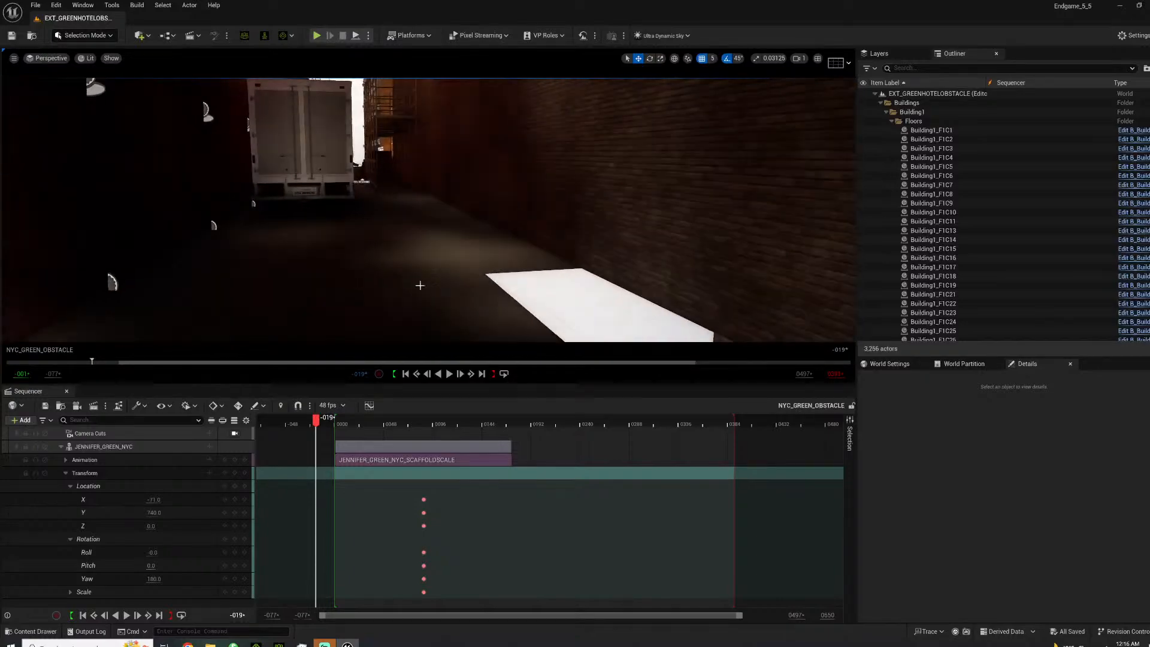
Select the four asphalt ground planes along the brick wall, just beyond the white gap, and set the position snap size to 1,000.
{"action": "left_click", "coordinate": [470, 250]}
{"action": "left_click", "coordinate": [464, 237], "text": "ctrl"}
{"action": "left_click", "coordinate": [441, 221], "text": "ctrl"}
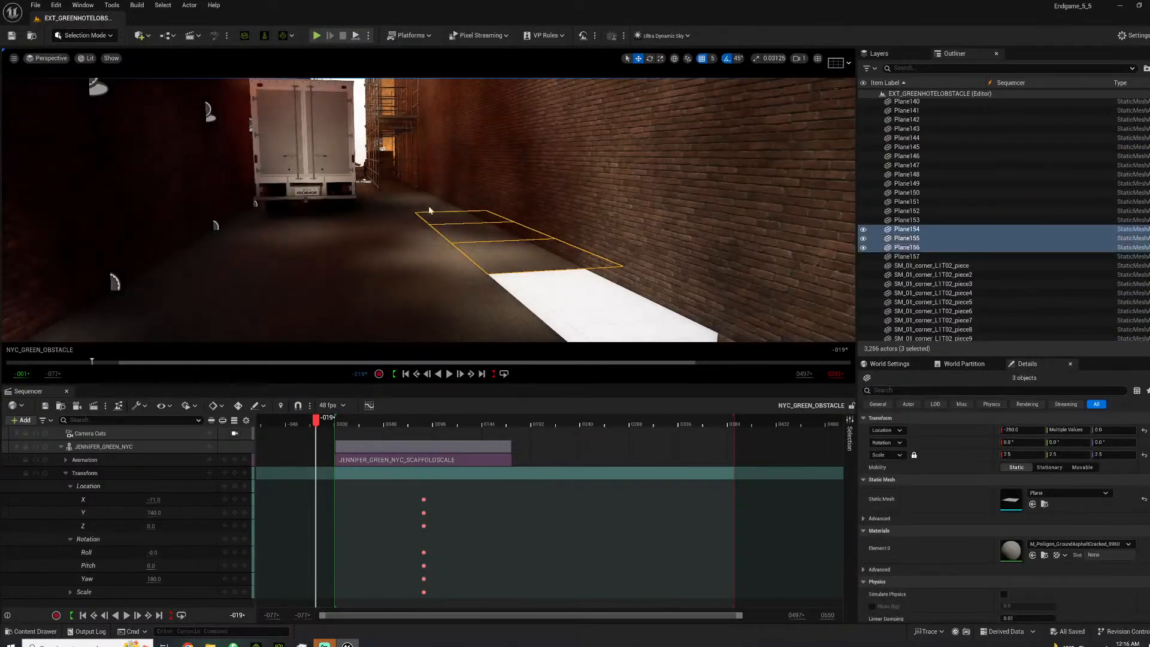
{"action": "left_click", "coordinate": [429, 209], "text": "ctrl"}
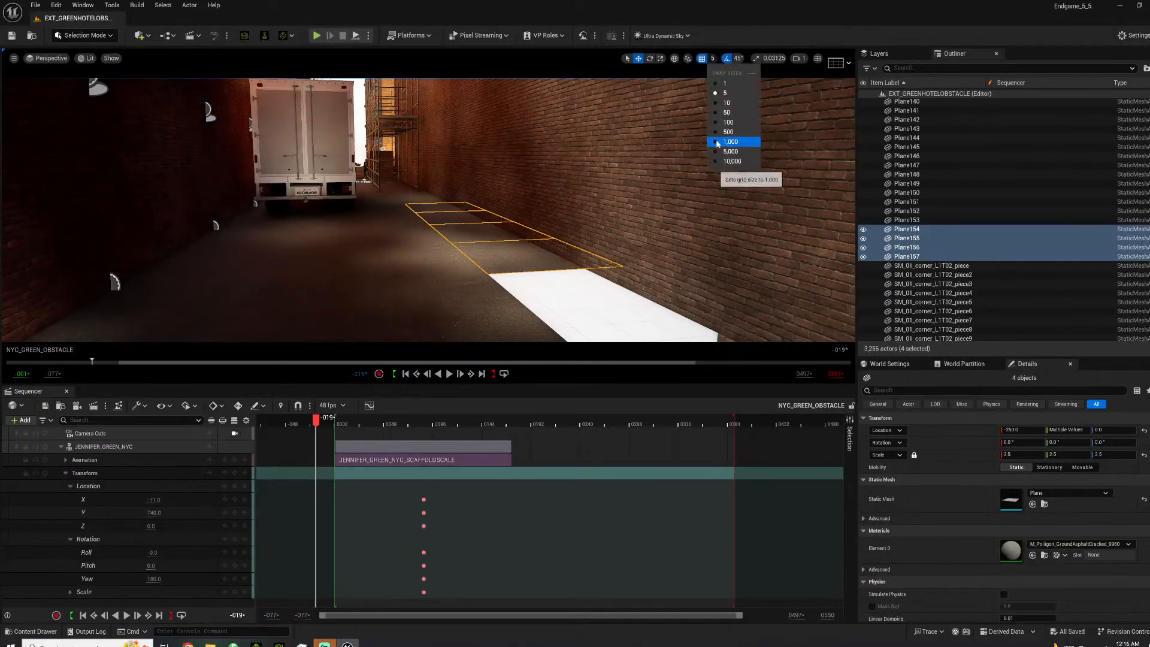
{"action": "left_click", "coordinate": [718, 143]}
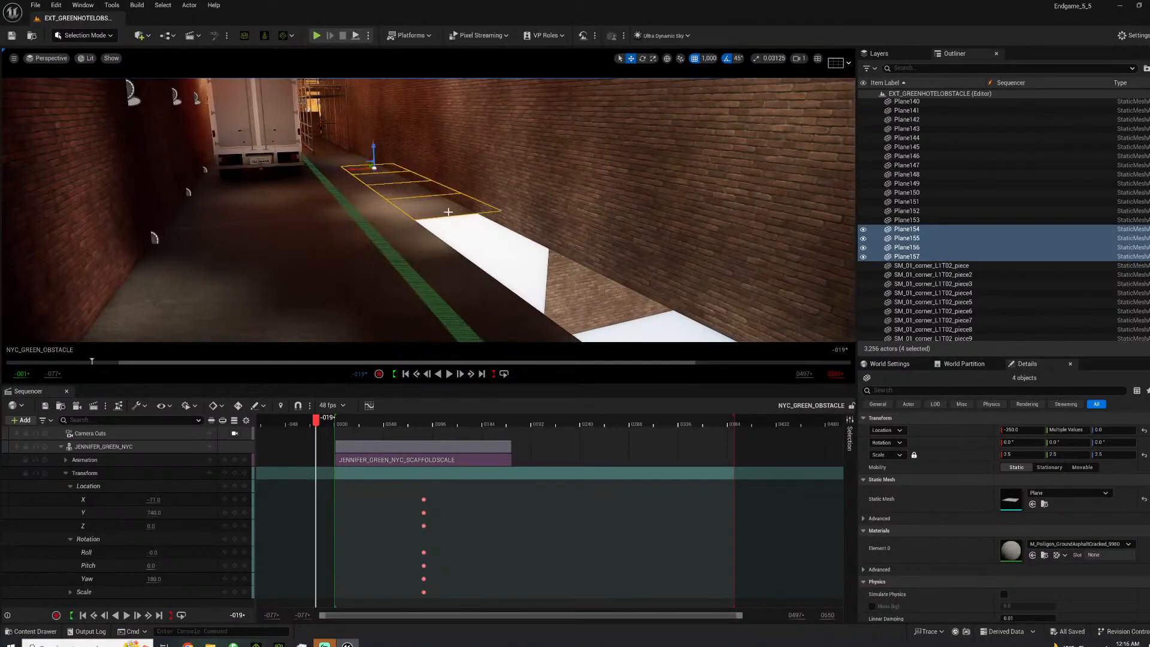
Duplicate the four ground planes repeatedly along the brick wall to fill the missing strip up to the alley's end.
{"action": "left_click_drag", "start_coordinate": [367, 163], "coordinate": [483, 216], "text": "alt"}
{"action": "key", "text": "f"}
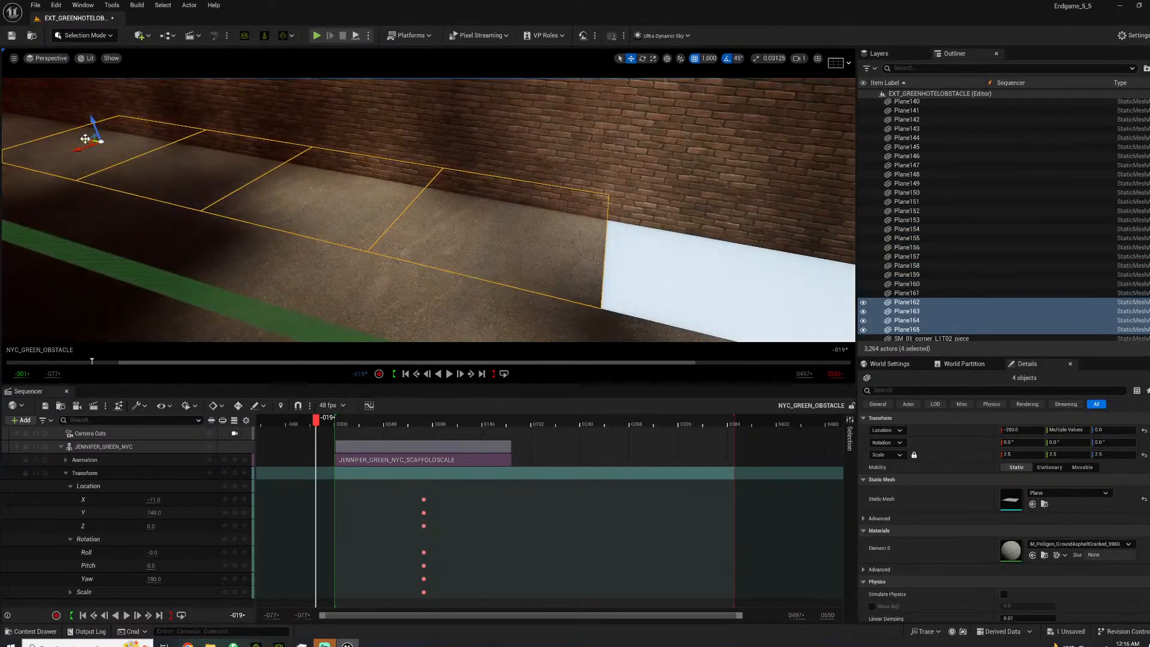
{"action": "left_click_drag", "start_coordinate": [96, 138], "coordinate": [398, 188], "text": "alt"}
{"action": "key", "text": "f"}
{"action": "right_click_drag", "start_coordinate": [398, 204], "coordinate": [534, 207]}
{"action": "left_click_drag", "start_coordinate": [63, 276], "coordinate": [526, 246], "text": "alt"}
{"action": "key", "text": "f"}
{"action": "right_click_drag", "start_coordinate": [526, 247], "coordinate": [653, 249]}
{"action": "left_click_drag", "start_coordinate": [250, 317], "coordinate": [515, 296], "text": "alt"}
{"action": "right_click_drag", "start_coordinate": [541, 266], "coordinate": [674, 277]}
{"action": "right_click_drag", "start_coordinate": [461, 236], "coordinate": [461, 236]}
{"action": "left_click_drag", "start_coordinate": [127, 223], "coordinate": [371, 219], "text": "alt"}
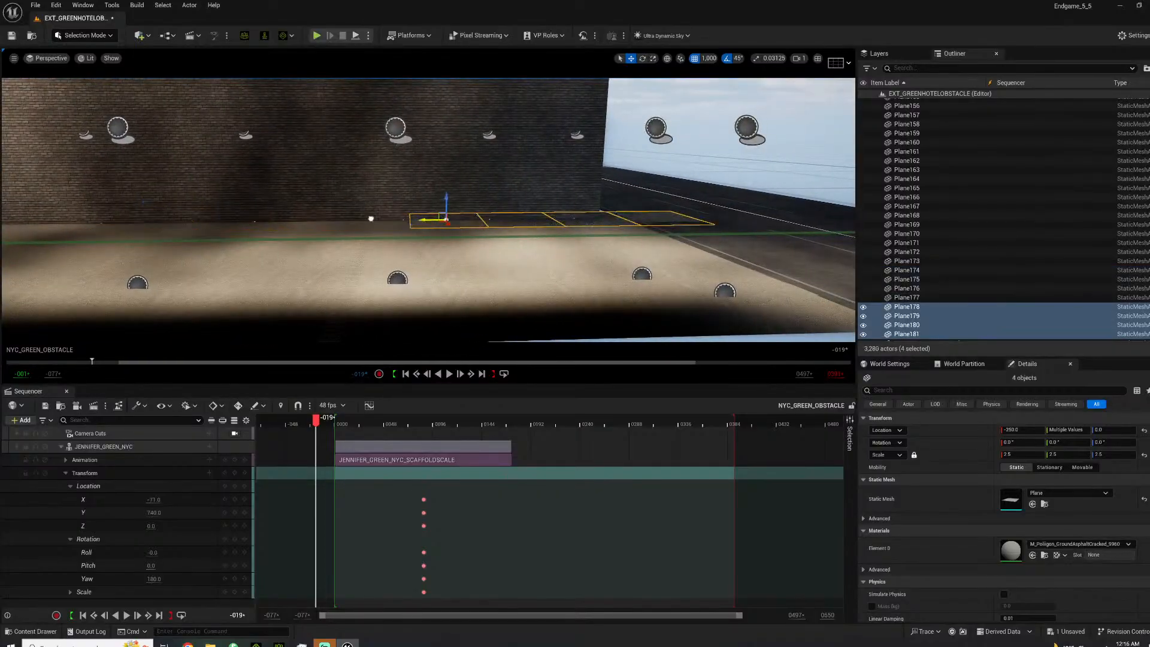
Delete the surplus ground plane that extends past the end of the brick wall.
{"action": "left_click", "coordinate": [632, 219]}
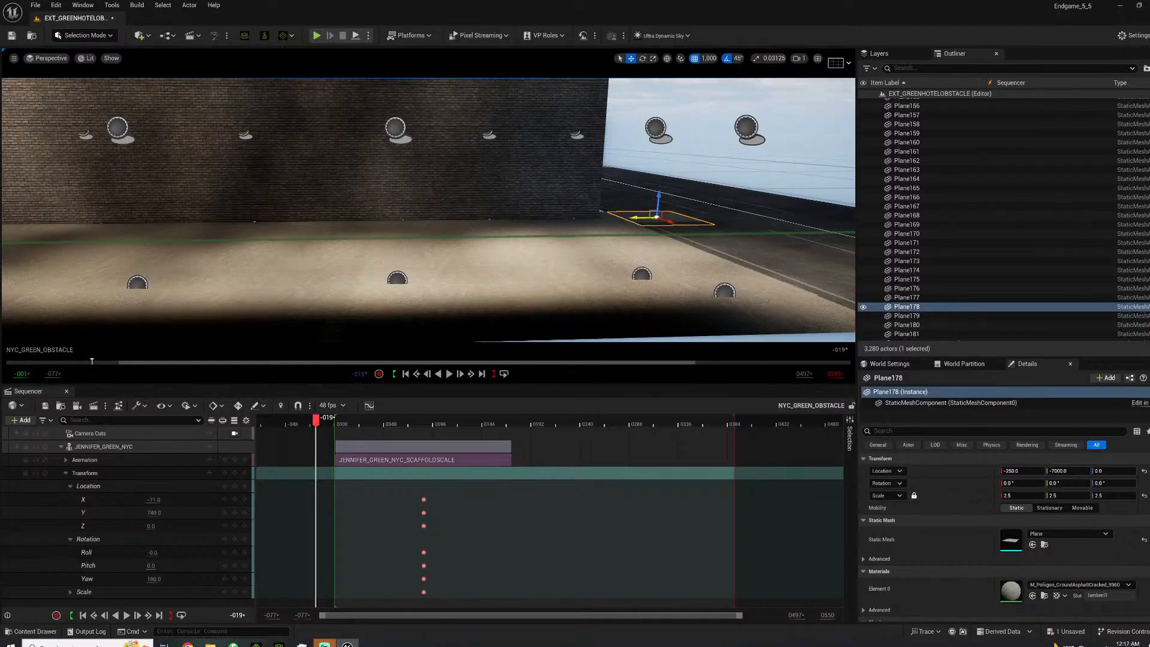
{"action": "key", "text": "Delete"}
{"action": "right_click", "coordinate": [467, 238]}
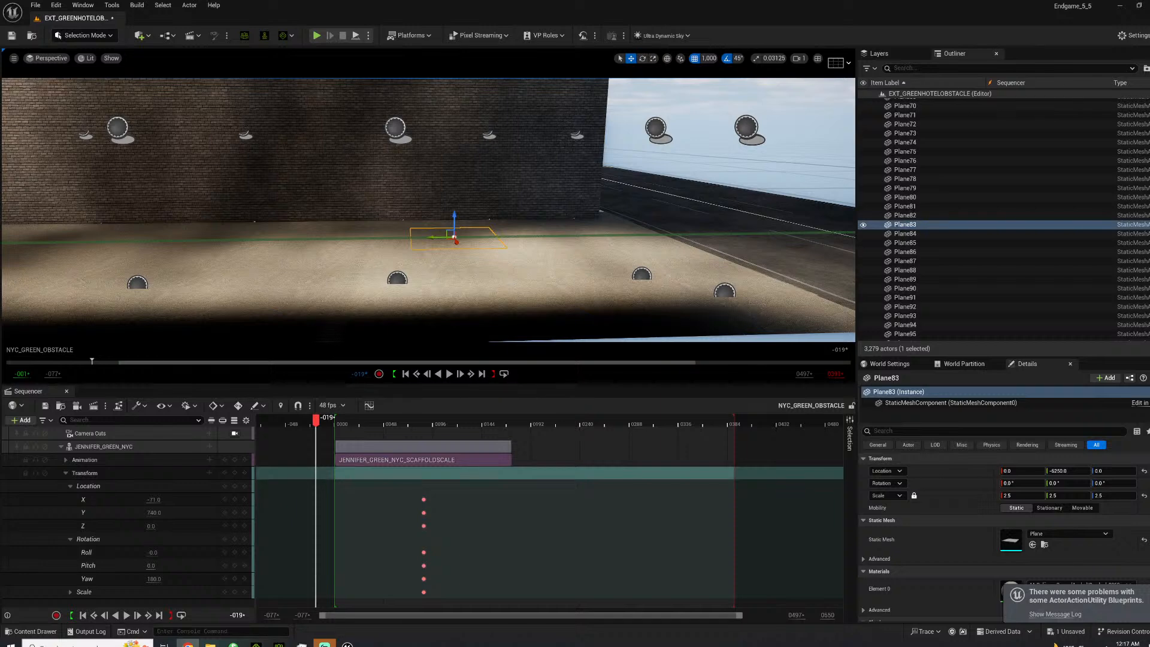
Select the block of eight asphalt ground planes in front of the orange light generator and close the Sequencer.
{"action": "right_click_drag", "start_coordinate": [541, 228], "coordinate": [788, 205]}
{"action": "key", "text": "w"}
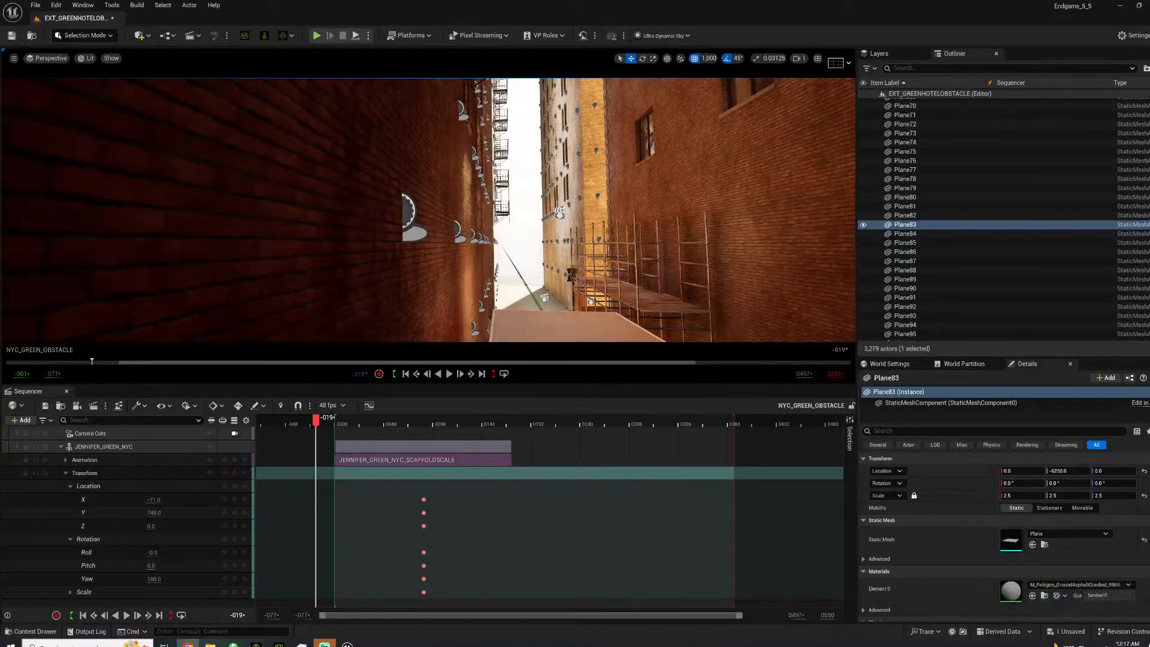
{"action": "mouse_move", "coordinate": [803, 294]}
{"action": "right_mouse_down"}
{"action": "mouse_move", "coordinate": [836, 240]}
{"action": "mouse_move", "coordinate": [821, 284]}
{"action": "right_mouse_up"}
{"action": "key", "text": "w"}
{"action": "mouse_move", "coordinate": [539, 298]}
{"action": "right_mouse_down"}
{"action": "mouse_move", "coordinate": [497, 312]}
{"action": "mouse_move", "coordinate": [530, 317]}
{"action": "right_mouse_up"}
{"action": "key", "text": "g"}
{"action": "right_click_drag", "start_coordinate": [600, 304], "coordinate": [761, 300]}
{"action": "key", "text": "w"}
{"action": "key", "text": "w"}
{"action": "key", "text": "s"}
{"action": "right_click_drag", "start_coordinate": [454, 192], "coordinate": [381, 219]}
{"action": "left_click", "coordinate": [392, 189]}
{"action": "left_click", "coordinate": [497, 160], "text": "ctrl"}
{"action": "key", "text": "s"}
{"action": "right_click_drag", "start_coordinate": [501, 154], "coordinate": [515, 187]}
{"action": "left_click", "coordinate": [527, 192], "text": "ctrl"}
{"action": "left_click", "coordinate": [542, 141], "text": "ctrl"}
{"action": "left_click", "coordinate": [628, 157], "text": "ctrl"}
{"action": "left_click", "coordinate": [629, 221], "text": "ctrl"}
{"action": "left_click", "coordinate": [695, 218], "text": "ctrl"}
{"action": "left_click", "coordinate": [722, 173], "text": "ctrl"}
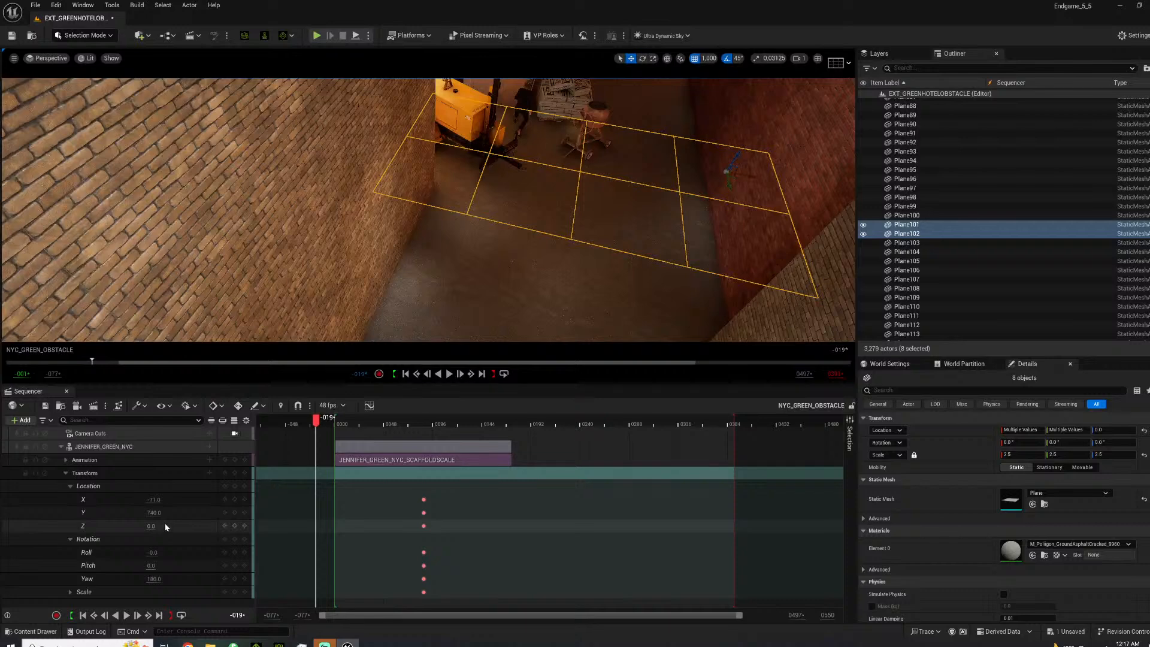
{"action": "left_click", "coordinate": [67, 391]}
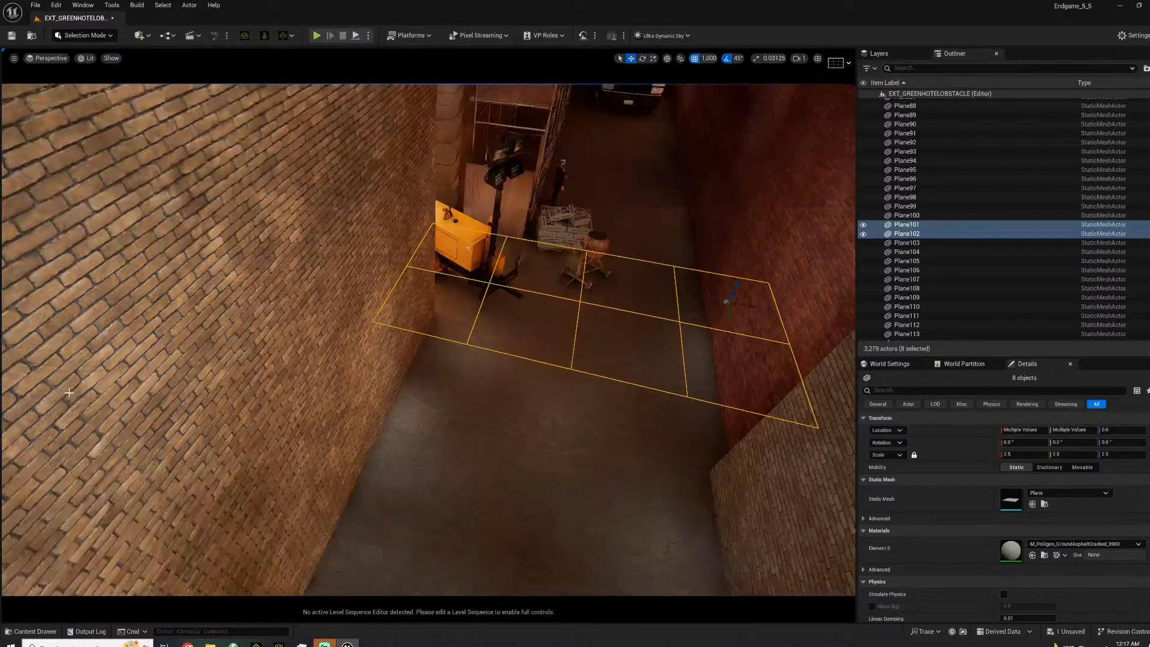
Duplicate the eight-plane block along the narrow side passage to cover its missing ground.
{"action": "left_click_drag", "start_coordinate": [718, 301], "coordinate": [229, 225], "text": "alt"}
{"action": "right_click_drag", "start_coordinate": [379, 241], "coordinate": [474, 317]}
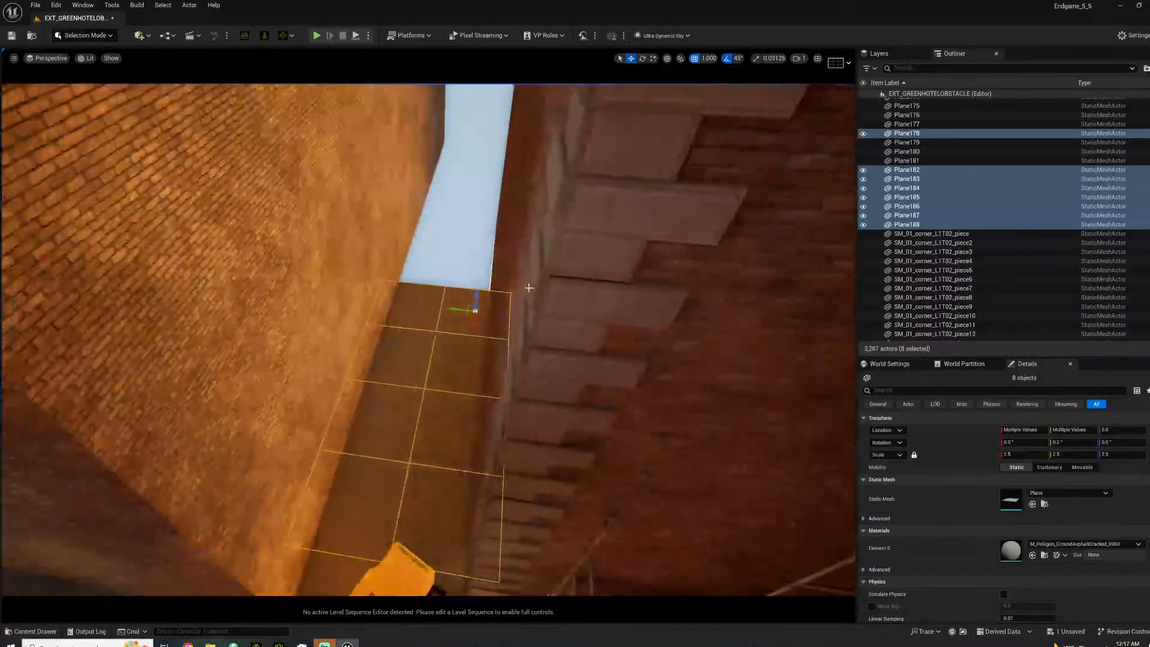
{"action": "left_click_drag", "start_coordinate": [475, 317], "coordinate": [498, 135], "text": "alt"}
Delete the four surplus ground planes at the far open end of the narrow passage.
{"action": "left_click", "coordinate": [463, 120]}
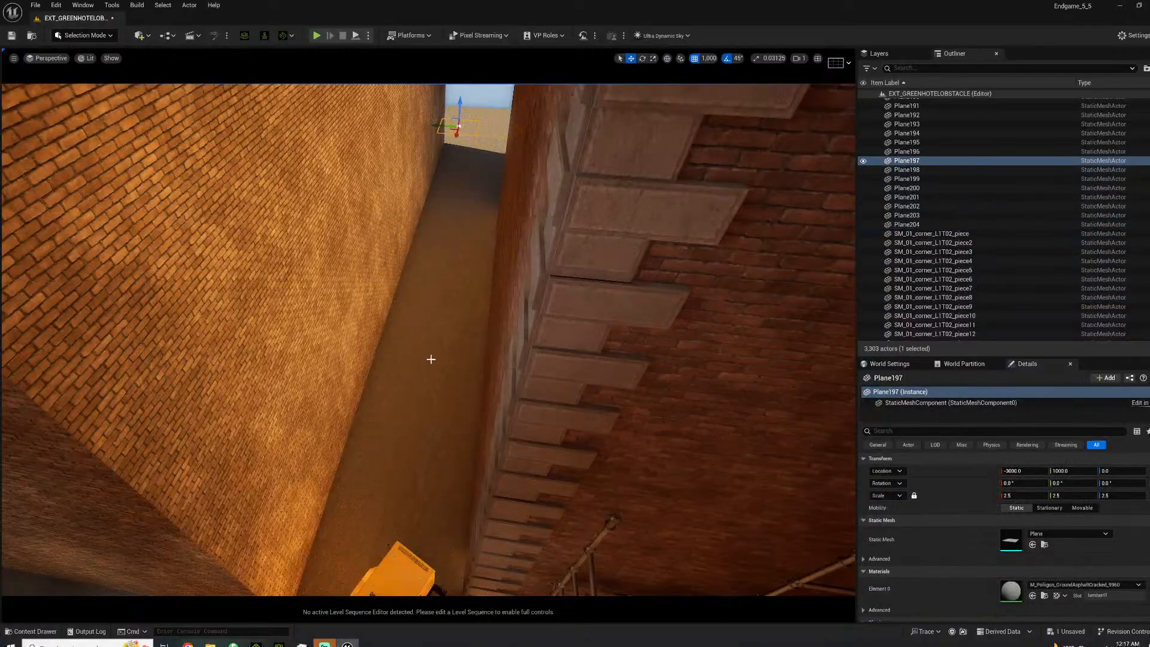
{"action": "key", "text": "Delete"}
{"action": "left_click", "coordinate": [492, 129]}
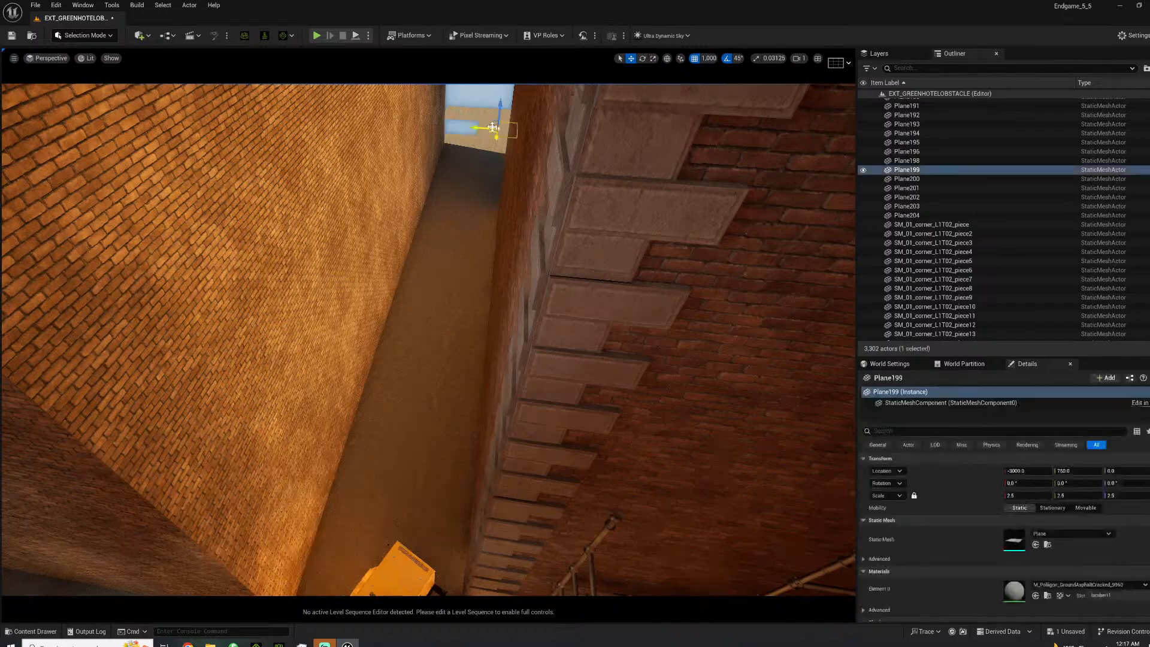
{"action": "left_click", "coordinate": [492, 116], "text": "ctrl"}
{"action": "left_click", "coordinate": [470, 117], "text": "ctrl"}
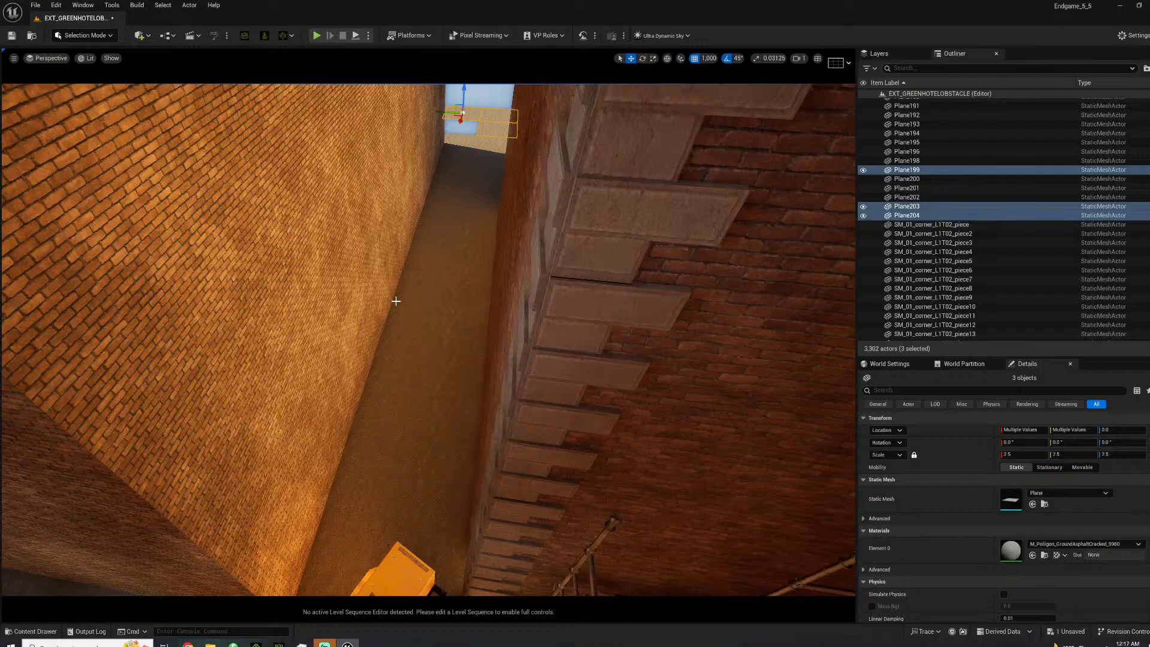
{"action": "key", "text": "Delete"}
{"action": "right_click_drag", "start_coordinate": [476, 314], "coordinate": [473, 212]}
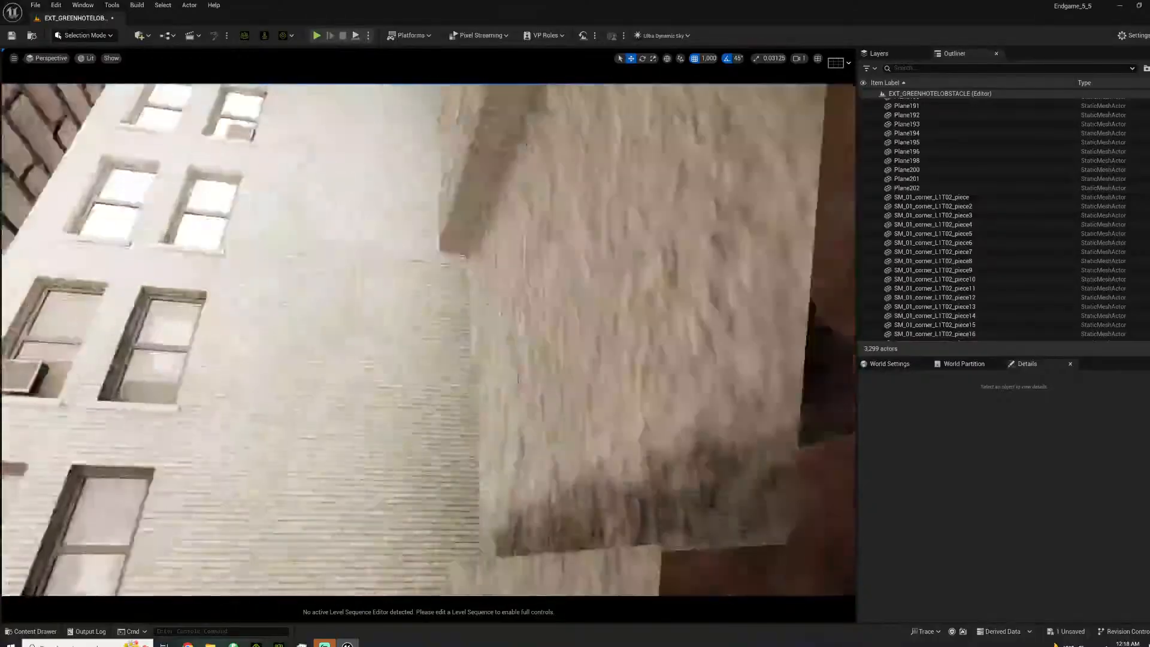
{"action": "right_click_drag", "start_coordinate": [429, 339], "coordinate": [416, 419]}
{"action": "left_click", "coordinate": [400, 488]}
{"action": "right_click_drag", "start_coordinate": [400, 488], "coordinate": [409, 418]}
{"action": "left_click", "coordinate": [534, 273], "text": "ctrl"}
{"action": "right_click_drag", "start_coordinate": [510, 278], "coordinate": [474, 225]}
{"action": "left_click", "coordinate": [511, 288], "text": "ctrl"}
{"action": "left_click", "coordinate": [502, 157], "text": "ctrl"}
{"action": "left_click", "coordinate": [708, 280], "text": "ctrl"}
Darken the two lit wall sections in the farther window column by changing their Windows material, entering 20 for the upper one.
{"action": "left_click", "coordinate": [696, 288]}
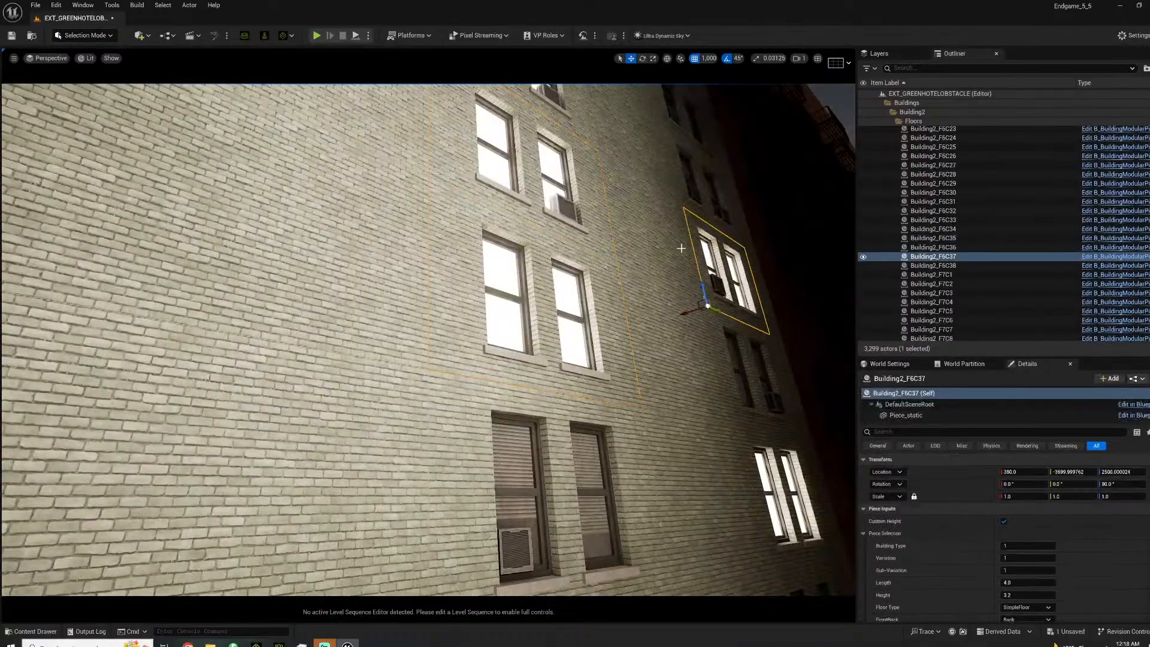
{"action": "scroll", "coordinate": [992, 580], "scroll_direction": "down", "scroll_amount": 5}
{"action": "scroll", "coordinate": [955, 588], "scroll_direction": "down", "scroll_amount": 10}
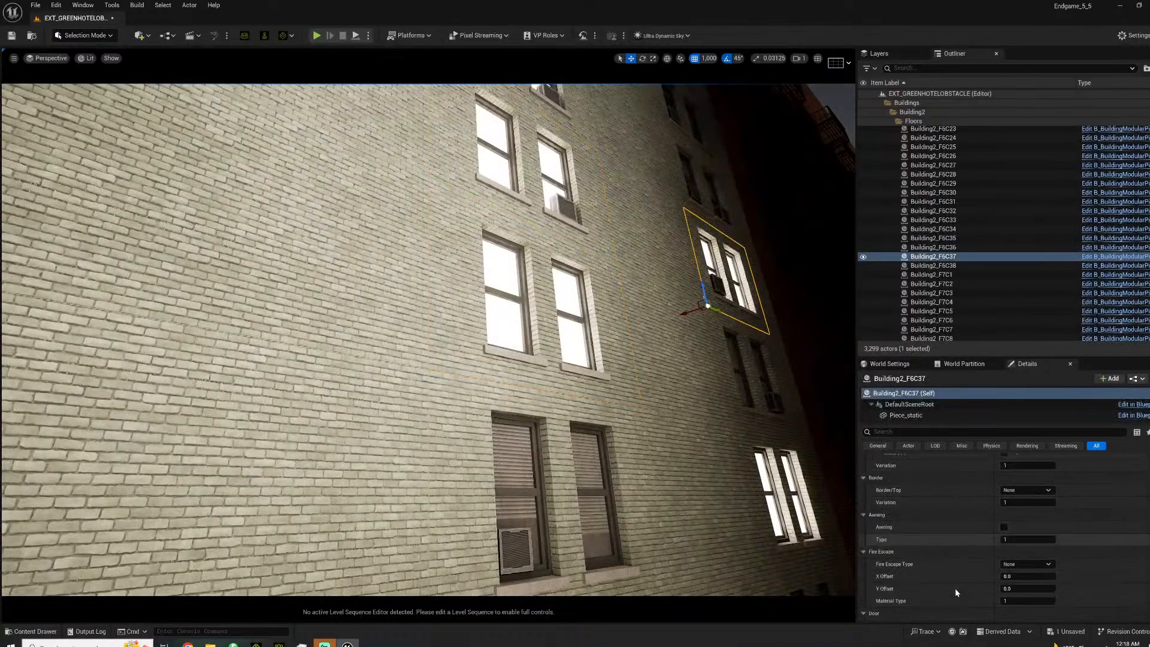
{"action": "scroll", "coordinate": [961, 598], "scroll_direction": "down", "scroll_amount": 3}
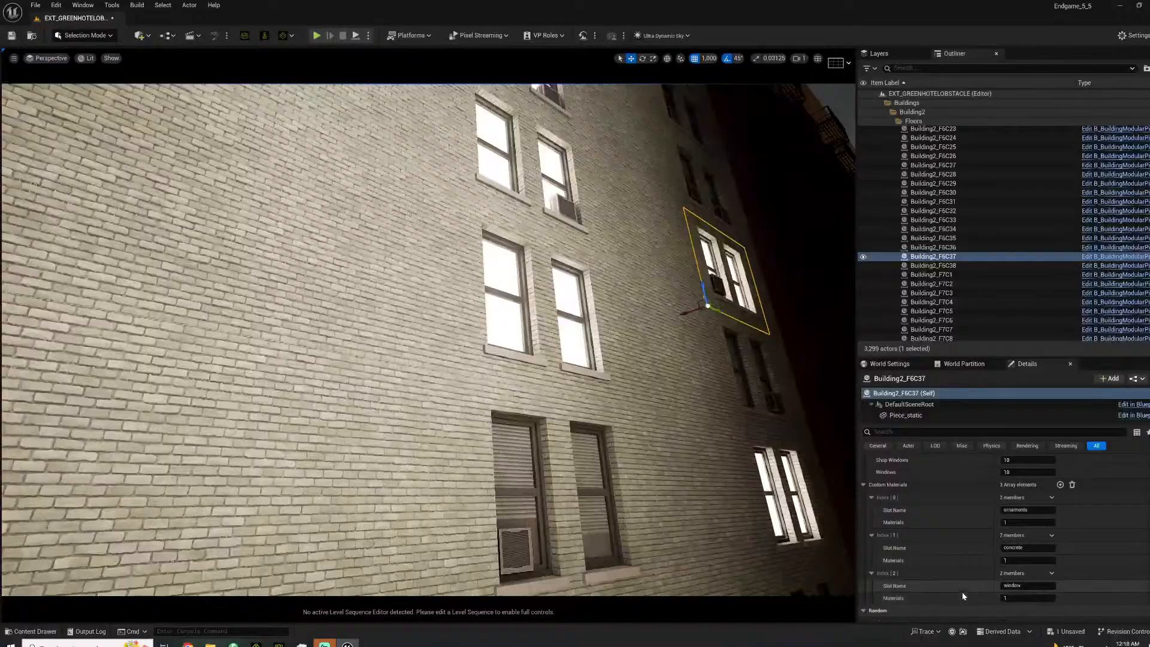
{"action": "left_click", "coordinate": [1014, 473]}
{"action": "type", "text": "20"}
{"action": "key", "text": "Return"}
{"action": "left_click", "coordinate": [1018, 473]}
{"action": "key", "text": "Return"}
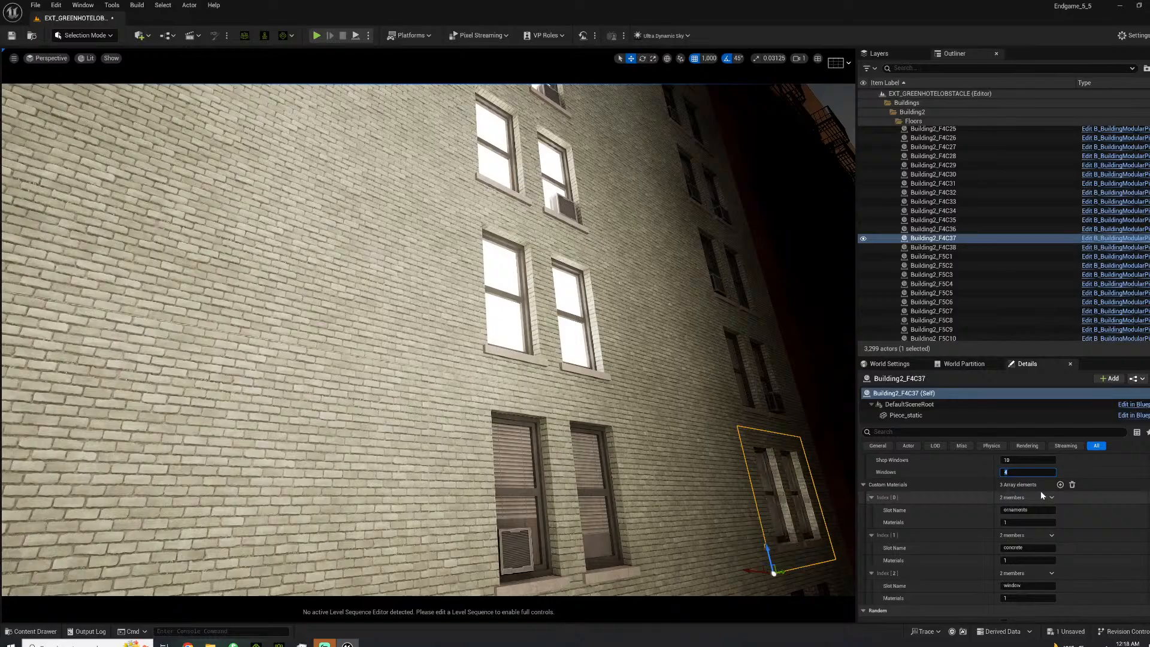
Set the Windows material of the nearer lit fifth-floor wall section to 3.
{"action": "left_click", "coordinate": [520, 296]}
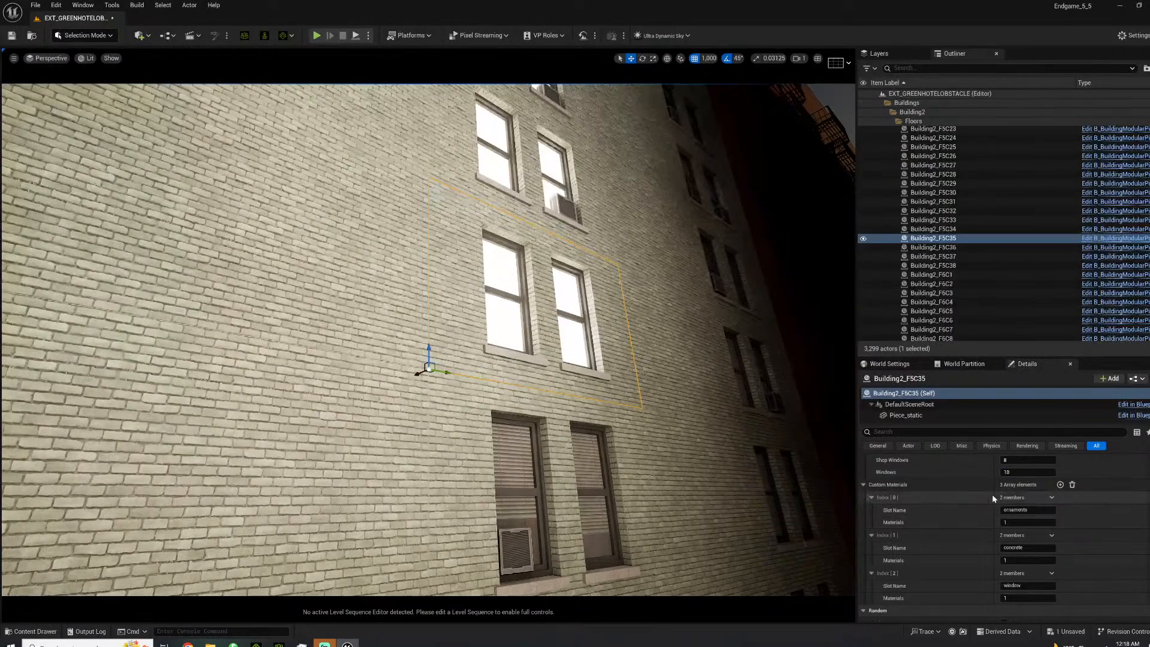
{"action": "left_click", "coordinate": [1027, 473]}
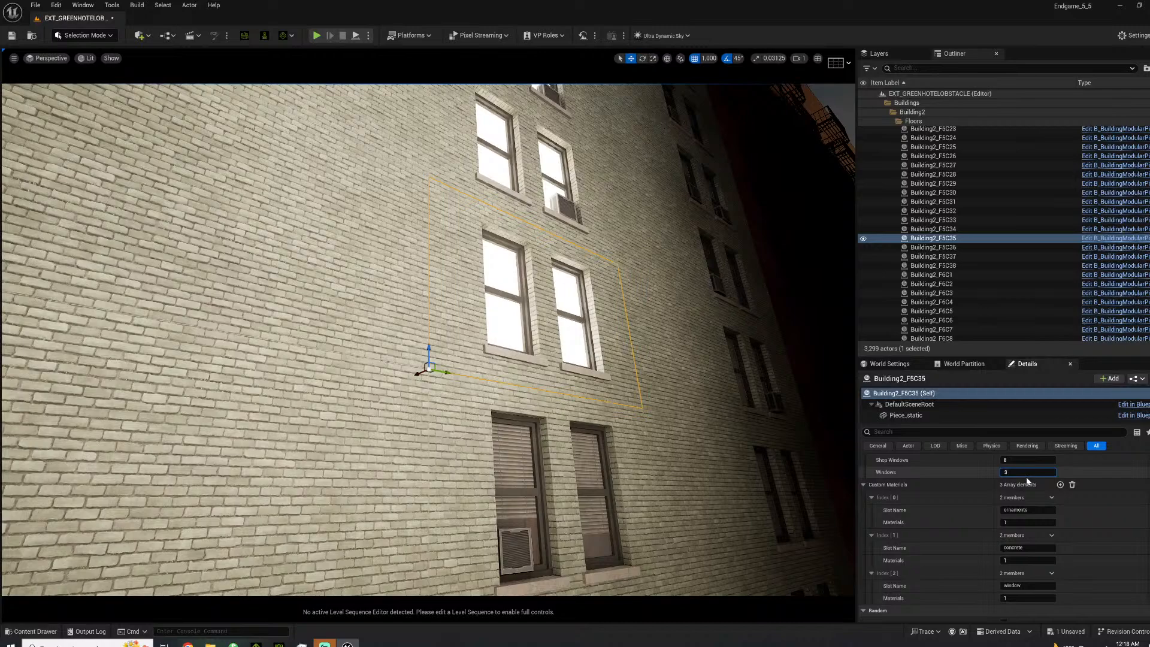
{"action": "key", "text": "Return"}
{"action": "right_click_drag", "start_coordinate": [789, 404], "coordinate": [789, 405]}
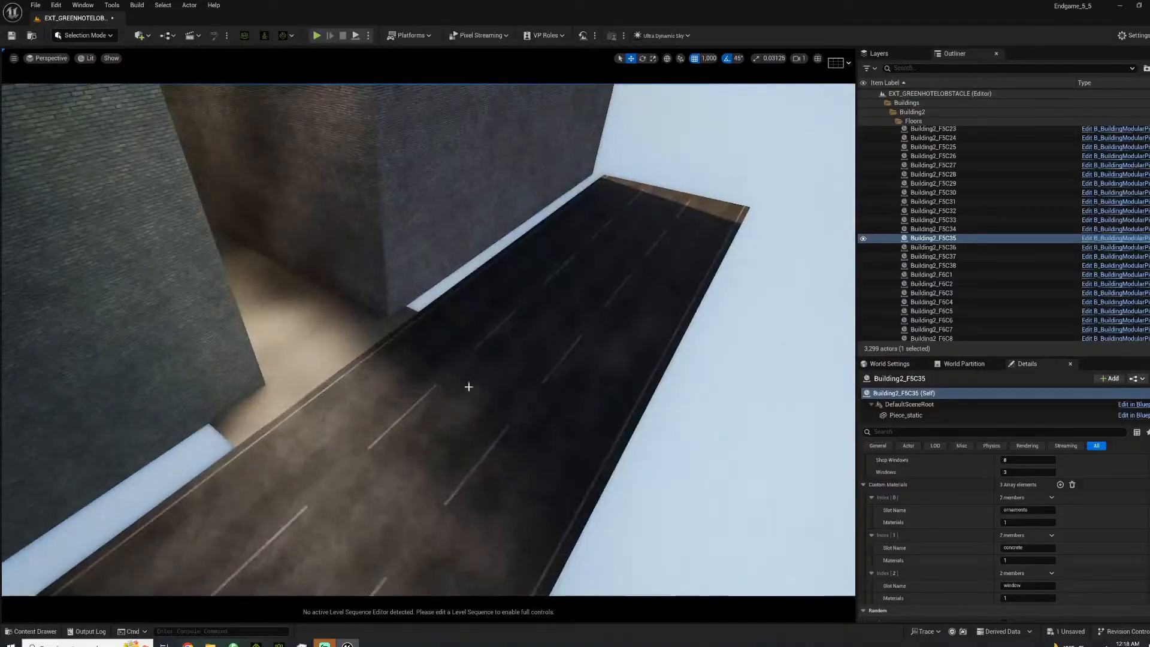
Select the road intersection outside the alley and set the position snap size to 100.
{"action": "left_click", "coordinate": [461, 369]}
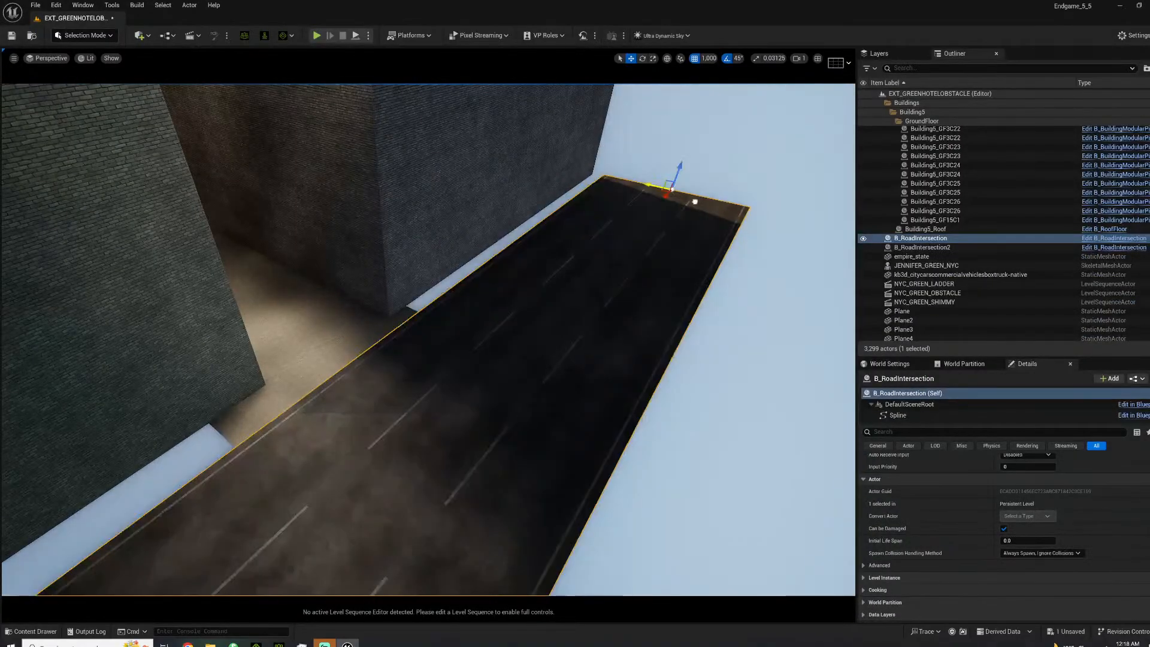
{"action": "left_click", "coordinate": [719, 122]}
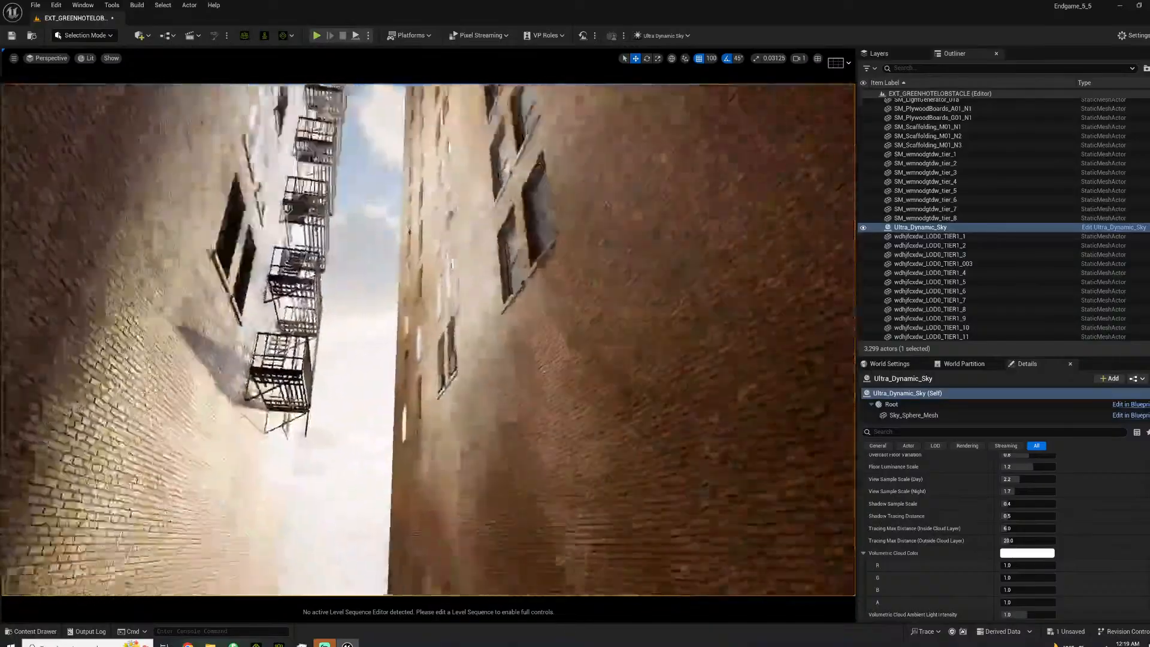
Set the Fire Escape Type to Simple for the column of window sections going up the brown brick building.
{"action": "right_click_drag", "start_coordinate": [428, 339], "coordinate": [548, 340]}
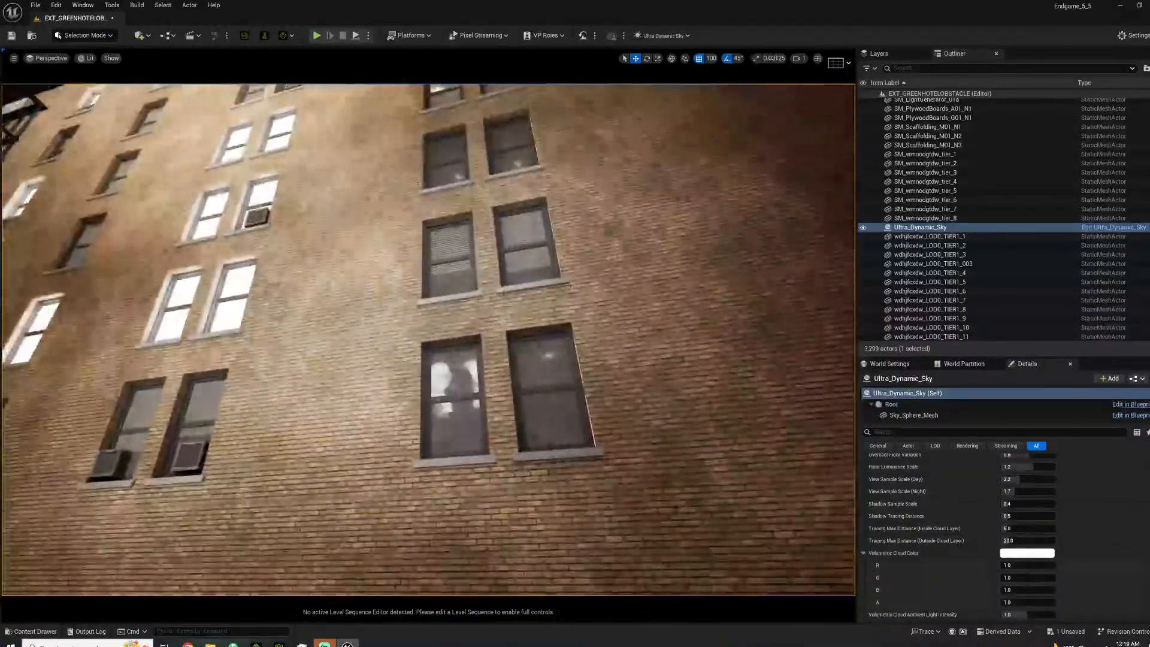
{"action": "left_click", "coordinate": [472, 258]}
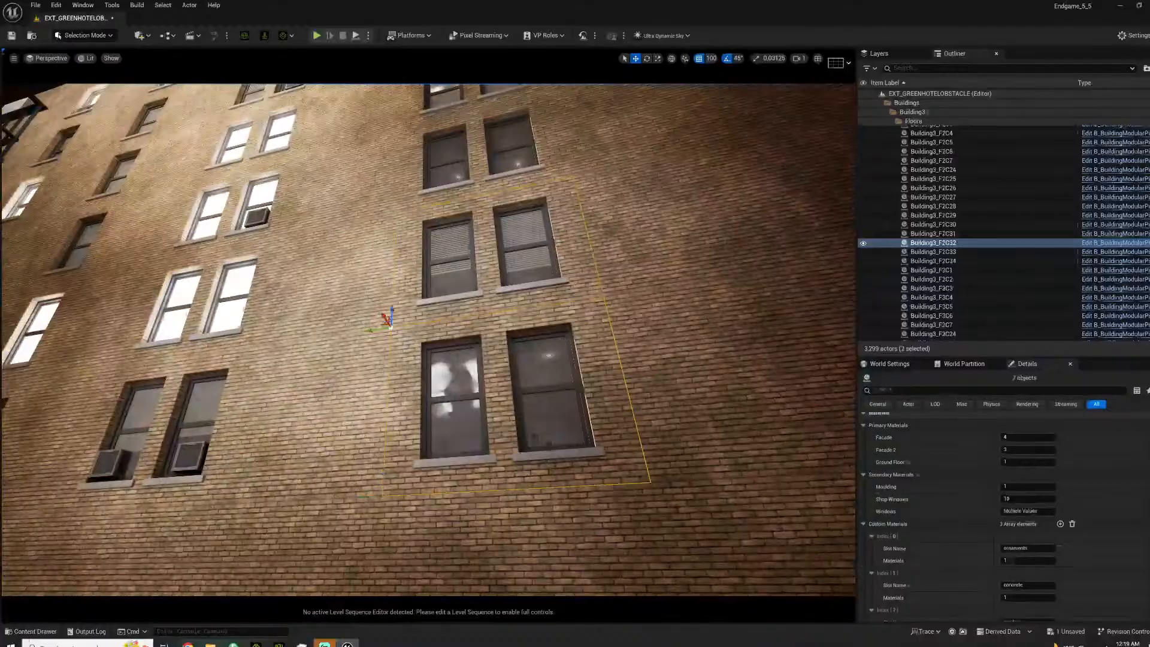
{"action": "left_click", "coordinate": [481, 187], "text": "ctrl"}
{"action": "right_click_drag", "start_coordinate": [481, 187], "coordinate": [481, 96]}
{"action": "left_click", "coordinate": [475, 378]}
{"action": "left_click", "coordinate": [478, 265], "text": "ctrl"}
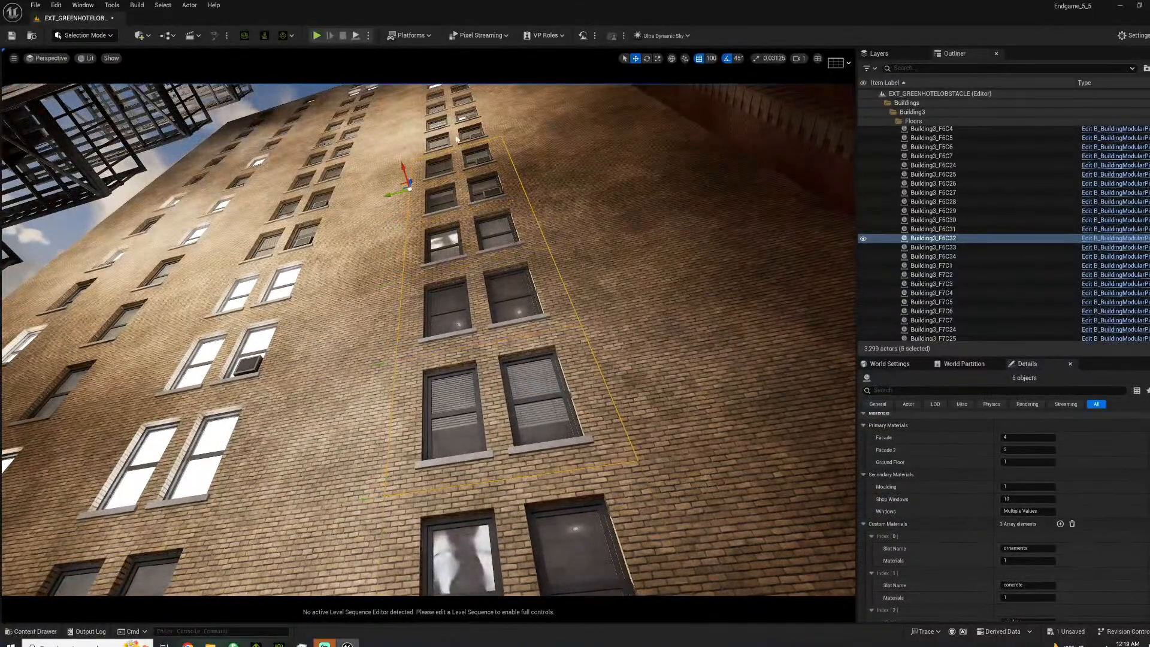
{"action": "left_click", "coordinate": [452, 110], "text": "ctrl"}
{"action": "right_click_drag", "start_coordinate": [452, 110], "coordinate": [448, 42]}
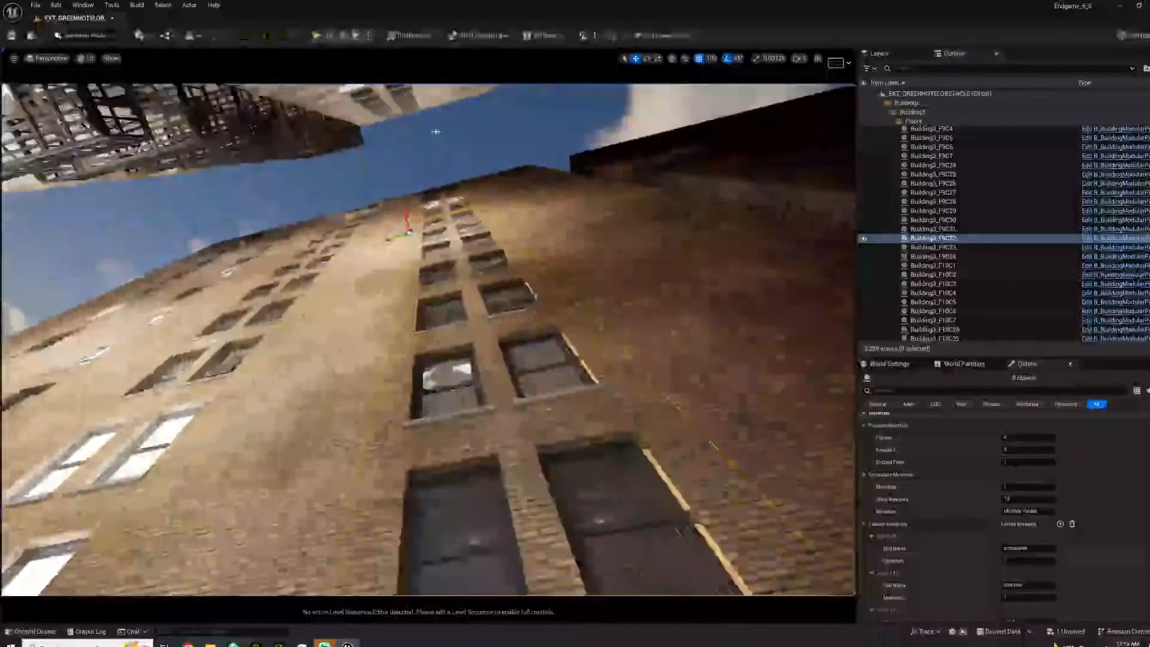
{"action": "right_click_drag", "start_coordinate": [429, 340], "coordinate": [570, 383]}
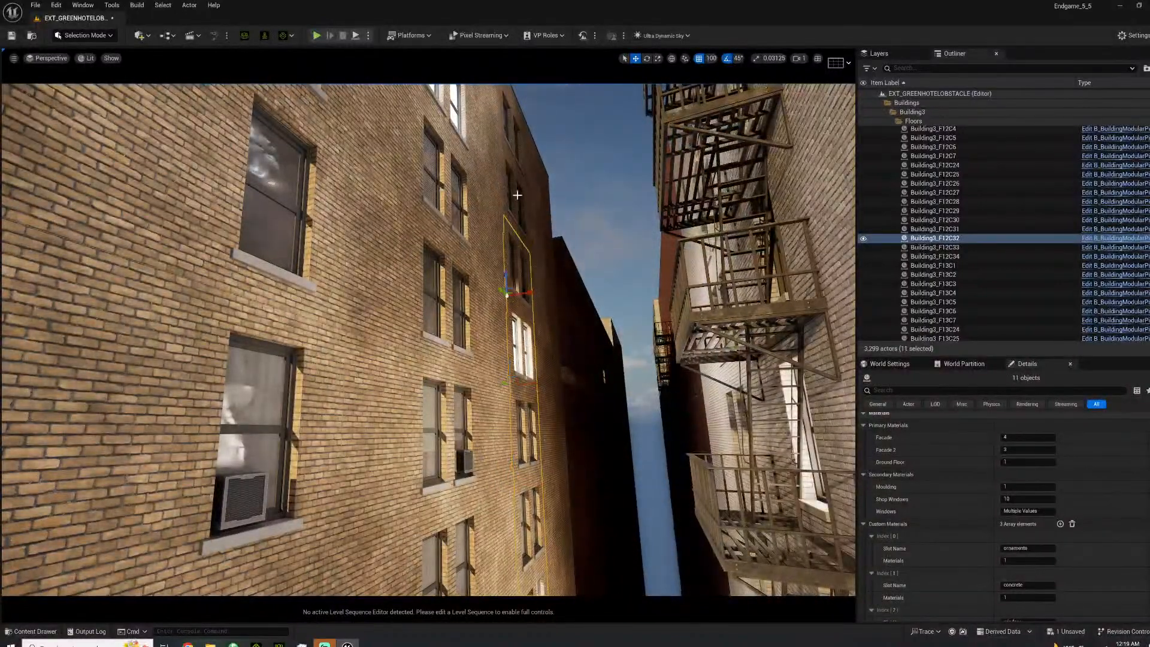
{"action": "type", "text": "fire"}
{"action": "left_click", "coordinate": [1029, 442]}
{"action": "left_click", "coordinate": [1018, 460]}
Set the Fire Escape Type to Top on the window section above the new fire escapes.
{"action": "right_click_drag", "start_coordinate": [597, 348], "coordinate": [517, 245]}
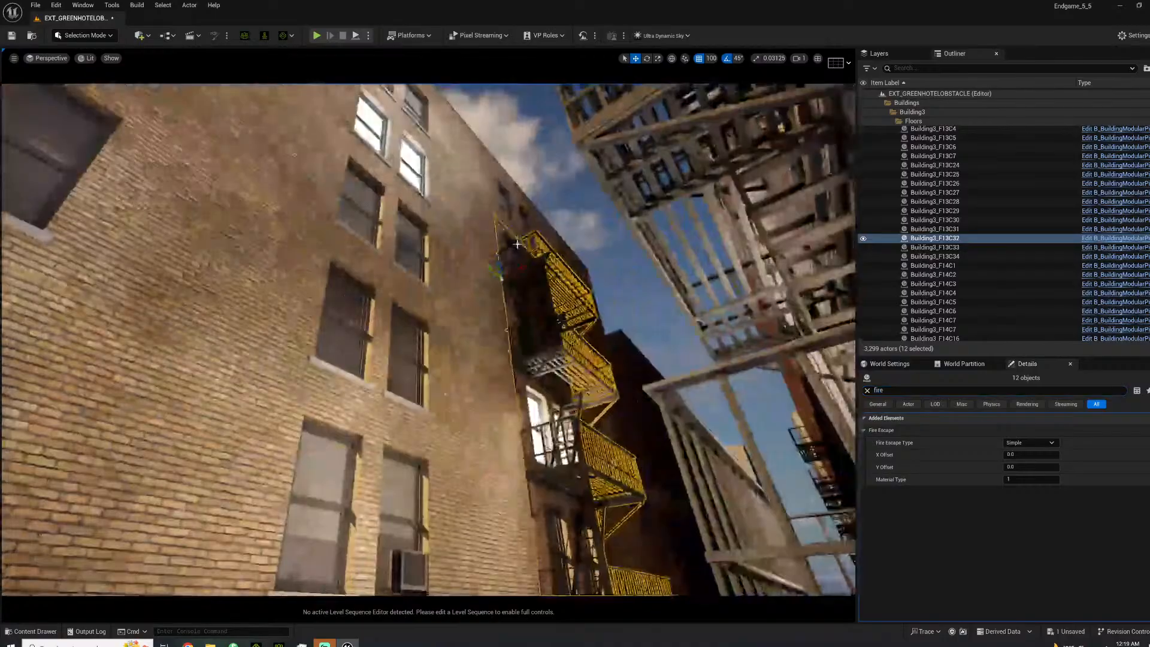
{"action": "left_click", "coordinate": [518, 246]}
{"action": "left_click", "coordinate": [1029, 484]}
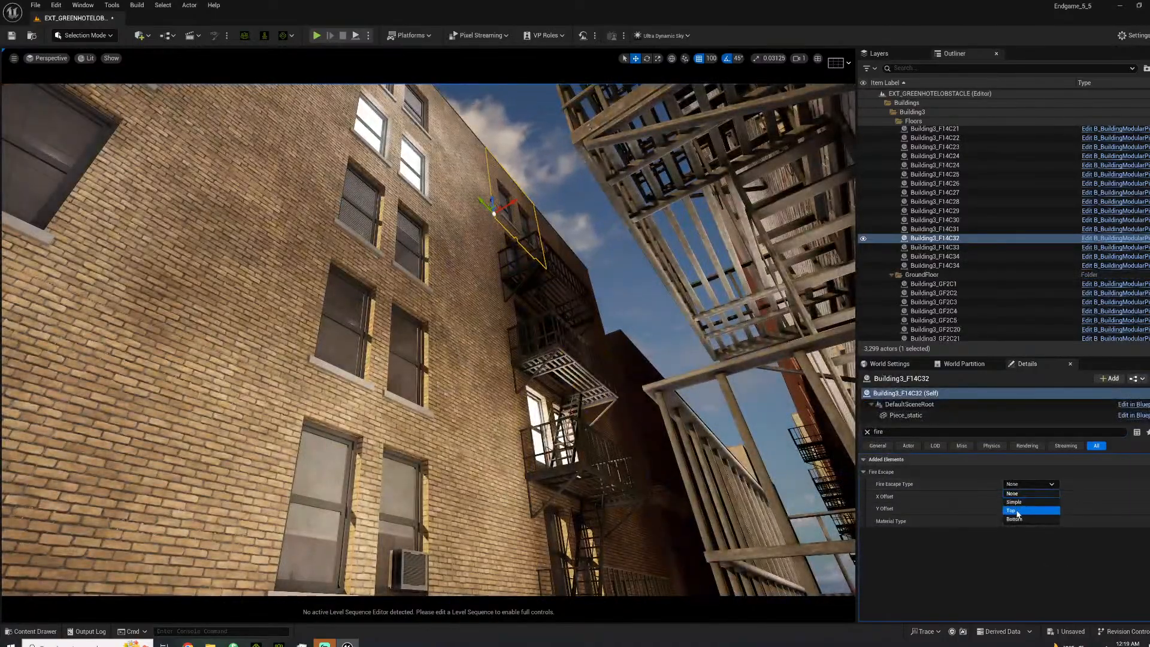
{"action": "left_click", "coordinate": [1019, 511]}
{"action": "right_click_drag", "start_coordinate": [585, 300], "coordinate": [534, 374]}
Set the Fire Escape Type to Bottom on the first-floor window section of the same column.
{"action": "left_click", "coordinate": [454, 218]}
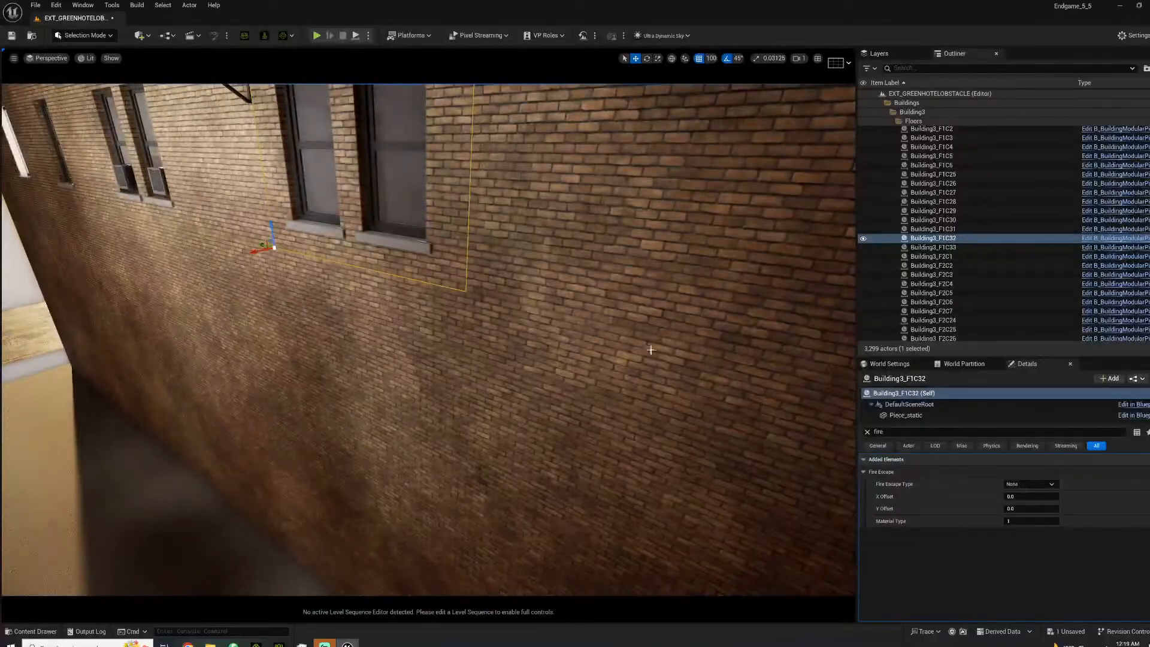
{"action": "left_click", "coordinate": [1011, 486]}
{"action": "left_click", "coordinate": [1019, 519]}
{"action": "left_click", "coordinate": [513, 388]}
{"action": "right_click_drag", "start_coordinate": [513, 388], "coordinate": [449, 332]}
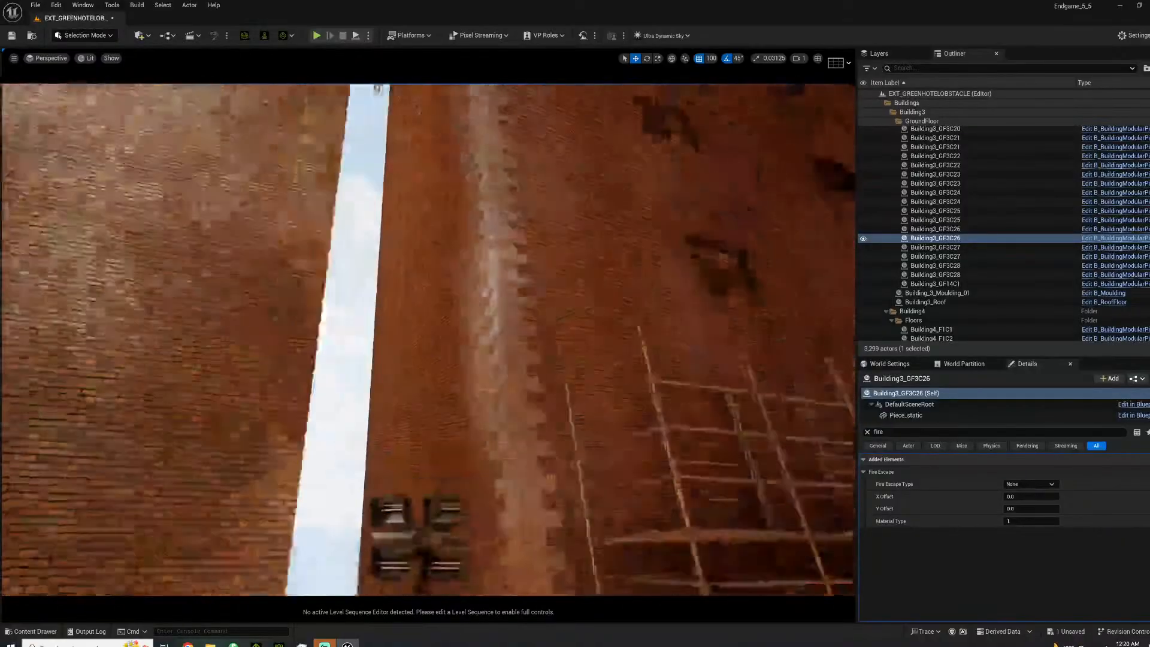
{"action": "right_click_drag", "start_coordinate": [428, 339], "coordinate": [377, 263]}
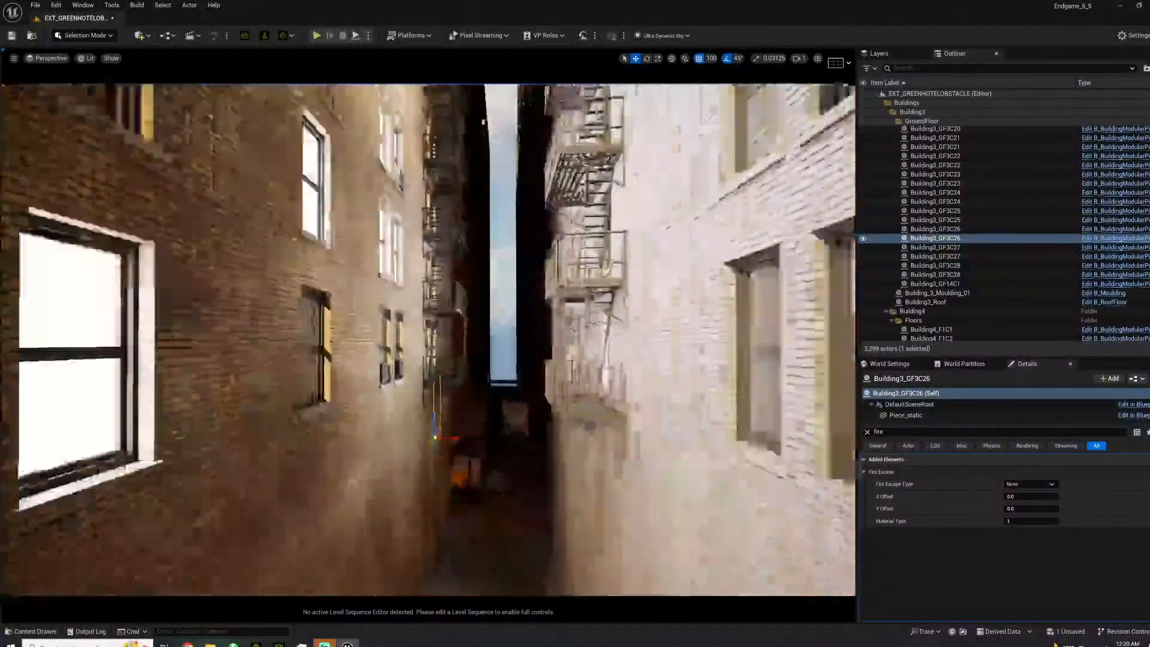
{"action": "right_click_drag", "start_coordinate": [428, 340], "coordinate": [419, 452]}
{"action": "right_click_drag", "start_coordinate": [590, 228], "coordinate": [577, 92]}
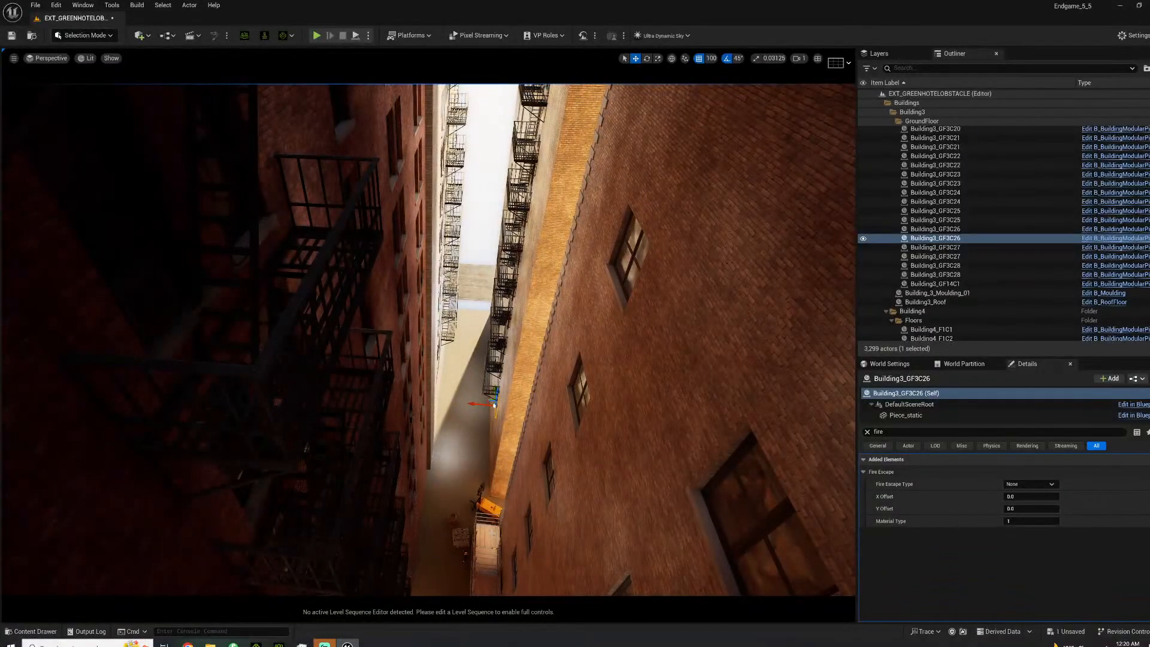
Set the Fire Escape Type to Bottom on the two neighbouring first-floor window sections of the red brick building across the alley.
{"action": "right_click_drag", "start_coordinate": [429, 339], "coordinate": [427, 255]}
{"action": "right_click_drag", "start_coordinate": [428, 340], "coordinate": [393, 428]}
{"action": "right_click_drag", "start_coordinate": [530, 489], "coordinate": [506, 308]}
{"action": "left_click", "coordinate": [505, 308]}
{"action": "left_click", "coordinate": [673, 266], "text": "ctrl"}
{"action": "left_click", "coordinate": [1028, 444]}
{"action": "left_click", "coordinate": [1021, 479]}
Set the Fire Escape Type to Simple for both window columns above the new bottom pieces, from the second to the twelfth floor.
{"action": "left_click", "coordinate": [507, 243]}
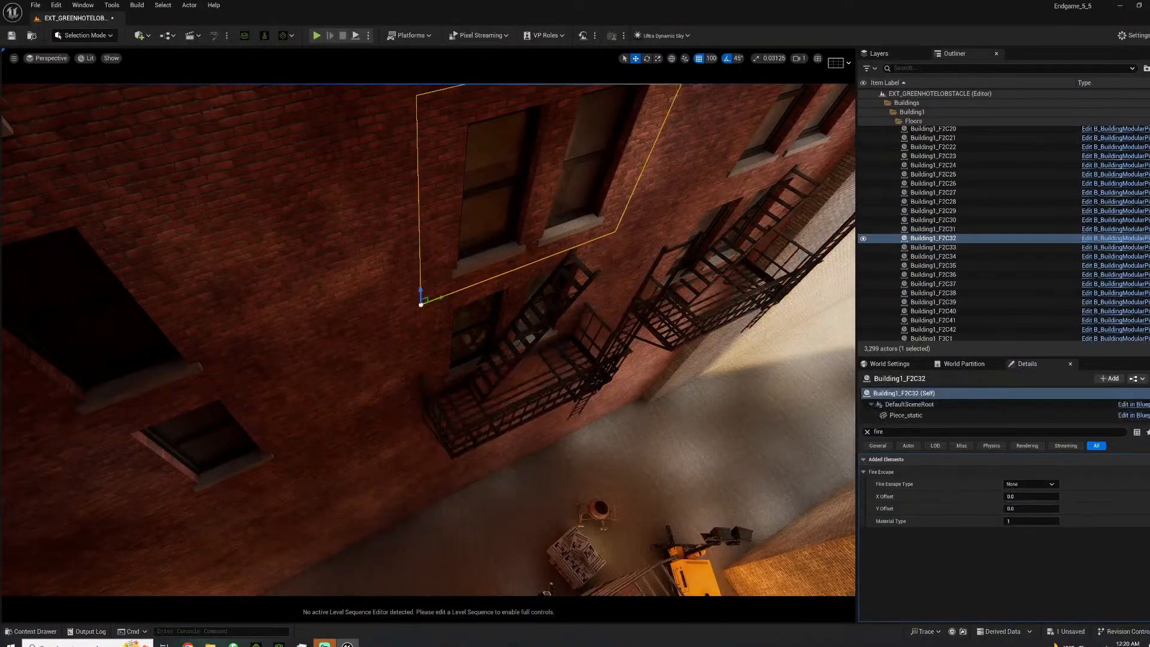
{"action": "right_click_drag", "start_coordinate": [507, 242], "coordinate": [503, 247]}
{"action": "left_click", "coordinate": [517, 268], "text": "ctrl"}
{"action": "left_click", "coordinate": [519, 197], "text": "ctrl"}
{"action": "left_click", "coordinate": [420, 216], "text": "ctrl"}
{"action": "right_click_drag", "start_coordinate": [420, 215], "coordinate": [417, 181]}
{"action": "left_click", "coordinate": [399, 545], "text": "ctrl"}
{"action": "left_click", "coordinate": [417, 361], "text": "ctrl"}
{"action": "left_click", "coordinate": [424, 315], "text": "ctrl"}
{"action": "left_click", "coordinate": [430, 274], "text": "ctrl"}
{"action": "left_click", "coordinate": [426, 237], "text": "ctrl"}
{"action": "left_click", "coordinate": [426, 219], "text": "ctrl"}
{"action": "left_click", "coordinate": [427, 201], "text": "ctrl"}
{"action": "right_click_drag", "start_coordinate": [490, 252], "coordinate": [455, 332]}
{"action": "left_click", "coordinate": [506, 311], "text": "ctrl"}
{"action": "left_click", "coordinate": [505, 224], "text": "ctrl"}
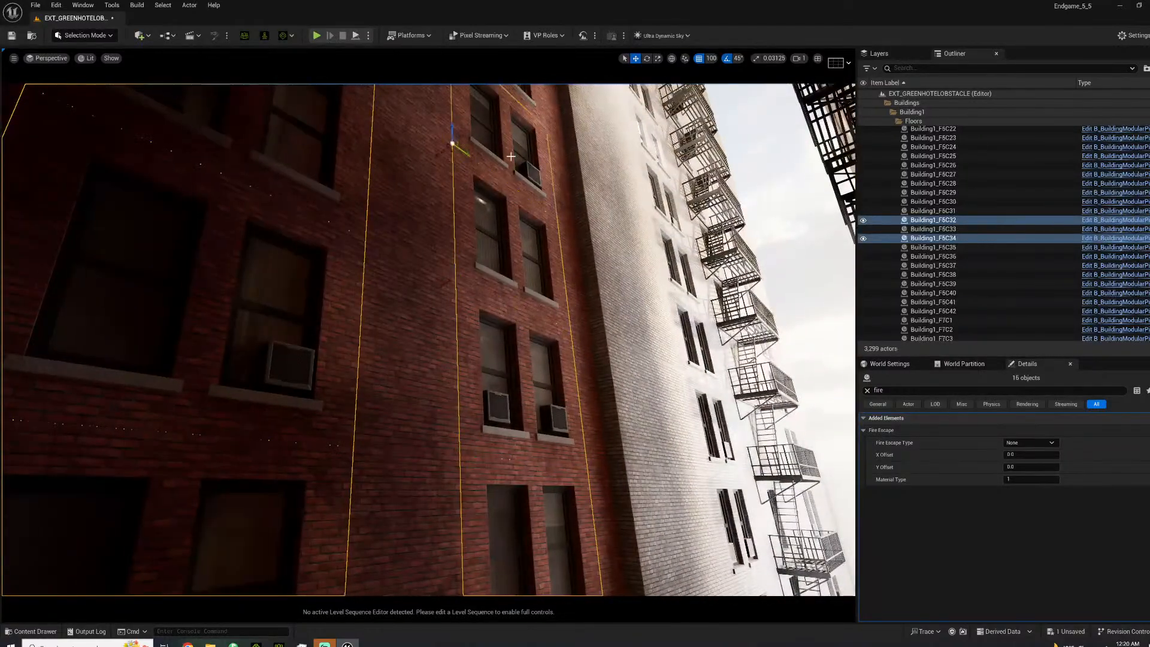
{"action": "right_click_drag", "start_coordinate": [505, 223], "coordinate": [504, 198]}
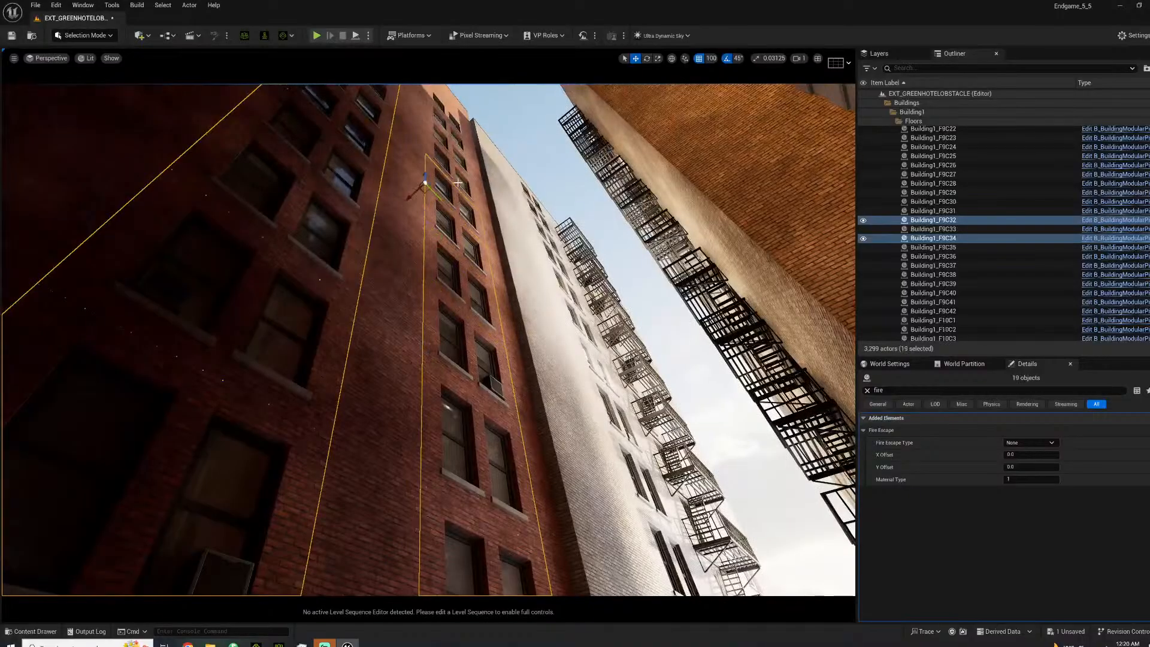
{"action": "left_click", "coordinate": [457, 147], "text": "ctrl"}
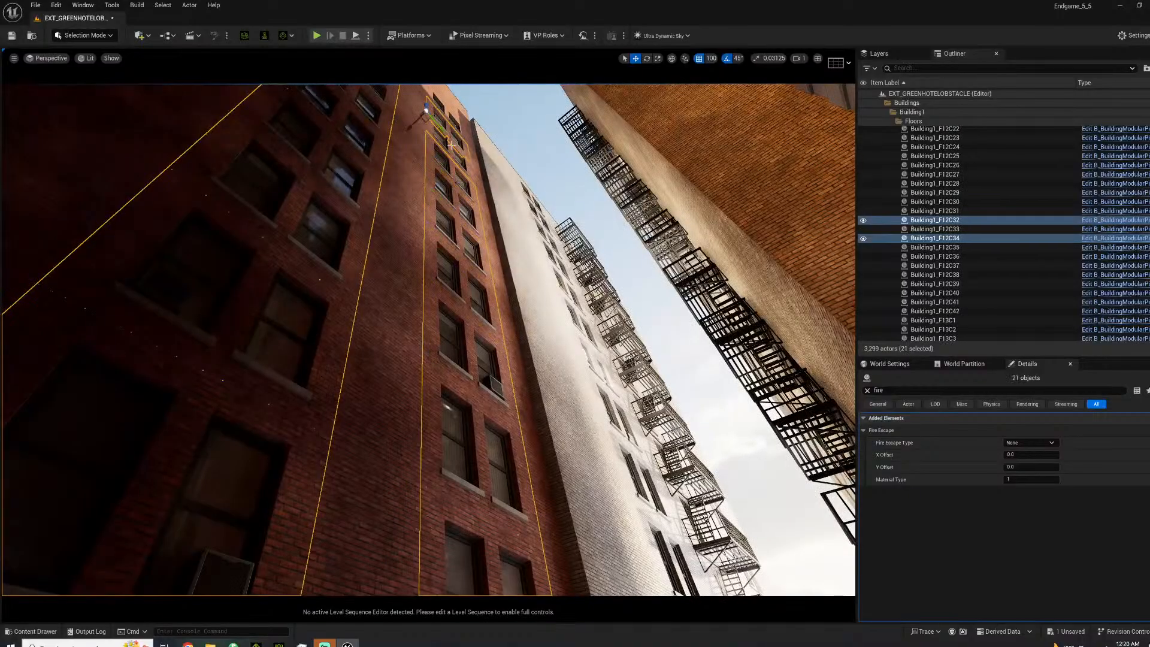
{"action": "left_click", "coordinate": [1028, 443]}
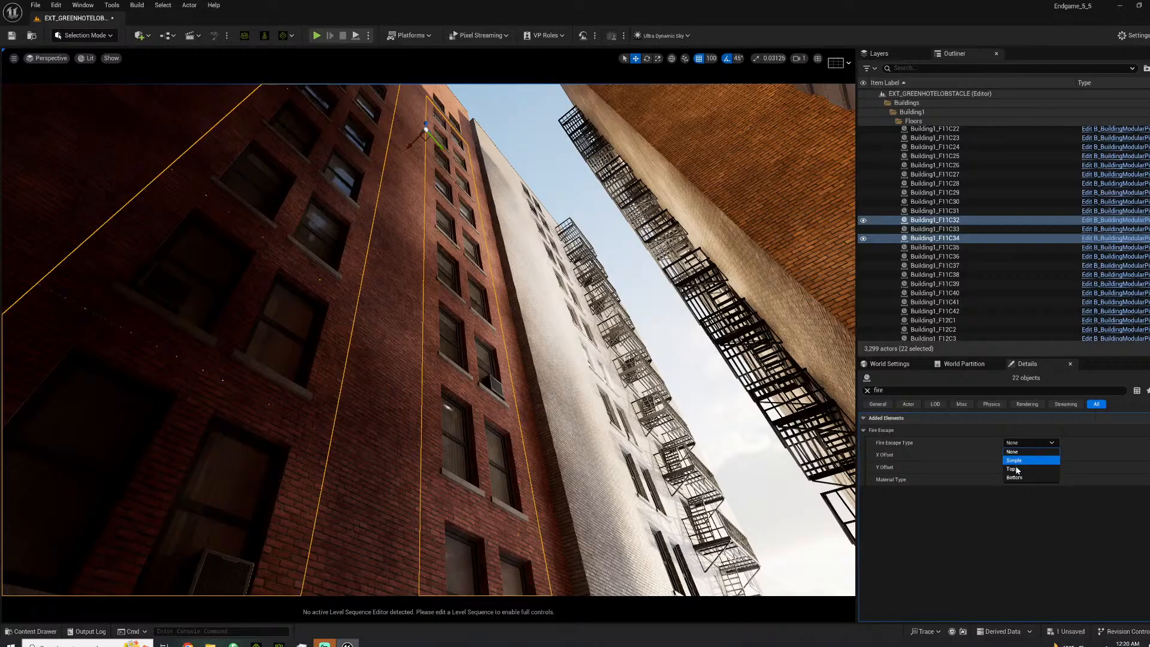
{"action": "left_click", "coordinate": [1014, 460]}
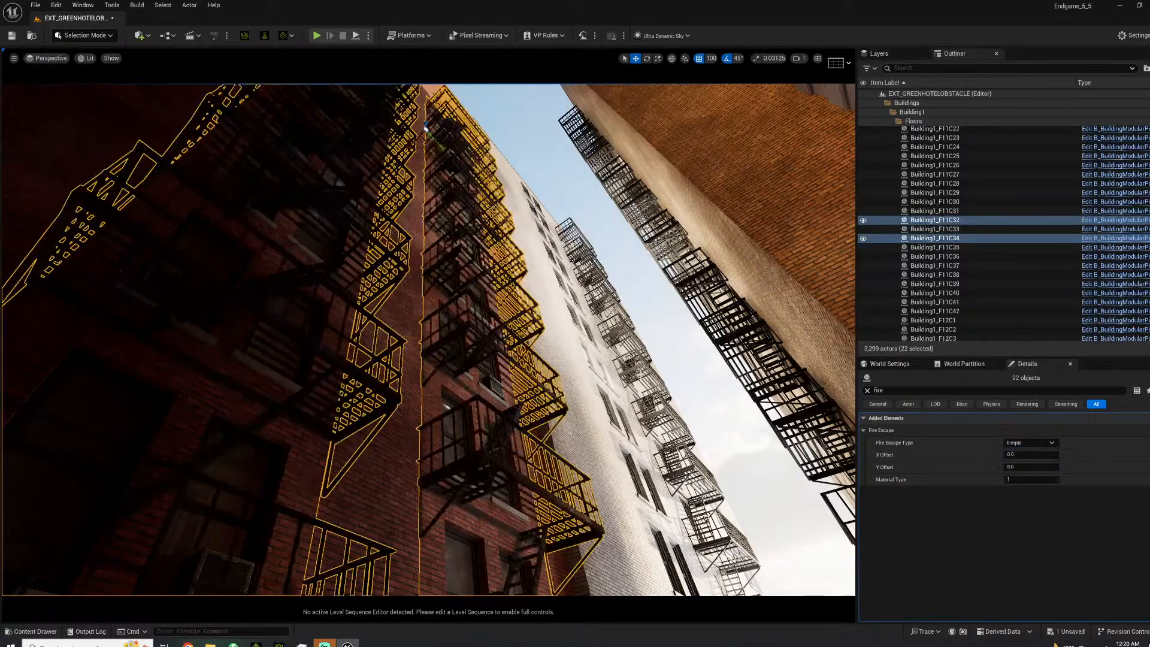
Inspect the rooftops above the new fire escapes, the enclosed space behind the buildings and the alley around the parked truck.
{"action": "right_click_drag", "start_coordinate": [641, 312], "coordinate": [641, 312]}
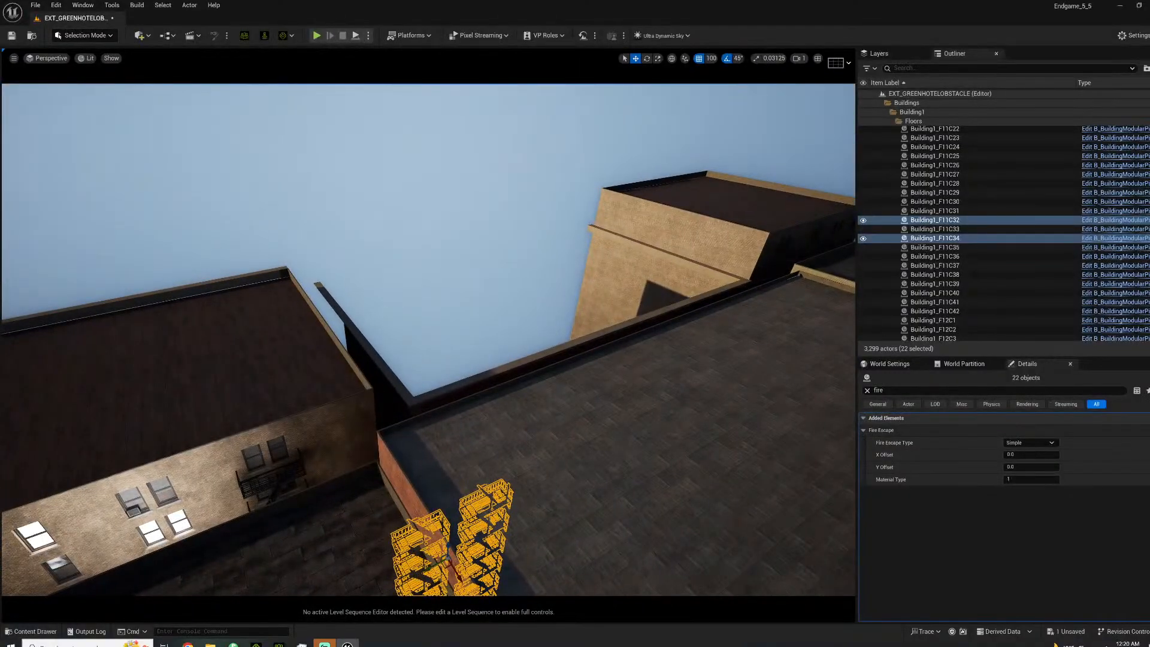
{"action": "right_click_drag", "start_coordinate": [641, 311], "coordinate": [641, 312]}
{"action": "right_click_drag", "start_coordinate": [217, 233], "coordinate": [217, 233]}
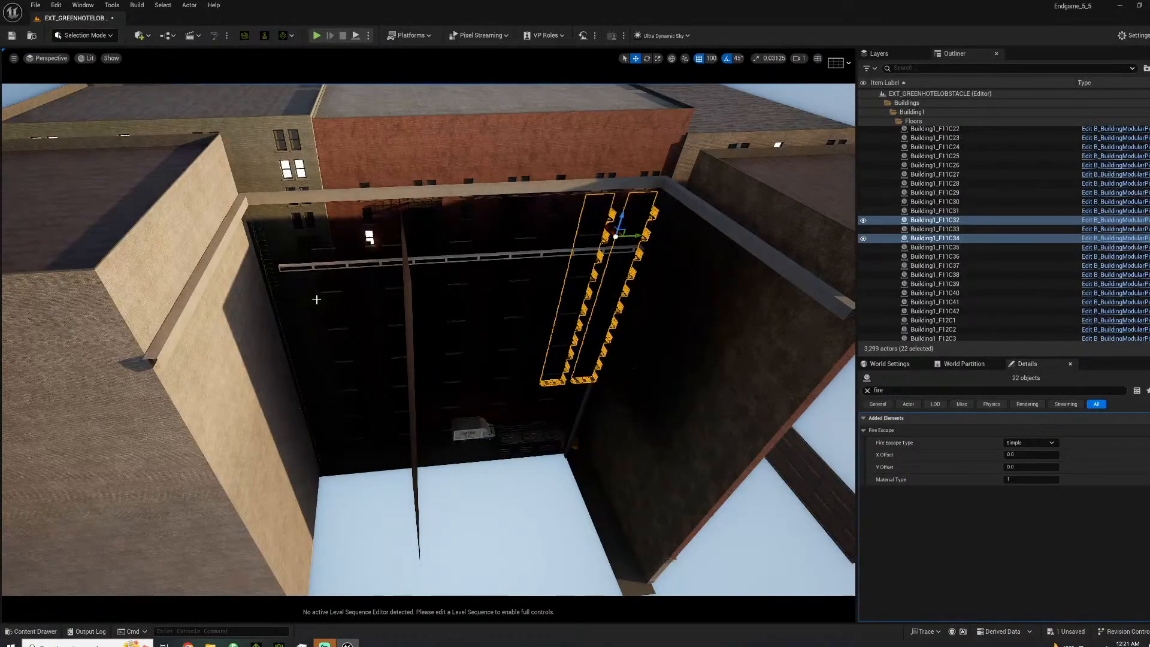
{"action": "right_click_drag", "start_coordinate": [280, 315], "coordinate": [361, 195]}
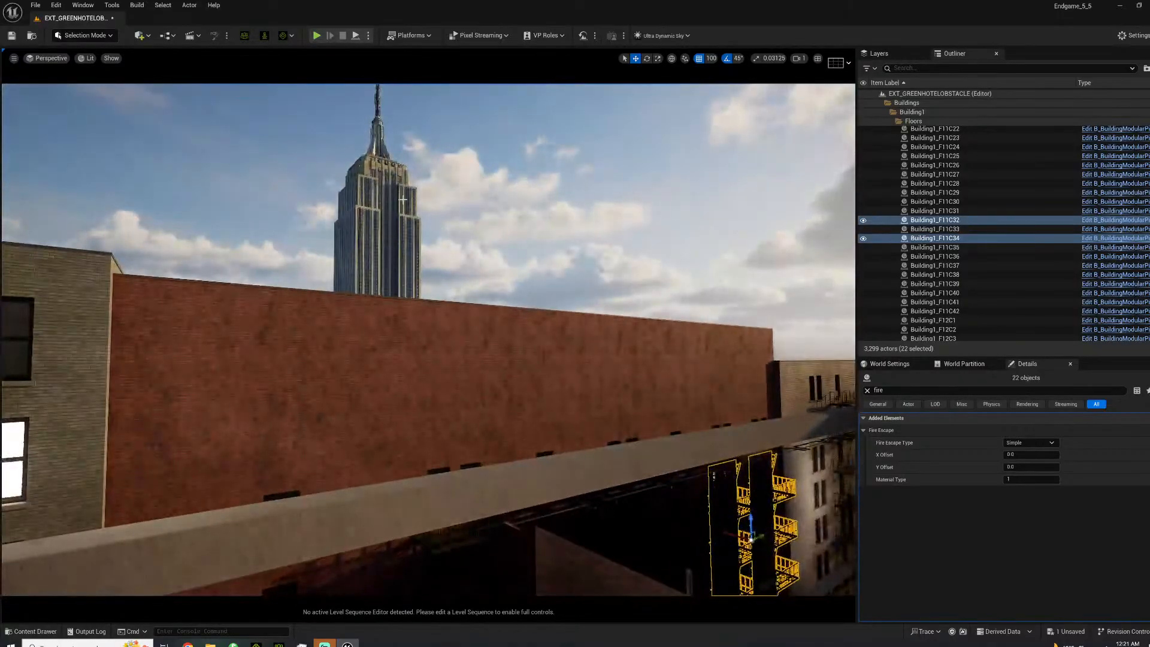
{"action": "right_click_drag", "start_coordinate": [241, 287], "coordinate": [240, 287]}
{"action": "right_click_drag", "start_coordinate": [643, 273], "coordinate": [644, 273]}
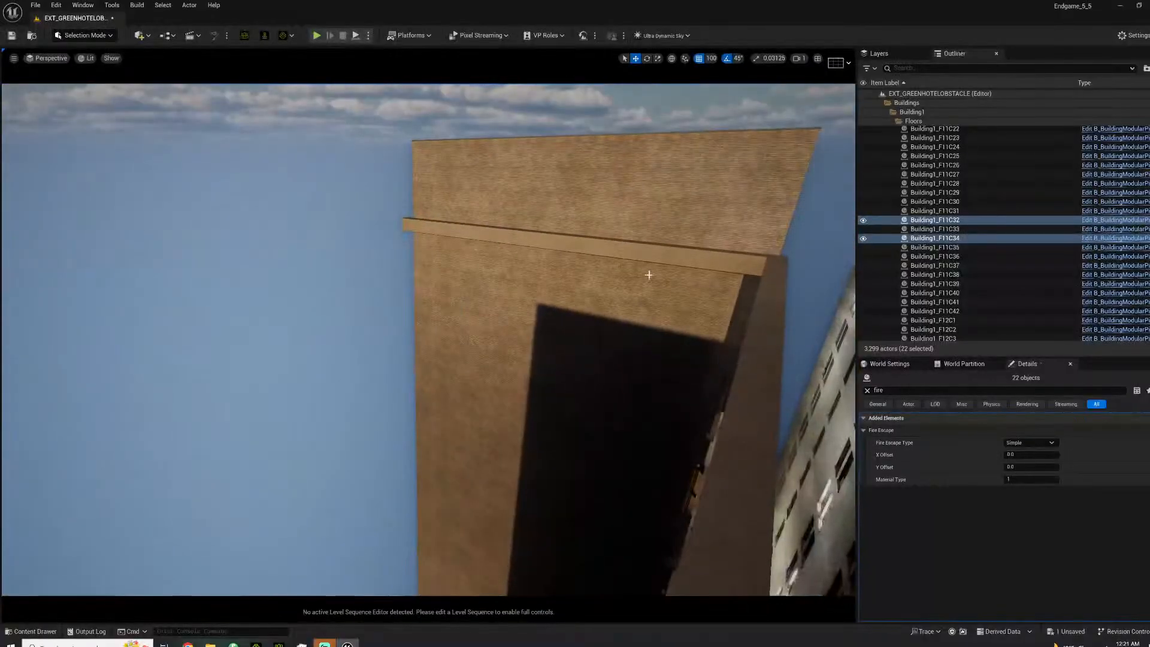
{"action": "right_click_drag", "start_coordinate": [487, 365], "coordinate": [487, 366]}
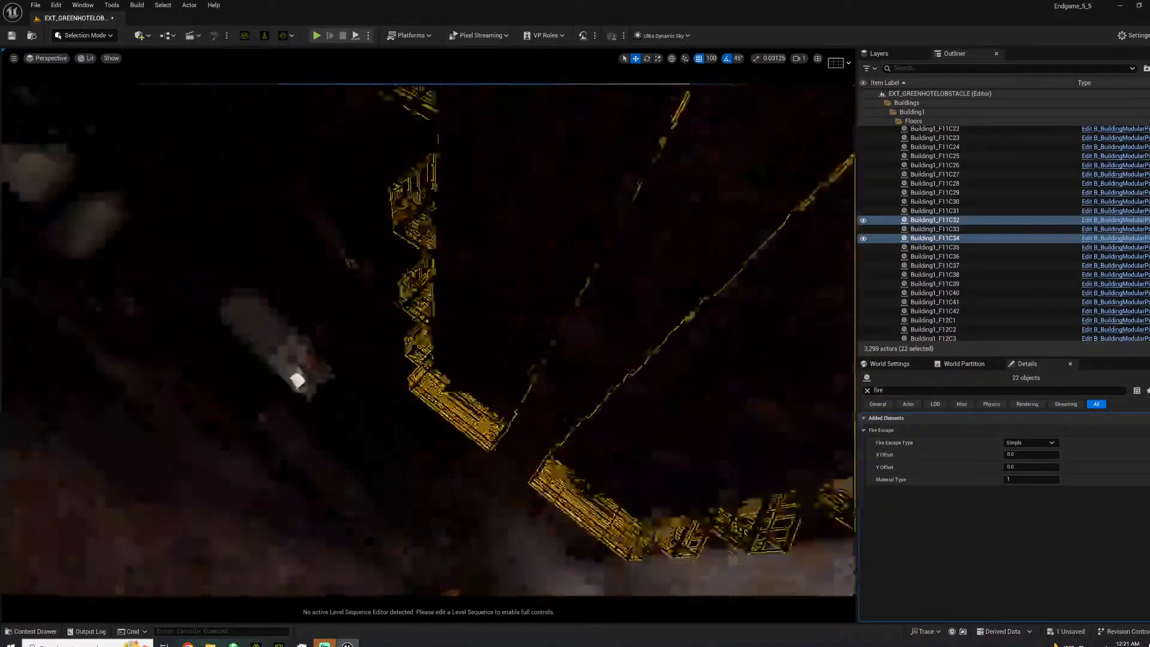
{"action": "left_click", "coordinate": [465, 222]}
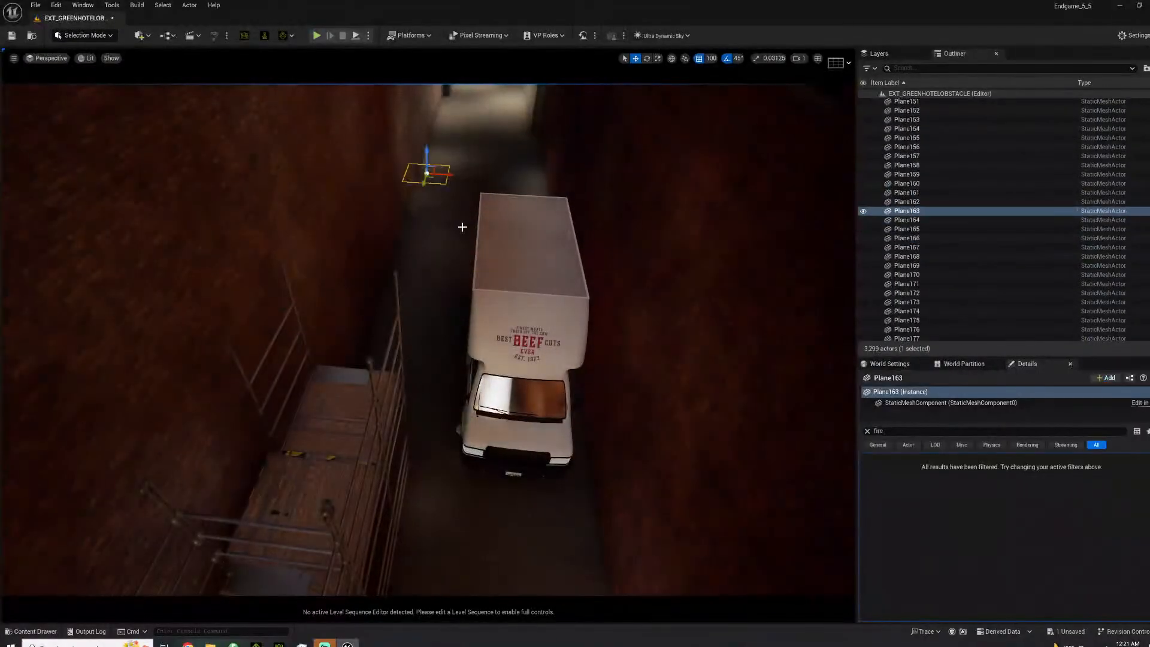
{"action": "key", "text": "w"}
{"action": "right_click_drag", "start_coordinate": [465, 222], "coordinate": [465, 222]}
{"action": "key", "text": "w"}
{"action": "key", "text": "w"}
{"action": "key", "text": "w"}
{"action": "left_click", "coordinate": [275, 275]}
{"action": "left_click", "coordinate": [328, 264]}
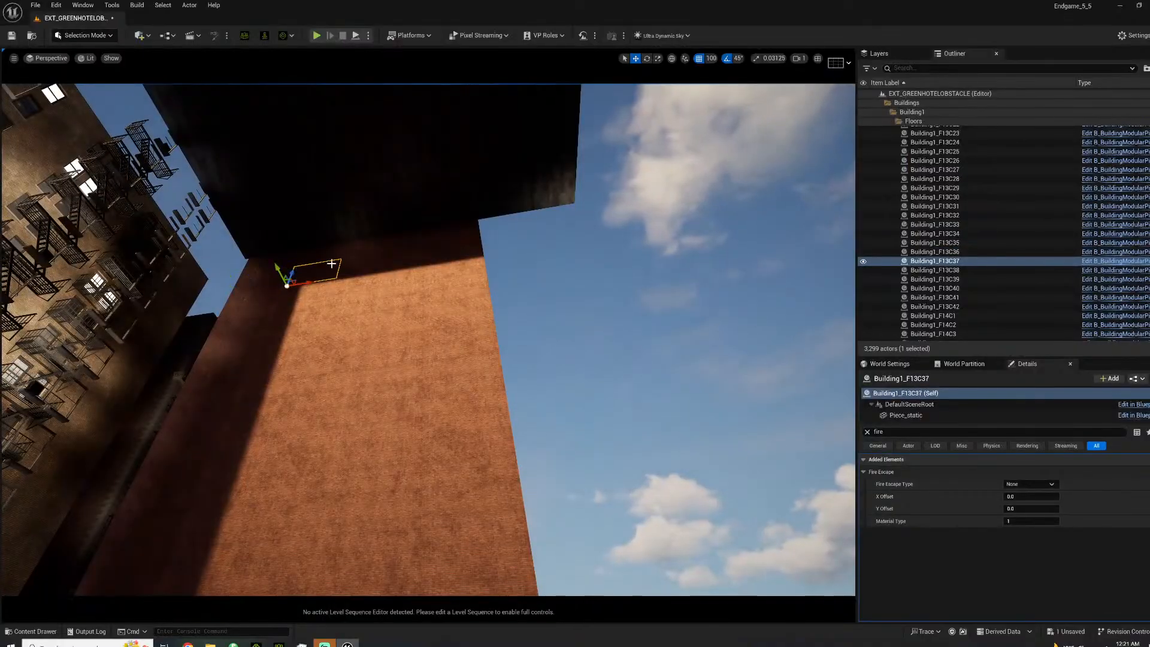
{"action": "left_click", "coordinate": [317, 256], "text": "ctrl"}
{"action": "left_click", "coordinate": [335, 263]}
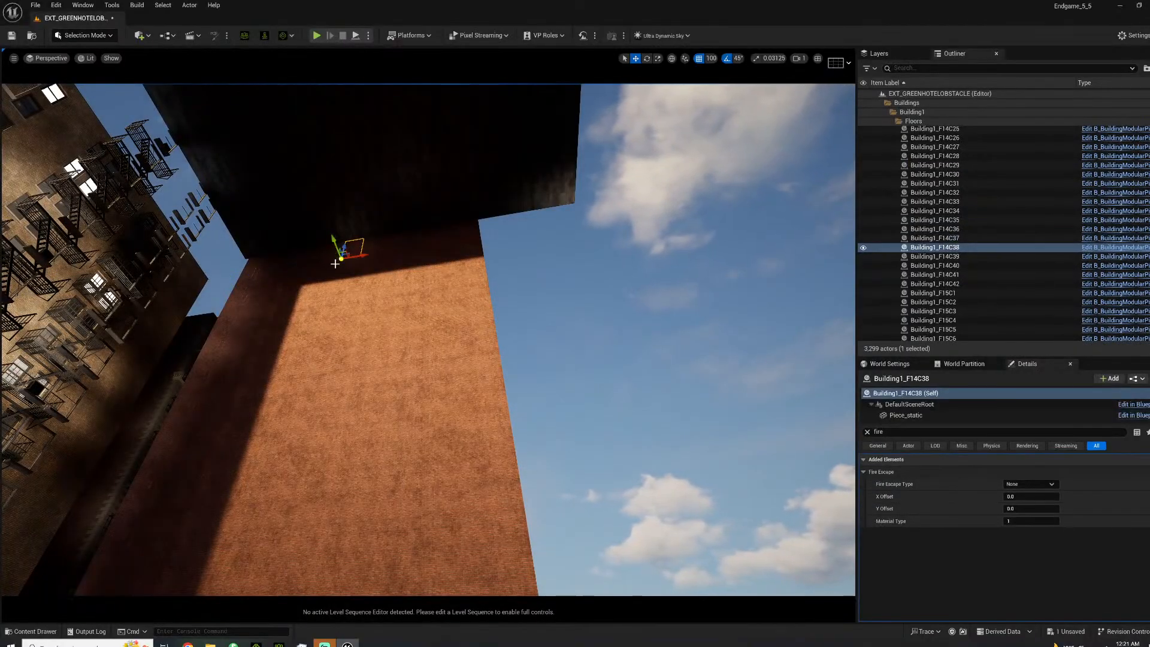
{"action": "left_click", "coordinate": [319, 266], "text": "ctrl"}
{"action": "left_click", "coordinate": [303, 301], "text": "ctrl"}
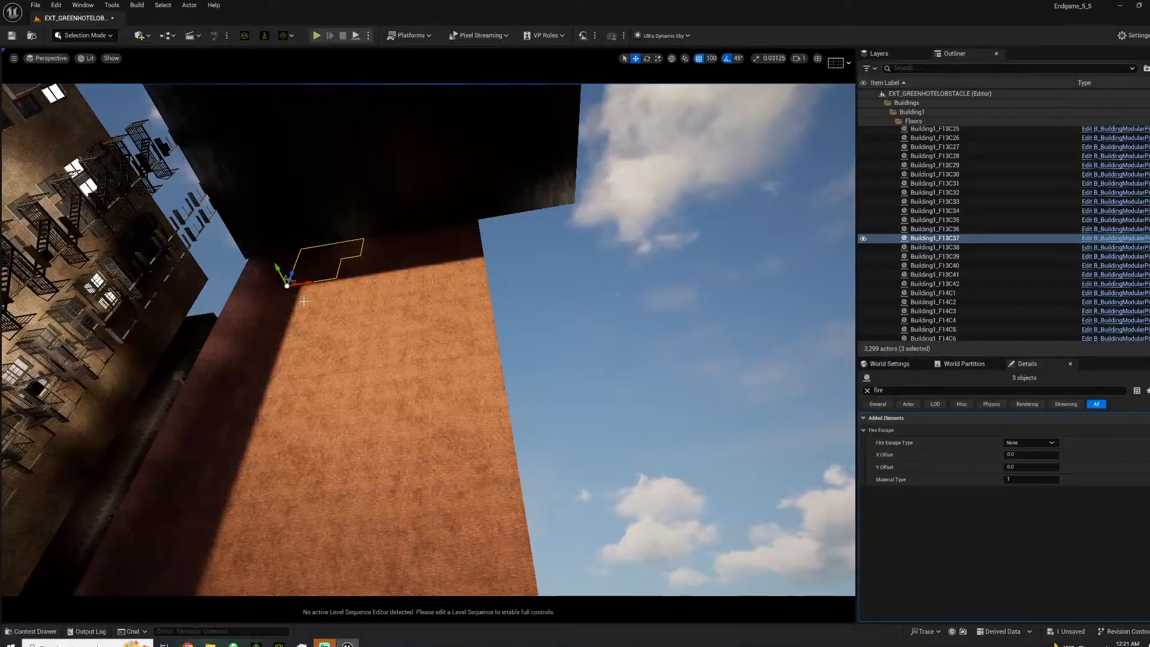
{"action": "left_click", "coordinate": [292, 378], "text": "ctrl"}
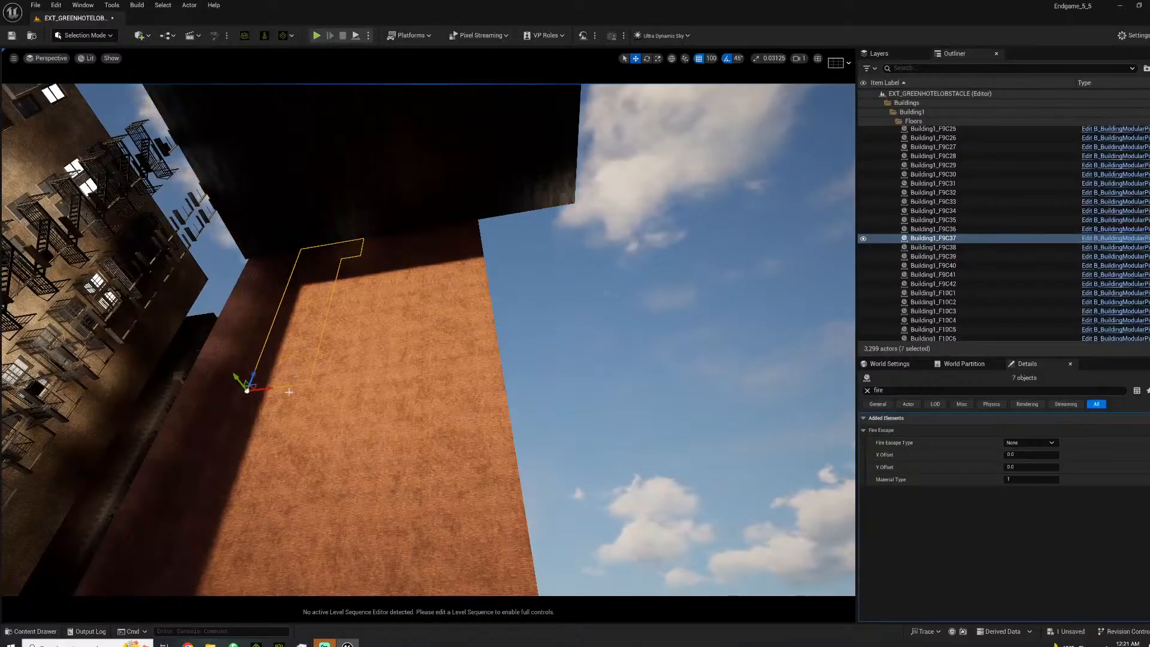
{"action": "left_click", "coordinate": [258, 538], "text": "ctrl"}
{"action": "right_click_drag", "start_coordinate": [257, 538], "coordinate": [192, 611]}
{"action": "right_click_drag", "start_coordinate": [425, 461], "coordinate": [426, 453]}
{"action": "right_click_drag", "start_coordinate": [511, 513], "coordinate": [435, 200]}
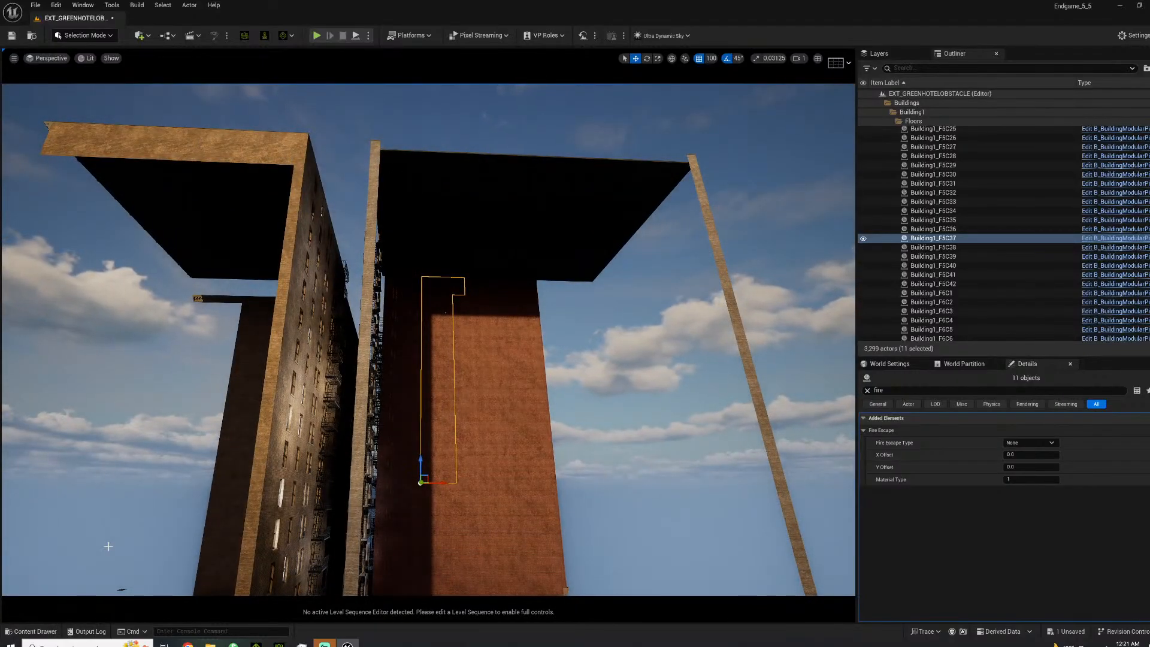
{"action": "right_click_drag", "start_coordinate": [341, 518], "coordinate": [414, 414]}
{"action": "key", "text": "w"}
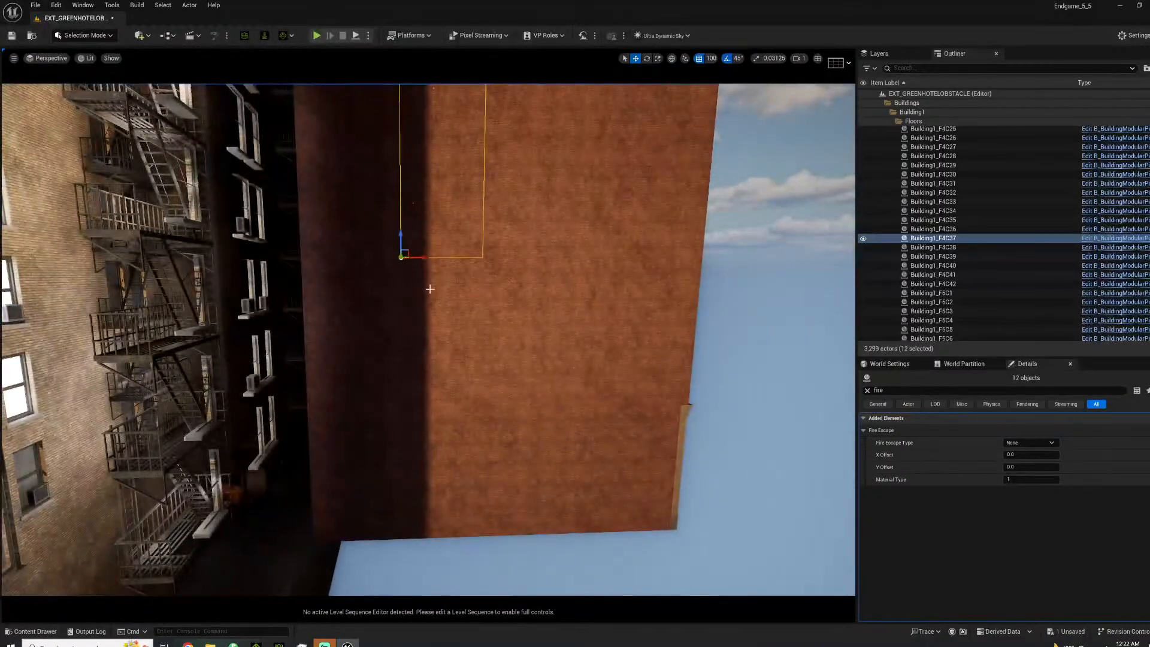
{"action": "left_click", "coordinate": [437, 337], "text": "ctrl"}
{"action": "left_click", "coordinate": [438, 422], "text": "ctrl"}
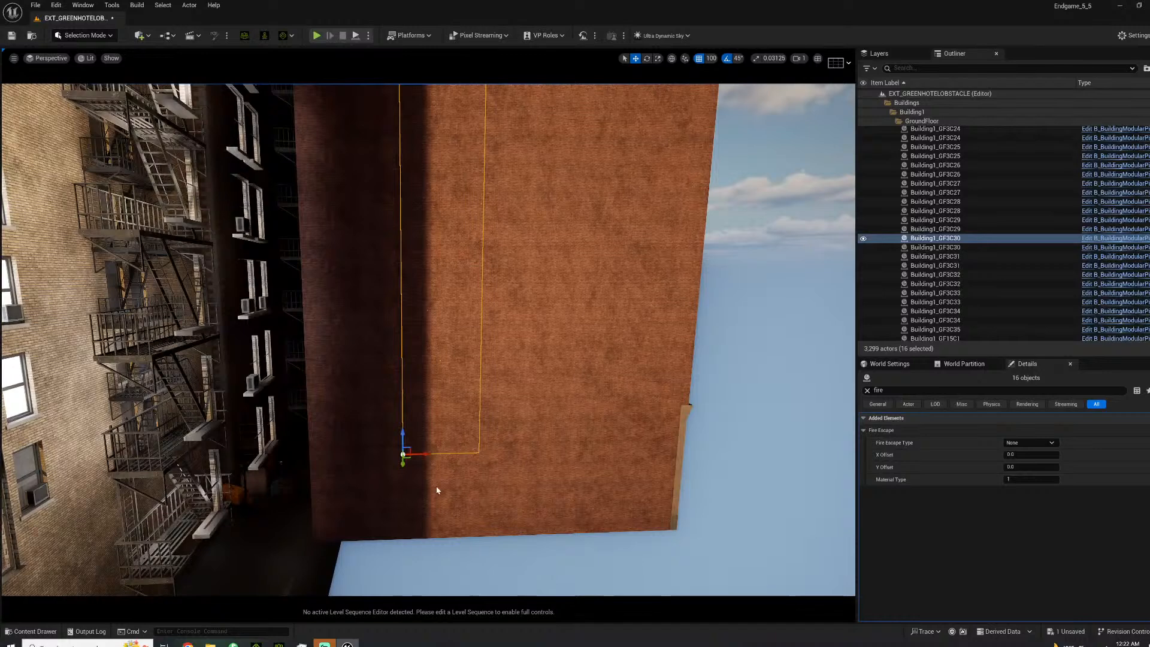
{"action": "left_click", "coordinate": [438, 526], "text": "ctrl"}
{"action": "left_click", "coordinate": [533, 519], "text": "ctrl"}
{"action": "left_click", "coordinate": [519, 476], "text": "ctrl"}
{"action": "left_click", "coordinate": [516, 415], "text": "ctrl"}
{"action": "left_click", "coordinate": [508, 371], "text": "ctrl"}
{"action": "left_click", "coordinate": [515, 348], "text": "ctrl"}
{"action": "left_click", "coordinate": [497, 336], "text": "ctrl"}
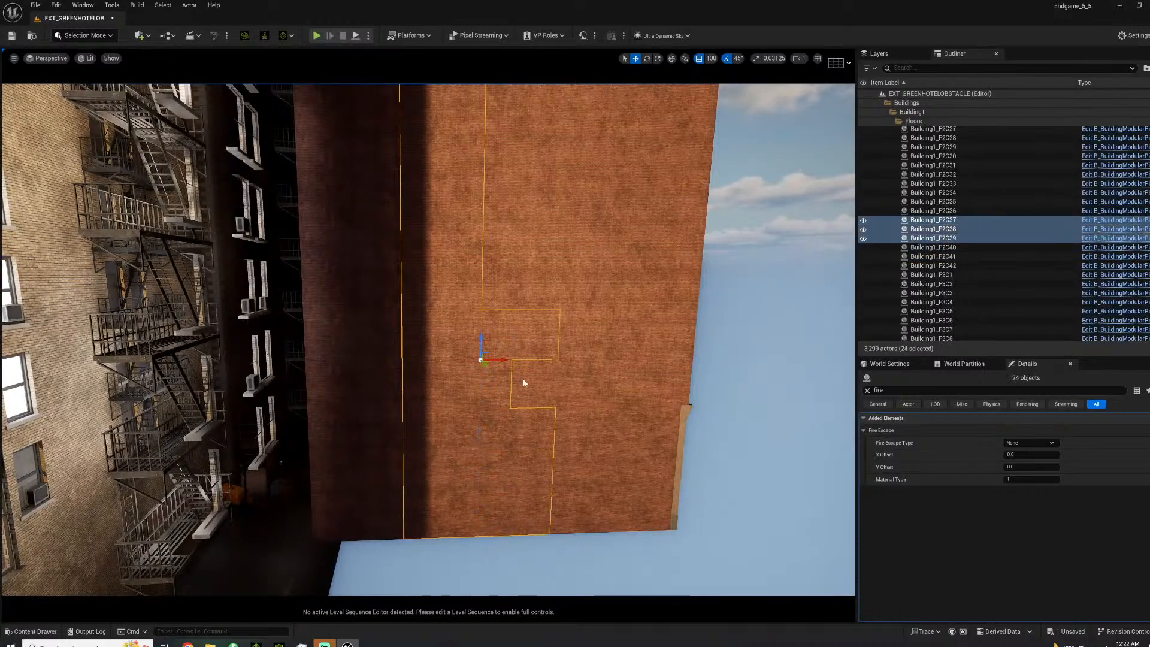
{"action": "left_click", "coordinate": [516, 296], "text": "ctrl"}
{"action": "left_click", "coordinate": [508, 276], "text": "ctrl"}
Replace the multiple selection with a single upper wall section of the red brick building and save the level.
{"action": "right_click_drag", "start_coordinate": [496, 229], "coordinate": [450, 379]}
{"action": "left_click", "coordinate": [456, 205]}
{"action": "key", "text": "ctrl+s"}
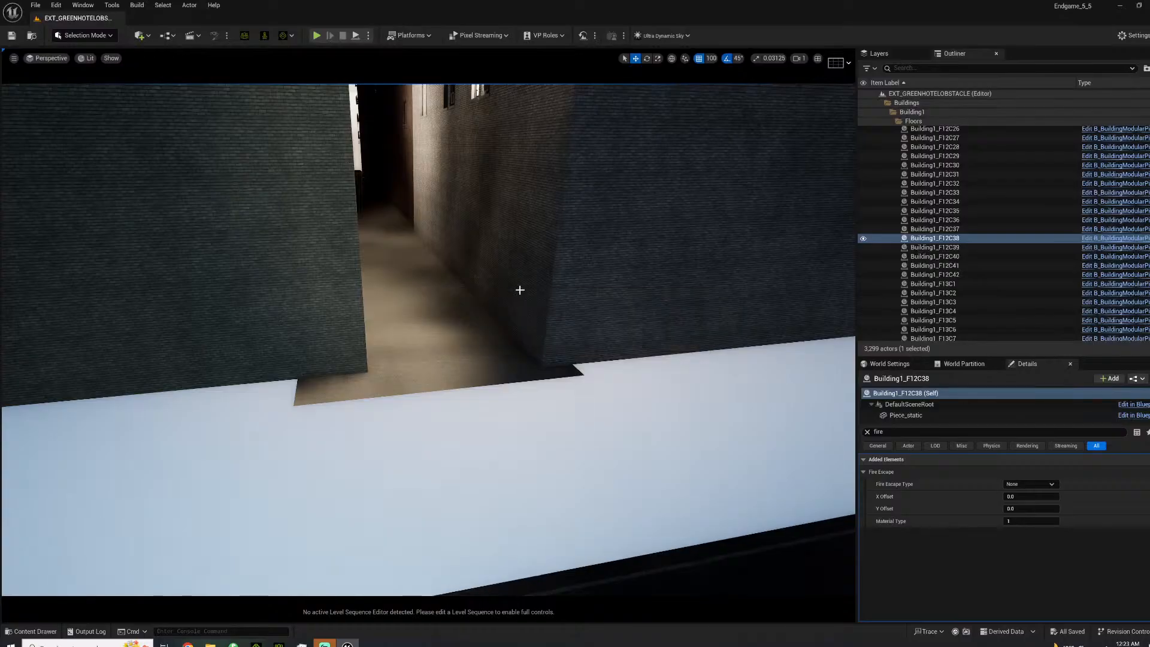
Clear the property filter and set the Windows material to 1 on the lit single-window section on the tan brick building's second floor.
{"action": "right_click_drag", "start_coordinate": [429, 339], "coordinate": [396, 233]}
{"action": "key", "text": "w"}
{"action": "left_click", "coordinate": [286, 306]}
{"action": "left_click", "coordinate": [867, 431]}
{"action": "scroll", "coordinate": [983, 587], "scroll_direction": "down", "scroll_amount": 5}
{"action": "scroll", "coordinate": [983, 587], "scroll_direction": "down", "scroll_amount": 4}
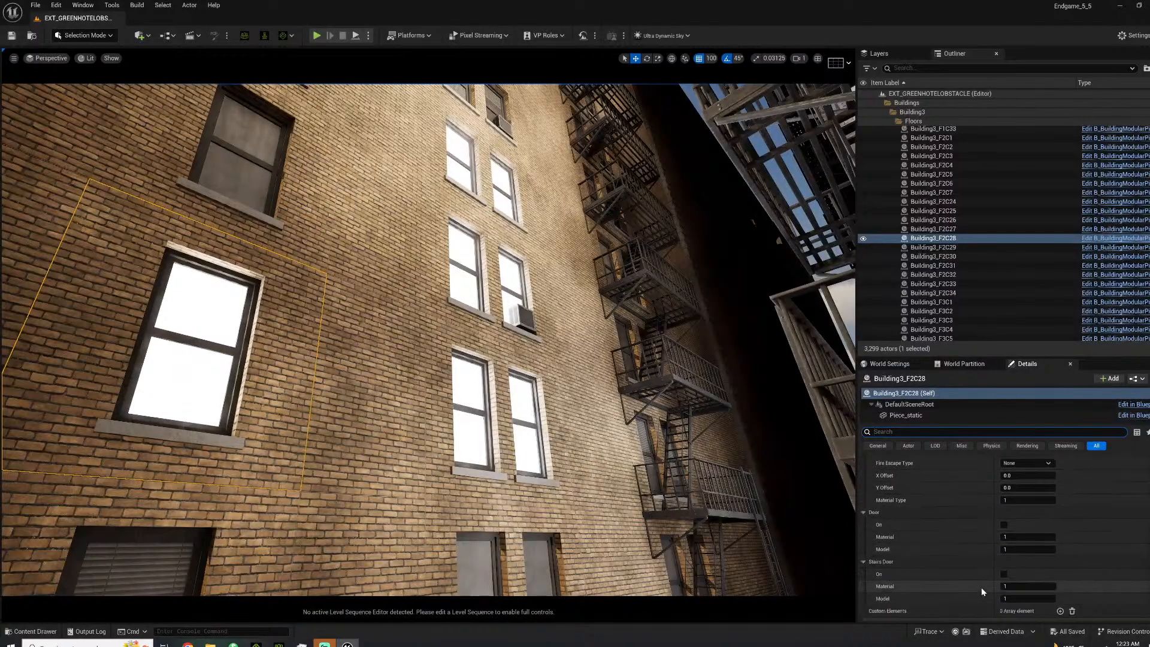
{"action": "left_click", "coordinate": [1027, 547]}
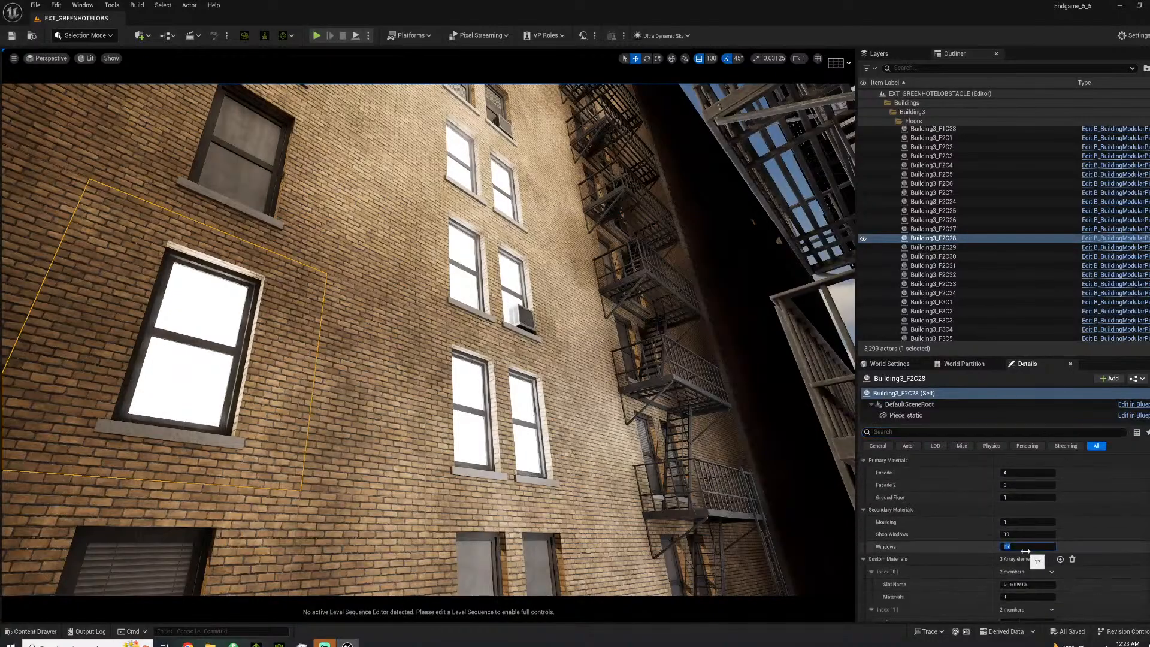
{"action": "type", "text": "1"}
{"action": "key", "text": "Return"}
Darken the lit double window on the second floor through its Windows material, and set the Windows material of the section above to 2.
{"action": "left_click", "coordinate": [527, 413]}
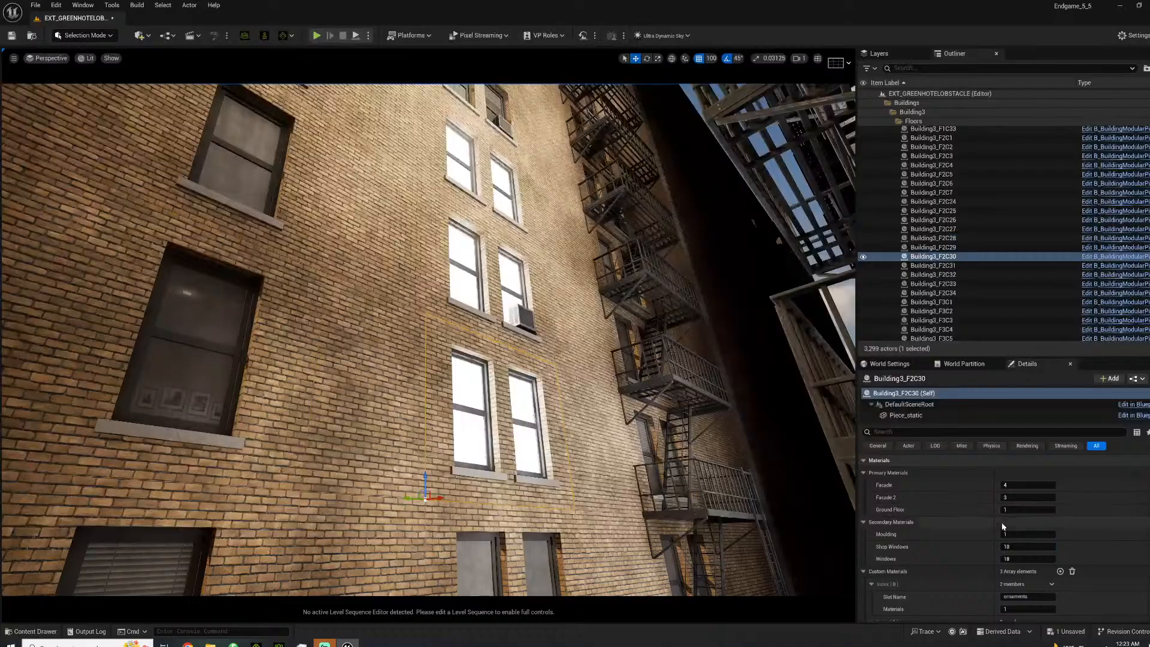
{"action": "scroll", "coordinate": [1000, 523], "scroll_direction": "down", "scroll_amount": 2}
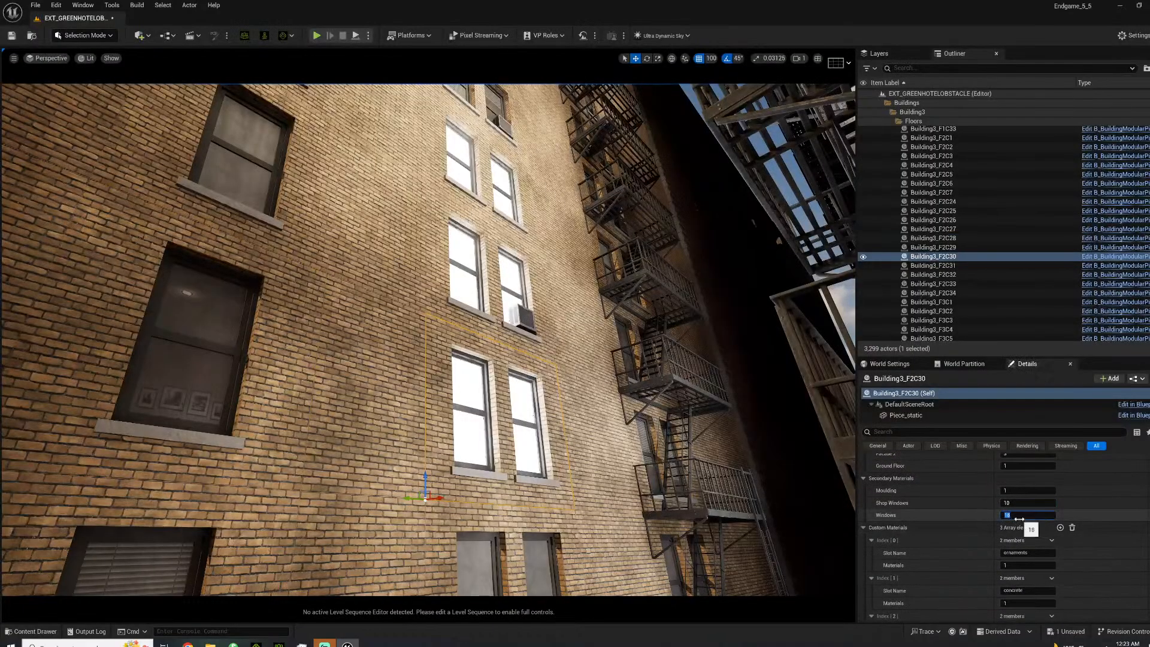
{"action": "key", "text": "Return"}
{"action": "left_click", "coordinate": [529, 316]}
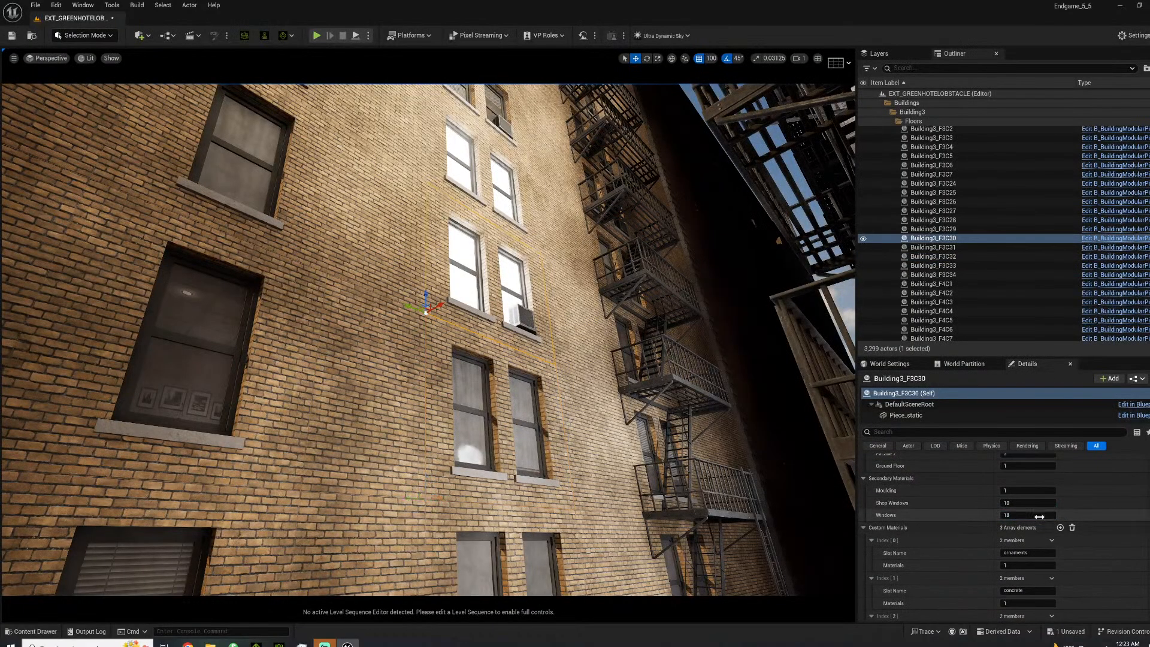
{"action": "left_click_drag", "start_coordinate": [1010, 518], "coordinate": [907, 507]}
{"action": "type", "text": "2"}
{"action": "key", "text": "Return"}
Change the Windows material of the lit first-floor window behind the lowest fire escape to a dark one.
{"action": "right_click_drag", "start_coordinate": [629, 360], "coordinate": [755, 335]}
{"action": "right_click_drag", "start_coordinate": [629, 299], "coordinate": [540, 461]}
{"action": "right_click_drag", "start_coordinate": [592, 395], "coordinate": [552, 392]}
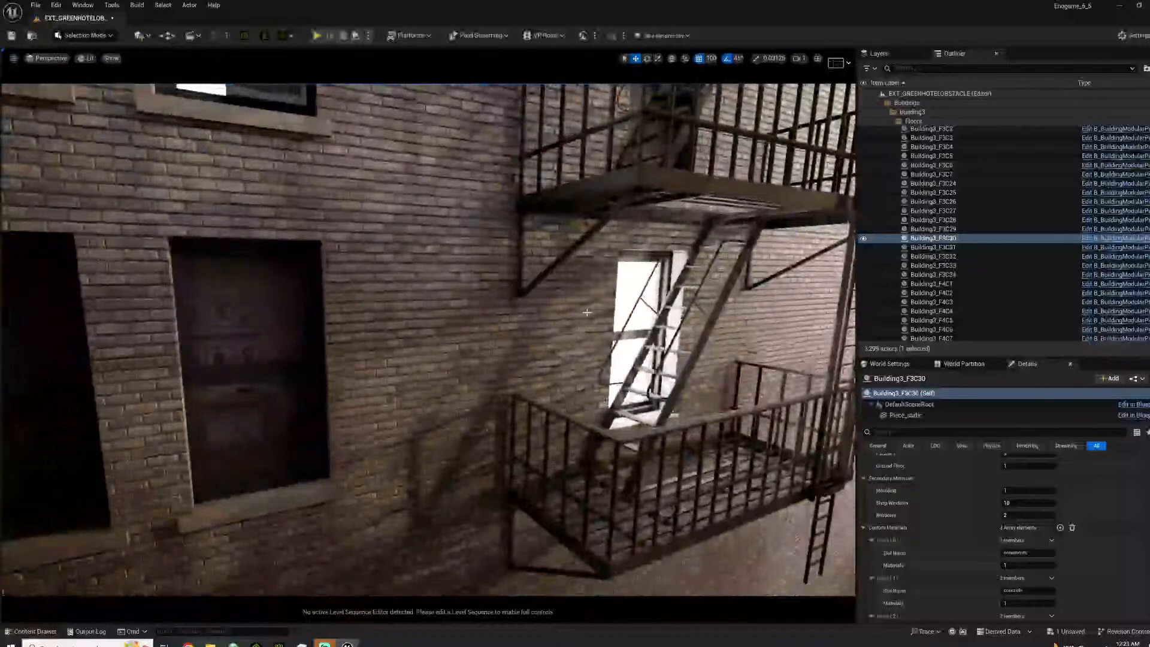
{"action": "left_click", "coordinate": [531, 366]}
{"action": "left_click", "coordinate": [589, 341]}
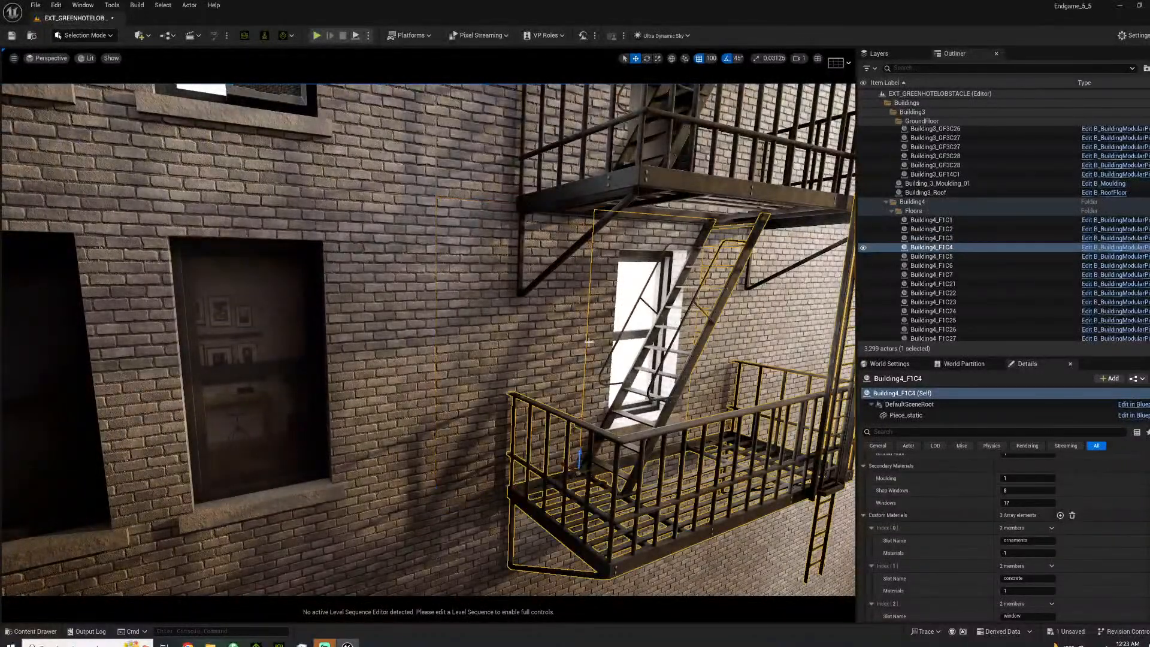
{"action": "left_click", "coordinate": [1007, 503]}
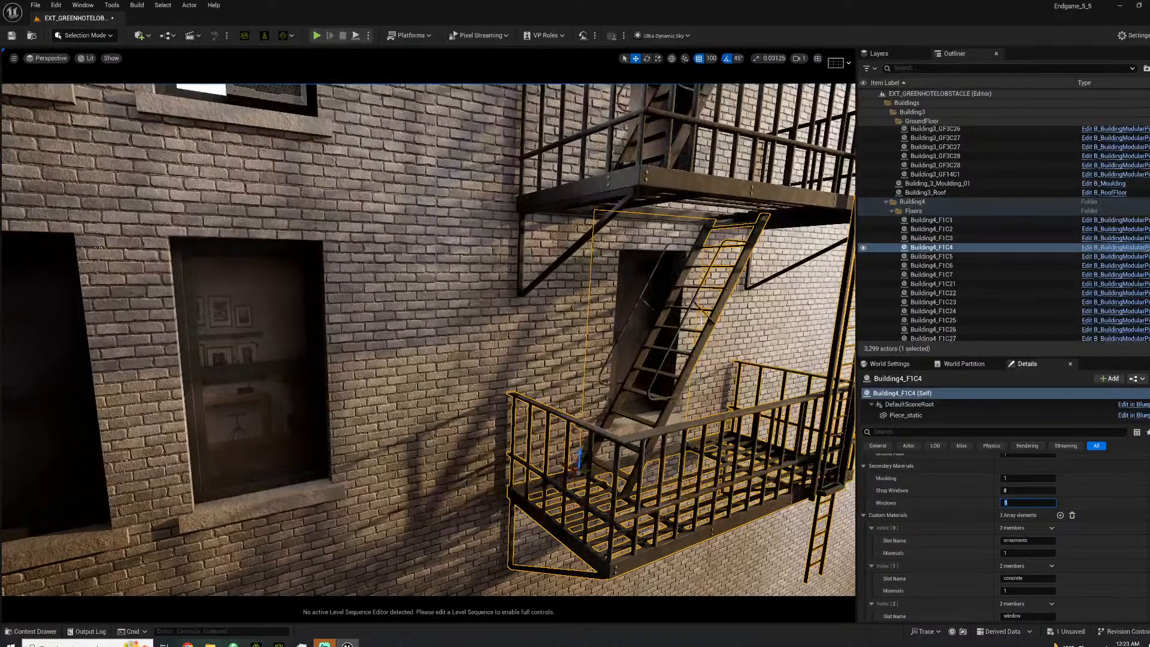
Inspect the lit double-window section on the second floor and check the alley and surrounding facades for other lit windows.
{"action": "right_click_drag", "start_coordinate": [576, 360], "coordinate": [575, 227]}
{"action": "left_click", "coordinate": [293, 270]}
{"action": "right_click_drag", "start_coordinate": [294, 270], "coordinate": [222, 267]}
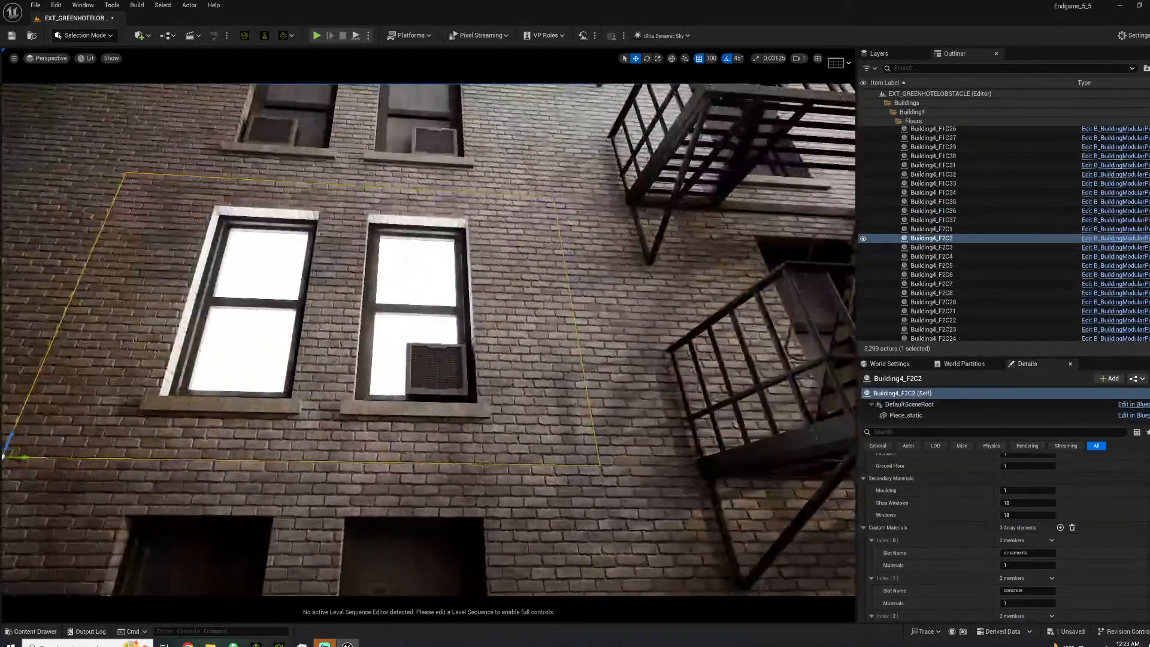
{"action": "right_click_drag", "start_coordinate": [587, 360], "coordinate": [593, 293]}
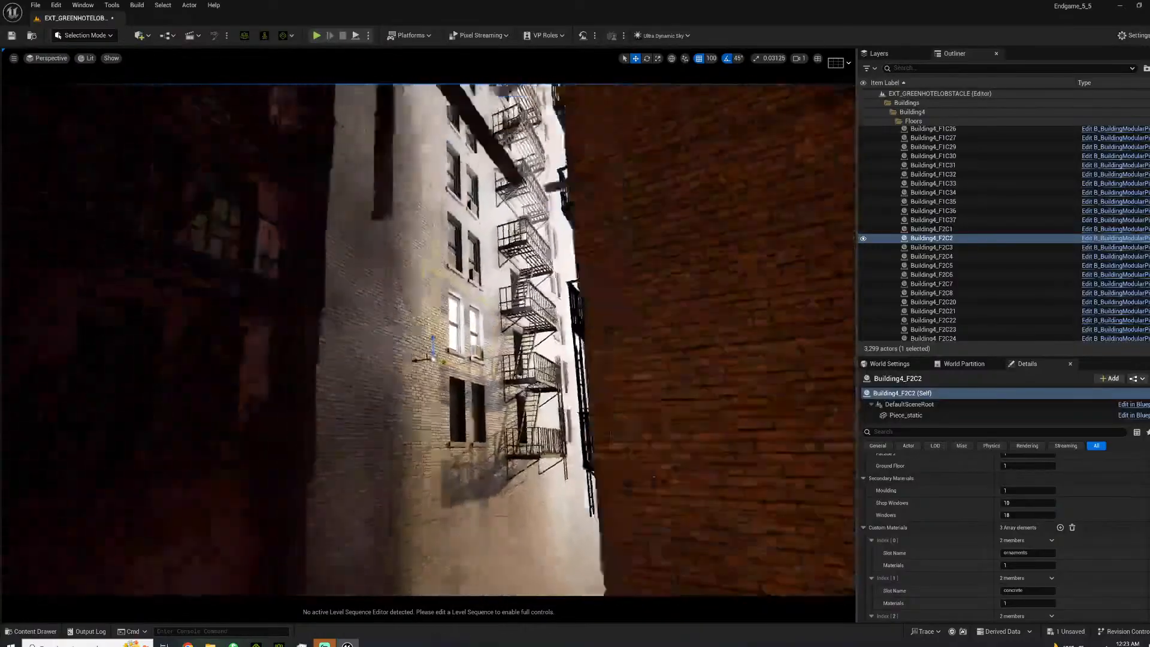
{"action": "right_click_drag", "start_coordinate": [593, 294], "coordinate": [802, 309]}
{"action": "right_click_drag", "start_coordinate": [347, 413], "coordinate": [374, 245]}
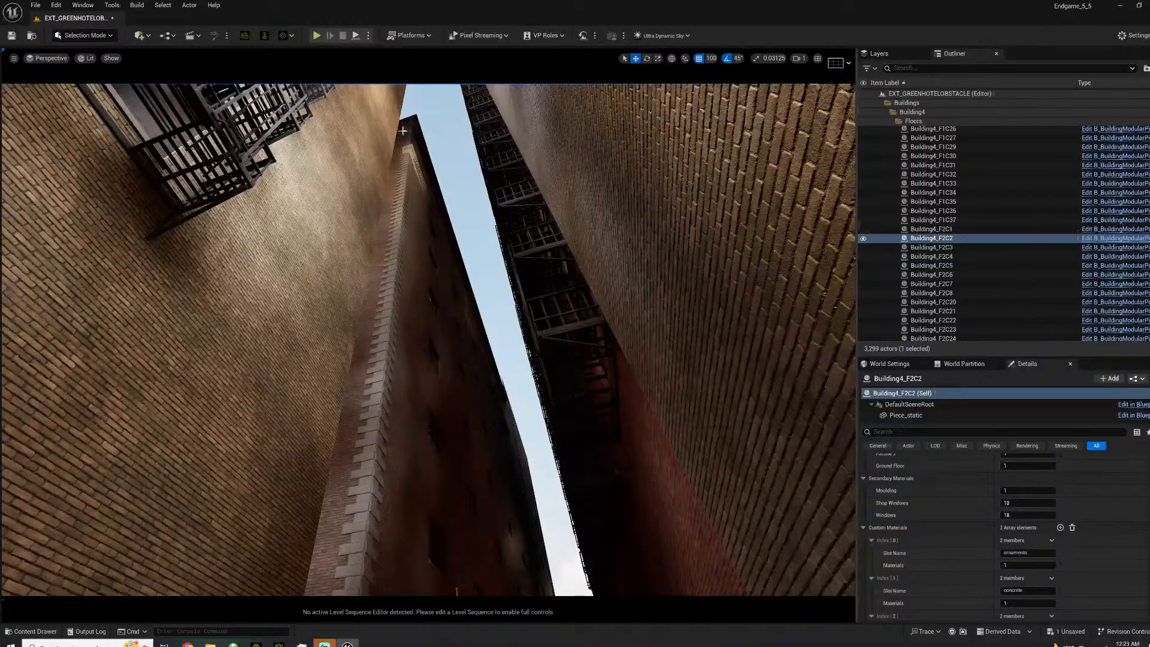
{"action": "right_click_drag", "start_coordinate": [491, 313], "coordinate": [452, 452]}
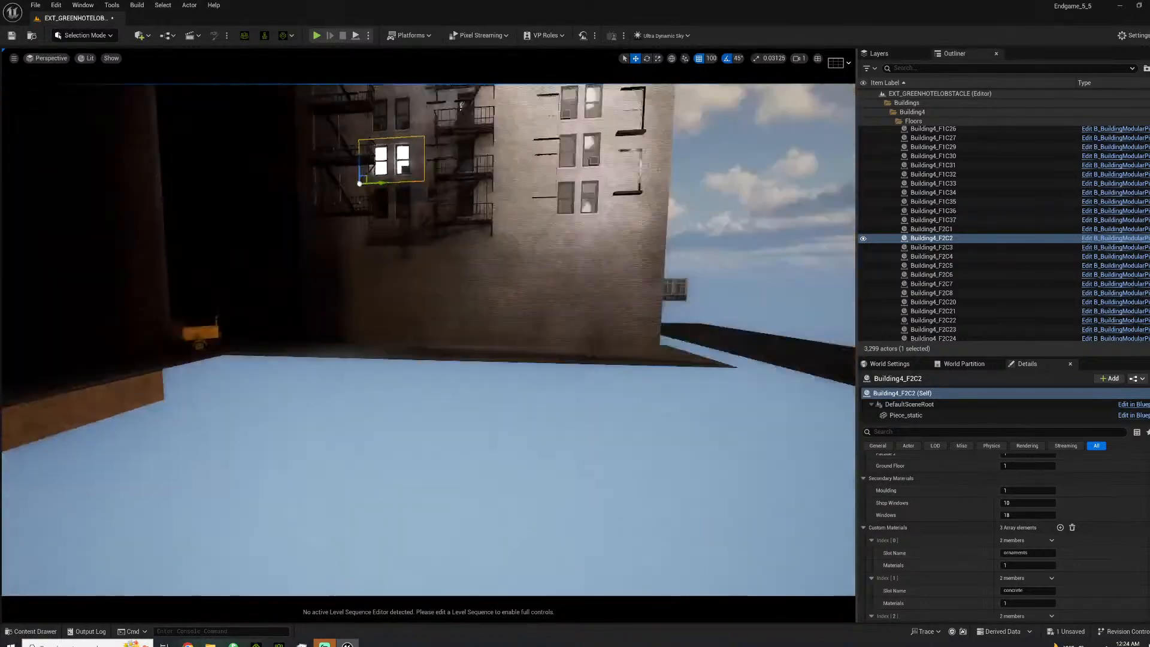
{"action": "key", "text": "w"}
{"action": "mouse_move", "coordinate": [428, 340]}
{"action": "right_mouse_down"}
{"action": "mouse_move", "coordinate": [324, 335]}
{"action": "mouse_move", "coordinate": [345, 336]}
{"action": "mouse_move", "coordinate": [455, 209]}
{"action": "mouse_move", "coordinate": [434, 180]}
{"action": "mouse_move", "coordinate": [458, 311]}
{"action": "mouse_move", "coordinate": [420, 413]}
{"action": "mouse_move", "coordinate": [383, 420]}
{"action": "mouse_move", "coordinate": [443, 299]}
{"action": "mouse_move", "coordinate": [420, 335]}
{"action": "mouse_move", "coordinate": [408, 311]}
{"action": "mouse_move", "coordinate": [431, 347]}
{"action": "right_mouse_up"}
Change the Windows material of the lit eleventh-floor window section on the red brick building to a dark one.
{"action": "left_click", "coordinate": [448, 299]}
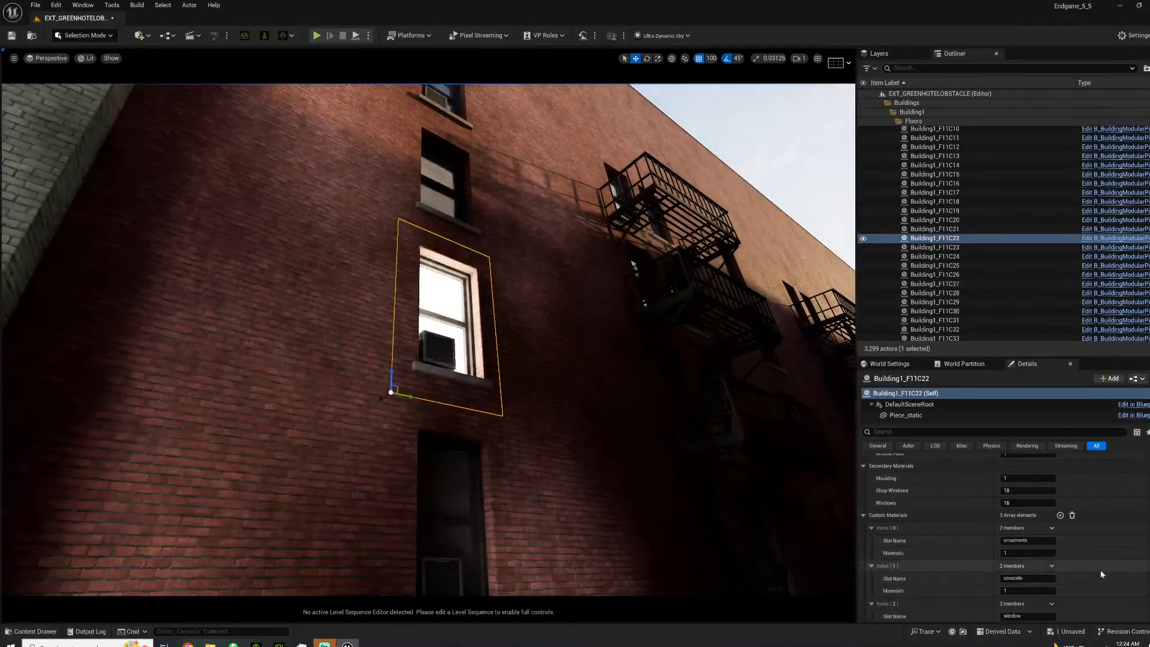
{"action": "scroll", "coordinate": [1025, 580], "scroll_direction": "down", "scroll_amount": 2}
{"action": "scroll", "coordinate": [1024, 580], "scroll_direction": "up", "scroll_amount": 3}
{"action": "left_click", "coordinate": [1026, 532]}
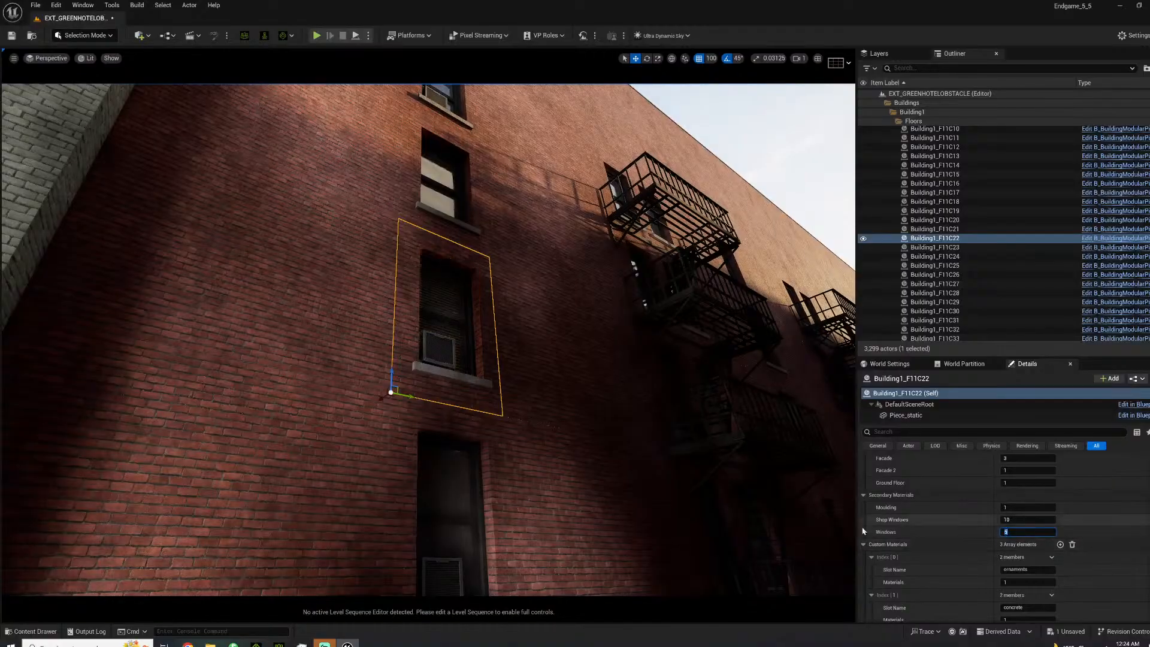
Review the NYC_GREEN_SHIMMY level sequence, scrub its playback back to the beginning and close it.
{"action": "right_click_drag", "start_coordinate": [598, 408], "coordinate": [602, 359]}
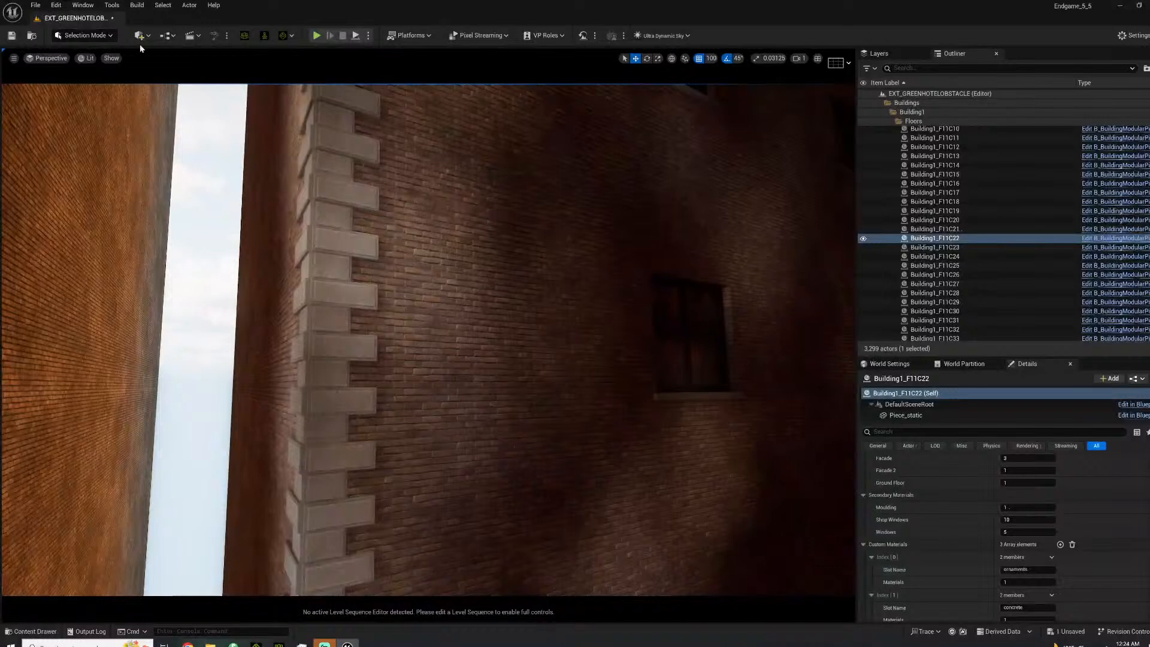
{"action": "left_click", "coordinate": [197, 36]}
{"action": "left_click", "coordinate": [240, 136]}
{"action": "right_click_drag", "start_coordinate": [428, 210], "coordinate": [515, 215]}
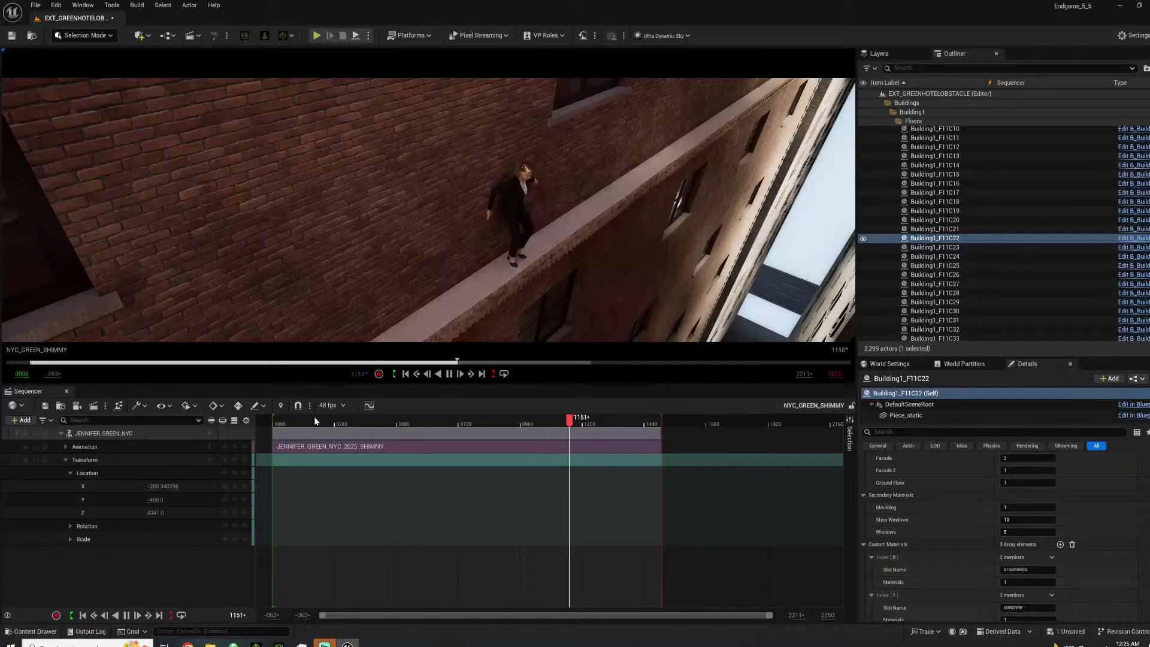
{"action": "left_click_drag", "start_coordinate": [316, 424], "coordinate": [361, 414]}
{"action": "left_click_drag", "start_coordinate": [522, 401], "coordinate": [81, 363]}
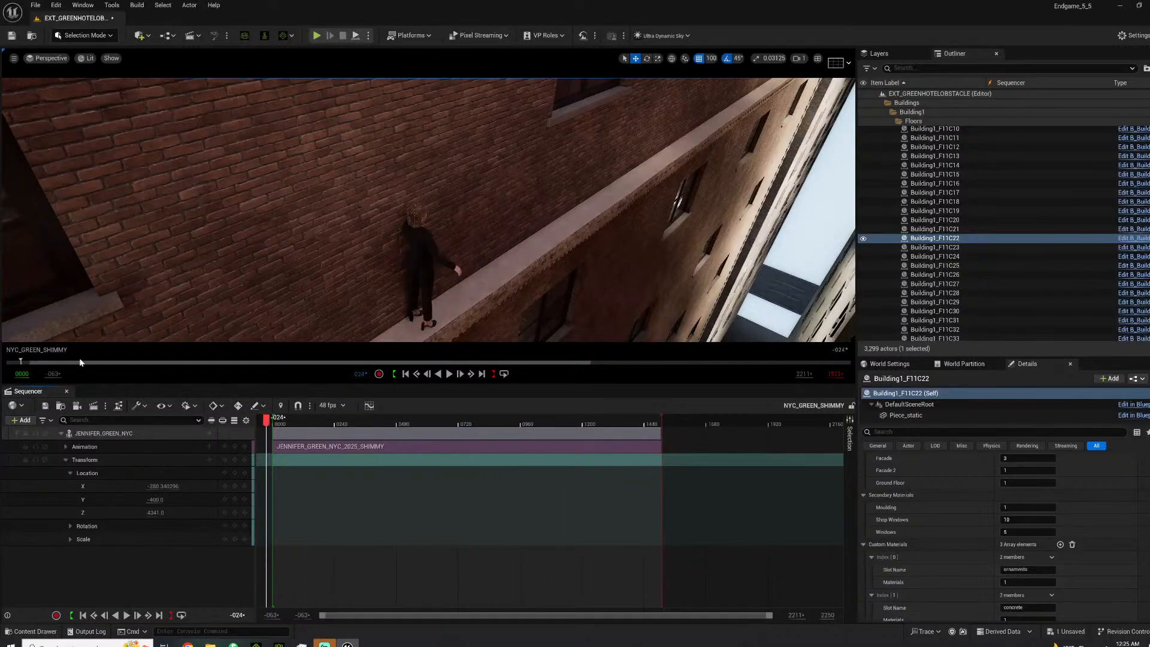
{"action": "left_click", "coordinate": [67, 393]}
Open the NYC_GREEN_LADDER level sequence, play it, scrub back to an earlier frame and close it.
{"action": "right_click_drag", "start_coordinate": [347, 337], "coordinate": [272, 252]}
{"action": "left_click", "coordinate": [190, 35]}
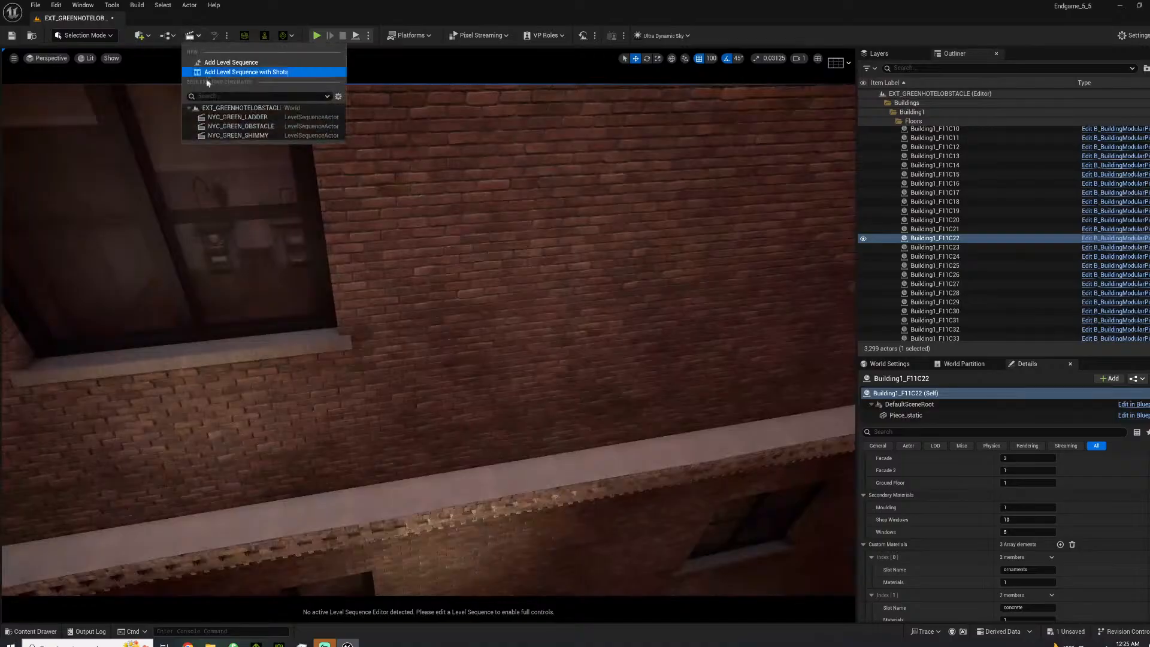
{"action": "left_click", "coordinate": [239, 117]}
{"action": "right_click_drag", "start_coordinate": [429, 210], "coordinate": [375, 310]}
{"action": "key", "text": "space"}
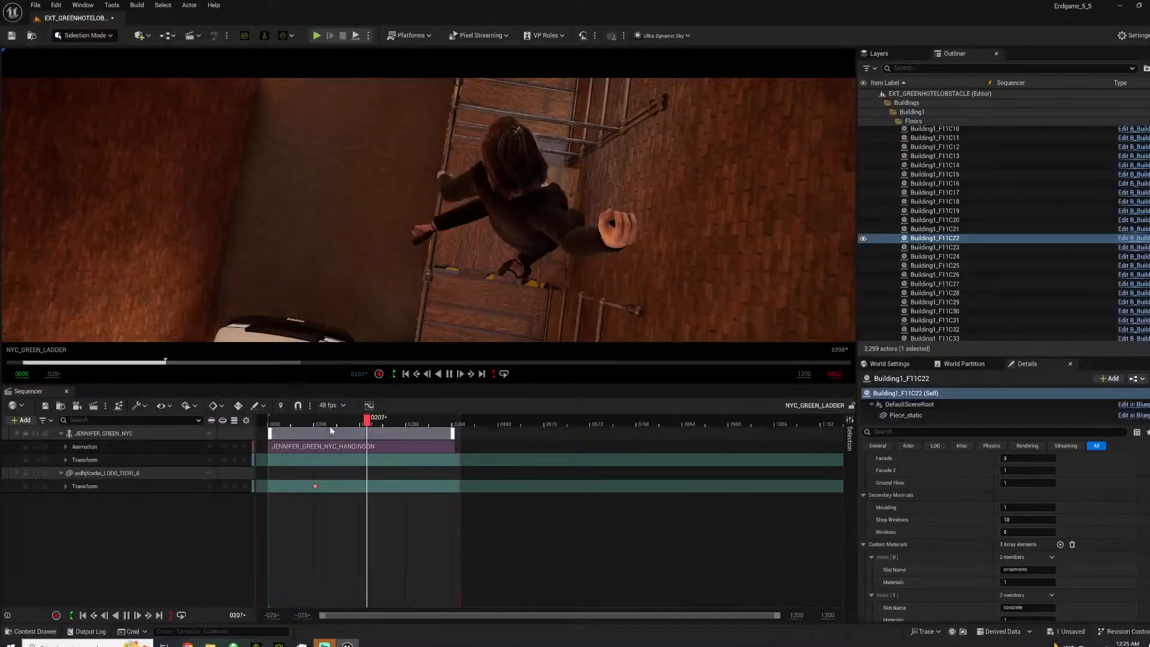
{"action": "left_click", "coordinate": [312, 422]}
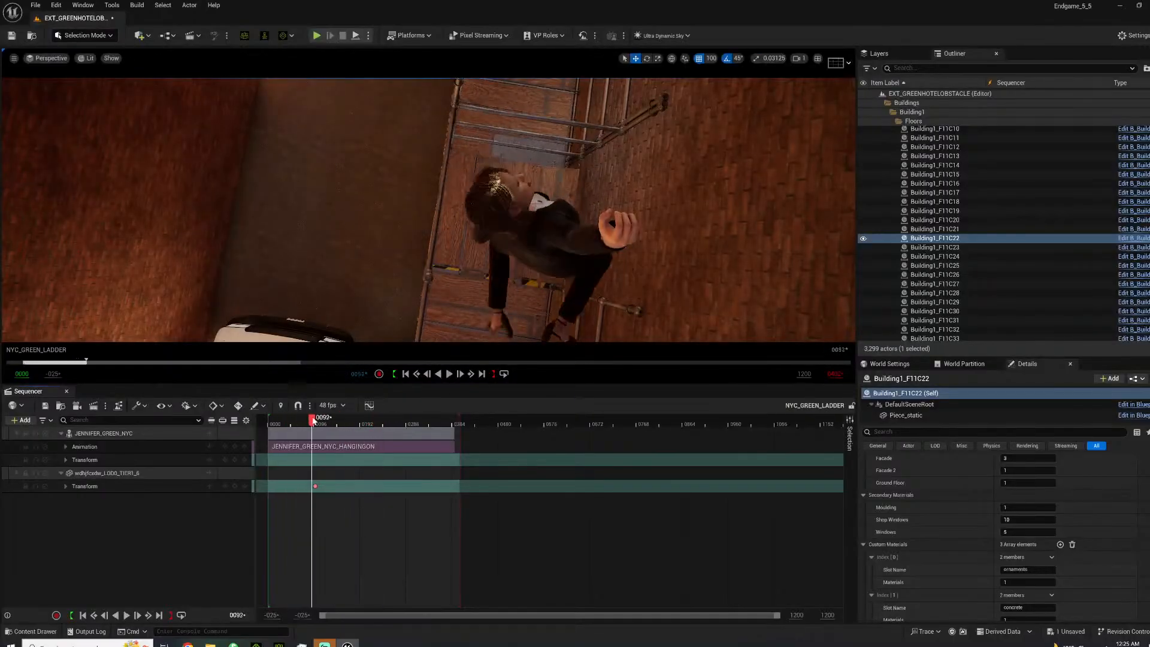
{"action": "left_click", "coordinate": [68, 392]}
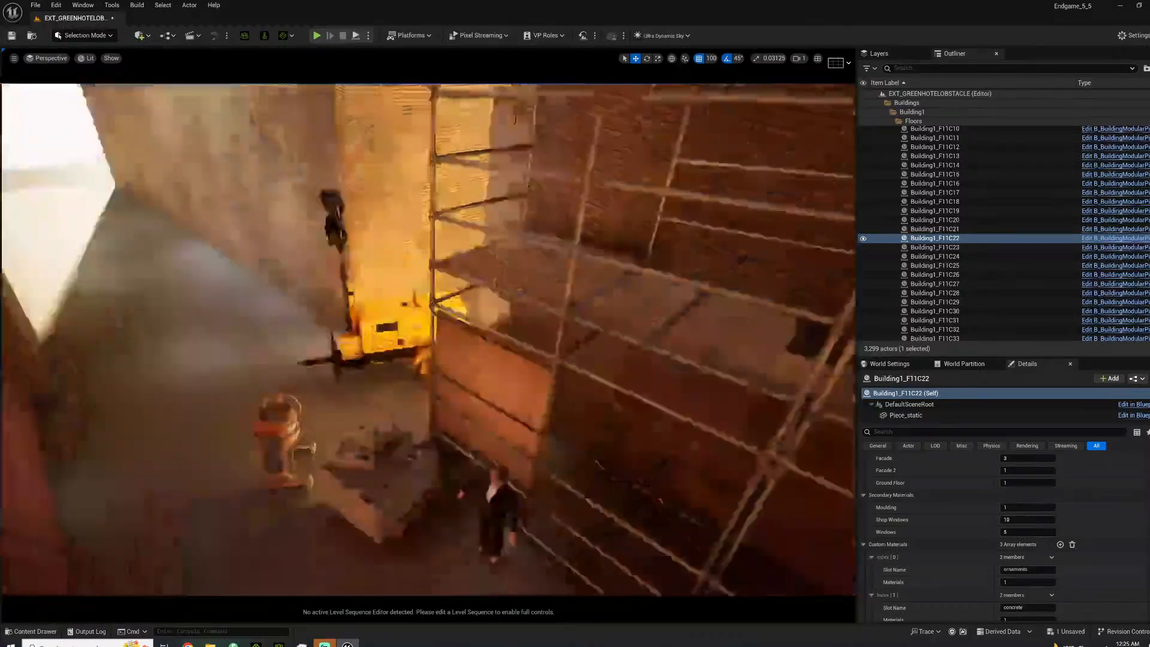
Inspect the alley's open end and check the Mesh folder of Kit_Sidewalk_A in the Road content for usable pieces.
{"action": "right_click_drag", "start_coordinate": [417, 204], "coordinate": [440, 399]}
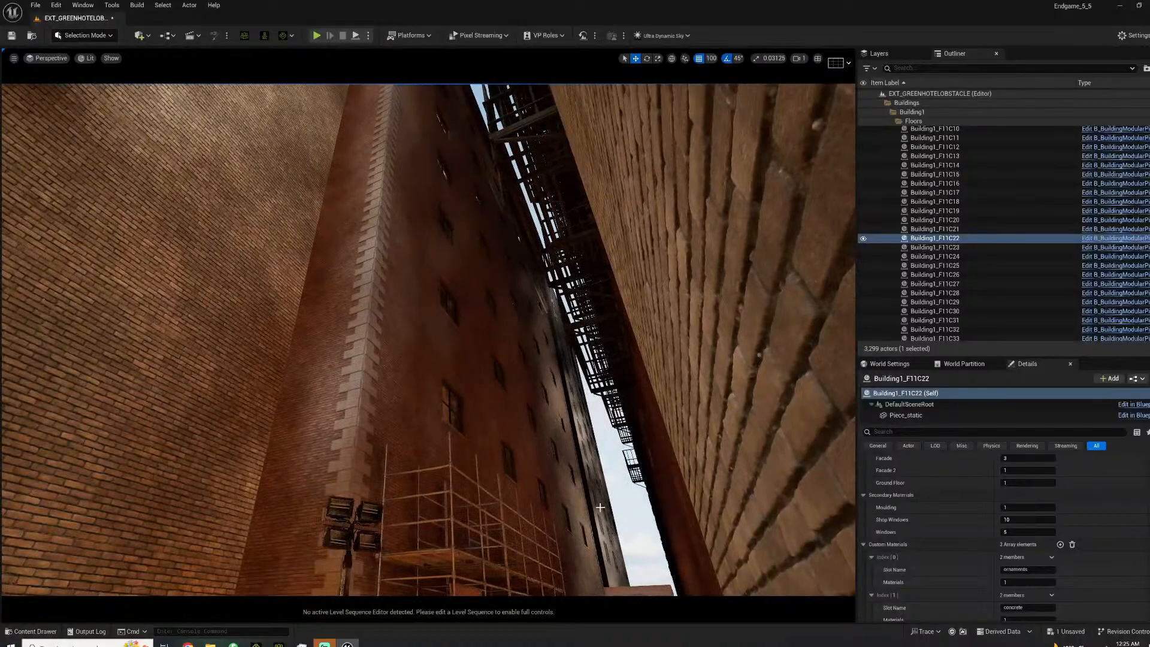
{"action": "right_click_drag", "start_coordinate": [465, 180], "coordinate": [635, 299]}
{"action": "right_click_drag", "start_coordinate": [442, 282], "coordinate": [457, 229]}
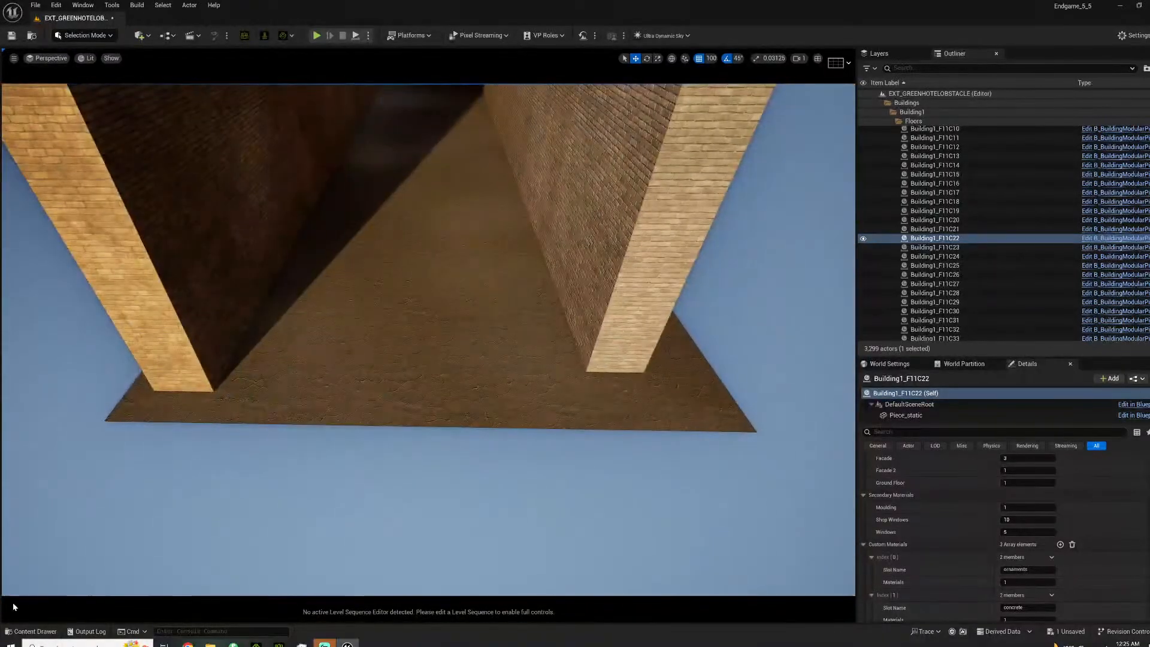
{"action": "left_click", "coordinate": [35, 632]}
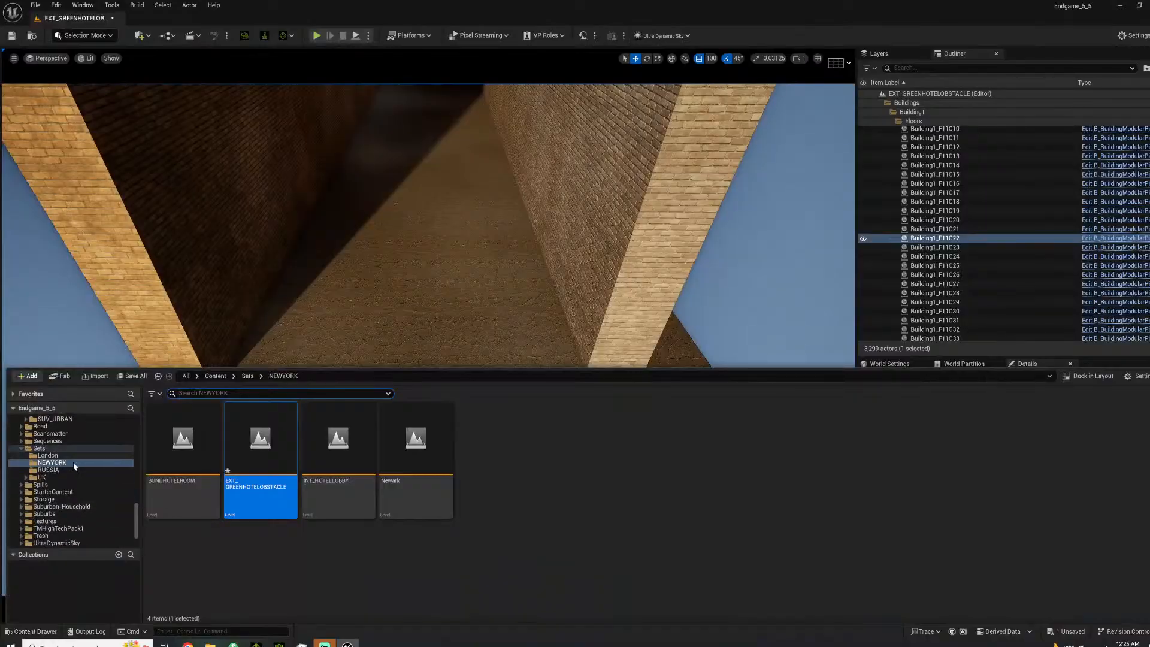
{"action": "scroll", "coordinate": [69, 460], "scroll_direction": "up", "scroll_amount": 1}
{"action": "left_click", "coordinate": [39, 441]}
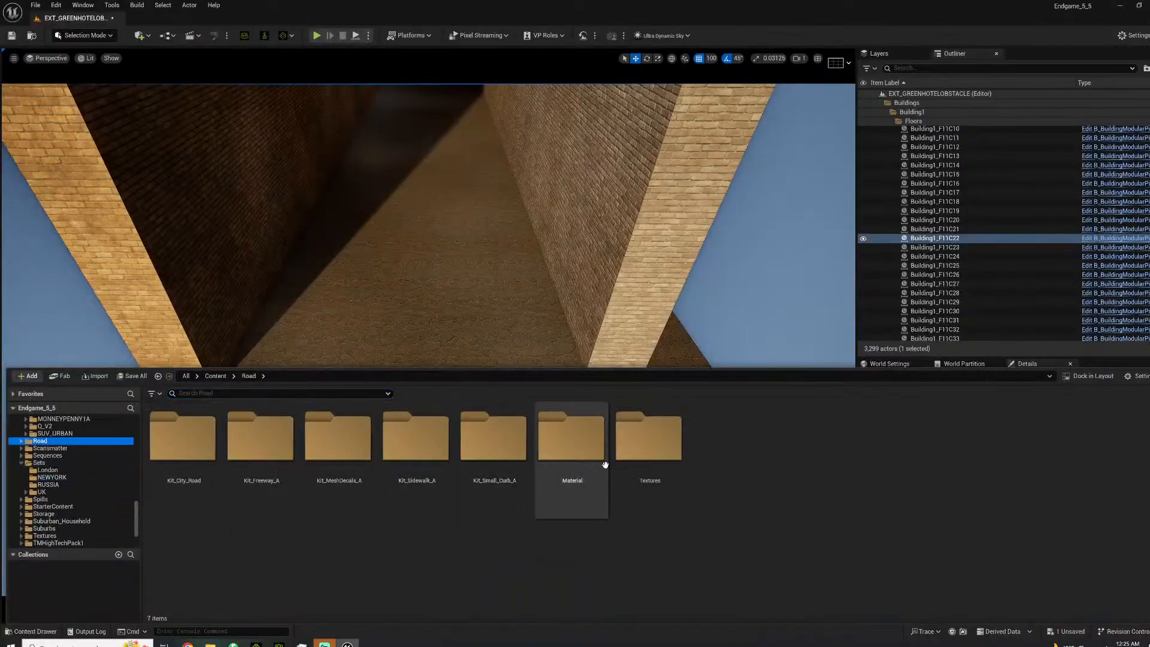
{"action": "double_click", "coordinate": [420, 460]}
{"action": "double_click", "coordinate": [260, 440]}
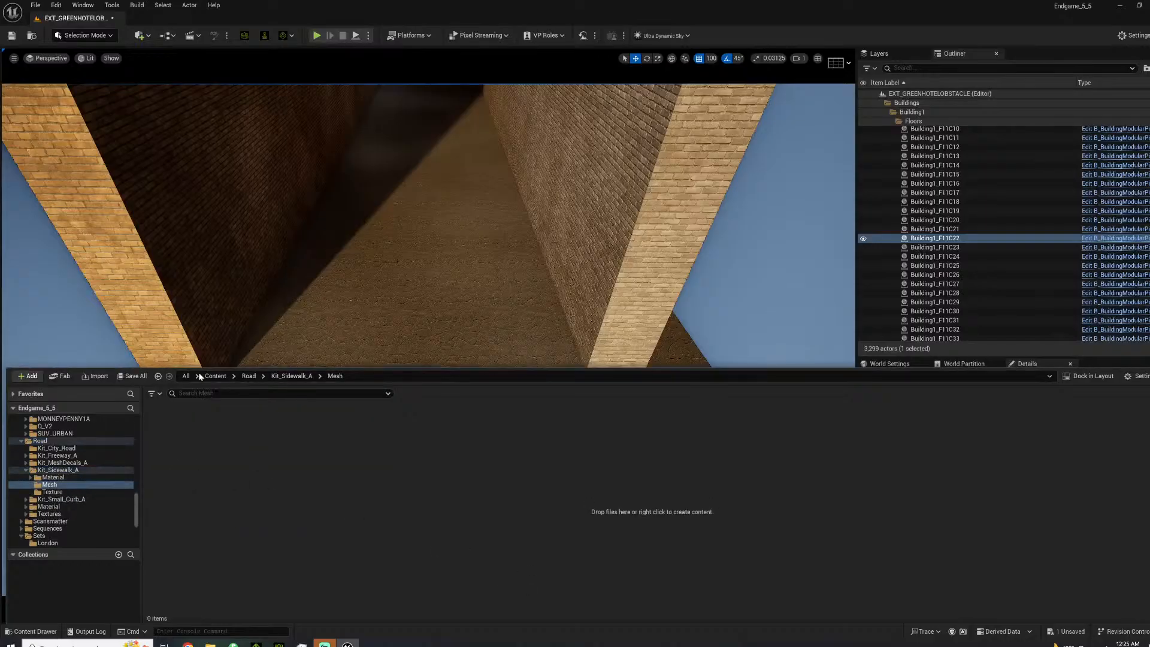
{"action": "left_click", "coordinate": [58, 470]}
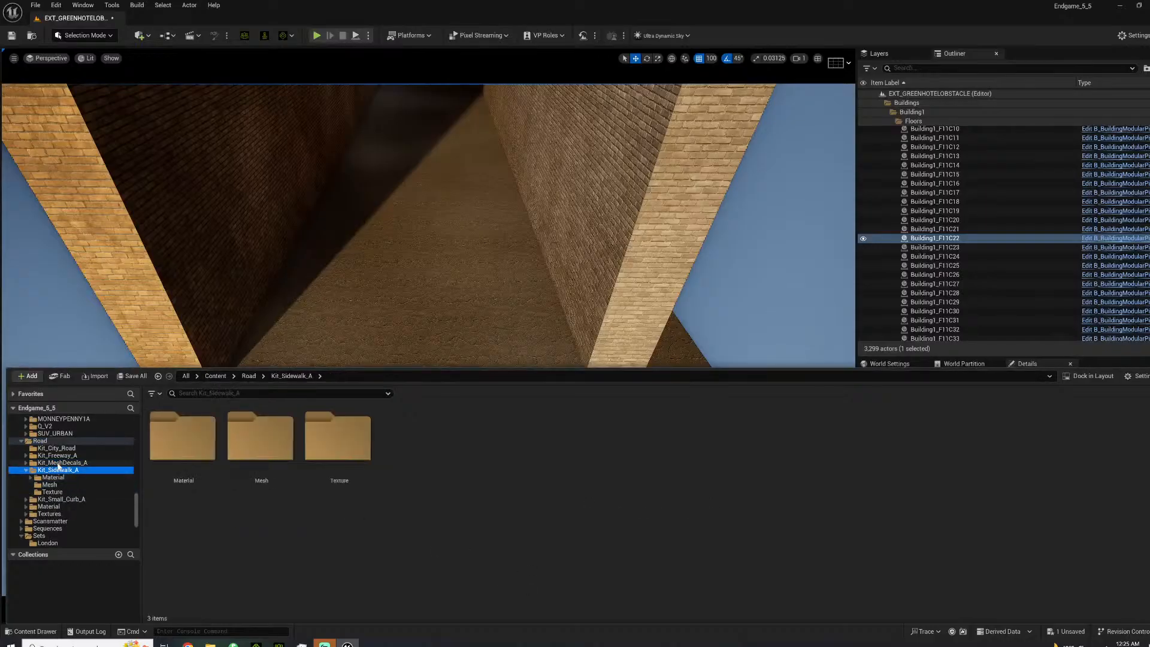
Check the Kit_Freeway_A, Kit_City_Road and Kit_Small_Curb_A folders for road and curb meshes.
{"action": "double_click", "coordinate": [282, 449]}
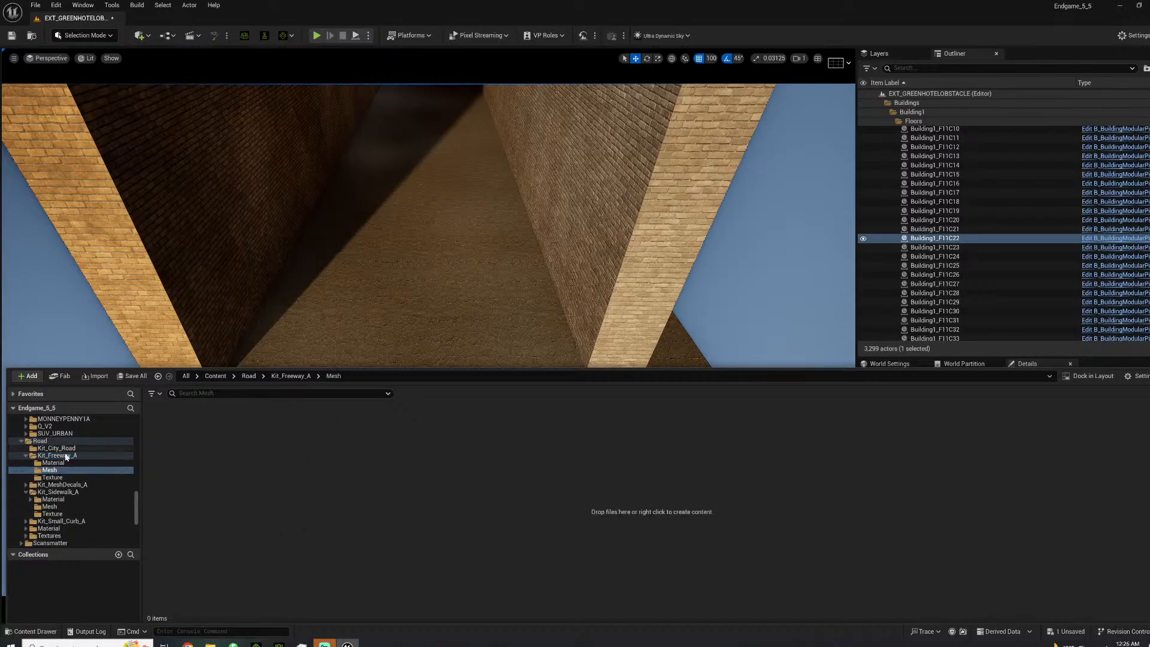
{"action": "left_click", "coordinate": [43, 457]}
{"action": "left_click", "coordinate": [58, 448]}
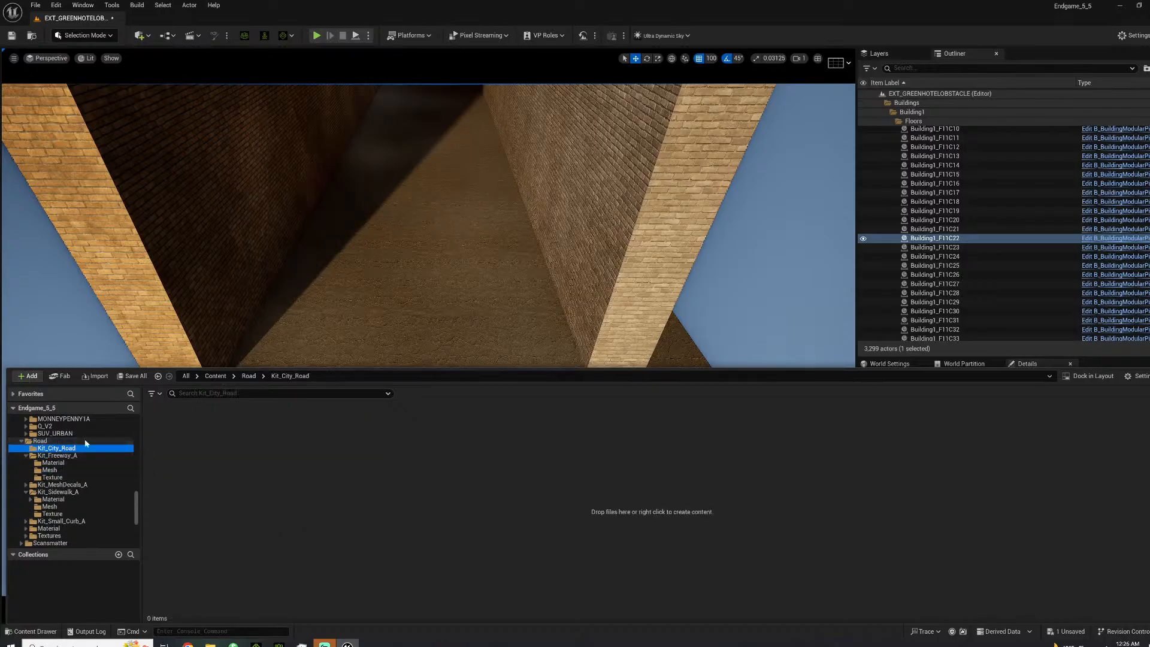
{"action": "scroll", "coordinate": [65, 479], "scroll_direction": "up", "scroll_amount": 1}
{"action": "left_click", "coordinate": [53, 463]}
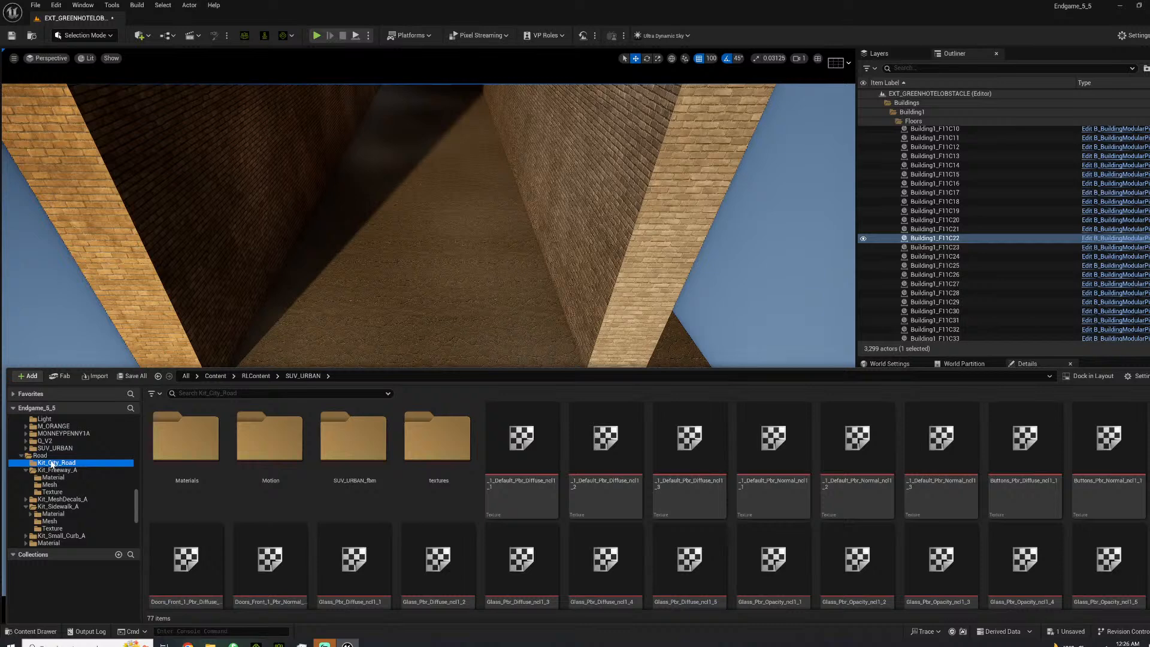
{"action": "left_click", "coordinate": [54, 456]}
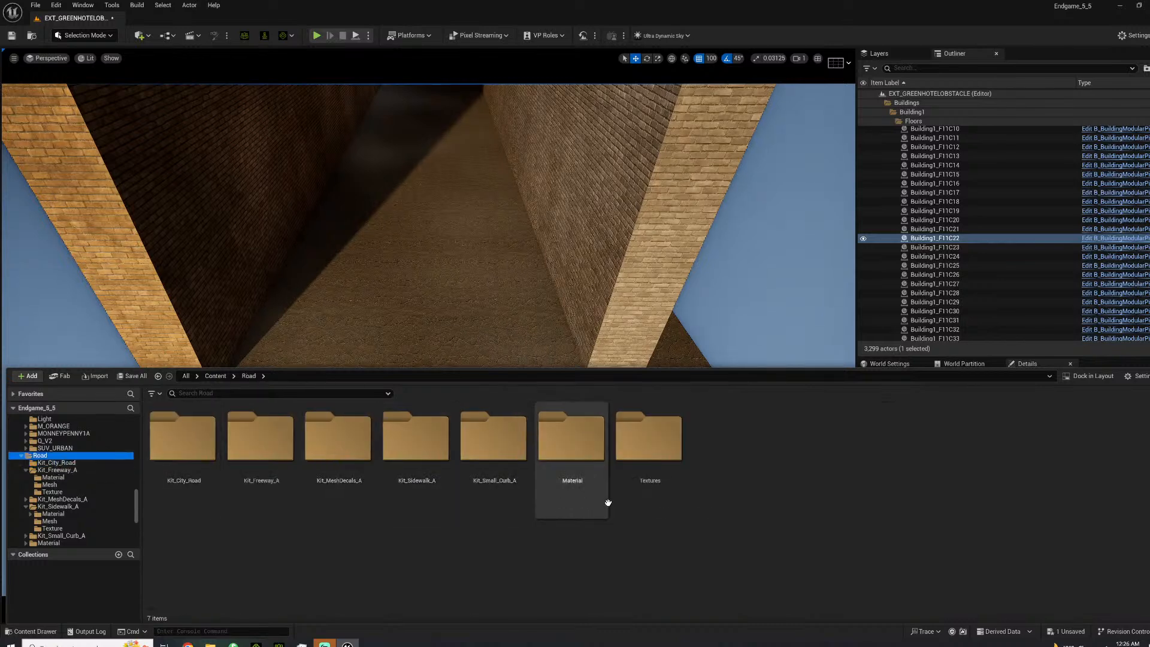
{"action": "double_click", "coordinate": [493, 478]}
{"action": "double_click", "coordinate": [261, 440]}
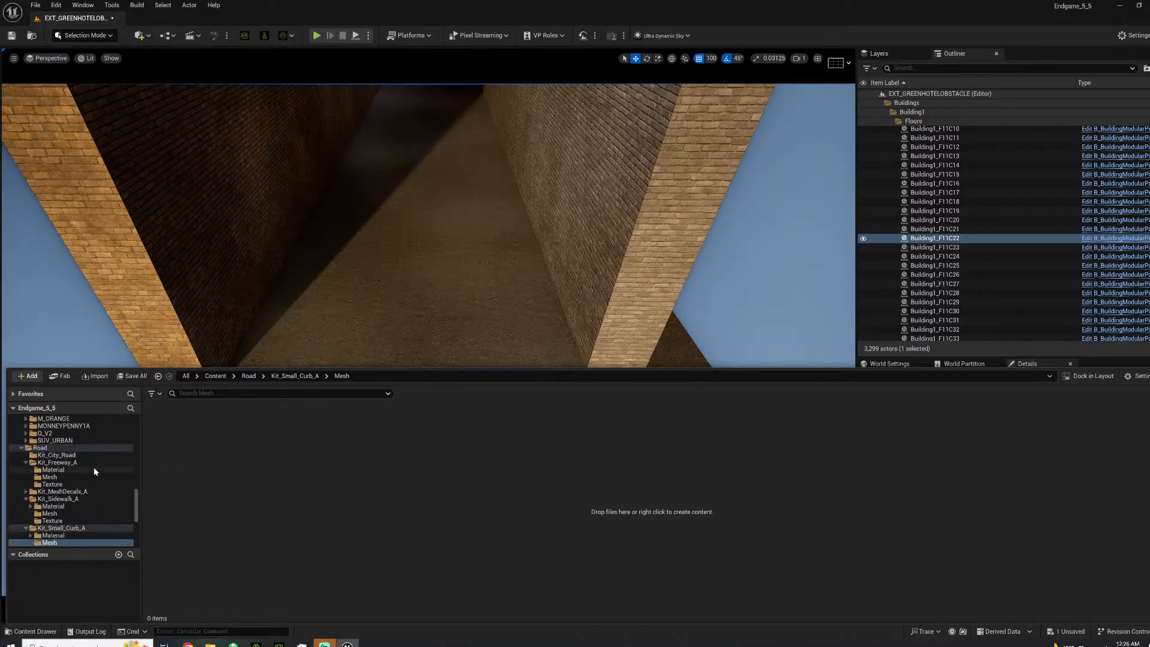
Create a new folder with the default name inside the Material folder of Kit_Small_Curb_A.
{"action": "scroll", "coordinate": [41, 491], "scroll_direction": "down", "scroll_amount": 2}
{"action": "right_click", "coordinate": [52, 508]}
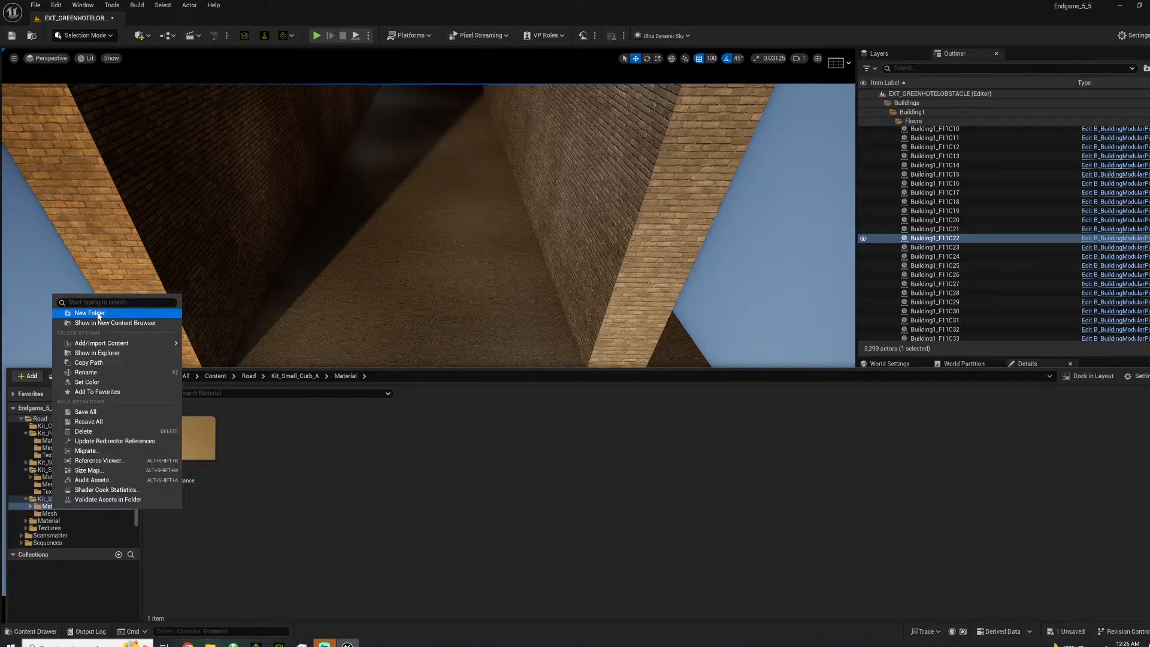
{"action": "left_click", "coordinate": [96, 314]}
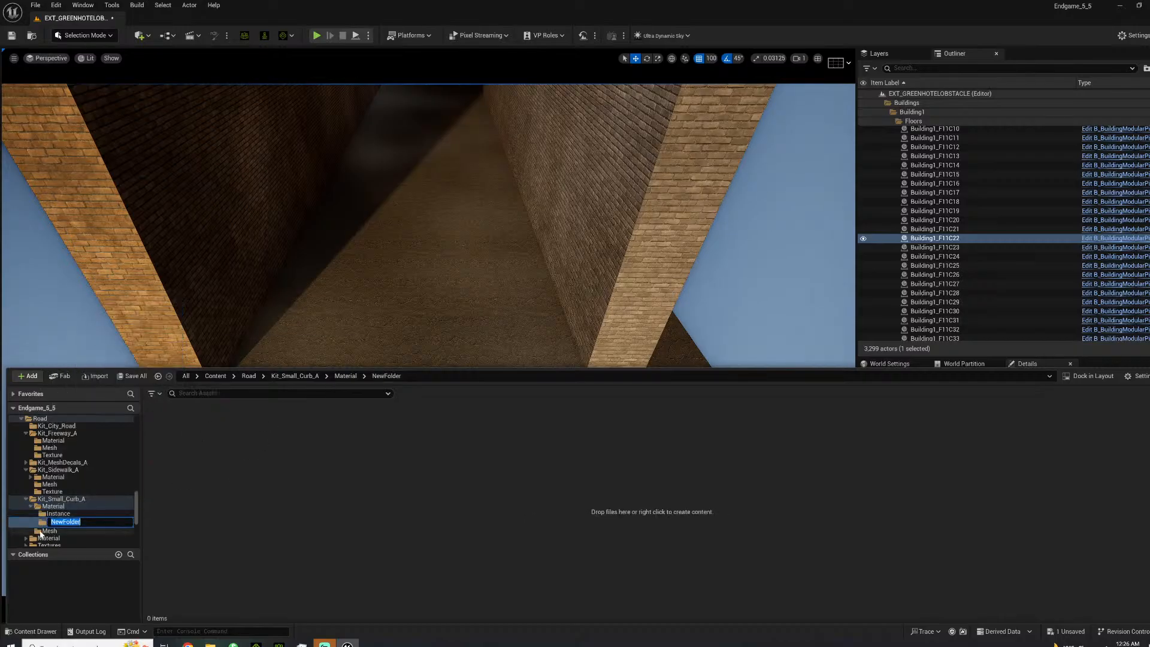
{"action": "left_click", "coordinate": [84, 500]}
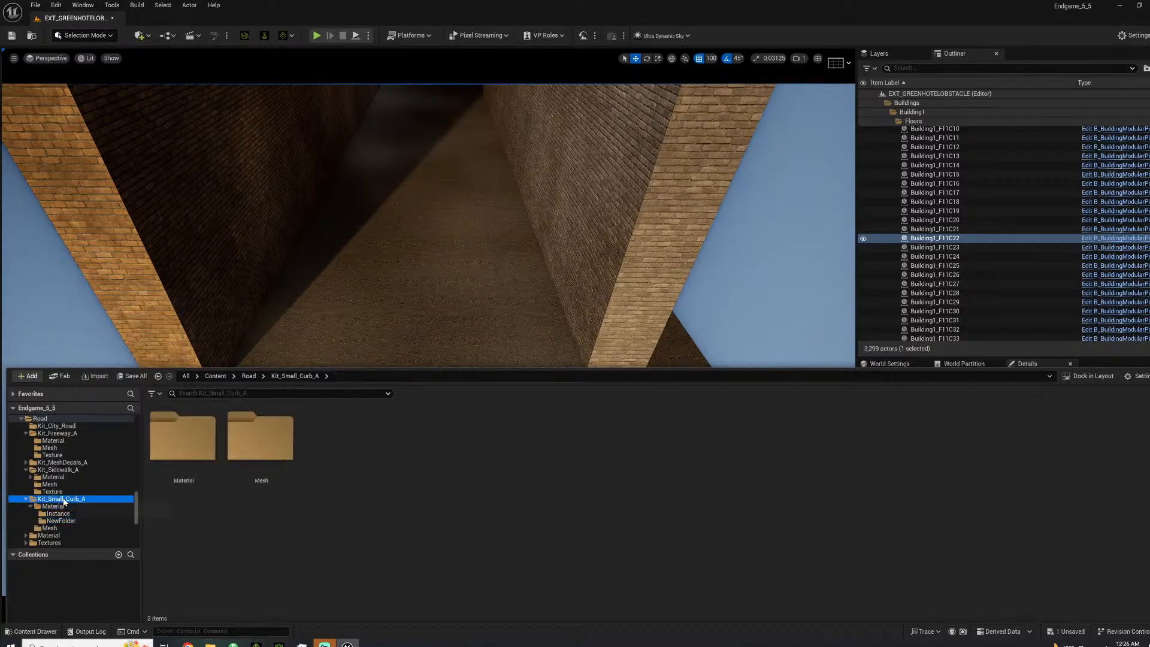
Recheck the Kit_Freeway_A folder and the Mesh folder of Kit_Sidewalk_A for usable meshes.
{"action": "right_click", "coordinate": [63, 501]}
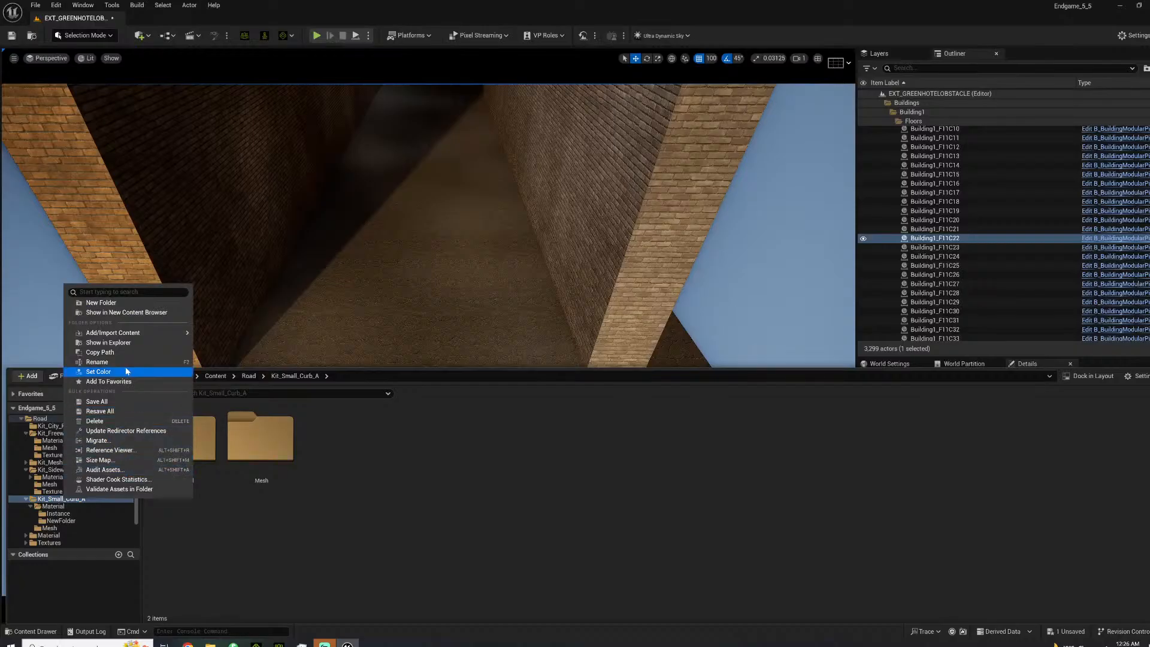
{"action": "left_click", "coordinate": [48, 433]}
{"action": "scroll", "coordinate": [68, 473], "scroll_direction": "up", "scroll_amount": 3}
{"action": "scroll", "coordinate": [75, 482], "scroll_direction": "up", "scroll_amount": 1}
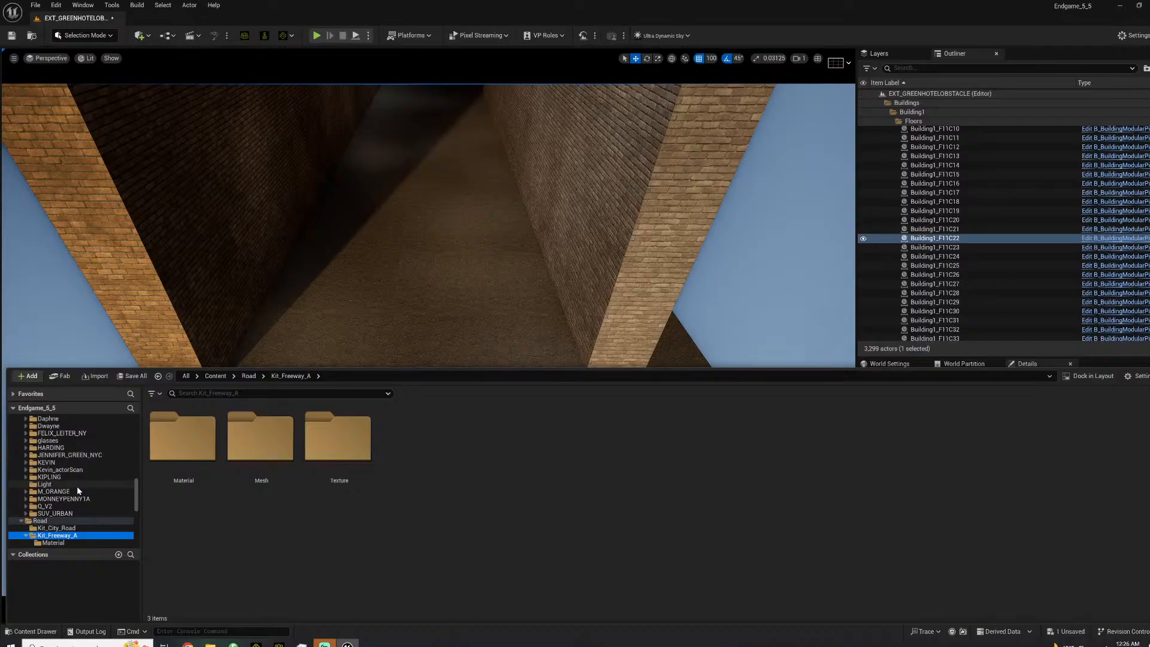
{"action": "scroll", "coordinate": [78, 485], "scroll_direction": "down", "scroll_amount": 3}
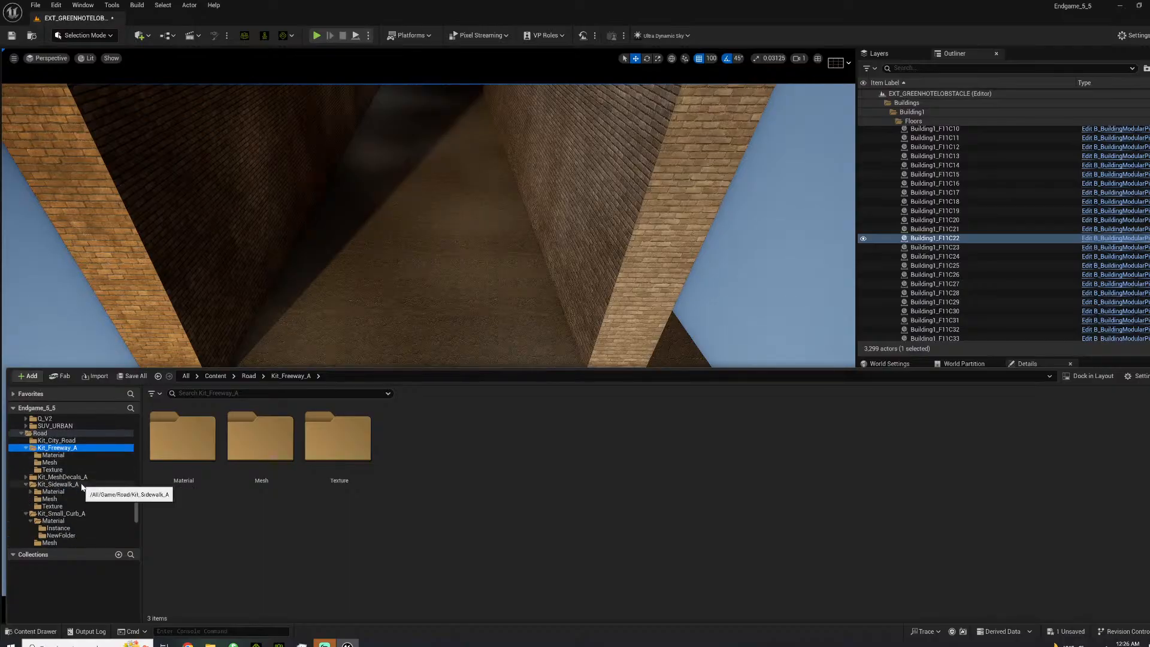
{"action": "scroll", "coordinate": [81, 482], "scroll_direction": "up", "scroll_amount": 1}
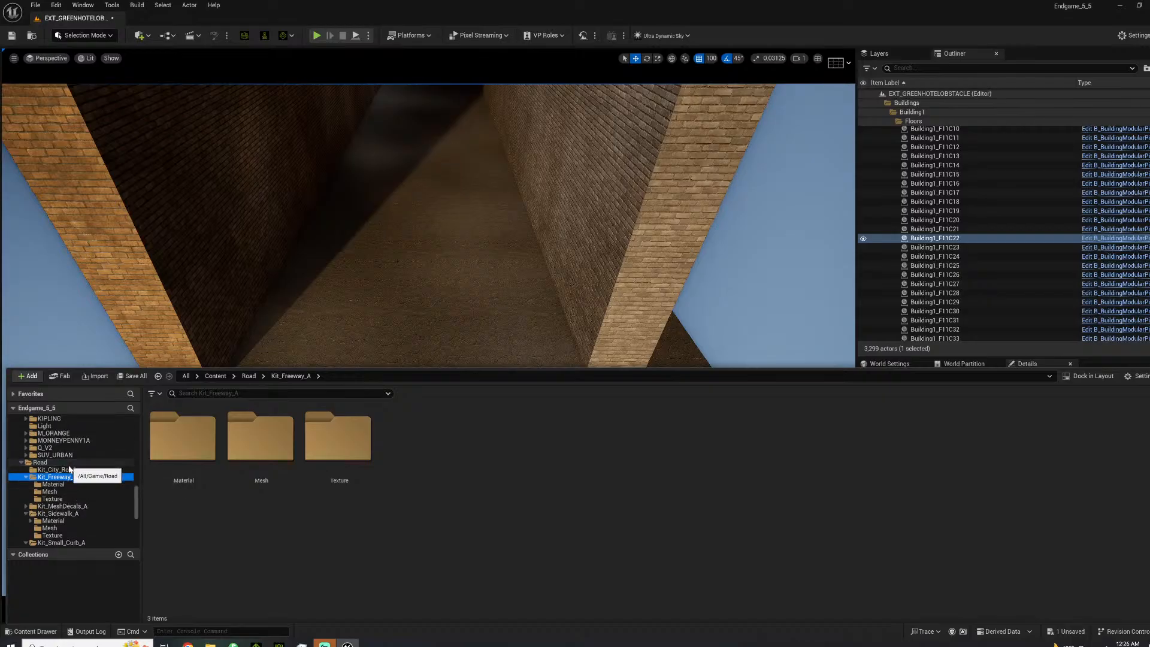
{"action": "left_click", "coordinate": [74, 515]}
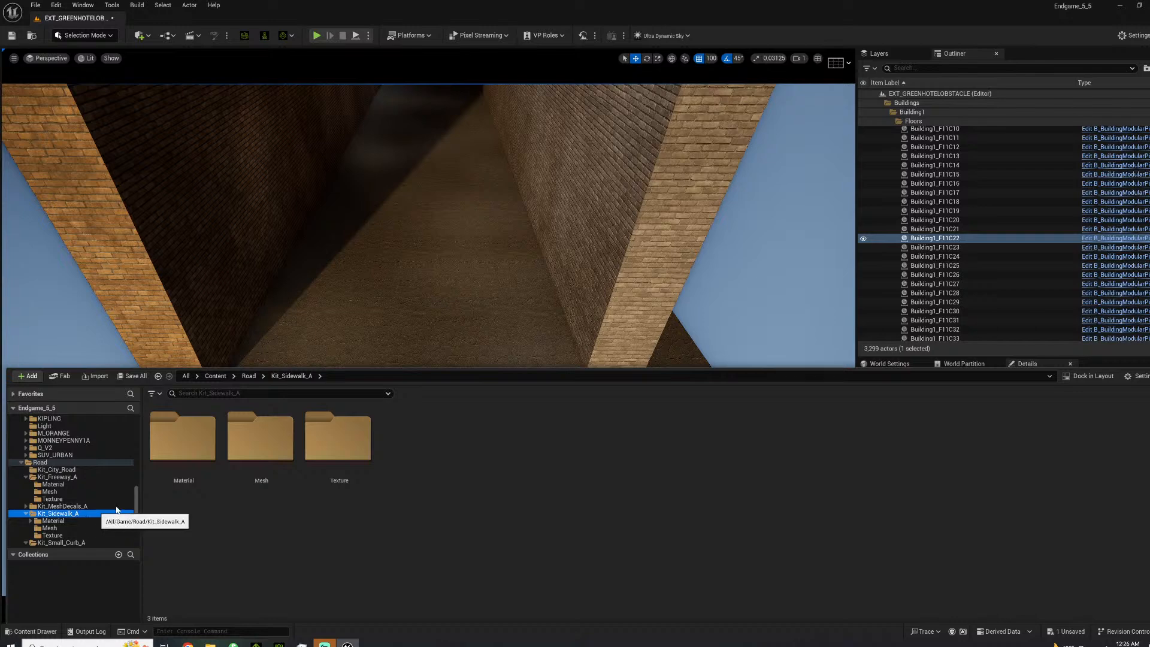
{"action": "double_click", "coordinate": [262, 440]}
{"action": "scroll", "coordinate": [104, 517], "scroll_direction": "down", "scroll_amount": 3}
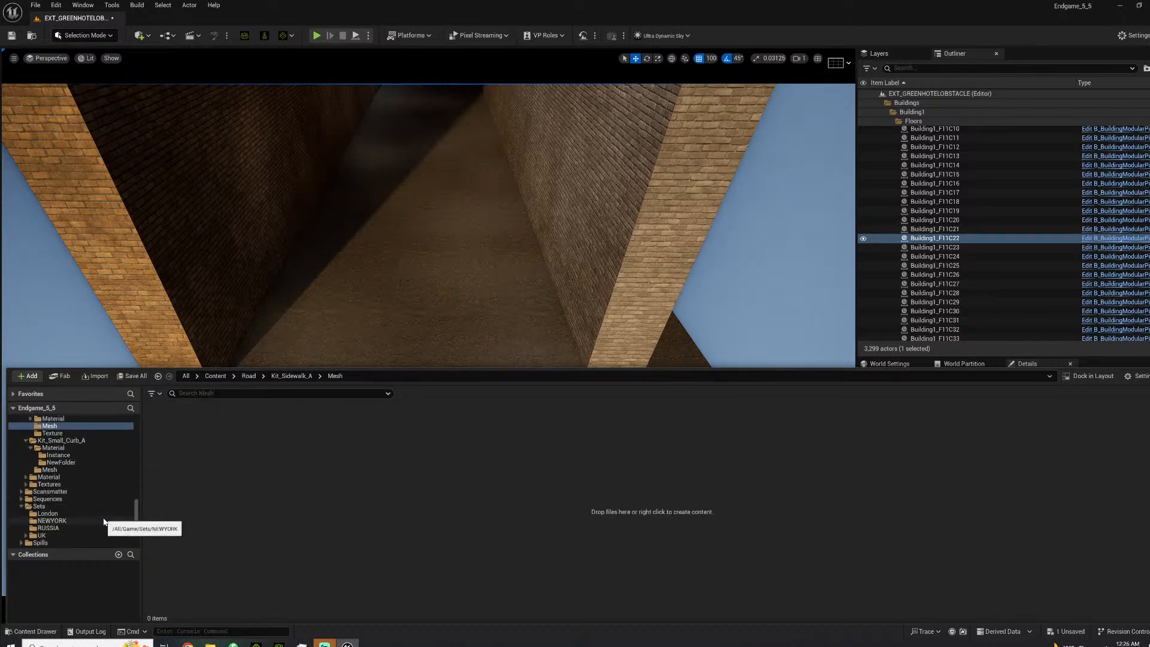
{"action": "scroll", "coordinate": [100, 499], "scroll_direction": "up", "scroll_amount": 4}
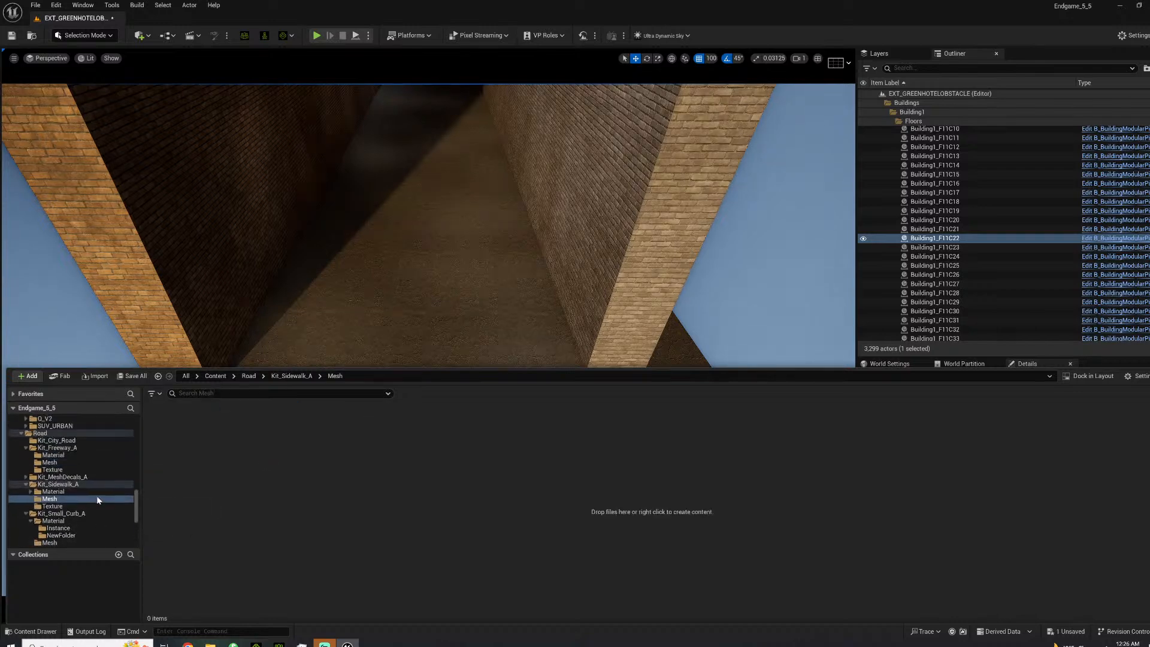
Collapse the expanded road kit folders and return to the contents of the Road folder.
{"action": "left_click", "coordinate": [25, 448]}
{"action": "left_click", "coordinate": [27, 463]}
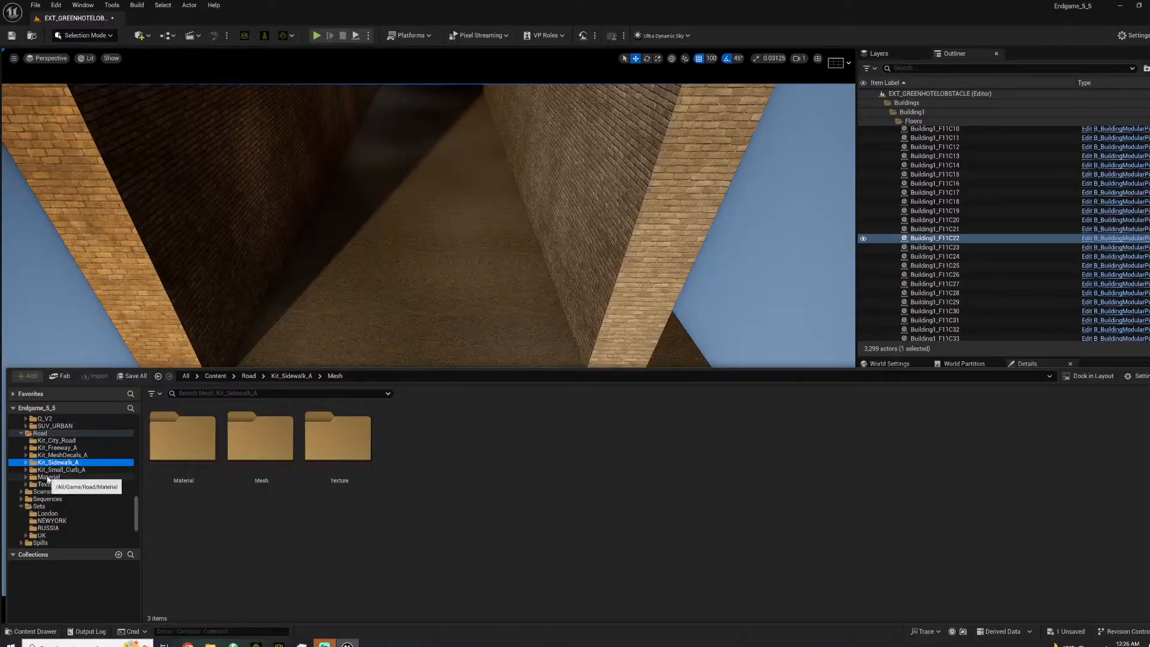
{"action": "left_click", "coordinate": [49, 470]}
{"action": "left_click", "coordinate": [51, 441]}
{"action": "left_click", "coordinate": [44, 434]}
{"action": "scroll", "coordinate": [87, 477], "scroll_direction": "up", "scroll_amount": 5}
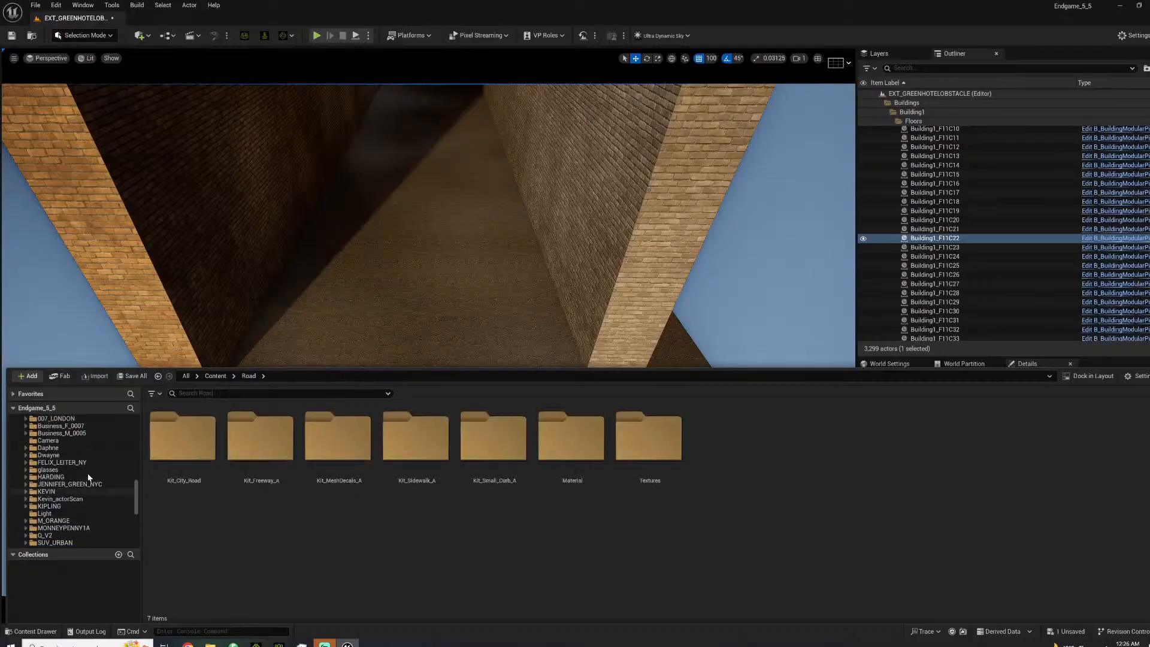
Look through the Prop content folder and open the Mesh folder of Kit_Sign_A.
{"action": "left_click", "coordinate": [217, 376]}
{"action": "scroll", "coordinate": [386, 496], "scroll_direction": "down", "scroll_amount": 1}
{"action": "scroll", "coordinate": [386, 496], "scroll_direction": "down", "scroll_amount": 5}
{"action": "scroll", "coordinate": [593, 489], "scroll_direction": "down", "scroll_amount": 2}
{"action": "left_click", "coordinate": [711, 456]}
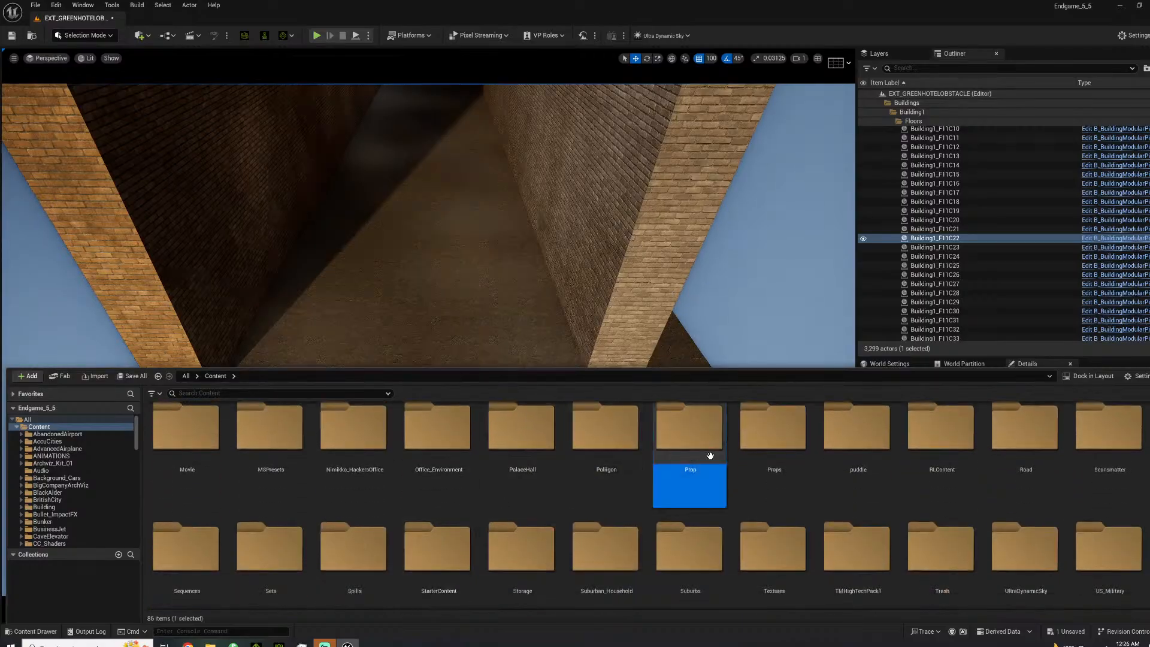
{"action": "double_click", "coordinate": [711, 456]}
{"action": "scroll", "coordinate": [475, 503], "scroll_direction": "down", "scroll_amount": 1}
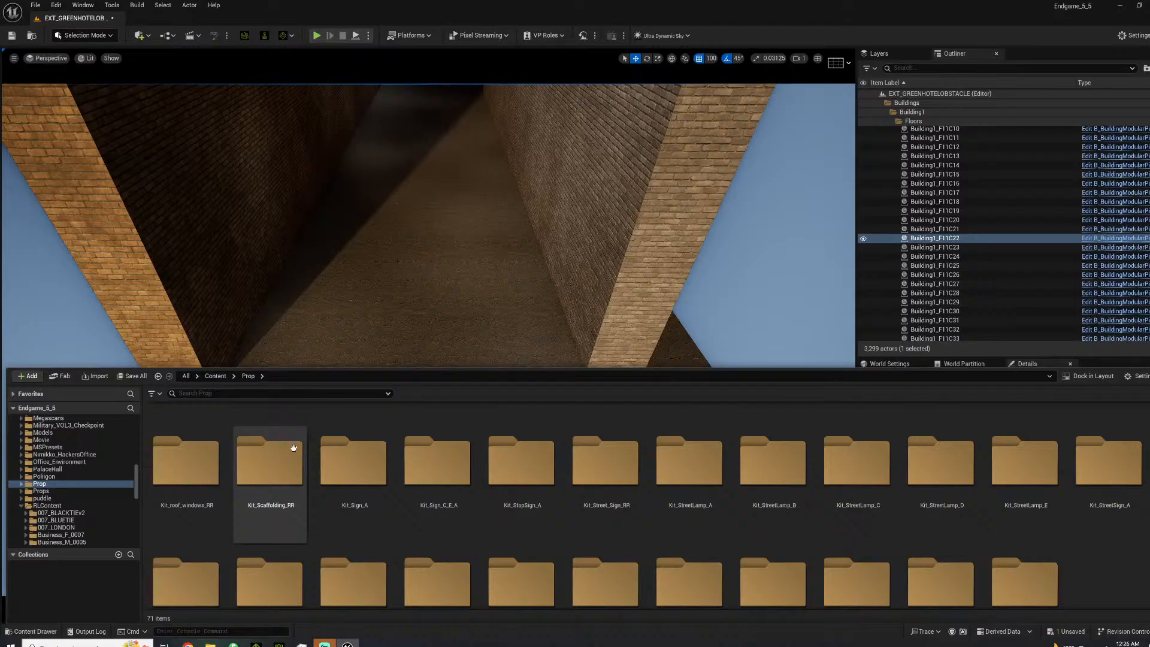
{"action": "double_click", "coordinate": [336, 449]}
{"action": "double_click", "coordinate": [318, 446]}
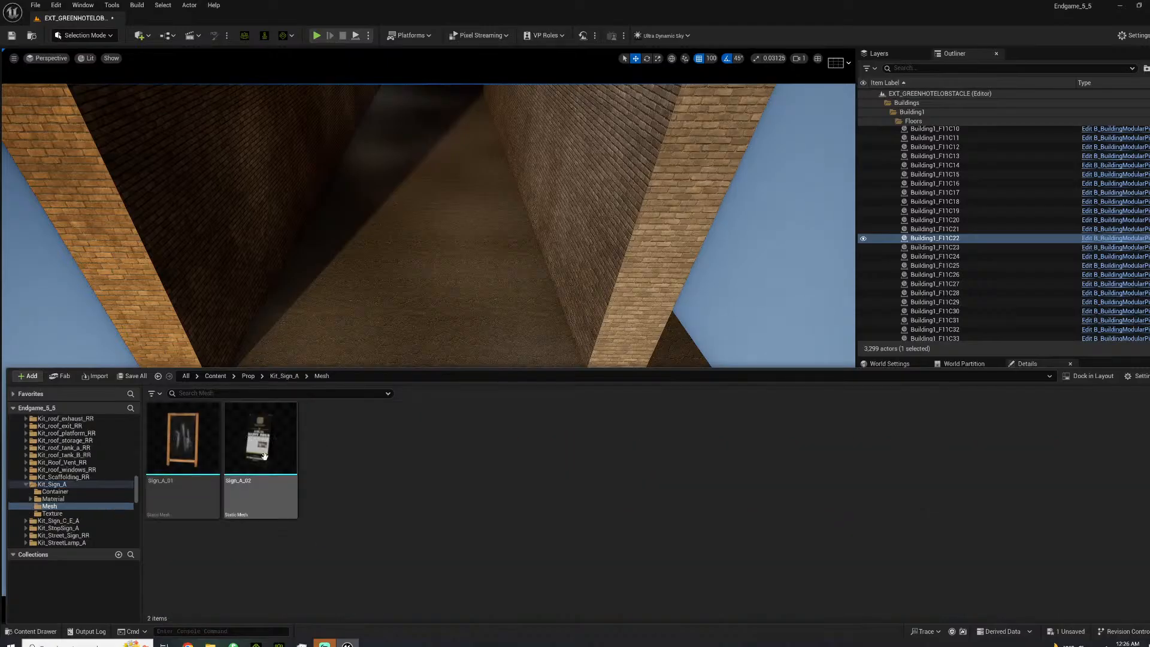
Look through the Prop kit folders and the POLIIGON_UE folder on disk for usable street assets.
{"action": "scroll", "coordinate": [97, 479], "scroll_direction": "up", "scroll_amount": 5}
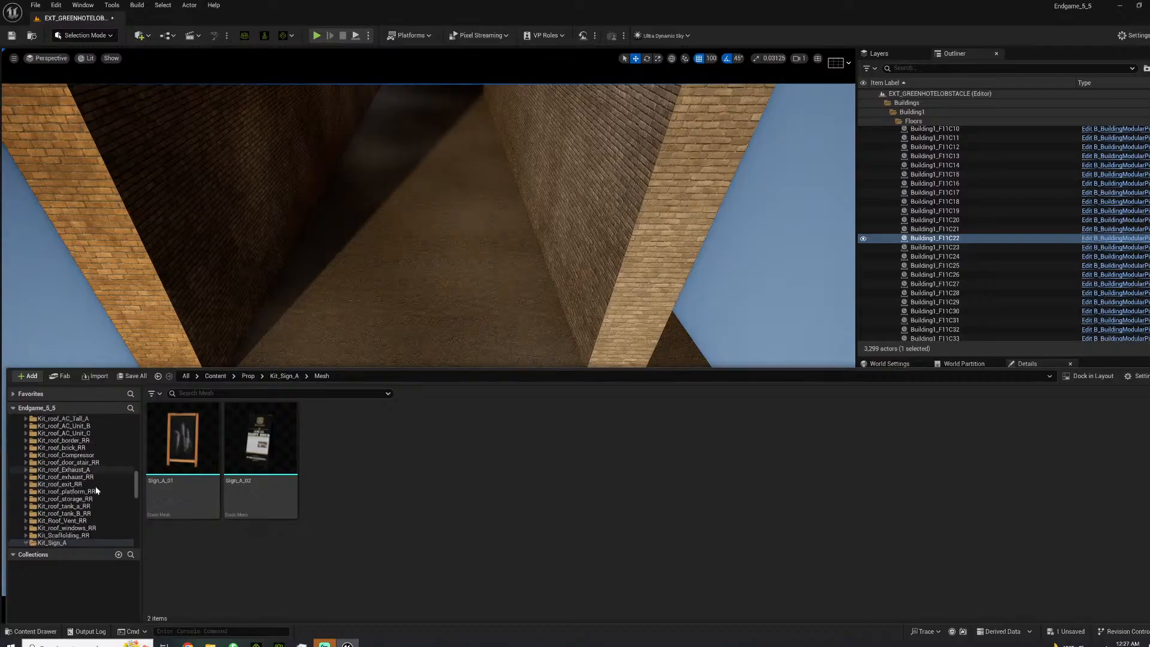
{"action": "scroll", "coordinate": [97, 490], "scroll_direction": "down", "scroll_amount": 5}
{"action": "scroll", "coordinate": [96, 520], "scroll_direction": "down", "scroll_amount": 3}
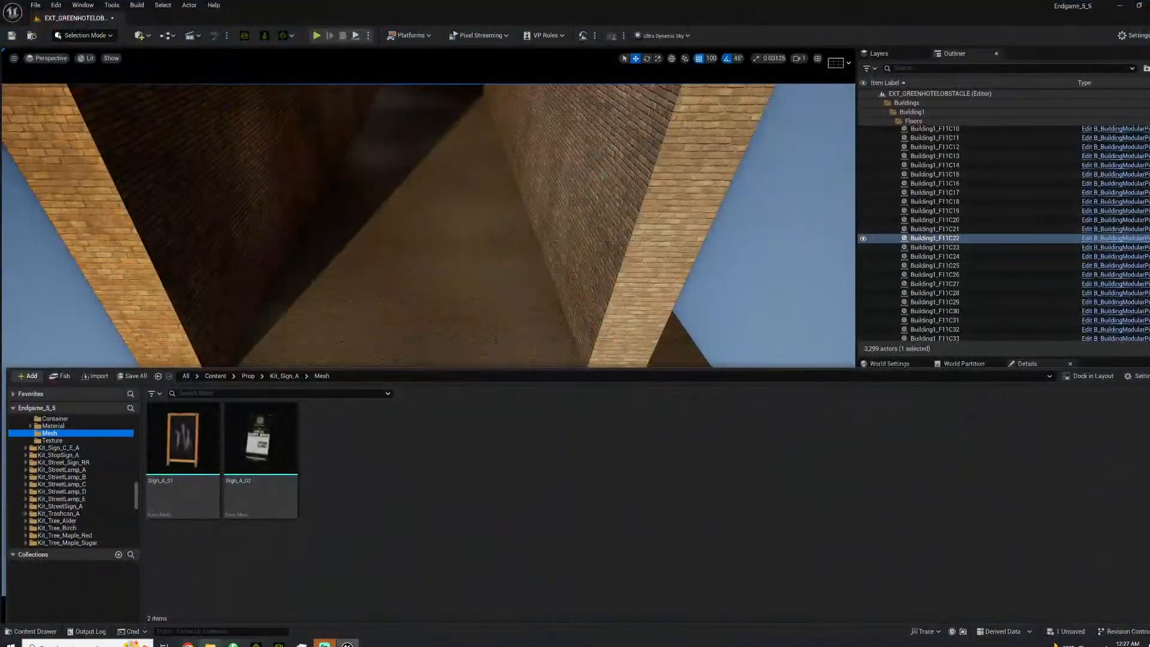
{"action": "left_click", "coordinate": [210, 645]}
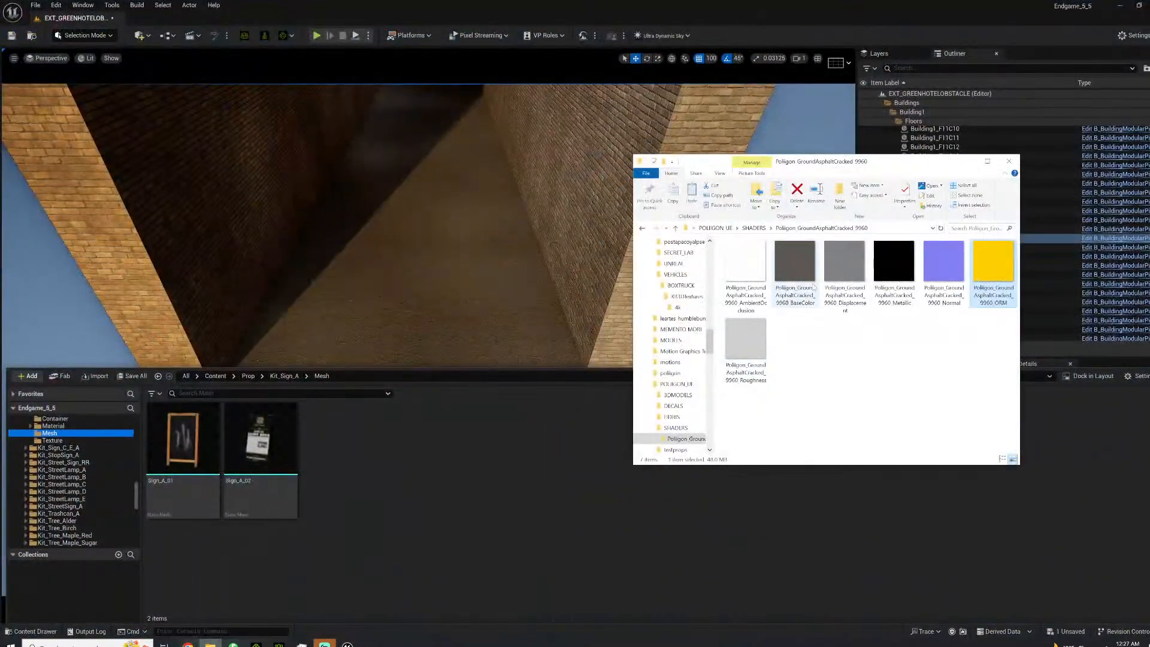
{"action": "left_click", "coordinate": [719, 229]}
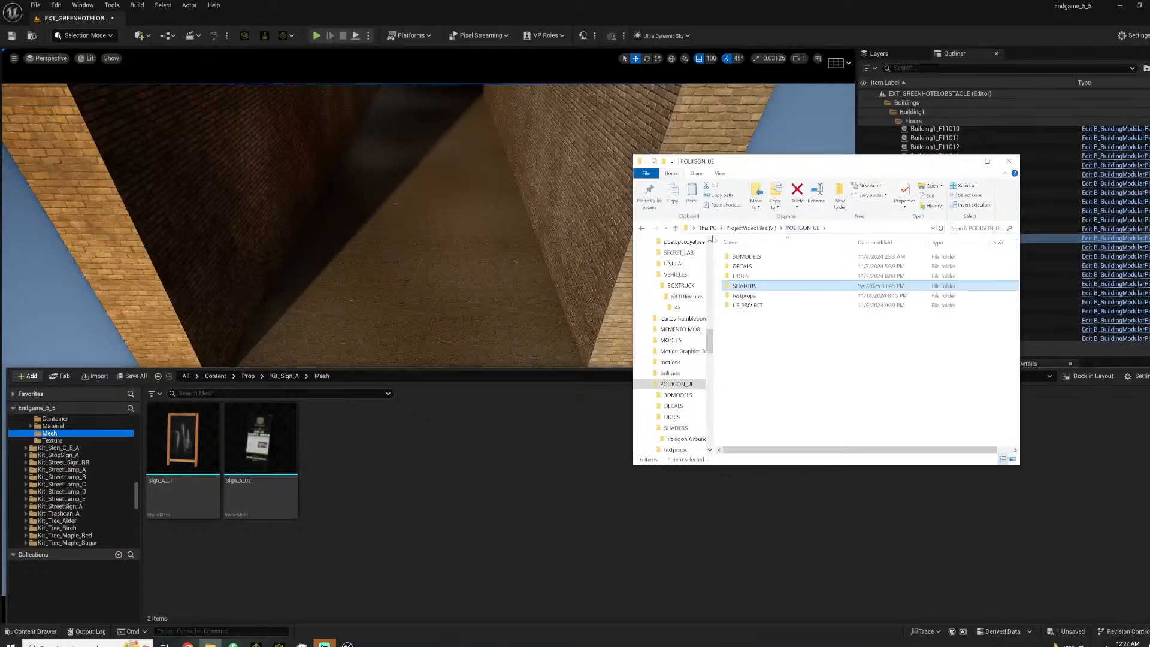
{"action": "left_click_drag", "start_coordinate": [136, 489], "coordinate": [139, 480]}
{"action": "scroll", "coordinate": [139, 481], "scroll_direction": "up", "scroll_amount": 4}
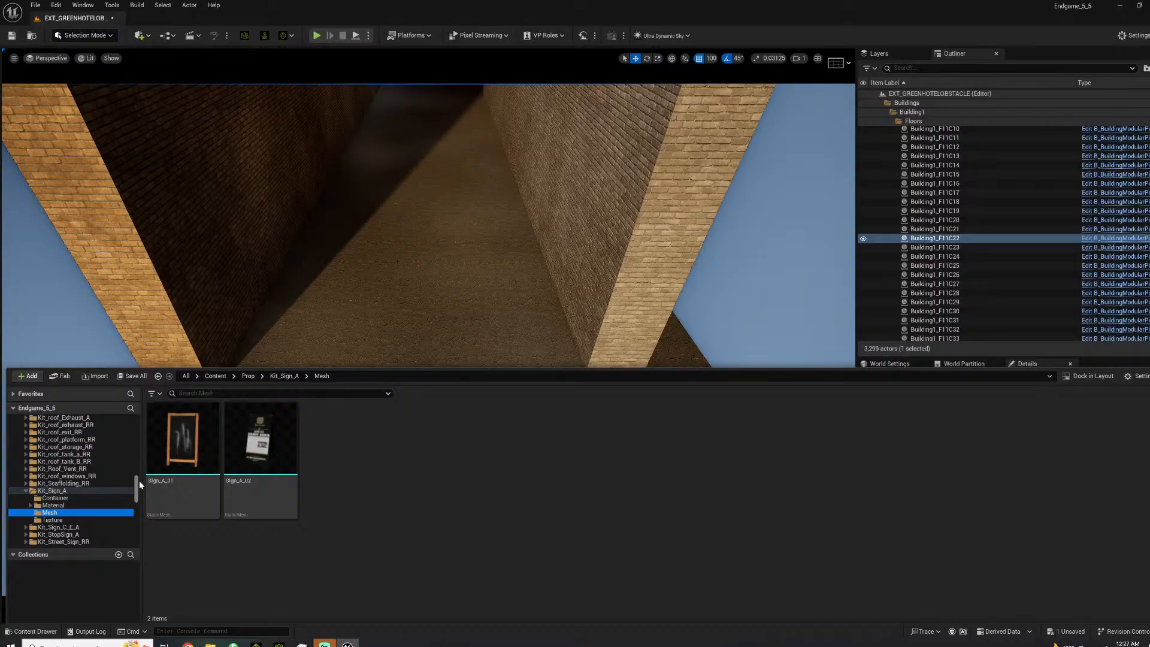
{"action": "scroll", "coordinate": [138, 473], "scroll_direction": "up", "scroll_amount": 10}
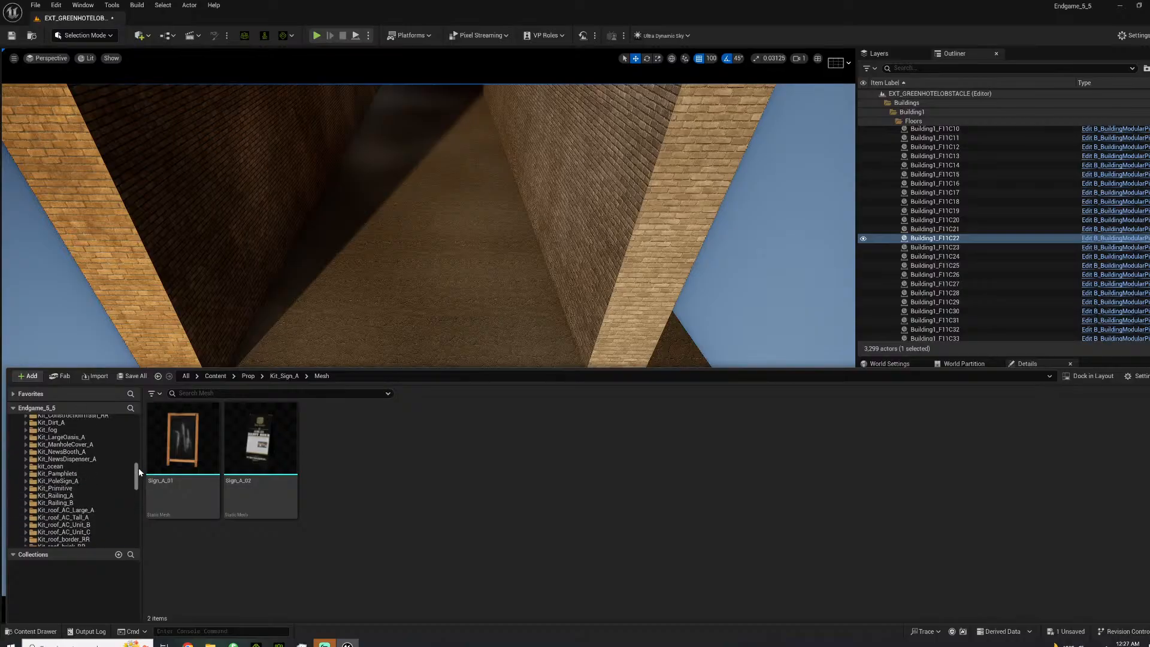
{"action": "scroll", "coordinate": [140, 461], "scroll_direction": "up", "scroll_amount": 10}
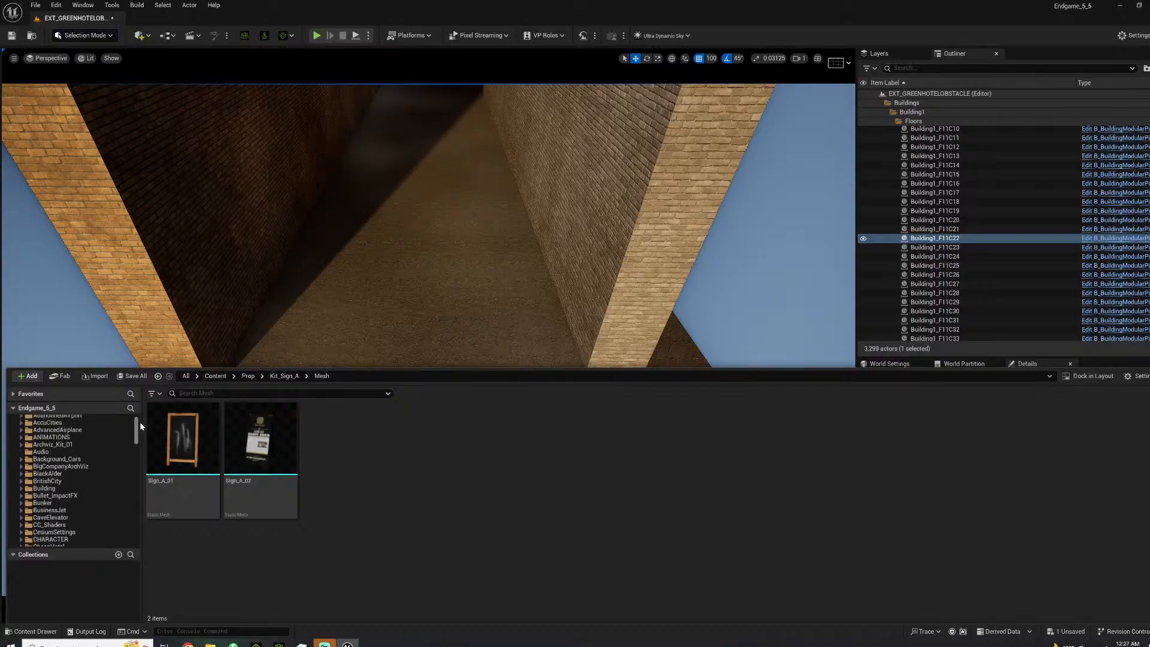
Open Fab, go to My Library and browse the Quixel Megascans catalogue.
{"action": "left_click", "coordinate": [63, 376]}
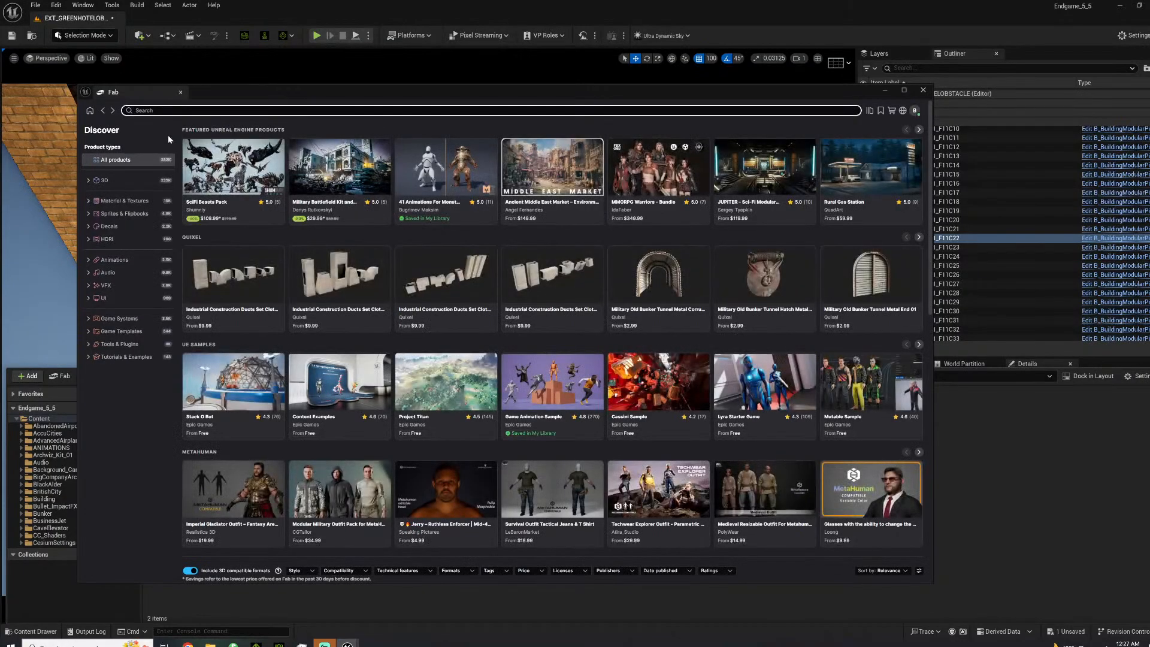
{"action": "left_click", "coordinate": [117, 181]}
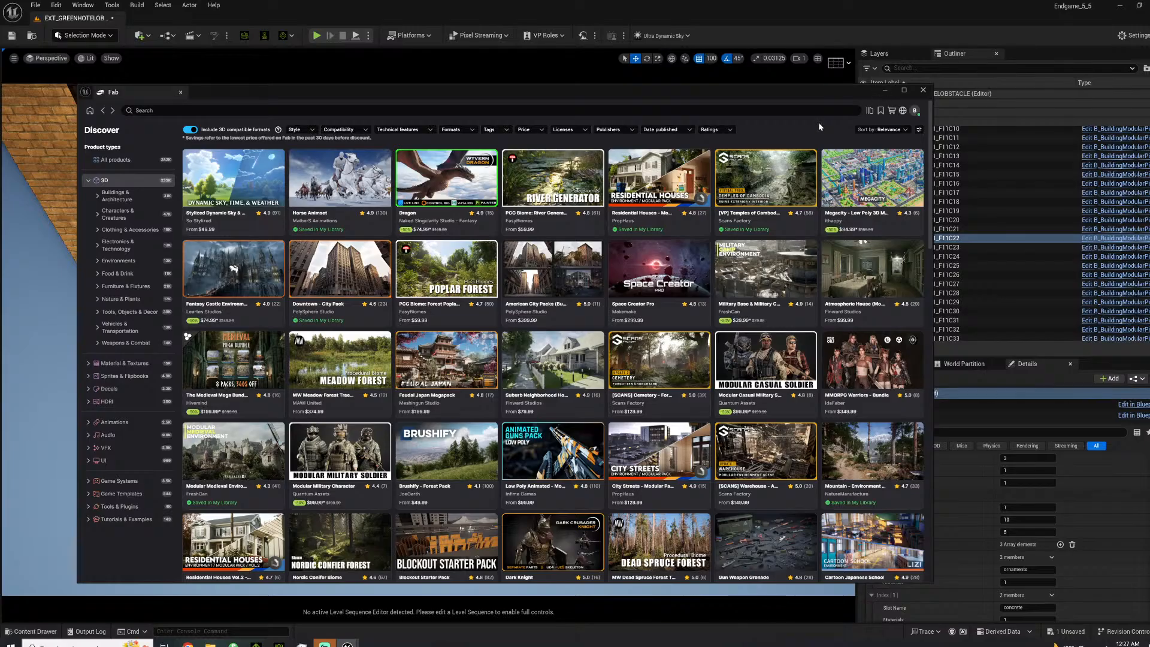
{"action": "left_click", "coordinate": [869, 112]}
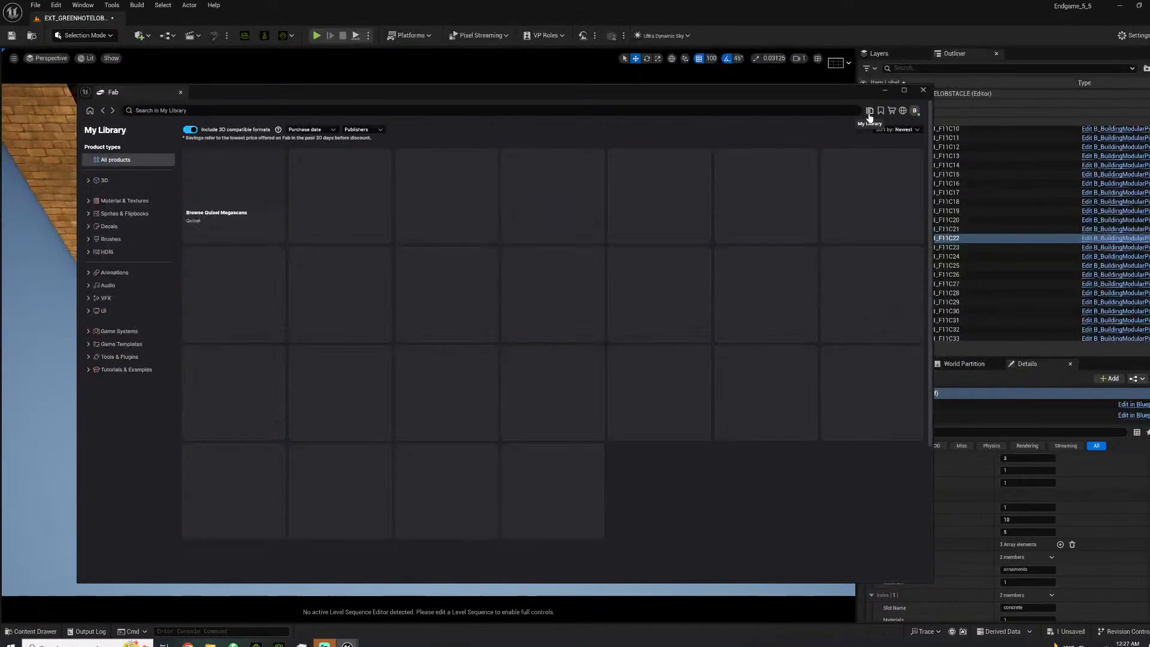
{"action": "left_click", "coordinate": [244, 217]}
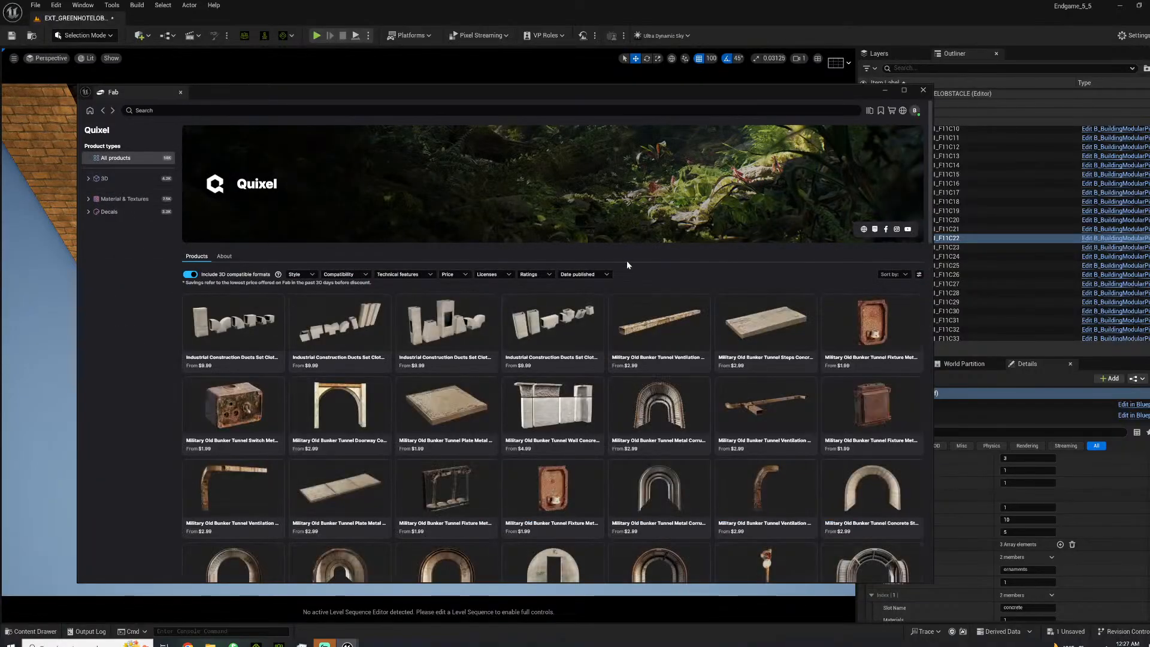
Search the Quixel products for "sidewalk", look through the results and close Fab.
{"action": "left_click", "coordinate": [226, 112]}
{"action": "type", "text": "sidewalk"}
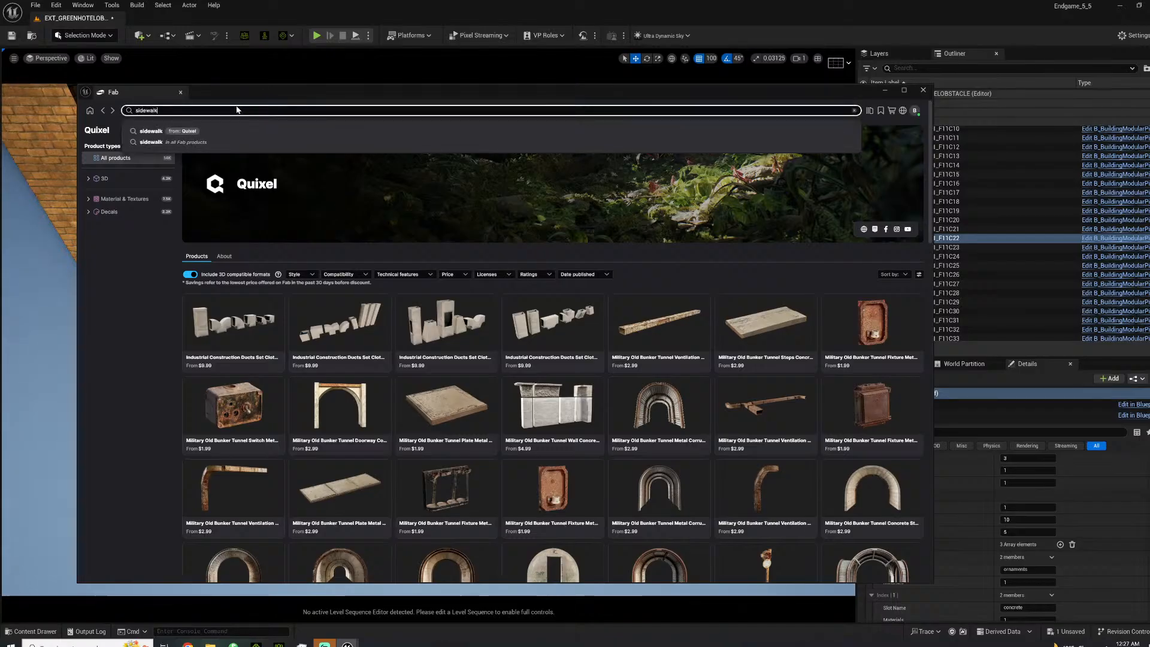
{"action": "key", "text": "Return"}
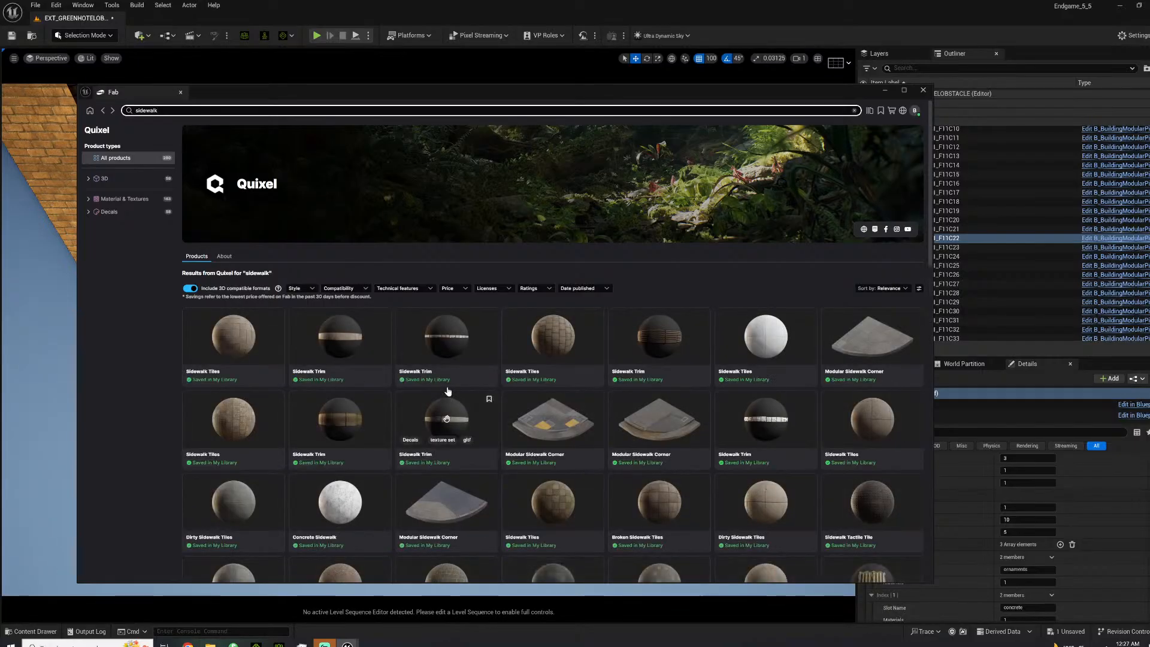
{"action": "scroll", "coordinate": [448, 392], "scroll_direction": "down", "scroll_amount": 5}
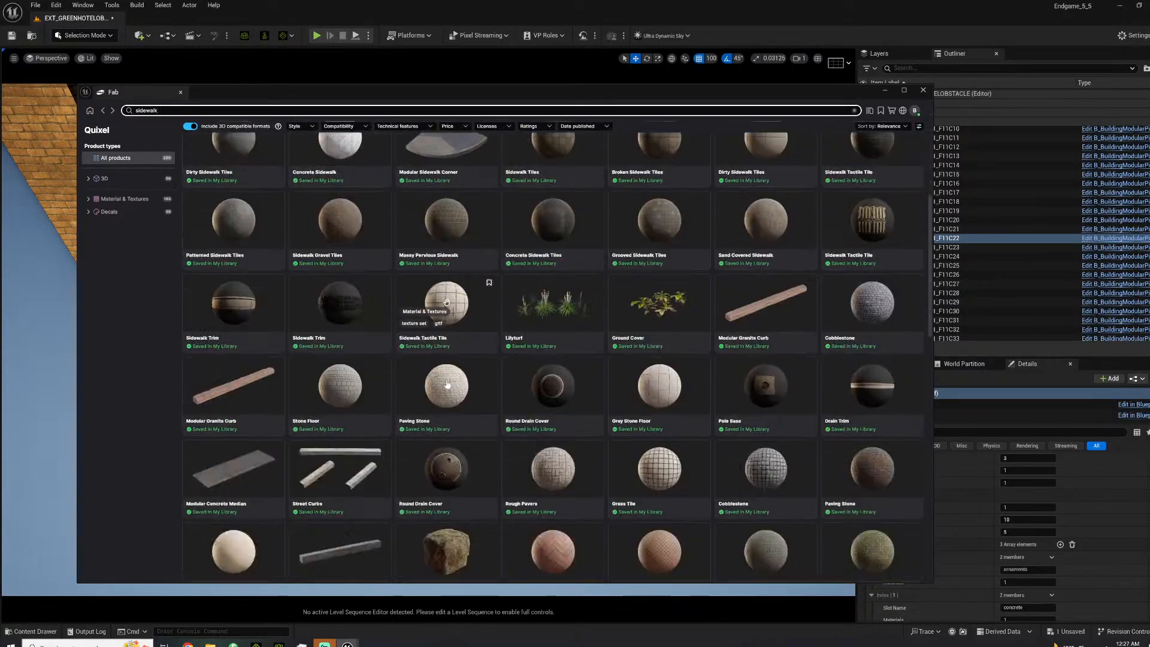
{"action": "scroll", "coordinate": [449, 383], "scroll_direction": "down", "scroll_amount": 5}
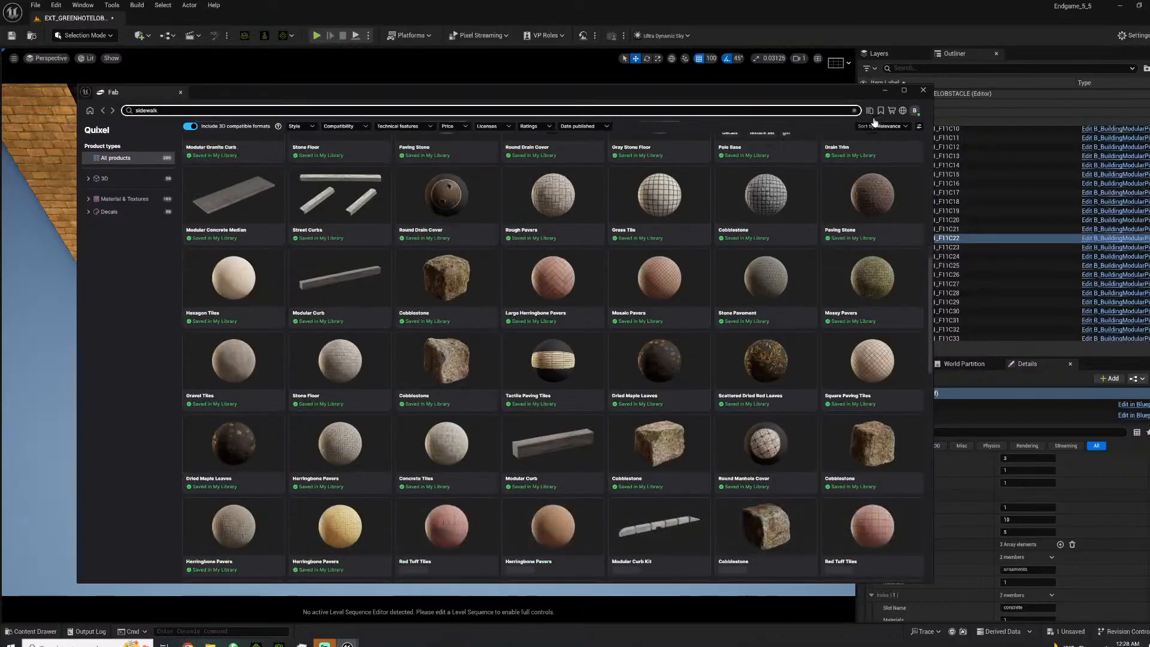
{"action": "left_click", "coordinate": [922, 91]}
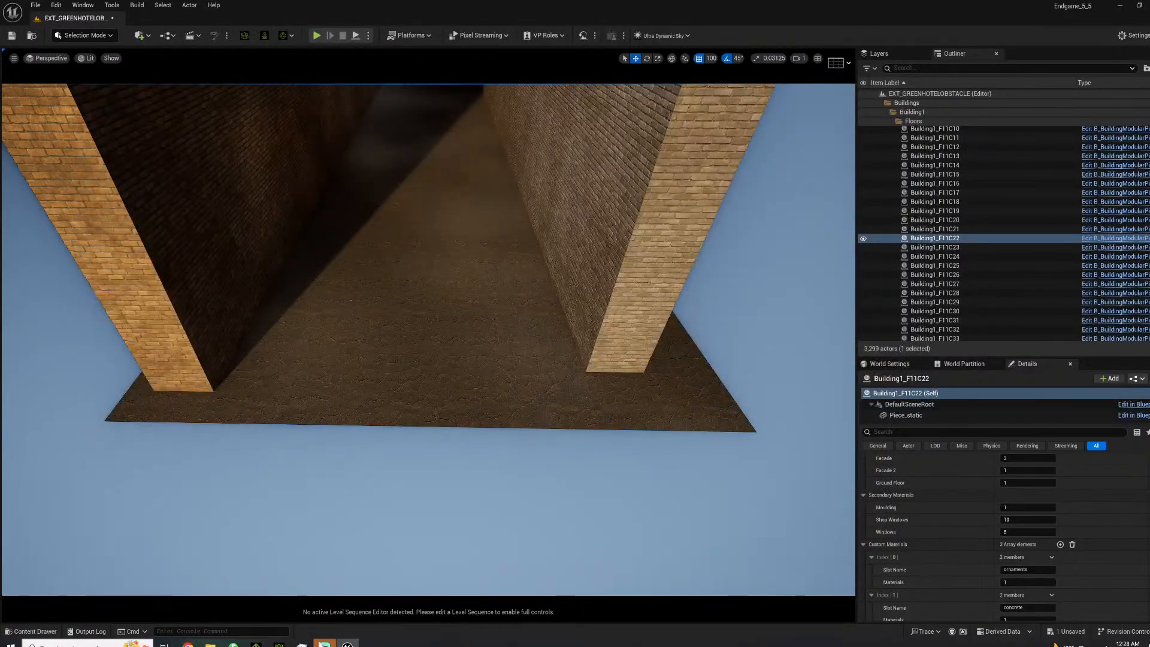
Switch to the Epic Games Launcher, open the CitySample project from the Unreal Engine library and minimize the launcher.
{"action": "key", "text": "w"}
{"action": "mouse_move", "coordinate": [613, 429]}
{"action": "right_mouse_down"}
{"action": "mouse_move", "coordinate": [611, 359]}
{"action": "mouse_move", "coordinate": [629, 323]}
{"action": "mouse_move", "coordinate": [599, 304]}
{"action": "mouse_move", "coordinate": [629, 440]}
{"action": "mouse_move", "coordinate": [656, 420]}
{"action": "mouse_move", "coordinate": [600, 432]}
{"action": "right_mouse_up"}
{"action": "key", "text": "w"}
{"action": "key", "text": "w"}
{"action": "key", "text": "w"}
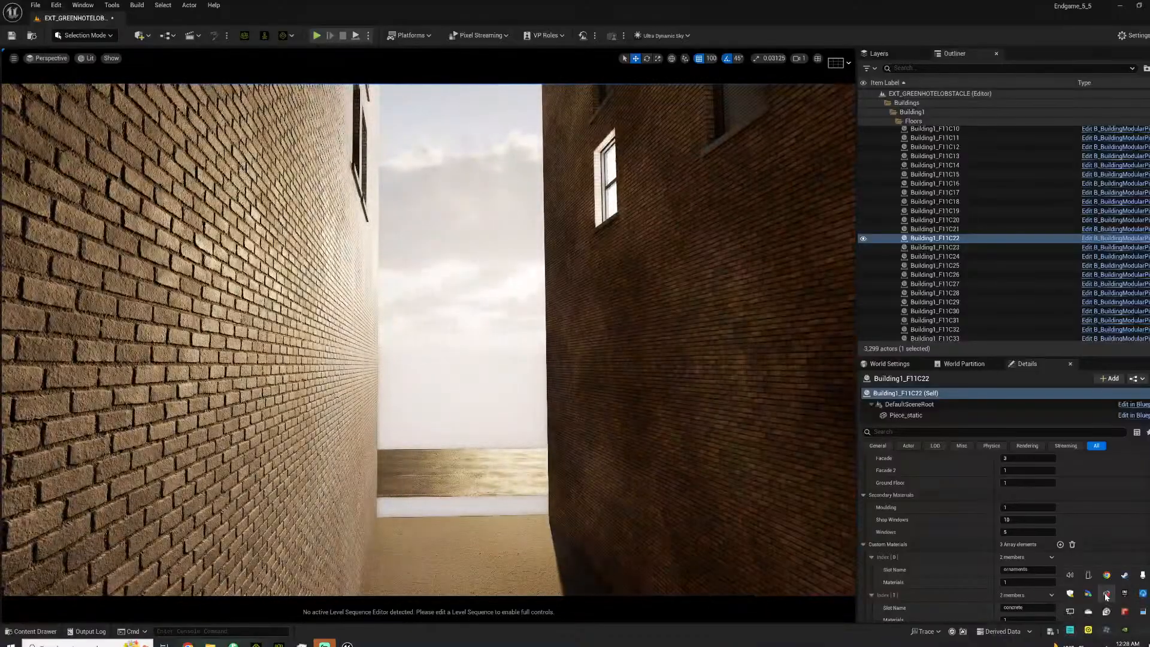
{"action": "left_click", "coordinate": [1124, 594]}
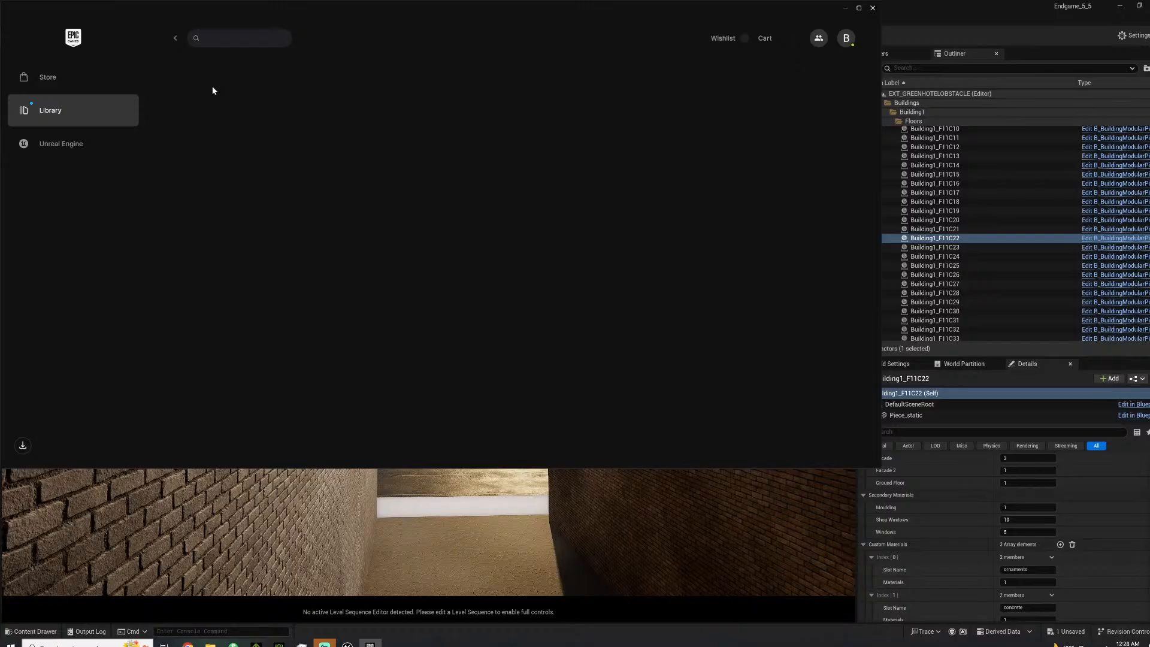
{"action": "left_click", "coordinate": [80, 150]}
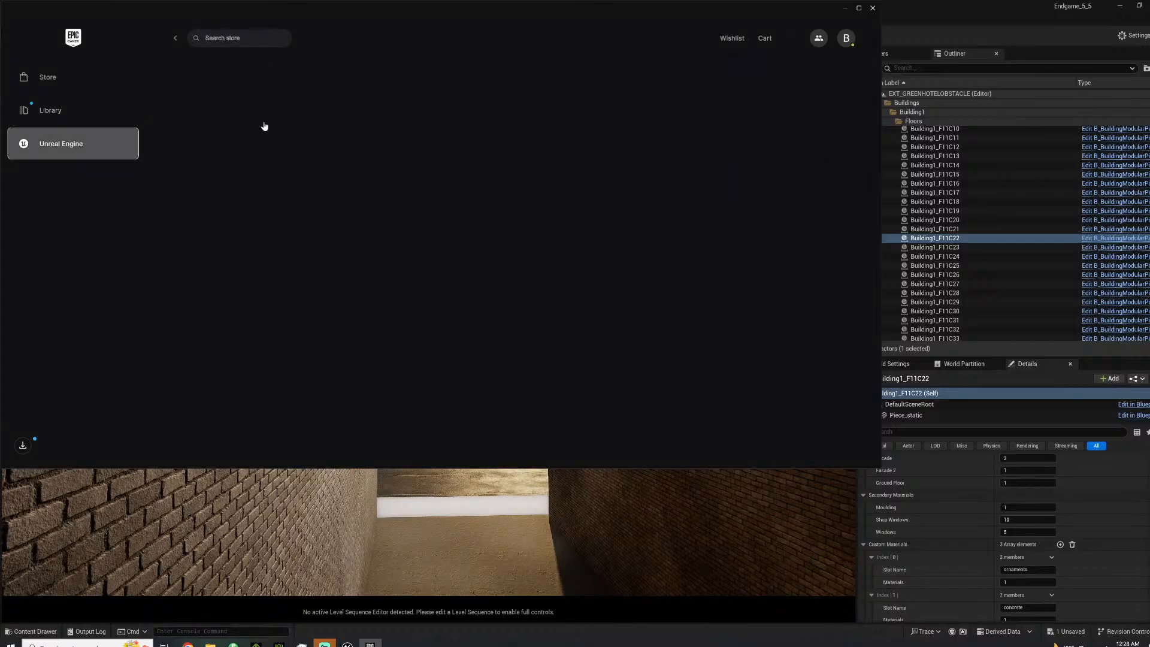
{"action": "left_click", "coordinate": [271, 30]}
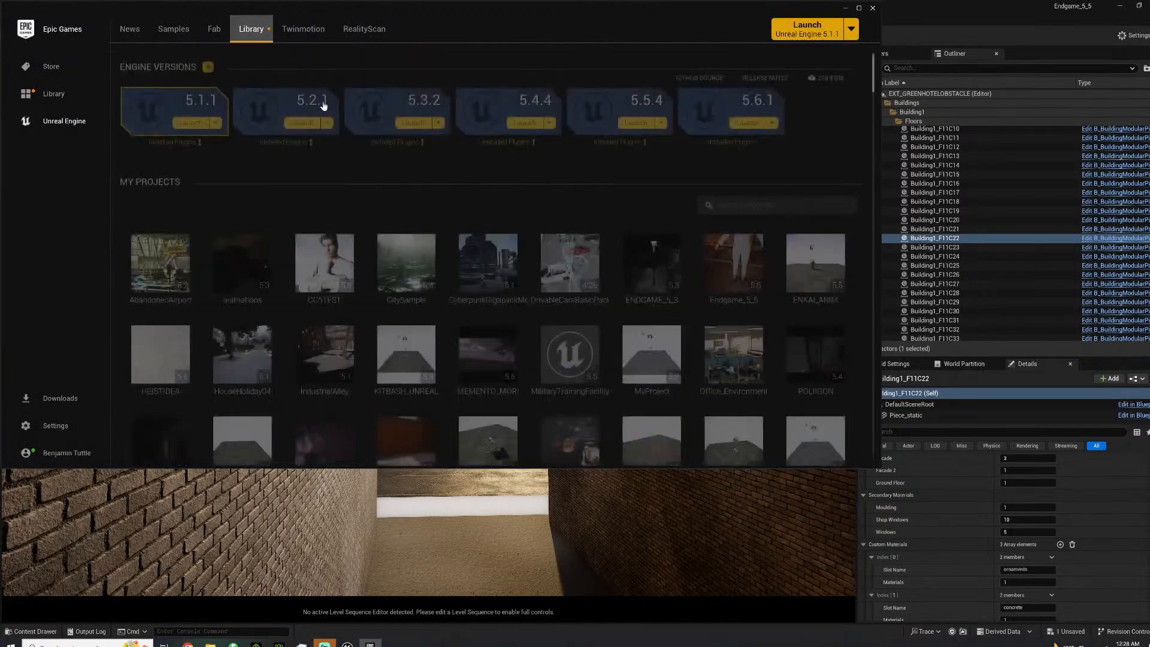
{"action": "left_click", "coordinate": [432, 283]}
{"action": "left_click", "coordinate": [845, 7]}
Change the Windows material value of the brightly lit Building4_F2C2 wall piece to darken its windows.
{"action": "right_click_drag", "start_coordinate": [452, 290], "coordinate": [833, 337]}
{"action": "key", "text": "s"}
{"action": "key", "text": "w"}
{"action": "key", "text": "w"}
{"action": "key", "text": "s"}
{"action": "left_click", "coordinate": [566, 369]}
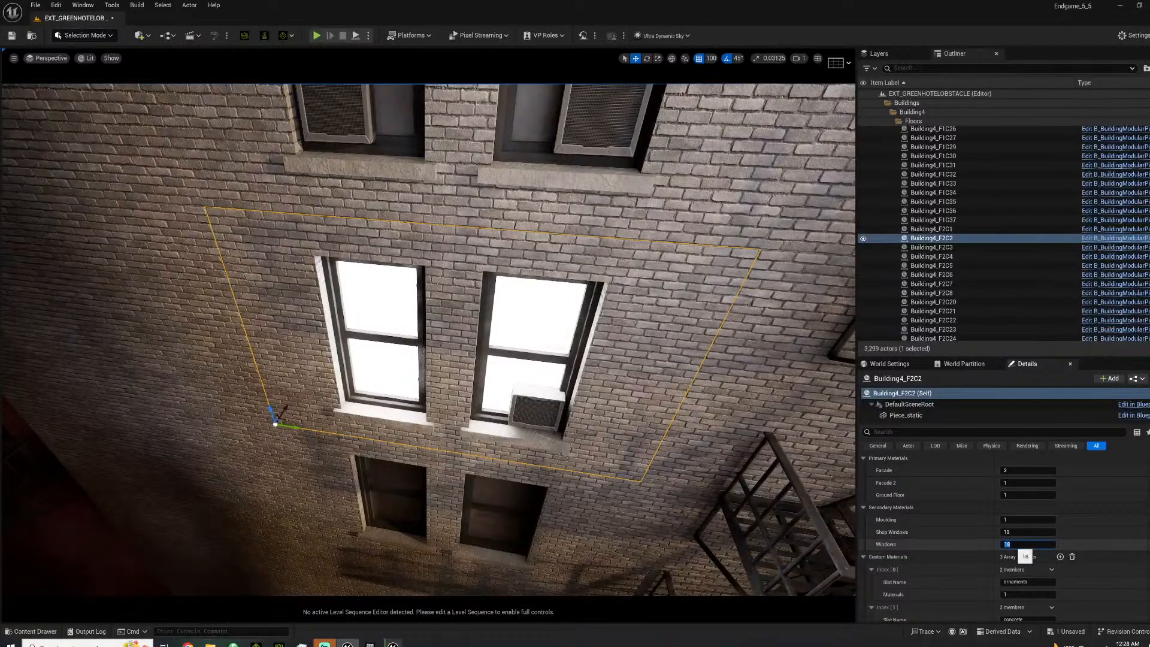
{"action": "key", "text": "Return"}
Set the Windows material value of the brightly lit Building5_F1C2 wall piece to 3.
{"action": "key", "text": "w"}
{"action": "right_click_drag", "start_coordinate": [671, 359], "coordinate": [345, 330]}
{"action": "left_click", "coordinate": [345, 329]}
{"action": "left_click", "coordinate": [357, 318]}
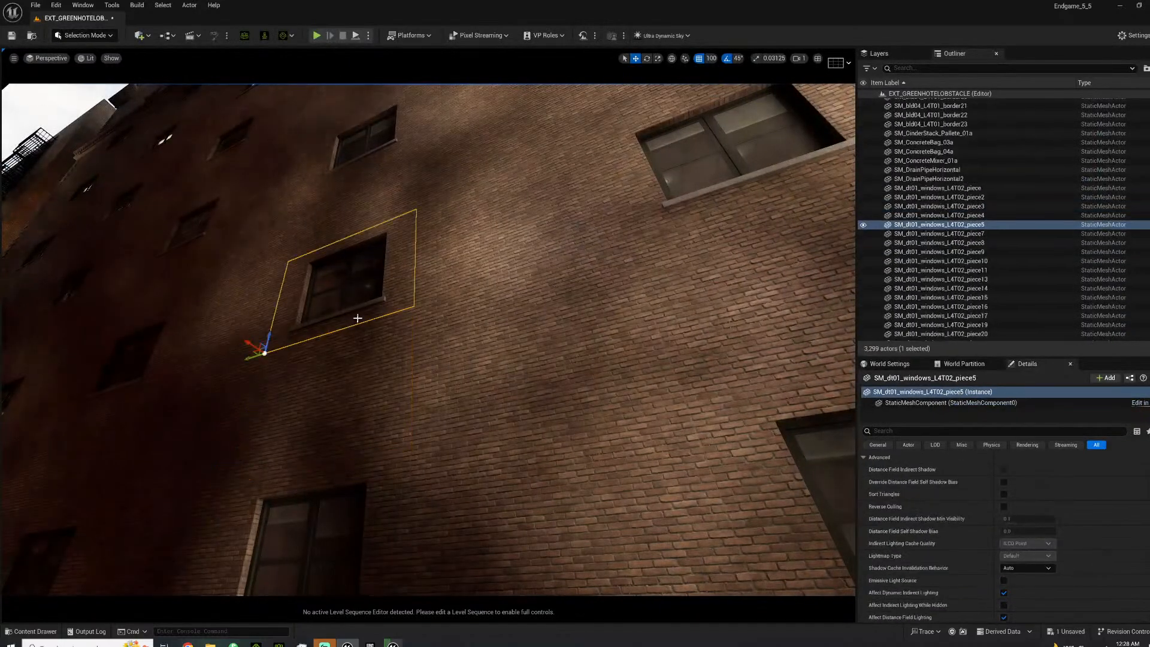
{"action": "right_click_drag", "start_coordinate": [316, 326], "coordinate": [372, 323]}
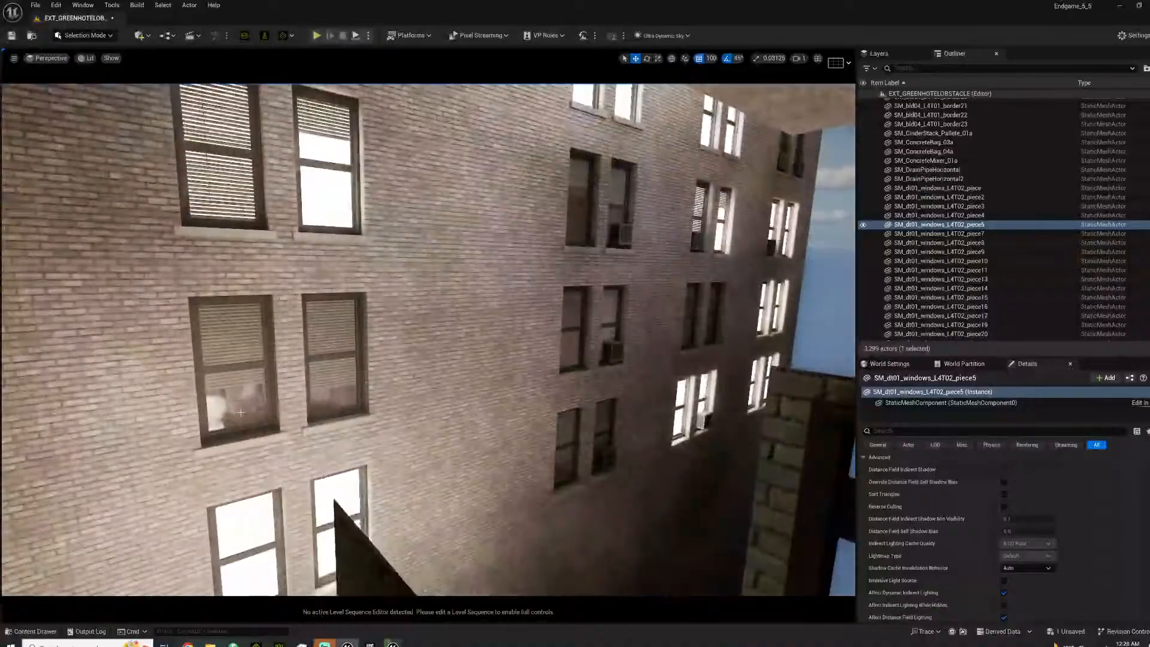
{"action": "left_click", "coordinate": [378, 474]}
{"action": "left_click", "coordinate": [1028, 544]}
{"action": "type", "text": "3"}
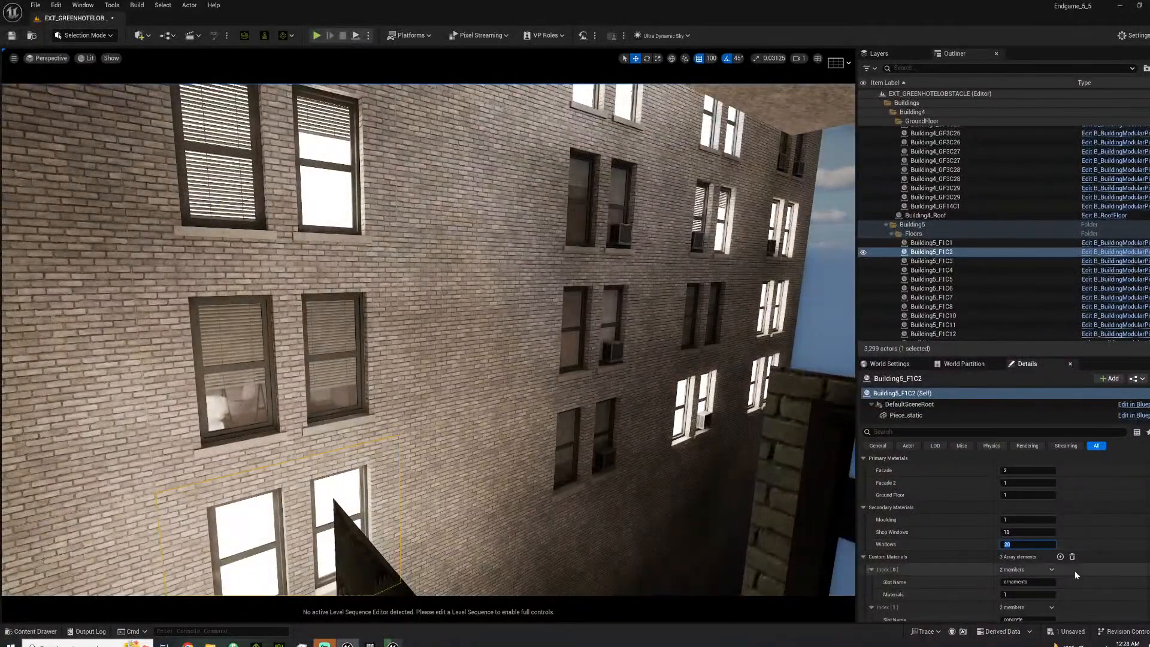
{"action": "key", "text": "Return"}
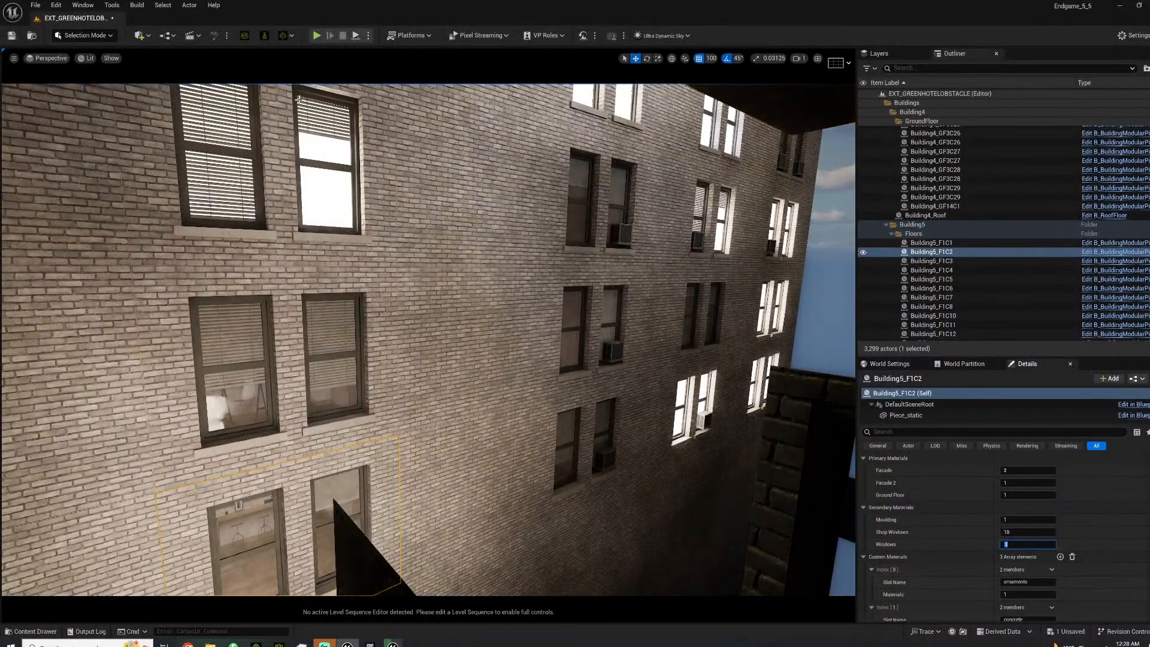
Change the Windows material value of the Building5_F3C2 wall piece and select Building5_F5C2 above it.
{"action": "left_click", "coordinate": [281, 147]}
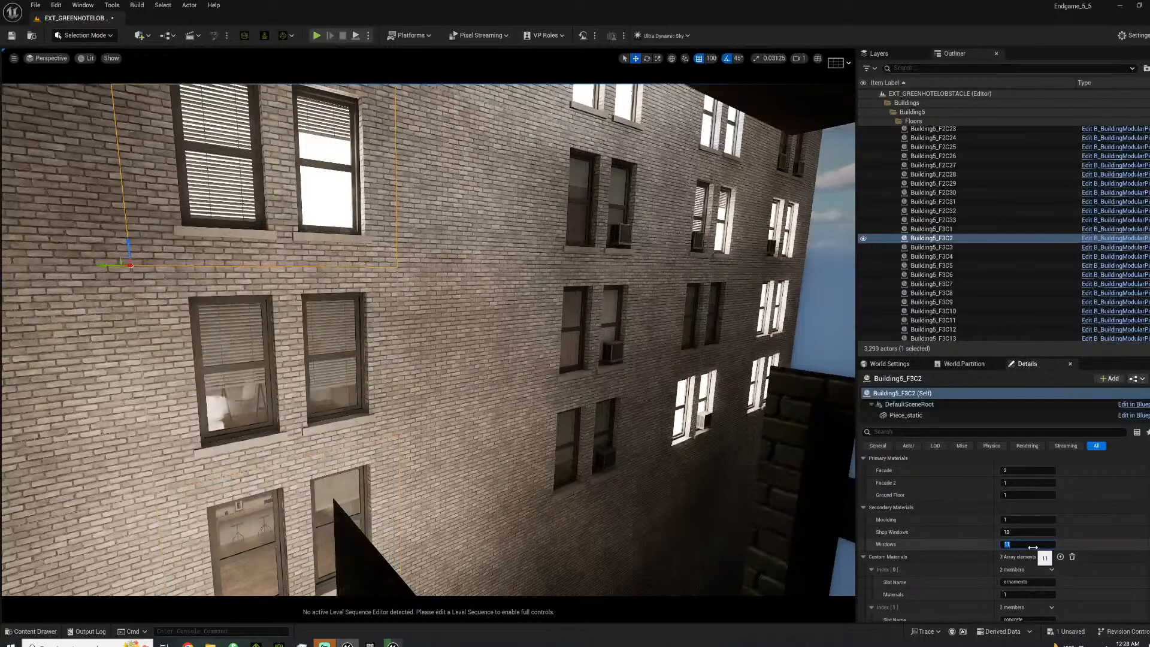
{"action": "key", "text": "Return"}
{"action": "right_click_drag", "start_coordinate": [558, 289], "coordinate": [506, 157]}
{"action": "left_click", "coordinate": [362, 307]}
Return to the alley floor and check the Models content folder and its book shelving subfolder.
{"action": "right_click_drag", "start_coordinate": [361, 307], "coordinate": [579, 509]}
{"action": "key", "text": "s"}
{"action": "key", "text": "s"}
{"action": "key", "text": "w"}
{"action": "right_click_drag", "start_coordinate": [348, 419], "coordinate": [348, 344]}
{"action": "key", "text": "s"}
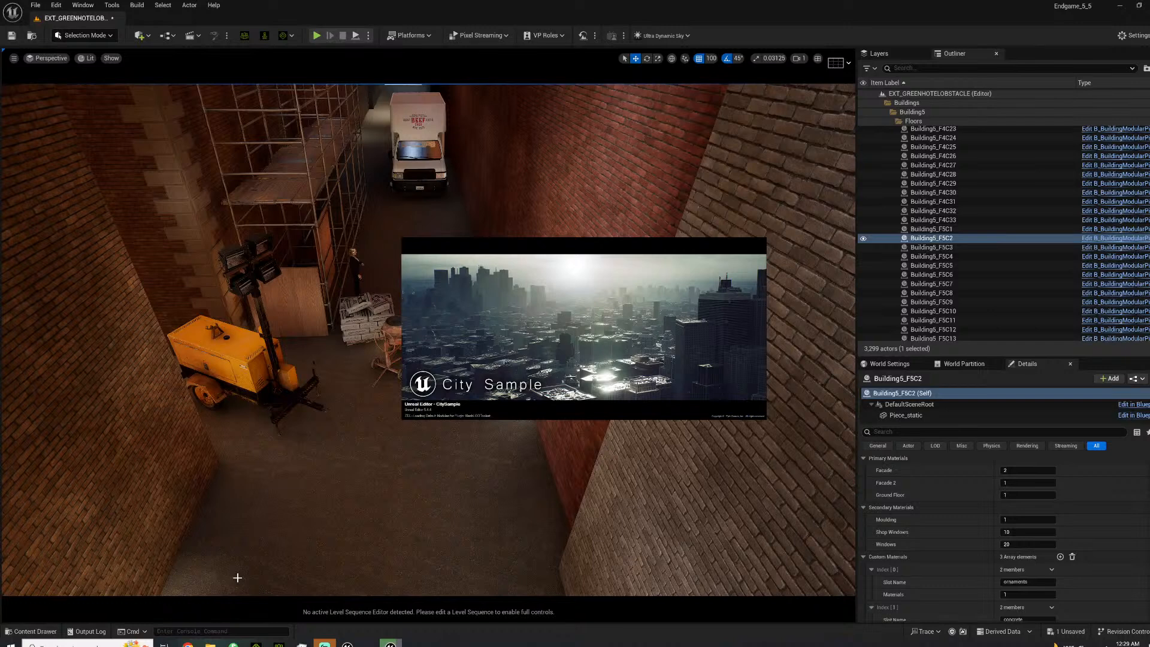
{"action": "left_click", "coordinate": [31, 632]}
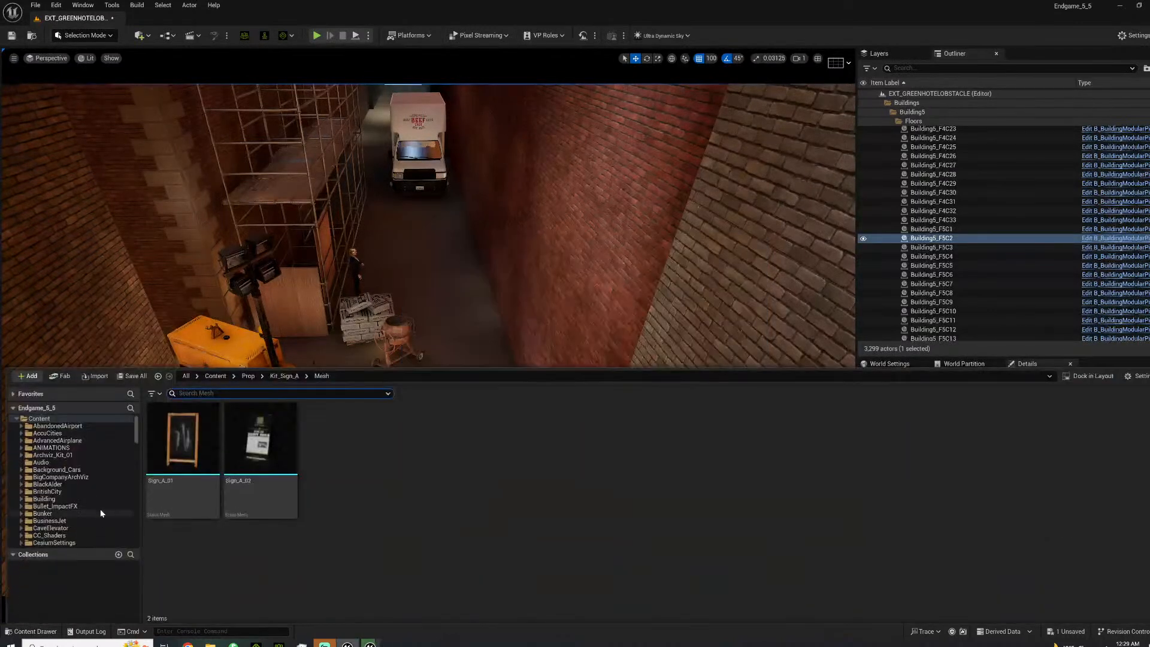
{"action": "scroll", "coordinate": [64, 514], "scroll_direction": "down", "scroll_amount": 5}
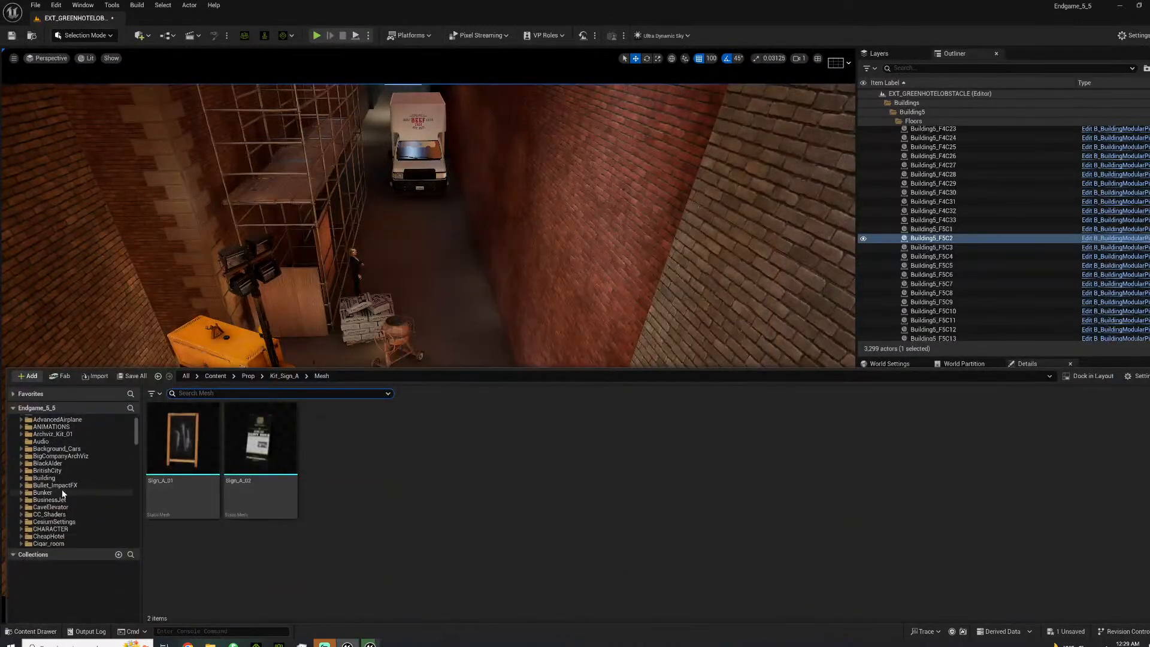
{"action": "scroll", "coordinate": [63, 515], "scroll_direction": "down", "scroll_amount": 5}
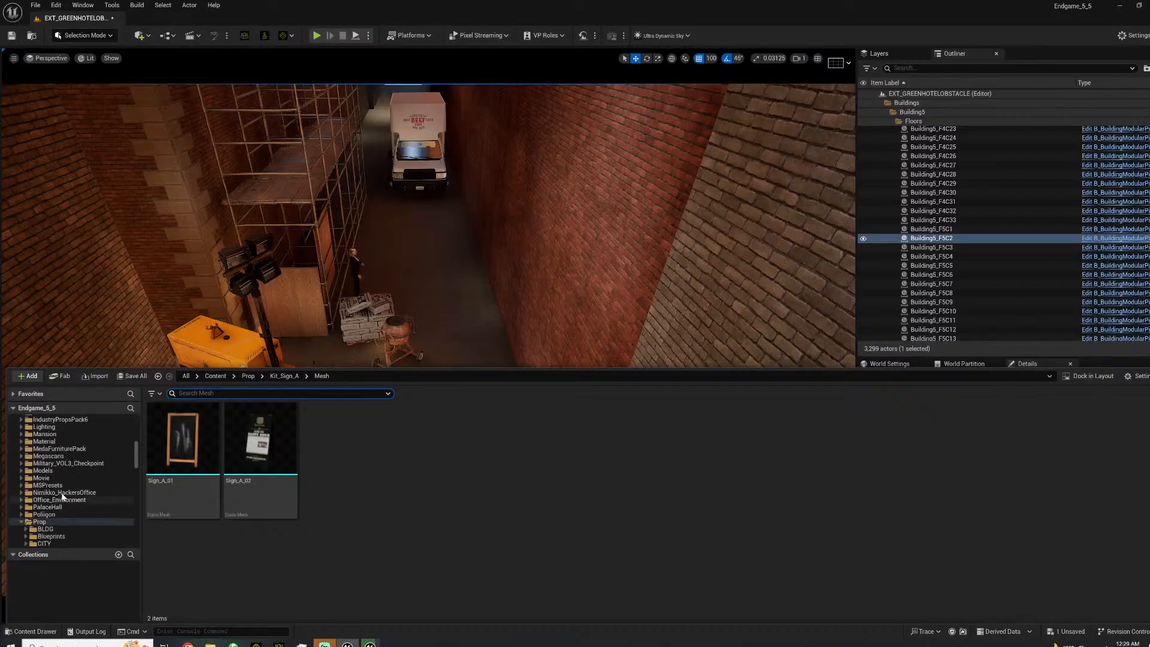
{"action": "left_click", "coordinate": [42, 478]}
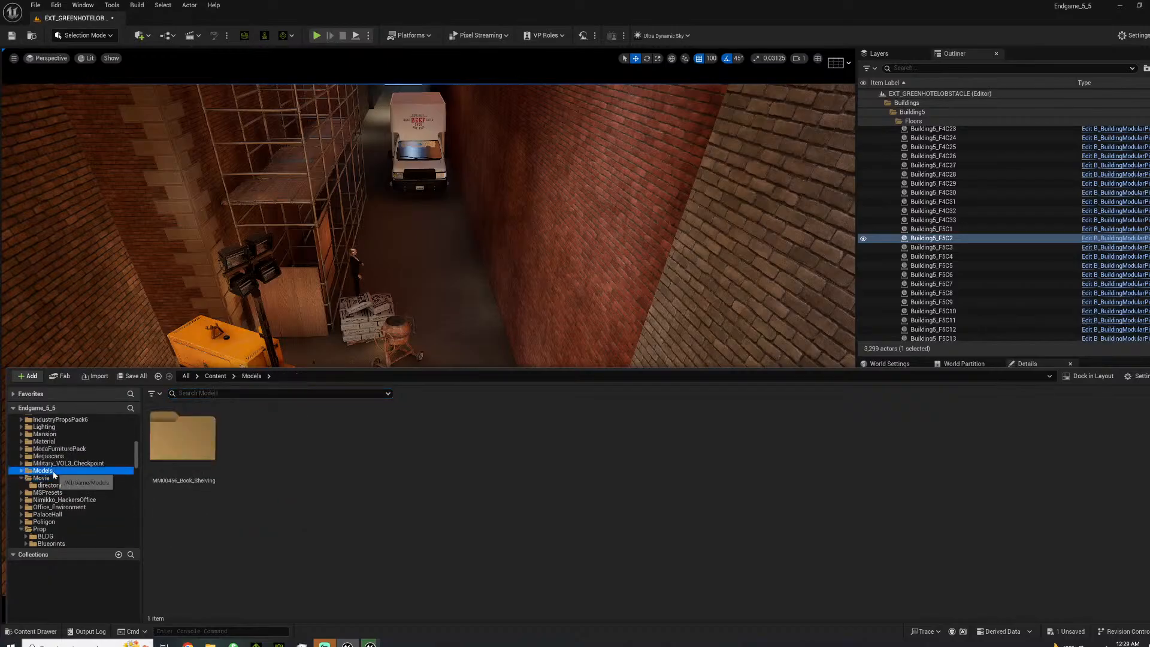
{"action": "double_click", "coordinate": [183, 440]}
{"action": "scroll", "coordinate": [85, 508], "scroll_direction": "down", "scroll_amount": 4}
Check the Mesh folders of Kit_Barricade_A and Kit_Border_A for usable street meshes.
{"action": "left_click", "coordinate": [47, 495]}
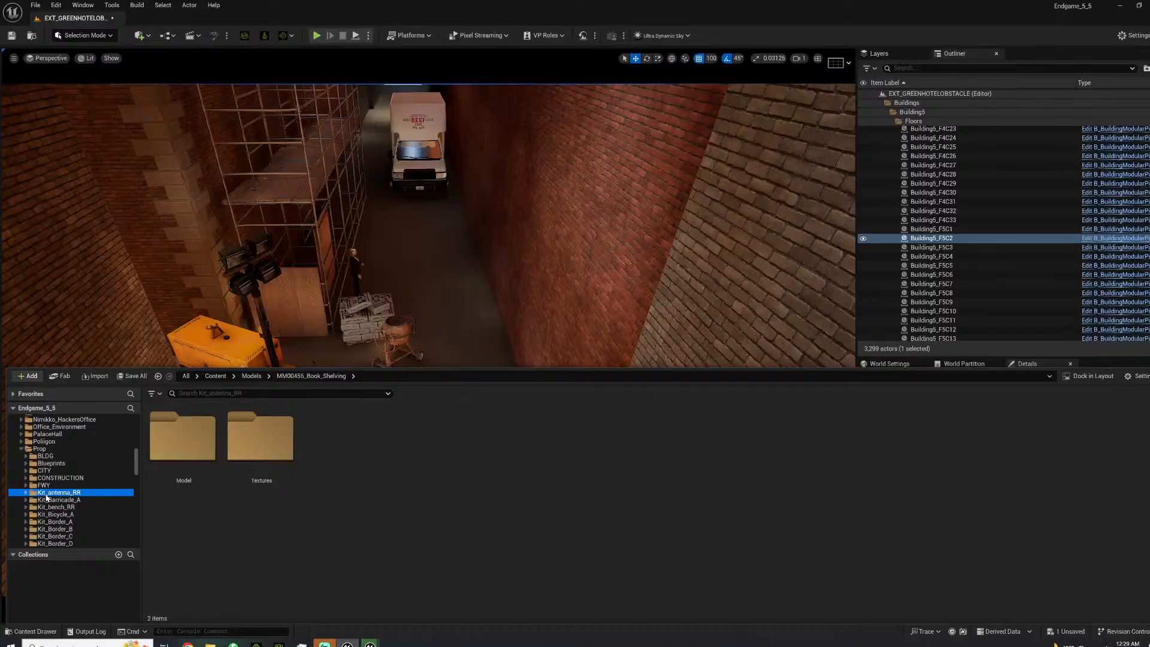
{"action": "left_click", "coordinate": [47, 500]}
{"action": "double_click", "coordinate": [335, 443]}
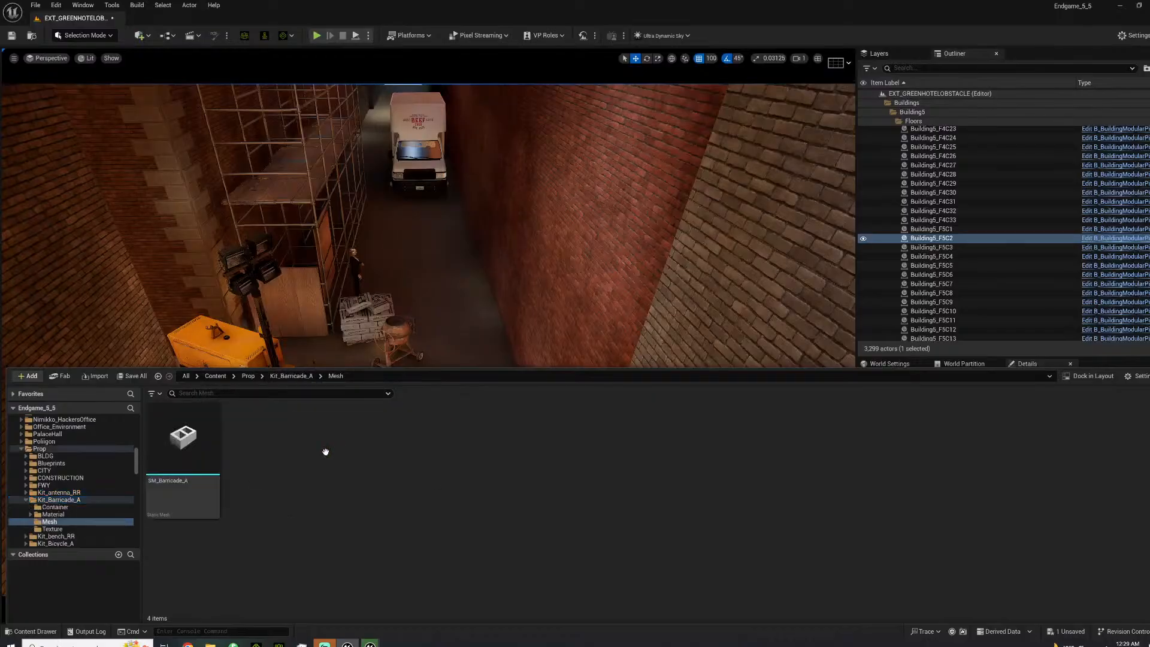
{"action": "scroll", "coordinate": [67, 532], "scroll_direction": "down", "scroll_amount": 2}
{"action": "left_click", "coordinate": [68, 523]}
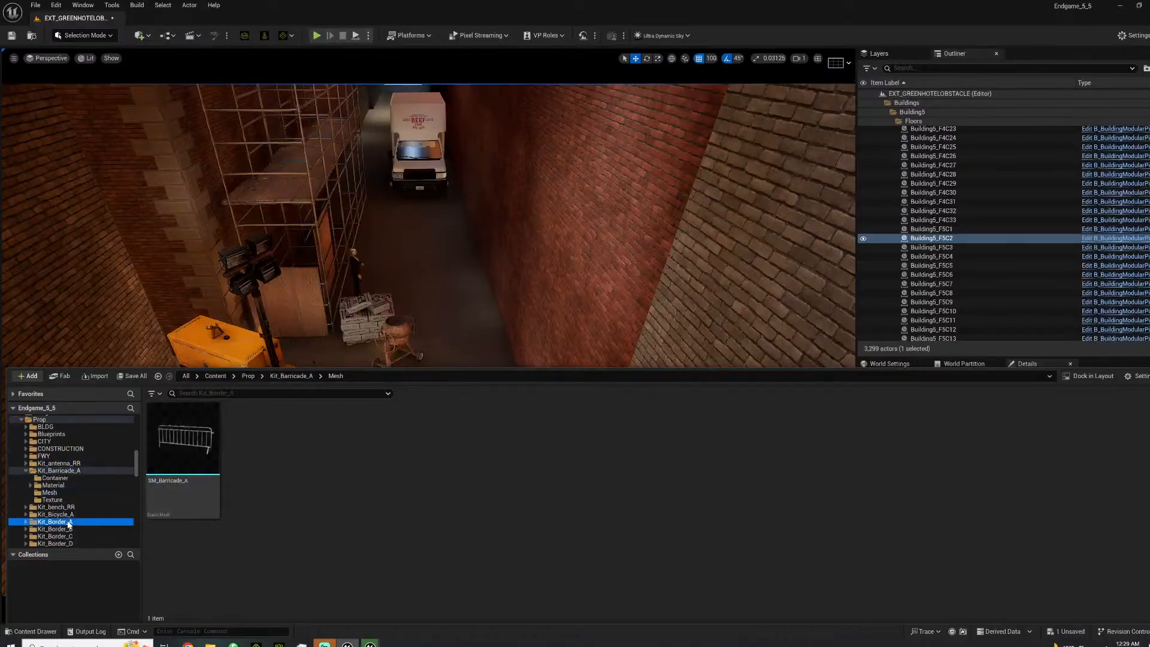
{"action": "double_click", "coordinate": [254, 464]}
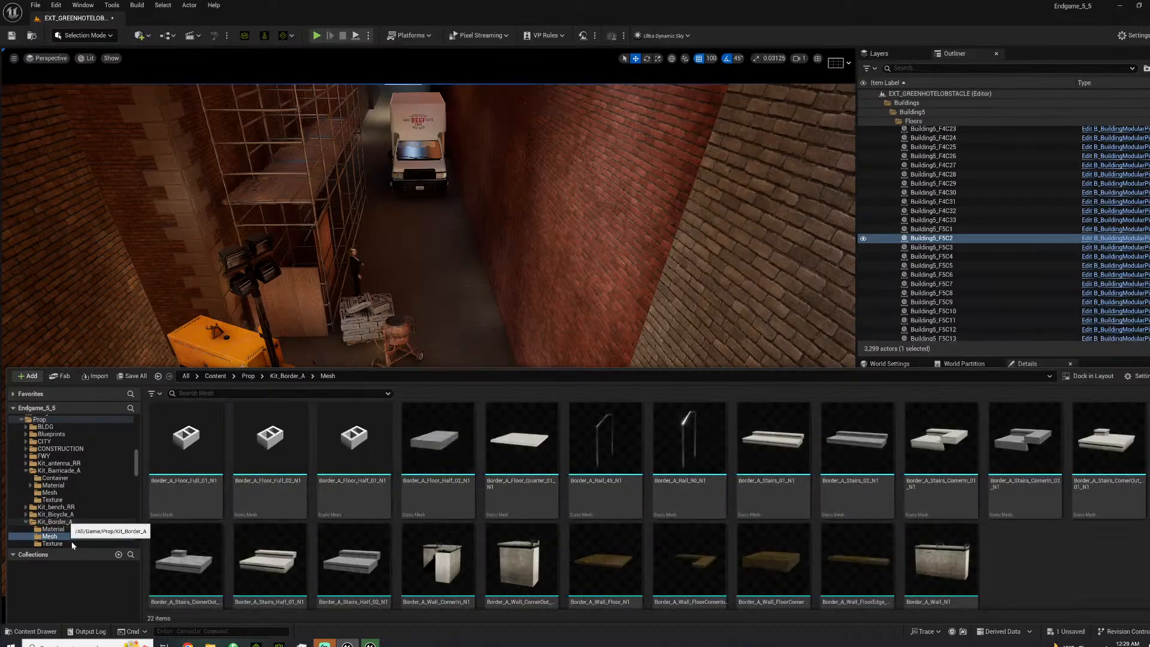
Place the SM_Border_C_Wall_01_N1 mesh from the Kit_Border_C Mesh folder on the alley floor near the concrete mixer and frame it.
{"action": "scroll", "coordinate": [68, 523], "scroll_direction": "down", "scroll_amount": 3}
{"action": "left_click", "coordinate": [72, 486]}
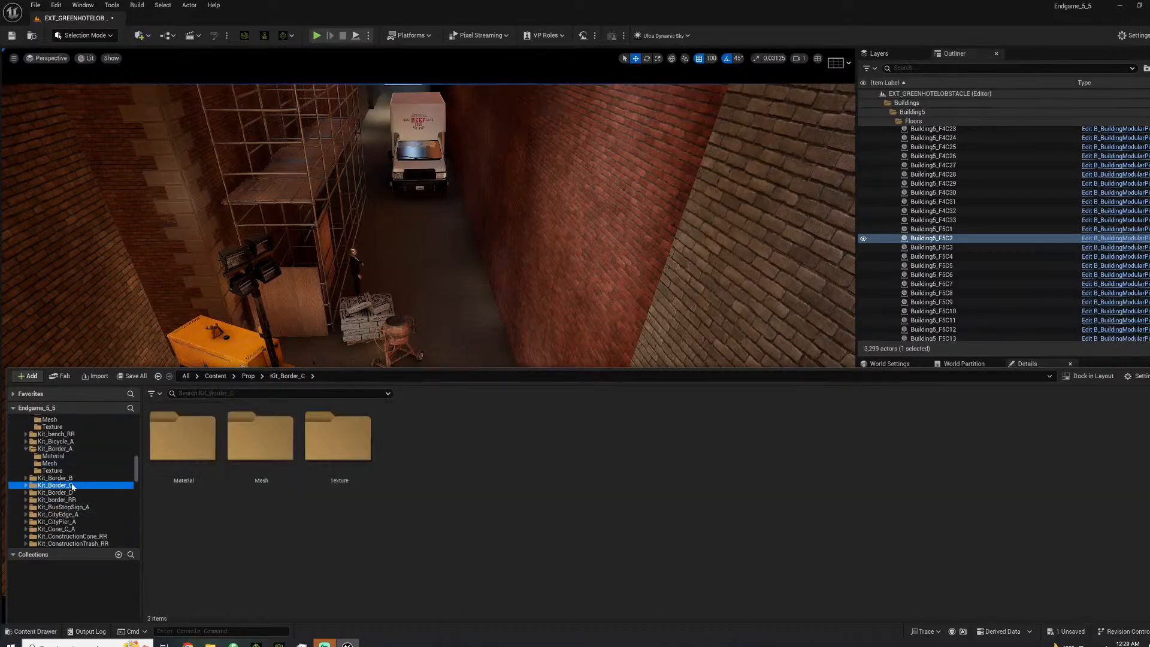
{"action": "double_click", "coordinate": [260, 438]}
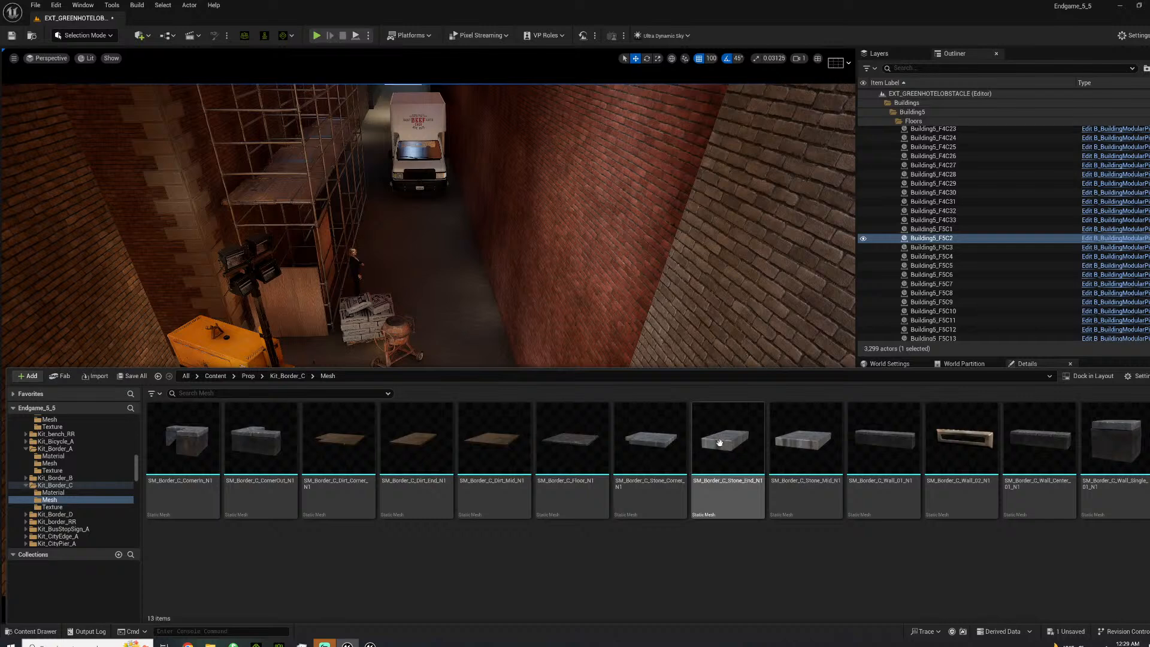
{"action": "left_click", "coordinate": [891, 453]}
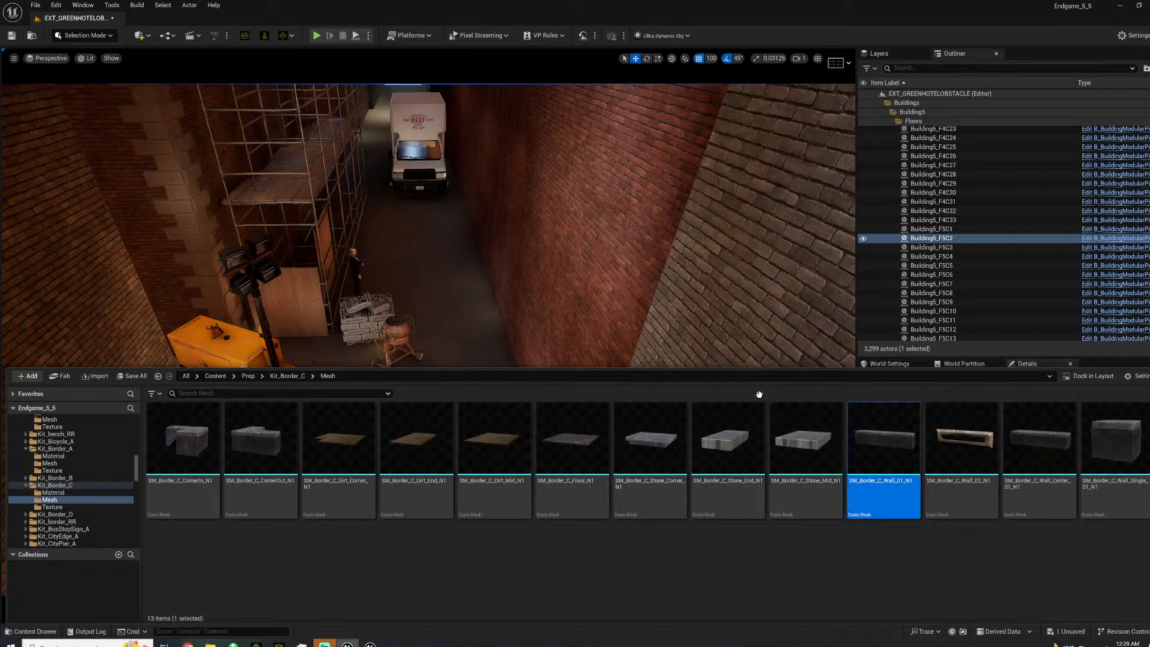
{"action": "left_click_drag", "start_coordinate": [837, 399], "coordinate": [378, 402]}
{"action": "key", "text": "f"}
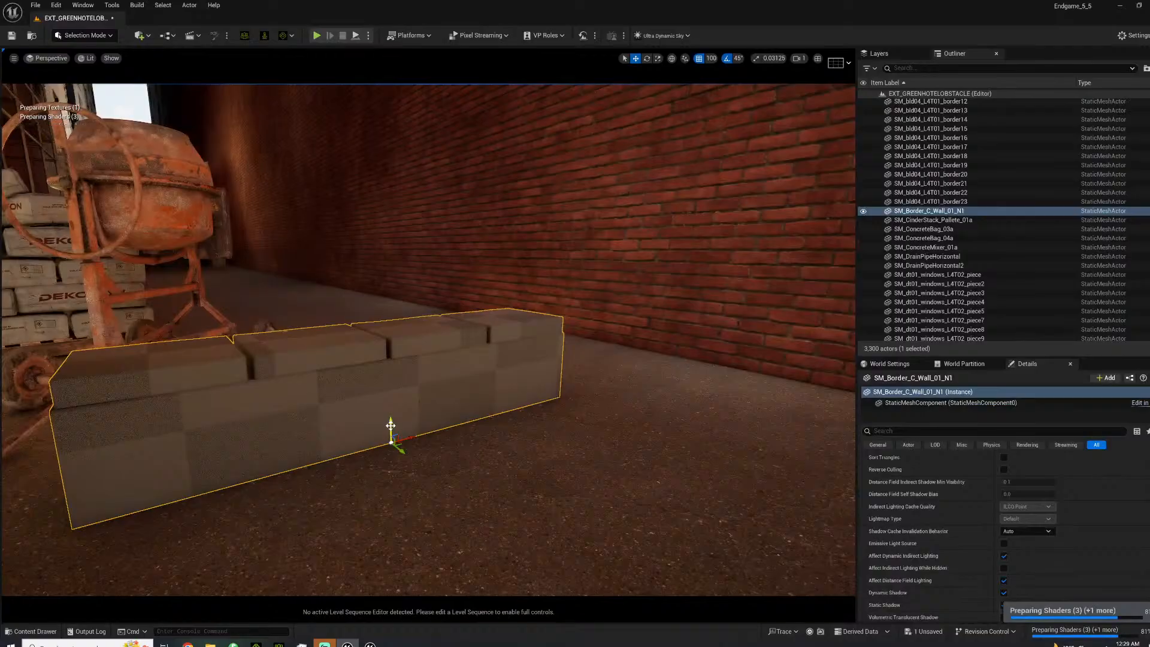
Set the position grid snap to 5 and shift the border wall on the alley floor.
{"action": "left_click", "coordinate": [711, 58]}
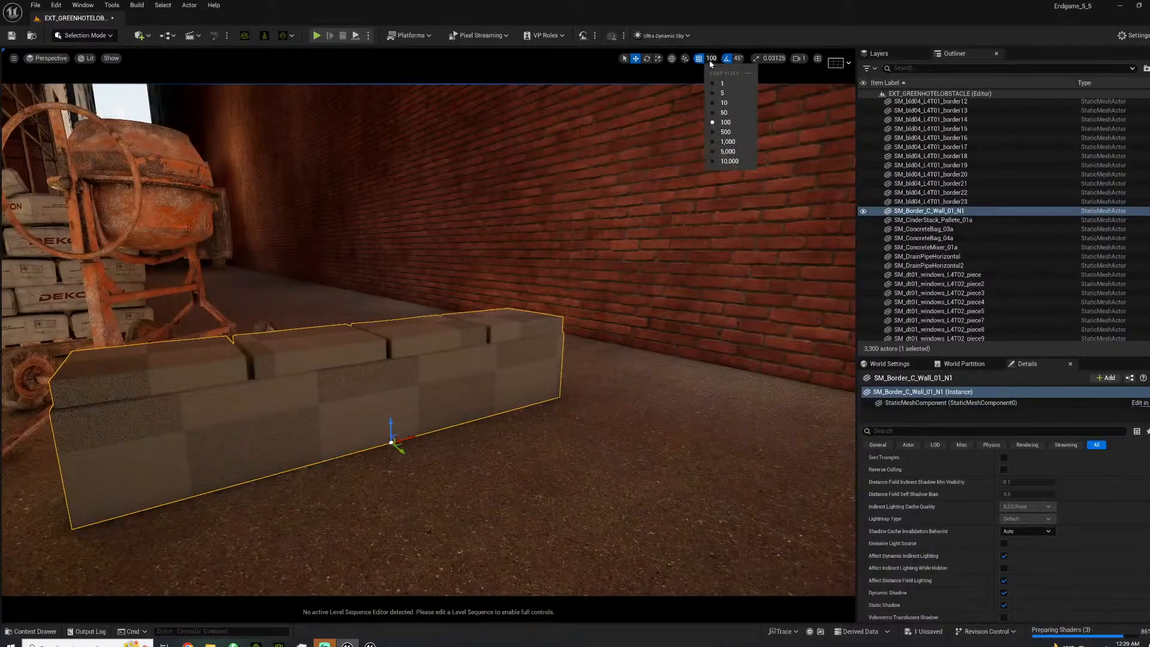
{"action": "left_click", "coordinate": [722, 93]}
{"action": "left_click_drag", "start_coordinate": [391, 421], "coordinate": [231, 580]}
{"action": "right_click_drag", "start_coordinate": [231, 575], "coordinate": [312, 413]}
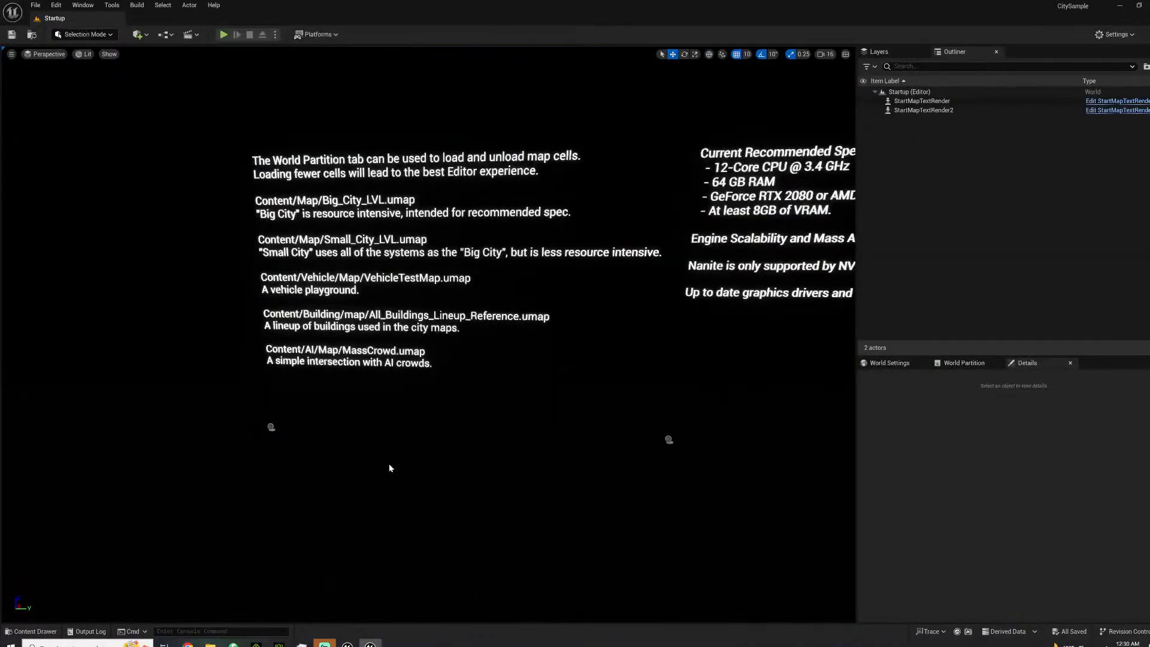
In the CitySample project, migrate the Road folder to the Endgame_5_5 Content folder, overwriting all existing assets.
{"action": "right_click_drag", "start_coordinate": [390, 469], "coordinate": [287, 504]}
{"action": "key", "text": "s"}
{"action": "left_click", "coordinate": [40, 631]}
{"action": "scroll", "coordinate": [103, 505], "scroll_direction": "down", "scroll_amount": 1}
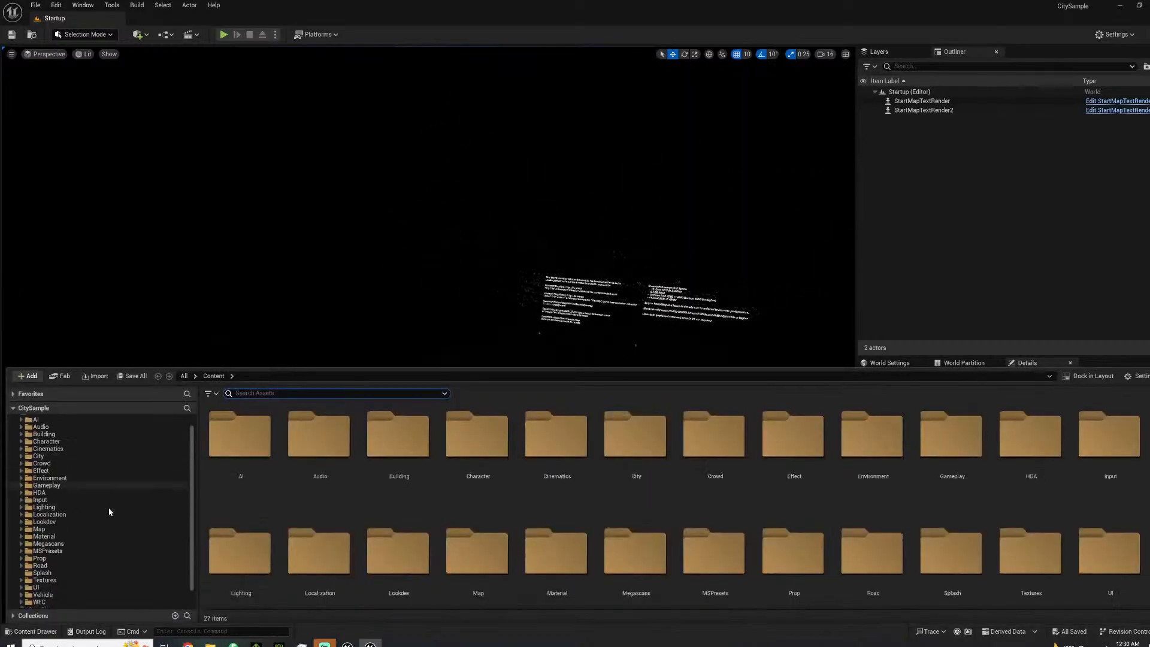
{"action": "left_click", "coordinate": [40, 565]}
{"action": "right_click", "coordinate": [39, 566]}
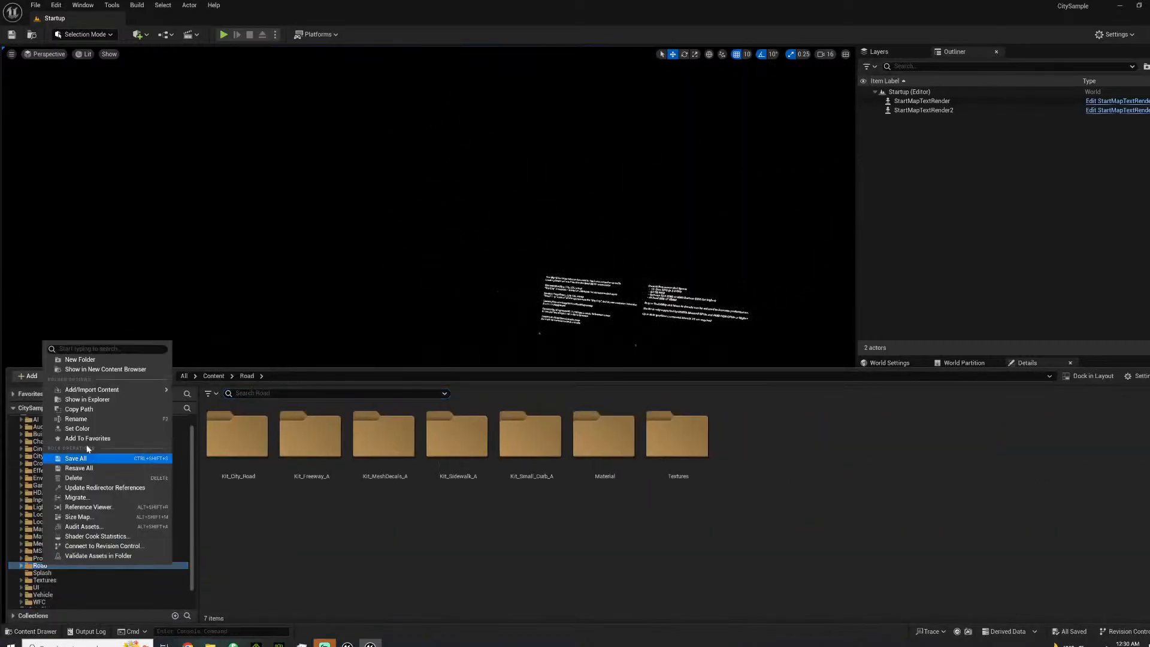
{"action": "left_click", "coordinate": [90, 497]}
{"action": "left_click", "coordinate": [655, 433]}
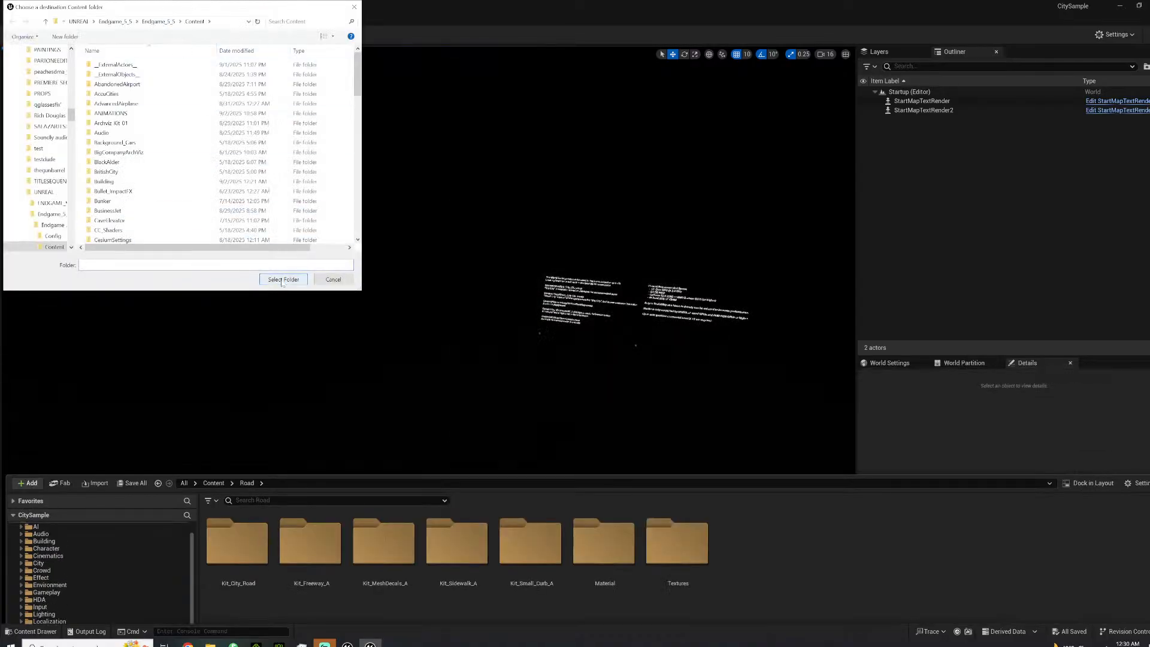
{"action": "left_click", "coordinate": [283, 280]}
{"action": "left_click", "coordinate": [485, 345]}
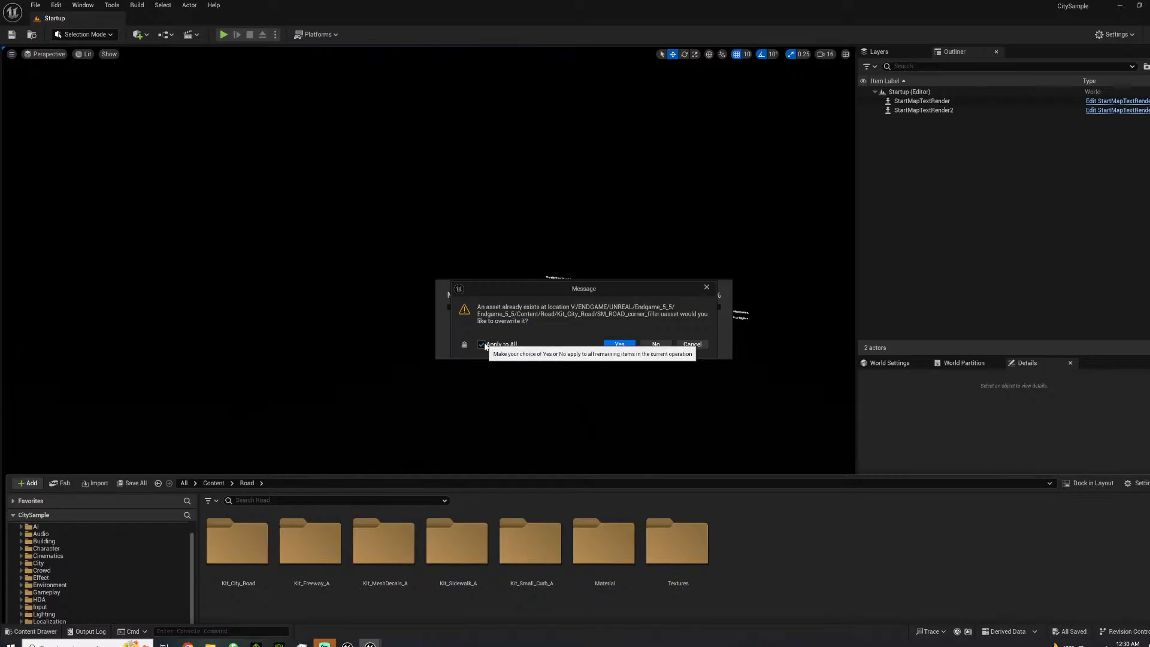
{"action": "left_click", "coordinate": [620, 346]}
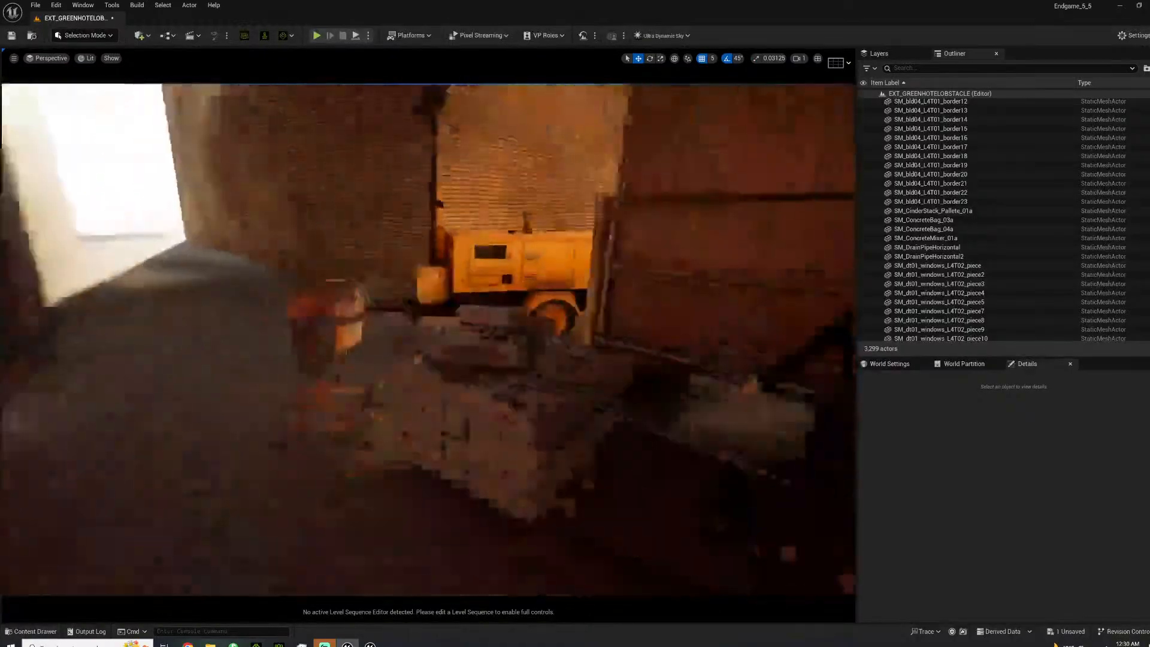
Select the Building2 back wall pieces nearest the alley opening, from the ground floor through the lower floors.
{"action": "right_click_drag", "start_coordinate": [429, 339], "coordinate": [203, 407]}
{"action": "left_click", "coordinate": [411, 383]}
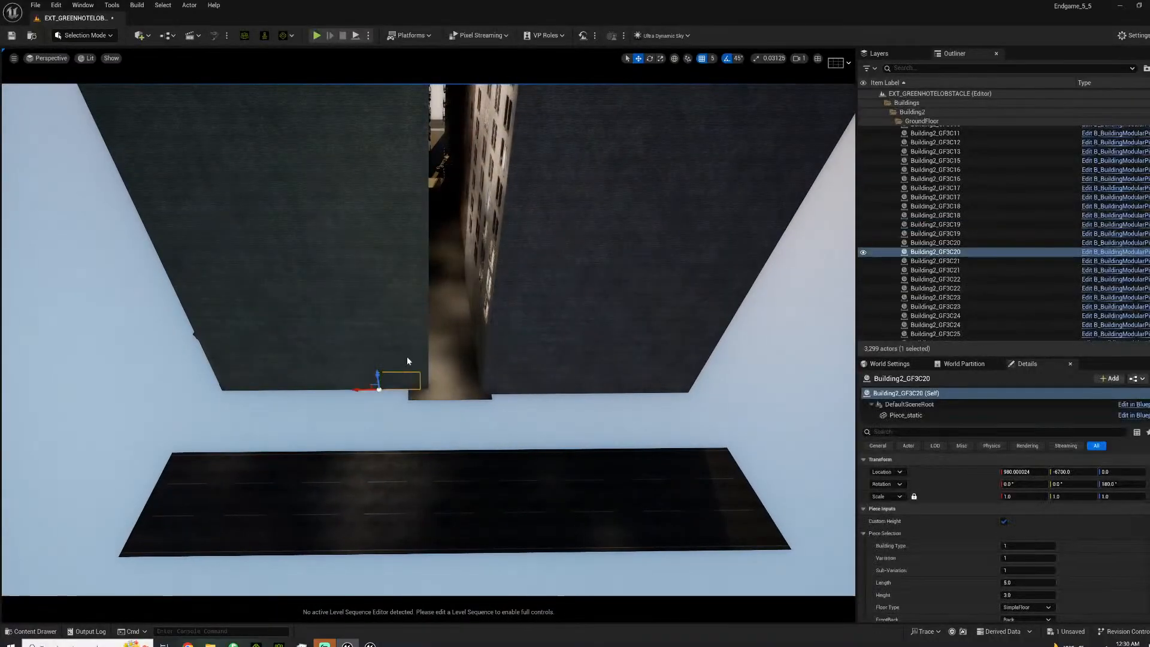
{"action": "left_click", "coordinate": [407, 359], "text": "ctrl"}
{"action": "left_click", "coordinate": [400, 338], "text": "ctrl"}
{"action": "left_click", "coordinate": [395, 305], "text": "ctrl"}
{"action": "left_click", "coordinate": [394, 324], "text": "ctrl"}
{"action": "left_click", "coordinate": [364, 316], "text": "ctrl"}
{"action": "left_click", "coordinate": [374, 281], "text": "ctrl"}
{"action": "left_click", "coordinate": [370, 256], "text": "ctrl"}
{"action": "left_click", "coordinate": [363, 222], "text": "ctrl"}
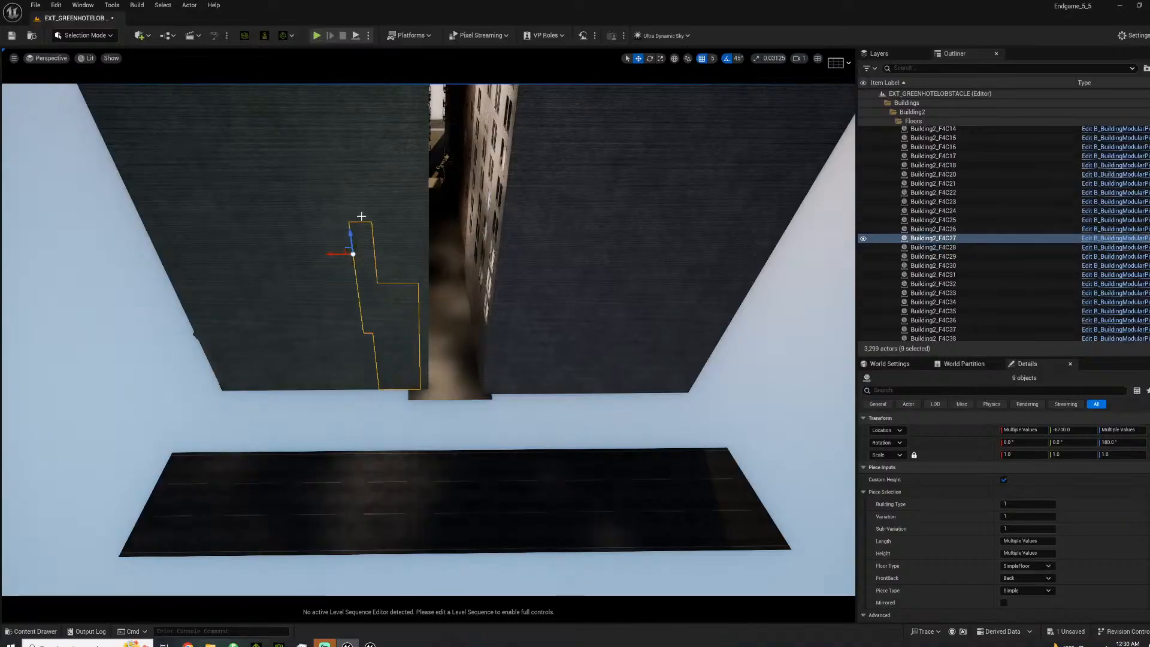
{"action": "left_click", "coordinate": [368, 355], "text": "ctrl"}
{"action": "left_click", "coordinate": [377, 384], "text": "ctrl"}
{"action": "left_click", "coordinate": [390, 308], "text": "ctrl"}
{"action": "left_click", "coordinate": [391, 246], "text": "ctrl"}
Add the alley-side C28 wall pieces of Building2 to the selection, continuing from floor 5 up to floor 12.
{"action": "right_click_drag", "start_coordinate": [389, 224], "coordinate": [392, 120]}
{"action": "right_click_drag", "start_coordinate": [408, 466], "coordinate": [409, 501]}
{"action": "left_click", "coordinate": [402, 396], "text": "ctrl"}
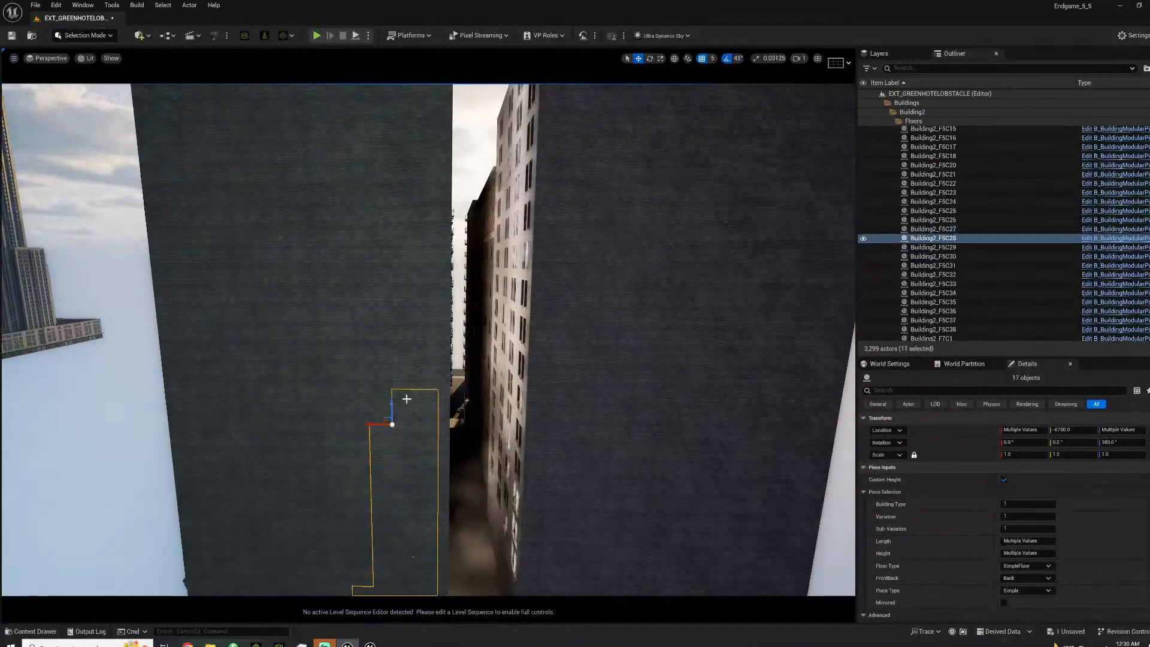
{"action": "left_click", "coordinate": [402, 365], "text": "ctrl"}
{"action": "left_click", "coordinate": [403, 329], "text": "ctrl"}
{"action": "left_click", "coordinate": [409, 288], "text": "ctrl"}
{"action": "left_click", "coordinate": [414, 252], "text": "ctrl"}
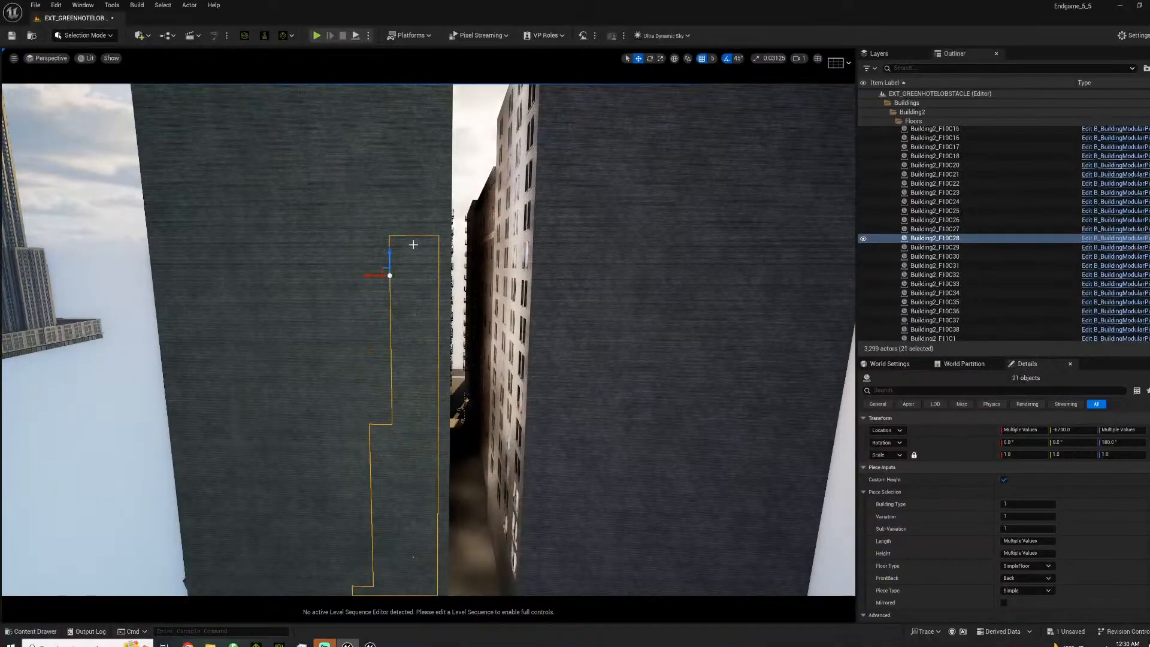
{"action": "left_click", "coordinate": [413, 165], "text": "ctrl"}
{"action": "right_click_drag", "start_coordinate": [414, 163], "coordinate": [417, 127]}
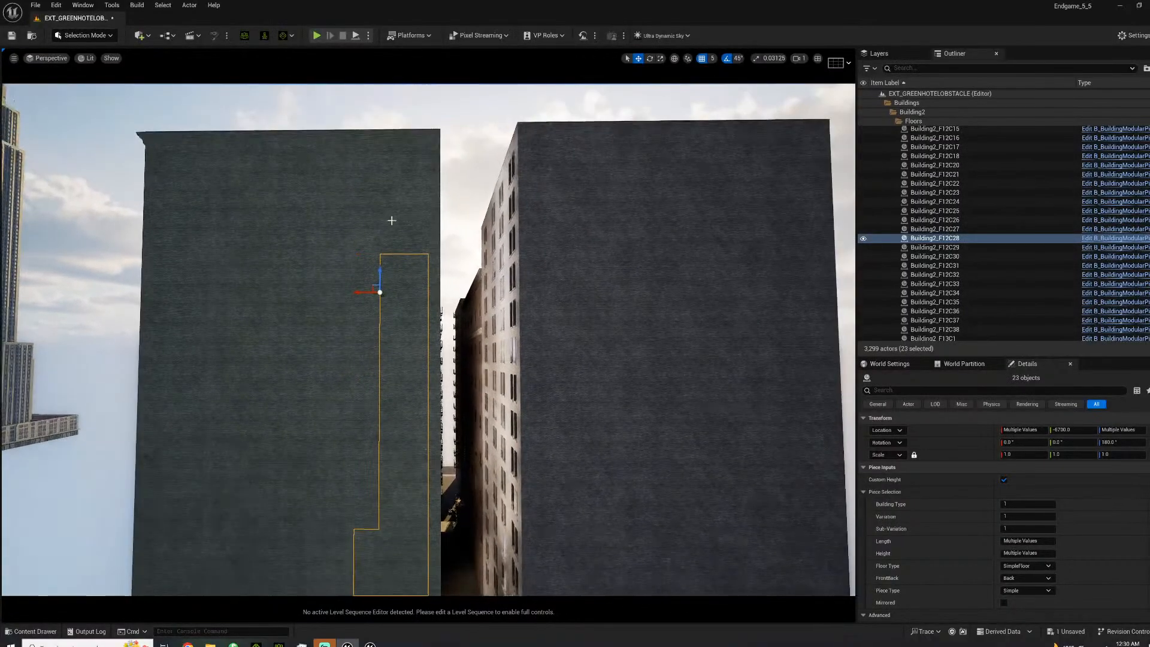
Extend the selection along Building2's floor 14 row, from the alley-side pieces across to C21.
{"action": "left_click", "coordinate": [362, 162], "text": "ctrl"}
{"action": "left_click", "coordinate": [383, 158], "text": "ctrl"}
{"action": "left_click", "coordinate": [371, 157], "text": "ctrl"}
{"action": "left_click", "coordinate": [361, 197], "text": "ctrl"}
{"action": "left_click", "coordinate": [310, 197], "text": "ctrl"}
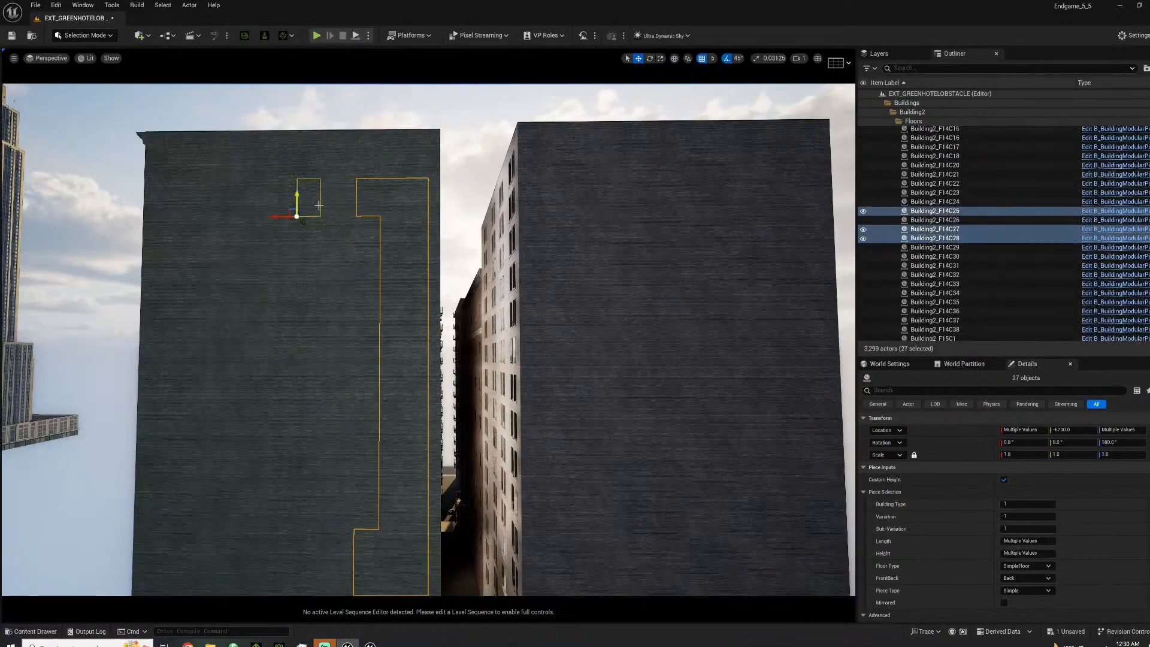
{"action": "left_click", "coordinate": [321, 201], "text": "ctrl"}
{"action": "left_click", "coordinate": [267, 202], "text": "ctrl"}
{"action": "left_click", "coordinate": [243, 200], "text": "ctrl"}
{"action": "left_click", "coordinate": [199, 205], "text": "ctrl"}
{"action": "left_click", "coordinate": [183, 201], "text": "ctrl"}
Add the floor 12 and 13 back wall pieces nearest Building2's far edge to the selection.
{"action": "left_click", "coordinate": [172, 238], "text": "ctrl"}
{"action": "left_click", "coordinate": [212, 243], "text": "ctrl"}
{"action": "left_click", "coordinate": [184, 284], "text": "ctrl"}
{"action": "left_click", "coordinate": [225, 281], "text": "ctrl"}
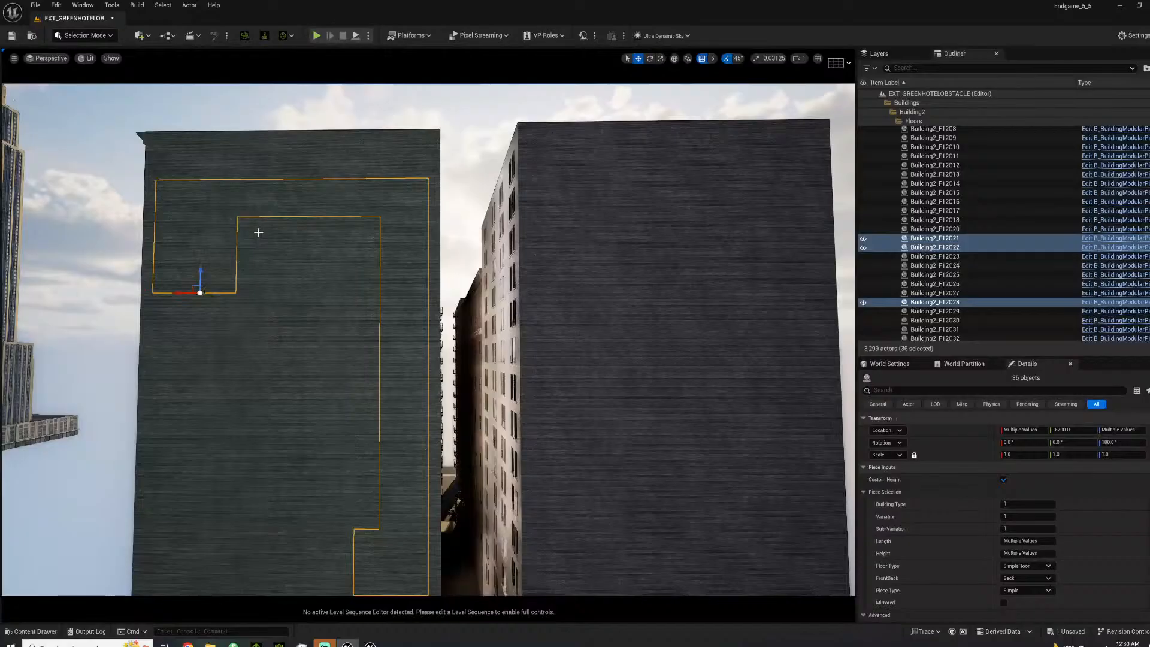
{"action": "left_click", "coordinate": [257, 236], "text": "ctrl"}
Add the narrow C20 corner pieces down Building2's far edge, from floor 14 to floor 3, to the selection.
{"action": "left_click", "coordinate": [150, 198], "text": "ctrl"}
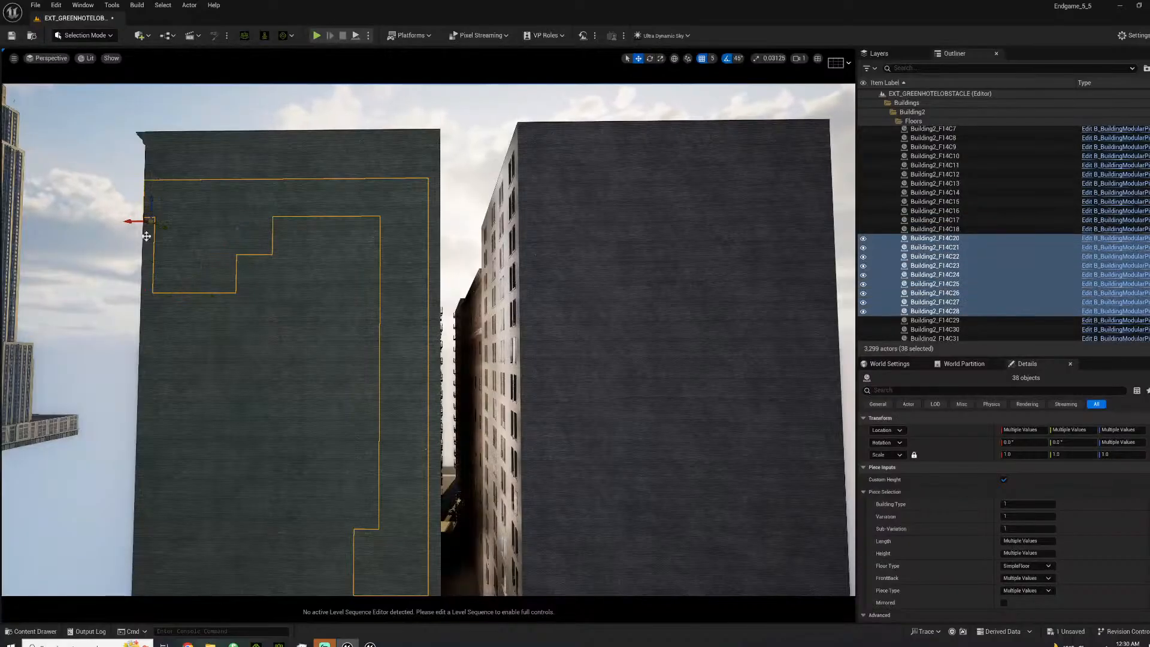
{"action": "left_click", "coordinate": [146, 259], "text": "ctrl"}
{"action": "left_click", "coordinate": [145, 295], "text": "ctrl"}
{"action": "left_click", "coordinate": [145, 333], "text": "ctrl"}
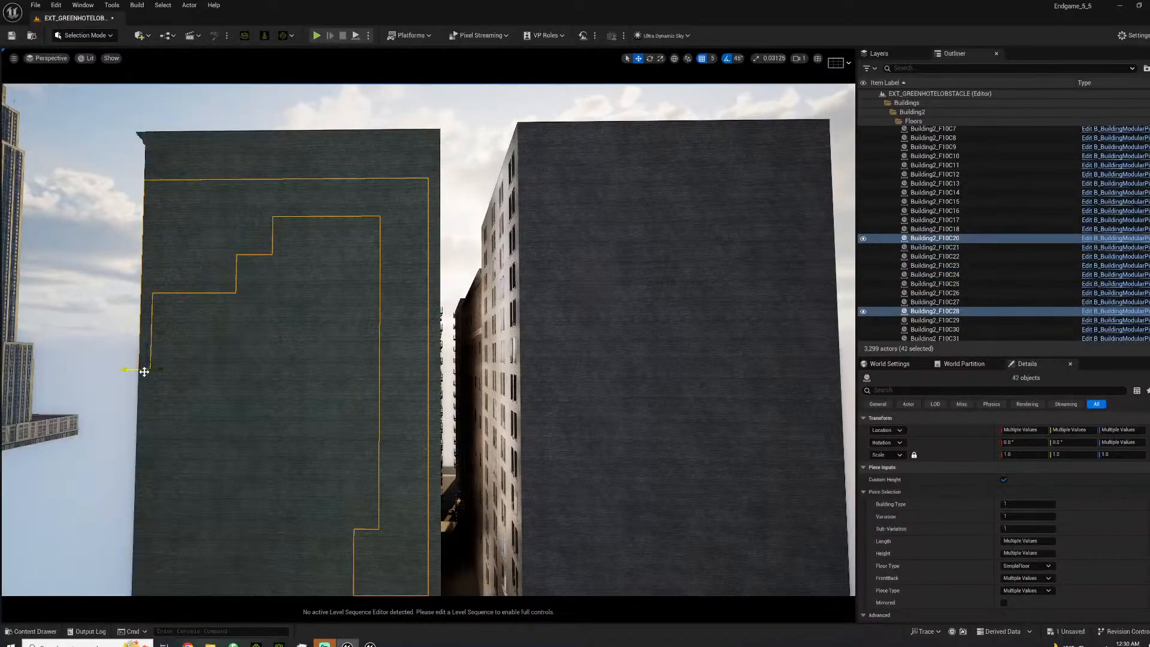
{"action": "left_click", "coordinate": [144, 424], "text": "ctrl"}
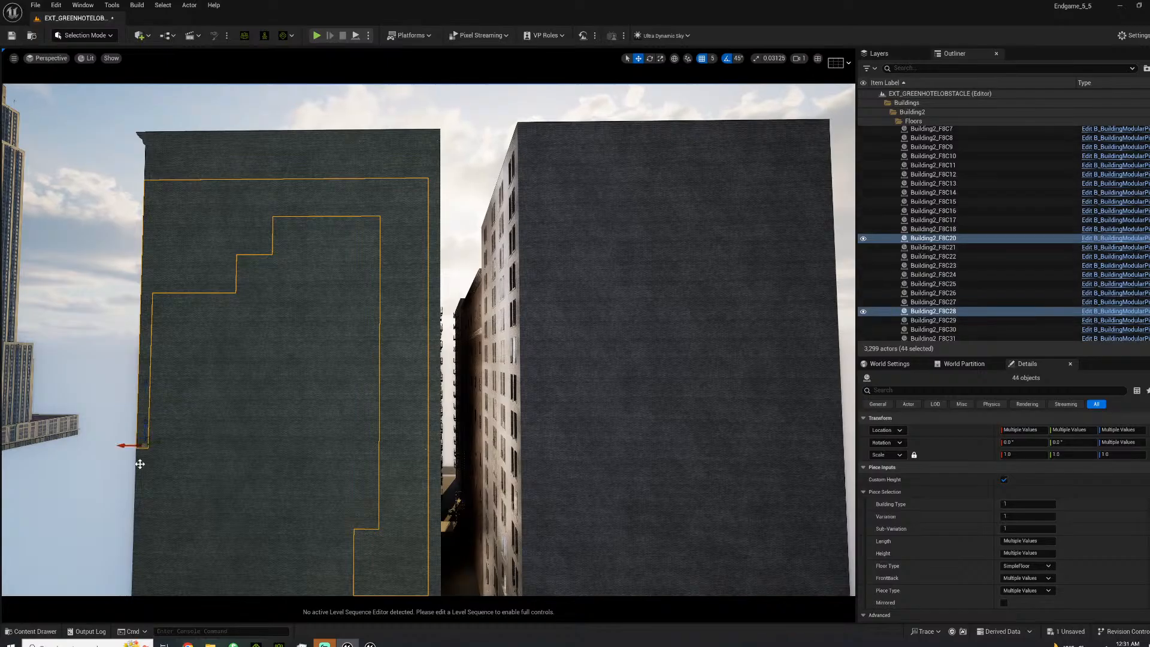
{"action": "left_click", "coordinate": [140, 468], "text": "ctrl"}
{"action": "right_click_drag", "start_coordinate": [131, 525], "coordinate": [133, 591]}
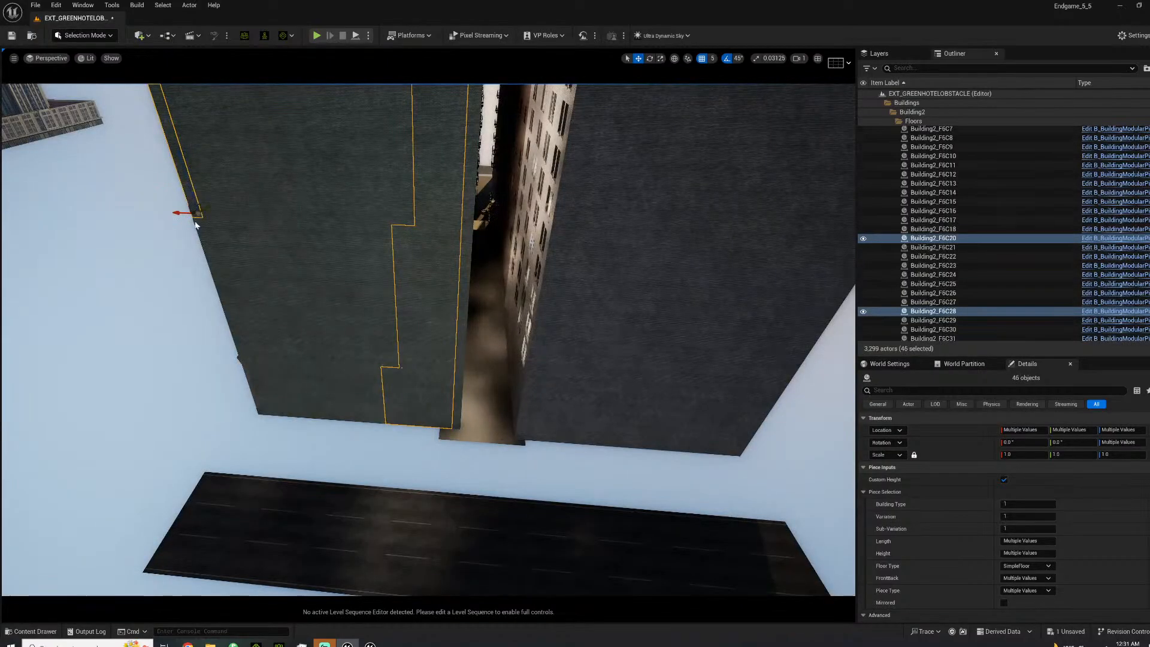
{"action": "left_click", "coordinate": [204, 243], "text": "ctrl"}
{"action": "left_click", "coordinate": [212, 266], "text": "ctrl"}
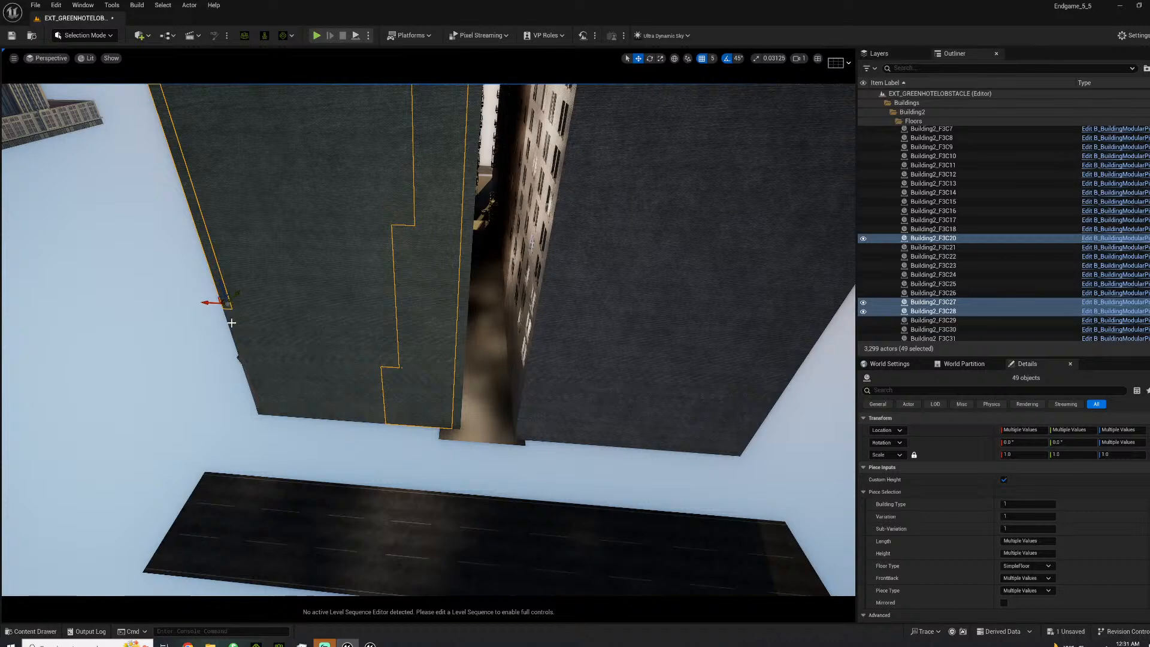
Add the lowest corner piece and the remaining ground-floor back wall pieces of Building2 to the selection.
{"action": "left_click", "coordinate": [239, 353], "text": "ctrl"}
{"action": "left_click", "coordinate": [270, 385], "text": "ctrl"}
{"action": "left_click", "coordinate": [336, 386], "text": "ctrl"}
{"action": "left_click", "coordinate": [296, 380], "text": "ctrl"}
{"action": "left_click", "coordinate": [285, 409], "text": "ctrl"}
{"action": "left_click", "coordinate": [285, 409], "text": "ctrl"}
{"action": "left_click", "coordinate": [313, 407], "text": "ctrl"}
{"action": "left_click", "coordinate": [317, 393], "text": "ctrl"}
{"action": "left_click", "coordinate": [364, 373], "text": "ctrl"}
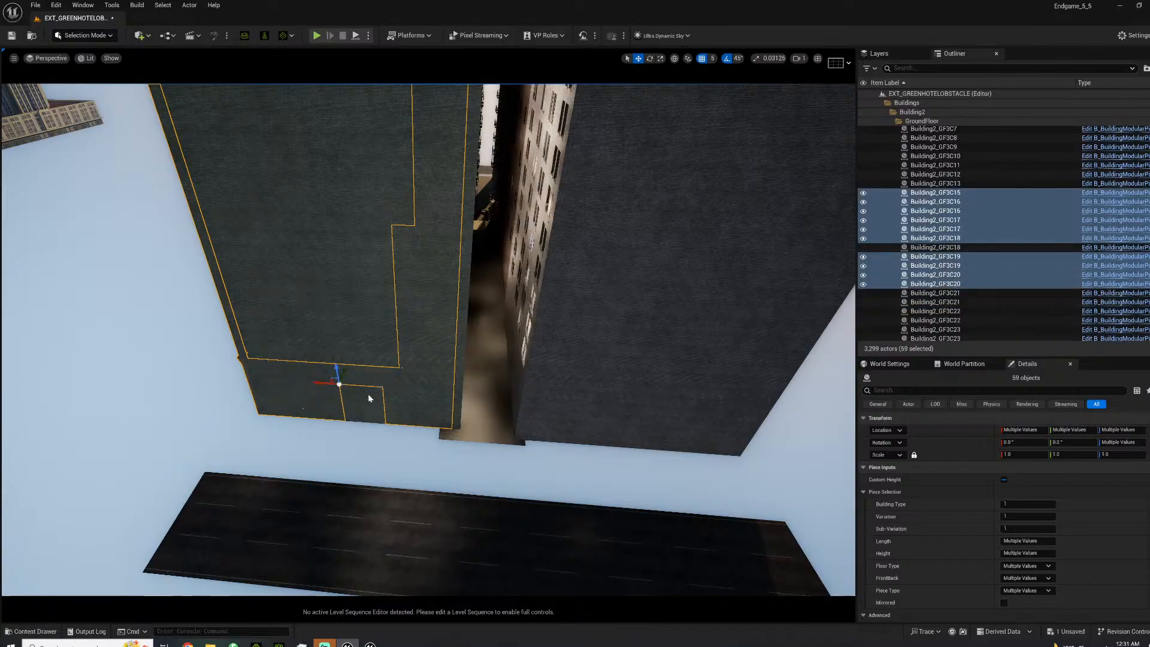
{"action": "left_click", "coordinate": [368, 399], "text": "ctrl"}
Add the unselected C26 and C27 back wall pieces from floor 2 up to floor 10 to the selection.
{"action": "left_click", "coordinate": [369, 343], "text": "ctrl"}
{"action": "left_click", "coordinate": [370, 308], "text": "ctrl"}
{"action": "left_click", "coordinate": [379, 315], "text": "ctrl"}
{"action": "left_click", "coordinate": [376, 281], "text": "ctrl"}
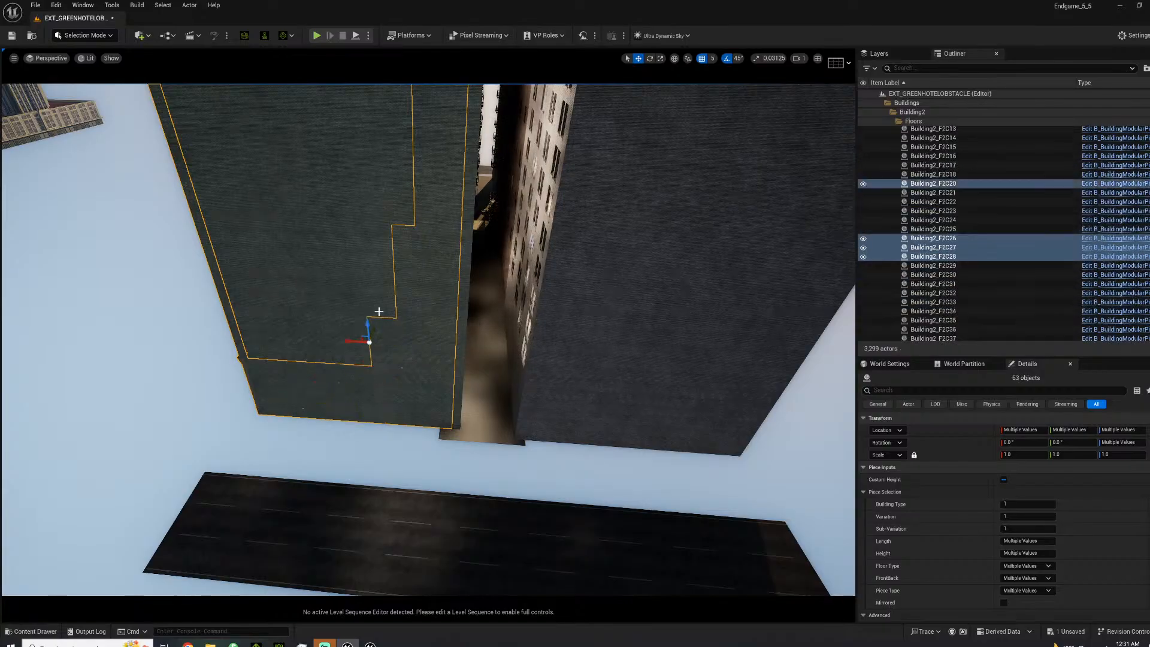
{"action": "left_click", "coordinate": [380, 210], "text": "ctrl"}
{"action": "left_click", "coordinate": [401, 212], "text": "ctrl"}
{"action": "right_click_drag", "start_coordinate": [401, 211], "coordinate": [395, 135]}
{"action": "left_click", "coordinate": [356, 433], "text": "ctrl"}
{"action": "left_click", "coordinate": [379, 431], "text": "ctrl"}
{"action": "left_click", "coordinate": [378, 401], "text": "ctrl"}
{"action": "left_click", "coordinate": [360, 405], "text": "ctrl"}
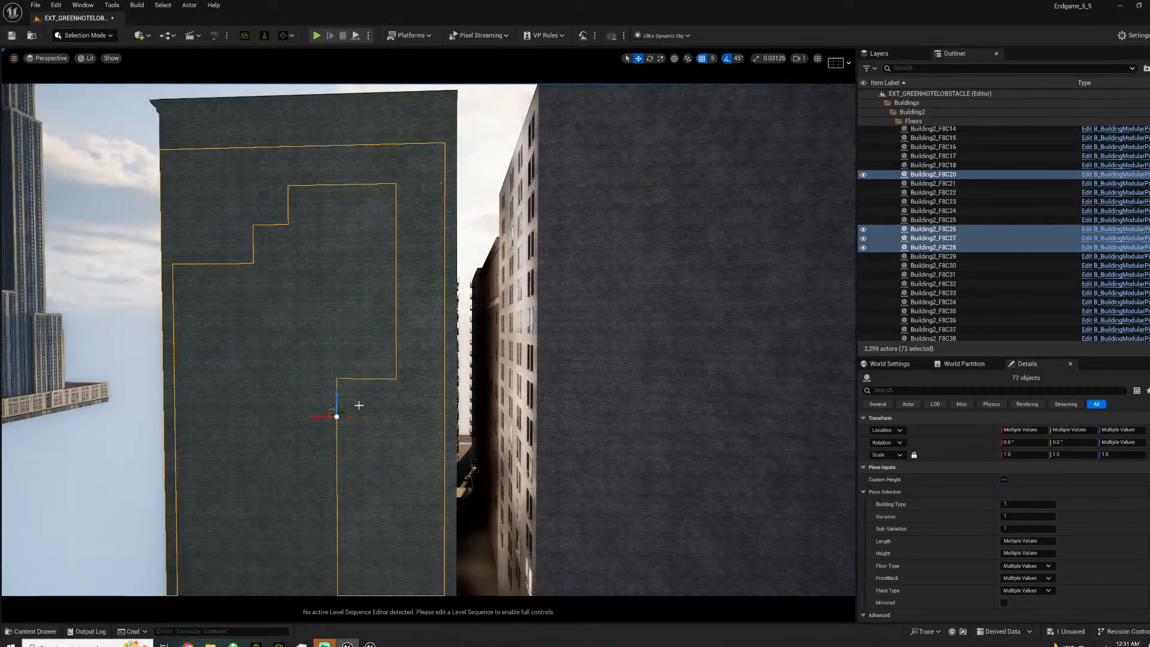
{"action": "left_click", "coordinate": [347, 345], "text": "ctrl"}
{"action": "left_click", "coordinate": [358, 280], "text": "ctrl"}
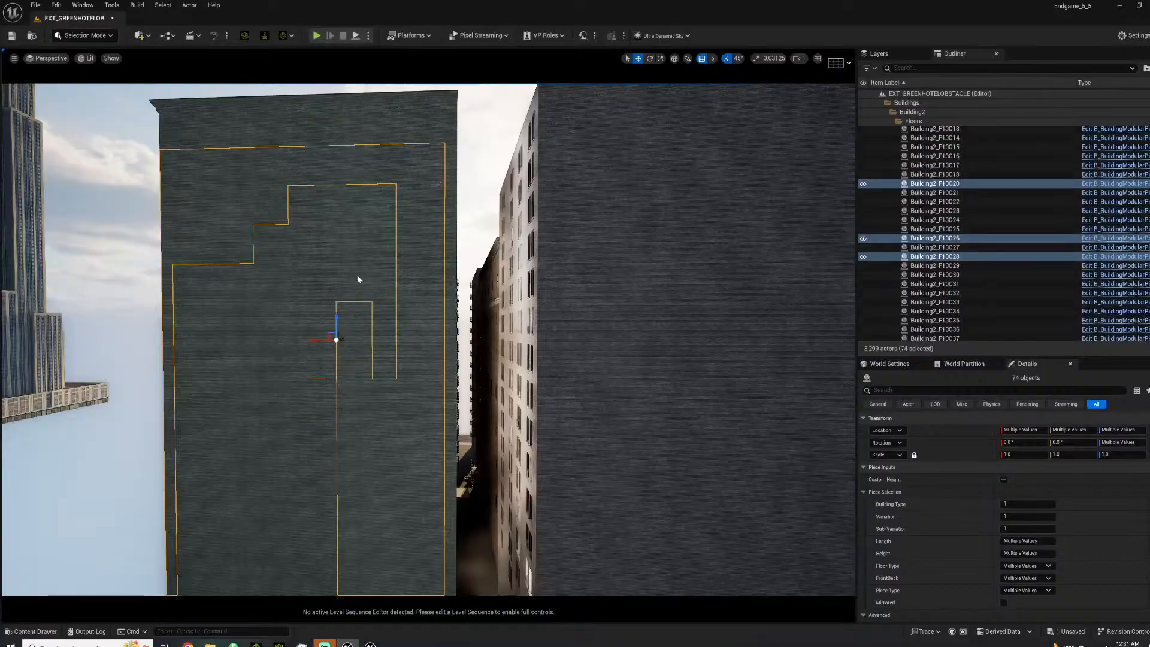
Add the missing floor 13 pieces and the remaining upper C26 and C27 pieces down to floor 10 to the selection.
{"action": "left_click", "coordinate": [353, 239], "text": "ctrl"}
{"action": "left_click", "coordinate": [354, 217], "text": "ctrl"}
{"action": "left_click", "coordinate": [316, 203], "text": "ctrl"}
{"action": "left_click", "coordinate": [380, 197], "text": "ctrl"}
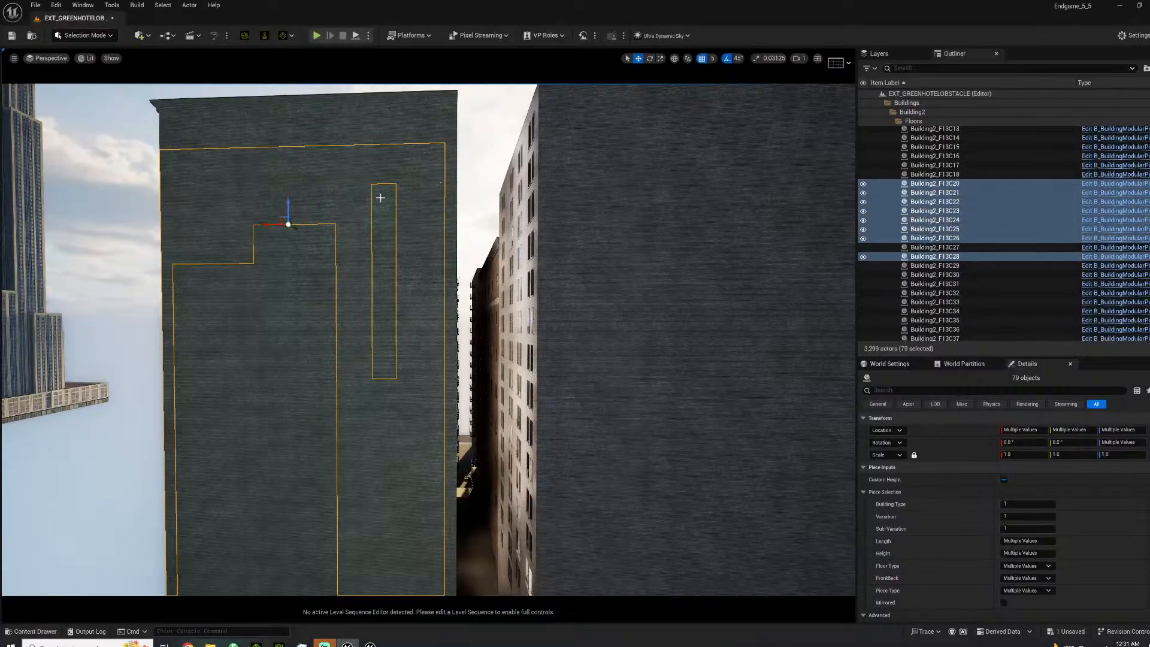
{"action": "left_click", "coordinate": [380, 222], "text": "ctrl"}
{"action": "left_click", "coordinate": [383, 255], "text": "ctrl"}
{"action": "left_click", "coordinate": [389, 302], "text": "ctrl"}
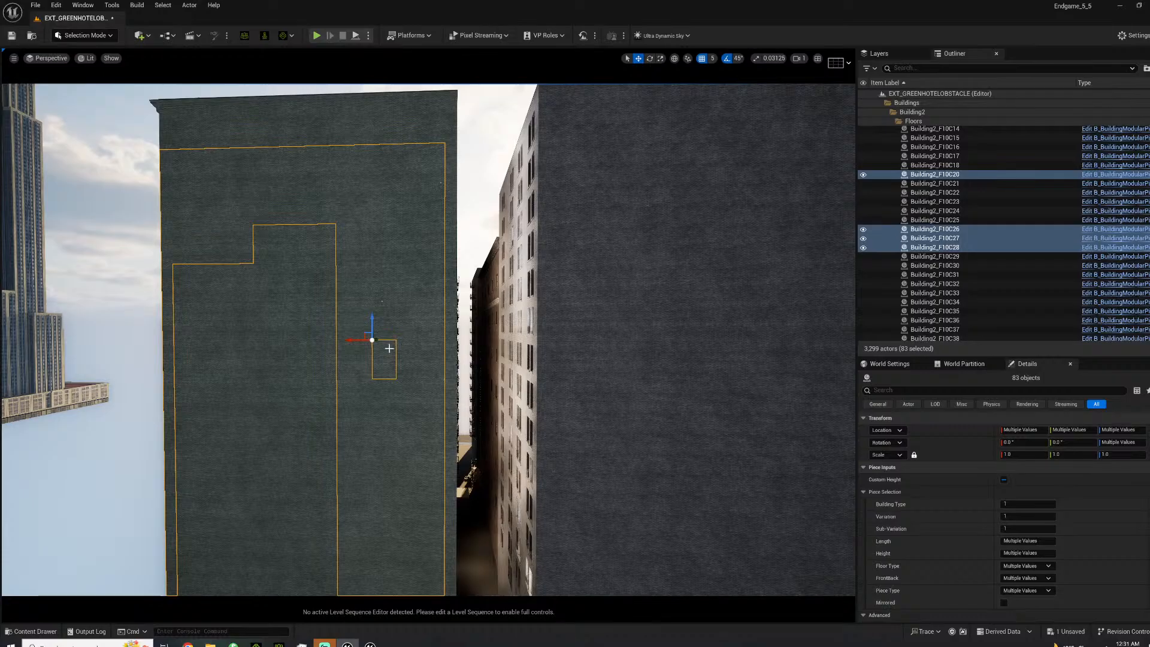
Complete the floor 12 row and add floor 11 pieces C25, C24 and C22 of Building2 to the selection.
{"action": "left_click", "coordinate": [296, 255], "text": "ctrl"}
{"action": "left_click", "coordinate": [266, 263], "text": "ctrl"}
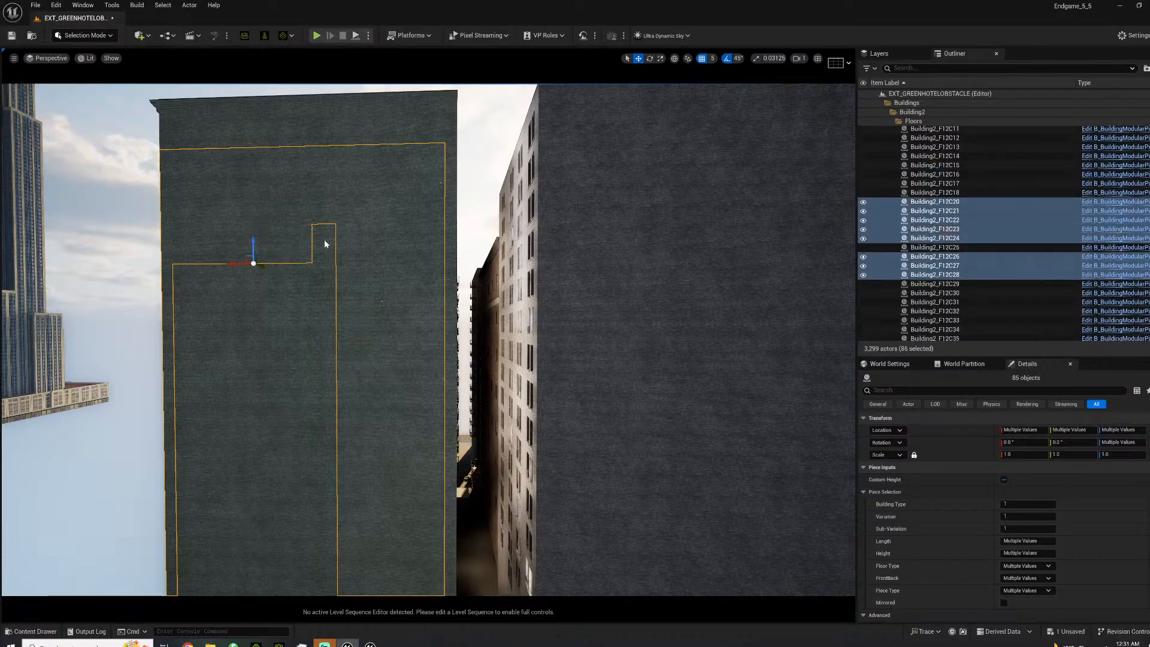
{"action": "left_click", "coordinate": [325, 243], "text": "ctrl"}
{"action": "left_click", "coordinate": [317, 281], "text": "ctrl"}
{"action": "left_click", "coordinate": [298, 283], "text": "ctrl"}
{"action": "left_click", "coordinate": [230, 287], "text": "ctrl"}
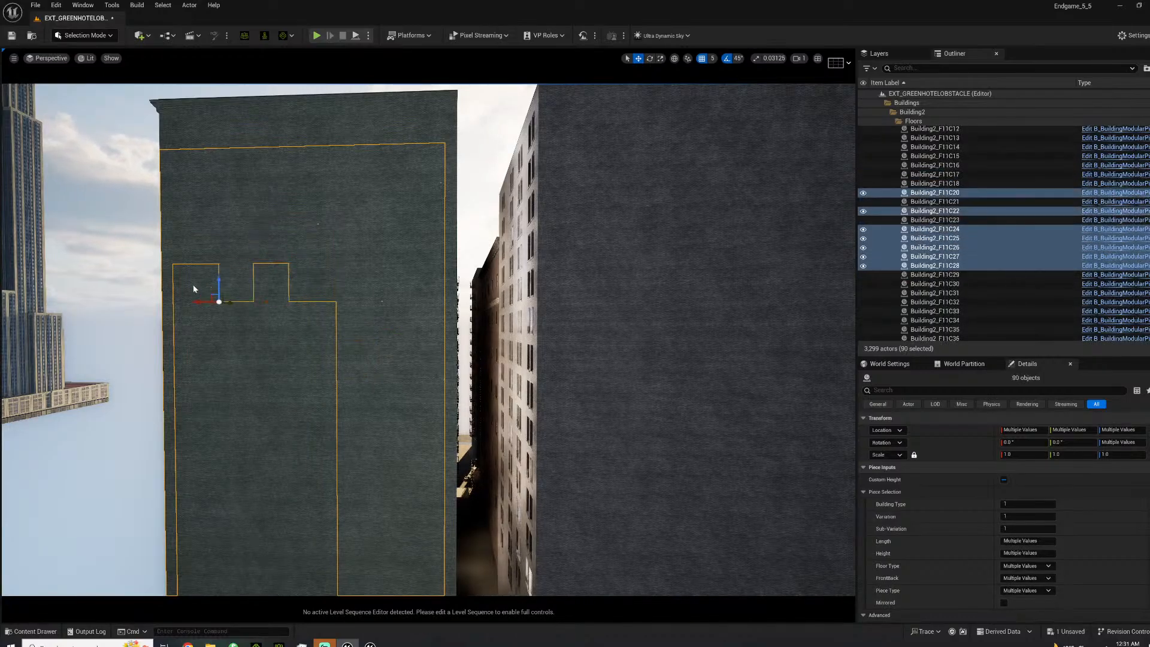
Complete the floor 11 row and add the C21 pieces down to floor 7 to the selection.
{"action": "left_click", "coordinate": [183, 281], "text": "ctrl"}
{"action": "left_click", "coordinate": [267, 289], "text": "ctrl"}
{"action": "left_click", "coordinate": [264, 317], "text": "ctrl"}
{"action": "left_click", "coordinate": [195, 327], "text": "ctrl"}
{"action": "left_click", "coordinate": [191, 358], "text": "ctrl"}
{"action": "left_click", "coordinate": [203, 414], "text": "ctrl"}
{"action": "left_click", "coordinate": [204, 447], "text": "ctrl"}
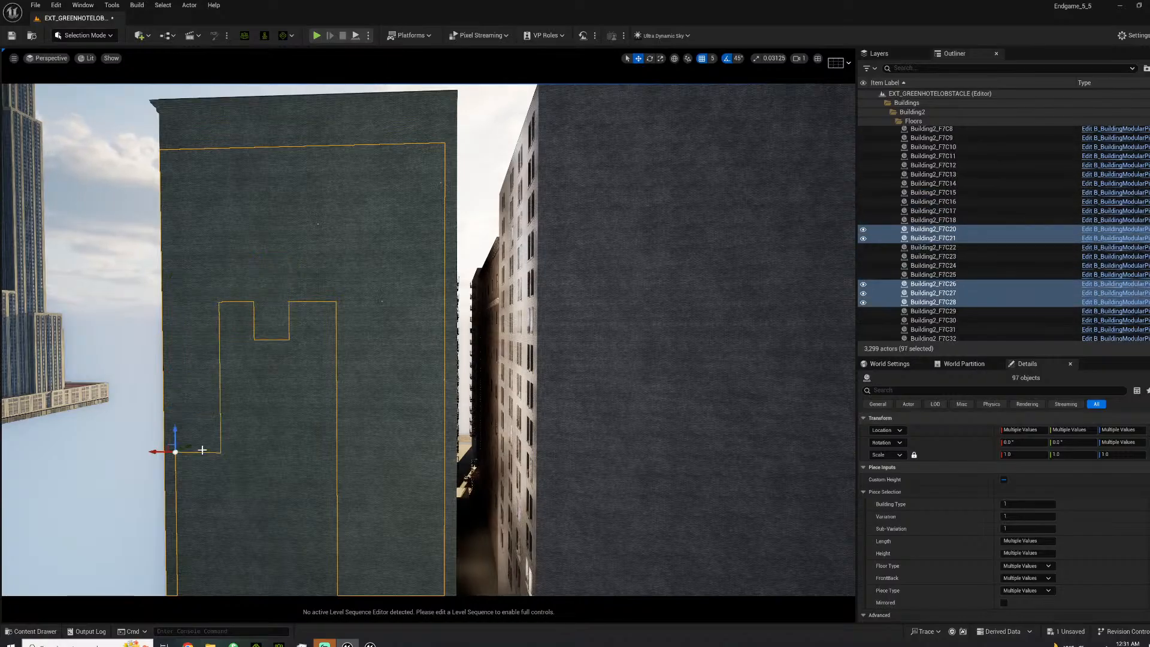
Undo the accidental selection change and delete the selected Building2 back wall pieces.
{"action": "right_click", "coordinate": [197, 549]}
{"action": "right_click_drag", "start_coordinate": [185, 465], "coordinate": [230, 327]}
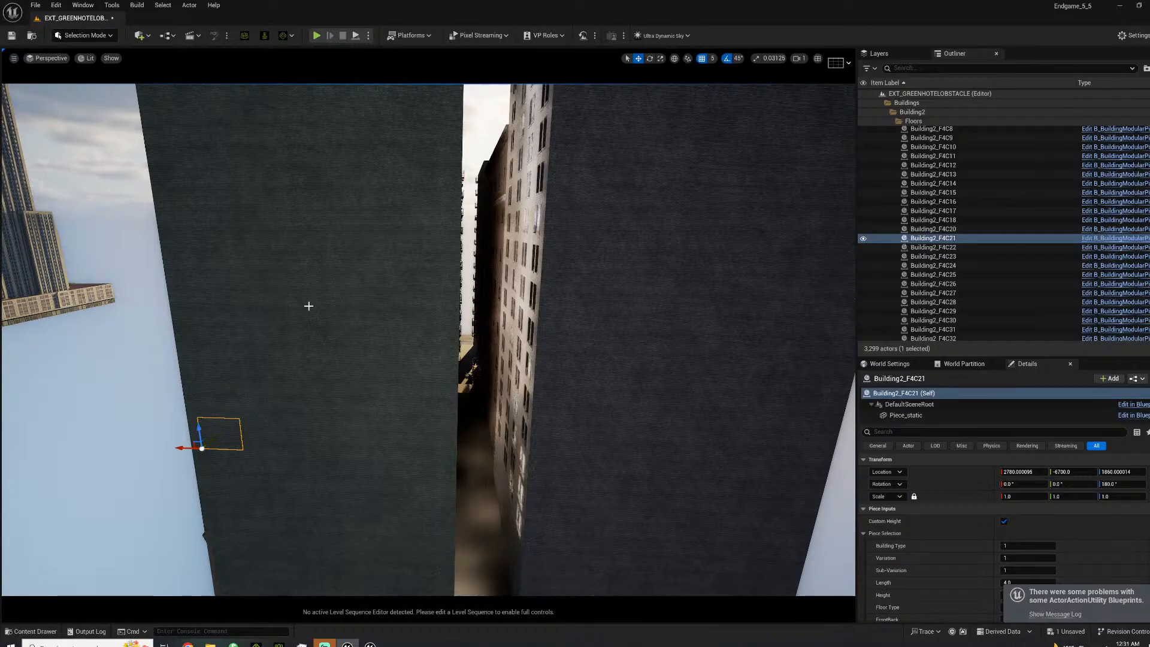
{"action": "key", "text": "ctrl+z"}
{"action": "key", "text": "Delete"}
Select the topmost leftover Building2 back wall pieces and the leftover C21 pieces from floor 7 down.
{"action": "right_click", "coordinate": [358, 322]}
{"action": "right_click_drag", "start_coordinate": [313, 339], "coordinate": [420, 260]}
{"action": "left_click", "coordinate": [336, 292]}
{"action": "left_click", "coordinate": [355, 248], "text": "ctrl"}
{"action": "left_click", "coordinate": [436, 246], "text": "ctrl"}
{"action": "left_click", "coordinate": [467, 288], "text": "ctrl"}
{"action": "left_click", "coordinate": [406, 291], "text": "ctrl"}
{"action": "left_click", "coordinate": [360, 298], "text": "ctrl"}
{"action": "left_click", "coordinate": [290, 404], "text": "ctrl"}
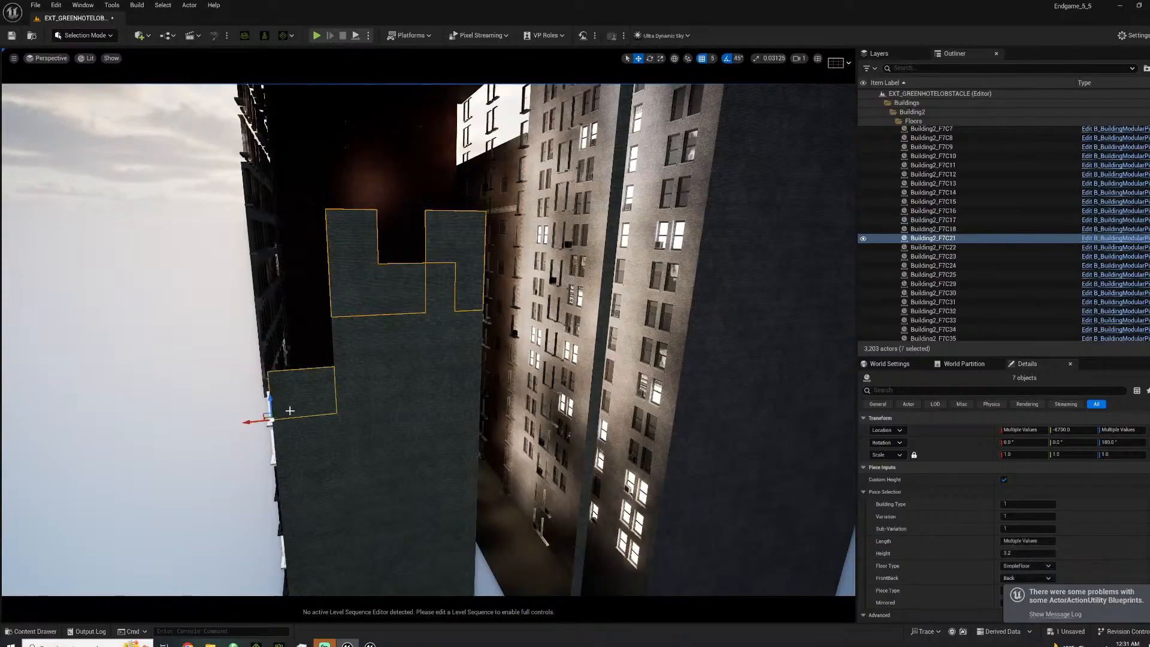
{"action": "left_click", "coordinate": [298, 434], "text": "ctrl"}
Add more leftover upper back wall pieces of Building2, including F8C22 and F8C23, to the selection.
{"action": "right_click_drag", "start_coordinate": [299, 434], "coordinate": [336, 433]}
{"action": "left_click", "coordinate": [341, 399], "text": "ctrl"}
{"action": "left_click", "coordinate": [372, 339], "text": "ctrl"}
{"action": "left_click", "coordinate": [367, 239], "text": "ctrl"}
{"action": "left_click", "coordinate": [429, 238], "text": "ctrl"}
{"action": "left_click", "coordinate": [412, 236], "text": "ctrl"}
{"action": "right_click_drag", "start_coordinate": [412, 236], "coordinate": [356, 171]}
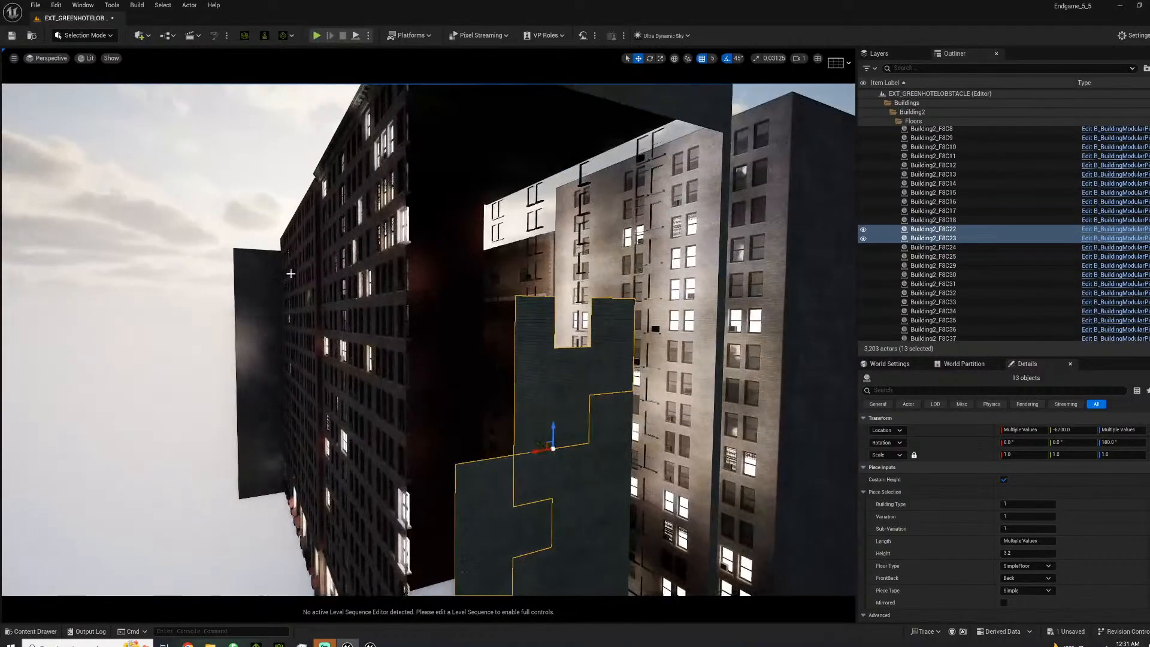
Extend the selection with the Building2 back wall pieces on the floors directly below the selected ones.
{"action": "left_click", "coordinate": [603, 429], "text": "ctrl"}
{"action": "left_click", "coordinate": [574, 471], "text": "ctrl"}
{"action": "left_click", "coordinate": [535, 476], "text": "ctrl"}
{"action": "left_click", "coordinate": [621, 454], "text": "ctrl"}
{"action": "left_click", "coordinate": [623, 429], "text": "ctrl"}
{"action": "left_click", "coordinate": [616, 513], "text": "ctrl"}
{"action": "left_click", "coordinate": [594, 482], "text": "ctrl"}
{"action": "left_click", "coordinate": [594, 519], "text": "ctrl"}
{"action": "left_click", "coordinate": [570, 533], "text": "ctrl"}
Add the back wall's outer column down to F1C21 and F1C22, and undo the accidental selection of the sky actor.
{"action": "right_click_drag", "start_coordinate": [571, 534], "coordinate": [407, 331]}
{"action": "left_click", "coordinate": [402, 345], "text": "ctrl"}
{"action": "left_click", "coordinate": [412, 384], "text": "ctrl"}
{"action": "left_click", "coordinate": [420, 397], "text": "ctrl"}
{"action": "left_click", "coordinate": [446, 398], "text": "ctrl"}
{"action": "left_click", "coordinate": [509, 405], "text": "ctrl"}
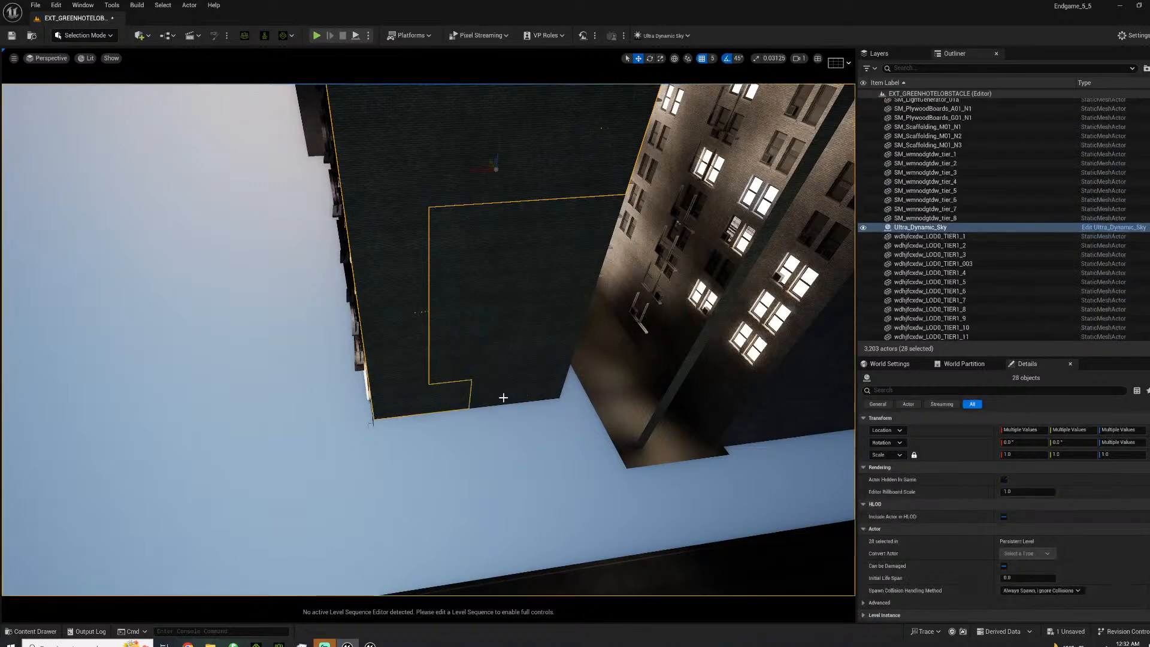
{"action": "key", "text": "ctrl+z"}
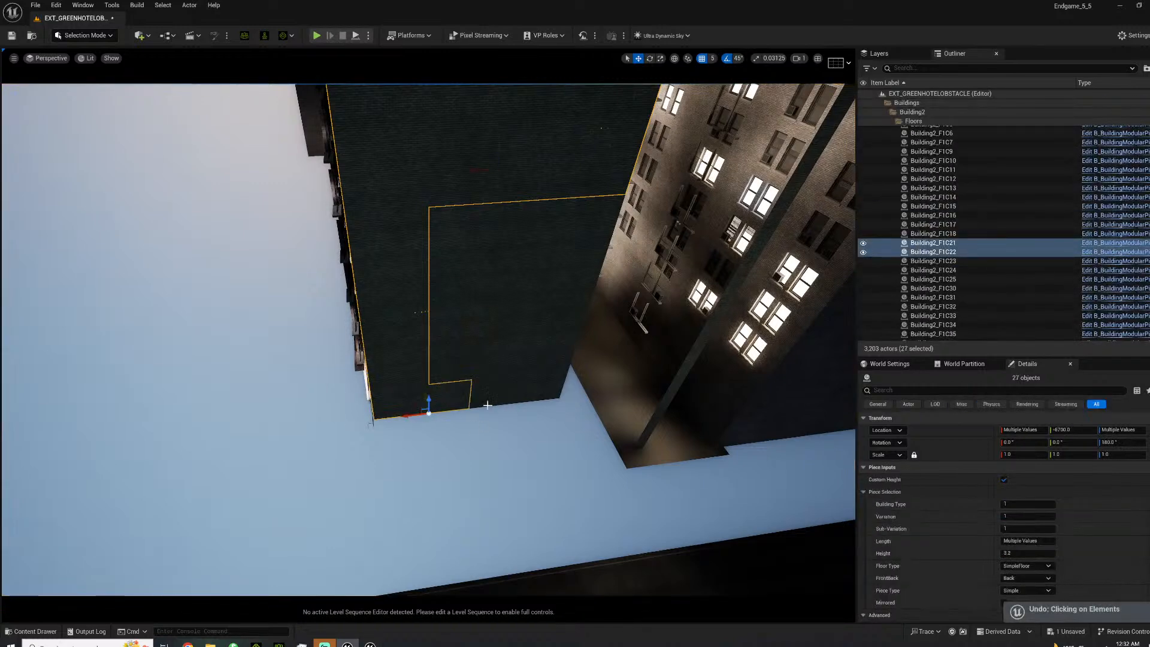
{"action": "mouse_move", "coordinate": [370, 643]}
{"action": "left_click", "coordinate": [371, 618]}
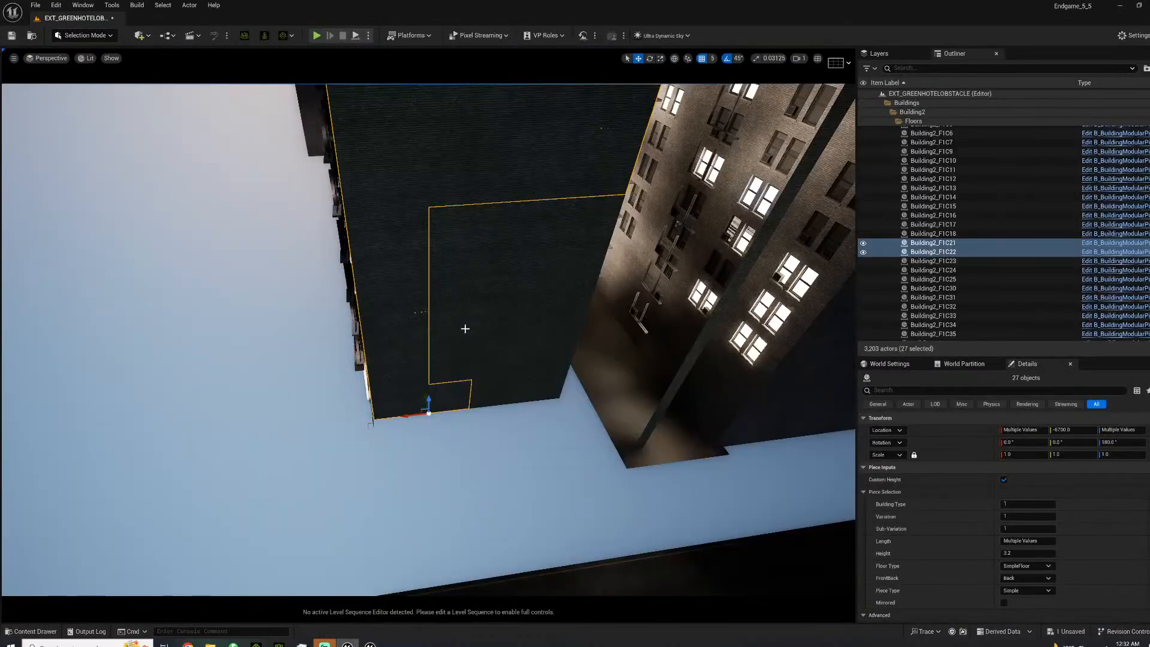
Add the next row of Building2 back wall pieces and the C25 column down to floor 1 to the selection.
{"action": "right_click_drag", "start_coordinate": [465, 328], "coordinate": [460, 297]}
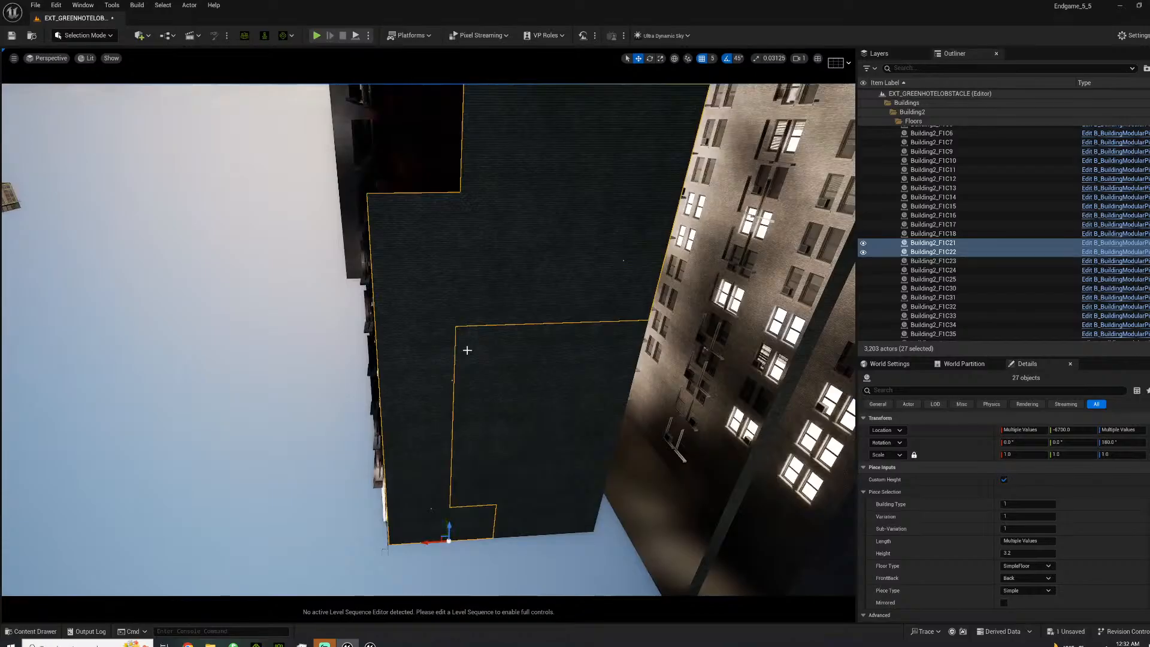
{"action": "left_click", "coordinate": [467, 350], "text": "ctrl"}
{"action": "left_click", "coordinate": [521, 347], "text": "ctrl"}
{"action": "left_click", "coordinate": [599, 347], "text": "ctrl"}
{"action": "left_click", "coordinate": [613, 409], "text": "ctrl"}
{"action": "left_click", "coordinate": [601, 454], "text": "ctrl"}
{"action": "left_click", "coordinate": [591, 482], "text": "ctrl"}
{"action": "left_click", "coordinate": [581, 510], "text": "ctrl"}
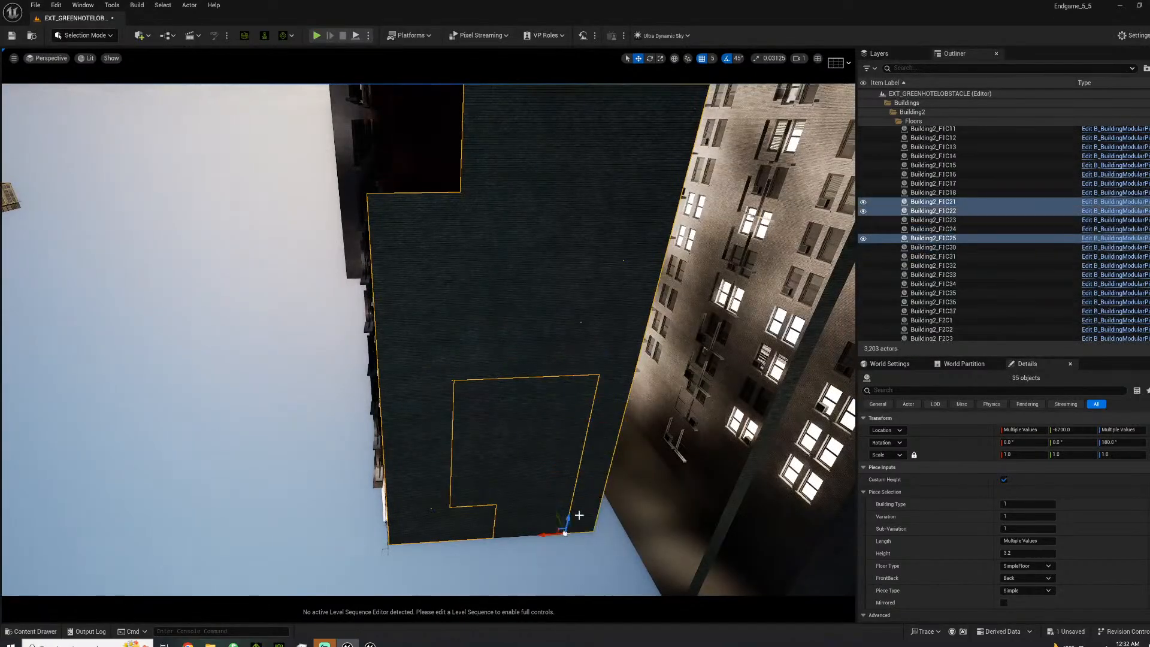
Add the remaining lower back wall pieces of Building2 to the selection and delete all selected pieces.
{"action": "left_click", "coordinate": [542, 522], "text": "ctrl"}
{"action": "left_click", "coordinate": [515, 514], "text": "ctrl"}
{"action": "left_click", "coordinate": [480, 495], "text": "ctrl"}
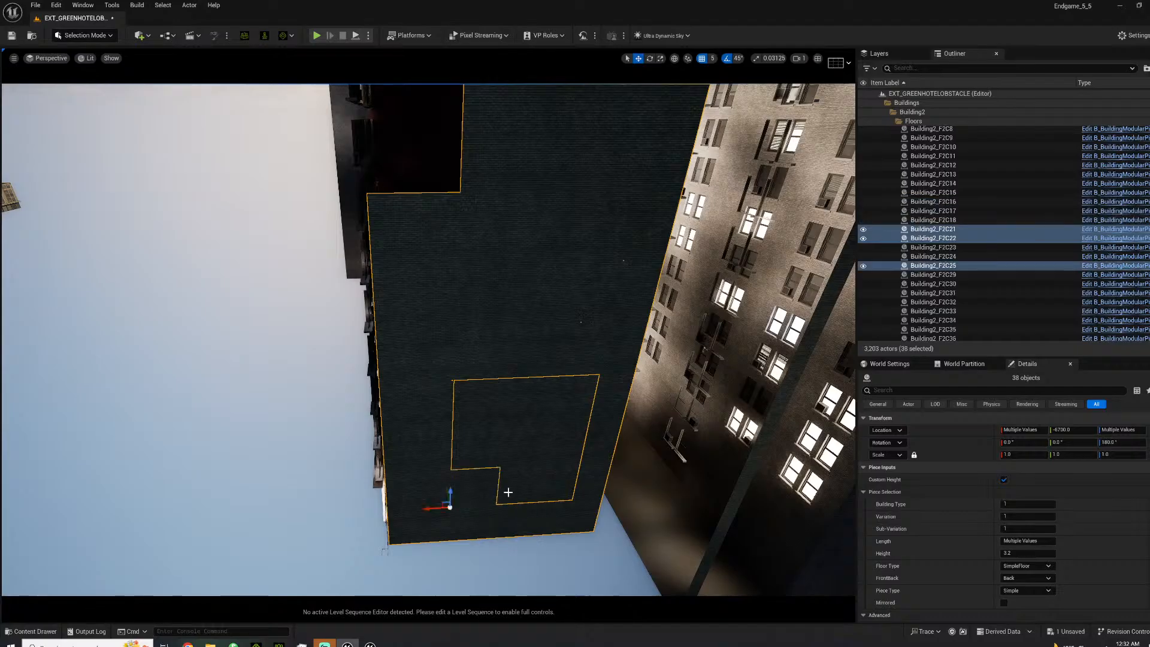
{"action": "left_click", "coordinate": [563, 488], "text": "ctrl"}
{"action": "left_click", "coordinate": [560, 410], "text": "ctrl"}
{"action": "left_click", "coordinate": [526, 394], "text": "ctrl"}
{"action": "left_click", "coordinate": [489, 404], "text": "ctrl"}
{"action": "left_click", "coordinate": [490, 440], "text": "ctrl"}
{"action": "left_click", "coordinate": [521, 458], "text": "ctrl"}
{"action": "left_click", "coordinate": [528, 480], "text": "ctrl"}
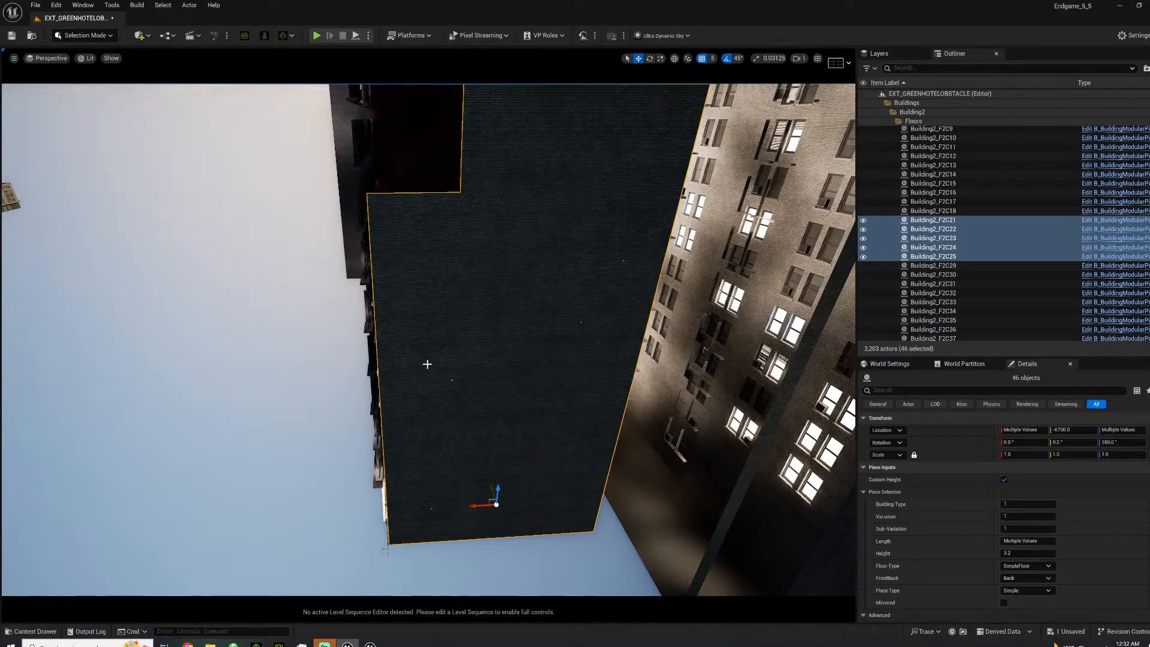
{"action": "key", "text": "Delete"}
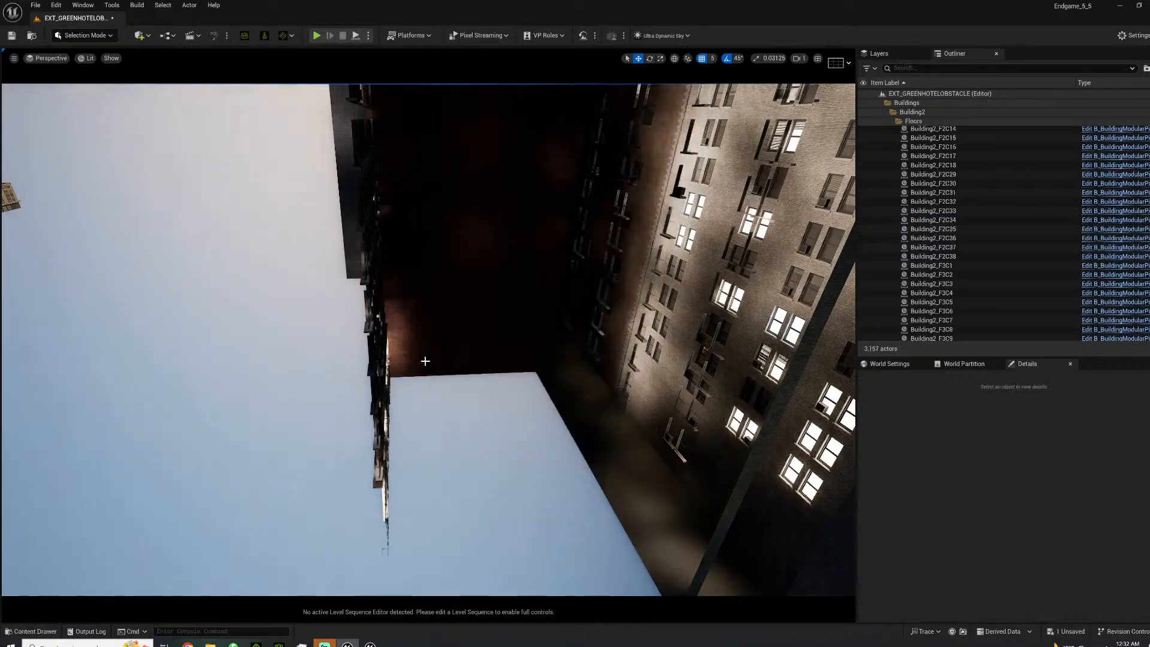
Set the secondary Windows material of the lit window piece Building5_F1C8 to 8.
{"action": "right_click_drag", "start_coordinate": [436, 356], "coordinate": [566, 380]}
{"action": "key", "text": "w"}
{"action": "key", "text": "w"}
{"action": "key", "text": "s"}
{"action": "left_click", "coordinate": [527, 377]}
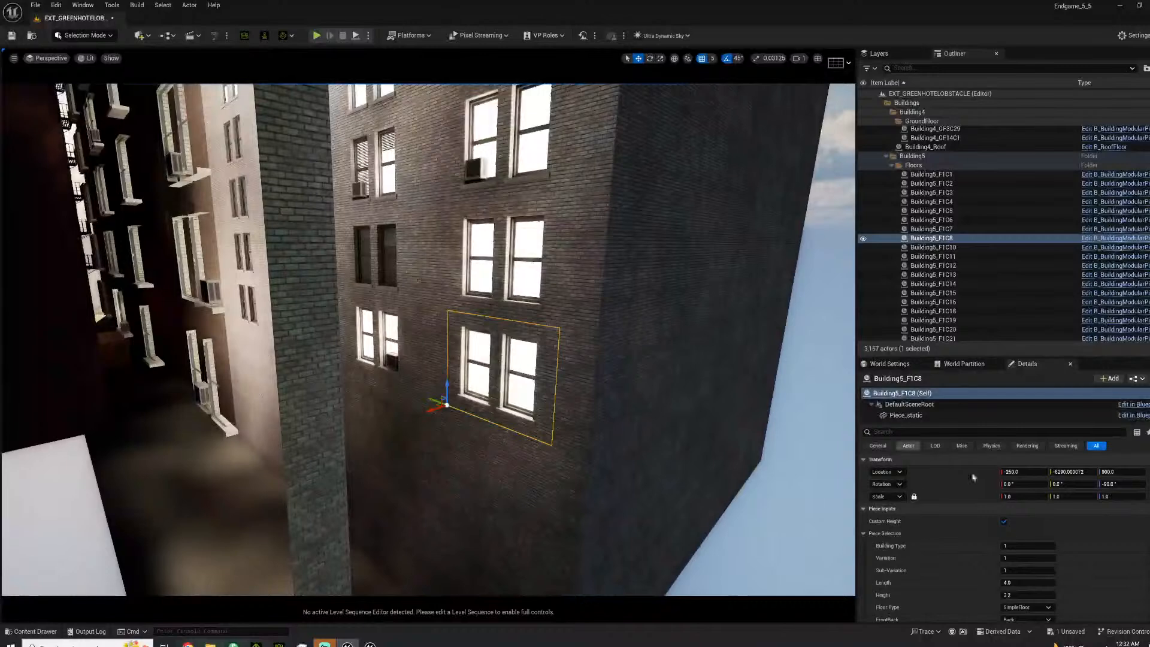
{"action": "scroll", "coordinate": [1015, 591], "scroll_direction": "down", "scroll_amount": 10}
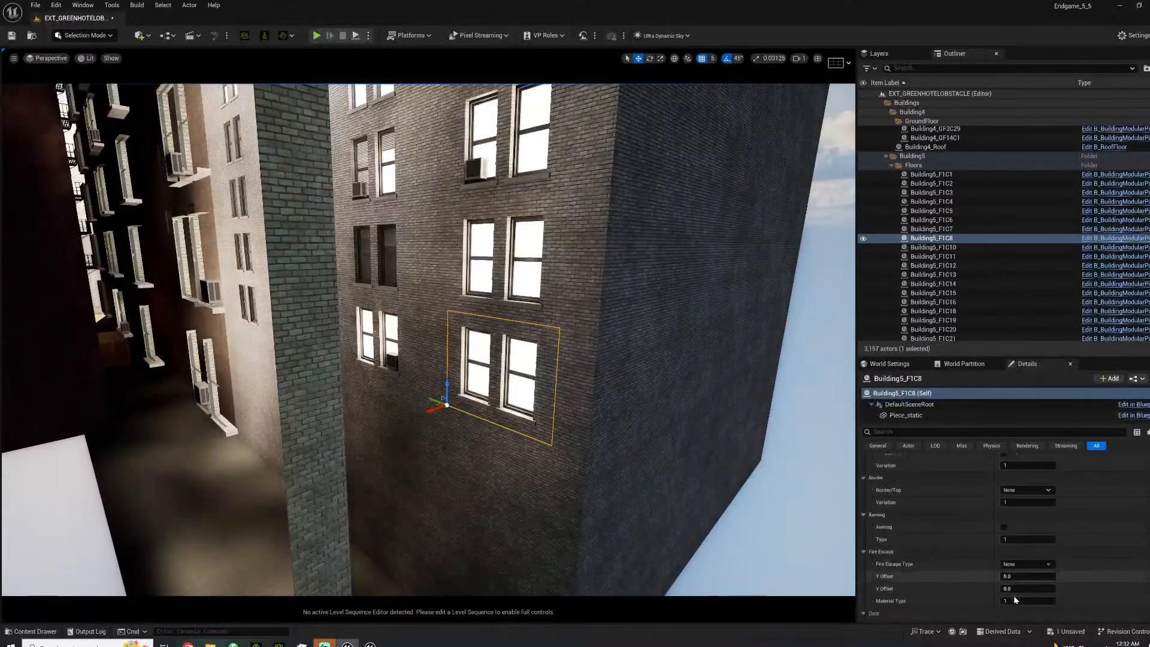
{"action": "left_click", "coordinate": [1027, 545]}
{"action": "type", "text": "8"}
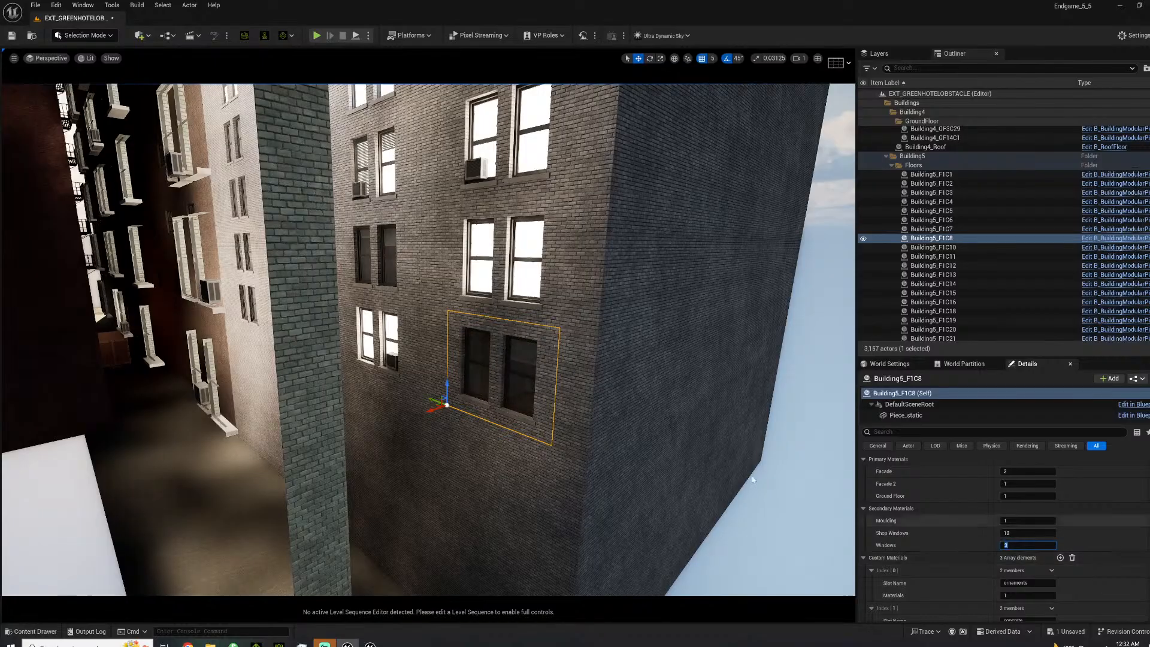
Change the Windows material of Building5_F2C8 and Building5_F3C8 to an unlit variant.
{"action": "left_click", "coordinate": [525, 267]}
{"action": "left_click", "coordinate": [1028, 545]}
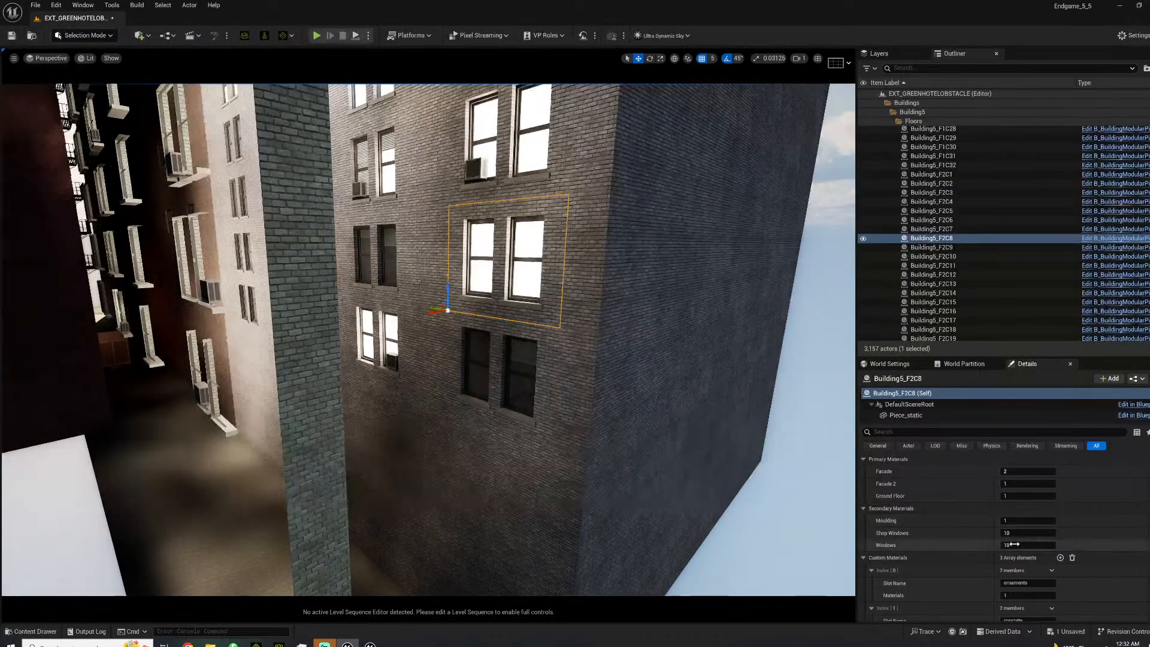
{"action": "key", "text": "Return"}
{"action": "right_click_drag", "start_coordinate": [532, 346], "coordinate": [527, 235]}
{"action": "left_click", "coordinate": [542, 485]}
{"action": "left_click", "coordinate": [1028, 545]}
{"action": "key", "text": "Return"}
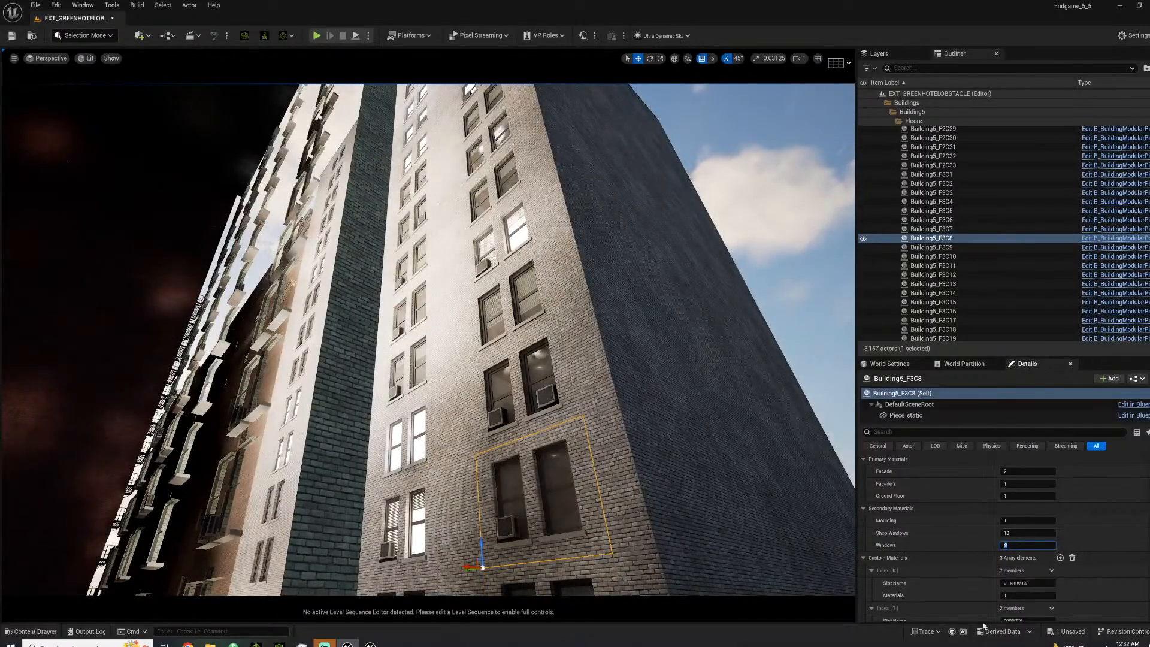
Change the Windows material of the lit piece Building5_F6C8 to an unlit variant.
{"action": "right_click_drag", "start_coordinate": [621, 311], "coordinate": [619, 311]}
{"action": "left_click", "coordinate": [515, 233]}
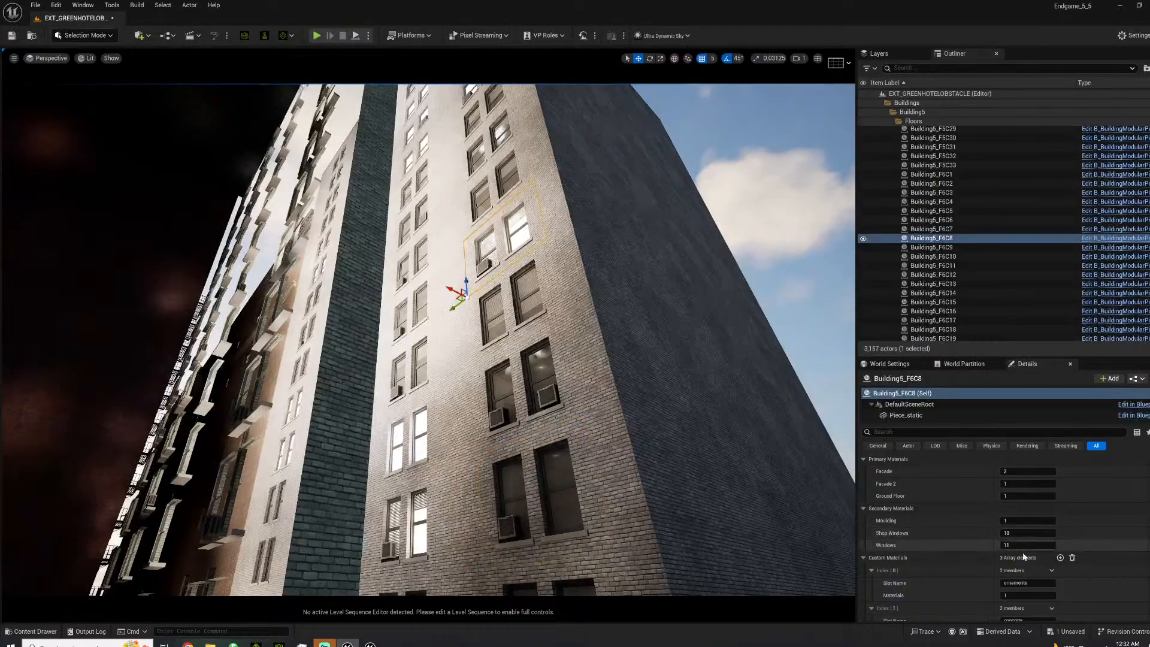
{"action": "left_click", "coordinate": [1008, 542]}
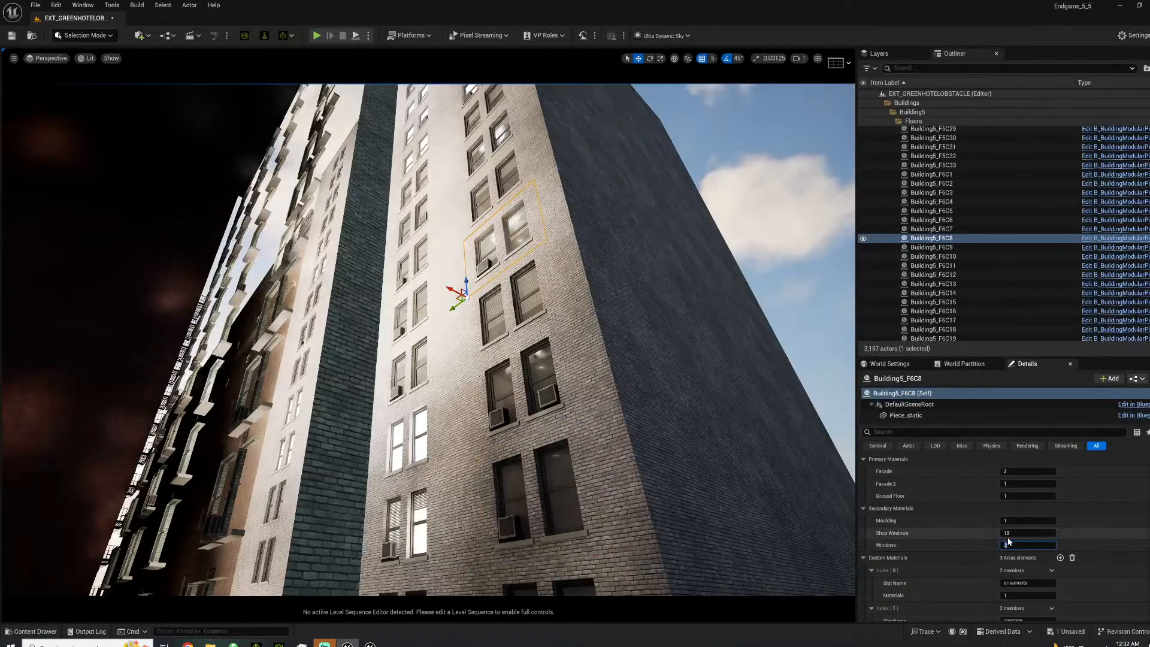
Set the Windows material of the lit alley-side piece Building5_F1C6 to 7.
{"action": "right_click_drag", "start_coordinate": [590, 308], "coordinate": [585, 210]}
{"action": "key", "text": "w"}
{"action": "left_click", "coordinate": [428, 277]}
{"action": "left_click", "coordinate": [1018, 545]}
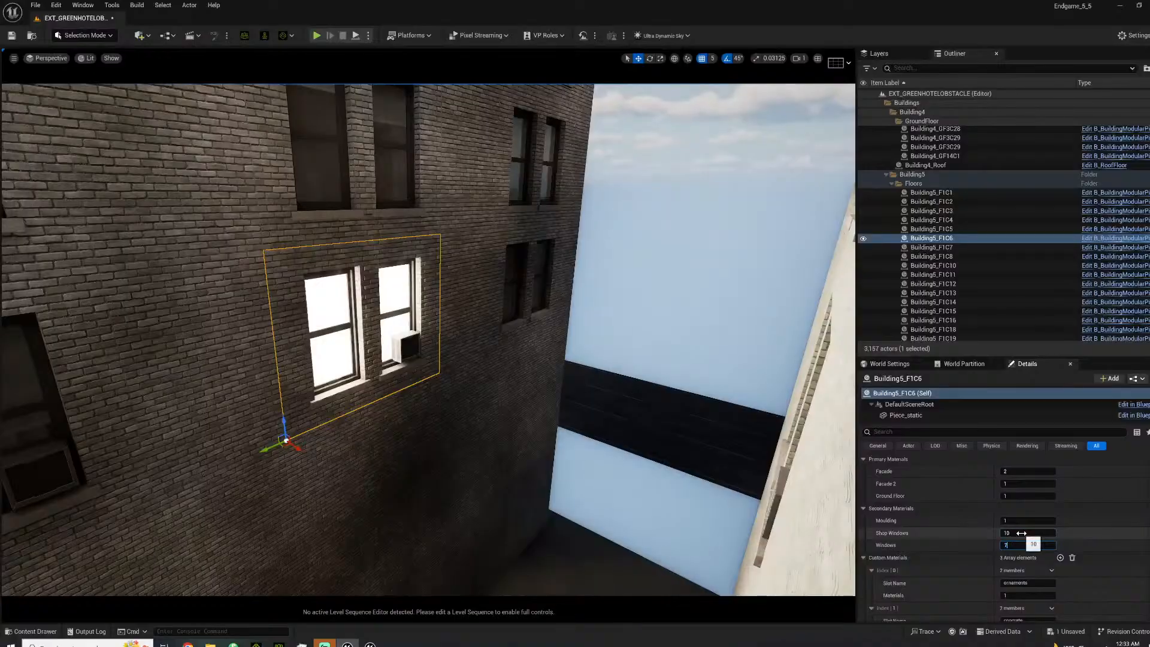
{"action": "key", "text": "Return"}
{"action": "right_click_drag", "start_coordinate": [680, 465], "coordinate": [647, 341]}
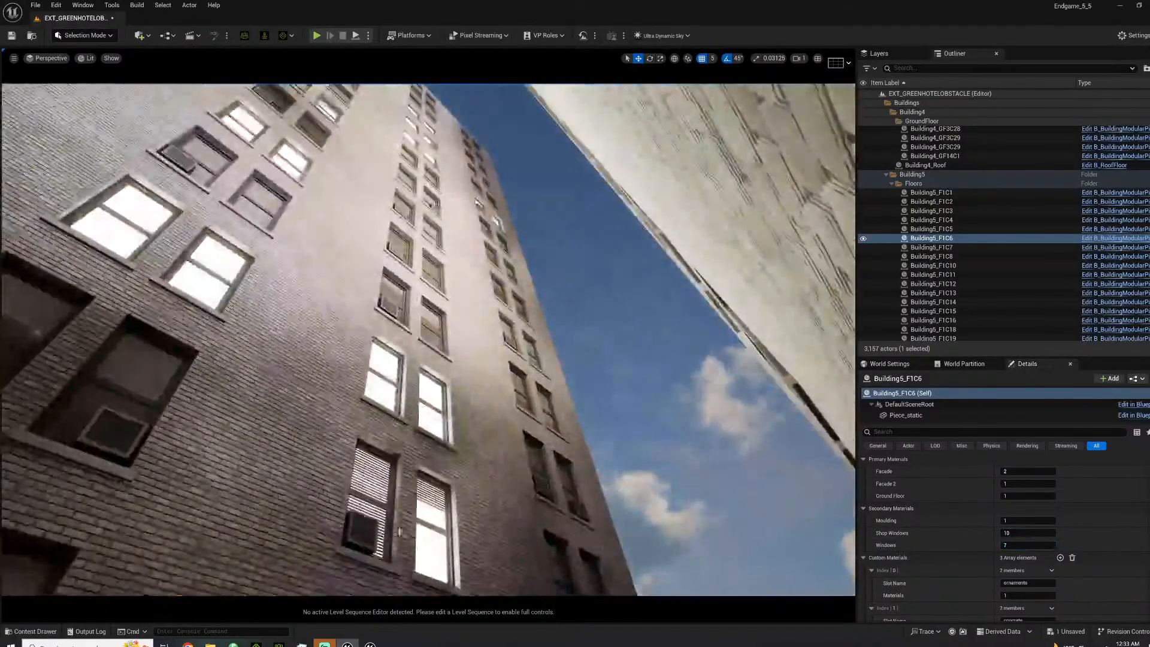
Set the Windows material of Building5_F3C6 to 6 and switch Building5_F4C6 above it to an unlit variant.
{"action": "left_click", "coordinate": [427, 540]}
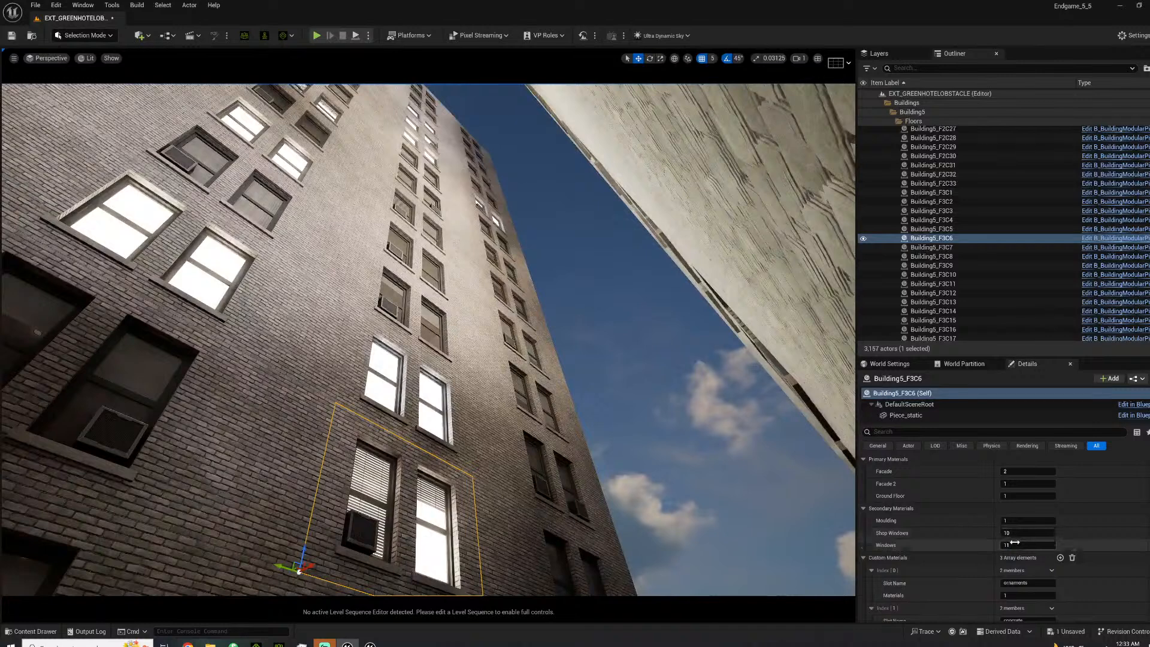
{"action": "type", "text": "6"}
{"action": "key", "text": "Return"}
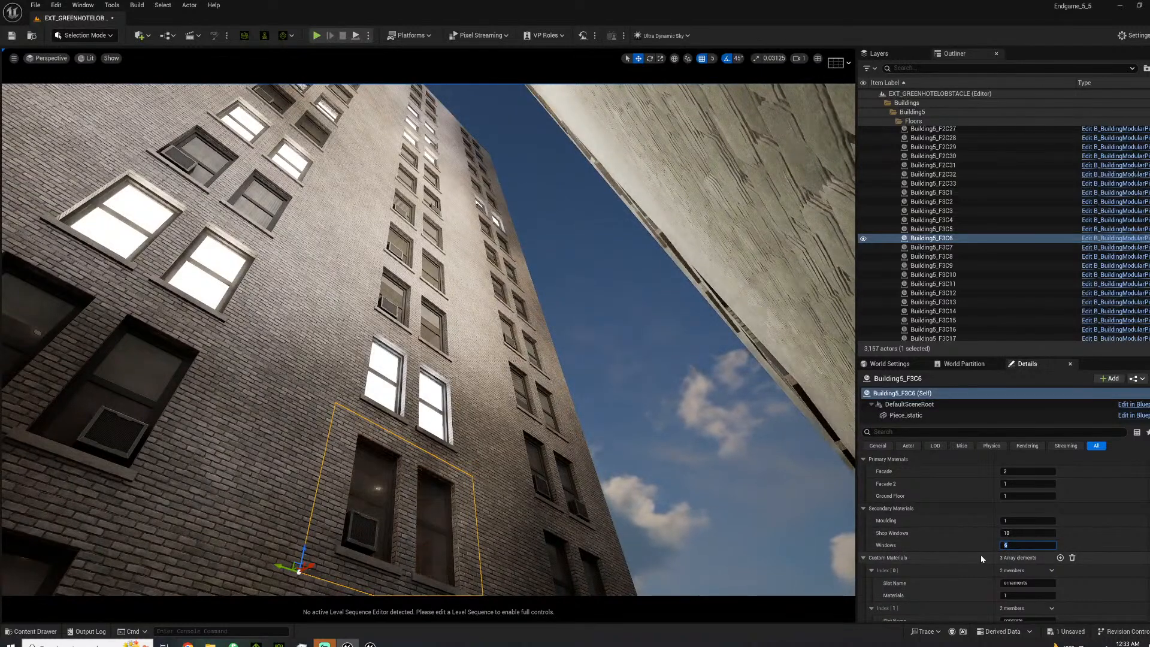
{"action": "left_click", "coordinate": [463, 414]}
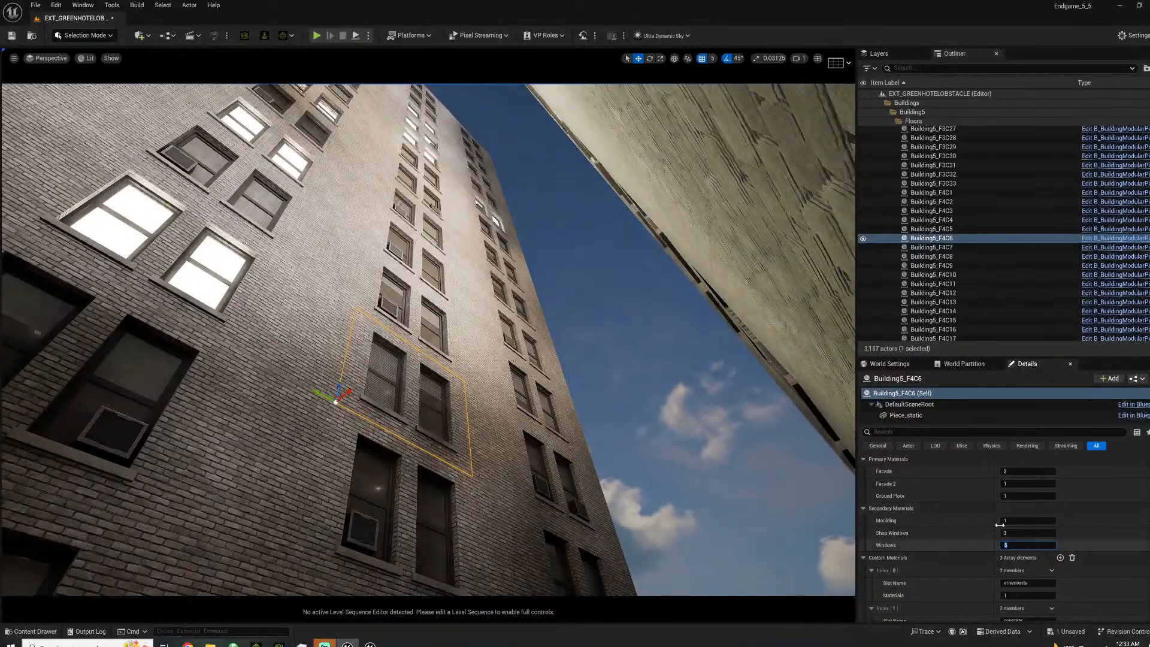
Set the Windows material of the lit piece Building2_F1C35 in the alley to 4.
{"action": "right_click_drag", "start_coordinate": [539, 359], "coordinate": [587, 462]}
{"action": "key", "text": "s"}
{"action": "left_click", "coordinate": [480, 324]}
{"action": "left_click", "coordinate": [1004, 544]}
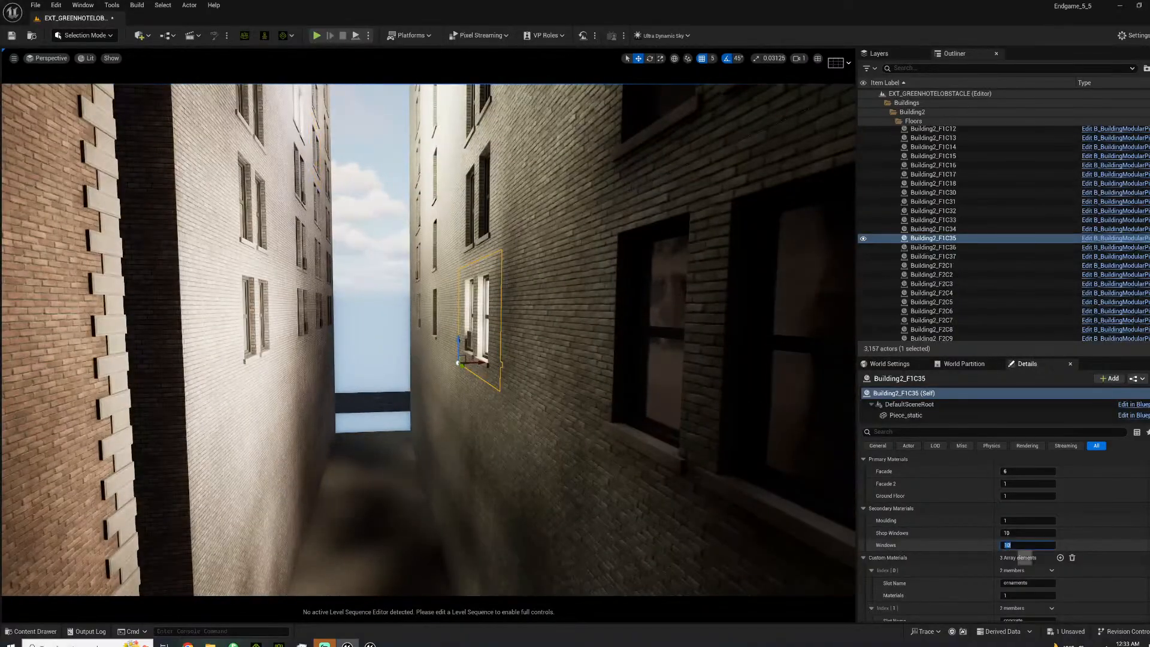
{"action": "type", "text": "4"}
{"action": "key", "text": "Return"}
Switch to the CitySample project to check the road asset migration's progress and return to the alley level.
{"action": "right_click_drag", "start_coordinate": [623, 480], "coordinate": [803, 536]}
{"action": "key", "text": "w"}
{"action": "key", "text": "s"}
{"action": "key", "text": "w"}
{"action": "key", "text": "s"}
{"action": "left_click", "coordinate": [371, 644]}
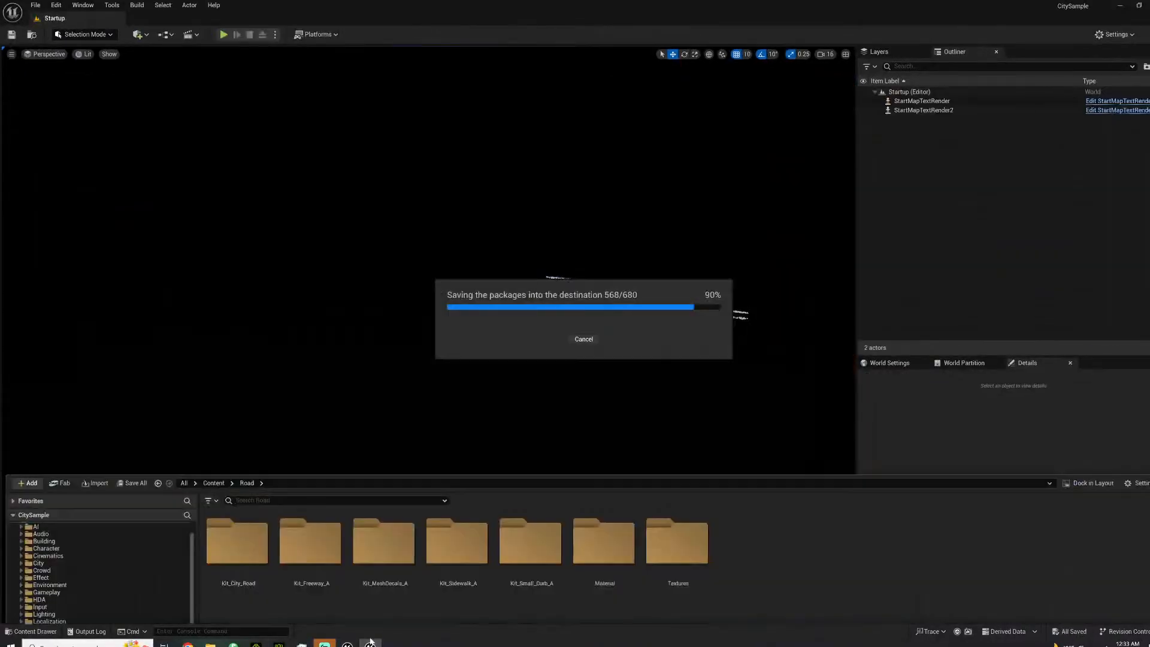
{"action": "left_click", "coordinate": [347, 644]}
Select Building2's corner facade pieces in columns C17 and C18 between floors 15 and 10.
{"action": "key", "text": "w"}
{"action": "right_click_drag", "start_coordinate": [420, 467], "coordinate": [478, 199]}
{"action": "key", "text": "w"}
{"action": "key", "text": "s"}
{"action": "left_click", "coordinate": [489, 203]}
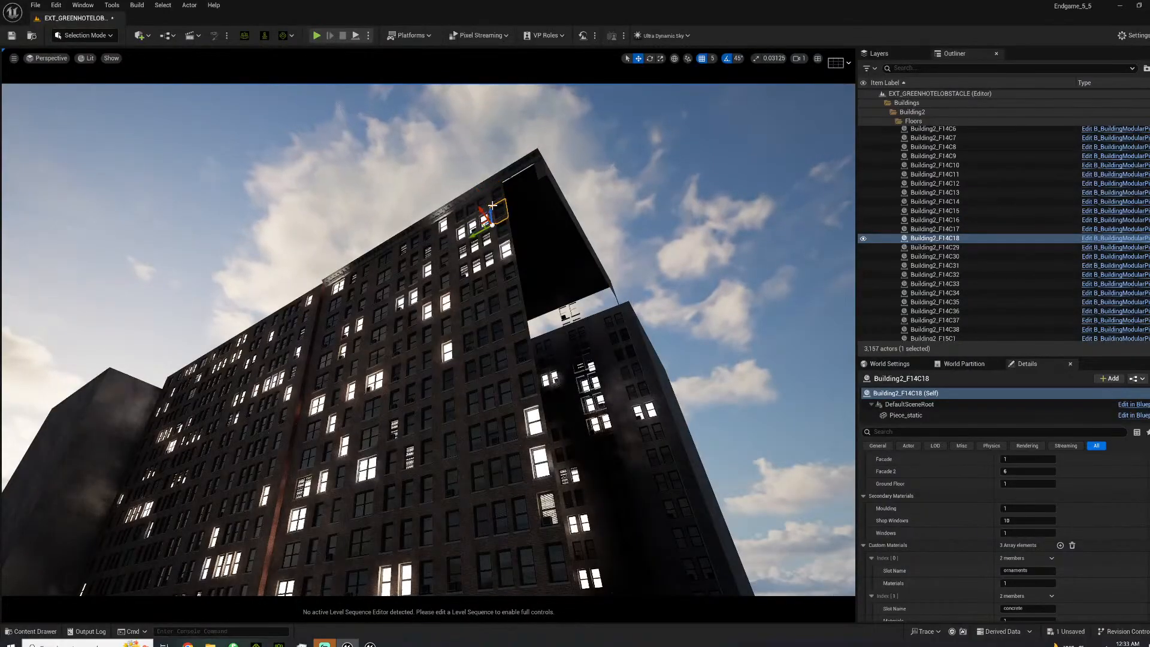
{"action": "left_click", "coordinate": [482, 203], "text": "ctrl"}
{"action": "right_click_drag", "start_coordinate": [478, 205], "coordinate": [587, 270]}
{"action": "right_click_drag", "start_coordinate": [479, 269], "coordinate": [422, 277]}
{"action": "left_click", "coordinate": [421, 276], "text": "ctrl"}
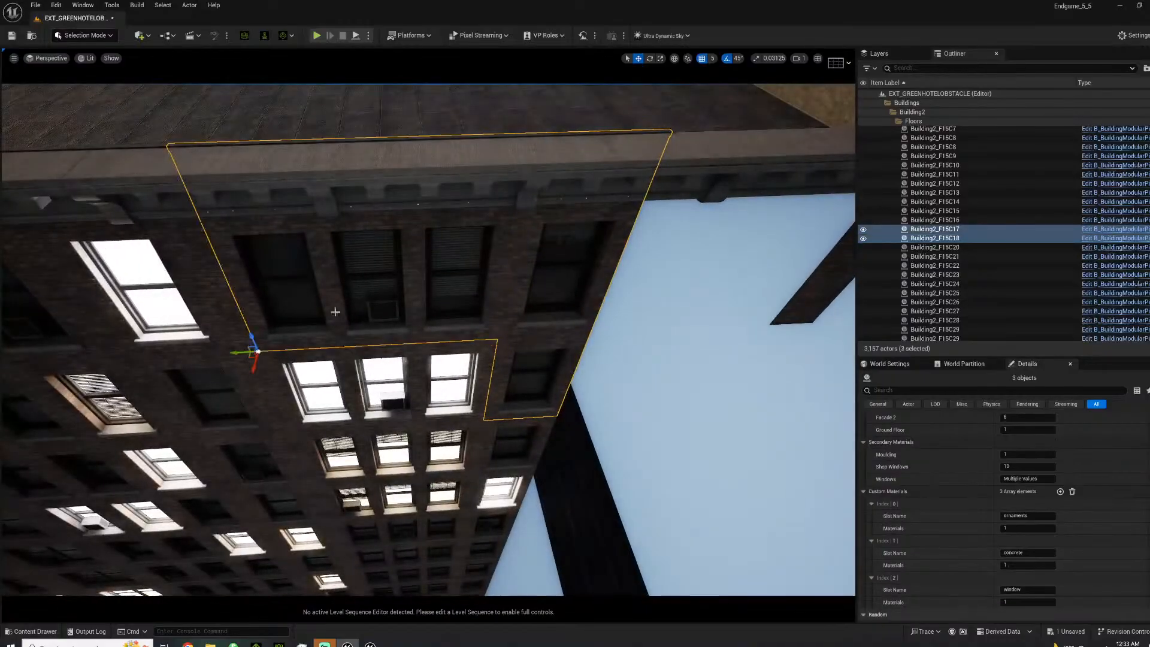
{"action": "left_click", "coordinate": [389, 452], "text": "ctrl"}
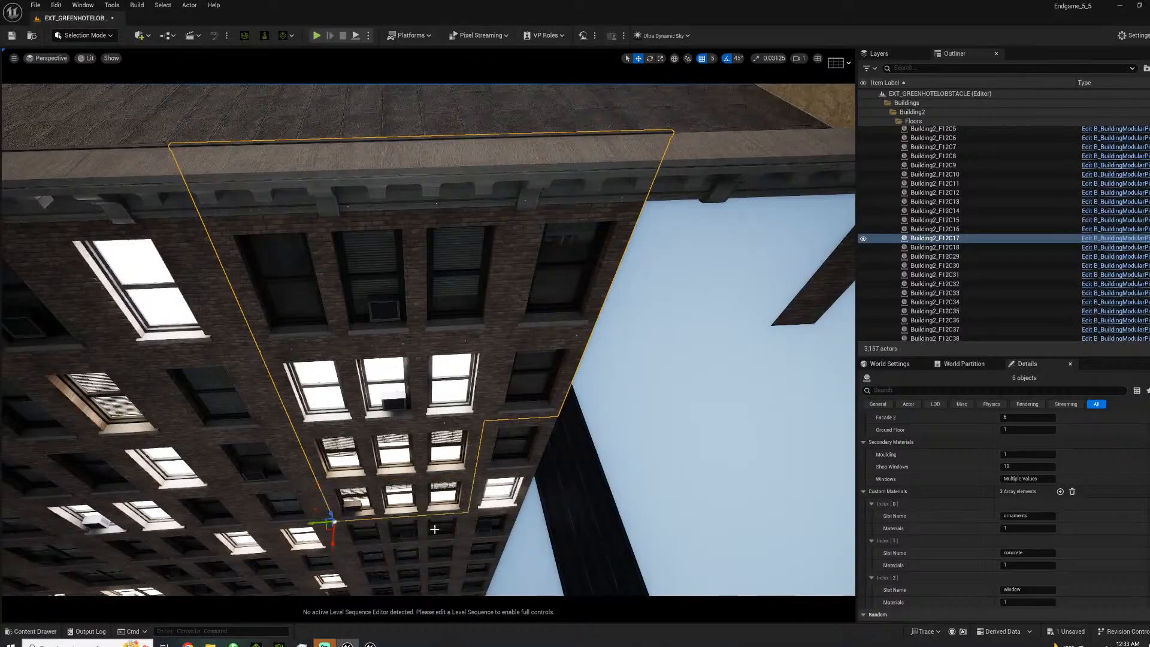
{"action": "left_click", "coordinate": [494, 535], "text": "ctrl"}
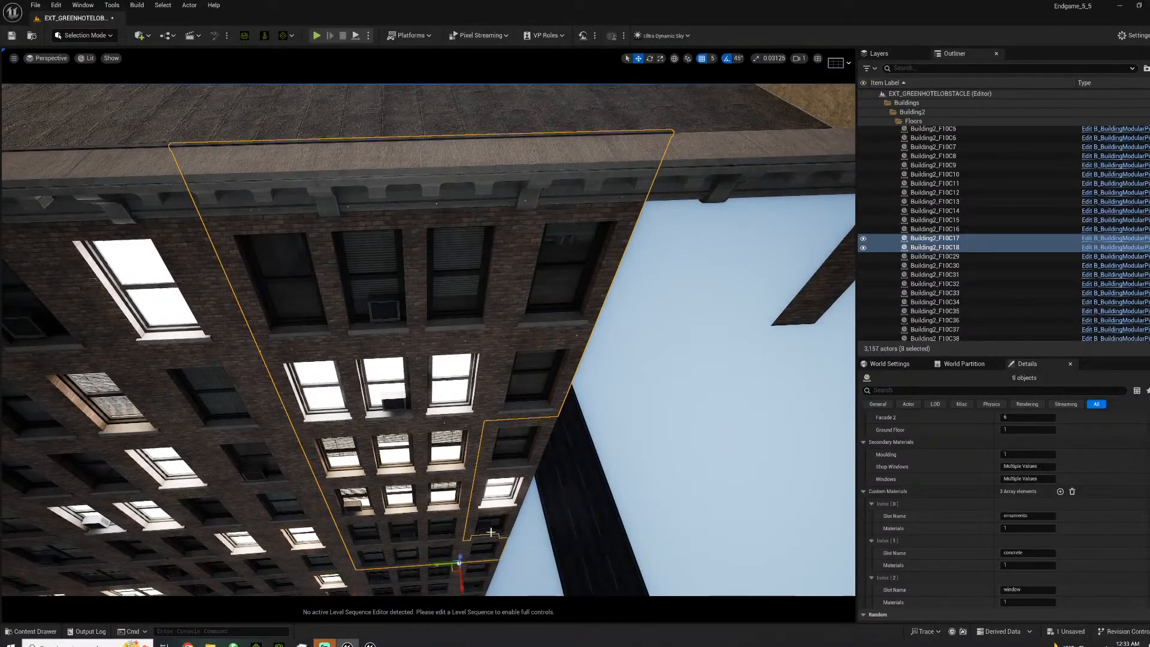
Add the top-floor facade pieces F15C12 to F15C16 of Building2 to the selection.
{"action": "right_click_drag", "start_coordinate": [508, 448], "coordinate": [521, 329]}
{"action": "left_click", "coordinate": [529, 316], "text": "ctrl"}
{"action": "left_click", "coordinate": [464, 312], "text": "ctrl"}
{"action": "left_click", "coordinate": [441, 308], "text": "ctrl"}
{"action": "left_click", "coordinate": [360, 312], "text": "ctrl"}
{"action": "left_click", "coordinate": [394, 313], "text": "ctrl"}
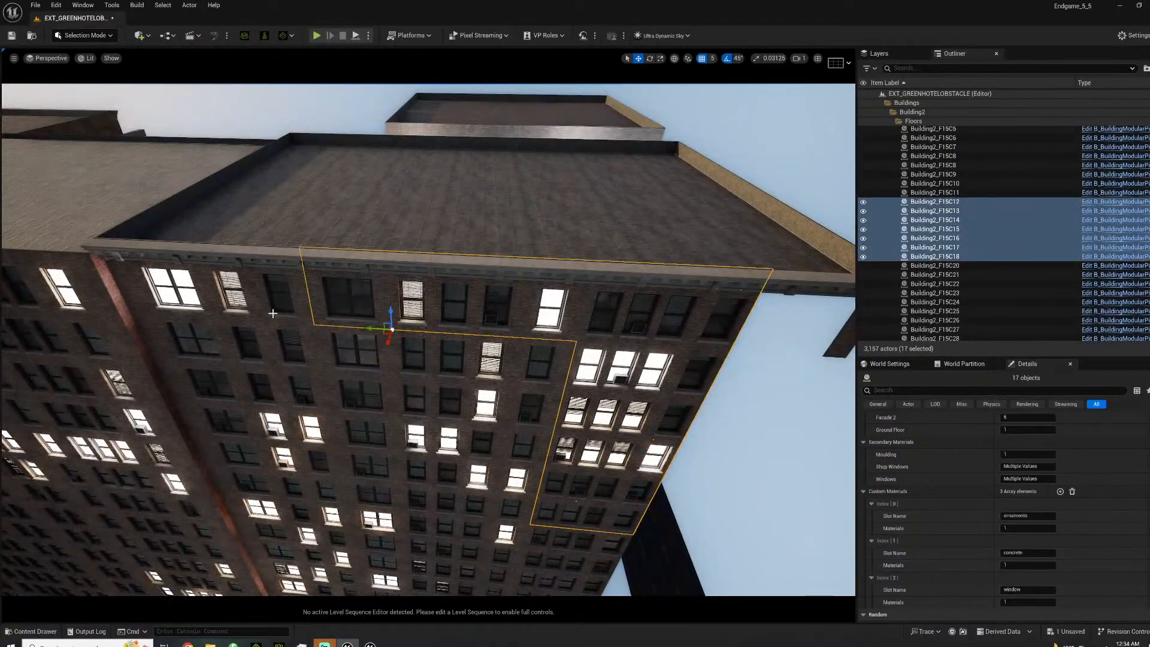
Add Building2's top-floor pieces F15C11, F15C9 and F15C8, and deselect the neighbouring Building1_F15C12.
{"action": "left_click", "coordinate": [273, 313], "text": "ctrl"}
{"action": "left_click", "coordinate": [174, 301], "text": "ctrl"}
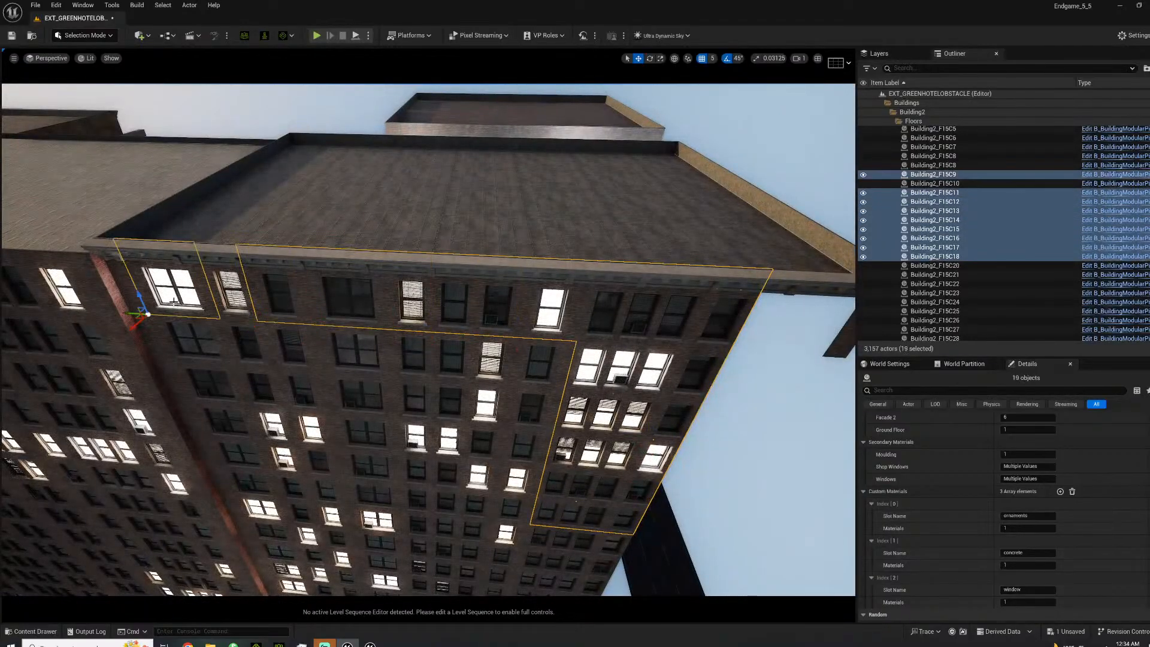
{"action": "left_click", "coordinate": [126, 307], "text": "ctrl"}
{"action": "left_click", "coordinate": [113, 312], "text": "ctrl"}
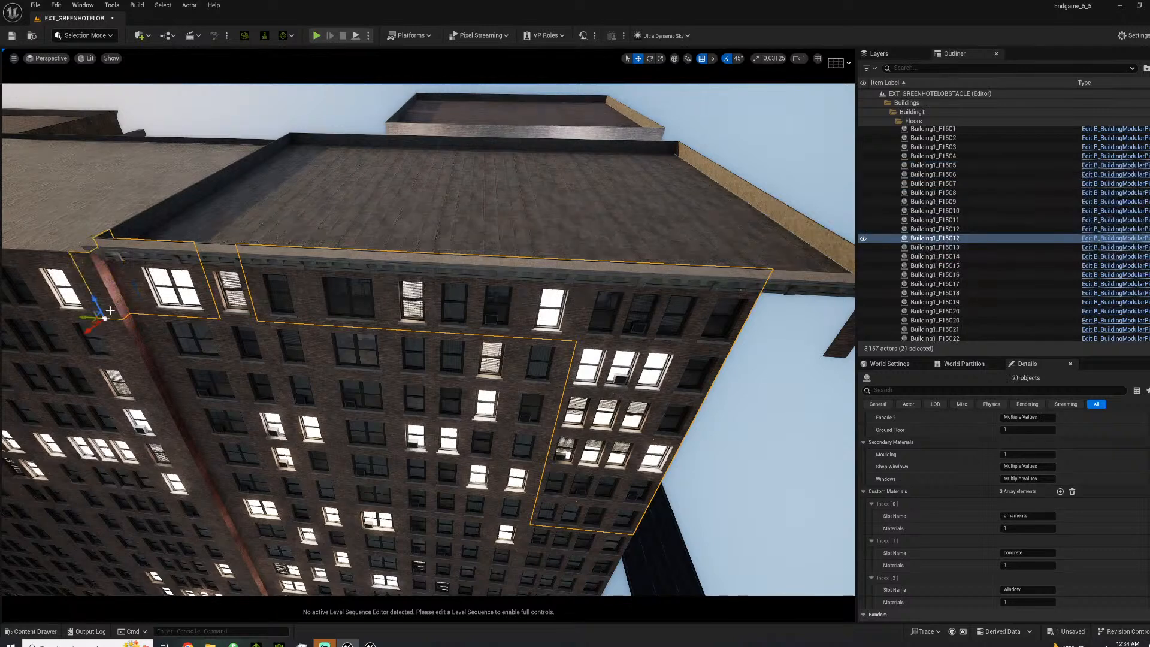
{"action": "left_click", "coordinate": [115, 304], "text": "ctrl"}
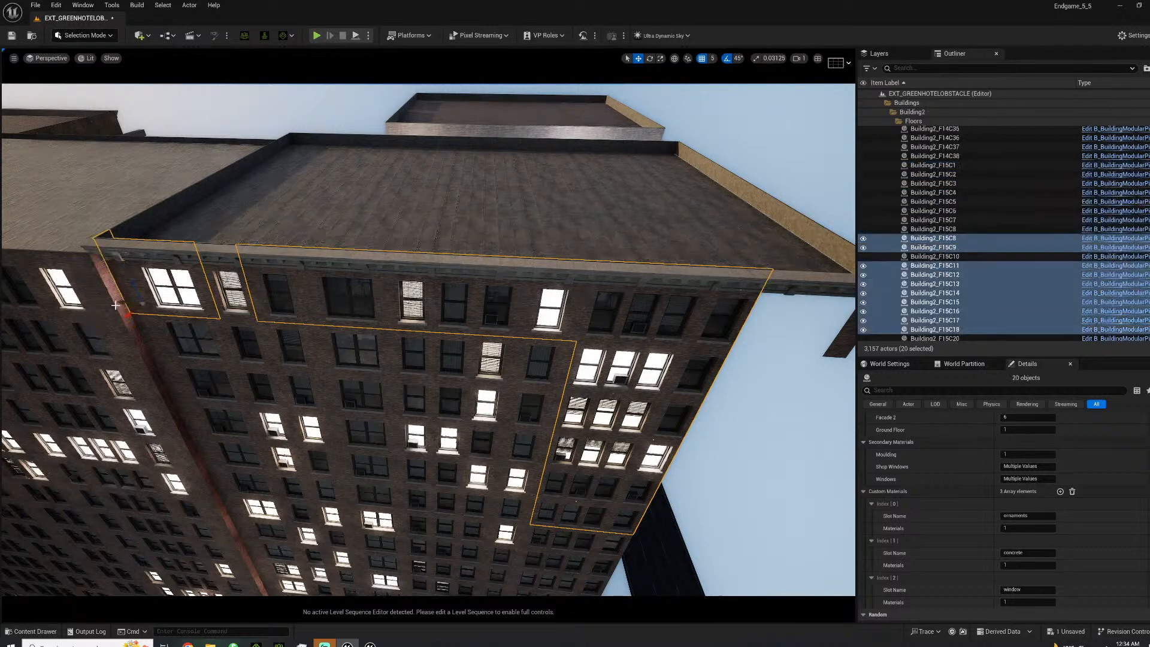
Add Building2's floor 14 facade pieces from C9 across to C16 to the selection.
{"action": "left_click", "coordinate": [110, 338], "text": "ctrl"}
{"action": "left_click", "coordinate": [161, 335], "text": "ctrl"}
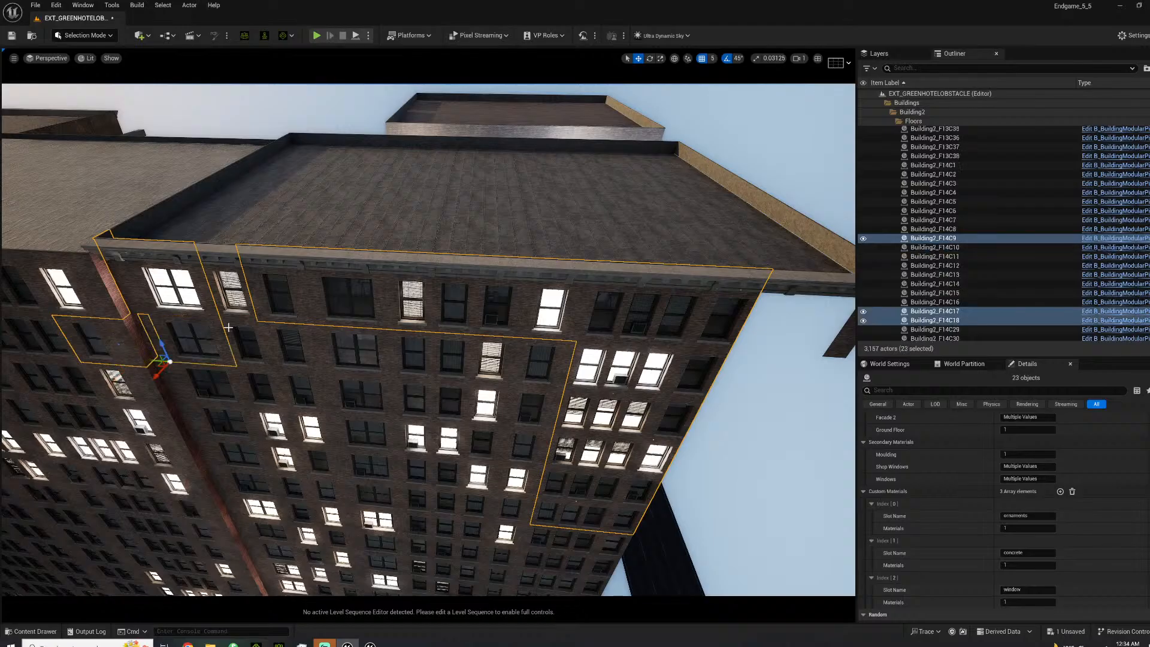
{"action": "left_click", "coordinate": [296, 358], "text": "ctrl"}
{"action": "left_click", "coordinate": [355, 353], "text": "ctrl"}
{"action": "left_click", "coordinate": [412, 357], "text": "ctrl"}
{"action": "left_click", "coordinate": [488, 363], "text": "ctrl"}
{"action": "left_click", "coordinate": [528, 366], "text": "ctrl"}
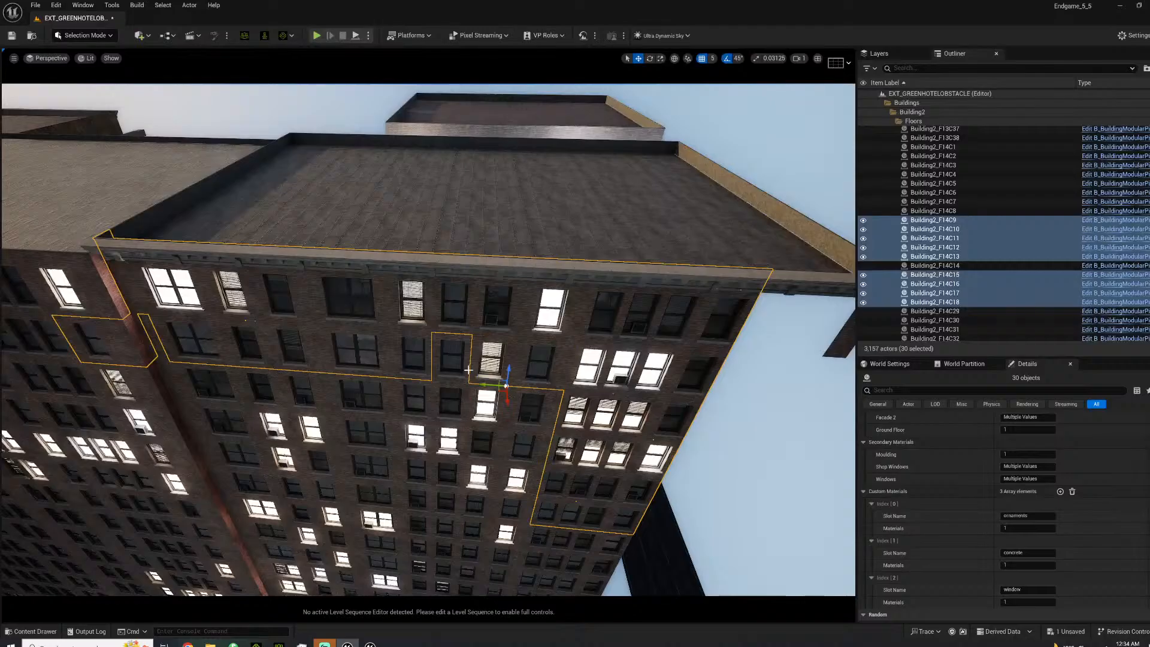
Add Building2's facade pieces F14C14 and F13C13 to F13C16 to the selection.
{"action": "left_click", "coordinate": [460, 408], "text": "ctrl"}
{"action": "left_click", "coordinate": [475, 408], "text": "ctrl"}
{"action": "left_click", "coordinate": [528, 413], "text": "ctrl"}
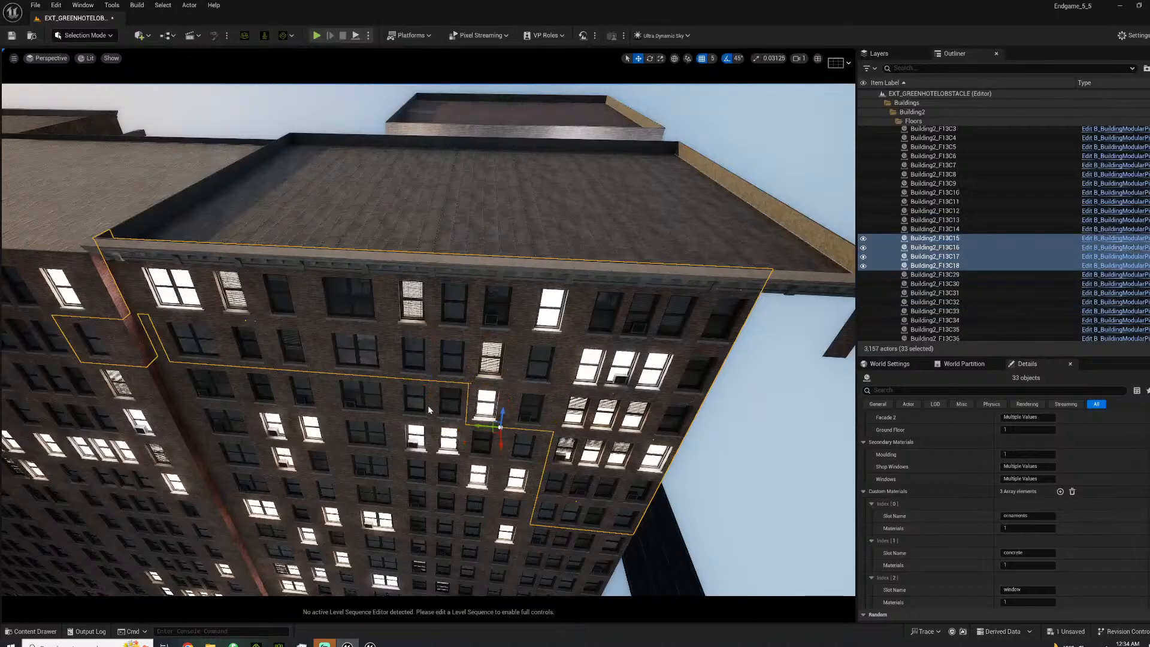
{"action": "left_click", "coordinate": [390, 402], "text": "ctrl"}
{"action": "left_click", "coordinate": [445, 407], "text": "ctrl"}
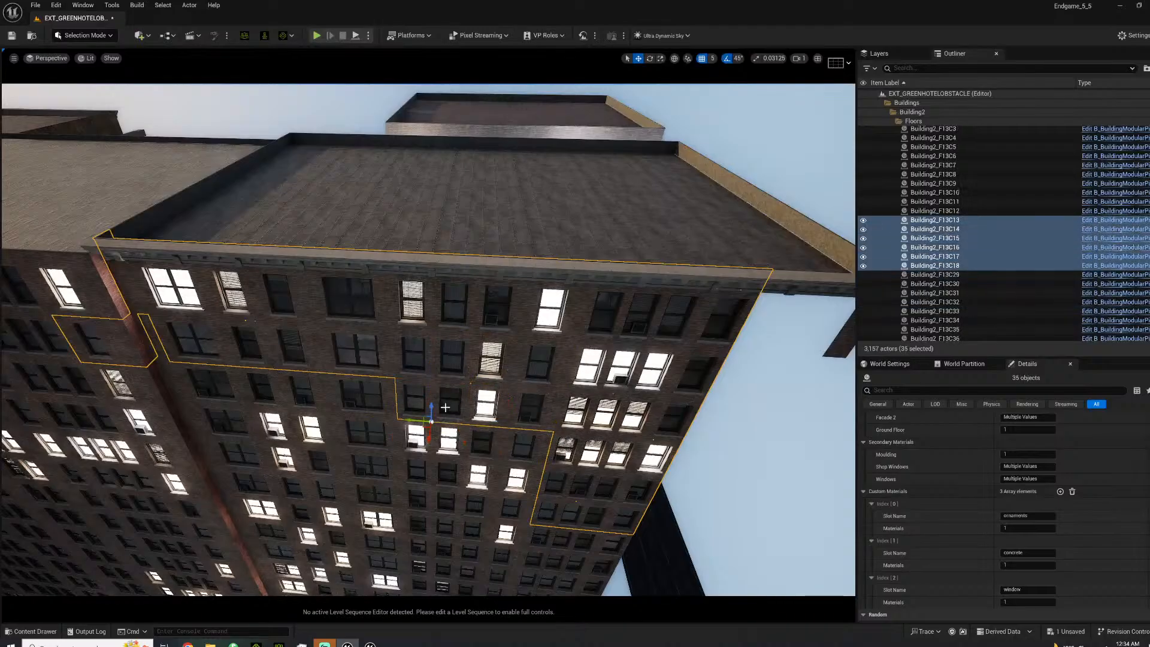
Add Building2's pieces F12C13 to F12C16 and F11C13 to F11C16 to the selection and delete all selected pieces.
{"action": "left_click", "coordinate": [537, 449], "text": "ctrl"}
{"action": "left_click", "coordinate": [487, 448], "text": "ctrl"}
{"action": "left_click", "coordinate": [421, 442], "text": "ctrl"}
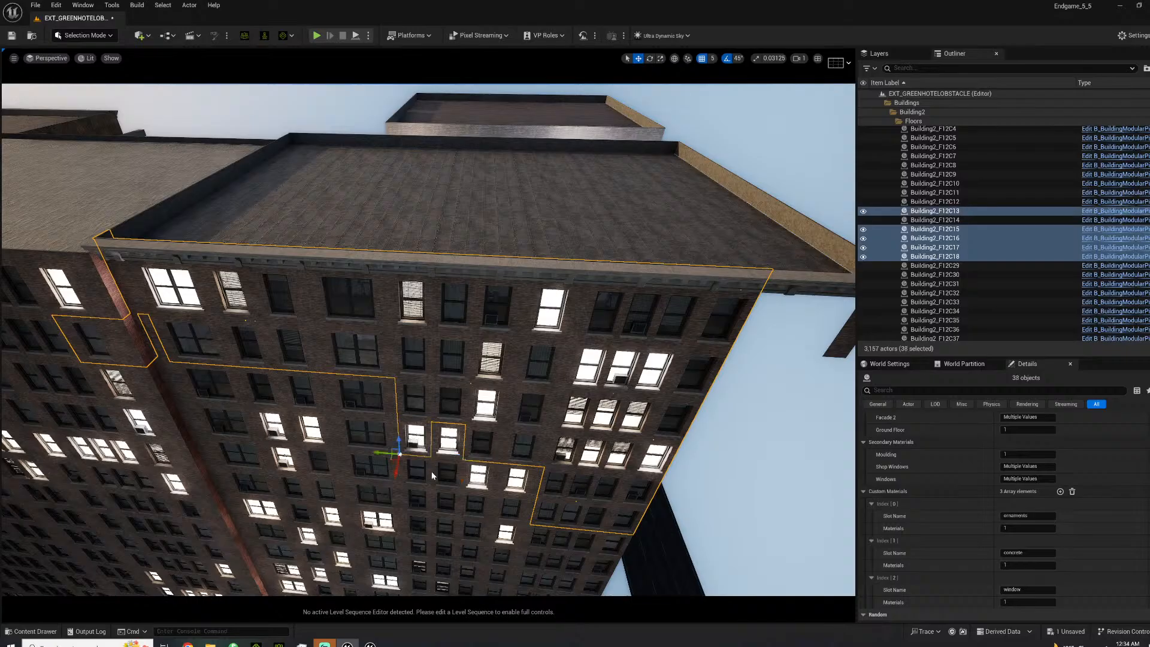
{"action": "left_click", "coordinate": [431, 473], "text": "ctrl"}
{"action": "left_click", "coordinate": [441, 457], "text": "ctrl"}
{"action": "left_click", "coordinate": [441, 450], "text": "ctrl"}
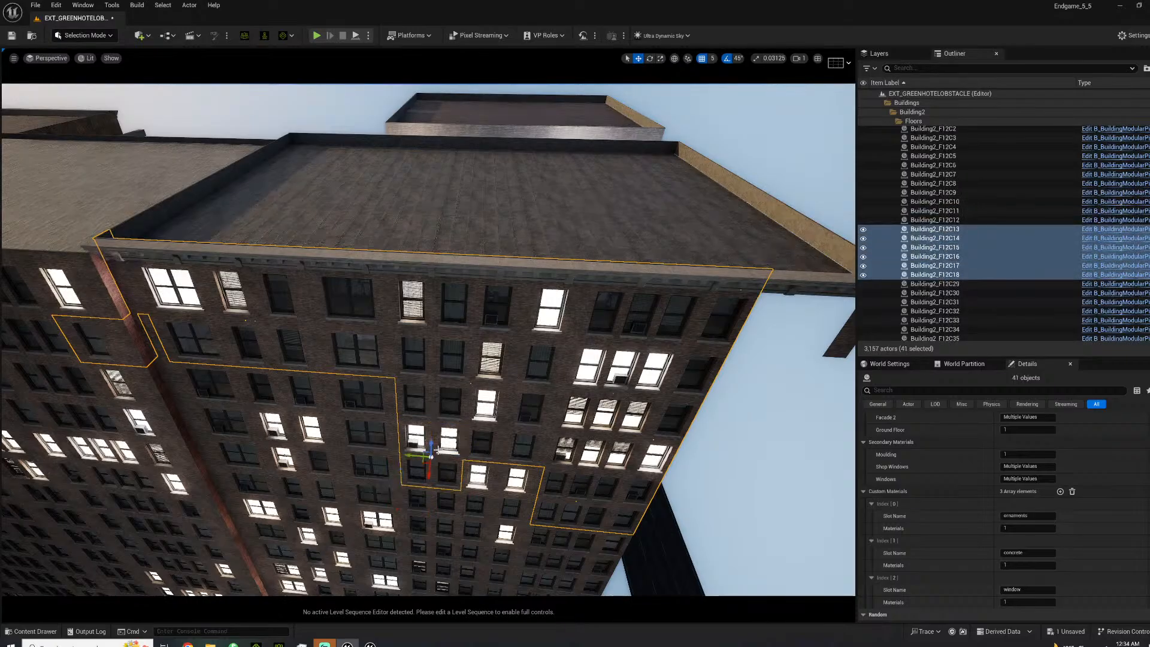
{"action": "left_click", "coordinate": [475, 475], "text": "ctrl"}
{"action": "left_click", "coordinate": [508, 482], "text": "ctrl"}
{"action": "right_click_drag", "start_coordinate": [508, 482], "coordinate": [606, 437]}
{"action": "right_click_drag", "start_coordinate": [510, 462], "coordinate": [434, 530]}
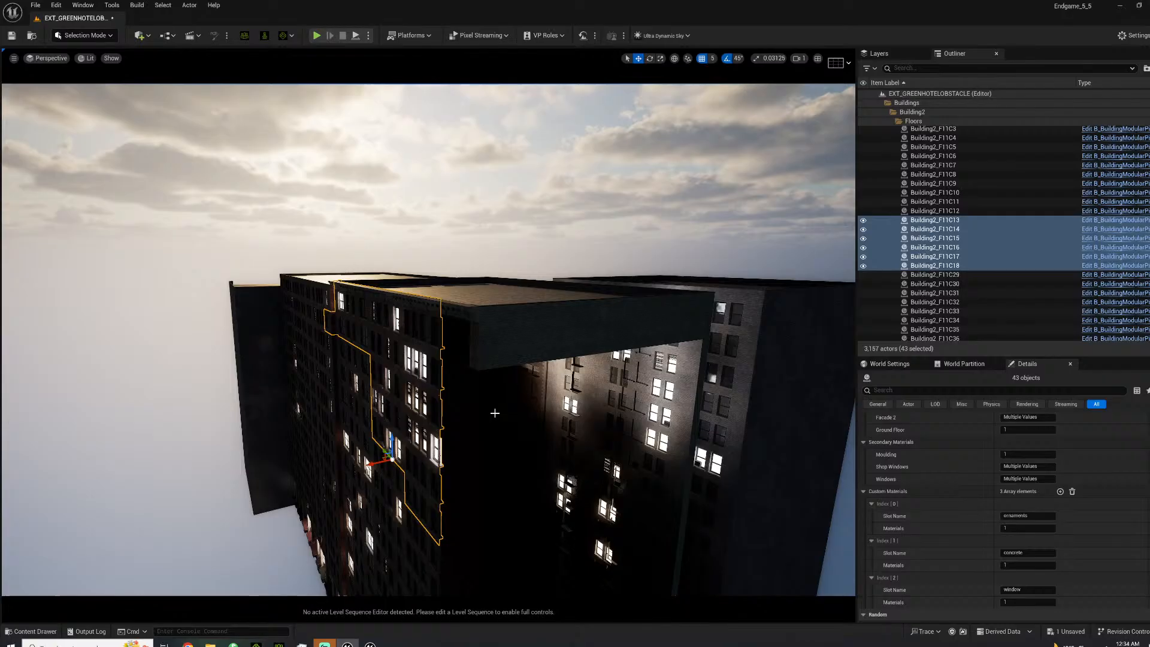
{"action": "key", "text": "Delete"}
Select Building2's facade pieces at the inner corner, going down the upper floors below the gap under the roof.
{"action": "right_click_drag", "start_coordinate": [513, 396], "coordinate": [460, 357]}
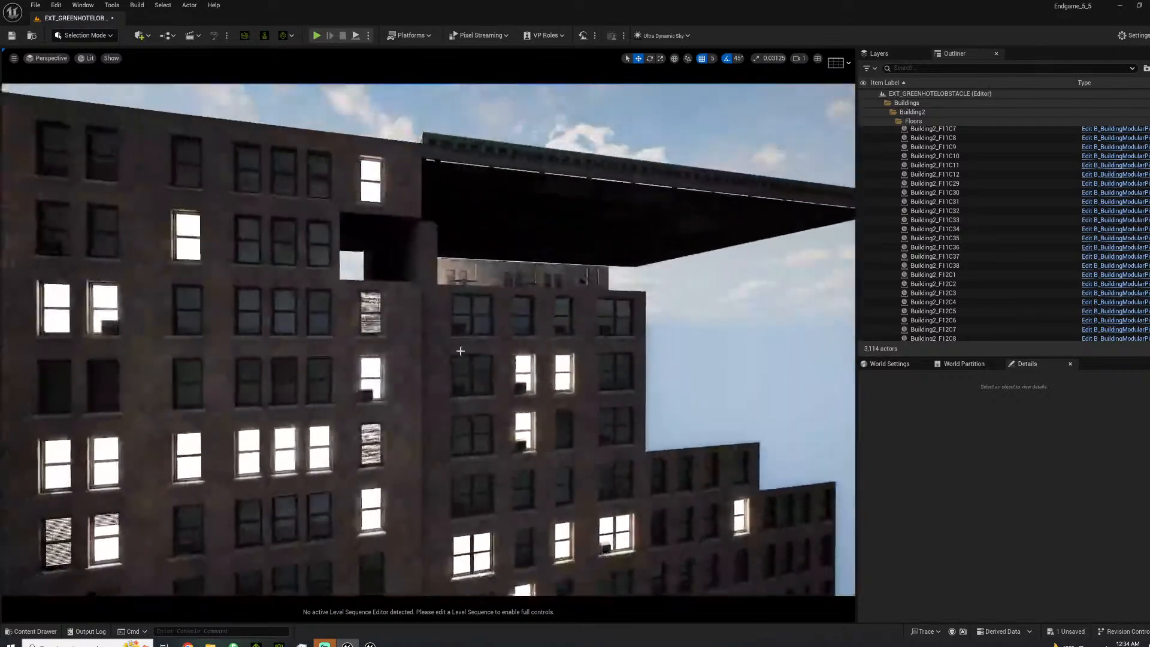
{"action": "left_click", "coordinate": [428, 257]}
{"action": "left_click", "coordinate": [444, 334], "text": "ctrl"}
{"action": "left_click", "coordinate": [431, 318], "text": "ctrl"}
{"action": "left_click", "coordinate": [435, 379], "text": "ctrl"}
{"action": "left_click", "coordinate": [446, 401], "text": "ctrl"}
{"action": "left_click", "coordinate": [446, 440], "text": "ctrl"}
{"action": "left_click", "coordinate": [432, 451], "text": "ctrl"}
Add Building2's remaining pieces on floors 13 to 11 up to column C12, plus the C12 pieces down to floor 7.
{"action": "right_click_drag", "start_coordinate": [431, 451], "coordinate": [543, 333]}
{"action": "left_click", "coordinate": [548, 293], "text": "ctrl"}
{"action": "left_click", "coordinate": [545, 343], "text": "ctrl"}
{"action": "left_click", "coordinate": [544, 396], "text": "ctrl"}
{"action": "left_click", "coordinate": [581, 396], "text": "ctrl"}
{"action": "left_click", "coordinate": [589, 348], "text": "ctrl"}
{"action": "left_click", "coordinate": [653, 301], "text": "ctrl"}
{"action": "left_click", "coordinate": [649, 358], "text": "ctrl"}
{"action": "left_click", "coordinate": [649, 414], "text": "ctrl"}
{"action": "left_click", "coordinate": [638, 455], "text": "ctrl"}
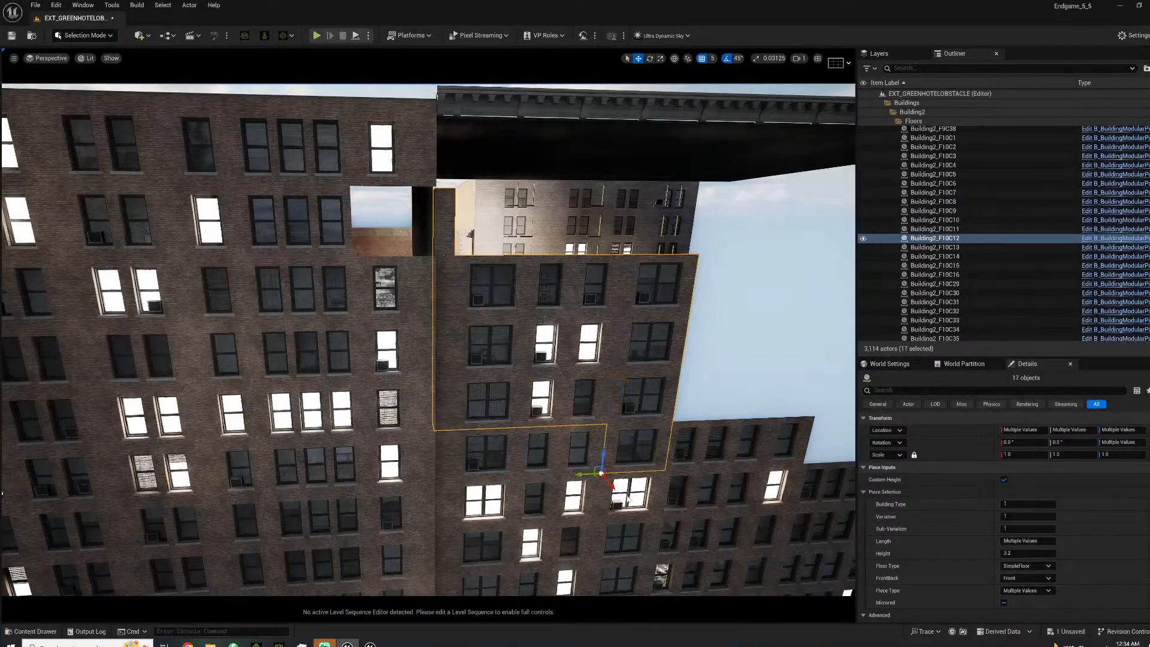
{"action": "left_click", "coordinate": [627, 498], "text": "ctrl"}
{"action": "right_click_drag", "start_coordinate": [627, 499], "coordinate": [623, 569]}
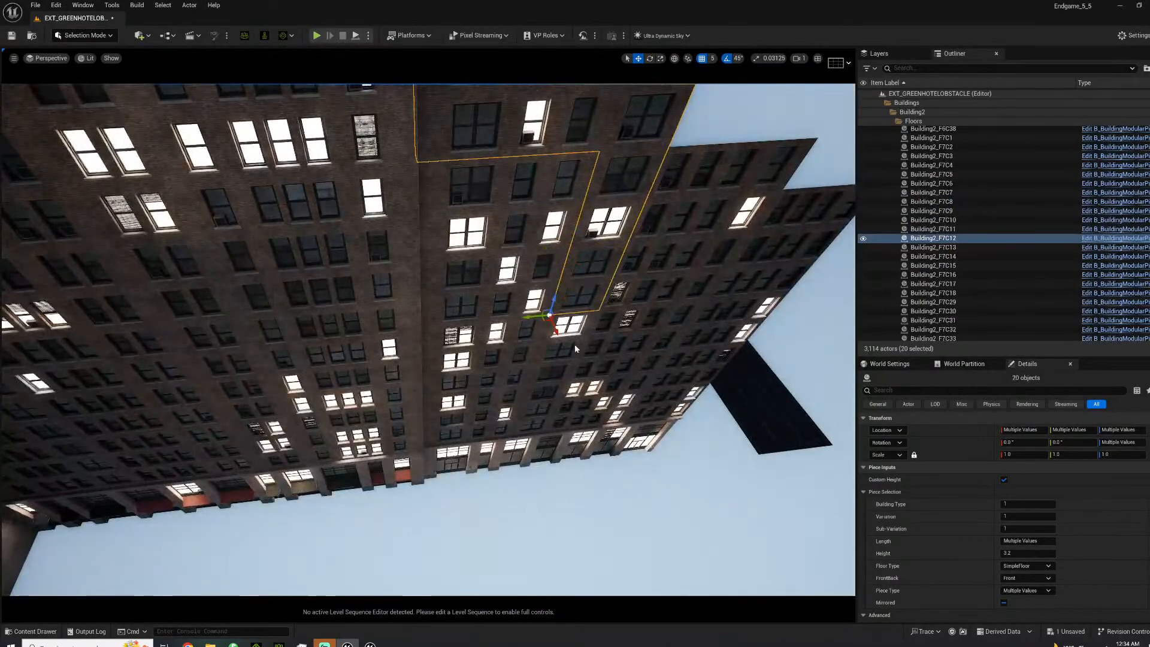
Add Building2's lowest C12 facade pieces and the ground-floor pieces GF3C9 to GF3C13 to the selection.
{"action": "left_click", "coordinate": [536, 412], "text": "ctrl"}
{"action": "left_click", "coordinate": [532, 428], "text": "ctrl"}
{"action": "left_click", "coordinate": [519, 448], "text": "ctrl"}
{"action": "left_click", "coordinate": [559, 448], "text": "ctrl"}
{"action": "left_click", "coordinate": [590, 444], "text": "ctrl"}
{"action": "left_click", "coordinate": [623, 440], "text": "ctrl"}
{"action": "left_click", "coordinate": [651, 436], "text": "ctrl"}
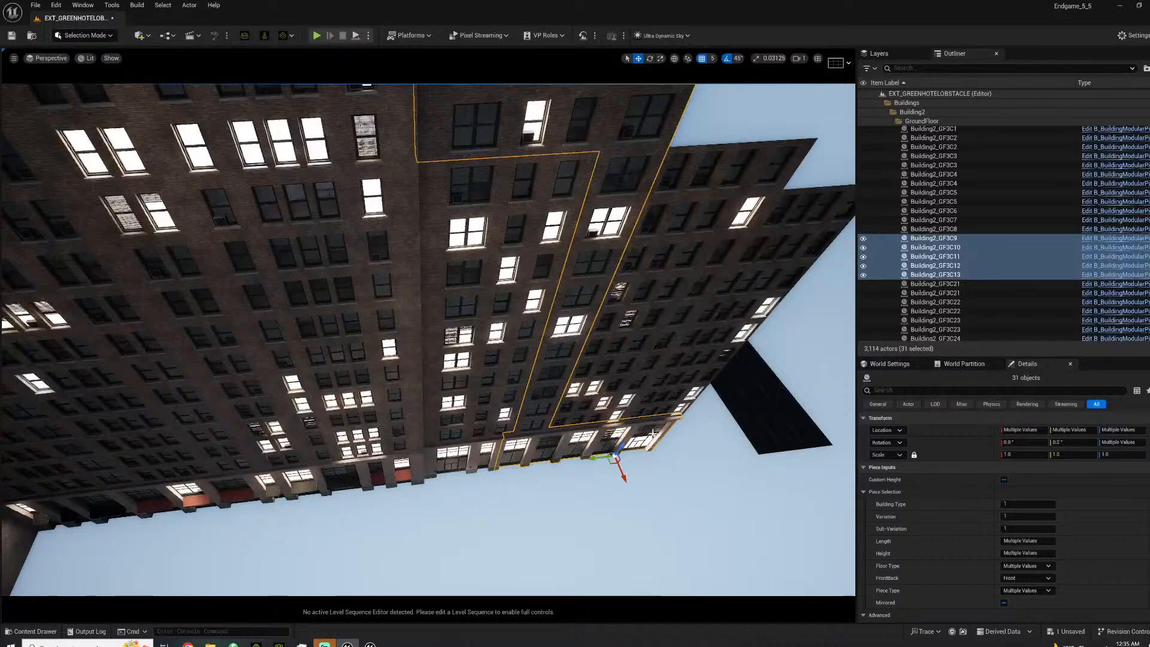
Add Building2's lower-floor pieces beside column C12, from floor 1 up to F5C14, and delete the whole selection.
{"action": "left_click", "coordinate": [662, 410], "text": "ctrl"}
{"action": "left_click", "coordinate": [623, 414], "text": "ctrl"}
{"action": "left_click", "coordinate": [585, 416], "text": "ctrl"}
{"action": "left_click", "coordinate": [577, 402], "text": "ctrl"}
{"action": "left_click", "coordinate": [574, 397], "text": "ctrl"}
{"action": "left_click", "coordinate": [584, 384], "text": "ctrl"}
{"action": "left_click", "coordinate": [596, 372], "text": "ctrl"}
{"action": "left_click", "coordinate": [588, 373], "text": "ctrl"}
{"action": "left_click", "coordinate": [587, 370], "text": "ctrl"}
{"action": "left_click", "coordinate": [593, 346], "text": "ctrl"}
{"action": "left_click", "coordinate": [612, 346], "text": "ctrl"}
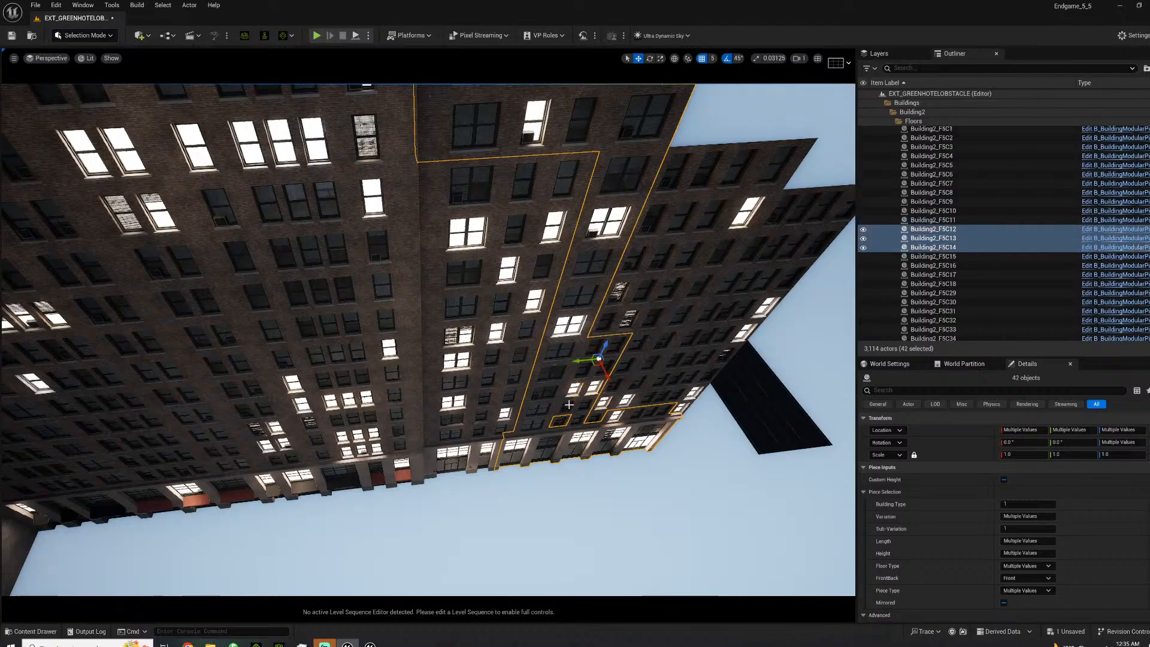
{"action": "left_click", "coordinate": [565, 423], "text": "ctrl"}
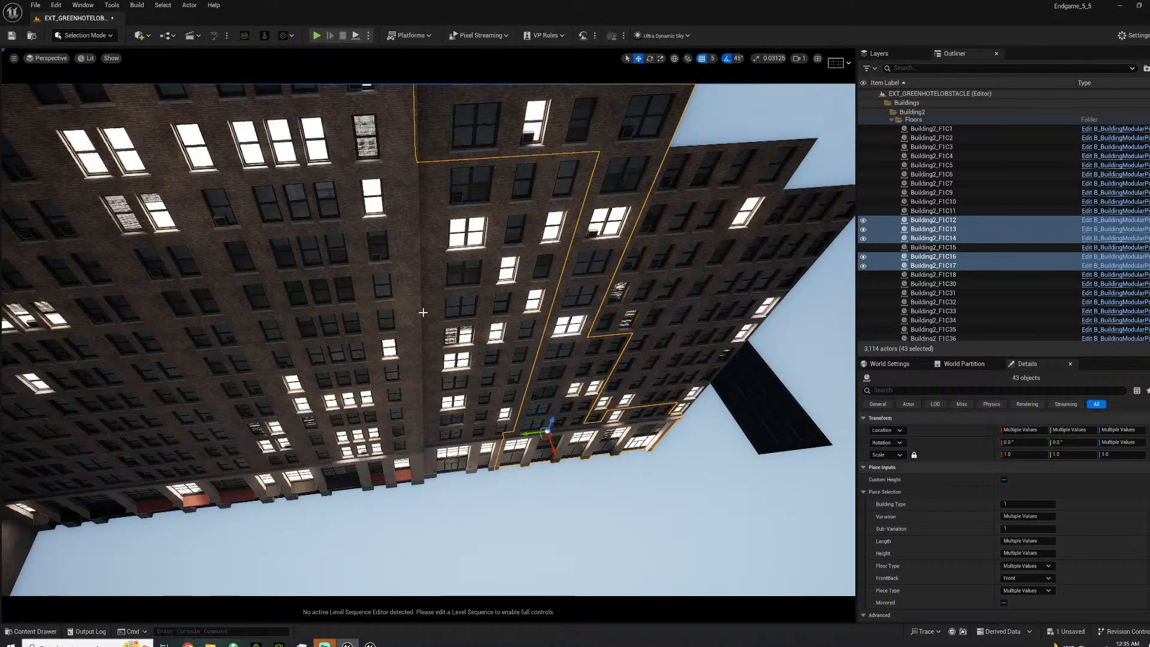
{"action": "key", "text": "Delete"}
Save the EXT_GREENHOTELOBSTACLE level and switch to the CitySample project.
{"action": "right_click_drag", "start_coordinate": [569, 282], "coordinate": [554, 252]}
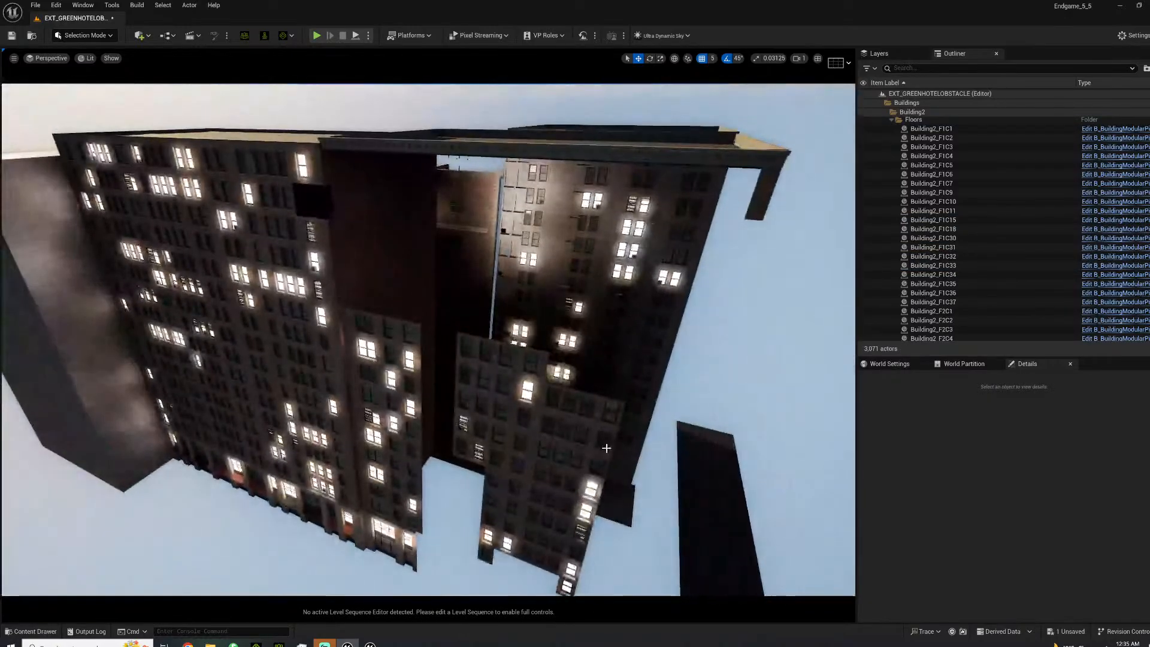
{"action": "key", "text": "ctrl+s"}
{"action": "left_click", "coordinate": [371, 642]}
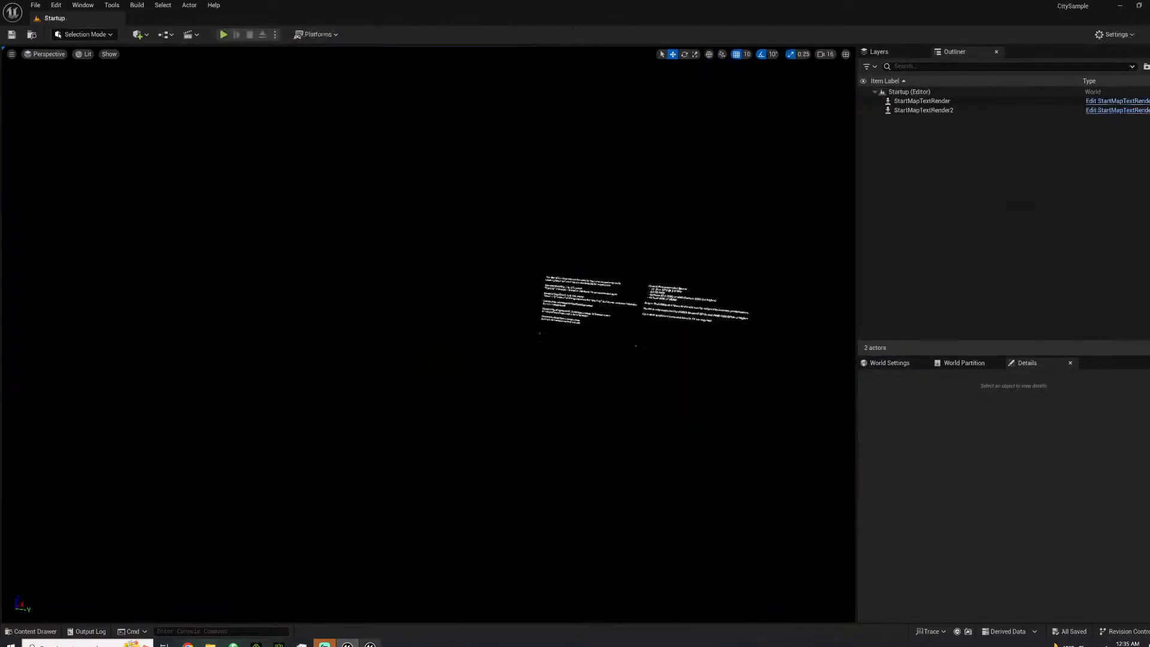
{"action": "right_click_drag", "start_coordinate": [441, 425], "coordinate": [506, 436]}
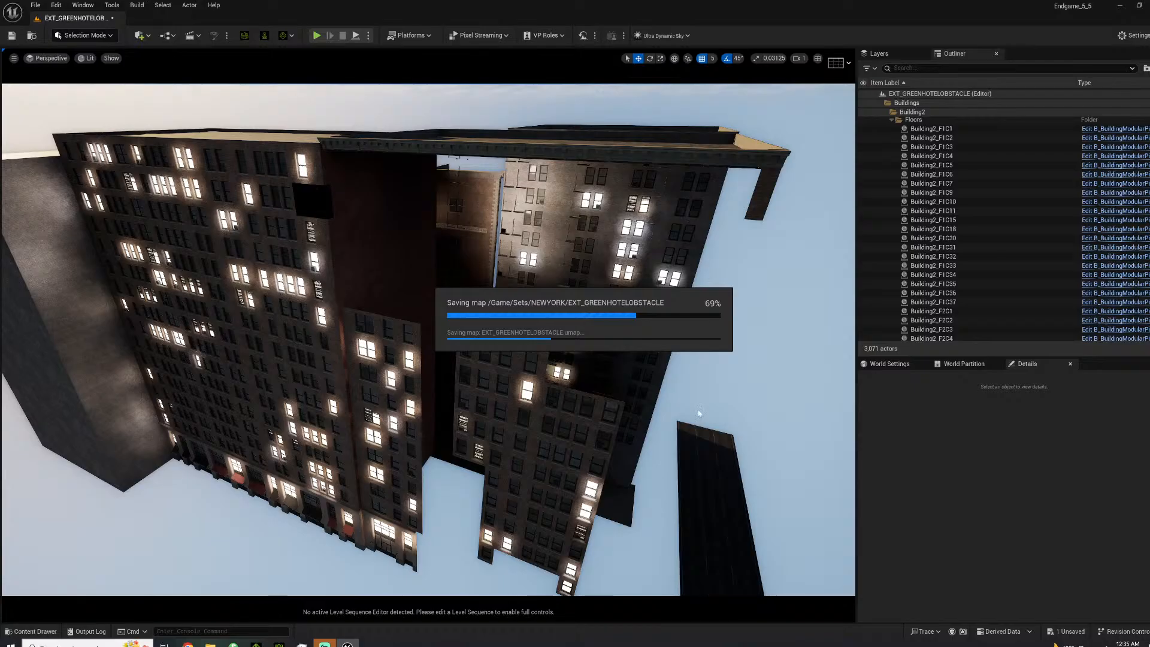
Examine the alley's open end in the Endgame_5_5 project, where the ground stops short of the road.
{"action": "key", "text": "w"}
{"action": "right_click_drag", "start_coordinate": [428, 340], "coordinate": [791, 423]}
{"action": "key", "text": "w"}
{"action": "key", "text": "w"}
{"action": "key", "text": "w"}
{"action": "key", "text": "w"}
{"action": "key", "text": "s"}
{"action": "key", "text": "s"}
Browse the project's Road content and open the Mesh folder of Kit_Sidewalk_A.
{"action": "left_click", "coordinate": [49, 634]}
{"action": "scroll", "coordinate": [66, 529], "scroll_direction": "down", "scroll_amount": 5}
{"action": "scroll", "coordinate": [66, 529], "scroll_direction": "down", "scroll_amount": 10}
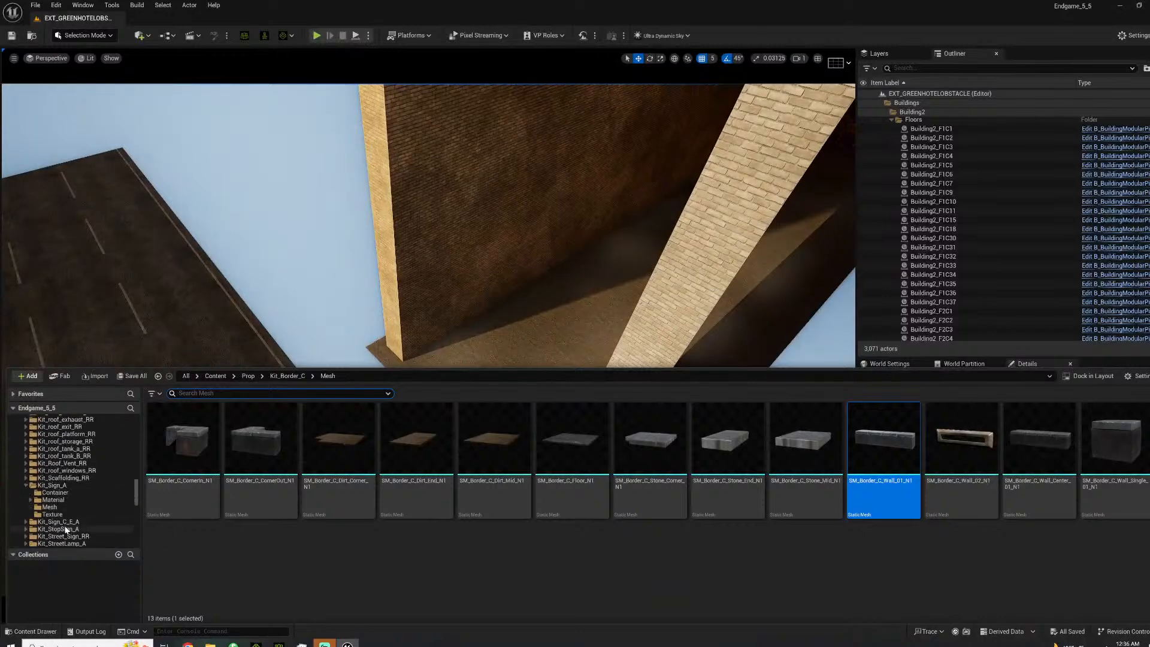
{"action": "scroll", "coordinate": [66, 532], "scroll_direction": "down", "scroll_amount": 4}
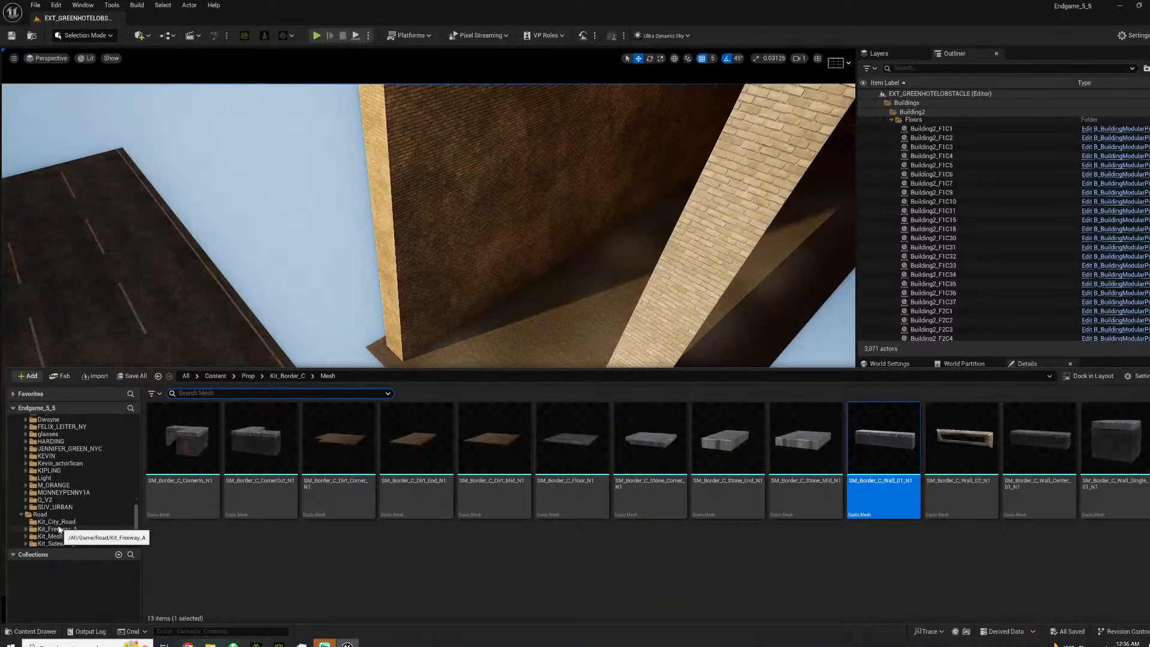
{"action": "double_click", "coordinate": [40, 514]}
{"action": "left_click", "coordinate": [55, 522]}
{"action": "left_click", "coordinate": [64, 536]}
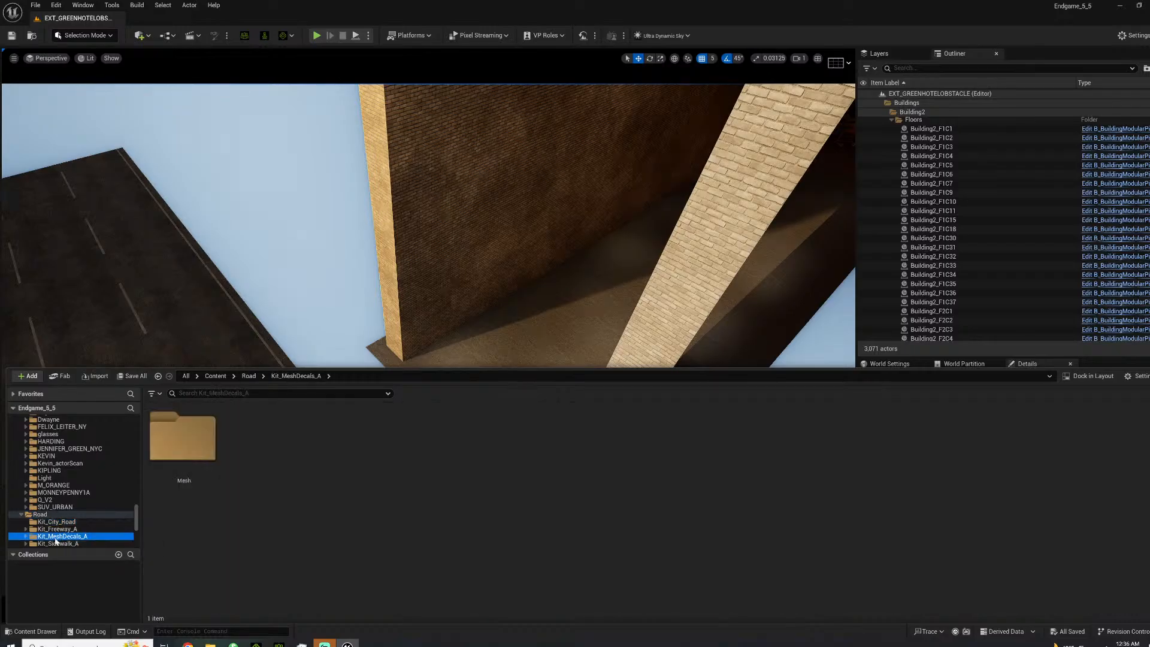
{"action": "scroll", "coordinate": [58, 538], "scroll_direction": "down", "scroll_amount": 1}
{"action": "left_click", "coordinate": [58, 531]}
{"action": "double_click", "coordinate": [275, 453]}
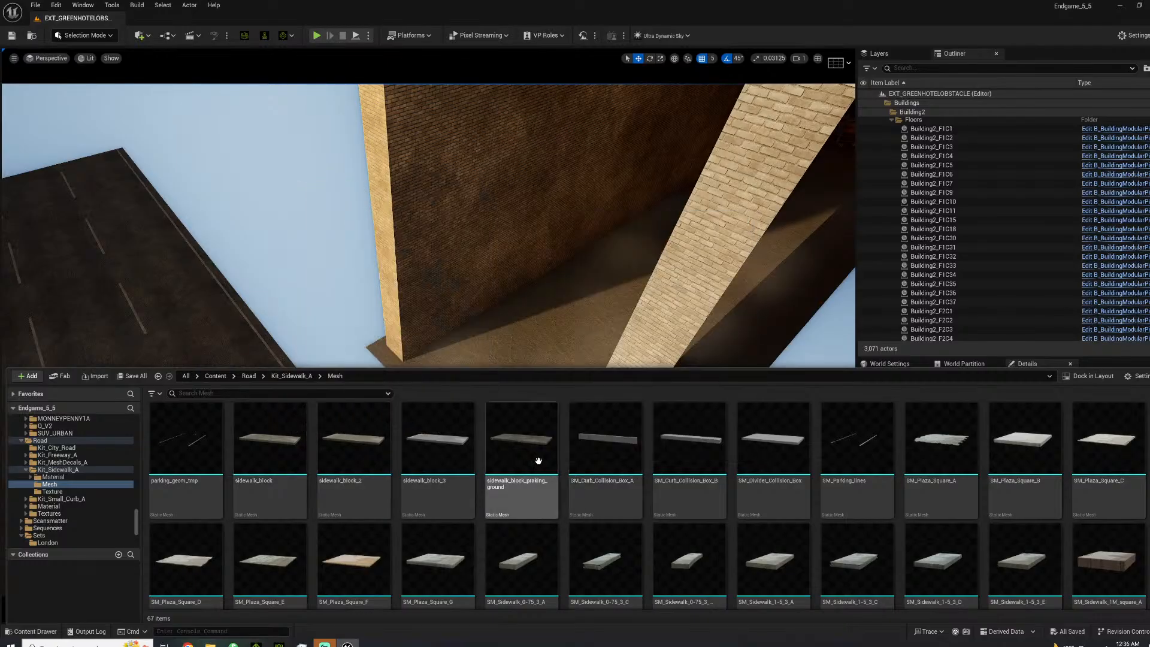
Try out the SM_Sidewalk_A_Straight_Fill_01 mesh on the road near the alley's open end and delete it.
{"action": "scroll", "coordinate": [521, 469], "scroll_direction": "down", "scroll_amount": 2}
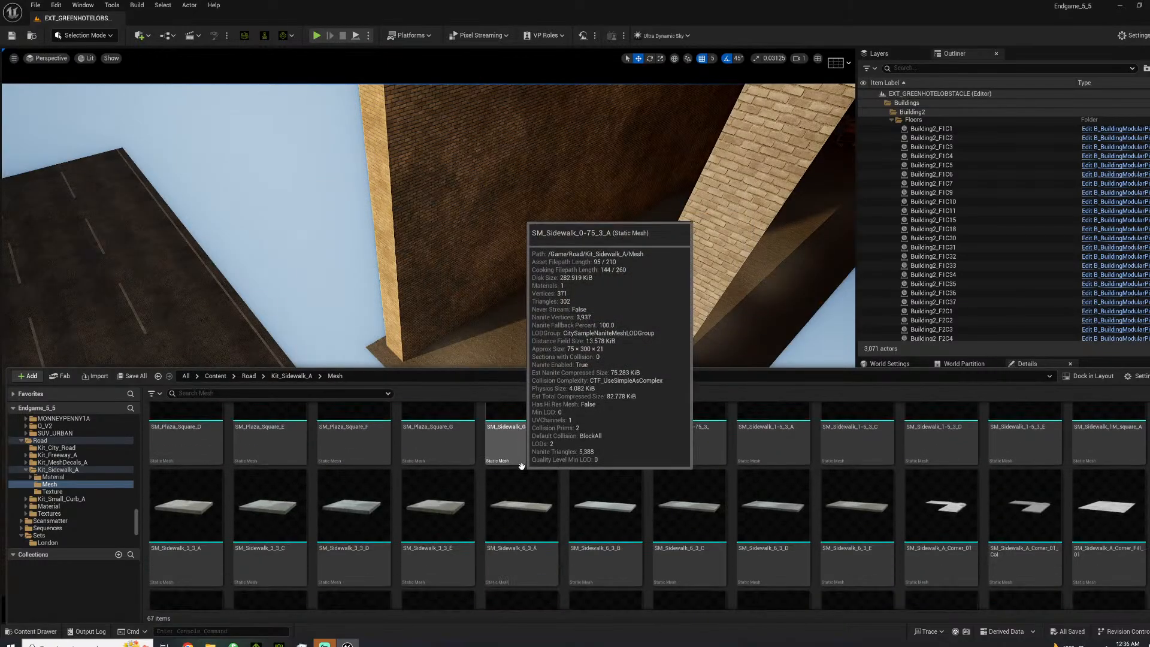
{"action": "scroll", "coordinate": [521, 467], "scroll_direction": "down", "scroll_amount": 3}
{"action": "scroll", "coordinate": [519, 459], "scroll_direction": "down", "scroll_amount": 4}
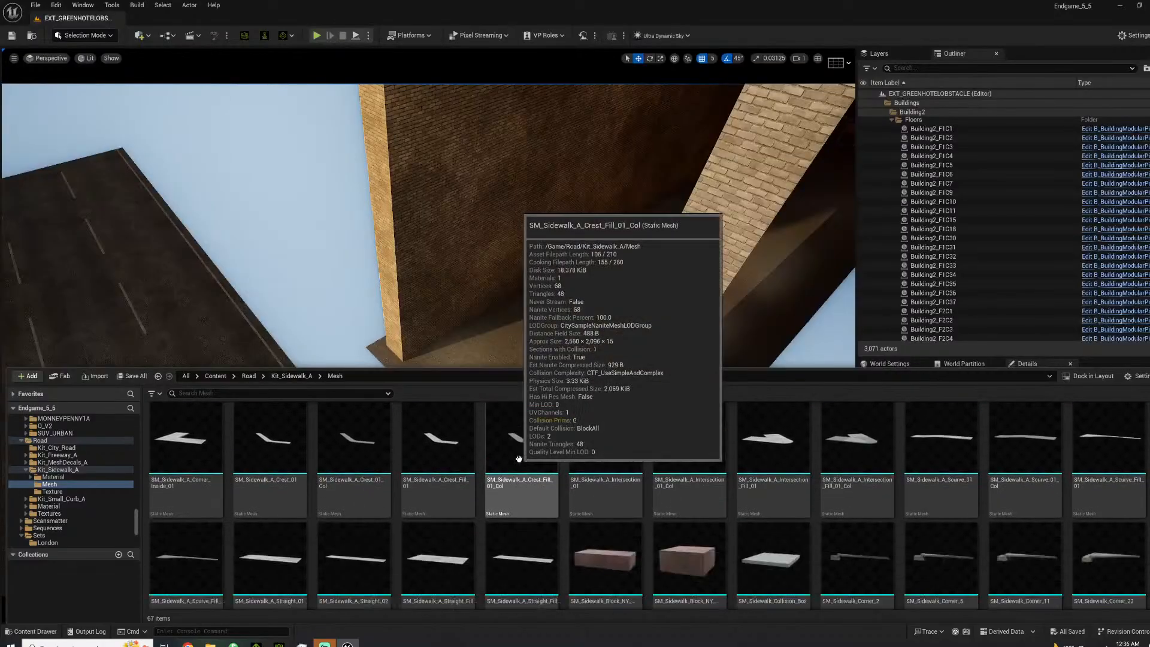
{"action": "left_click_drag", "start_coordinate": [518, 459], "coordinate": [344, 429]}
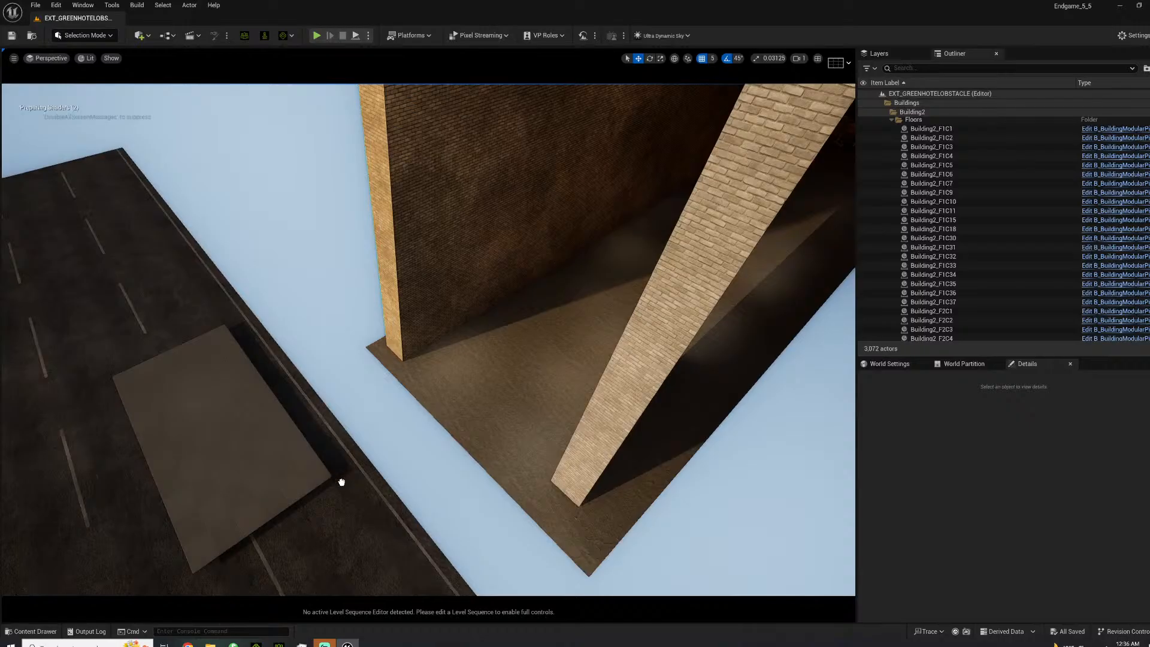
{"action": "left_click", "coordinate": [357, 483]}
{"action": "key", "text": "f"}
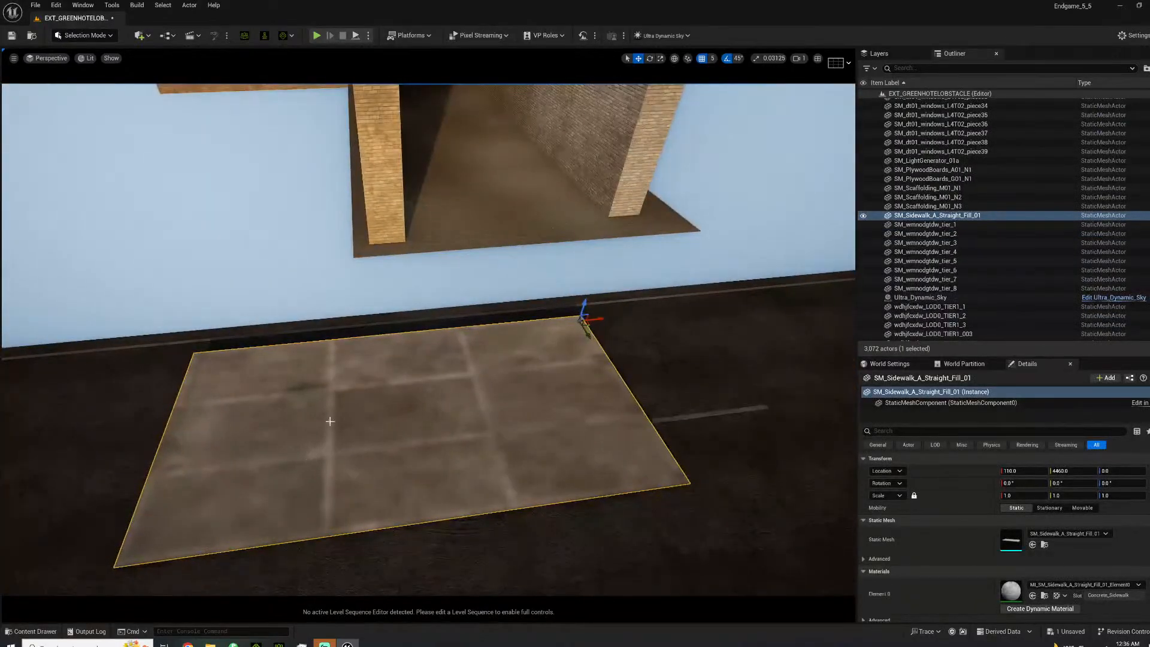
{"action": "mouse_move", "coordinate": [330, 421]}
{"action": "right_mouse_down"}
{"action": "mouse_move", "coordinate": [443, 428]}
{"action": "mouse_move", "coordinate": [413, 446]}
{"action": "mouse_move", "coordinate": [408, 471]}
{"action": "mouse_move", "coordinate": [323, 461]}
{"action": "mouse_move", "coordinate": [264, 407]}
{"action": "mouse_move", "coordinate": [192, 372]}
{"action": "mouse_move", "coordinate": [144, 366]}
{"action": "mouse_move", "coordinate": [331, 431]}
{"action": "right_mouse_up"}
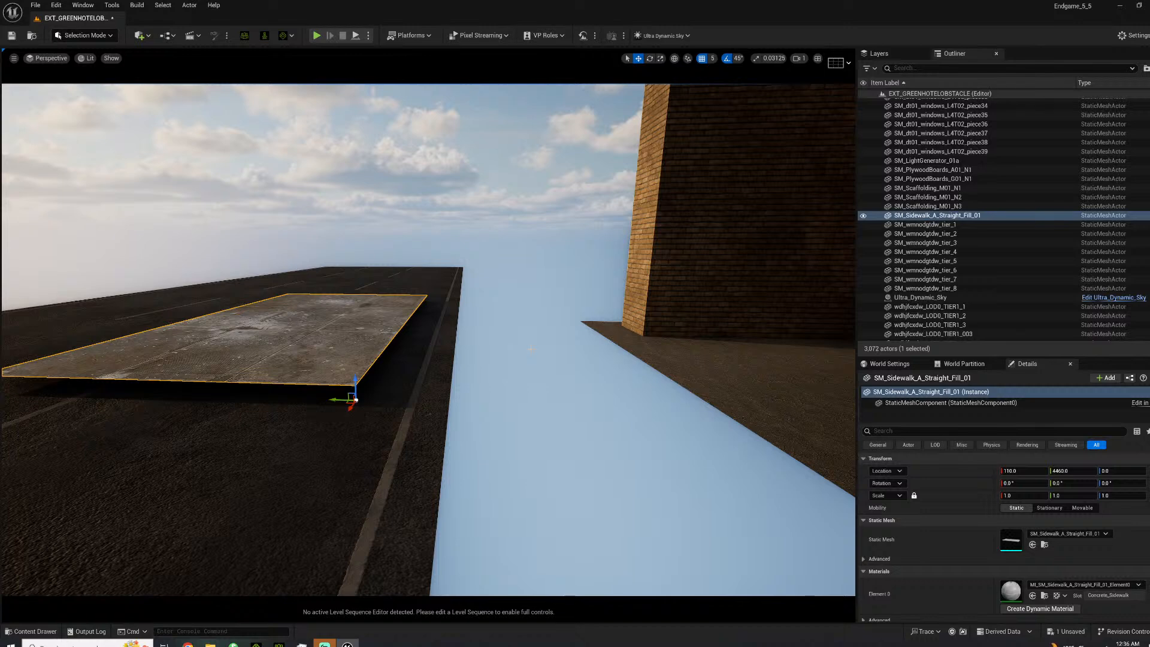
{"action": "key", "text": "Delete"}
Place SM_Sidewalk_A_Straight_01 between the road and the alley mouth at location 30, 4400, 0, rotated 180° about Z.
{"action": "left_click", "coordinate": [30, 632]}
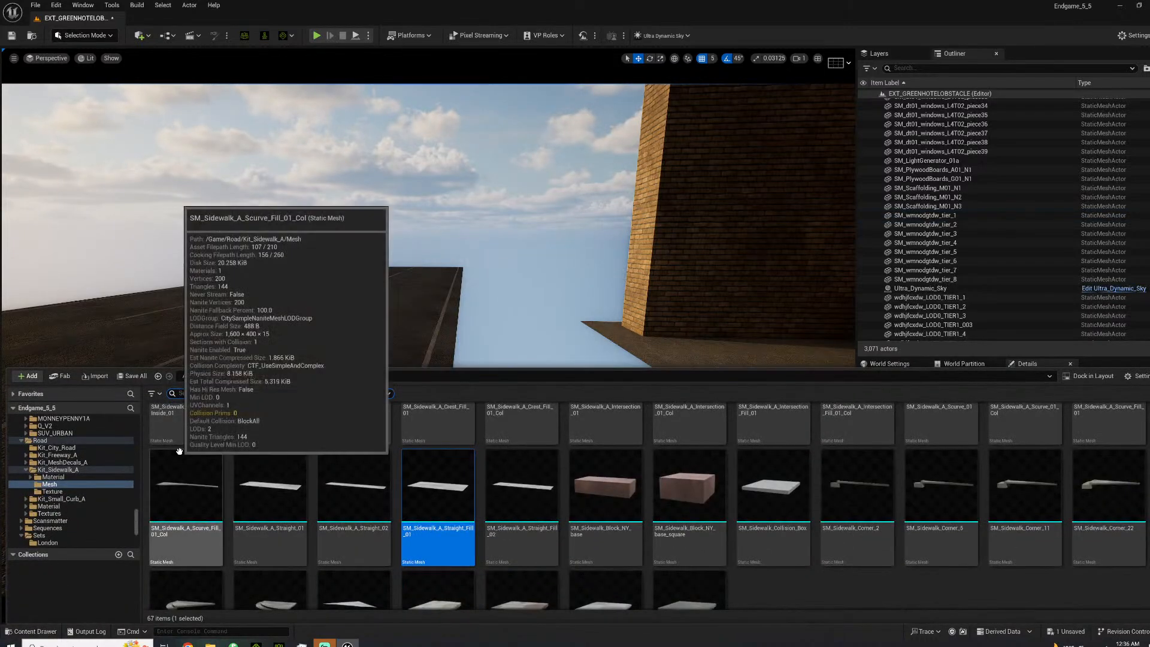
{"action": "left_click_drag", "start_coordinate": [312, 475], "coordinate": [454, 530]}
{"action": "right_click_drag", "start_coordinate": [297, 386], "coordinate": [332, 403]}
{"action": "right_click_drag", "start_coordinate": [418, 335], "coordinate": [419, 333]}
Set the position snap to 100 and lay two copies of the sidewalk piece end to end along the road edge.
{"action": "left_click_drag", "start_coordinate": [428, 348], "coordinate": [72, 323], "text": "alt"}
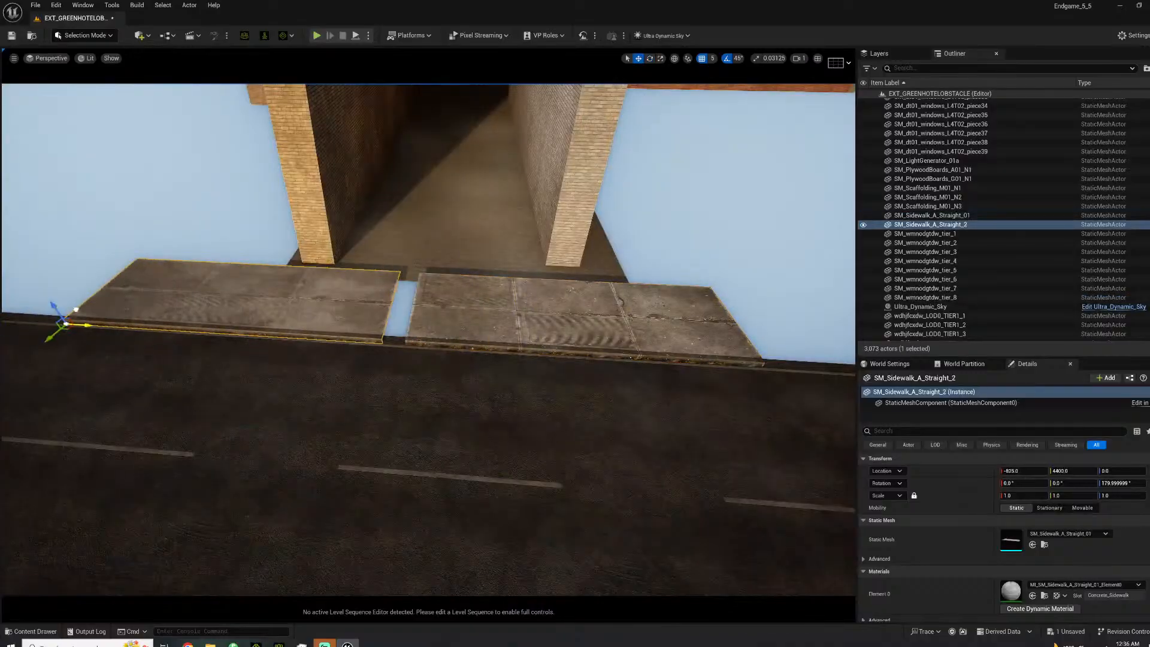
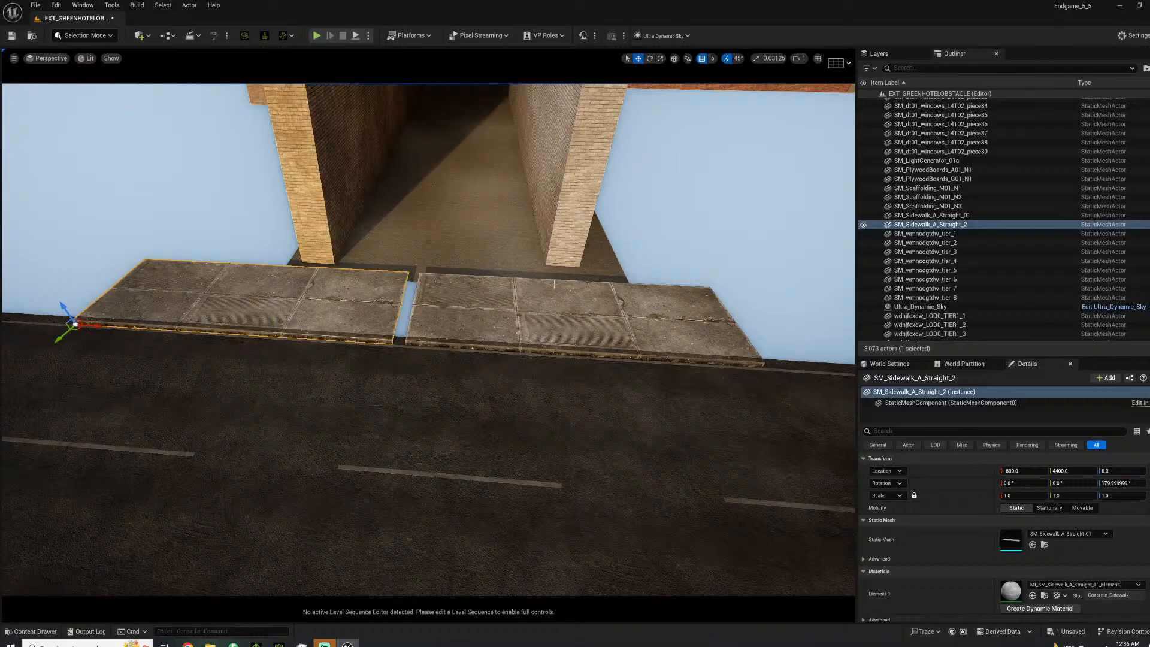
{"action": "key", "text": "ctrl+z"}
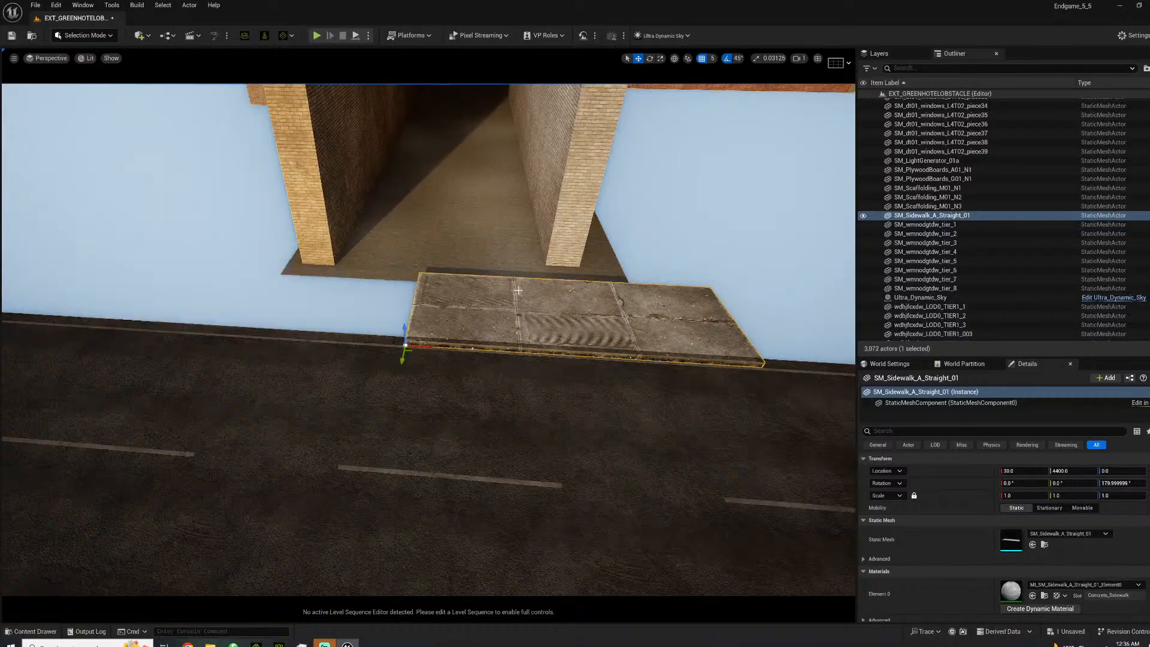
{"action": "left_click", "coordinate": [36, 630]}
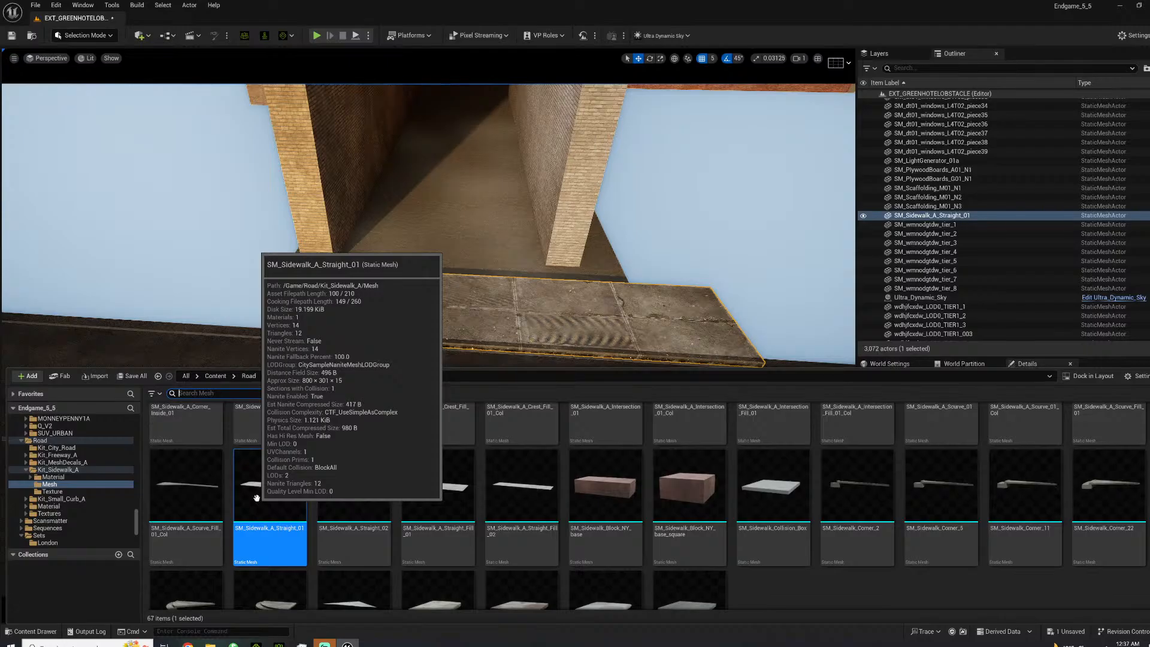
{"action": "left_click", "coordinate": [712, 58]}
{"action": "left_click_drag", "start_coordinate": [431, 346], "coordinate": [183, 298]}
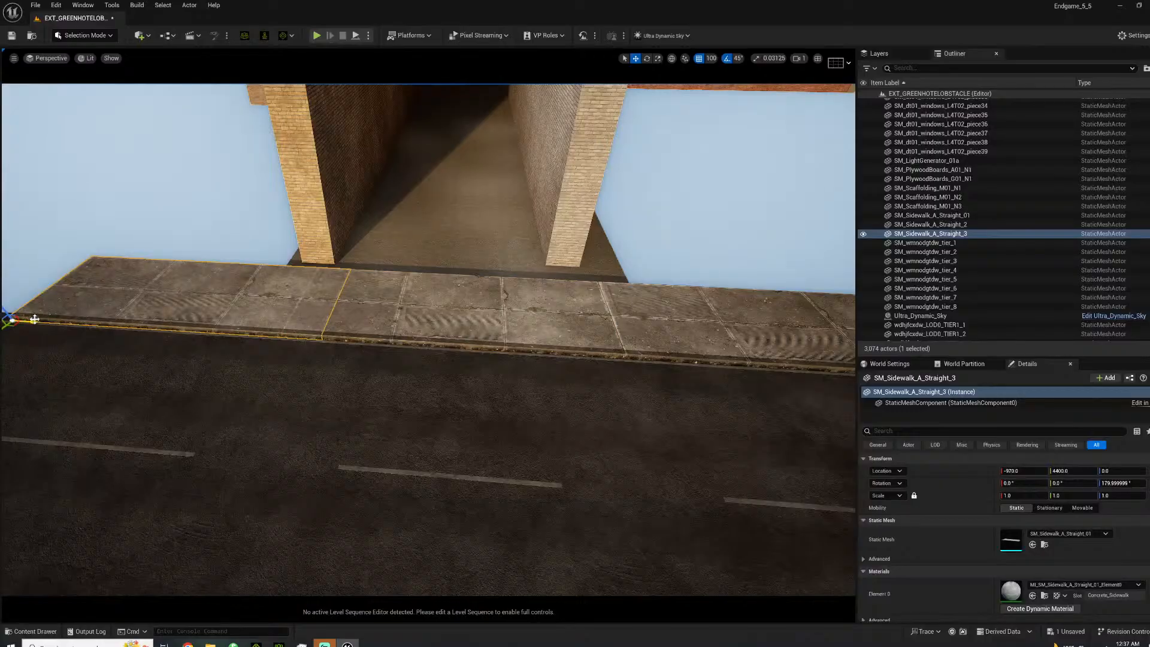
{"action": "left_click_drag", "start_coordinate": [35, 318], "coordinate": [3, 320]}
Place the SM_Plaza_Square_A mesh over the gap between the sidewalk and the alley ground at location 100, 4000, 0.
{"action": "right_click_drag", "start_coordinate": [177, 303], "coordinate": [401, 335]}
{"action": "key", "text": "s"}
{"action": "key", "text": "w"}
{"action": "left_click", "coordinate": [31, 631]}
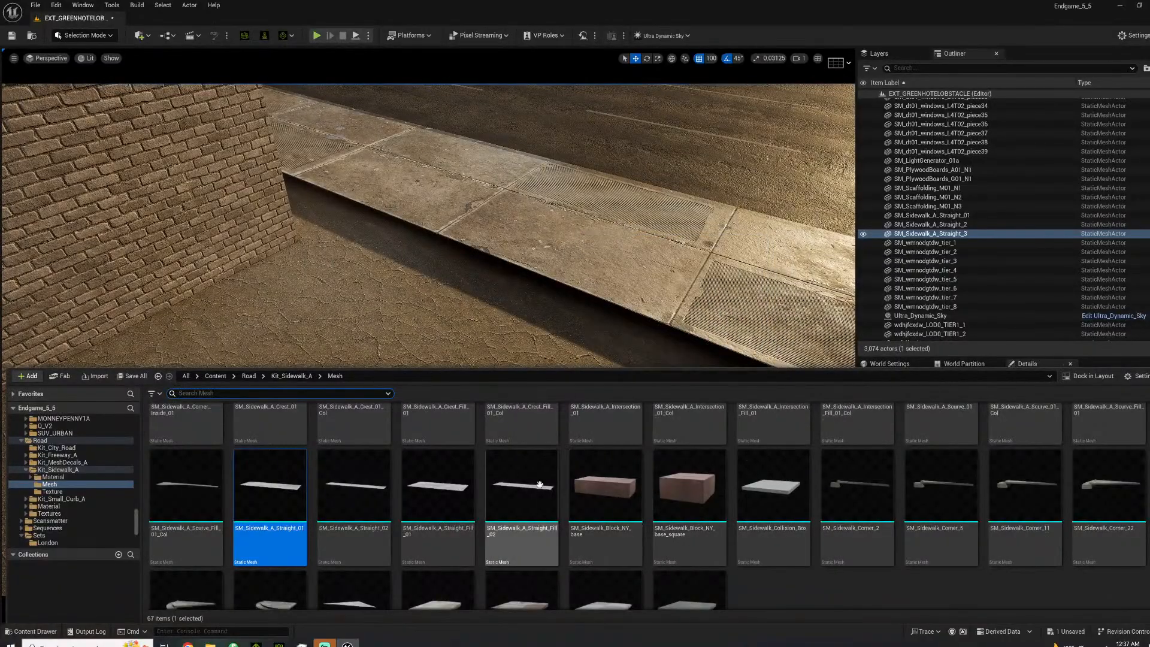
{"action": "scroll", "coordinate": [516, 478], "scroll_direction": "up", "scroll_amount": 1}
{"action": "scroll", "coordinate": [515, 478], "scroll_direction": "up", "scroll_amount": 3}
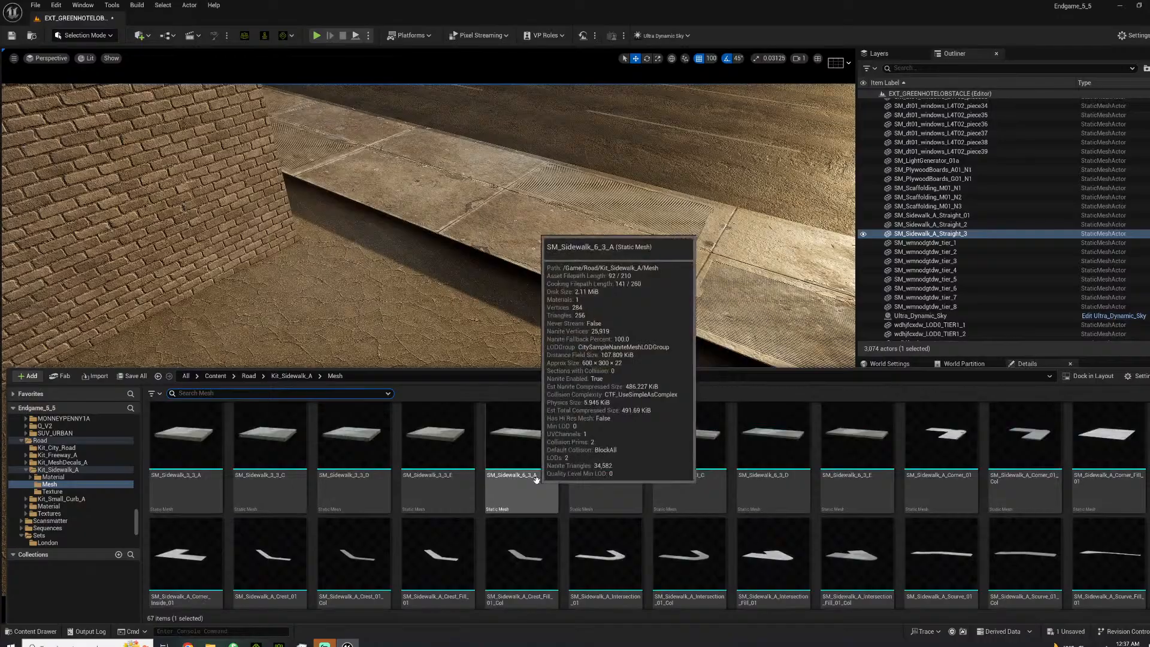
{"action": "scroll", "coordinate": [530, 474], "scroll_direction": "up", "scroll_amount": 3}
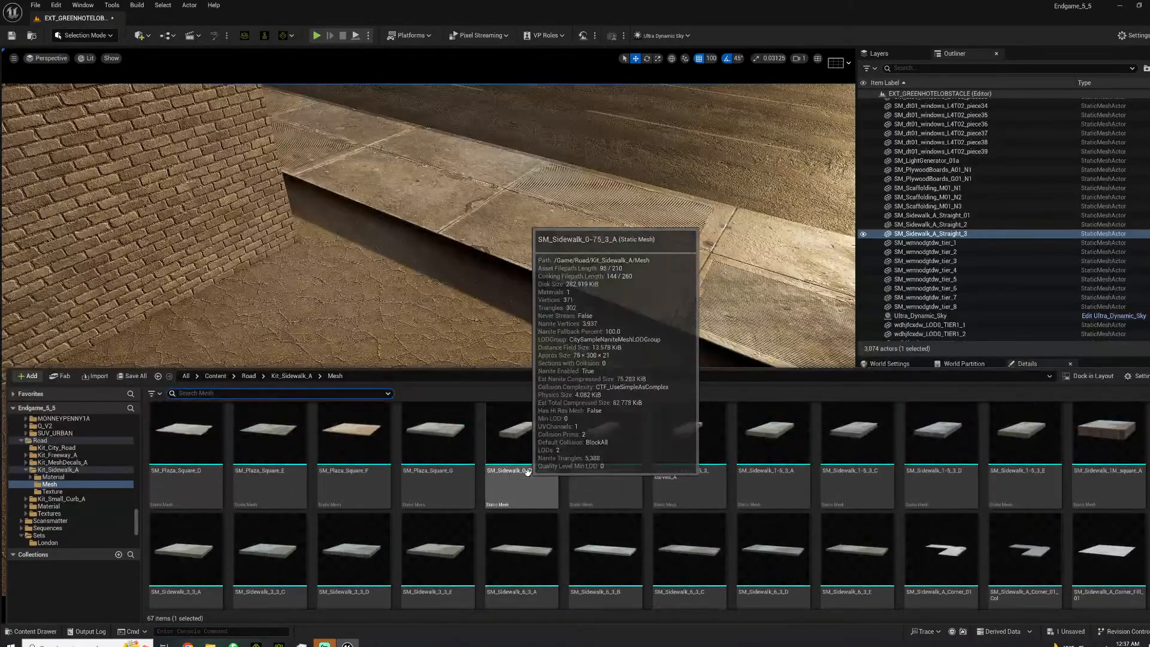
{"action": "scroll", "coordinate": [528, 474], "scroll_direction": "up", "scroll_amount": 2}
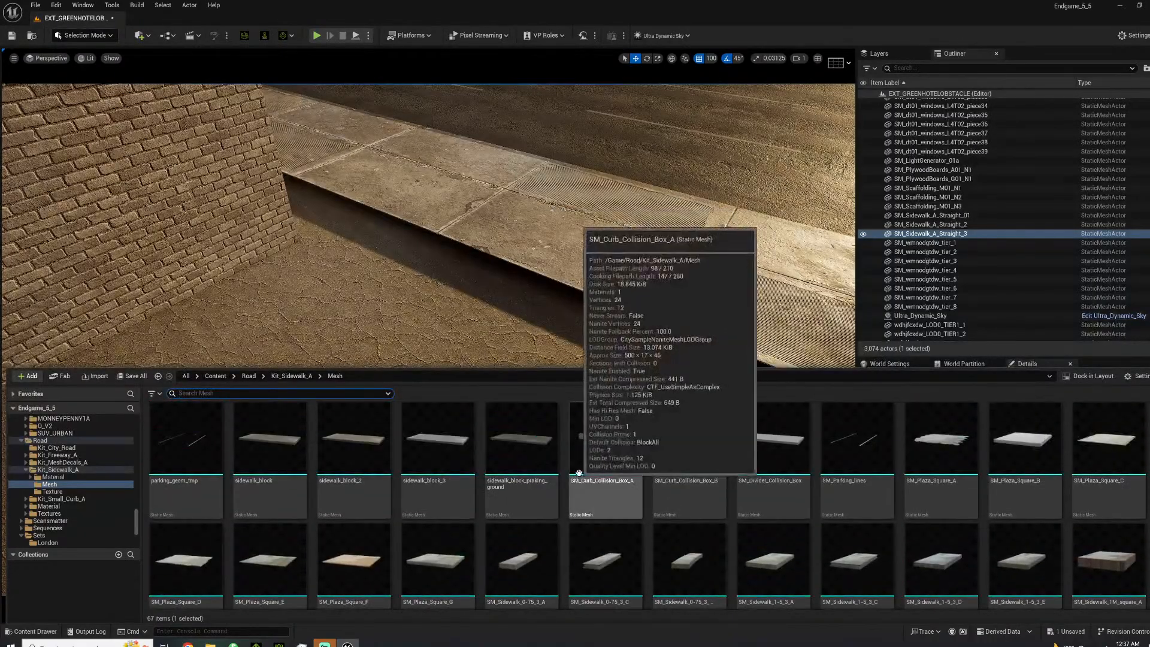
{"action": "scroll", "coordinate": [566, 469], "scroll_direction": "down", "scroll_amount": 1}
{"action": "scroll", "coordinate": [559, 469], "scroll_direction": "up", "scroll_amount": 1}
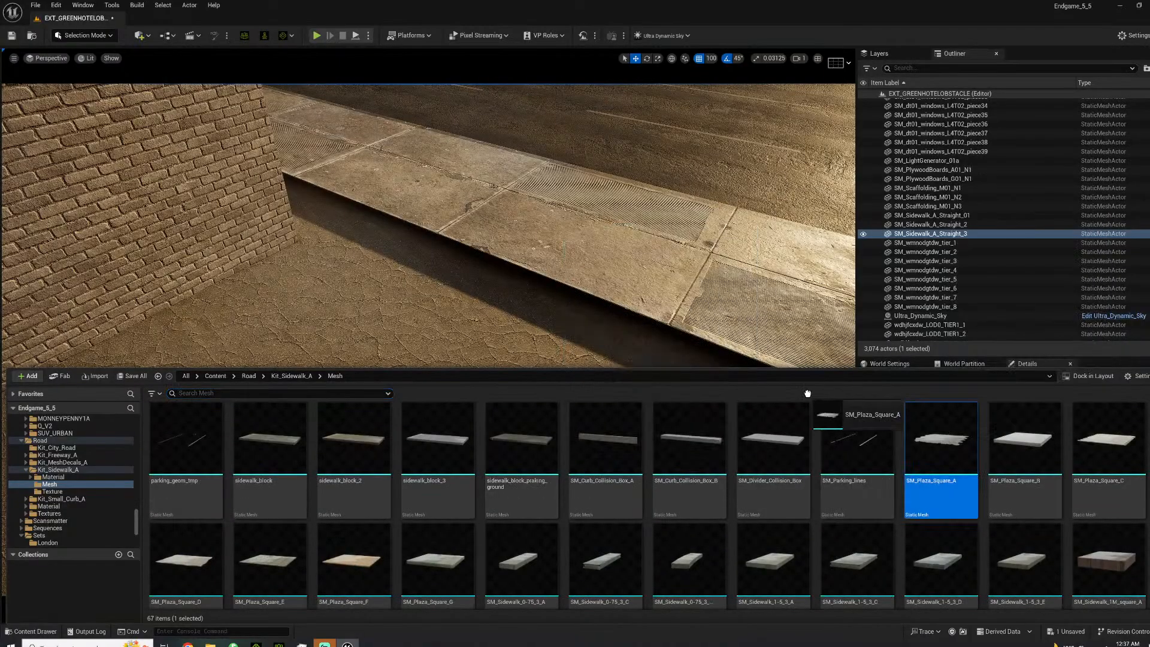
{"action": "left_click_drag", "start_coordinate": [570, 296], "coordinate": [548, 341]}
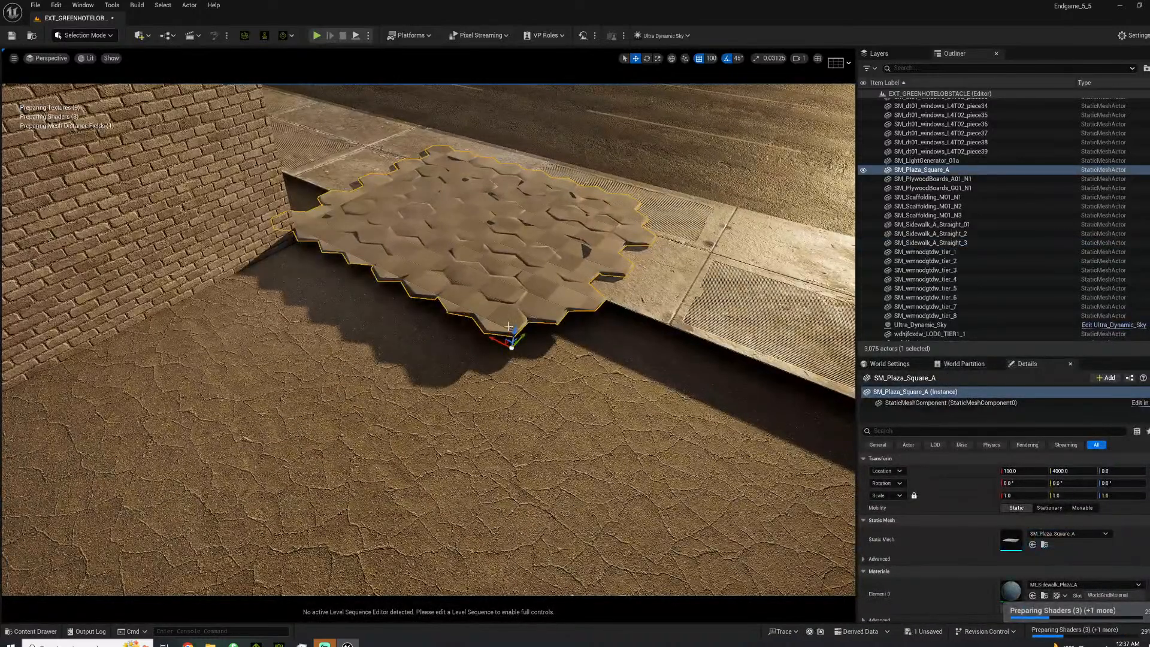
Delete the SM_Plaza_Square_A mesh from the gap at the alley mouth.
{"action": "right_click_drag", "start_coordinate": [504, 257], "coordinate": [443, 272]}
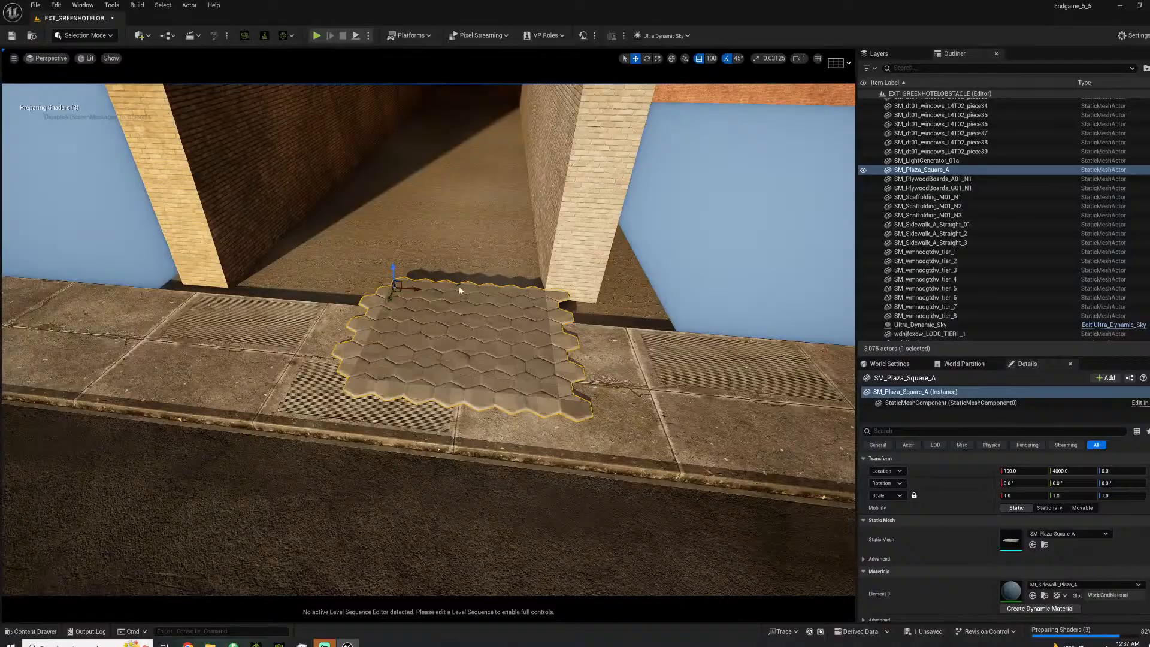
{"action": "mouse_move", "coordinate": [332, 290]}
{"action": "right_mouse_down"}
{"action": "mouse_move", "coordinate": [327, 255]}
{"action": "mouse_move", "coordinate": [353, 297]}
{"action": "right_mouse_up"}
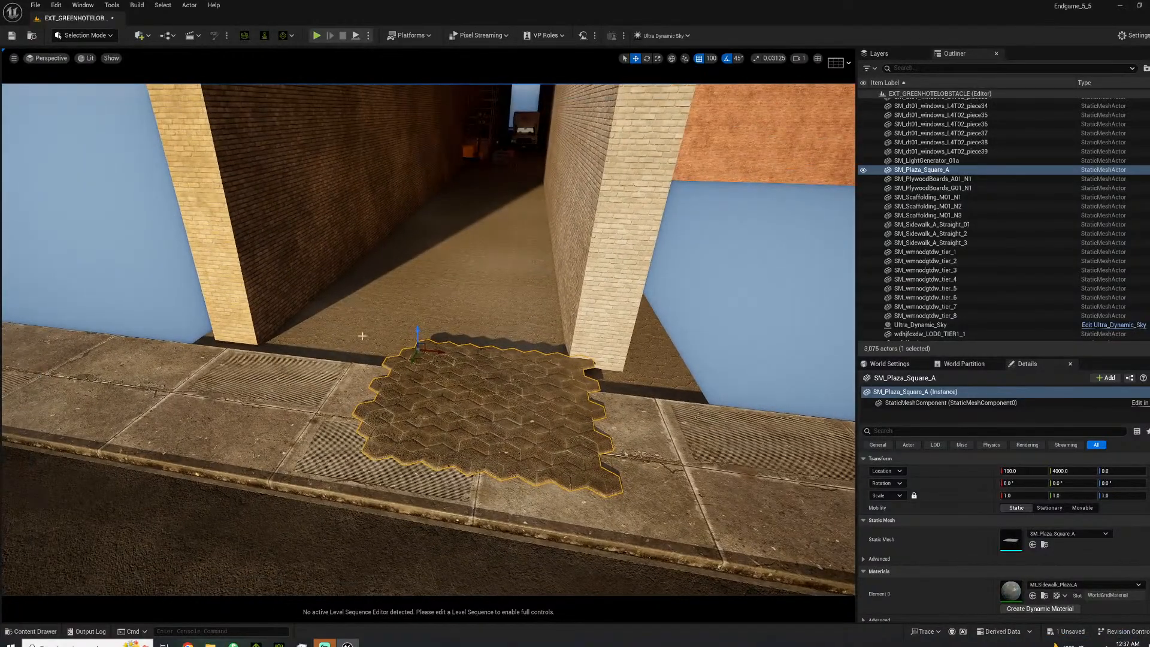
{"action": "key", "text": "Delete"}
Place the SM_Small_Curb_A_Straight_01 mesh from Kit_Small_Curb_A along the sidewalk's alley-side edge.
{"action": "right_click", "coordinate": [485, 373]}
{"action": "right_click_drag", "start_coordinate": [482, 375], "coordinate": [223, 306]}
{"action": "key", "text": "s"}
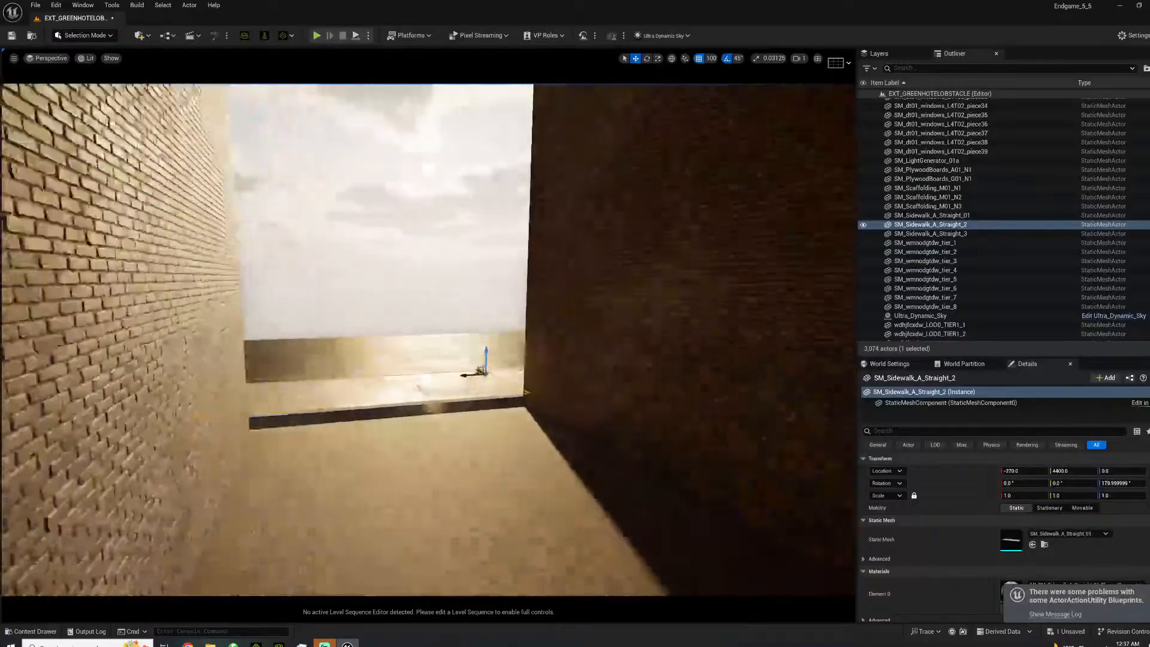
{"action": "key", "text": "f"}
{"action": "left_click", "coordinate": [18, 632]}
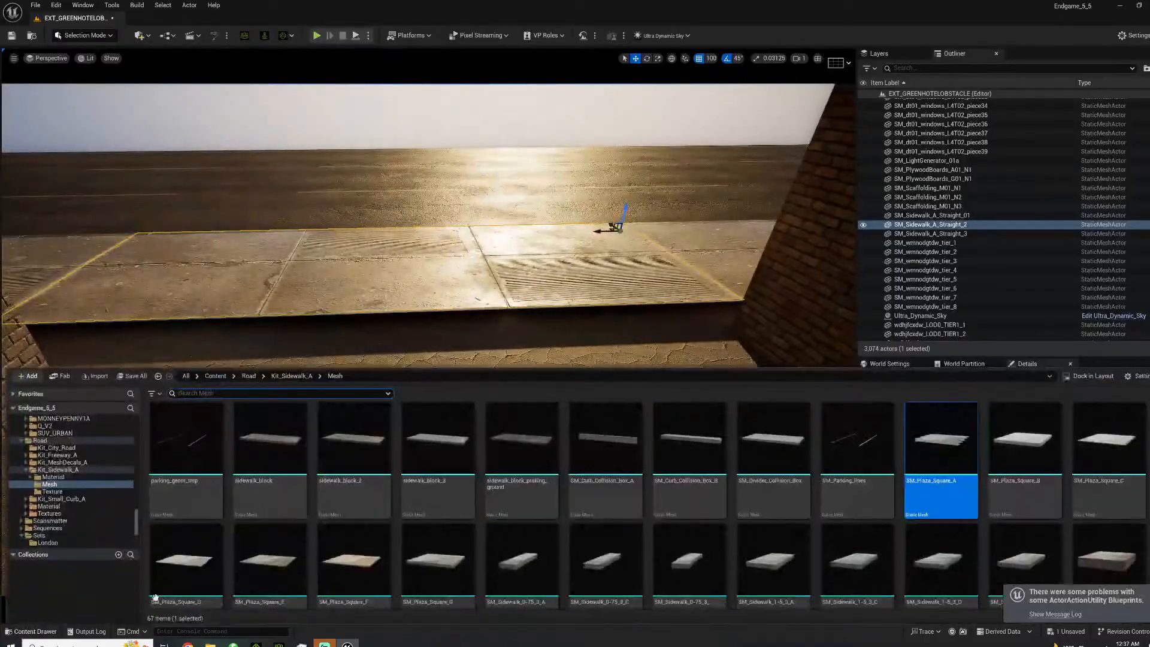
{"action": "scroll", "coordinate": [492, 539], "scroll_direction": "down", "scroll_amount": 2}
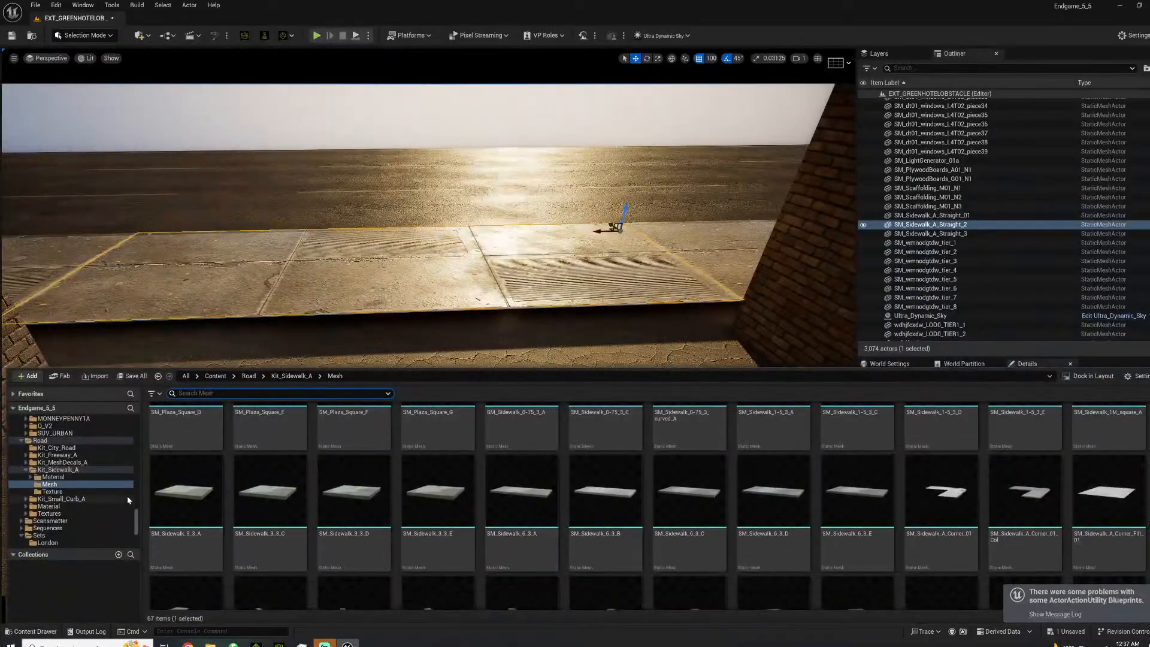
{"action": "left_click", "coordinate": [77, 506]}
{"action": "left_click", "coordinate": [72, 499]}
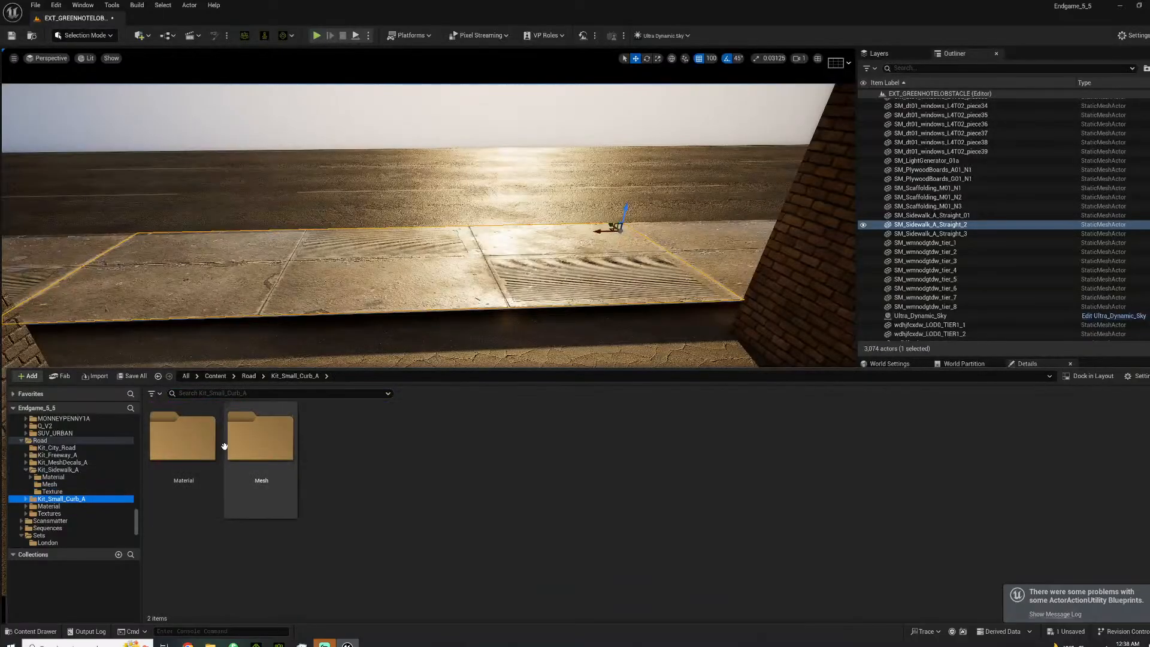
{"action": "double_click", "coordinate": [242, 443]}
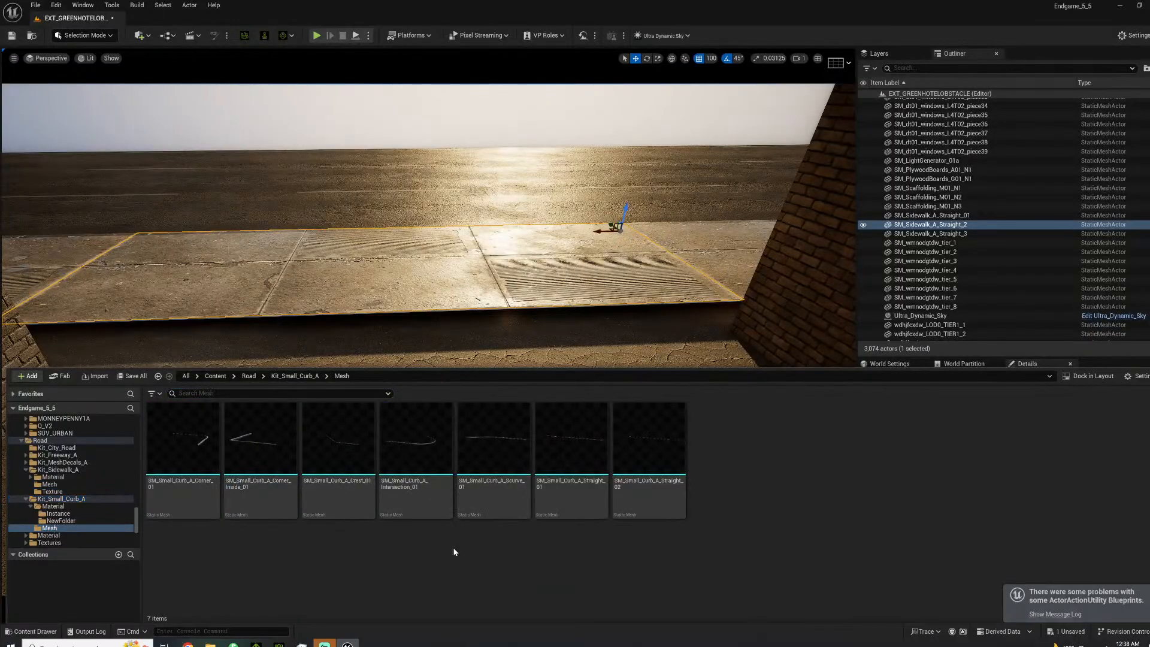
{"action": "left_click_drag", "start_coordinate": [520, 378], "coordinate": [409, 326]}
Copy the small curb piece along the sidewalk's alley-side edge to location 900, 4100, 0.
{"action": "key", "text": "w"}
{"action": "right_click_drag", "start_coordinate": [409, 327], "coordinate": [448, 333]}
{"action": "key", "text": "s"}
{"action": "left_click_drag", "start_coordinate": [424, 298], "coordinate": [243, 313], "text": "alt"}
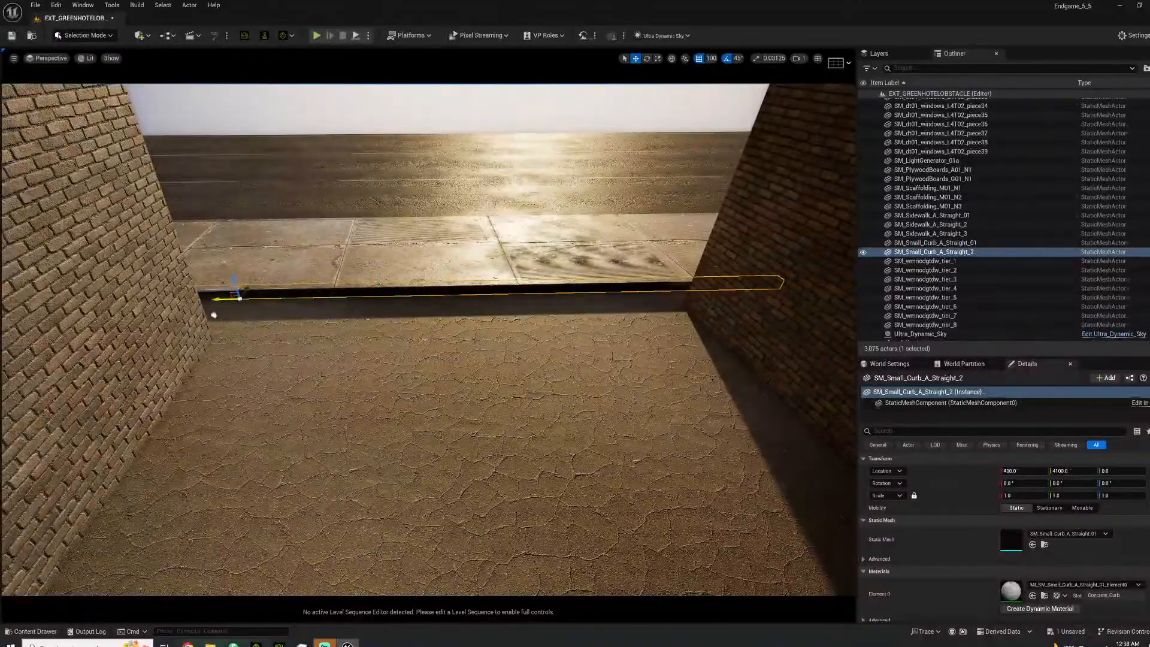
{"action": "right_click_drag", "start_coordinate": [191, 271], "coordinate": [137, 269]}
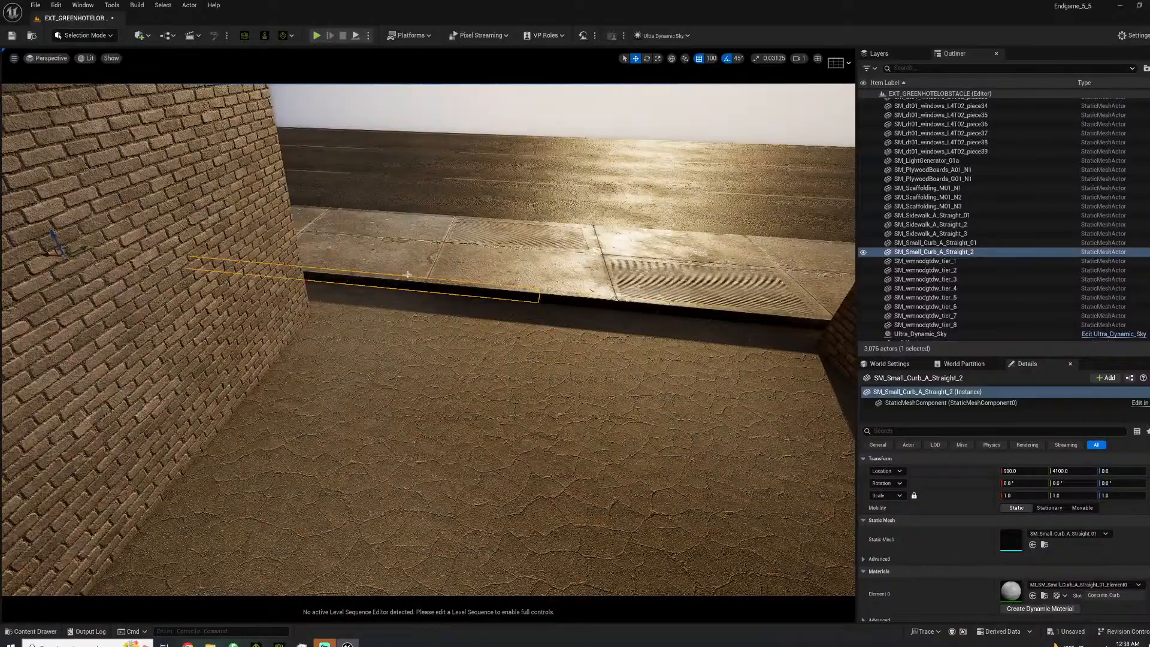
Select the three sidewalk pieces beside the alley, set the position snap to 5 and lower them slightly toward the road.
{"action": "left_click", "coordinate": [380, 279]}
{"action": "right_click_drag", "start_coordinate": [380, 279], "coordinate": [300, 233]}
{"action": "left_click", "coordinate": [390, 227], "text": "ctrl"}
{"action": "left_click", "coordinate": [330, 225], "text": "ctrl"}
{"action": "left_click", "coordinate": [712, 58]}
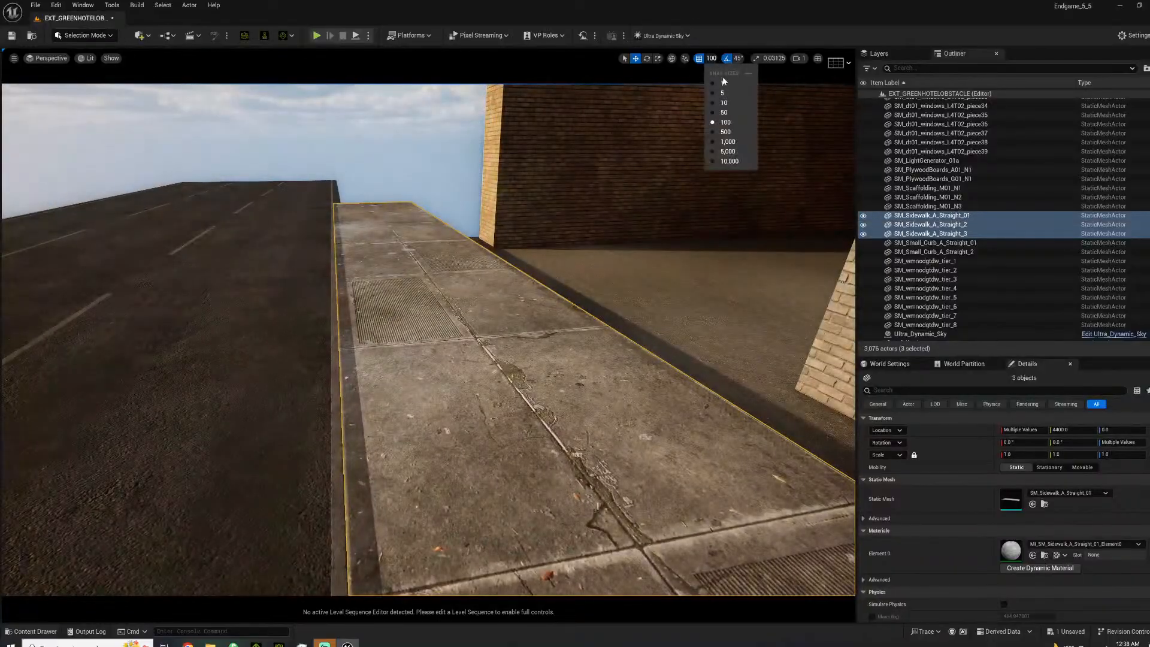
{"action": "left_click", "coordinate": [718, 92]}
{"action": "right_click_drag", "start_coordinate": [575, 264], "coordinate": [689, 273]}
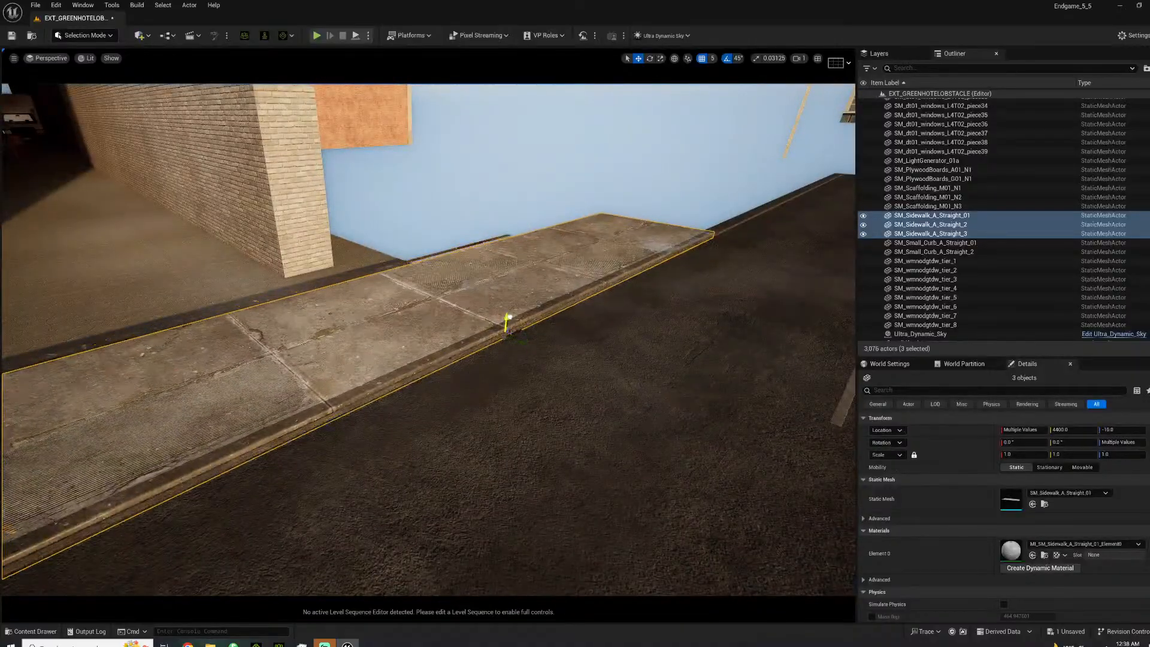
Select both small curb pieces at the alley mouth and lower them to match the sidewalk.
{"action": "right_click_drag", "start_coordinate": [291, 301], "coordinate": [470, 304]}
{"action": "left_click", "coordinate": [127, 234]}
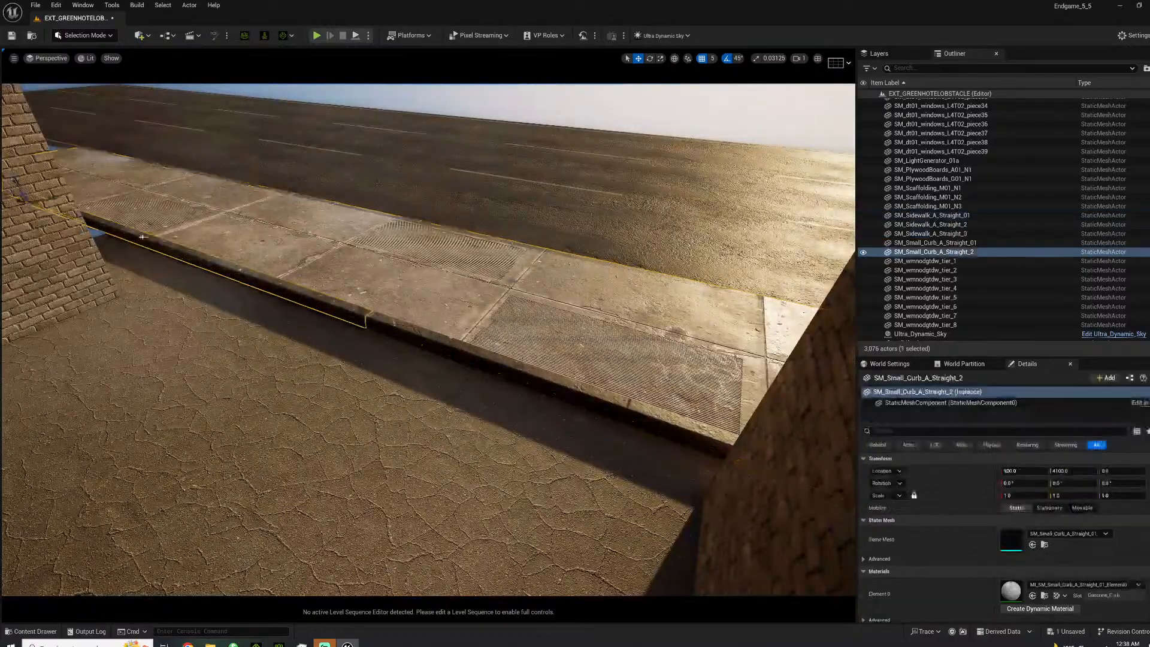
{"action": "left_click", "coordinate": [364, 320], "text": "ctrl"}
{"action": "left_click_drag", "start_coordinate": [363, 307], "coordinate": [364, 312]}
Place the SM_Sidewalk_A_Straight_02 mesh from Kit_Sidewalk_A near the road edge opposite the alley.
{"action": "left_click", "coordinate": [460, 286]}
{"action": "key", "text": "s"}
{"action": "right_click_drag", "start_coordinate": [460, 286], "coordinate": [299, 431]}
{"action": "left_click", "coordinate": [461, 286]}
{"action": "key", "text": "s"}
{"action": "key", "text": "w"}
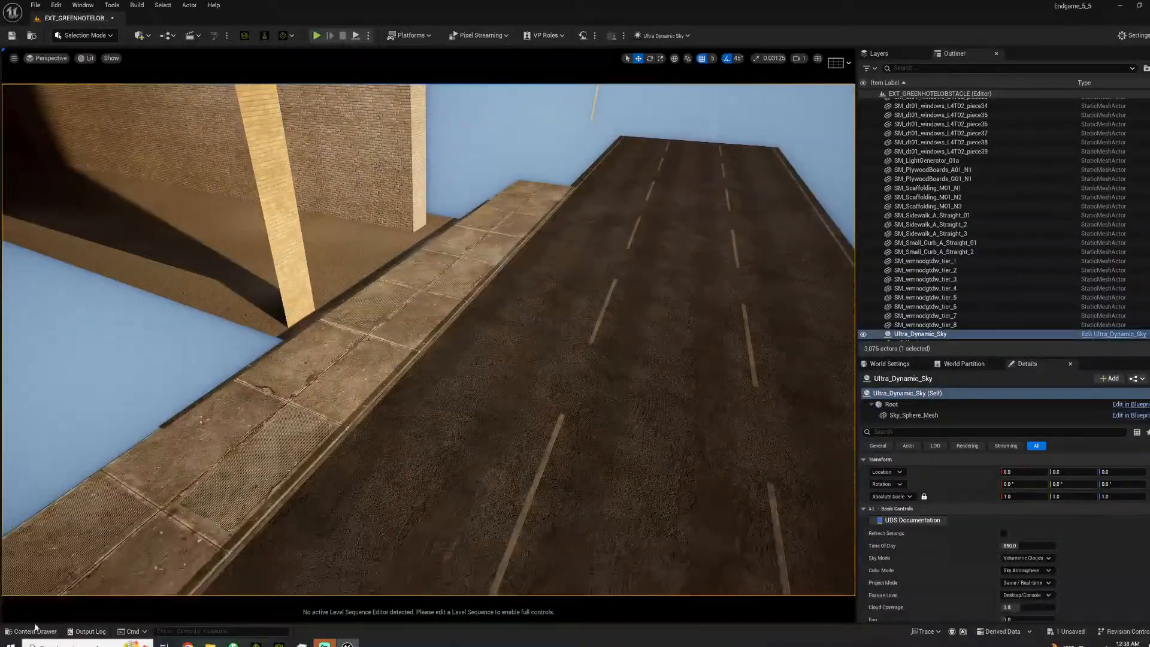
{"action": "left_click", "coordinate": [31, 631]}
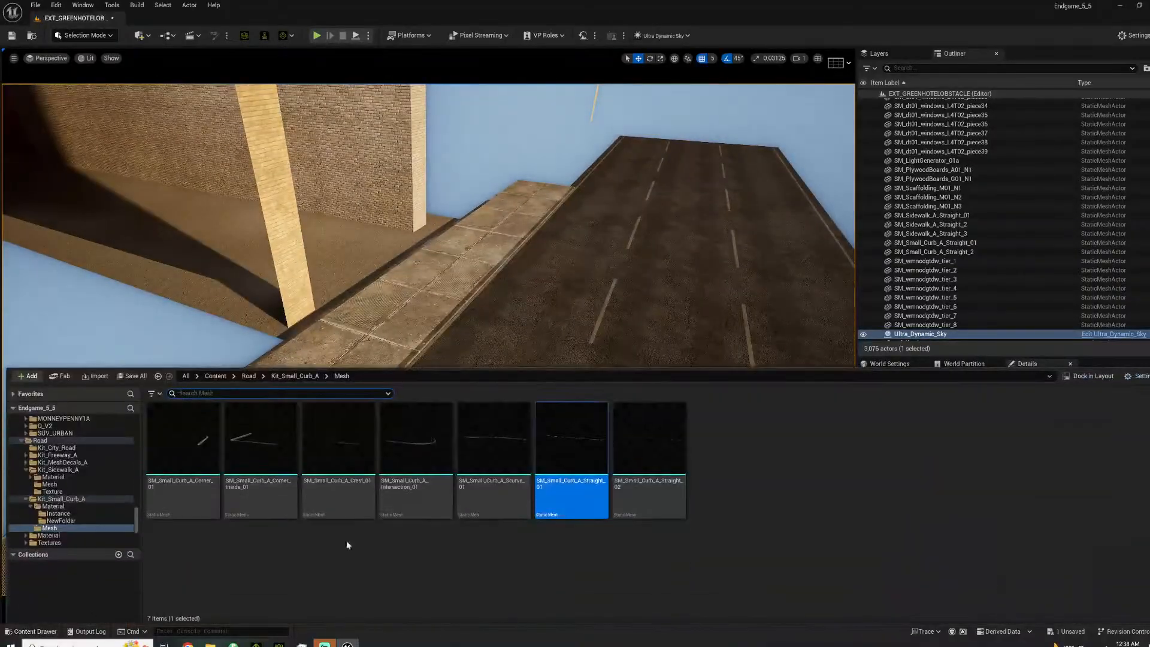
{"action": "left_click", "coordinate": [71, 470]}
{"action": "double_click", "coordinate": [284, 451]}
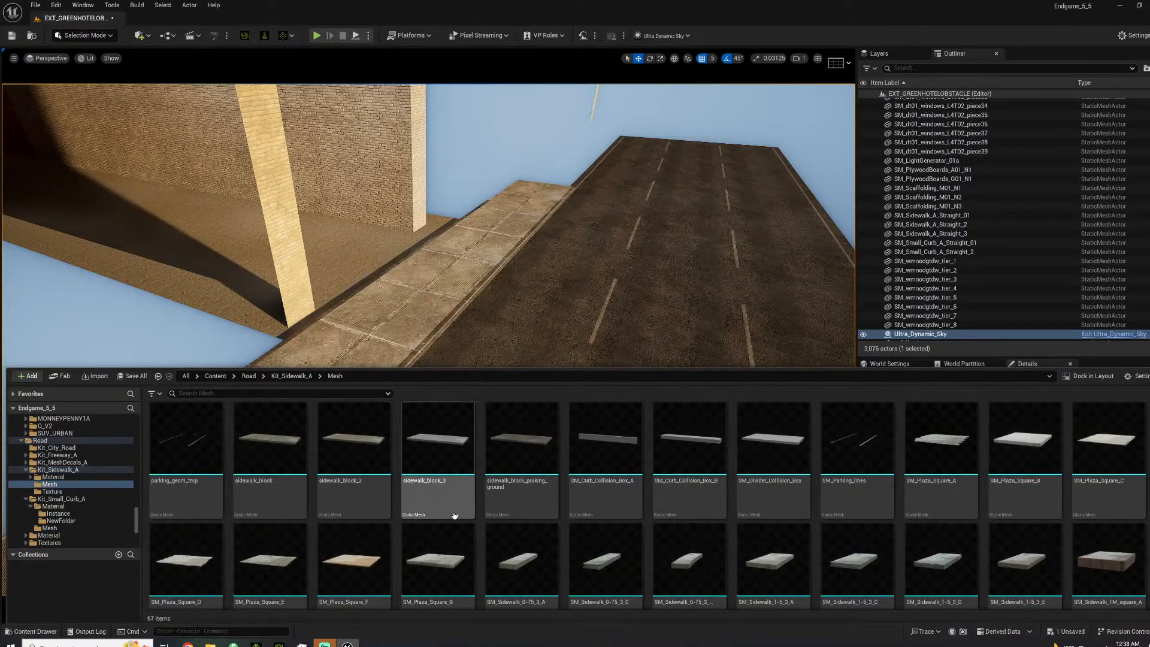
{"action": "scroll", "coordinate": [518, 507], "scroll_direction": "down", "scroll_amount": 3}
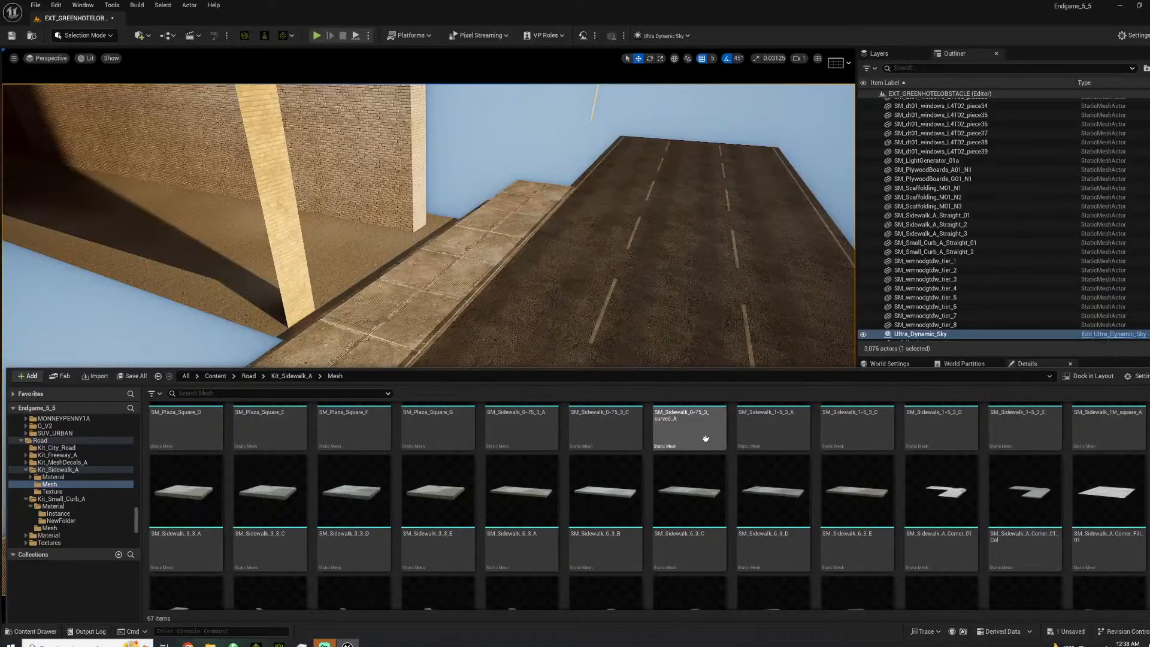
{"action": "scroll", "coordinate": [689, 470], "scroll_direction": "up", "scroll_amount": 1}
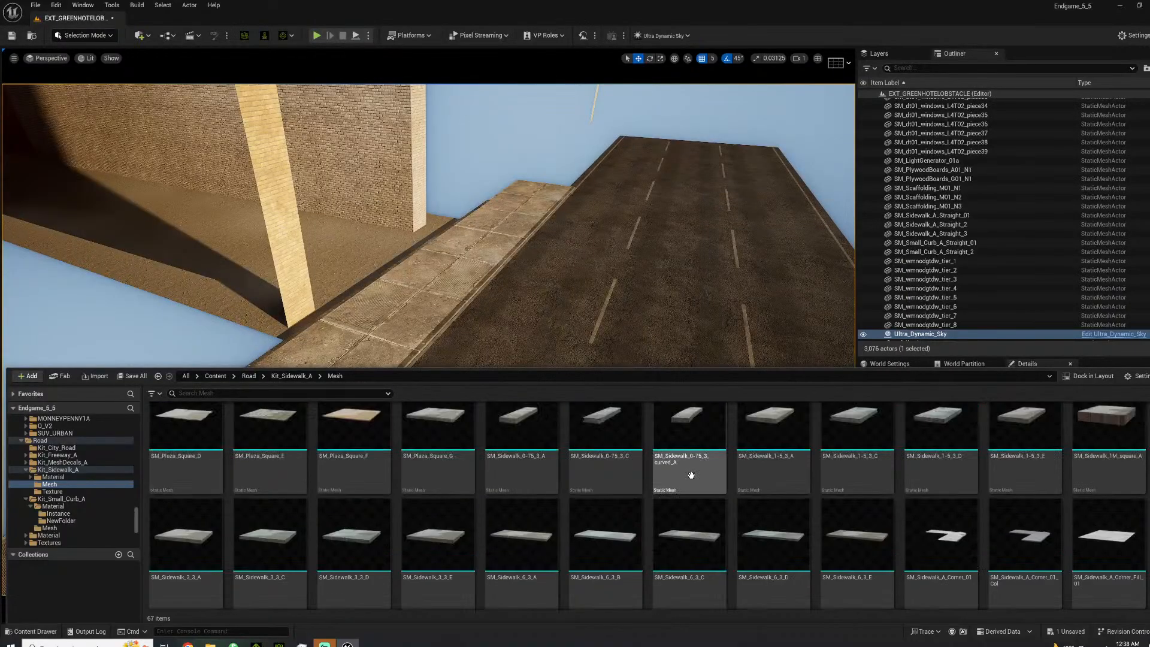
{"action": "scroll", "coordinate": [481, 437], "scroll_direction": "down", "scroll_amount": 1}
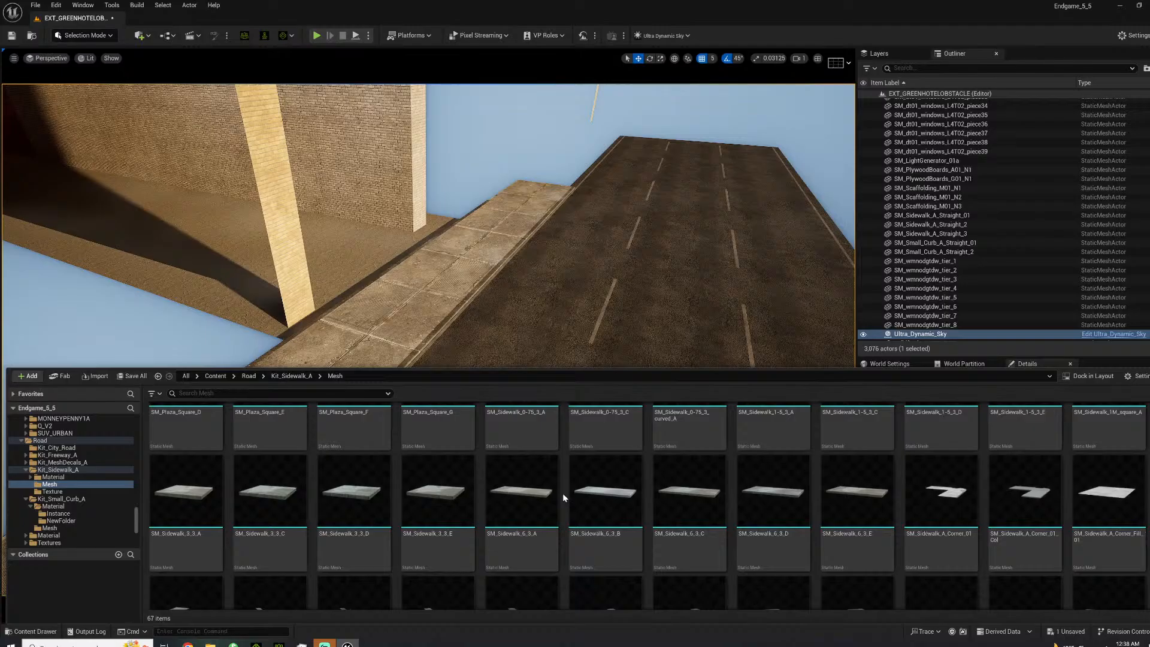
{"action": "scroll", "coordinate": [563, 494], "scroll_direction": "down", "scroll_amount": 5}
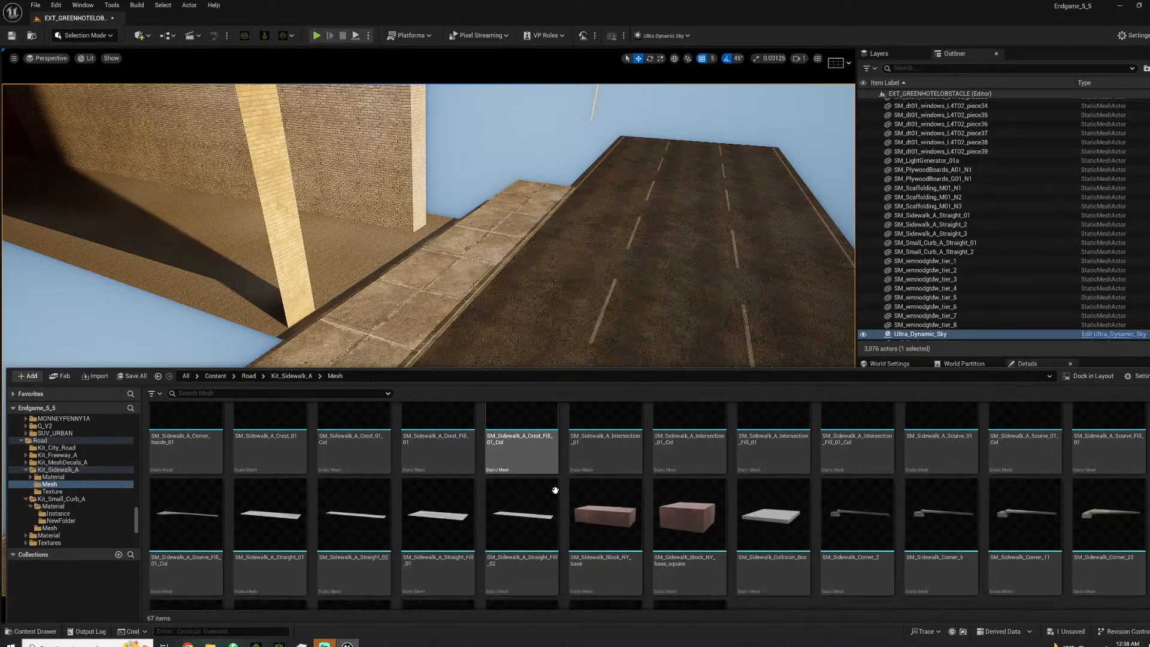
{"action": "left_click_drag", "start_coordinate": [595, 314], "coordinate": [738, 288]}
Align SM_Sidewalk_A_Straight_02 with the road's far edge at location -45, 5415, 0.
{"action": "right_click_drag", "start_coordinate": [639, 313], "coordinate": [423, 361]}
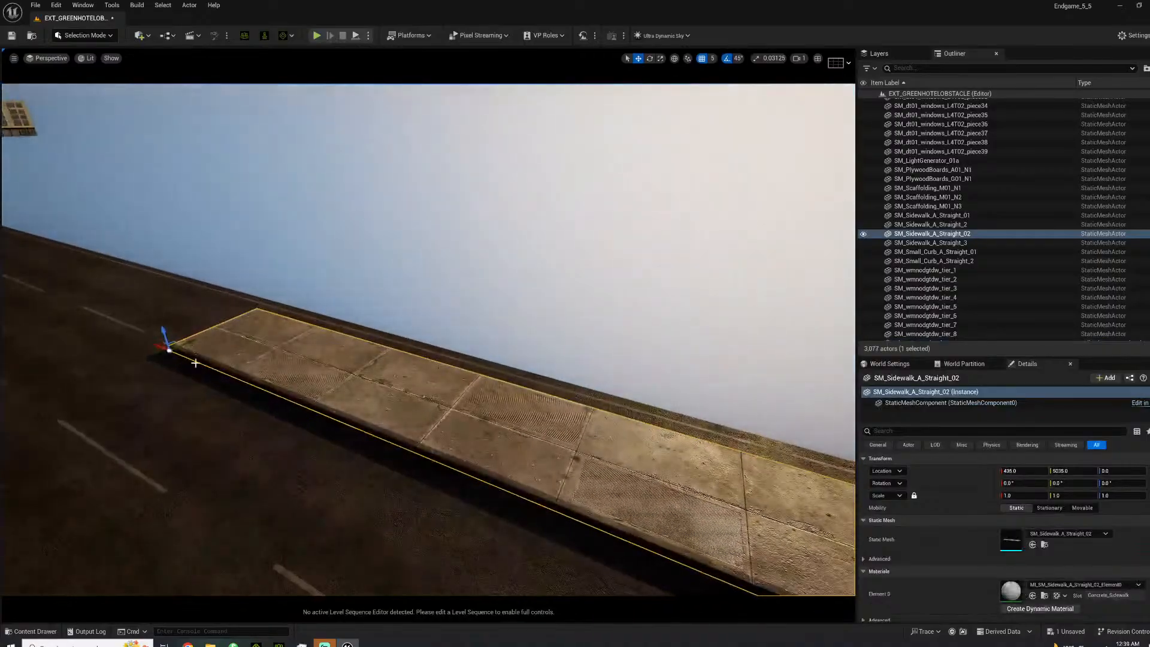
{"action": "left_click_drag", "start_coordinate": [188, 344], "coordinate": [308, 304]}
{"action": "key", "text": "s"}
{"action": "right_click_drag", "start_coordinate": [308, 304], "coordinate": [368, 331]}
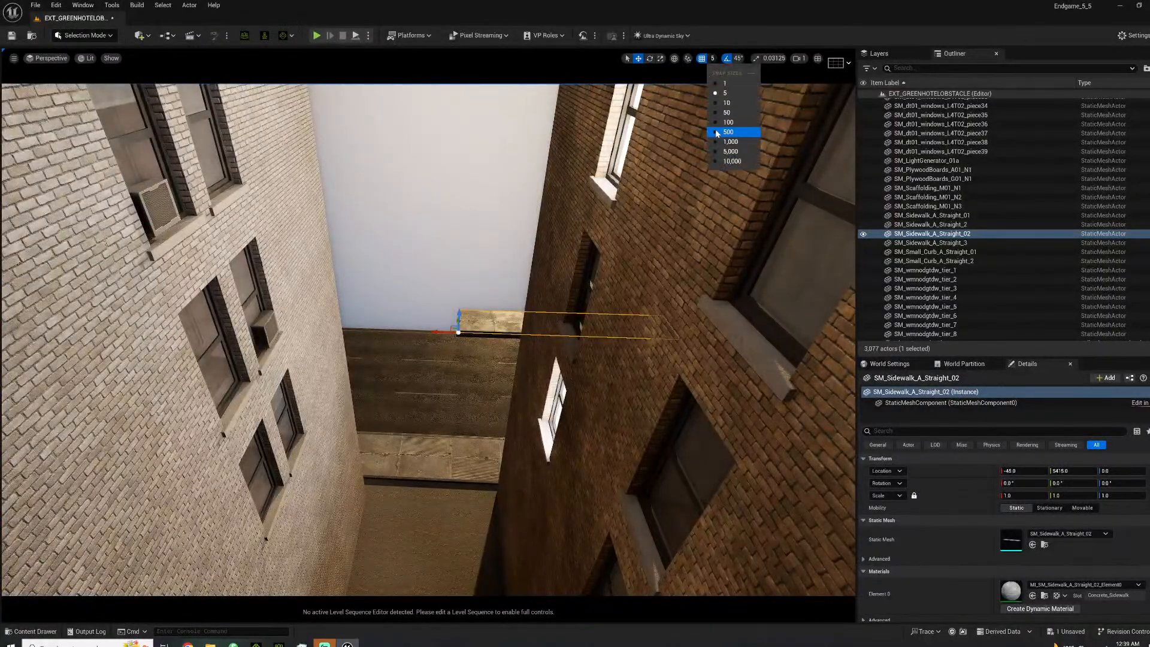
Set the position snap to 100, slide the far sidewalk piece along the road and butt a copy against it at location 355, 5415, 0.
{"action": "left_click_drag", "start_coordinate": [435, 334], "coordinate": [242, 305]}
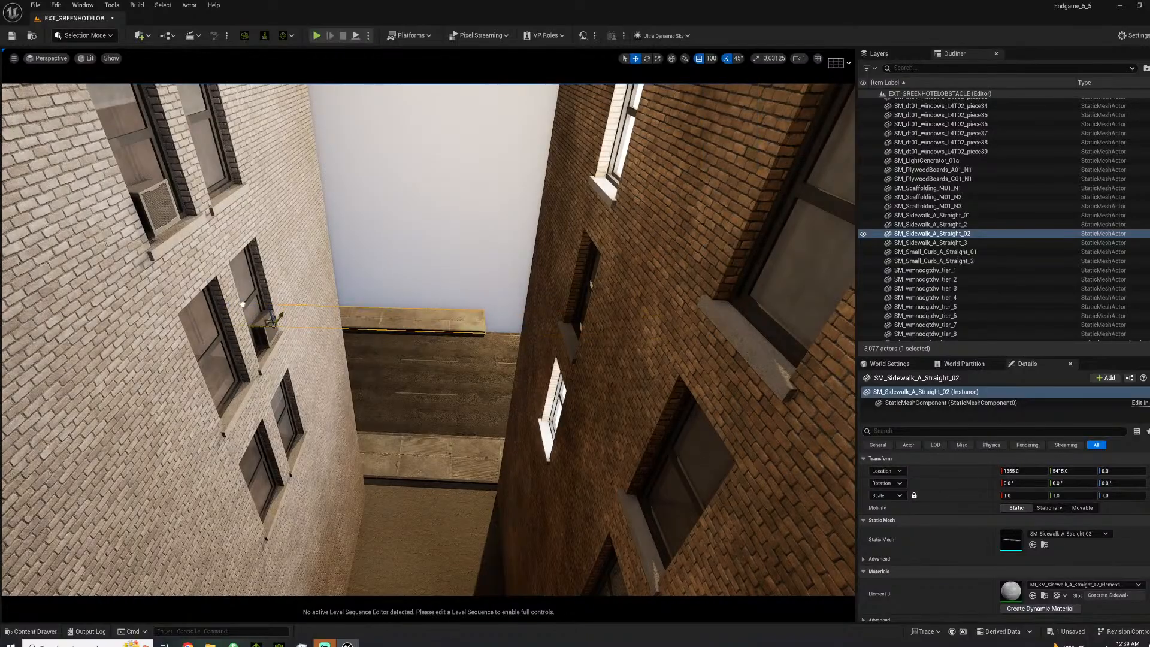
{"action": "left_click_drag", "start_coordinate": [170, 323], "coordinate": [370, 328], "text": "alt"}
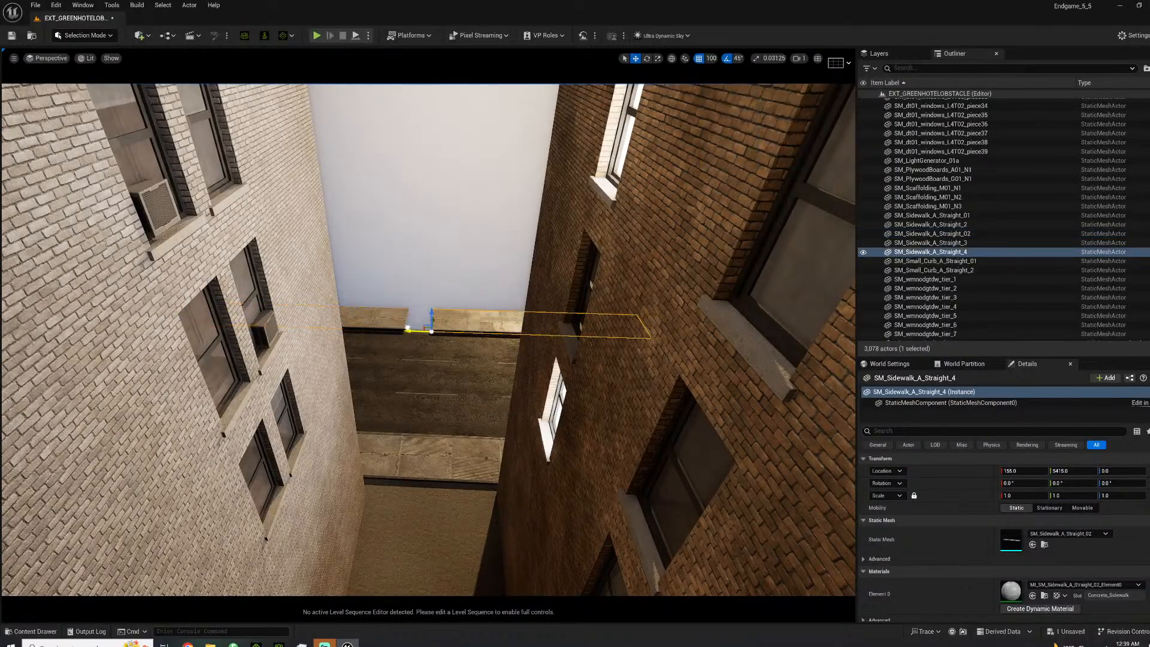
{"action": "key", "text": "f"}
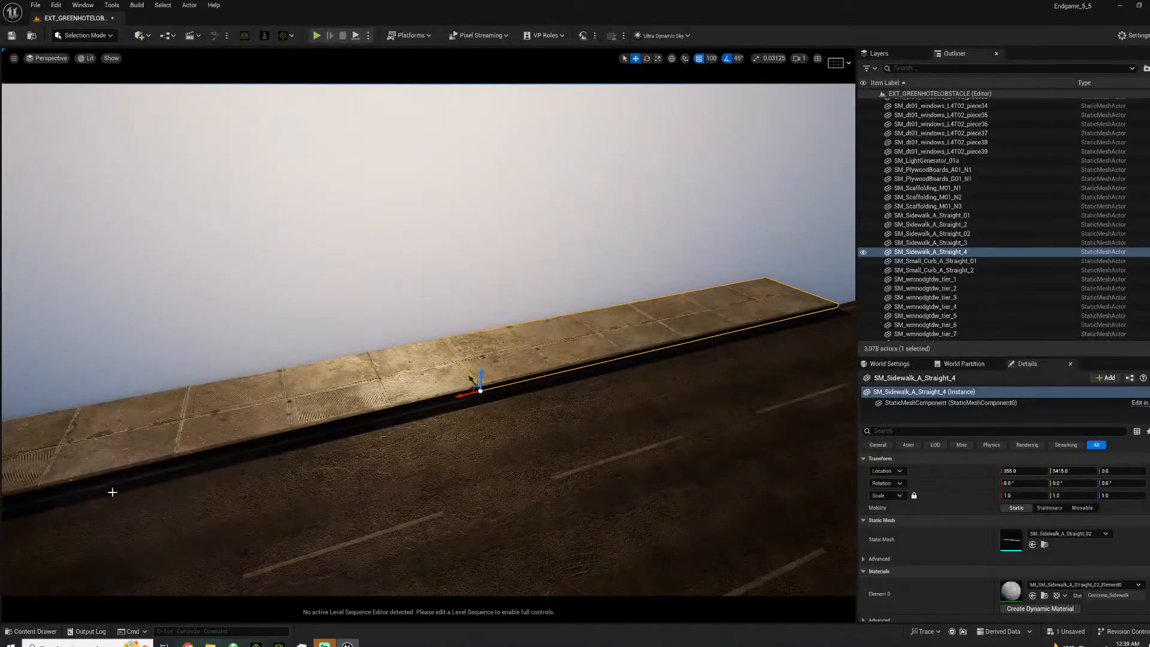
Place SM_Sidewalk_A_Straight_Fill_01 behind the far sidewalk and align it at location -445, 5715, 0 using a position snap of 5.
{"action": "left_click", "coordinate": [18, 631]}
{"action": "left_click_drag", "start_coordinate": [353, 540], "coordinate": [558, 366]}
{"action": "right_click_drag", "start_coordinate": [559, 367], "coordinate": [635, 372]}
{"action": "left_click_drag", "start_coordinate": [481, 353], "coordinate": [436, 288]}
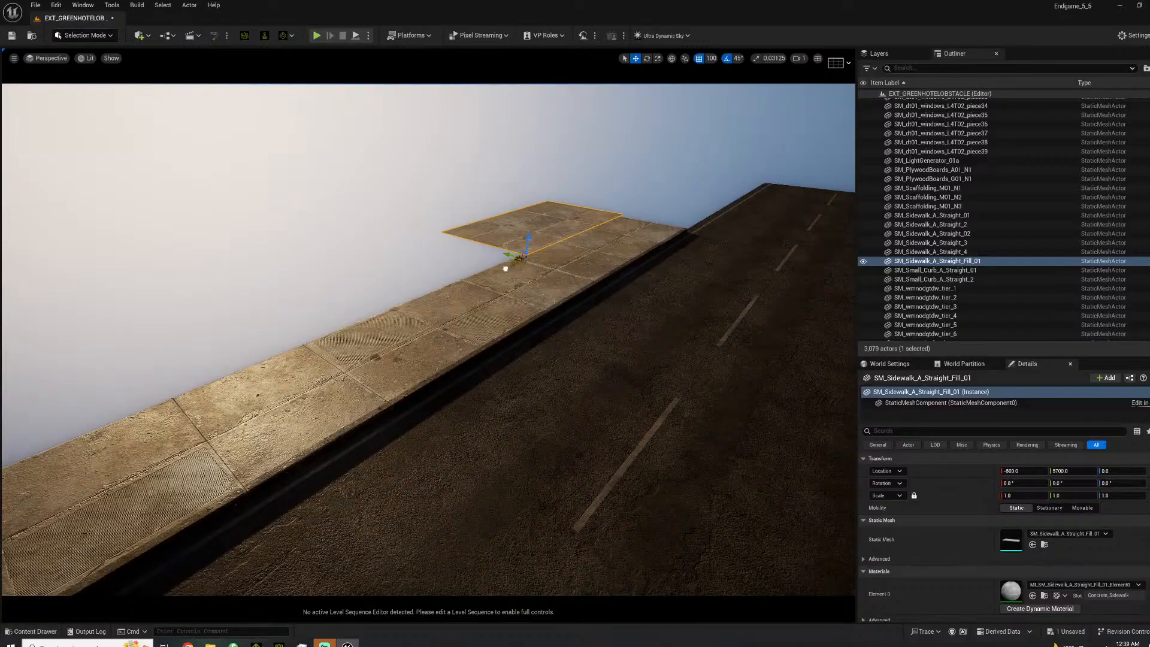
{"action": "right_click_drag", "start_coordinate": [585, 78], "coordinate": [383, 87]}
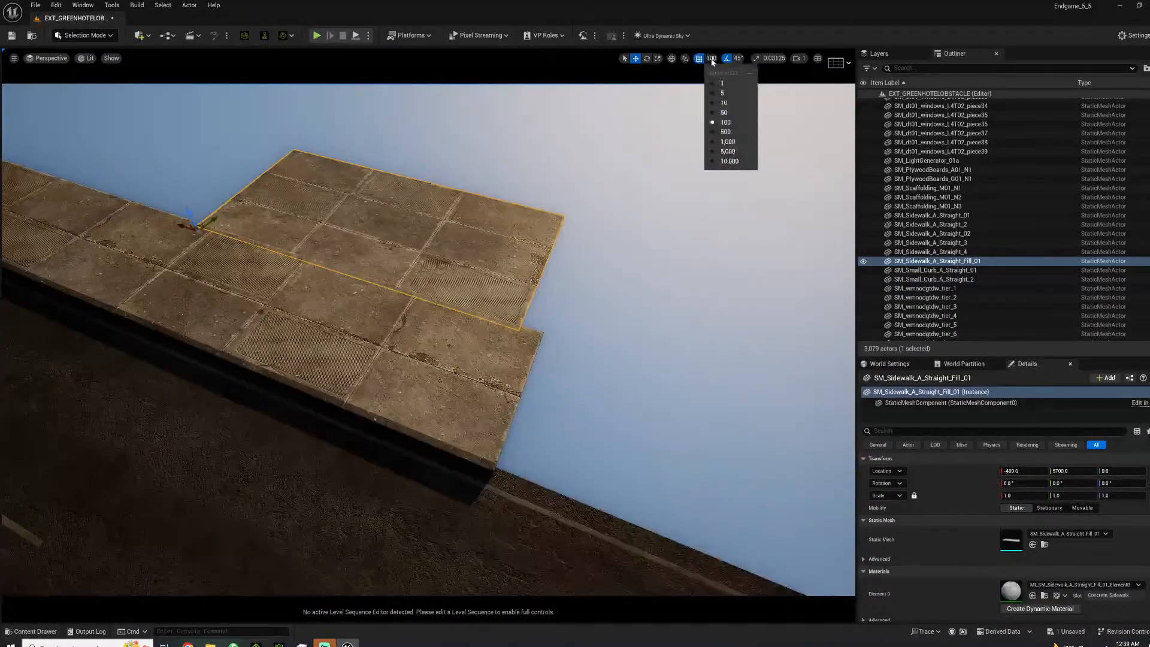
{"action": "left_click", "coordinate": [204, 218]}
{"action": "mouse_move", "coordinate": [213, 221]}
{"action": "left_mouse_down"}
{"action": "mouse_move", "coordinate": [223, 217]}
{"action": "mouse_move", "coordinate": [205, 228]}
{"action": "left_mouse_up"}
{"action": "right_click_drag", "start_coordinate": [205, 228], "coordinate": [96, 211]}
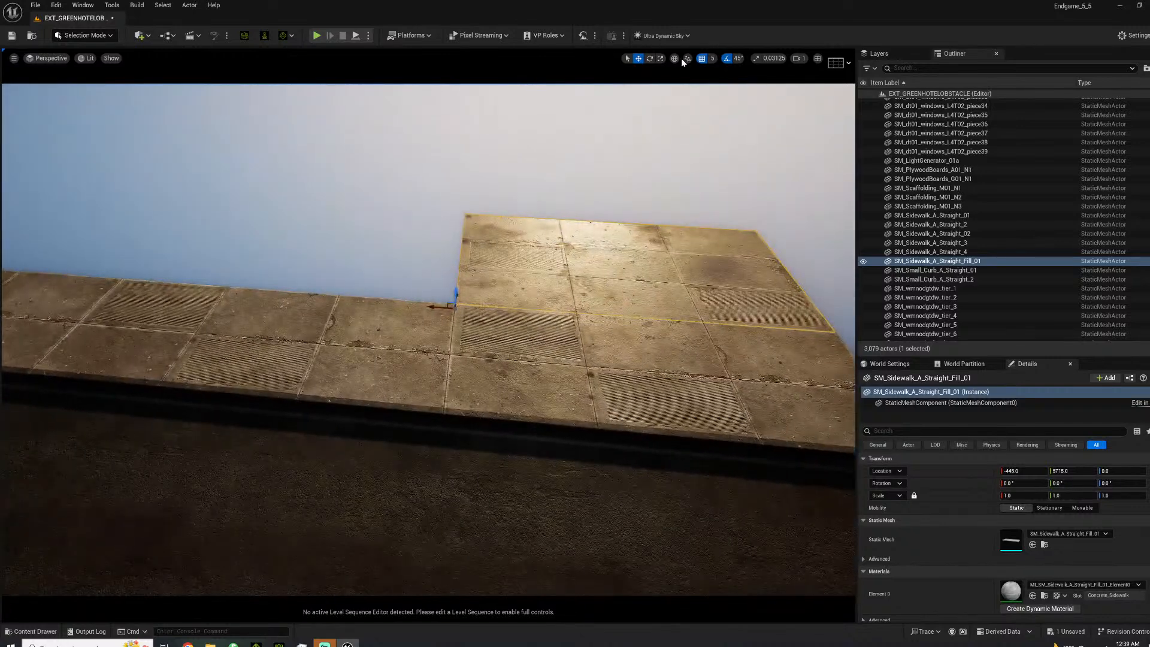
Set the position snap to 100 and lay three copies of the fill piece end to end behind the far sidewalk.
{"action": "left_click", "coordinate": [714, 60]}
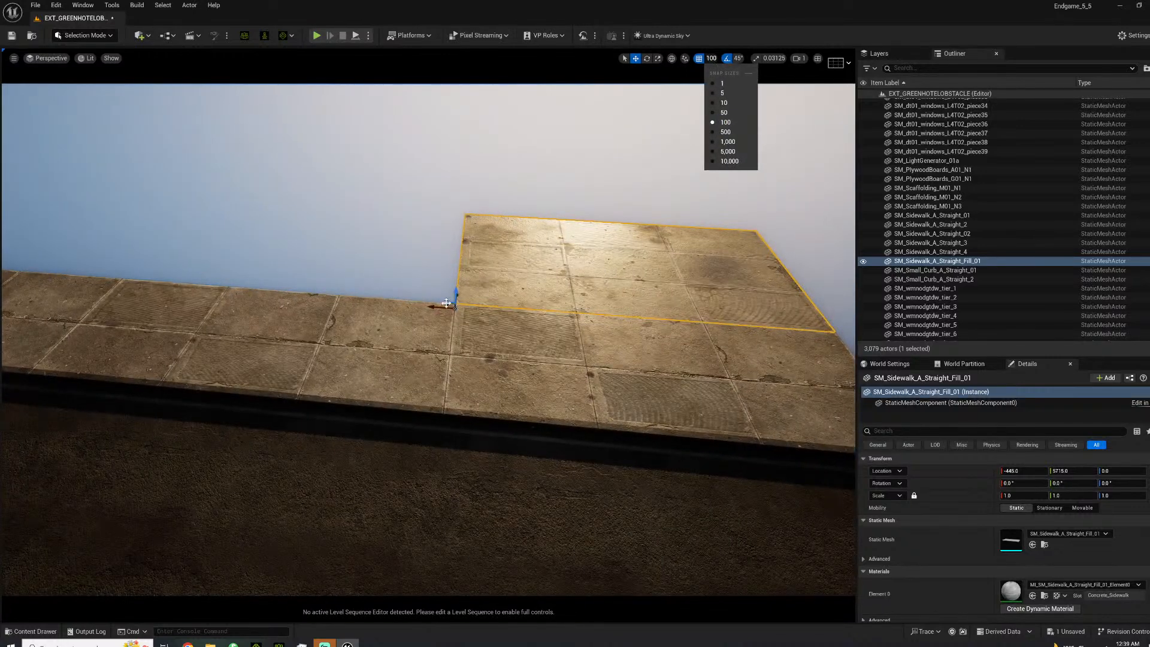
{"action": "left_click_drag", "start_coordinate": [438, 307], "coordinate": [149, 224]}
{"action": "right_click_drag", "start_coordinate": [149, 224], "coordinate": [36, 223]}
{"action": "key", "text": "s"}
{"action": "left_click_drag", "start_coordinate": [476, 319], "coordinate": [453, 319], "text": "alt"}
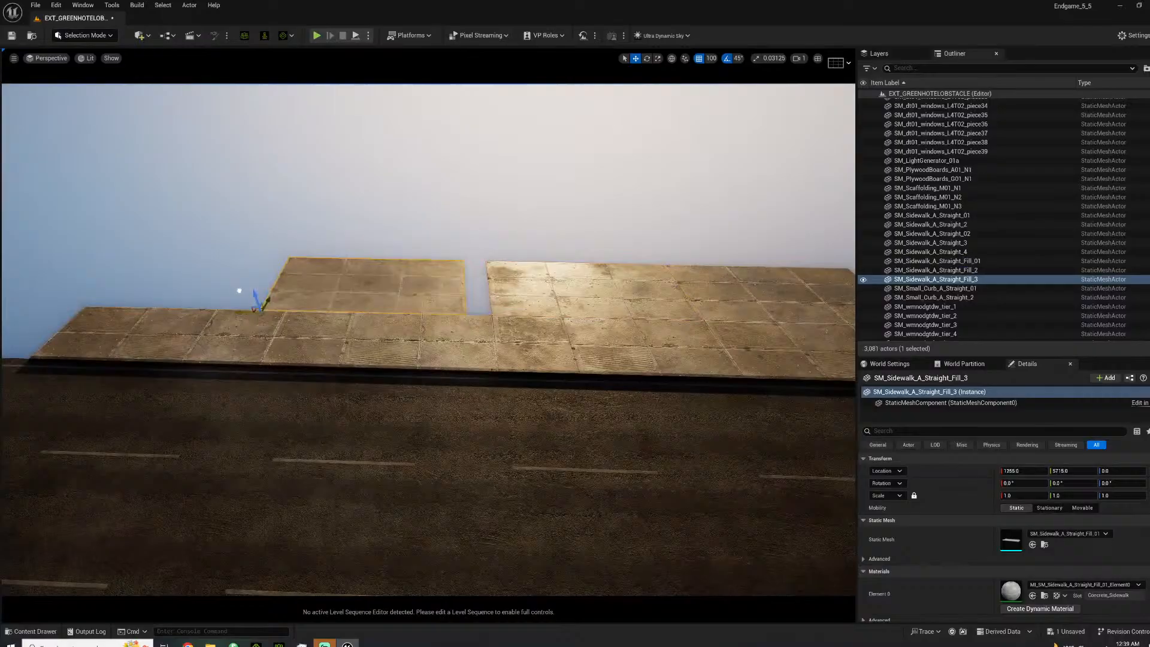
{"action": "left_click_drag", "start_coordinate": [261, 312], "coordinate": [51, 285], "text": "alt"}
Extend the far sidewalk row with a copy of SM_Sidewalk_A_Straight_4 at location -1245, 5415, 0.
{"action": "right_click_drag", "start_coordinate": [51, 286], "coordinate": [5, 266]}
{"action": "key", "text": "s"}
{"action": "key", "text": "s"}
{"action": "key", "text": "s"}
{"action": "key", "text": "w"}
{"action": "key", "text": "w"}
{"action": "key", "text": "s"}
{"action": "left_click", "coordinate": [506, 235]}
{"action": "mouse_move", "coordinate": [506, 236]}
{"action": "right_mouse_down"}
{"action": "mouse_move", "coordinate": [527, 236]}
{"action": "mouse_move", "coordinate": [505, 236]}
{"action": "right_mouse_up"}
{"action": "left_click", "coordinate": [480, 287]}
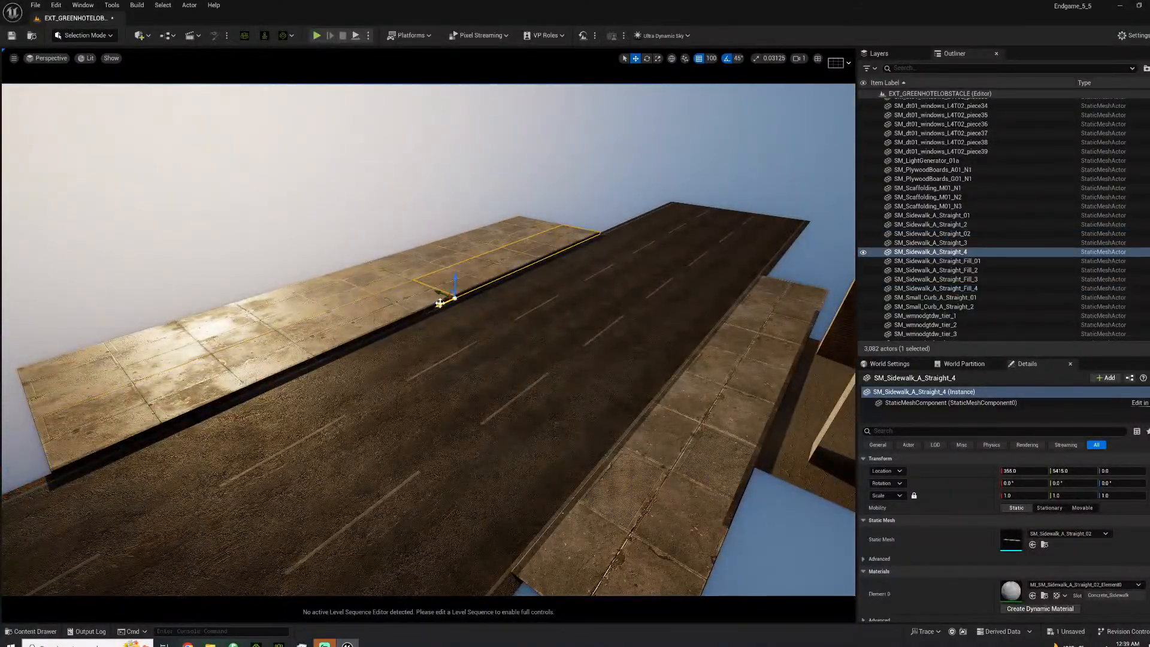
{"action": "left_click_drag", "start_coordinate": [440, 304], "coordinate": [563, 250], "text": "alt"}
Copy the sidewalk piece at the opposite end of the far row to extend it along the road.
{"action": "right_click_drag", "start_coordinate": [576, 218], "coordinate": [455, 220]}
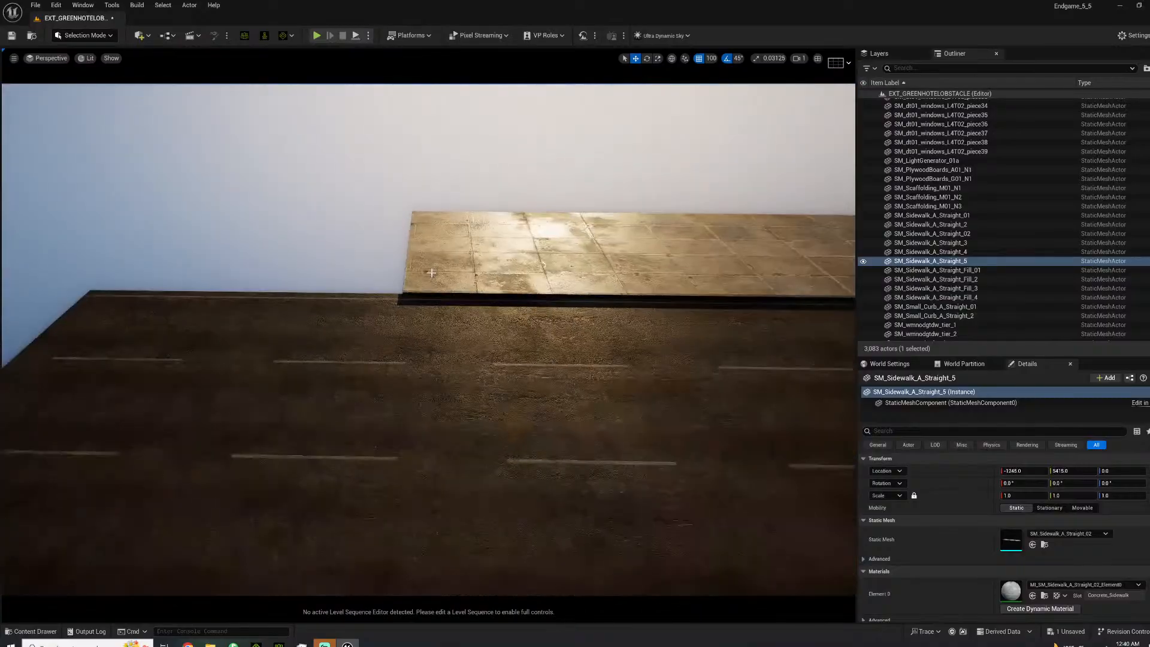
{"action": "left_click", "coordinate": [544, 264]}
{"action": "right_click_drag", "start_coordinate": [544, 264], "coordinate": [480, 255]}
{"action": "left_click_drag", "start_coordinate": [457, 326], "coordinate": [81, 276], "text": "alt"}
Add two fill copies behind each newly extended sidewalk end, with the outermost ones at X 3555 and X -2045.
{"action": "left_click", "coordinate": [513, 284]}
{"action": "right_click_drag", "start_coordinate": [513, 284], "coordinate": [635, 282]}
{"action": "right_click_drag", "start_coordinate": [512, 283], "coordinate": [262, 324]}
{"action": "left_click_drag", "start_coordinate": [371, 313], "coordinate": [12, 285], "text": "alt"}
{"action": "mouse_move", "coordinate": [34, 302]}
{"action": "right_mouse_down"}
{"action": "mouse_move", "coordinate": [7, 303]}
{"action": "mouse_move", "coordinate": [34, 302]}
{"action": "right_mouse_up"}
{"action": "left_click_drag", "start_coordinate": [27, 307], "coordinate": [6, 307]}
{"action": "right_click_drag", "start_coordinate": [6, 307], "coordinate": [126, 288]}
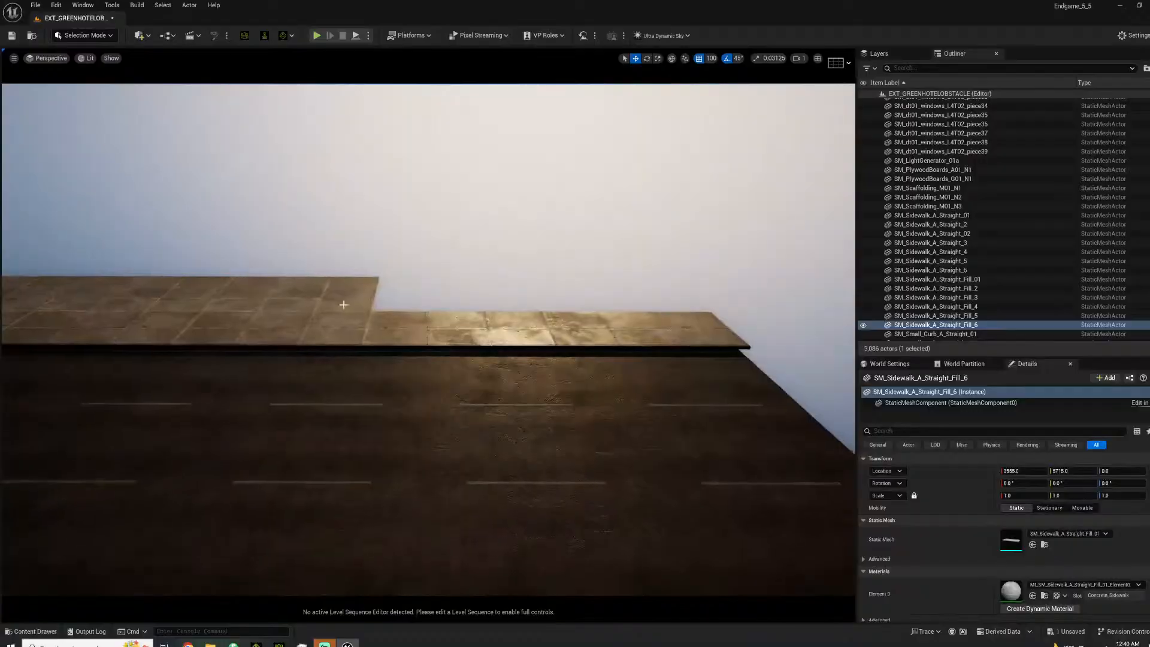
{"action": "left_click", "coordinate": [327, 293]}
{"action": "left_click_drag", "start_coordinate": [182, 315], "coordinate": [522, 304], "text": "alt"}
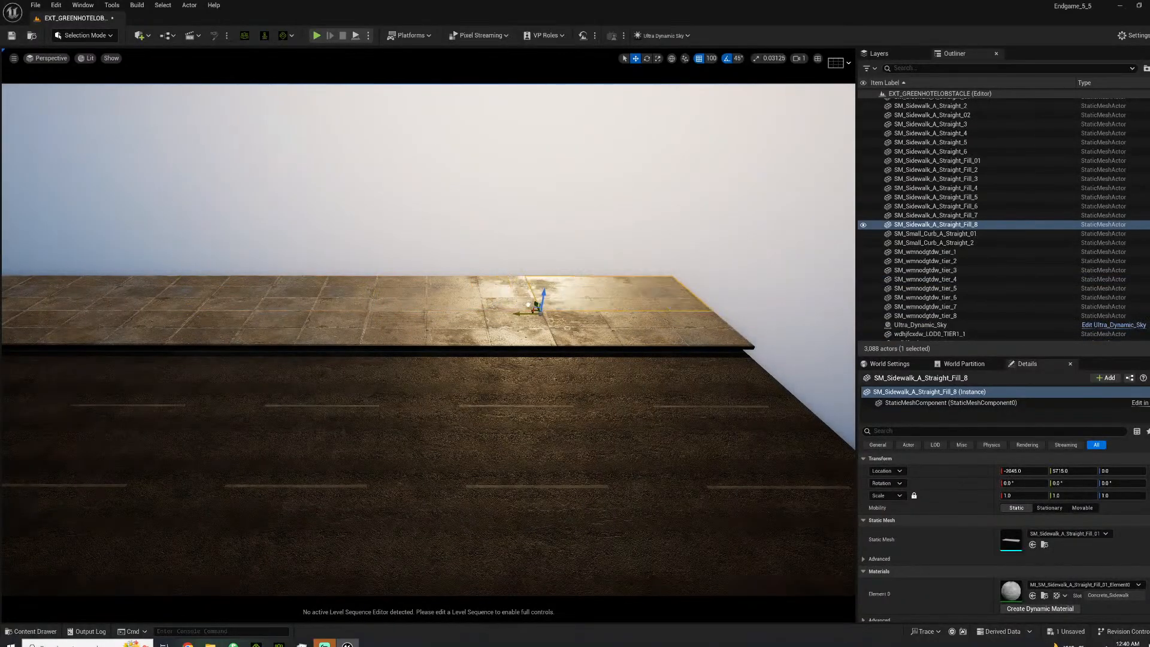
Copy the twelve straight and fill pieces of the far sidewalk row, rotated 180 degrees, toward the alley's opposite end.
{"action": "key", "text": "s"}
{"action": "key", "text": "a"}
{"action": "mouse_move", "coordinate": [524, 307]}
{"action": "right_mouse_down"}
{"action": "mouse_move", "coordinate": [497, 312]}
{"action": "mouse_move", "coordinate": [523, 314]}
{"action": "mouse_move", "coordinate": [536, 291]}
{"action": "right_mouse_up"}
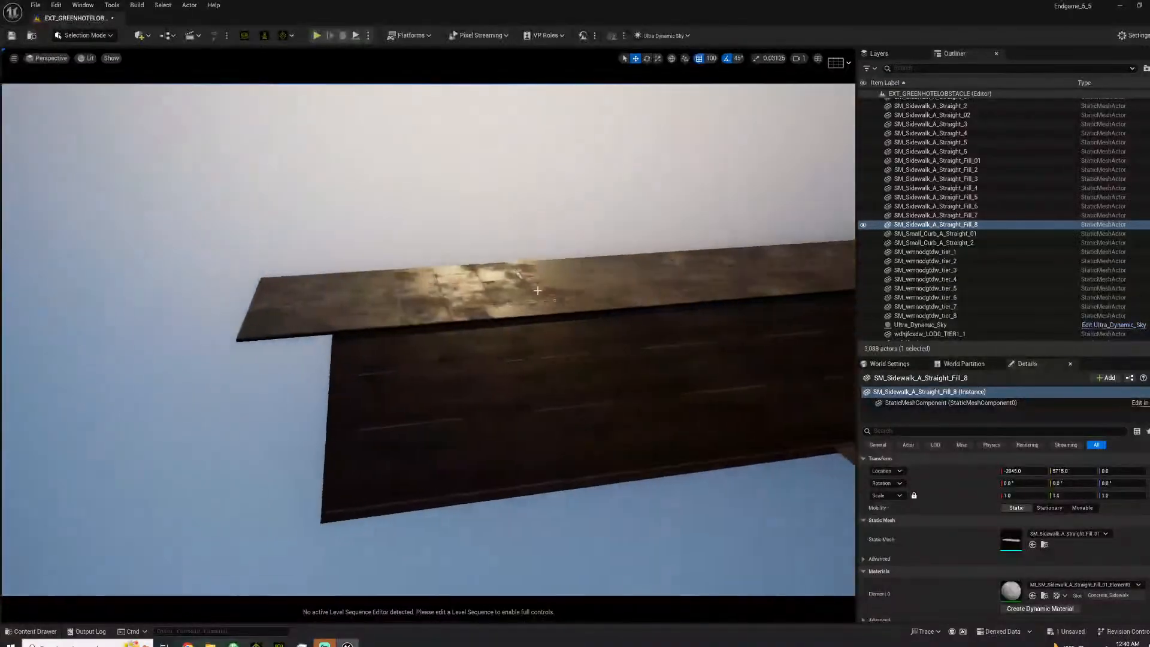
{"action": "left_click", "coordinate": [318, 327]}
{"action": "left_click", "coordinate": [321, 296], "text": "ctrl"}
{"action": "left_click", "coordinate": [398, 290], "text": "ctrl"}
{"action": "left_click", "coordinate": [576, 298], "text": "ctrl"}
{"action": "left_click", "coordinate": [579, 300], "text": "ctrl"}
{"action": "right_click_drag", "start_coordinate": [580, 300], "coordinate": [627, 300]}
{"action": "left_click", "coordinate": [543, 257], "text": "ctrl"}
{"action": "left_click", "coordinate": [594, 234], "text": "ctrl"}
{"action": "left_click", "coordinate": [660, 243], "text": "ctrl"}
{"action": "left_click", "coordinate": [680, 220], "text": "ctrl"}
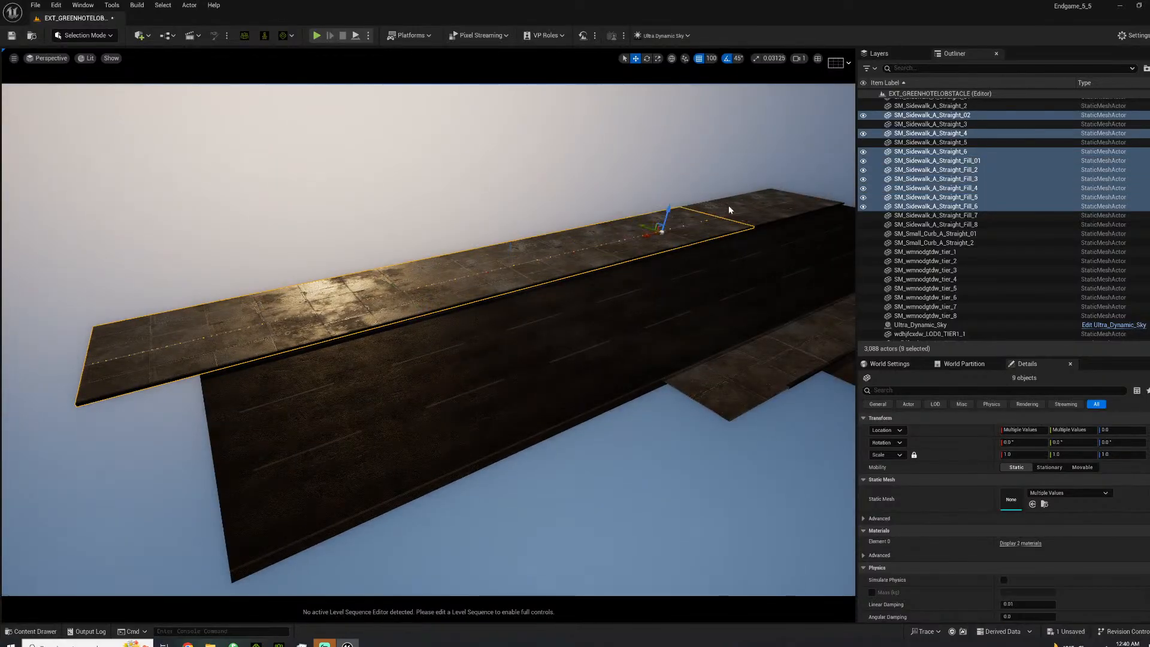
{"action": "left_click", "coordinate": [734, 206], "text": "ctrl"}
{"action": "left_click", "coordinate": [790, 202], "text": "ctrl"}
{"action": "left_click", "coordinate": [783, 201], "text": "ctrl"}
{"action": "key", "text": "e"}
{"action": "right_click_drag", "start_coordinate": [783, 200], "coordinate": [572, 254]}
{"action": "left_click_drag", "start_coordinate": [513, 233], "coordinate": [704, 397], "text": "alt"}
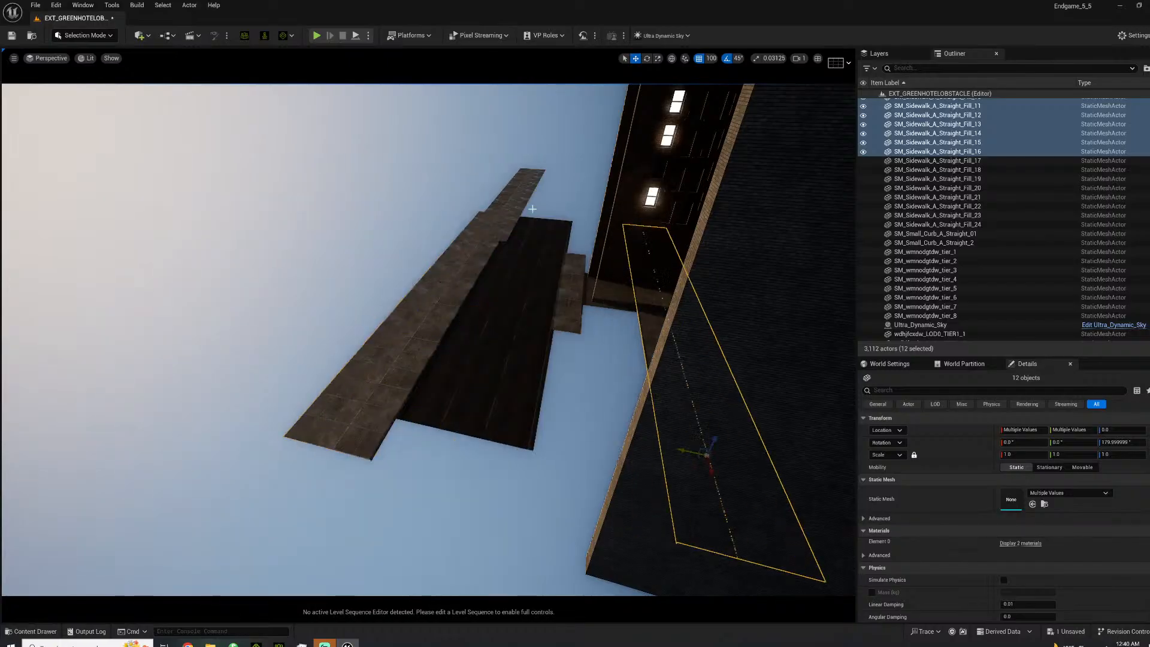
Reselect the rotated sidewalk copies and position them along the road behind the building at the opposite end.
{"action": "left_click", "coordinate": [512, 217]}
{"action": "right_click_drag", "start_coordinate": [514, 213], "coordinate": [656, 190]}
{"action": "key", "text": "w"}
{"action": "key", "text": "ctrl+z"}
{"action": "key", "text": "w"}
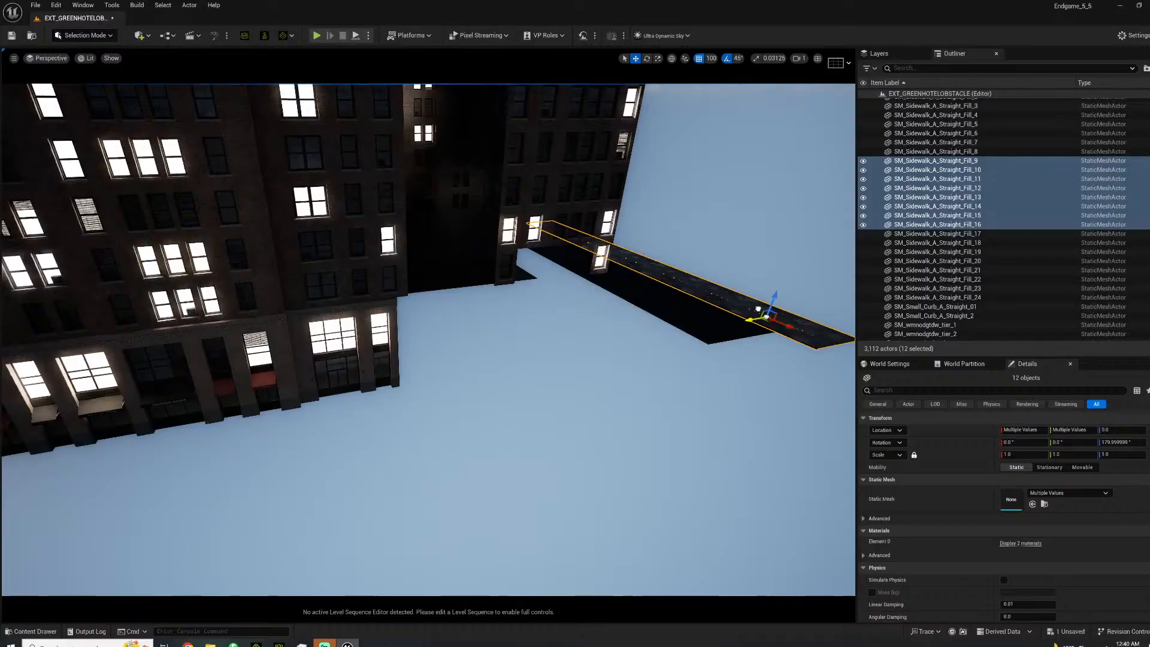
Add the adjoining B_RoadIntersection to the selected sidewalk pieces and move road and sidewalk together toward the building.
{"action": "right_click_drag", "start_coordinate": [706, 361], "coordinate": [441, 250]}
{"action": "key", "text": "w"}
{"action": "key", "text": "w"}
{"action": "key", "text": "s"}
{"action": "key", "text": "s"}
{"action": "key", "text": "w"}
{"action": "key", "text": "w"}
{"action": "left_click", "coordinate": [438, 282], "text": "ctrl"}
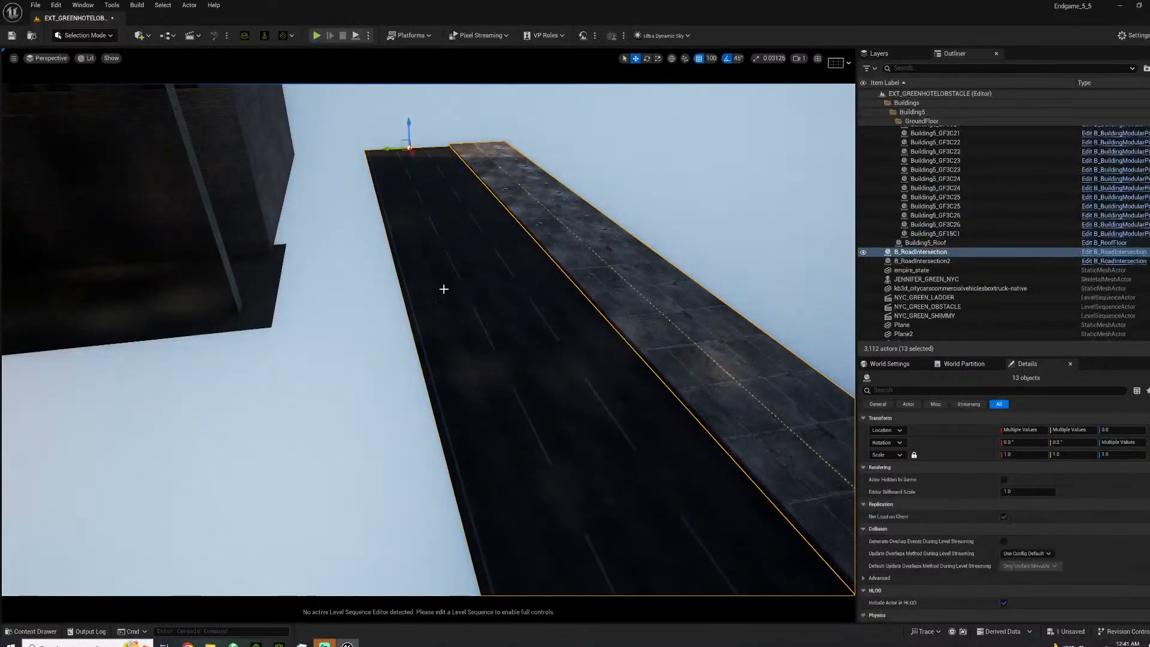
{"action": "left_click_drag", "start_coordinate": [379, 151], "coordinate": [336, 156]}
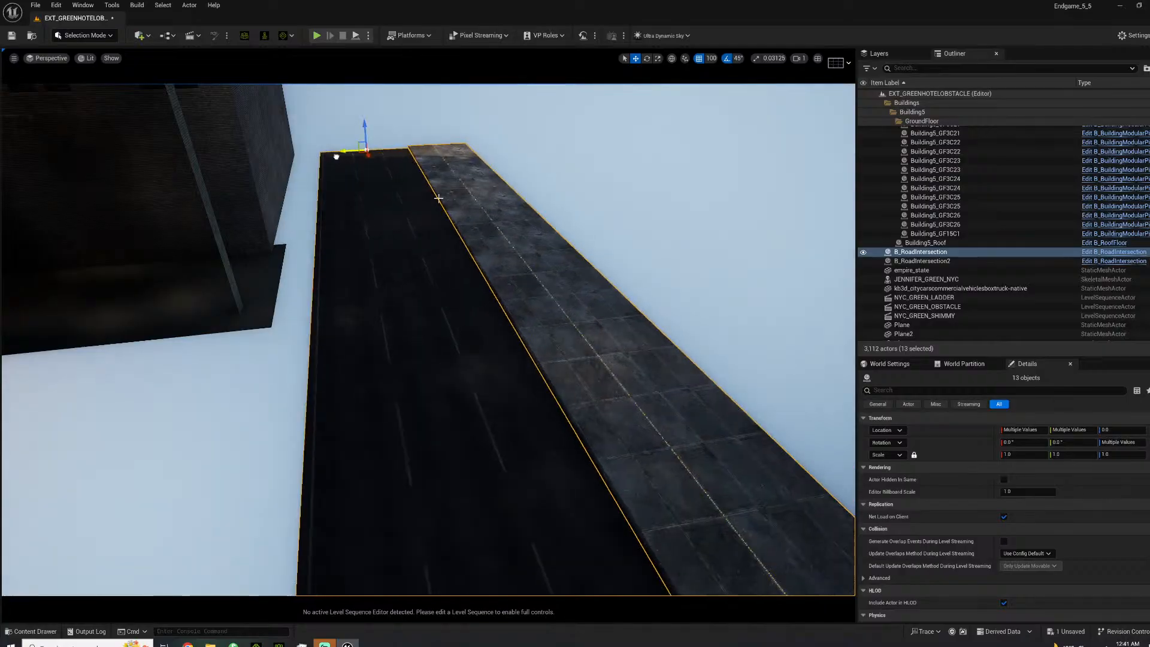
Copy three straight sidewalk pieces across the road to form the curb side next to the building.
{"action": "left_click", "coordinate": [490, 267]}
{"action": "left_click", "coordinate": [575, 383], "text": "ctrl"}
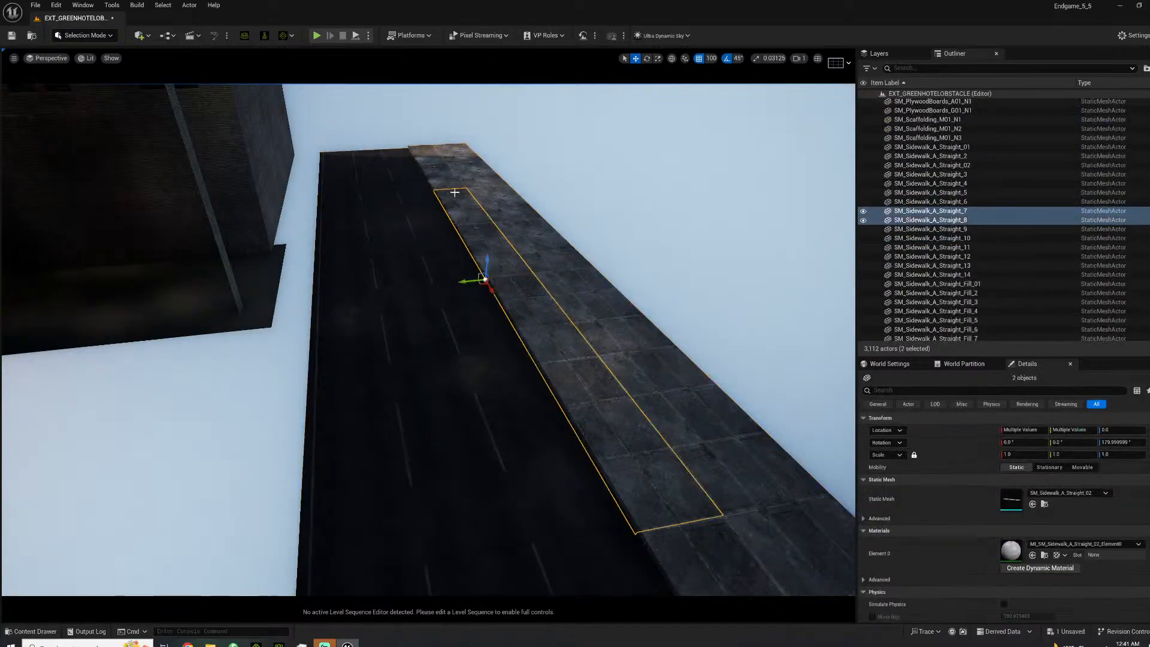
{"action": "left_click", "coordinate": [429, 172], "text": "ctrl"}
{"action": "left_click_drag", "start_coordinate": [392, 153], "coordinate": [467, 157], "text": "alt"}
{"action": "left_click_drag", "start_coordinate": [372, 151], "coordinate": [305, 503]}
Browse the meshes in Kit_Border_D and Kit_Border_A for a piece to edge the sidewalk where it meets the alley.
{"action": "right_click_drag", "start_coordinate": [255, 313], "coordinate": [442, 219]}
{"action": "left_click", "coordinate": [439, 245]}
{"action": "key", "text": "s"}
{"action": "key", "text": "w"}
{"action": "left_click", "coordinate": [34, 632]}
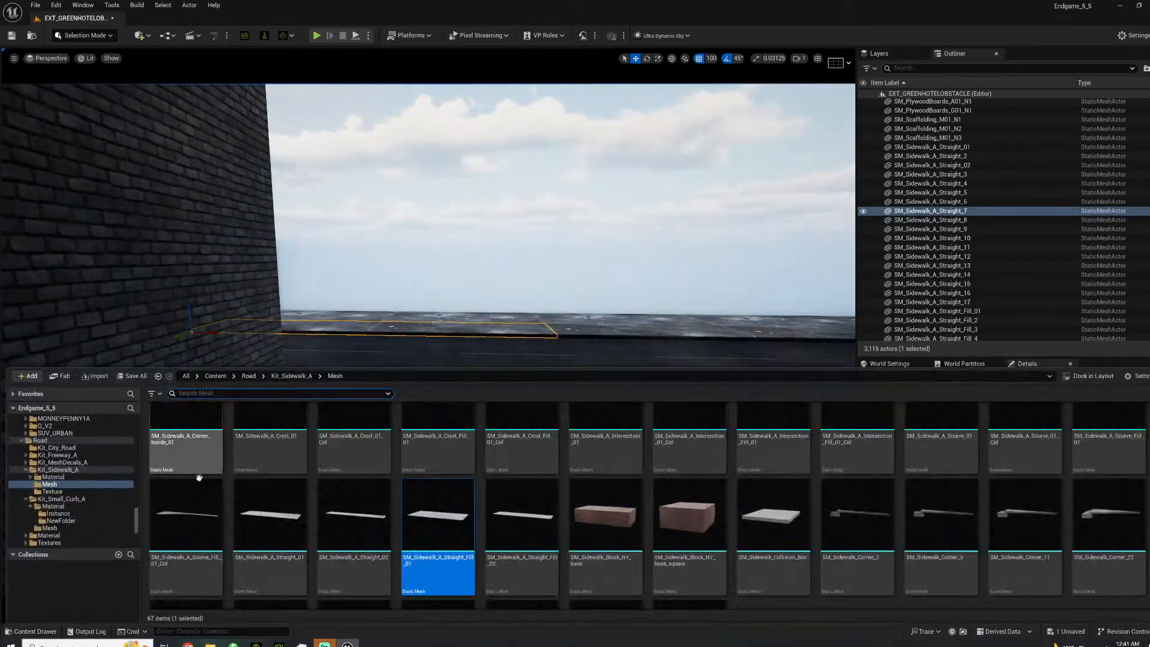
{"action": "scroll", "coordinate": [68, 494], "scroll_direction": "up", "scroll_amount": 2}
{"action": "scroll", "coordinate": [67, 494], "scroll_direction": "down", "scroll_amount": 6}
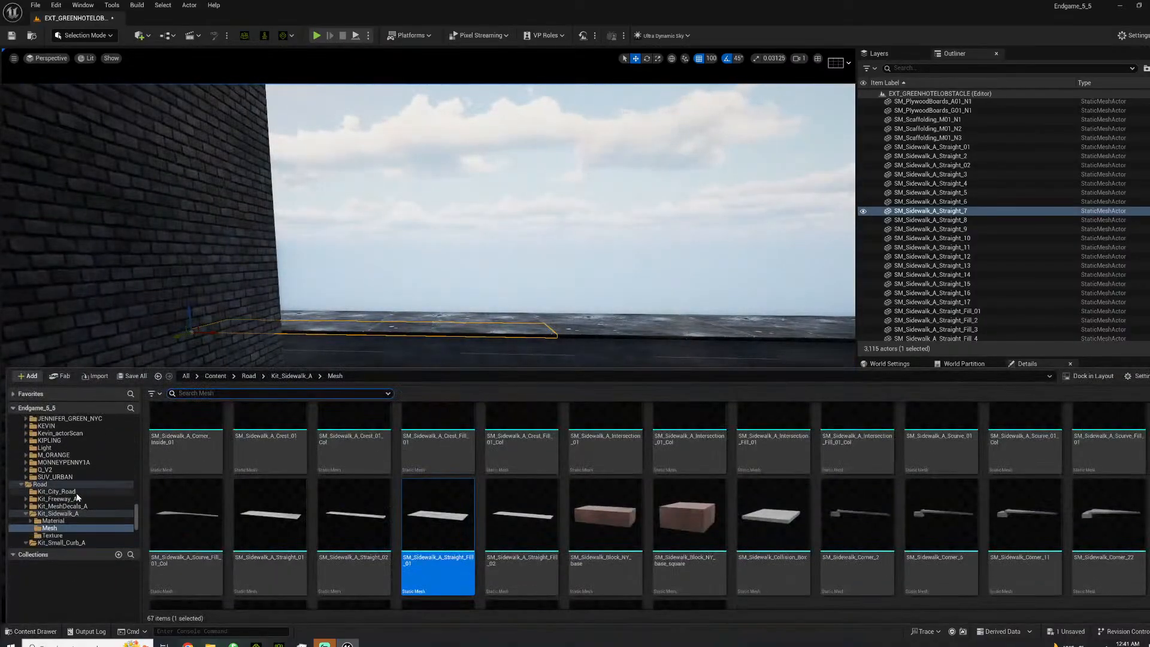
{"action": "scroll", "coordinate": [54, 495], "scroll_direction": "up", "scroll_amount": 5}
{"action": "scroll", "coordinate": [86, 503], "scroll_direction": "up", "scroll_amount": 3}
{"action": "scroll", "coordinate": [86, 503], "scroll_direction": "up", "scroll_amount": 2}
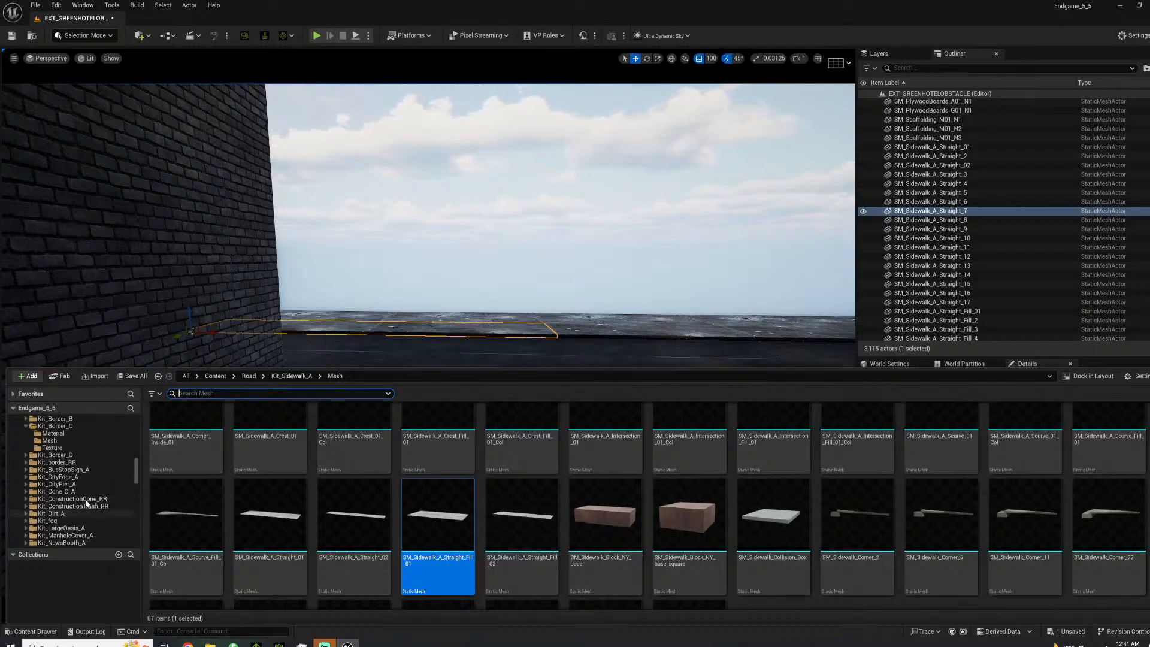
{"action": "left_click", "coordinate": [70, 455]}
{"action": "double_click", "coordinate": [258, 438]}
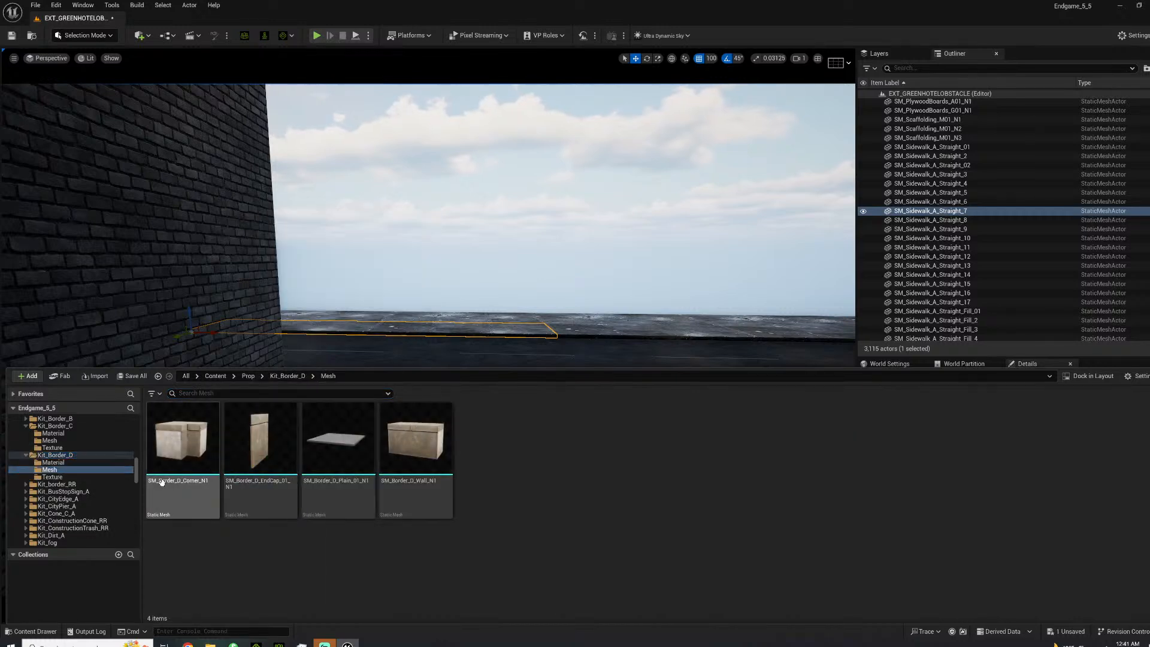
{"action": "scroll", "coordinate": [66, 477], "scroll_direction": "up", "scroll_amount": 1}
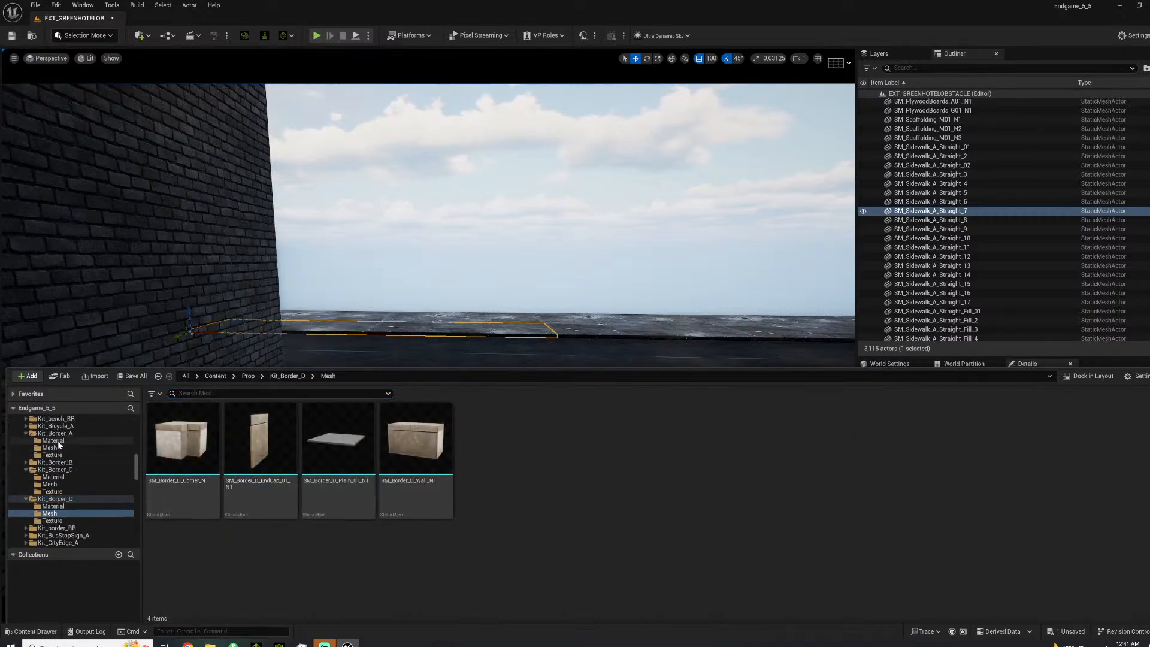
{"action": "left_click", "coordinate": [60, 447]}
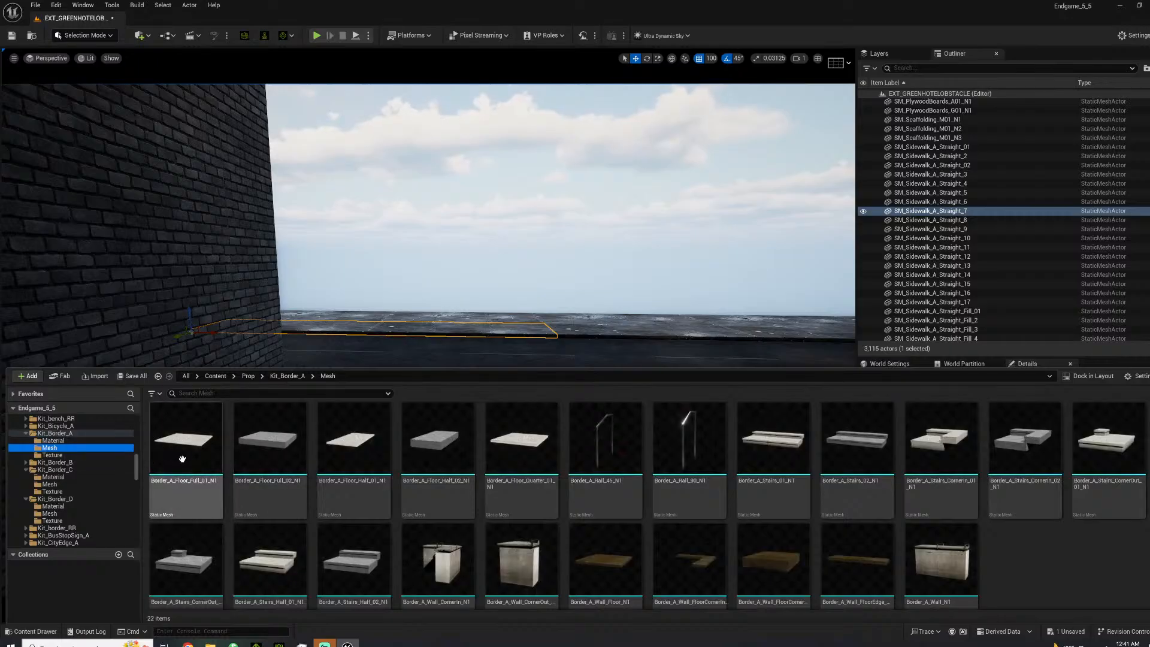
Try Border_A_Stairs_02_N1 at the sidewalk edge and copy it along the edge into the brick wall.
{"action": "left_click", "coordinate": [852, 435]}
{"action": "left_click_drag", "start_coordinate": [569, 315], "coordinate": [374, 564]}
{"action": "mouse_move", "coordinate": [404, 507]}
{"action": "right_mouse_down"}
{"action": "mouse_move", "coordinate": [388, 548]}
{"action": "mouse_move", "coordinate": [384, 515]}
{"action": "mouse_move", "coordinate": [404, 507]}
{"action": "right_mouse_up"}
{"action": "key", "text": "w"}
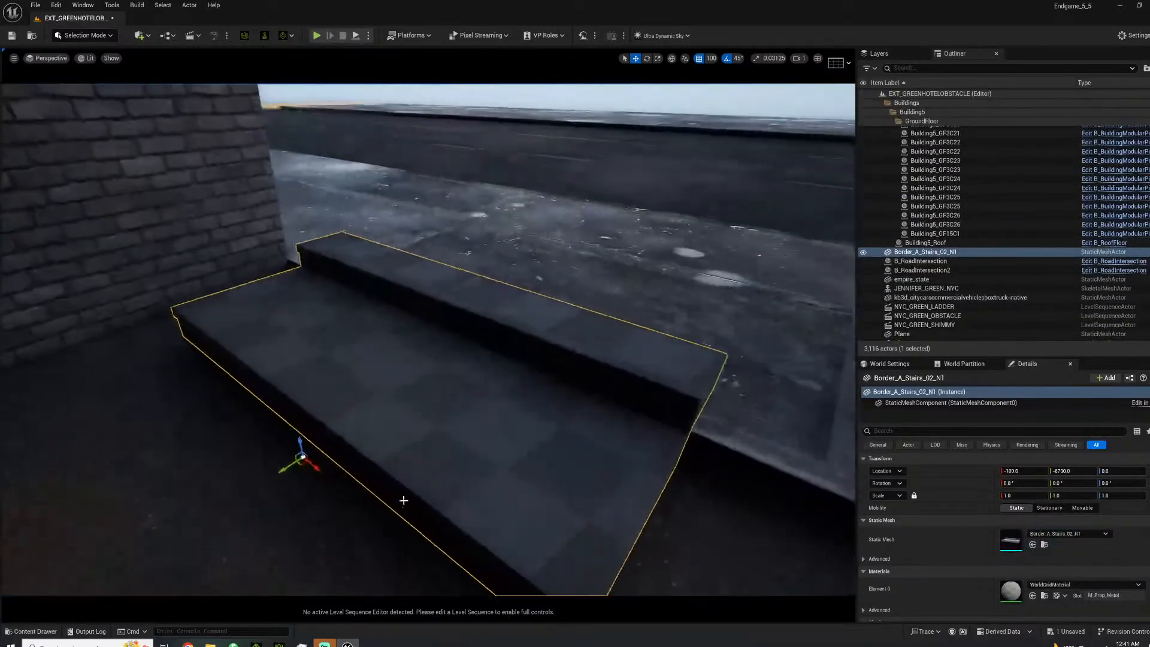
{"action": "key", "text": "s"}
{"action": "mouse_move", "coordinate": [351, 409]}
{"action": "right_mouse_down"}
{"action": "mouse_move", "coordinate": [414, 359]}
{"action": "mouse_move", "coordinate": [352, 408]}
{"action": "right_mouse_up"}
{"action": "key", "text": "d"}
{"action": "left_click_drag", "start_coordinate": [518, 380], "coordinate": [437, 386], "text": "alt"}
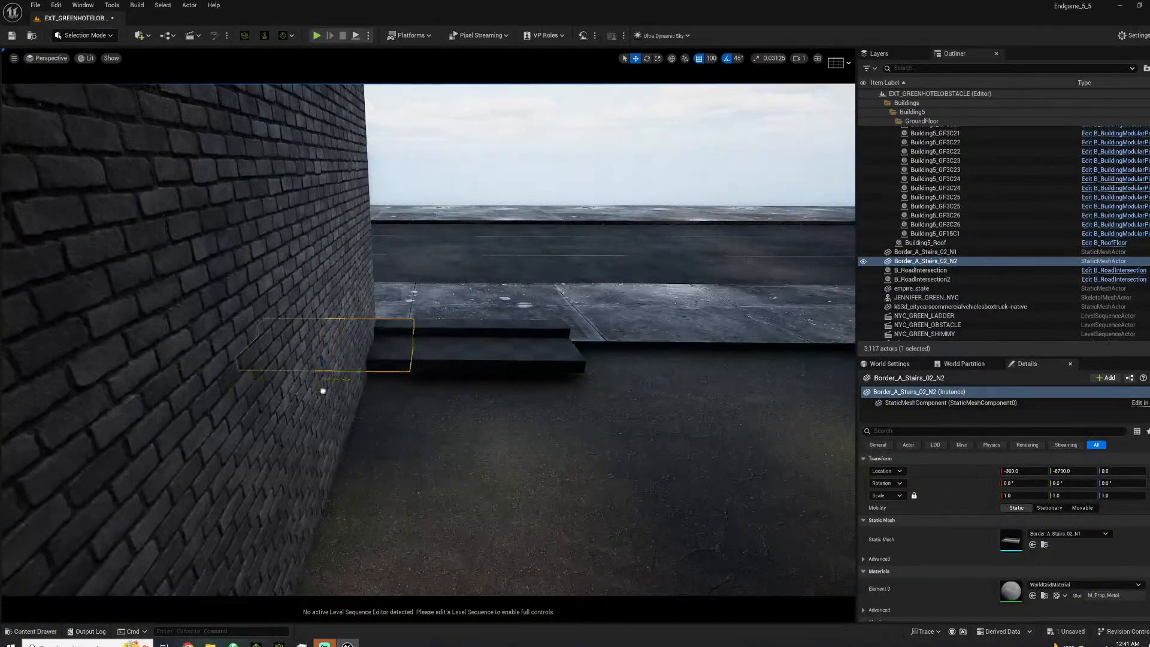
Try the MI_BorderA_Stairs material on the original stairs piece at the sidewalk edge.
{"action": "left_click", "coordinate": [34, 632]}
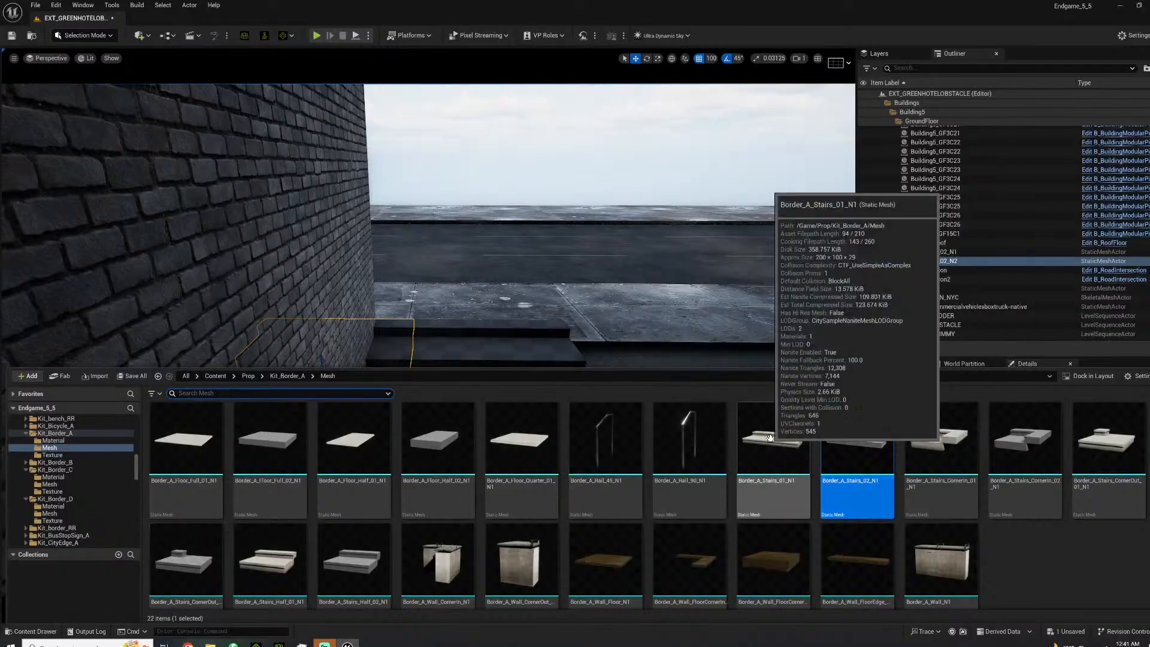
{"action": "left_click", "coordinate": [53, 441]}
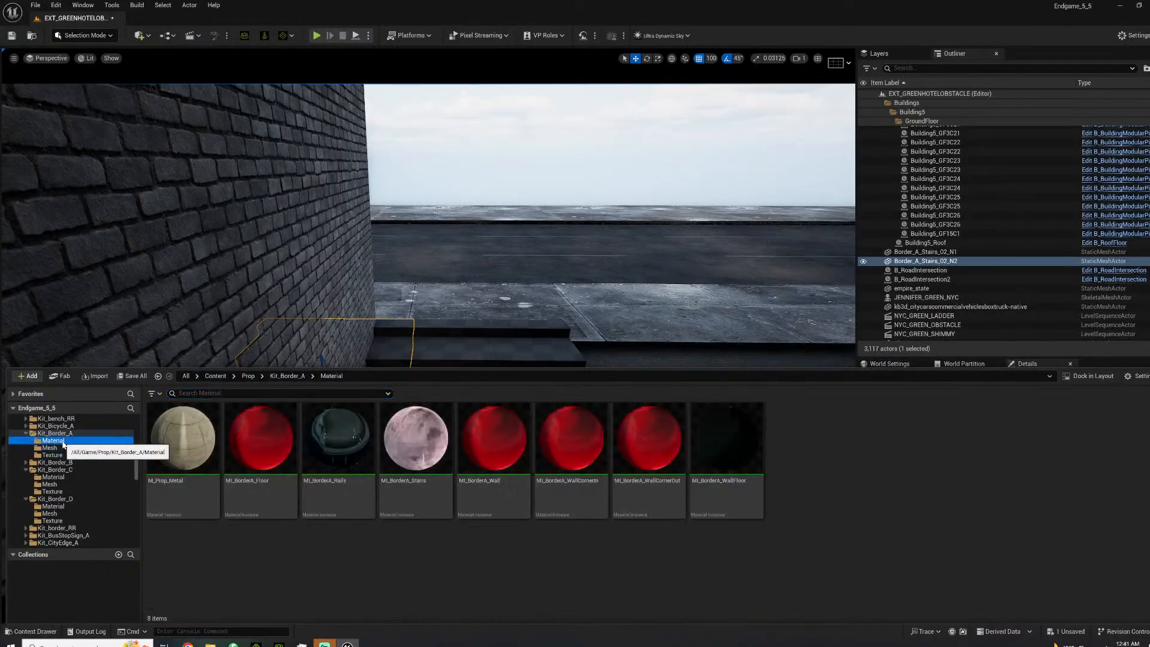
{"action": "left_click_drag", "start_coordinate": [416, 440], "coordinate": [455, 339]}
{"action": "right_click_drag", "start_coordinate": [394, 346], "coordinate": [396, 346]}
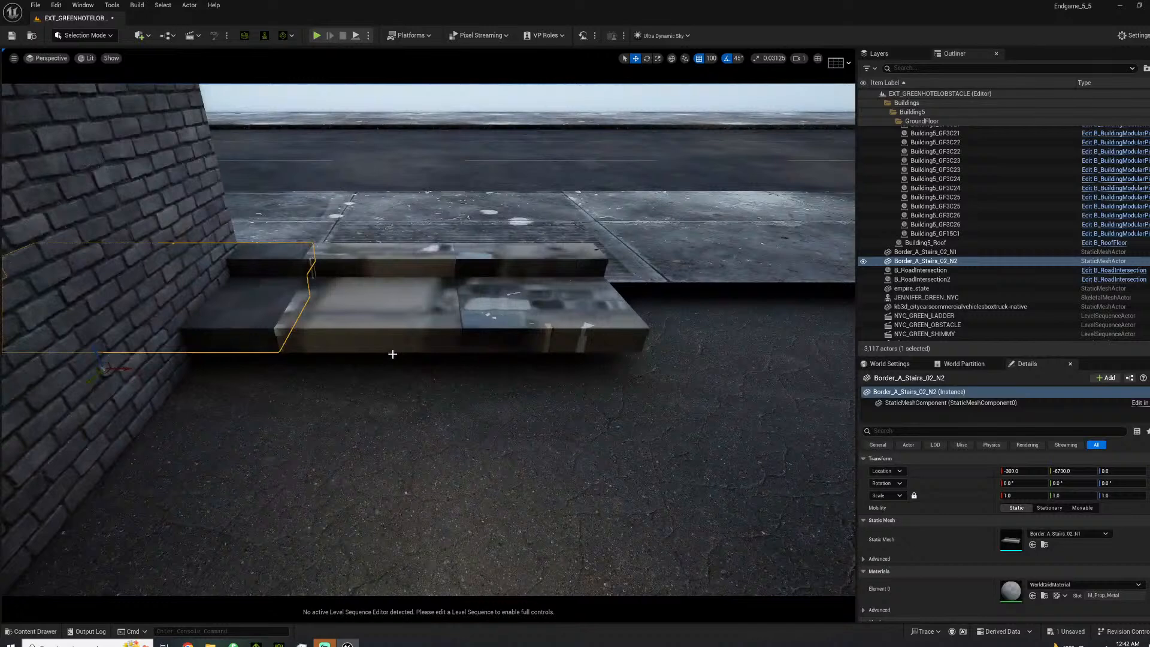
Undo the stairs material and the stairs copy, and delete the remaining stairs piece.
{"action": "key", "text": "ctrl+z"}
{"action": "key", "text": "ctrl+z"}
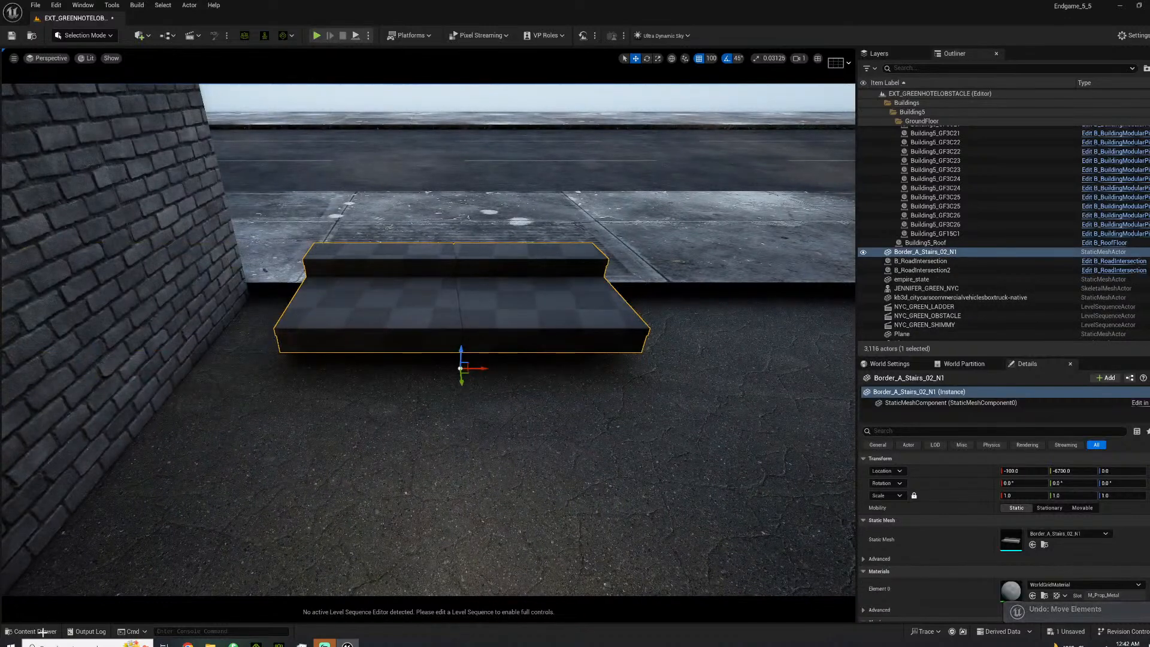
{"action": "key", "text": "Delete"}
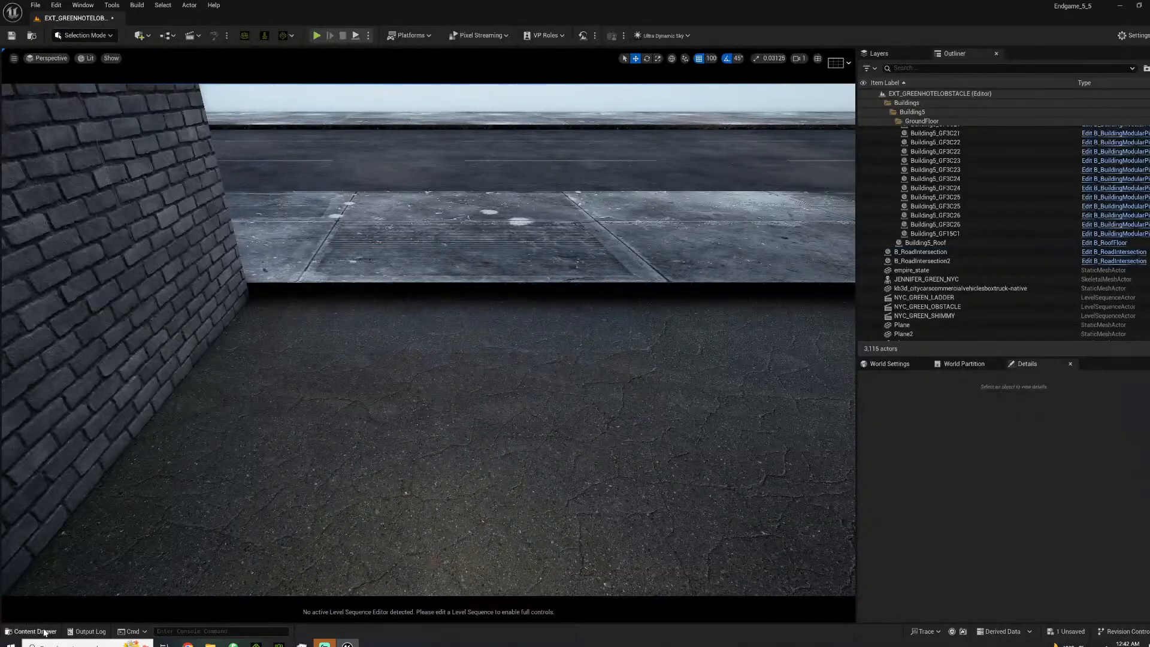
Compare the meshes in Kit_Border_B, Kit_Border_D, Kit_border_RR, Kit_Border_A and Kit_Border_C for a suitable edging piece.
{"action": "left_click", "coordinate": [35, 631]}
{"action": "left_click", "coordinate": [55, 462]}
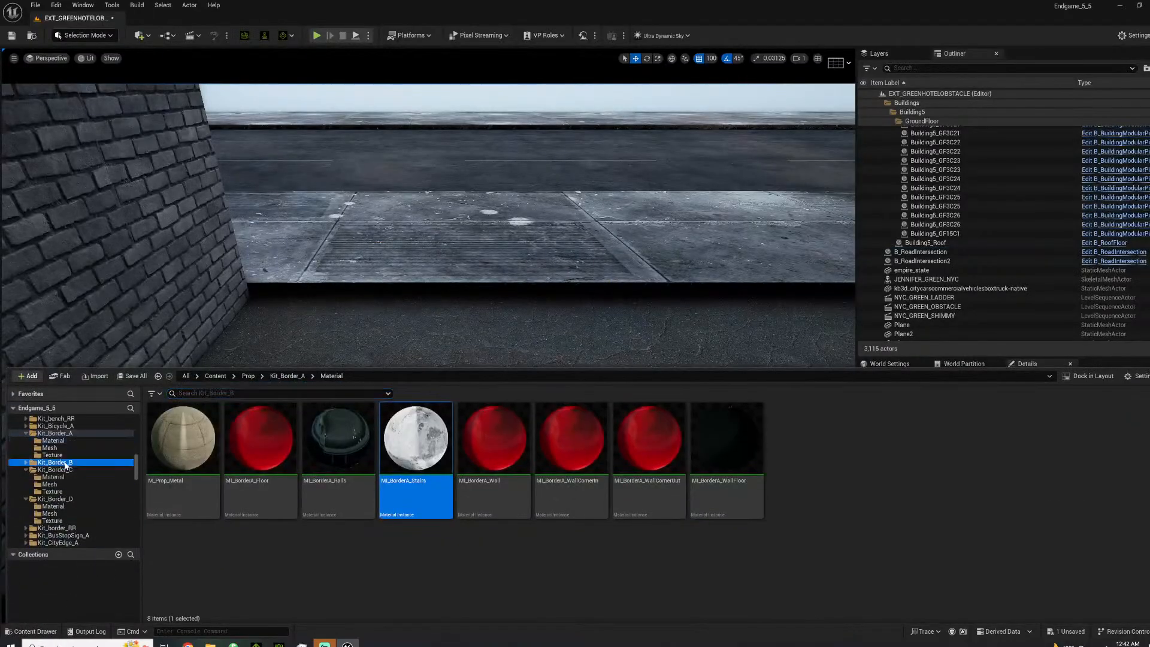
{"action": "double_click", "coordinate": [256, 440]}
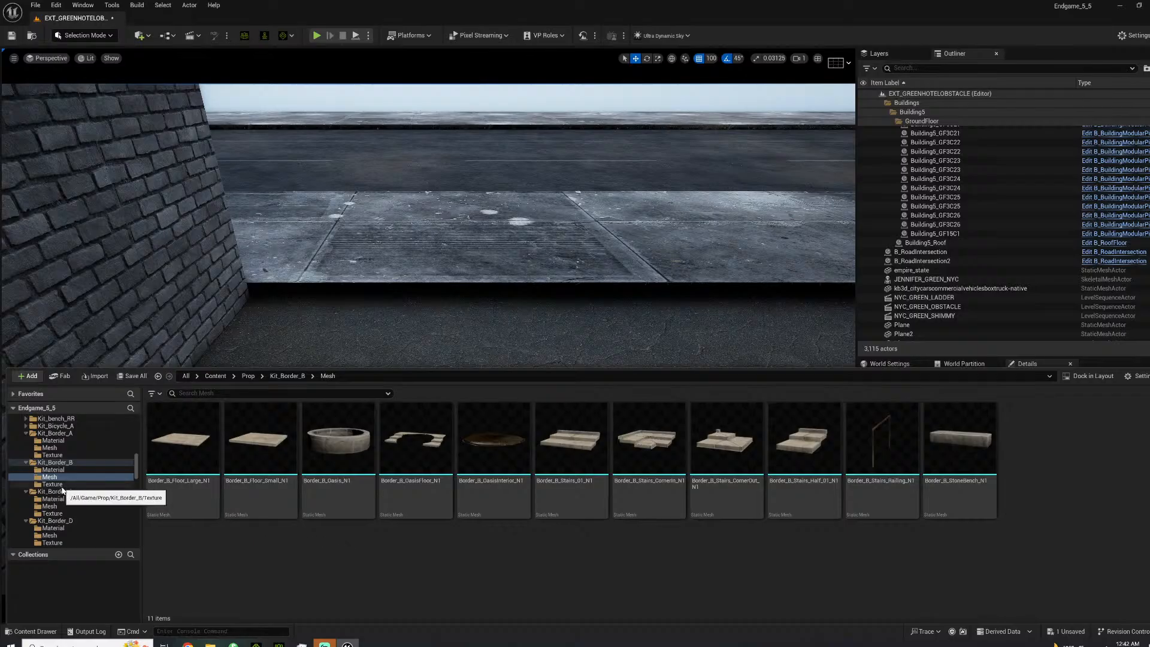
{"action": "left_click", "coordinate": [55, 535]}
{"action": "scroll", "coordinate": [68, 521], "scroll_direction": "down", "scroll_amount": 2}
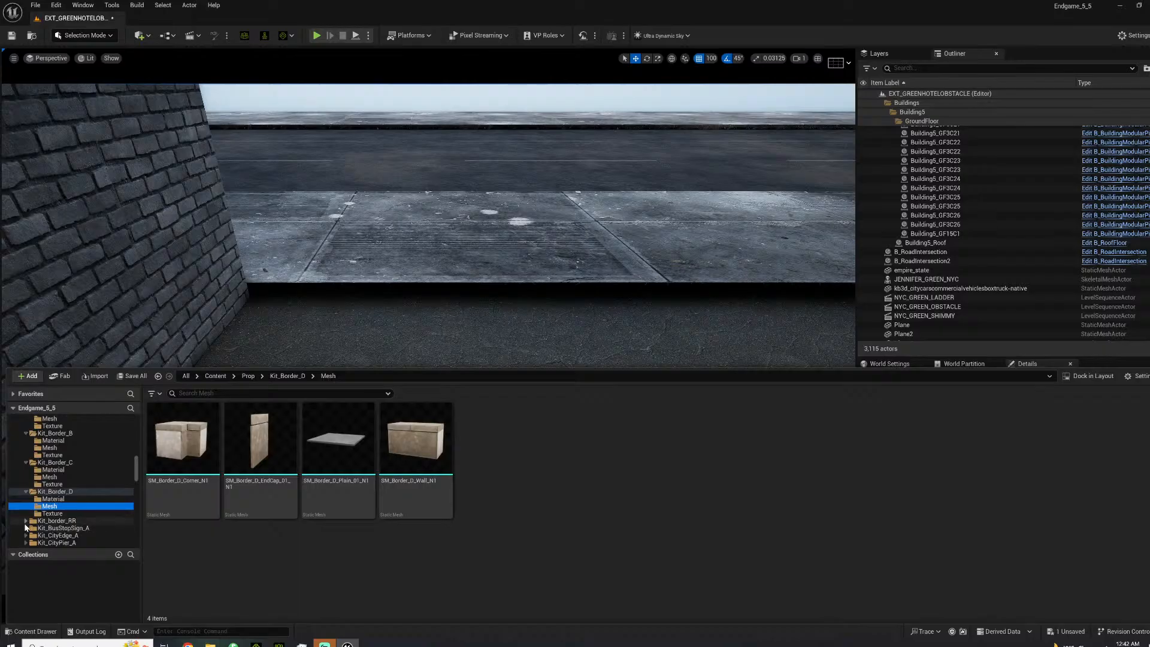
{"action": "left_click", "coordinate": [52, 535]}
{"action": "scroll", "coordinate": [63, 485], "scroll_direction": "up", "scroll_amount": 2}
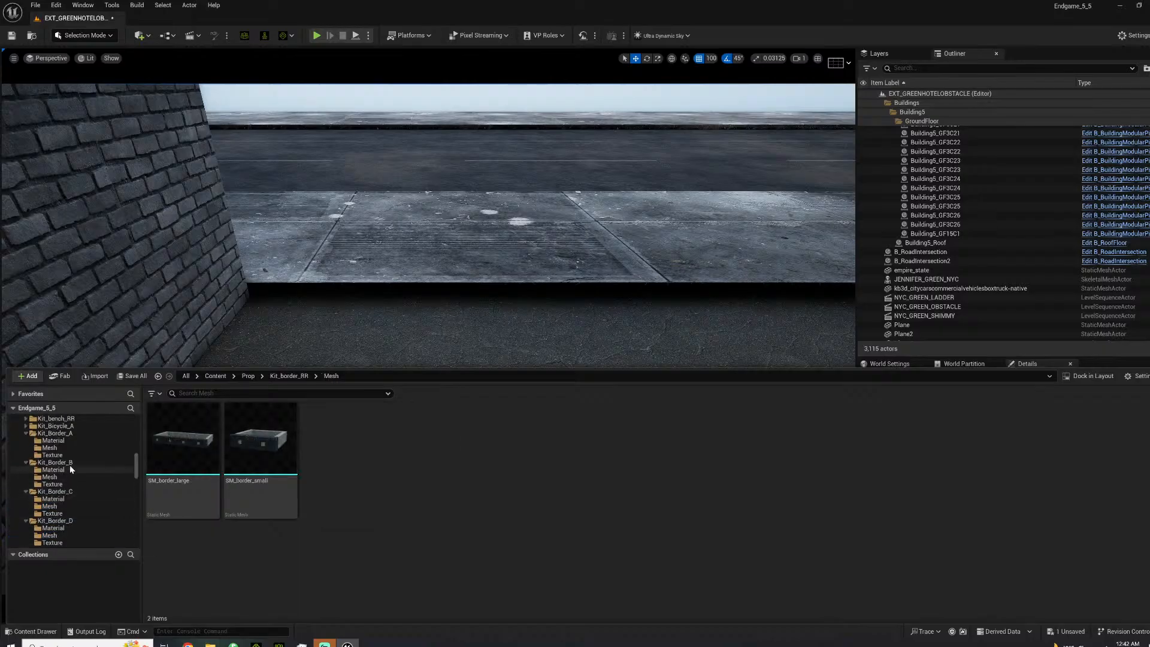
{"action": "left_click", "coordinate": [50, 448]}
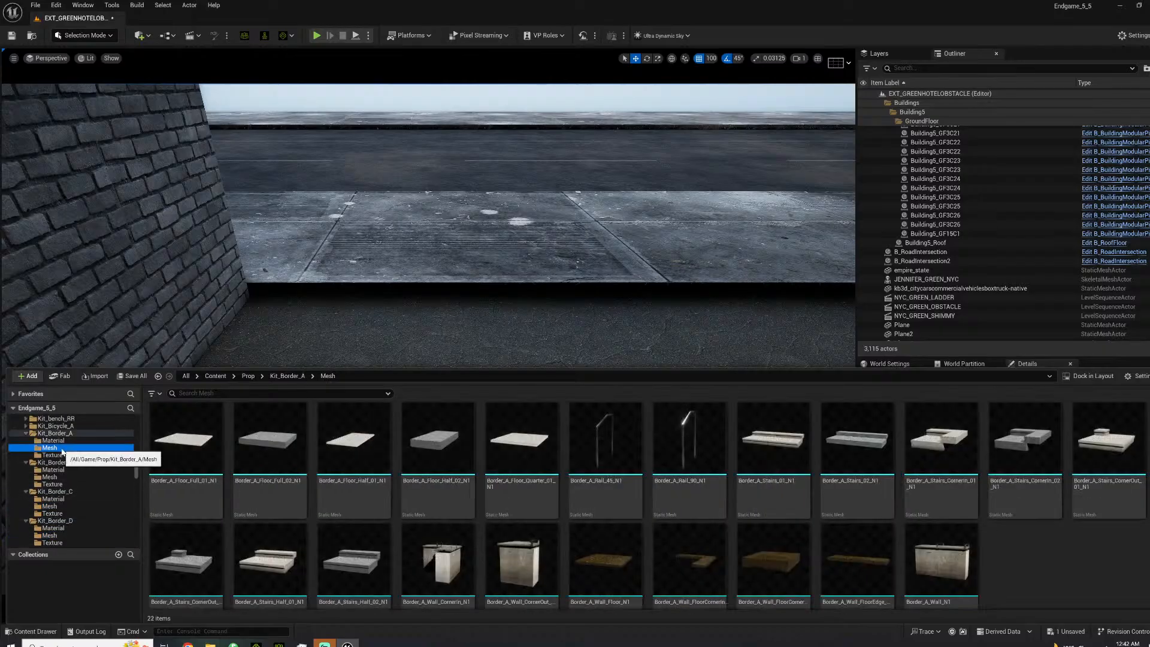
{"action": "left_click", "coordinate": [85, 477]}
{"action": "scroll", "coordinate": [85, 479], "scroll_direction": "down", "scroll_amount": 1}
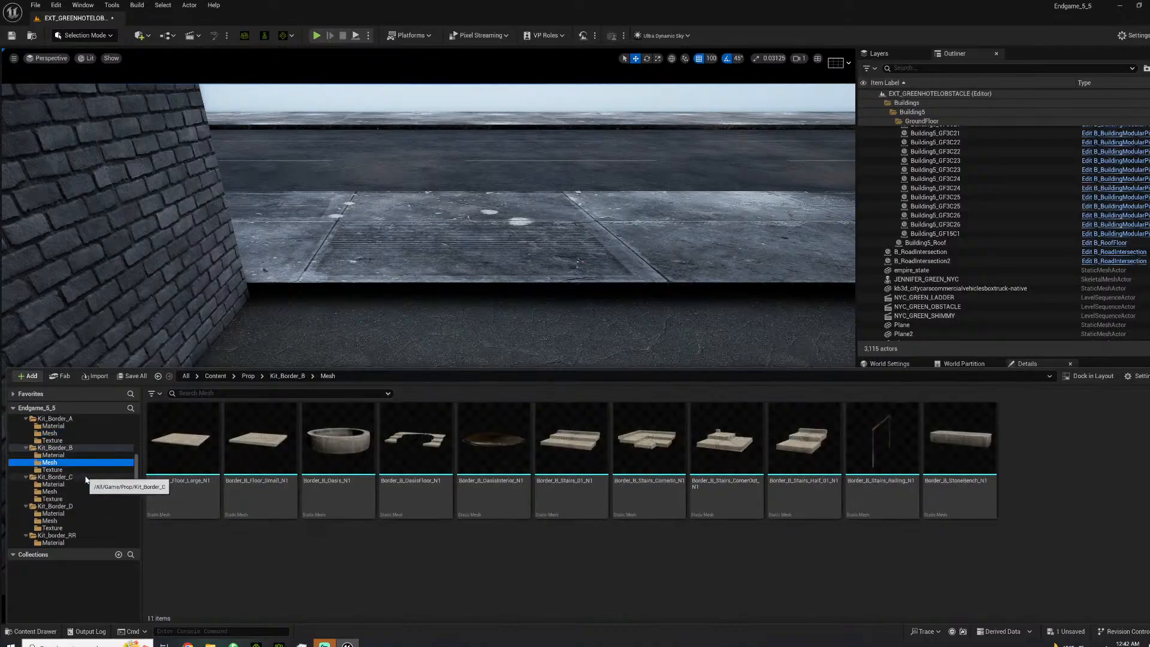
{"action": "left_click", "coordinate": [67, 492]}
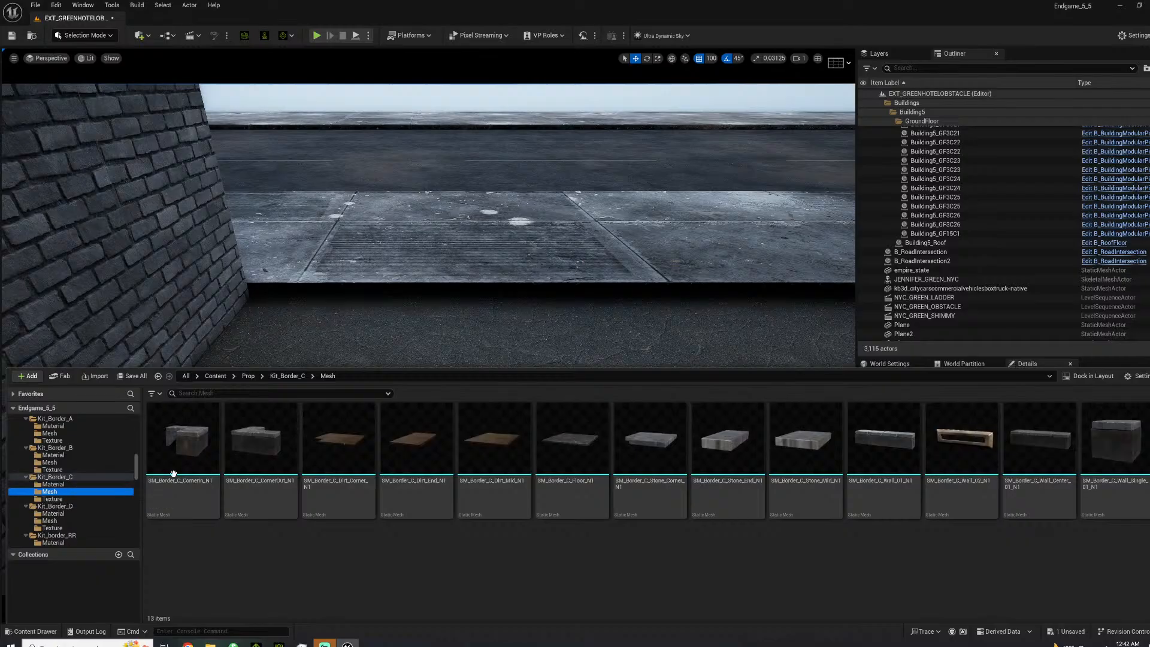
Place SM_Border_C_Wall_01_N1 at the sidewalk edge and, with position snap 5, sink it to Y -6780, Z -25.
{"action": "left_click_drag", "start_coordinate": [888, 424], "coordinate": [396, 306]}
{"action": "right_click_drag", "start_coordinate": [395, 306], "coordinate": [306, 282]}
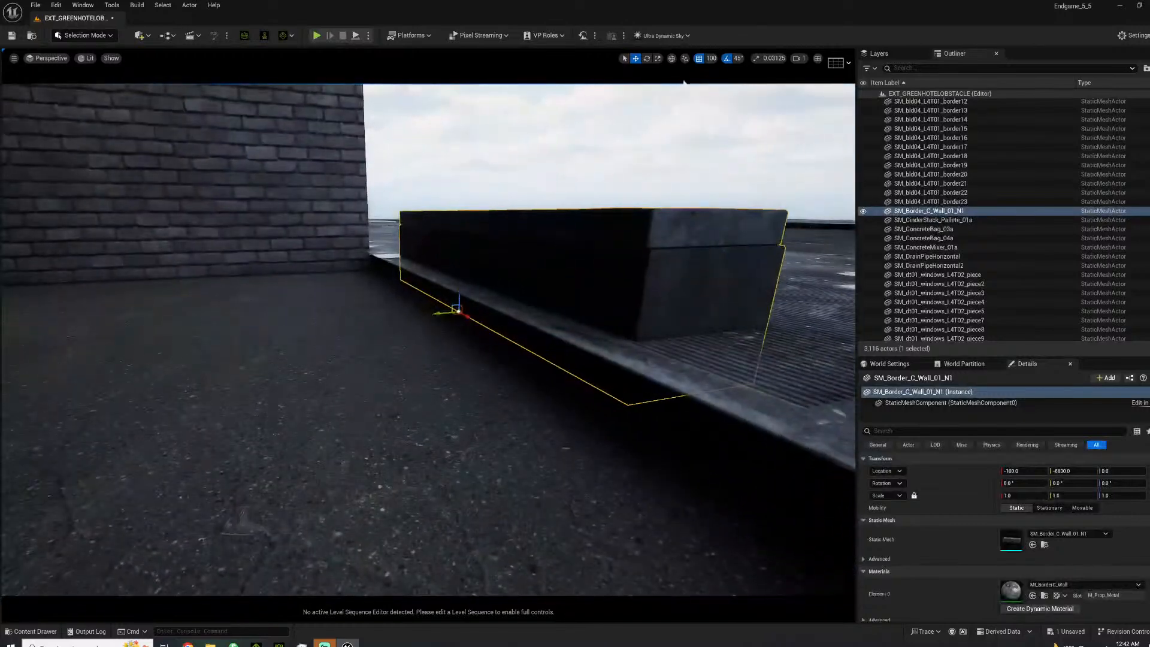
{"action": "left_click", "coordinate": [712, 59]}
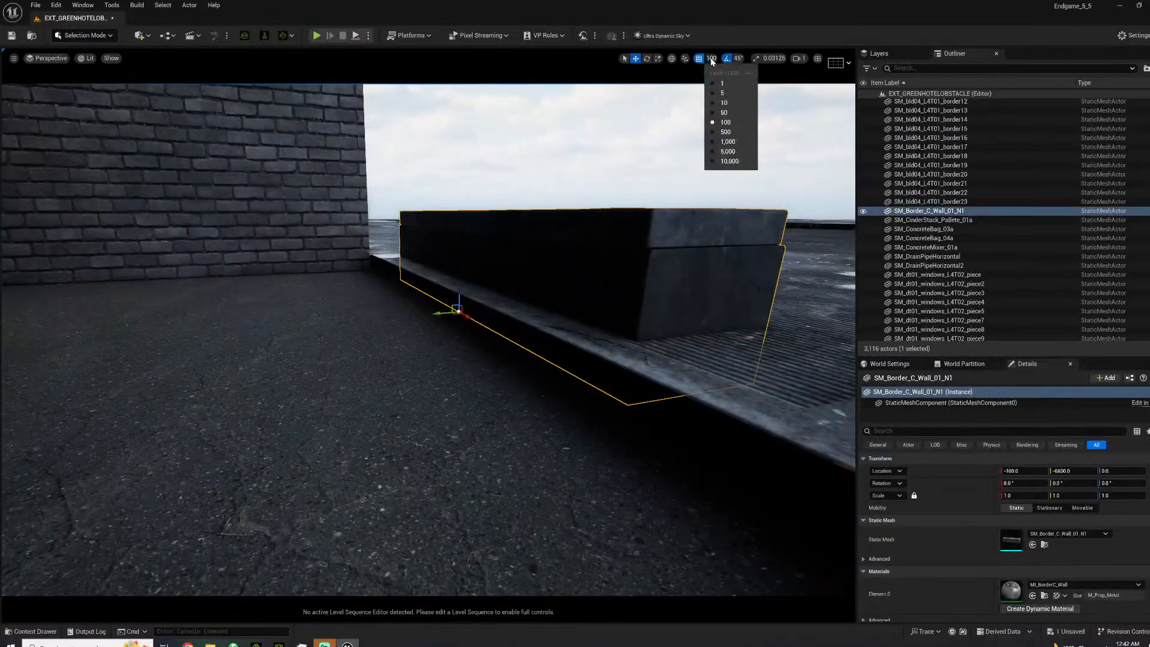
{"action": "left_click", "coordinate": [721, 93]}
{"action": "left_click_drag", "start_coordinate": [458, 293], "coordinate": [395, 375]}
{"action": "right_click_drag", "start_coordinate": [395, 375], "coordinate": [504, 384]}
{"action": "right_click_drag", "start_coordinate": [498, 331], "coordinate": [510, 331]}
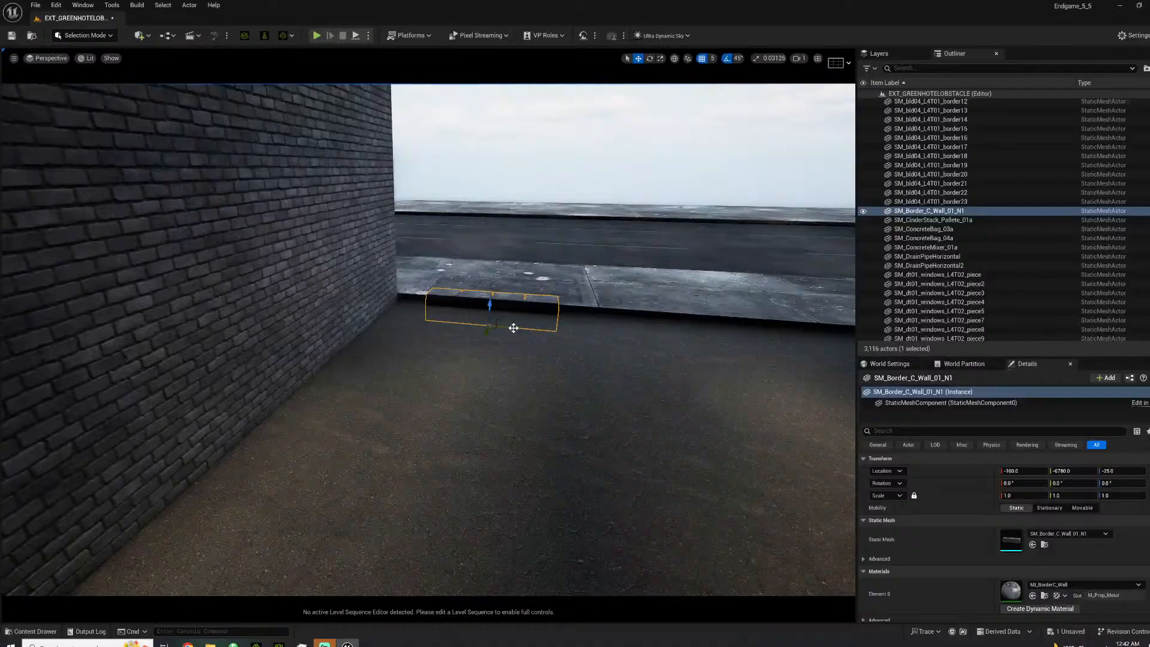
Add three copies of the border wall end to end along the sidewalk edge, reaching the opposite brick wall.
{"action": "left_click_drag", "start_coordinate": [477, 326], "coordinate": [646, 338], "text": "alt"}
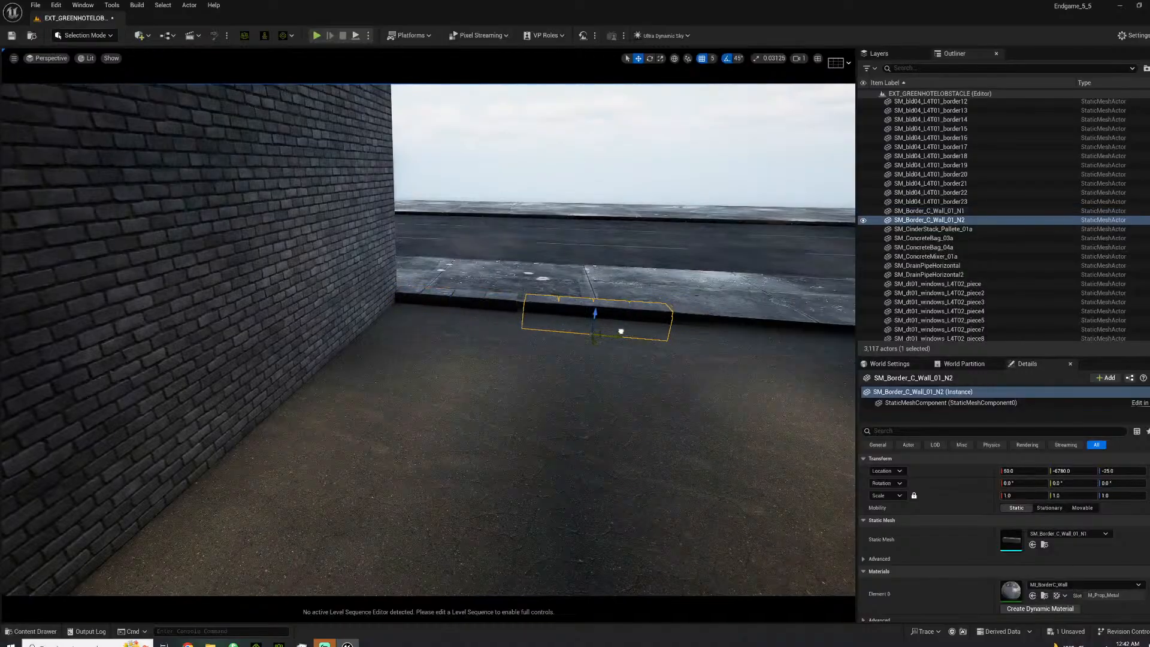
{"action": "right_click_drag", "start_coordinate": [570, 331], "coordinate": [647, 329]}
{"action": "left_click_drag", "start_coordinate": [481, 339], "coordinate": [482, 339], "text": "alt"}
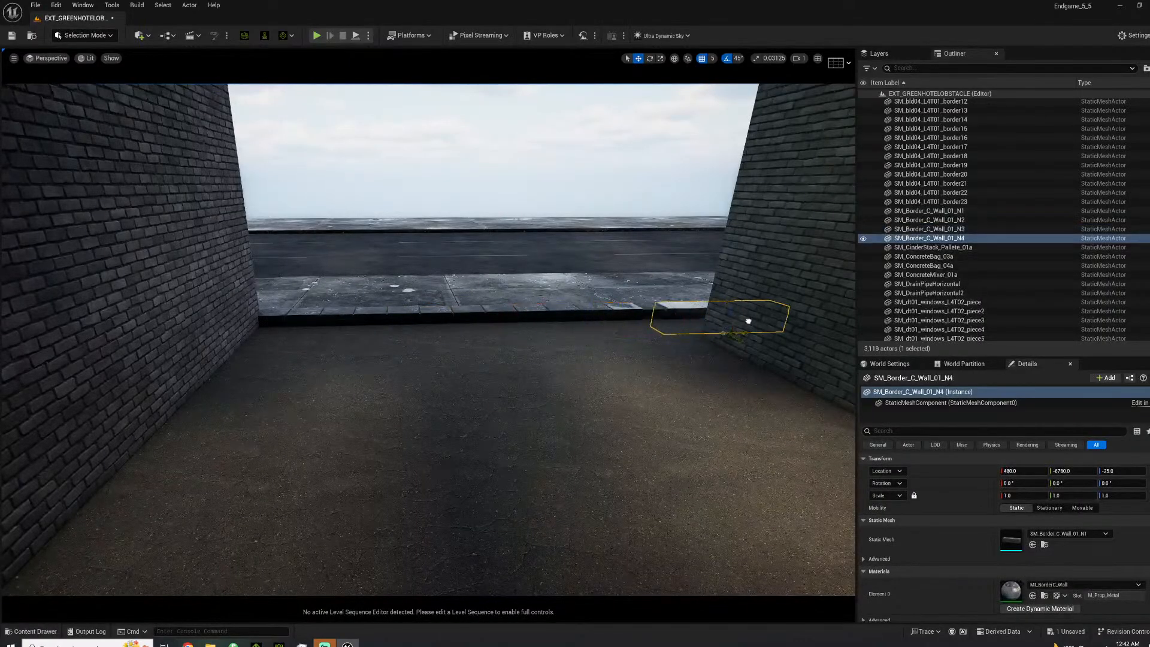
Delete the rotated duplicate SM_Sidewalk_A_Straight_Fill_24 from the far sidewalk row.
{"action": "key", "text": "s"}
{"action": "right_click_drag", "start_coordinate": [726, 322], "coordinate": [738, 272]}
{"action": "left_click", "coordinate": [424, 309]}
{"action": "key", "text": "s"}
{"action": "right_click_drag", "start_coordinate": [425, 310], "coordinate": [481, 234]}
{"action": "key", "text": "w"}
{"action": "left_click", "coordinate": [474, 249]}
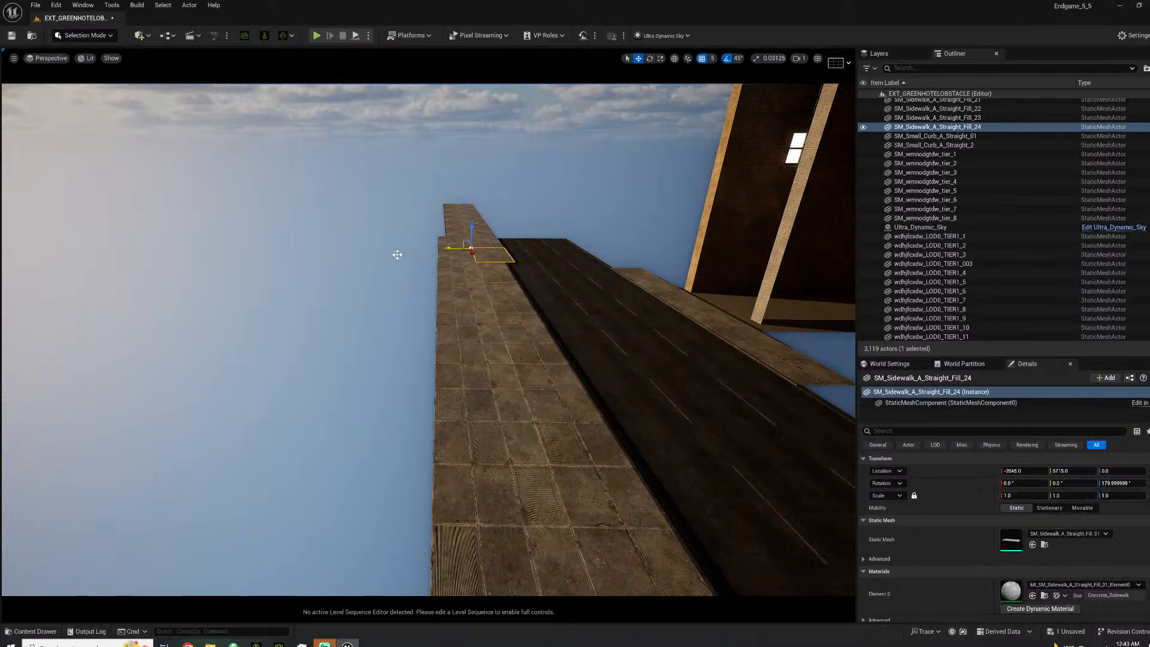
{"action": "key", "text": "Delete"}
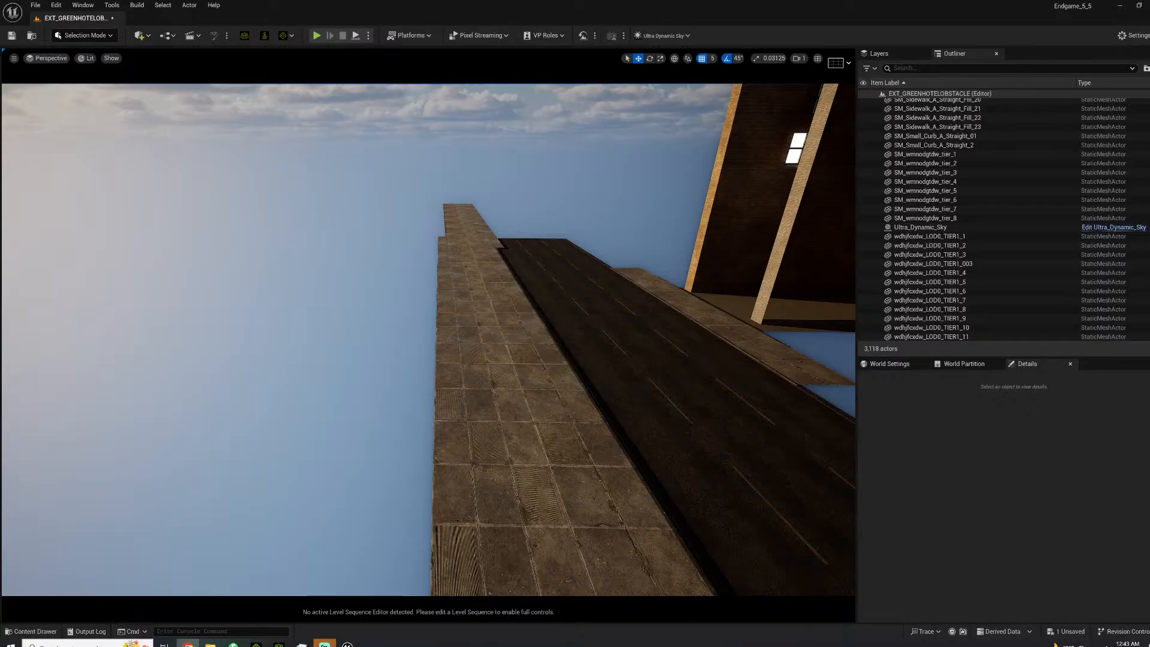
{"action": "right_click_drag", "start_coordinate": [371, 427], "coordinate": [433, 402]}
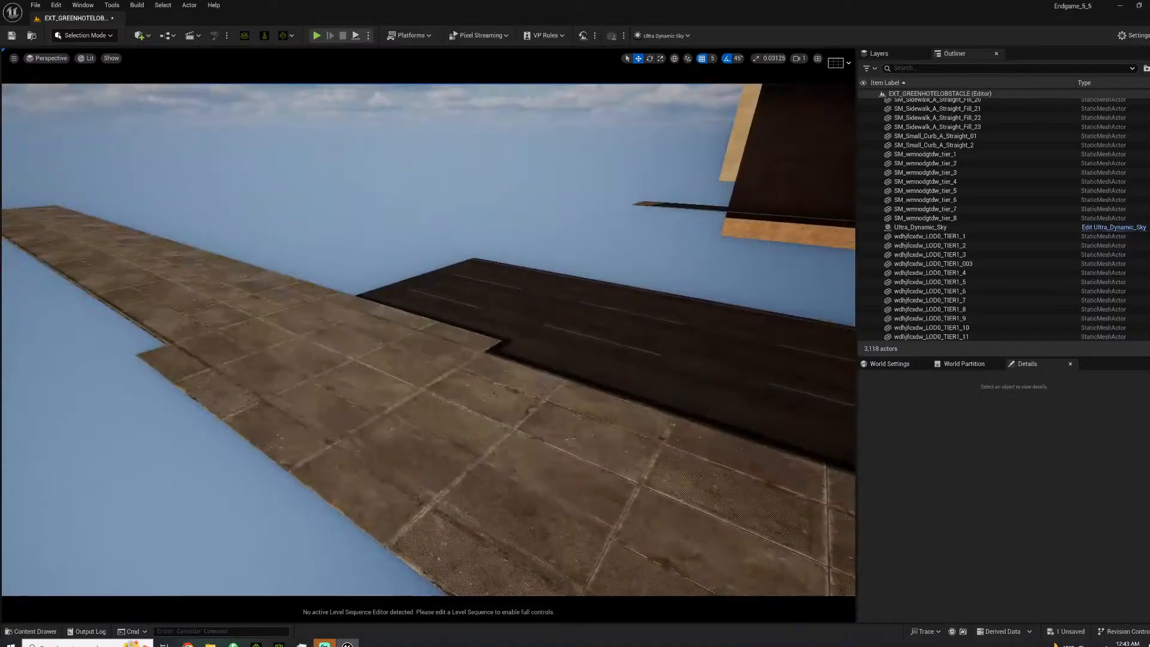
Delete the overlapping sidewalk pieces SM_Sidewalk_A_Straight_Fill_23 and SM_Sidewalk_A_Straight_Fill_8 near the end of the road.
{"action": "left_click", "coordinate": [380, 361]}
{"action": "left_click", "coordinate": [268, 347], "text": "ctrl"}
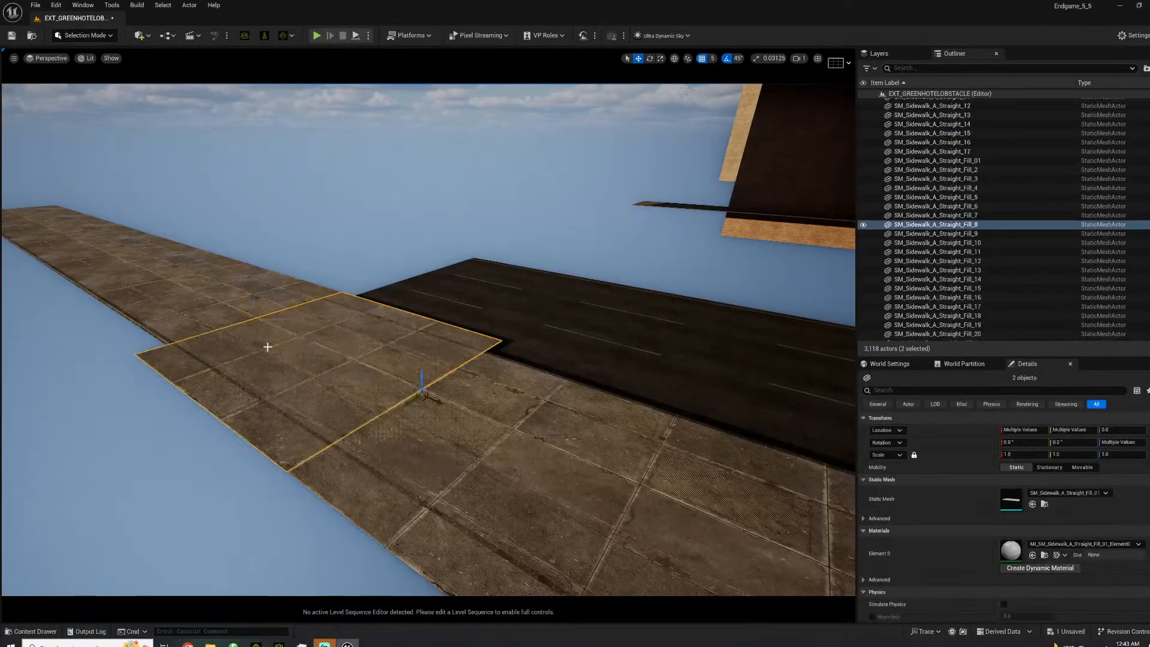
{"action": "left_click", "coordinate": [205, 317], "text": "ctrl"}
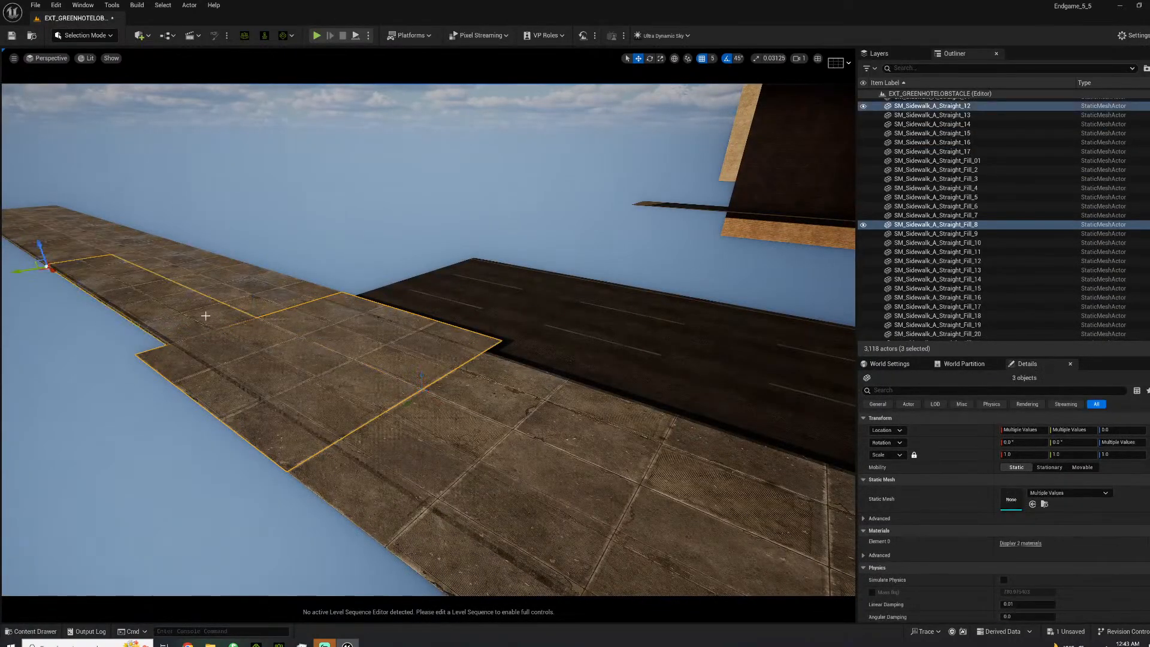
{"action": "left_click", "coordinate": [336, 318]}
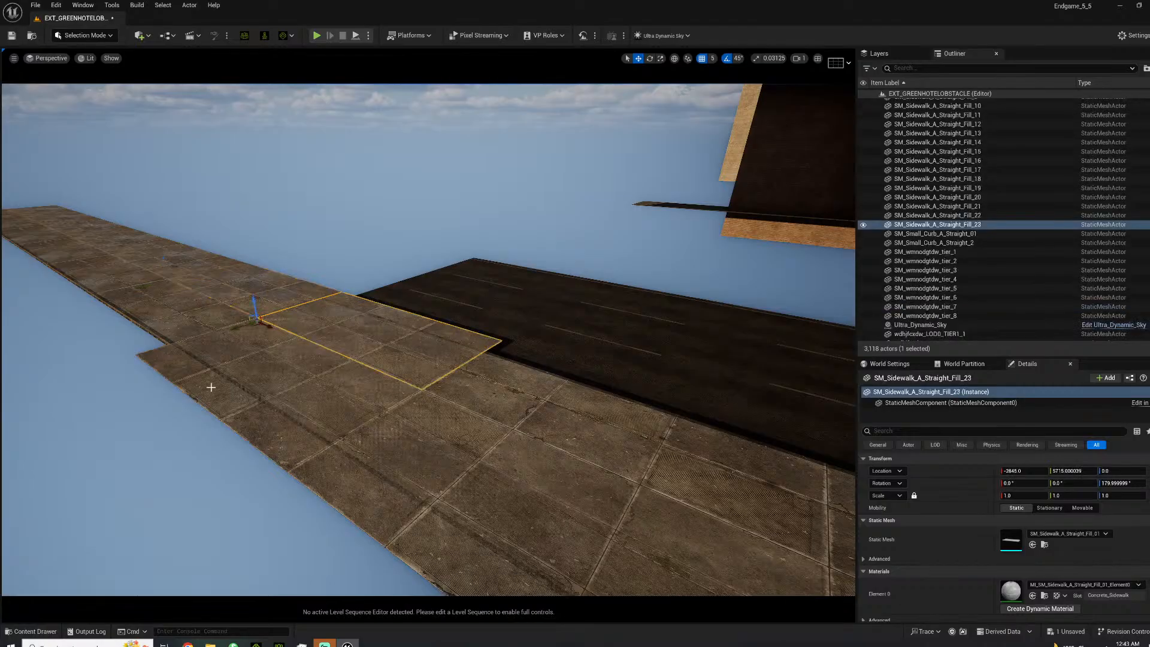
{"action": "left_click", "coordinate": [177, 358]}
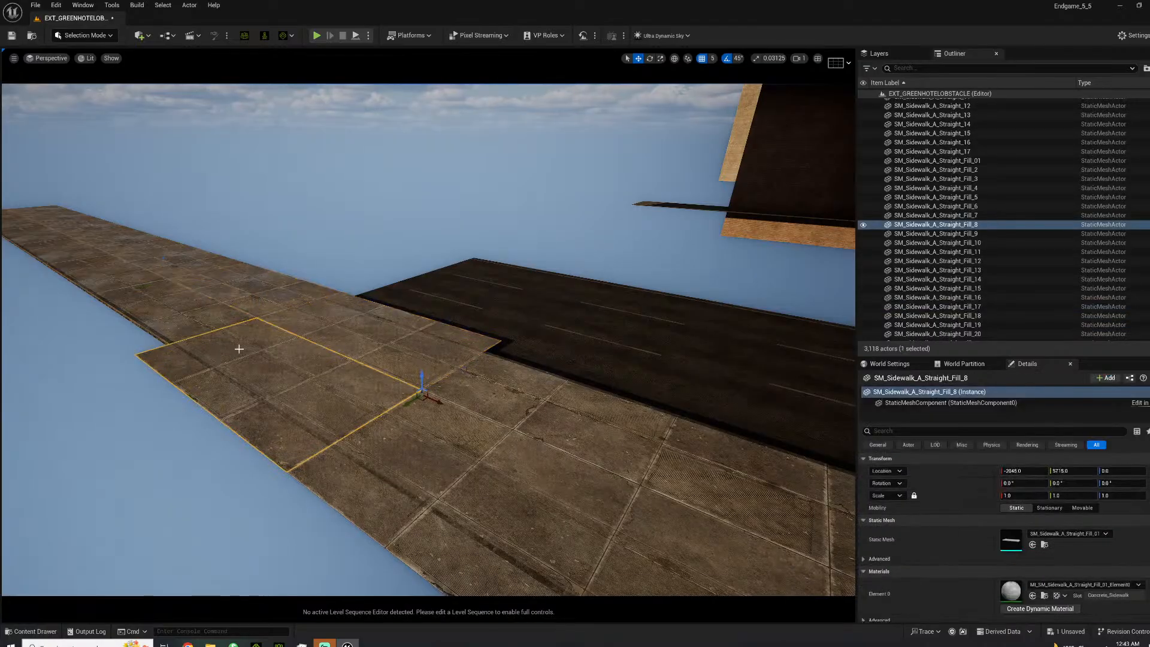
{"action": "left_click", "coordinate": [403, 332]}
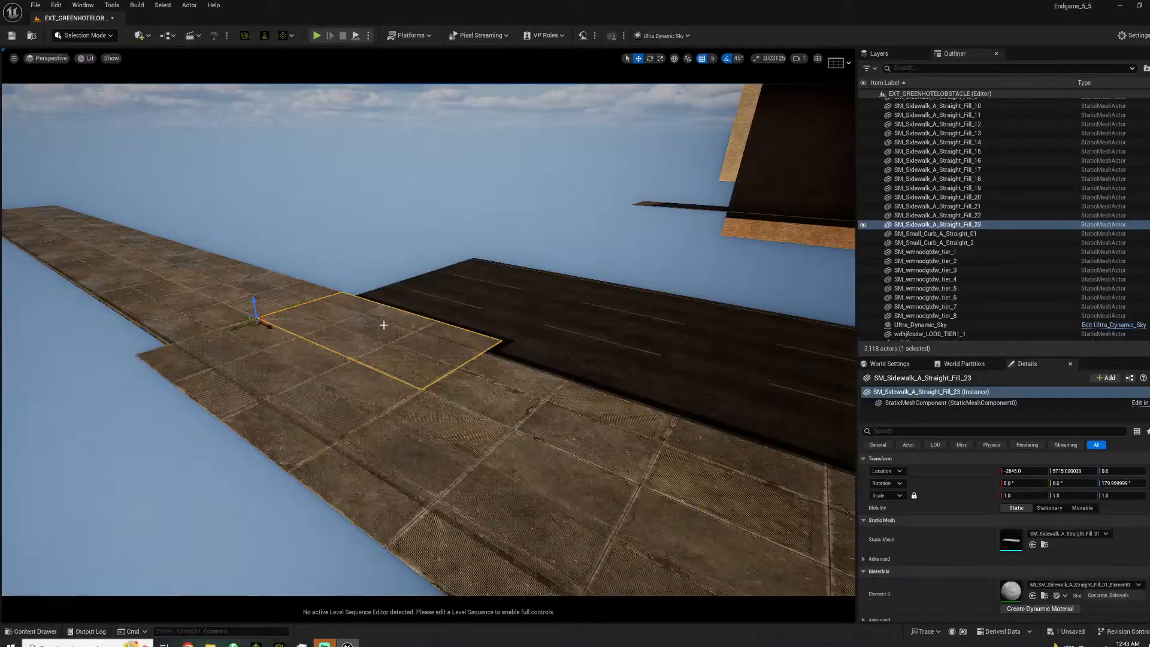
{"action": "key", "text": "Delete"}
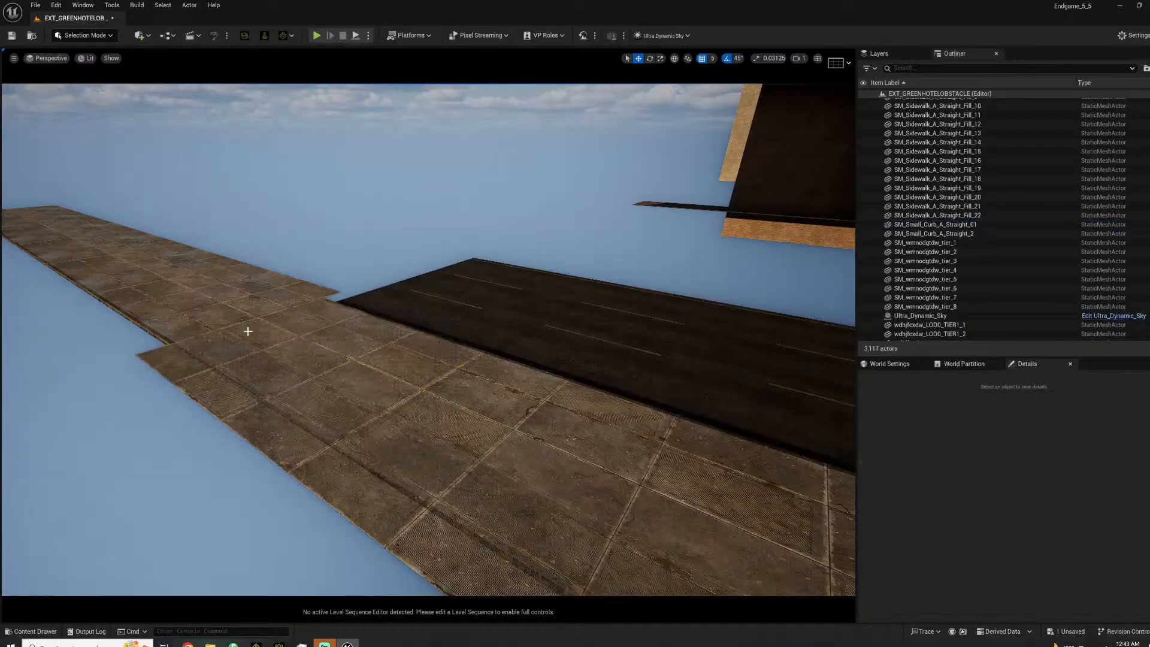
{"action": "left_click", "coordinate": [234, 328]}
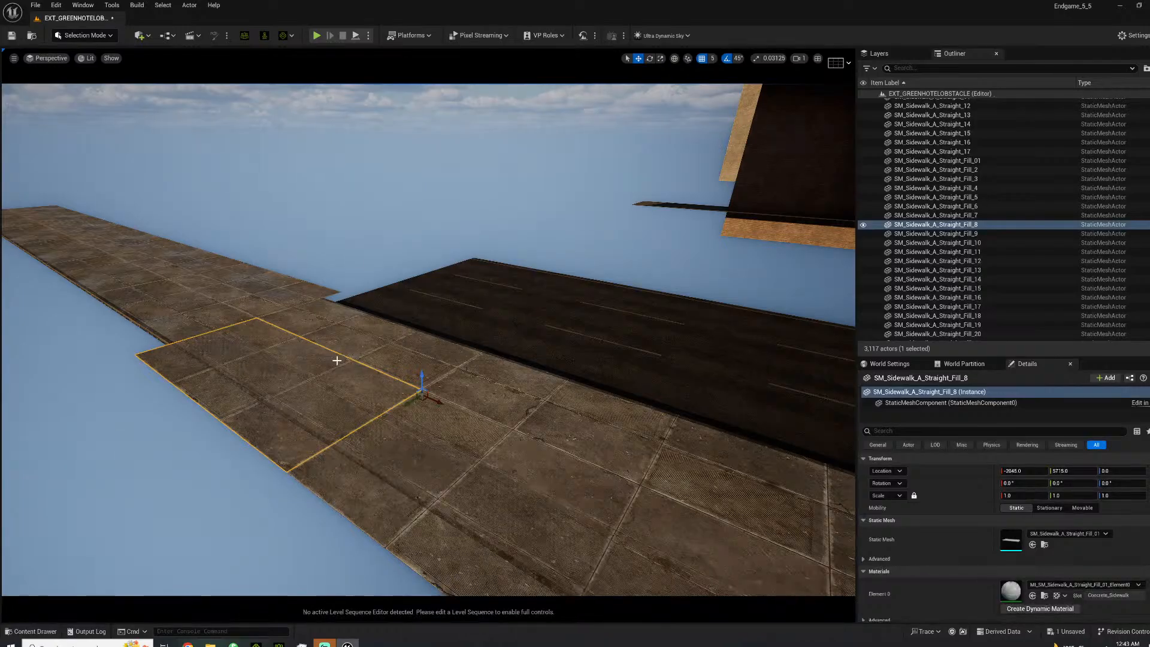
{"action": "key", "text": "Delete"}
Delete the ten rotated sidewalk pieces that run on past the road's end, including SM_Sidewalk_A_Straight_11 to SM_Sidewalk_A_Straight_14.
{"action": "left_click", "coordinate": [444, 449]}
{"action": "right_click_drag", "start_coordinate": [443, 449], "coordinate": [665, 510]}
{"action": "right_click_drag", "start_coordinate": [425, 331], "coordinate": [450, 309]}
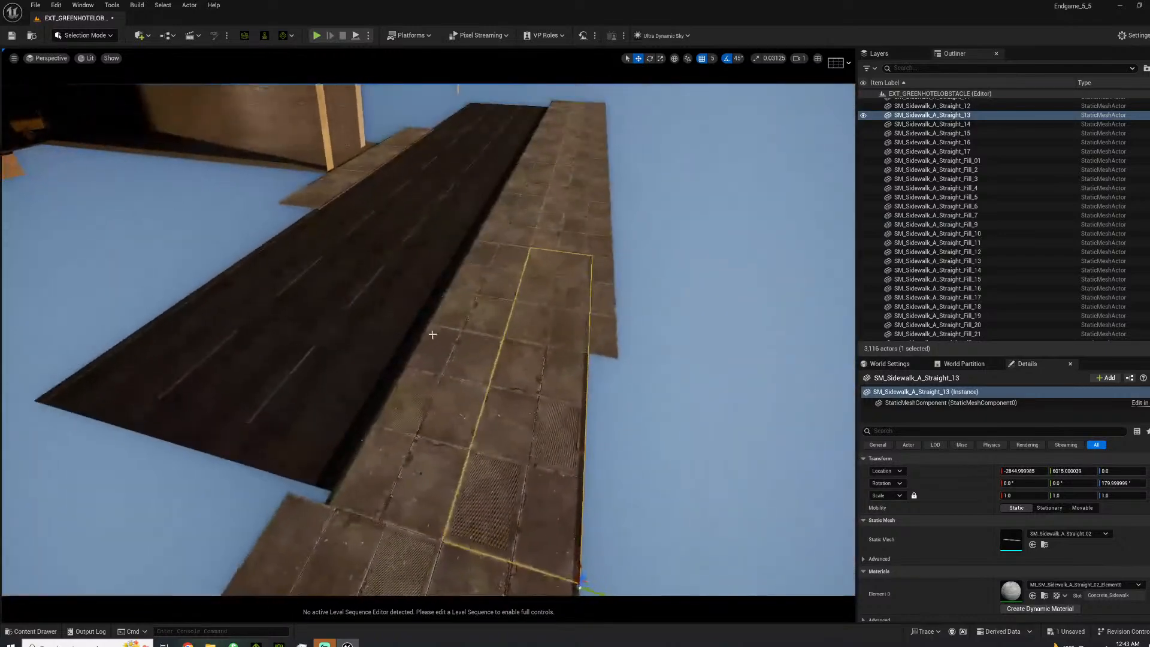
{"action": "left_click", "coordinate": [571, 185]}
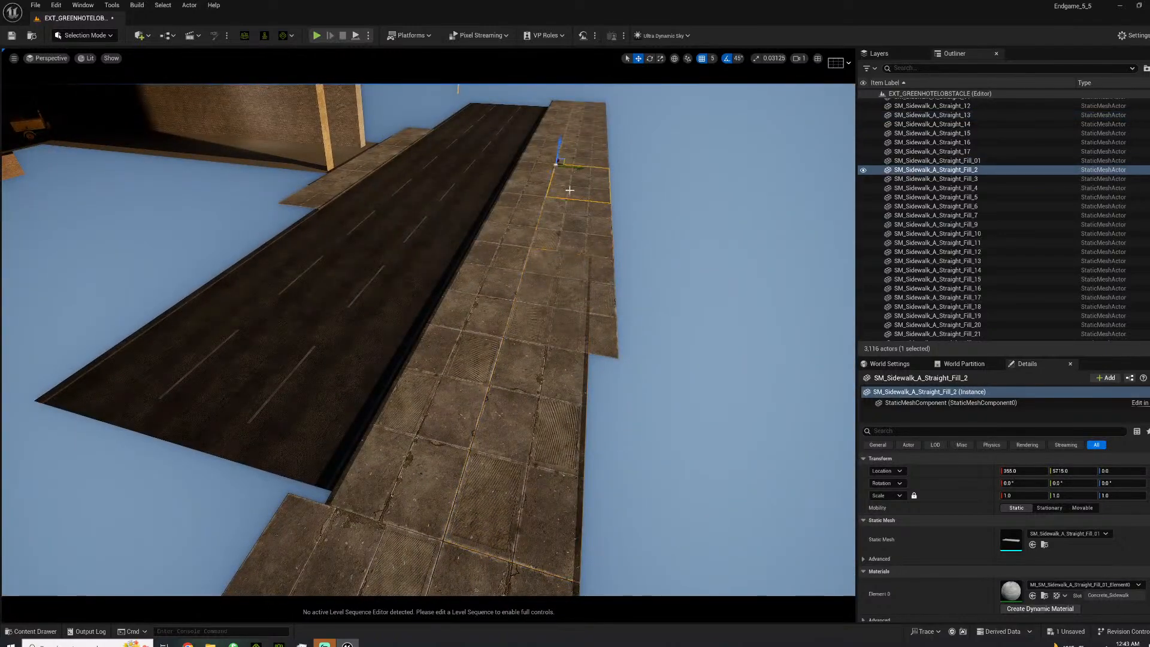
{"action": "left_click", "coordinate": [545, 310]}
{"action": "left_click", "coordinate": [543, 382]}
{"action": "right_click_drag", "start_coordinate": [492, 407], "coordinate": [518, 372]}
{"action": "left_click", "coordinate": [498, 395], "text": "ctrl"}
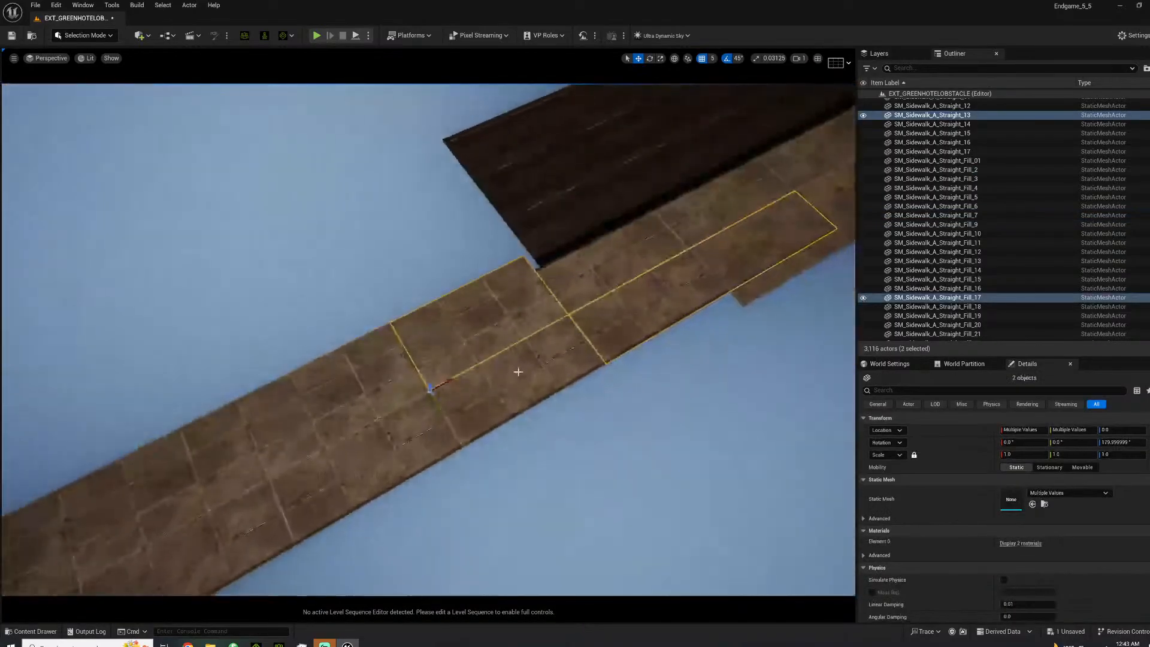
{"action": "left_click", "coordinate": [513, 376], "text": "ctrl"}
{"action": "left_click", "coordinate": [370, 388], "text": "ctrl"}
{"action": "right_click_drag", "start_coordinate": [367, 387], "coordinate": [306, 365]}
{"action": "left_click", "coordinate": [291, 369], "text": "ctrl"}
{"action": "left_click", "coordinate": [272, 325], "text": "ctrl"}
{"action": "right_click_drag", "start_coordinate": [270, 322], "coordinate": [240, 297]}
{"action": "left_click", "coordinate": [348, 280], "text": "ctrl"}
{"action": "left_click", "coordinate": [292, 224], "text": "ctrl"}
{"action": "left_click", "coordinate": [208, 172], "text": "ctrl"}
{"action": "left_click", "coordinate": [228, 222], "text": "ctrl"}
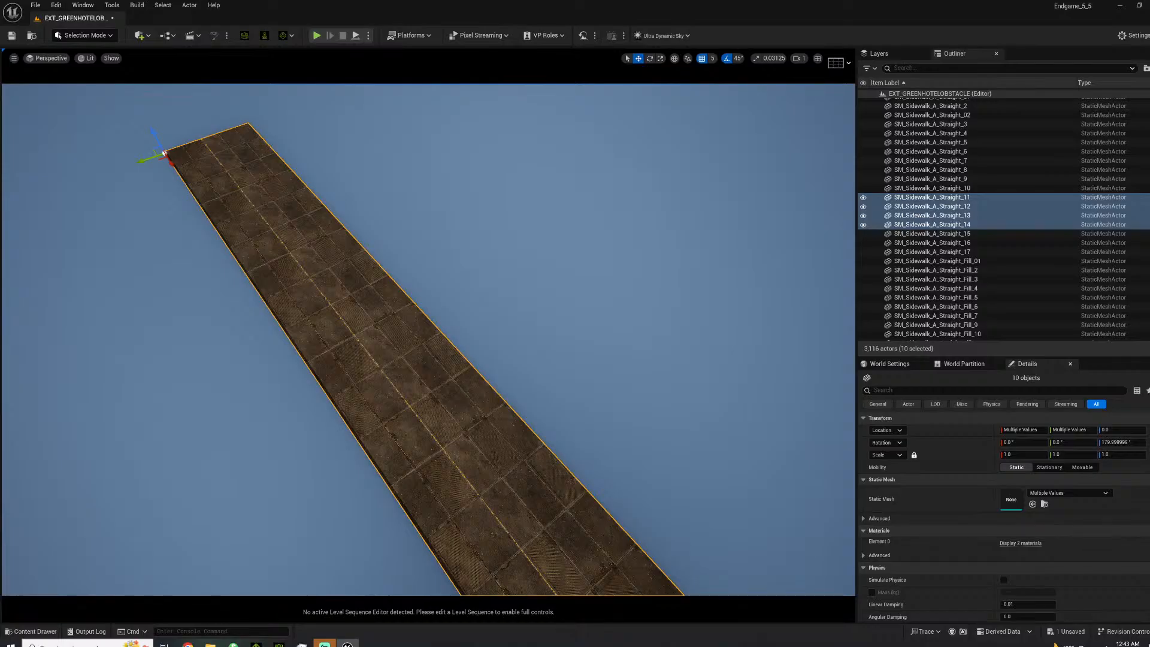
{"action": "key", "text": "Delete"}
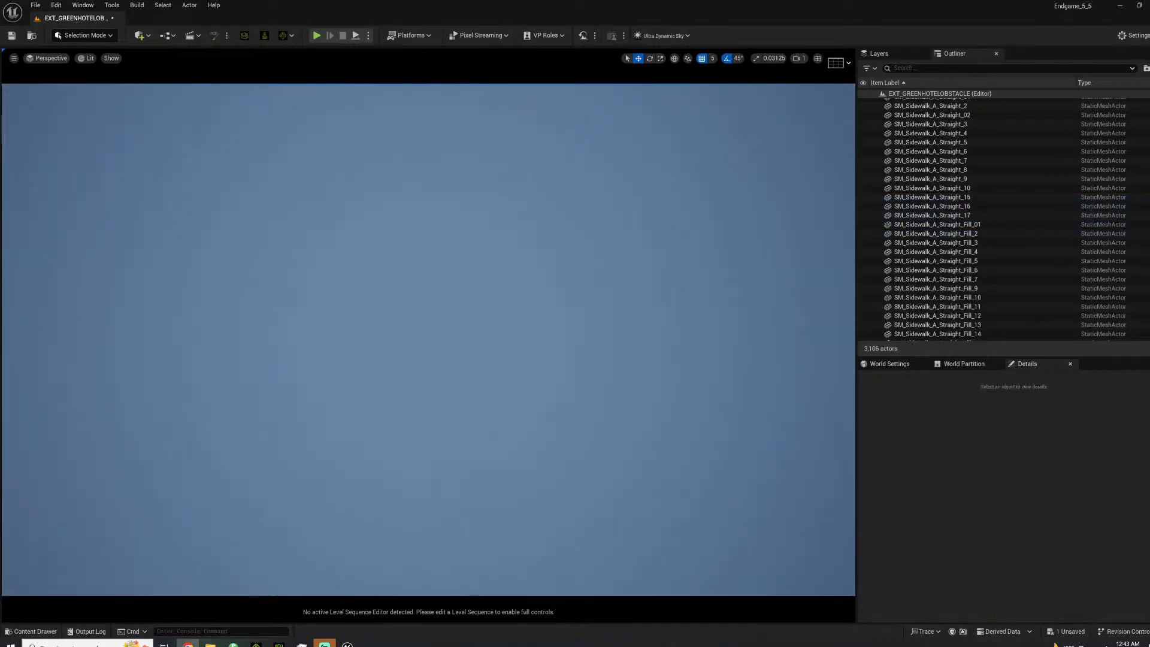
Try placing SM_CTY_BusStop_A01_N1 from the CITY Kit_BusStop meshes on the sidewalk and rotate it parallel to the road.
{"action": "right_click_drag", "start_coordinate": [439, 276], "coordinate": [402, 348]}
{"action": "key", "text": "w"}
{"action": "key", "text": "a"}
{"action": "key", "text": "s"}
{"action": "key", "text": "w"}
{"action": "key", "text": "s"}
{"action": "key", "text": "w"}
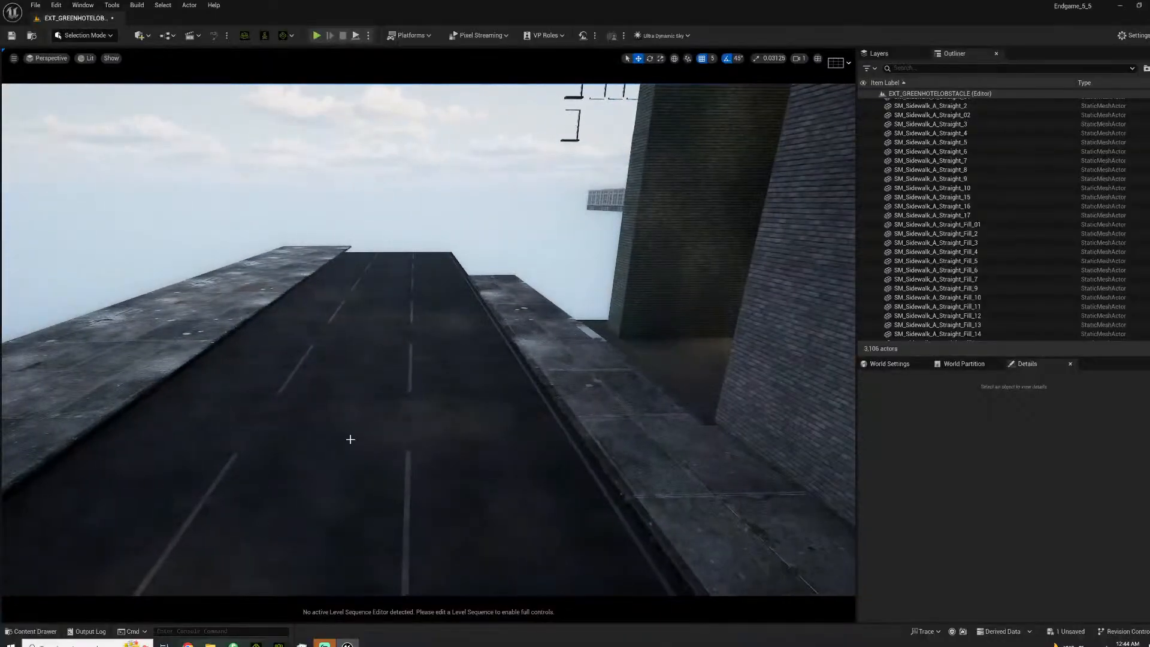
{"action": "left_click", "coordinate": [33, 631]}
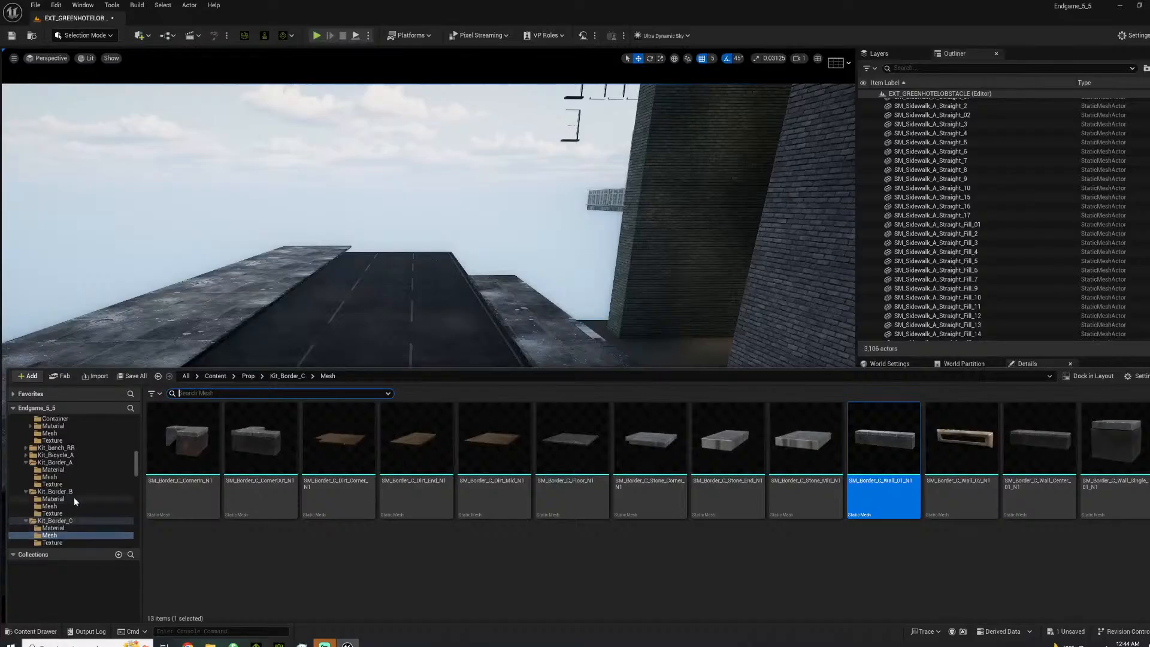
{"action": "scroll", "coordinate": [75, 497], "scroll_direction": "up", "scroll_amount": 3}
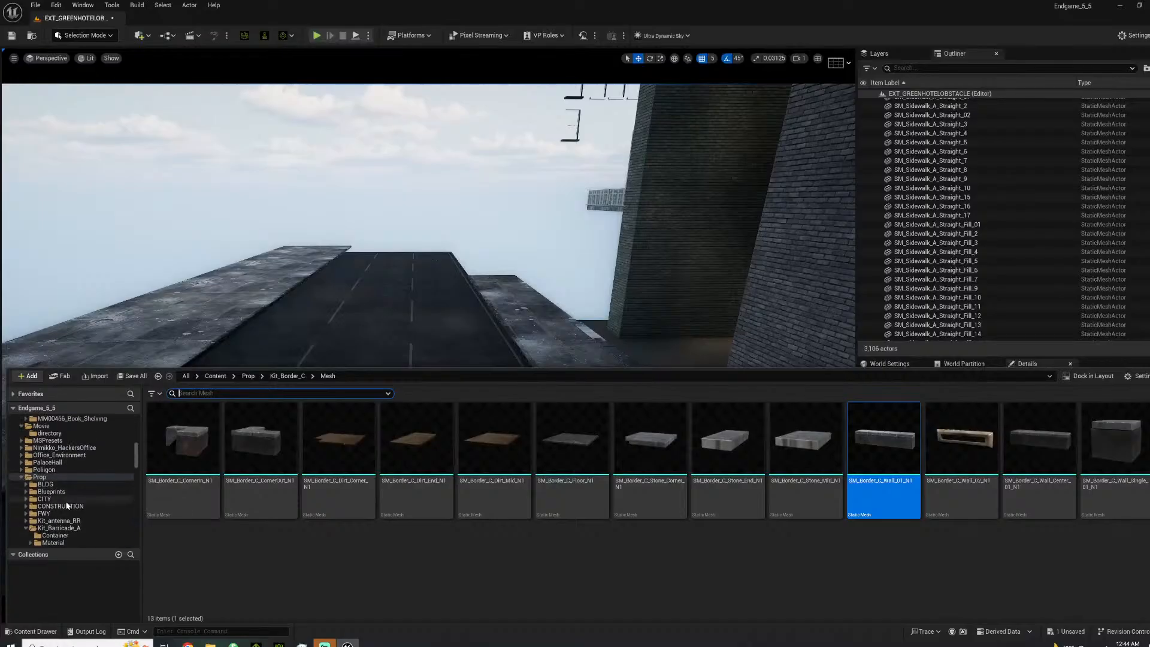
{"action": "left_click", "coordinate": [33, 499]}
{"action": "double_click", "coordinate": [252, 455]}
{"action": "left_click", "coordinate": [189, 455]}
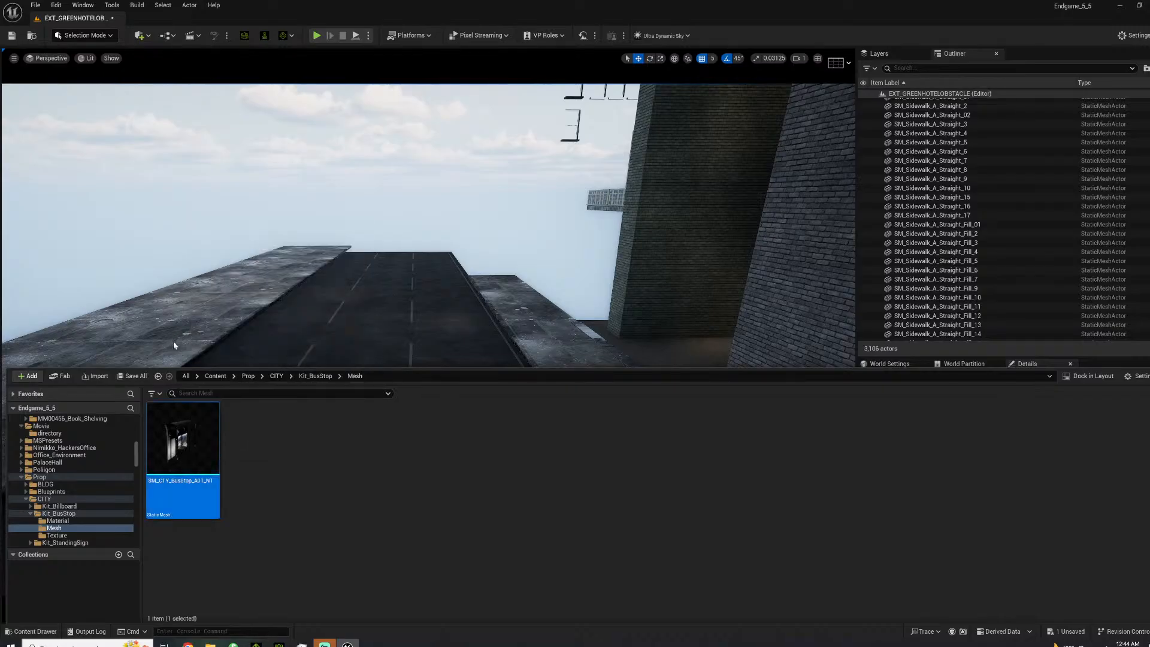
{"action": "left_click_drag", "start_coordinate": [173, 341], "coordinate": [172, 337]}
{"action": "key", "text": "f"}
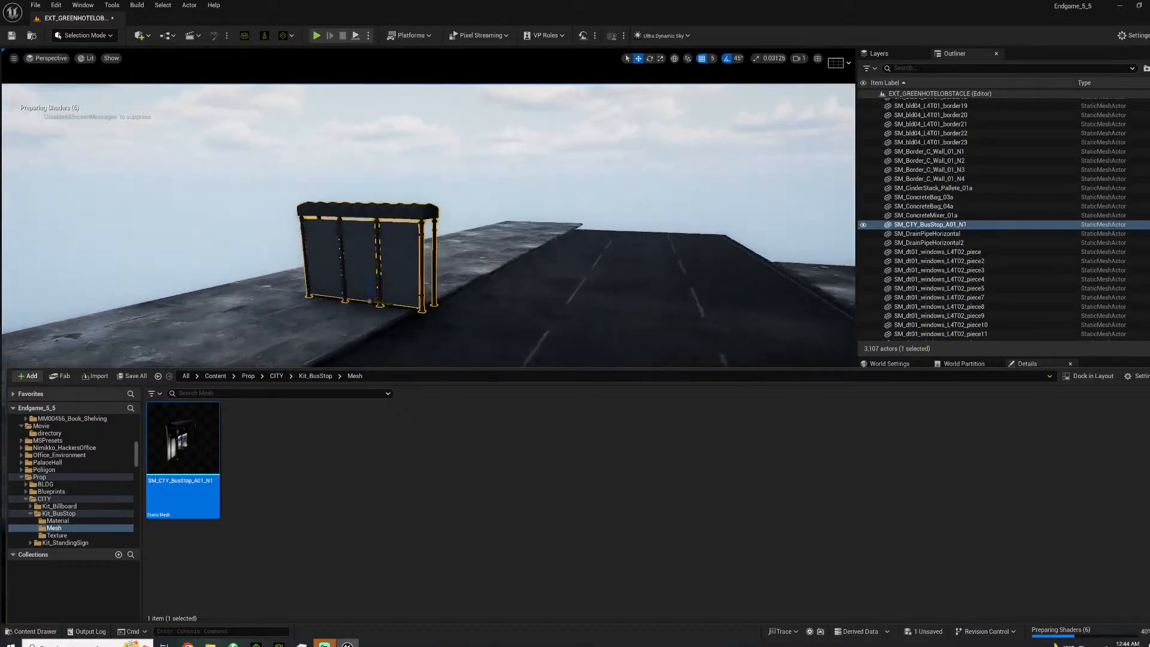
{"action": "key", "text": "e"}
{"action": "left_click_drag", "start_coordinate": [514, 284], "coordinate": [408, 284]}
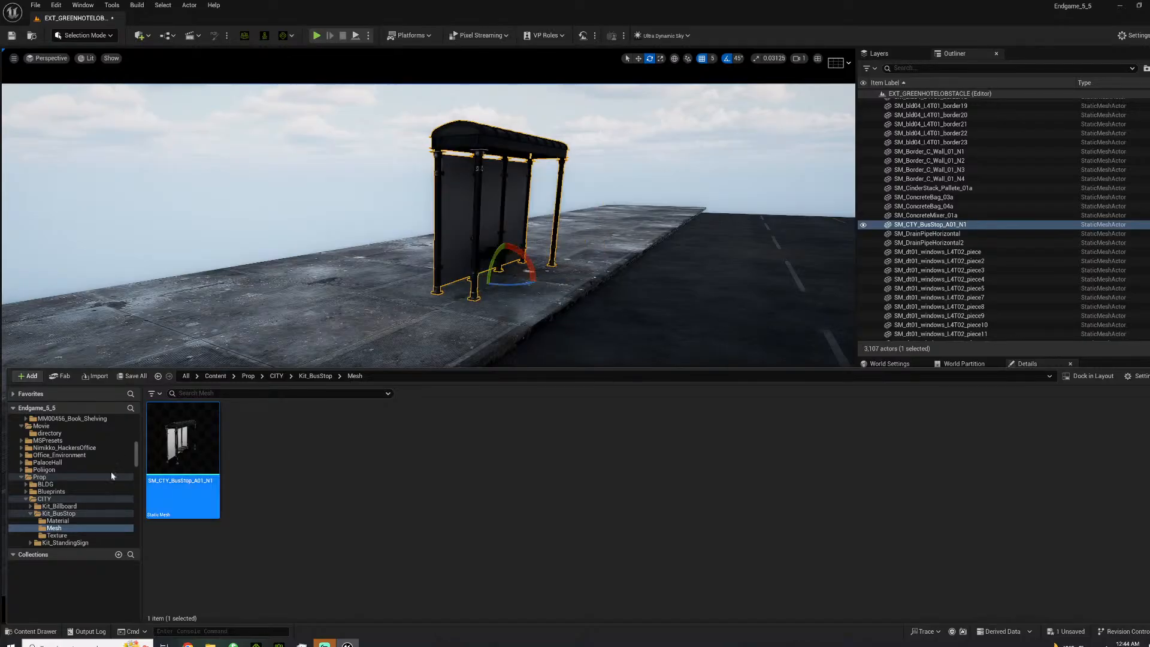
Inspect the bus stop's placement on the sidewalk and delete it from the level.
{"action": "left_click", "coordinate": [610, 288]}
{"action": "right_click_drag", "start_coordinate": [389, 264], "coordinate": [443, 317]}
{"action": "left_click", "coordinate": [353, 258]}
{"action": "right_click_drag", "start_coordinate": [323, 244], "coordinate": [324, 244]}
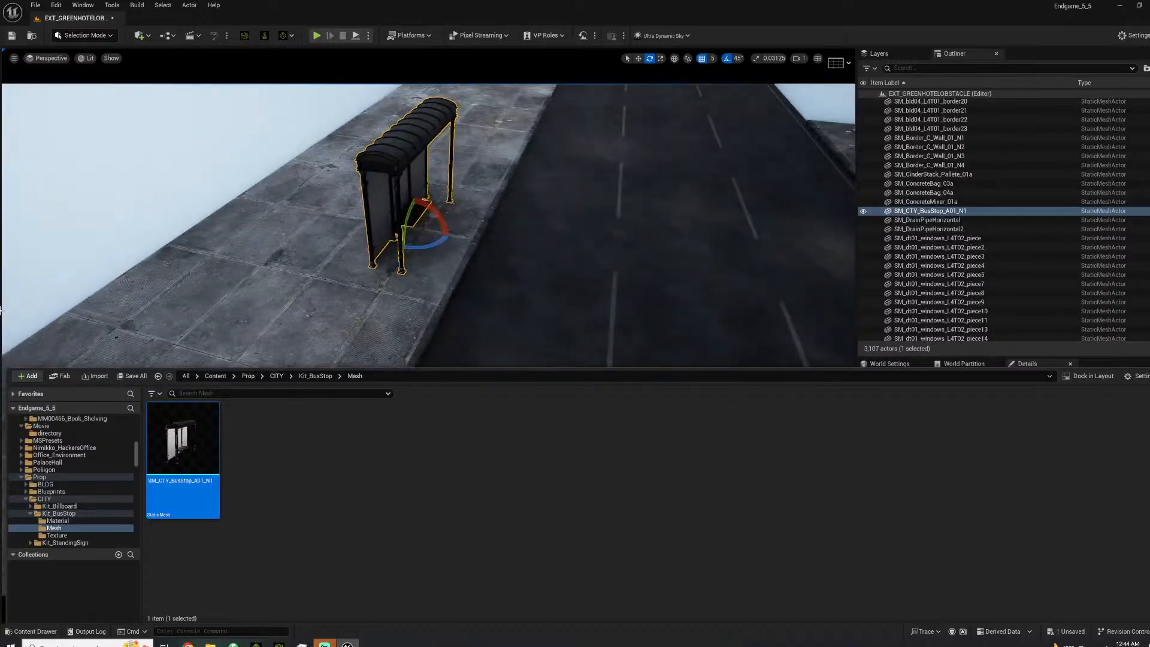
{"action": "key", "text": "Delete"}
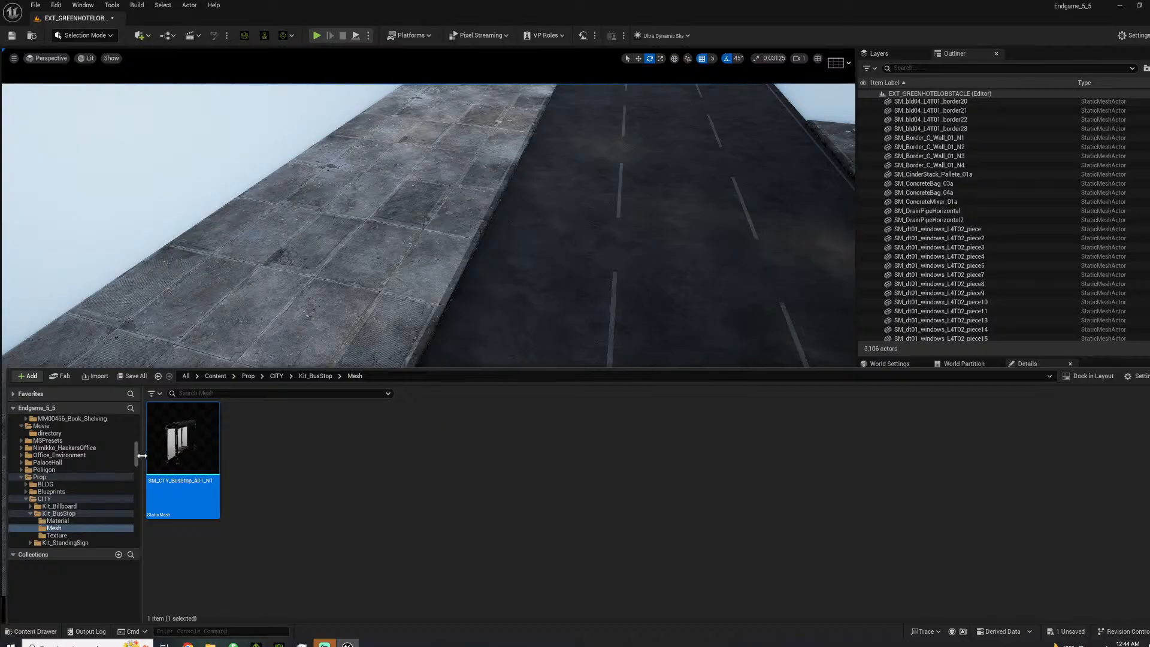
Place B_ModularBuildingController from the DowntownCityPack Blueprint/Building folder on the sidewalk across the road.
{"action": "left_click_drag", "start_coordinate": [138, 459], "coordinate": [127, 426]}
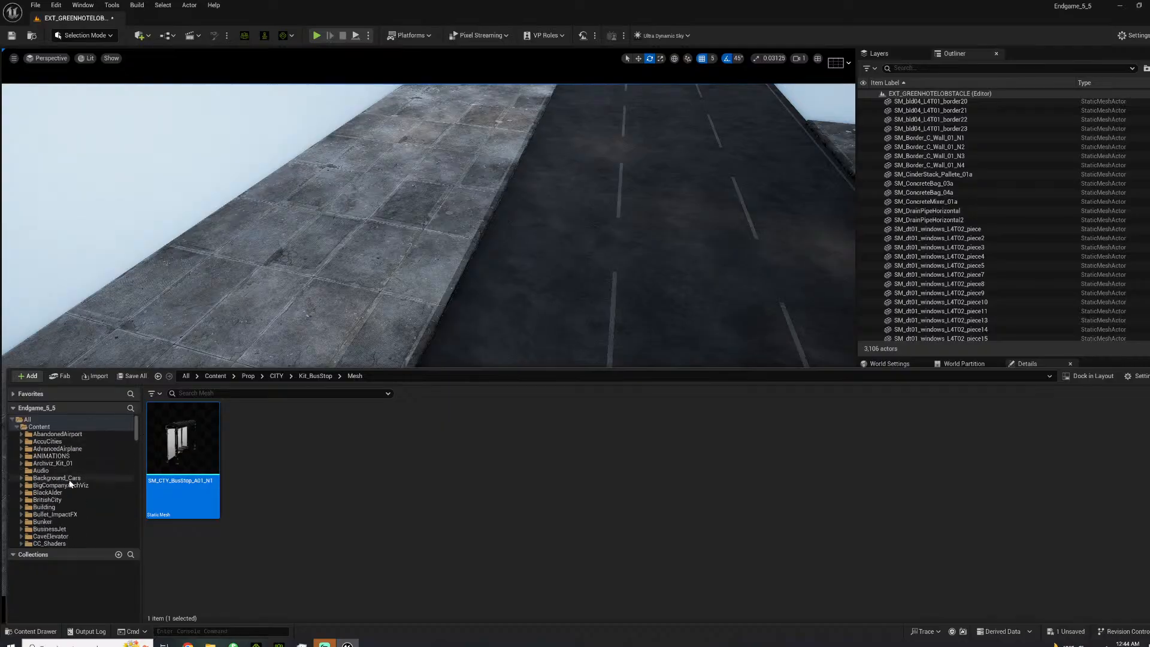
{"action": "left_click", "coordinate": [54, 508]}
{"action": "scroll", "coordinate": [54, 527], "scroll_direction": "down", "scroll_amount": 5}
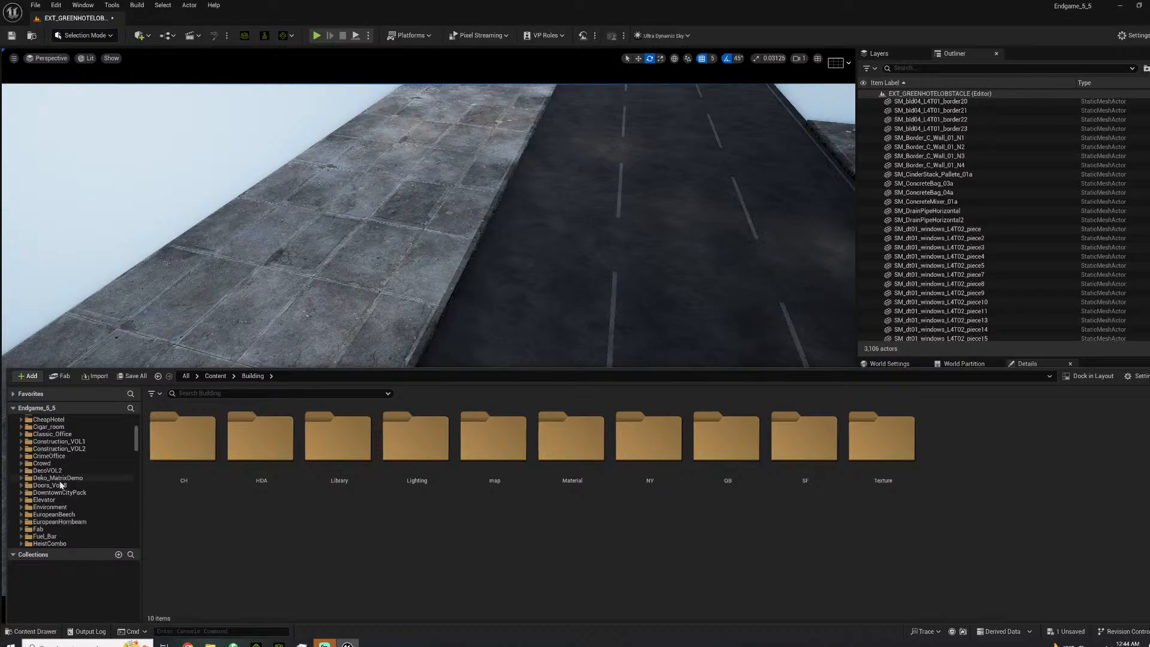
{"action": "left_click", "coordinate": [66, 493]}
{"action": "left_click", "coordinate": [272, 441]}
{"action": "double_click", "coordinate": [272, 442]}
{"action": "left_click", "coordinate": [180, 461]}
{"action": "double_click", "coordinate": [180, 461]}
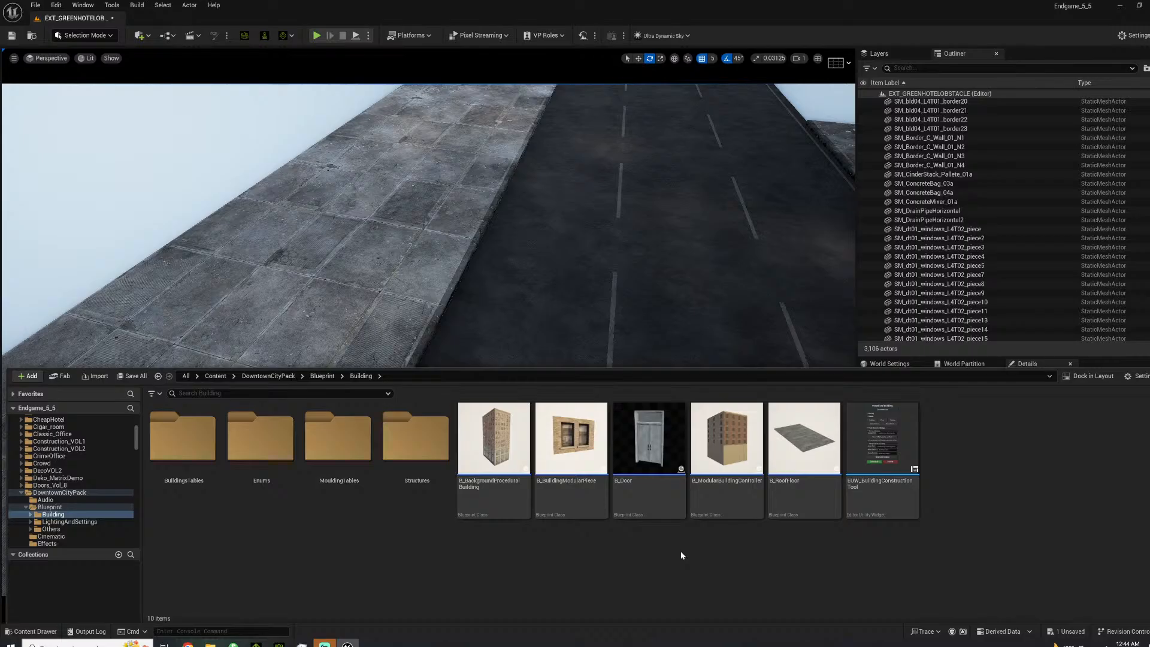
{"action": "left_click", "coordinate": [734, 431]}
{"action": "left_click_drag", "start_coordinate": [267, 207], "coordinate": [182, 377]}
{"action": "right_click_drag", "start_coordinate": [396, 359], "coordinate": [234, 366]}
Lengthen the modular building along the street by increasing Dimension 1, and move it to X -1700 so it spans the alley opening.
{"action": "left_click", "coordinate": [1020, 546]}
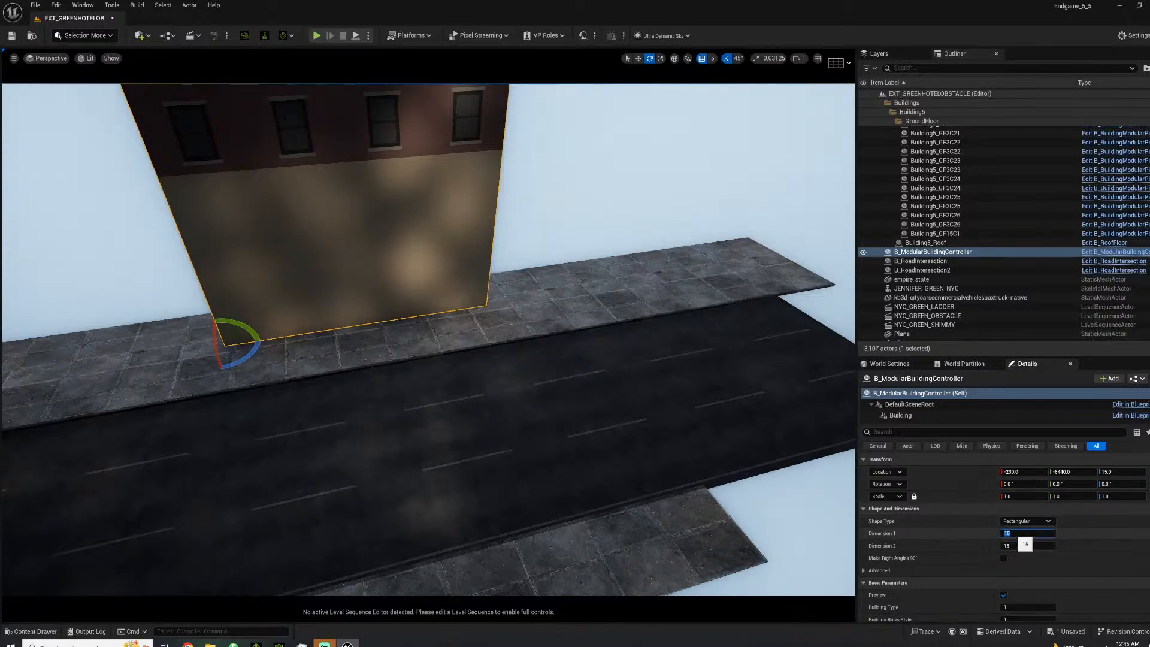
{"action": "key", "text": "Return"}
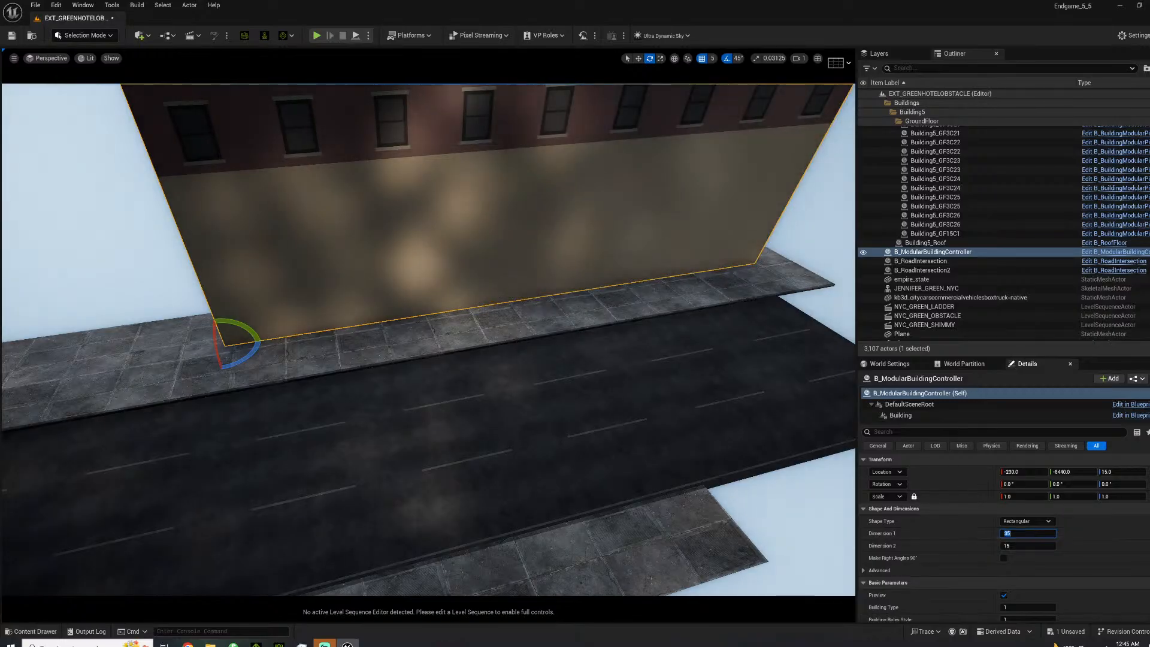
{"action": "right_click_drag", "start_coordinate": [392, 356], "coordinate": [335, 357]}
{"action": "key", "text": "w"}
{"action": "left_click_drag", "start_coordinate": [467, 269], "coordinate": [245, 221]}
{"action": "right_click_drag", "start_coordinate": [245, 222], "coordinate": [179, 174]}
{"action": "mouse_move", "coordinate": [575, 318]}
{"action": "right_mouse_down"}
{"action": "mouse_move", "coordinate": [575, 308]}
{"action": "mouse_move", "coordinate": [575, 318]}
{"action": "right_mouse_up"}
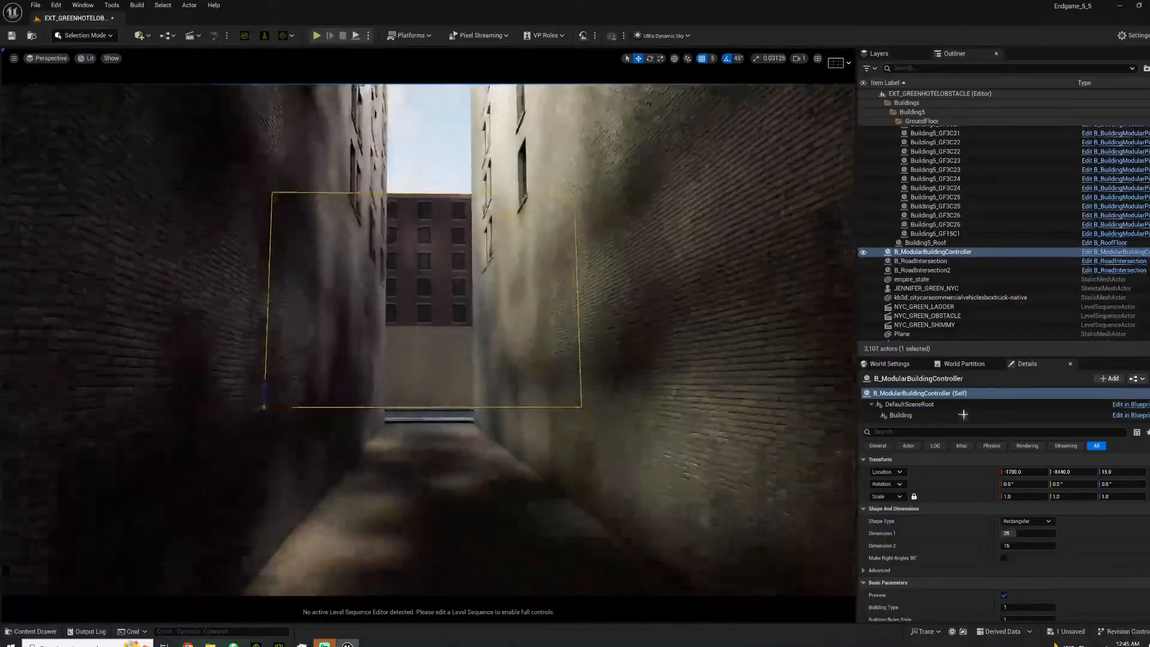
Review the selected building controller's basic parameters and facade settings, and expand its Building Style Tables entry.
{"action": "scroll", "coordinate": [992, 594], "scroll_direction": "down", "scroll_amount": 3}
{"action": "scroll", "coordinate": [993, 582], "scroll_direction": "down", "scroll_amount": 5}
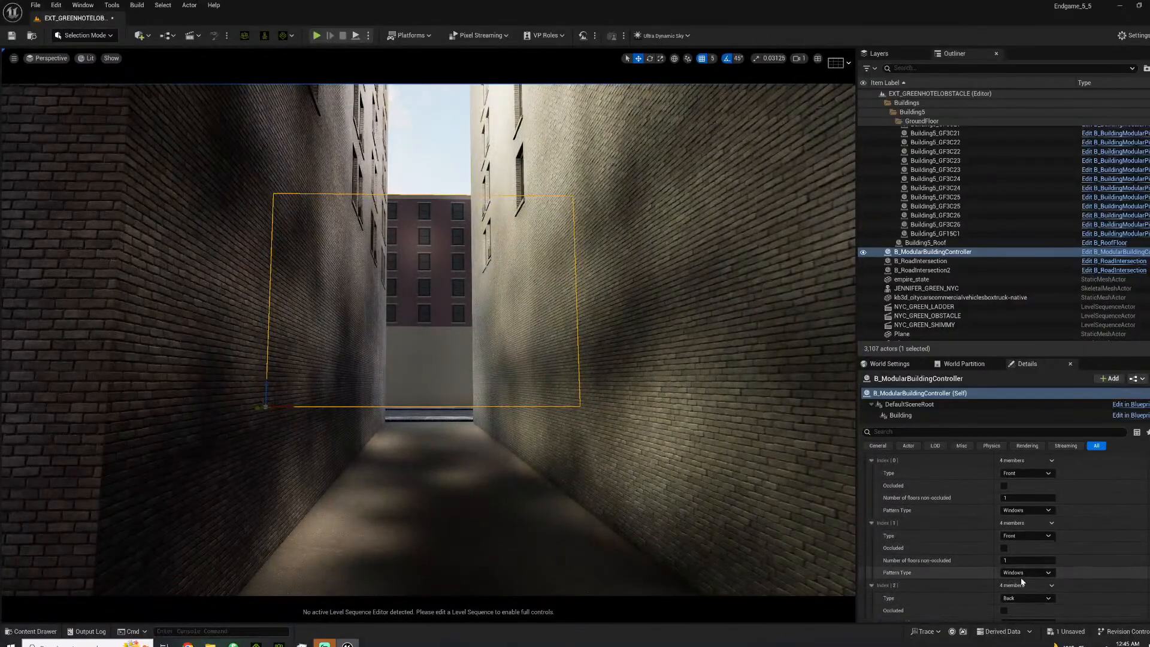
{"action": "scroll", "coordinate": [1003, 539], "scroll_direction": "up", "scroll_amount": 1}
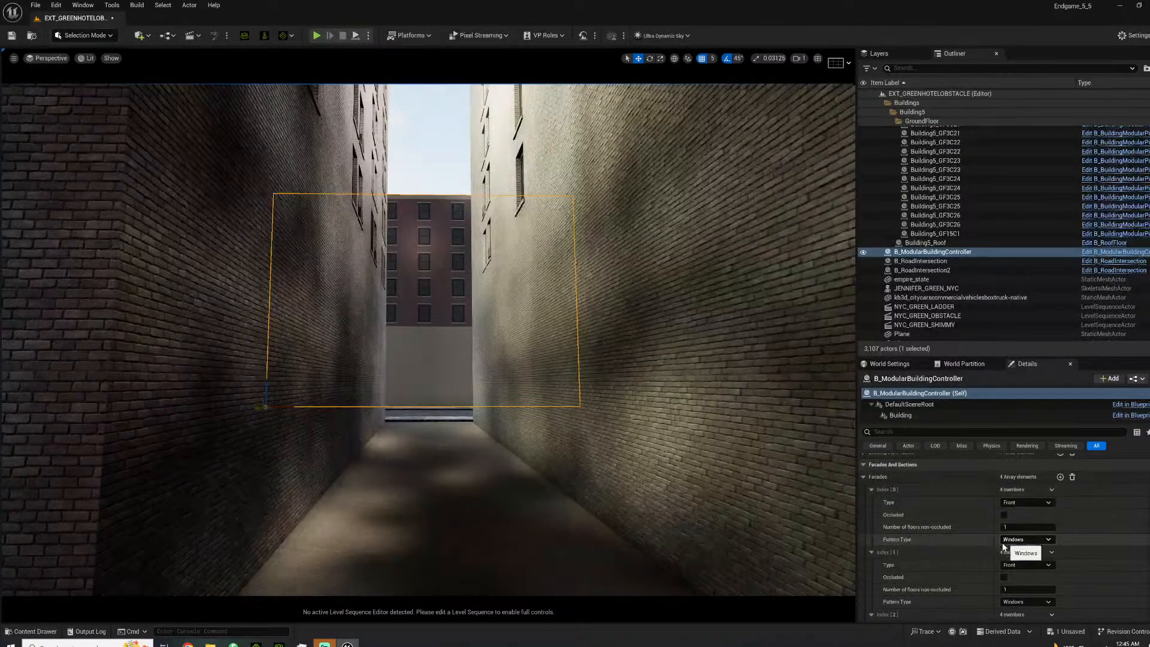
{"action": "scroll", "coordinate": [923, 554], "scroll_direction": "up", "scroll_amount": 8}
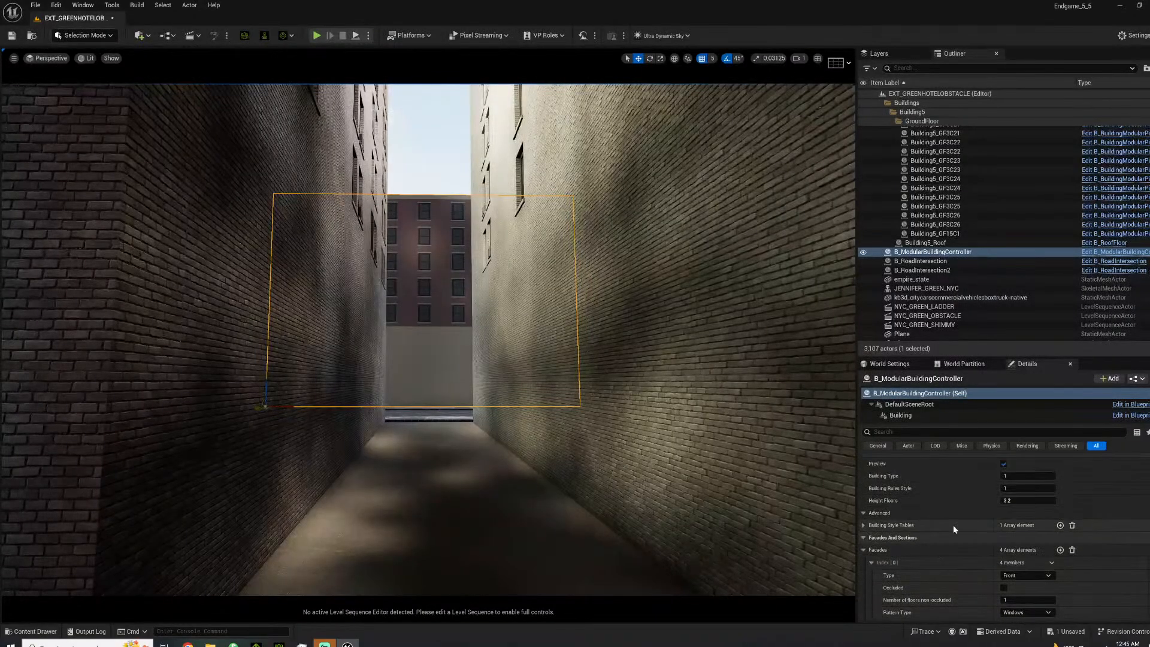
{"action": "left_click", "coordinate": [1018, 534]}
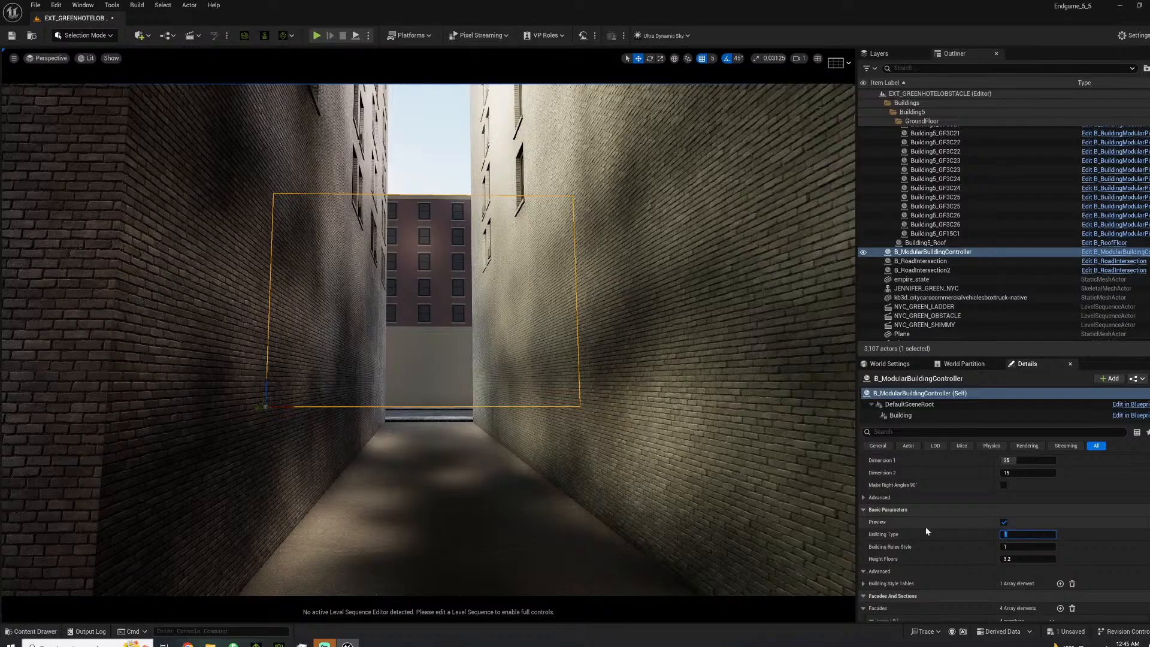
{"action": "scroll", "coordinate": [959, 527], "scroll_direction": "up", "scroll_amount": 2}
{"action": "scroll", "coordinate": [944, 551], "scroll_direction": "down", "scroll_amount": 4}
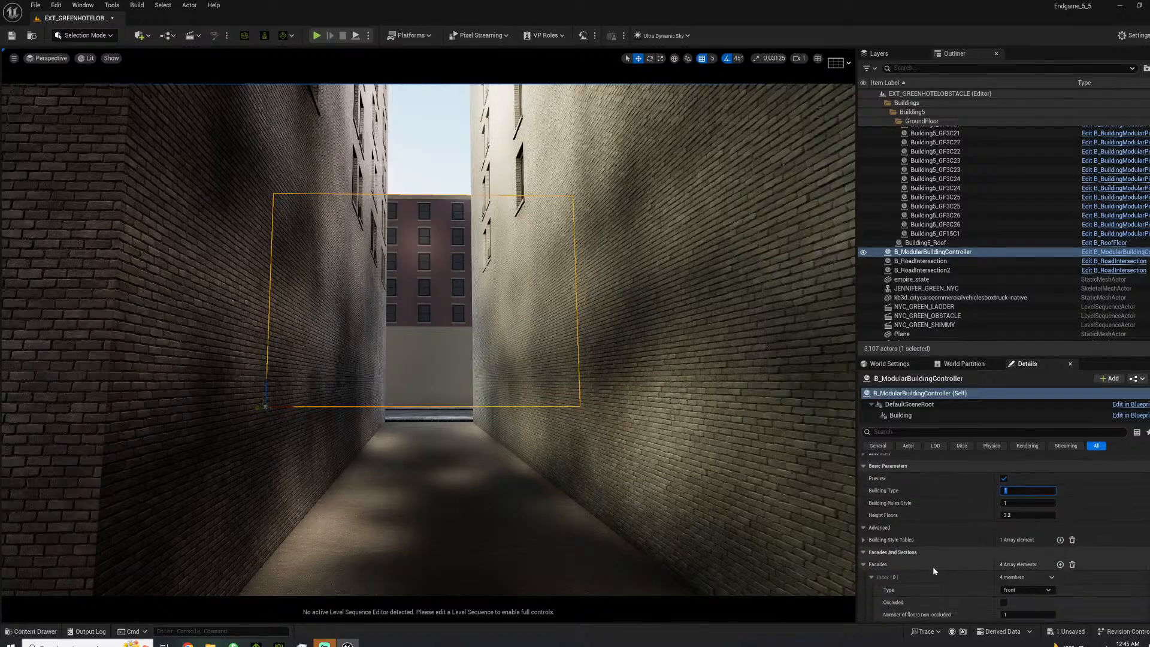
{"action": "left_click", "coordinate": [864, 541]}
{"action": "left_click", "coordinate": [864, 530]}
{"action": "left_click", "coordinate": [863, 529]}
Change the building's moulding type and set its ground floor variation to 2.
{"action": "scroll", "coordinate": [933, 540], "scroll_direction": "down", "scroll_amount": 8}
{"action": "scroll", "coordinate": [964, 549], "scroll_direction": "down", "scroll_amount": 7}
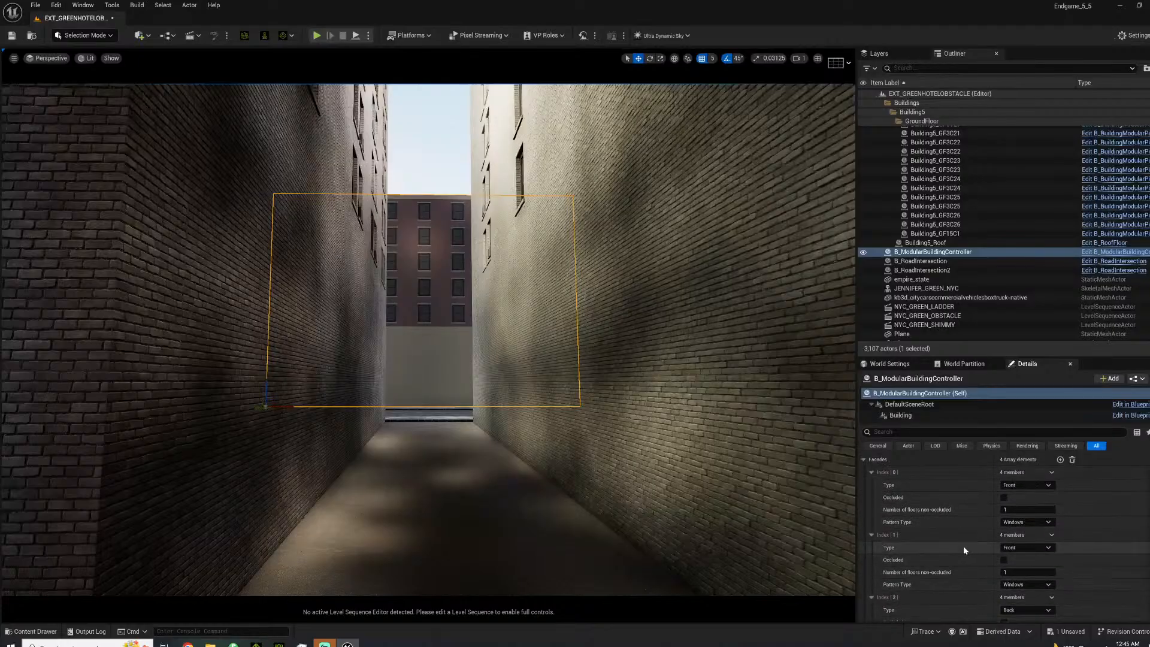
{"action": "scroll", "coordinate": [955, 555], "scroll_direction": "down", "scroll_amount": 6}
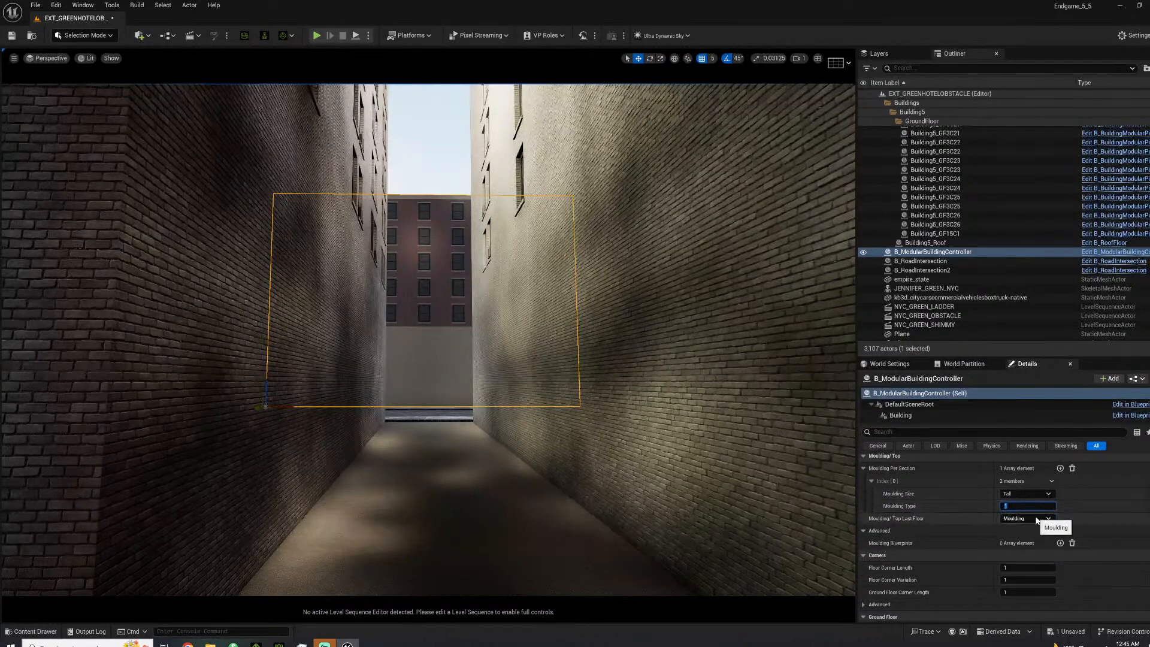
{"action": "scroll", "coordinate": [982, 546], "scroll_direction": "down", "scroll_amount": 6}
{"action": "left_click", "coordinate": [1021, 525]}
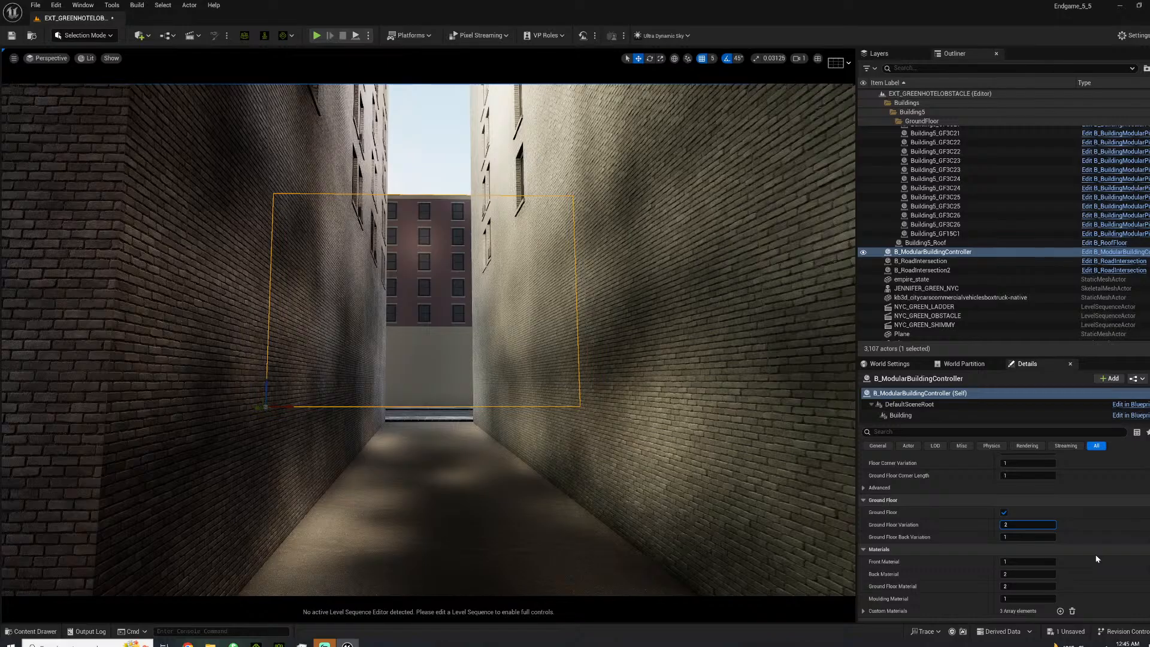
Change the building's front material and ground floor material numbers.
{"action": "left_click", "coordinate": [1030, 564]}
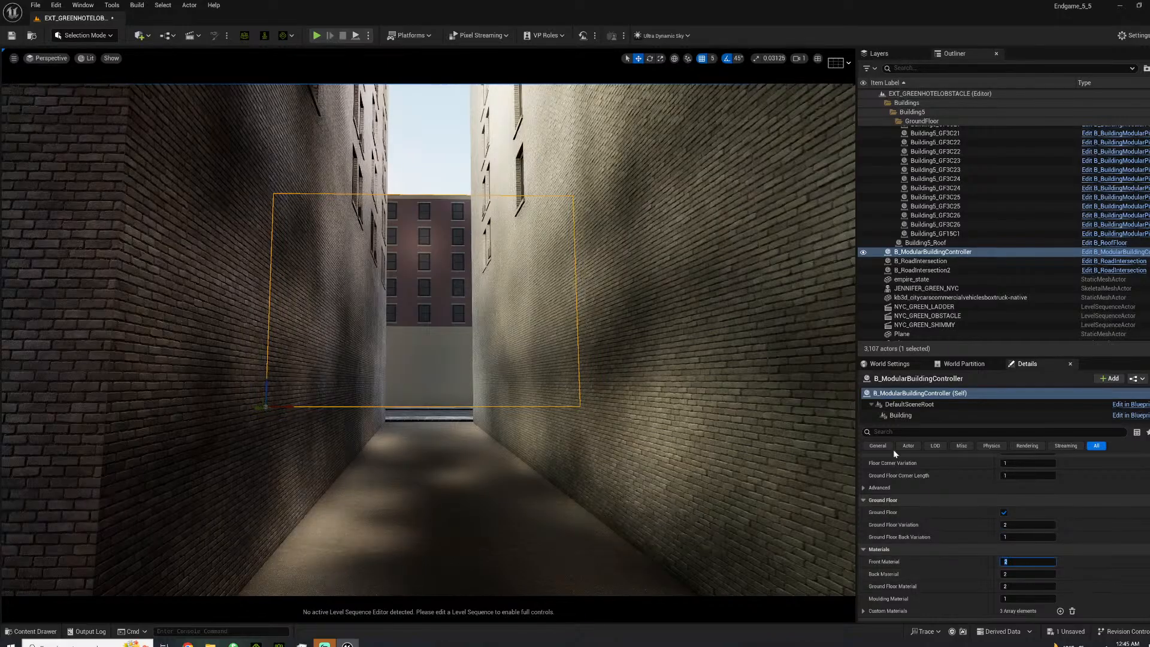
{"action": "scroll", "coordinate": [958, 497], "scroll_direction": "down", "scroll_amount": 3}
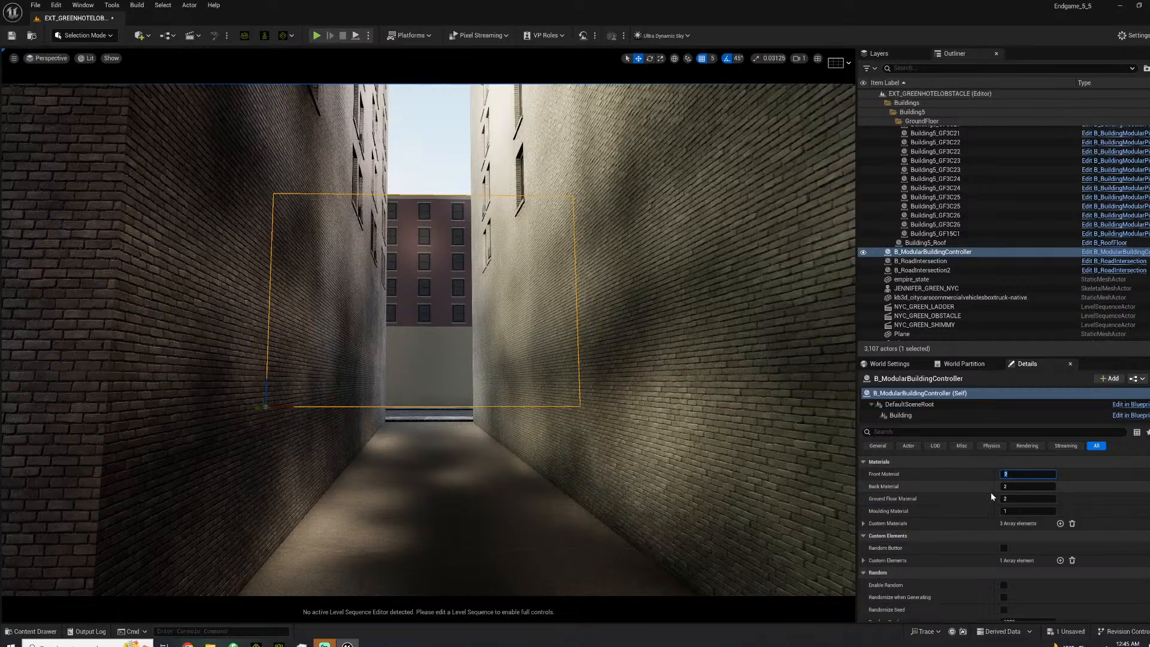
{"action": "scroll", "coordinate": [991, 493], "scroll_direction": "down", "scroll_amount": 1}
{"action": "left_click", "coordinate": [1028, 470]}
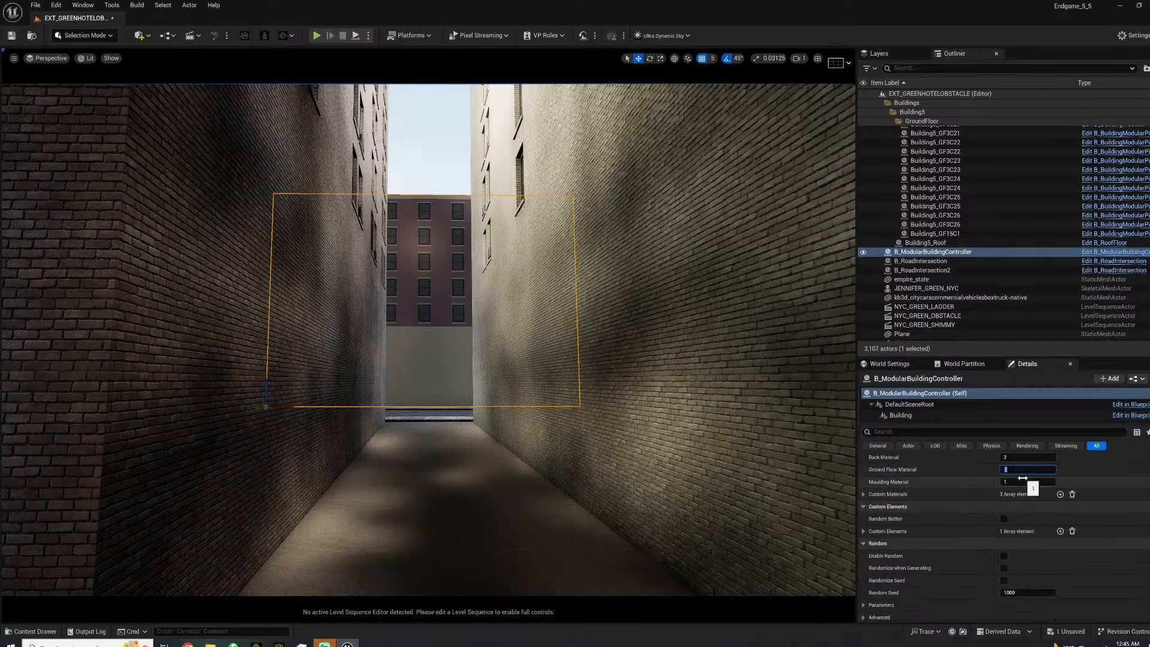
{"action": "scroll", "coordinate": [941, 556], "scroll_direction": "down", "scroll_amount": 6}
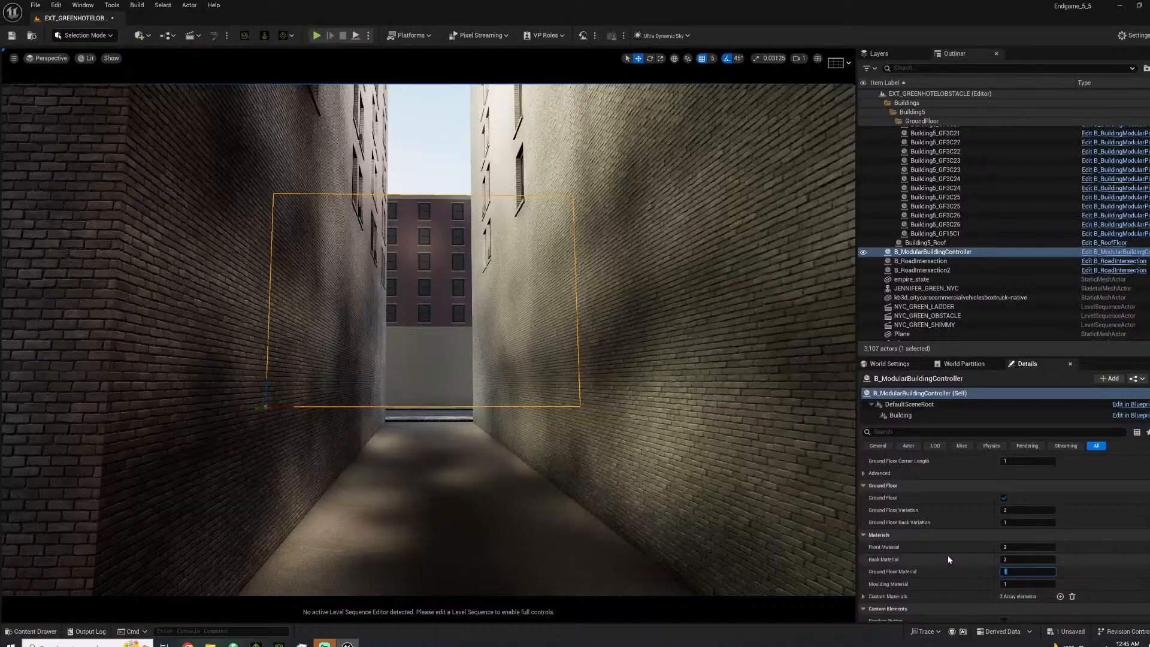
Set the number of floors in the building's section to 18 and check its height from the alley.
{"action": "scroll", "coordinate": [947, 555], "scroll_direction": "down", "scroll_amount": 10}
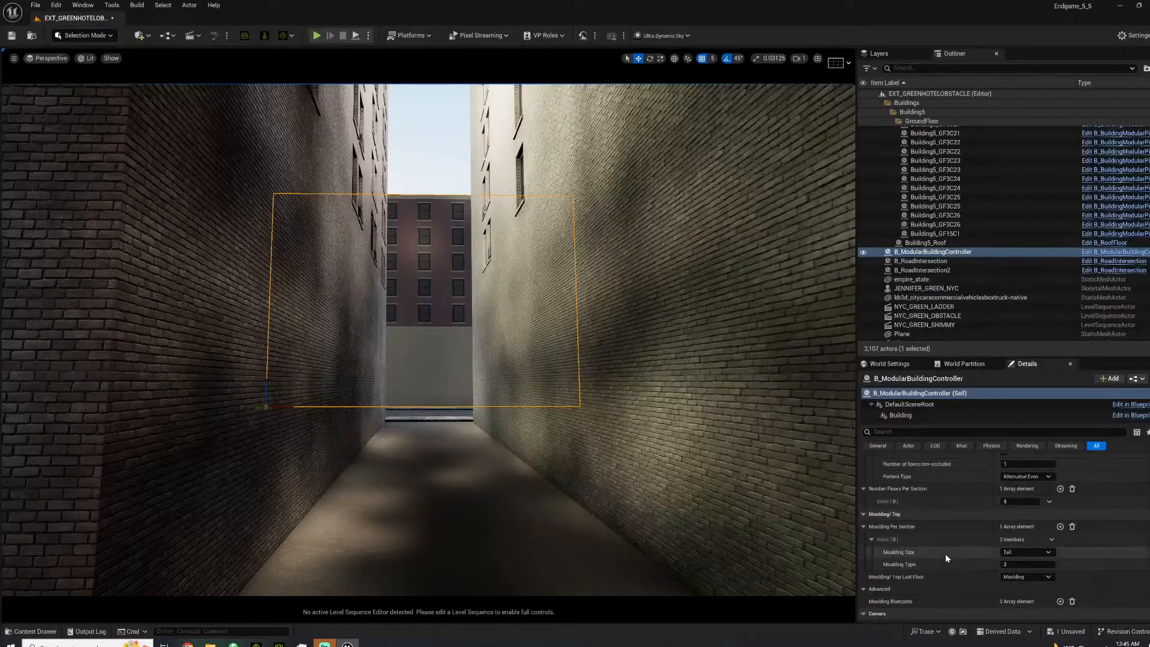
{"action": "scroll", "coordinate": [945, 554], "scroll_direction": "up", "scroll_amount": 15}
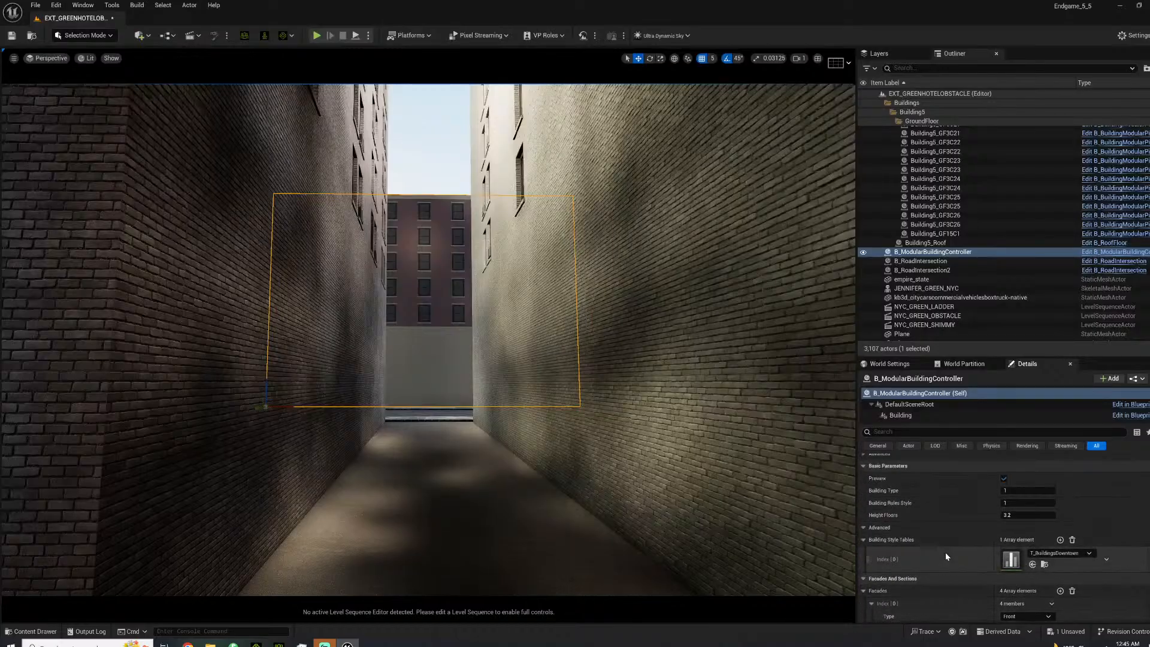
{"action": "scroll", "coordinate": [944, 549], "scroll_direction": "down", "scroll_amount": 10}
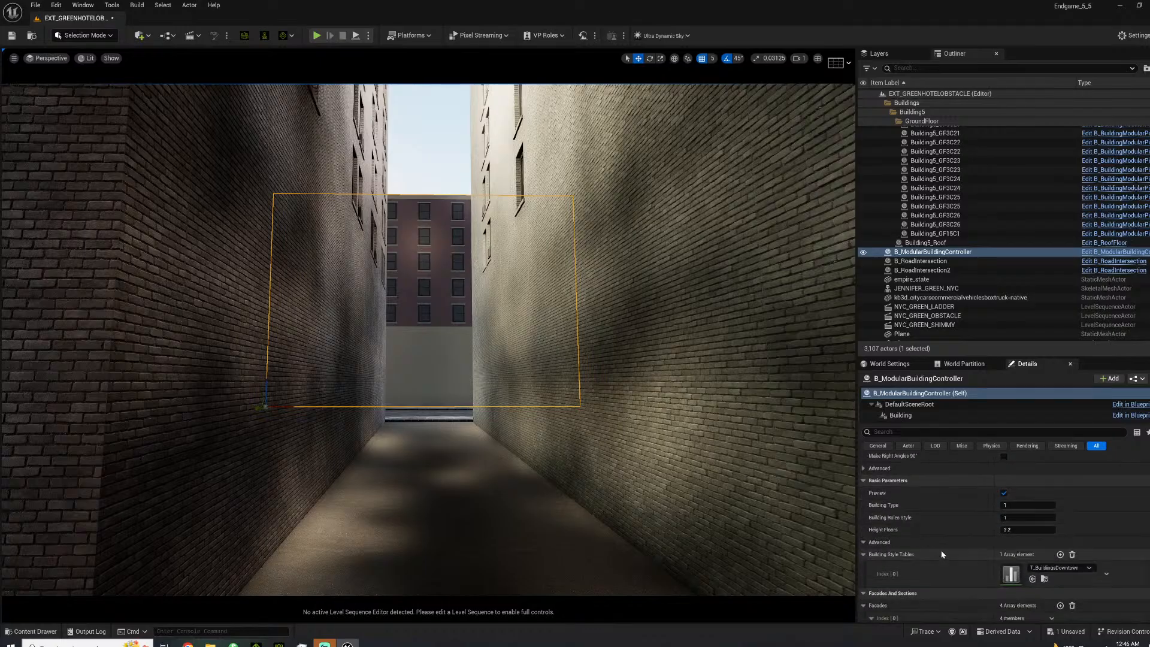
{"action": "scroll", "coordinate": [942, 560], "scroll_direction": "down", "scroll_amount": 5}
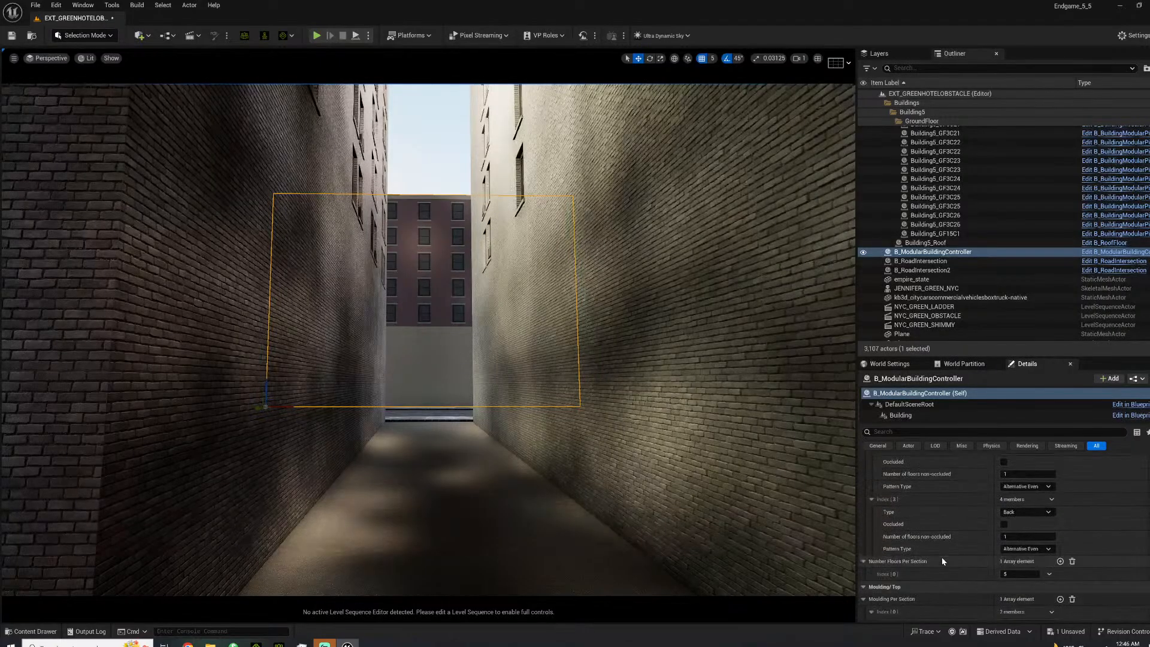
{"action": "left_click", "coordinate": [1017, 574]}
{"action": "type", "text": "1"}
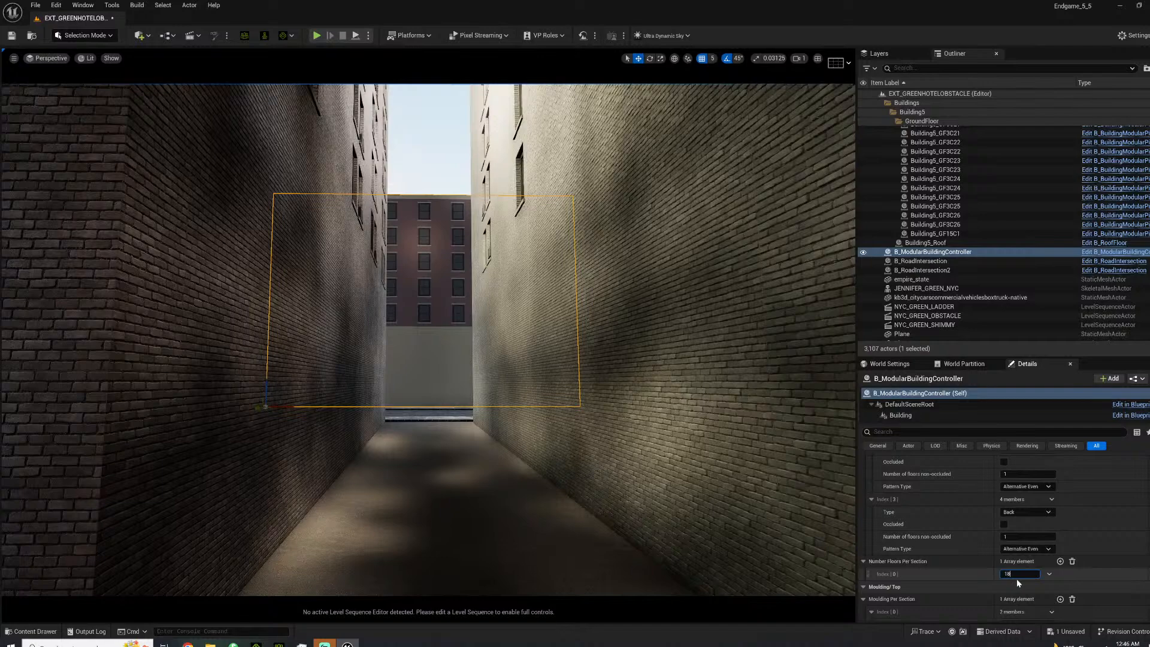
{"action": "type", "text": "8"}
{"action": "key", "text": "Return"}
{"action": "right_click_drag", "start_coordinate": [647, 437], "coordinate": [593, 380]}
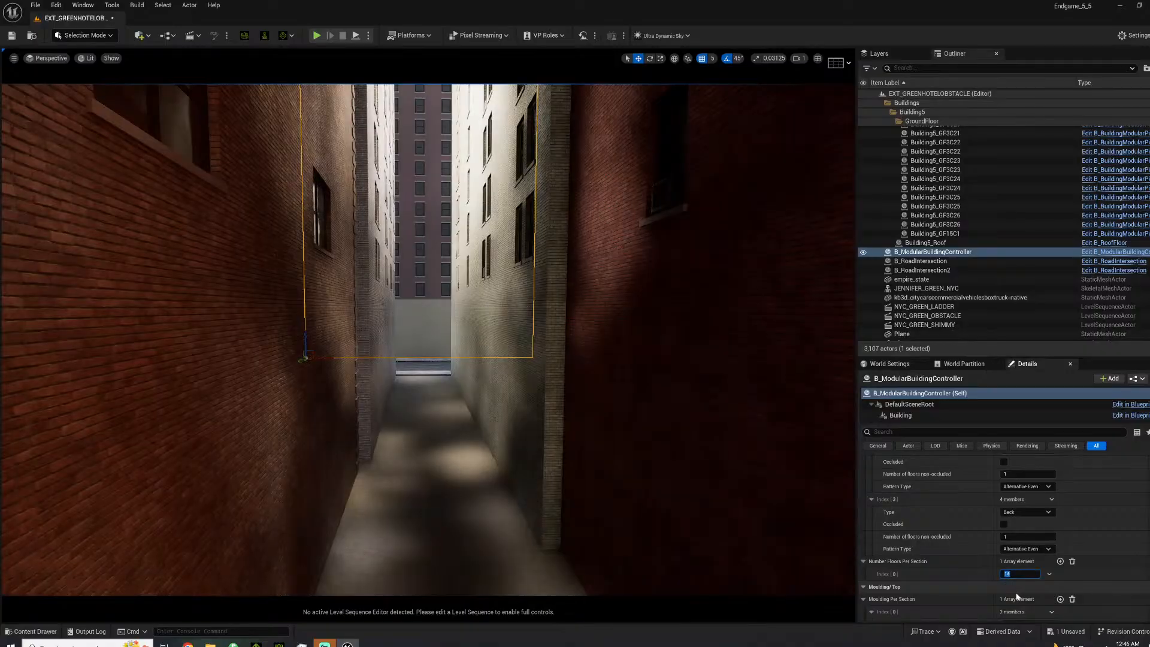
{"action": "right_click_drag", "start_coordinate": [495, 418], "coordinate": [486, 364]}
{"action": "mouse_move", "coordinate": [428, 340]}
{"action": "right_mouse_down"}
{"action": "mouse_move", "coordinate": [434, 413]}
{"action": "mouse_move", "coordinate": [420, 131]}
{"action": "mouse_move", "coordinate": [429, 348]}
{"action": "right_mouse_up"}
{"action": "left_click", "coordinate": [1008, 574]}
{"action": "type", "text": "18"}
{"action": "key", "text": "Return"}
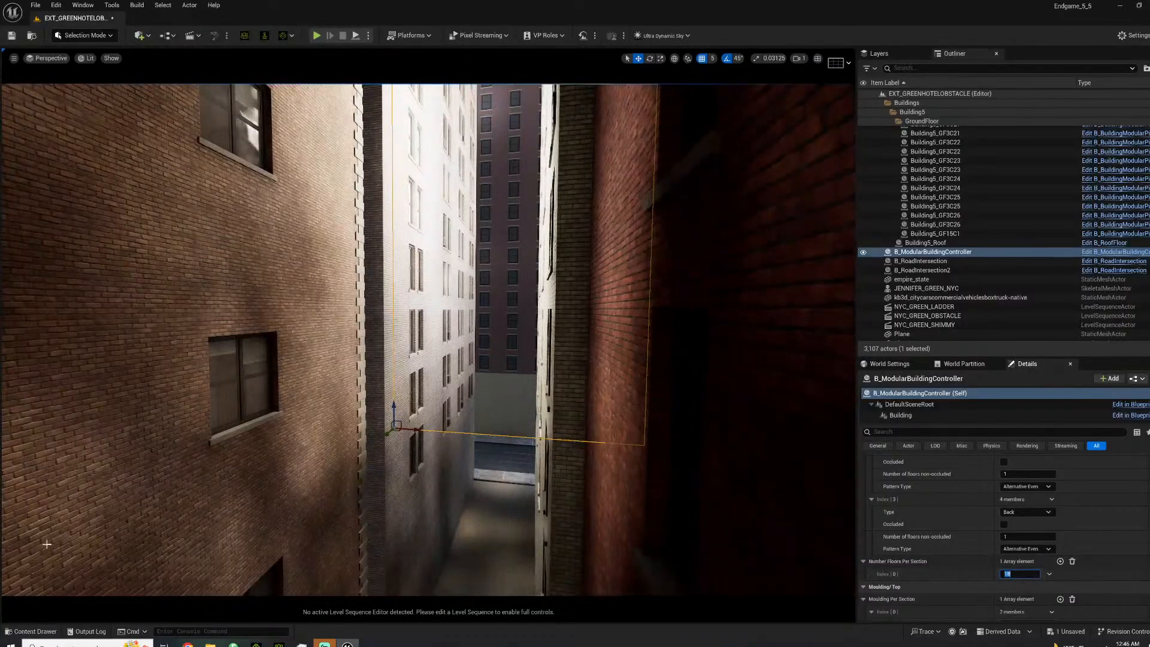
Run the EUW_BuildingConstructionTool widget, generate the full building from the selected controller, and minimize the tool window.
{"action": "left_click", "coordinate": [36, 631]}
{"action": "left_click", "coordinate": [883, 444]}
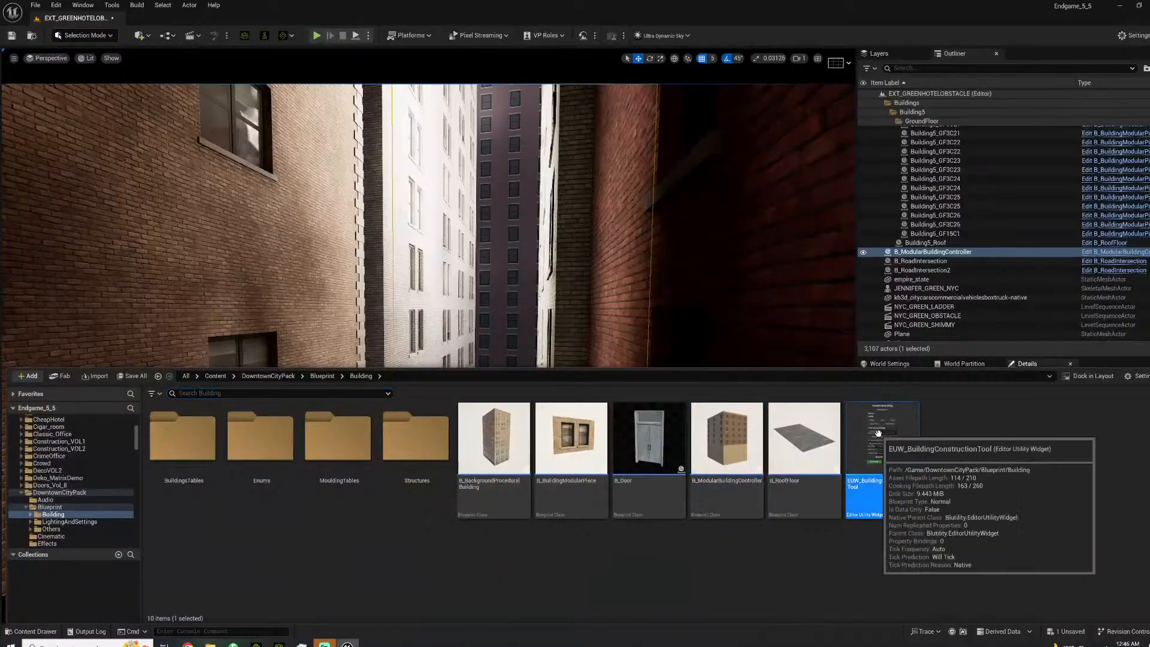
{"action": "right_click", "coordinate": [880, 433]}
{"action": "left_click", "coordinate": [926, 189]}
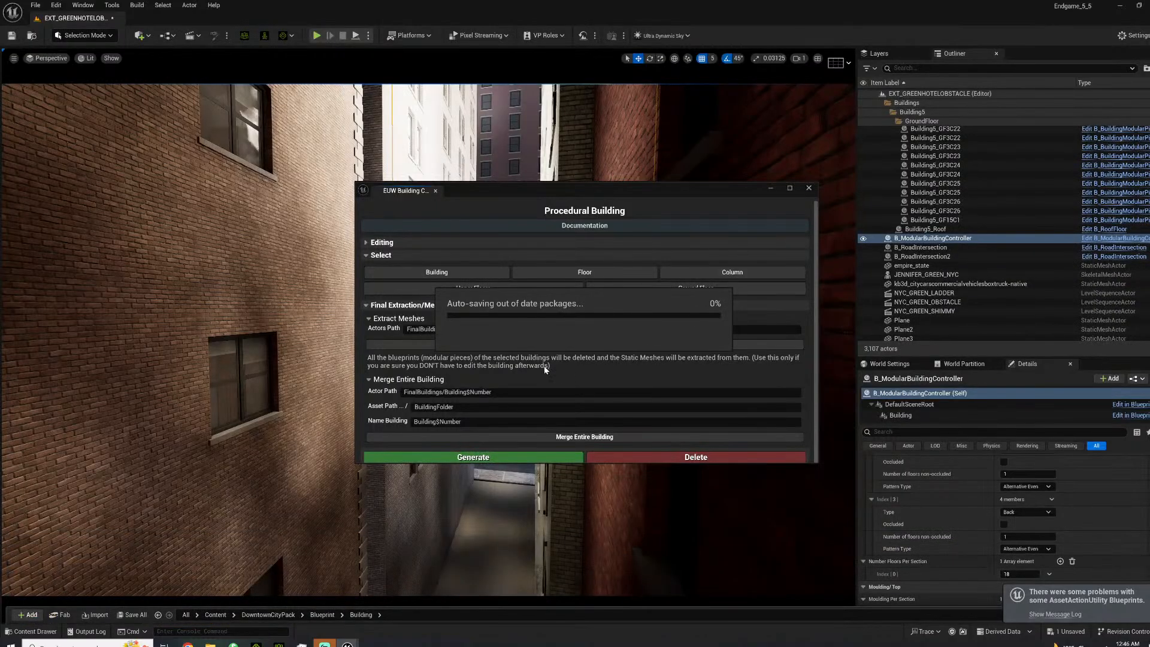
{"action": "mouse_move", "coordinate": [346, 644]}
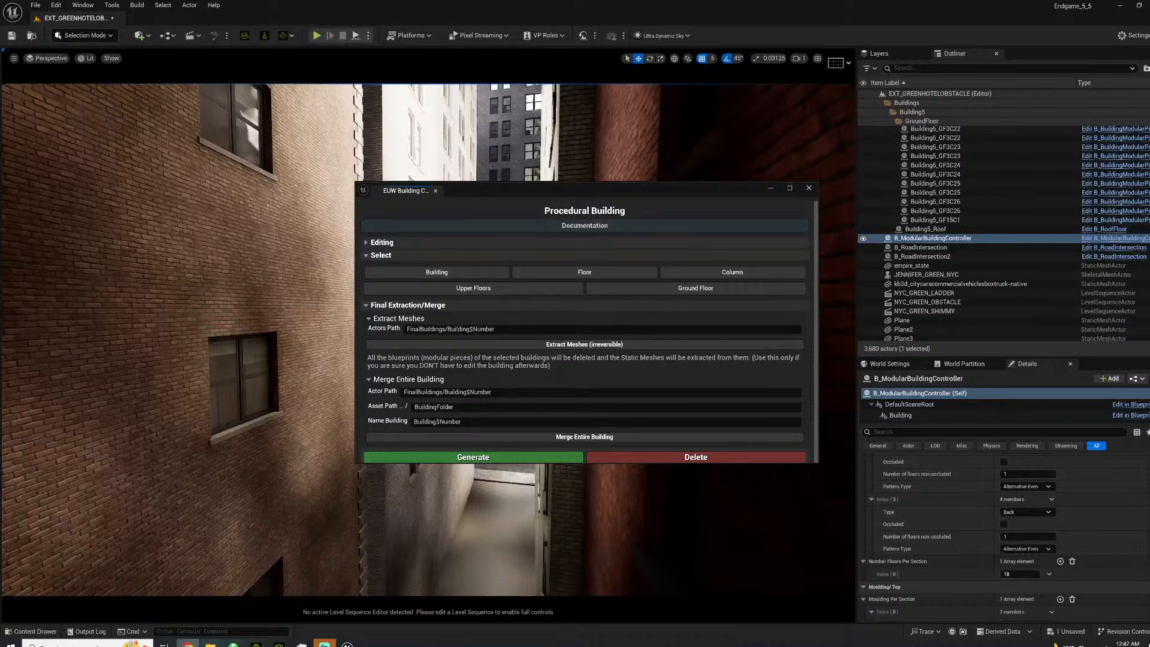
{"action": "left_click", "coordinate": [772, 190]}
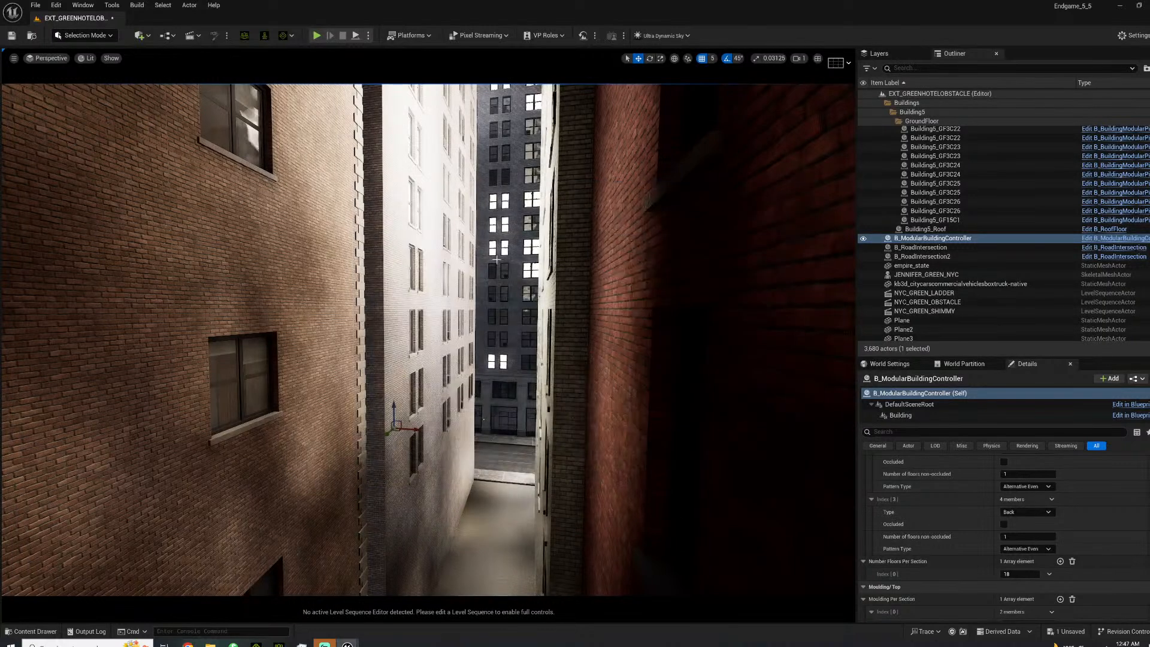
Delete the B_ModularBuildingController at the base of the generated building across the road.
{"action": "left_click", "coordinate": [498, 401]}
{"action": "mouse_move", "coordinate": [499, 400]}
{"action": "right_mouse_down"}
{"action": "mouse_move", "coordinate": [498, 479]}
{"action": "mouse_move", "coordinate": [516, 386]}
{"action": "mouse_move", "coordinate": [513, 409]}
{"action": "mouse_move", "coordinate": [548, 446]}
{"action": "mouse_move", "coordinate": [493, 419]}
{"action": "right_mouse_up"}
{"action": "left_click", "coordinate": [493, 420]}
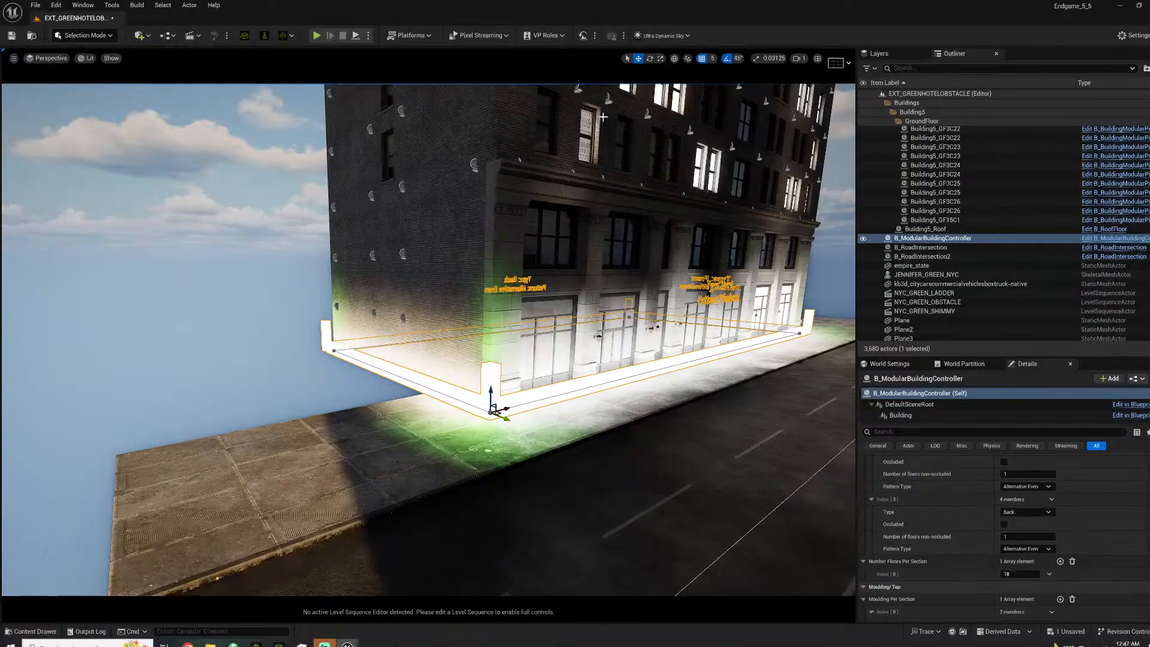
{"action": "key", "text": "Delete"}
Place a new B_ModularBuildingController on the sidewalk beyond the alley's opposite end and rotate it 180 degrees about the vertical axis.
{"action": "right_click_drag", "start_coordinate": [645, 119], "coordinate": [698, 136]}
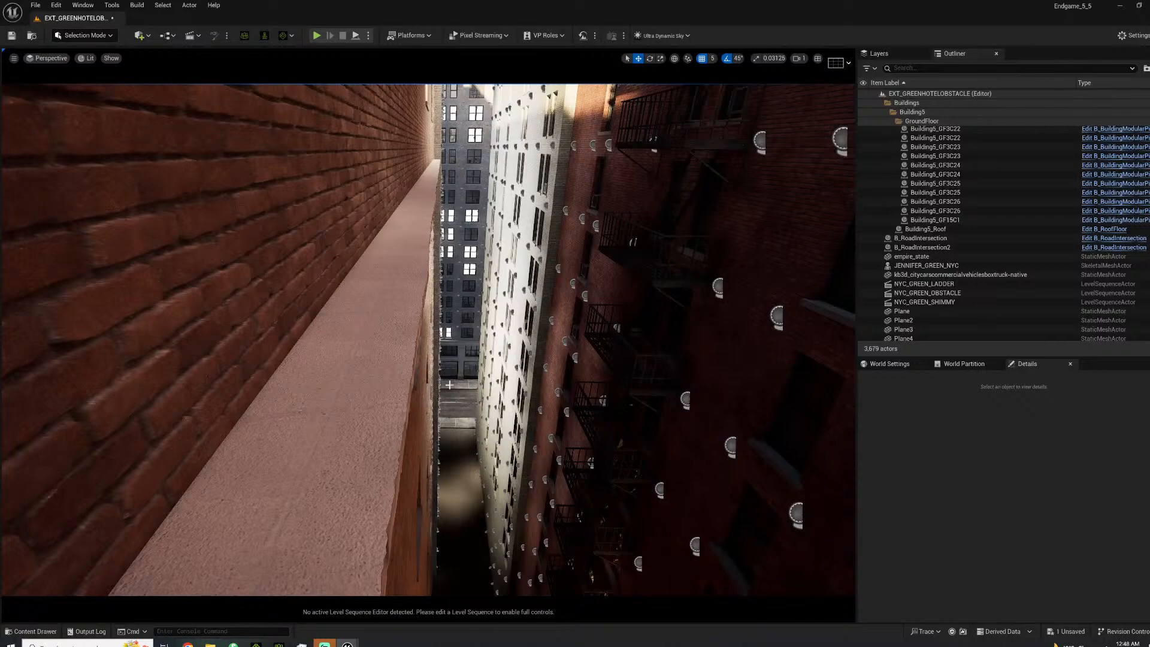
{"action": "right_click_drag", "start_coordinate": [500, 394], "coordinate": [332, 390]}
{"action": "right_click_drag", "start_coordinate": [516, 488], "coordinate": [455, 496]}
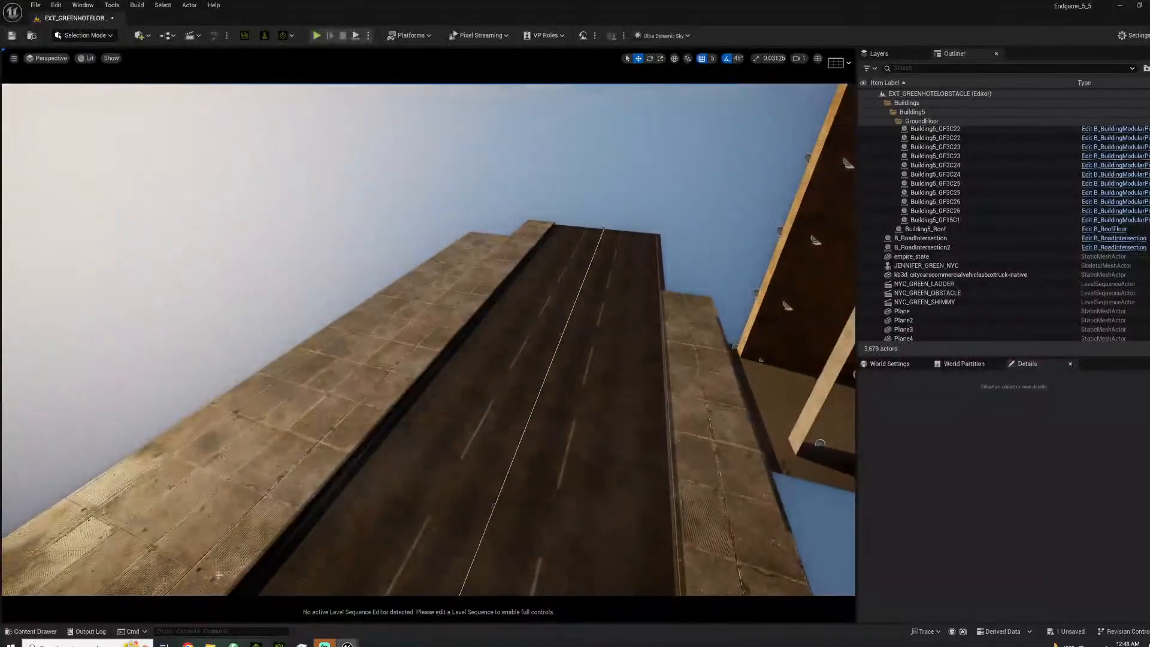
{"action": "key", "text": "ctrl+space"}
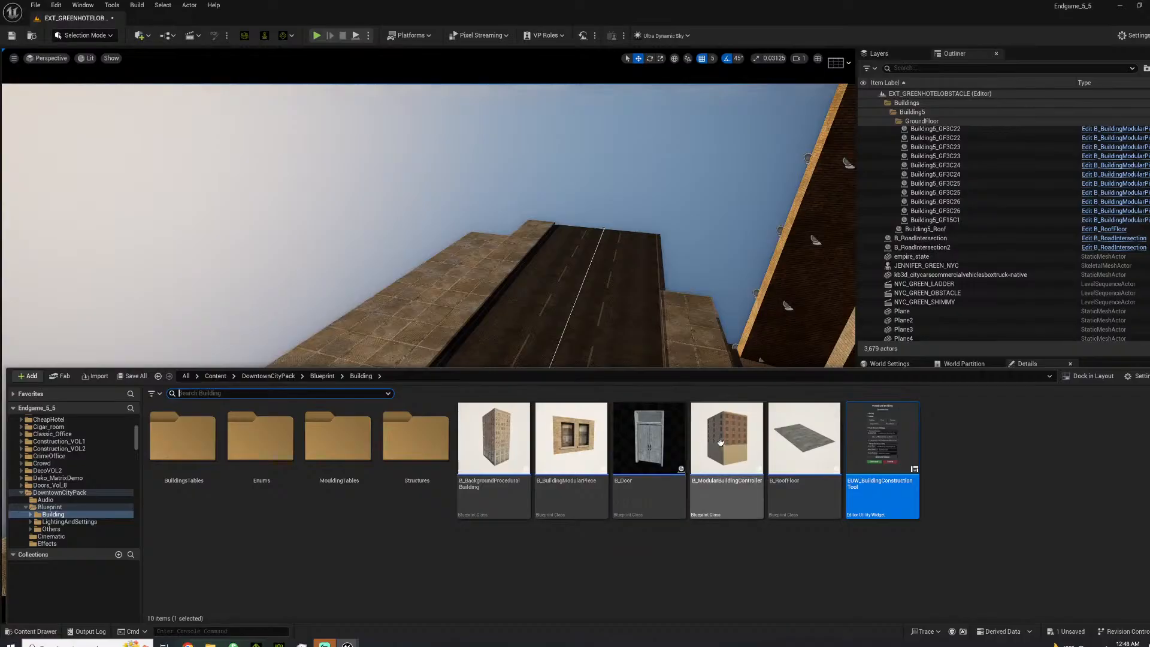
{"action": "left_click_drag", "start_coordinate": [728, 438], "coordinate": [443, 389]}
{"action": "key", "text": "e"}
{"action": "right_click_drag", "start_coordinate": [547, 414], "coordinate": [384, 384]}
Try 35 for the new building's Dimension 1, and settle on 45.
{"action": "left_click", "coordinate": [1027, 534]}
{"action": "type", "text": "35"}
{"action": "key", "text": "Return"}
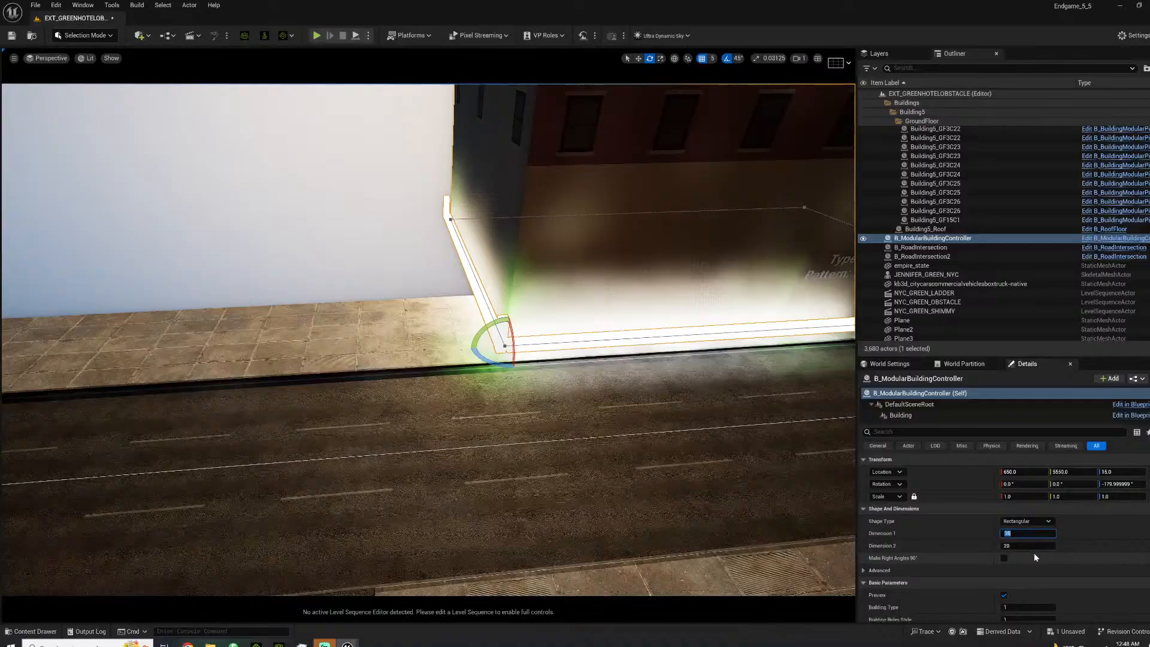
{"action": "type", "text": "45"}
{"action": "key", "text": "Return"}
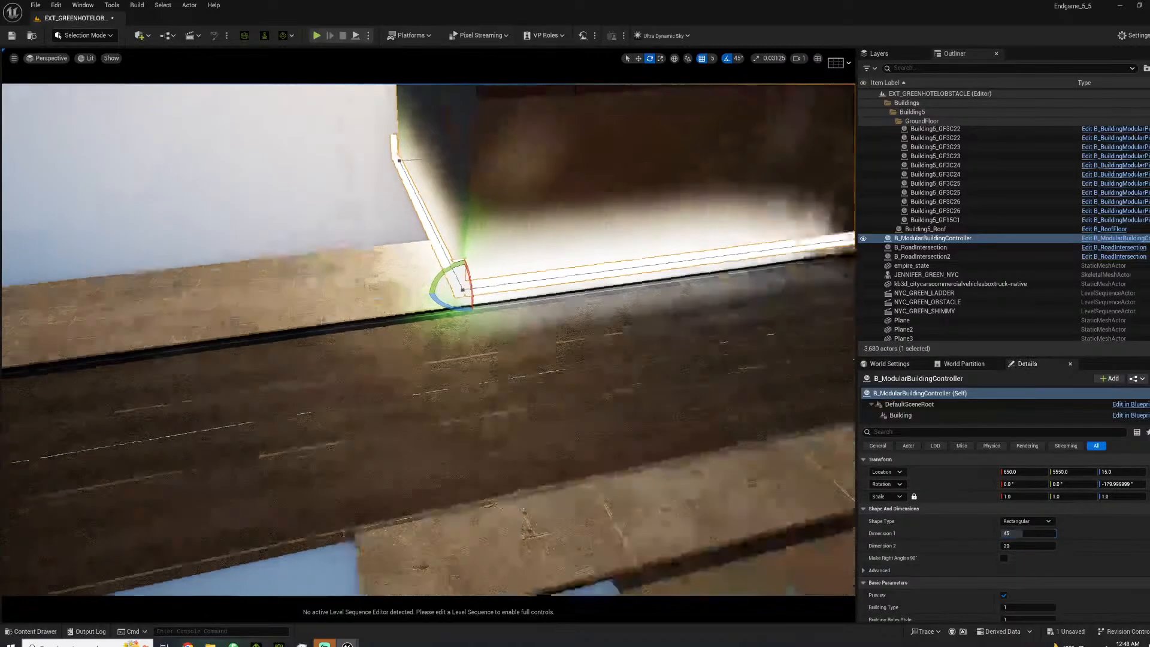
Move the new building along the road so that it closes off the end of the alley.
{"action": "right_click_drag", "start_coordinate": [420, 294], "coordinate": [440, 304]}
{"action": "key", "text": "w"}
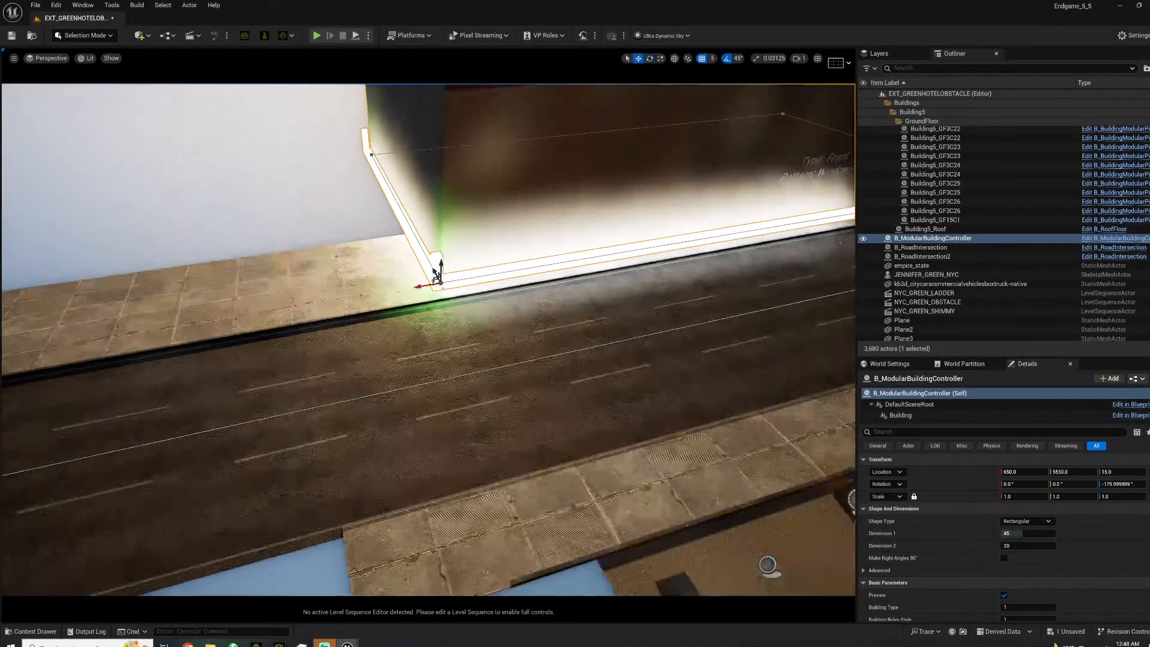
{"action": "left_click_drag", "start_coordinate": [433, 269], "coordinate": [147, 300]}
{"action": "right_click_drag", "start_coordinate": [147, 300], "coordinate": [250, 286]}
Set the number of floors in the new building's section to 18.
{"action": "scroll", "coordinate": [994, 584], "scroll_direction": "down", "scroll_amount": 8}
{"action": "scroll", "coordinate": [989, 582], "scroll_direction": "down", "scroll_amount": 6}
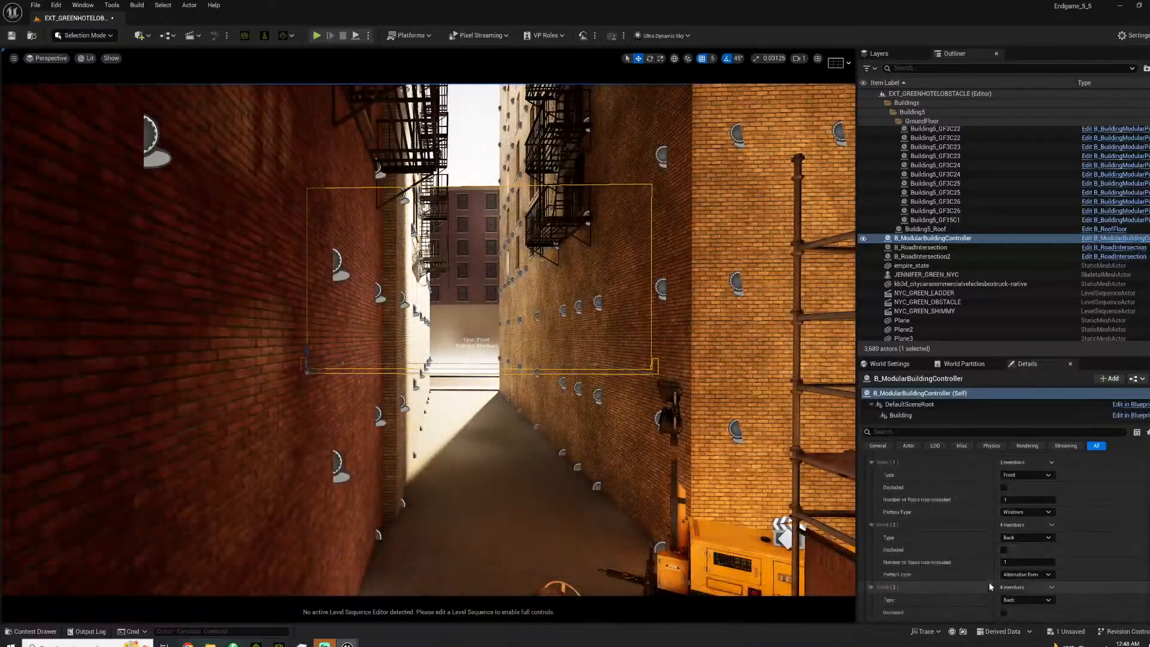
{"action": "left_click", "coordinate": [1013, 529]}
{"action": "type", "text": "18"}
{"action": "key", "text": "Return"}
Generate the new building with the EUW_BuildingConstructionTool widget and inspect it from the alley and the street.
{"action": "right_click_drag", "start_coordinate": [587, 359], "coordinate": [611, 384]}
{"action": "left_click", "coordinate": [32, 632]}
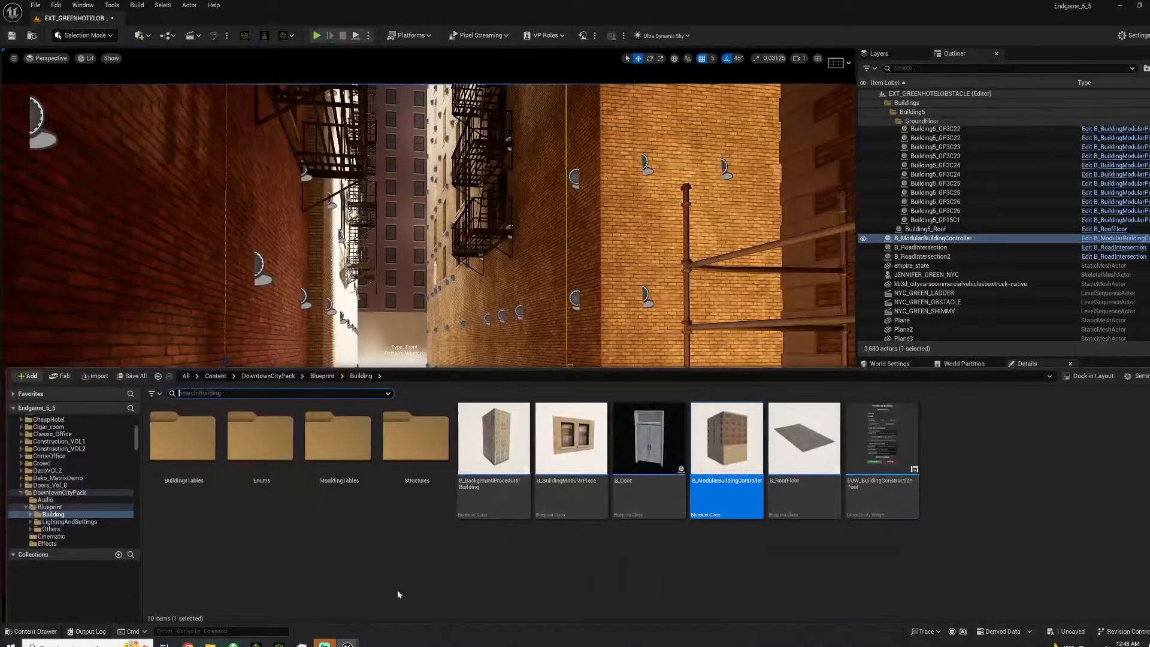
{"action": "right_click", "coordinate": [881, 446]}
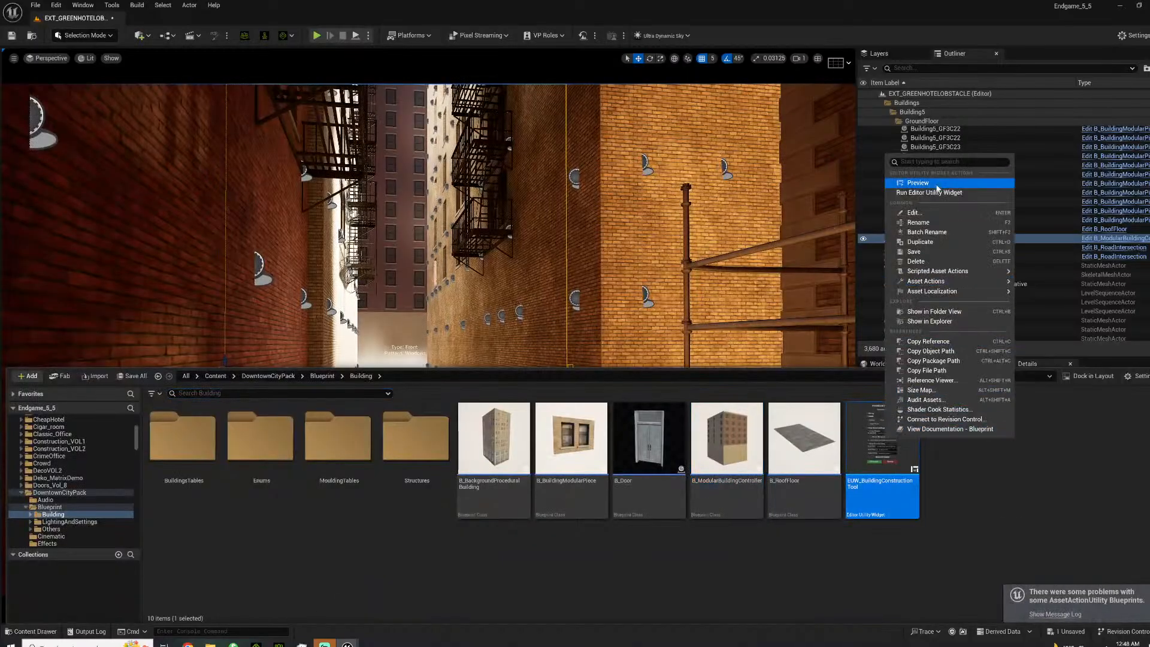
{"action": "left_click", "coordinate": [936, 193]}
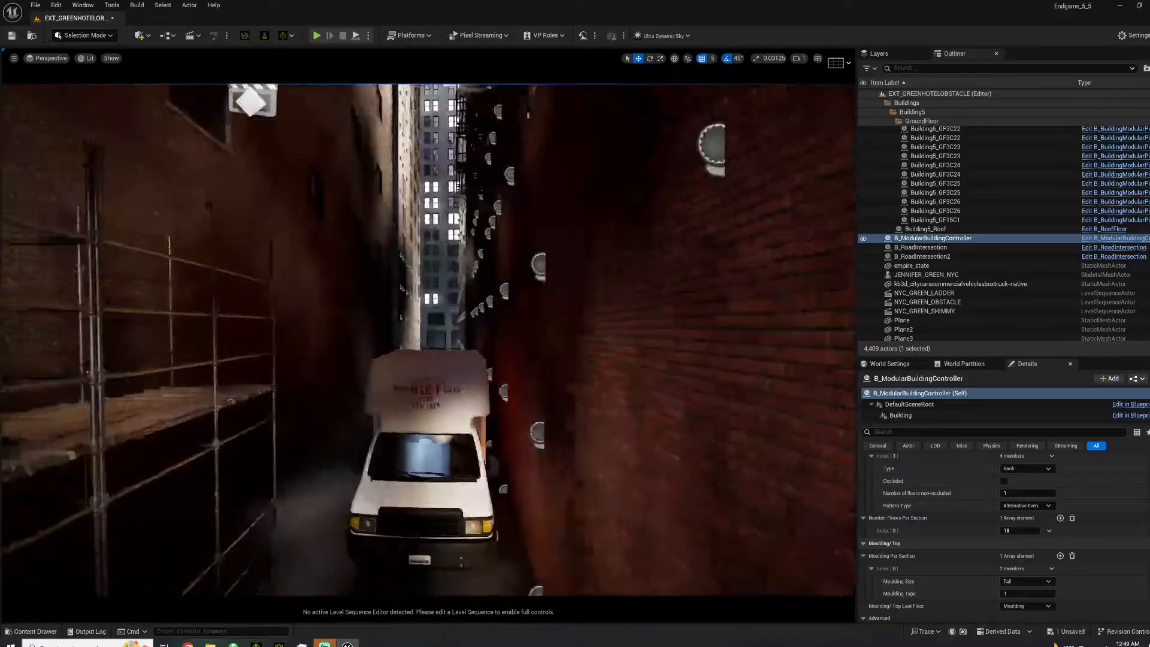
{"action": "right_click_drag", "start_coordinate": [429, 339], "coordinate": [336, 369]}
{"action": "right_click_drag", "start_coordinate": [276, 425], "coordinate": [348, 429]}
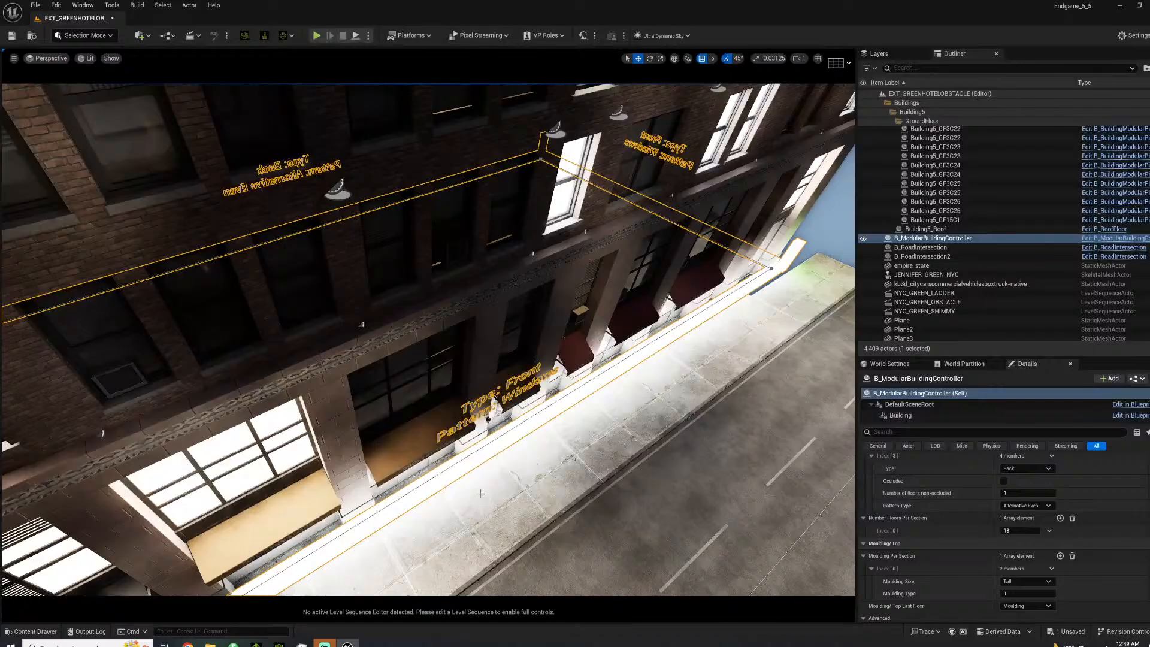
Delete the leftover B_ModularBuildingController from the generated building and inspect the street-level storefronts facing the alley.
{"action": "key", "text": "Delete"}
{"action": "right_click_drag", "start_coordinate": [460, 465], "coordinate": [572, 463]}
{"action": "right_click_drag", "start_coordinate": [428, 340], "coordinate": [90, 323]}
{"action": "key", "text": "s"}
{"action": "key", "text": "w"}
{"action": "key", "text": "w"}
{"action": "key", "text": "w"}
{"action": "key", "text": "s"}
{"action": "key", "text": "w"}
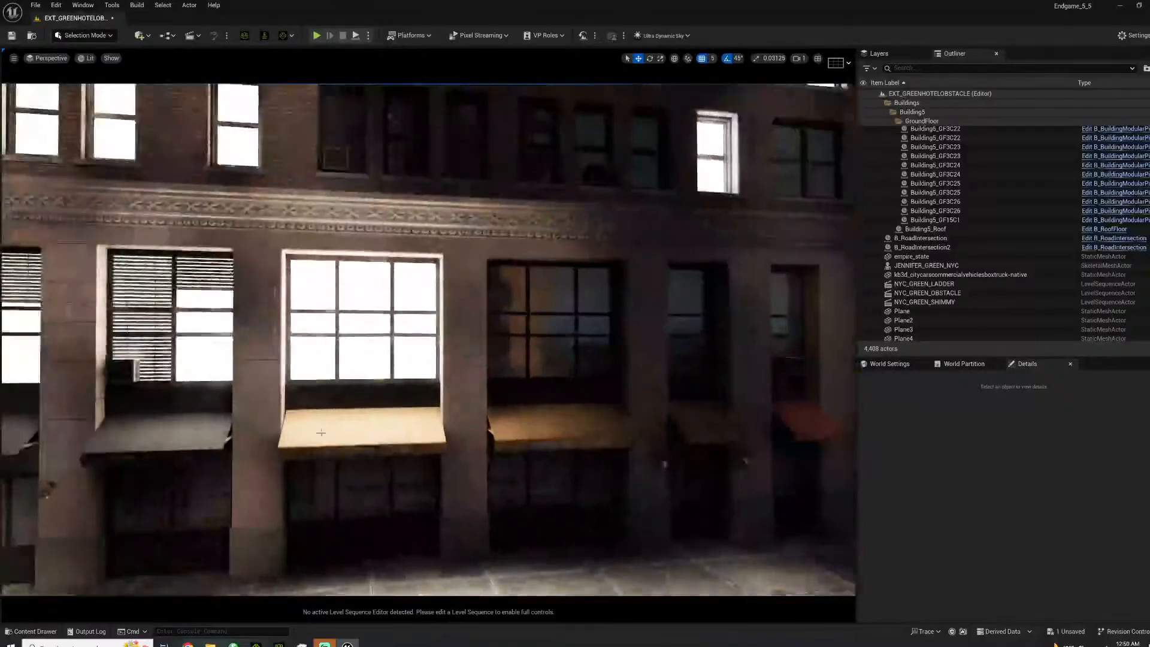
Change the Windows material index of the brightly lit grocery store piece Building1_GF18C4 to an unlit variant.
{"action": "left_click", "coordinate": [356, 358]}
{"action": "scroll", "coordinate": [1087, 510], "scroll_direction": "down", "scroll_amount": 5}
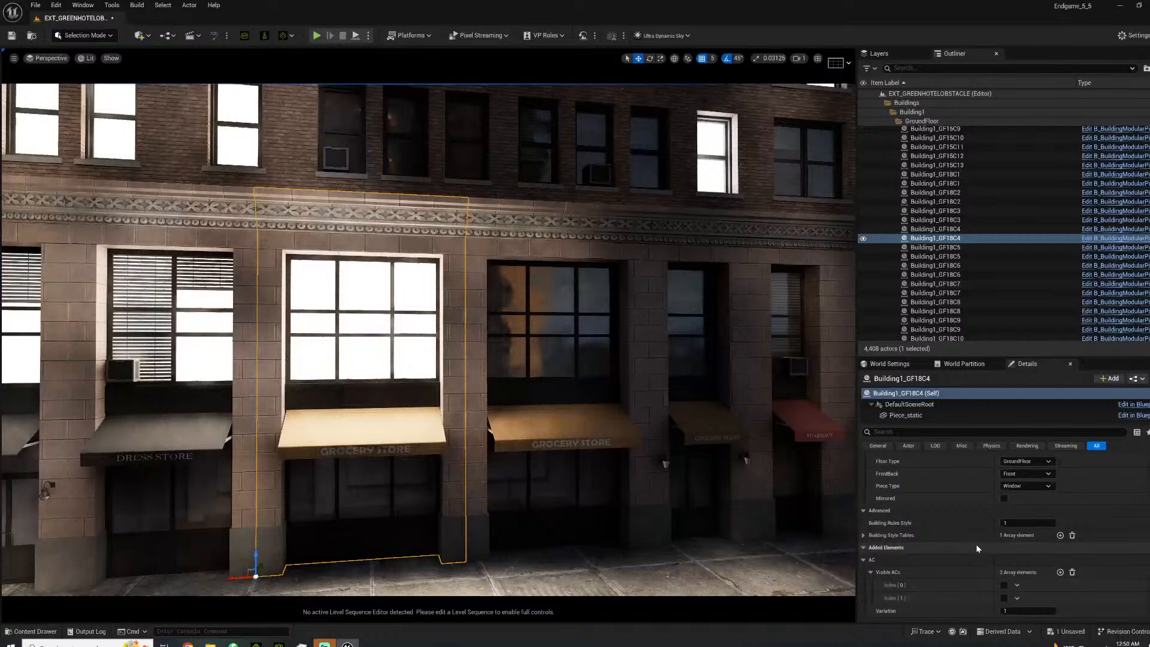
{"action": "scroll", "coordinate": [985, 542], "scroll_direction": "down", "scroll_amount": 5}
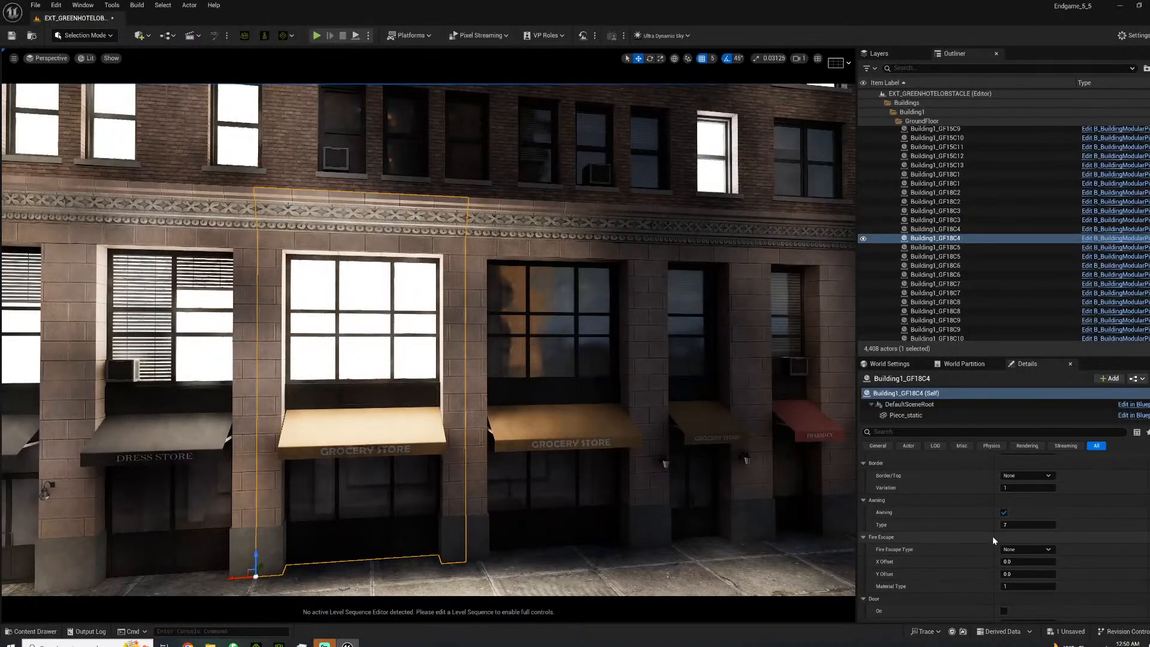
{"action": "scroll", "coordinate": [979, 544], "scroll_direction": "down", "scroll_amount": 2}
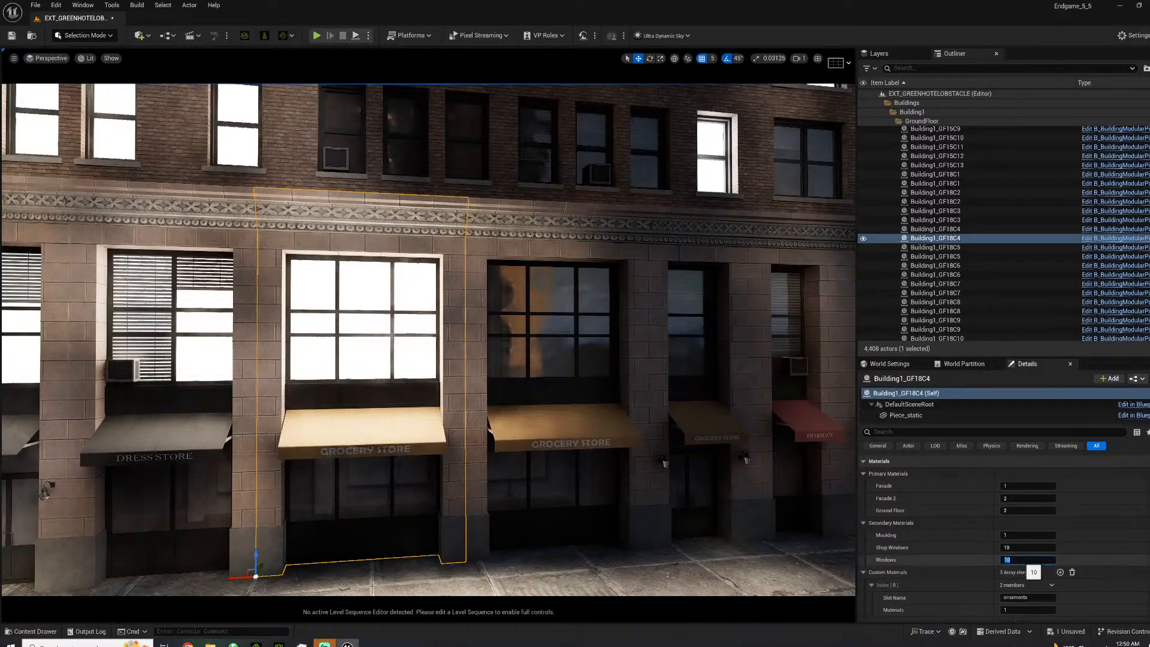
{"action": "key", "text": "Return"}
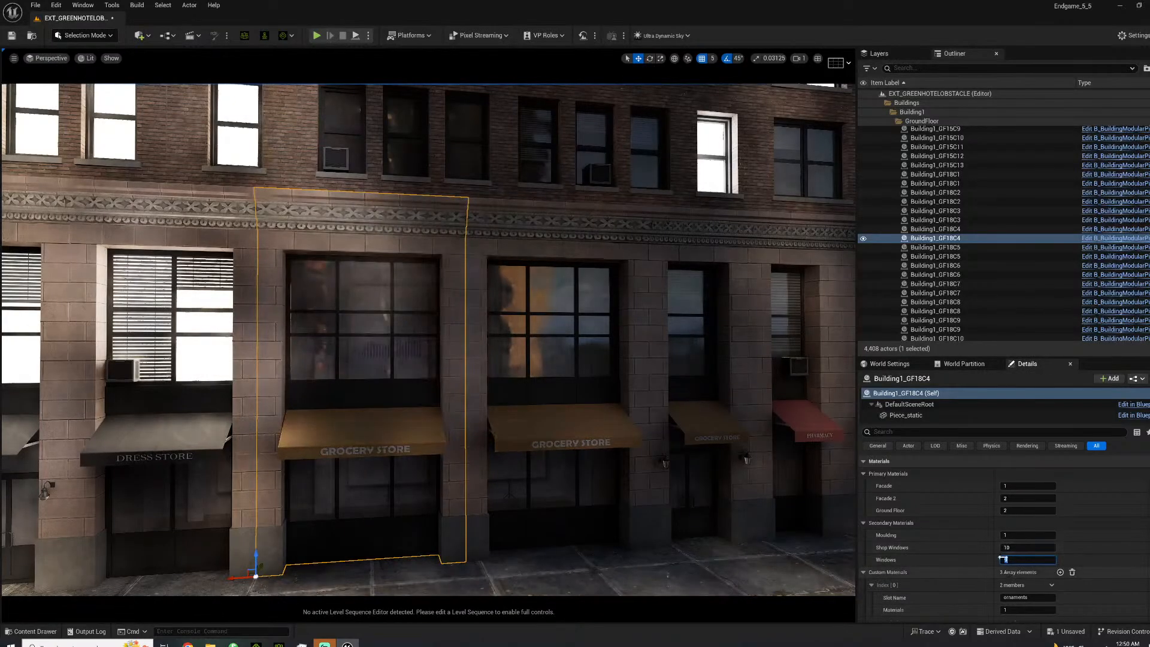
Set the Windows material index of the dress store piece Building1_GF18C3 to 6.
{"action": "left_click", "coordinate": [118, 324]}
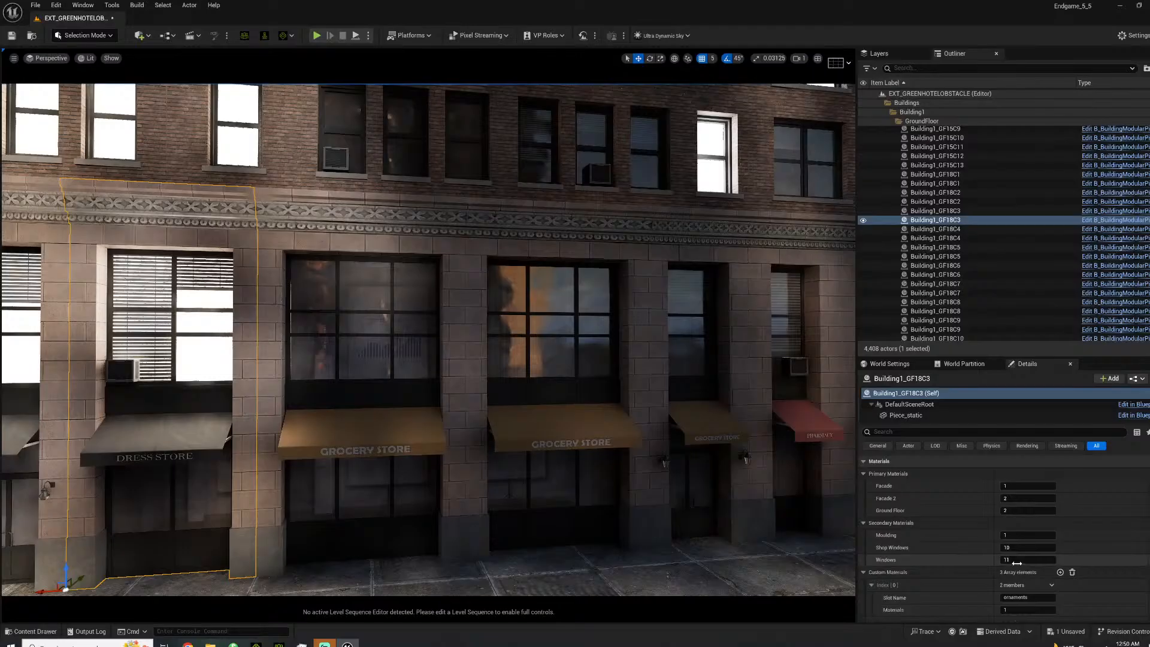
{"action": "type", "text": "6"}
{"action": "key", "text": "Return"}
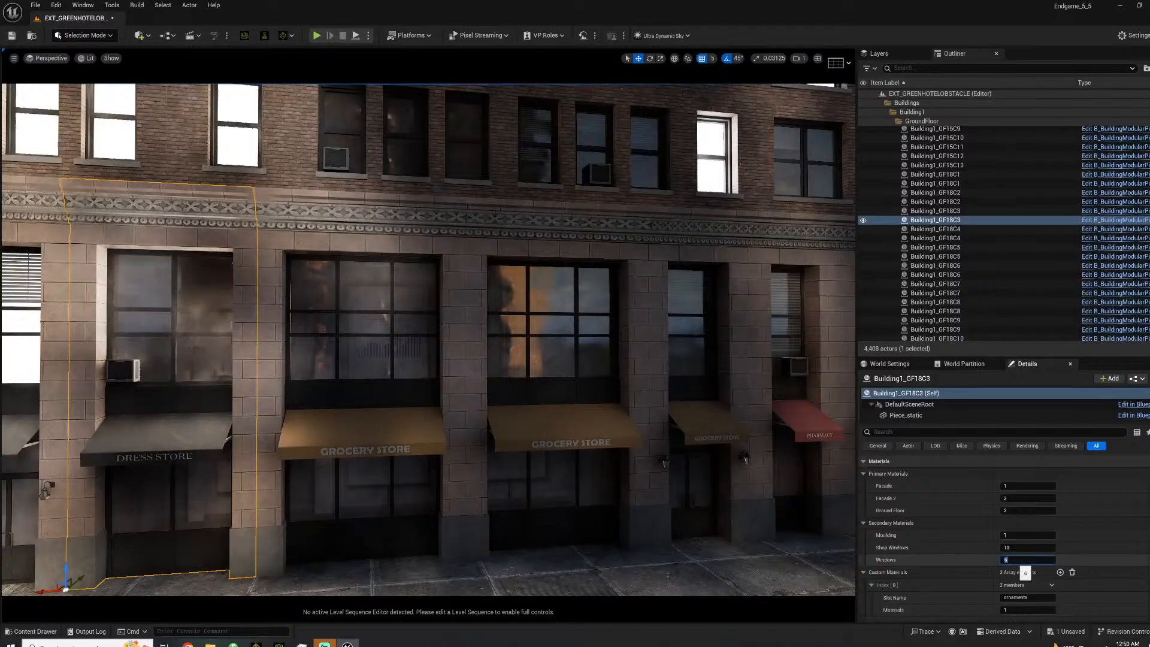
Change the Windows material on the lit yellow-brick alley piece Building3_F4C30, and set it to 5 on Building3_F4C26.
{"action": "right_click_drag", "start_coordinate": [372, 429], "coordinate": [815, 413]}
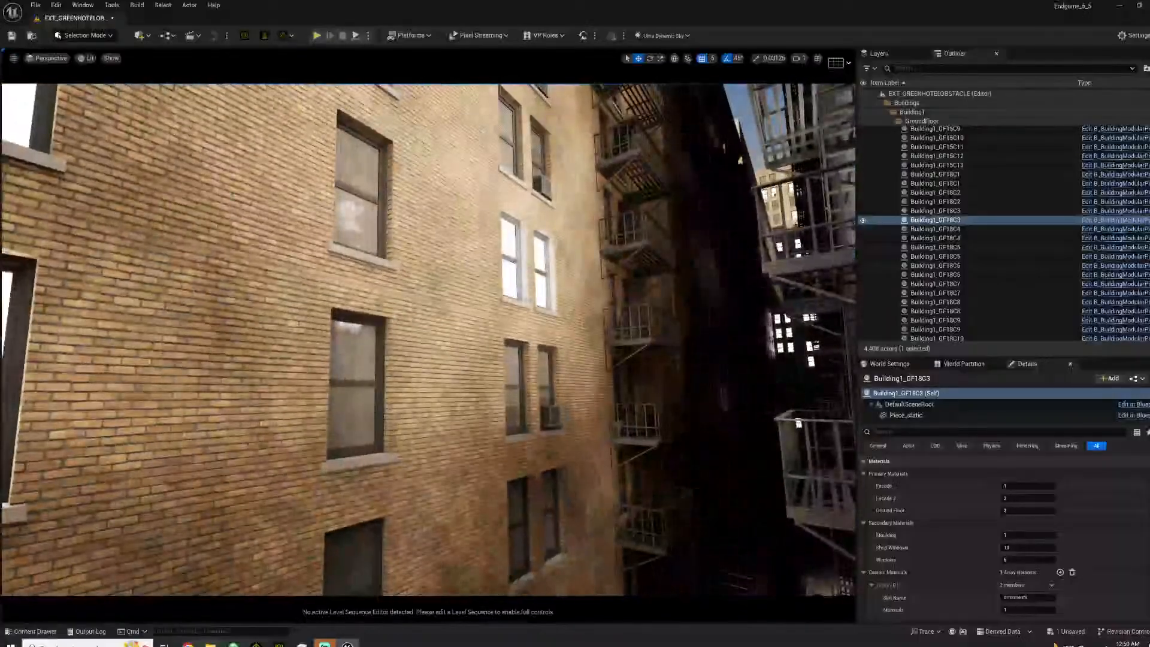
{"action": "left_click", "coordinate": [488, 308]}
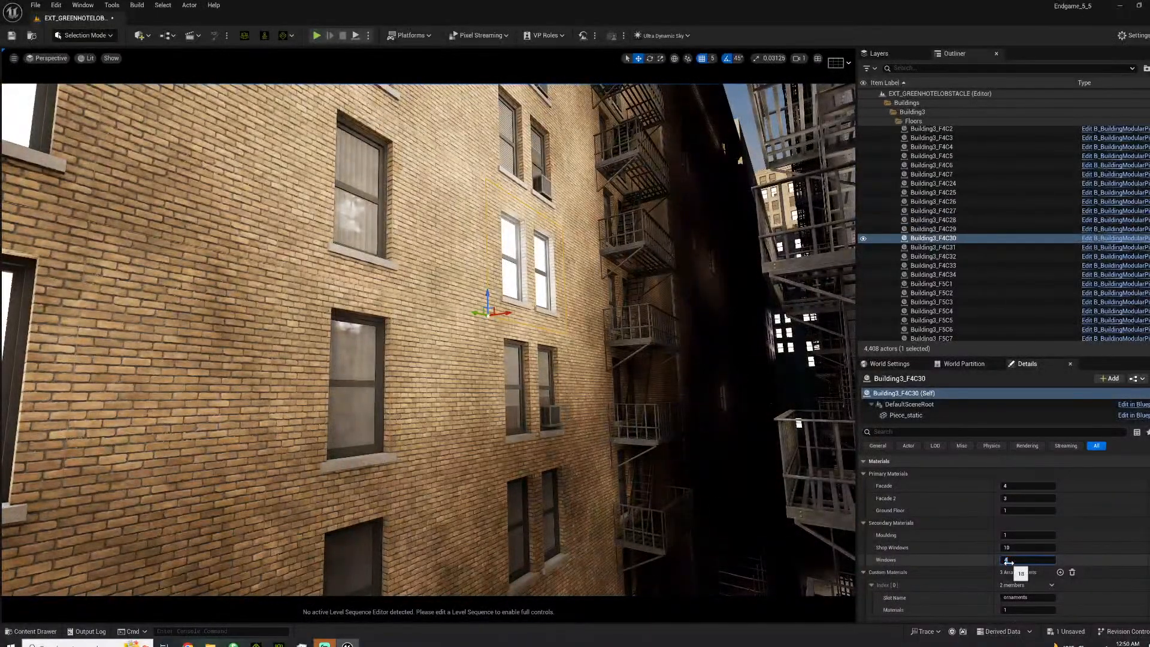
{"action": "mouse_move", "coordinate": [607, 311]}
{"action": "right_mouse_down"}
{"action": "mouse_move", "coordinate": [599, 282]}
{"action": "mouse_move", "coordinate": [623, 297]}
{"action": "right_mouse_up"}
{"action": "left_click", "coordinate": [321, 336]}
{"action": "left_click", "coordinate": [1011, 548]}
{"action": "type", "text": "5"}
{"action": "key", "text": "Return"}
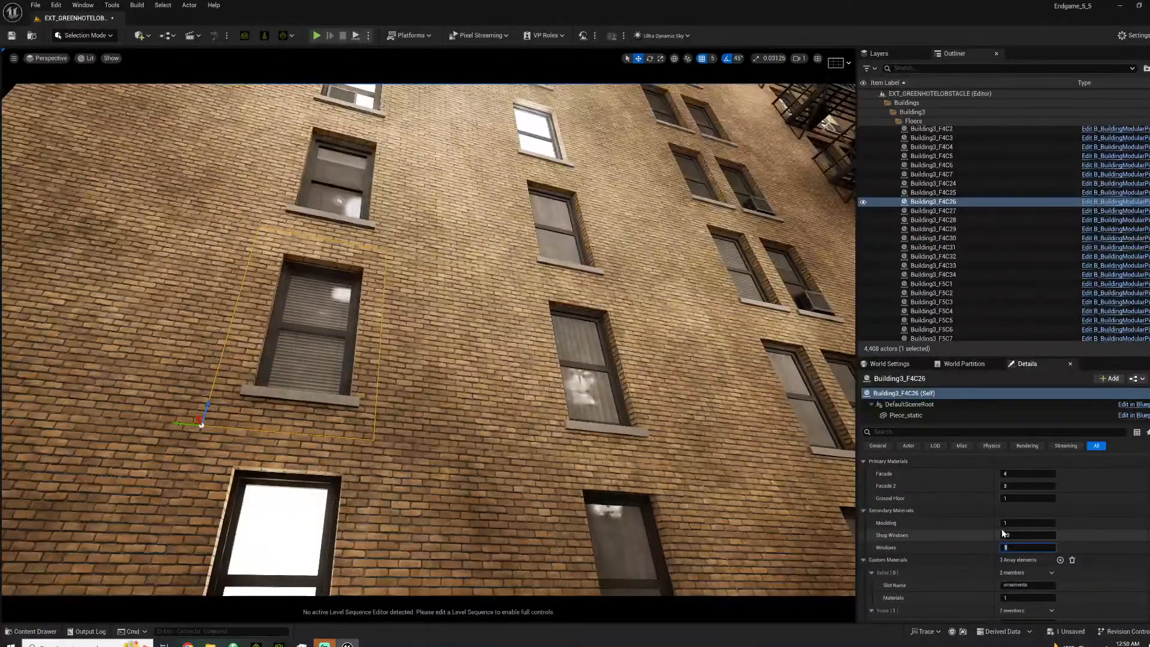
Set the Windows material of the lit piece Building3_F3C26 to 7 and replace it on the lit sixth-floor pieces above.
{"action": "left_click", "coordinate": [296, 537]}
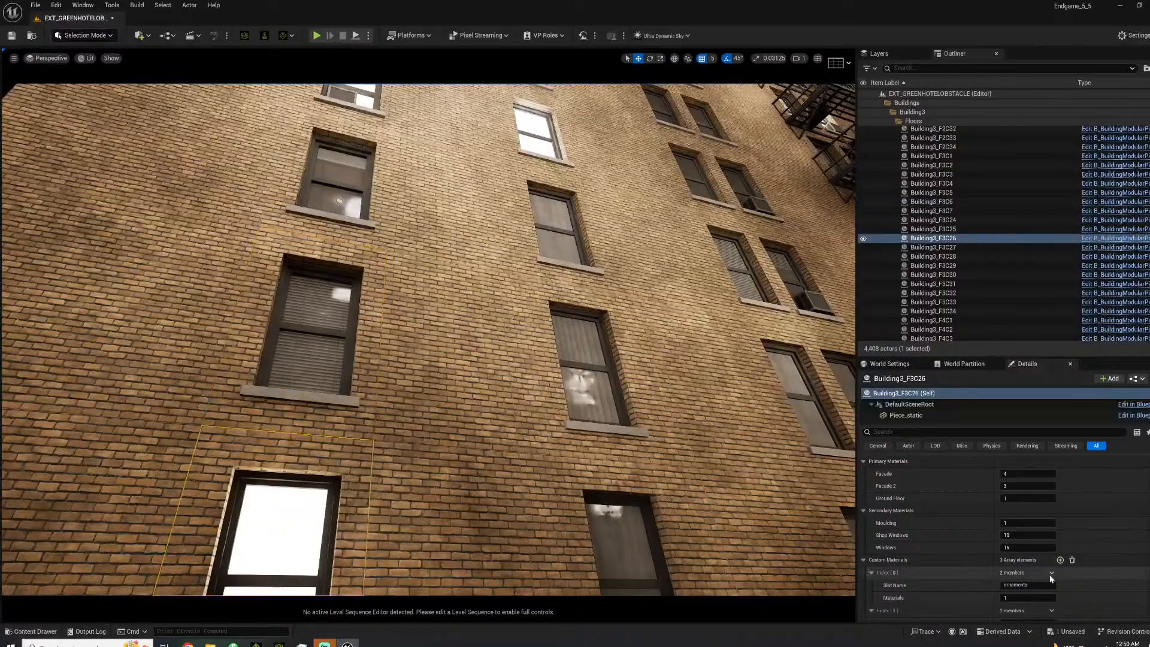
{"action": "left_click", "coordinate": [1021, 548]}
{"action": "type", "text": "7"}
{"action": "key", "text": "Return"}
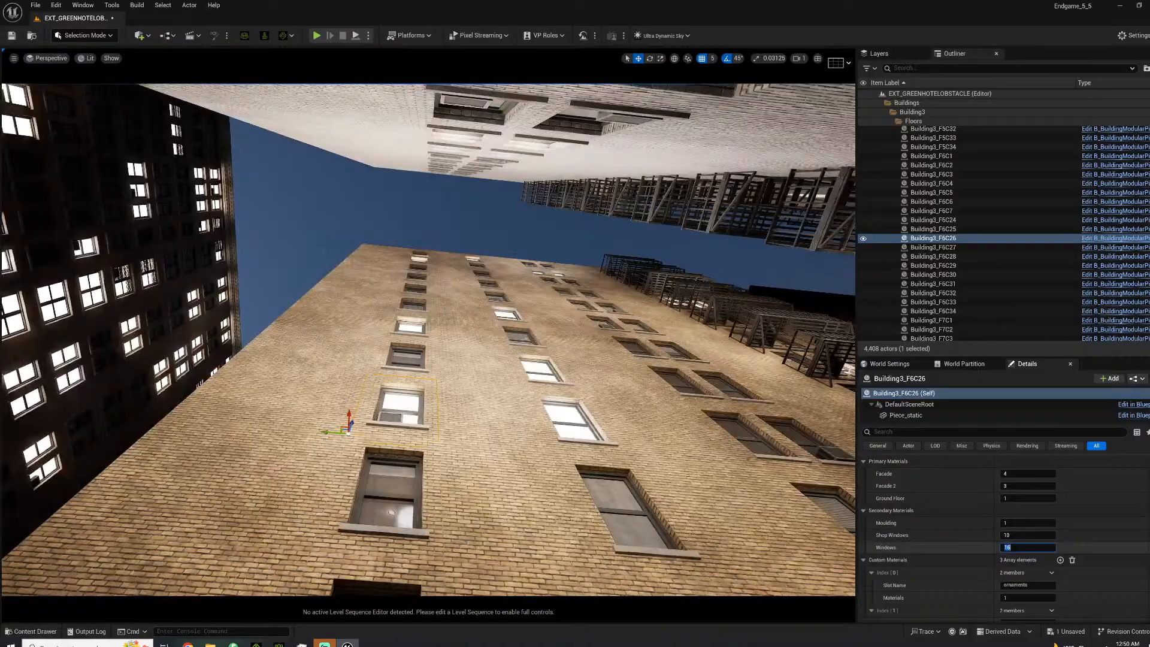
{"action": "left_click", "coordinate": [574, 422]}
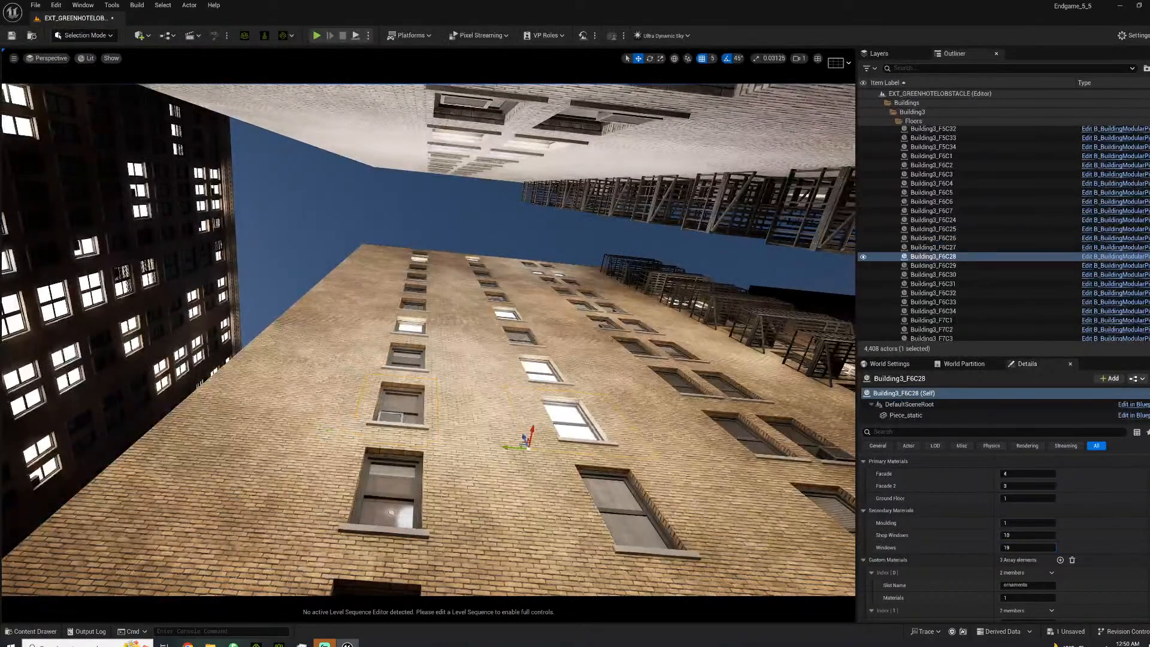
{"action": "key", "text": "Return"}
Place the SM_Sedan_1 mesh from the Background_Cars Meshes folder on the street outside the alley.
{"action": "right_click_drag", "start_coordinate": [611, 383], "coordinate": [695, 443]}
{"action": "key", "text": "w"}
{"action": "left_click", "coordinate": [35, 632]}
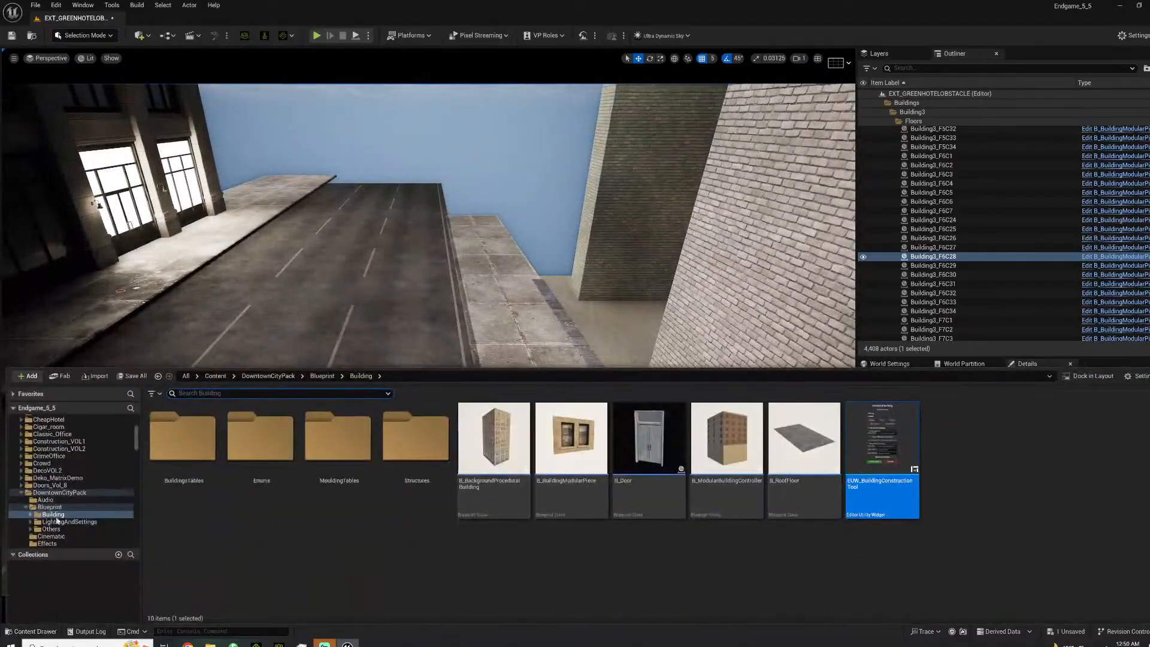
{"action": "scroll", "coordinate": [133, 442], "scroll_direction": "up", "scroll_amount": 8}
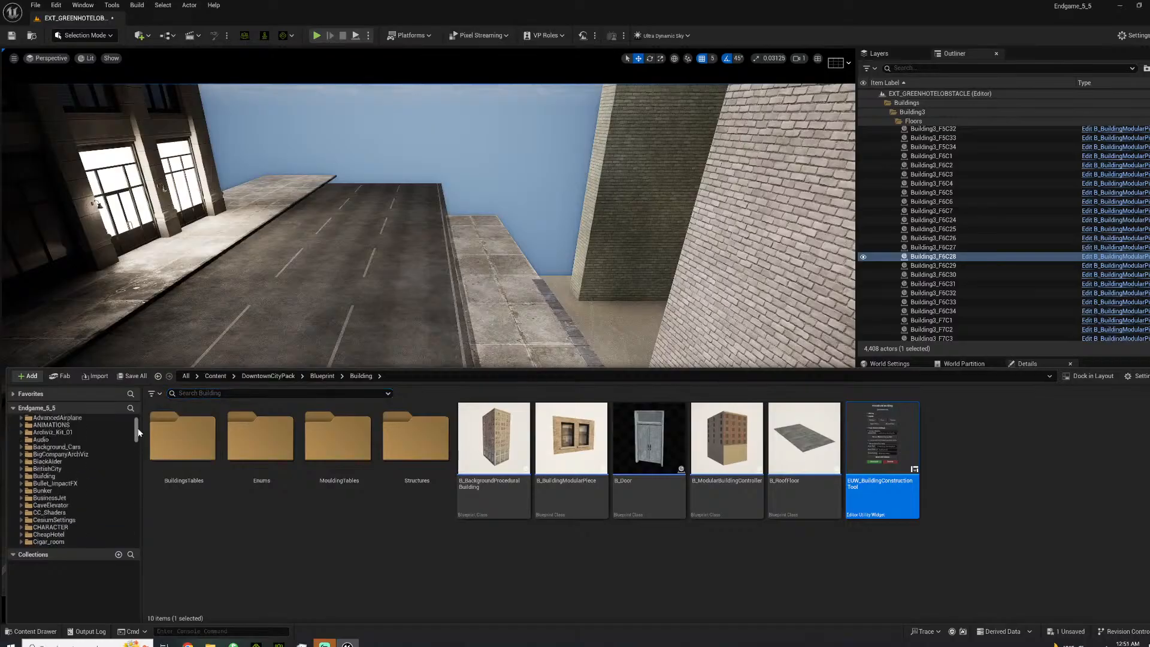
{"action": "left_click", "coordinate": [78, 470]}
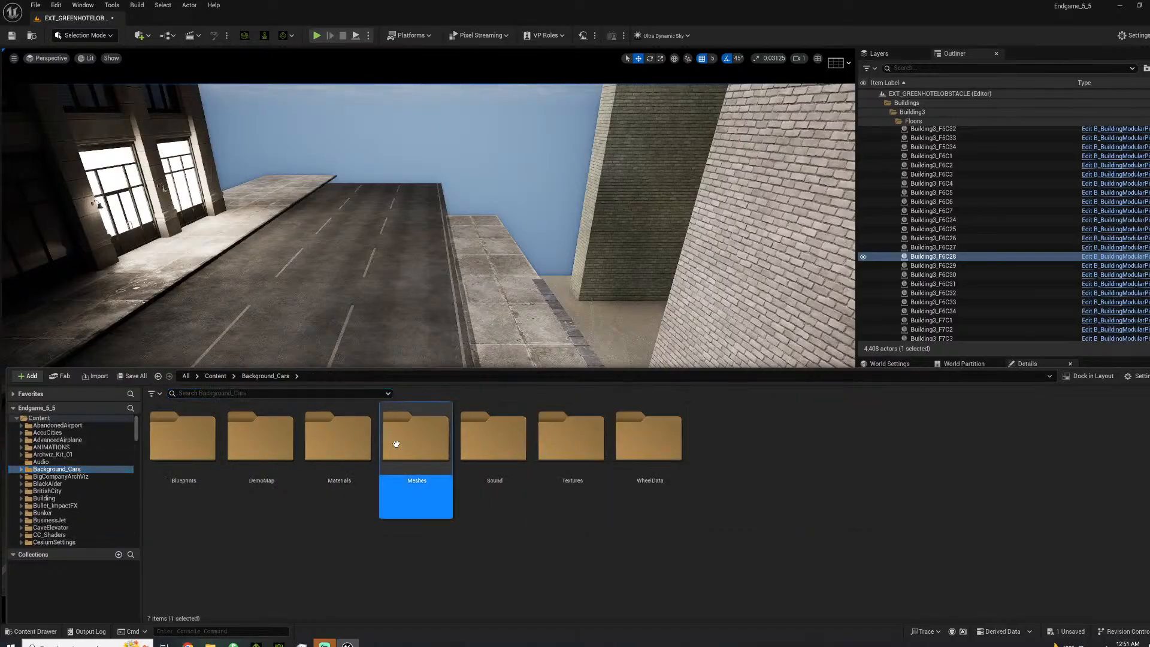
{"action": "double_click", "coordinate": [396, 444]}
{"action": "left_click_drag", "start_coordinate": [175, 559], "coordinate": [440, 472]}
Move the green sedan back along the curb so that the alley's brick corner partly hides it.
{"action": "key", "text": "w"}
{"action": "key", "text": "d"}
{"action": "right_click_drag", "start_coordinate": [441, 472], "coordinate": [252, 468]}
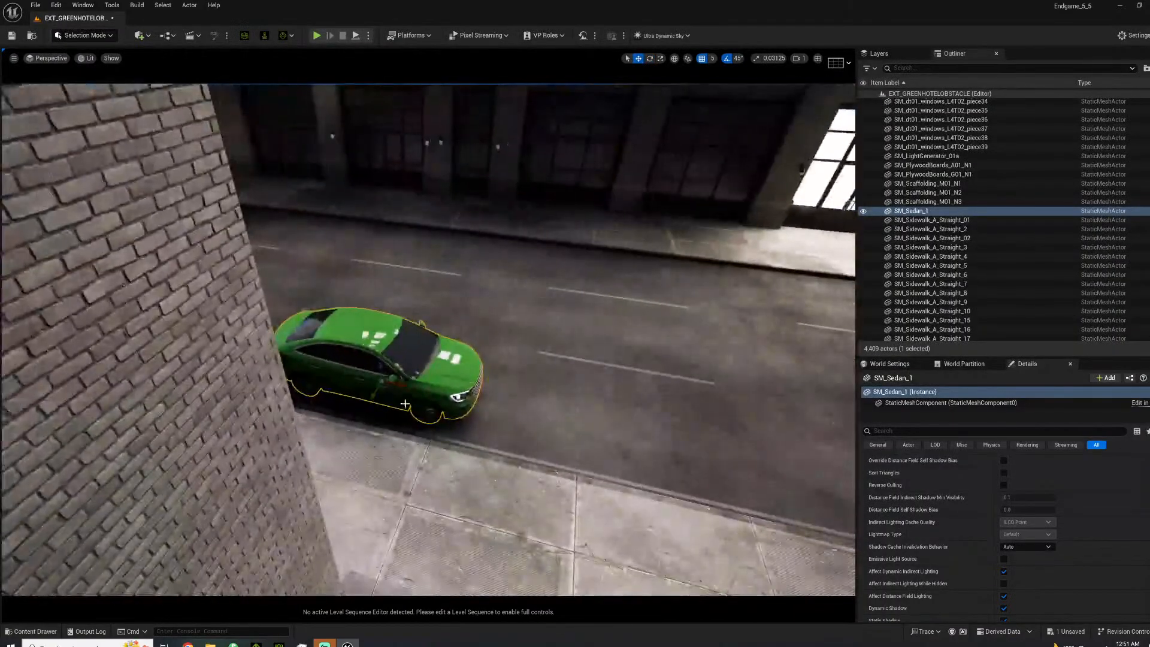
{"action": "left_click_drag", "start_coordinate": [403, 388], "coordinate": [374, 383]}
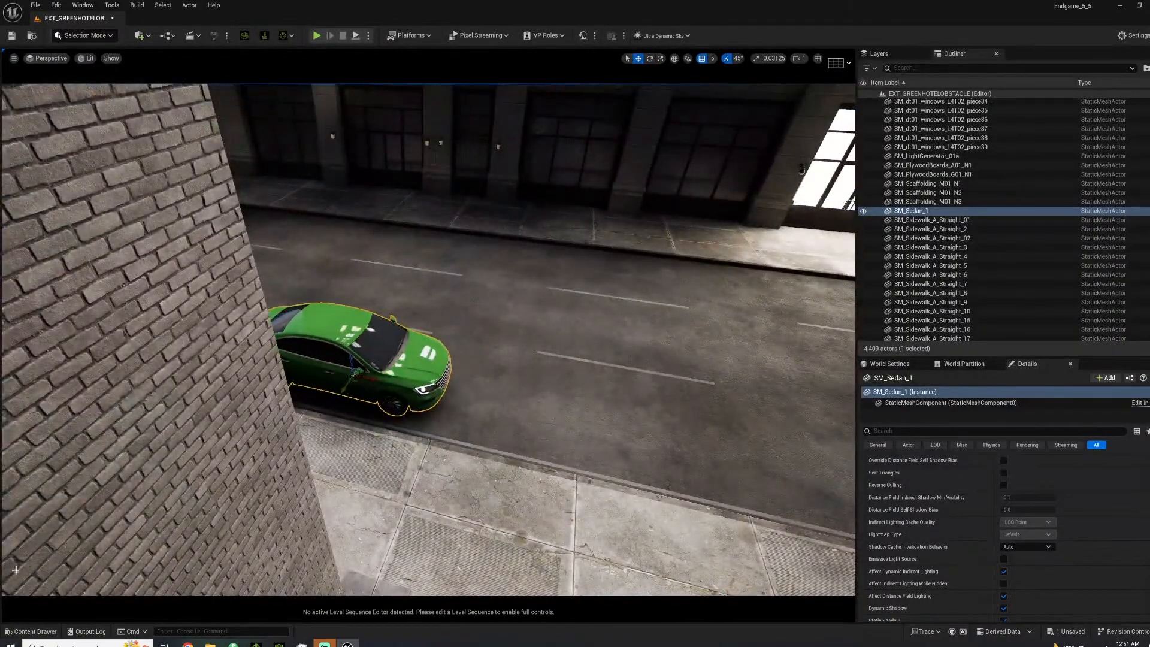
Place the SM_Luxury_Car mesh on the street ahead of the green sedan.
{"action": "left_click", "coordinate": [33, 632]}
{"action": "scroll", "coordinate": [84, 503], "scroll_direction": "down", "scroll_amount": 3}
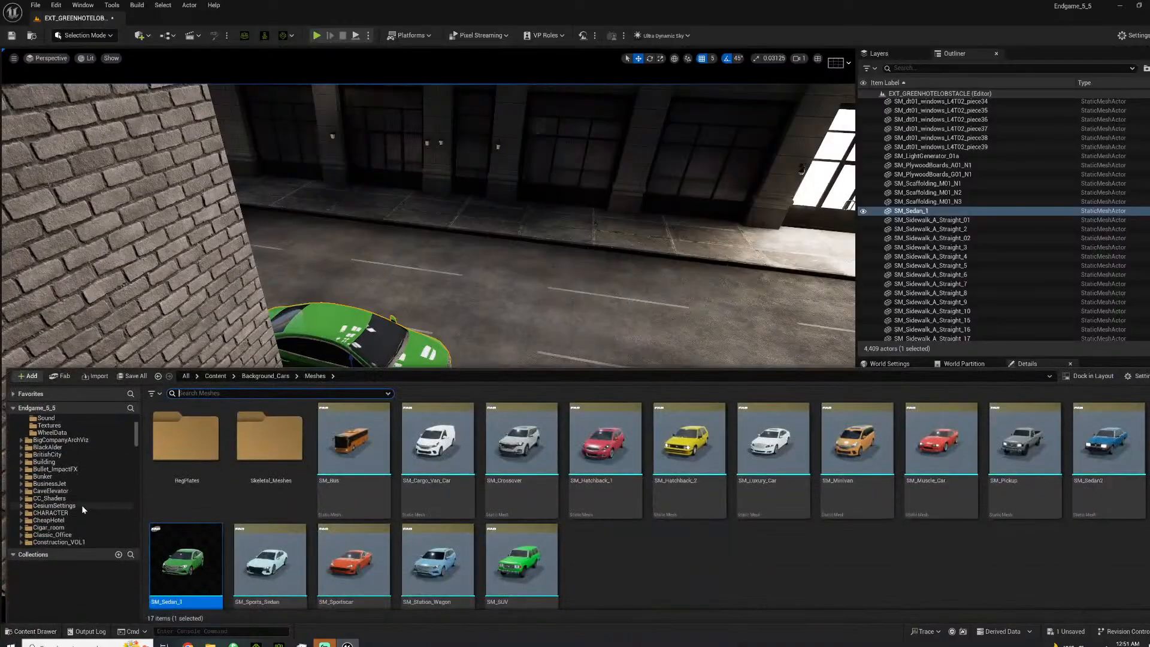
{"action": "scroll", "coordinate": [84, 509], "scroll_direction": "down", "scroll_amount": 1}
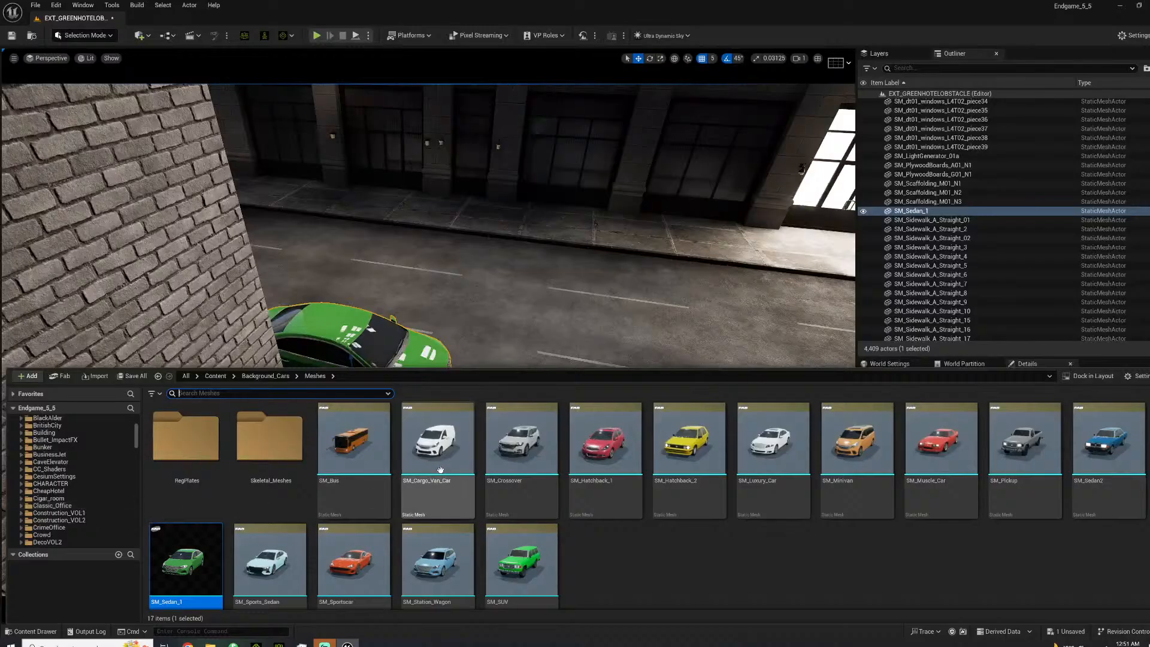
{"action": "left_click_drag", "start_coordinate": [772, 444], "coordinate": [662, 466]}
{"action": "key", "text": "s"}
{"action": "right_click_drag", "start_coordinate": [522, 423], "coordinate": [542, 370]}
{"action": "key", "text": "s"}
Place the SM_Cargo_Van_Car mesh on the far side of the street and shift it back along the road.
{"action": "left_click", "coordinate": [446, 352]}
{"action": "key", "text": "s"}
{"action": "right_click_drag", "start_coordinate": [445, 352], "coordinate": [515, 376]}
{"action": "key", "text": "w"}
{"action": "key", "text": "w"}
{"action": "key", "text": "d"}
{"action": "left_click", "coordinate": [35, 632]}
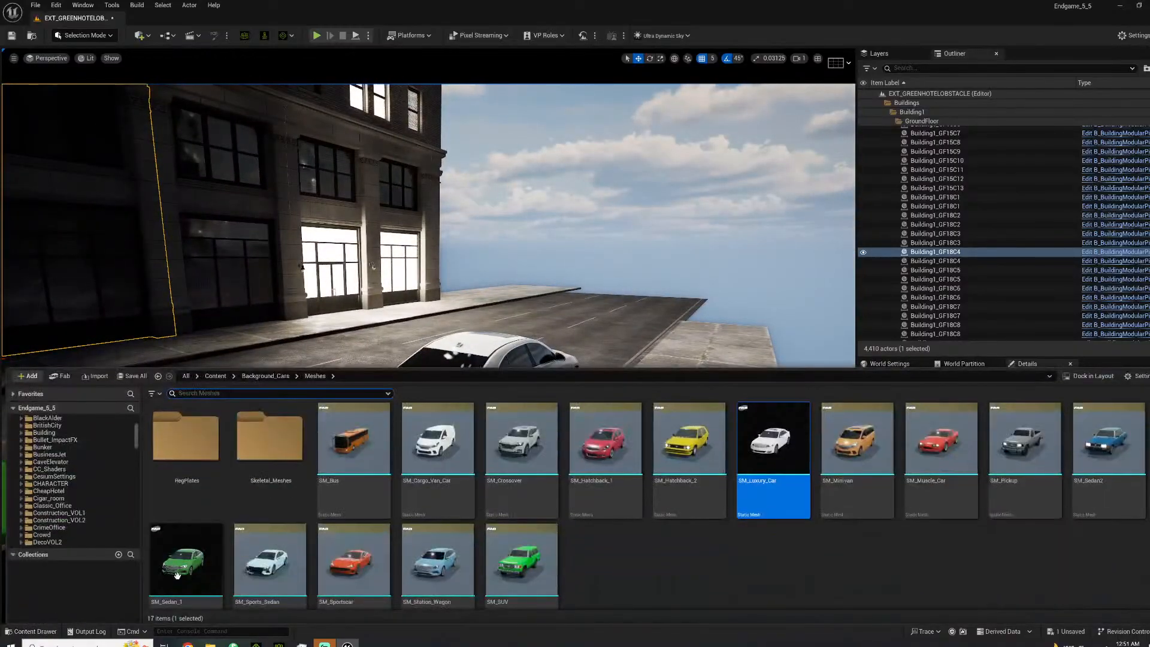
{"action": "left_click_drag", "start_coordinate": [430, 413], "coordinate": [275, 366]}
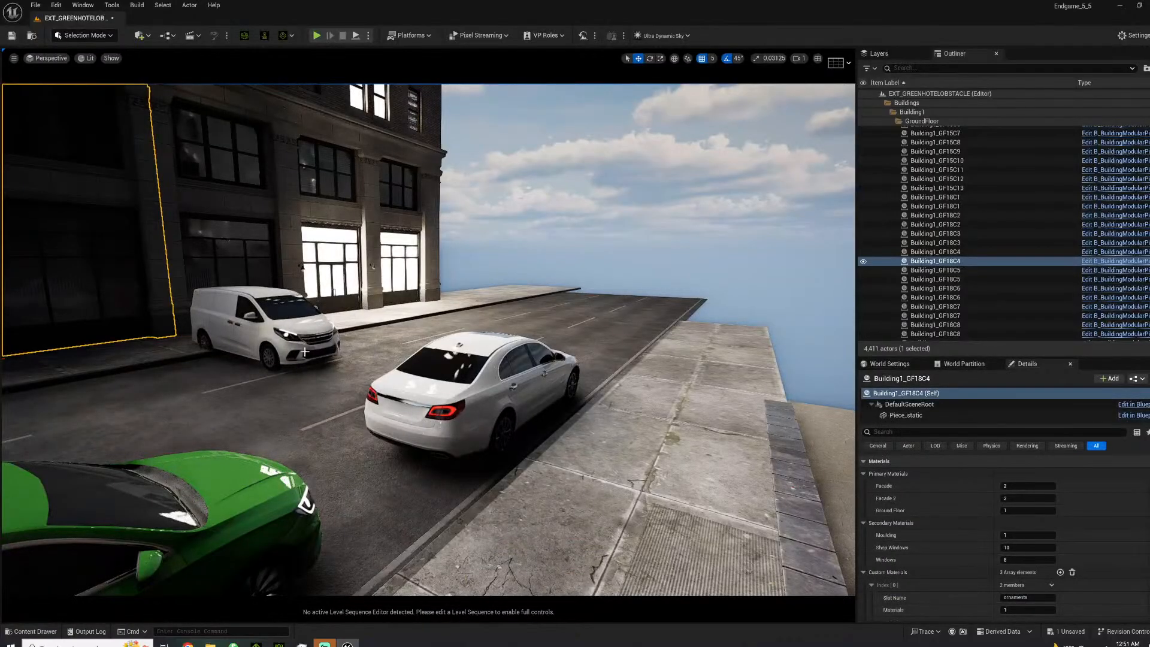
{"action": "left_click", "coordinate": [301, 354]}
{"action": "left_click_drag", "start_coordinate": [280, 359], "coordinate": [211, 375]}
Select SM_Scaffolding_M01_N3 with its neighbouring section and duplicate the pair along the alley's brick wall.
{"action": "right_click_drag", "start_coordinate": [291, 375], "coordinate": [290, 313]}
{"action": "key", "text": "s"}
{"action": "key", "text": "s"}
{"action": "key", "text": "w"}
{"action": "left_click", "coordinate": [330, 361]}
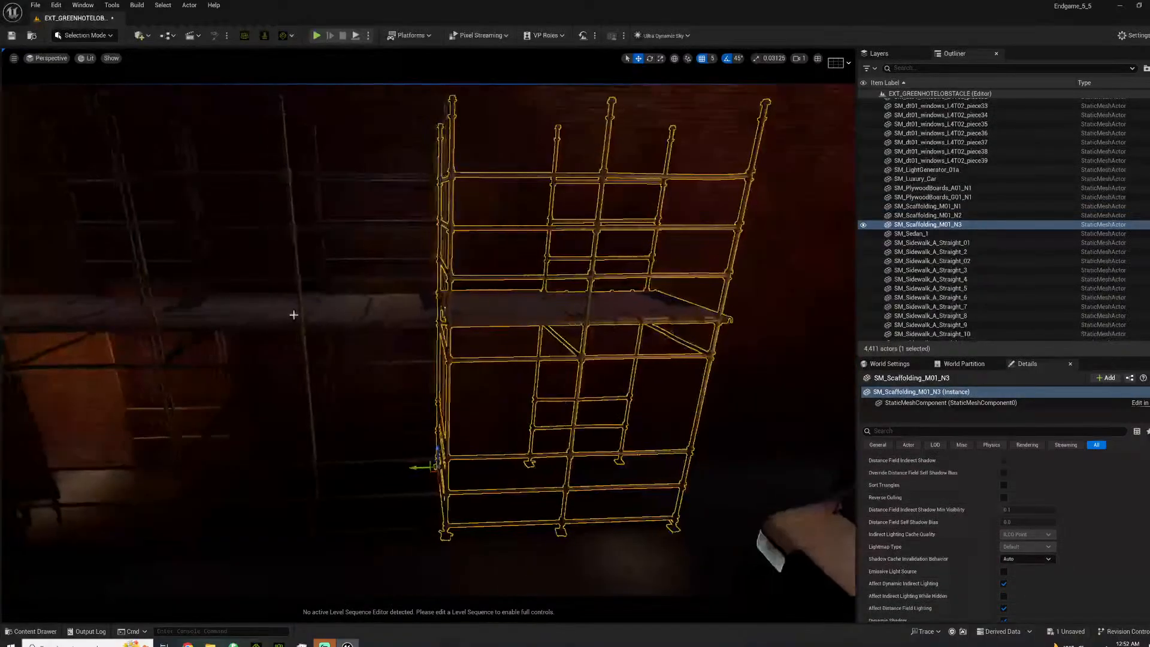
{"action": "left_click", "coordinate": [301, 320], "text": "ctrl"}
{"action": "left_click_drag", "start_coordinate": [219, 476], "coordinate": [782, 457], "text": "alt"}
Duplicate the pair of scaffolding sections three more times to continue the row along the alley wall.
{"action": "key", "text": "s"}
{"action": "right_click_drag", "start_coordinate": [664, 391], "coordinate": [827, 396]}
{"action": "left_click_drag", "start_coordinate": [287, 371], "coordinate": [515, 376], "text": "alt"}
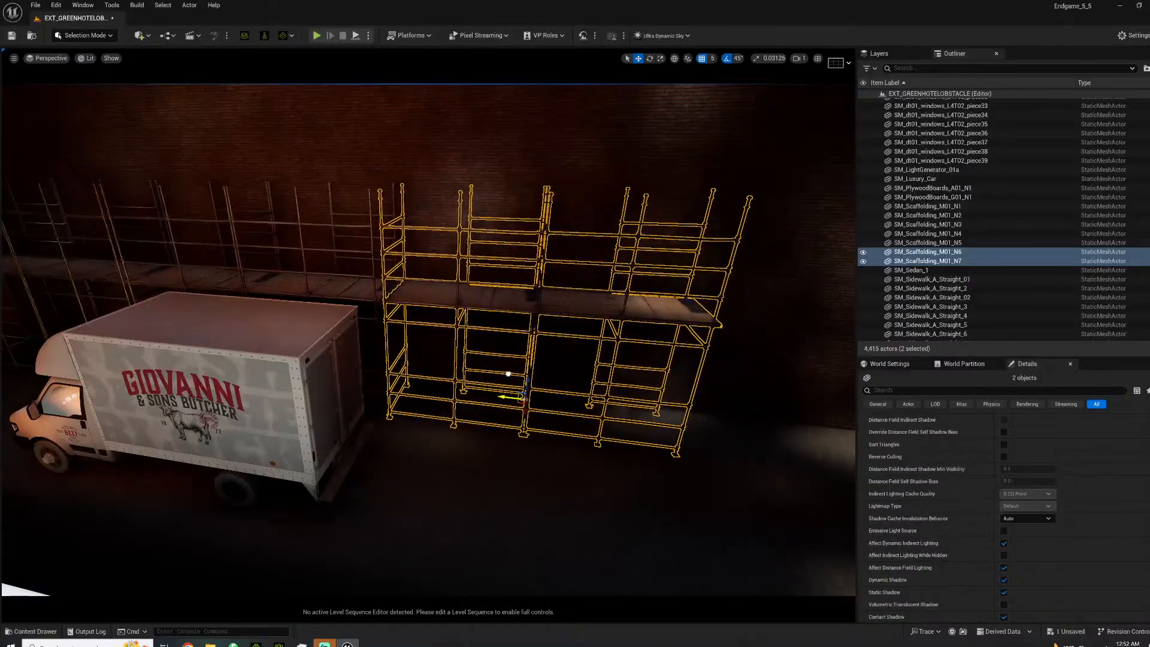
{"action": "right_click_drag", "start_coordinate": [508, 373], "coordinate": [653, 383]}
{"action": "left_click_drag", "start_coordinate": [323, 434], "coordinate": [798, 378], "text": "alt"}
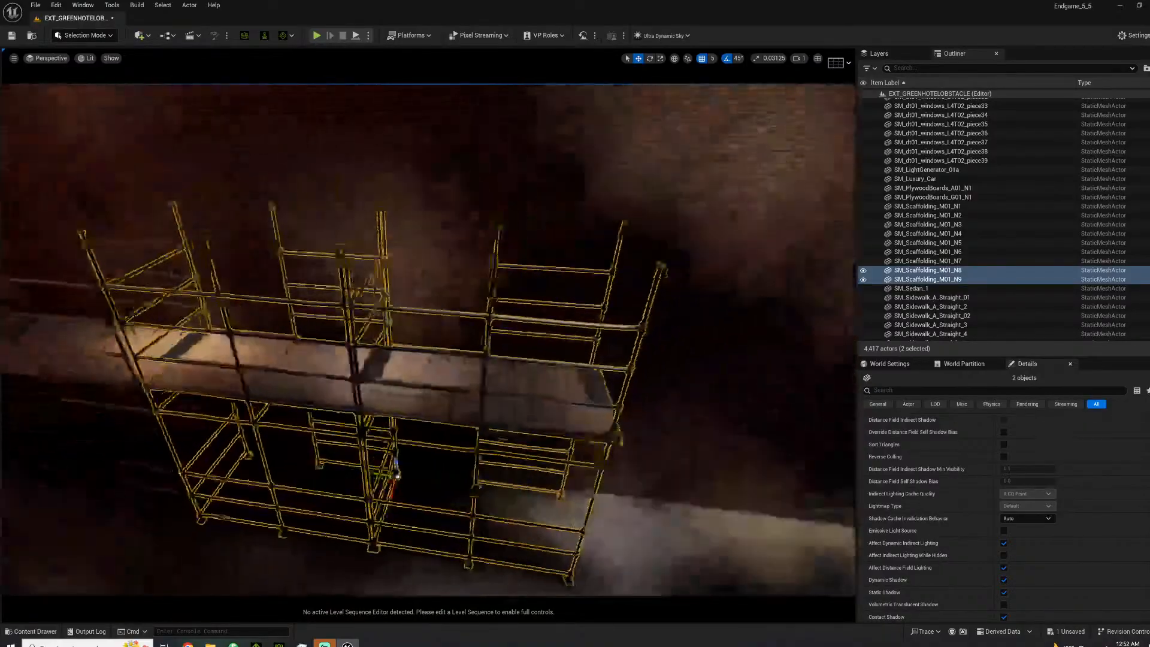
{"action": "right_click_drag", "start_coordinate": [480, 335], "coordinate": [539, 365]}
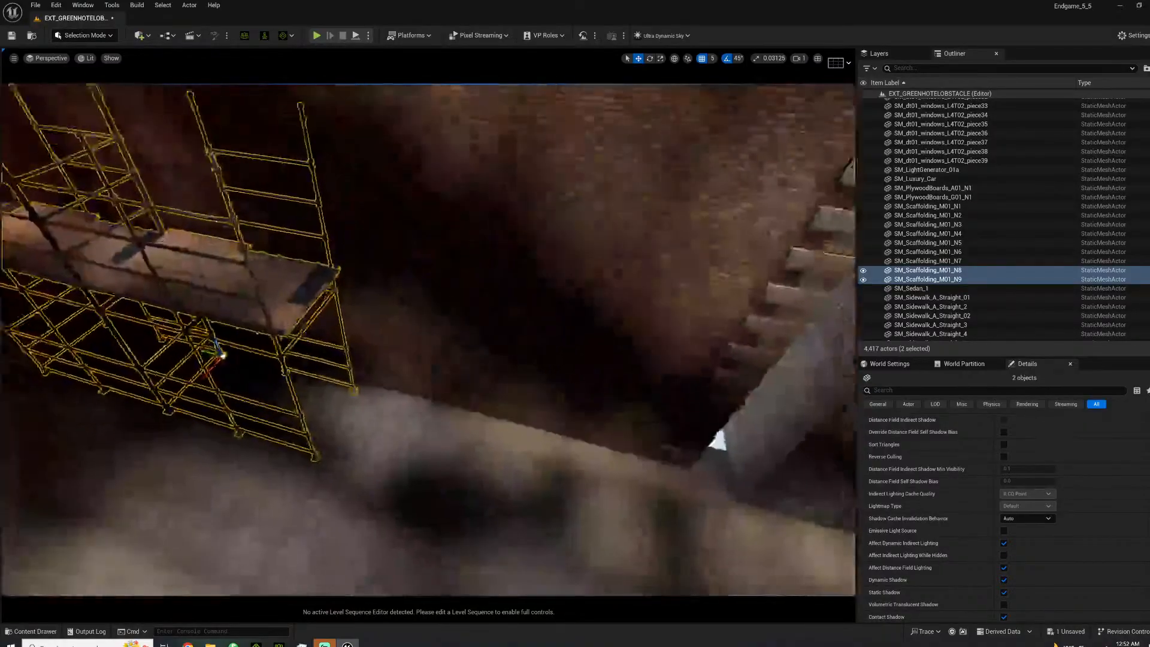
{"action": "left_click_drag", "start_coordinate": [207, 352], "coordinate": [543, 383], "text": "alt"}
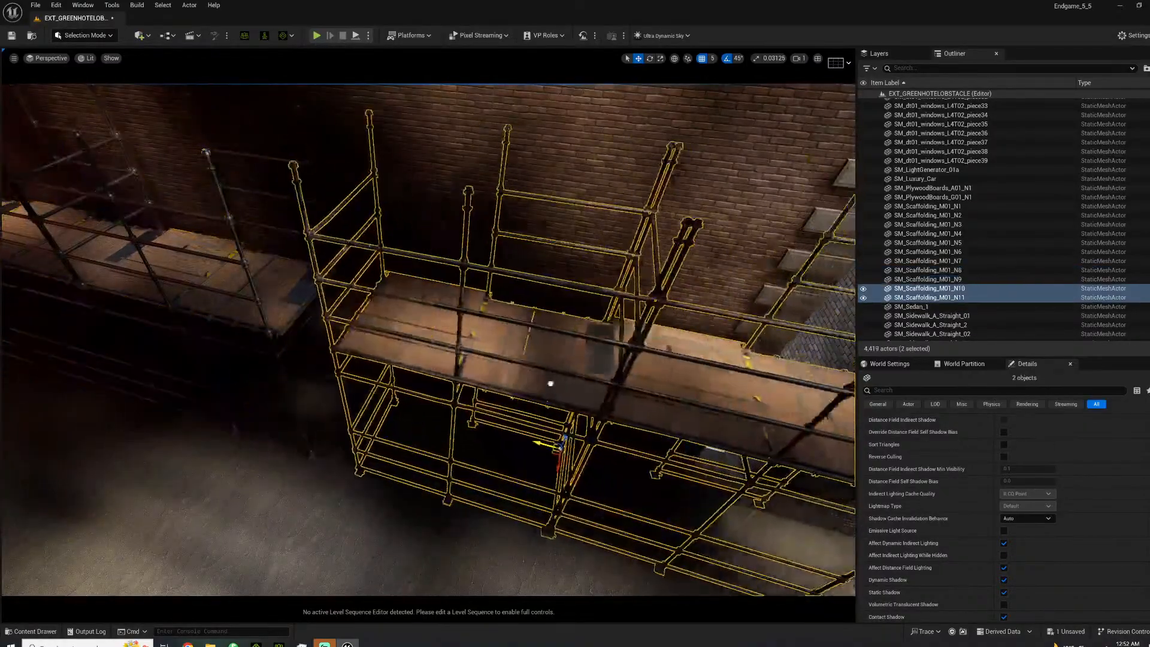
Check the Windows material of individual pieces on the alley walls, from Building3's lower floors to Building5's upper floors.
{"action": "left_click", "coordinate": [451, 431]}
{"action": "right_click_drag", "start_coordinate": [450, 431], "coordinate": [360, 425]}
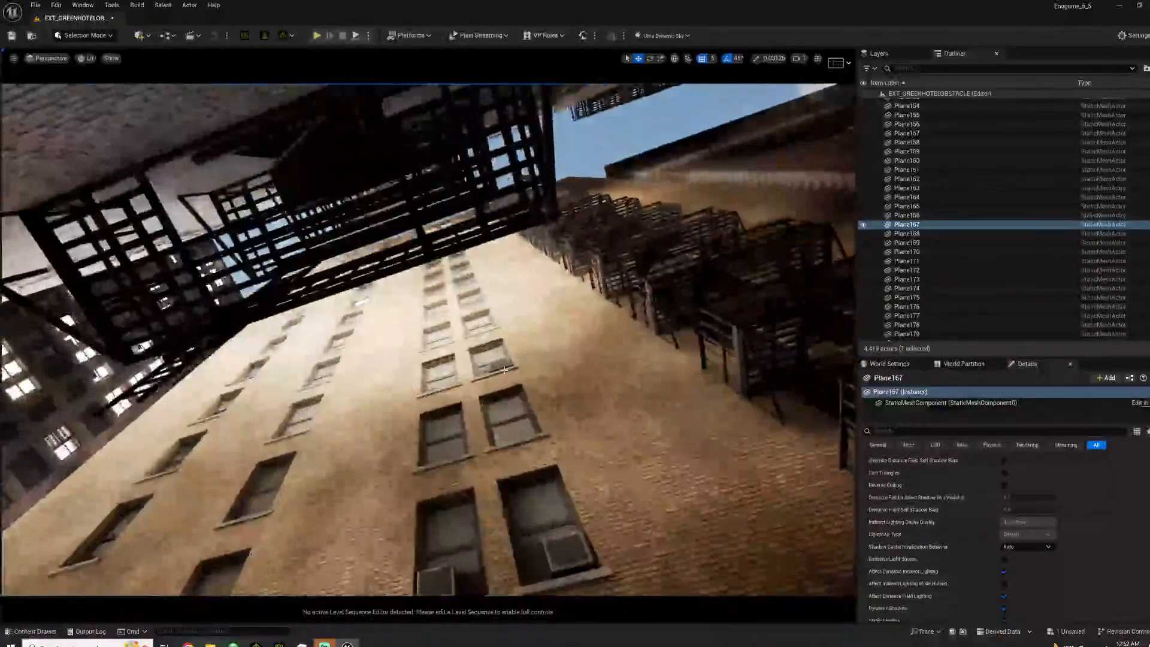
{"action": "left_click", "coordinate": [496, 367]}
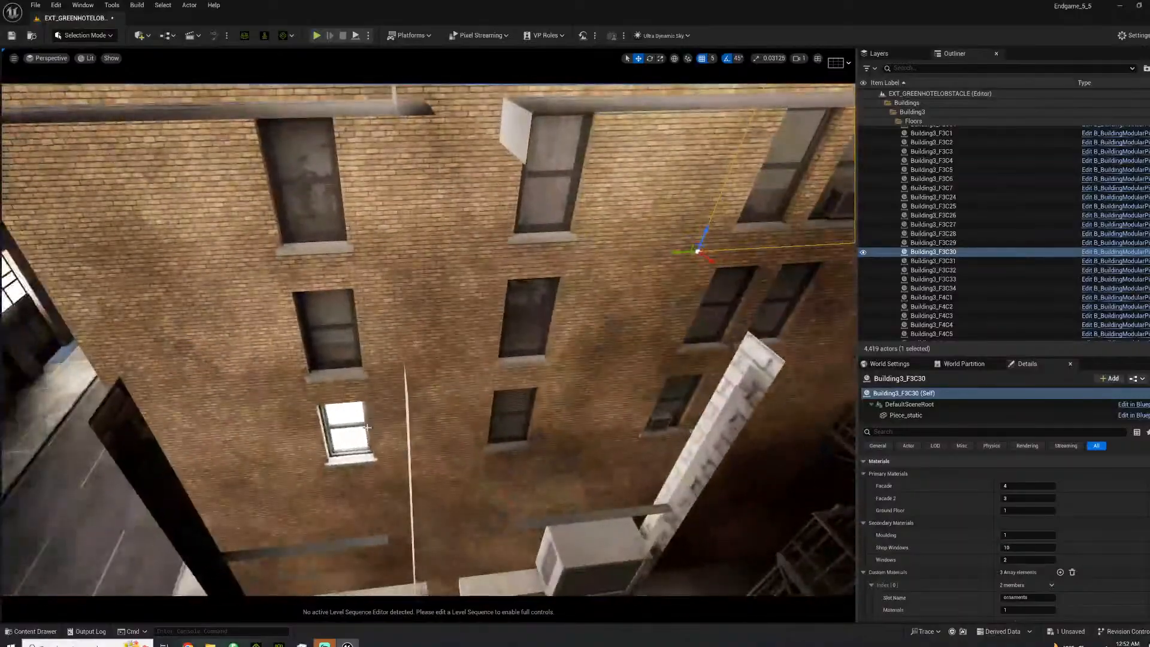
{"action": "left_click", "coordinate": [367, 427]}
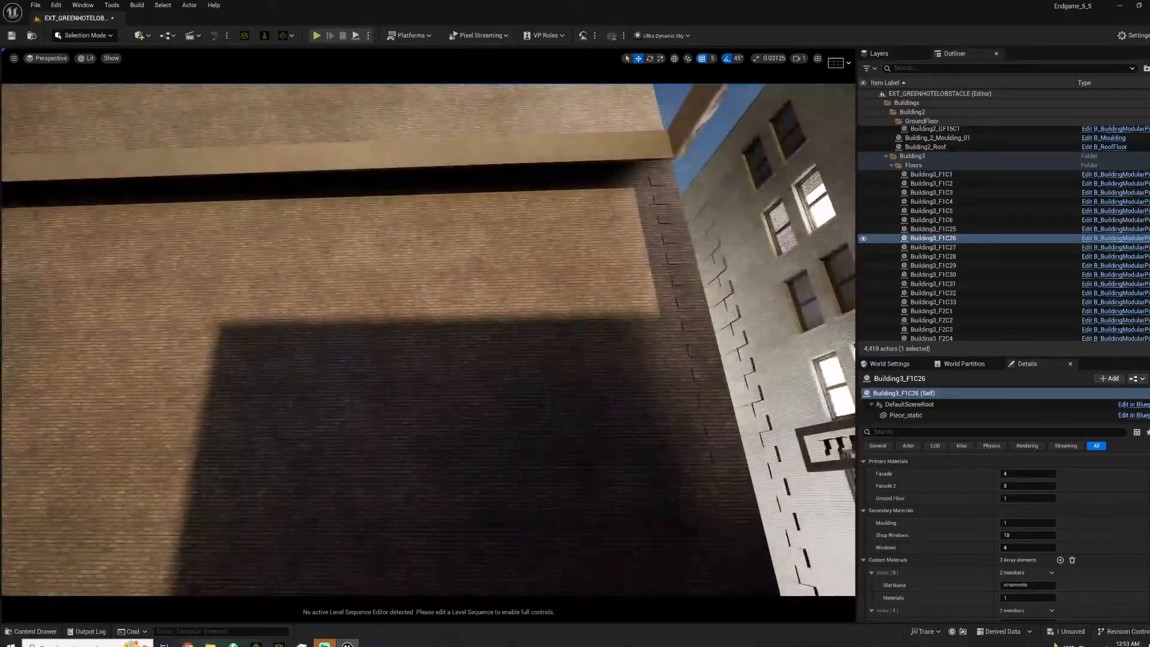
{"action": "left_click", "coordinate": [442, 224]}
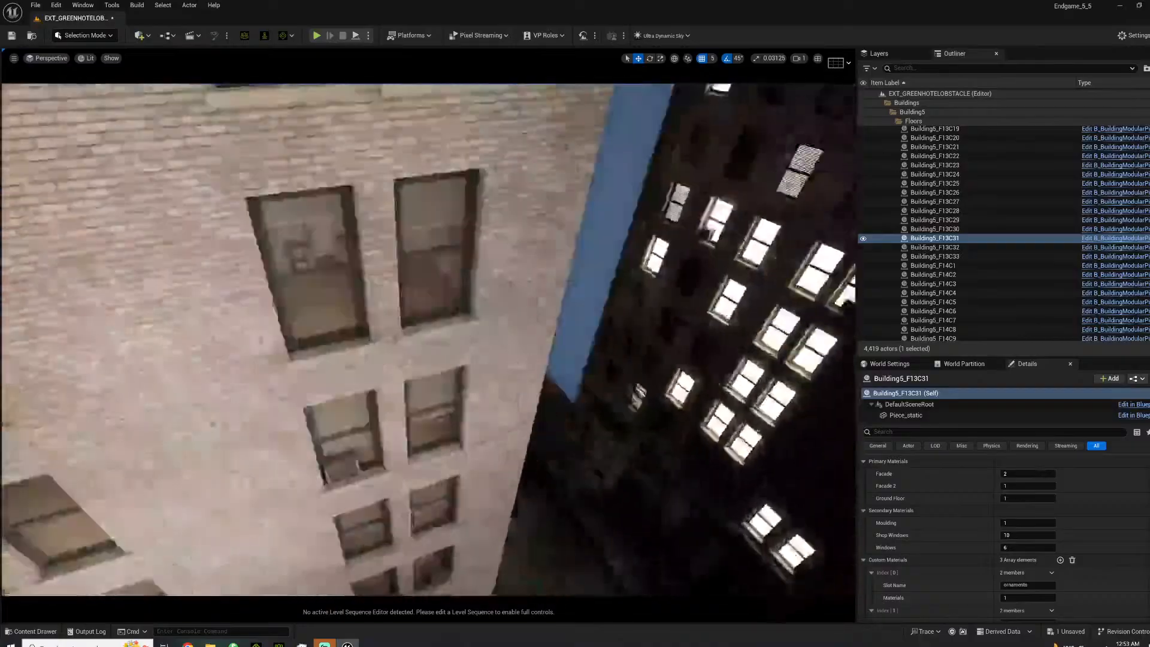
{"action": "right_click_drag", "start_coordinate": [441, 225], "coordinate": [434, 276]}
{"action": "left_click", "coordinate": [444, 429]}
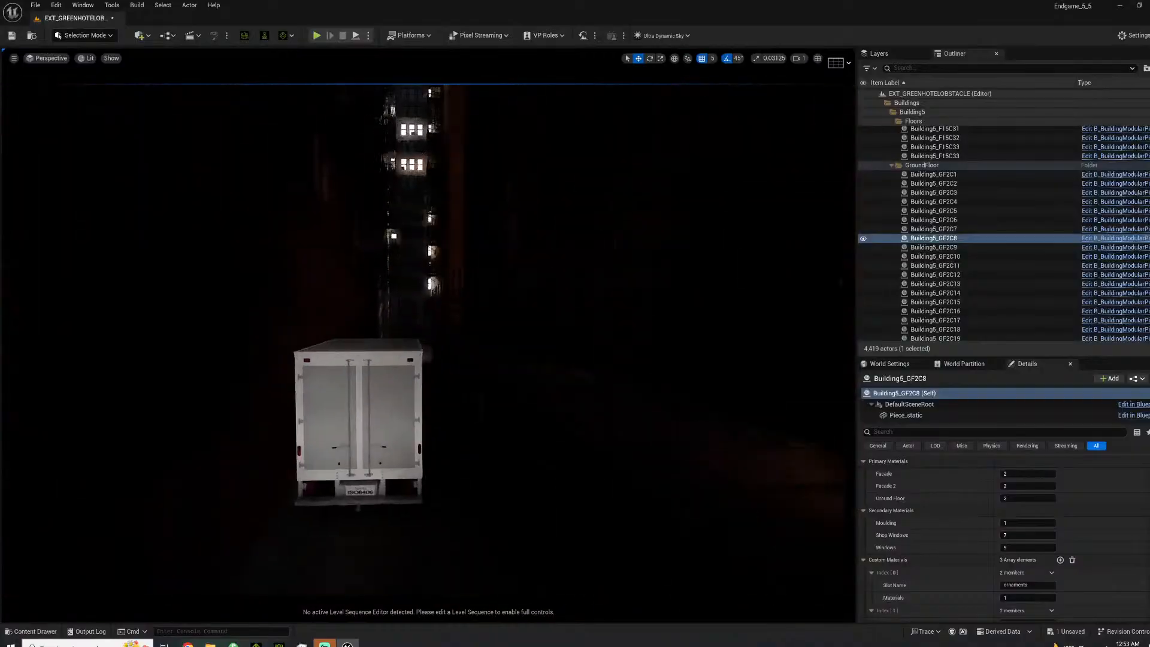
Frame the view down the alley, toggle game view, and set a lit piece on the end building to Windows material 4.
{"action": "right_click_drag", "start_coordinate": [429, 335], "coordinate": [563, 485]}
{"action": "right_click_drag", "start_coordinate": [419, 381], "coordinate": [404, 327]}
{"action": "key", "text": "g"}
{"action": "key", "text": "g"}
{"action": "key", "text": "g"}
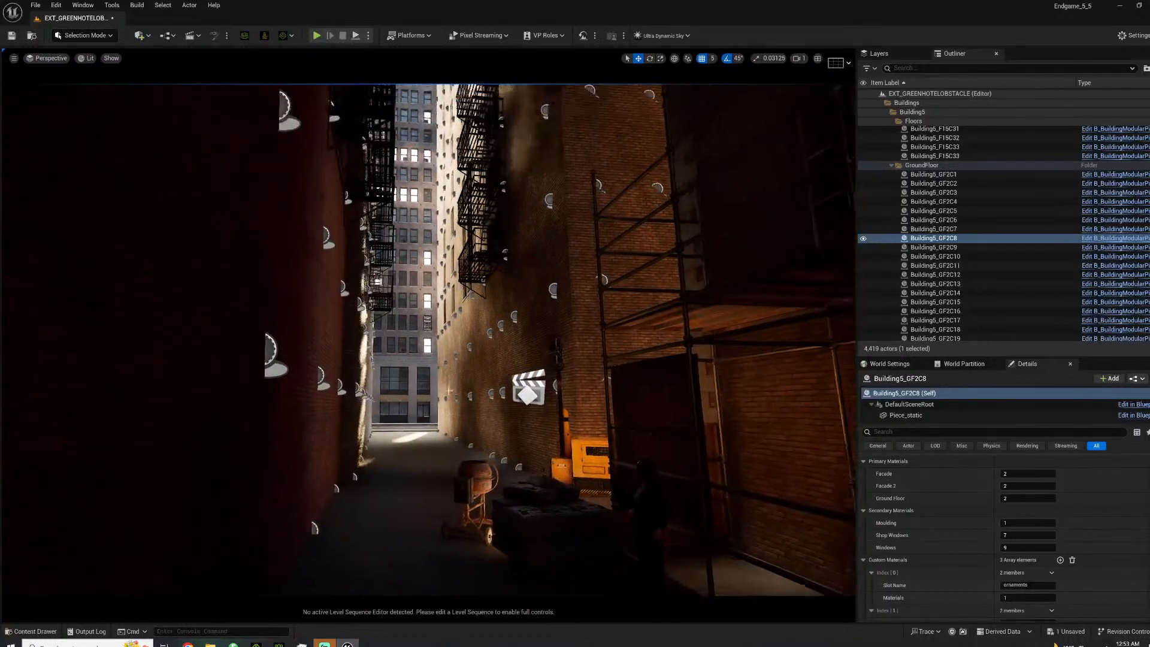
{"action": "left_click", "coordinate": [427, 346]}
{"action": "left_click", "coordinate": [1014, 548]}
{"action": "type", "text": "4"}
Set the Windows material index of Building1_F2C6 at the end of the alley to 7.
{"action": "left_click", "coordinate": [425, 328]}
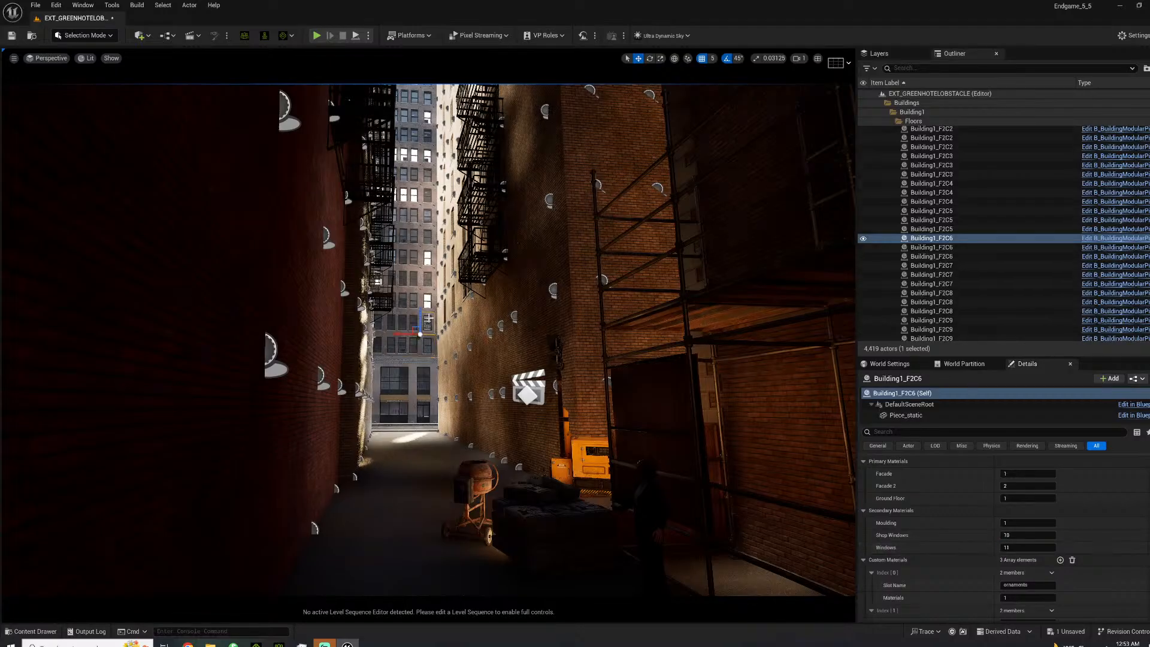
{"action": "left_click", "coordinate": [1023, 549]}
{"action": "type", "text": "7"}
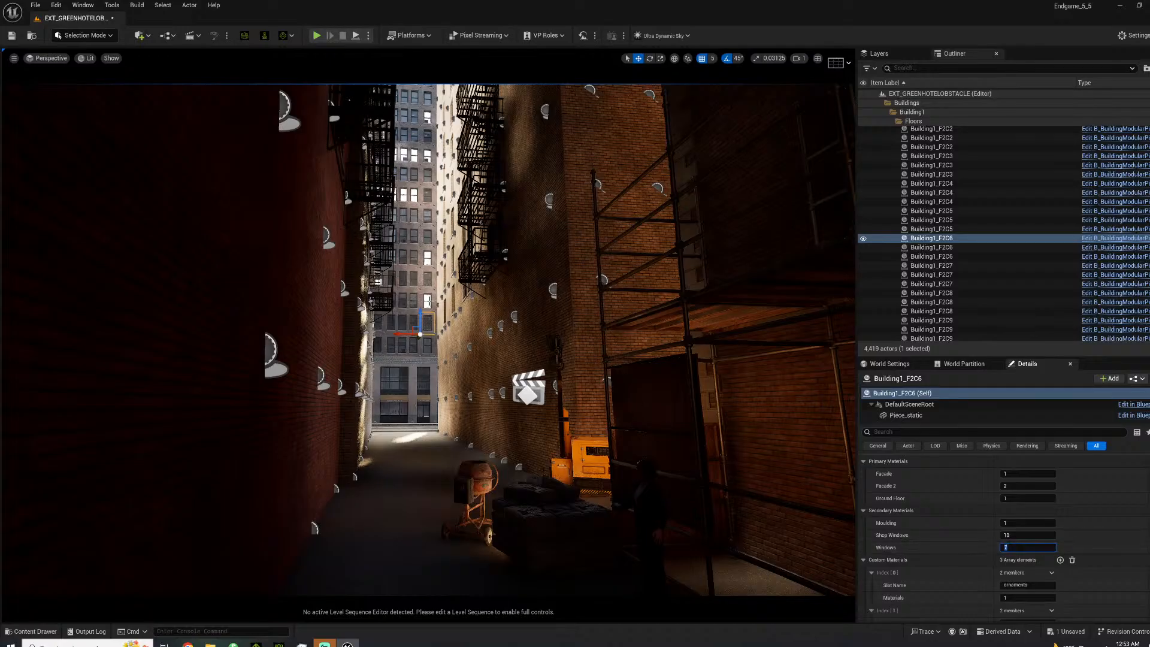
Set the Windows material index of Building1_F3C6 at the end of the alley to 5.
{"action": "left_click", "coordinate": [425, 305]}
{"action": "left_click", "coordinate": [1023, 547]}
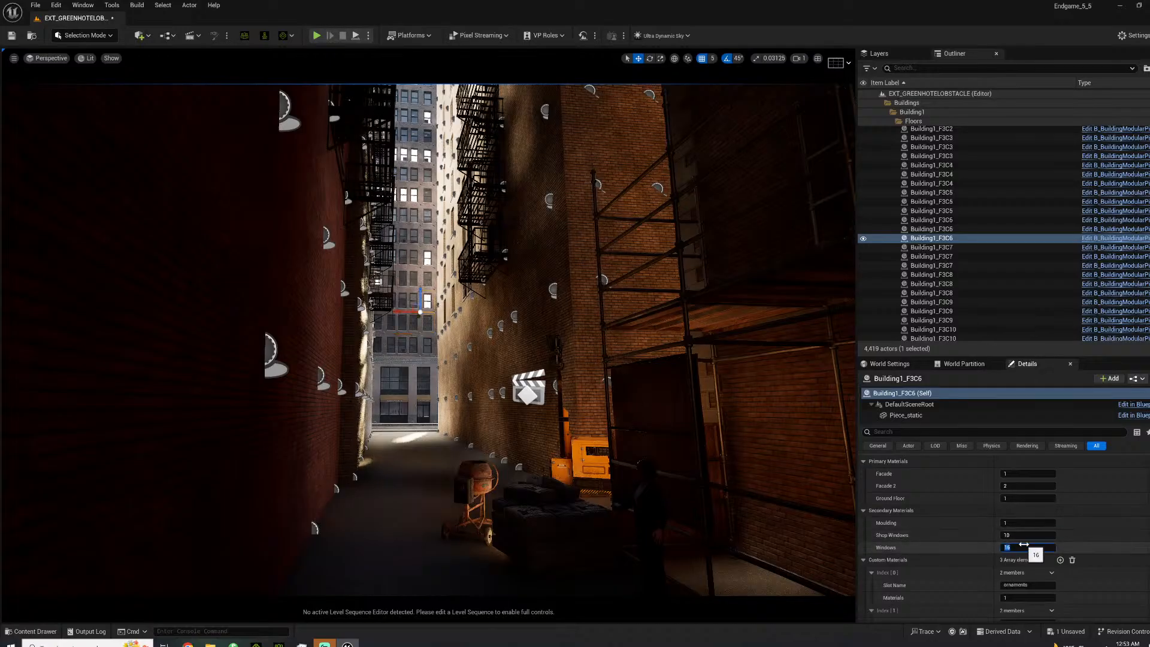
{"action": "type", "text": "5"}
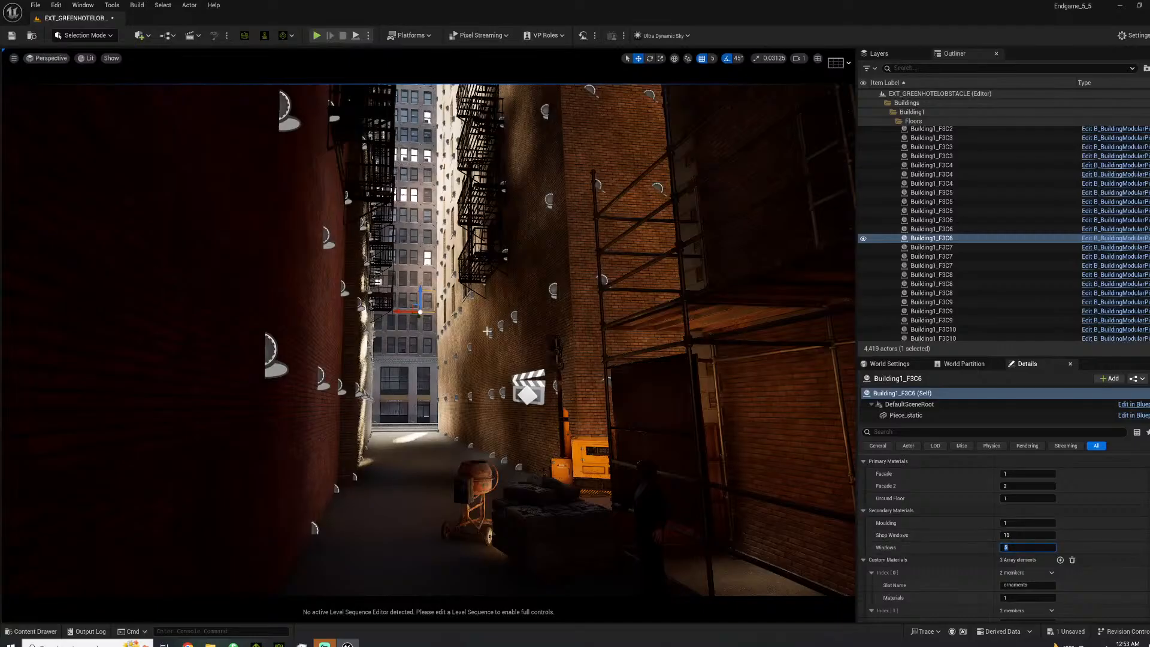
Set the Windows material index of Building1_F5C6 at the alley's end to 4 and save the level.
{"action": "left_click", "coordinate": [423, 263]}
{"action": "left_click", "coordinate": [1035, 548]}
{"action": "type", "text": "4"}
{"action": "key", "text": "Return"}
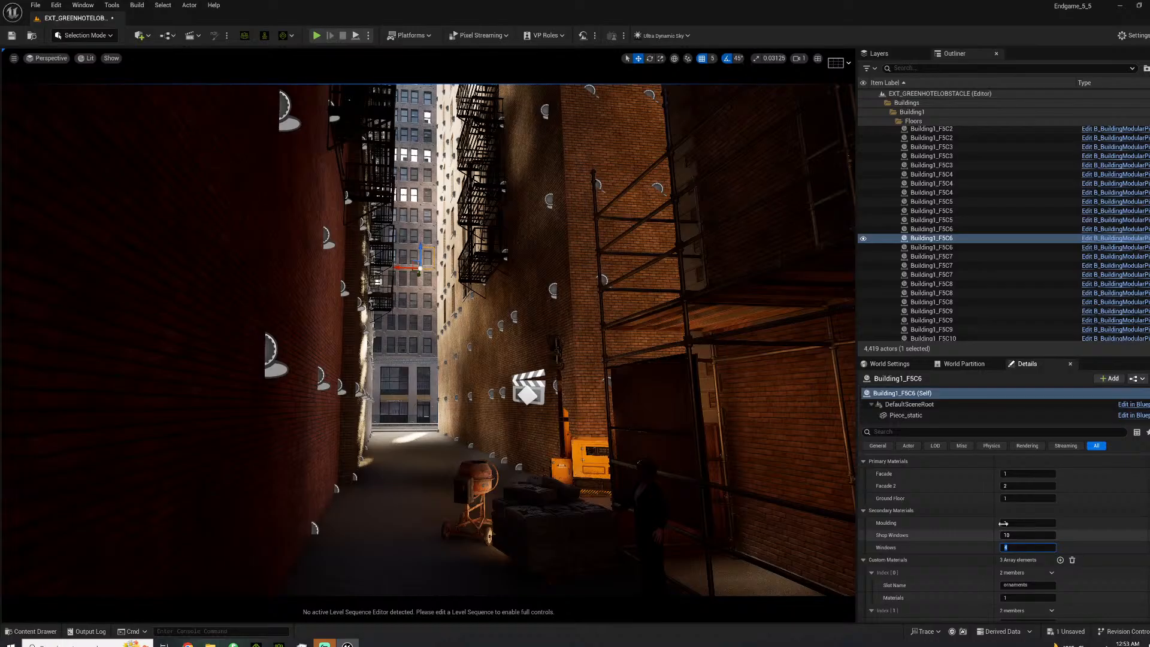
{"action": "key", "text": "ctrl+s"}
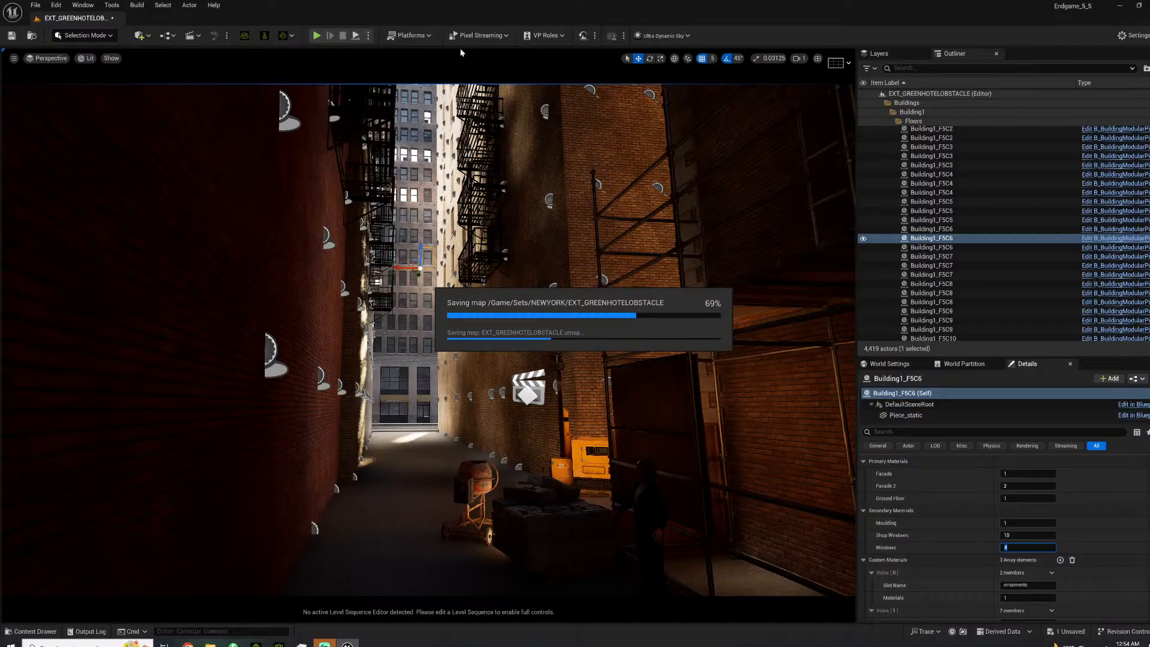
Select eleven Building3 wall pieces around the stacked paired windows and set their fire escape type to Simple.
{"action": "left_click", "coordinate": [544, 190]}
{"action": "key", "text": "f"}
{"action": "right_click_drag", "start_coordinate": [543, 189], "coordinate": [605, 206]}
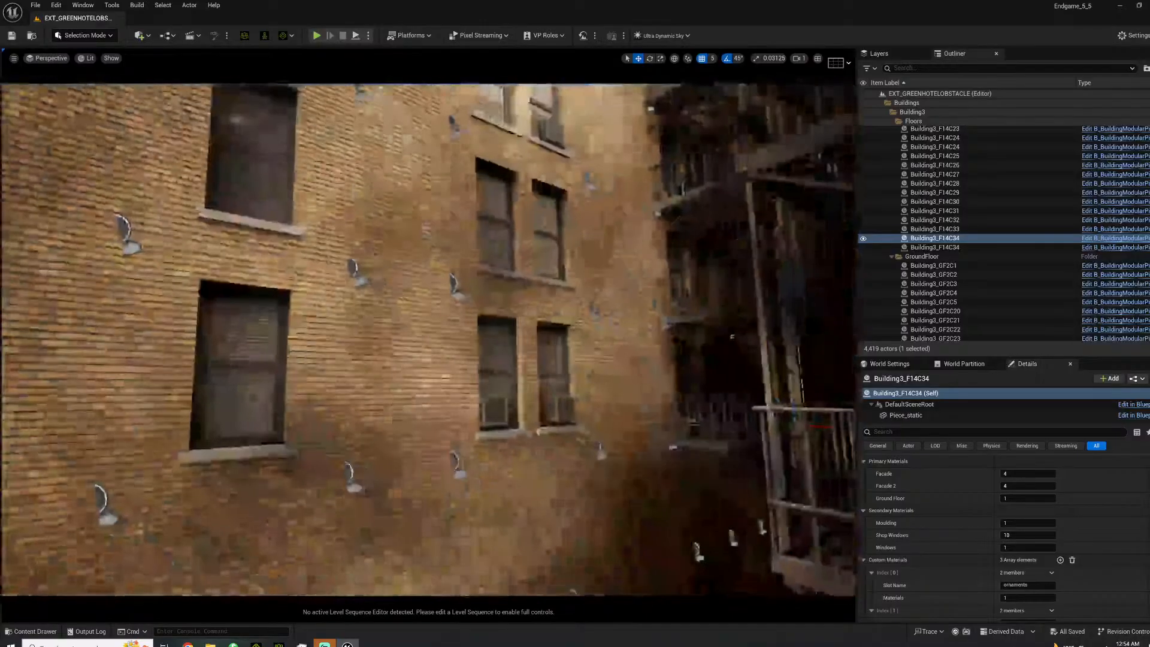
{"action": "left_click", "coordinate": [527, 365]}
{"action": "left_click", "coordinate": [523, 227], "text": "ctrl"}
{"action": "right_click_drag", "start_coordinate": [522, 228], "coordinate": [493, 117]}
{"action": "left_click", "coordinate": [508, 235]}
{"action": "left_click", "coordinate": [506, 254], "text": "ctrl"}
{"action": "left_click", "coordinate": [497, 171], "text": "ctrl"}
{"action": "left_click", "coordinate": [486, 180], "text": "ctrl"}
{"action": "right_click_drag", "start_coordinate": [487, 179], "coordinate": [479, 120]}
{"action": "left_click", "coordinate": [466, 251], "text": "ctrl"}
{"action": "left_click", "coordinate": [471, 232], "text": "ctrl"}
{"action": "left_click", "coordinate": [467, 199], "text": "ctrl"}
{"action": "left_click", "coordinate": [464, 185], "text": "ctrl"}
{"action": "left_click", "coordinate": [460, 169], "text": "ctrl"}
{"action": "mouse_move", "coordinate": [460, 169]}
{"action": "right_mouse_down"}
{"action": "mouse_move", "coordinate": [460, 107]}
{"action": "mouse_move", "coordinate": [440, 174]}
{"action": "mouse_move", "coordinate": [384, 212]}
{"action": "mouse_move", "coordinate": [447, 179]}
{"action": "right_mouse_up"}
{"action": "left_click", "coordinate": [446, 214], "text": "ctrl"}
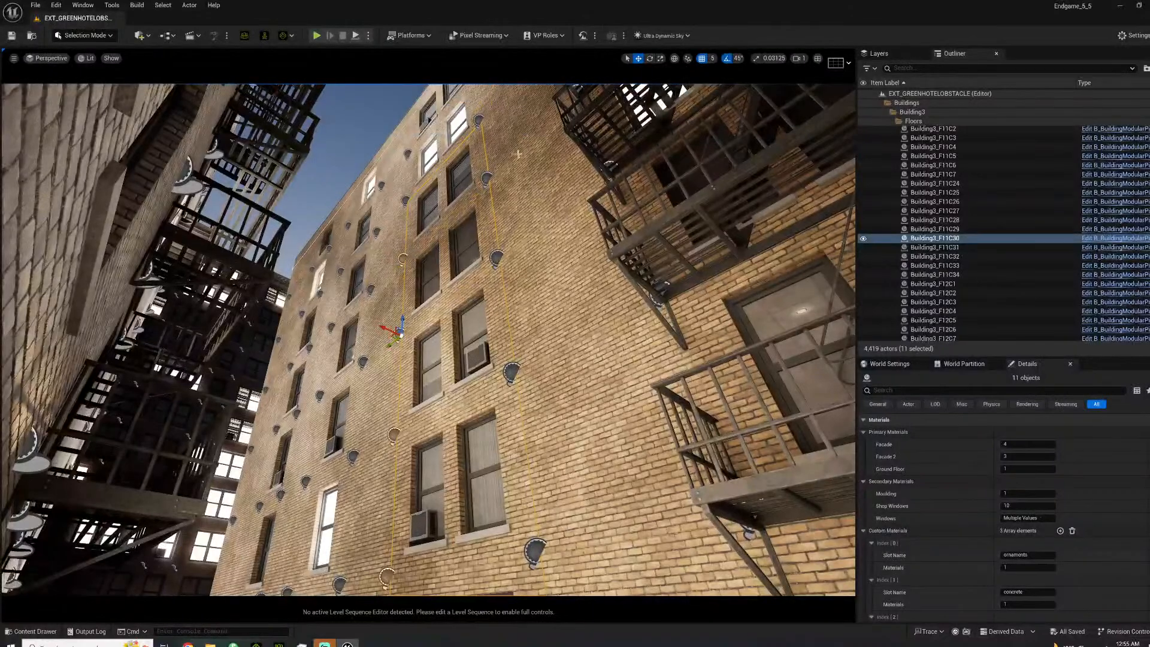
{"action": "left_click", "coordinate": [949, 390]}
{"action": "type", "text": "fire"}
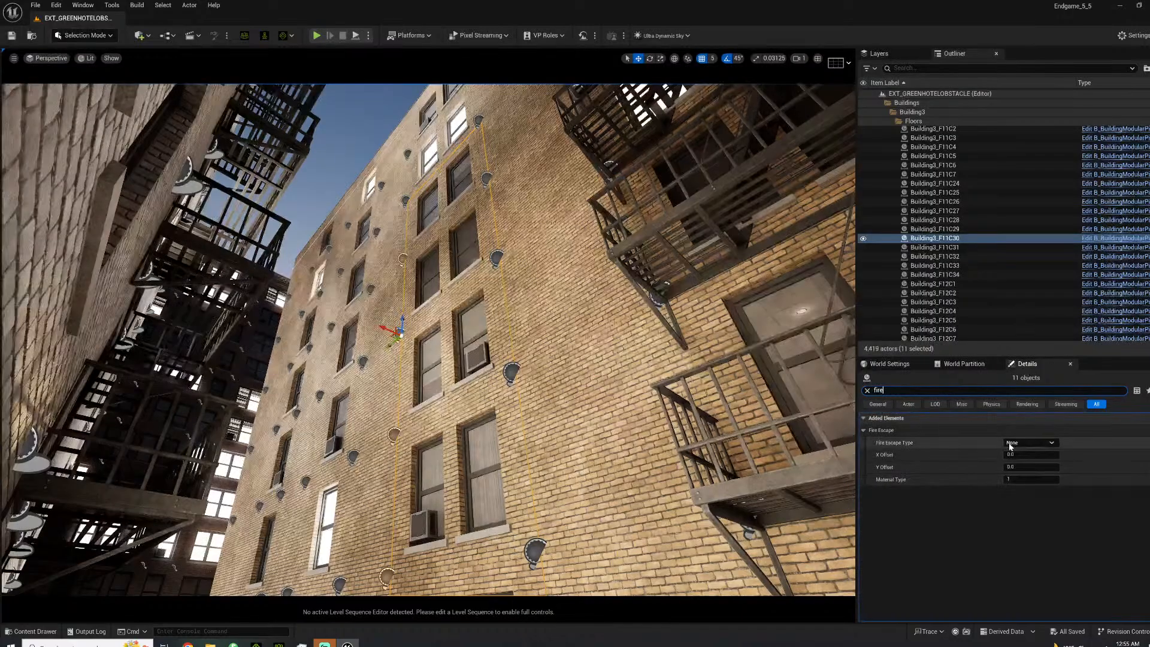
{"action": "left_click", "coordinate": [1018, 442]}
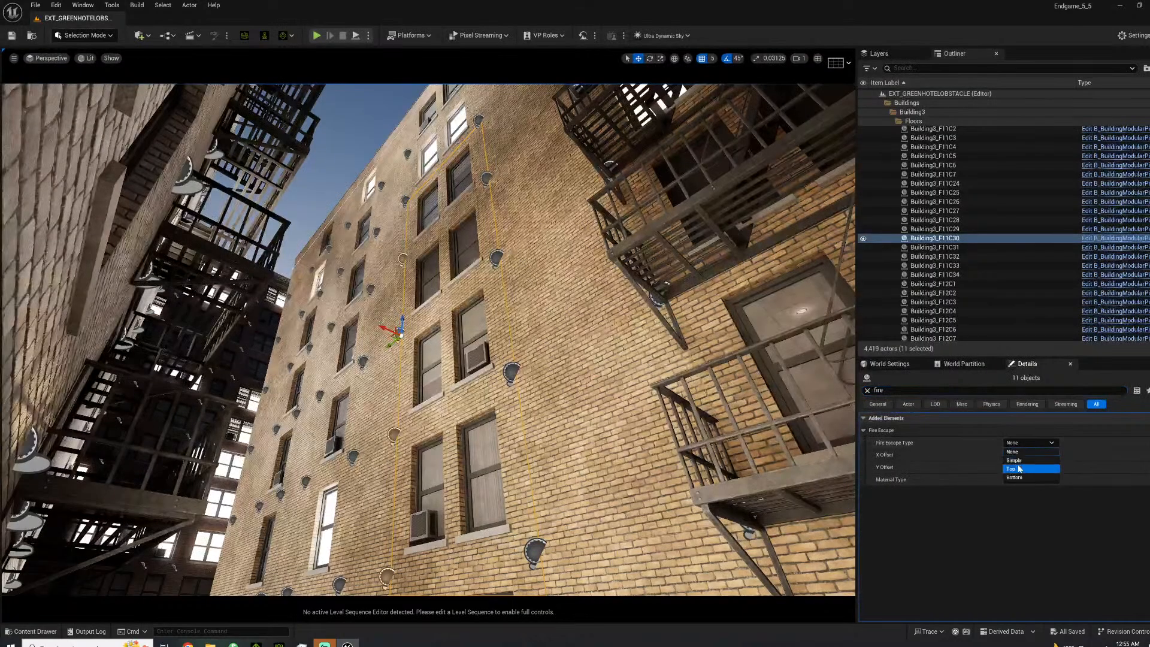
{"action": "left_click", "coordinate": [1016, 461]}
Set the fire escape type of Building3_F13C30 to Simple and of Building3_F14C30 above it to Top.
{"action": "mouse_move", "coordinate": [576, 347]}
{"action": "right_mouse_down"}
{"action": "mouse_move", "coordinate": [591, 210]}
{"action": "mouse_move", "coordinate": [575, 335]}
{"action": "mouse_move", "coordinate": [558, 359]}
{"action": "mouse_move", "coordinate": [567, 329]}
{"action": "right_mouse_up"}
{"action": "left_click", "coordinate": [429, 323]}
{"action": "left_click", "coordinate": [1017, 484]}
{"action": "left_click", "coordinate": [1014, 502]}
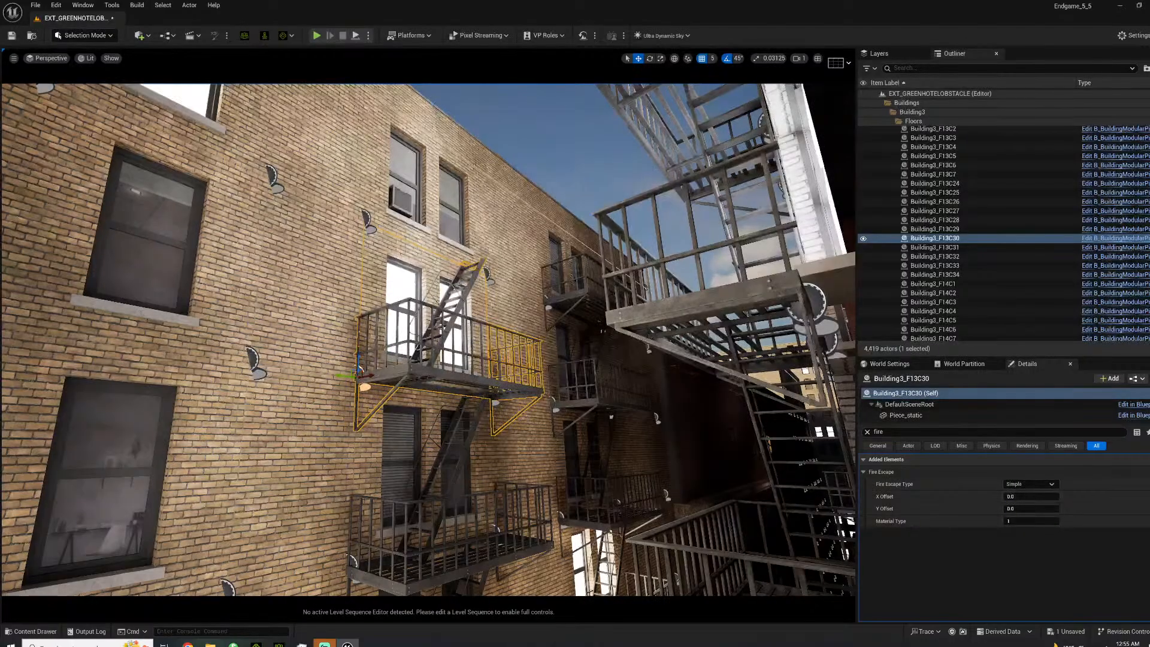
{"action": "left_click", "coordinate": [417, 208]}
{"action": "left_click", "coordinate": [1013, 484]}
{"action": "left_click", "coordinate": [1017, 514]}
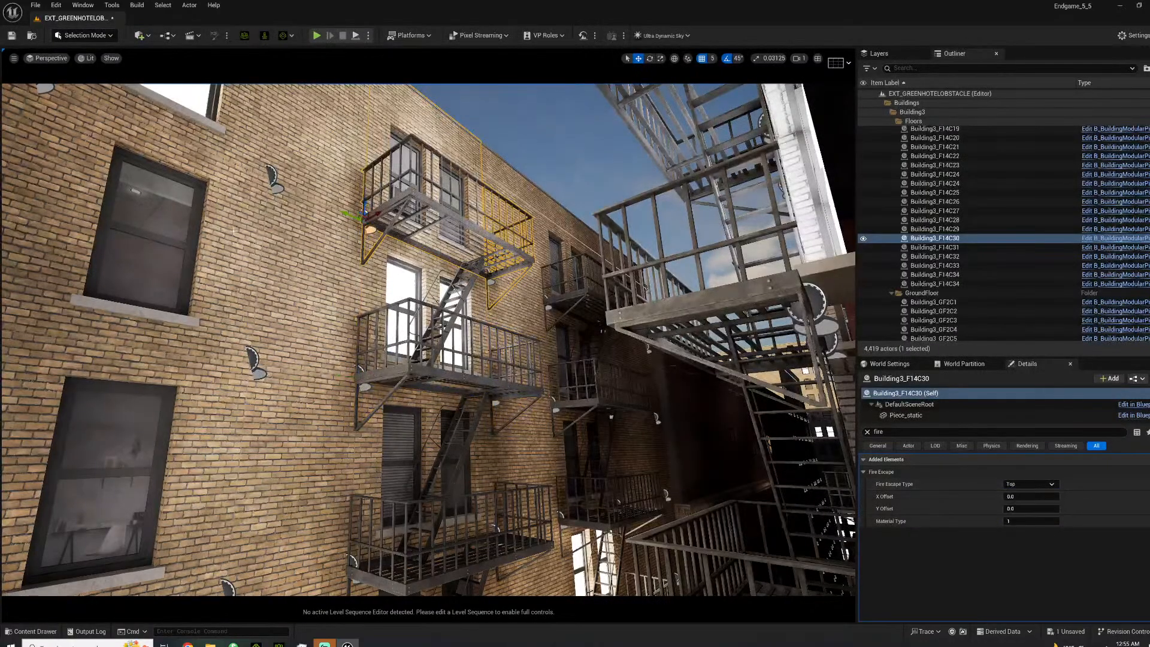
Set the Windows material index of Building3_F13C30, behind the upper fire escape, to 6.
{"action": "left_click", "coordinate": [360, 274]}
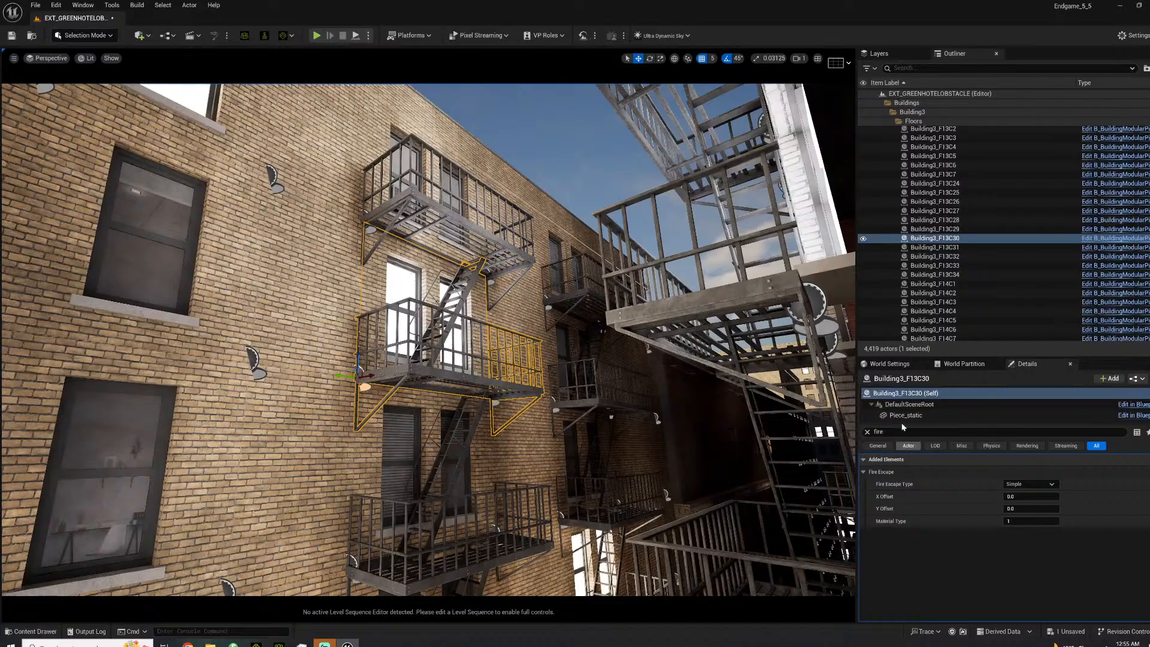
{"action": "left_click", "coordinate": [867, 432]}
{"action": "scroll", "coordinate": [1009, 592], "scroll_direction": "down", "scroll_amount": 5}
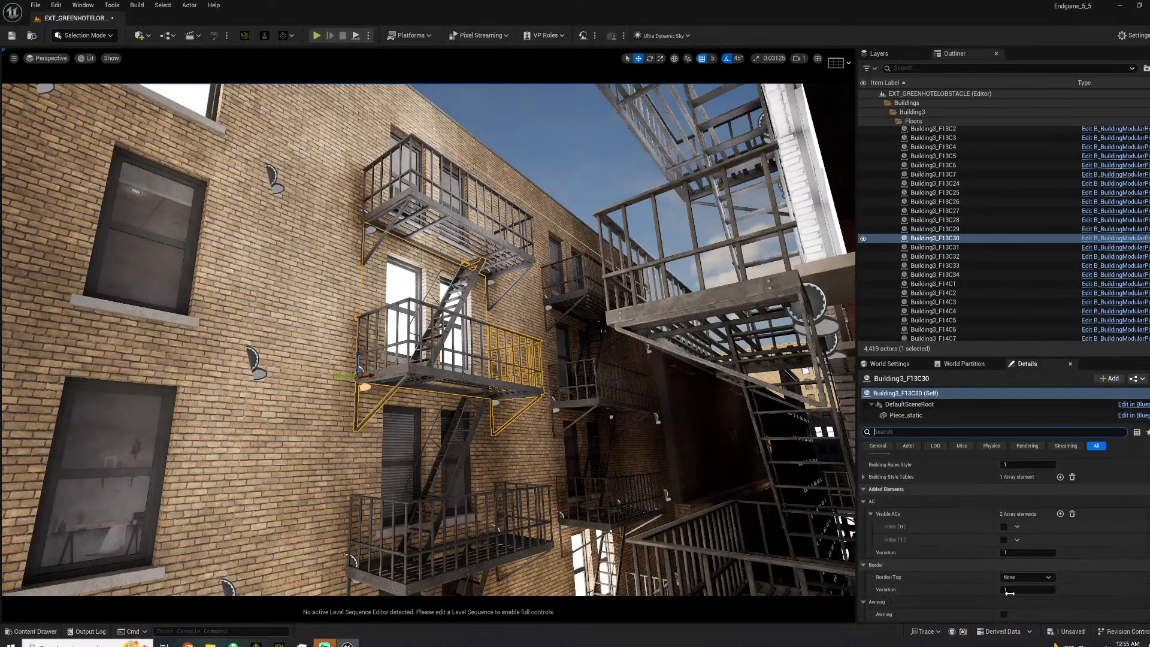
{"action": "scroll", "coordinate": [1009, 592], "scroll_direction": "down", "scroll_amount": 5}
{"action": "left_click", "coordinate": [1009, 516]}
{"action": "type", "text": "63"}
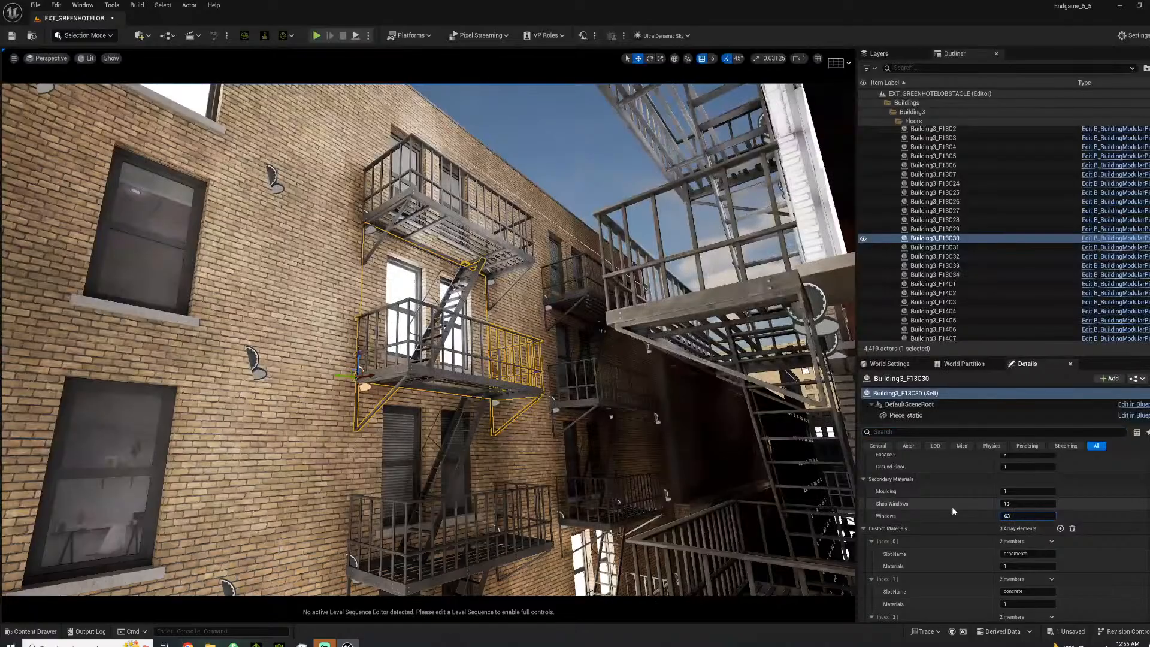
{"action": "key", "text": "Return"}
Examine the new fire escapes, the surrounding facades and their lit windows along the alley.
{"action": "right_click_drag", "start_coordinate": [379, 314], "coordinate": [473, 353]}
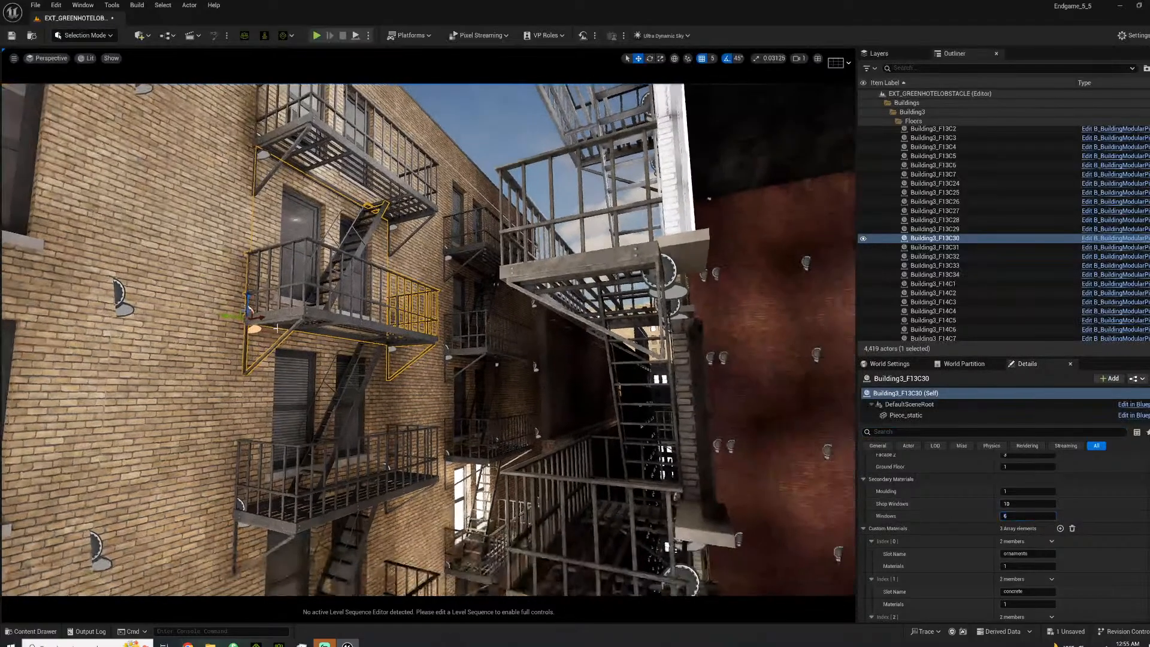
{"action": "key", "text": "w"}
{"action": "right_click_drag", "start_coordinate": [380, 314], "coordinate": [251, 324]}
{"action": "key", "text": "s"}
{"action": "key", "text": "w"}
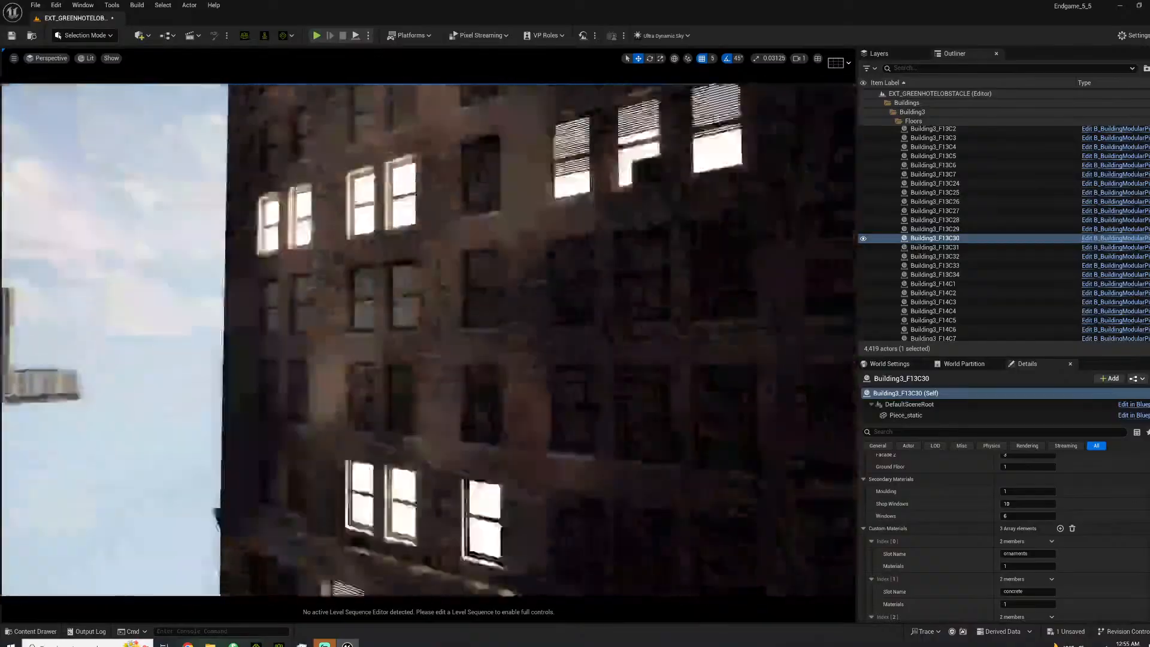
{"action": "right_click_drag", "start_coordinate": [428, 340], "coordinate": [539, 340]}
{"action": "right_click_drag", "start_coordinate": [427, 340], "coordinate": [428, 389]}
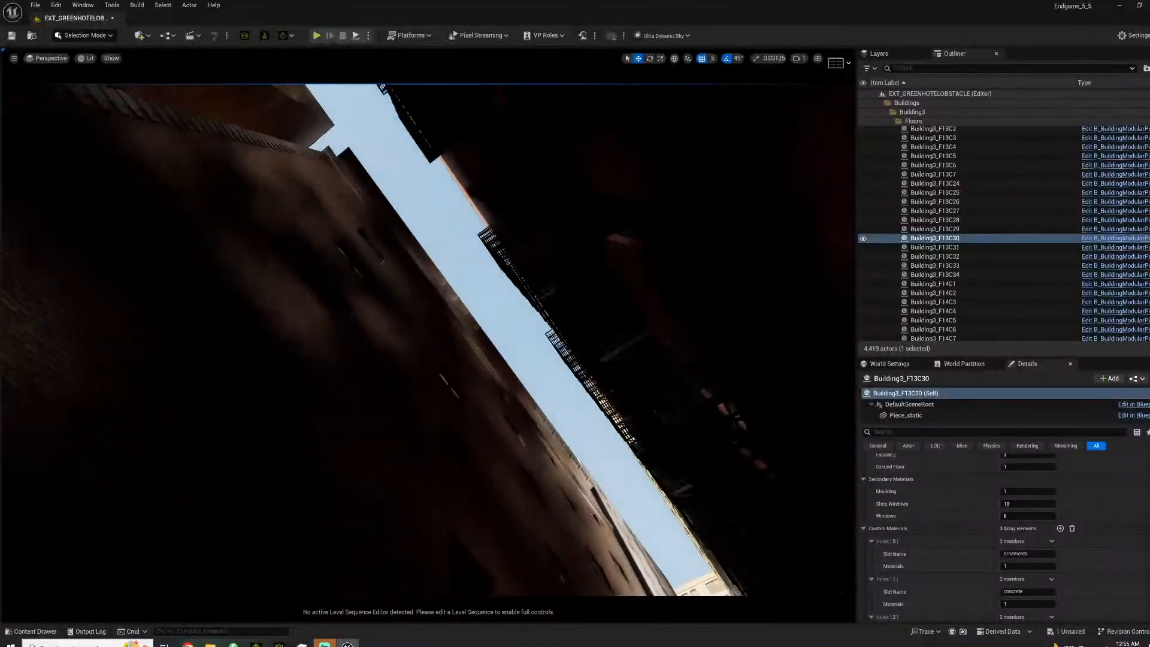
{"action": "right_click_drag", "start_coordinate": [429, 340], "coordinate": [288, 348]}
{"action": "mouse_move", "coordinate": [429, 340]}
{"action": "right_mouse_down"}
{"action": "mouse_move", "coordinate": [390, 444]}
{"action": "mouse_move", "coordinate": [353, 407]}
{"action": "mouse_move", "coordinate": [455, 359]}
{"action": "mouse_move", "coordinate": [414, 254]}
{"action": "mouse_move", "coordinate": [412, 419]}
{"action": "mouse_move", "coordinate": [449, 344]}
{"action": "mouse_move", "coordinate": [440, 336]}
{"action": "right_mouse_up"}
Change the Windows material index of the lit Building1_F5C6 piece across the street at the alley's end.
{"action": "left_click", "coordinate": [436, 338]}
{"action": "scroll", "coordinate": [892, 505], "scroll_direction": "up", "scroll_amount": 3}
{"action": "left_click", "coordinate": [865, 488]}
{"action": "left_click", "coordinate": [864, 500]}
{"action": "left_click", "coordinate": [863, 513]}
{"action": "left_click", "coordinate": [863, 500]}
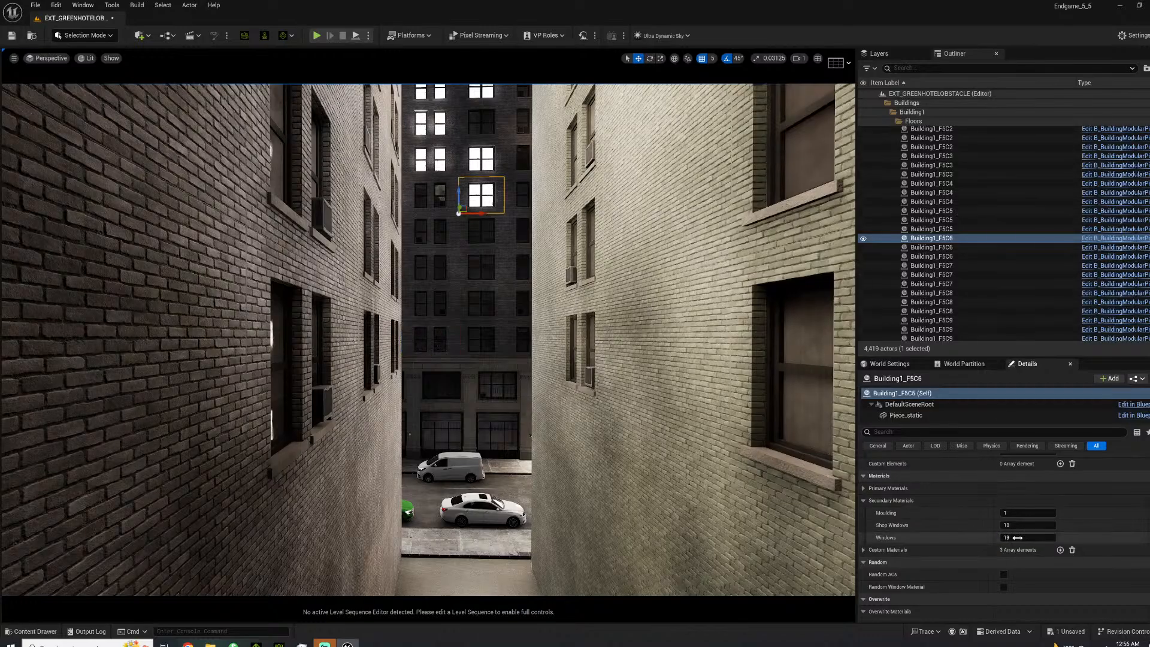
{"action": "key", "text": "Return"}
Set the Windows material index of Building1_F6C6 to 7 and of the neighbouring Building1_F6C5 to 5.
{"action": "left_click", "coordinate": [501, 160]}
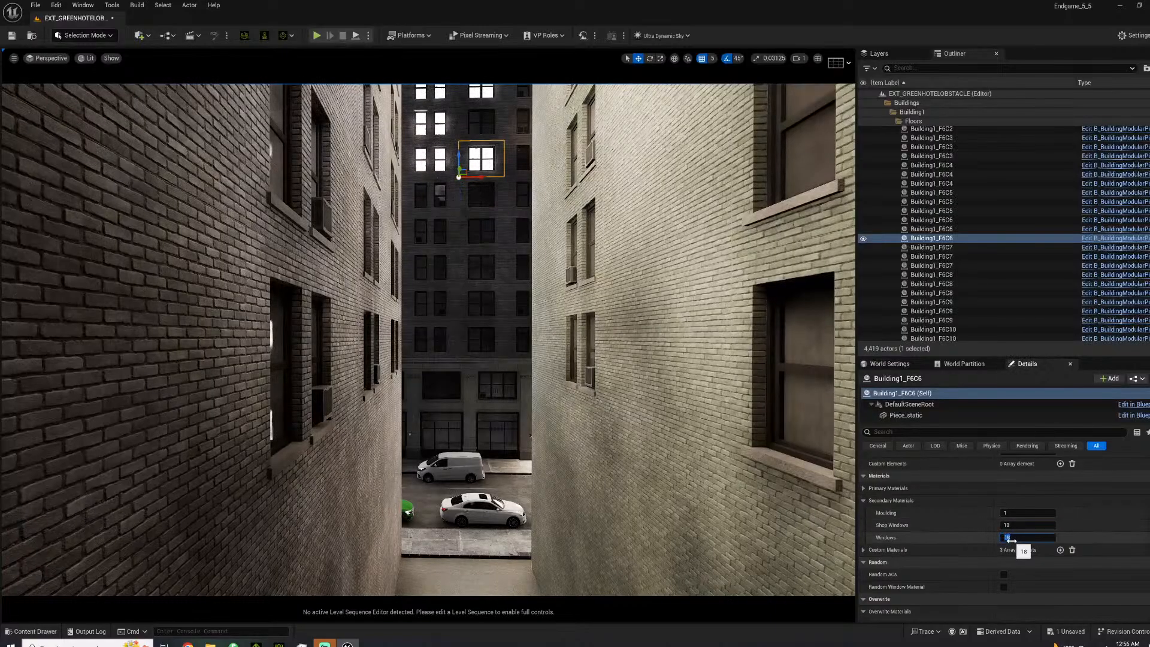
{"action": "type", "text": "7"}
{"action": "key", "text": "Return"}
{"action": "left_click", "coordinate": [420, 150]}
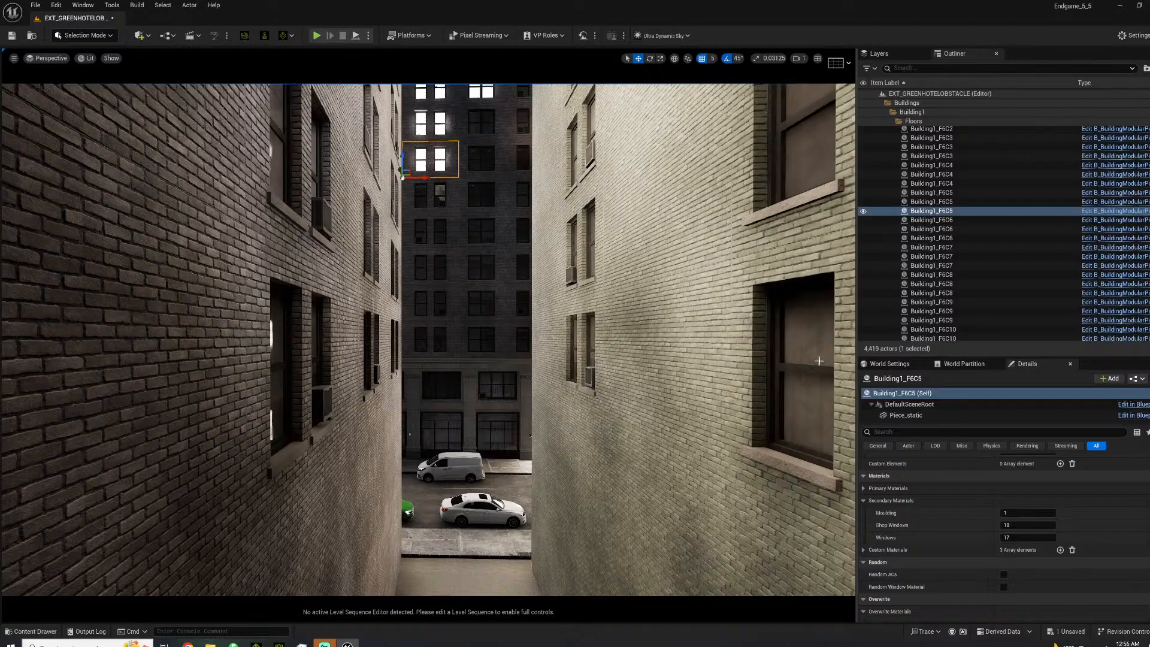
{"action": "type", "text": "5"}
{"action": "key", "text": "Return"}
Add a Rect Light in the dark alley beside the scaffolding and rotate it.
{"action": "mouse_move", "coordinate": [459, 248]}
{"action": "right_mouse_down"}
{"action": "mouse_move", "coordinate": [459, 210]}
{"action": "mouse_move", "coordinate": [459, 248]}
{"action": "right_mouse_up"}
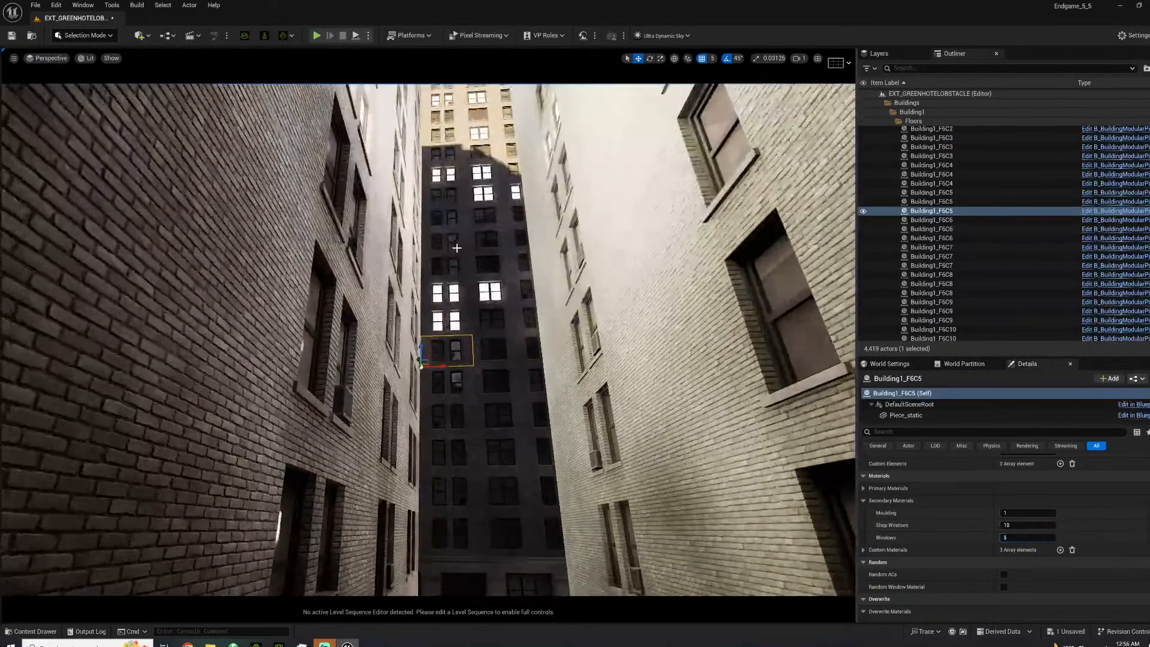
{"action": "left_click", "coordinate": [481, 423]}
{"action": "right_click_drag", "start_coordinate": [481, 422], "coordinate": [539, 449]}
{"action": "key", "text": "w"}
{"action": "left_click", "coordinate": [140, 36]}
{"action": "mouse_move", "coordinate": [183, 137]}
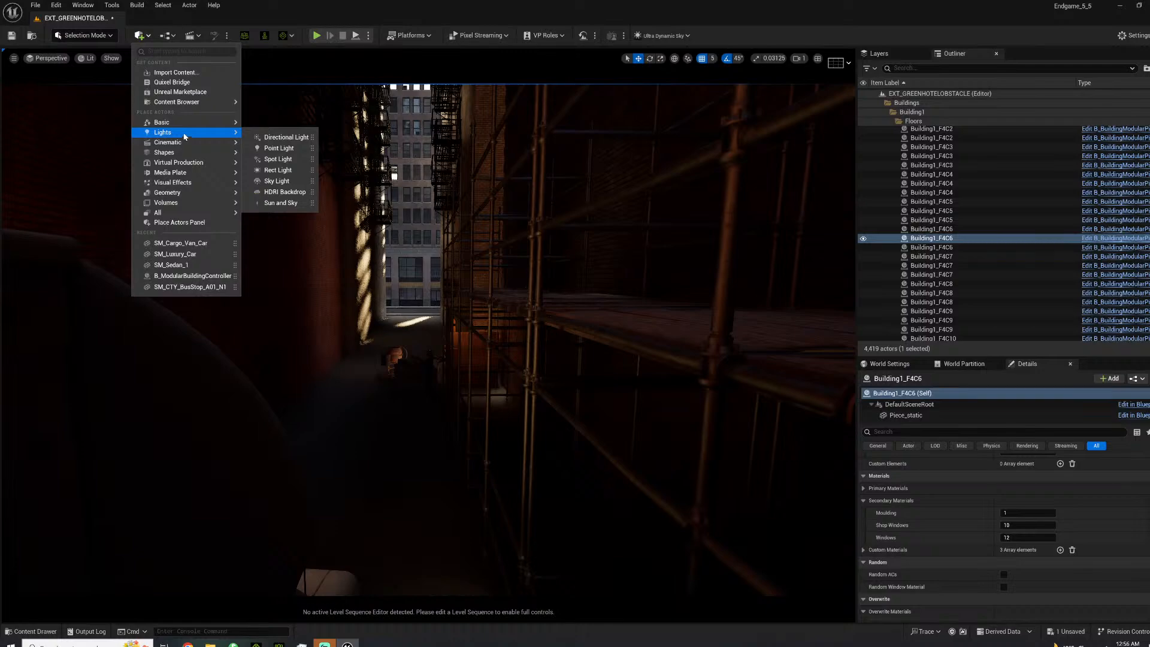
{"action": "left_click", "coordinate": [269, 169]}
{"action": "key", "text": "e"}
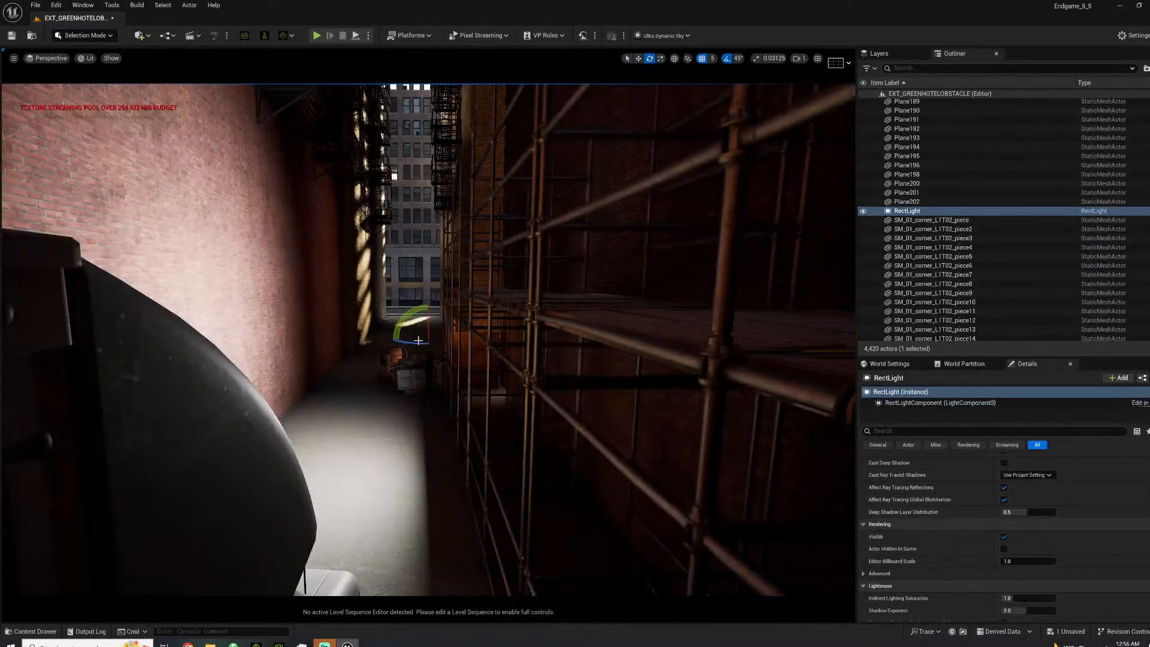
{"action": "left_click_drag", "start_coordinate": [413, 342], "coordinate": [459, 344]}
Move the rect light along the alley to the area by the cement mixer and raise it above the ground.
{"action": "key", "text": "a"}
{"action": "right_click_drag", "start_coordinate": [458, 343], "coordinate": [560, 321]}
{"action": "left_click_drag", "start_coordinate": [561, 321], "coordinate": [48, 293]}
{"action": "key", "text": "w"}
{"action": "key", "text": "g"}
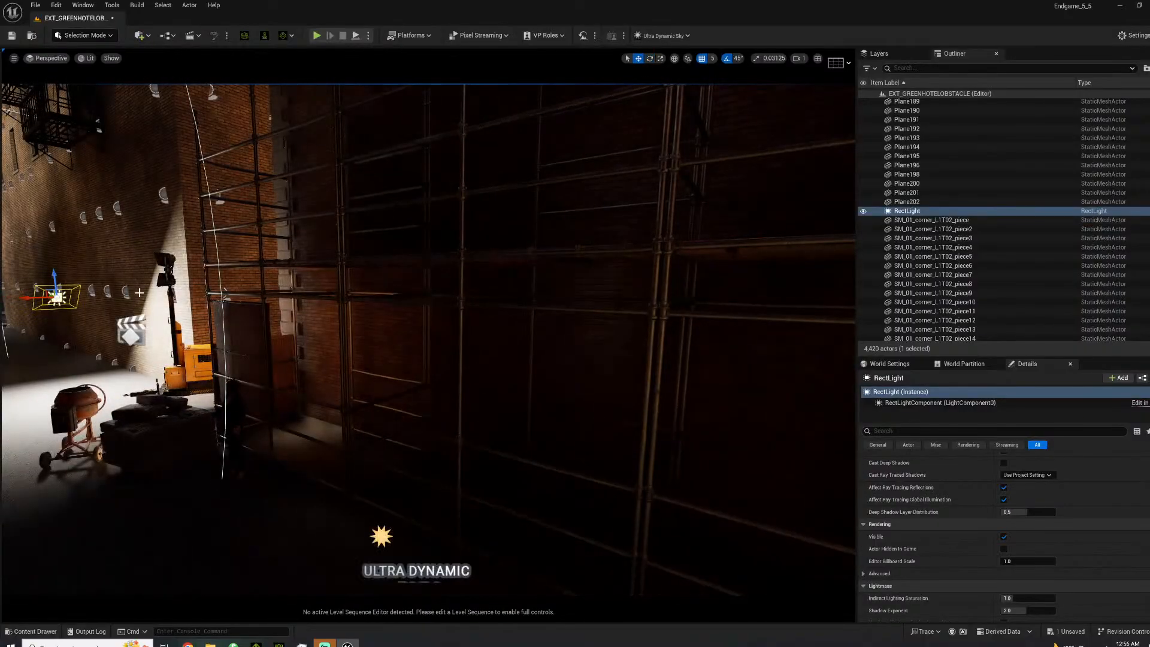
{"action": "right_click_drag", "start_coordinate": [141, 307], "coordinate": [60, 285]}
{"action": "left_click_drag", "start_coordinate": [177, 308], "coordinate": [177, 199]}
{"action": "right_click_drag", "start_coordinate": [178, 199], "coordinate": [161, 192]}
{"action": "key", "text": "a"}
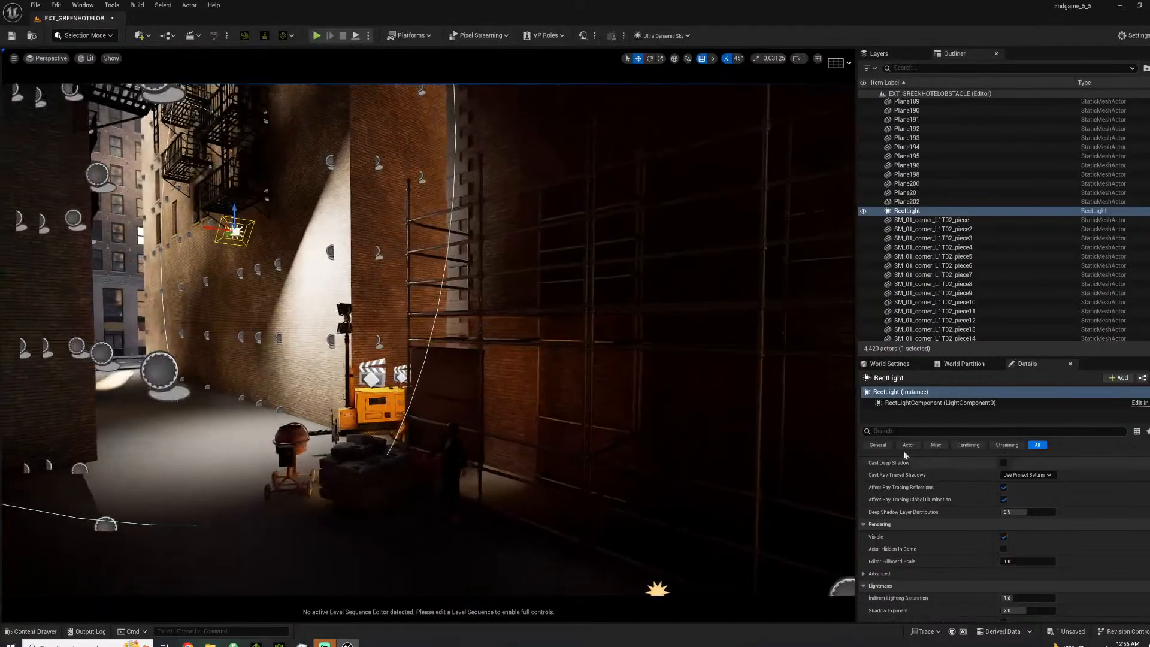
Extend the rect light's reach to cover the scaffolding, and enable its colour temperature at 3750.
{"action": "scroll", "coordinate": [1018, 516], "scroll_direction": "up", "scroll_amount": 5}
{"action": "scroll", "coordinate": [1039, 517], "scroll_direction": "up", "scroll_amount": 10}
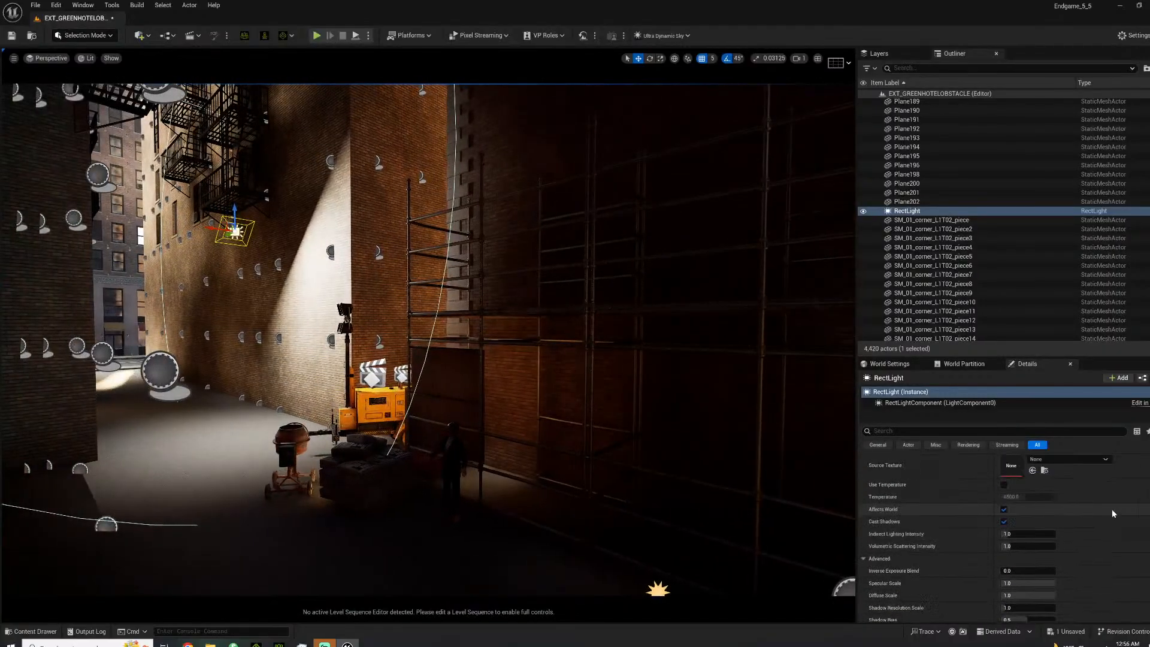
{"action": "left_click_drag", "start_coordinate": [1029, 570], "coordinate": [1108, 570]}
{"action": "scroll", "coordinate": [993, 595], "scroll_direction": "down", "scroll_amount": 5}
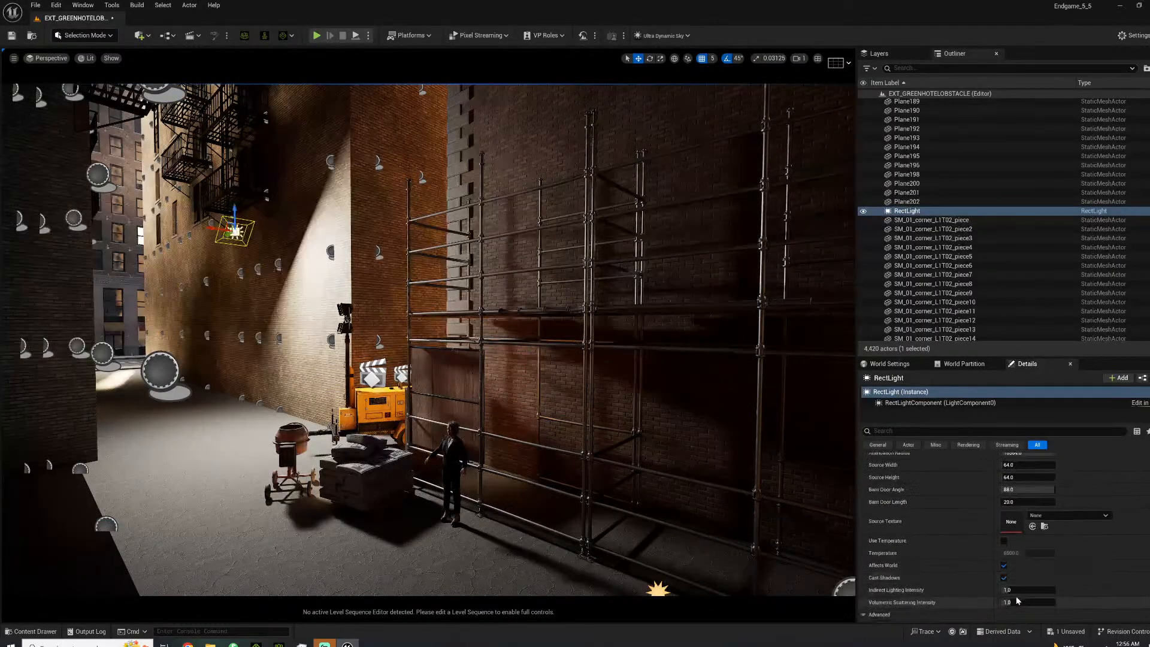
{"action": "left_click", "coordinate": [1004, 527]}
{"action": "left_click", "coordinate": [1028, 538]}
{"action": "type", "text": "3750"}
{"action": "key", "text": "Return"}
Set rotation snapping to 15° and re-aim the rect light towards the scaffolding and the building corner.
{"action": "right_click_drag", "start_coordinate": [607, 420], "coordinate": [569, 305]}
{"action": "key", "text": "w"}
{"action": "key", "text": "s"}
{"action": "key", "text": "s"}
{"action": "key", "text": "e"}
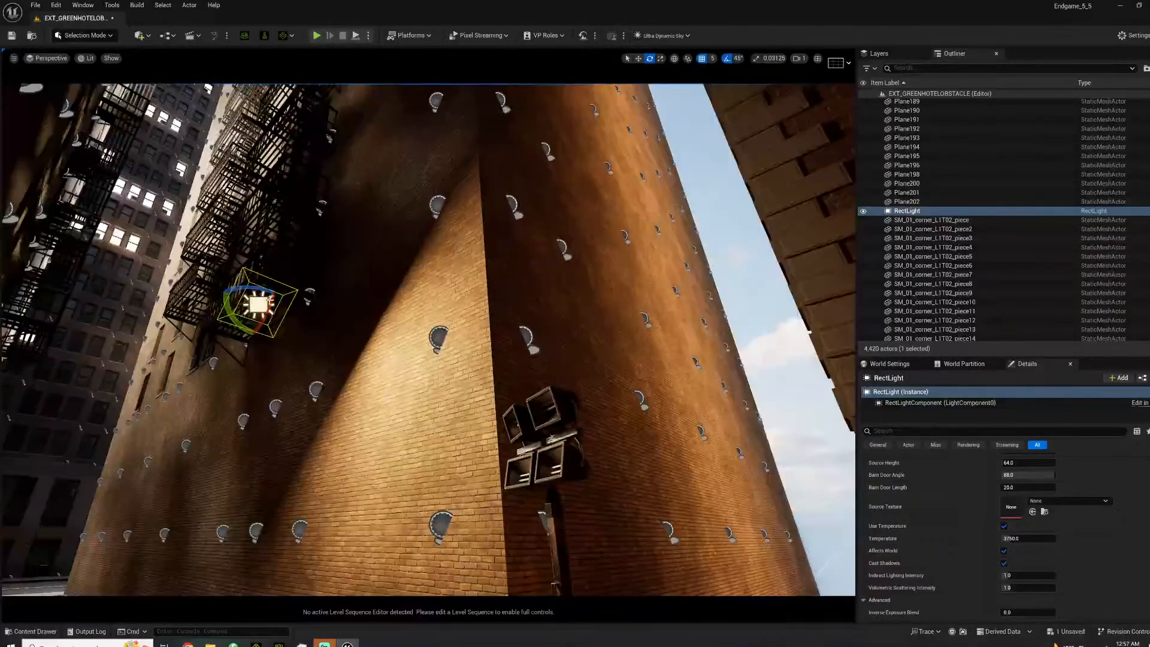
{"action": "left_click", "coordinate": [737, 59]}
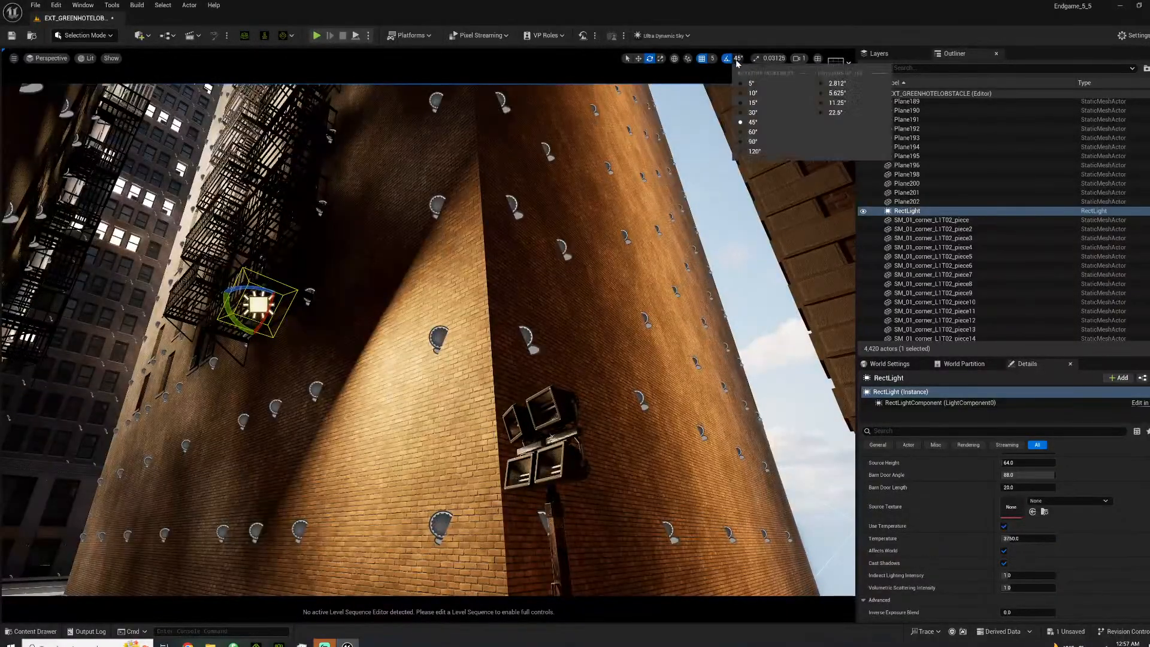
{"action": "left_click", "coordinate": [753, 103]}
{"action": "left_click_drag", "start_coordinate": [267, 313], "coordinate": [259, 329]}
{"action": "mouse_move", "coordinate": [259, 329]}
{"action": "right_mouse_down"}
{"action": "mouse_move", "coordinate": [384, 456]}
{"action": "mouse_move", "coordinate": [371, 414]}
{"action": "mouse_move", "coordinate": [272, 336]}
{"action": "right_mouse_up"}
{"action": "key", "text": "s"}
{"action": "key", "text": "w"}
{"action": "left_click_drag", "start_coordinate": [318, 342], "coordinate": [146, 309]}
Try a rotated duplicate of the rect light higher above the first one, and delete it.
{"action": "right_click_drag", "start_coordinate": [146, 309], "coordinate": [99, 349]}
{"action": "key", "text": "w"}
{"action": "key", "text": "w"}
{"action": "key", "text": "d"}
{"action": "key", "text": "s"}
{"action": "key", "text": "d"}
{"action": "key", "text": "a"}
{"action": "key", "text": "a"}
{"action": "key", "text": "d"}
{"action": "left_click_drag", "start_coordinate": [320, 293], "coordinate": [324, 209], "text": "alt"}
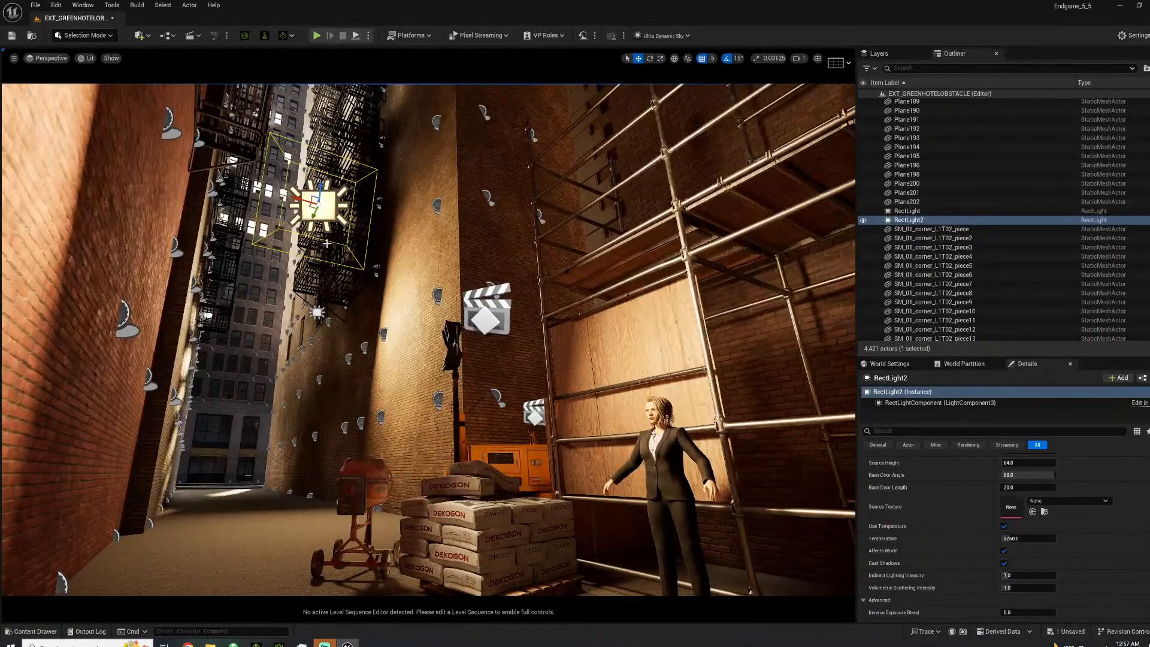
{"action": "mouse_move", "coordinate": [284, 194]}
{"action": "left_mouse_down"}
{"action": "mouse_move", "coordinate": [314, 186]}
{"action": "mouse_move", "coordinate": [296, 190]}
{"action": "left_mouse_up"}
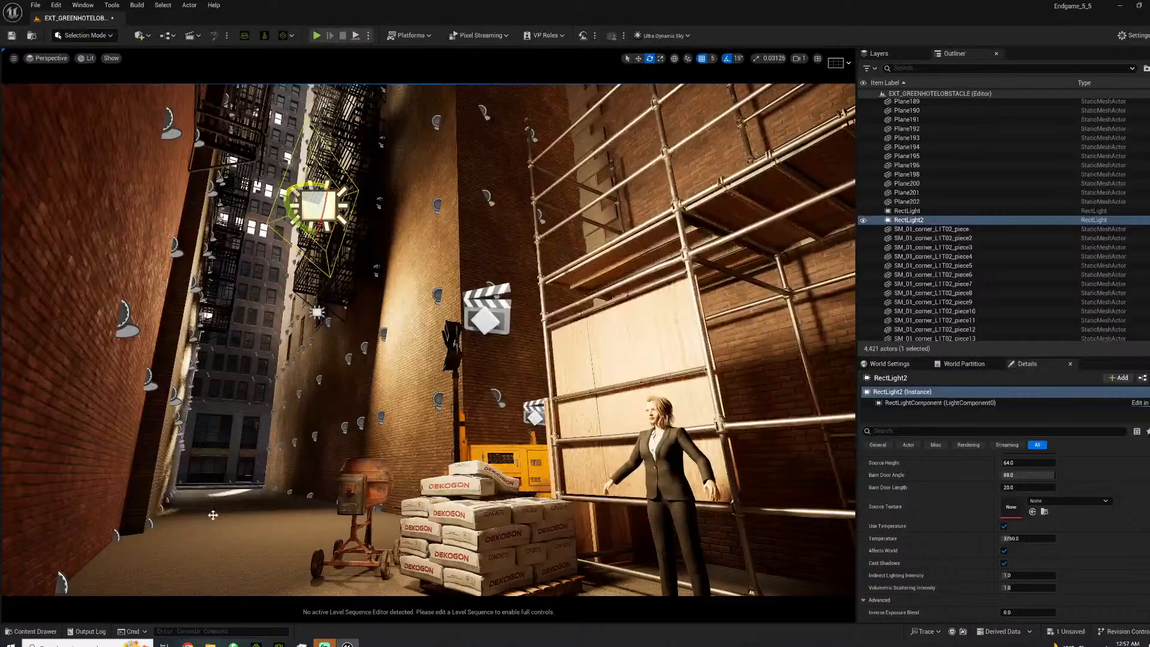
{"action": "key", "text": "Delete"}
Frame the bare red brick wall and open the Meshes folder of Construction_VOL2 to find props for it.
{"action": "right_click_drag", "start_coordinate": [198, 544], "coordinate": [210, 616]}
{"action": "right_click_drag", "start_coordinate": [221, 526], "coordinate": [174, 527]}
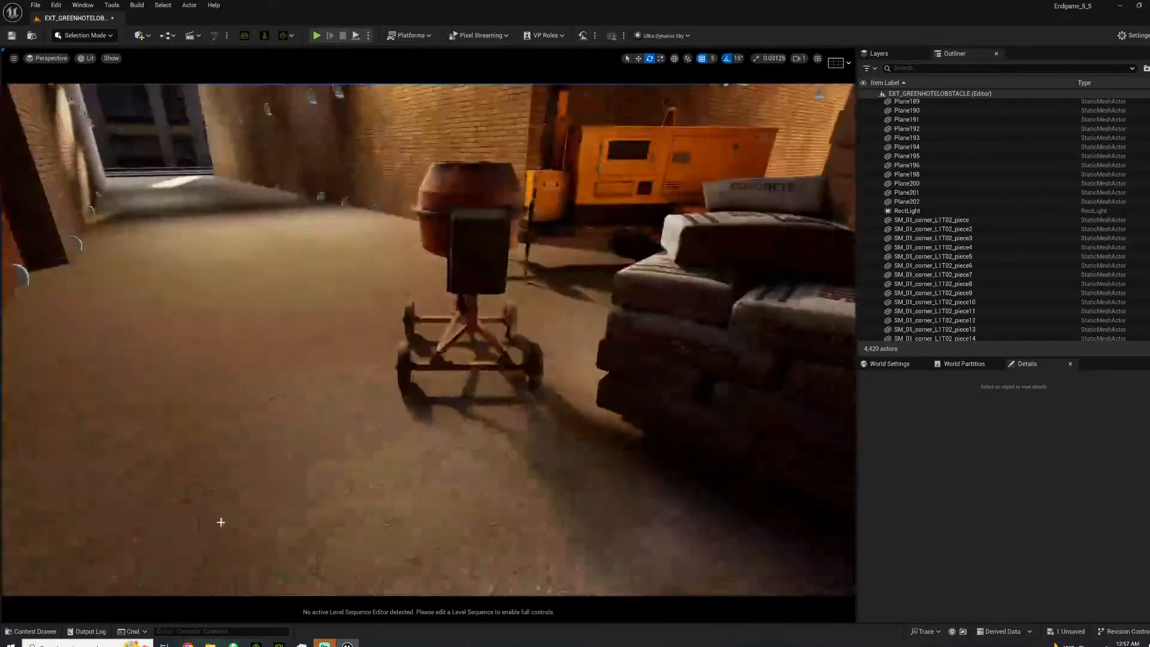
{"action": "right_click_drag", "start_coordinate": [290, 416], "coordinate": [674, 427]}
{"action": "right_click_drag", "start_coordinate": [199, 403], "coordinate": [384, 410]}
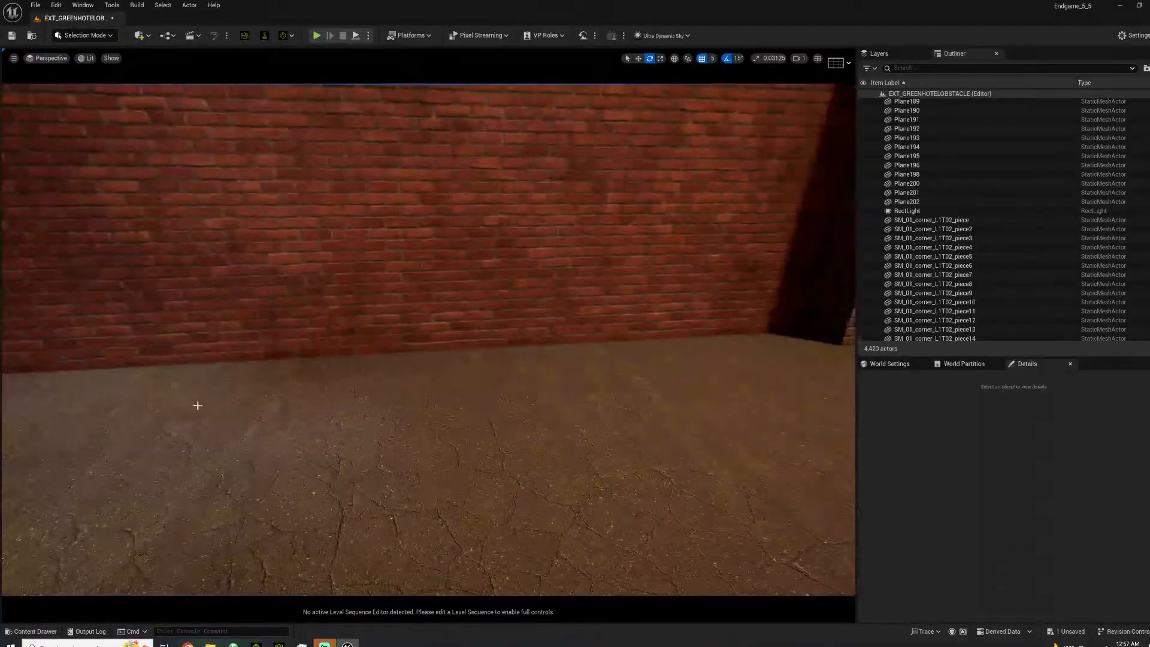
{"action": "left_click", "coordinate": [36, 632]}
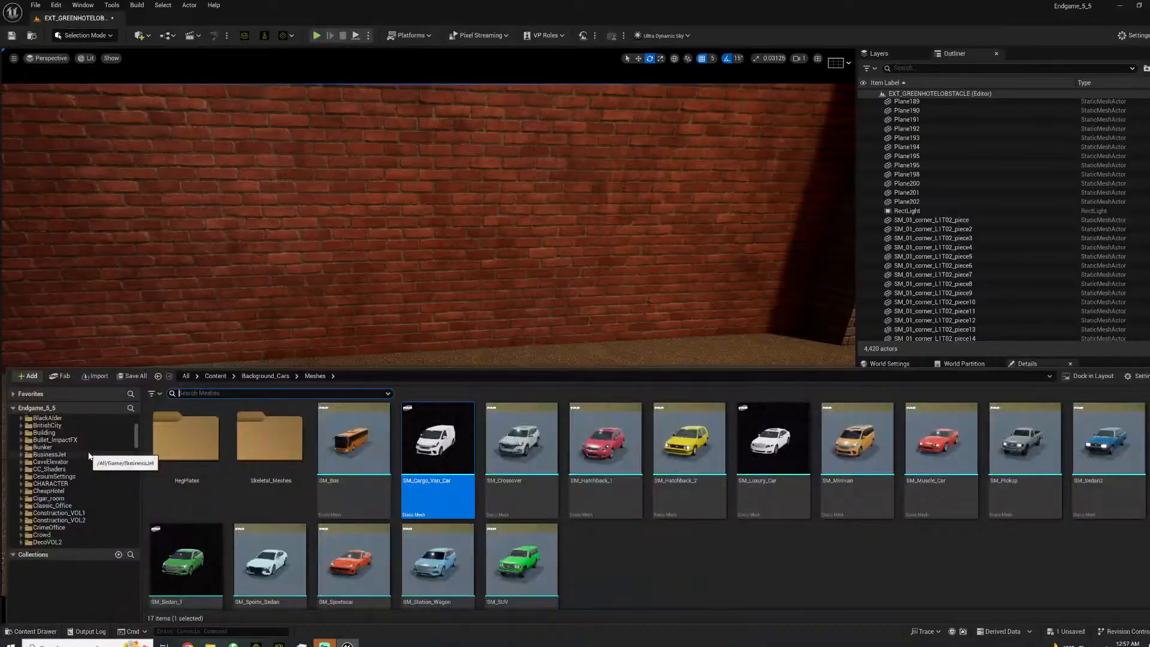
{"action": "scroll", "coordinate": [89, 465], "scroll_direction": "down", "scroll_amount": 3}
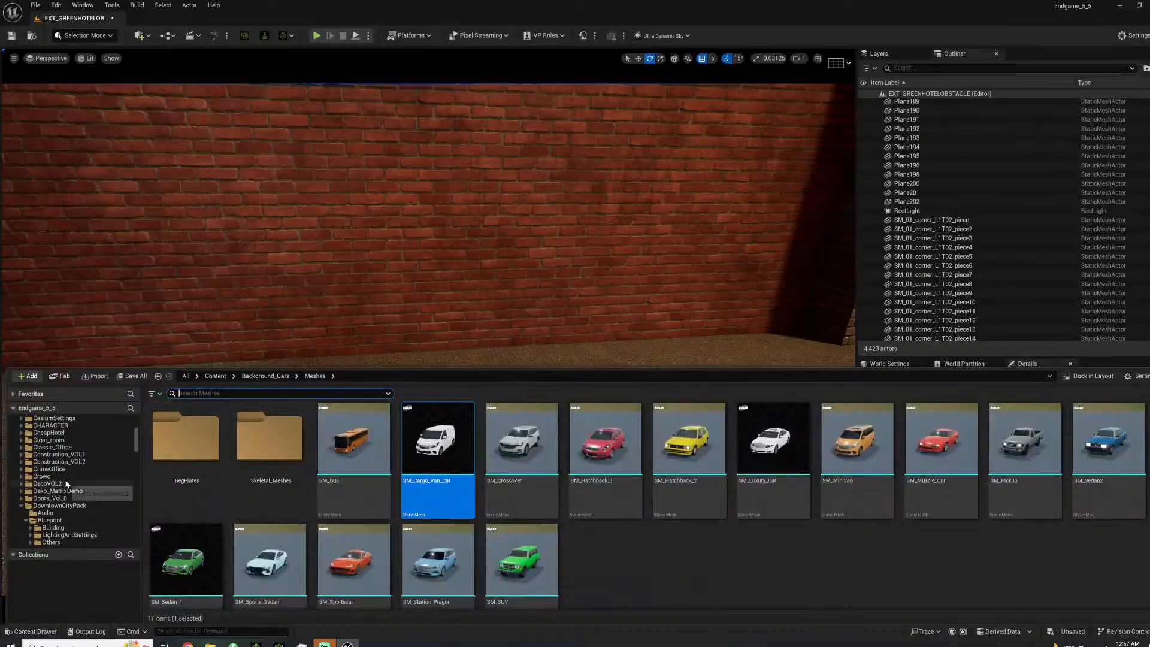
{"action": "left_click", "coordinate": [77, 462]}
{"action": "double_click", "coordinate": [428, 438]}
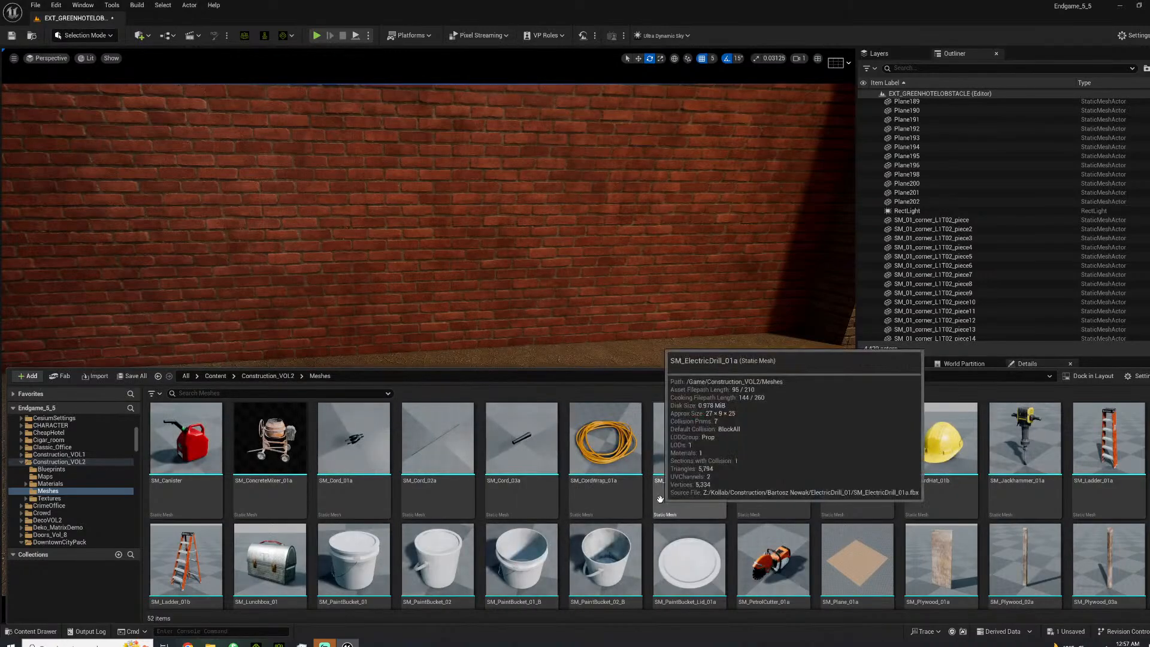
Frame the empty alley ground, open Fab, and go from My Library to the Quixel Megascans catalogue.
{"action": "right_click_drag", "start_coordinate": [254, 289], "coordinate": [335, 345]}
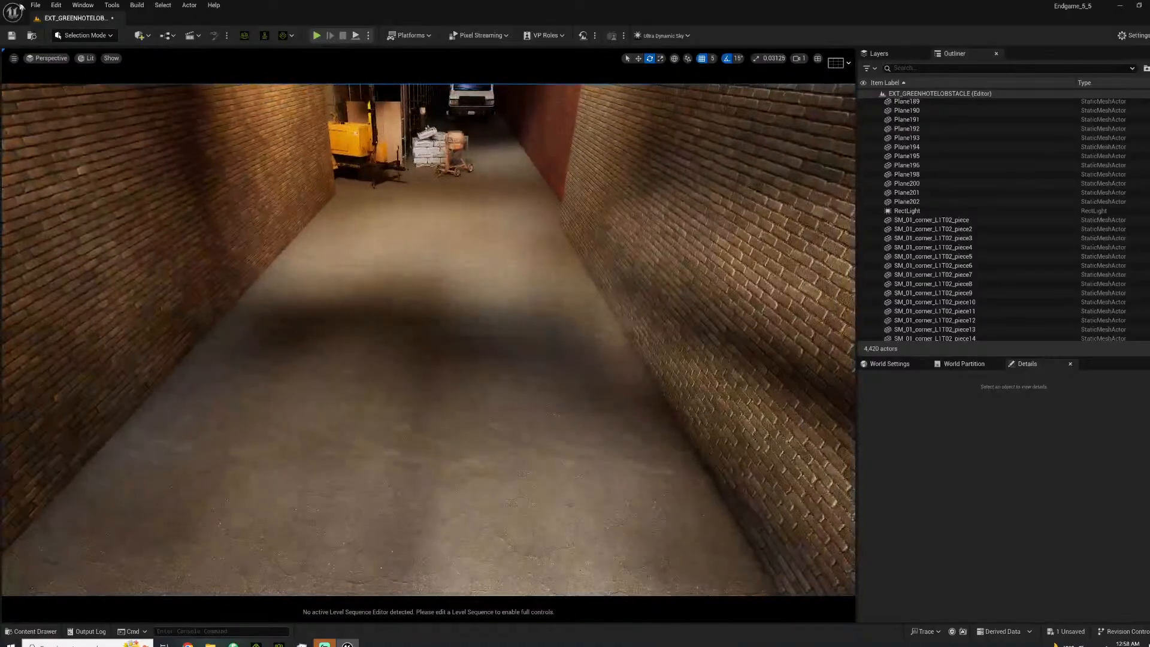
{"action": "left_click", "coordinate": [139, 35]}
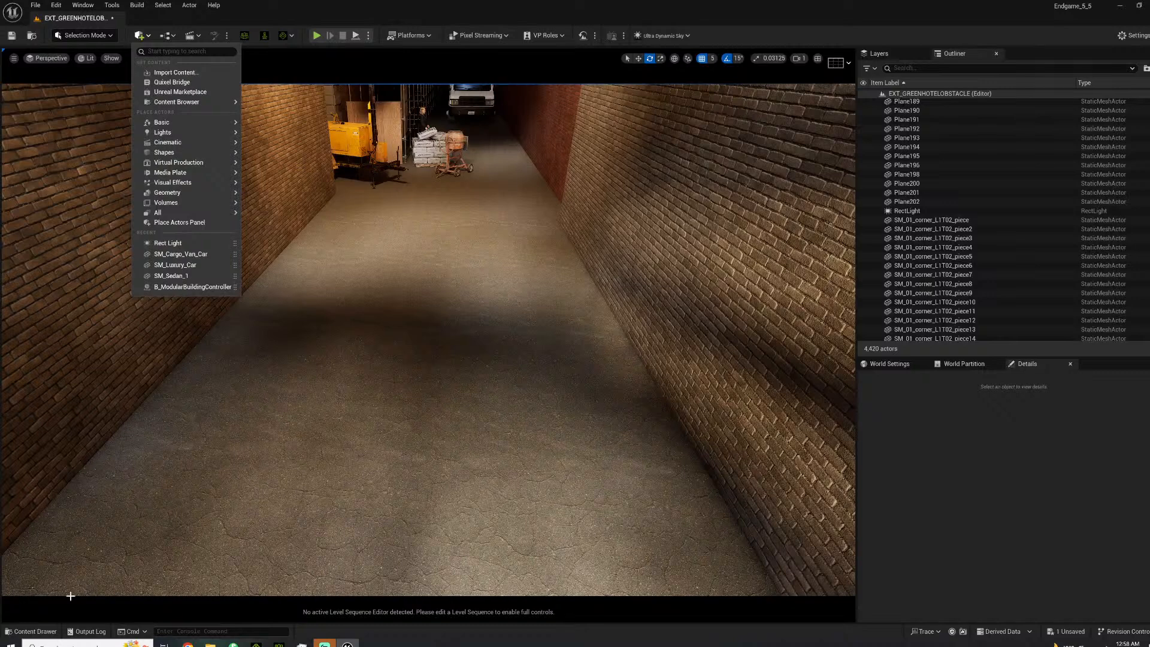
{"action": "left_click", "coordinate": [30, 631]}
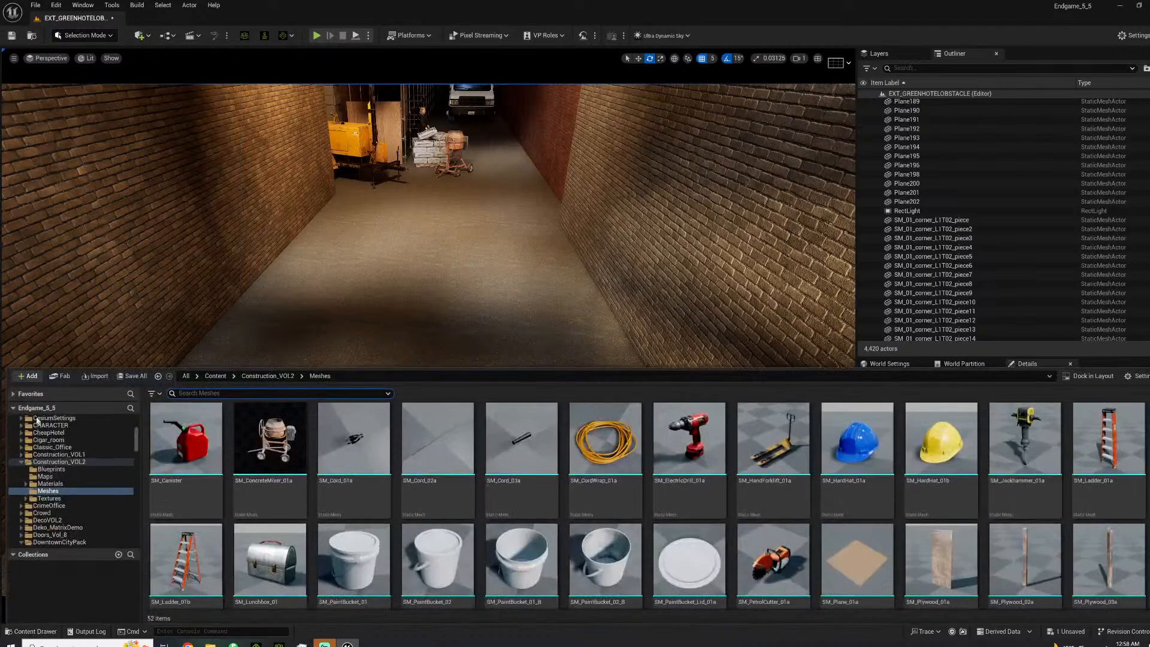
{"action": "left_click", "coordinate": [61, 377]}
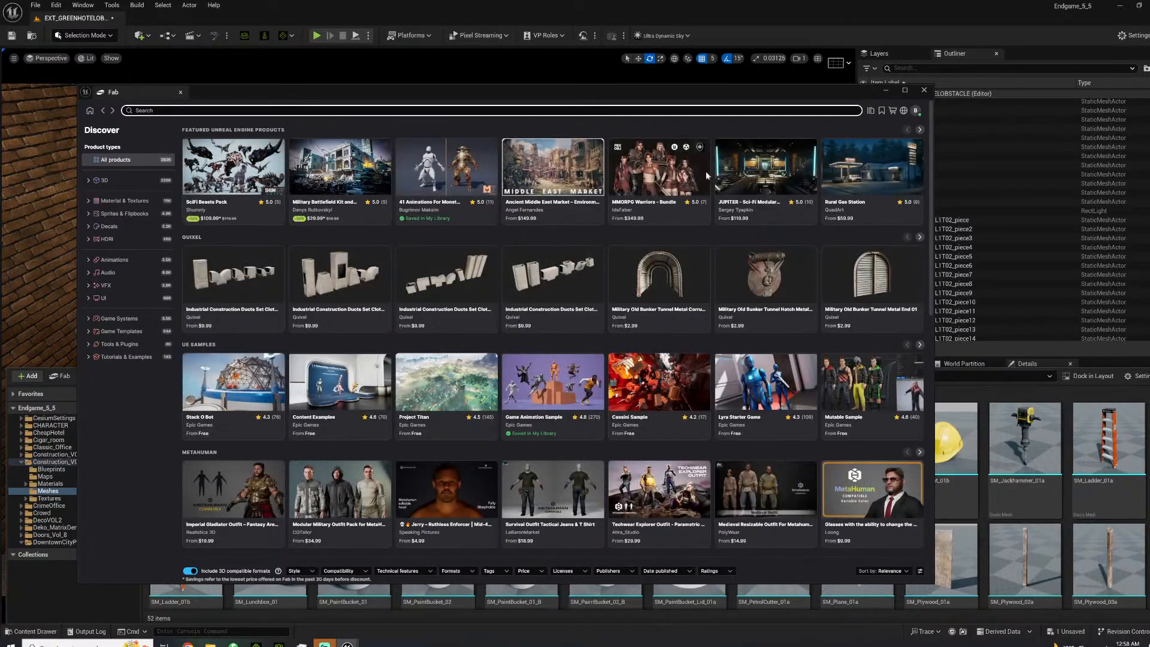
{"action": "left_click", "coordinate": [871, 112]}
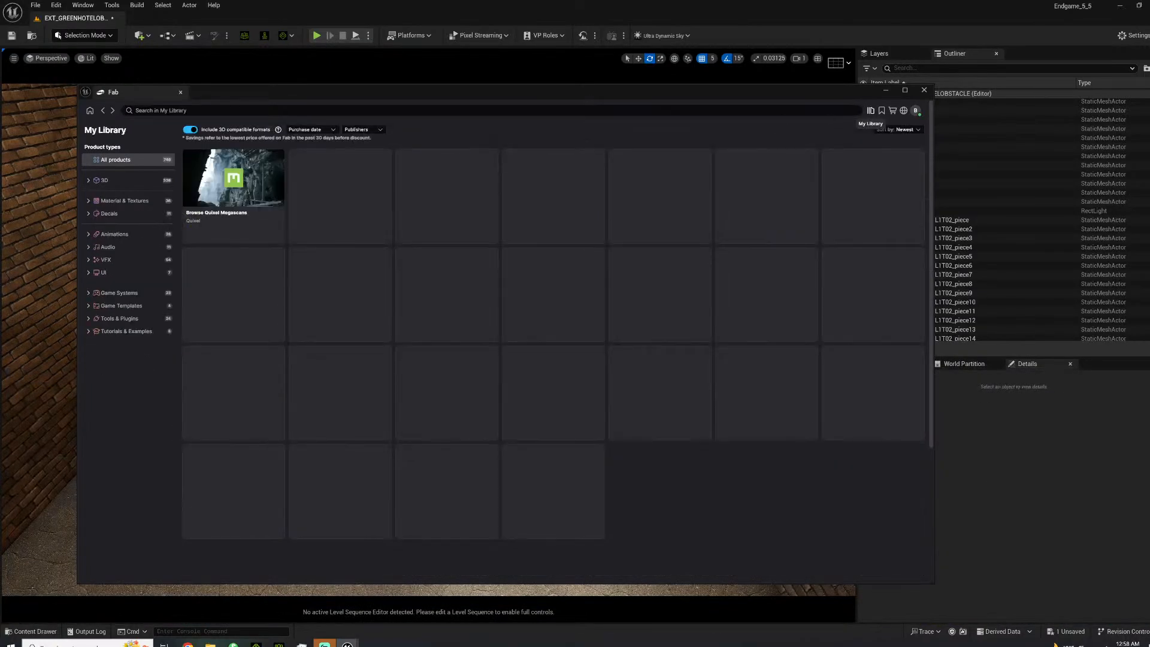
{"action": "left_click", "coordinate": [234, 179]}
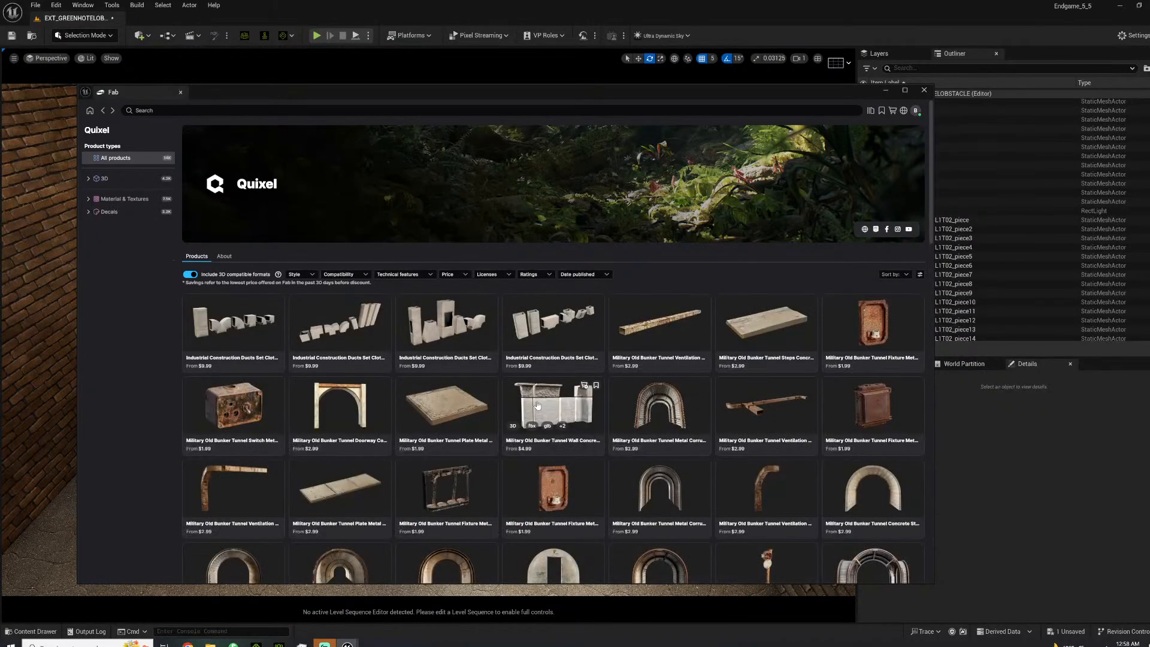
Browse the Damage & Grunge decals in the Leakage category and narrow the listing to Stain decals.
{"action": "left_click", "coordinate": [110, 213]}
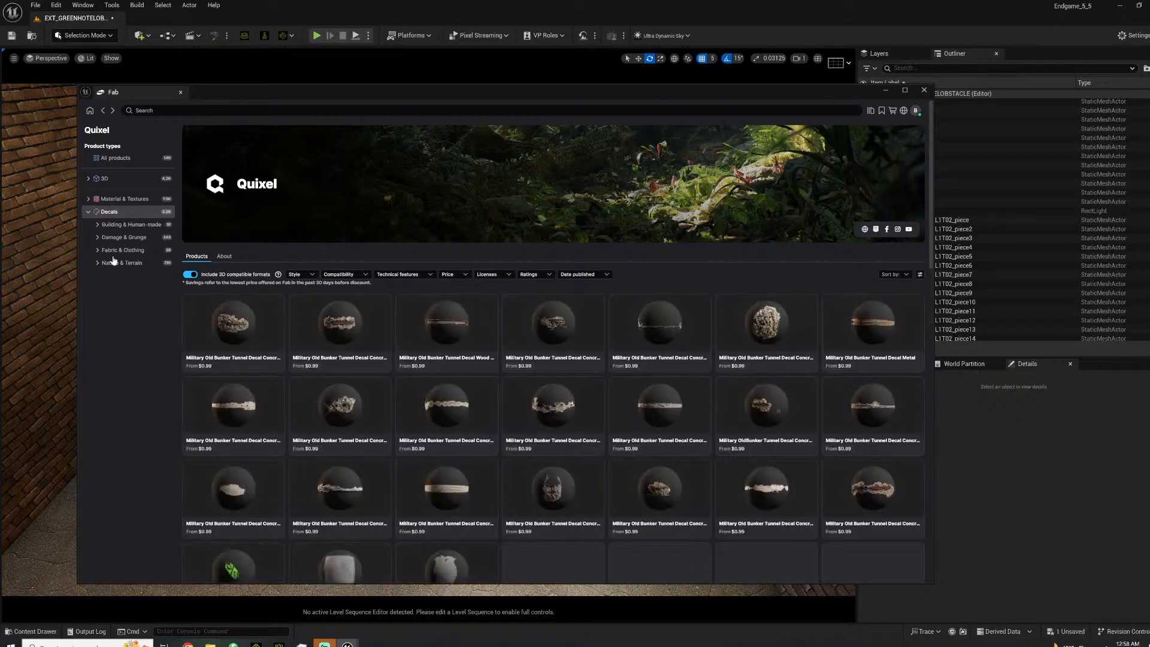
{"action": "left_click", "coordinate": [121, 237]}
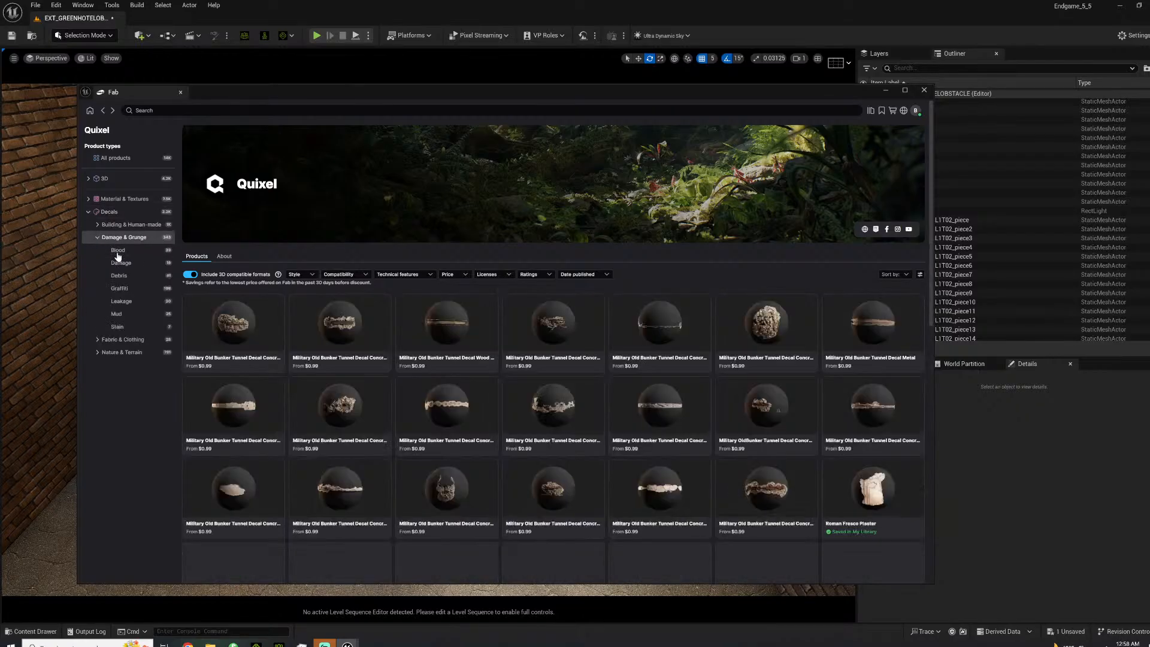
{"action": "left_click", "coordinate": [121, 301]}
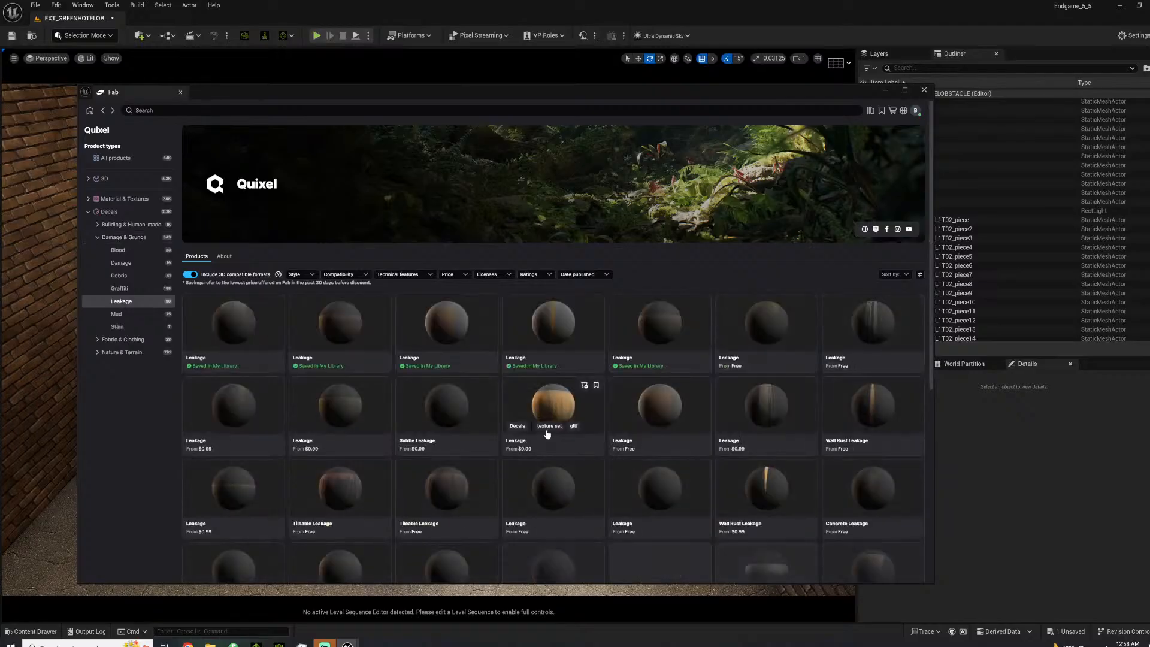
{"action": "scroll", "coordinate": [547, 433], "scroll_direction": "down", "scroll_amount": 3}
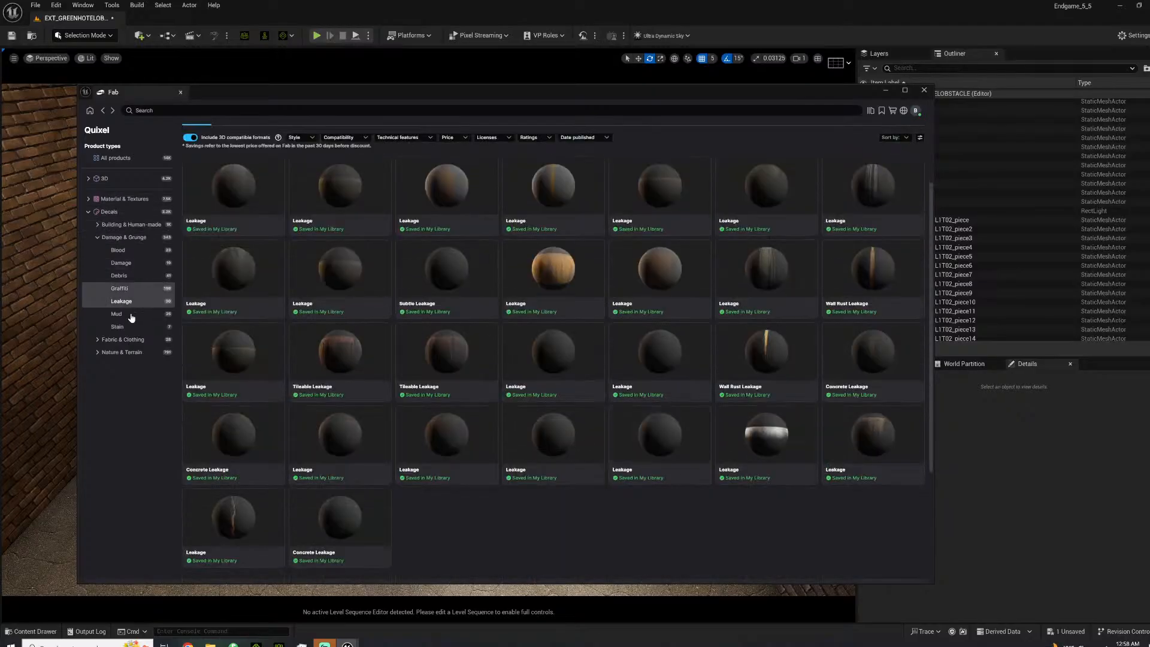
{"action": "left_click", "coordinate": [129, 327]}
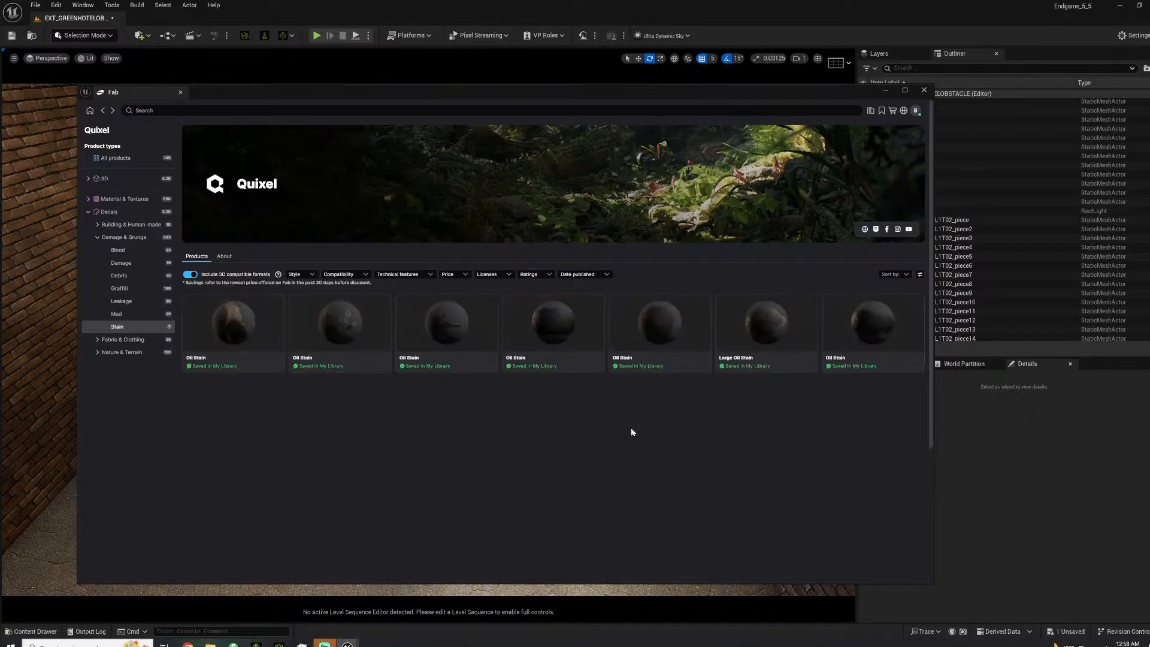
Add the high-quality Oil Stain decal with the pale upper streak to the project, and save all its imported assets.
{"action": "left_click", "coordinate": [226, 318]}
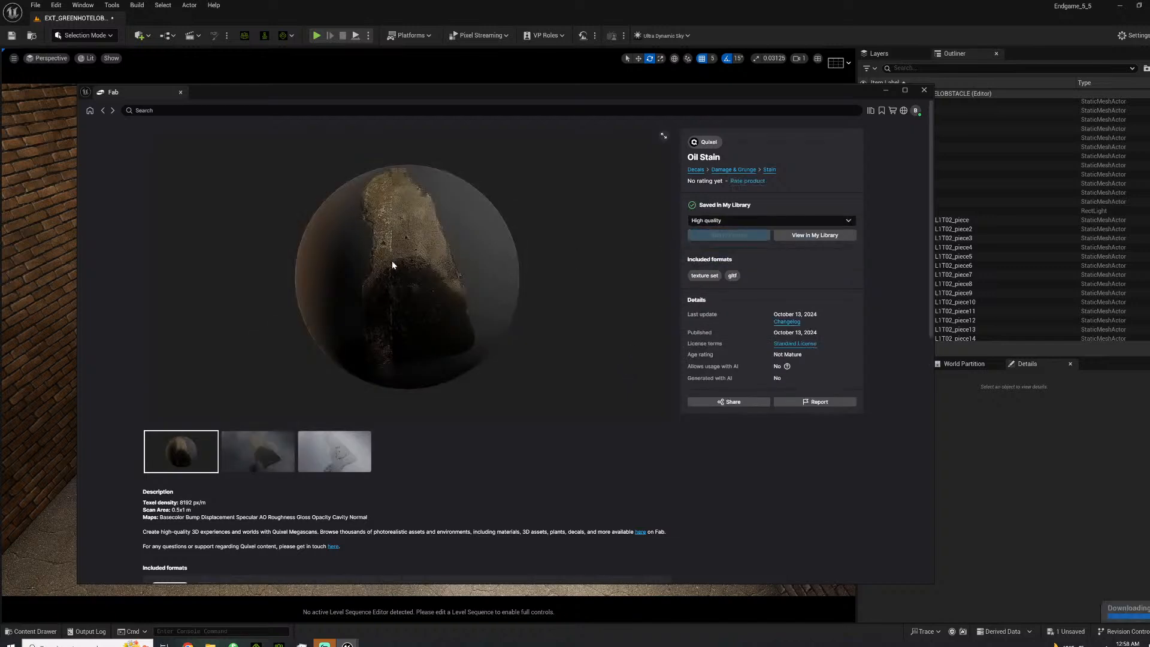
{"action": "left_click", "coordinate": [886, 93]}
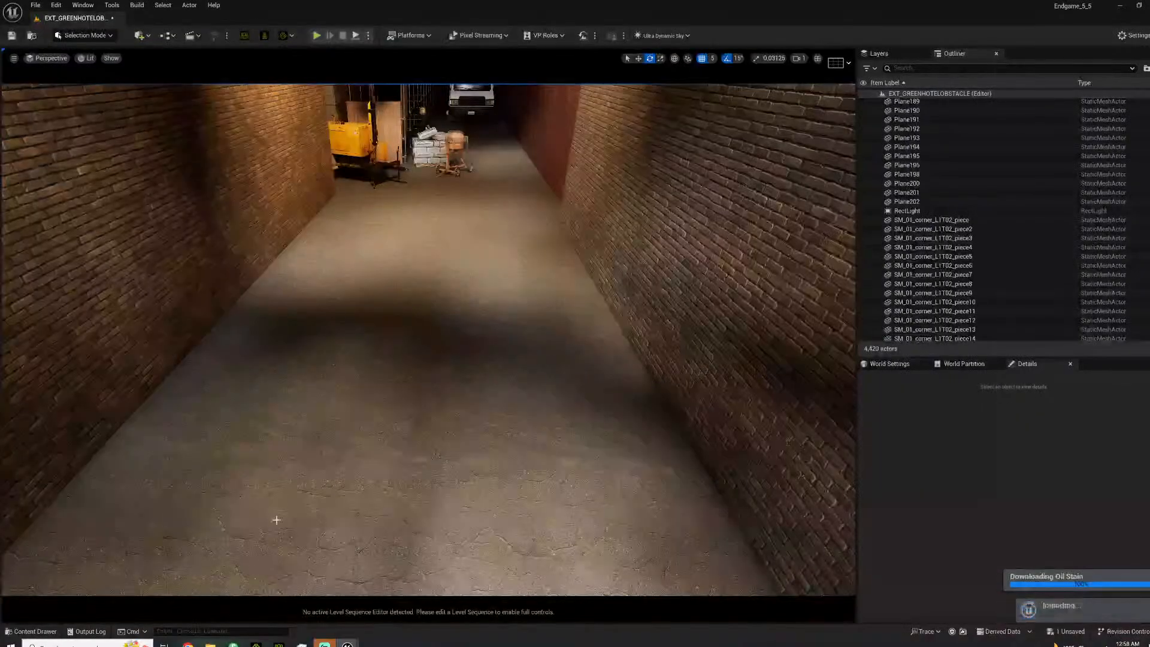
{"action": "left_click", "coordinate": [204, 451]}
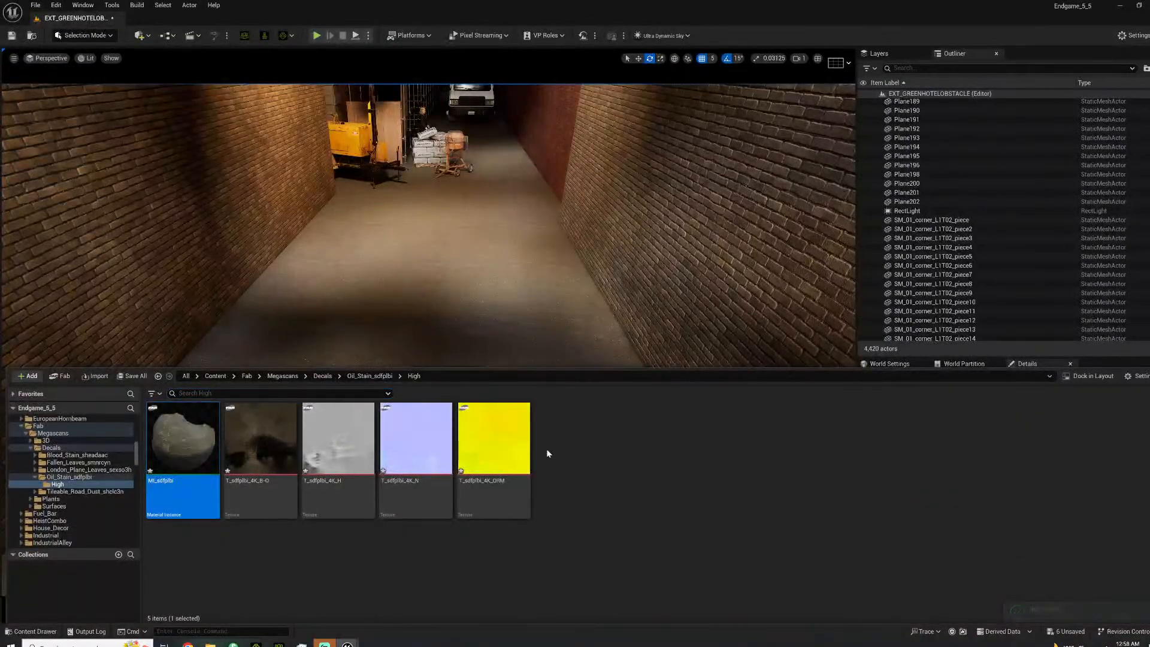
{"action": "left_click", "coordinate": [524, 446], "text": "shift"}
{"action": "key", "text": "ctrl+s"}
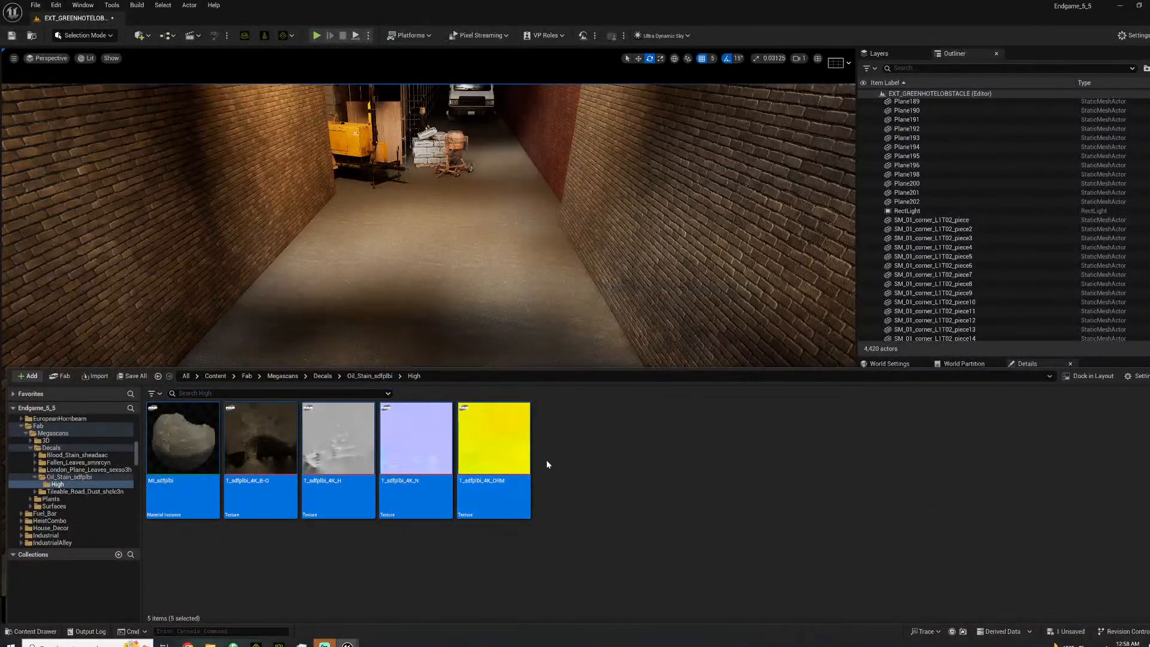
Place the oil stain decal on the alley ground and slide it beneath the concrete mixer, to about Y 765.
{"action": "left_click", "coordinate": [459, 559]}
{"action": "left_click_drag", "start_coordinate": [195, 451], "coordinate": [424, 246]}
{"action": "key", "text": "f"}
{"action": "key", "text": "w"}
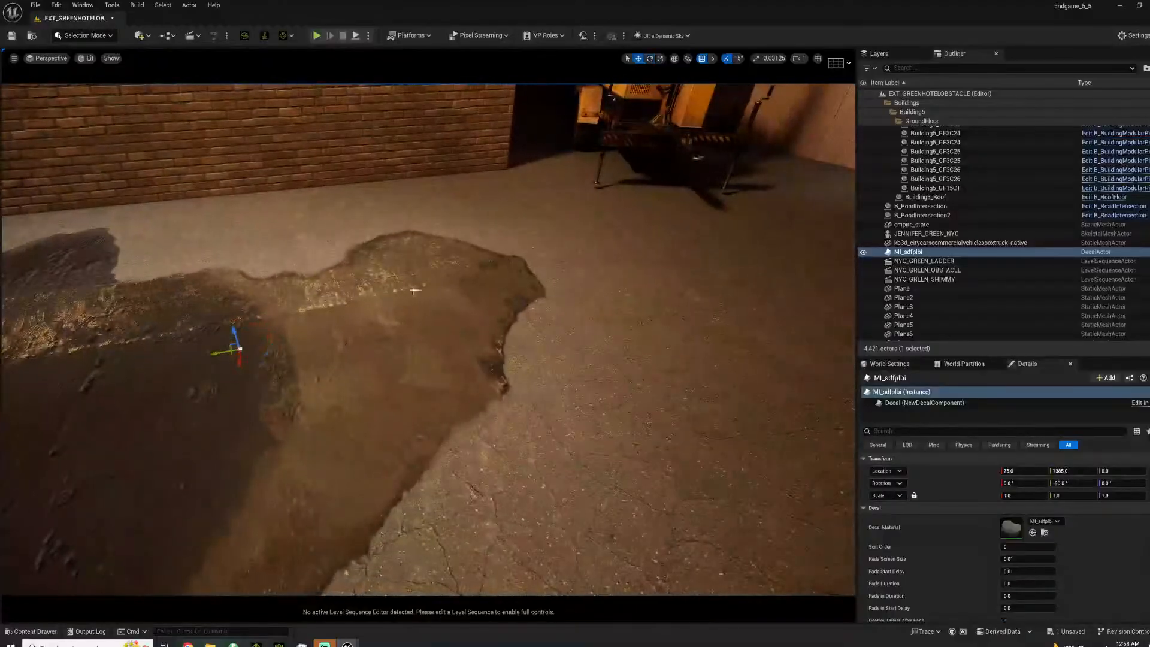
{"action": "left_click_drag", "start_coordinate": [225, 347], "coordinate": [568, 277]}
{"action": "key", "text": "f"}
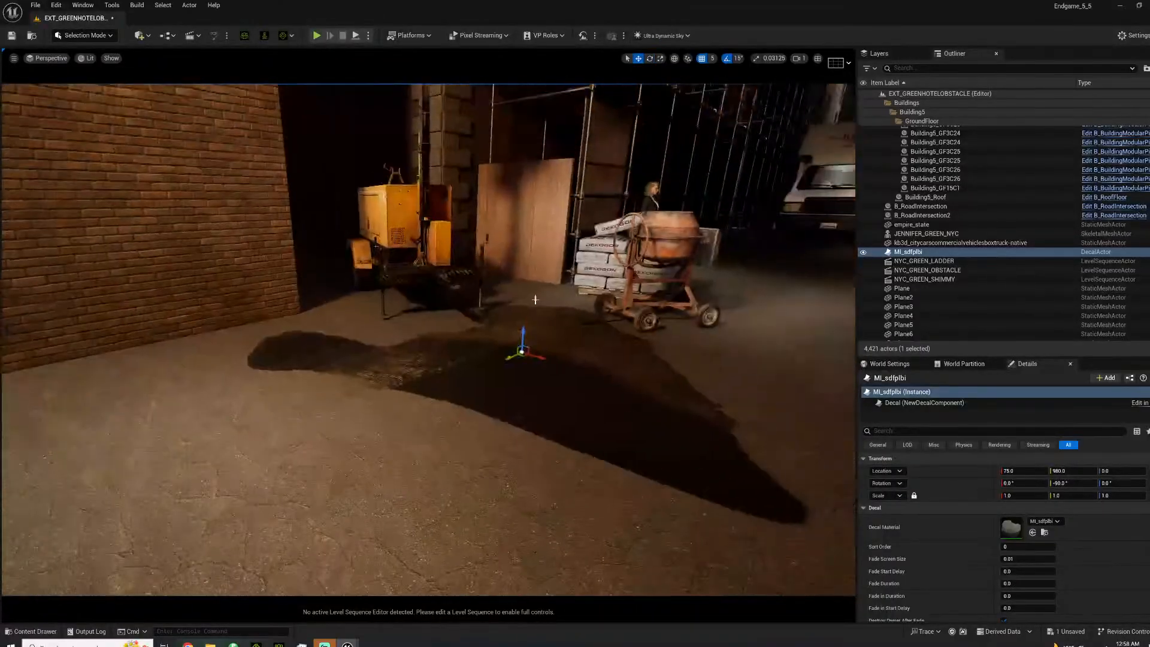
{"action": "left_click_drag", "start_coordinate": [508, 361], "coordinate": [607, 317]}
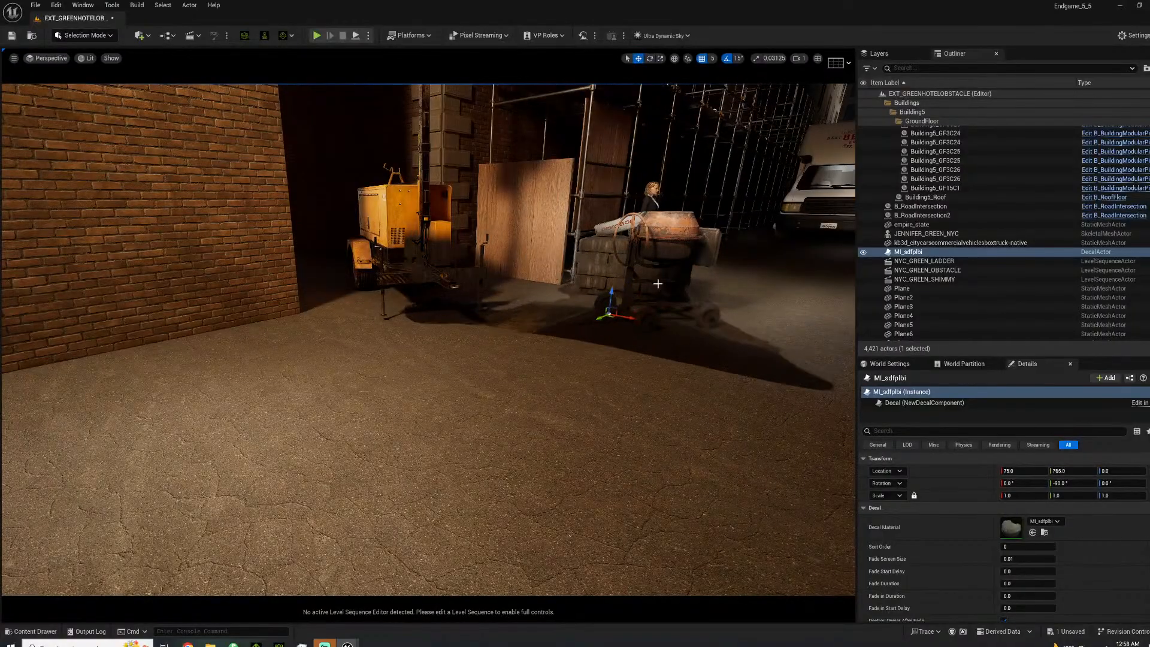
Turn off Receives Decals for the concrete mixer and the concrete bags SM_ConcreteBag_03a.
{"action": "left_click", "coordinate": [599, 259]}
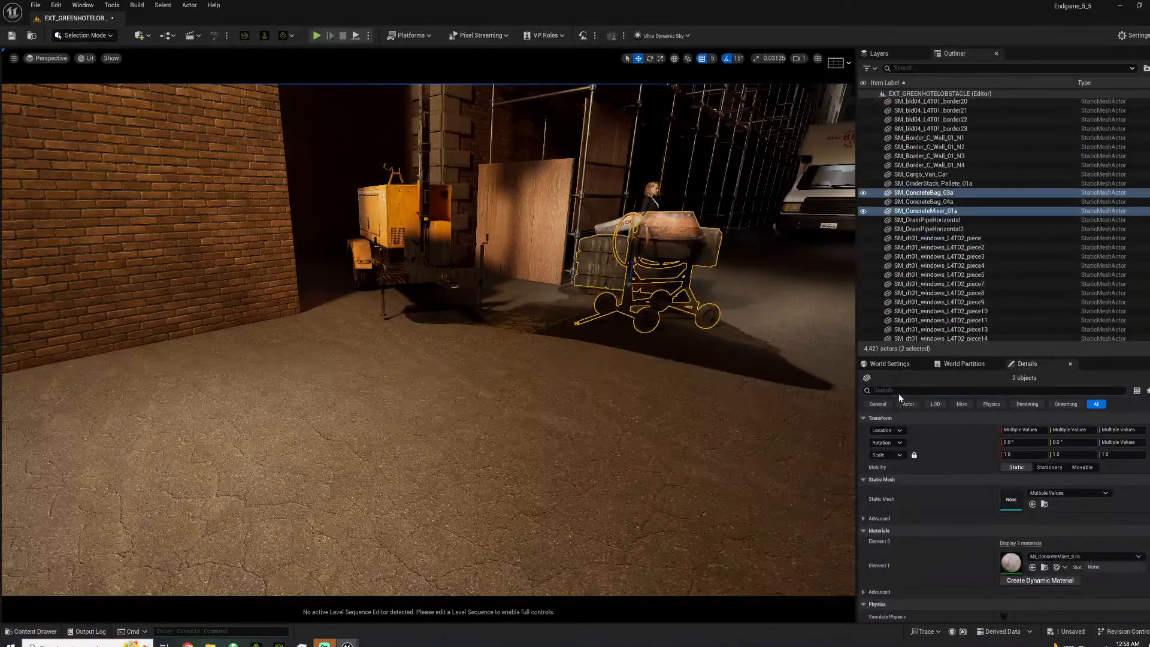
{"action": "type", "text": "decal"}
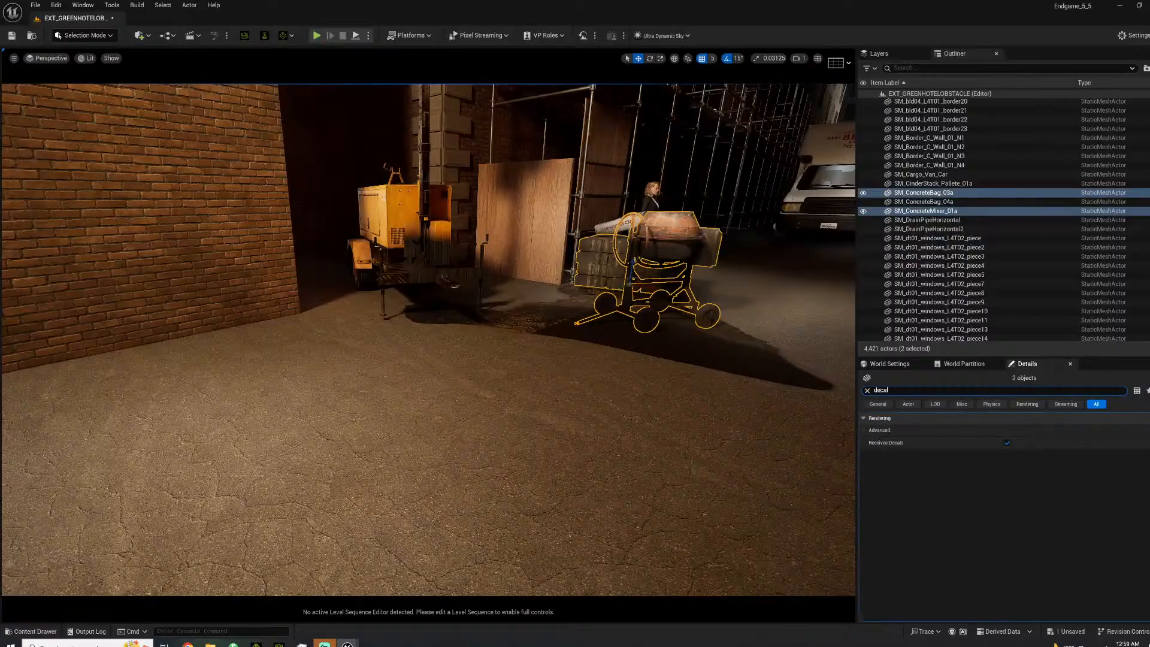
{"action": "left_click", "coordinate": [1007, 444]}
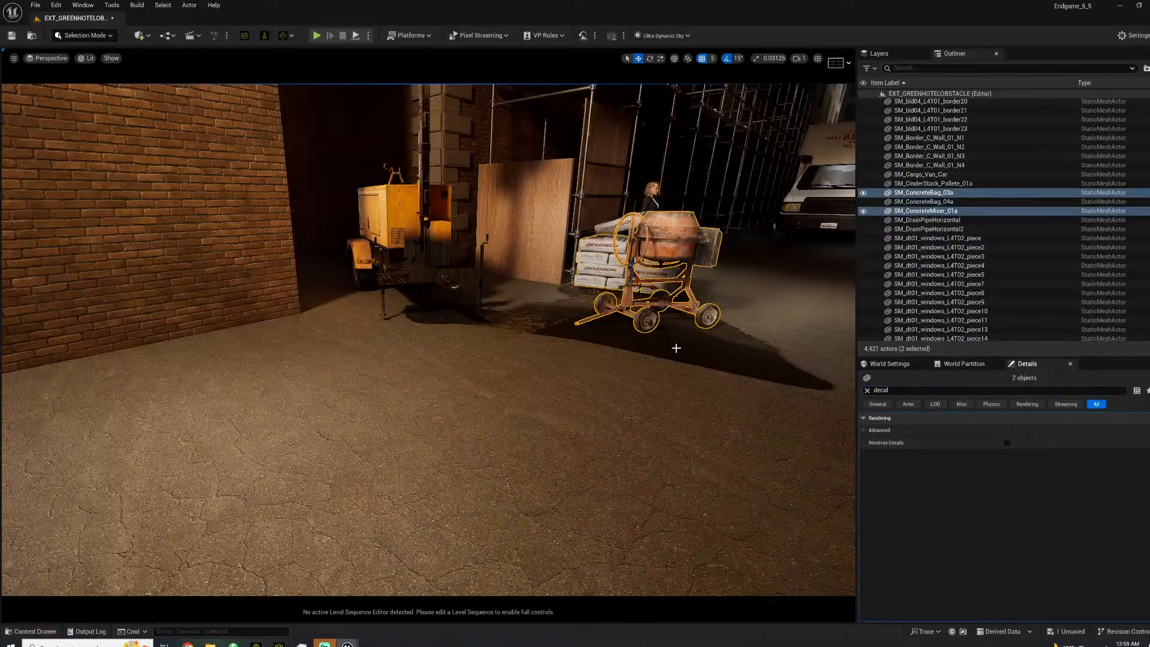
Turn off Receives Decals for the light generator, the concrete bag stack and the female character.
{"action": "left_click", "coordinate": [678, 349]}
{"action": "right_click_drag", "start_coordinate": [678, 348], "coordinate": [424, 242]}
{"action": "left_click", "coordinate": [424, 241]}
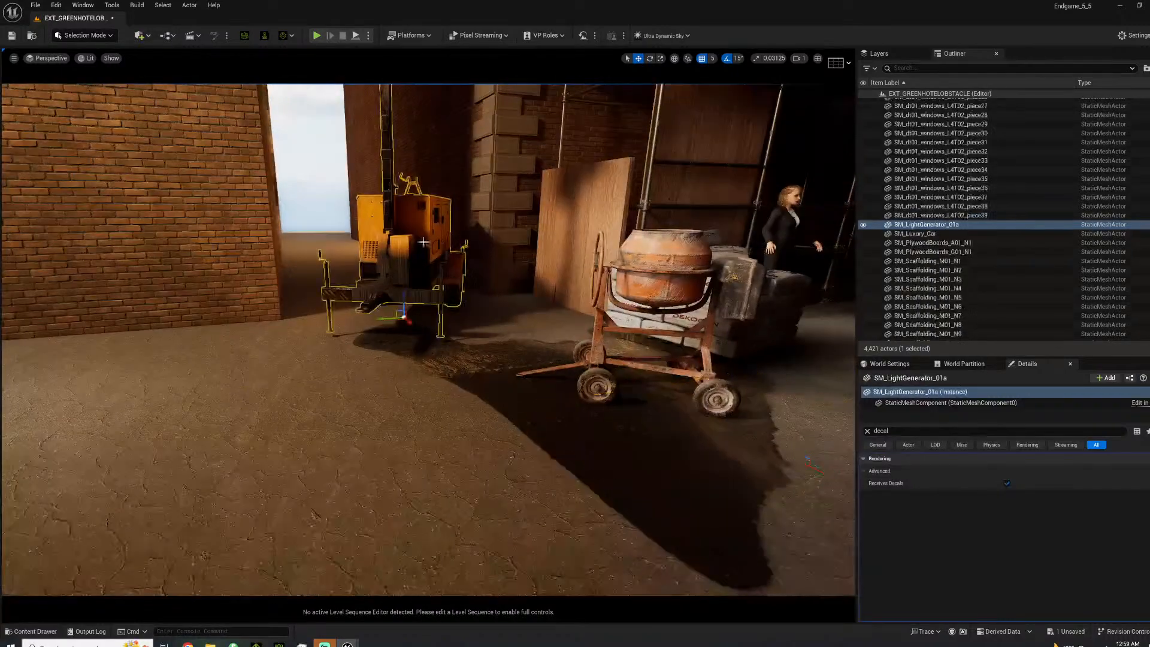
{"action": "left_click", "coordinate": [776, 304], "text": "ctrl"}
{"action": "right_click_drag", "start_coordinate": [776, 304], "coordinate": [655, 278]}
{"action": "left_click", "coordinate": [572, 289], "text": "ctrl"}
{"action": "left_click", "coordinate": [827, 293], "text": "ctrl"}
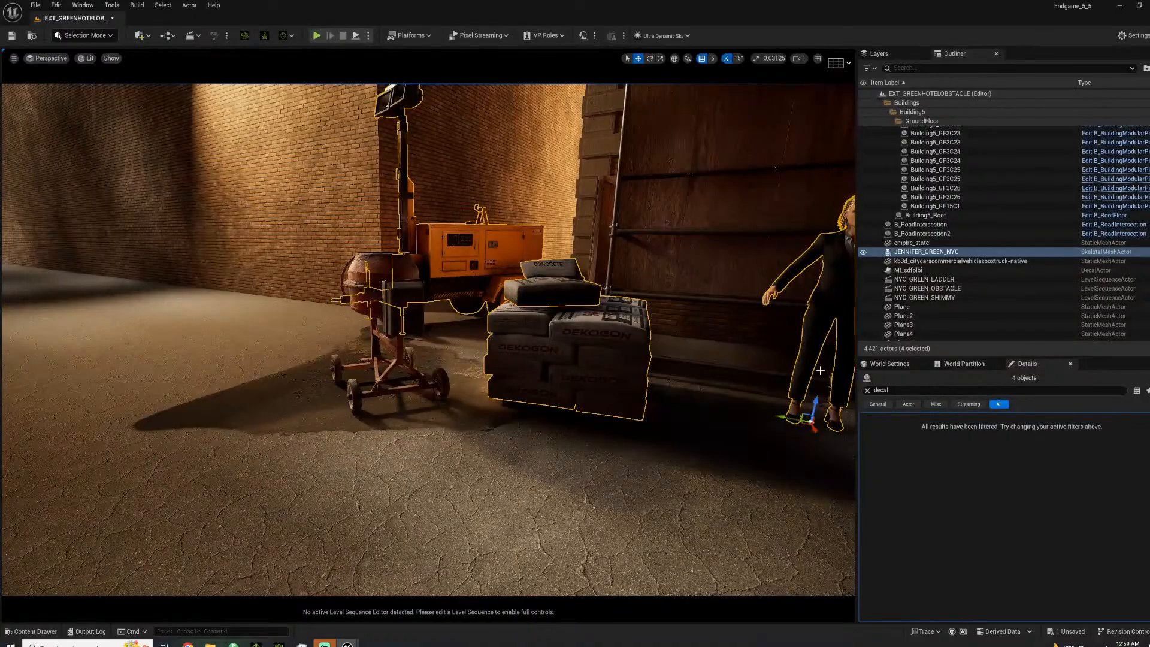
{"action": "key", "text": "f"}
{"action": "key", "text": "ctrl+z"}
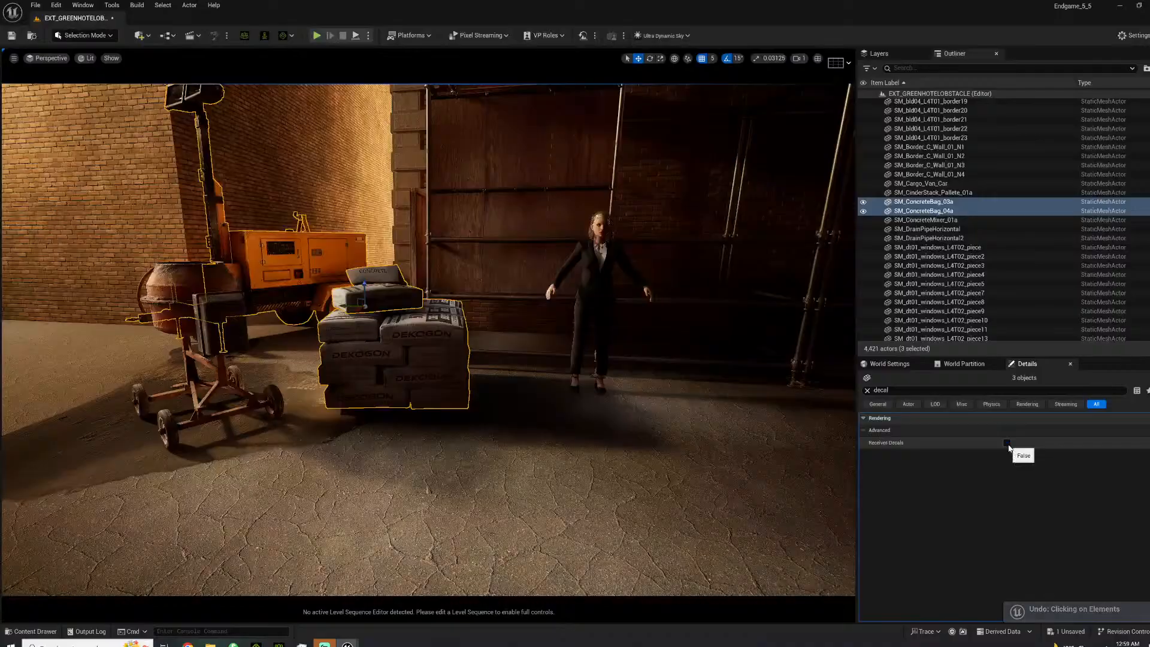
{"action": "left_click", "coordinate": [605, 280]}
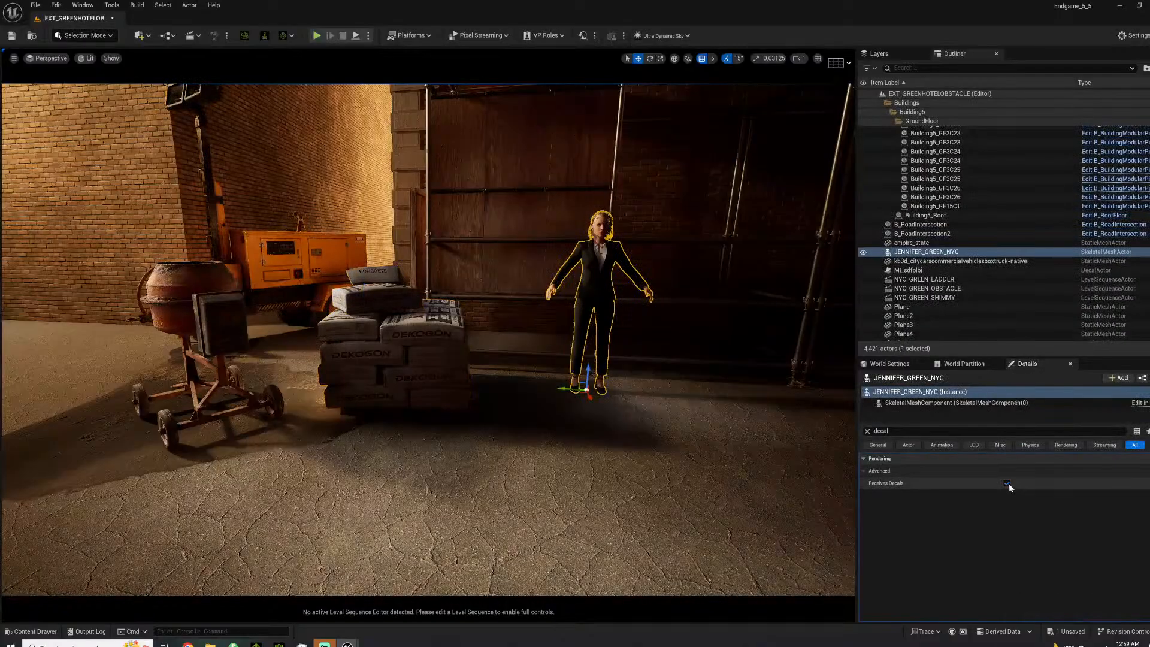
{"action": "left_click", "coordinate": [511, 409]}
Show the editor icons to select the oil stain decal, rotate it on the ground, and move it beside the red brick wall.
{"action": "right_click_drag", "start_coordinate": [510, 410], "coordinate": [420, 413]}
{"action": "right_click_drag", "start_coordinate": [252, 329], "coordinate": [725, 371]}
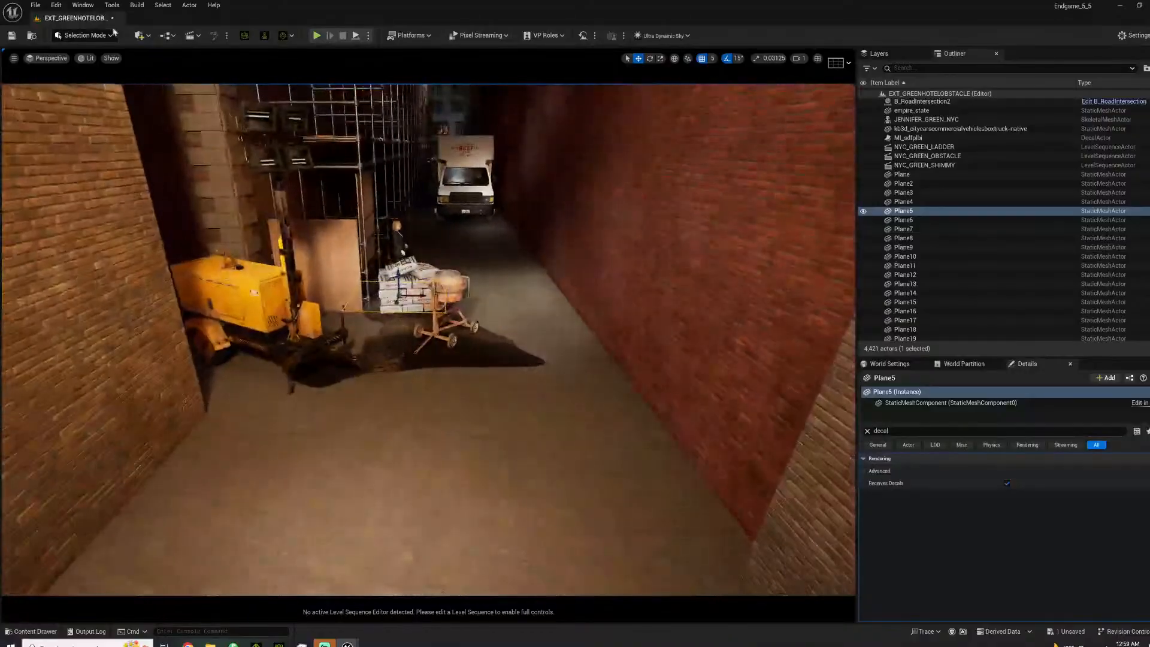
{"action": "left_click", "coordinate": [32, 629]}
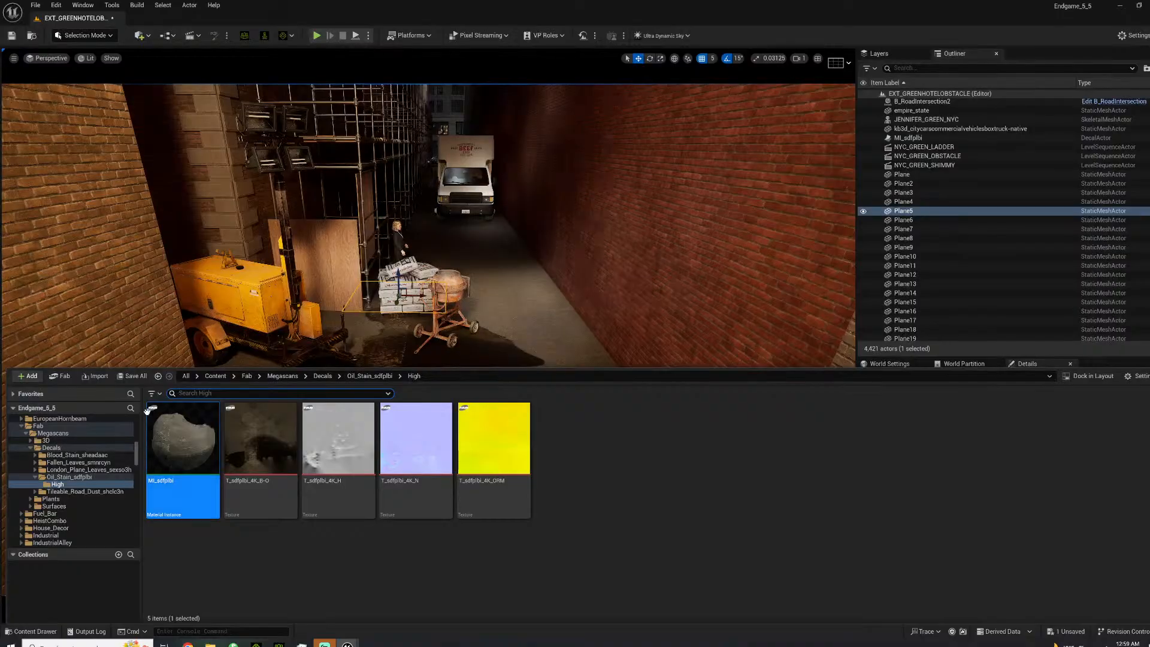
{"action": "right_click_drag", "start_coordinate": [442, 309], "coordinate": [851, 335]}
{"action": "mouse_move", "coordinate": [351, 333]}
{"action": "right_mouse_down"}
{"action": "mouse_move", "coordinate": [395, 360]}
{"action": "mouse_move", "coordinate": [352, 334]}
{"action": "right_mouse_up"}
{"action": "key", "text": "g"}
{"action": "key", "text": "g"}
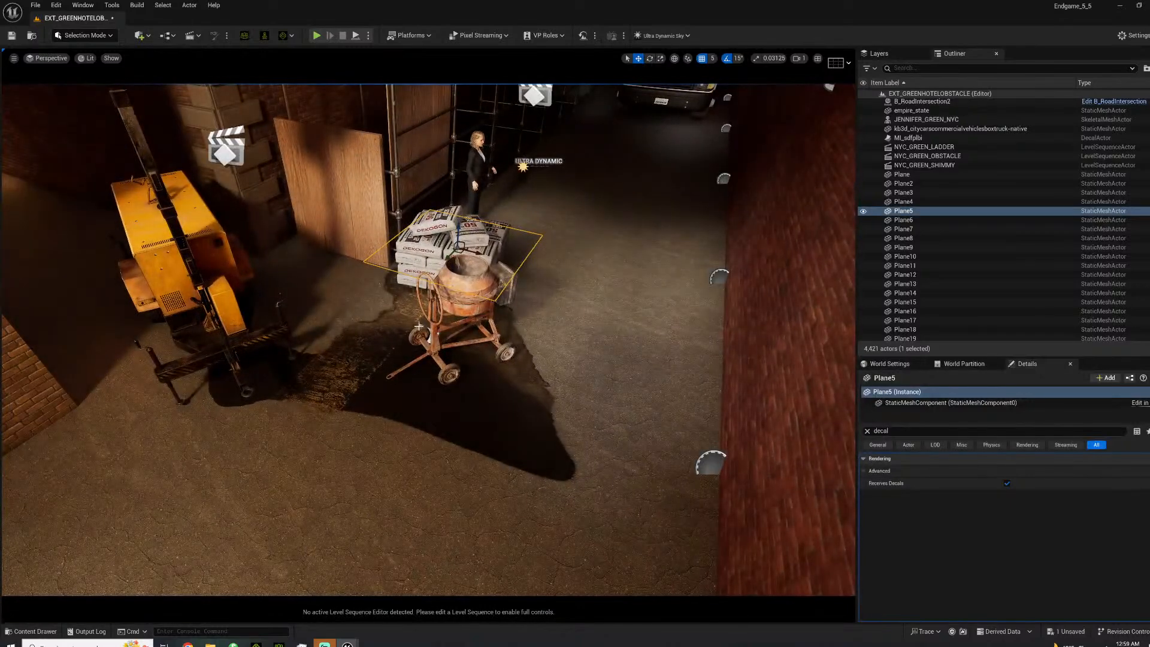
{"action": "left_click", "coordinate": [424, 337]}
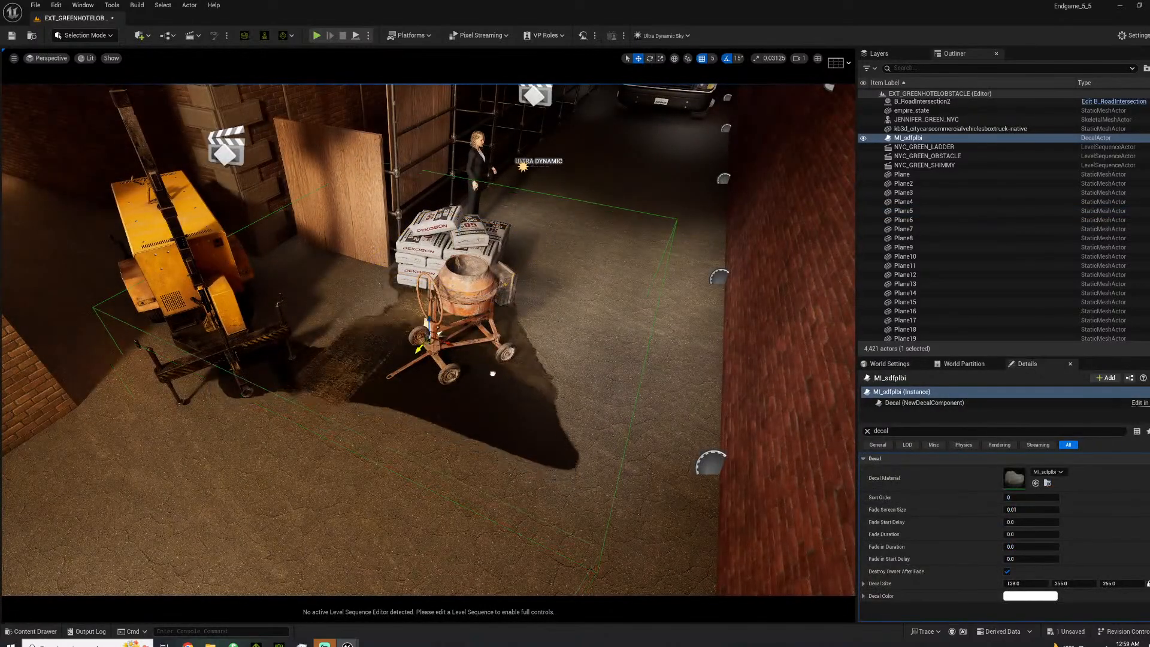
{"action": "left_click_drag", "start_coordinate": [425, 366], "coordinate": [500, 379]}
{"action": "key", "text": "w"}
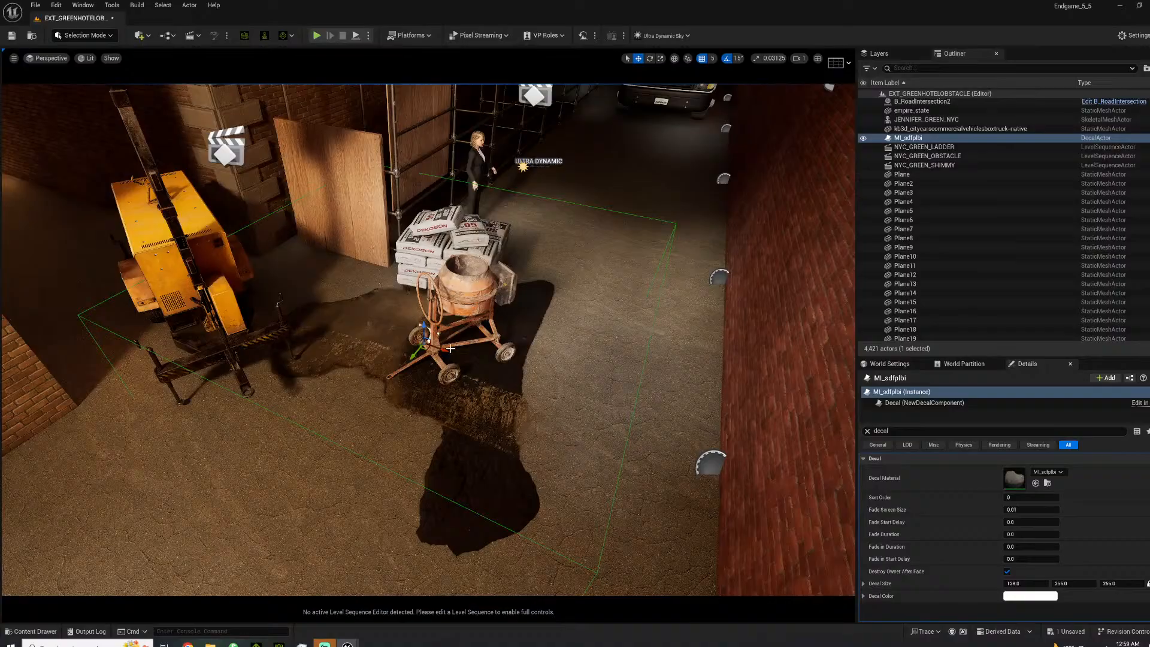
{"action": "left_click_drag", "start_coordinate": [445, 350], "coordinate": [662, 409]}
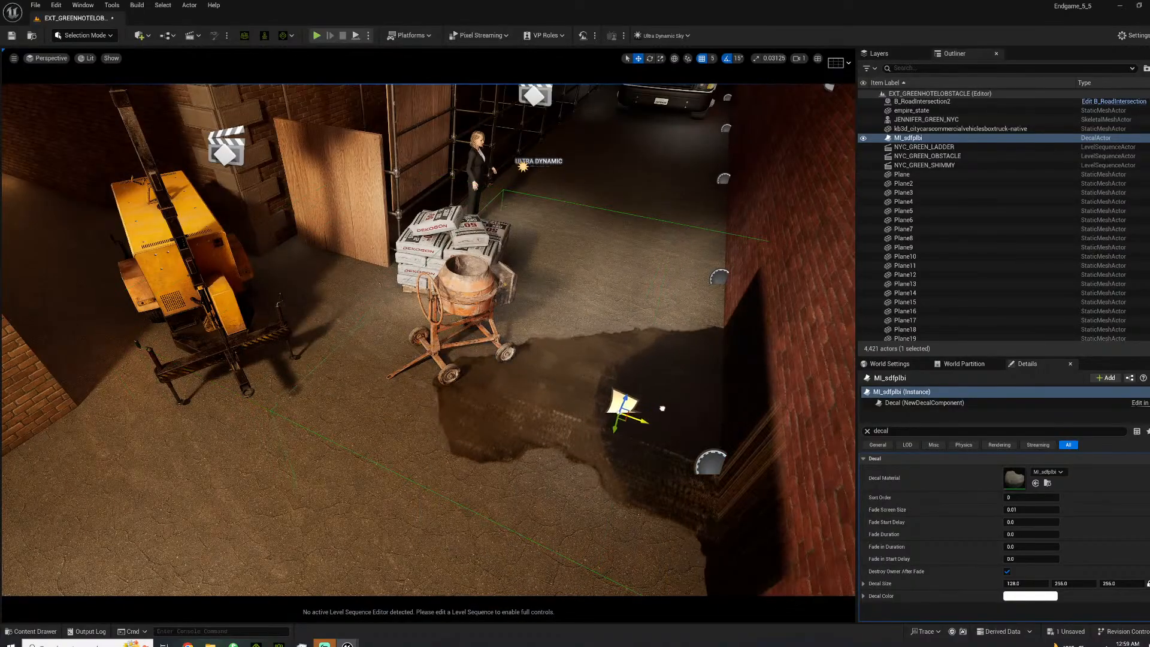
Turn off Receives Decals for the static mesh components of the two red brick wall pieces beside the oil stain.
{"action": "left_click", "coordinate": [802, 379]}
{"action": "left_click_drag", "start_coordinate": [802, 379], "coordinate": [929, 371], "text": "alt"}
{"action": "left_click", "coordinate": [607, 268], "text": "ctrl"}
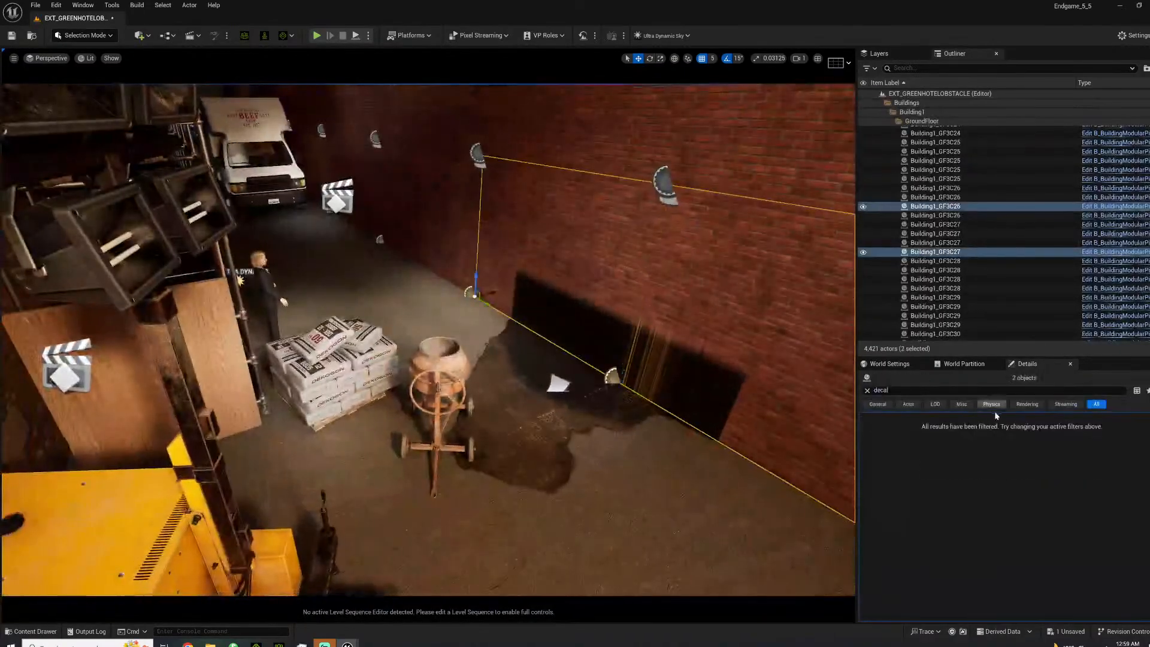
{"action": "left_click", "coordinate": [758, 336]}
{"action": "left_click", "coordinate": [906, 415]}
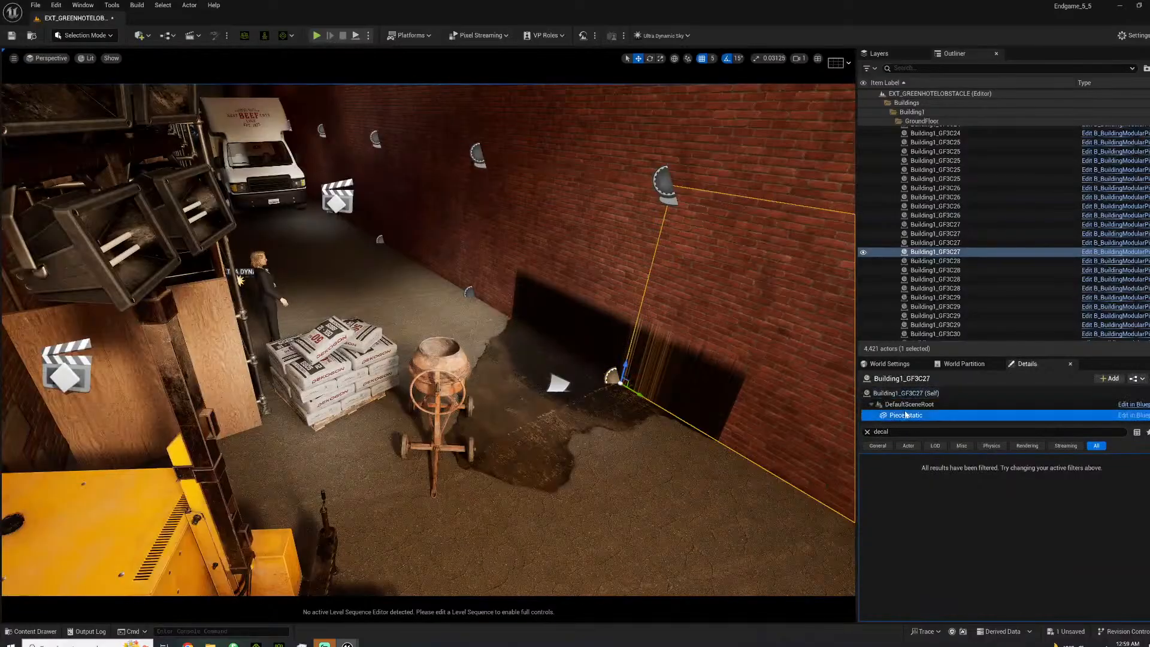
{"action": "left_click", "coordinate": [1007, 485]}
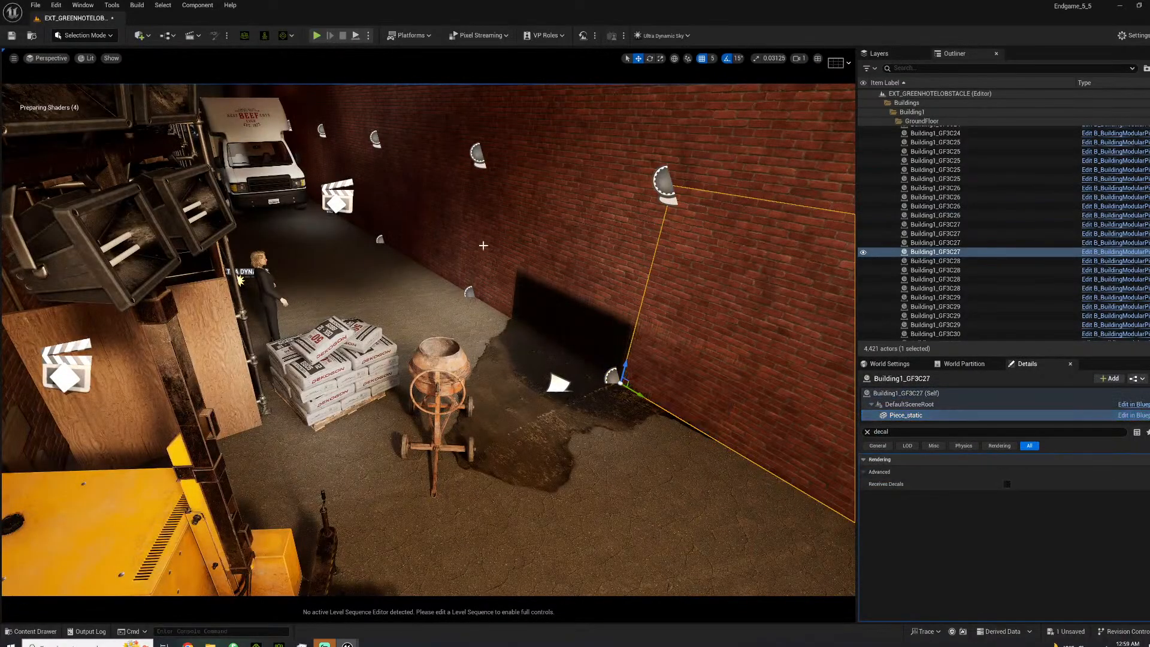
{"action": "left_click", "coordinate": [611, 267]}
{"action": "left_click", "coordinate": [905, 415]}
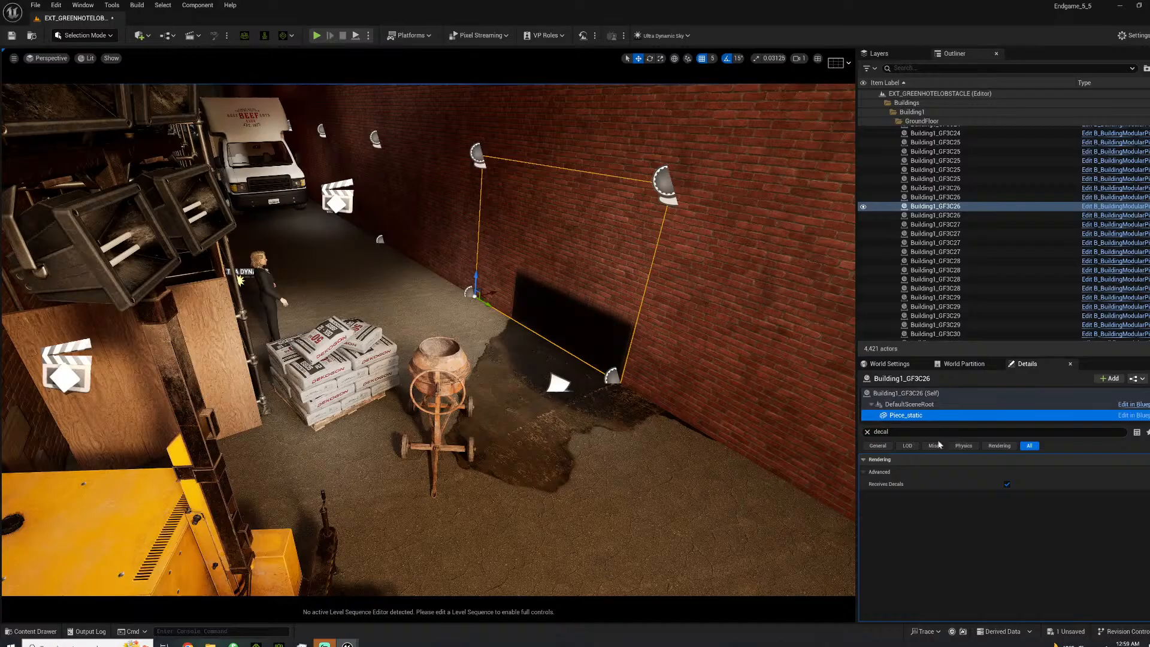
{"action": "left_click", "coordinate": [1007, 485]}
Examine the oil stain against the brick wall and look over the alley set from several angles.
{"action": "left_click", "coordinate": [540, 429]}
{"action": "right_click_drag", "start_coordinate": [540, 429], "coordinate": [515, 383]}
{"action": "key", "text": "s"}
{"action": "left_click", "coordinate": [586, 258]}
{"action": "right_click_drag", "start_coordinate": [586, 257], "coordinate": [335, 288]}
{"action": "key", "text": "w"}
{"action": "key", "text": "d"}
{"action": "key", "text": "s"}
{"action": "right_click_drag", "start_coordinate": [506, 322], "coordinate": [527, 336]}
{"action": "key", "text": "g"}
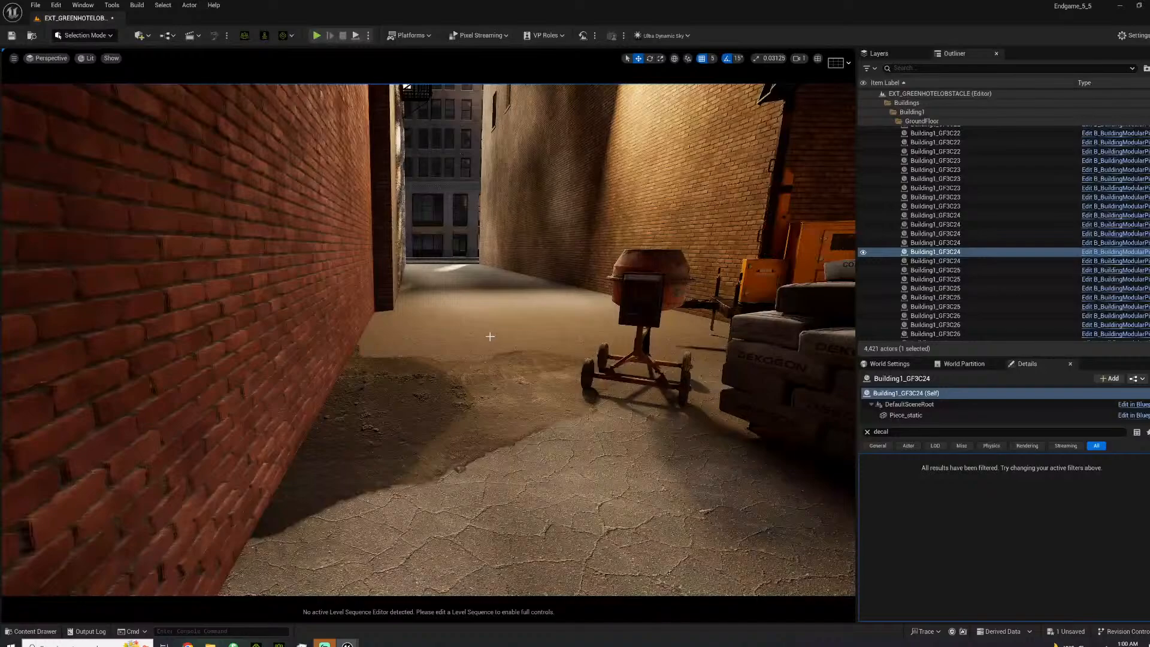
{"action": "right_click_drag", "start_coordinate": [490, 336], "coordinate": [743, 330]}
{"action": "key", "text": "a"}
{"action": "key", "text": "s"}
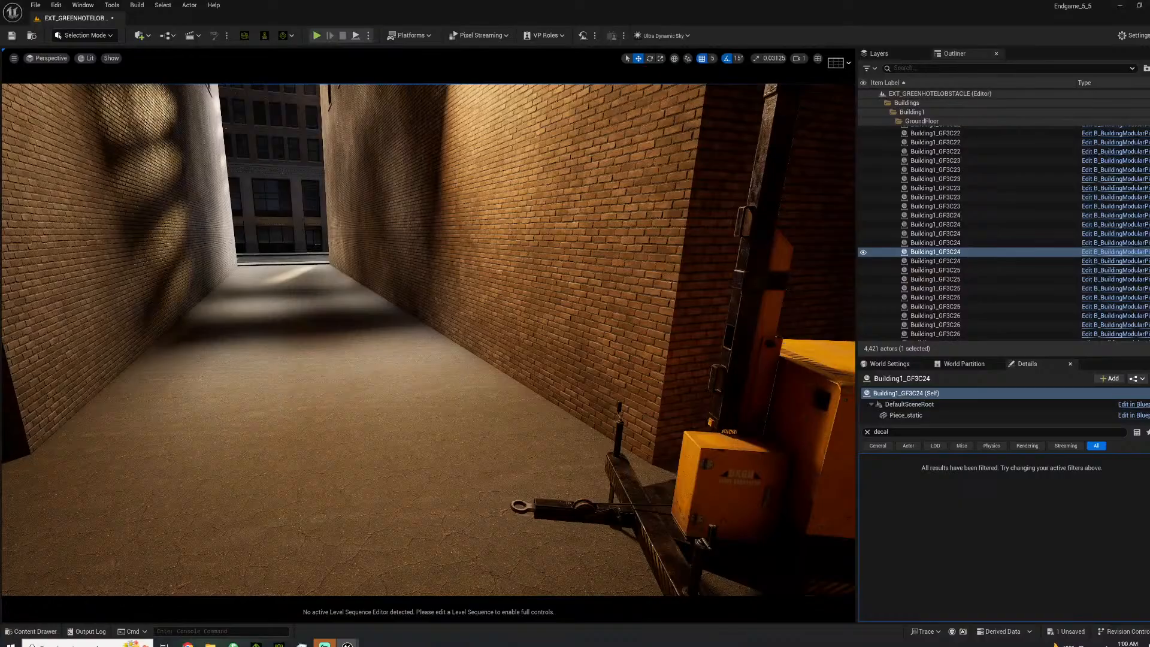
{"action": "right_click_drag", "start_coordinate": [478, 306], "coordinate": [748, 278]}
{"action": "key", "text": "s"}
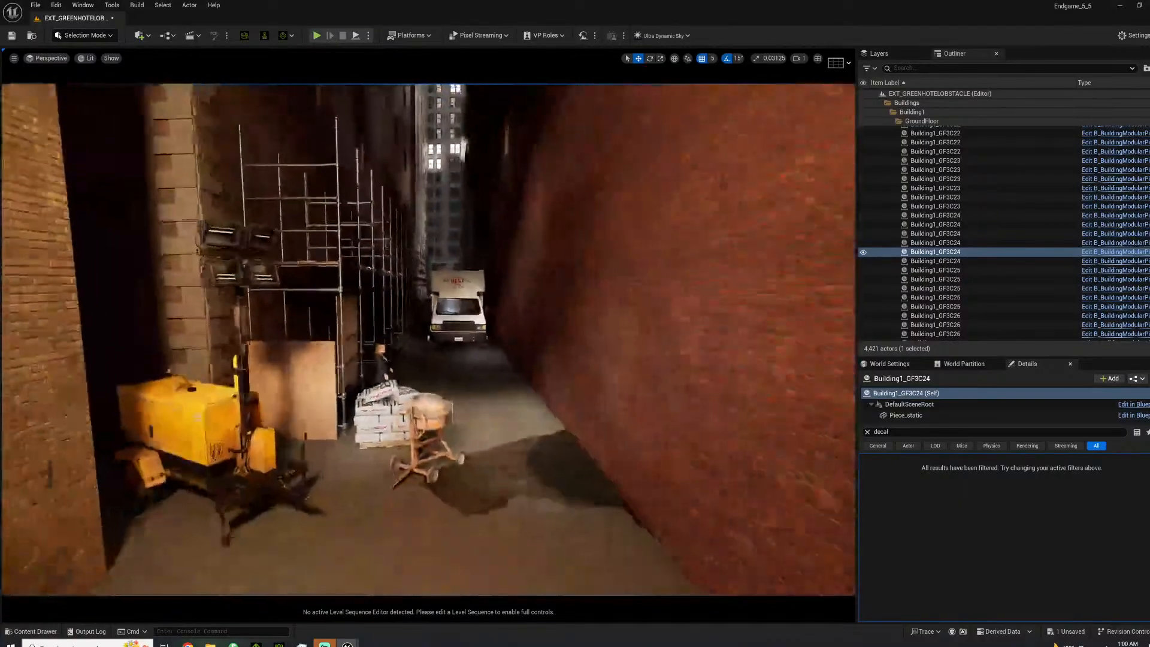
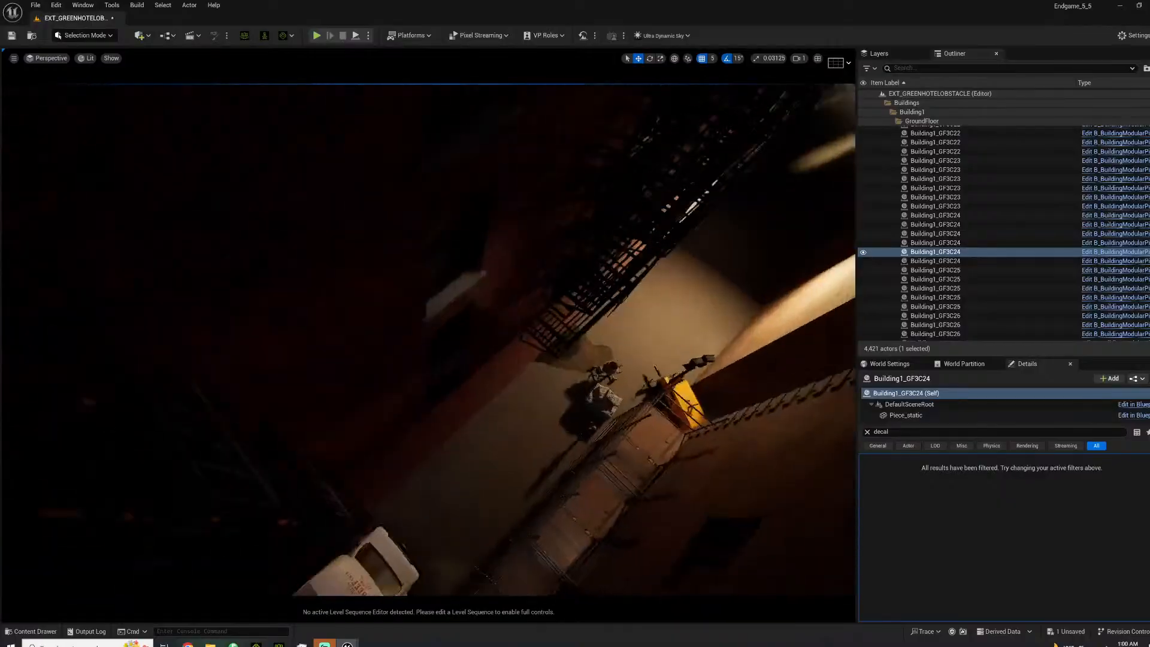
{"action": "right_click_drag", "start_coordinate": [429, 339], "coordinate": [387, 375]}
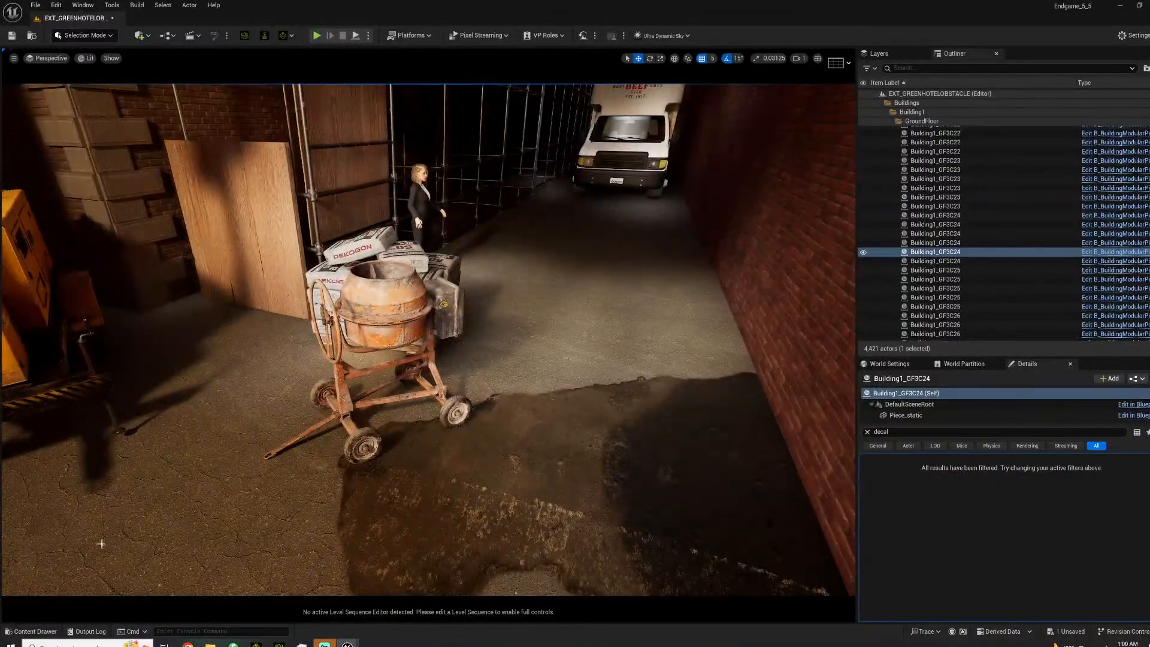
Open the Fab library and browse Quixel's concrete decals in the Building & Human-made category.
{"action": "left_click", "coordinate": [34, 633]}
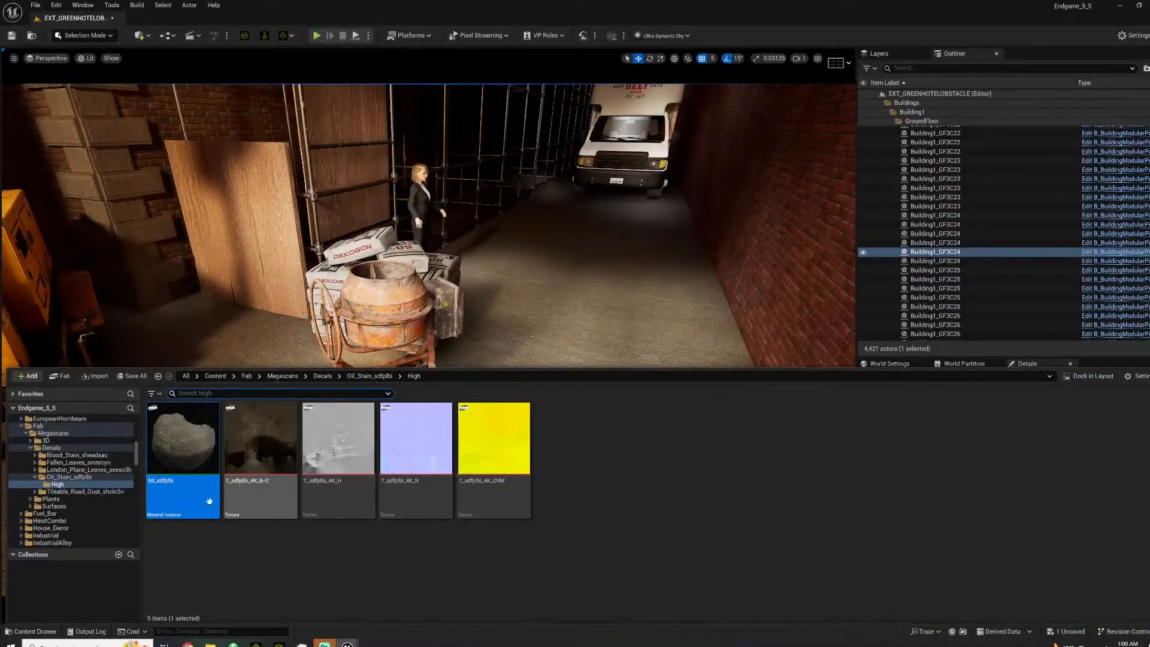
{"action": "left_click", "coordinate": [62, 376]}
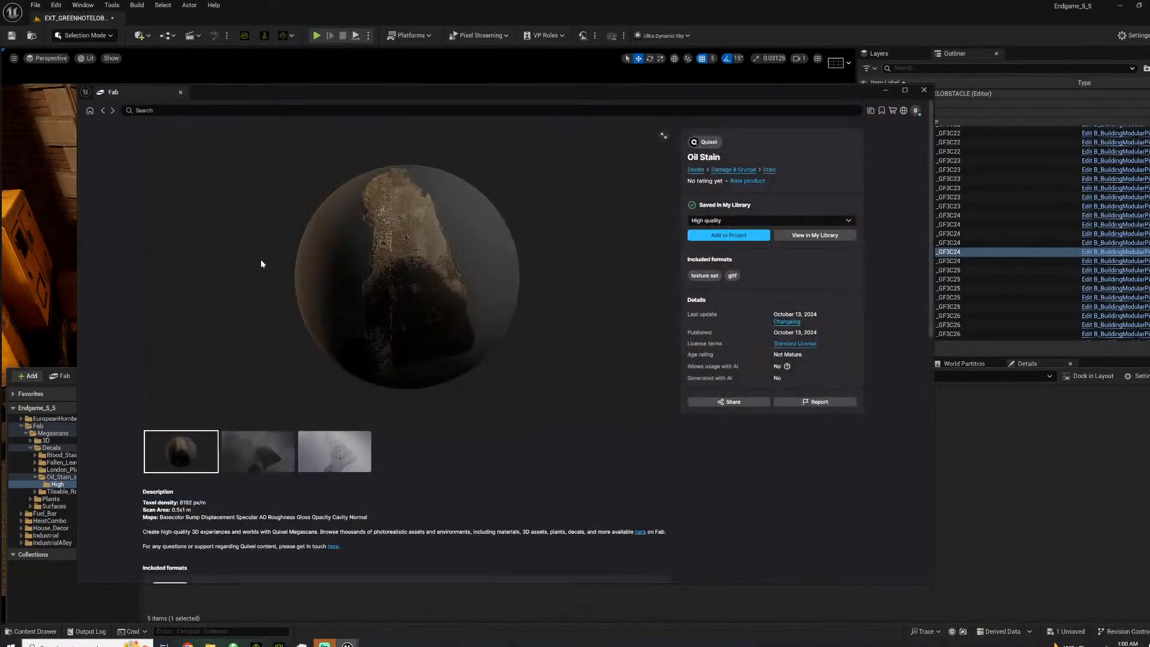
{"action": "left_click", "coordinate": [103, 111]}
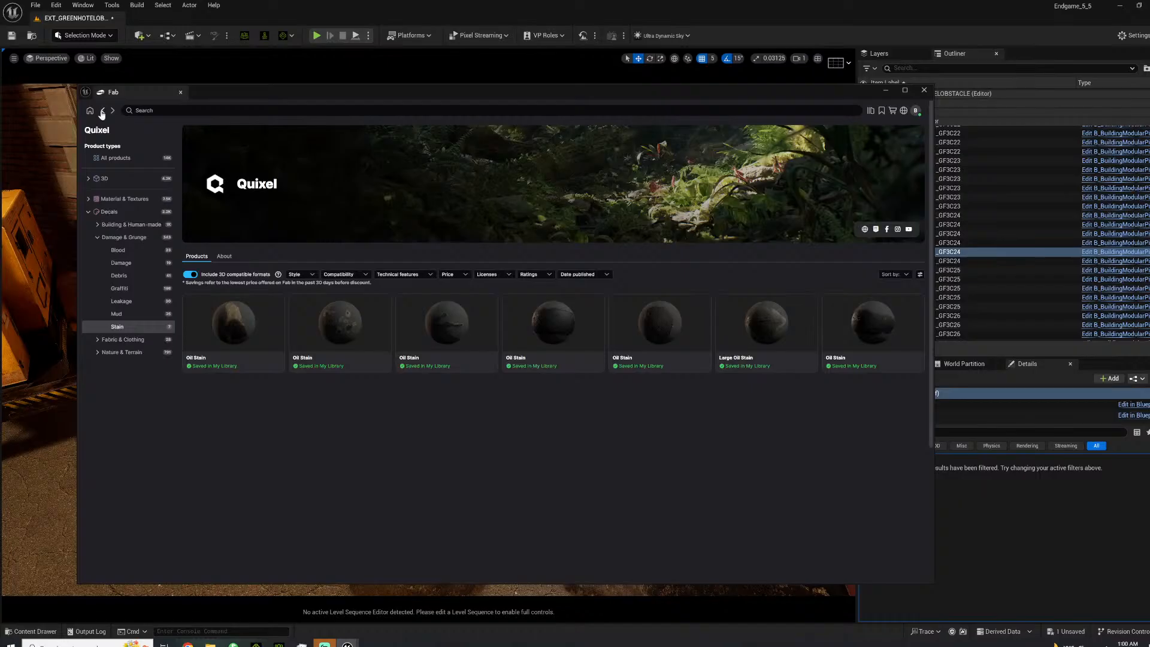
{"action": "left_click", "coordinate": [130, 225]}
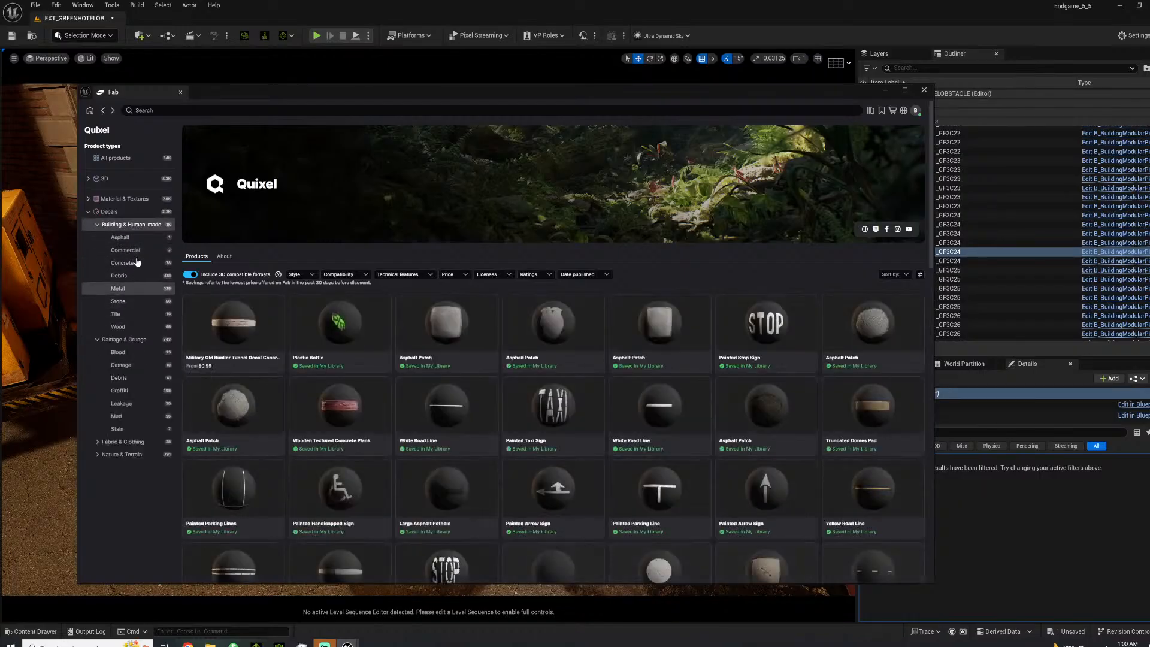
{"action": "left_click", "coordinate": [135, 263]}
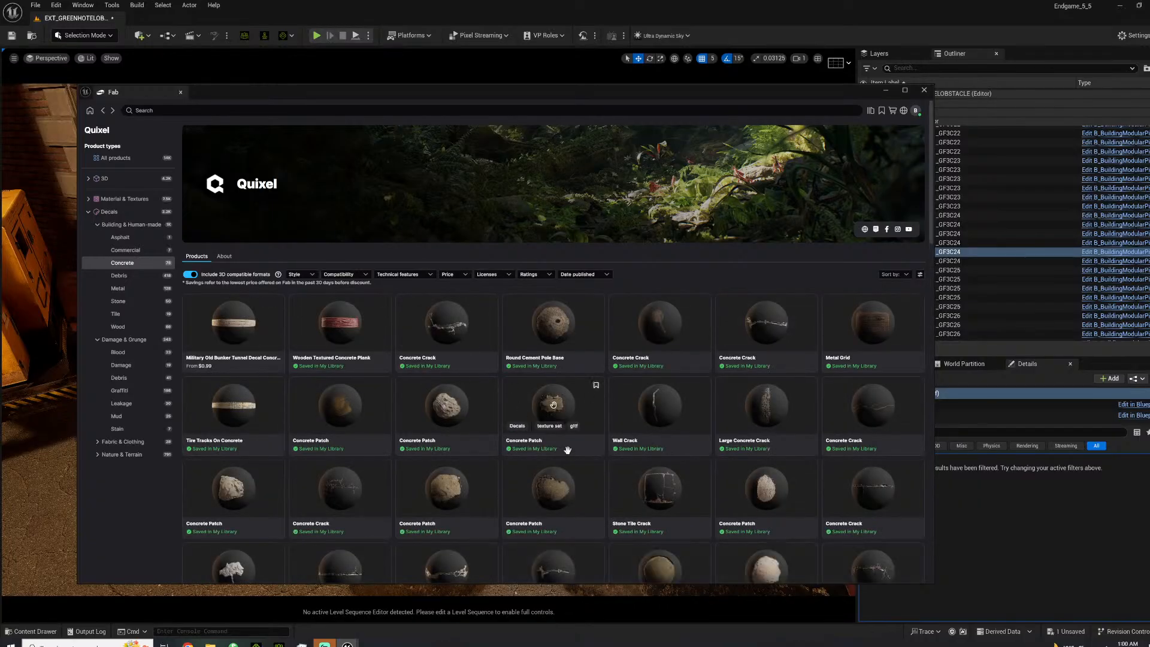
{"action": "scroll", "coordinate": [587, 463], "scroll_direction": "down", "scroll_amount": 3}
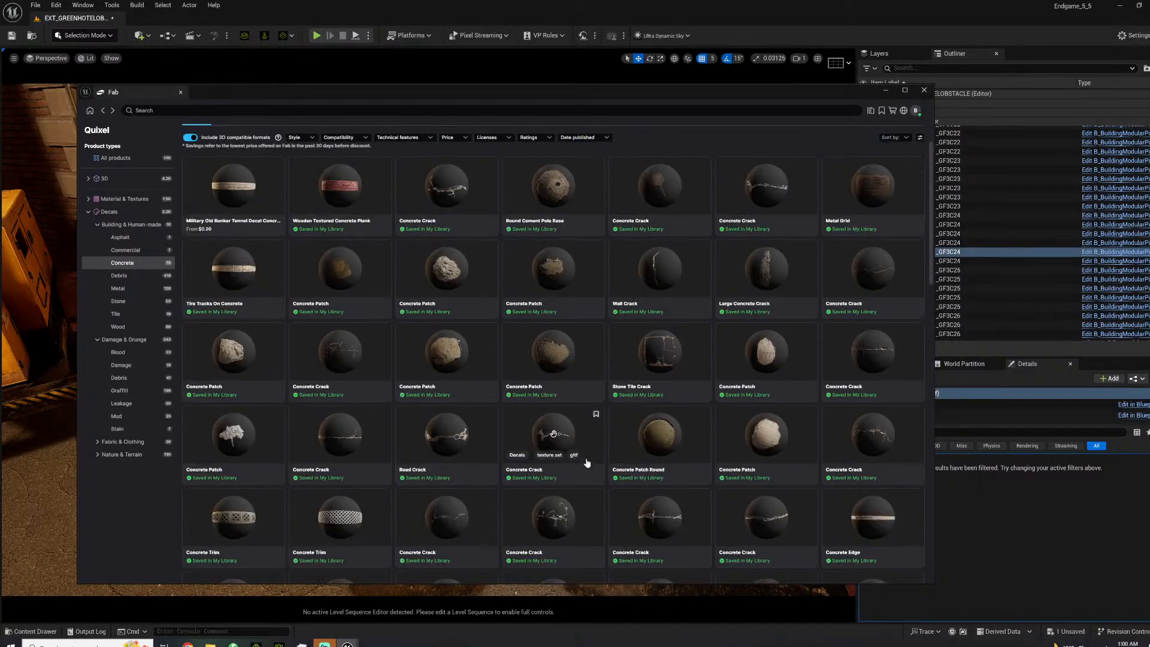
View the details of a Concrete Patch decal and a Concrete Trim decal in the Fab library.
{"action": "left_click", "coordinate": [553, 353]}
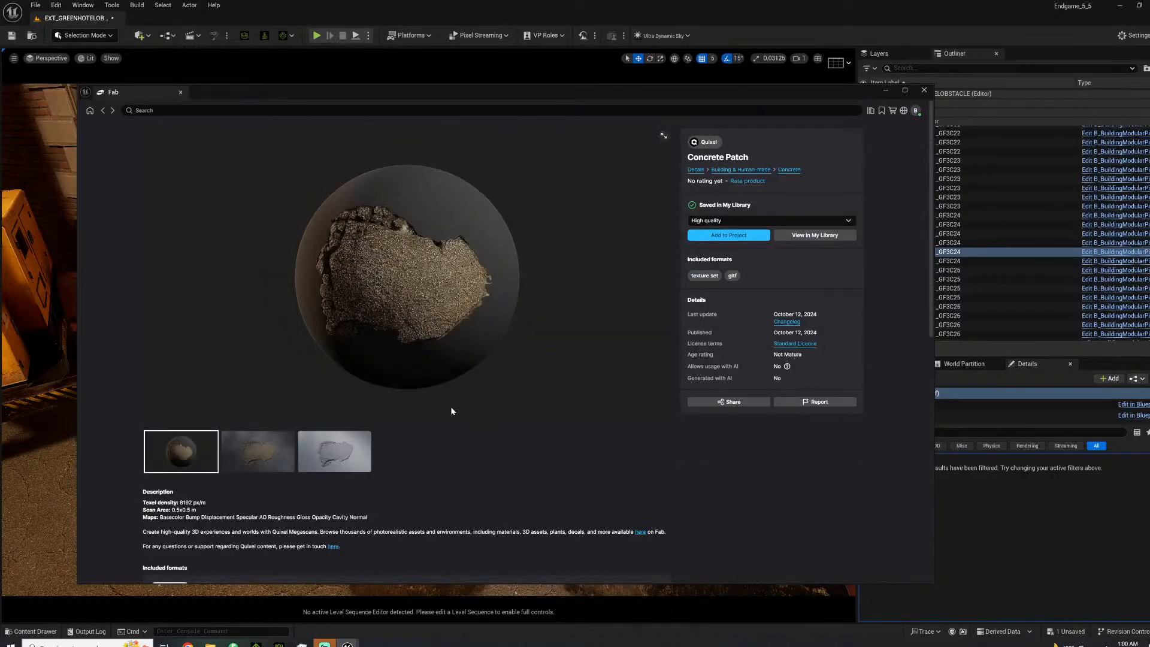
{"action": "left_click", "coordinate": [104, 112]}
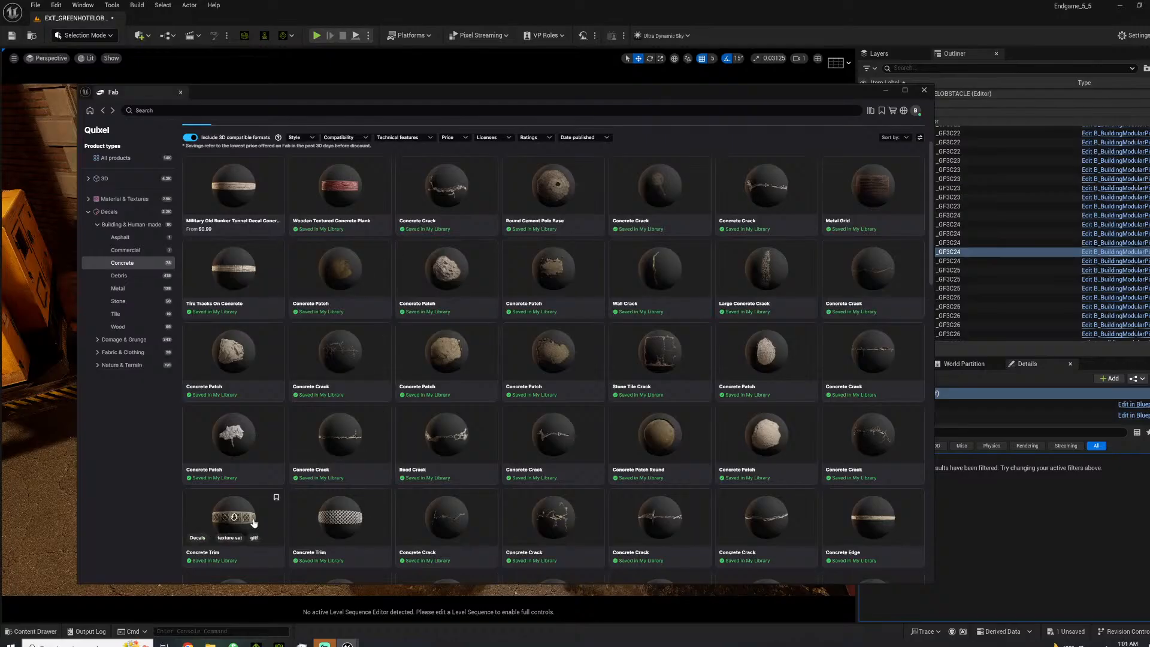
{"action": "left_click", "coordinate": [253, 515]}
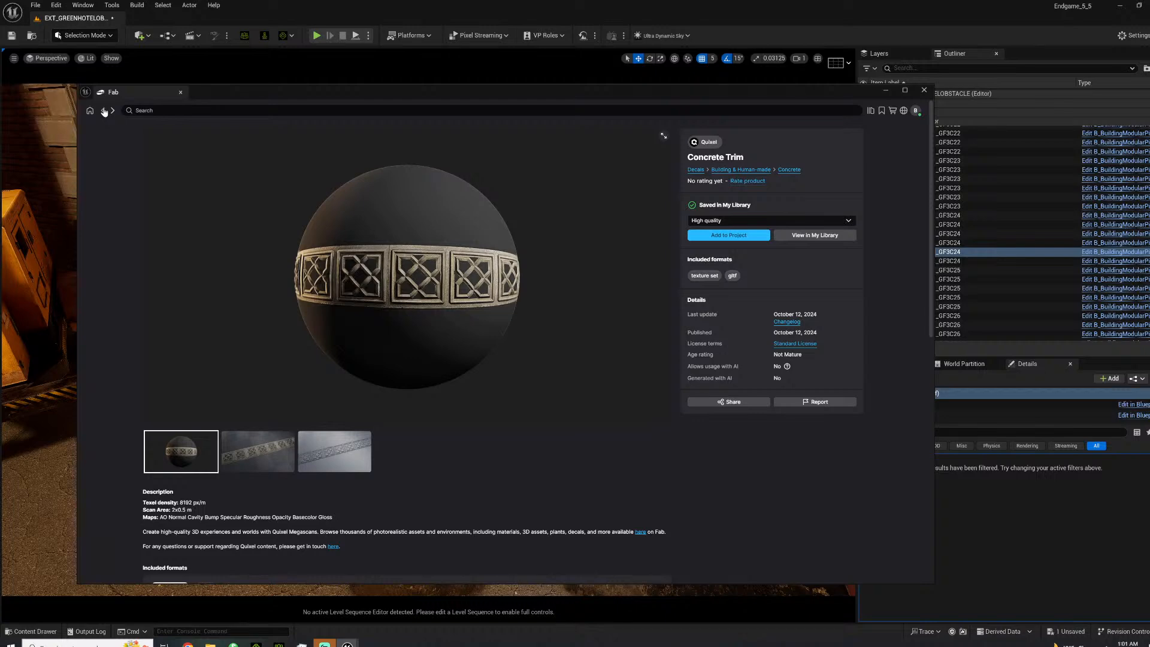
{"action": "key", "text": "alt+Left"}
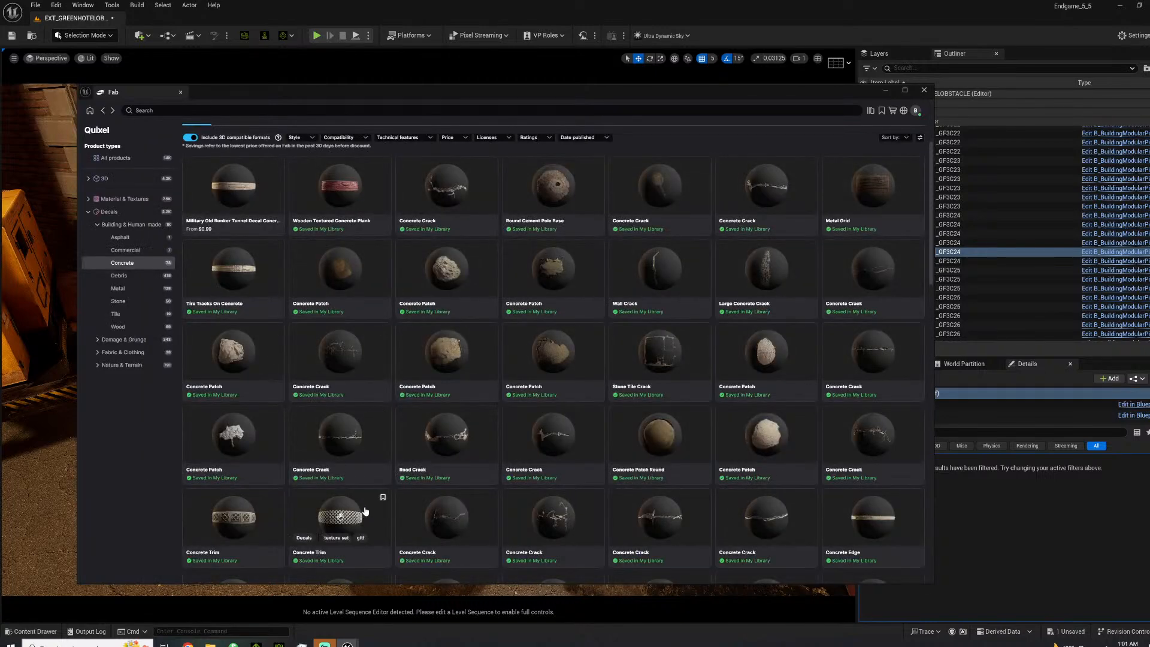
Add the high-quality Concrete Edge decal to the project and save its imported material instance and textures.
{"action": "left_click", "coordinate": [864, 509]}
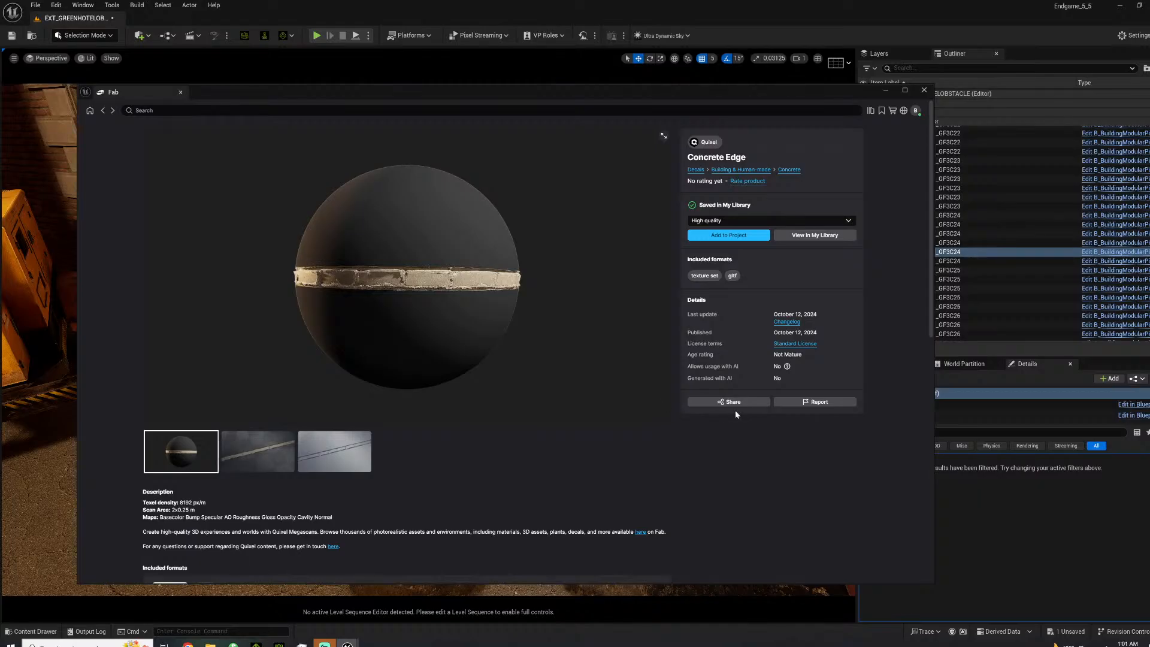
{"action": "left_click", "coordinate": [728, 235]}
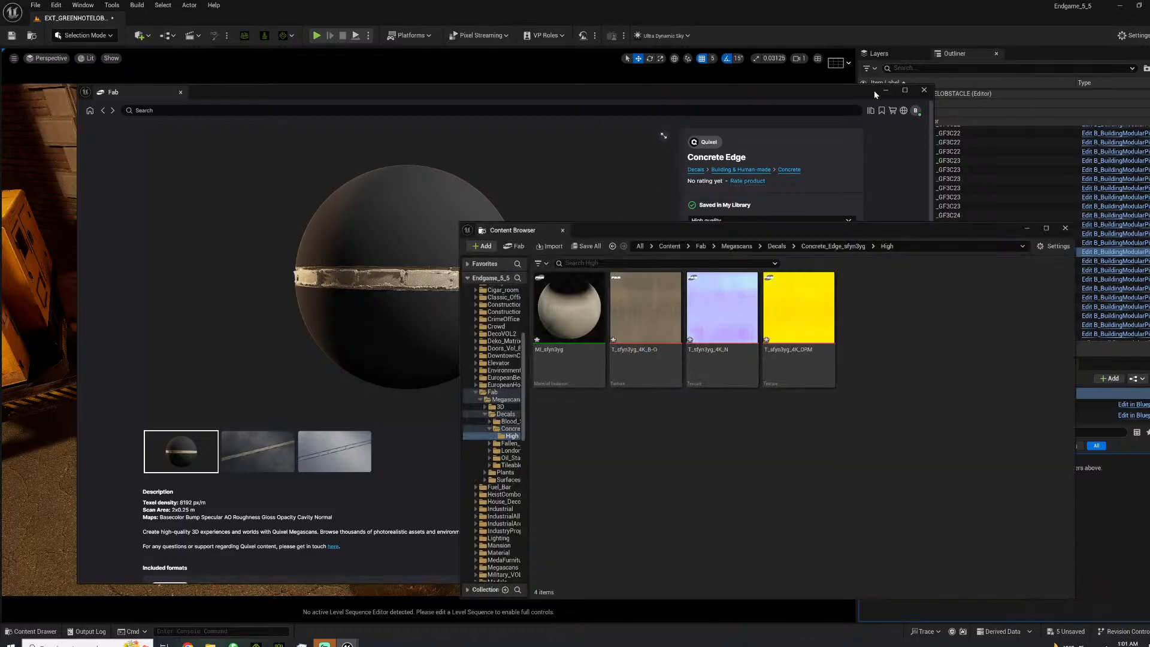
{"action": "left_click", "coordinate": [886, 90]}
{"action": "left_click", "coordinate": [569, 309]}
{"action": "left_click", "coordinate": [777, 300], "text": "shift"}
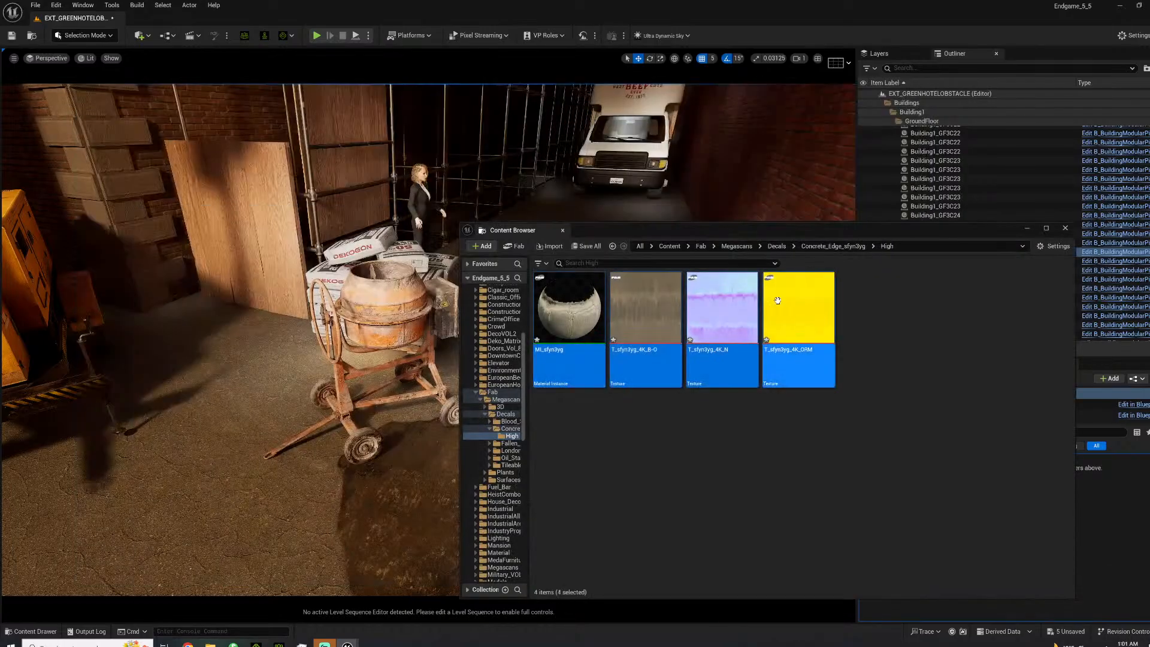
{"action": "key", "text": "ctrl+s"}
Place the Concrete Edge decal MI_sfyn3yg on the alley ground beside the concrete mixer.
{"action": "left_click_drag", "start_coordinate": [631, 225], "coordinate": [875, 195]}
{"action": "left_click", "coordinate": [841, 381]}
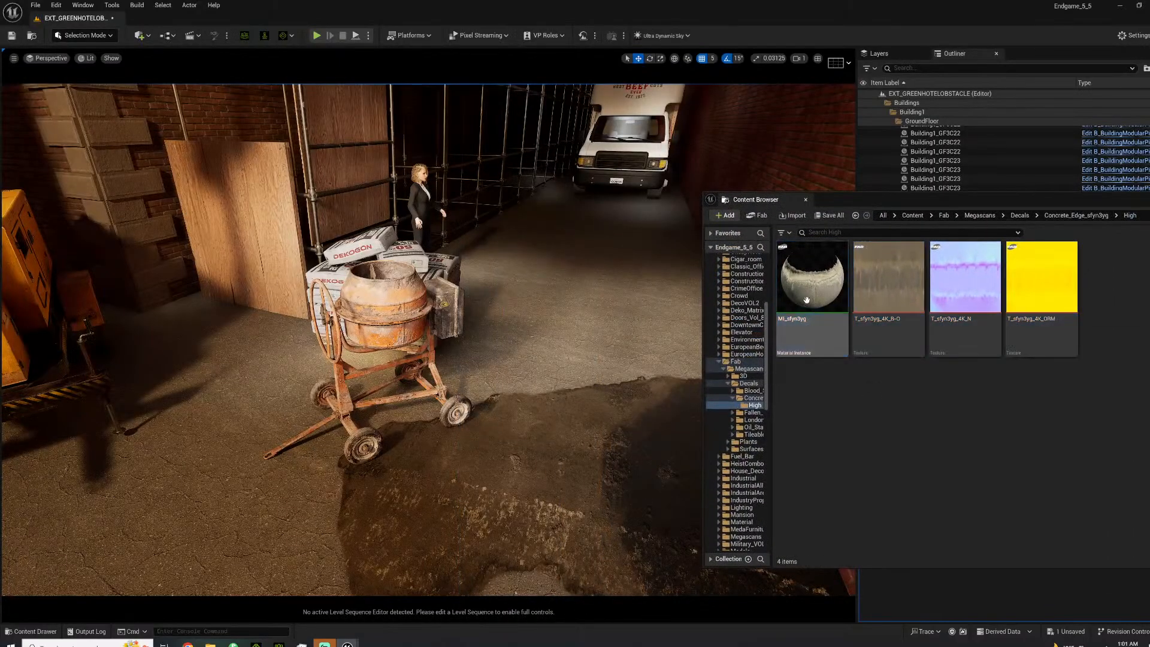
{"action": "left_click_drag", "start_coordinate": [565, 363], "coordinate": [565, 366]}
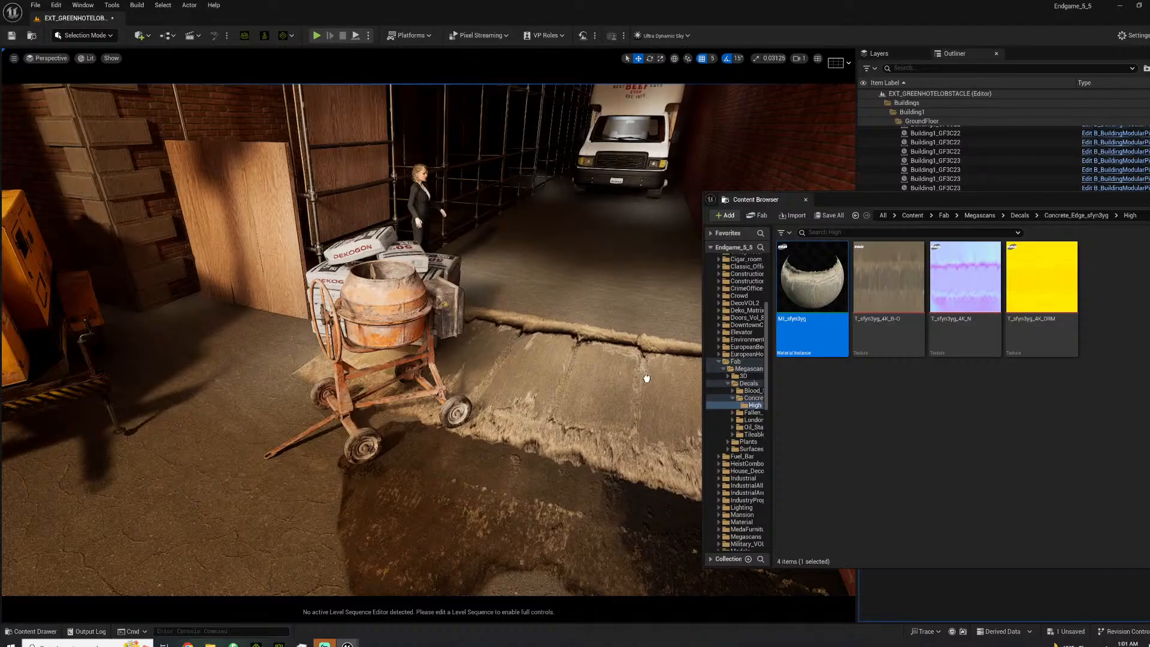
{"action": "left_click_drag", "start_coordinate": [643, 377], "coordinate": [641, 377]}
{"action": "right_click", "coordinate": [607, 367]}
{"action": "left_click_drag", "start_coordinate": [1142, 205], "coordinate": [541, 243]}
{"action": "left_click", "coordinate": [670, 241]}
{"action": "right_click_drag", "start_coordinate": [565, 357], "coordinate": [596, 363]}
Show the editor icons to select the Concrete Edge decal and set its Decal Size to 10, 25 and 100.
{"action": "key", "text": "g"}
{"action": "left_click", "coordinate": [506, 342]}
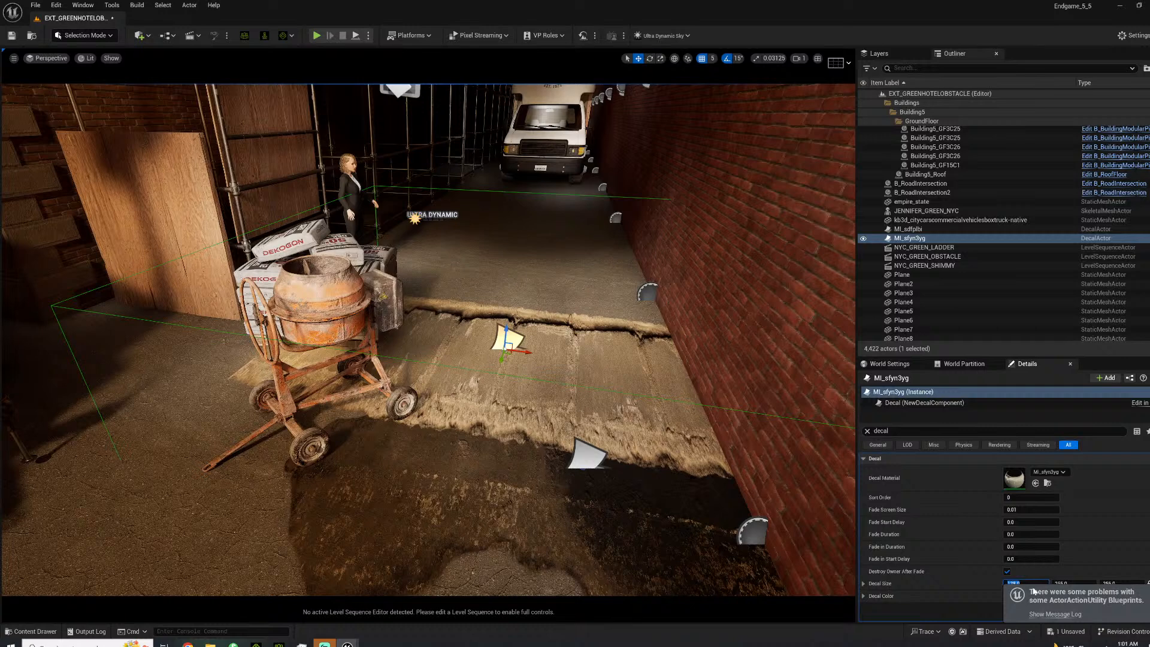
{"action": "key", "text": "Return"}
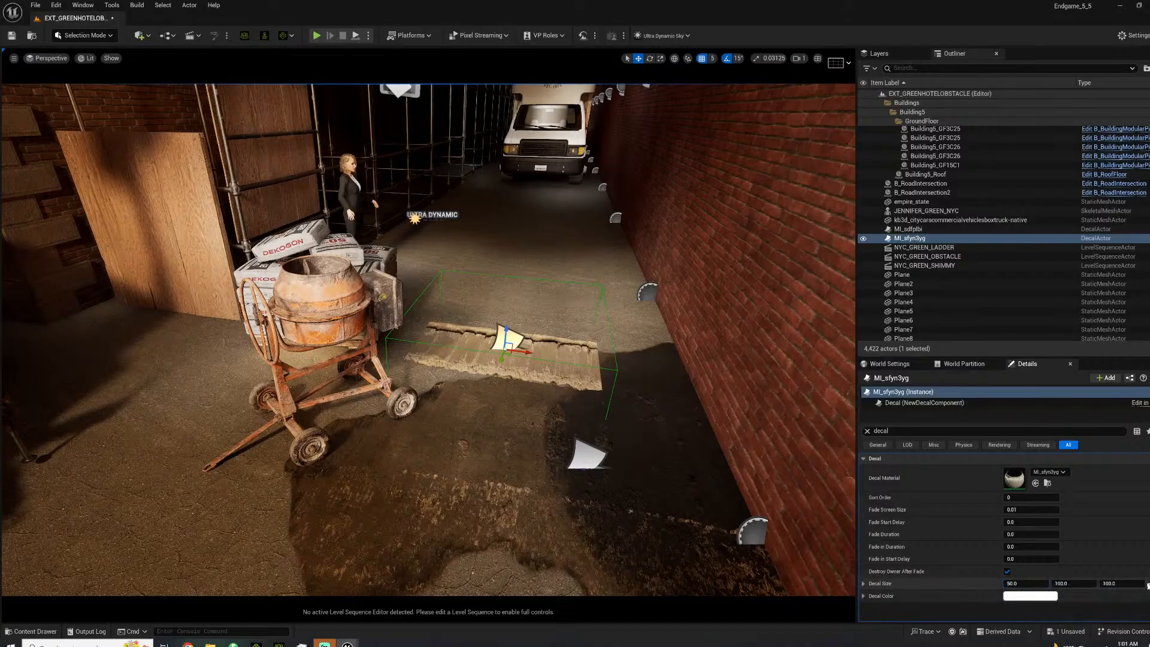
{"action": "left_click", "coordinate": [1028, 581]}
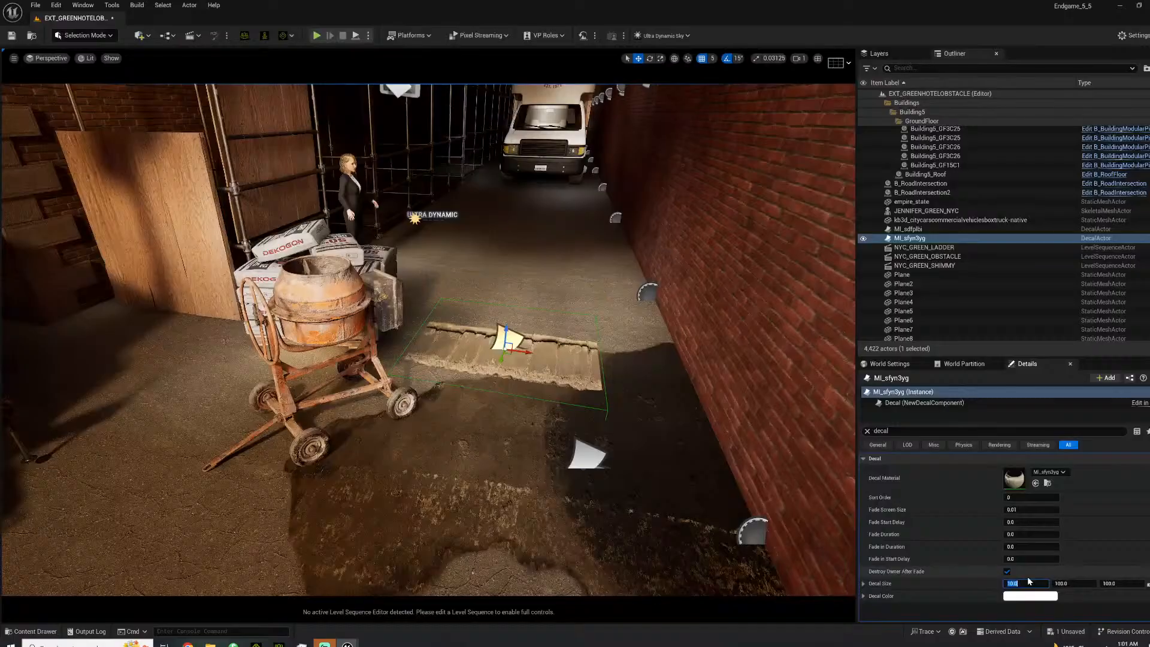
{"action": "left_click", "coordinate": [1064, 582]}
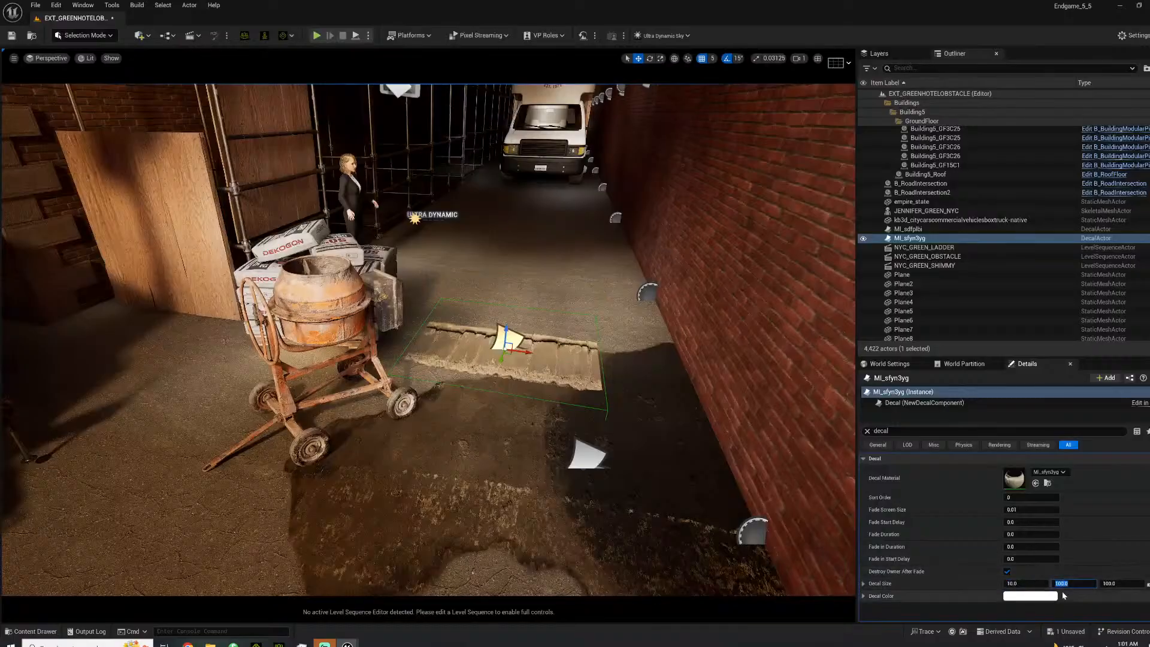
{"action": "type", "text": "10"}
{"action": "key", "text": "Return"}
{"action": "right_click_drag", "start_coordinate": [677, 383], "coordinate": [698, 419]}
{"action": "key", "text": "w"}
{"action": "key", "text": "s"}
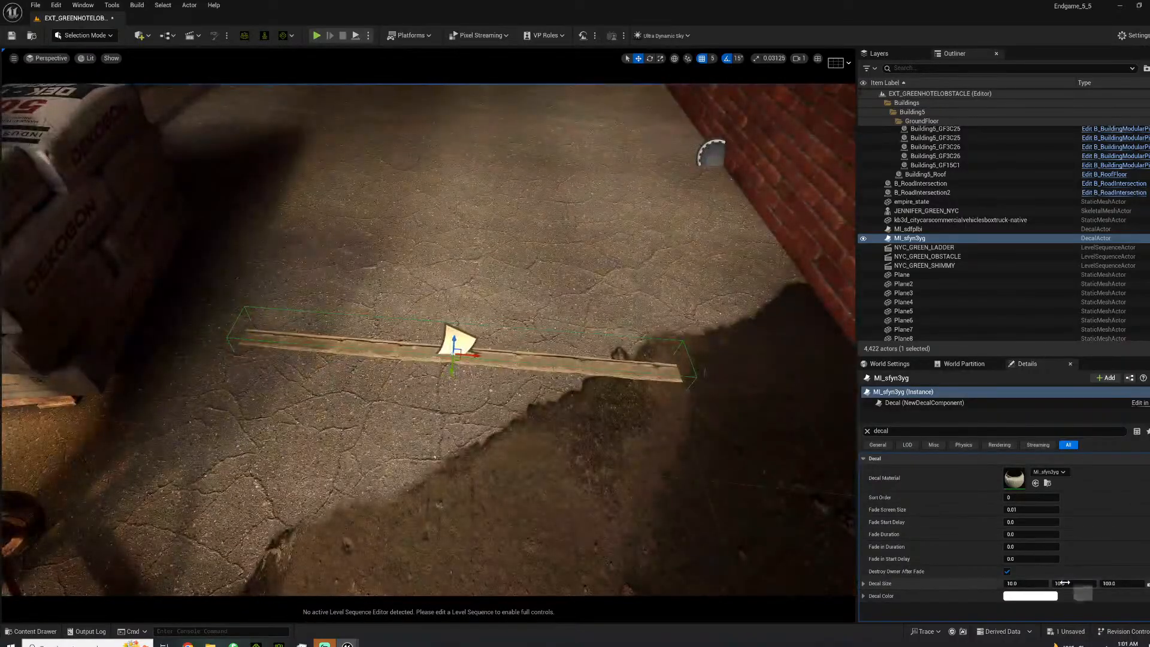
{"action": "key", "text": "Return"}
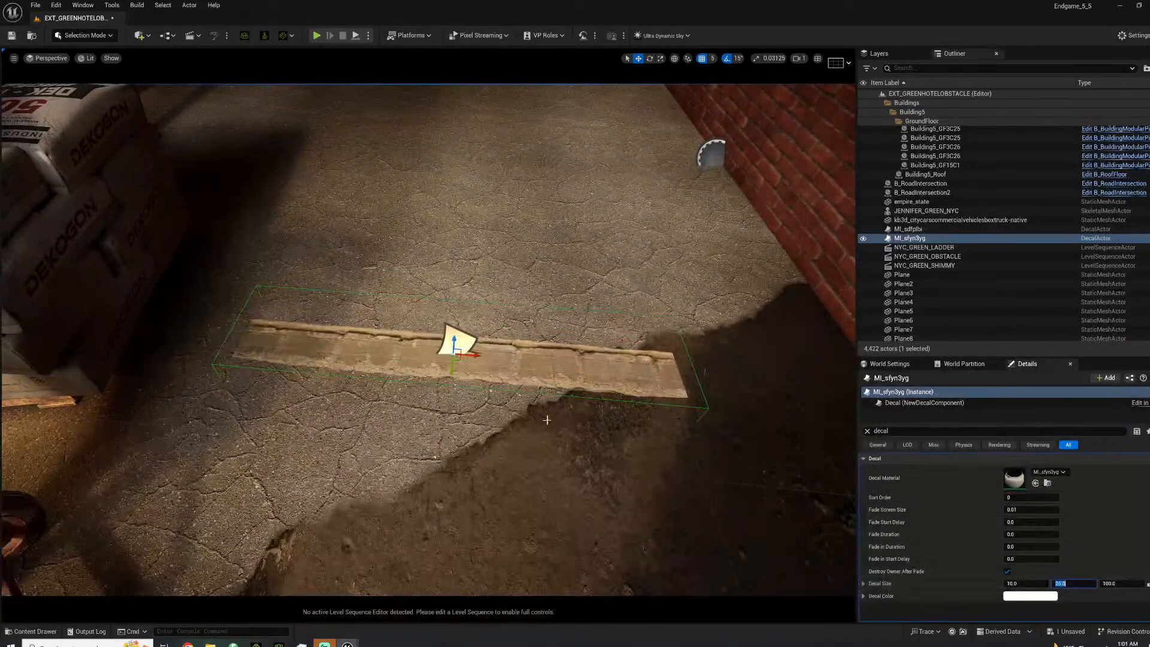
Rotate the Concrete Edge decal to run parallel to the red brick wall and move it along the wall's base.
{"action": "right_click_drag", "start_coordinate": [545, 415], "coordinate": [569, 415]}
{"action": "key", "text": "e"}
{"action": "left_click_drag", "start_coordinate": [442, 346], "coordinate": [840, 359]}
{"action": "key", "text": "w"}
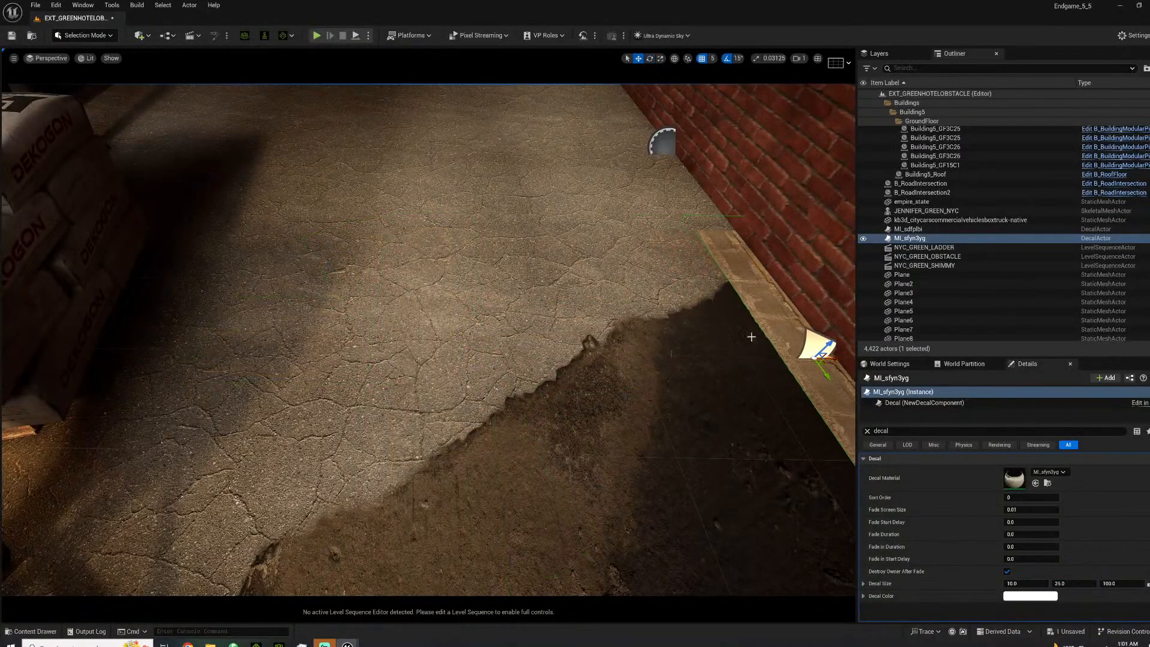
{"action": "right_click_drag", "start_coordinate": [719, 359], "coordinate": [851, 360]}
{"action": "right_click_drag", "start_coordinate": [539, 359], "coordinate": [395, 353]}
{"action": "right_click_drag", "start_coordinate": [663, 301], "coordinate": [659, 302]}
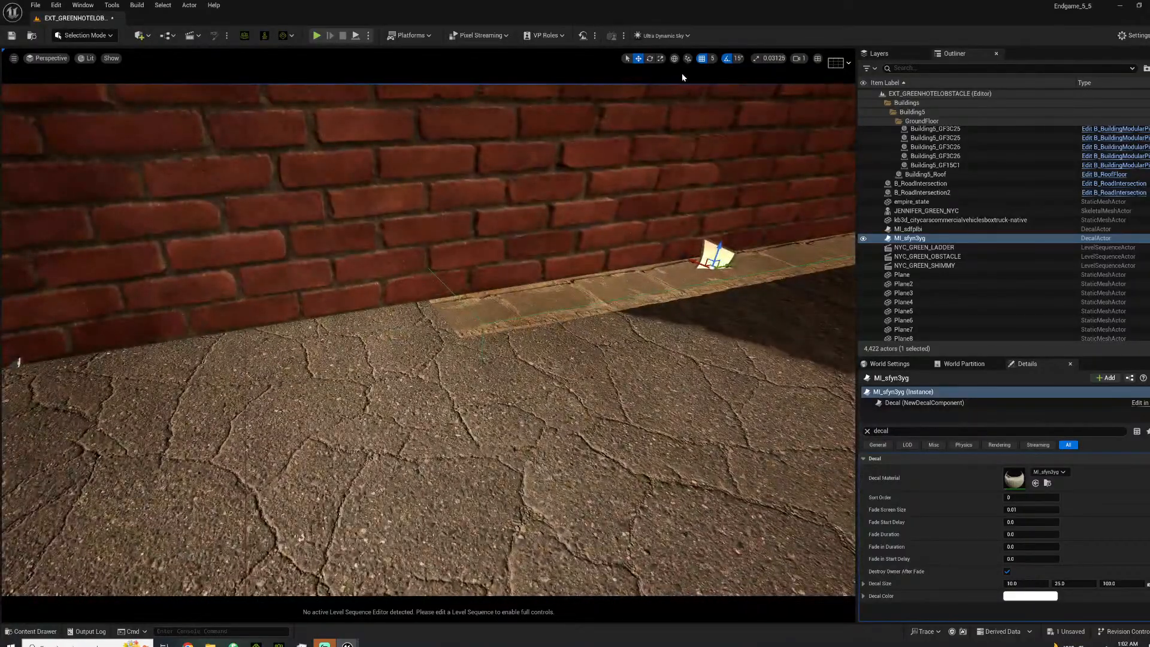
{"action": "right_click_drag", "start_coordinate": [598, 213], "coordinate": [629, 222]}
Open the Fab asset library and search Quixel's 3D products for "concrete".
{"action": "left_click", "coordinate": [139, 35]}
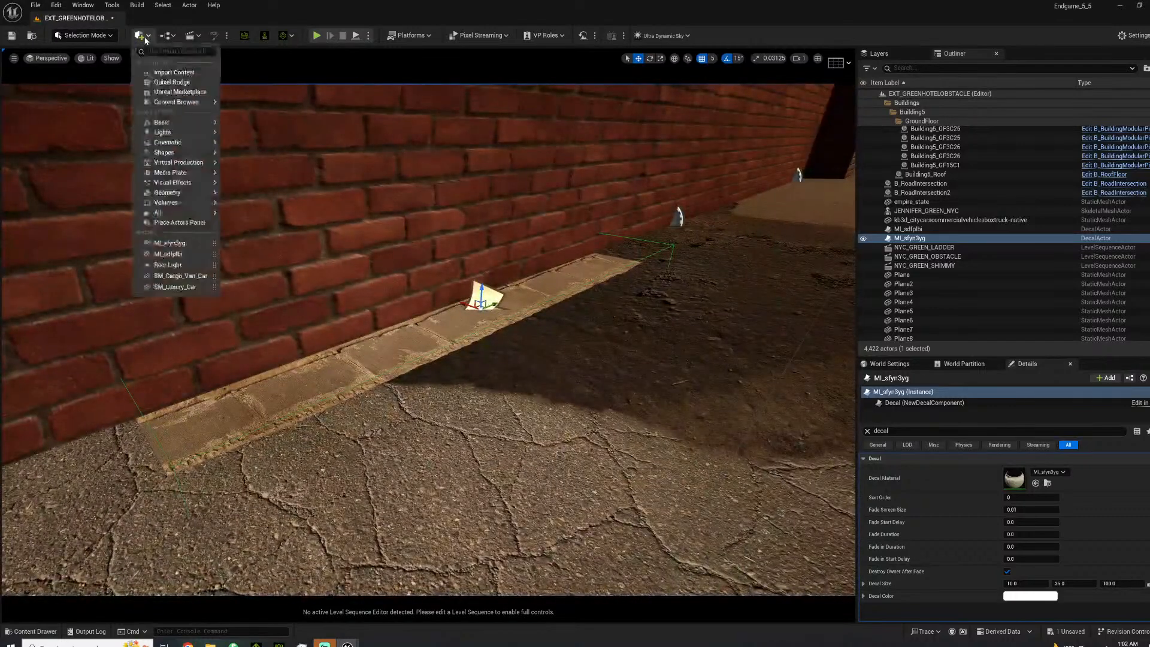
{"action": "left_click", "coordinate": [46, 631]}
{"action": "left_click", "coordinate": [46, 631]}
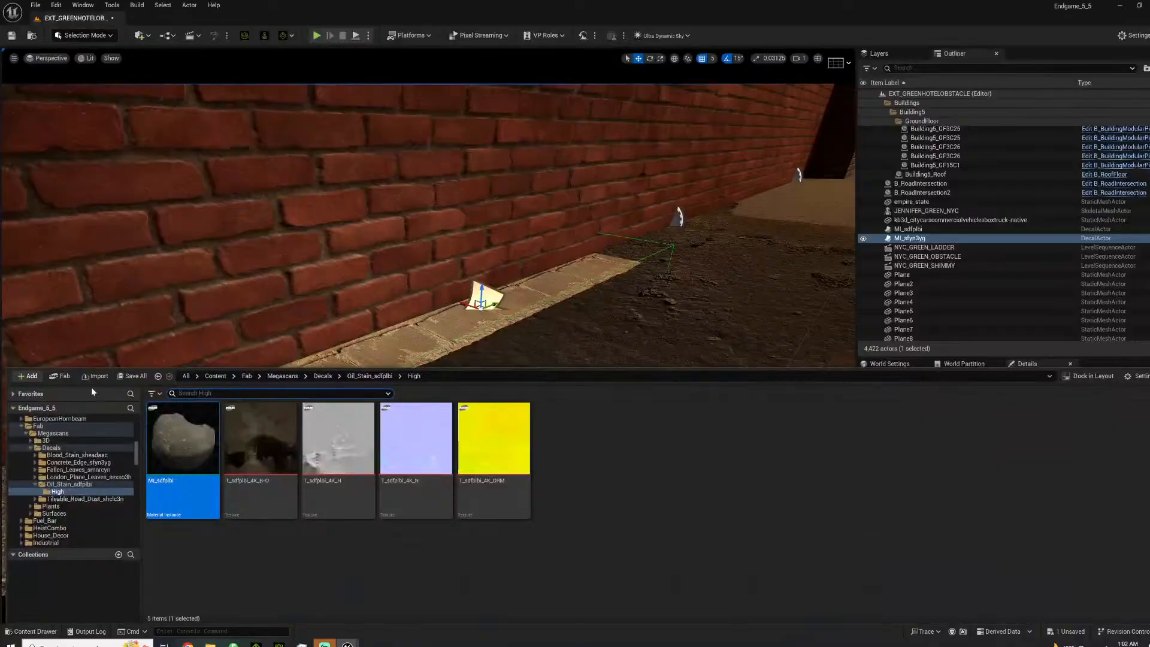
{"action": "left_click", "coordinate": [59, 376]}
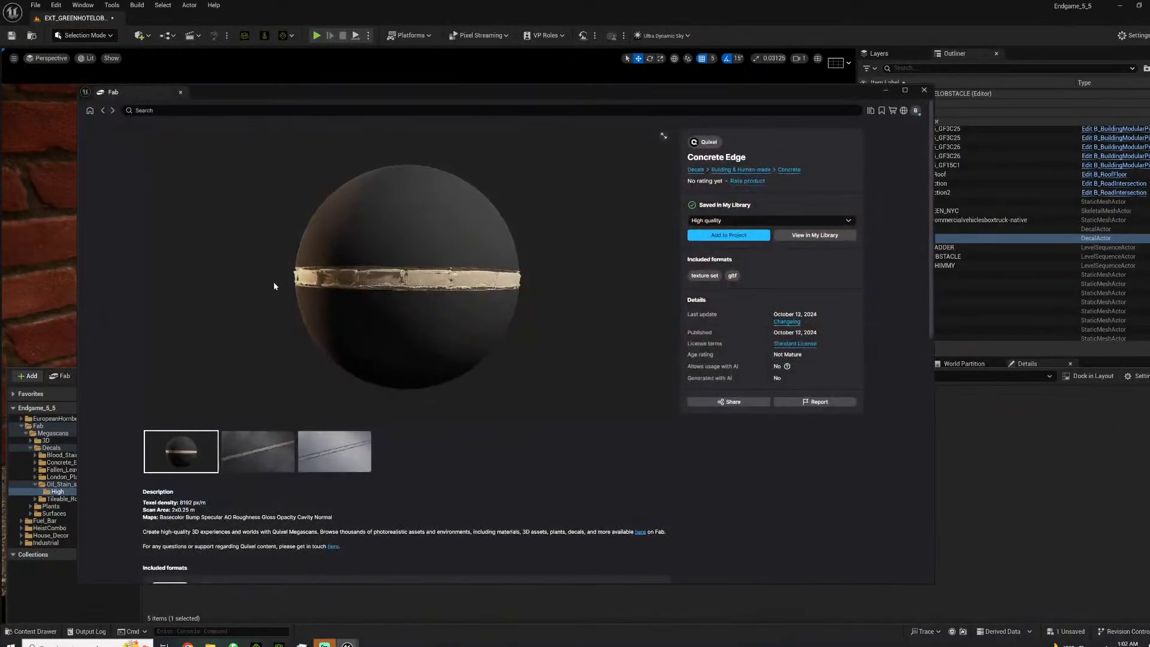
{"action": "left_click", "coordinate": [103, 111]}
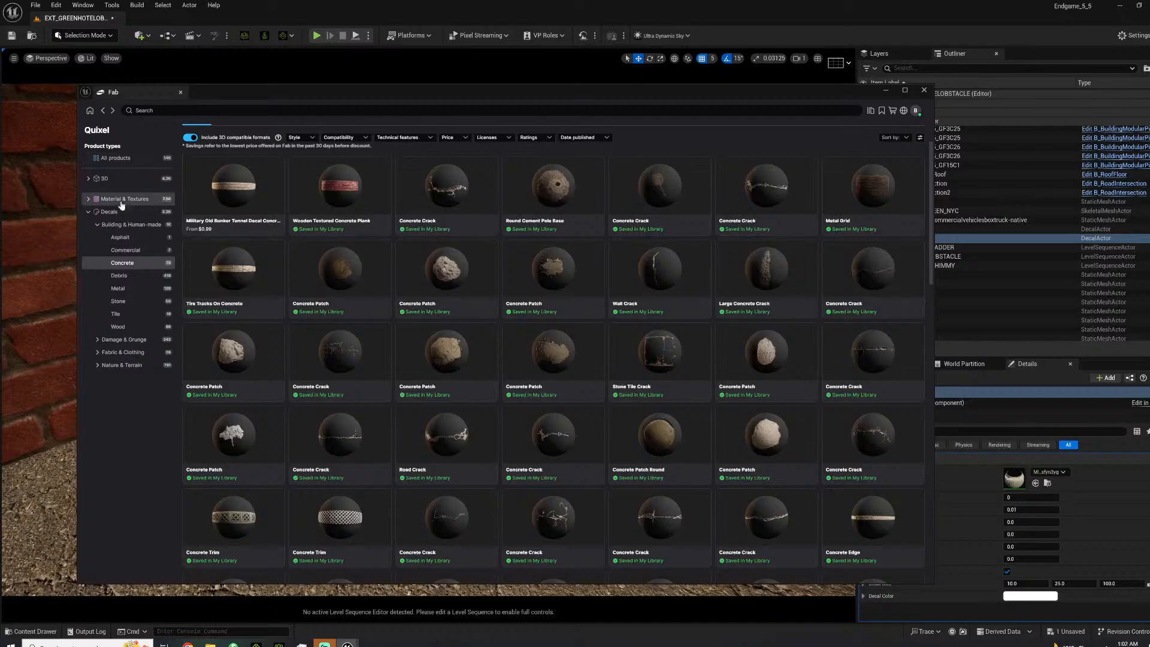
{"action": "left_click", "coordinate": [103, 178]}
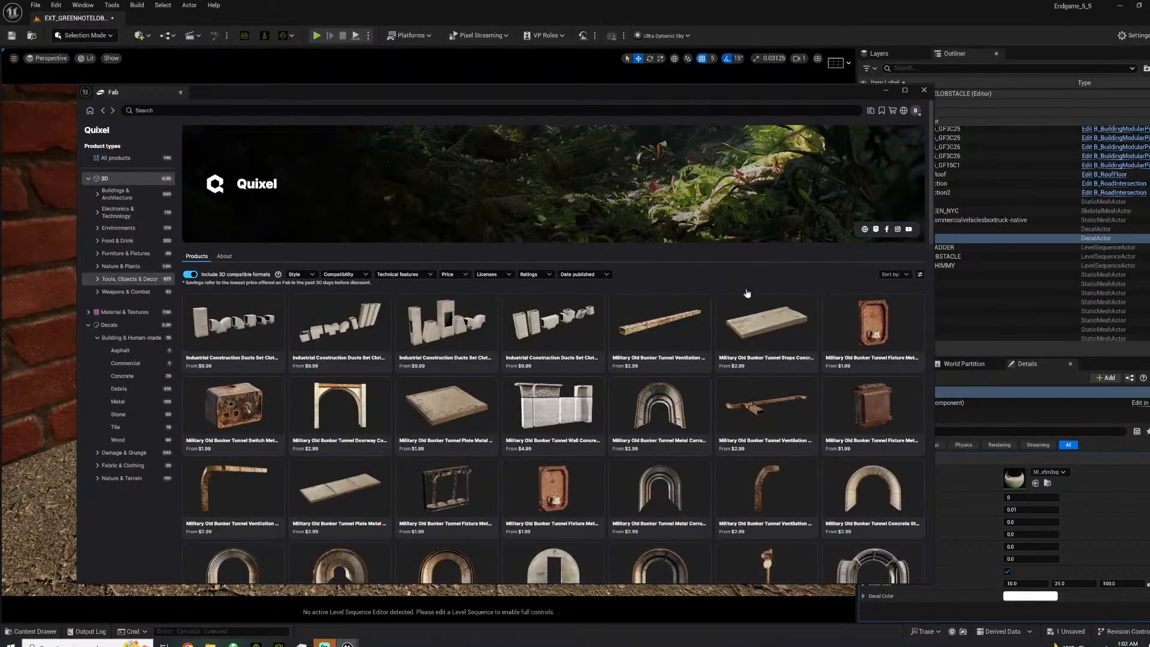
{"action": "left_click", "coordinate": [362, 110]}
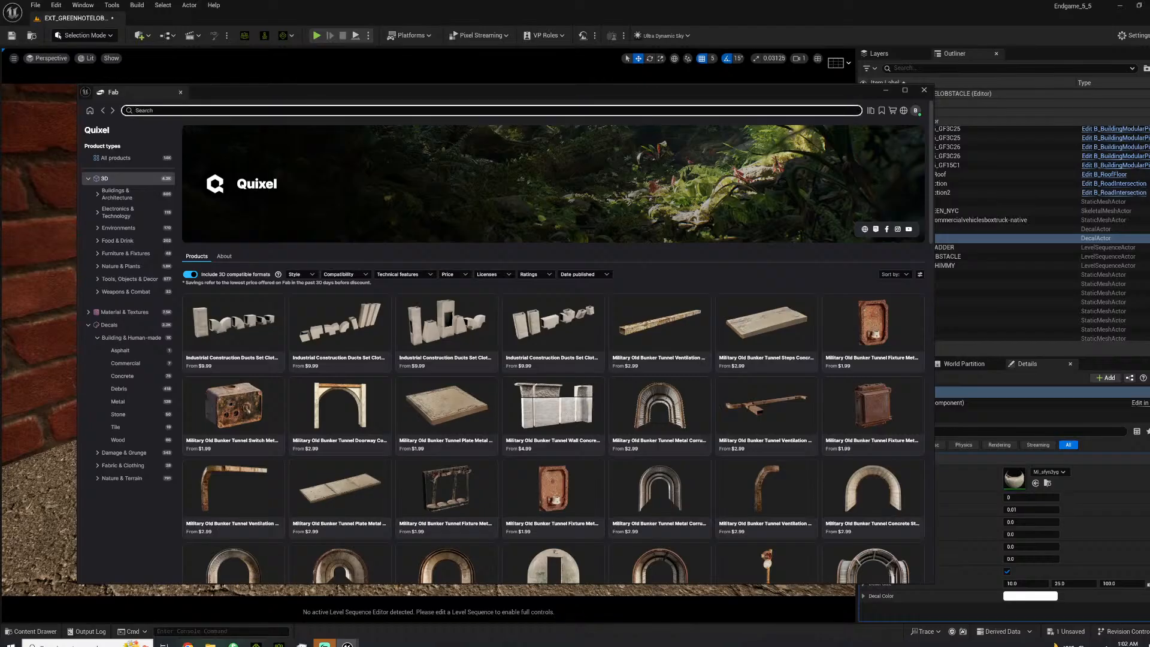
{"action": "type", "text": "concrete"}
{"action": "key", "text": "Return"}
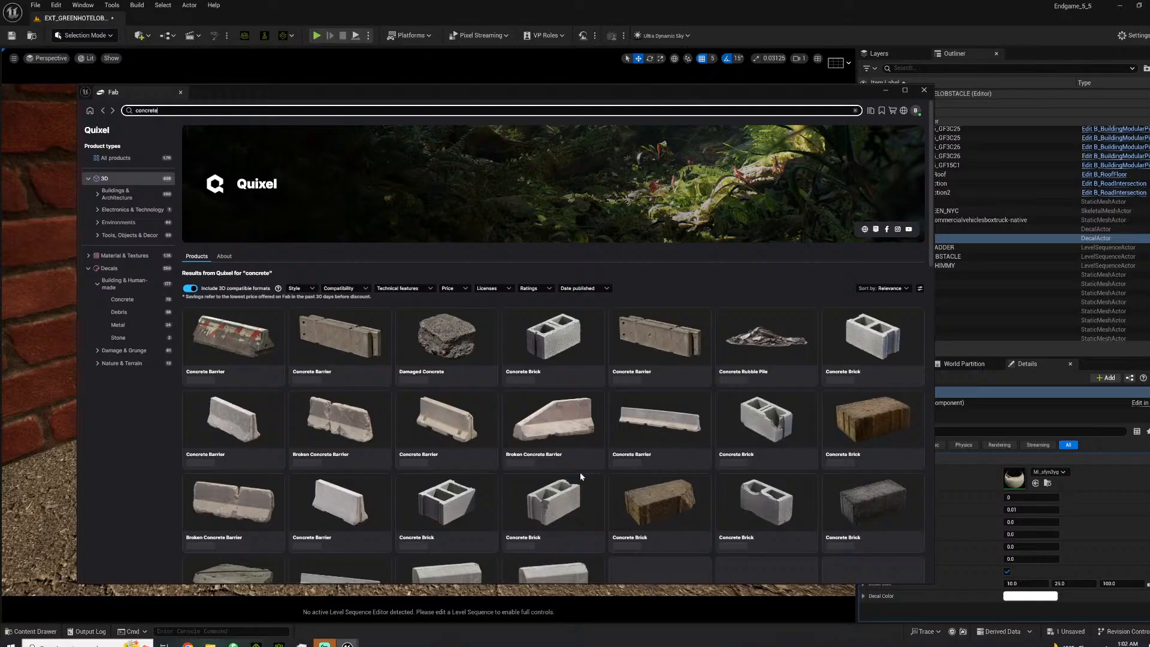
Find the Concrete Ceiling Beam among the concrete results and add it to the project in medium quality.
{"action": "scroll", "coordinate": [580, 476], "scroll_direction": "down", "scroll_amount": 5}
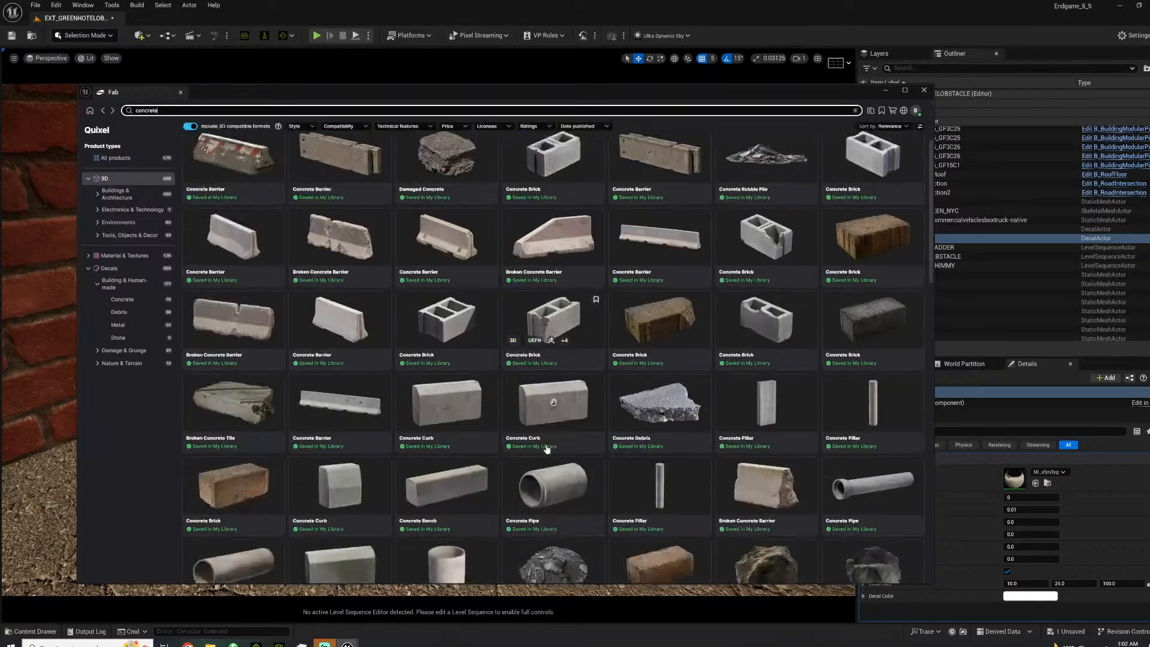
{"action": "scroll", "coordinate": [546, 449], "scroll_direction": "down", "scroll_amount": 3}
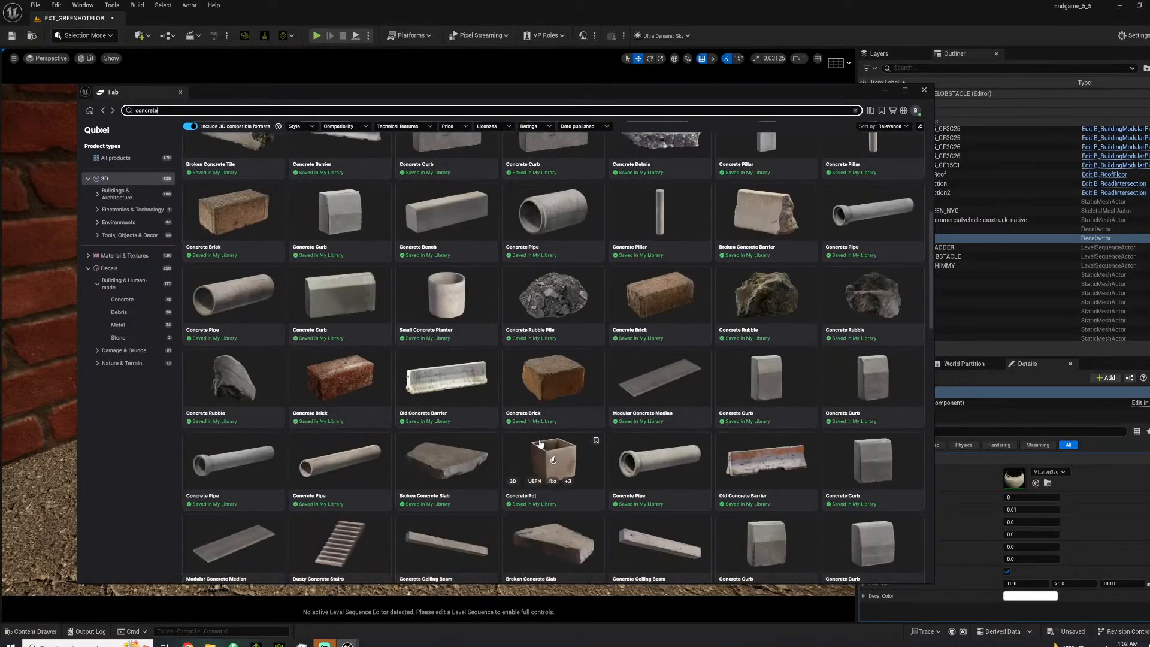
{"action": "scroll", "coordinate": [539, 439], "scroll_direction": "down", "scroll_amount": 2}
{"action": "scroll", "coordinate": [535, 439], "scroll_direction": "down", "scroll_amount": 2}
{"action": "scroll", "coordinate": [536, 439], "scroll_direction": "down", "scroll_amount": 5}
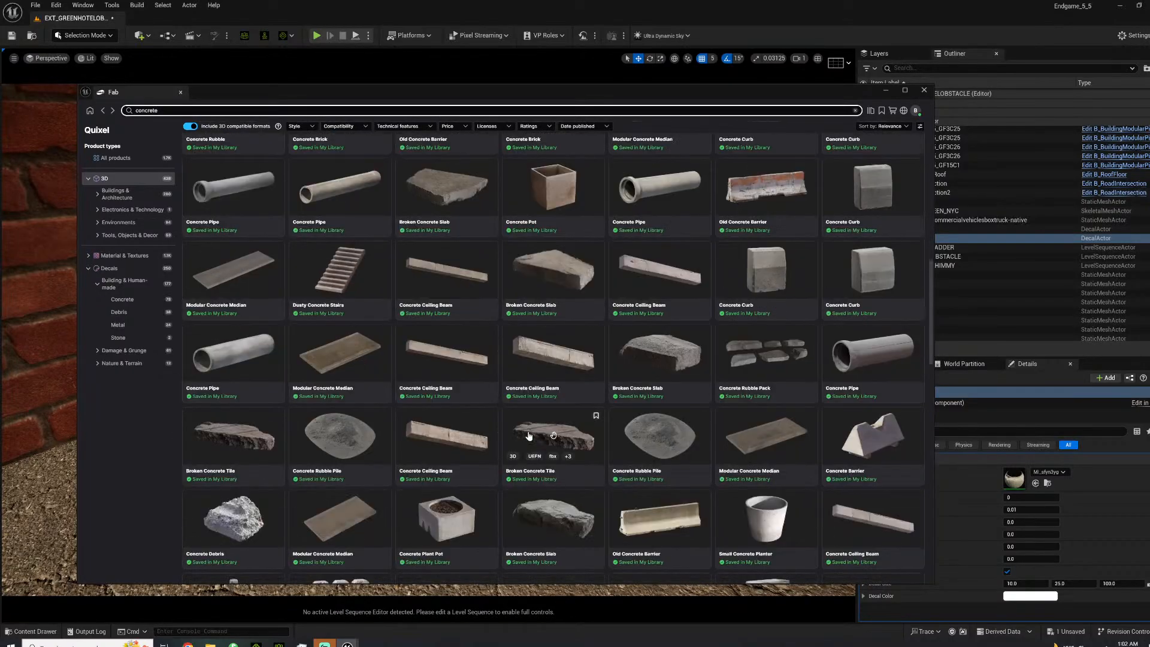
{"action": "scroll", "coordinate": [523, 421], "scroll_direction": "down", "scroll_amount": 3}
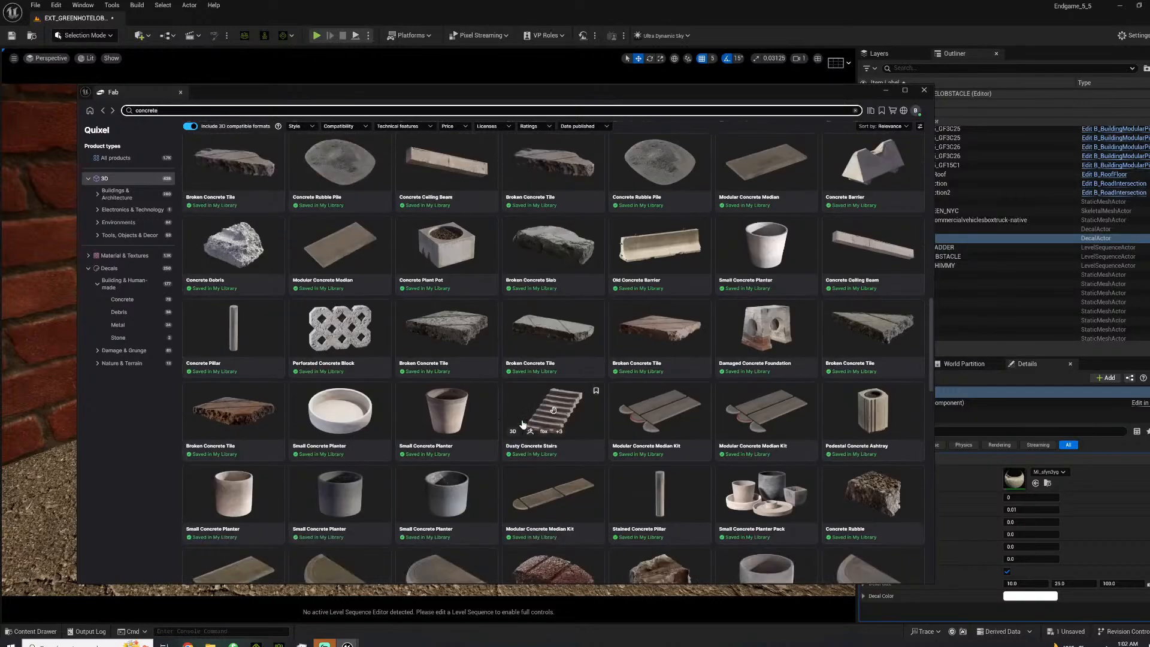
{"action": "scroll", "coordinate": [325, 266], "scroll_direction": "up", "scroll_amount": 3}
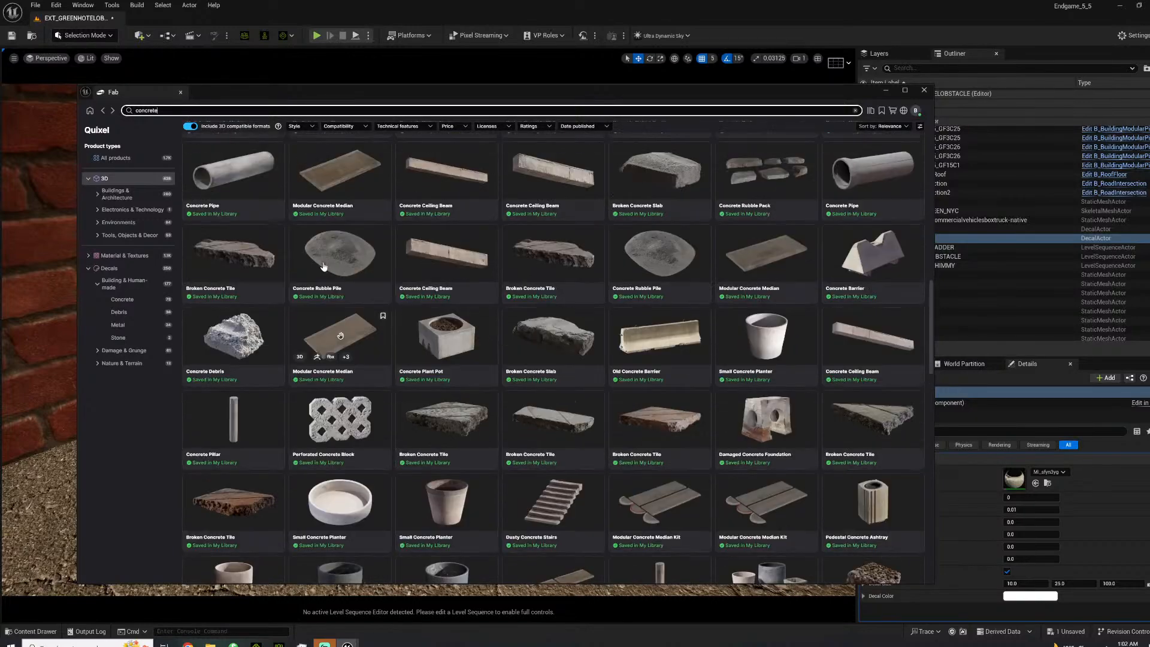
{"action": "left_click", "coordinate": [458, 210]}
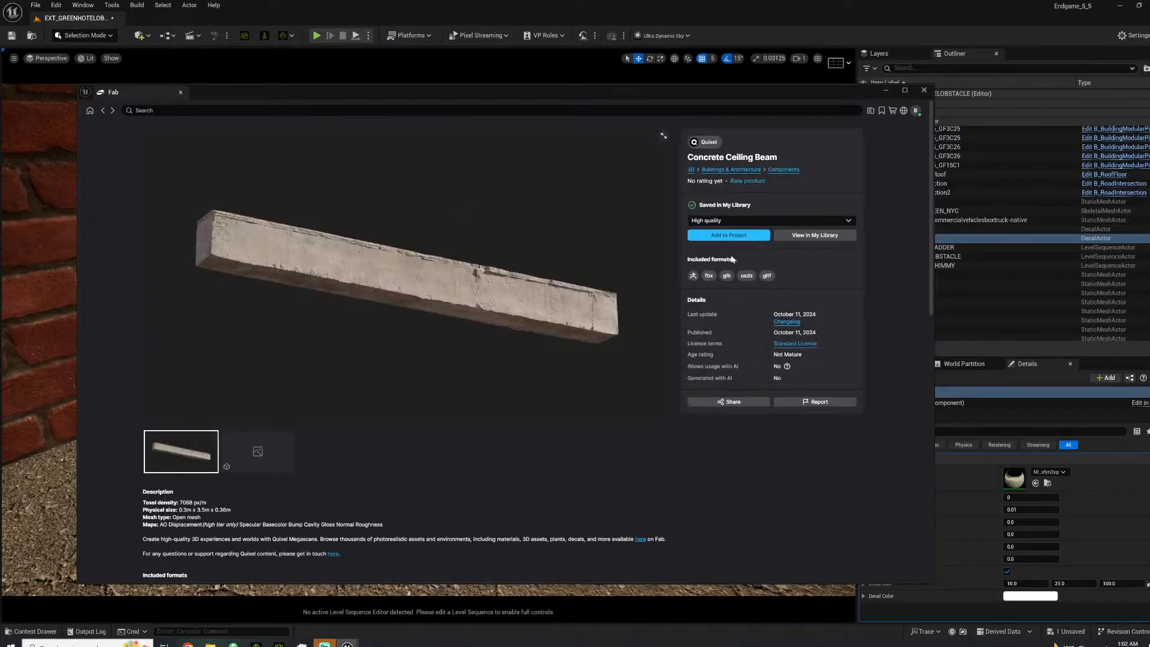
{"action": "left_click", "coordinate": [743, 226]}
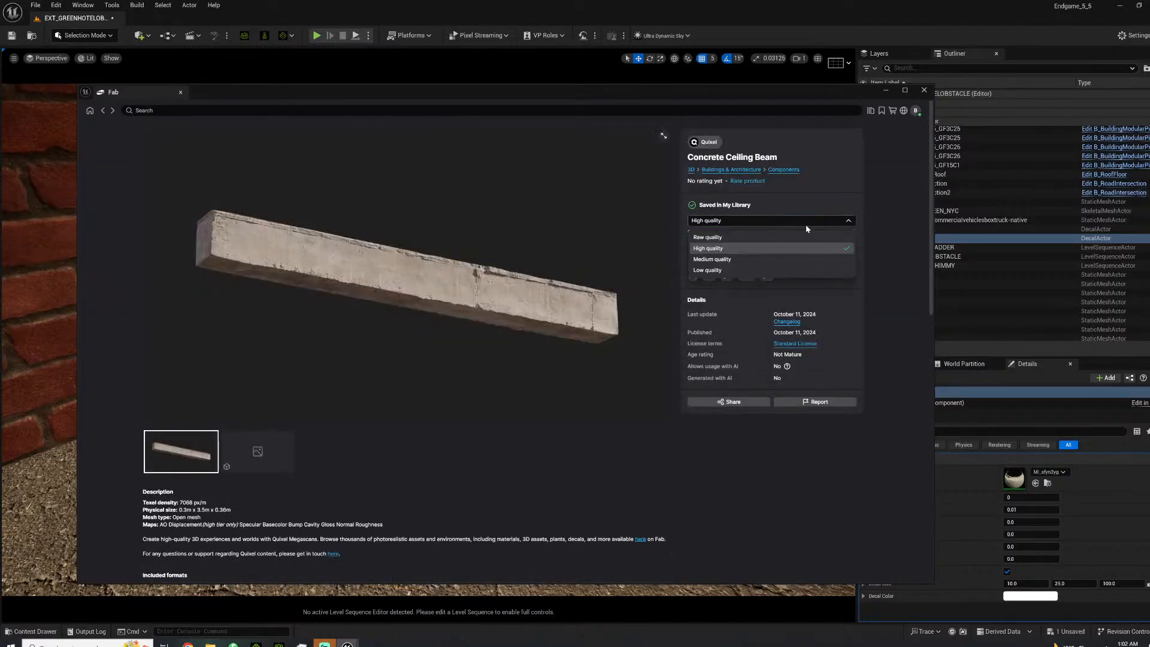
{"action": "left_click", "coordinate": [726, 259]}
{"action": "left_click", "coordinate": [689, 236]}
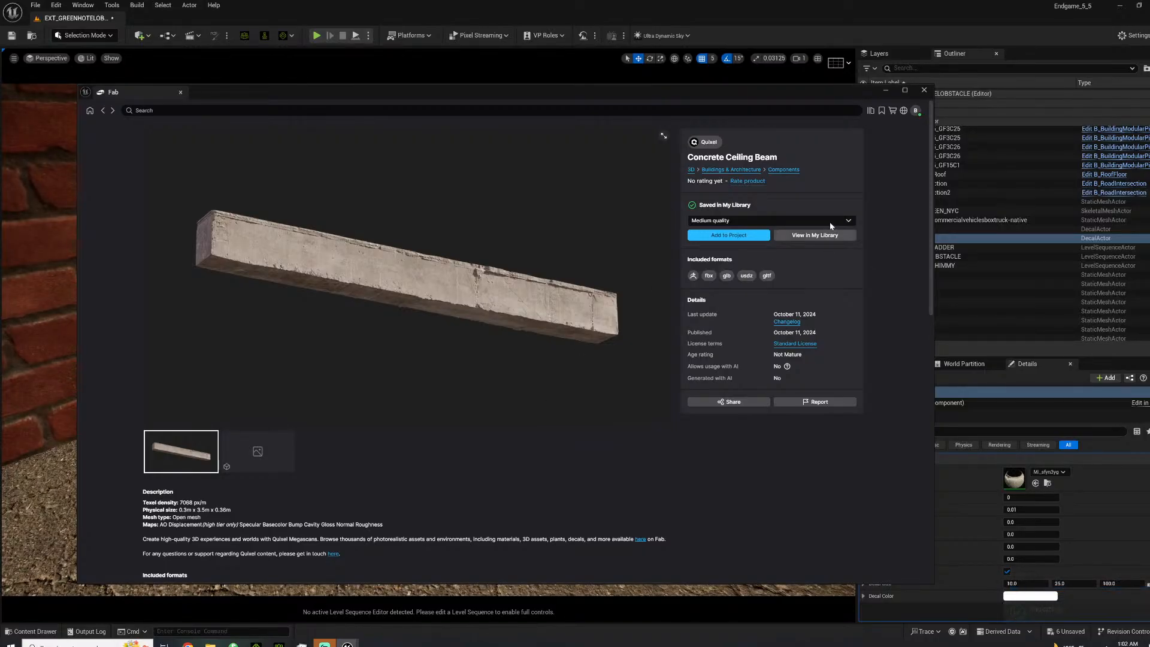
{"action": "left_click", "coordinate": [886, 91]}
Save the imported Concrete Ceiling Beam mesh, material instance and textures in its Megascans 3D Medium folder.
{"action": "left_click", "coordinate": [34, 632]}
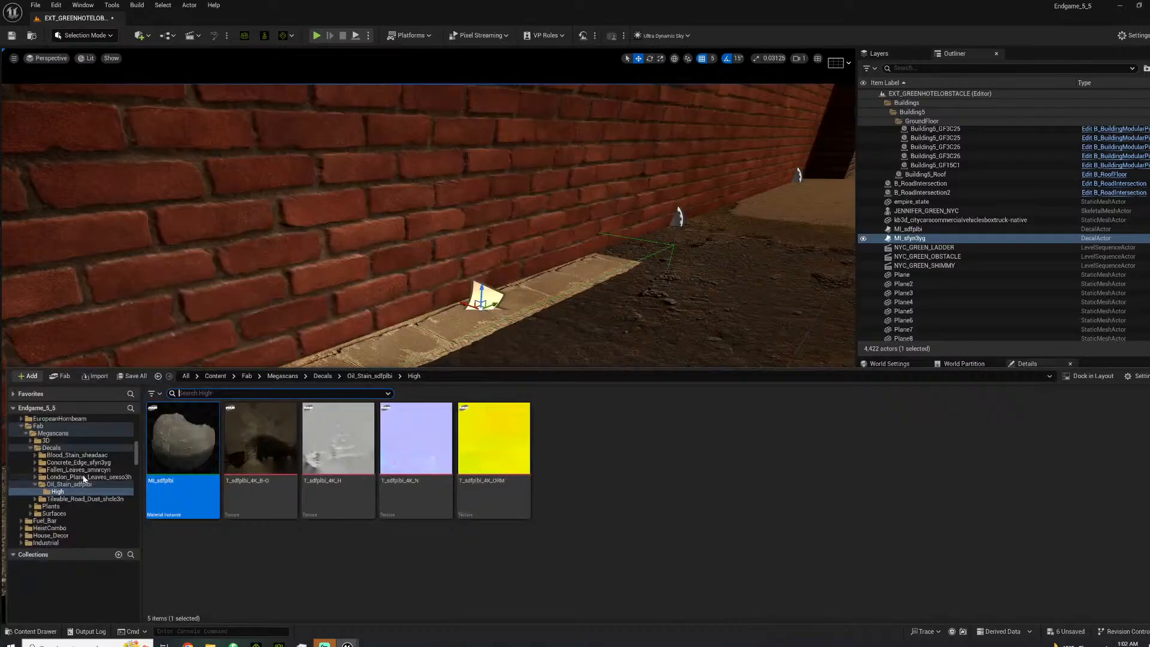
{"action": "left_click", "coordinate": [46, 441]}
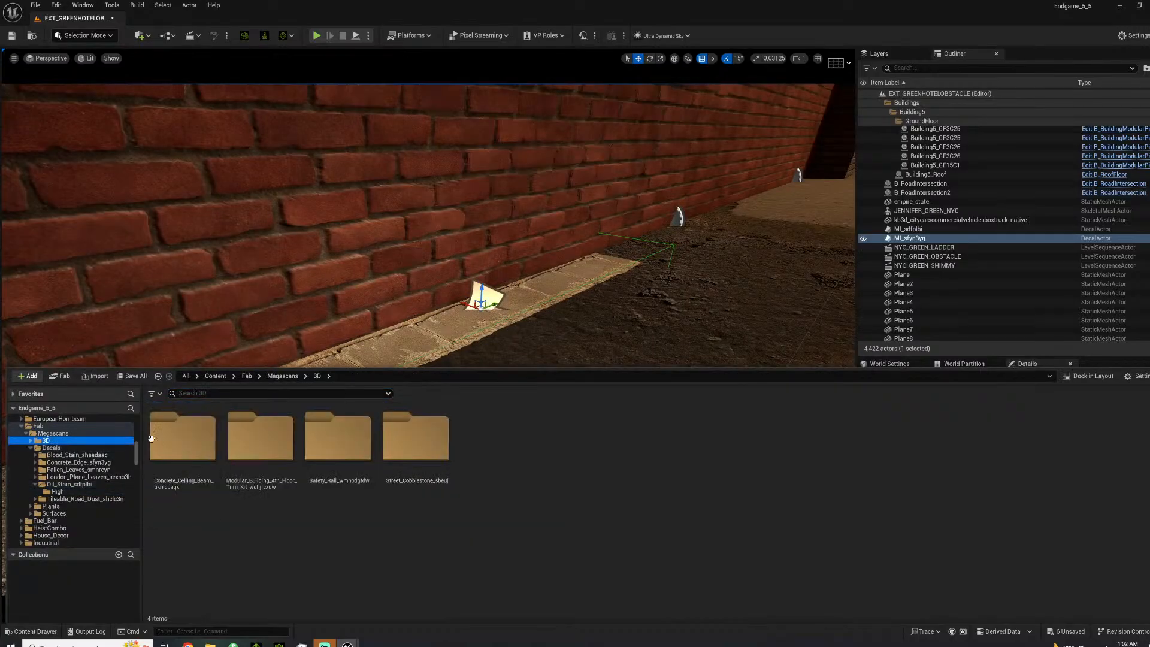
{"action": "double_click", "coordinate": [181, 440]}
{"action": "double_click", "coordinate": [163, 438]}
{"action": "left_click", "coordinate": [182, 438]}
{"action": "left_click", "coordinate": [490, 441], "text": "shift"}
{"action": "key", "text": "ctrl+s"}
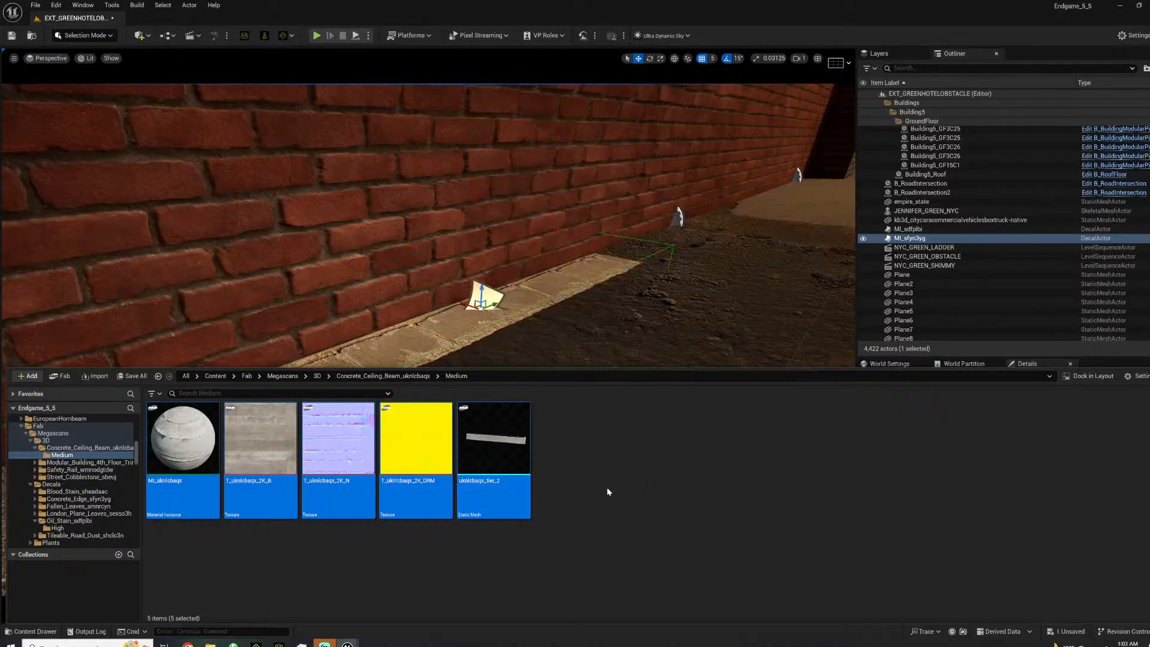
Place the uknlcbaqx_tier_2 beam mesh beside the red brick wall, raise it above the ground and turn off Receives Decals.
{"action": "left_click", "coordinate": [567, 487]}
{"action": "left_click_drag", "start_coordinate": [507, 465], "coordinate": [575, 362]}
{"action": "right_click_drag", "start_coordinate": [575, 362], "coordinate": [713, 377]}
{"action": "key", "text": "e"}
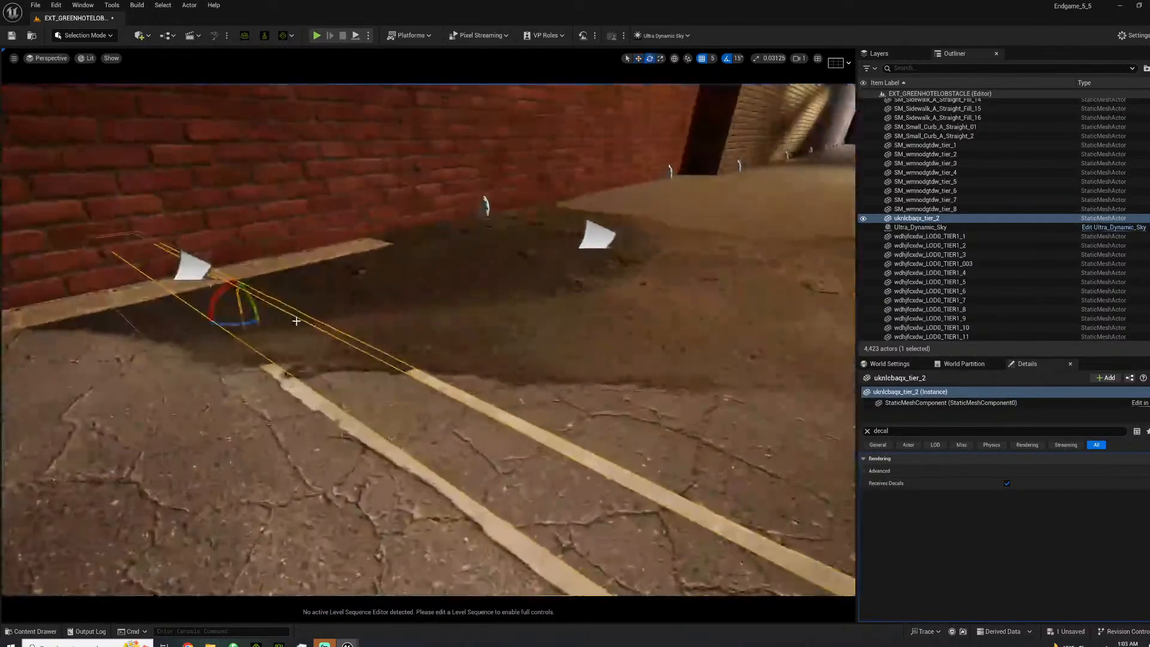
{"action": "key", "text": "r"}
{"action": "left_click_drag", "start_coordinate": [239, 298], "coordinate": [231, 265]}
{"action": "key", "text": "e"}
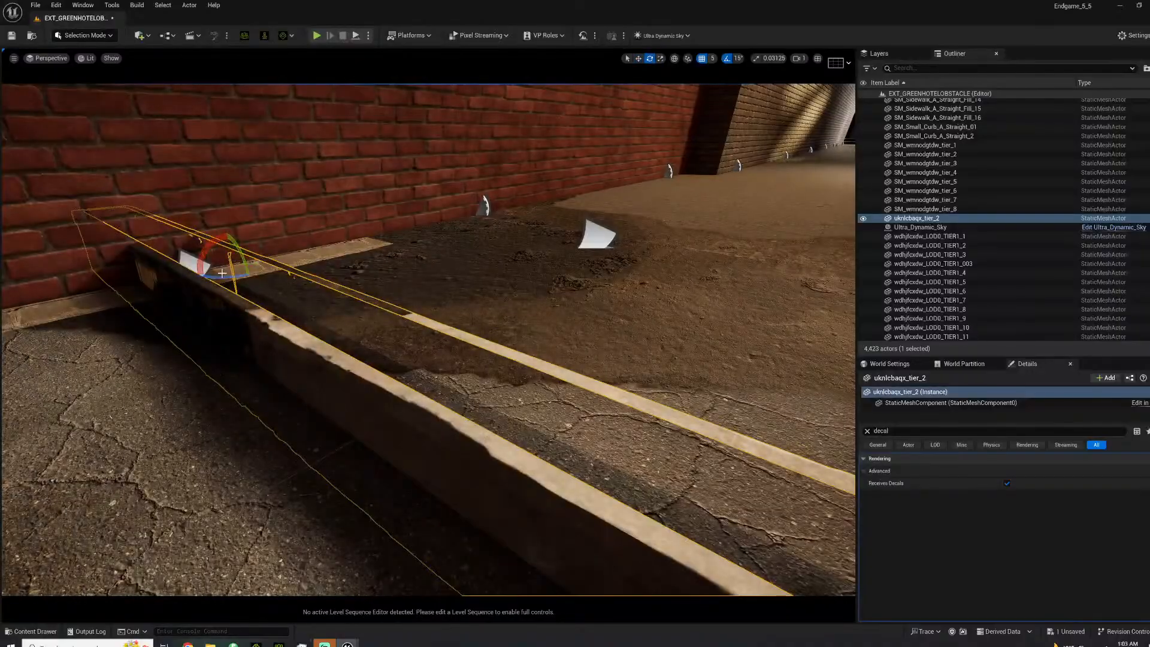
{"action": "left_click", "coordinate": [1007, 483]}
Rotate the concrete beam parallel to the red brick wall and move it against the wall's base.
{"action": "left_click_drag", "start_coordinate": [221, 278], "coordinate": [157, 300]}
{"action": "left_click_drag", "start_coordinate": [241, 258], "coordinate": [237, 294]}
{"action": "key", "text": "w"}
{"action": "right_click_drag", "start_coordinate": [238, 297], "coordinate": [339, 315]}
{"action": "left_click_drag", "start_coordinate": [544, 272], "coordinate": [438, 261]}
{"action": "right_click_drag", "start_coordinate": [439, 260], "coordinate": [414, 298]}
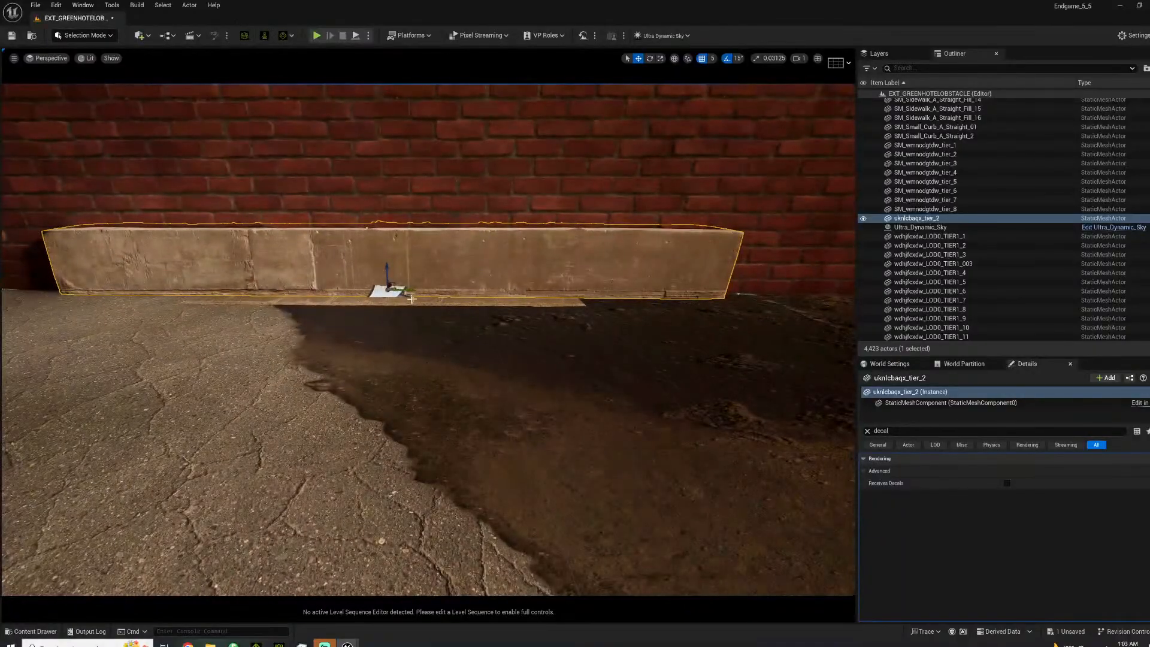
Shift the Concrete Edge decal along the beam's foot and nudge the beam's position at the wall.
{"action": "left_click", "coordinate": [387, 292]}
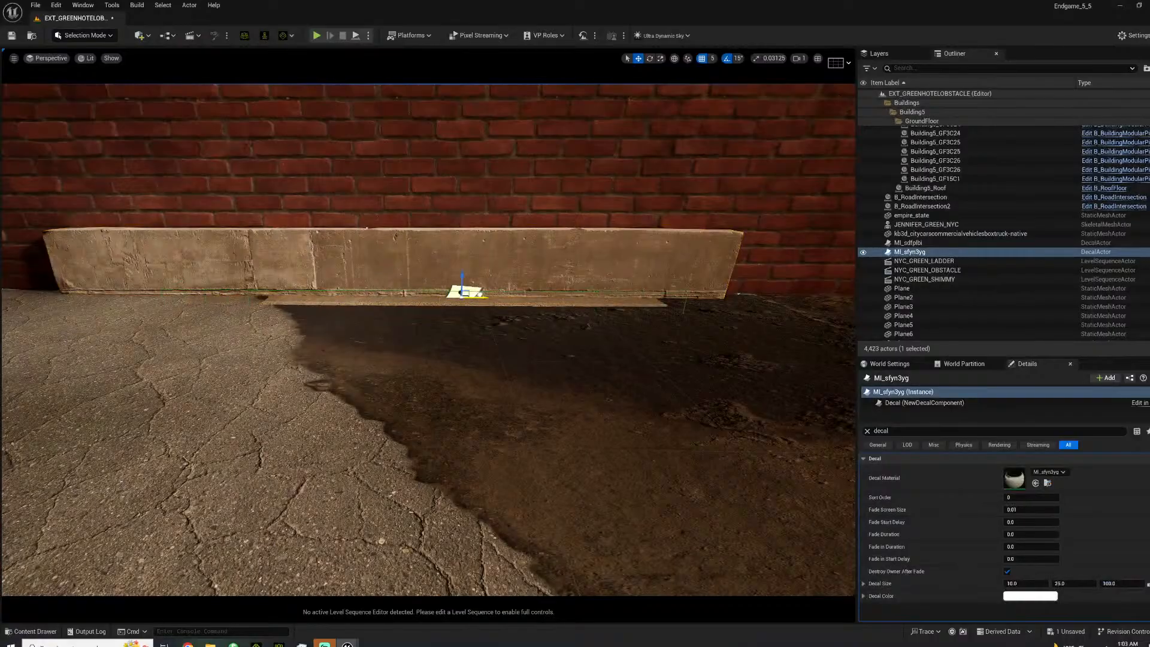
{"action": "left_click_drag", "start_coordinate": [547, 290], "coordinate": [556, 290]}
{"action": "right_click_drag", "start_coordinate": [556, 290], "coordinate": [578, 304]}
{"action": "left_click", "coordinate": [463, 296]}
{"action": "left_click_drag", "start_coordinate": [458, 284], "coordinate": [469, 283]}
{"action": "right_click_drag", "start_coordinate": [468, 283], "coordinate": [587, 281]}
{"action": "mouse_move", "coordinate": [469, 312]}
{"action": "right_mouse_down"}
{"action": "mouse_move", "coordinate": [464, 360]}
{"action": "mouse_move", "coordinate": [469, 313]}
{"action": "right_mouse_up"}
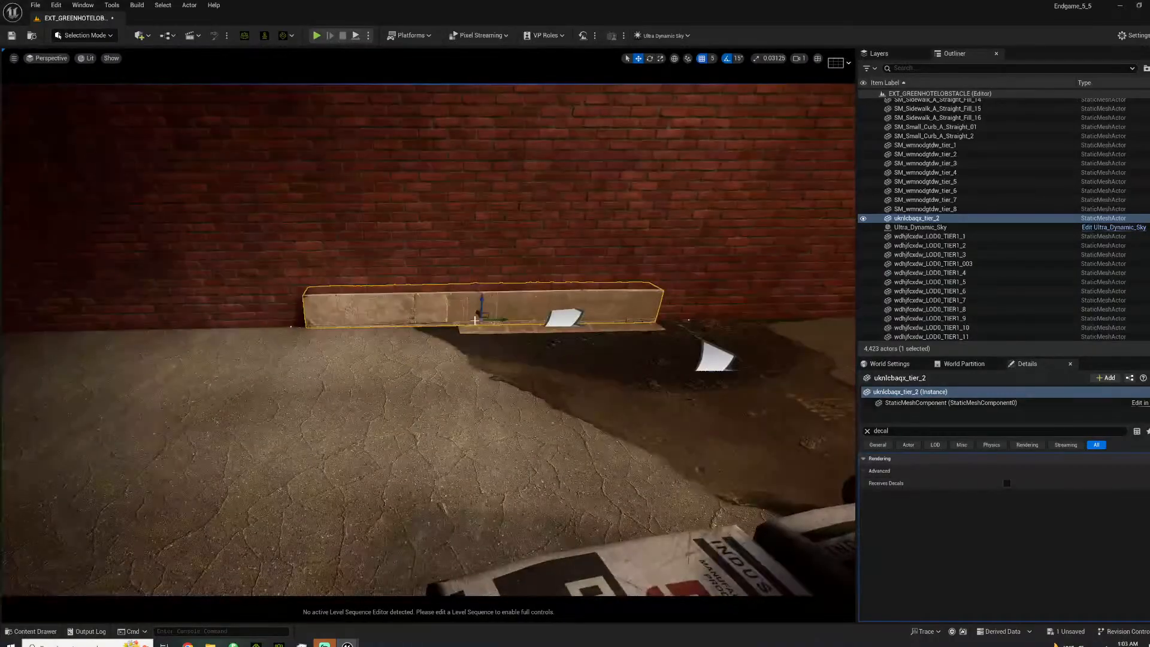
Duplicate the concrete beam end to end in both directions to form a four-beam row along the red brick wall.
{"action": "left_click_drag", "start_coordinate": [500, 320], "coordinate": [147, 301], "text": "alt"}
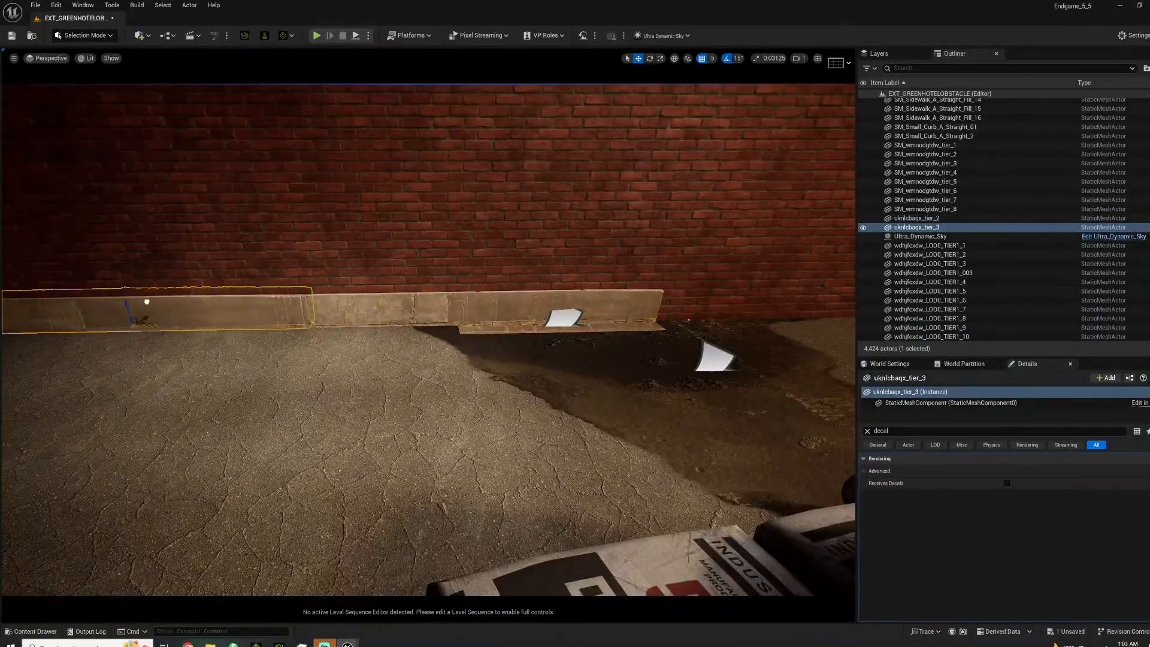
{"action": "right_click_drag", "start_coordinate": [147, 301], "coordinate": [233, 317]}
{"action": "left_click", "coordinate": [233, 319], "text": "shift"}
{"action": "left_click_drag", "start_coordinate": [161, 315], "coordinate": [378, 333], "text": "alt"}
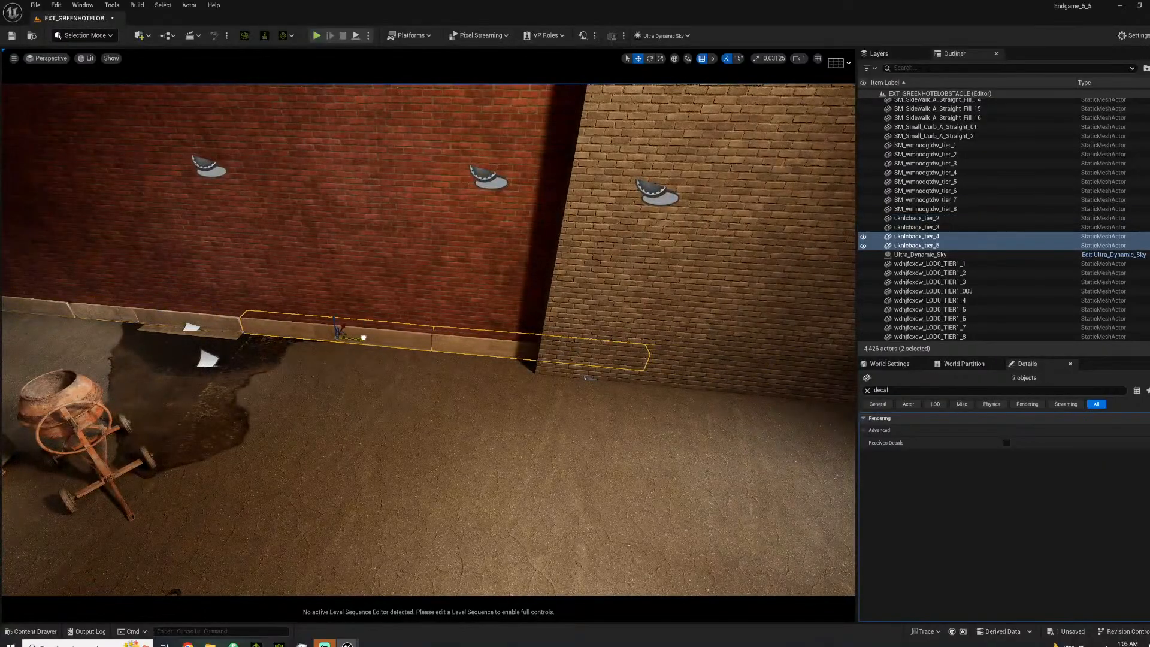
Try extending the row with two more beam copies along the tan brick wall, delete them and preview the alley without editor icons.
{"action": "left_click_drag", "start_coordinate": [363, 340], "coordinate": [604, 376], "text": "alt"}
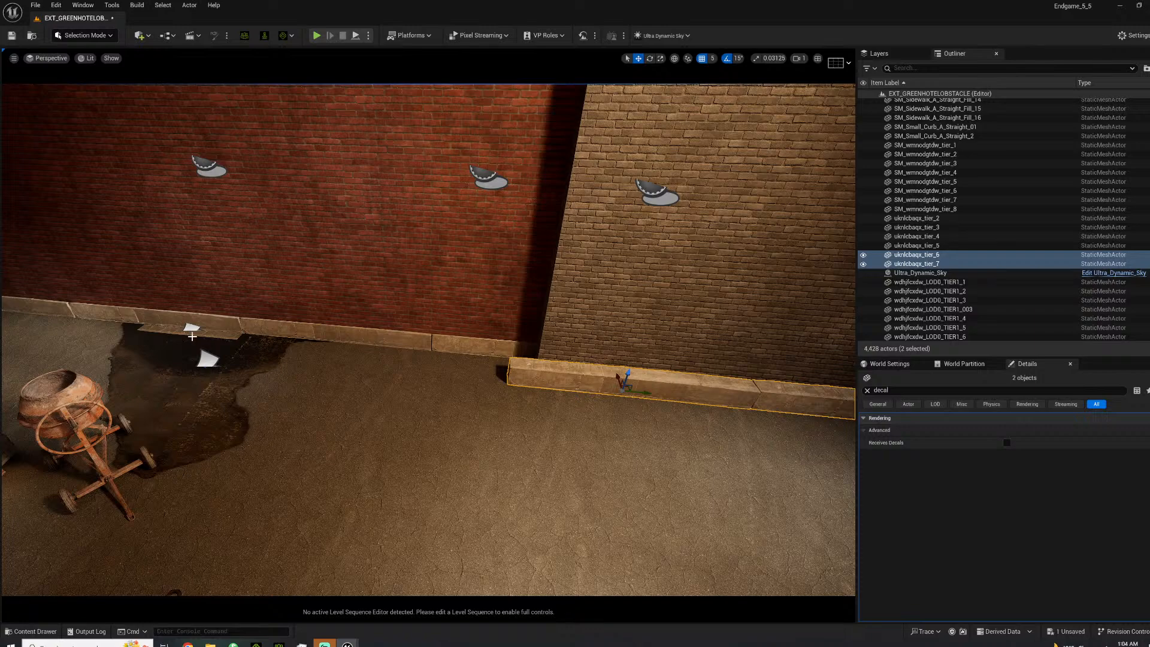
{"action": "key", "text": "Delete"}
{"action": "right_click_drag", "start_coordinate": [557, 384], "coordinate": [411, 387]}
{"action": "key", "text": "w"}
{"action": "key", "text": "s"}
{"action": "key", "text": "g"}
{"action": "key", "text": "w"}
{"action": "right_click_drag", "start_coordinate": [535, 393], "coordinate": [665, 479]}
{"action": "key", "text": "g"}
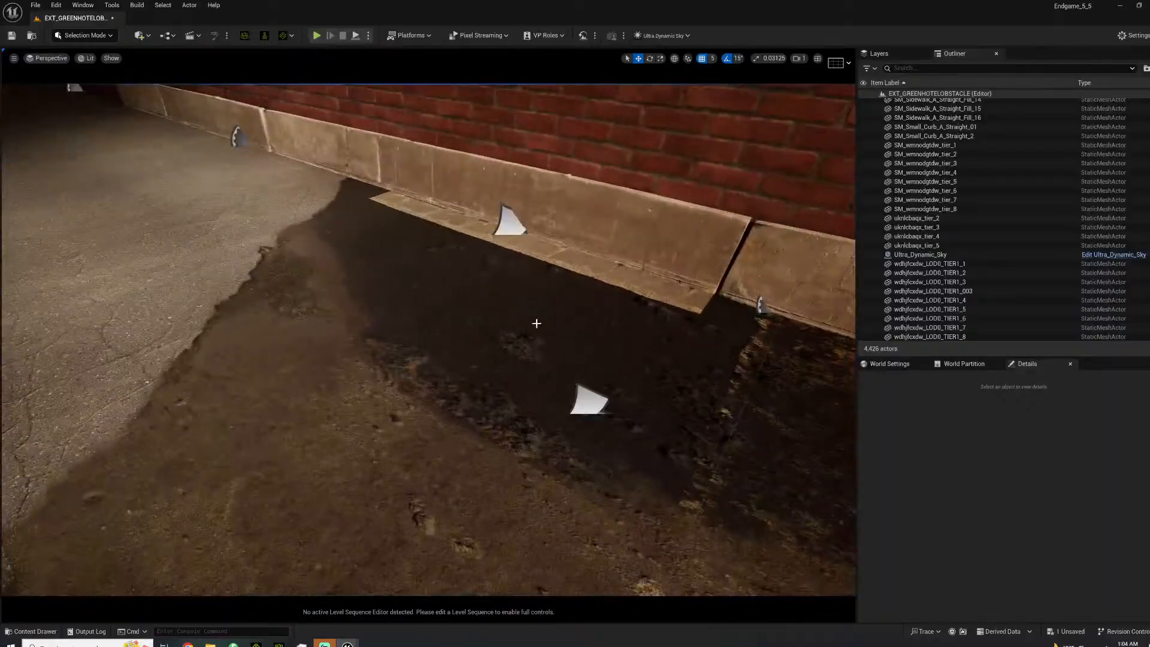
Duplicate the Concrete Edge decal three times end to end along the beams toward the tan brick building.
{"action": "left_click", "coordinate": [511, 229]}
{"action": "right_click_drag", "start_coordinate": [512, 229], "coordinate": [575, 230]}
{"action": "key", "text": "s"}
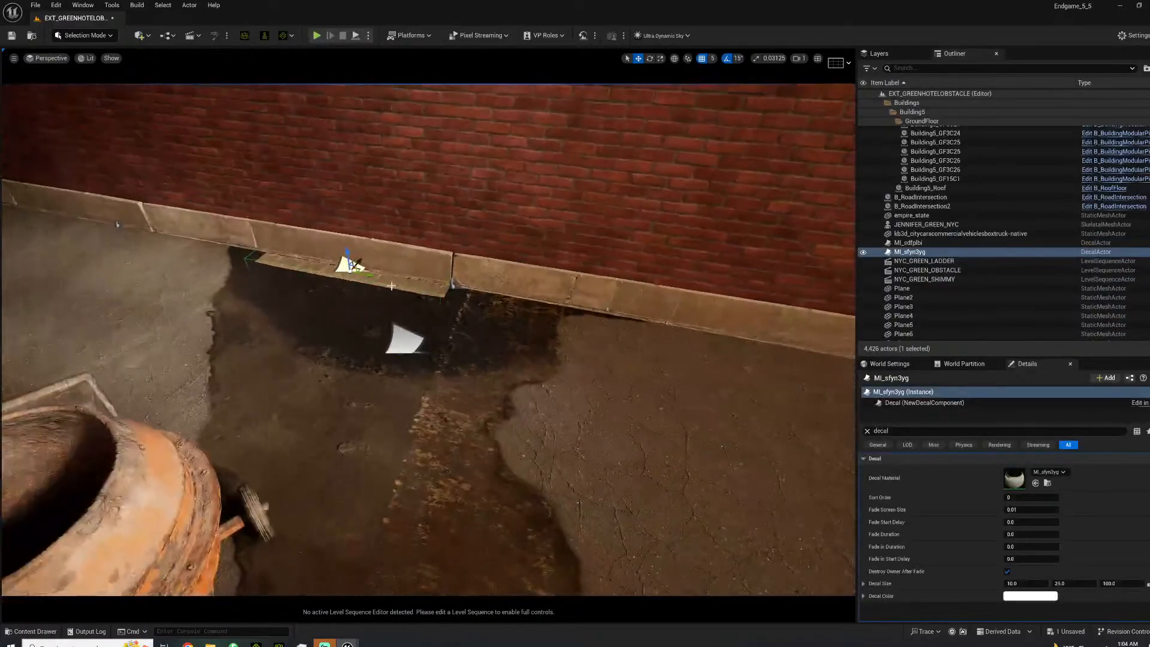
{"action": "left_click_drag", "start_coordinate": [370, 277], "coordinate": [590, 311], "text": "alt"}
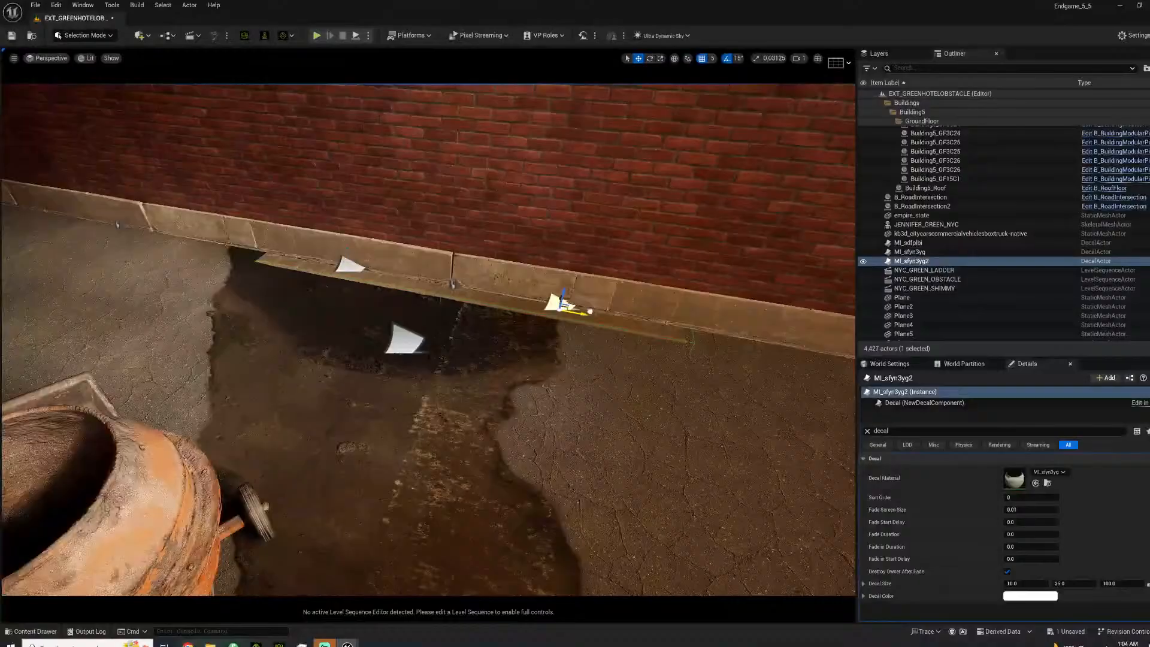
{"action": "right_click_drag", "start_coordinate": [517, 324], "coordinate": [575, 309]}
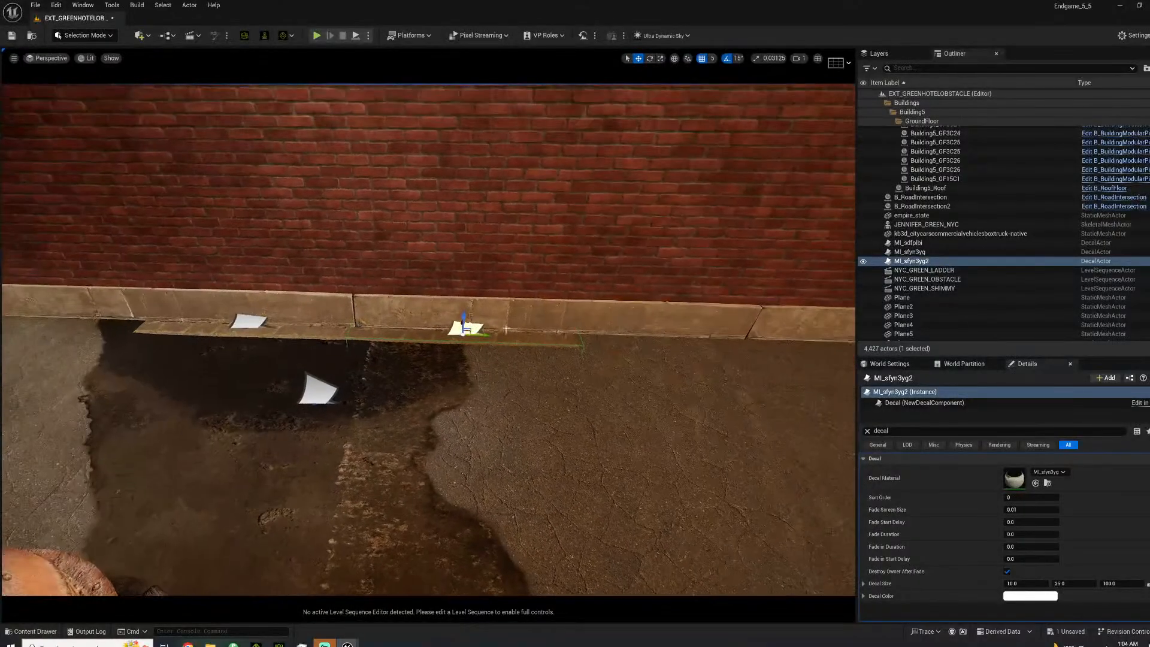
{"action": "left_click_drag", "start_coordinate": [484, 336], "coordinate": [737, 350], "text": "alt"}
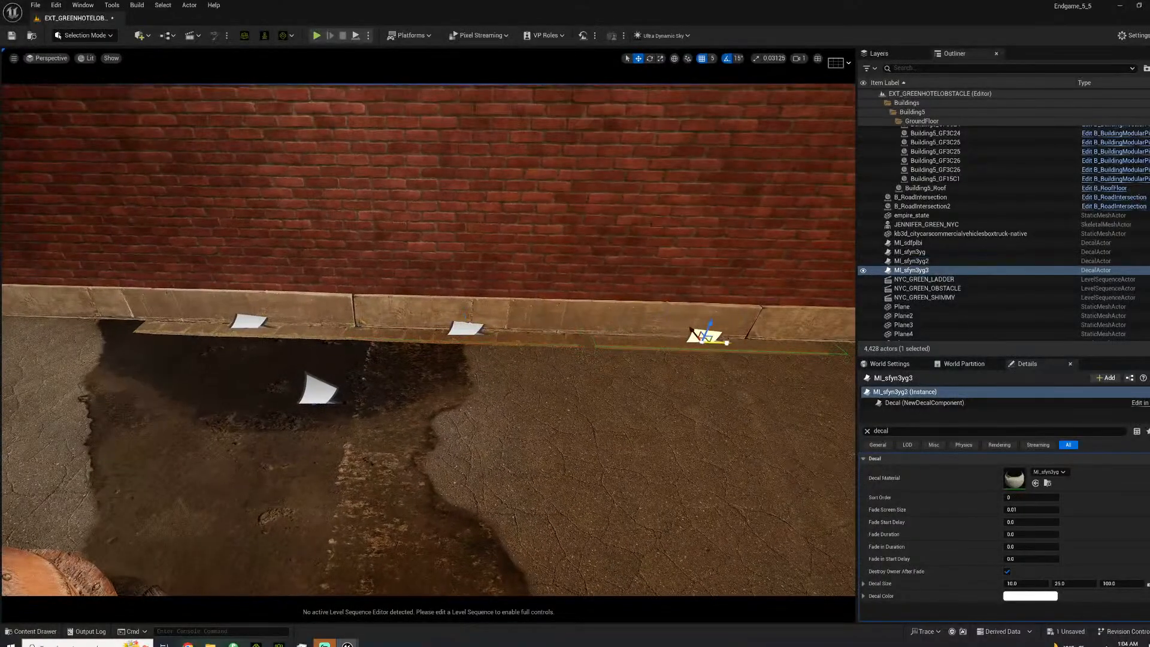
{"action": "right_click_drag", "start_coordinate": [715, 342], "coordinate": [836, 344]}
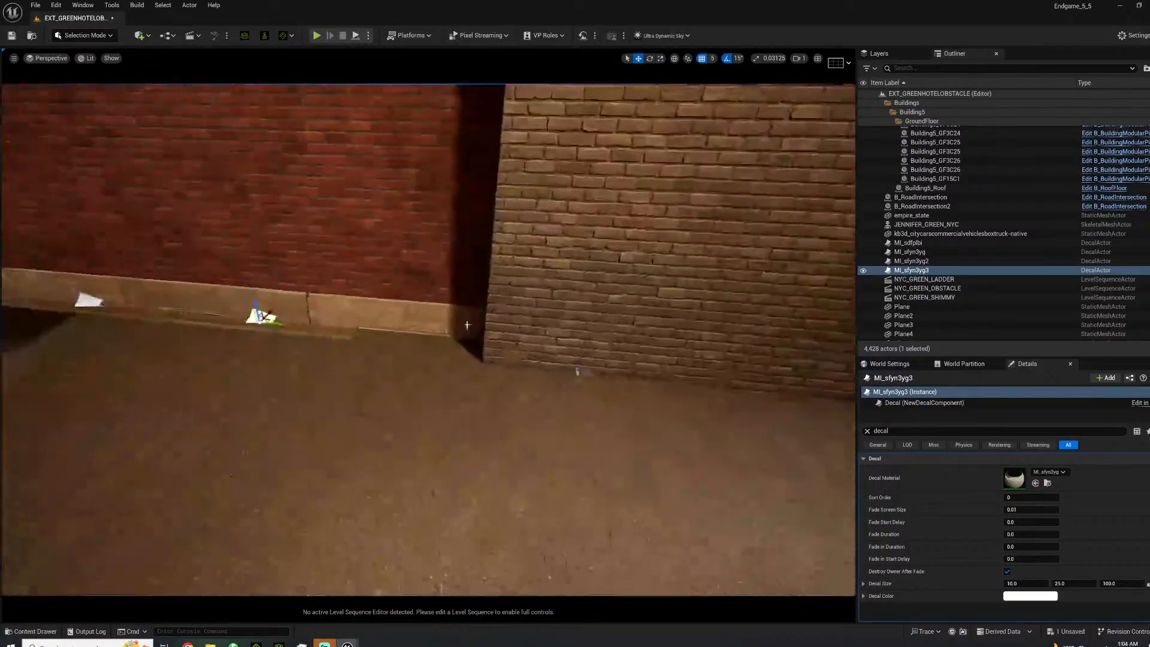
{"action": "left_click_drag", "start_coordinate": [279, 322], "coordinate": [285, 323], "text": "alt"}
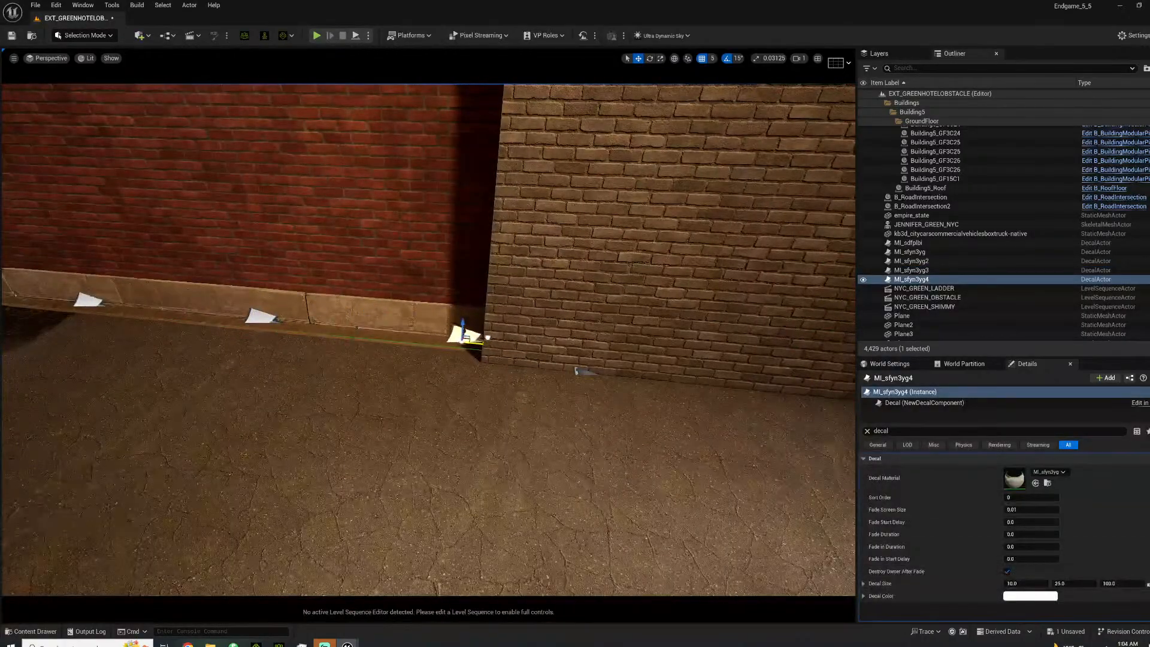
Duplicate the original Concrete Edge decal along the beams in the direction away from the tan brick building.
{"action": "right_click_drag", "start_coordinate": [485, 337], "coordinate": [605, 365]}
{"action": "left_click", "coordinate": [412, 348]}
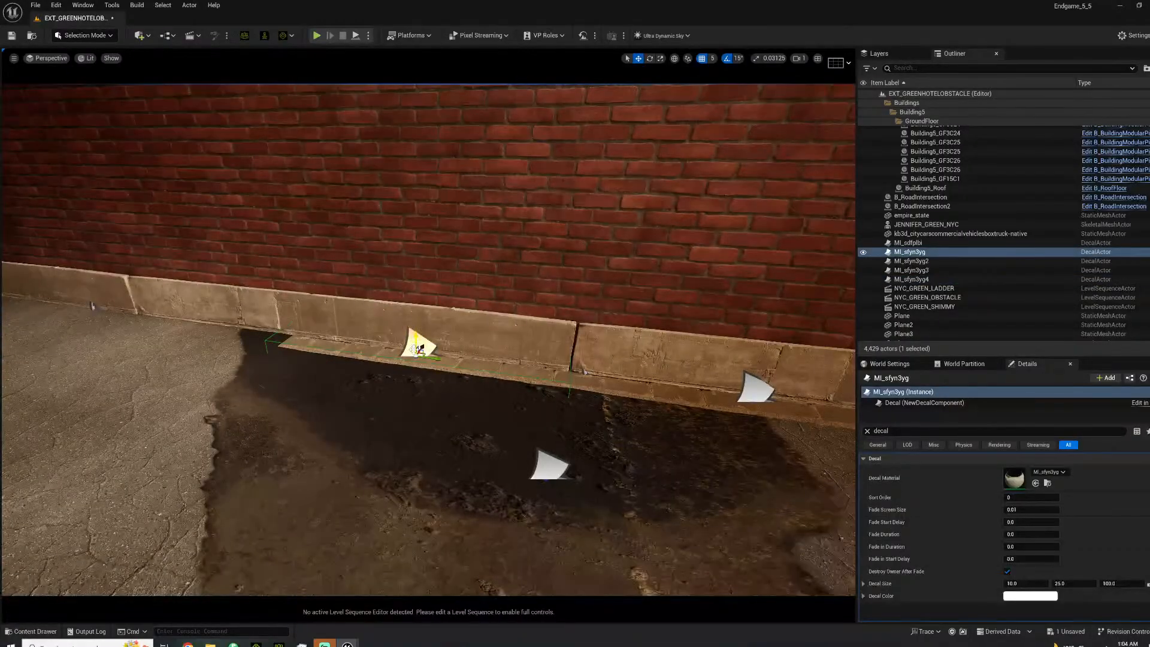
{"action": "left_click_drag", "start_coordinate": [438, 359], "coordinate": [166, 323], "text": "alt"}
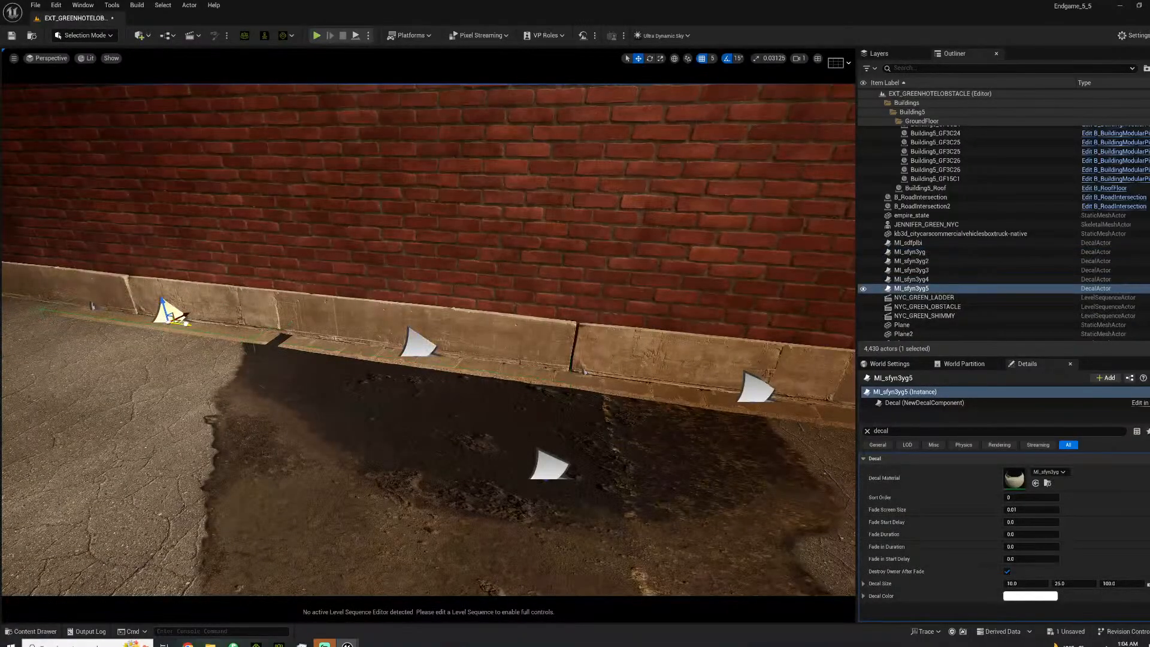
Duplicate the Concrete Edge decal three more times end to end along the red brick wall, extending past the last beam.
{"action": "right_click_drag", "start_coordinate": [193, 324], "coordinate": [27, 255]}
{"action": "right_click_drag", "start_coordinate": [347, 408], "coordinate": [369, 351]}
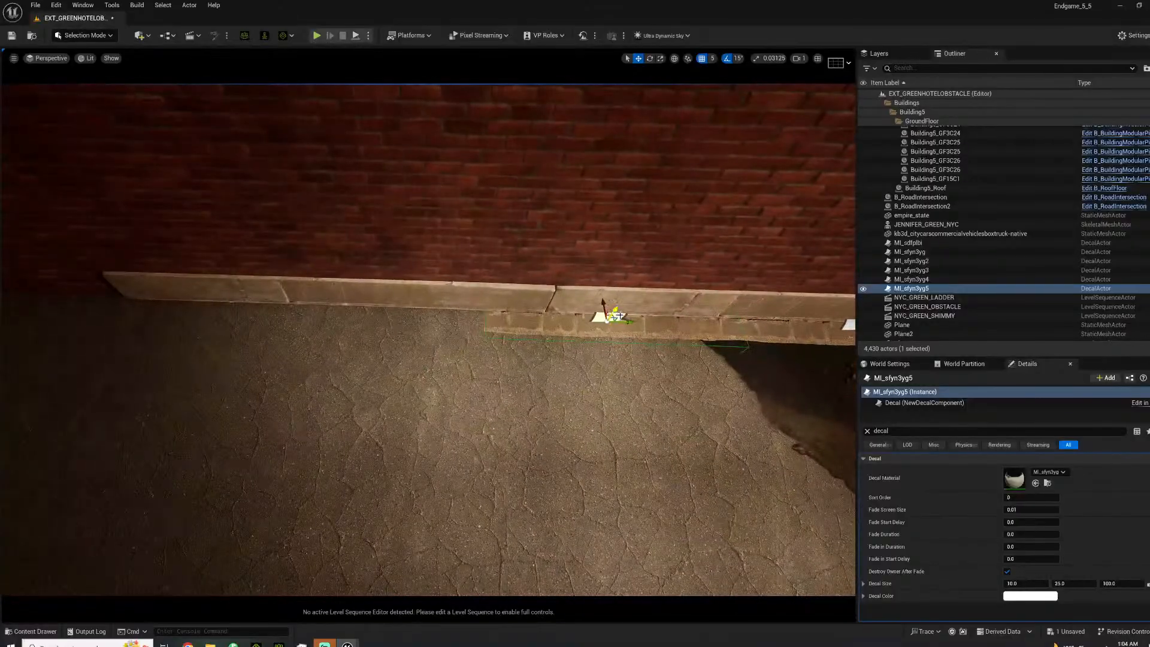
{"action": "left_click_drag", "start_coordinate": [628, 321], "coordinate": [144, 285], "text": "alt"}
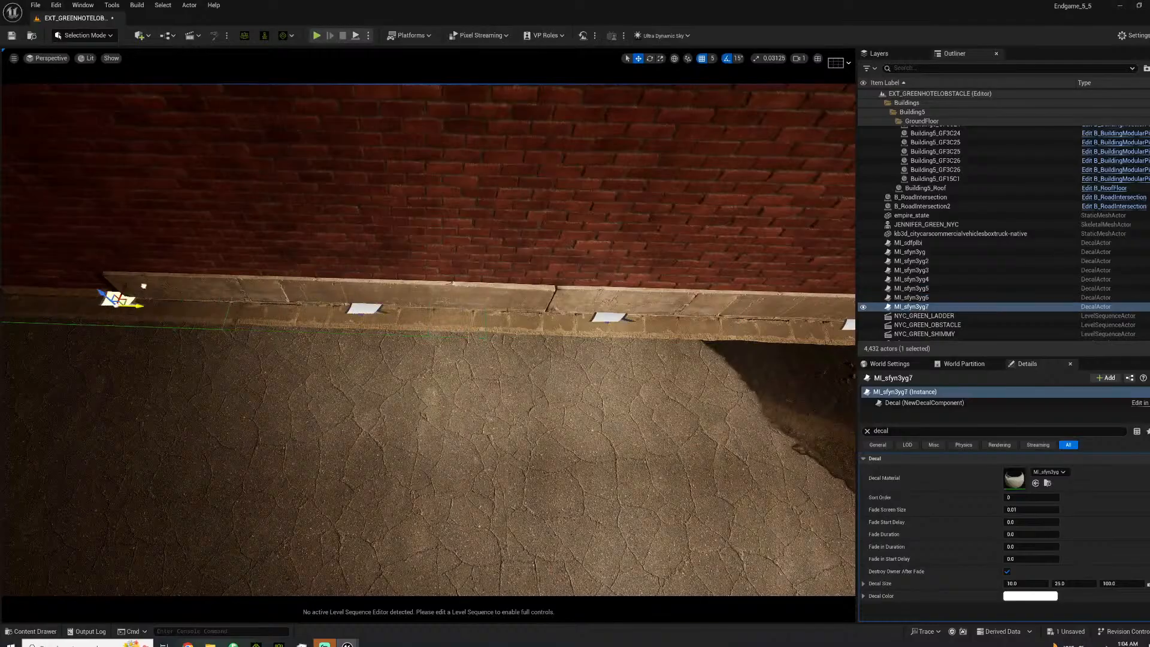
{"action": "right_click_drag", "start_coordinate": [581, 333], "coordinate": [566, 333]}
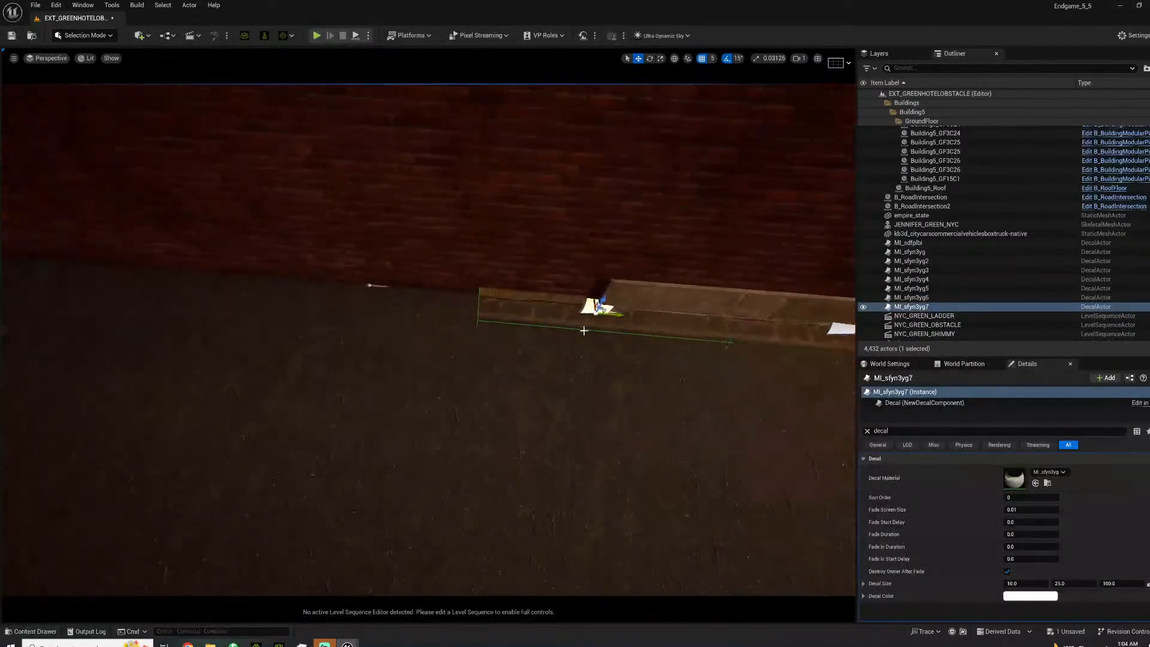
{"action": "left_click_drag", "start_coordinate": [616, 314], "coordinate": [354, 288], "text": "alt"}
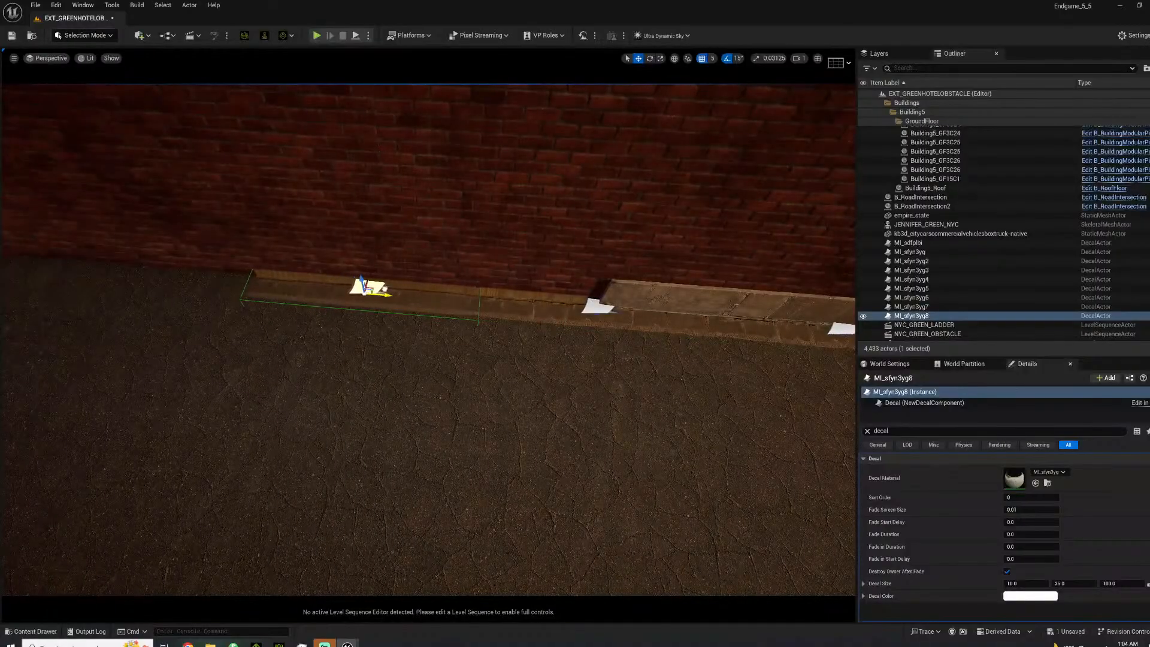
Turn off Receives Decals on the static piece of the two ground-floor brick wall sections behind the new edge decals.
{"action": "left_click", "coordinate": [425, 230]}
{"action": "left_click", "coordinate": [319, 212], "text": "ctrl"}
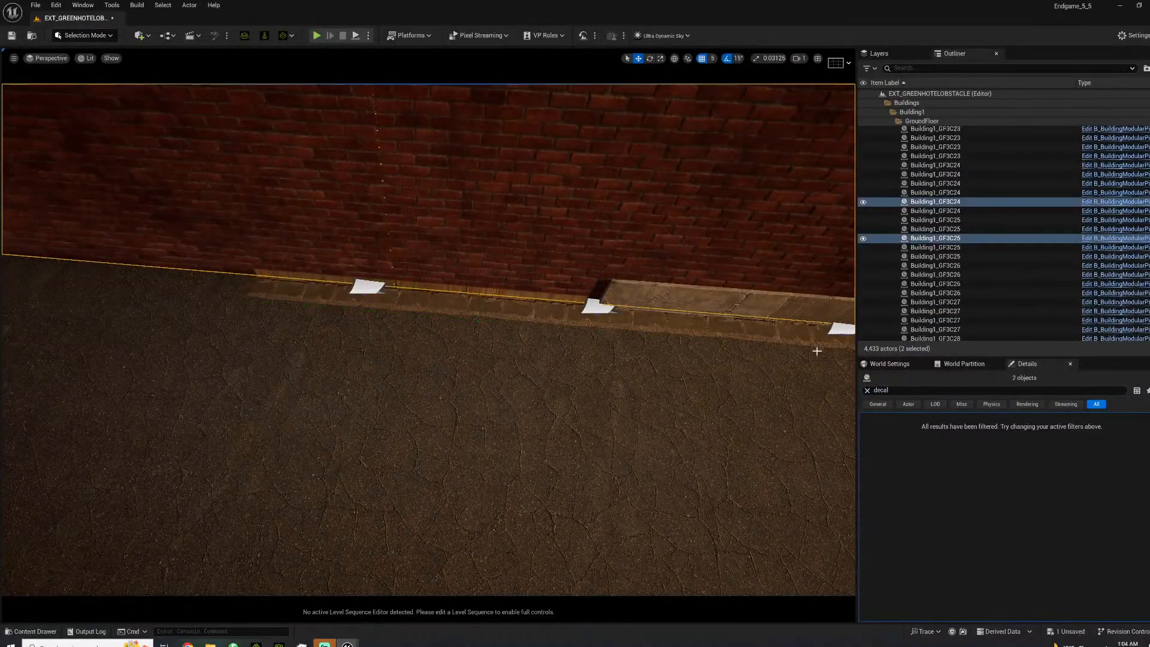
{"action": "left_click", "coordinate": [544, 206]}
{"action": "left_click", "coordinate": [906, 415]}
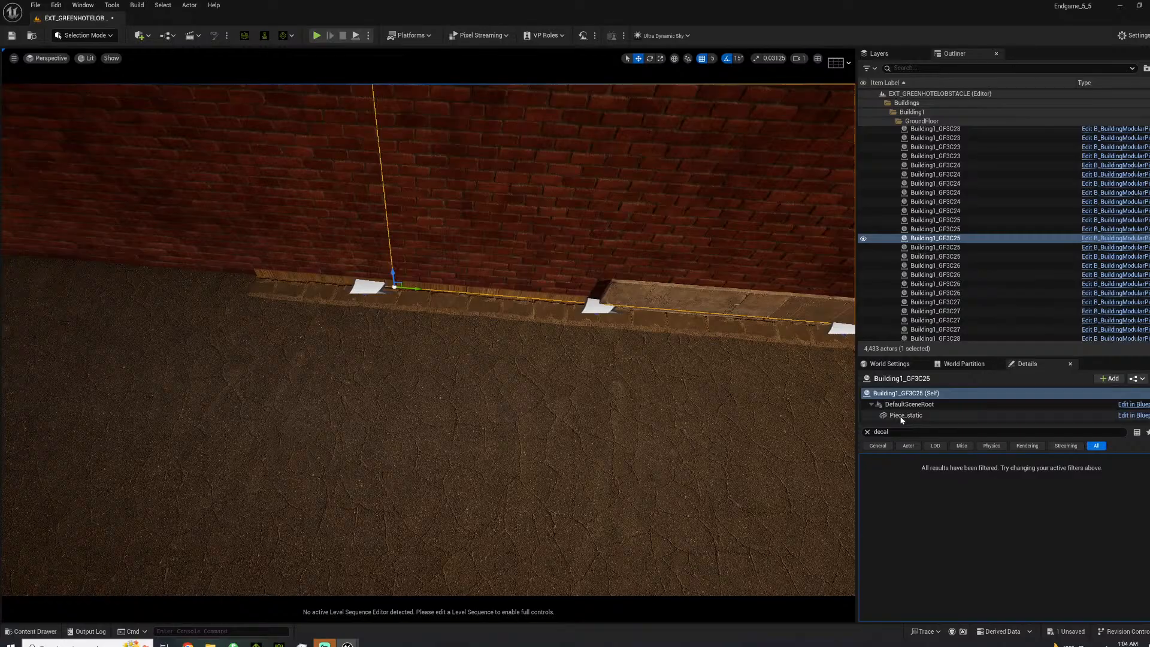
{"action": "left_click", "coordinate": [1007, 484]}
{"action": "left_click", "coordinate": [355, 228]}
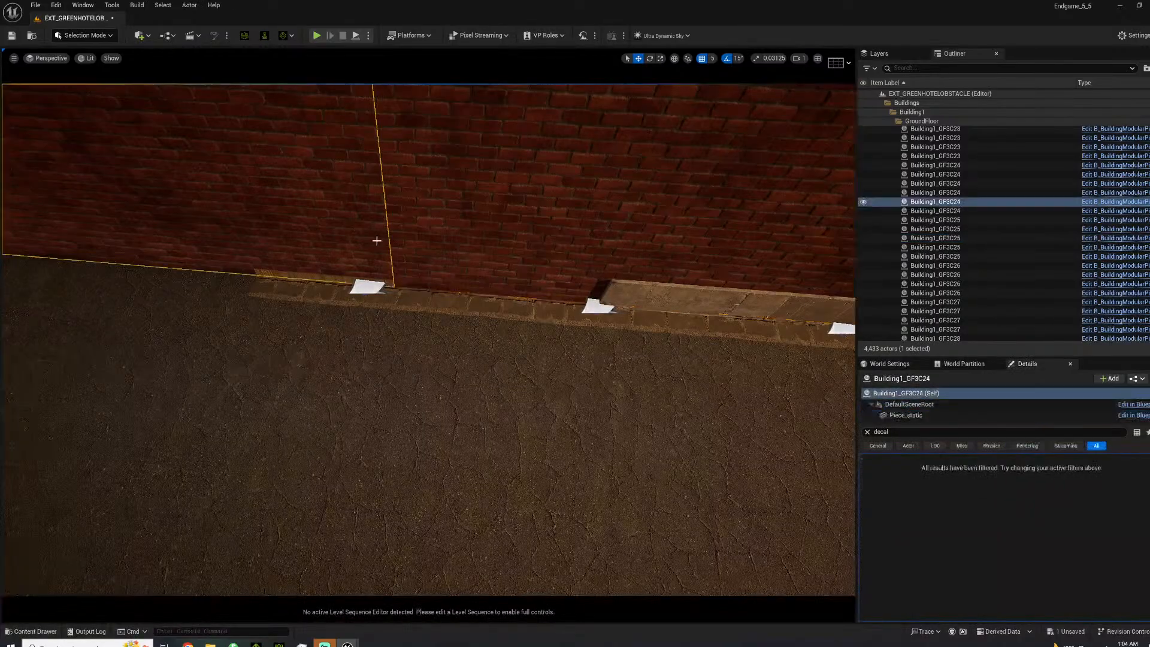
{"action": "left_click", "coordinate": [906, 415]}
{"action": "left_click", "coordinate": [1008, 484]}
{"action": "left_click", "coordinate": [1009, 485]}
Duplicate the end concrete beam once more along the red brick wall toward the box truck and review the alley.
{"action": "right_click_drag", "start_coordinate": [689, 371], "coordinate": [773, 371]}
{"action": "right_click_drag", "start_coordinate": [575, 372], "coordinate": [713, 398]}
{"action": "left_click", "coordinate": [331, 326]}
{"action": "left_click_drag", "start_coordinate": [738, 350], "coordinate": [250, 315], "text": "alt"}
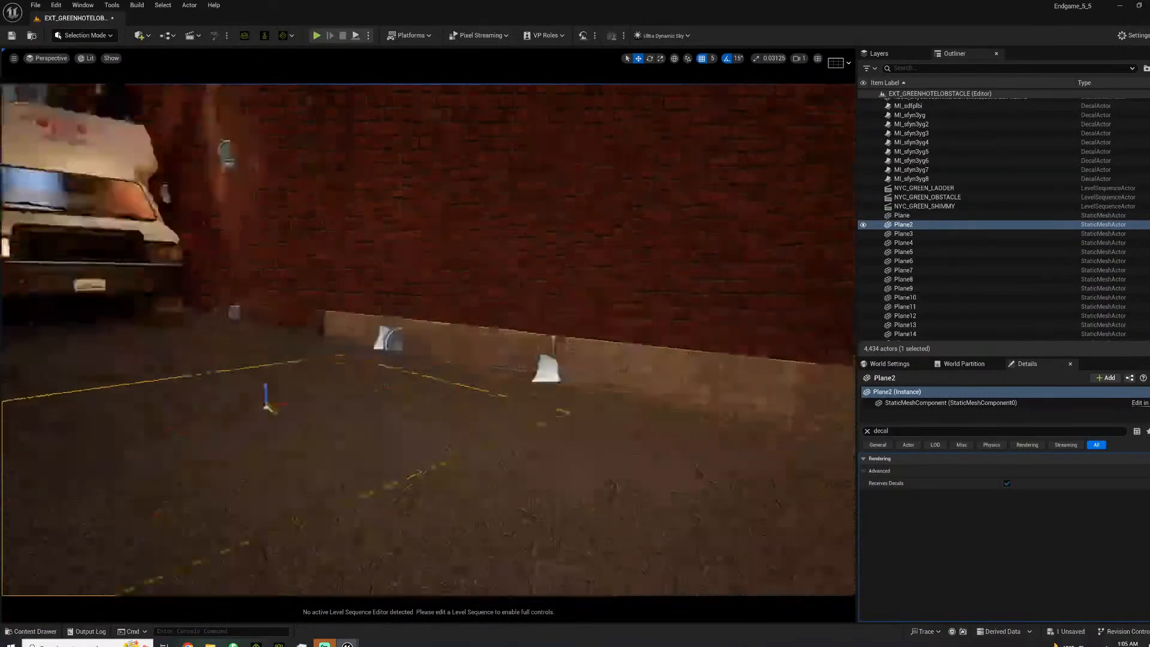
{"action": "mouse_move", "coordinate": [398, 445]}
{"action": "right_mouse_down"}
{"action": "mouse_move", "coordinate": [372, 437]}
{"action": "mouse_move", "coordinate": [419, 455]}
{"action": "mouse_move", "coordinate": [336, 443]}
{"action": "mouse_move", "coordinate": [398, 445]}
{"action": "right_mouse_up"}
{"action": "right_click_drag", "start_coordinate": [371, 314], "coordinate": [372, 314]}
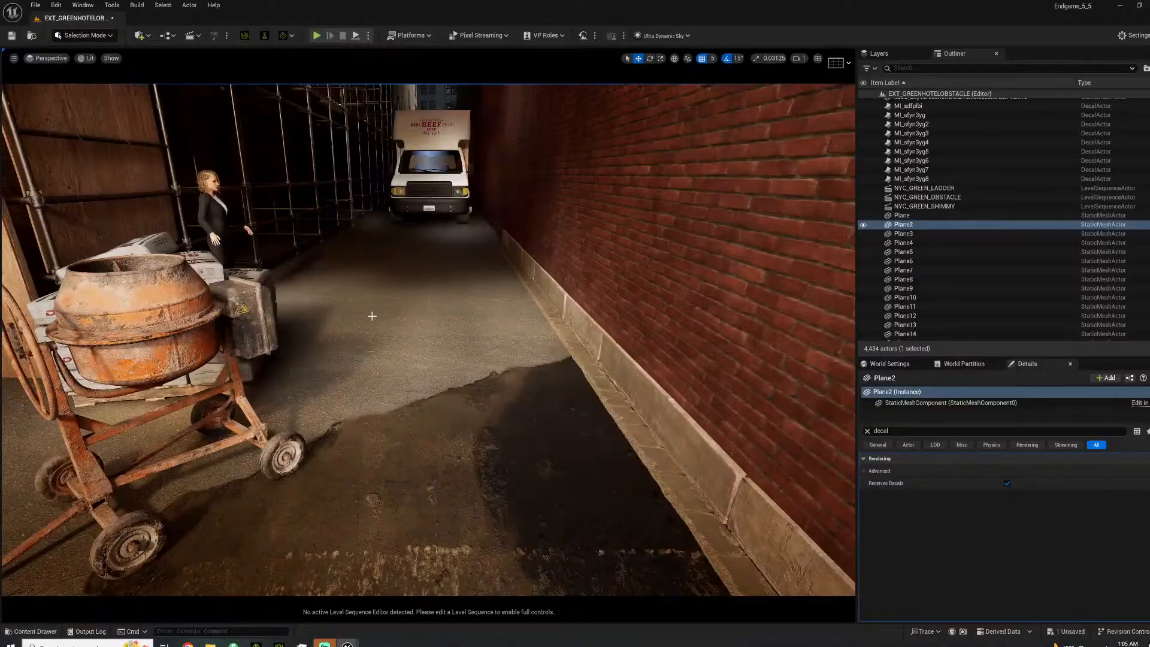
Place the Puddle_13_MI decal from the puddle content's Small_pool_that_does_not_move folder on the alley ground.
{"action": "left_click", "coordinate": [48, 630]}
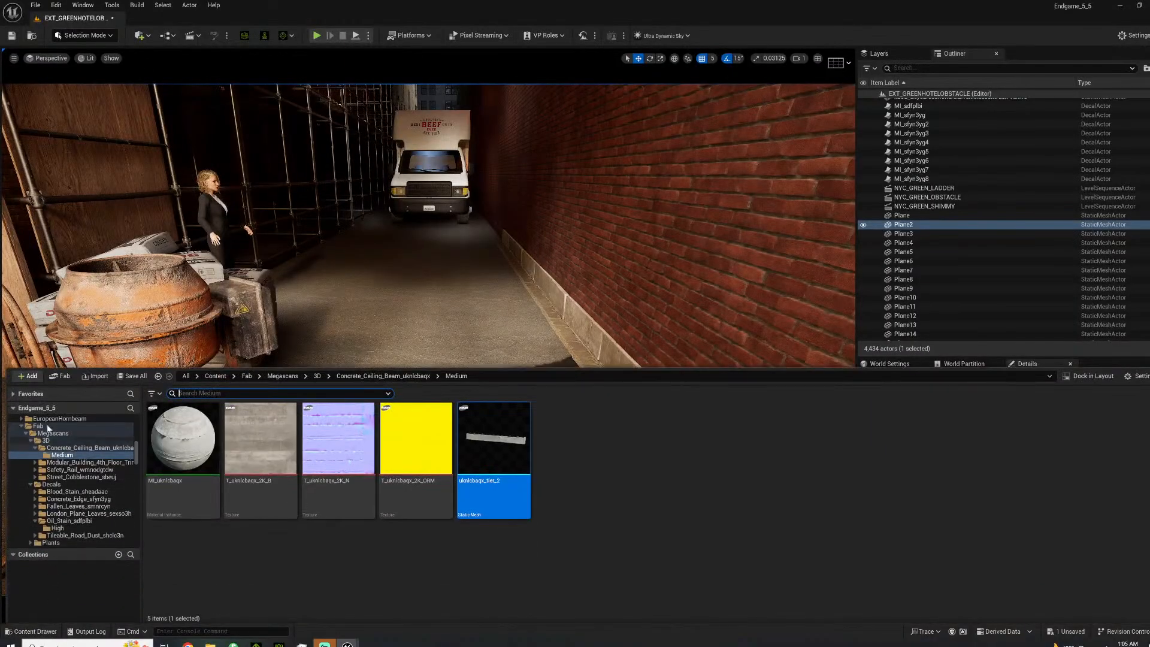
{"action": "left_click", "coordinate": [21, 426]}
{"action": "scroll", "coordinate": [63, 501], "scroll_direction": "down", "scroll_amount": 5}
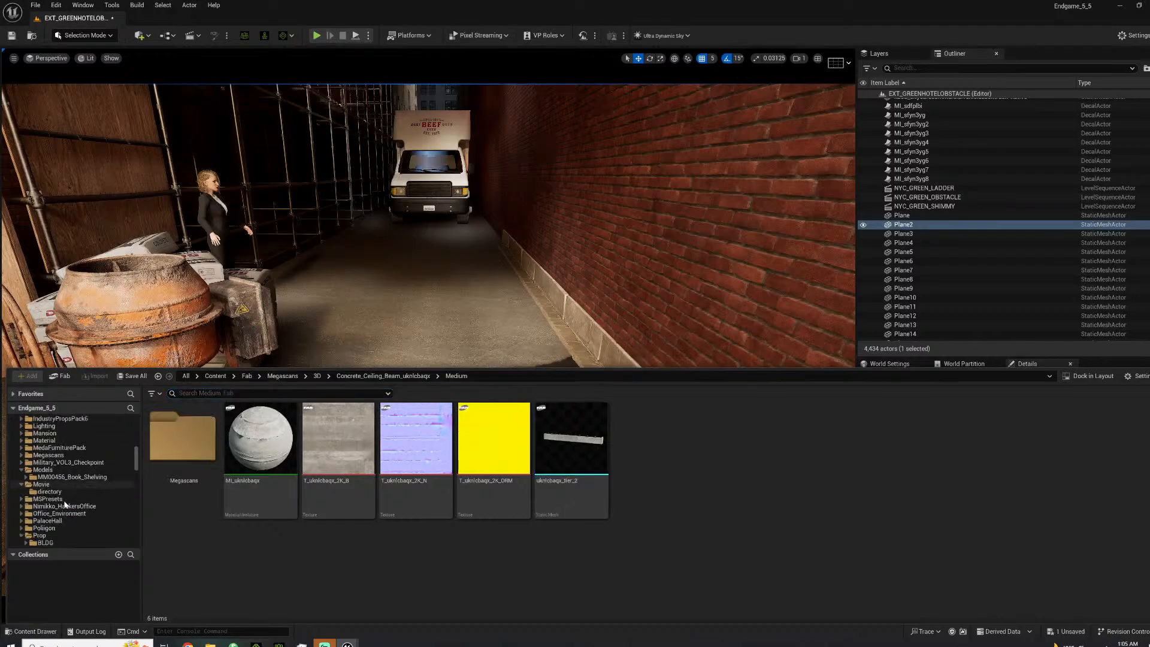
{"action": "scroll", "coordinate": [54, 497], "scroll_direction": "down", "scroll_amount": 8}
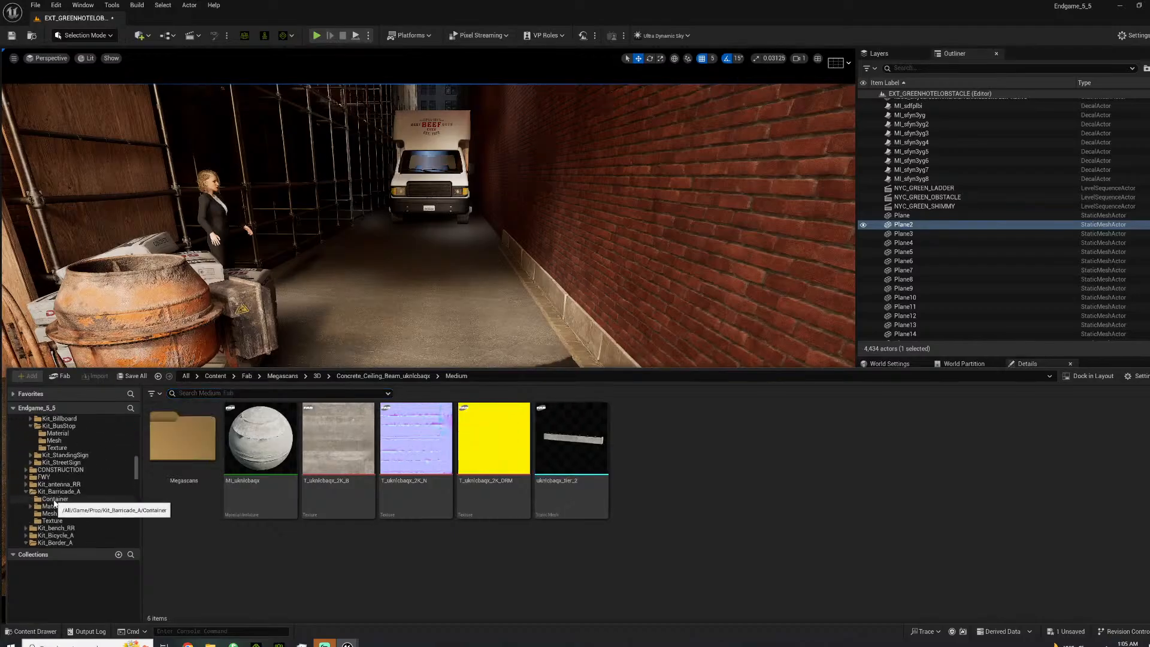
{"action": "scroll", "coordinate": [72, 503], "scroll_direction": "down", "scroll_amount": 10}
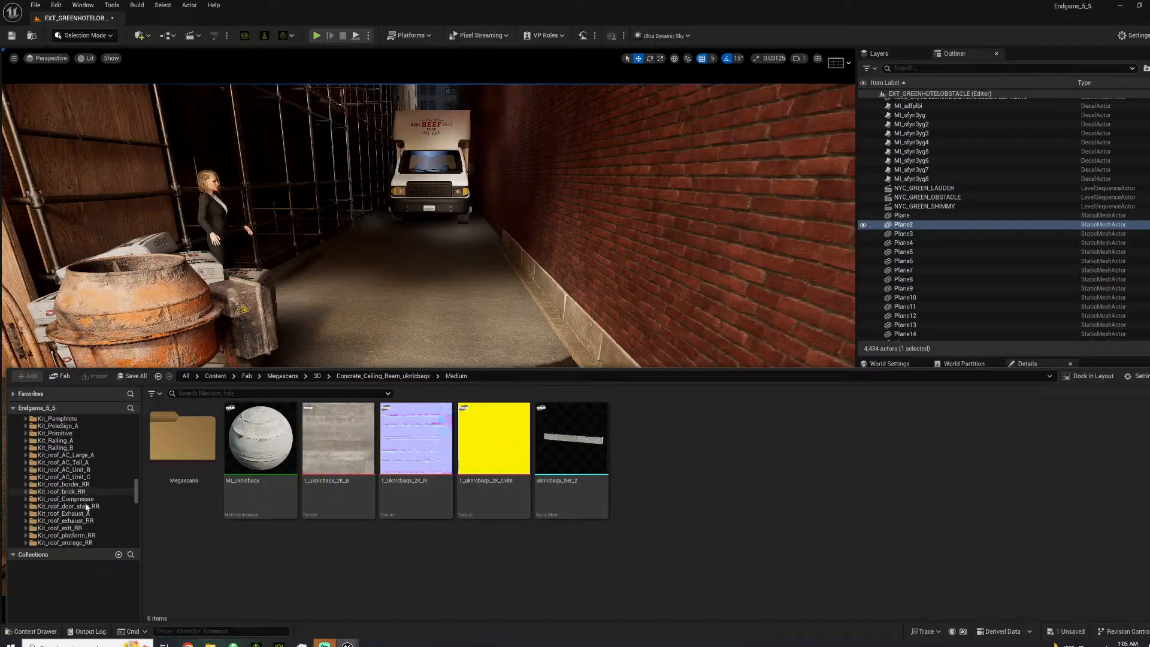
{"action": "scroll", "coordinate": [91, 506], "scroll_direction": "down", "scroll_amount": 5}
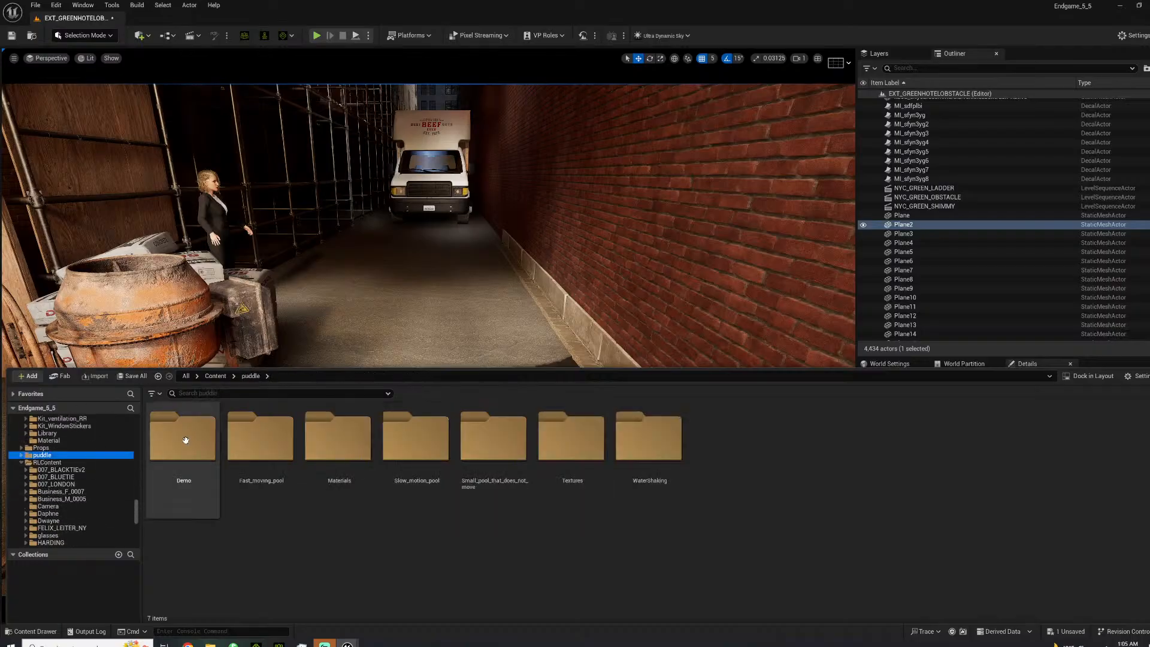
{"action": "double_click", "coordinate": [492, 440]}
{"action": "left_click_drag", "start_coordinate": [438, 446], "coordinate": [400, 295]}
Try shifting the puddle decal toward the red brick wall, previewing the alley without editor icons.
{"action": "right_click_drag", "start_coordinate": [400, 295], "coordinate": [383, 320]}
{"action": "key", "text": "w"}
{"action": "key", "text": "s"}
{"action": "key", "text": "g"}
{"action": "key", "text": "g"}
{"action": "key", "text": "g"}
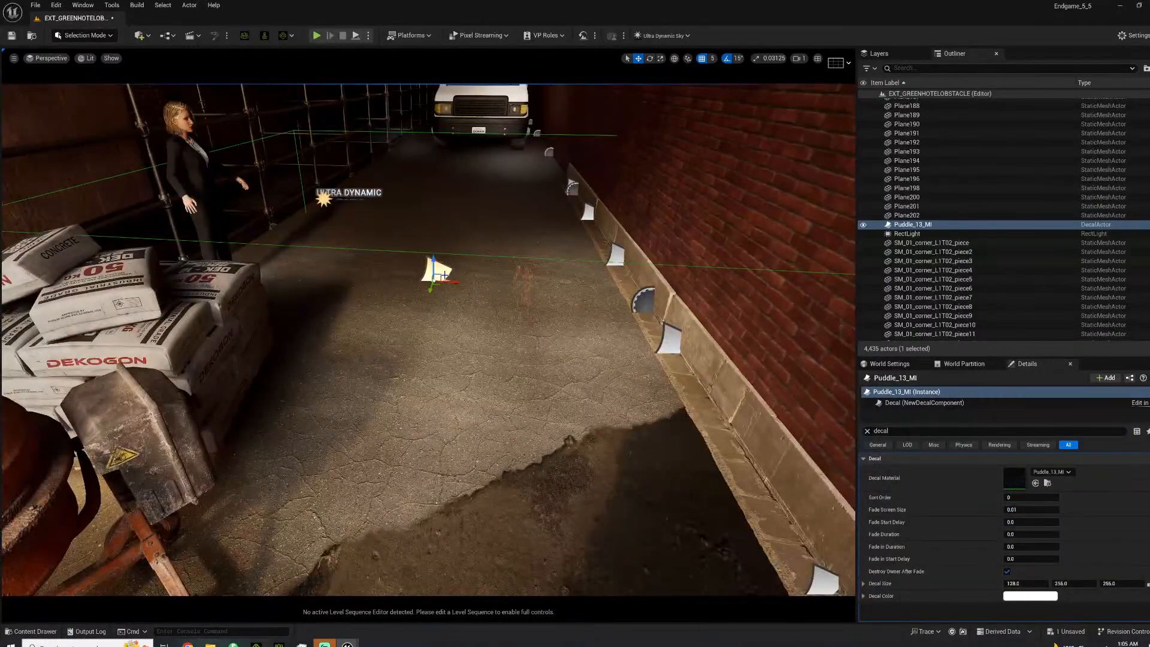
{"action": "left_click_drag", "start_coordinate": [452, 293], "coordinate": [503, 294]}
{"action": "right_click_drag", "start_coordinate": [430, 290], "coordinate": [485, 270]}
{"action": "key", "text": "w"}
{"action": "key", "text": "s"}
{"action": "key", "text": "d"}
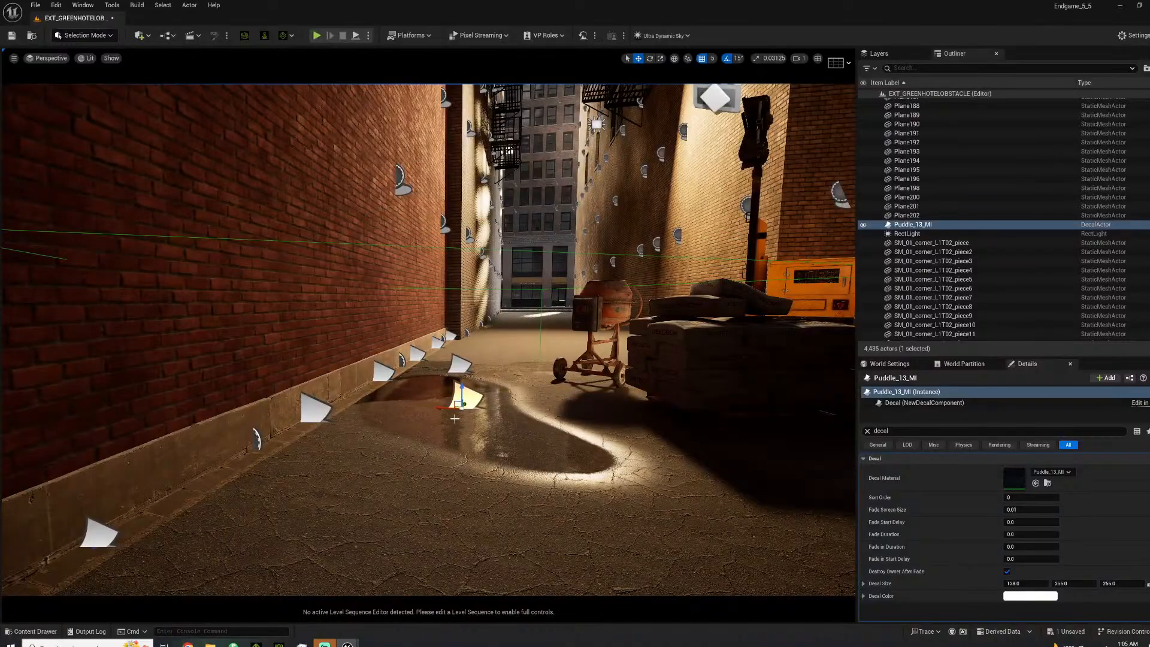
{"action": "left_click_drag", "start_coordinate": [463, 402], "coordinate": [444, 439]}
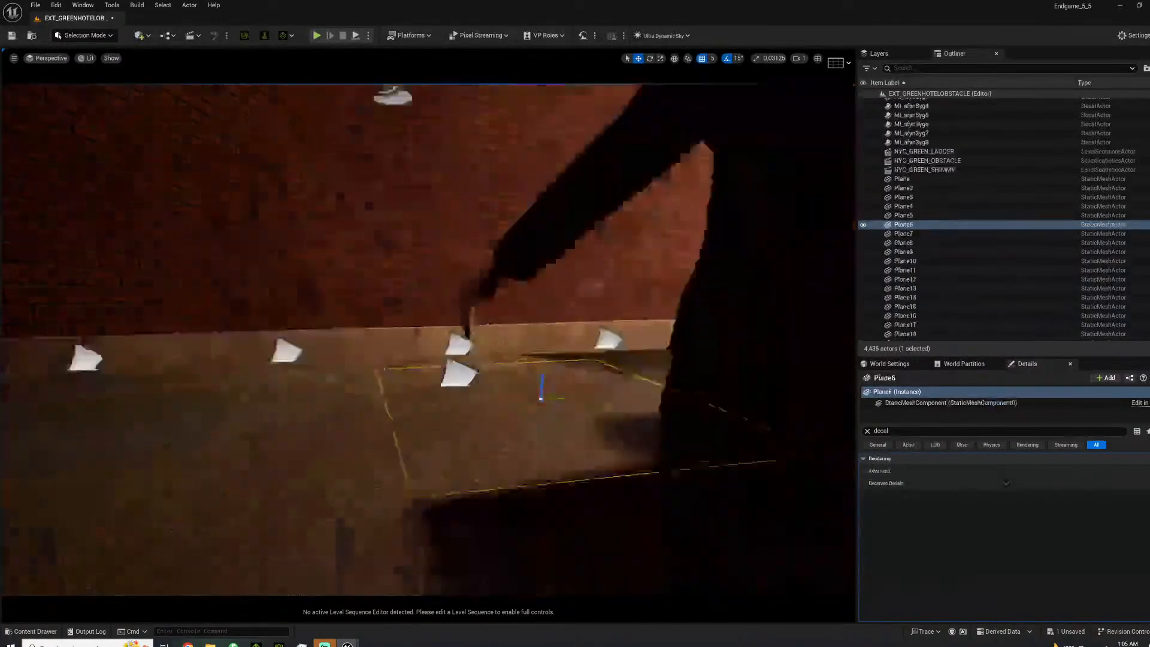
Inspect the puddle from several viewpoints with and without editor icons, and delete the puddle decal.
{"action": "right_click_drag", "start_coordinate": [539, 360], "coordinate": [372, 360]}
{"action": "key", "text": "s"}
{"action": "key", "text": "w"}
{"action": "key", "text": "s"}
{"action": "key", "text": "d"}
{"action": "right_click_drag", "start_coordinate": [454, 400], "coordinate": [806, 368]}
{"action": "key", "text": "s"}
{"action": "key", "text": "g"}
{"action": "key", "text": "a"}
{"action": "key", "text": "s"}
{"action": "key", "text": "w"}
{"action": "key", "text": "g"}
{"action": "left_click", "coordinate": [462, 398]}
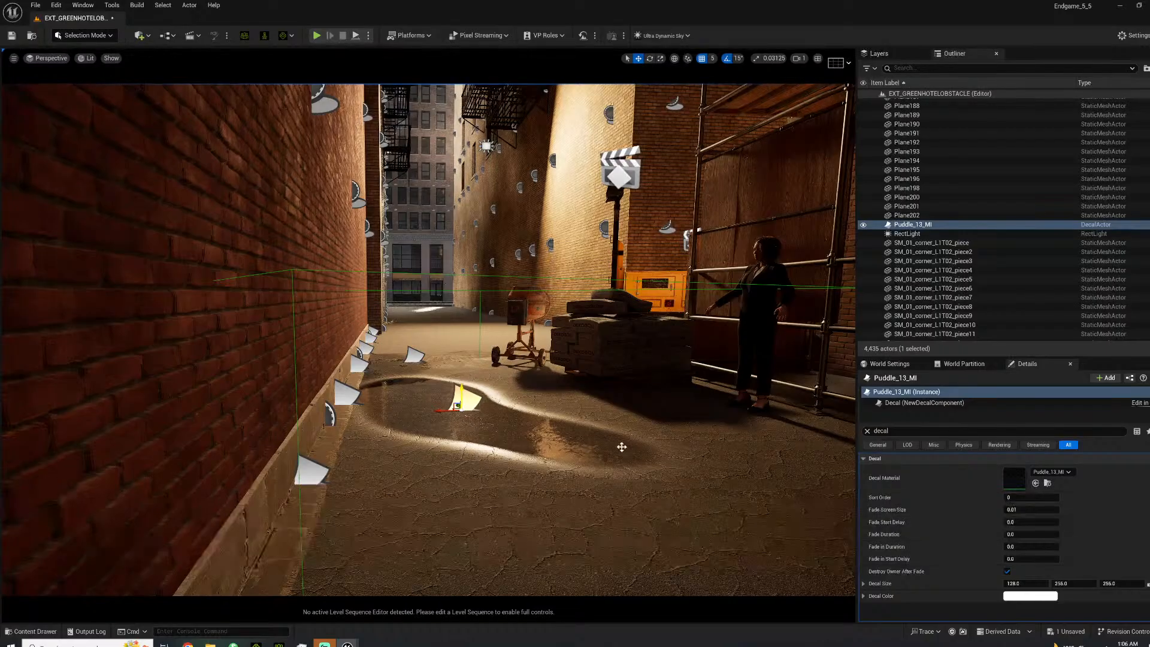
{"action": "key", "text": "Delete"}
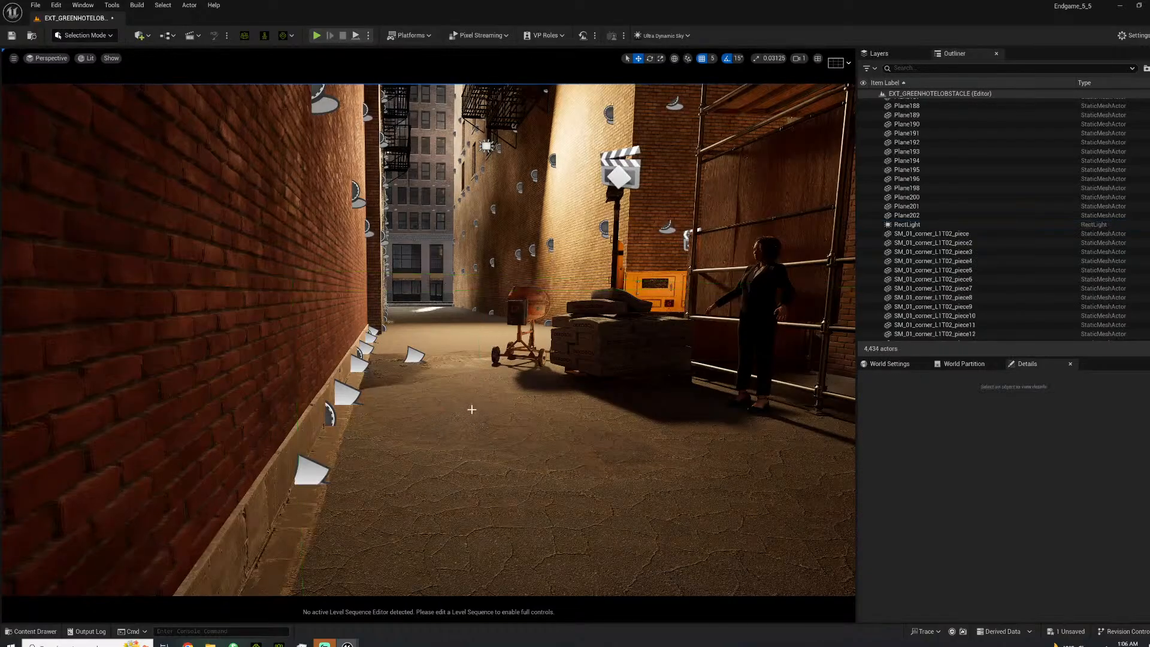
Duplicate the last Concrete Edge decal one length further along the wall, beyond the end beam.
{"action": "right_click_drag", "start_coordinate": [477, 406], "coordinate": [441, 407]}
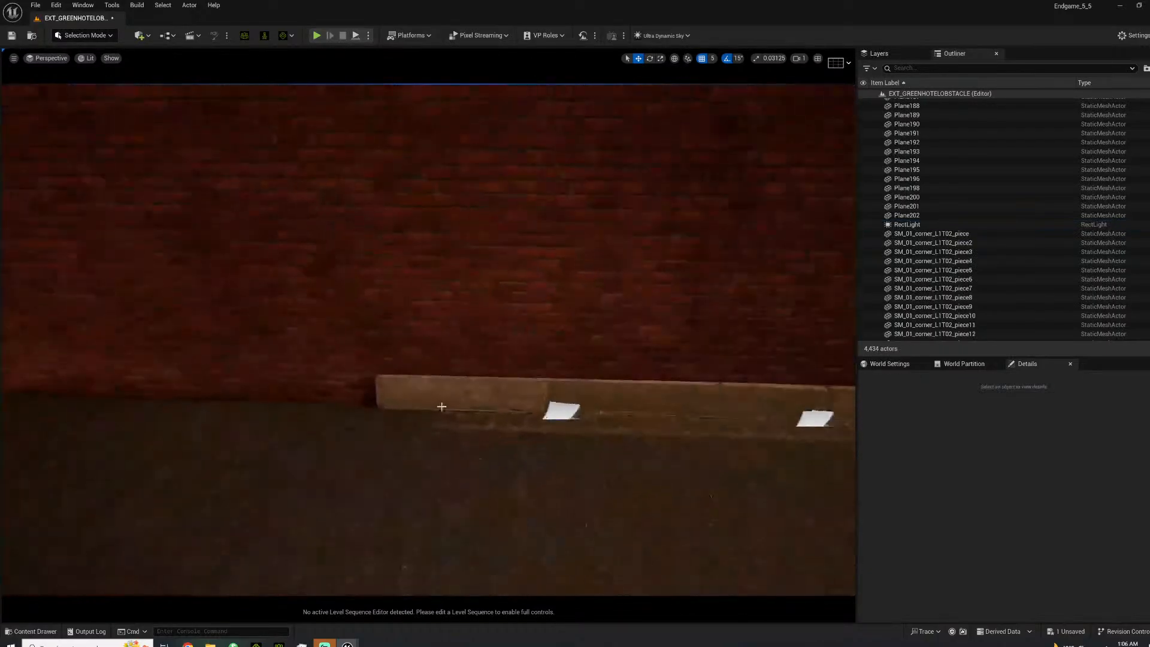
{"action": "left_click", "coordinate": [559, 410]}
{"action": "left_click_drag", "start_coordinate": [583, 417], "coordinate": [338, 419], "text": "alt"}
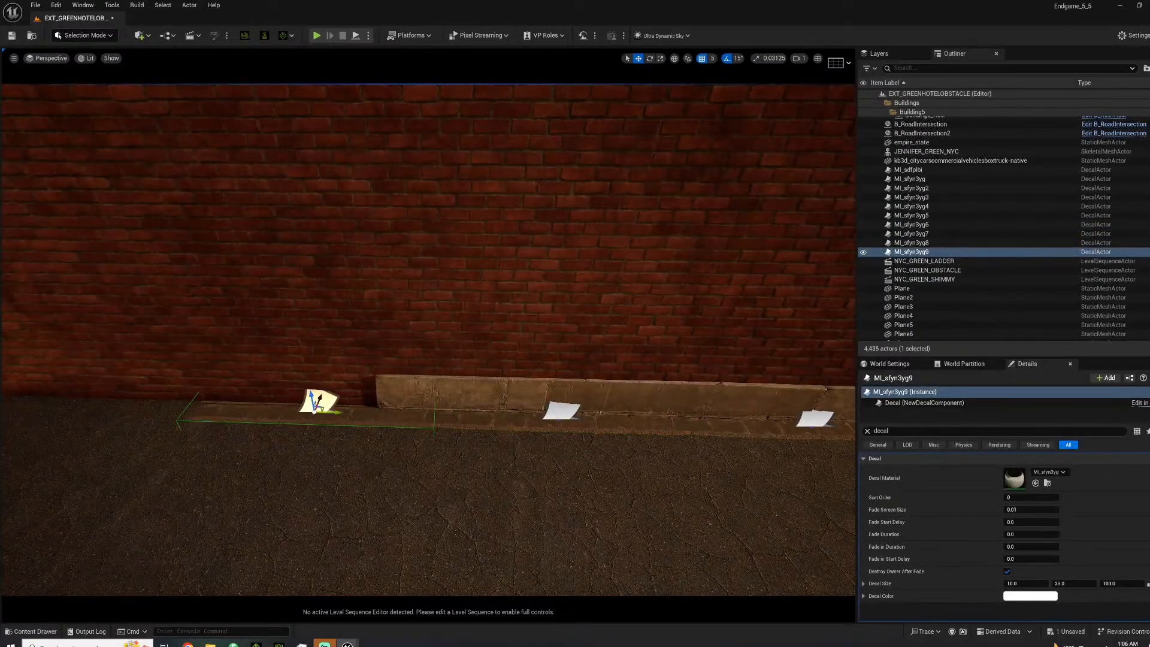
Shift the oil stain decal on the ground away from the red brick wall toward the cement mixer.
{"action": "right_click_drag", "start_coordinate": [639, 365], "coordinate": [743, 366]}
{"action": "left_click", "coordinate": [795, 302]}
{"action": "left_click", "coordinate": [804, 299]}
{"action": "right_click_drag", "start_coordinate": [802, 299], "coordinate": [893, 301]}
{"action": "left_click_drag", "start_coordinate": [628, 279], "coordinate": [660, 286]}
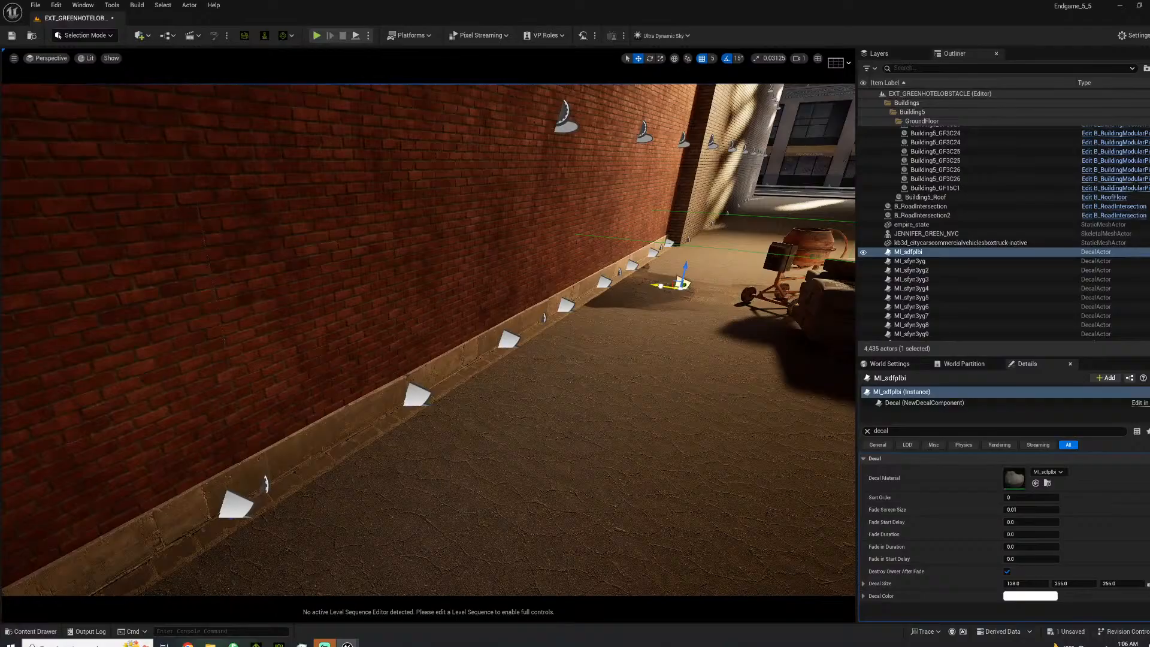
Duplicate the end beam and the end Concrete Edge decal once each toward the box truck, and save the level.
{"action": "right_click_drag", "start_coordinate": [661, 285], "coordinate": [577, 293]}
{"action": "left_click", "coordinate": [429, 340]}
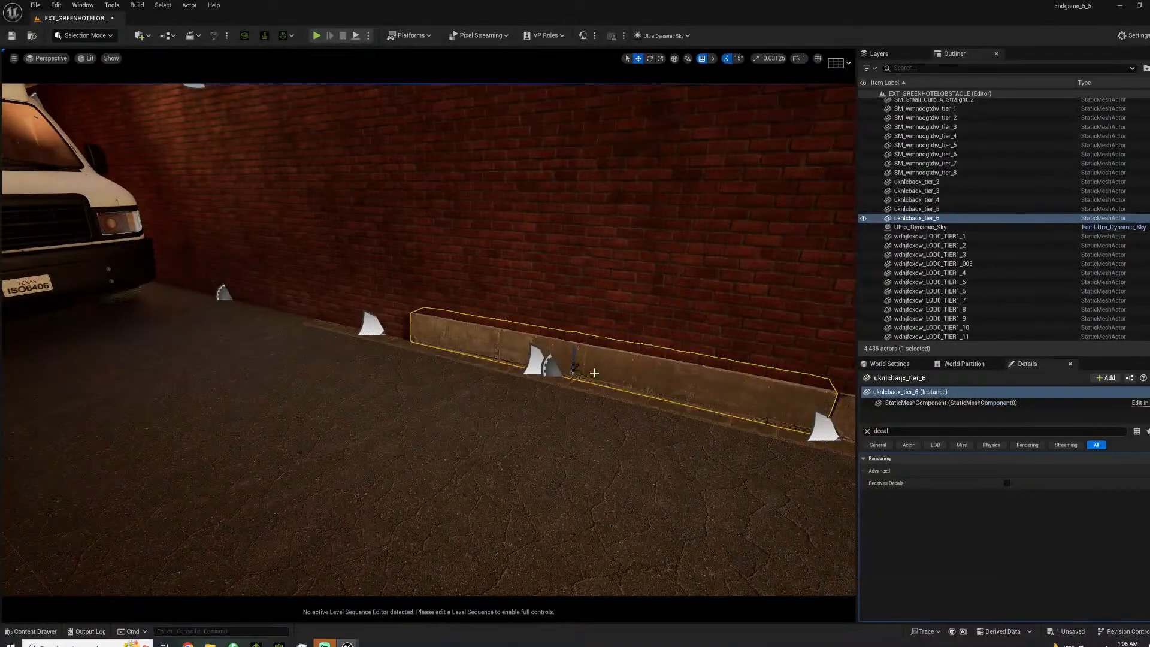
{"action": "left_click_drag", "start_coordinate": [574, 367], "coordinate": [305, 316], "text": "alt"}
{"action": "left_click", "coordinate": [374, 328]}
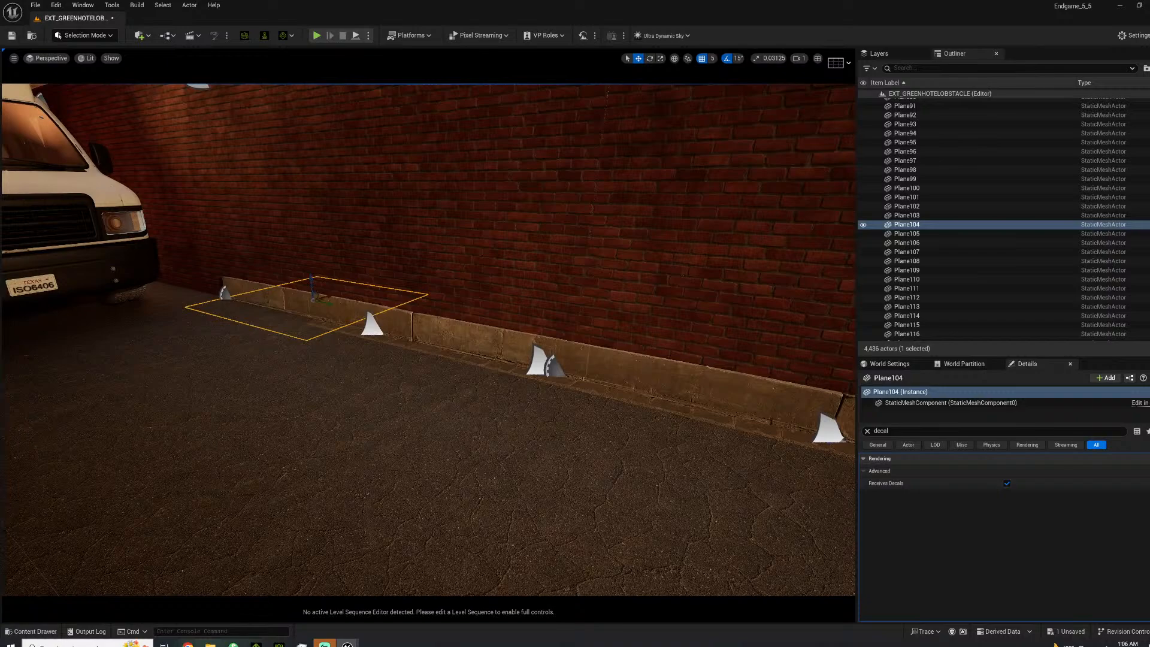
{"action": "left_click_drag", "start_coordinate": [375, 329], "coordinate": [264, 301], "text": "alt"}
{"action": "key", "text": "s"}
{"action": "mouse_move", "coordinate": [268, 301]}
{"action": "right_mouse_down"}
{"action": "mouse_move", "coordinate": [243, 311]}
{"action": "mouse_move", "coordinate": [207, 383]}
{"action": "mouse_move", "coordinate": [207, 426]}
{"action": "mouse_move", "coordinate": [230, 408]}
{"action": "mouse_move", "coordinate": [257, 405]}
{"action": "mouse_move", "coordinate": [267, 416]}
{"action": "mouse_move", "coordinate": [266, 318]}
{"action": "right_mouse_up"}
{"action": "key", "text": "w"}
{"action": "key", "text": "ctrl+s"}
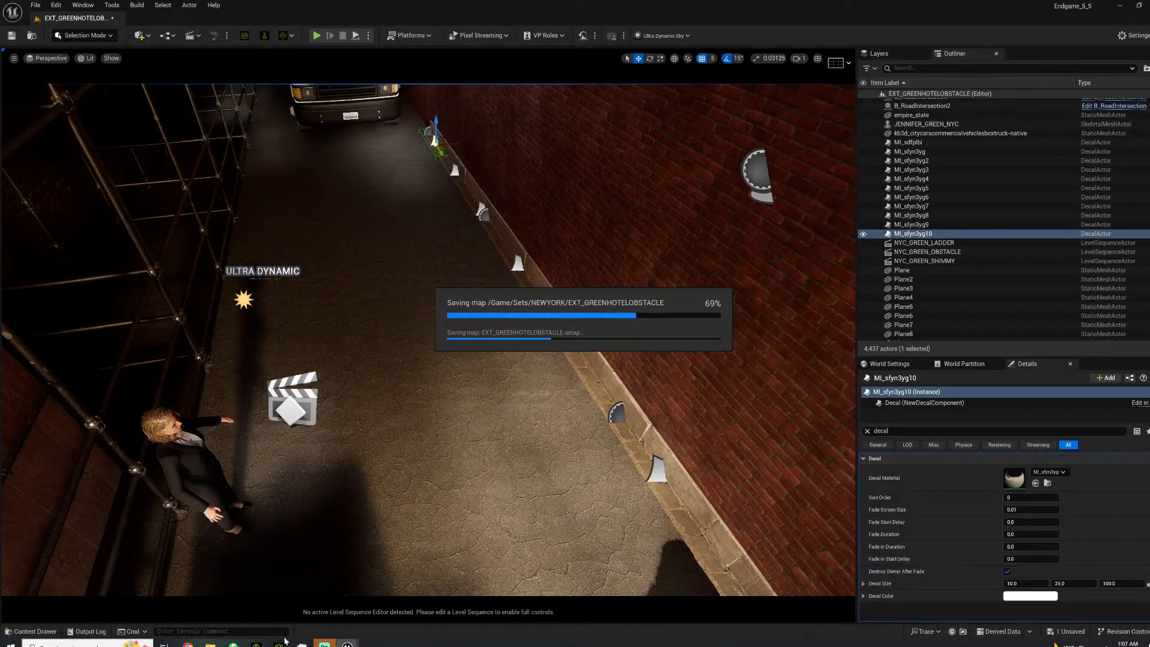
Delete the rect light hanging beside the fire escapes above the alley.
{"action": "mouse_move", "coordinate": [349, 642]}
{"action": "right_click_drag", "start_coordinate": [310, 311], "coordinate": [671, 155]}
{"action": "left_click", "coordinate": [412, 342]}
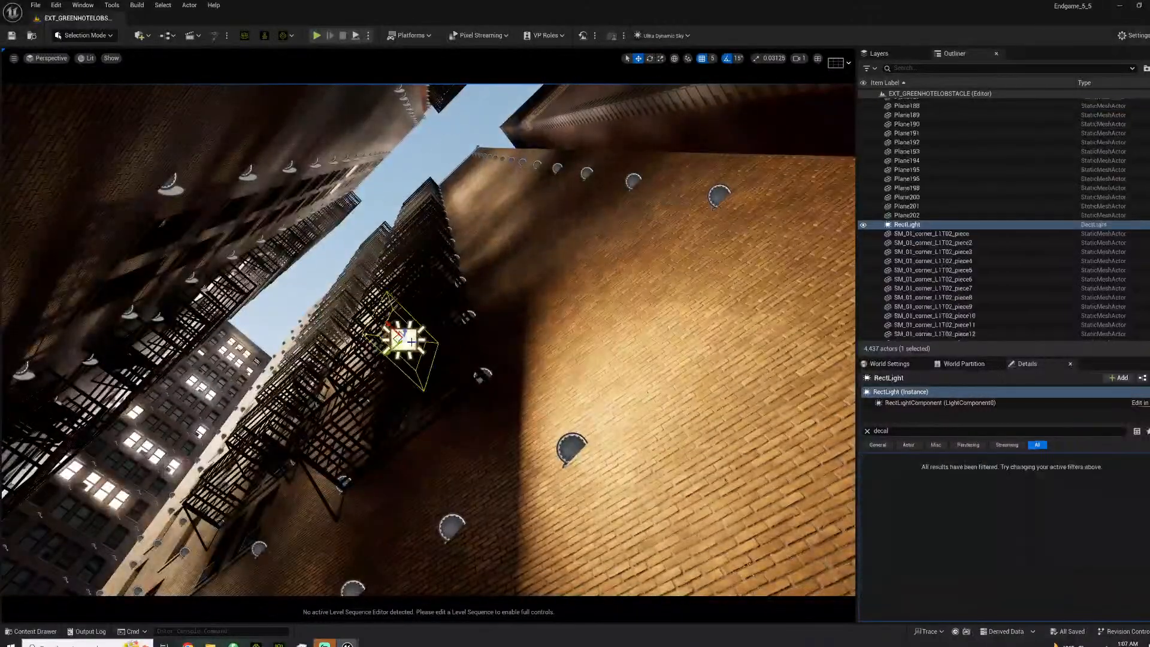
{"action": "key", "text": "f"}
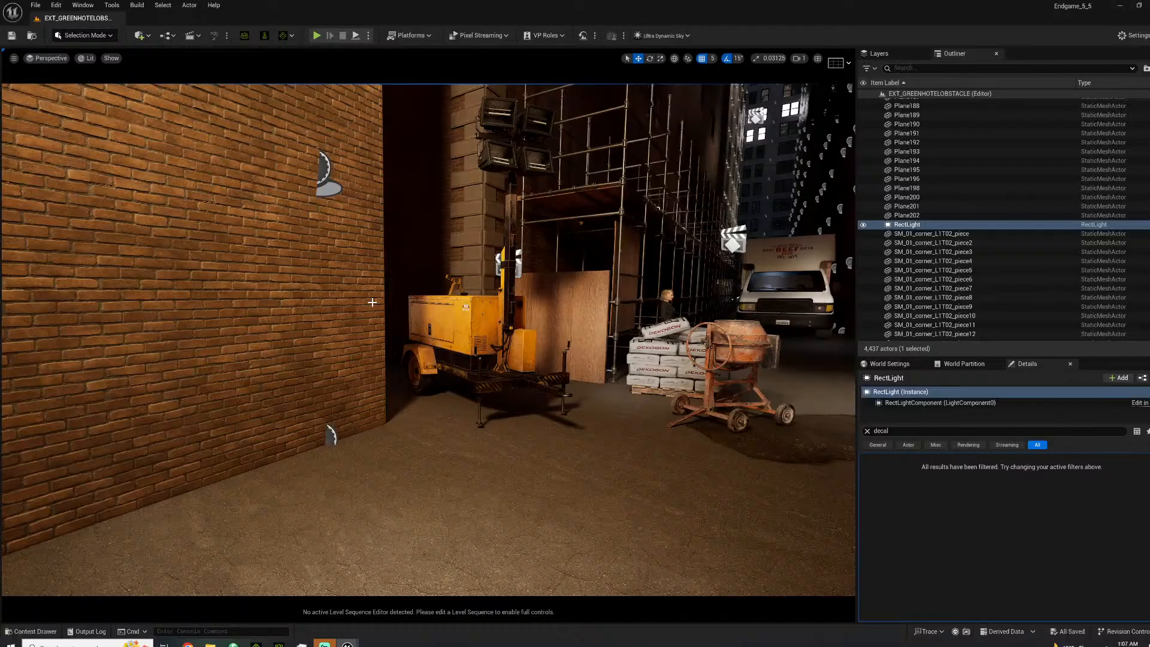
{"action": "key", "text": "Delete"}
Add a point light in the alley in front of the box truck and raise it high along the red brick wall.
{"action": "right_click", "coordinate": [372, 301]}
{"action": "right_click_drag", "start_coordinate": [540, 272], "coordinate": [659, 237]}
{"action": "right_click_drag", "start_coordinate": [566, 243], "coordinate": [506, 267]}
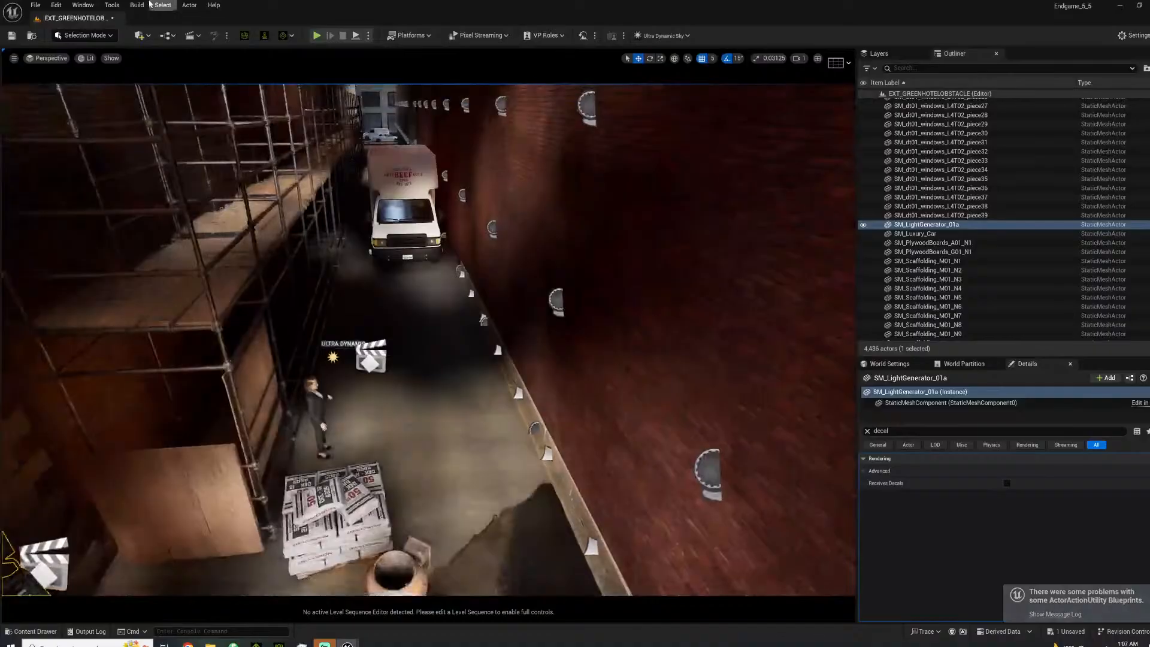
{"action": "left_click", "coordinate": [140, 35]}
{"action": "mouse_move", "coordinate": [180, 142]}
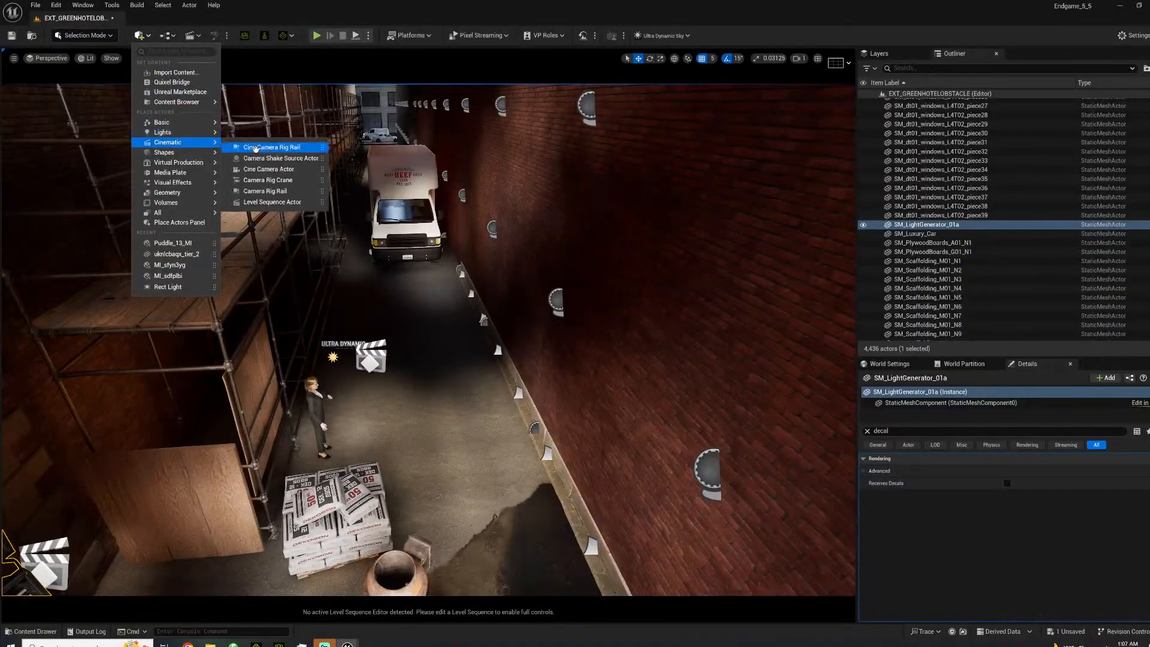
{"action": "left_click", "coordinate": [258, 149]}
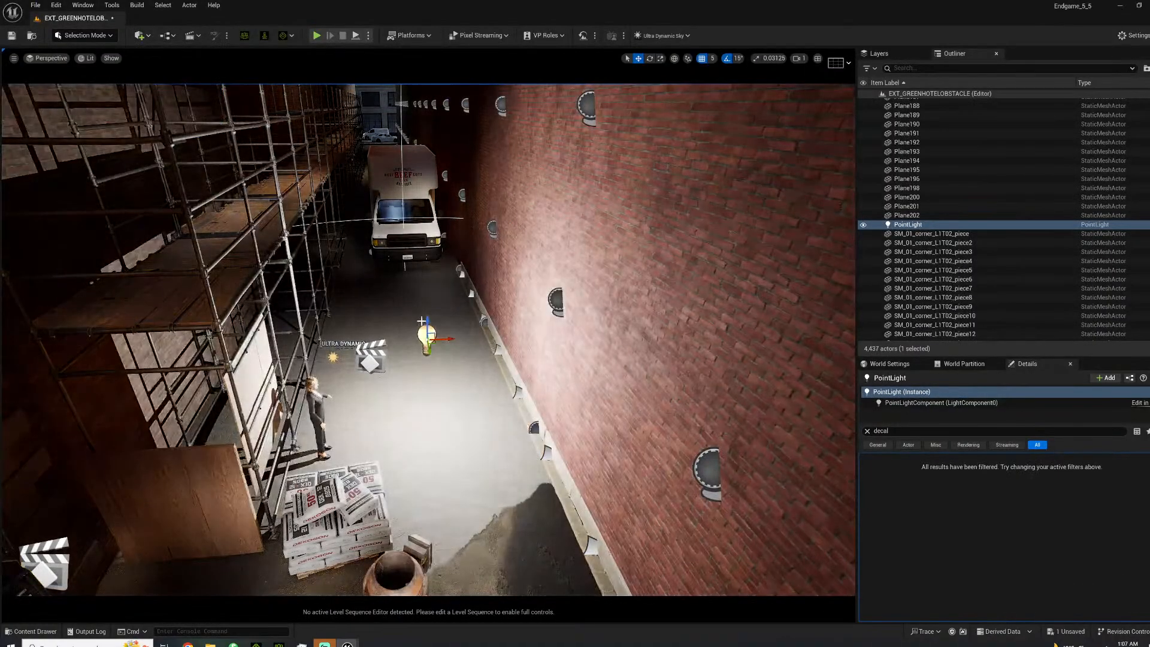
{"action": "left_click_drag", "start_coordinate": [420, 322], "coordinate": [428, 120]}
{"action": "right_click_drag", "start_coordinate": [428, 126], "coordinate": [326, 253]}
Search the Fab library for trash and add Trash VOL.2 - Floor Debris and Trash VOL.1 - City Streets to the project.
{"action": "left_click", "coordinate": [33, 631]}
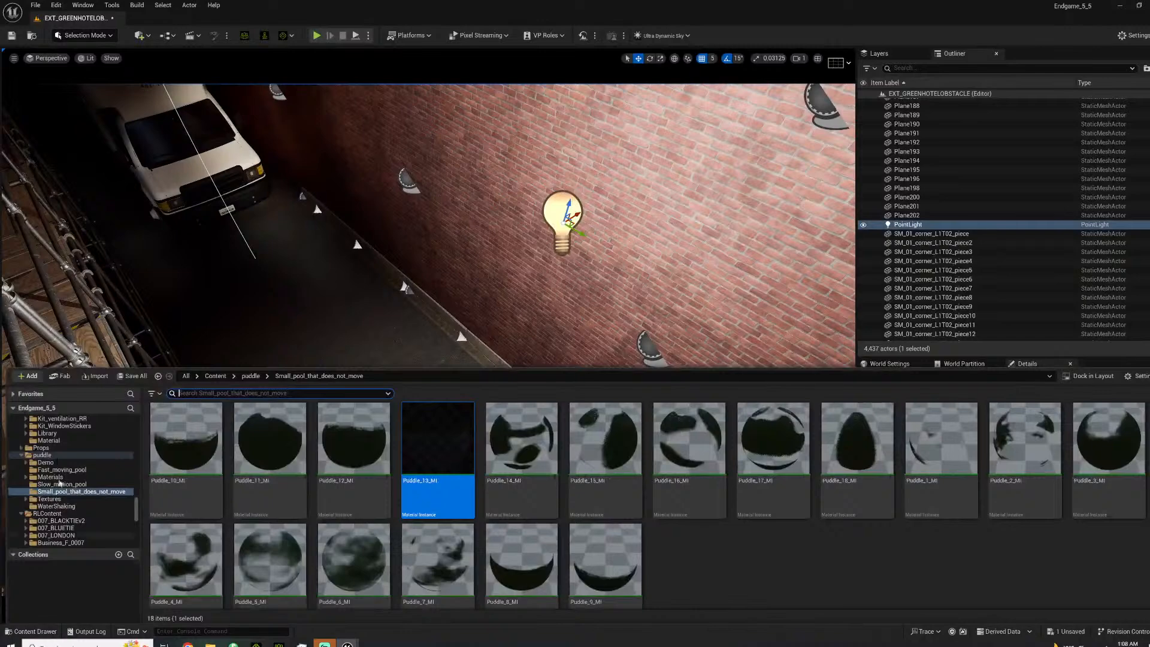
{"action": "left_click", "coordinate": [62, 376]}
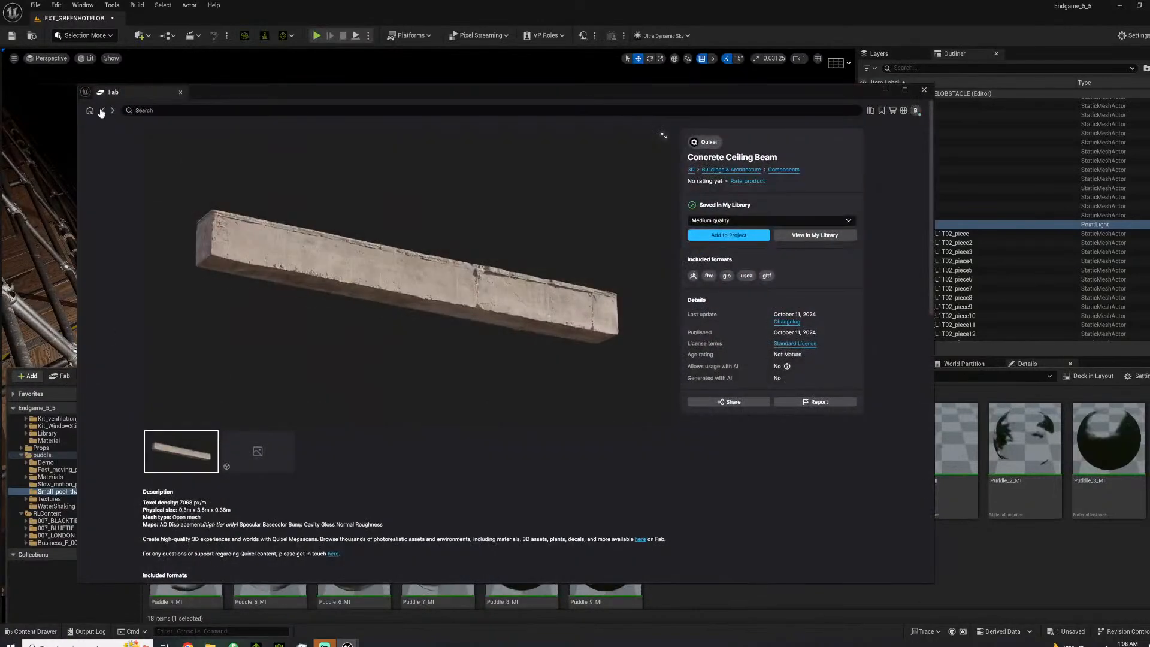
{"action": "left_click", "coordinate": [101, 112]}
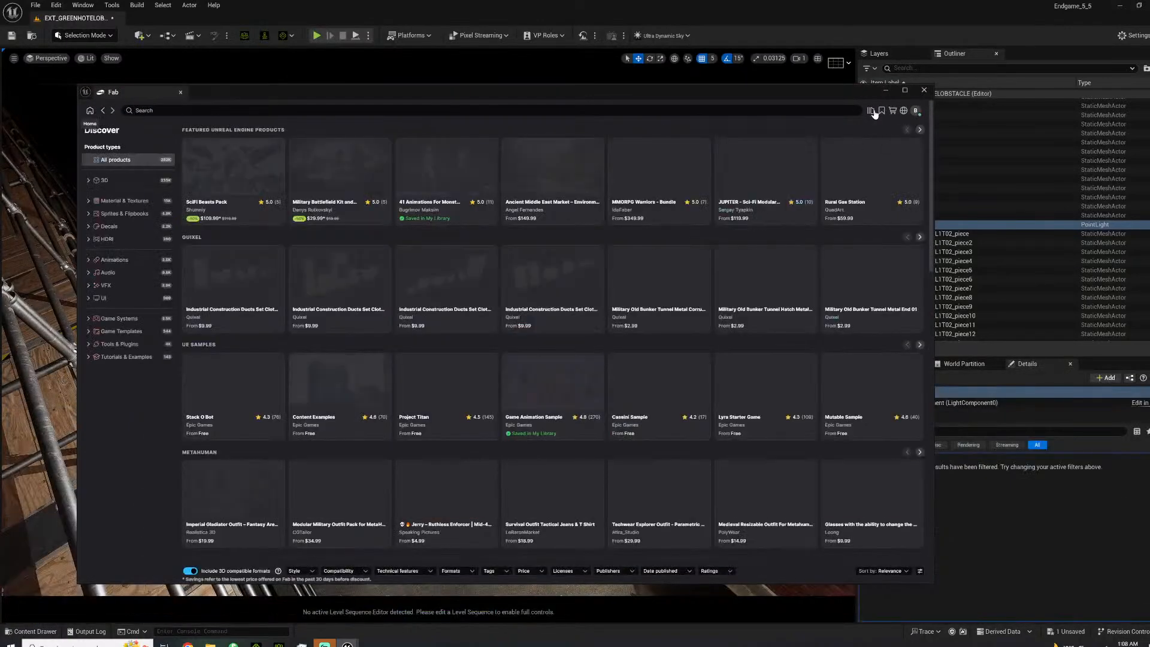
{"action": "left_click", "coordinate": [873, 112]}
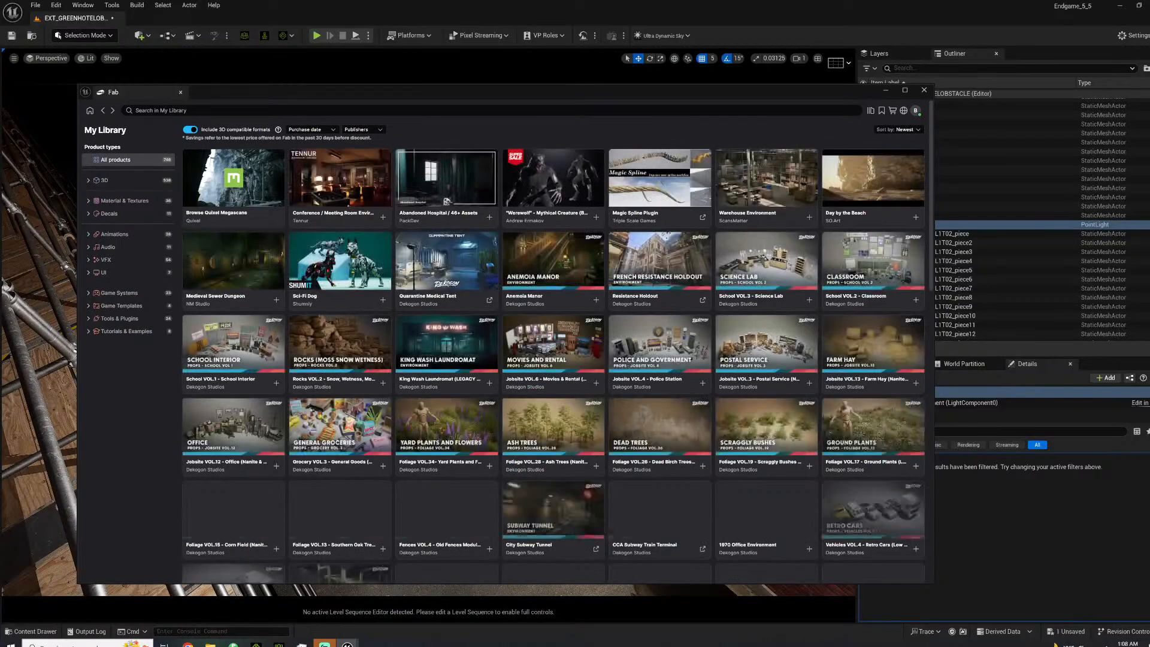
{"action": "type", "text": "trash"}
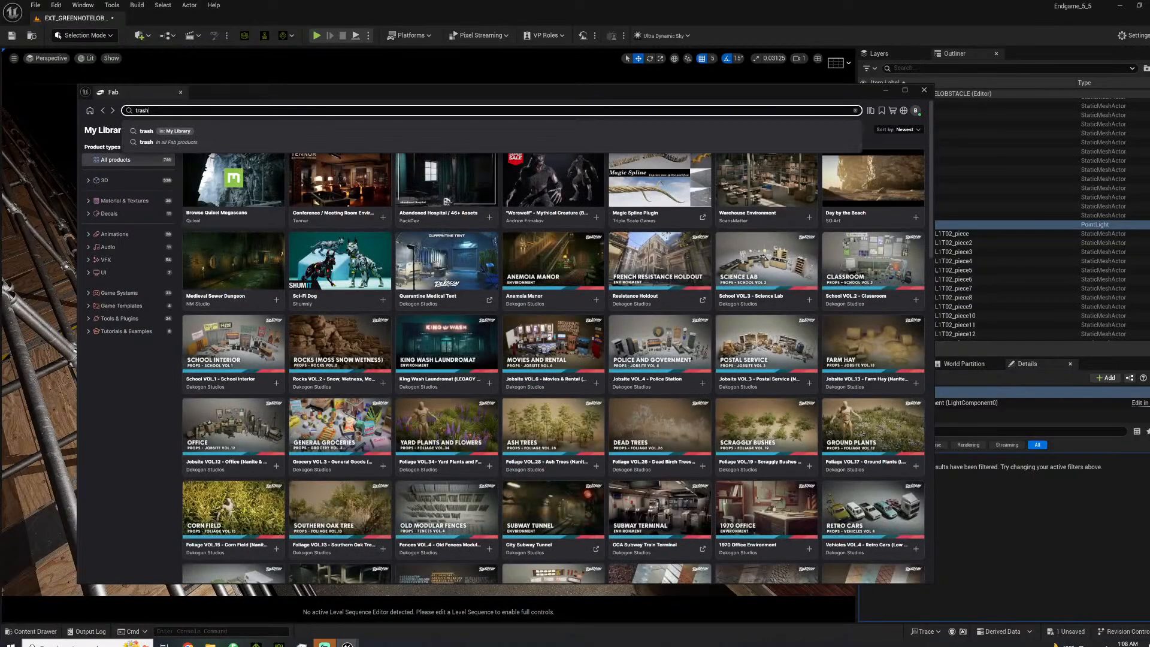
{"action": "key", "text": "Return"}
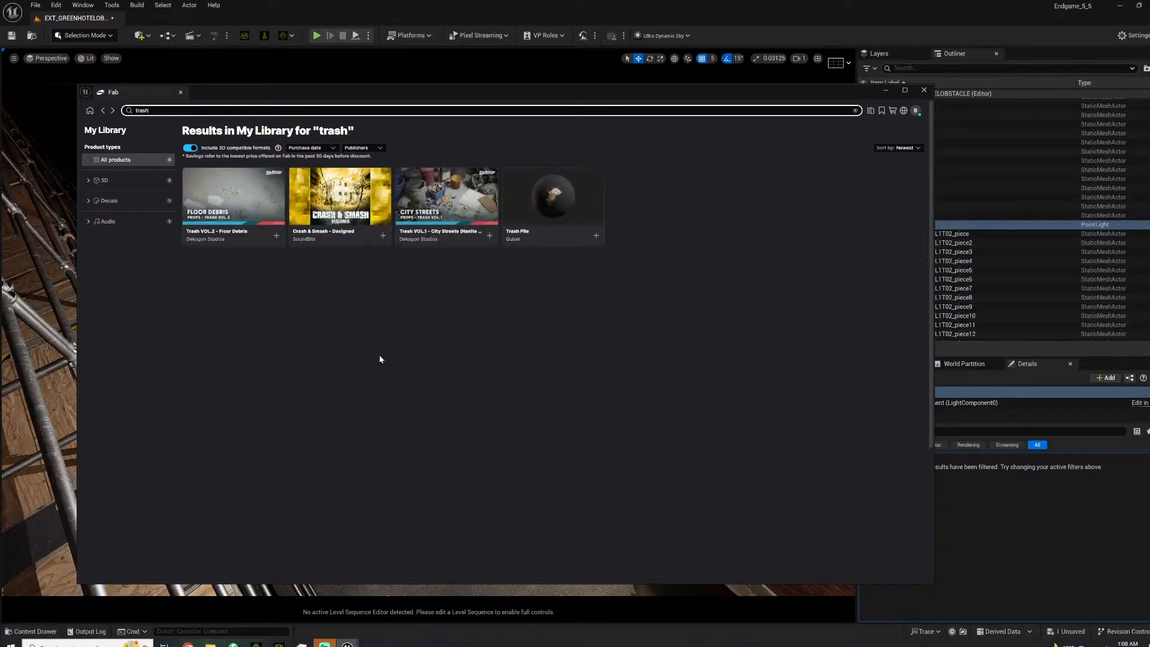
{"action": "left_click", "coordinate": [276, 236]}
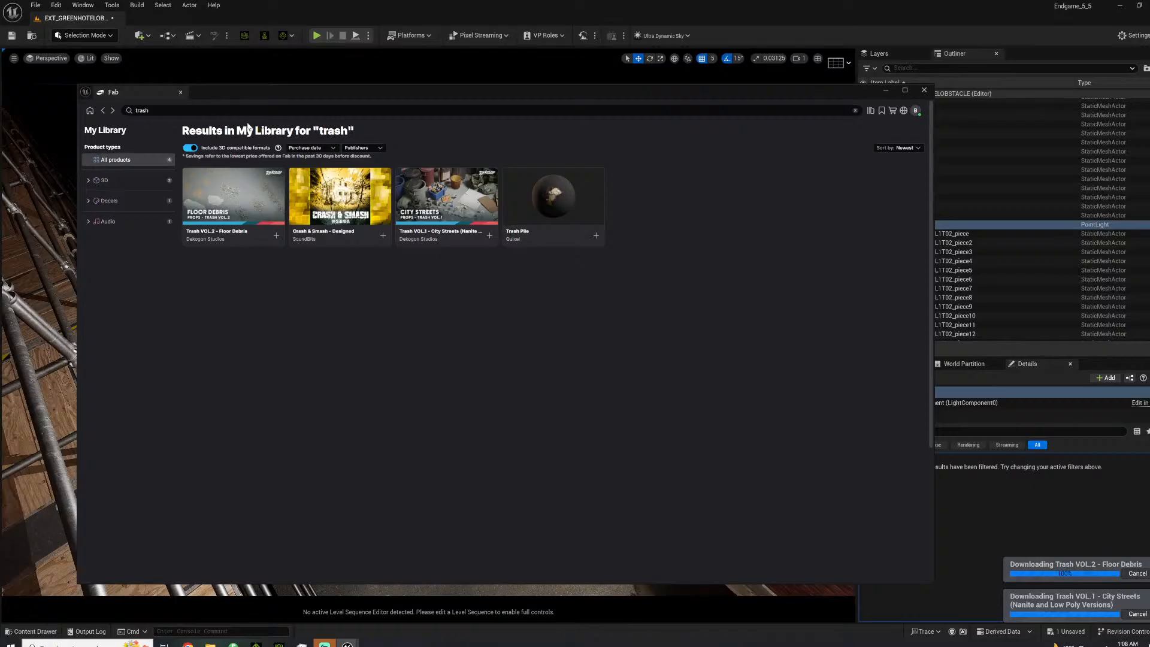
Search the Fab library for street and add Graffiti Street Art Decals and Decals VOL.2 - Roads and Streets to the project.
{"action": "left_click", "coordinate": [855, 110]}
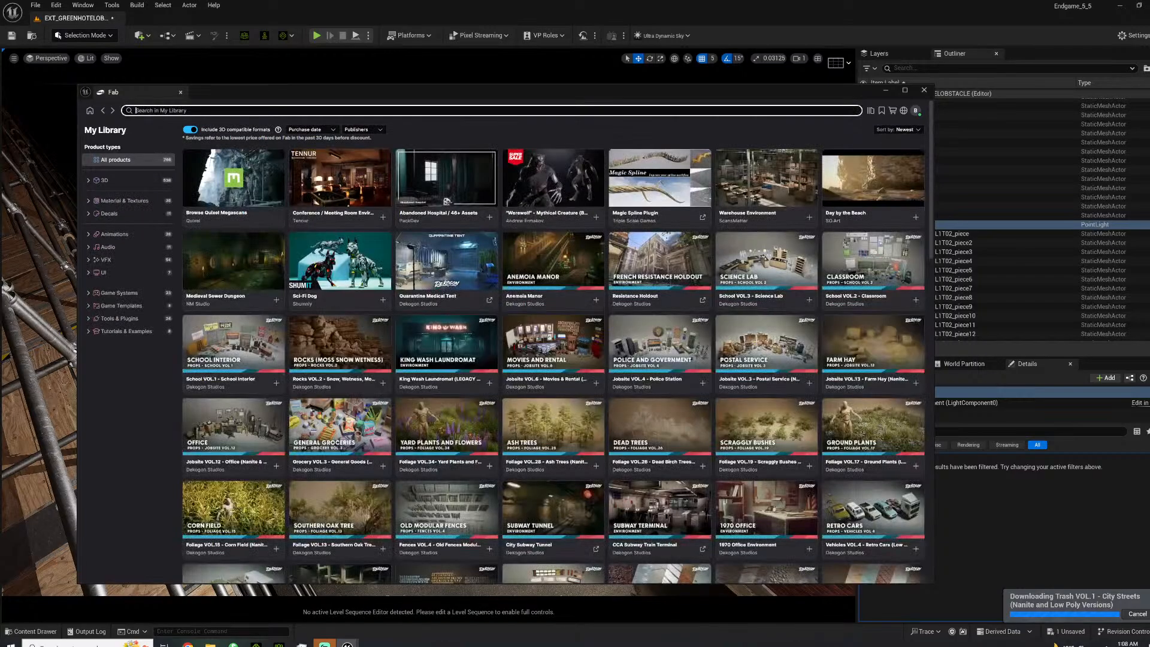
{"action": "type", "text": "stre"}
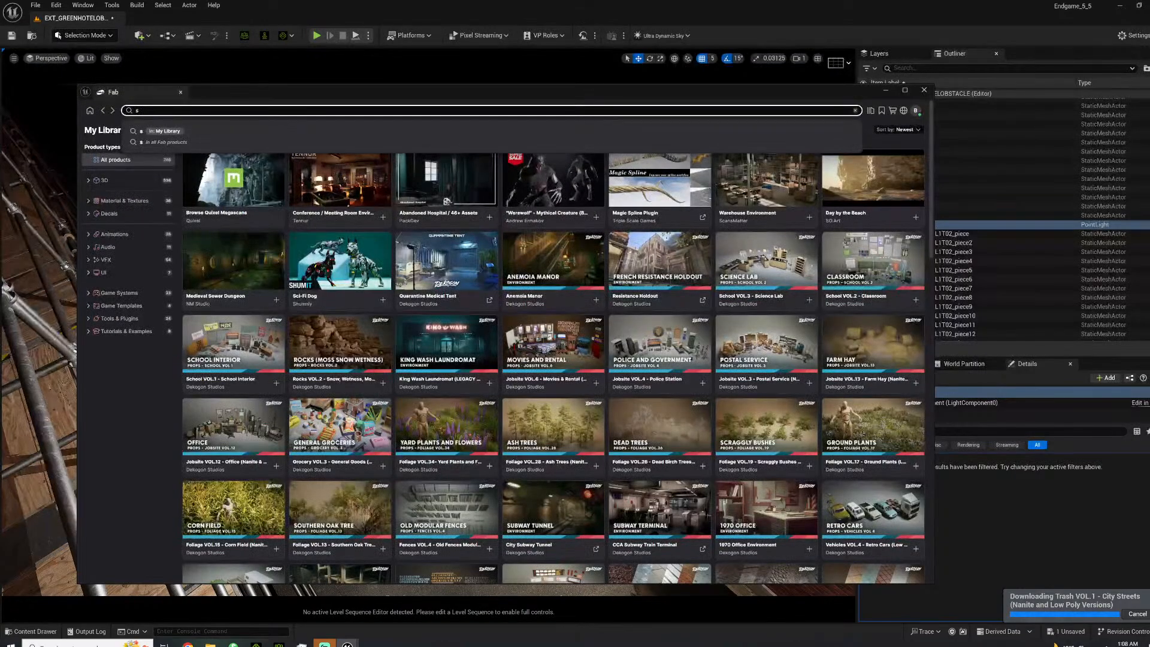
{"action": "type", "text": "et"}
{"action": "key", "text": "Return"}
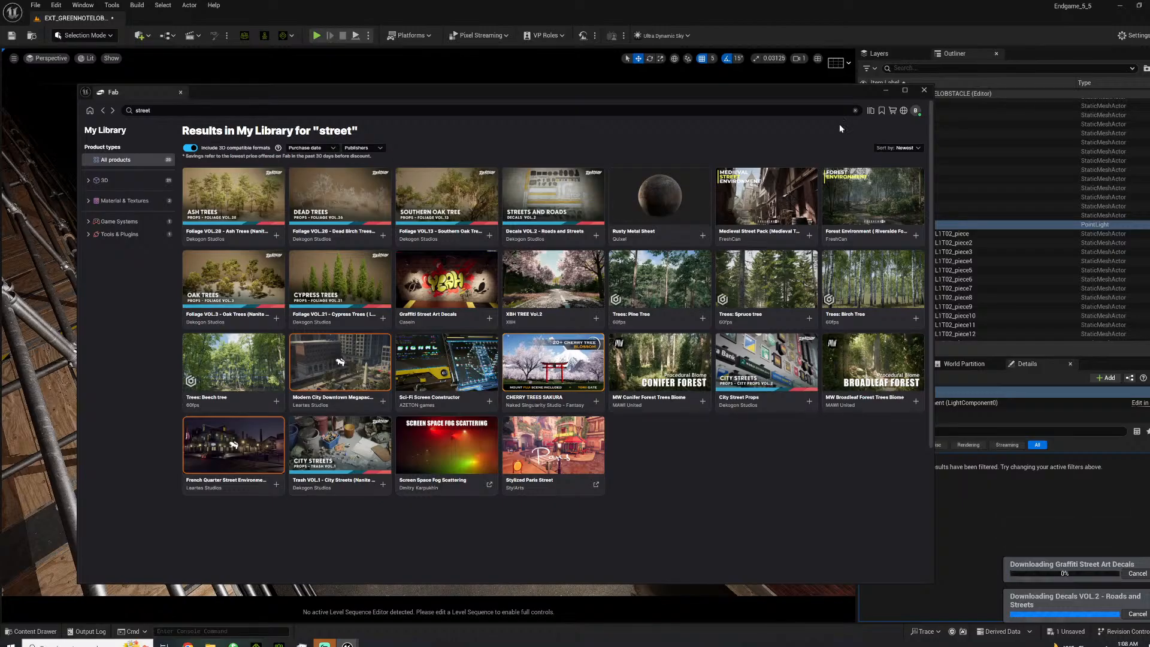
{"action": "left_click", "coordinate": [891, 93]}
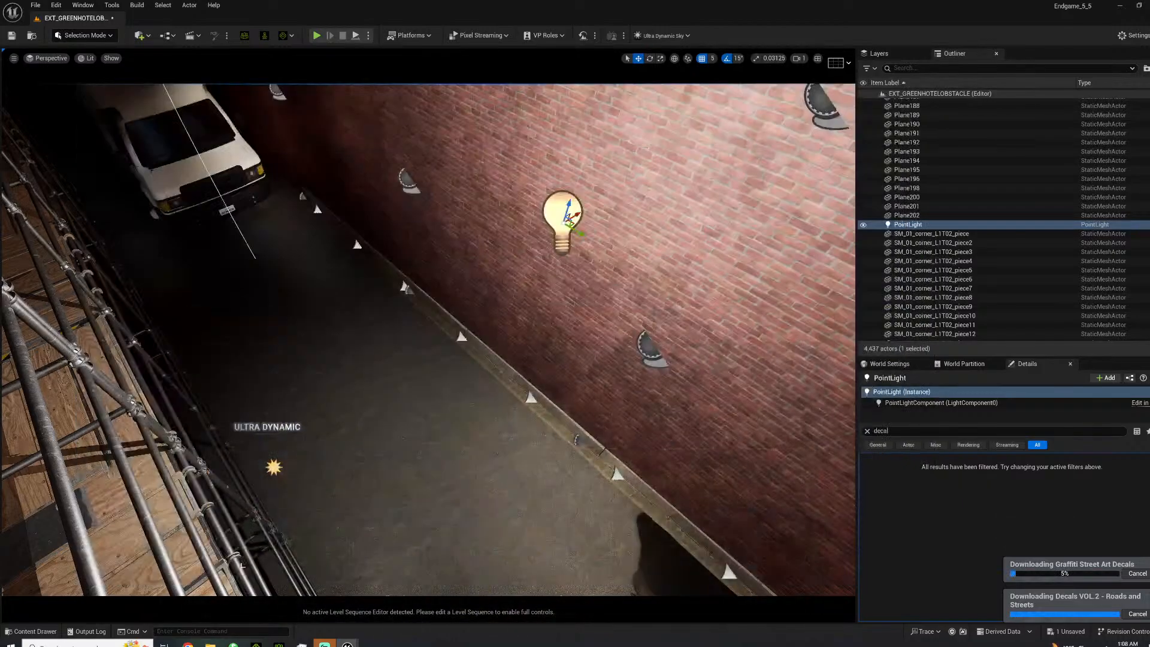
Open the LP meshes folder of the Trash VOL1 pack in the project content.
{"action": "left_click", "coordinate": [35, 631]}
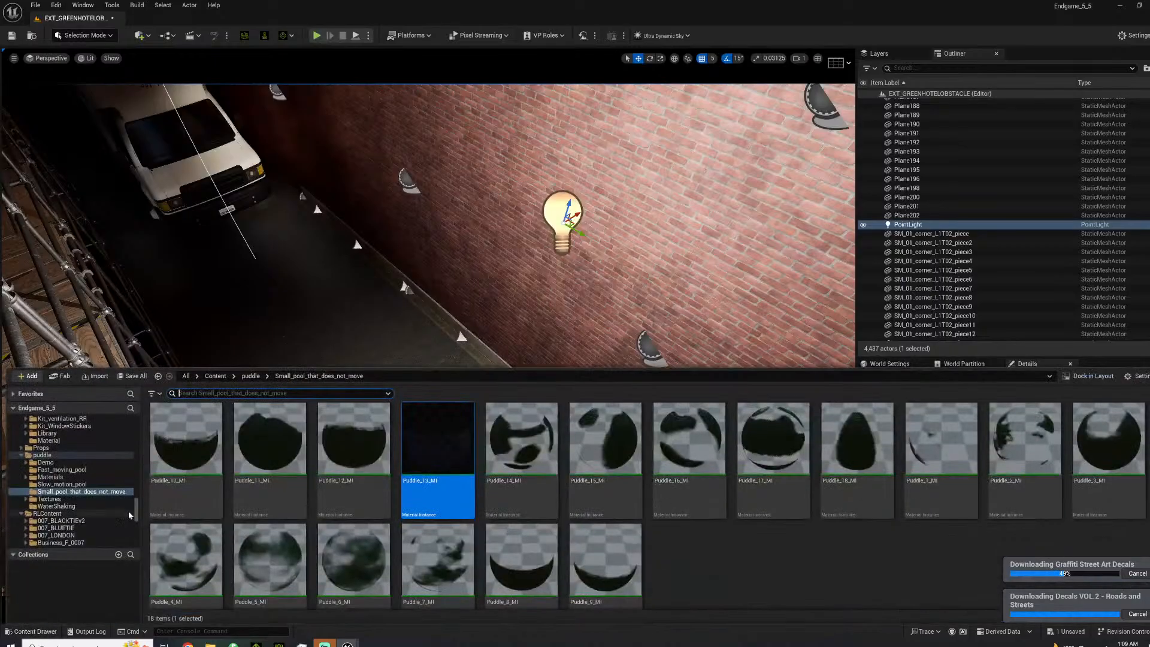
{"action": "left_click_drag", "start_coordinate": [137, 511], "coordinate": [130, 539]}
{"action": "left_click", "coordinate": [56, 493]}
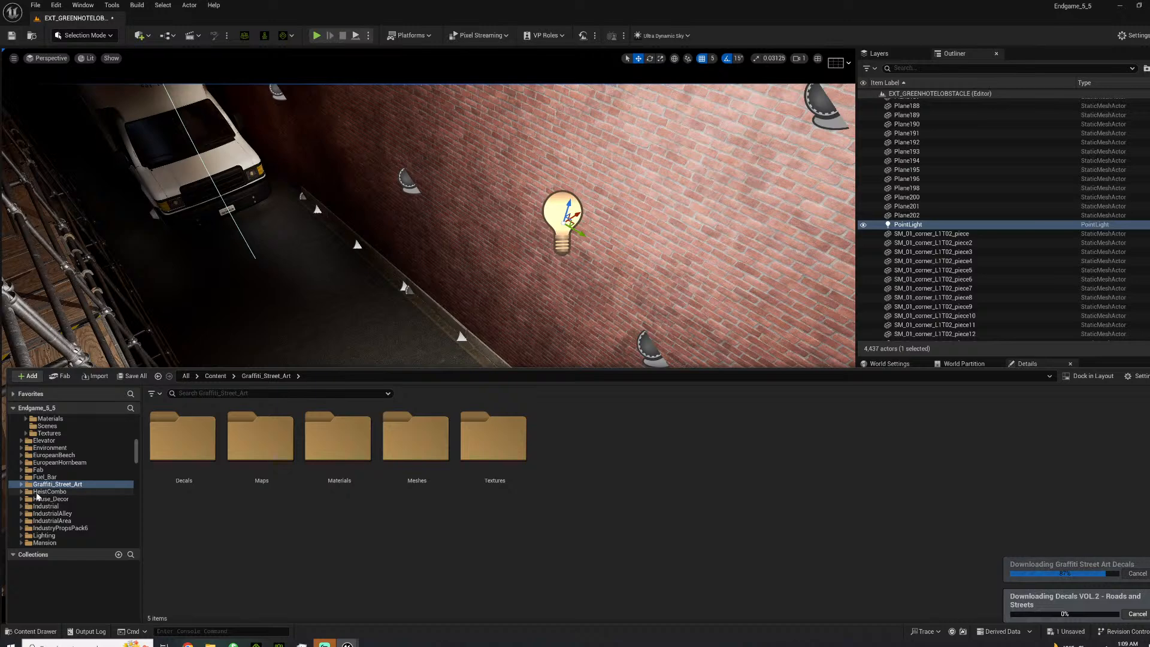
{"action": "scroll", "coordinate": [125, 464], "scroll_direction": "down", "scroll_amount": 4}
{"action": "left_click_drag", "start_coordinate": [136, 466], "coordinate": [121, 542]}
{"action": "left_click", "coordinate": [41, 492]}
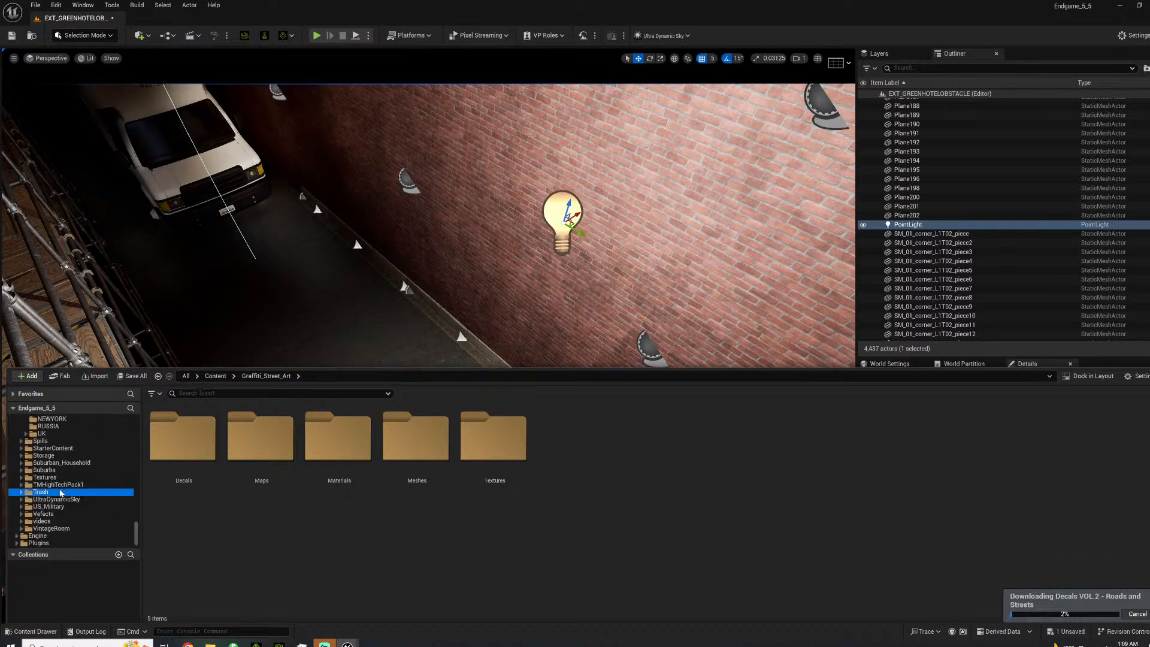
{"action": "double_click", "coordinate": [183, 438]}
{"action": "double_click", "coordinate": [348, 456]}
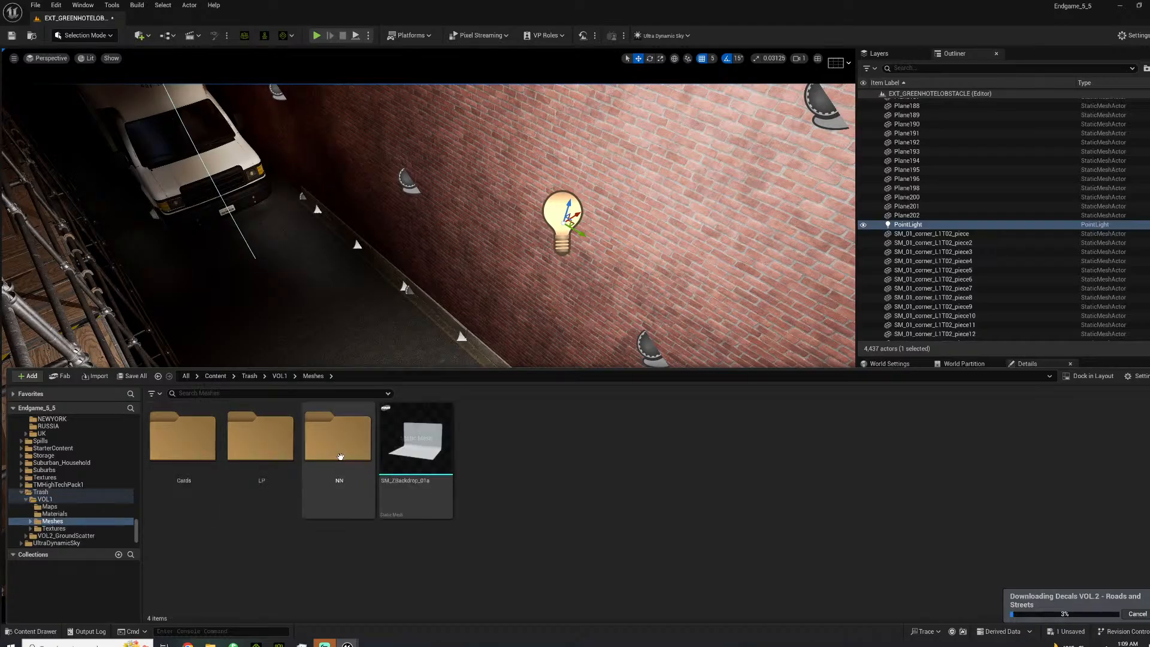
{"action": "double_click", "coordinate": [271, 458]}
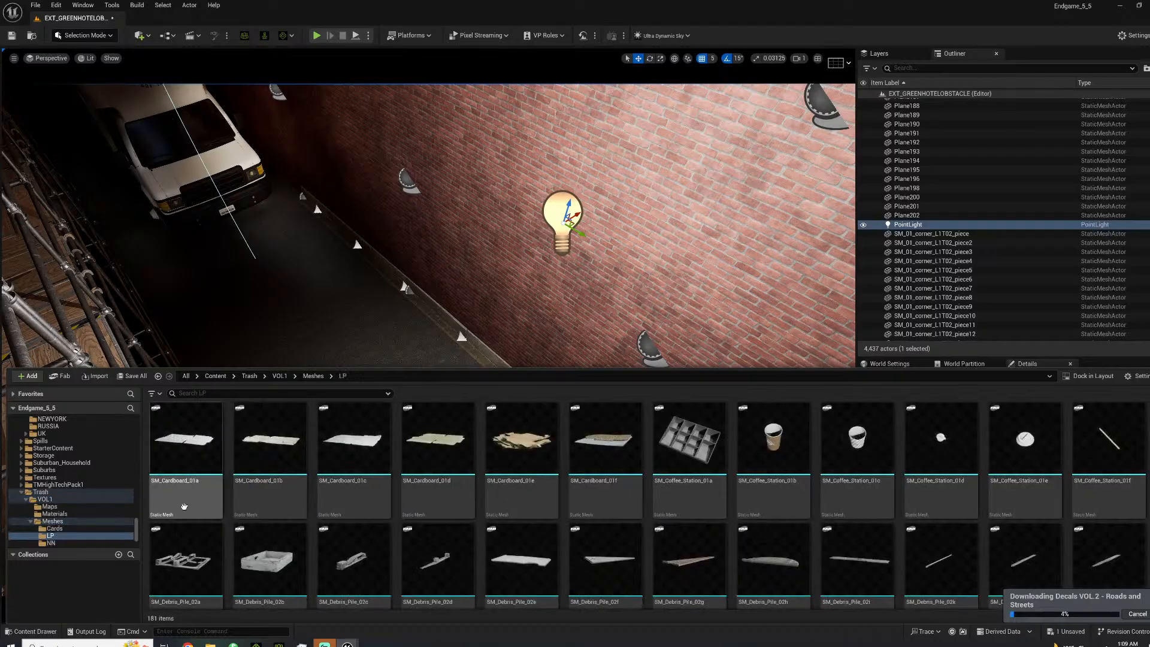
Place the green dumpster SM_Dumpster_Small_01a in the alley in front of the box truck and slide it against the red brick wall.
{"action": "scroll", "coordinate": [267, 549], "scroll_direction": "down", "scroll_amount": 1}
{"action": "scroll", "coordinate": [267, 549], "scroll_direction": "down", "scroll_amount": 5}
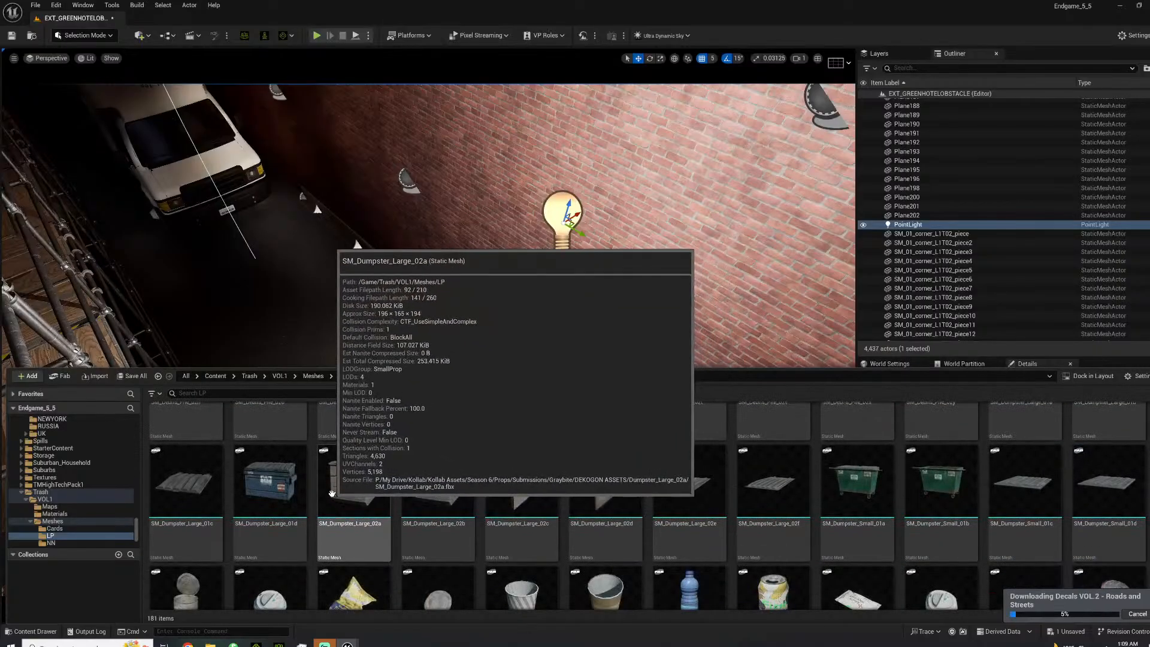
{"action": "scroll", "coordinate": [325, 494], "scroll_direction": "down", "scroll_amount": 2}
{"action": "scroll", "coordinate": [326, 494], "scroll_direction": "down", "scroll_amount": 2}
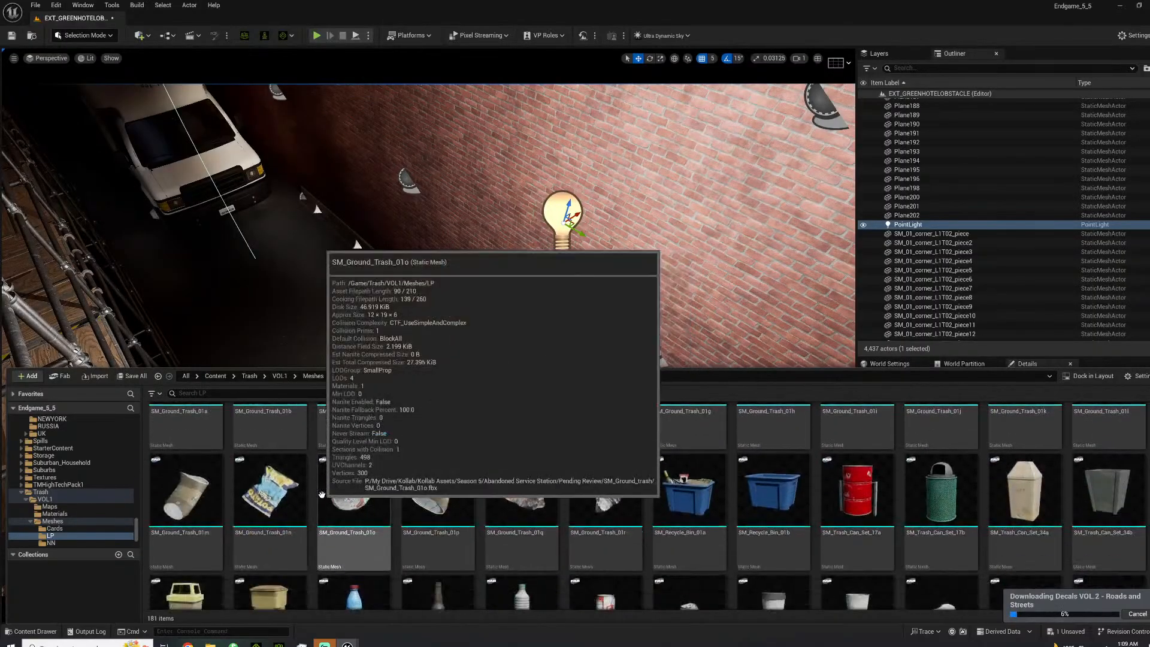
{"action": "scroll", "coordinate": [322, 494], "scroll_direction": "up", "scroll_amount": 3}
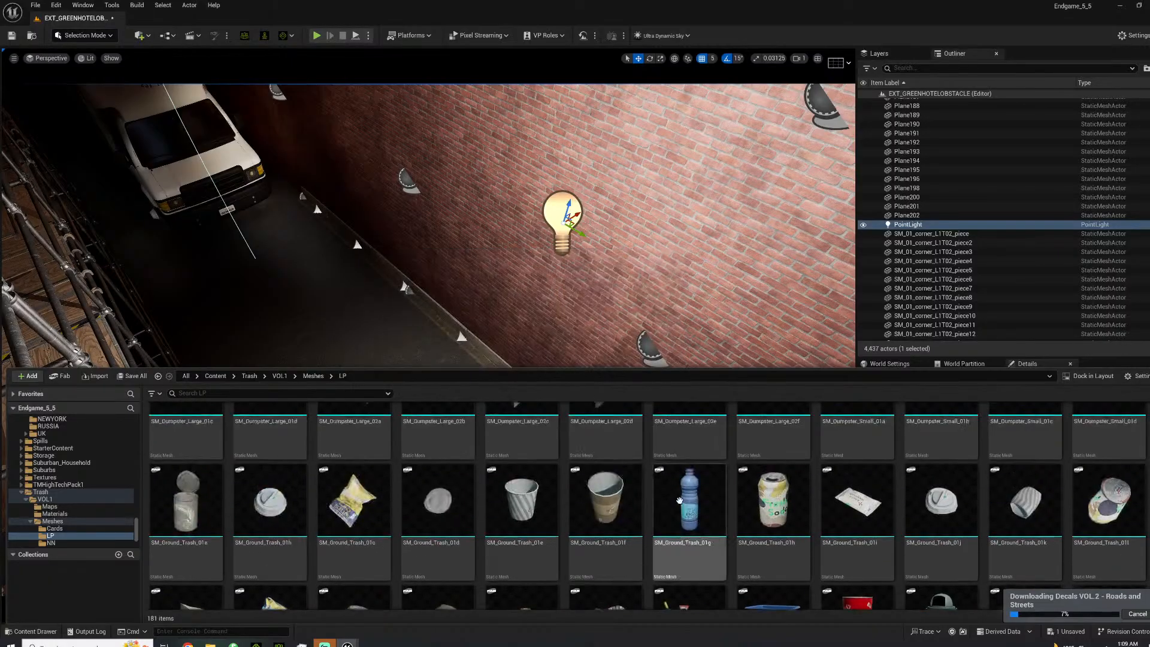
{"action": "scroll", "coordinate": [840, 482], "scroll_direction": "up", "scroll_amount": 2}
{"action": "left_click_drag", "start_coordinate": [857, 542], "coordinate": [386, 330]}
{"action": "right_click", "coordinate": [386, 331]}
{"action": "mouse_move", "coordinate": [385, 330]}
{"action": "right_mouse_down"}
{"action": "mouse_move", "coordinate": [425, 380]}
{"action": "mouse_move", "coordinate": [389, 384]}
{"action": "mouse_move", "coordinate": [372, 319]}
{"action": "right_mouse_up"}
{"action": "key", "text": "w"}
{"action": "key", "text": "e"}
{"action": "left_click_drag", "start_coordinate": [456, 417], "coordinate": [403, 421]}
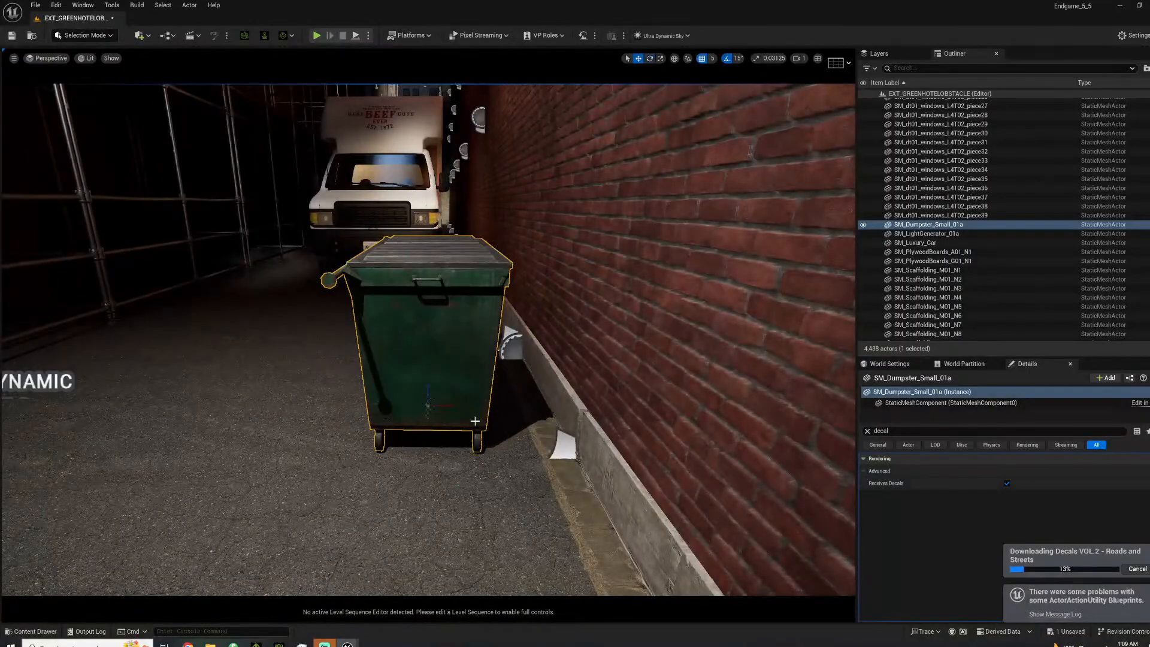
{"action": "left_click_drag", "start_coordinate": [453, 408], "coordinate": [507, 402]}
{"action": "mouse_move", "coordinate": [507, 402]}
{"action": "right_mouse_down"}
{"action": "mouse_move", "coordinate": [623, 405]}
{"action": "mouse_move", "coordinate": [509, 403]}
{"action": "right_mouse_up"}
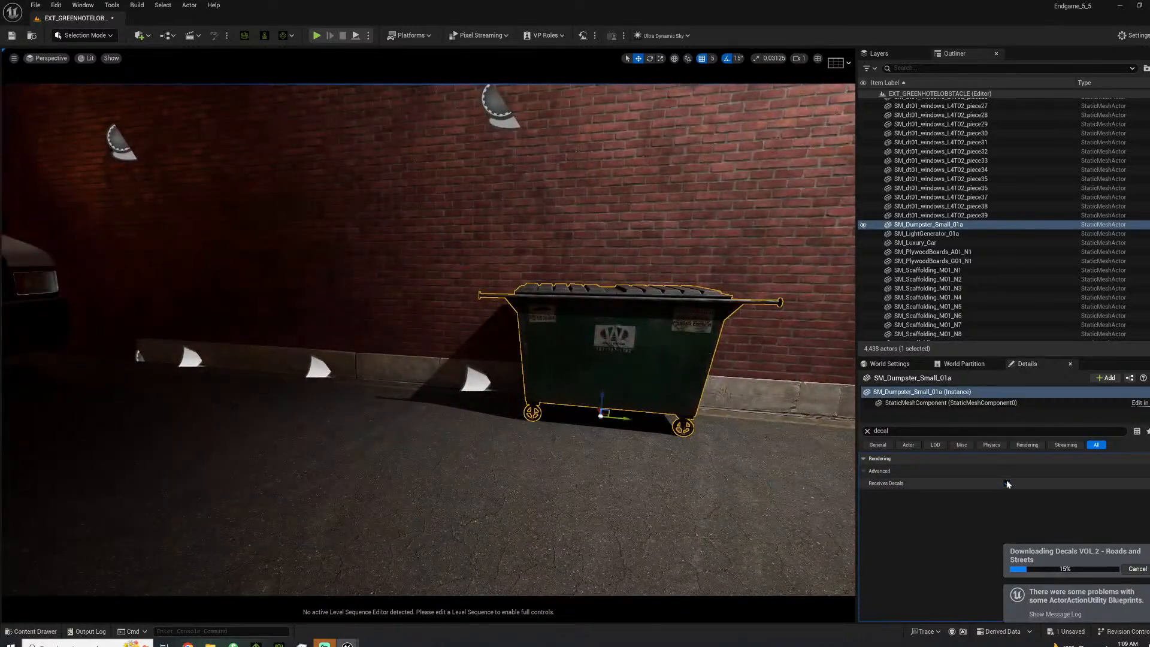
Place the large dumpster SM_Dumpster_Large_02a behind the green dumpster and position it along the red brick wall.
{"action": "left_click", "coordinate": [721, 429]}
{"action": "right_click_drag", "start_coordinate": [722, 429], "coordinate": [599, 428]}
{"action": "left_click", "coordinate": [35, 631]}
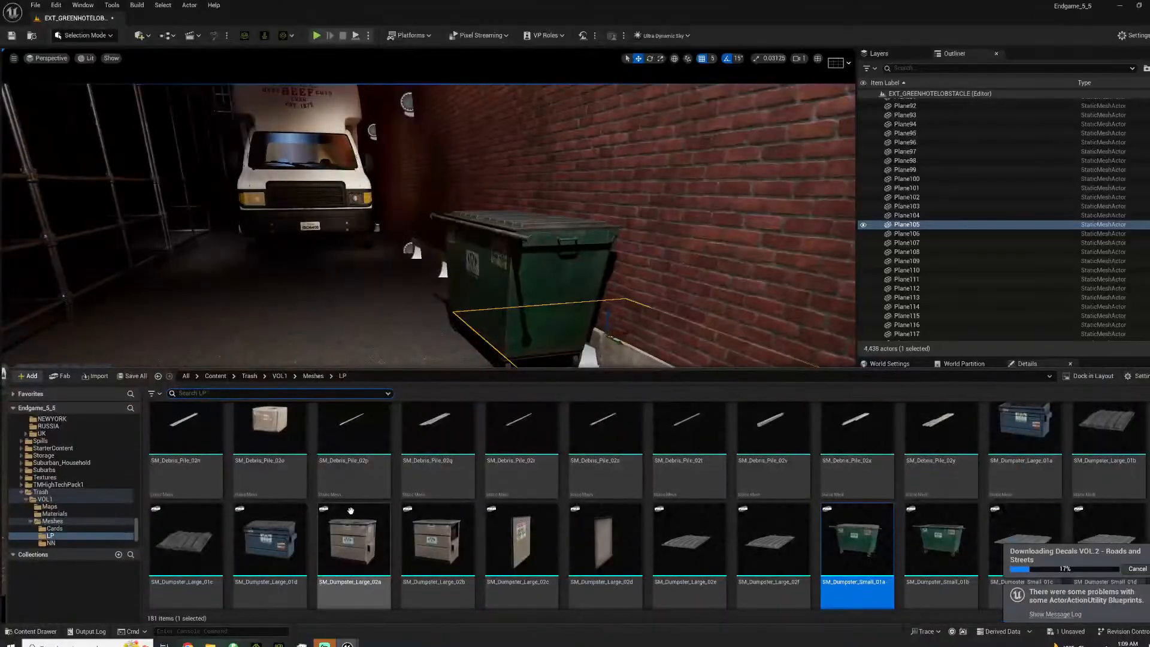
{"action": "left_click", "coordinate": [357, 494]}
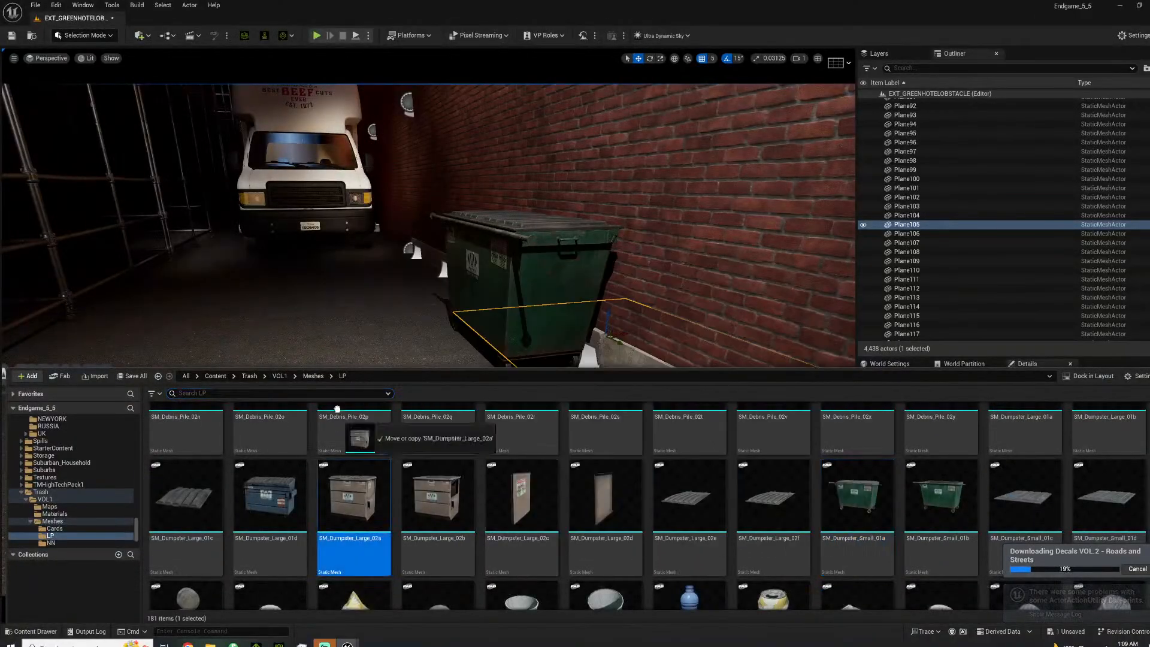
{"action": "mouse_move", "coordinate": [417, 272]}
{"action": "left_mouse_down"}
{"action": "mouse_move", "coordinate": [412, 300]}
{"action": "mouse_move", "coordinate": [409, 284]}
{"action": "left_mouse_up"}
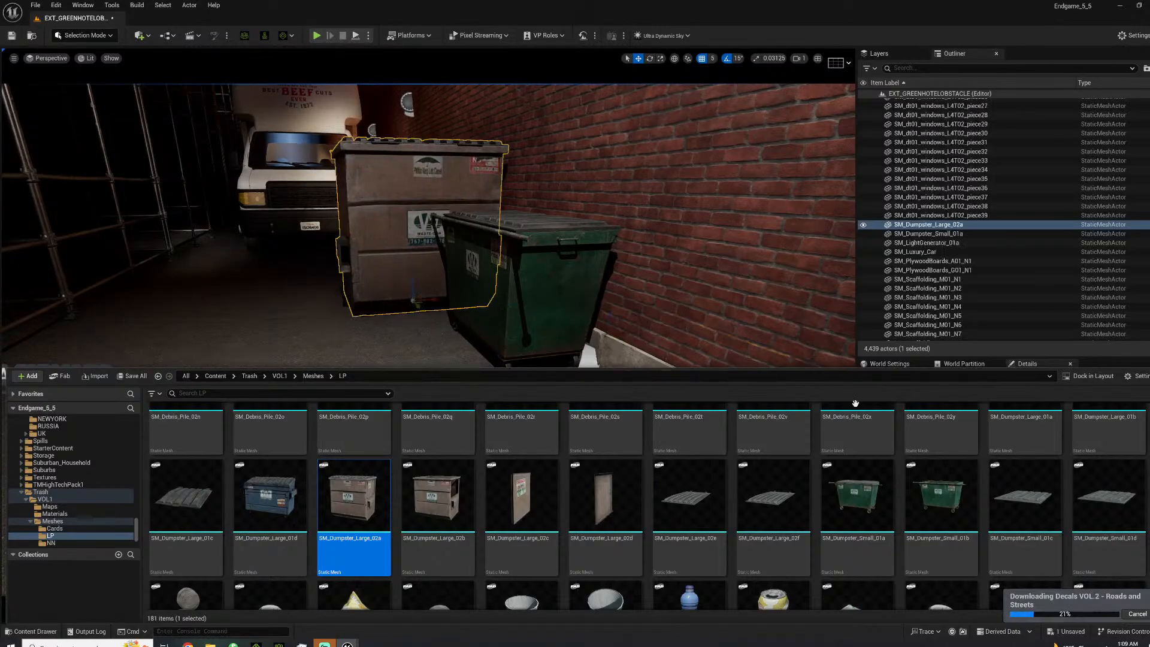
{"action": "left_click", "coordinate": [48, 632]}
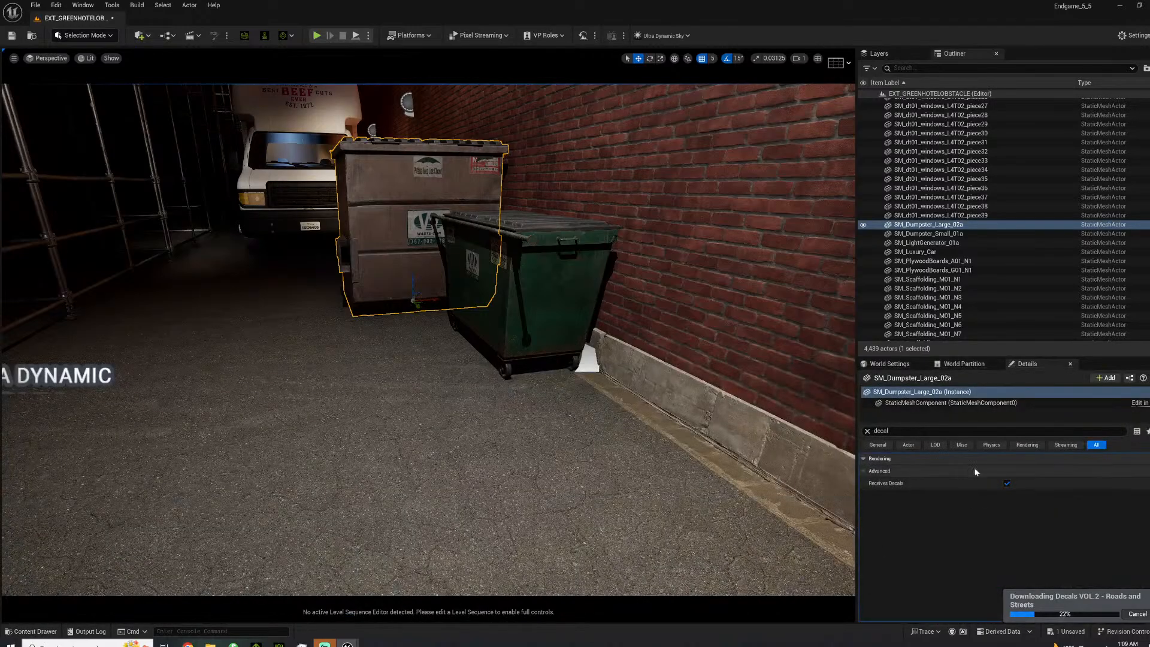
{"action": "right_click_drag", "start_coordinate": [515, 359], "coordinate": [479, 384]}
{"action": "key", "text": "e"}
{"action": "left_click_drag", "start_coordinate": [381, 455], "coordinate": [411, 417]}
{"action": "right_click_drag", "start_coordinate": [396, 408], "coordinate": [329, 232]}
Move the box truck farther back down the alley, away from the dumpsters.
{"action": "left_click", "coordinate": [329, 232]}
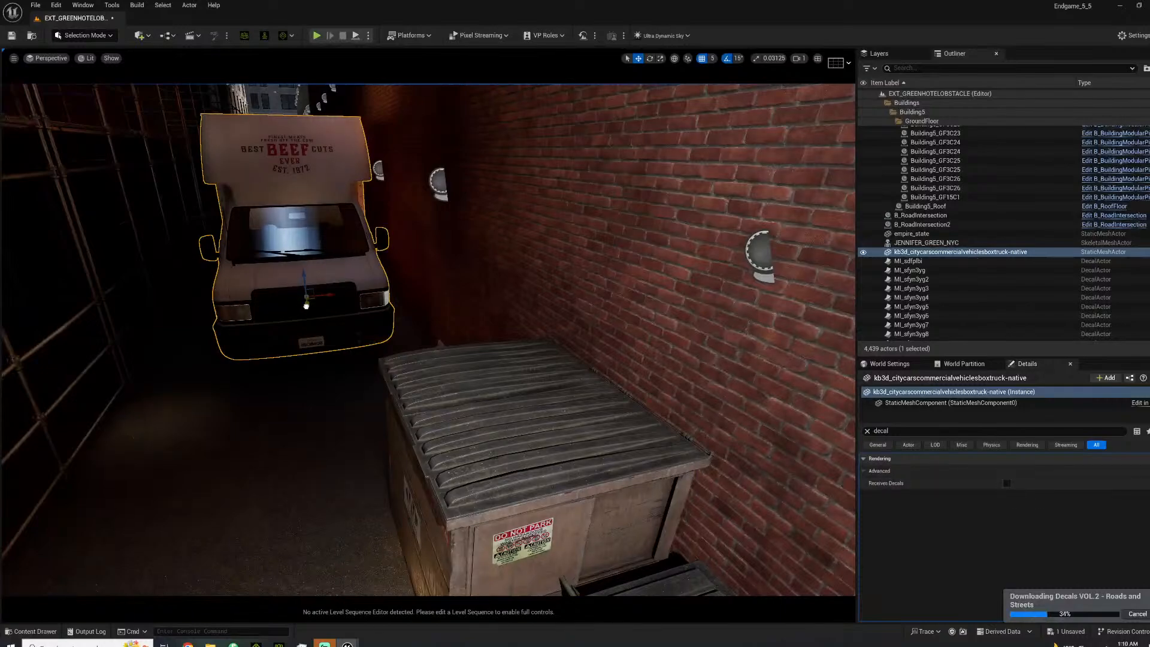
{"action": "left_click_drag", "start_coordinate": [307, 303], "coordinate": [290, 244]}
{"action": "left_click", "coordinate": [273, 308]}
{"action": "right_click_drag", "start_coordinate": [273, 309], "coordinate": [363, 339]}
{"action": "key", "text": "w"}
Open the Meshes folder of the Trash VOL2_GroundScatter pack and look through its leaf and debris piles.
{"action": "left_click", "coordinate": [41, 632]}
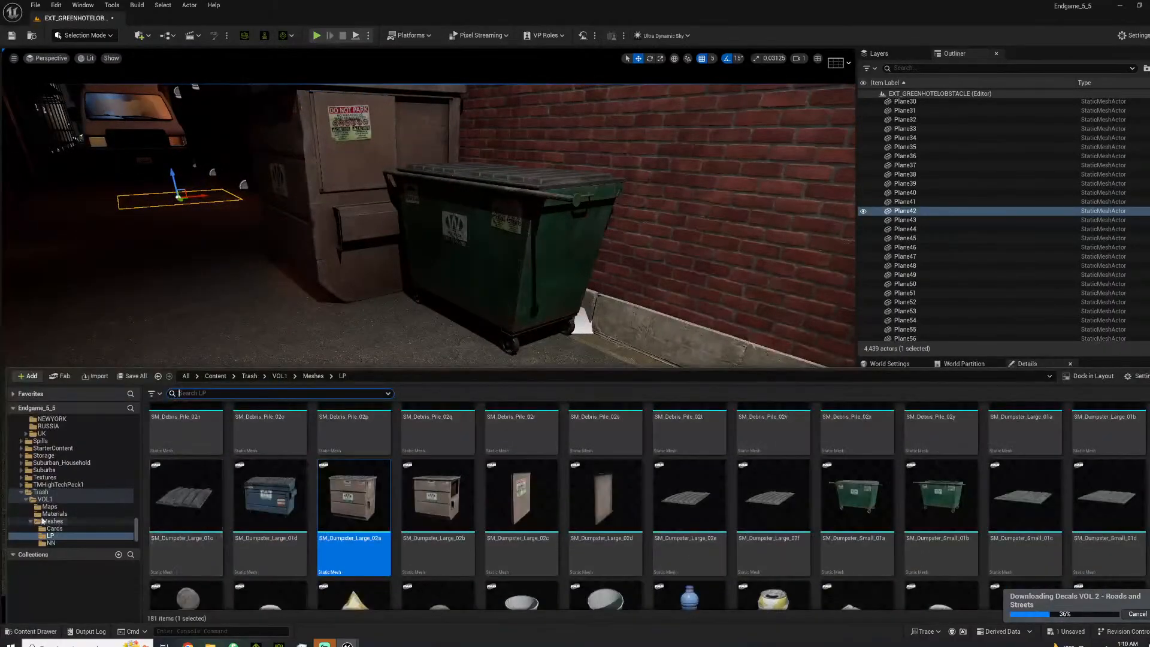
{"action": "scroll", "coordinate": [81, 494], "scroll_direction": "down", "scroll_amount": 3}
{"action": "left_click", "coordinate": [78, 499]}
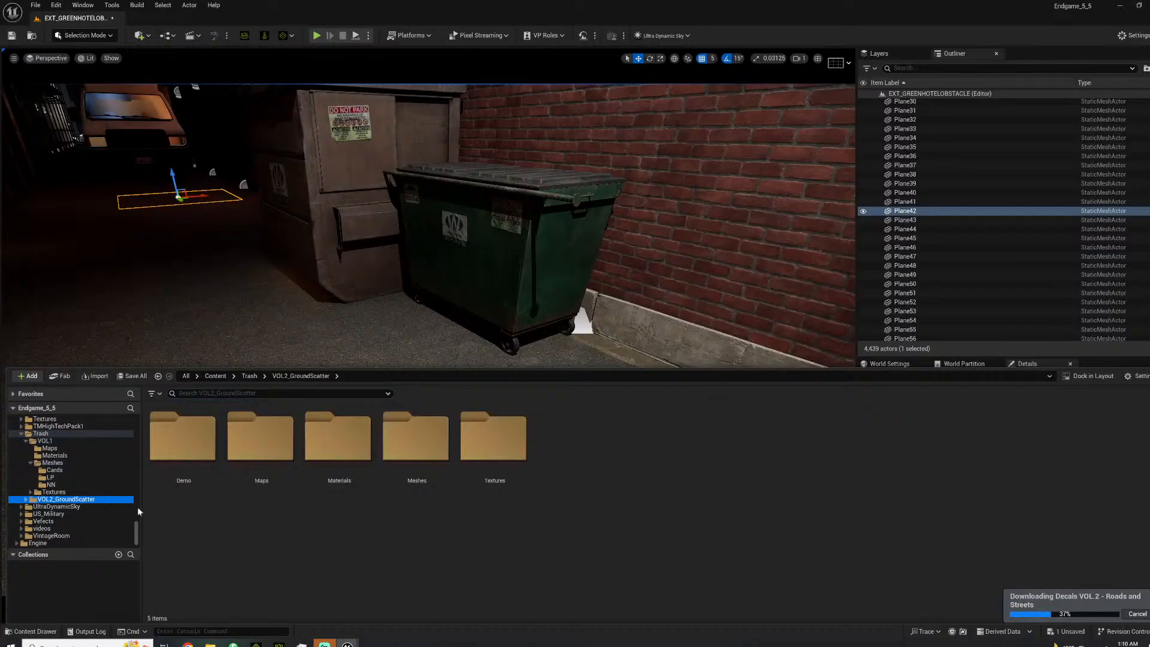
{"action": "double_click", "coordinate": [389, 457]}
{"action": "scroll", "coordinate": [537, 524], "scroll_direction": "down", "scroll_amount": 6}
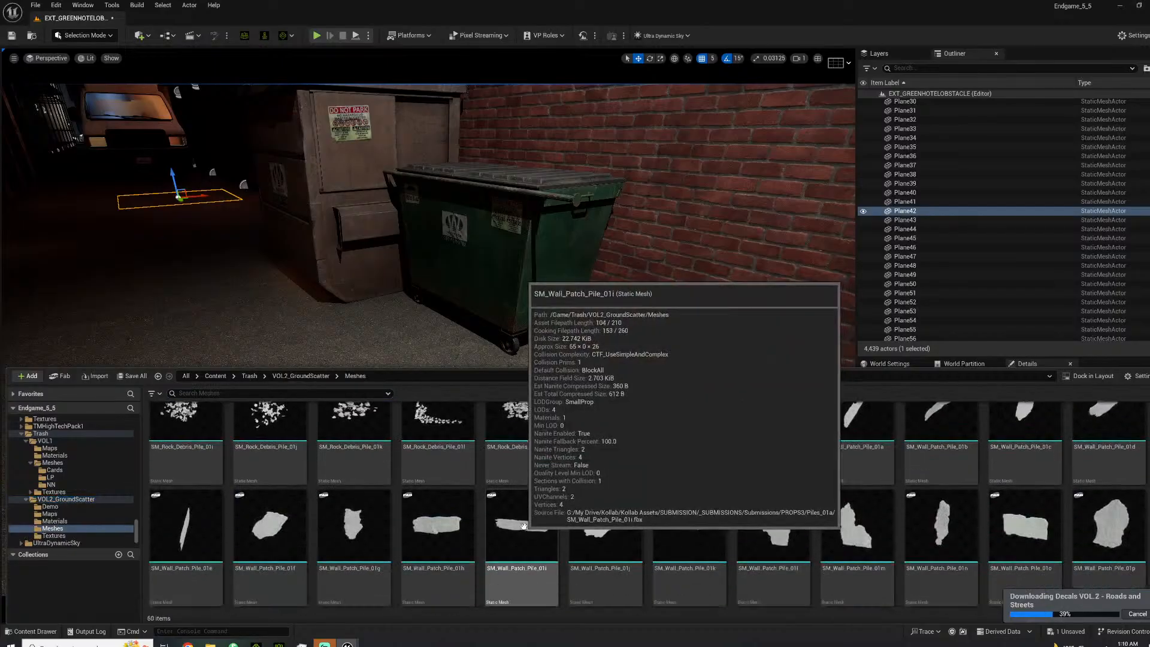
{"action": "scroll", "coordinate": [420, 479], "scroll_direction": "up", "scroll_amount": 3}
{"action": "scroll", "coordinate": [415, 477], "scroll_direction": "up", "scroll_amount": 3}
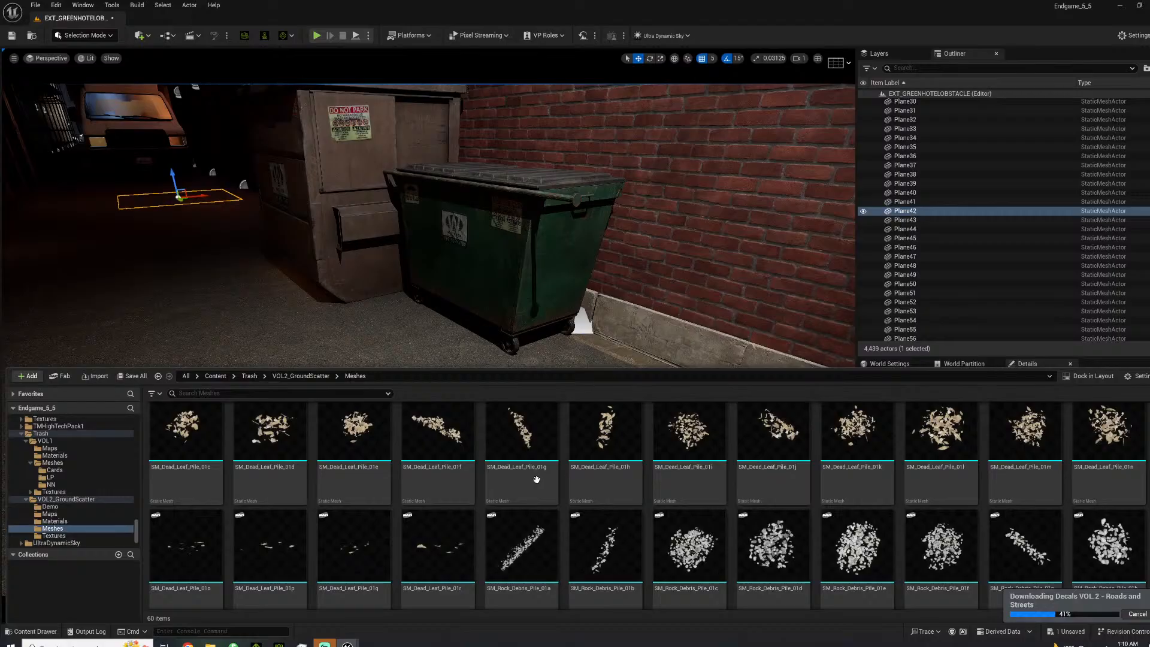
Try the dead leaf pile SM_Dead_Leaf_Pile_01p on the ground in front of the dumpsters.
{"action": "left_click_drag", "start_coordinate": [257, 554], "coordinate": [336, 356]}
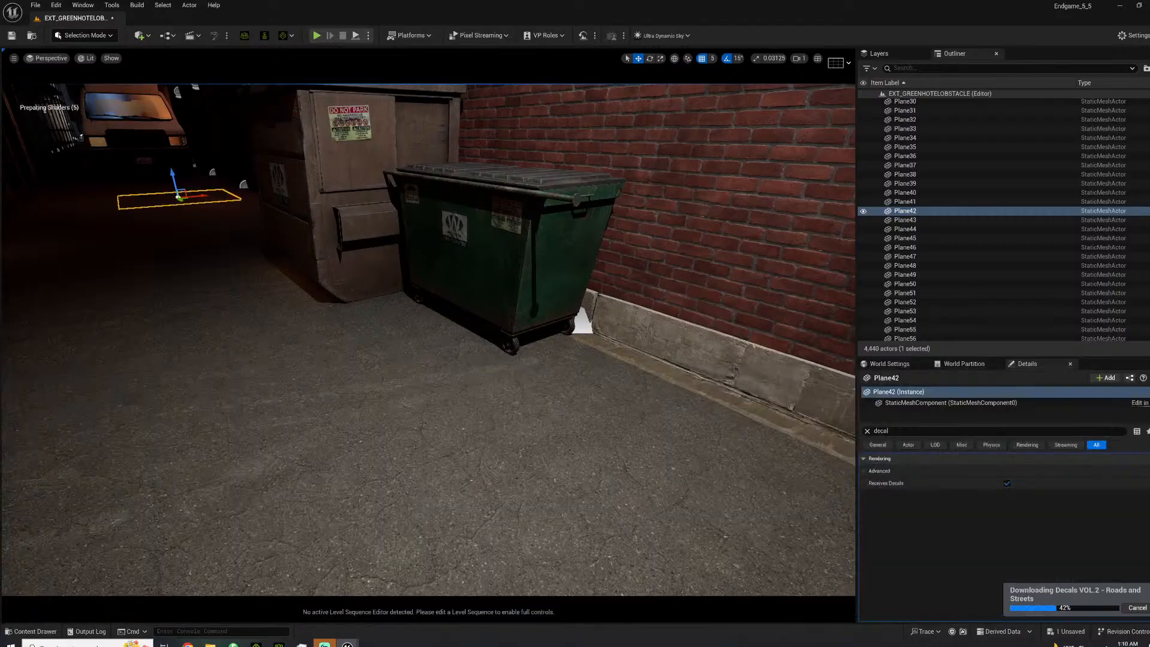
{"action": "left_click_drag", "start_coordinate": [325, 399], "coordinate": [326, 397]}
{"action": "right_click", "coordinate": [327, 393]}
{"action": "right_click_drag", "start_coordinate": [316, 385], "coordinate": [286, 412]}
{"action": "key", "text": "w"}
{"action": "left_click", "coordinate": [385, 479]}
{"action": "mouse_move", "coordinate": [386, 479]}
{"action": "right_mouse_down"}
{"action": "mouse_move", "coordinate": [390, 452]}
{"action": "mouse_move", "coordinate": [384, 476]}
{"action": "right_mouse_up"}
{"action": "key", "text": "s"}
{"action": "key", "text": "w"}
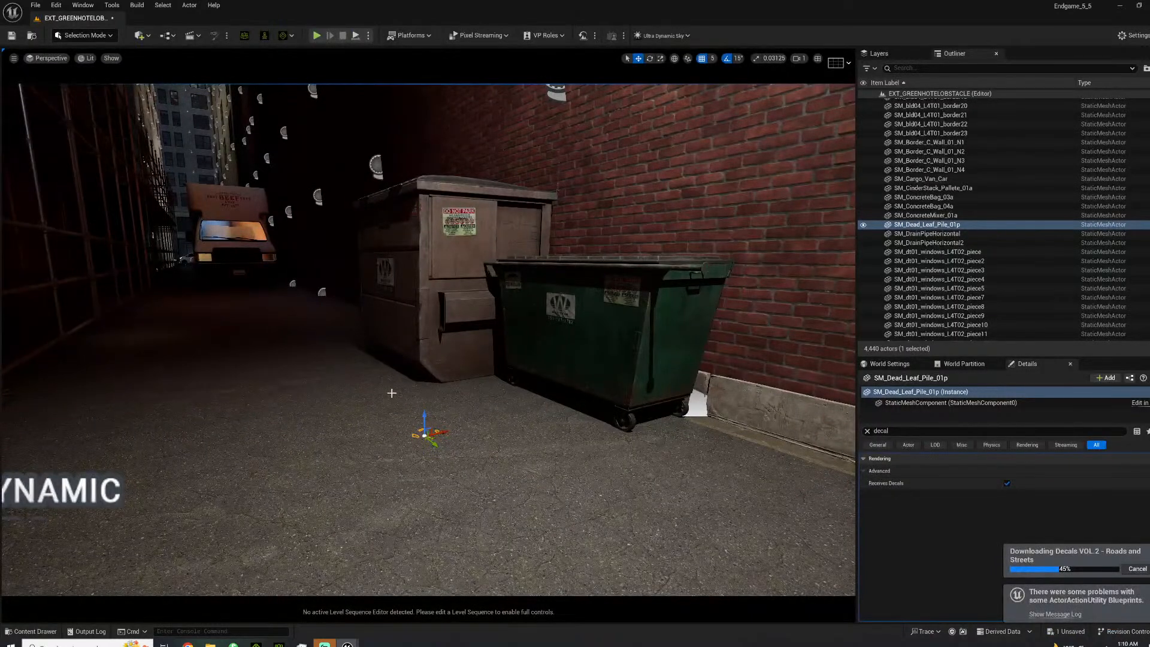
{"action": "key", "text": "Delete"}
Delete the dead leaf pile SM_Dead_Leaf_Pile_01p from the ground in front of the dumpsters.
{"action": "right_click_drag", "start_coordinate": [332, 414], "coordinate": [406, 450]}
{"action": "right_click_drag", "start_coordinate": [264, 367], "coordinate": [228, 389]}
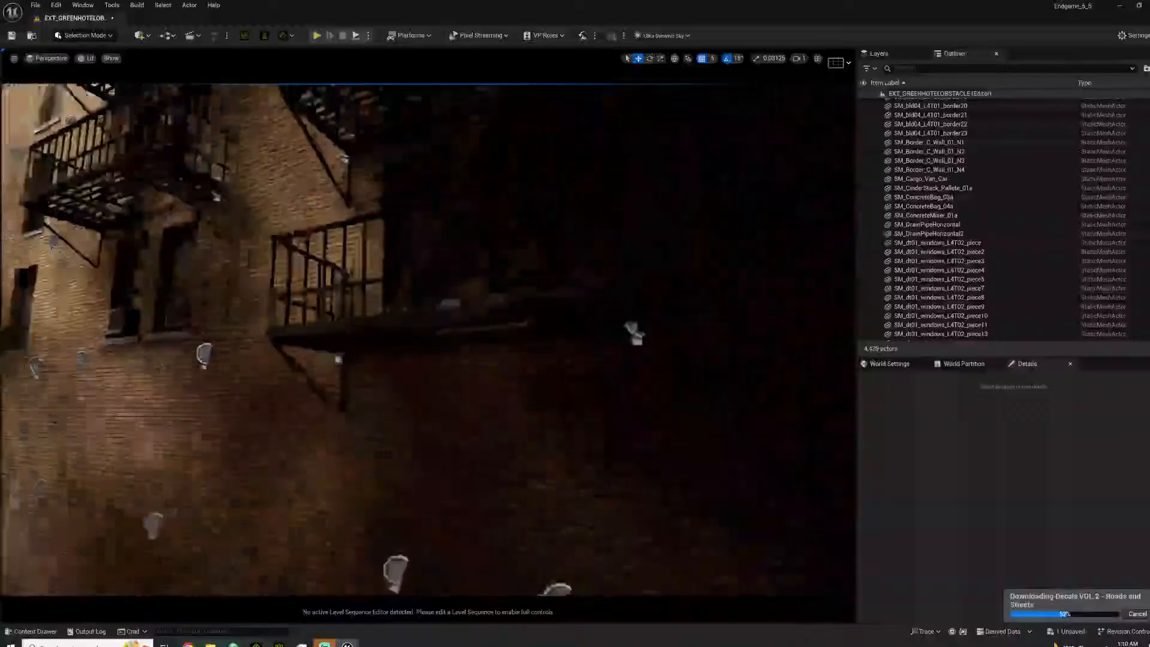
{"action": "key", "text": "s"}
{"action": "right_click_drag", "start_coordinate": [200, 257], "coordinate": [336, 263]}
{"action": "key", "text": "s"}
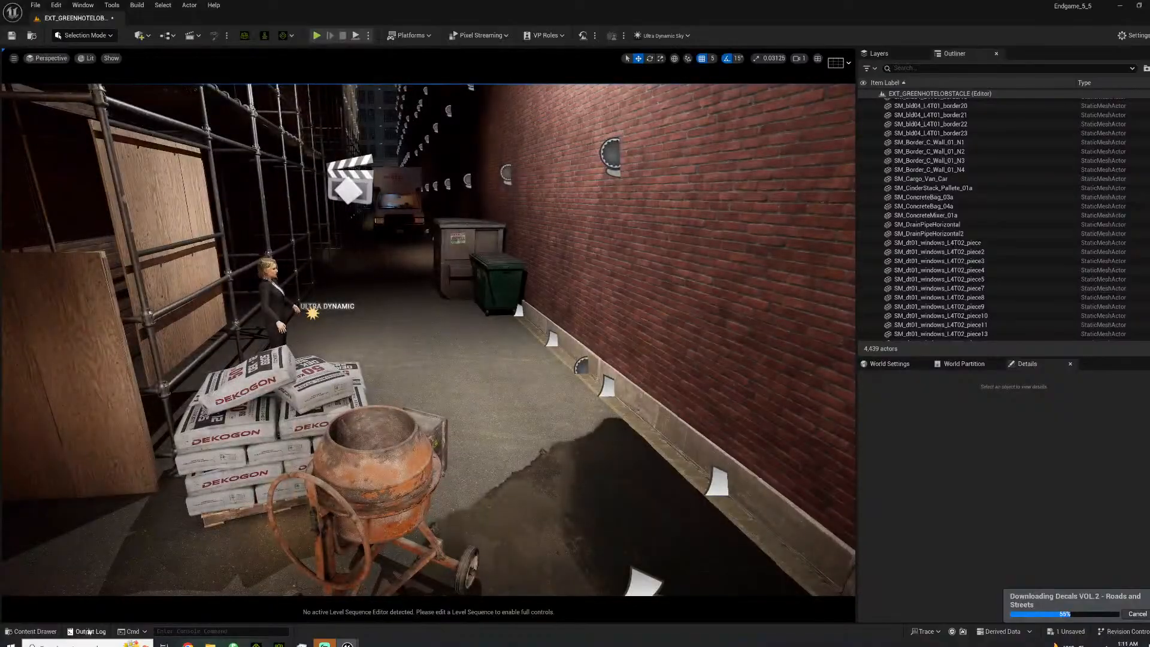
Try the debris mesh SM_Trash_Debris_Ground_01f from the Trash VOL1 Cards folder on the ground in front of the green dumpster.
{"action": "left_click", "coordinate": [46, 633]}
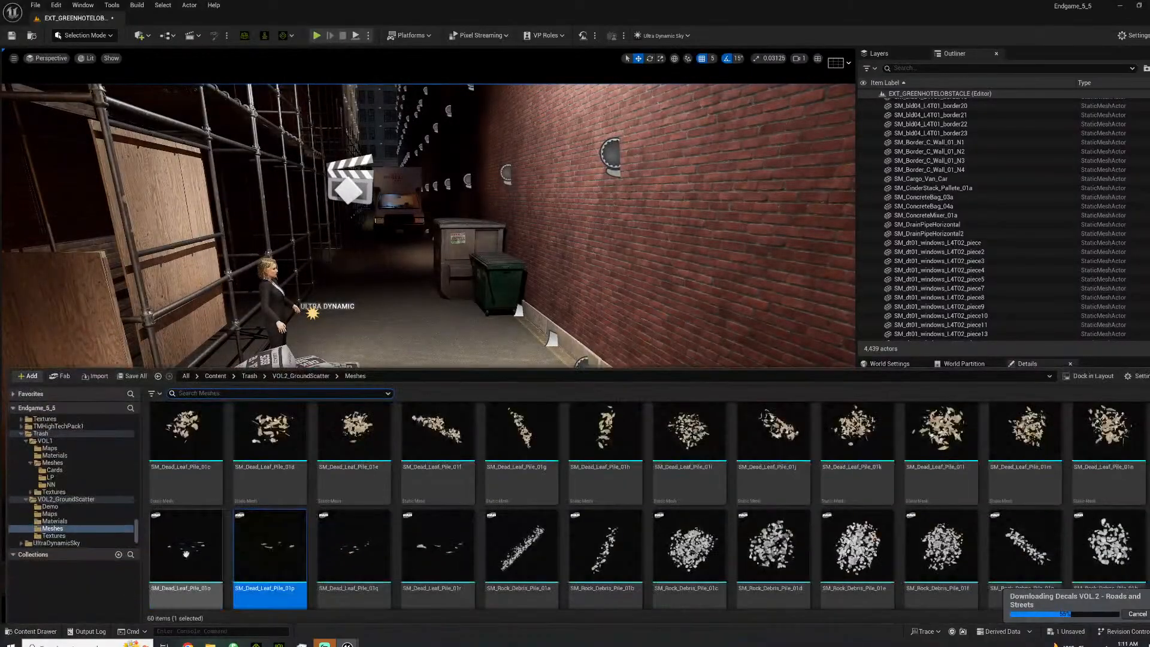
{"action": "left_click", "coordinate": [62, 473]}
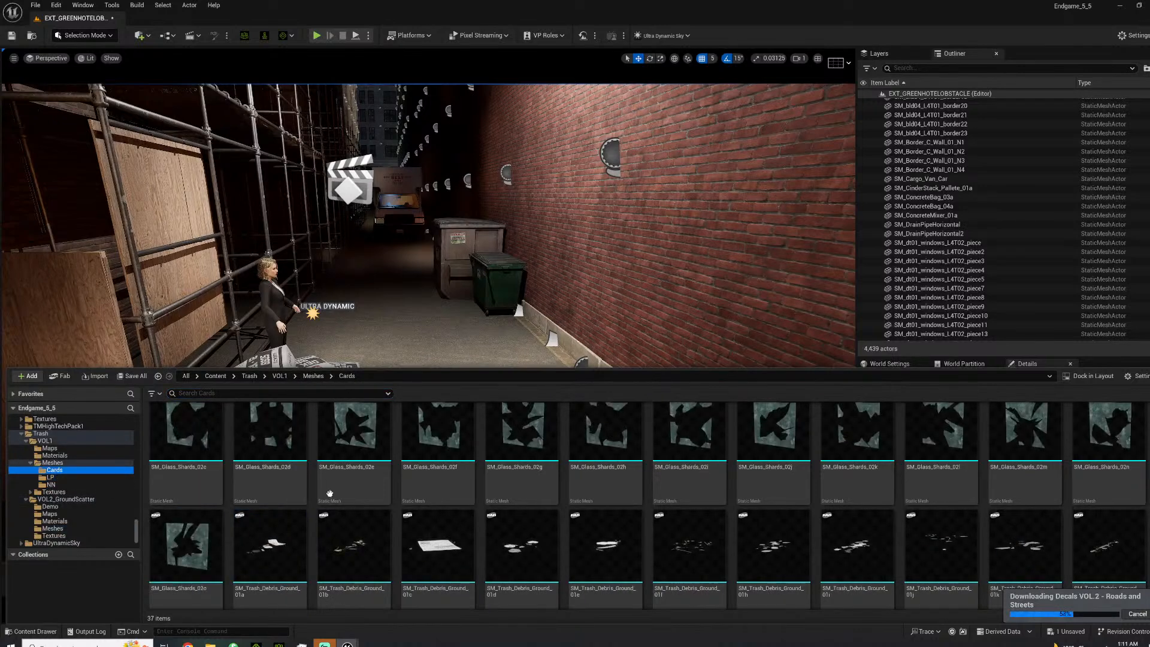
{"action": "scroll", "coordinate": [713, 509], "scroll_direction": "down", "scroll_amount": 1}
{"action": "left_click", "coordinate": [689, 503]}
{"action": "left_click_drag", "start_coordinate": [689, 503], "coordinate": [476, 358]}
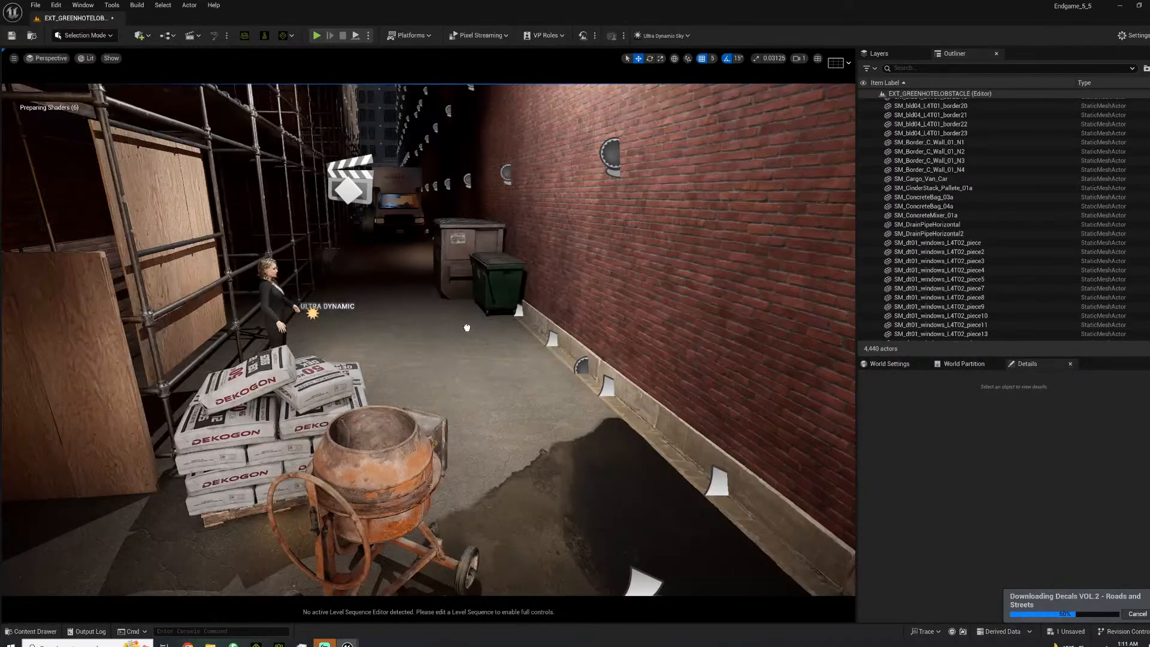
{"action": "left_click_drag", "start_coordinate": [455, 296], "coordinate": [455, 296]}
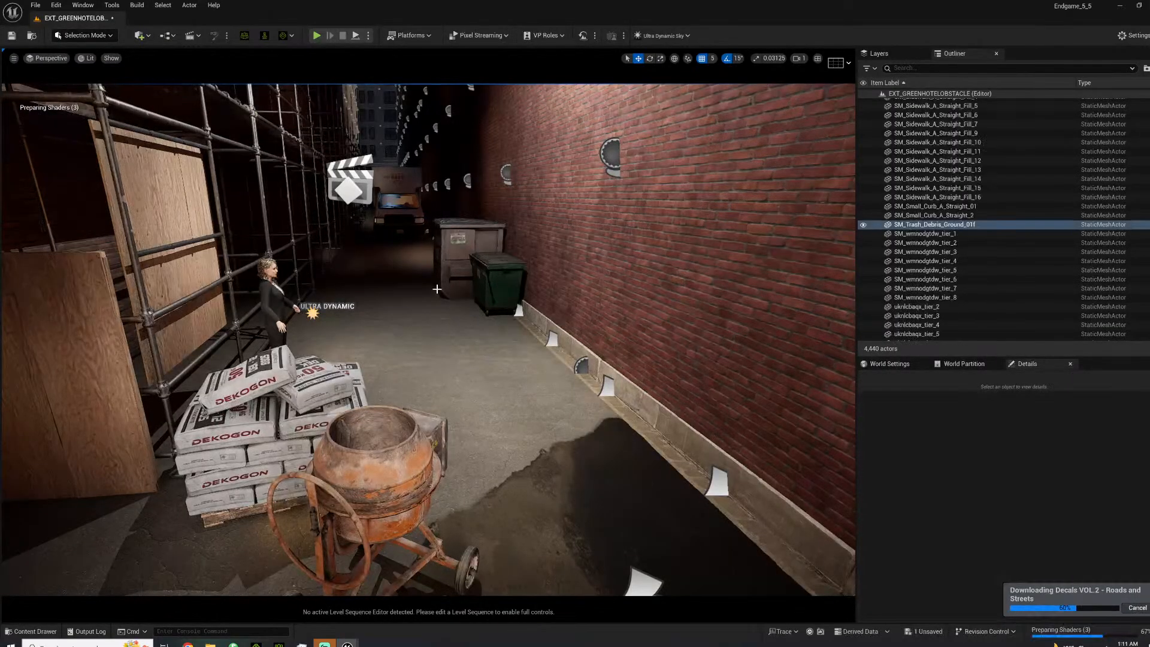
Turn off Receives Decals on the SM_Trash_Debris_Ground_01f patch, check it up close and delete it.
{"action": "key", "text": "w"}
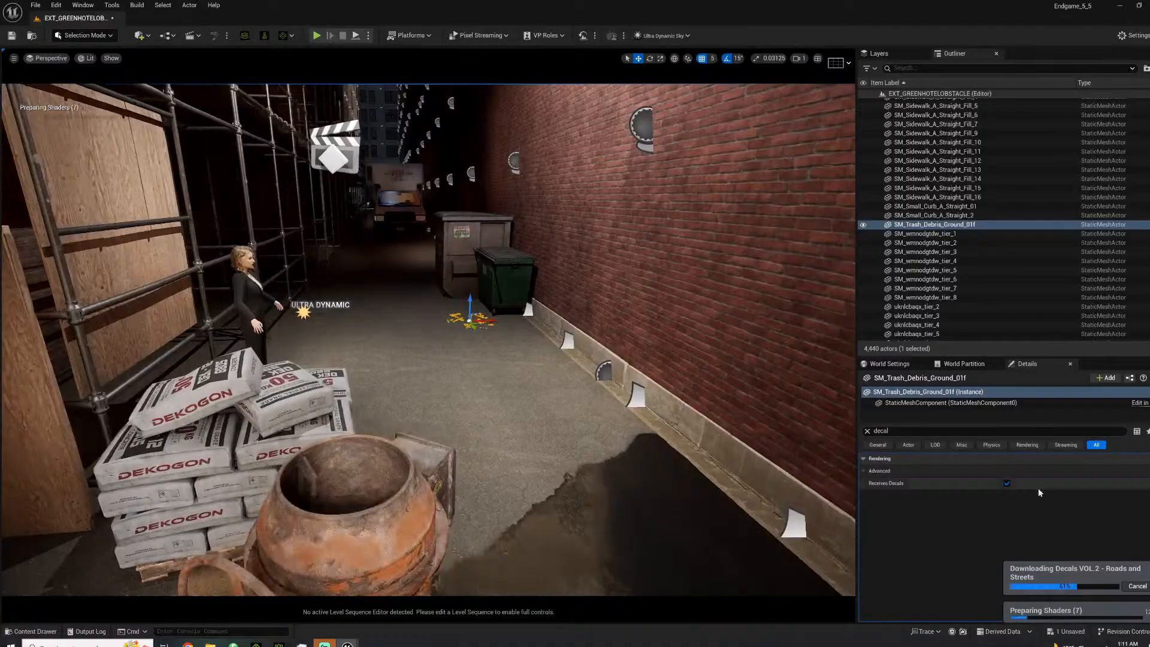
{"action": "left_click", "coordinate": [1008, 484]}
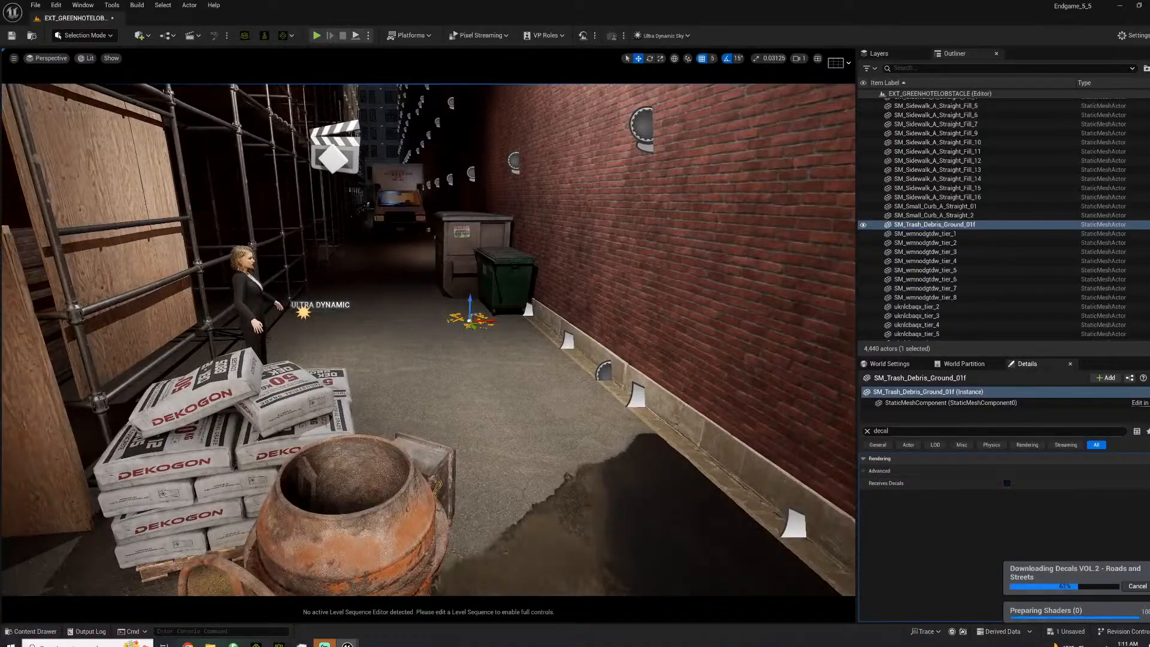
{"action": "left_click", "coordinate": [868, 431]}
{"action": "key", "text": "f"}
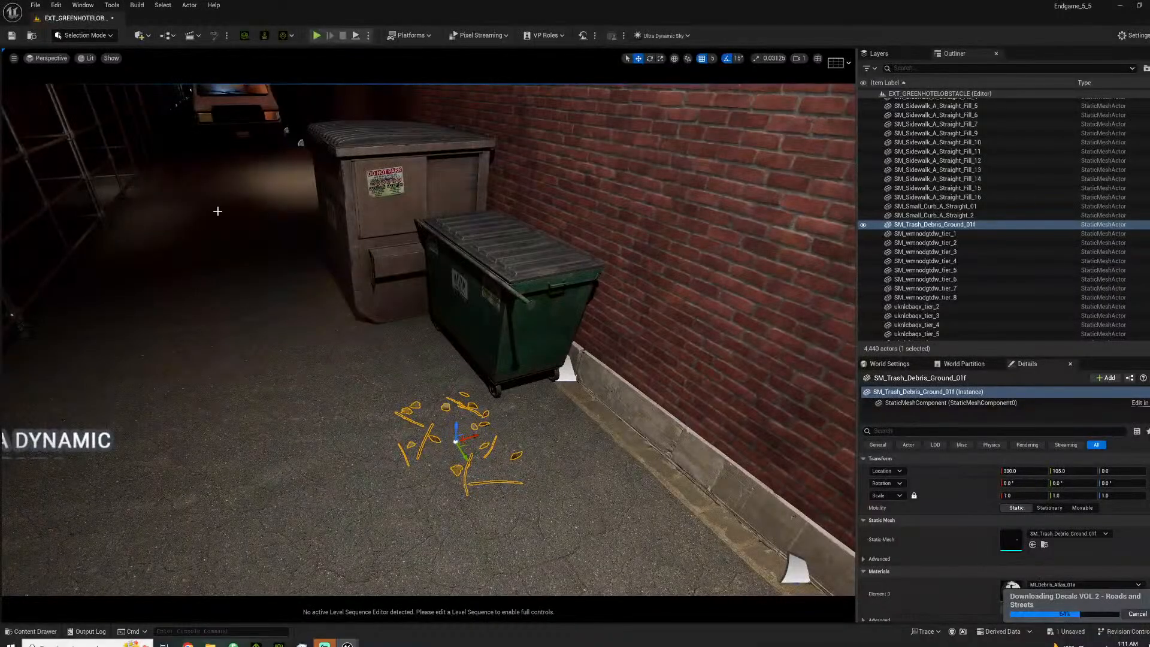
{"action": "key", "text": "Delete"}
Place the debris mesh SM_Trash_Debris_Ground_01j on the asphalt in front of the gap between the two dumpsters.
{"action": "left_click", "coordinate": [33, 631]}
{"action": "scroll", "coordinate": [768, 480], "scroll_direction": "down", "scroll_amount": 2}
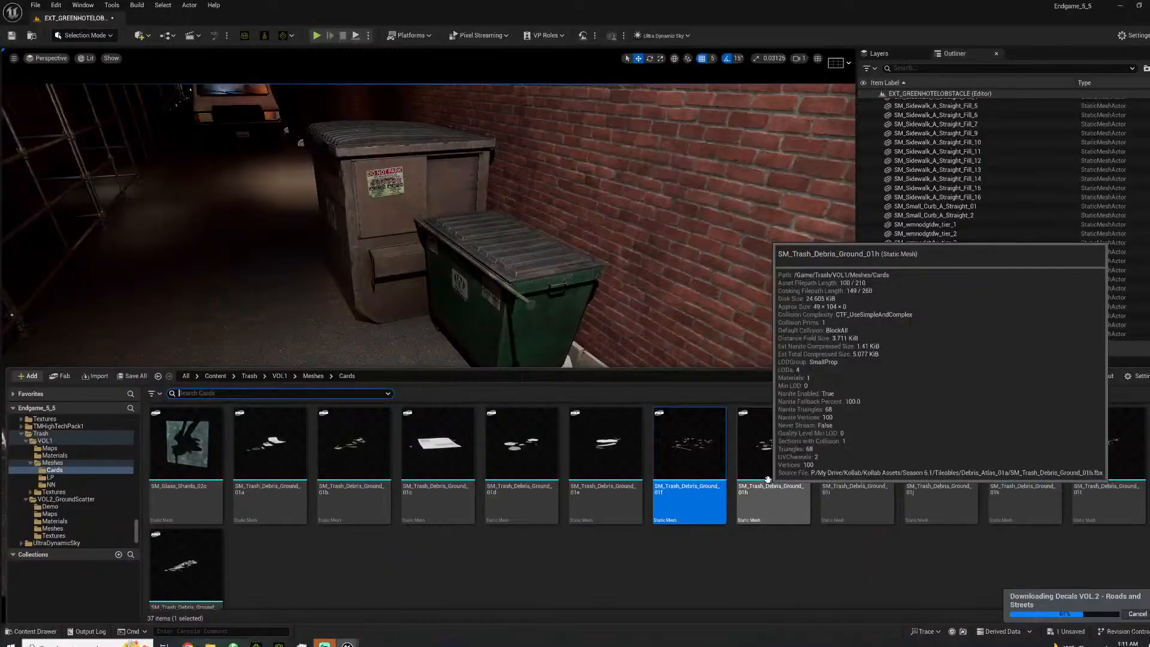
{"action": "scroll", "coordinate": [761, 490], "scroll_direction": "down", "scroll_amount": 1}
{"action": "scroll", "coordinate": [590, 578], "scroll_direction": "up", "scroll_amount": 1}
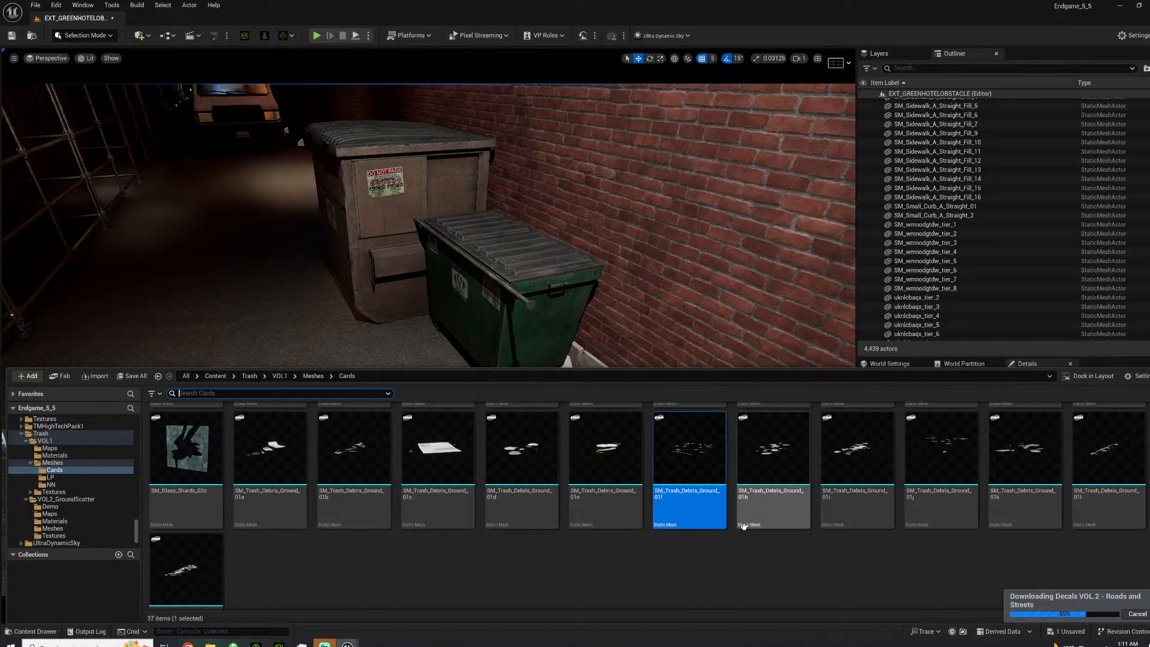
{"action": "left_click_drag", "start_coordinate": [953, 451], "coordinate": [372, 367]}
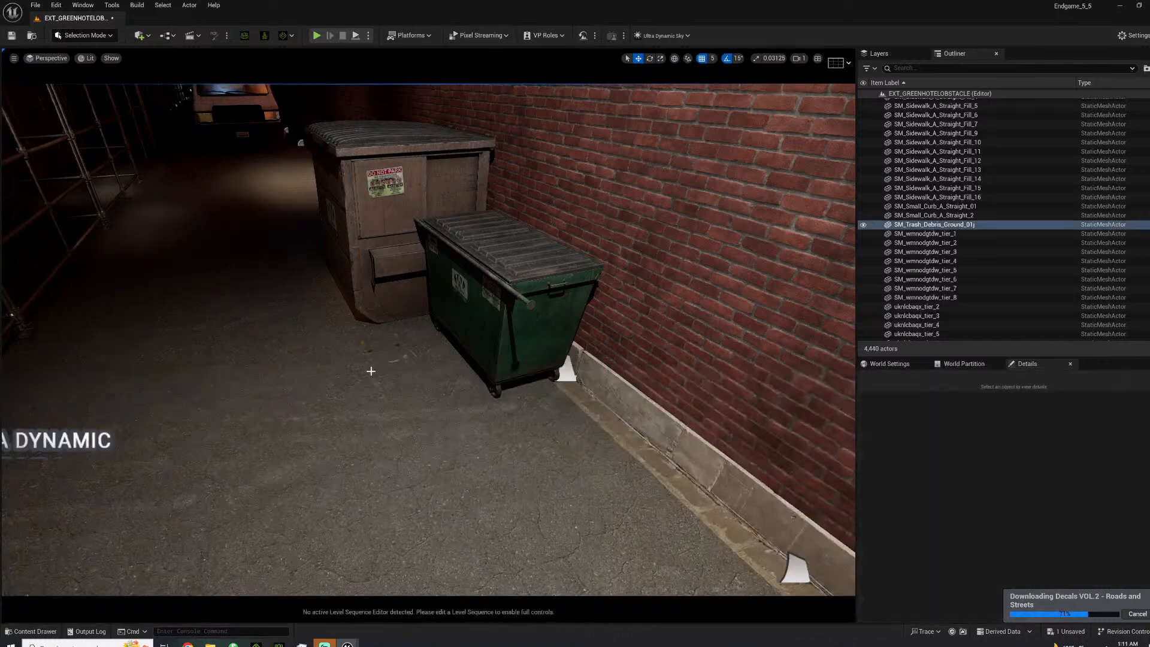
{"action": "key", "text": "f"}
{"action": "left_click", "coordinate": [58, 581]}
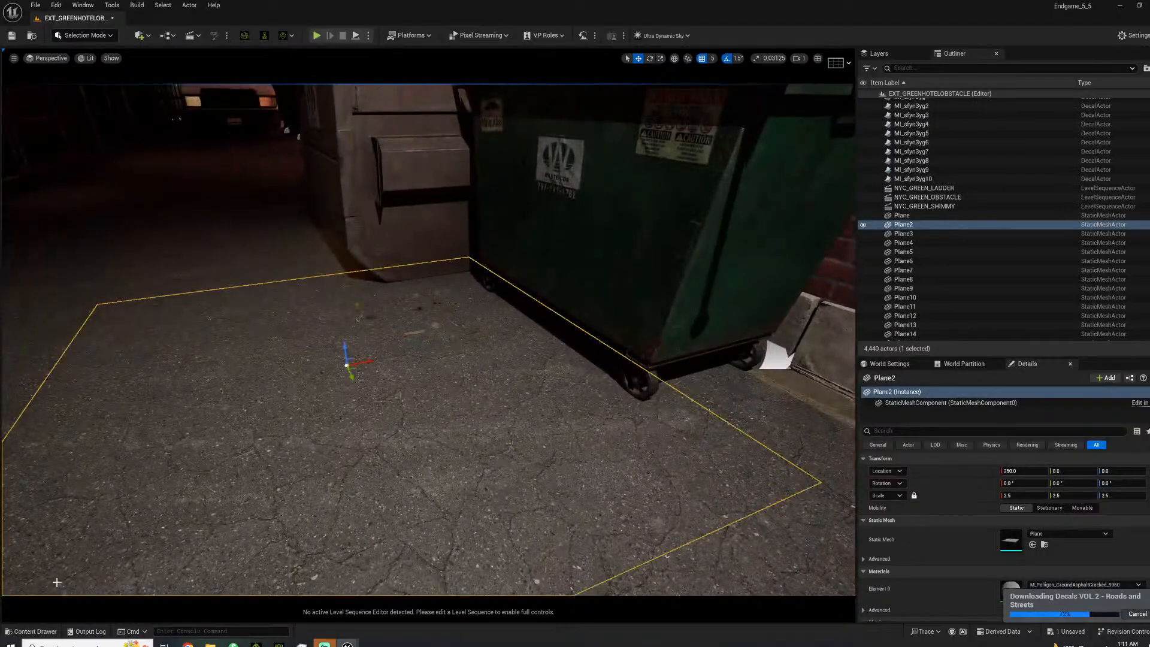
Place SM_Trash_Debris_Ground_01d beside the green dumpster and turn off Receives Decals on the SM_Trash_Debris_Ground_01j patch.
{"action": "left_click", "coordinate": [35, 631]}
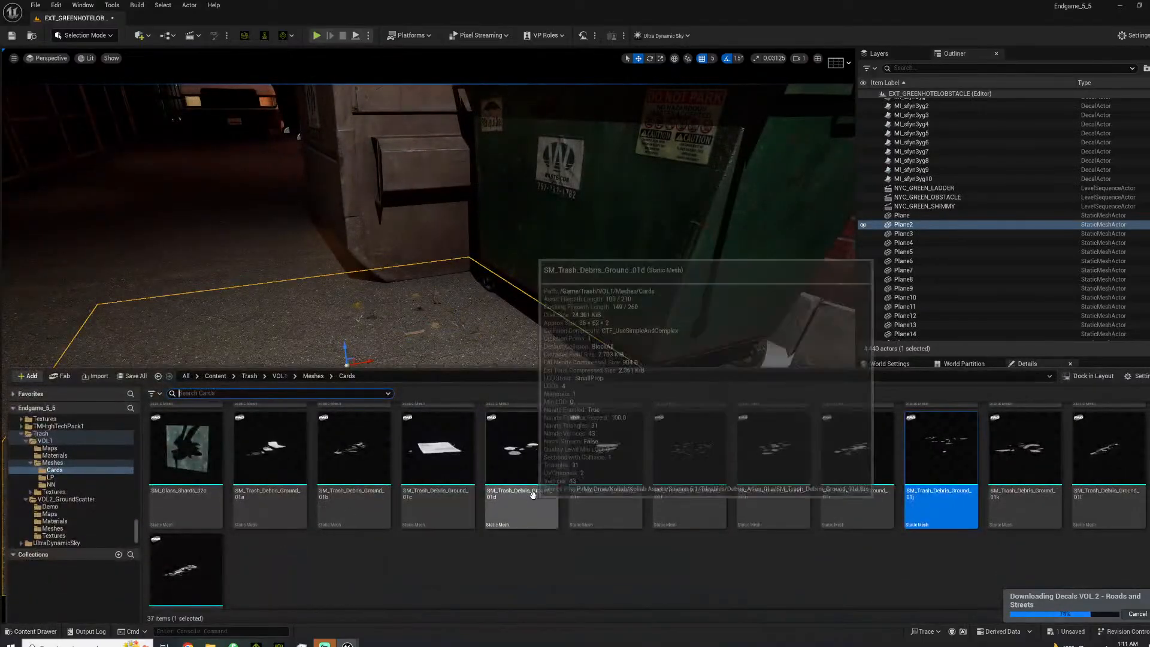
{"action": "left_click_drag", "start_coordinate": [605, 455], "coordinate": [500, 382]}
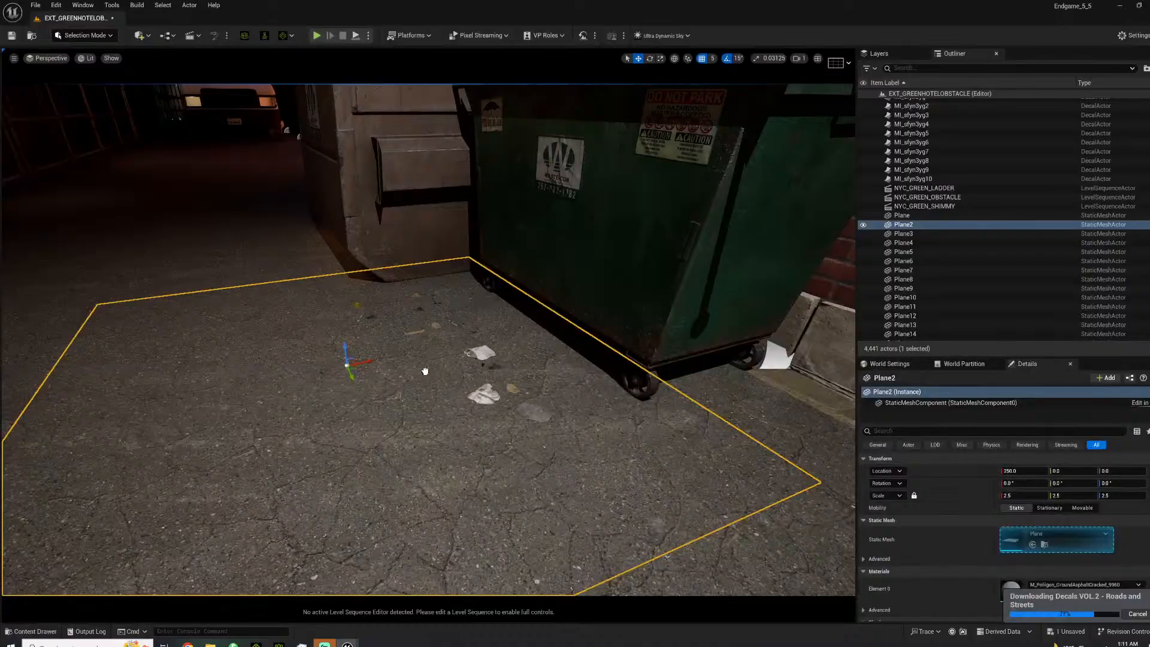
{"action": "left_click", "coordinate": [500, 361]}
{"action": "scroll", "coordinate": [997, 534], "scroll_direction": "down", "scroll_amount": 3}
{"action": "scroll", "coordinate": [995, 533], "scroll_direction": "up", "scroll_amount": 3}
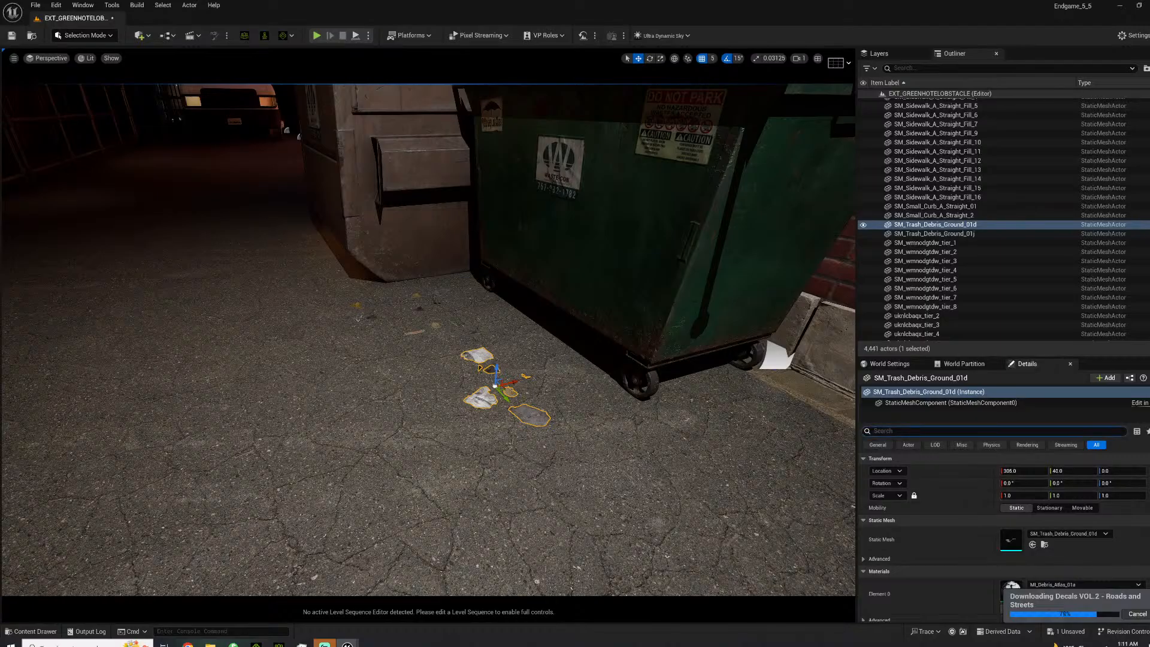
{"action": "left_click", "coordinate": [421, 310]}
{"action": "left_click", "coordinate": [1007, 483]}
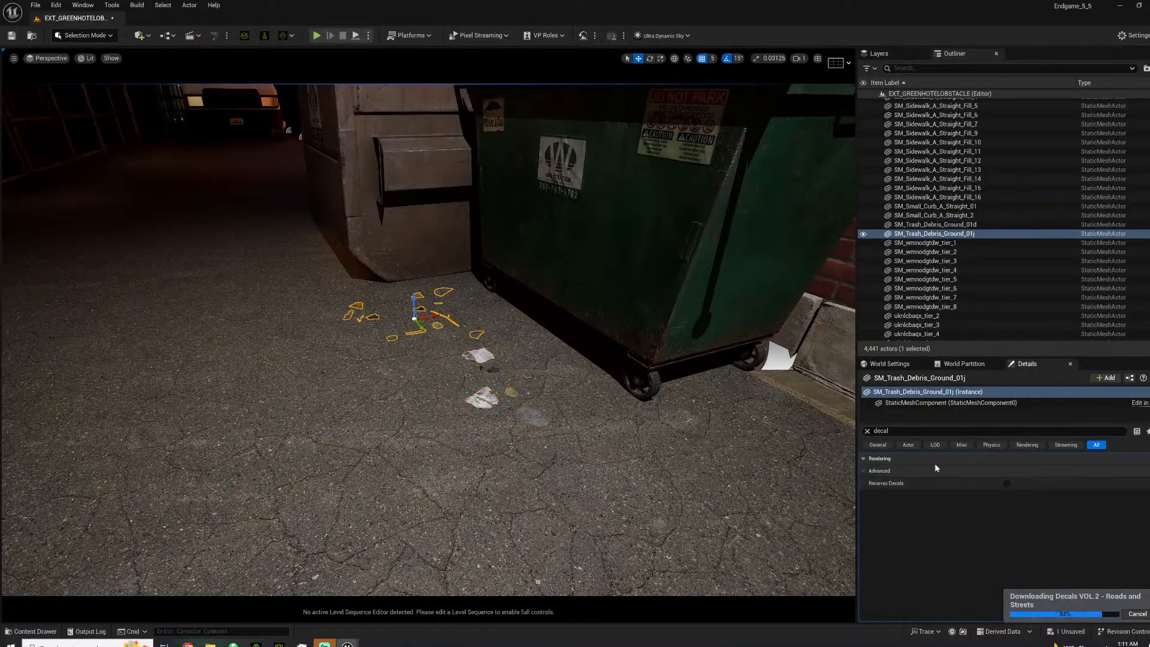
Place the trash bag SM_Trashbags_03g from the Trash VOL1 LP folder between the two dumpsters and turn off its Receives Decals option.
{"action": "left_click", "coordinate": [36, 631]}
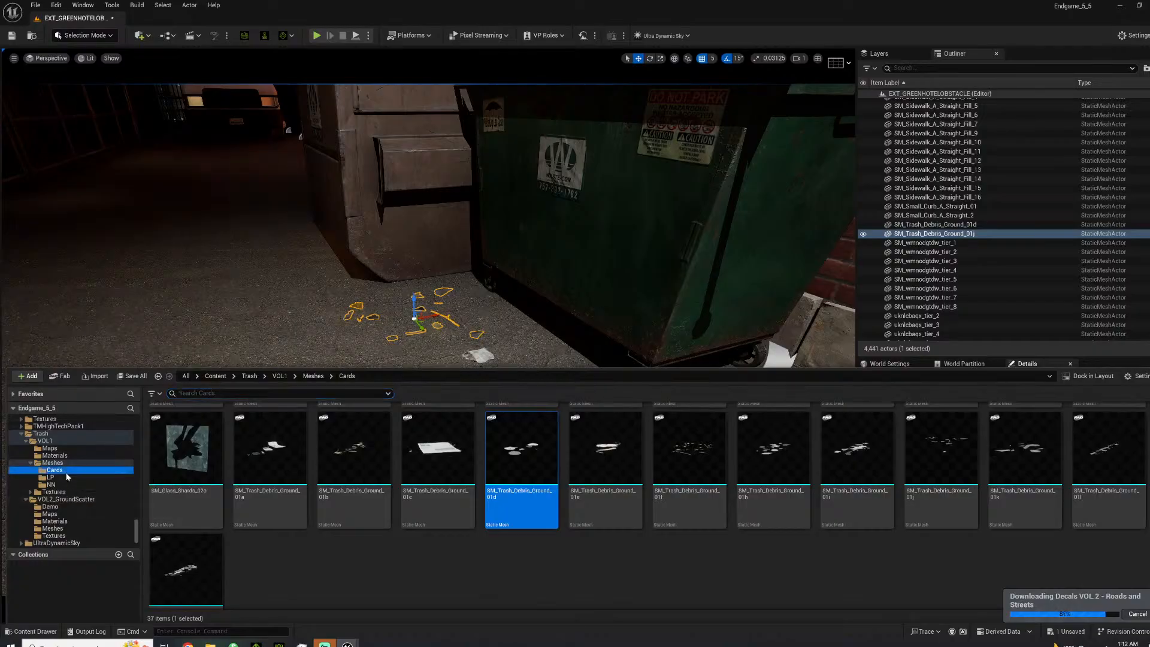
{"action": "left_click", "coordinate": [60, 478]}
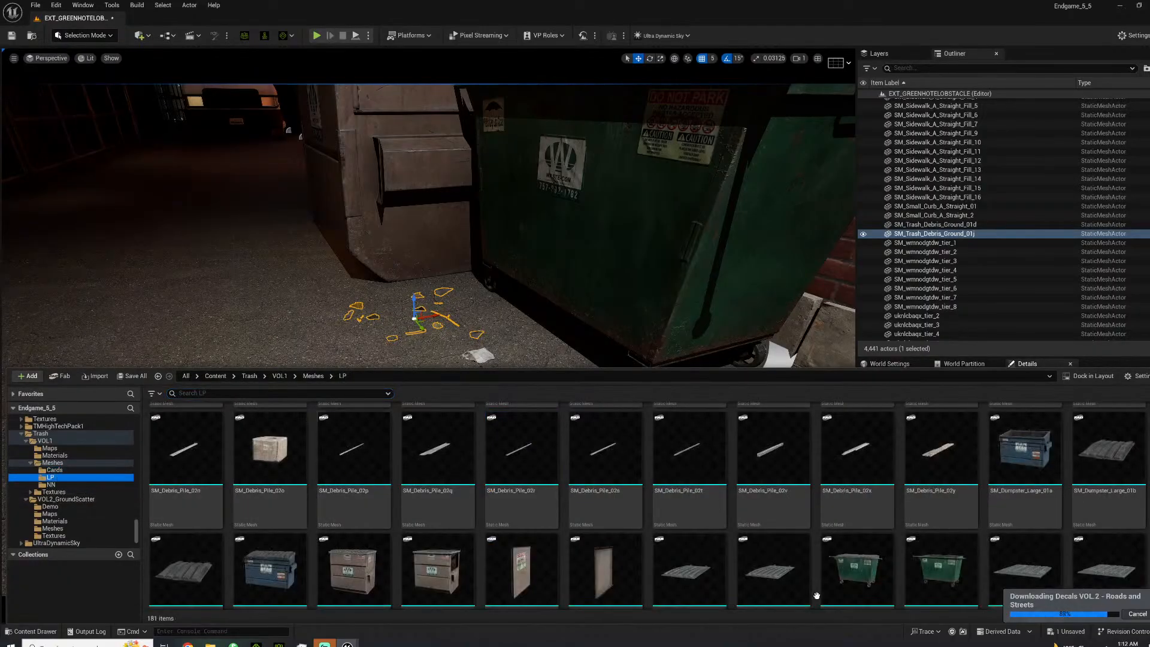
{"action": "mouse_move", "coordinate": [272, 463]}
{"action": "left_mouse_down"}
{"action": "mouse_move", "coordinate": [289, 405]}
{"action": "mouse_move", "coordinate": [274, 453]}
{"action": "left_mouse_up"}
{"action": "scroll", "coordinate": [677, 493], "scroll_direction": "down", "scroll_amount": 1}
{"action": "scroll", "coordinate": [677, 492], "scroll_direction": "down", "scroll_amount": 6}
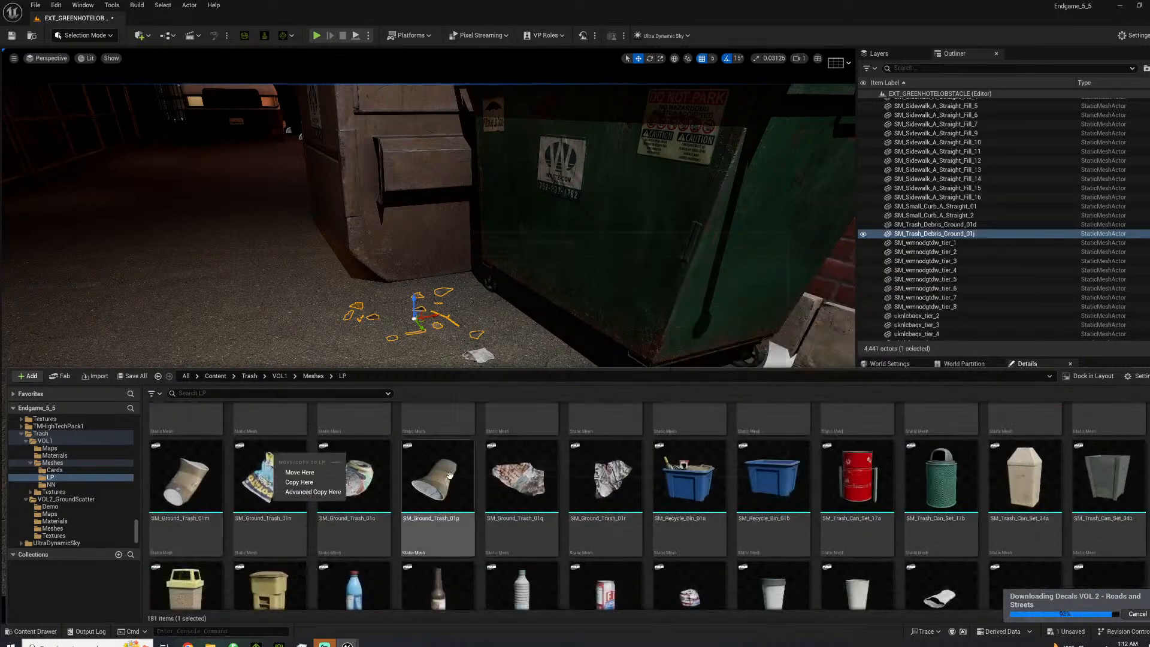
{"action": "scroll", "coordinate": [635, 508], "scroll_direction": "down", "scroll_amount": 2}
{"action": "scroll", "coordinate": [633, 507], "scroll_direction": "down", "scroll_amount": 5}
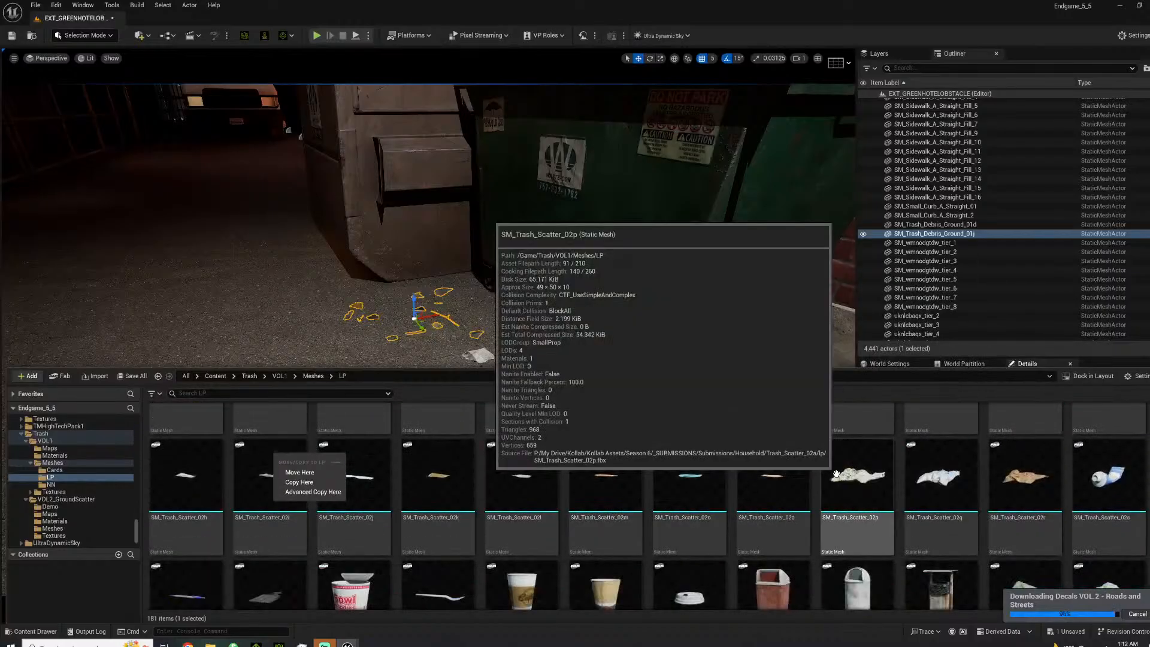
{"action": "scroll", "coordinate": [789, 472], "scroll_direction": "down", "scroll_amount": 3}
{"action": "scroll", "coordinate": [803, 493], "scroll_direction": "down", "scroll_amount": 2}
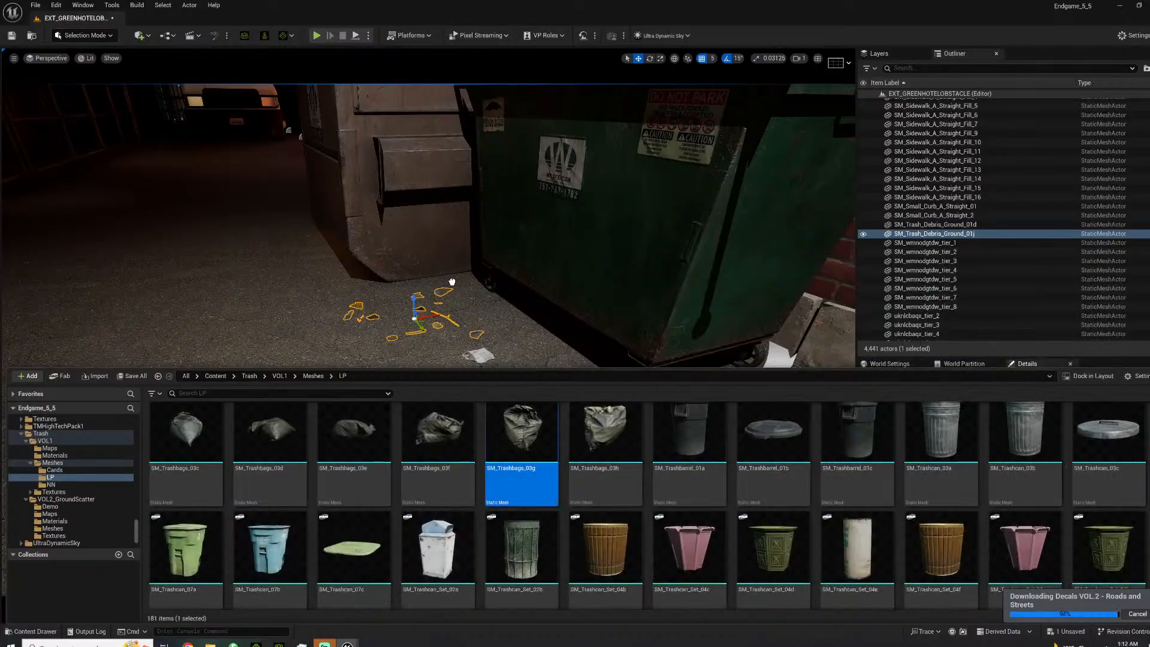
{"action": "left_click_drag", "start_coordinate": [452, 281], "coordinate": [444, 293]}
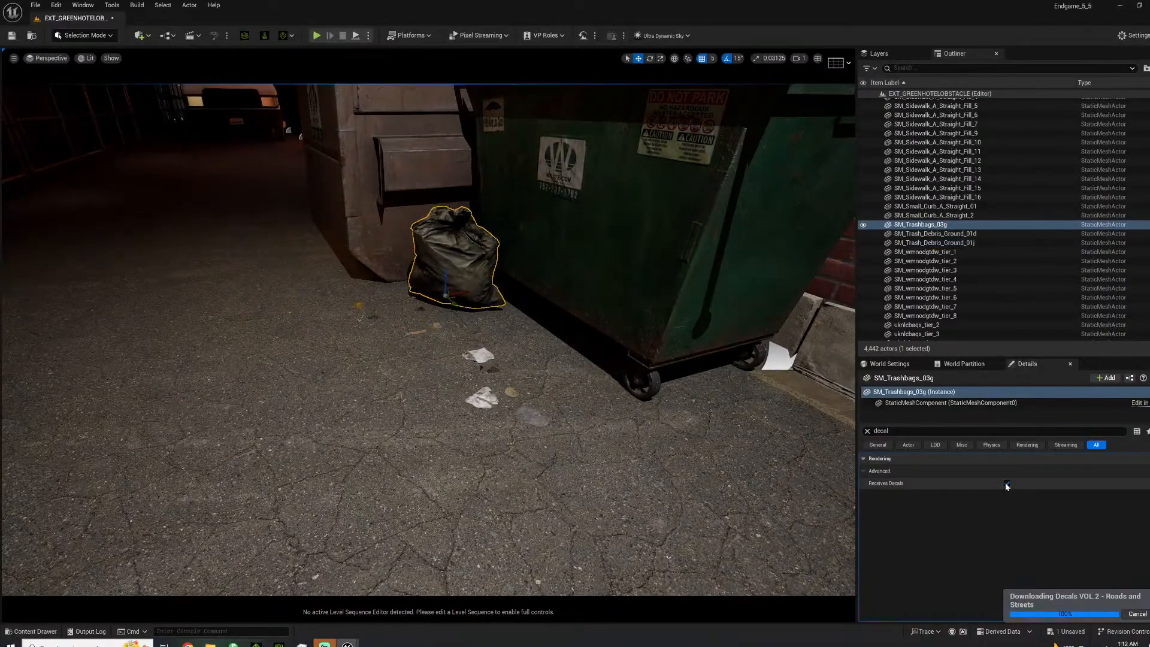
Place a second trash bag, SM_Trashbags_03f, in front of the first one and turn off its Receives Decals option.
{"action": "left_click", "coordinate": [35, 632]}
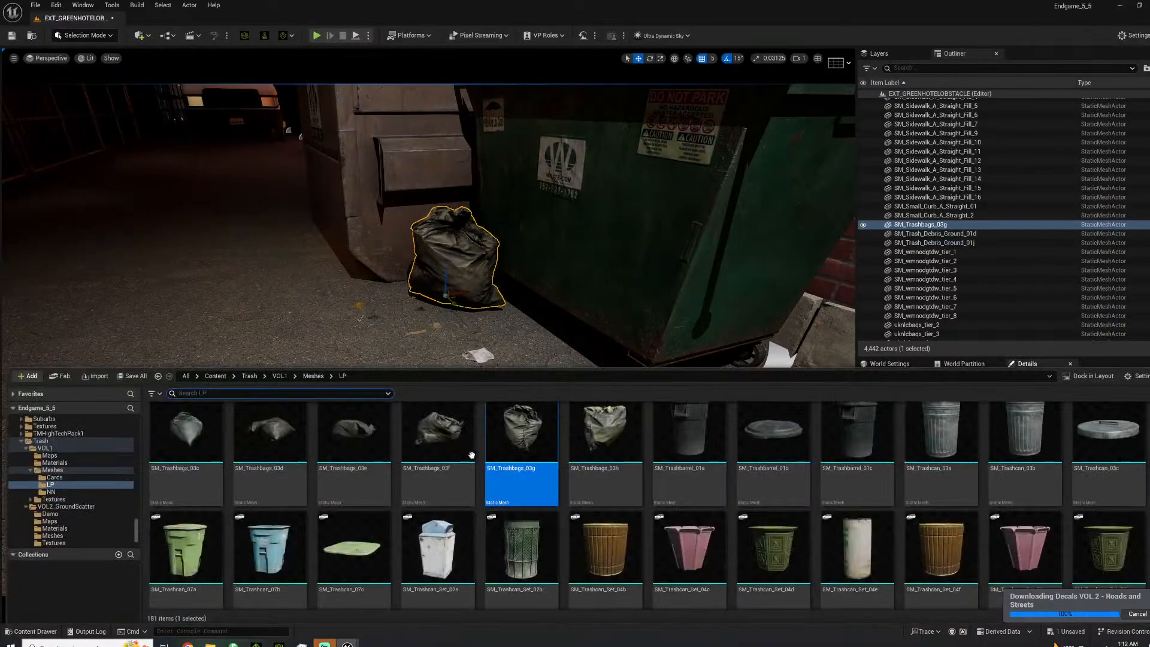
{"action": "left_click_drag", "start_coordinate": [418, 312], "coordinate": [469, 329]}
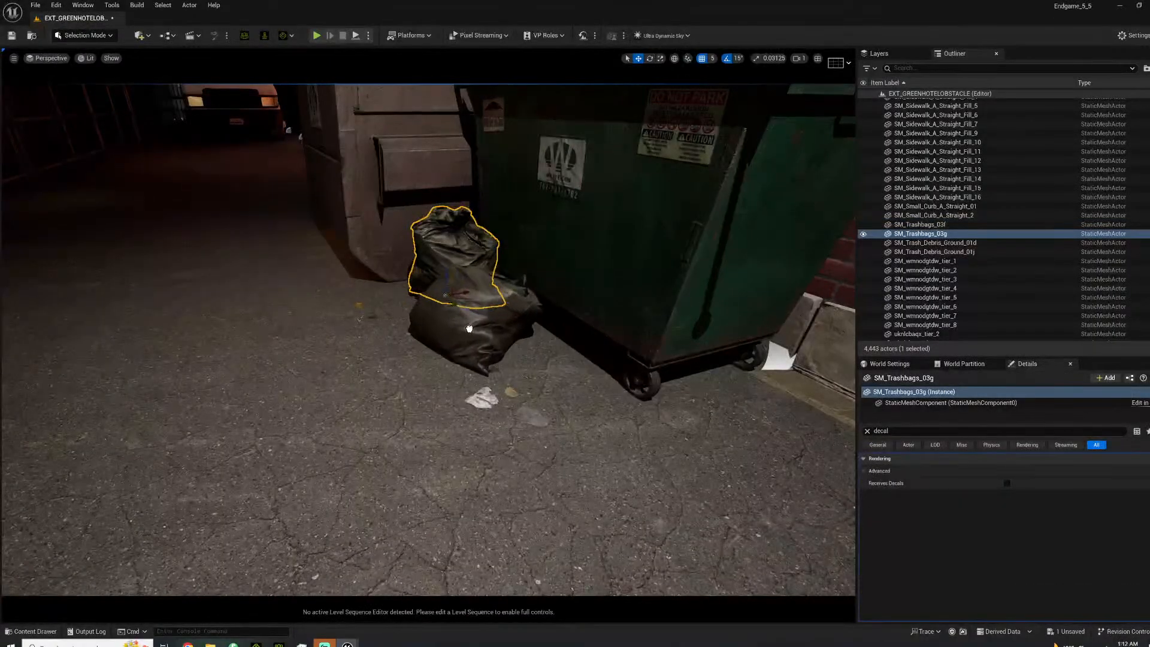
{"action": "left_click", "coordinate": [35, 631]}
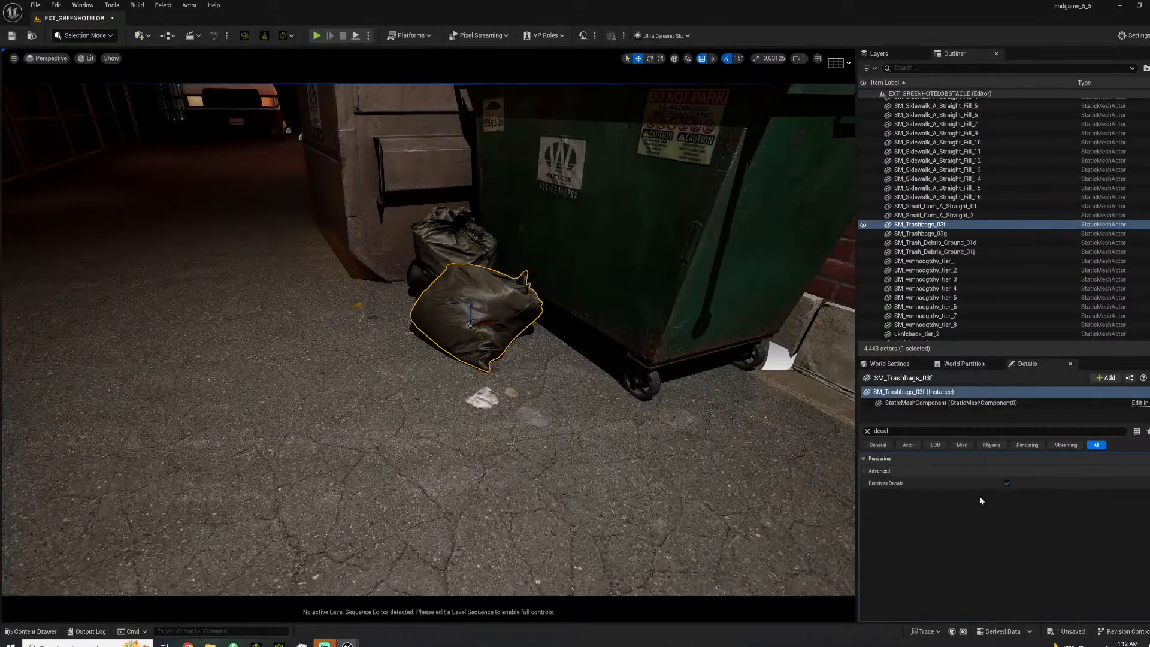
{"action": "left_click", "coordinate": [1006, 484]}
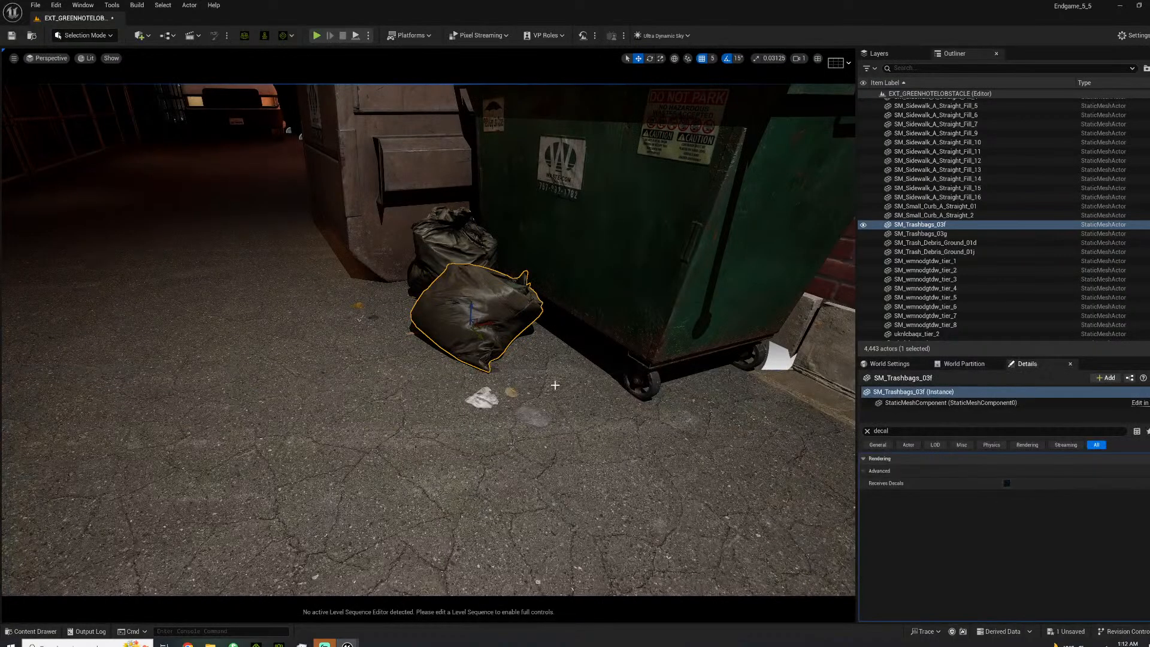
Switch the editor from Selection mode to Foliage mode.
{"action": "left_click", "coordinate": [43, 632]}
{"action": "left_click", "coordinate": [84, 35]}
{"action": "left_click", "coordinate": [78, 71]}
Add the SM_Trashbags_03h mesh from the Trash VOL1 LP folder as a foliage type.
{"action": "left_click", "coordinate": [38, 632]}
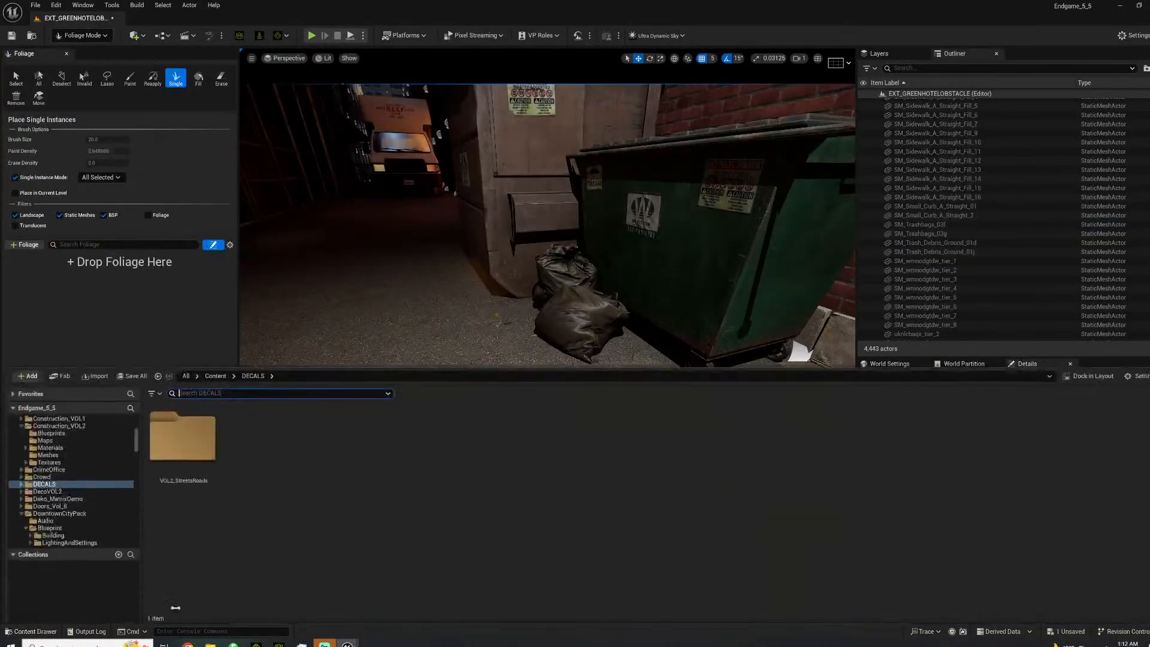
{"action": "left_click", "coordinate": [200, 447]}
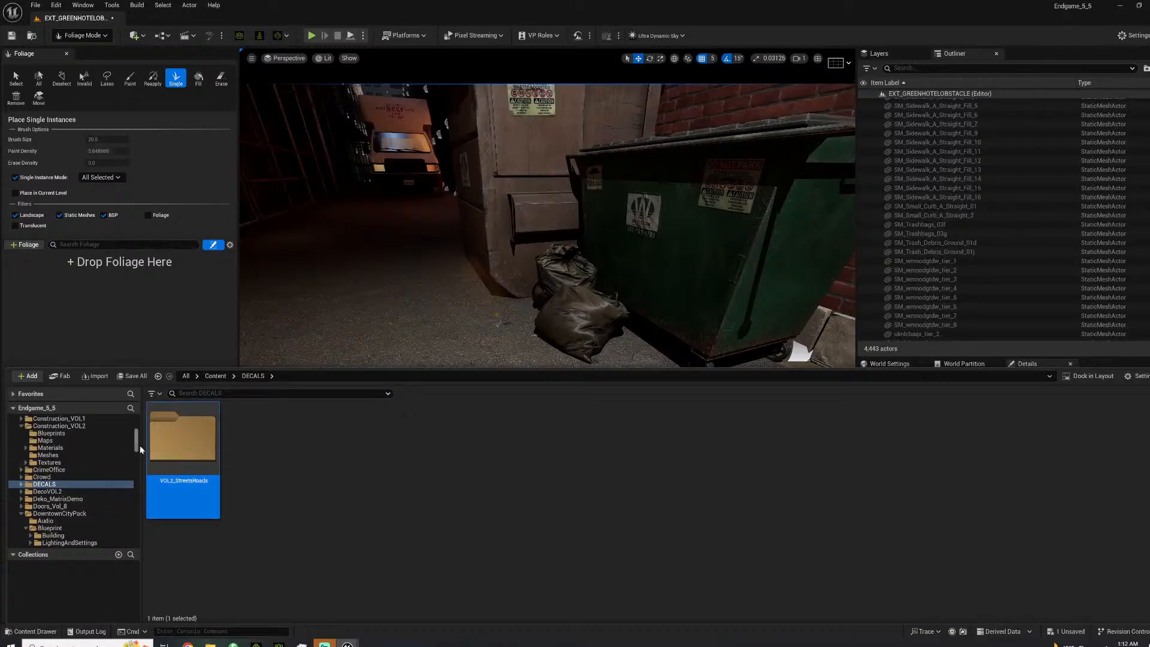
{"action": "scroll", "coordinate": [128, 538], "scroll_direction": "down", "scroll_amount": 15}
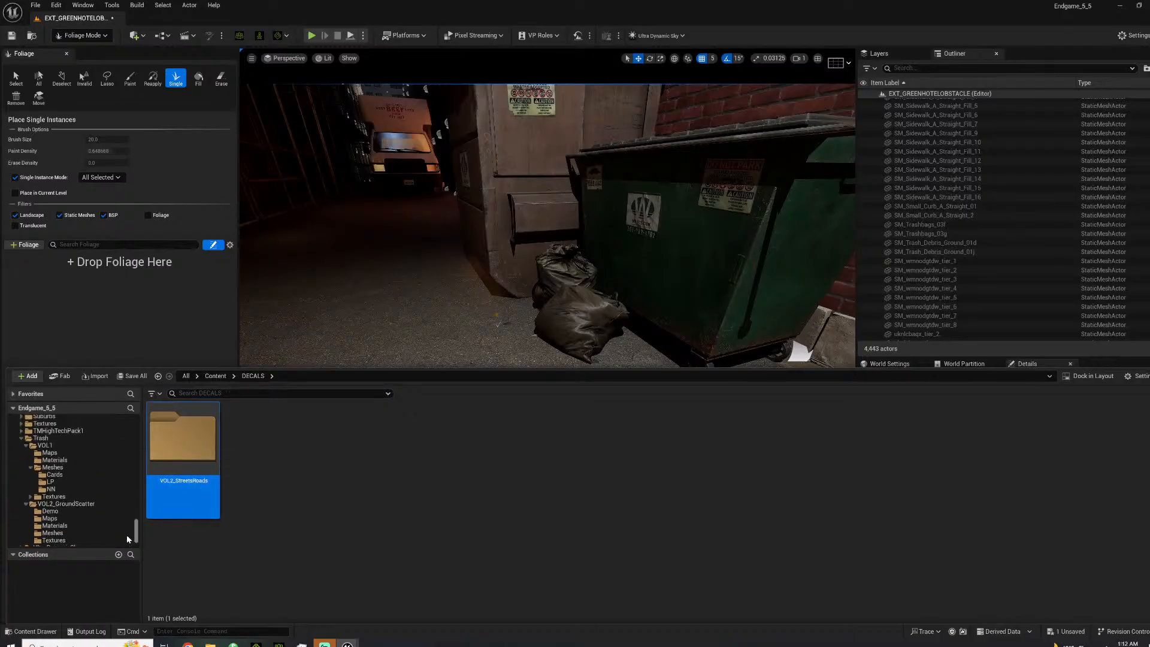
{"action": "scroll", "coordinate": [126, 539], "scroll_direction": "up", "scroll_amount": 1}
{"action": "left_click", "coordinate": [51, 493]}
{"action": "scroll", "coordinate": [659, 521], "scroll_direction": "down", "scroll_amount": 5}
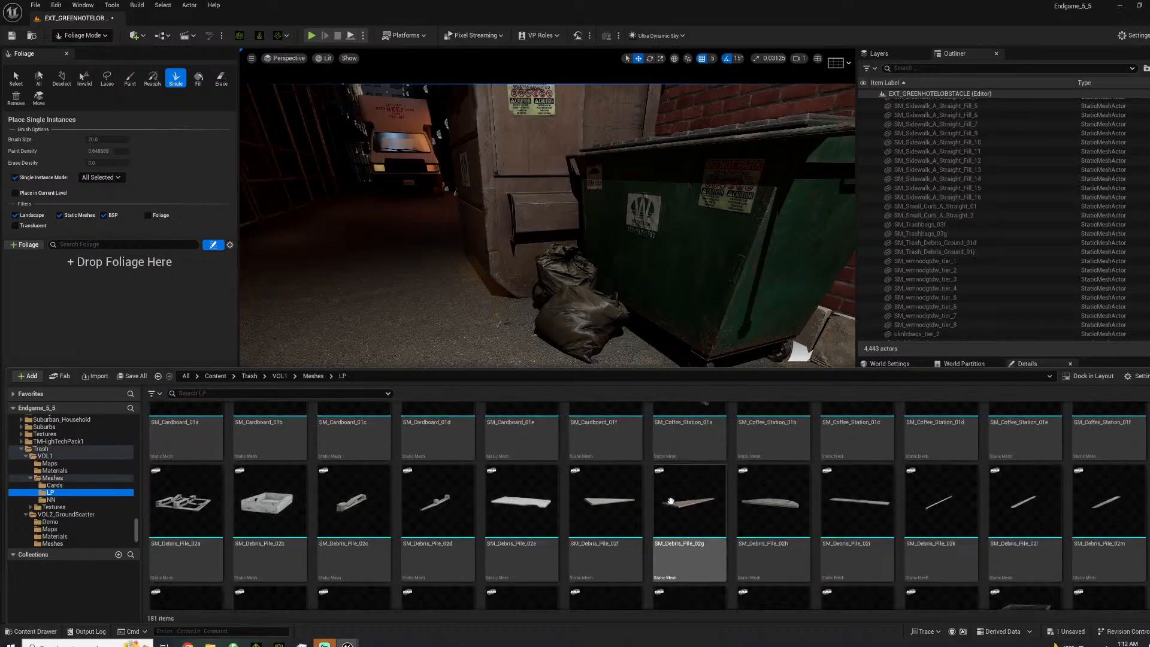
{"action": "scroll", "coordinate": [749, 507], "scroll_direction": "down", "scroll_amount": 6}
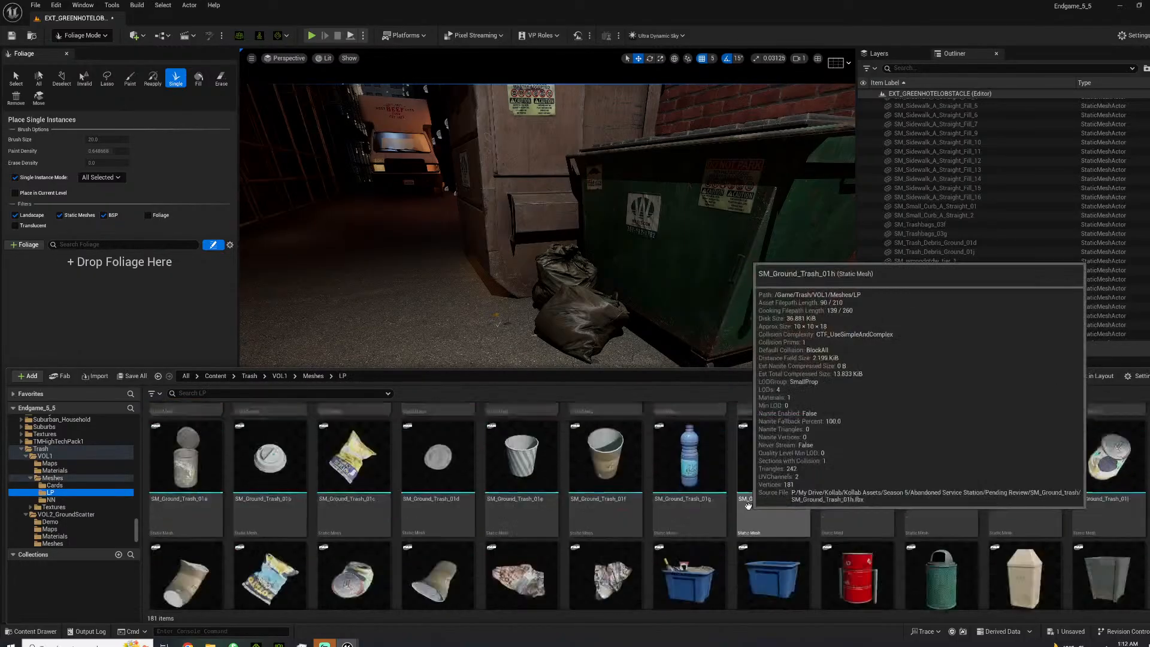
{"action": "scroll", "coordinate": [737, 505], "scroll_direction": "down", "scroll_amount": 5}
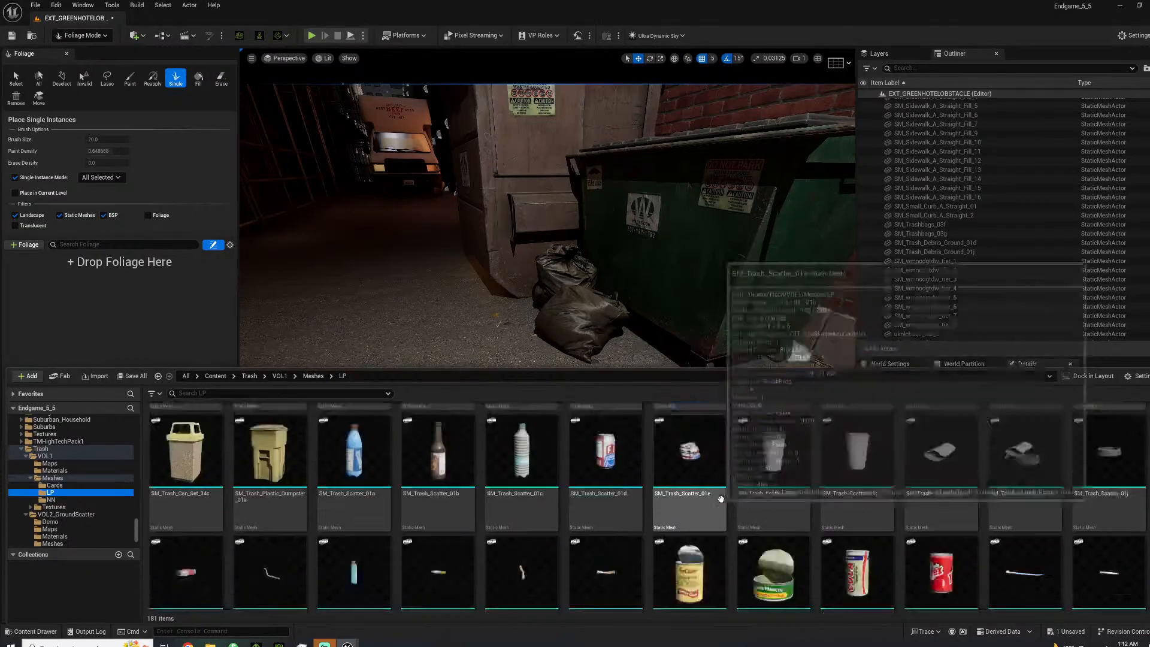
{"action": "scroll", "coordinate": [718, 501], "scroll_direction": "down", "scroll_amount": 3}
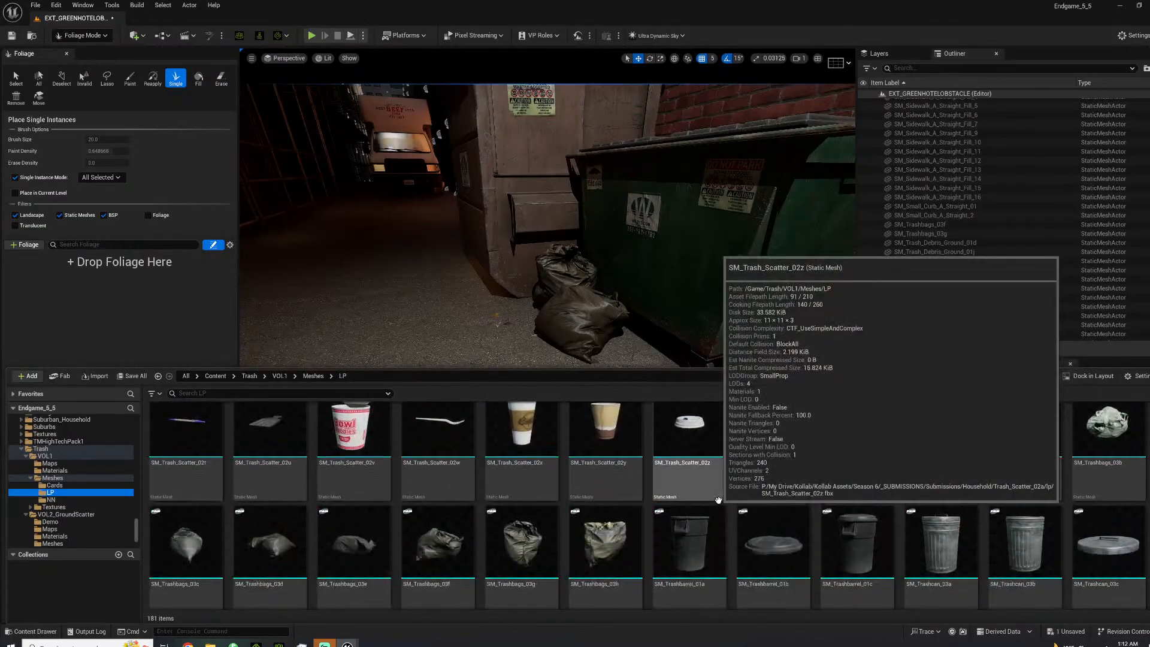
{"action": "left_click_drag", "start_coordinate": [602, 488], "coordinate": [579, 444]}
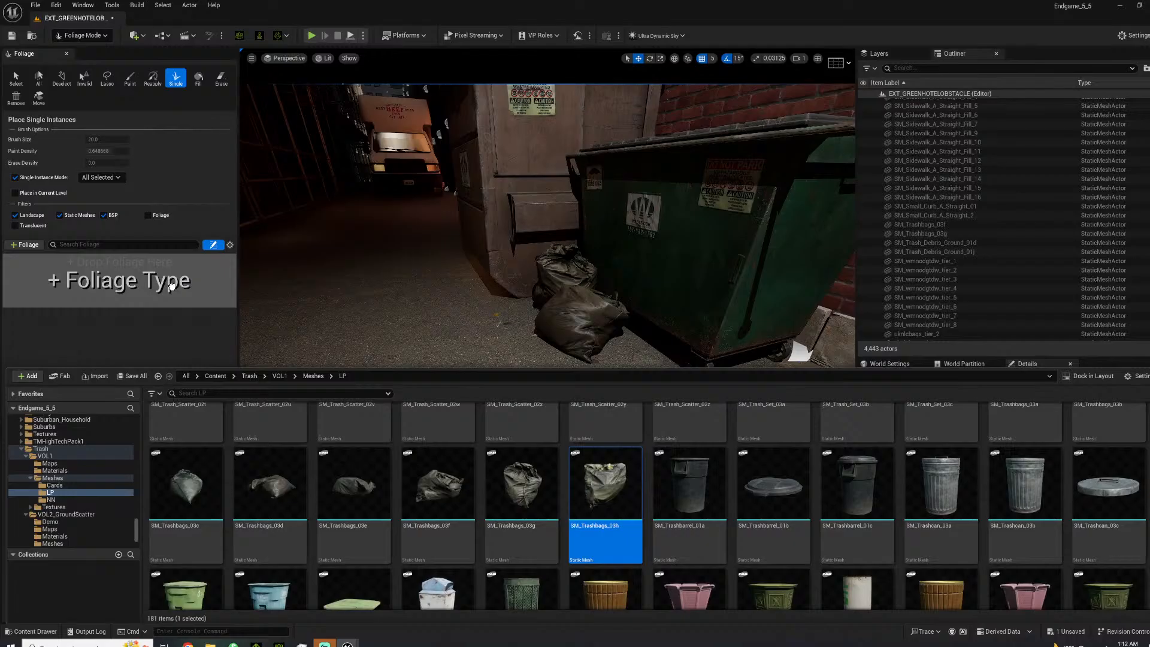
{"action": "left_click_drag", "start_coordinate": [164, 283], "coordinate": [162, 300]}
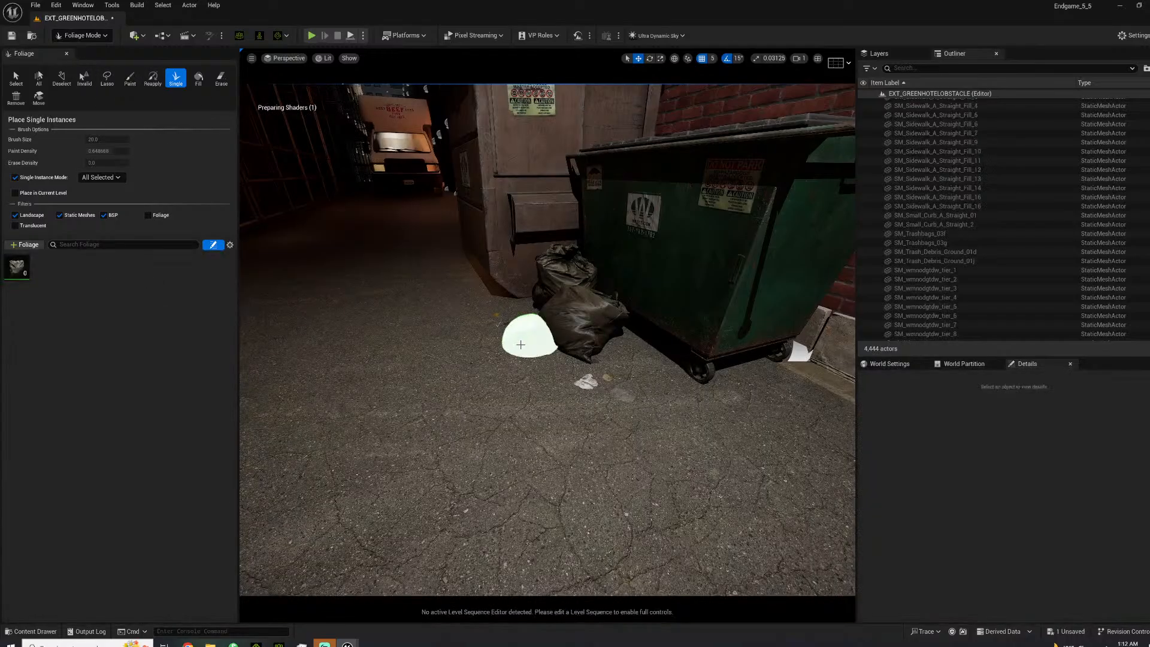
Place four SM_Trashbags_03h instances on the ground around the existing bags and the green dumpster.
{"action": "left_click", "coordinate": [508, 328]}
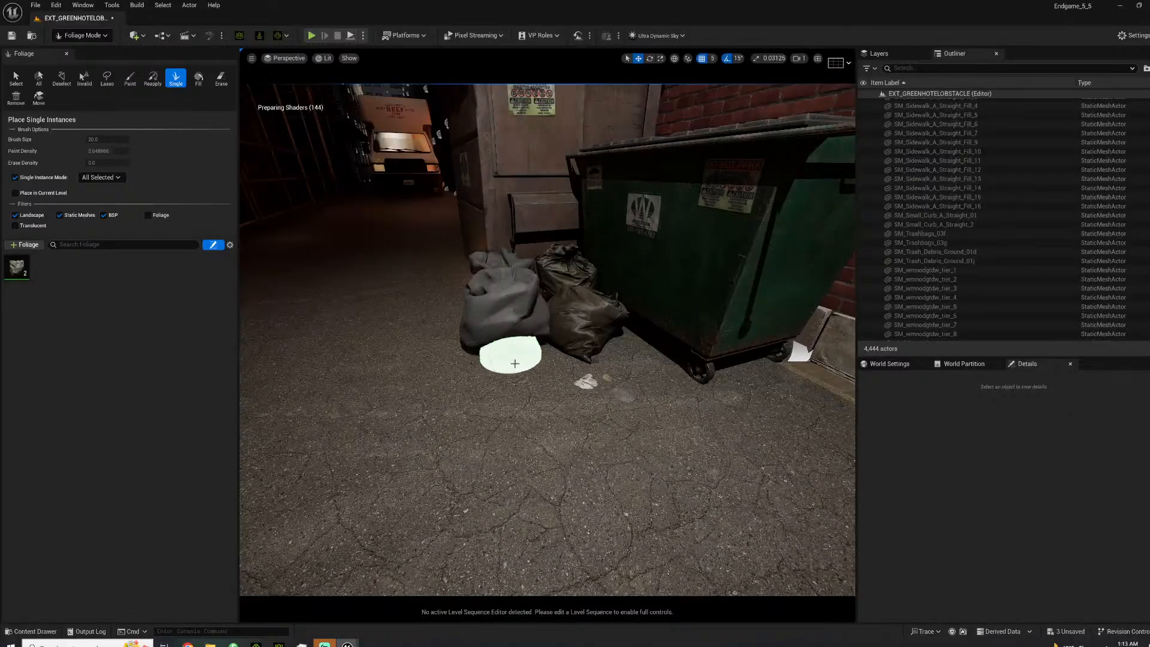
{"action": "left_click", "coordinate": [562, 390]}
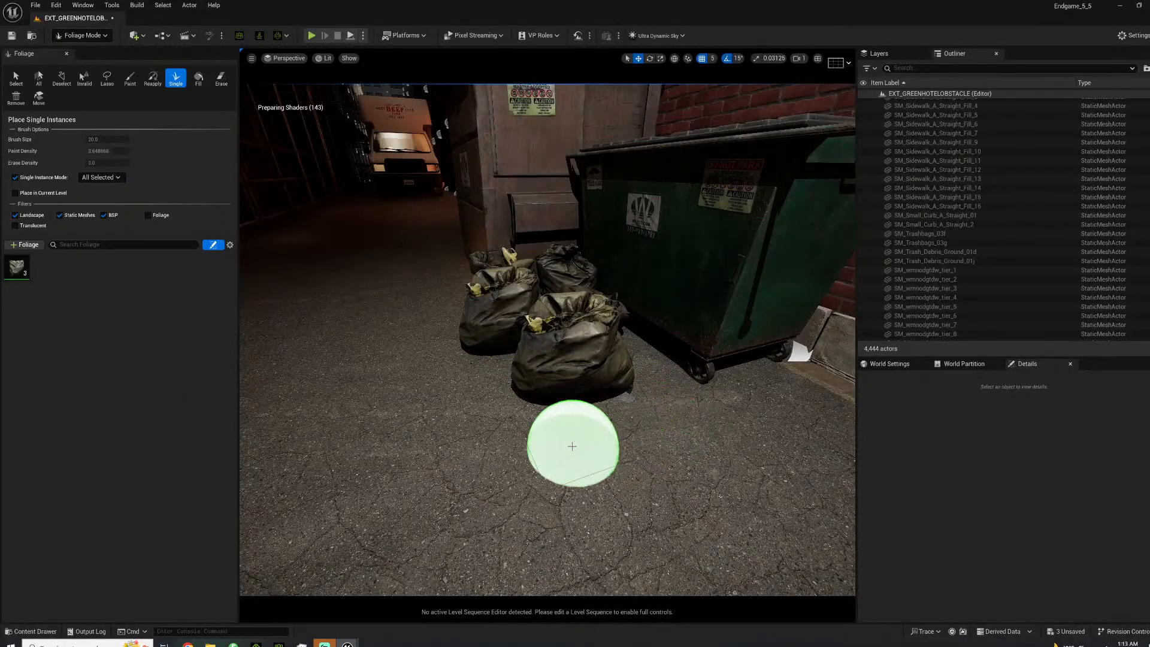
{"action": "left_click", "coordinate": [799, 439]}
{"action": "mouse_move", "coordinate": [570, 465]}
{"action": "right_mouse_down"}
{"action": "mouse_move", "coordinate": [644, 450]}
{"action": "mouse_move", "coordinate": [567, 467]}
{"action": "right_mouse_up"}
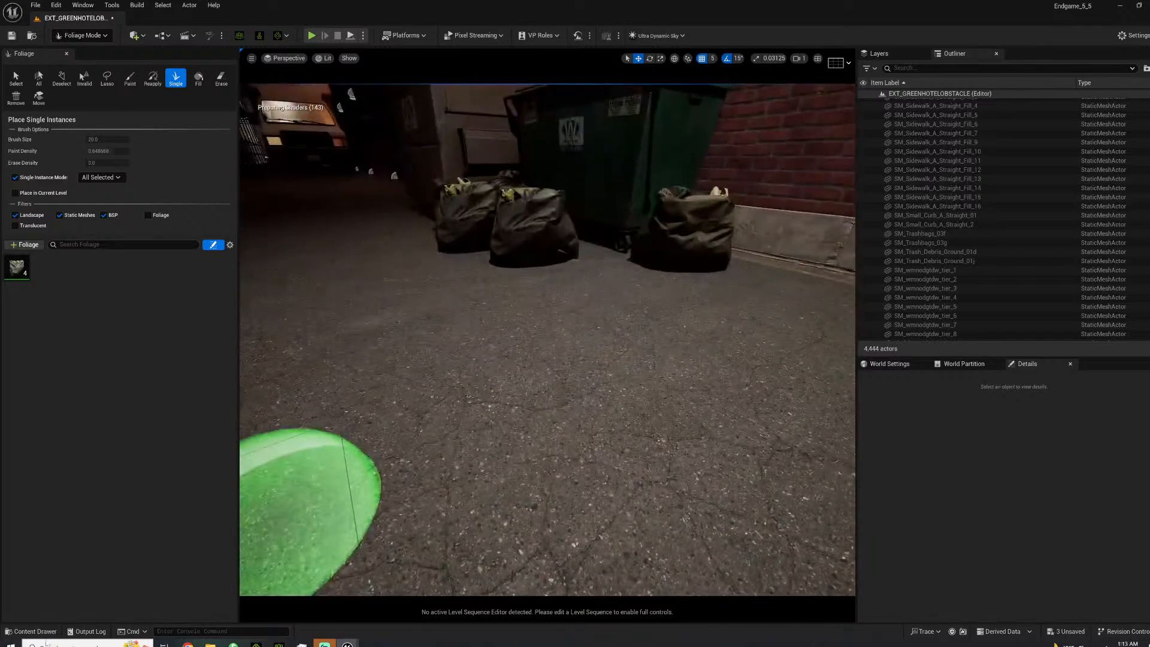
Add SM_Trashbags_03g as a foliage type and place two instances in front of the existing bags.
{"action": "left_click", "coordinate": [30, 632]}
{"action": "left_click_drag", "start_coordinate": [521, 485], "coordinate": [13, 264]}
{"action": "left_click", "coordinate": [37, 262]}
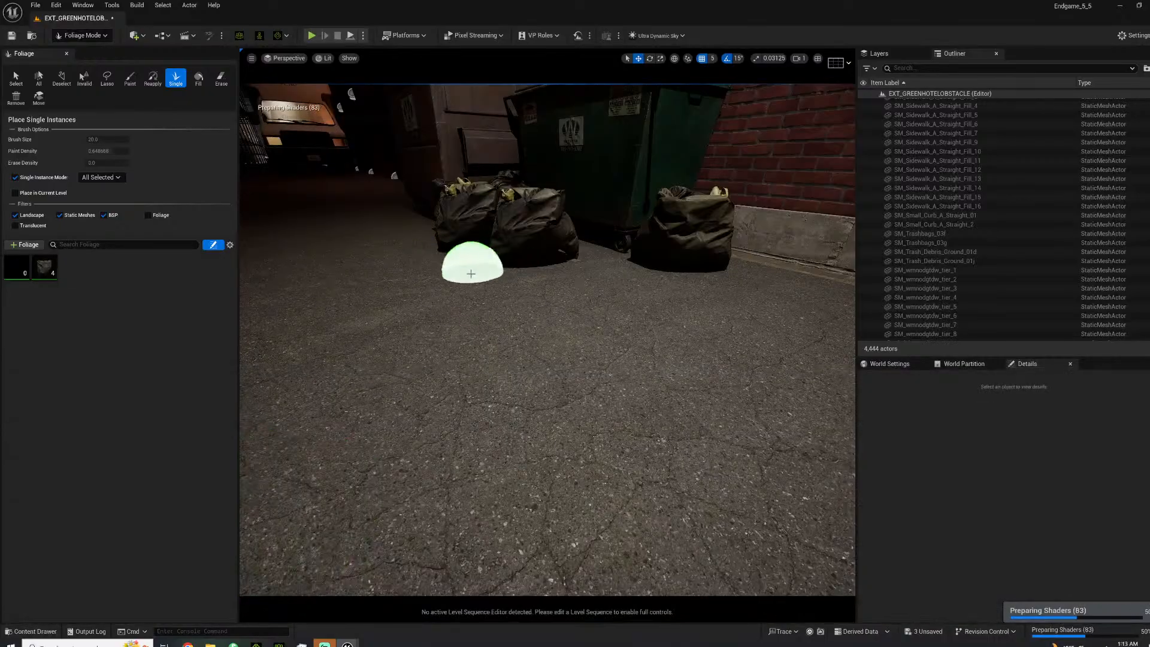
{"action": "left_click", "coordinate": [612, 297]}
{"action": "right_click_drag", "start_coordinate": [490, 262], "coordinate": [510, 217]}
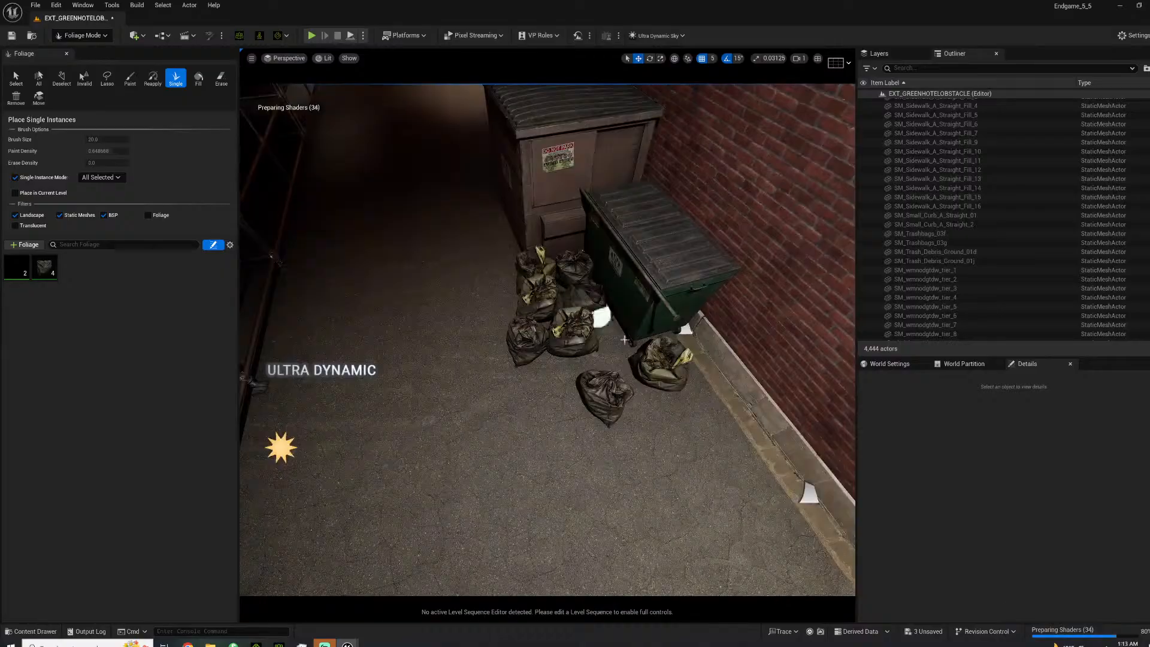
Add SM_Trashbags_03d as a foliage type and place three instances along the outer edge of the bag pile.
{"action": "left_click", "coordinate": [46, 630]}
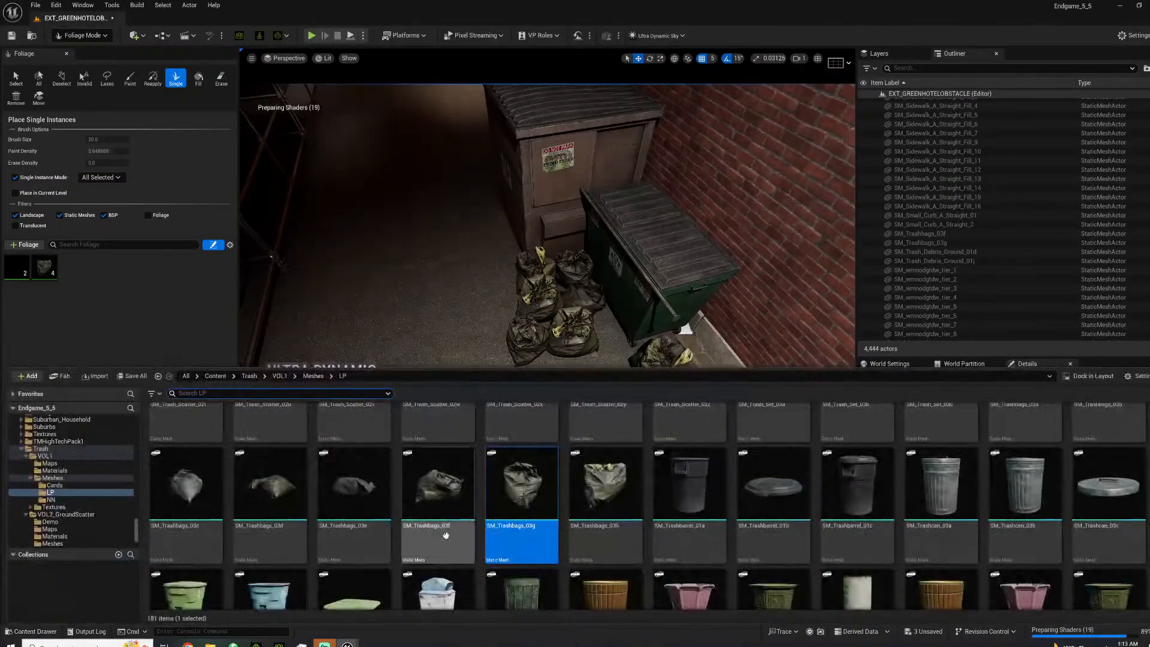
{"action": "left_click", "coordinate": [269, 455]}
{"action": "left_click_drag", "start_coordinate": [269, 443], "coordinate": [13, 268]}
{"action": "left_click", "coordinate": [19, 268]}
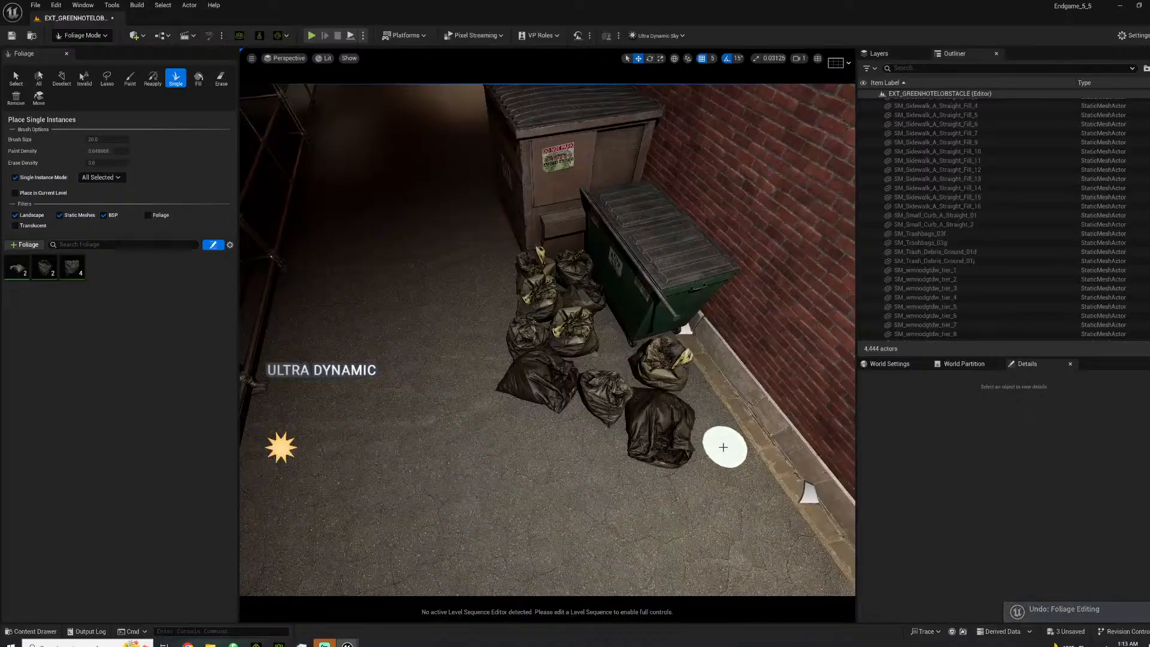
{"action": "mouse_move", "coordinate": [611, 479]}
{"action": "right_mouse_down"}
{"action": "mouse_move", "coordinate": [653, 473]}
{"action": "mouse_move", "coordinate": [635, 396]}
{"action": "mouse_move", "coordinate": [611, 389]}
{"action": "mouse_move", "coordinate": [611, 407]}
{"action": "mouse_move", "coordinate": [572, 416]}
{"action": "mouse_move", "coordinate": [632, 464]}
{"action": "right_mouse_up"}
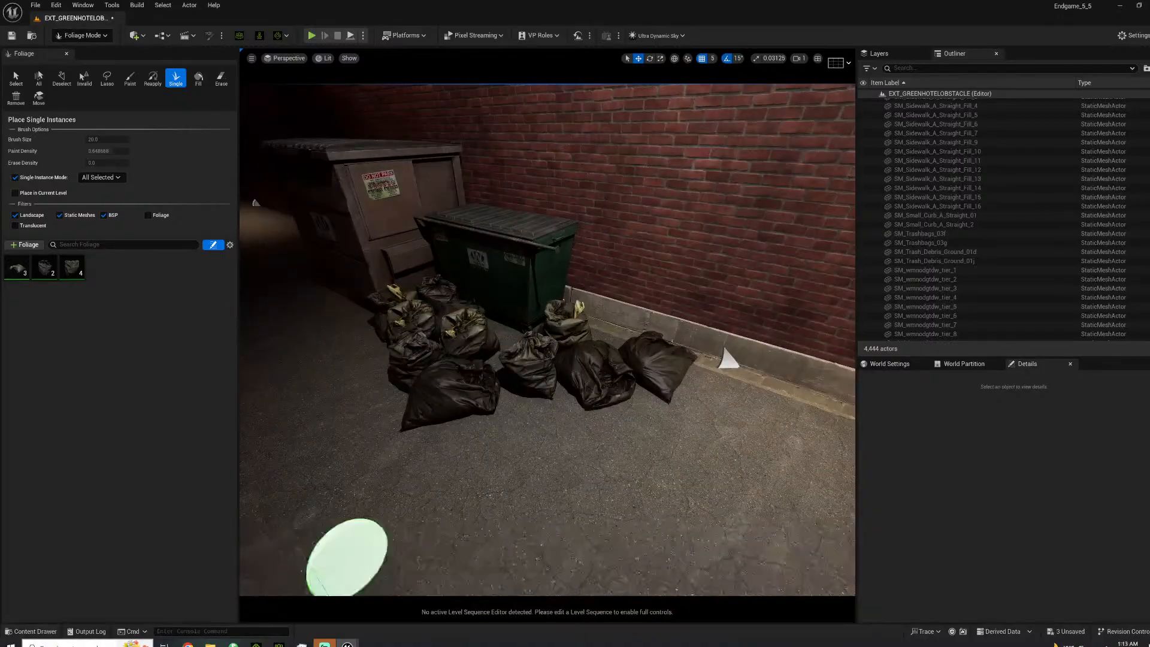
Add SM_Ground_Trash_01q from the LP folder as a foliage type and place two pieces between the trash bags.
{"action": "left_click", "coordinate": [36, 632]}
{"action": "left_click", "coordinate": [11, 261]}
{"action": "left_click", "coordinate": [36, 631]}
{"action": "scroll", "coordinate": [523, 536], "scroll_direction": "down", "scroll_amount": 3}
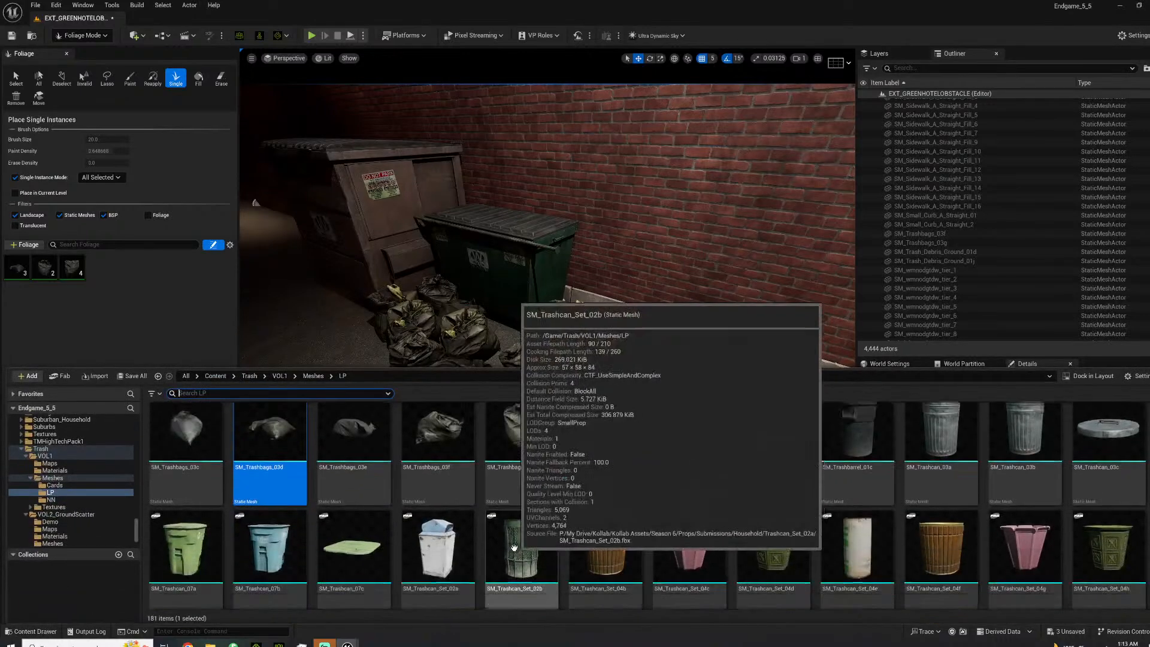
{"action": "scroll", "coordinate": [523, 536], "scroll_direction": "down", "scroll_amount": 3}
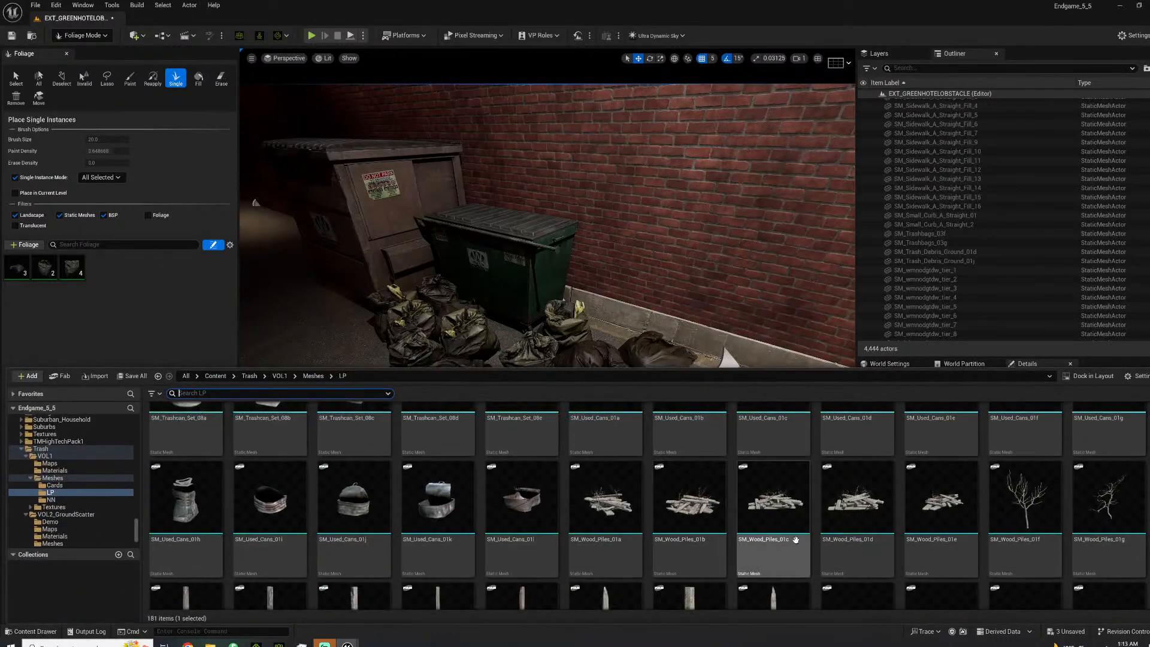
{"action": "scroll", "coordinate": [803, 540], "scroll_direction": "down", "scroll_amount": 4}
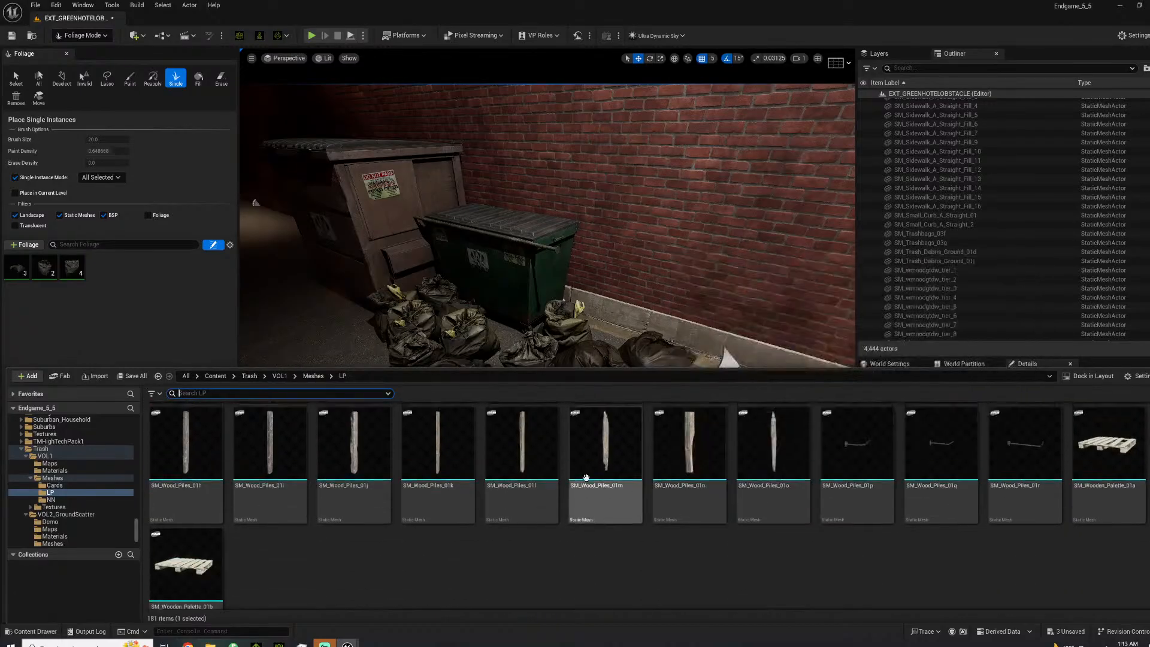
{"action": "scroll", "coordinate": [415, 483], "scroll_direction": "up", "scroll_amount": 4}
{"action": "scroll", "coordinate": [419, 483], "scroll_direction": "up", "scroll_amount": 10}
{"action": "scroll", "coordinate": [430, 482], "scroll_direction": "up", "scroll_amount": 6}
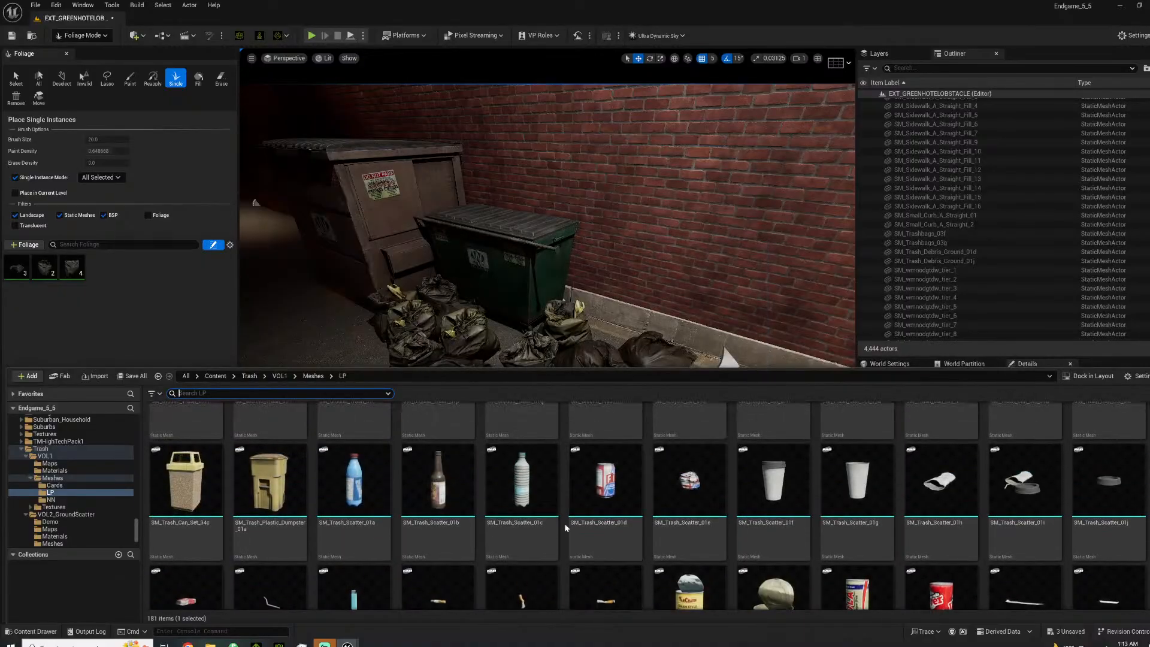
{"action": "scroll", "coordinate": [572, 503], "scroll_direction": "up", "scroll_amount": 2}
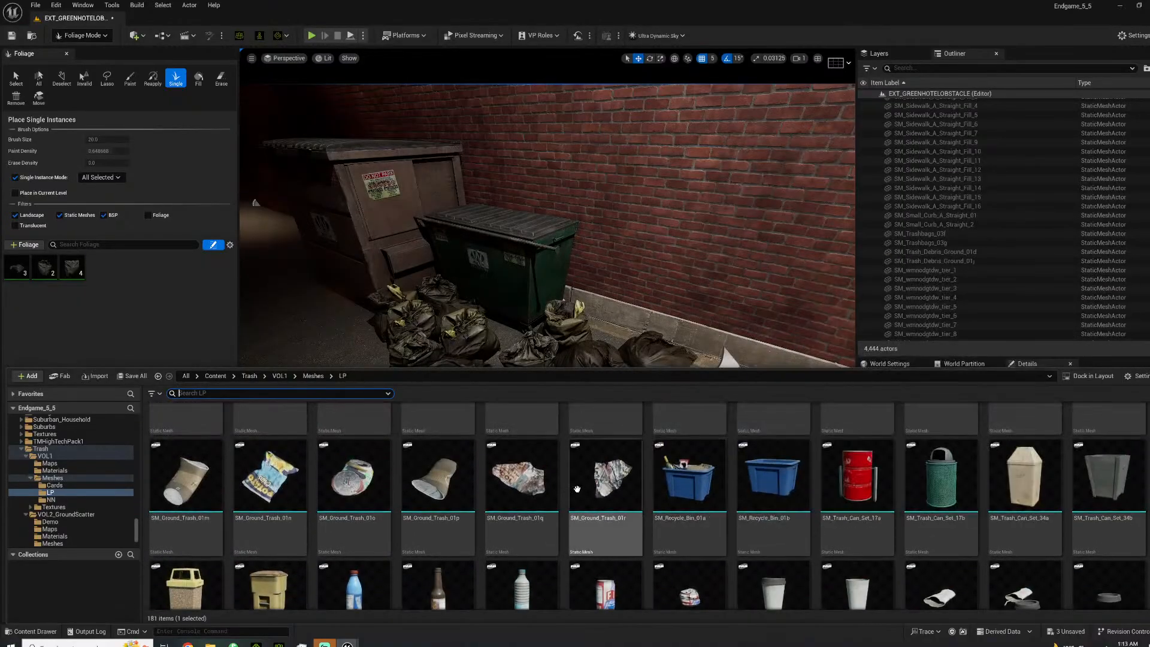
{"action": "left_click_drag", "start_coordinate": [522, 480], "coordinate": [493, 426]}
{"action": "left_click_drag", "start_coordinate": [124, 273], "coordinate": [127, 277]}
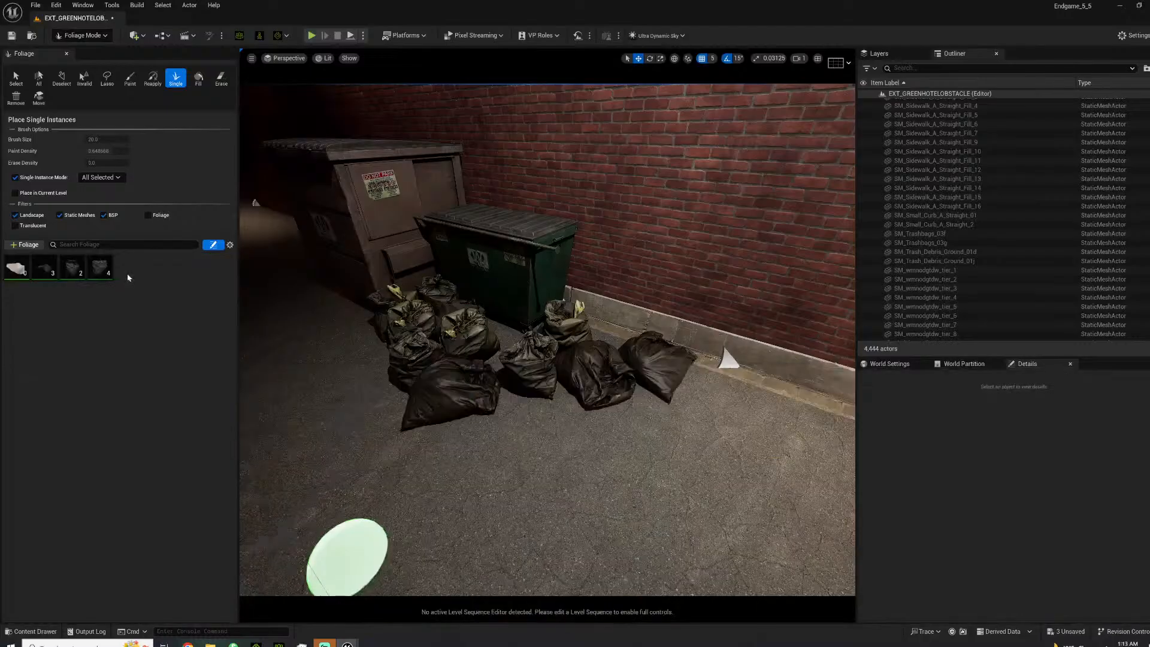
{"action": "scroll", "coordinate": [523, 341], "scroll_direction": "up", "scroll_amount": 6}
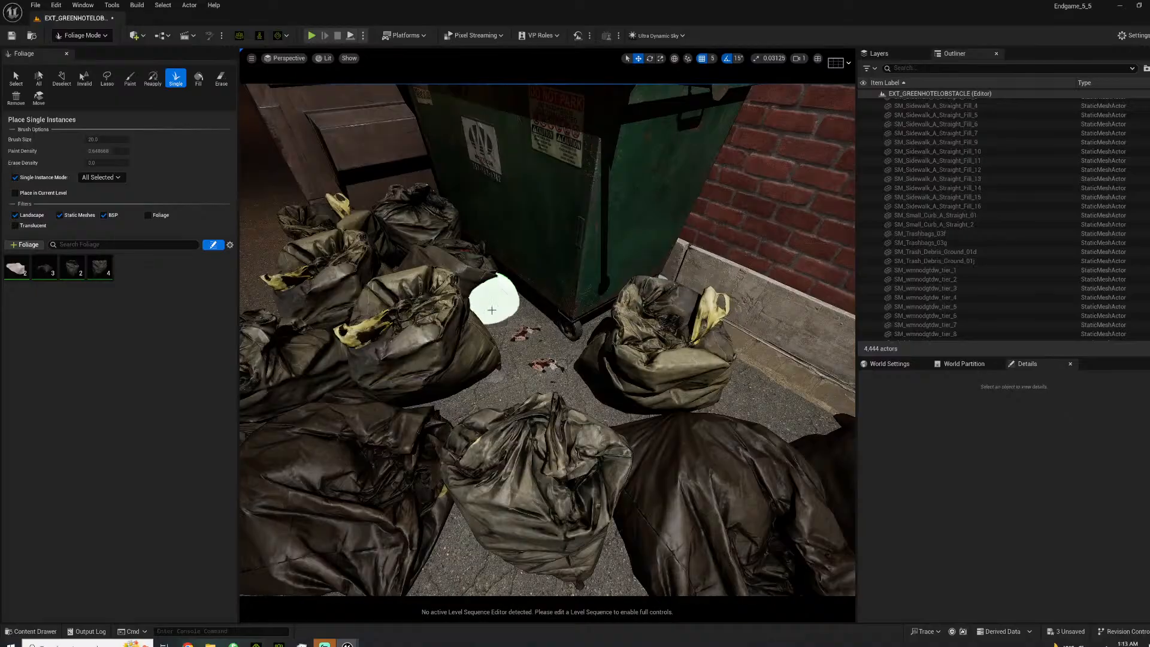
{"action": "right_click_drag", "start_coordinate": [253, 361], "coordinate": [359, 335]}
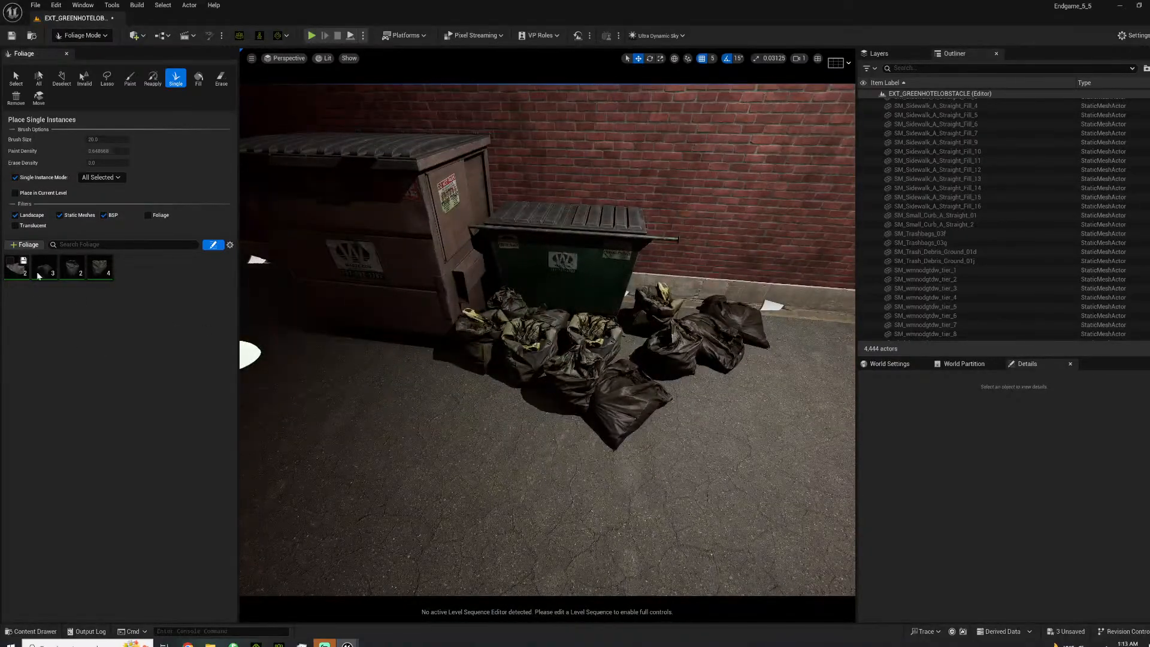
Add SM_Trash_Scatter_01e as a foliage type and keep SM_Ground_Trash_01q active for painting.
{"action": "left_click", "coordinate": [33, 632]}
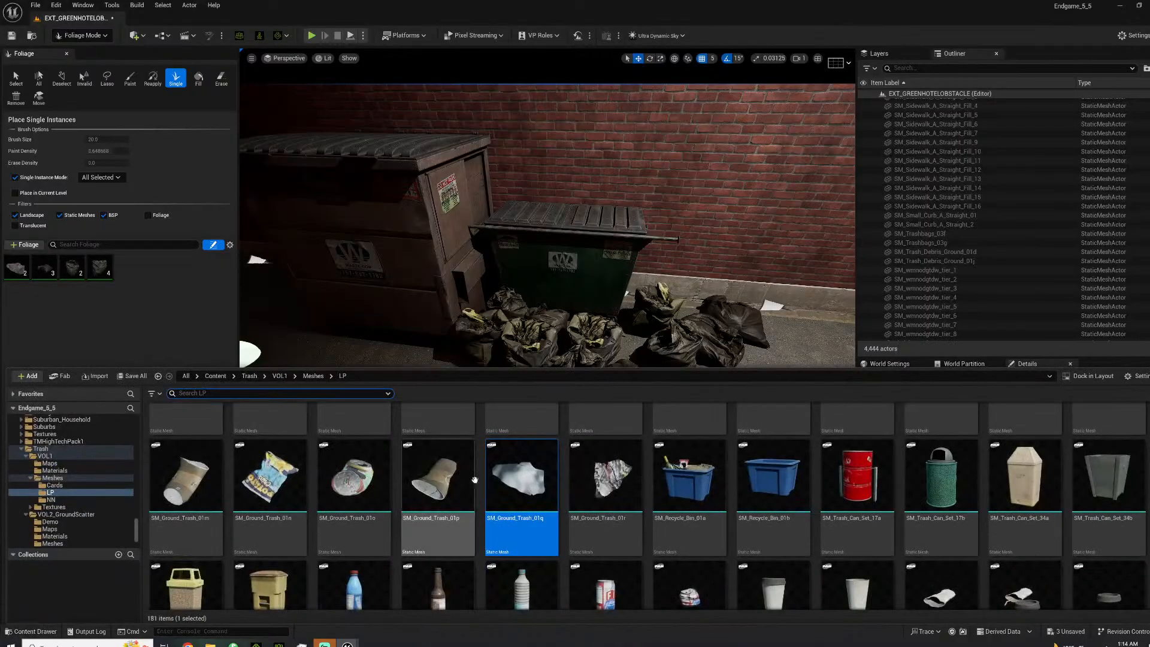
{"action": "scroll", "coordinate": [772, 509], "scroll_direction": "down", "scroll_amount": 2}
{"action": "left_click_drag", "start_coordinate": [707, 502], "coordinate": [22, 275]}
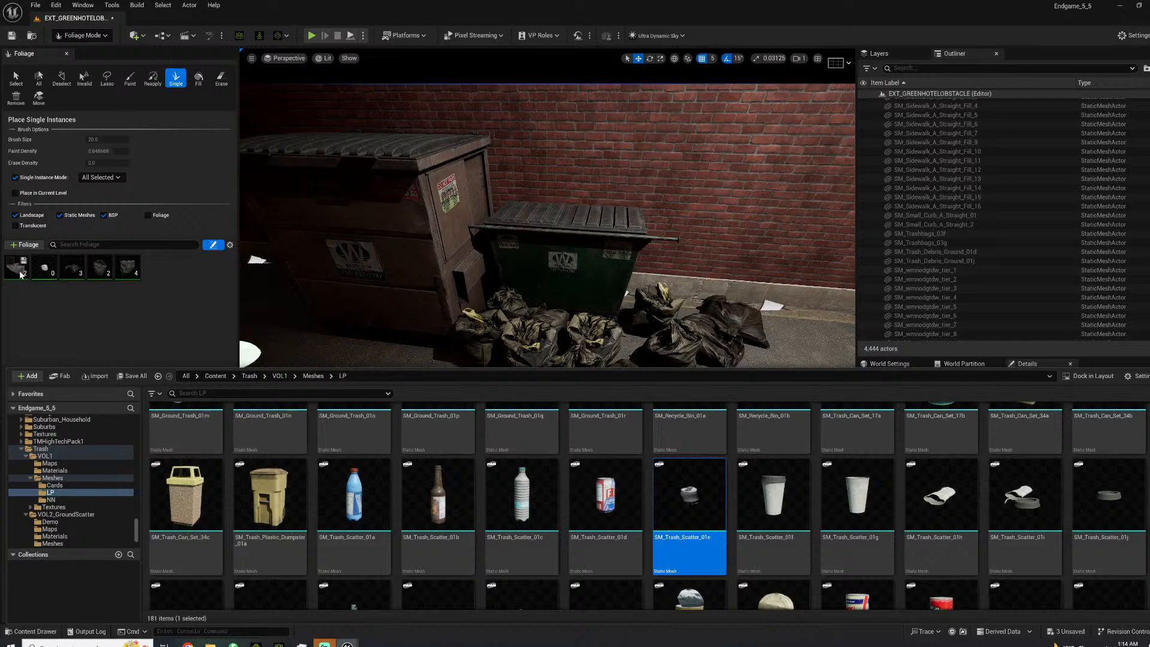
{"action": "left_click", "coordinate": [10, 264]}
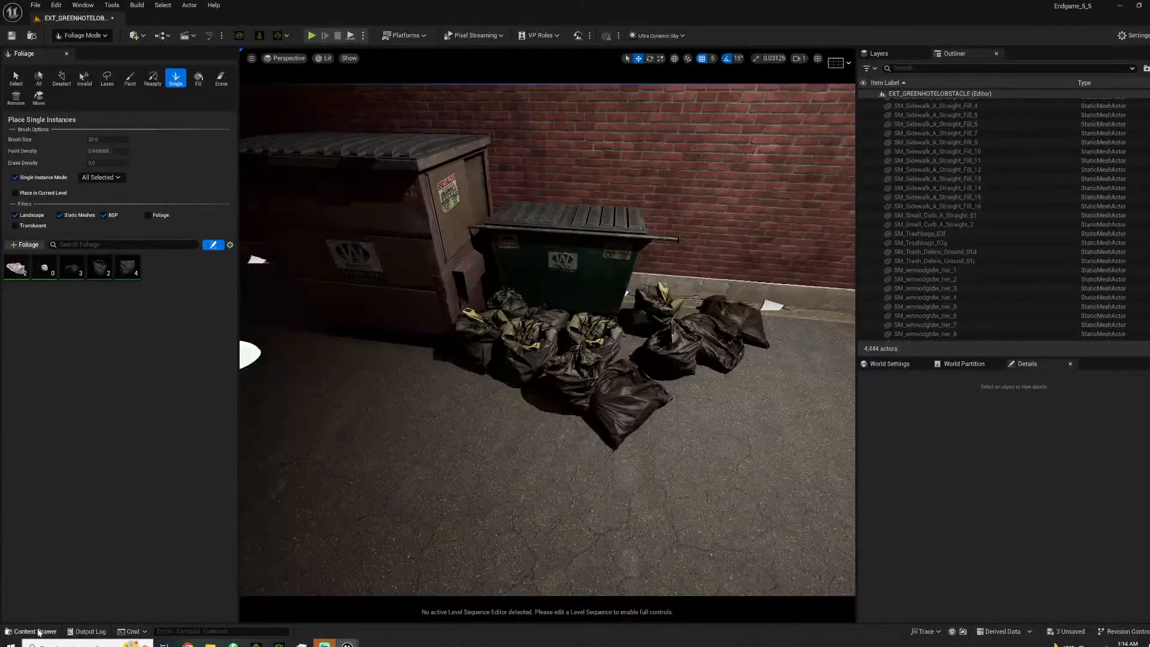
Add SM_Ground_Trash_01r, SM_Ground_Trash_01n and SM_Ground_Trash_01m as foliage types.
{"action": "left_click", "coordinate": [33, 631]}
{"action": "scroll", "coordinate": [726, 520], "scroll_direction": "up", "scroll_amount": 1}
{"action": "scroll", "coordinate": [725, 520], "scroll_direction": "up", "scroll_amount": 1}
{"action": "left_click_drag", "start_coordinate": [613, 496], "coordinate": [151, 265]}
{"action": "left_click_drag", "start_coordinate": [268, 479], "coordinate": [153, 270]}
{"action": "left_click_drag", "start_coordinate": [186, 479], "coordinate": [181, 275]}
Paint the active small-trash foliage types across the ground in front of the brown dumpster with the Paint tool.
{"action": "left_click", "coordinate": [130, 80]}
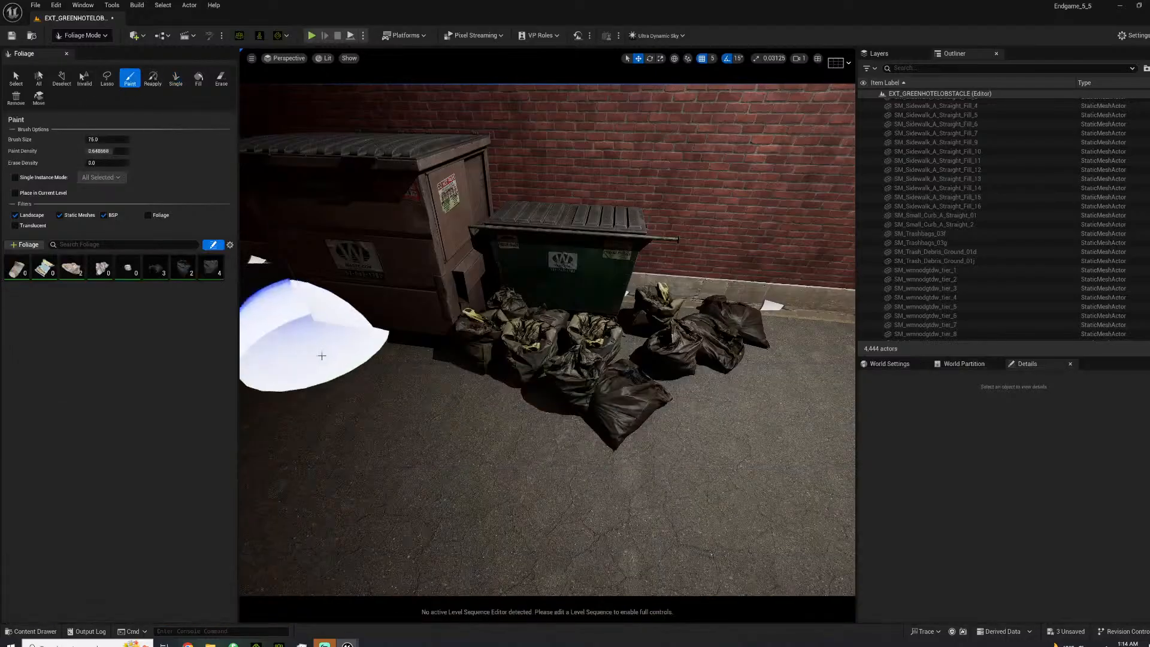
{"action": "left_click", "coordinate": [319, 375]}
{"action": "right_click_drag", "start_coordinate": [550, 507], "coordinate": [440, 539]}
{"action": "left_click", "coordinate": [650, 454]}
{"action": "left_click", "coordinate": [345, 347]}
{"action": "left_click", "coordinate": [441, 469]}
{"action": "right_click_drag", "start_coordinate": [446, 470], "coordinate": [576, 408]}
{"action": "left_click", "coordinate": [608, 403]}
Paint more small trash around the bag pile and across the open pavement between the scaffolding and the brick wall.
{"action": "left_click", "coordinate": [692, 316]}
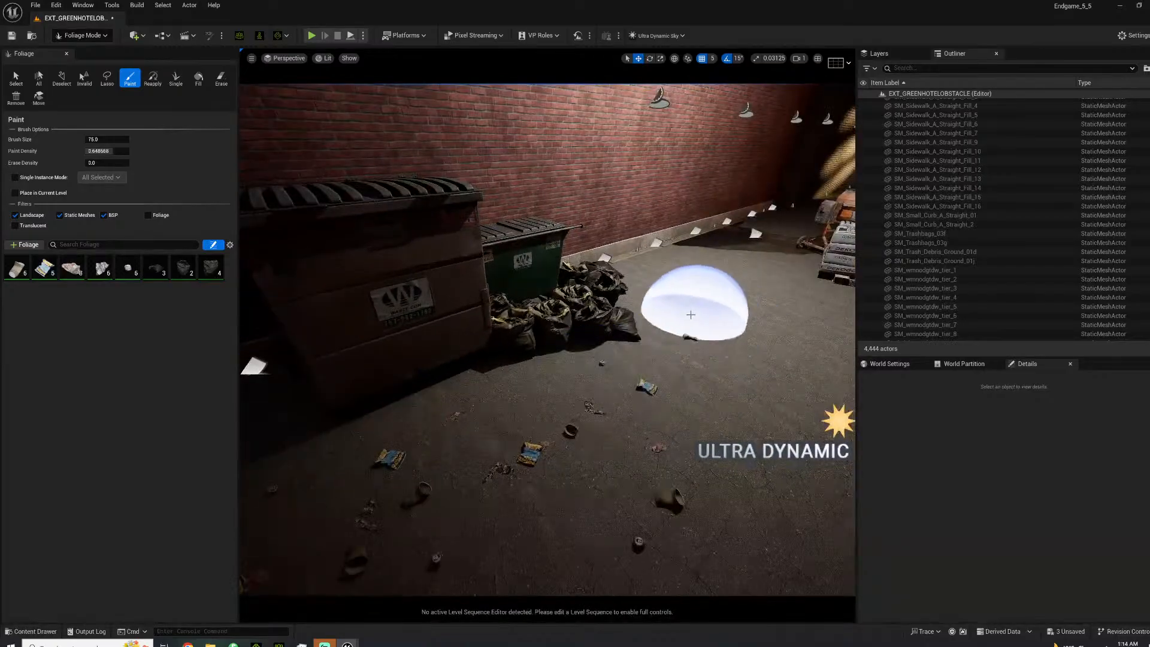
{"action": "left_click", "coordinate": [651, 295]}
{"action": "left_click", "coordinate": [624, 386]}
{"action": "left_click", "coordinate": [399, 430]}
{"action": "mouse_move", "coordinate": [460, 416]}
{"action": "right_mouse_down"}
{"action": "mouse_move", "coordinate": [395, 360]}
{"action": "mouse_move", "coordinate": [389, 329]}
{"action": "right_mouse_up"}
{"action": "left_click", "coordinate": [335, 240]}
{"action": "left_click", "coordinate": [338, 358]}
{"action": "right_click_drag", "start_coordinate": [342, 359], "coordinate": [396, 375]}
{"action": "right_click_drag", "start_coordinate": [480, 401], "coordinate": [488, 414]}
{"action": "left_click", "coordinate": [492, 413]}
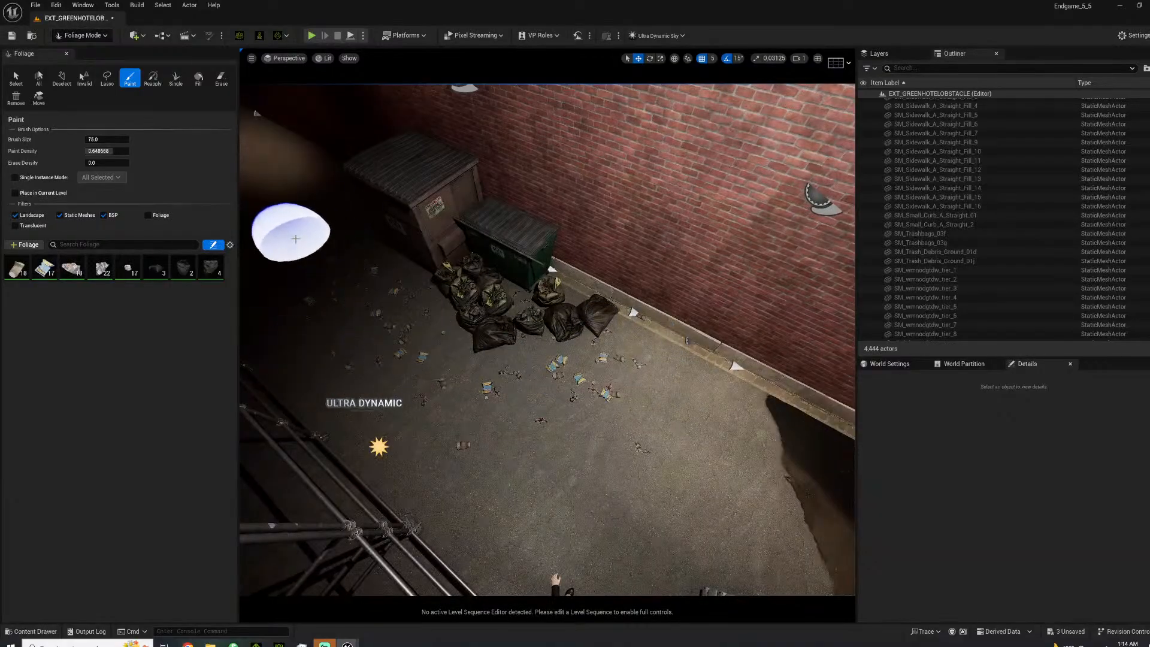
Extend the painted small trash down the alley past the cement bags and mixer, along the brick wall.
{"action": "right_click_drag", "start_coordinate": [304, 327], "coordinate": [468, 334]}
{"action": "left_click", "coordinate": [497, 474]}
{"action": "right_click_drag", "start_coordinate": [327, 443], "coordinate": [455, 407]}
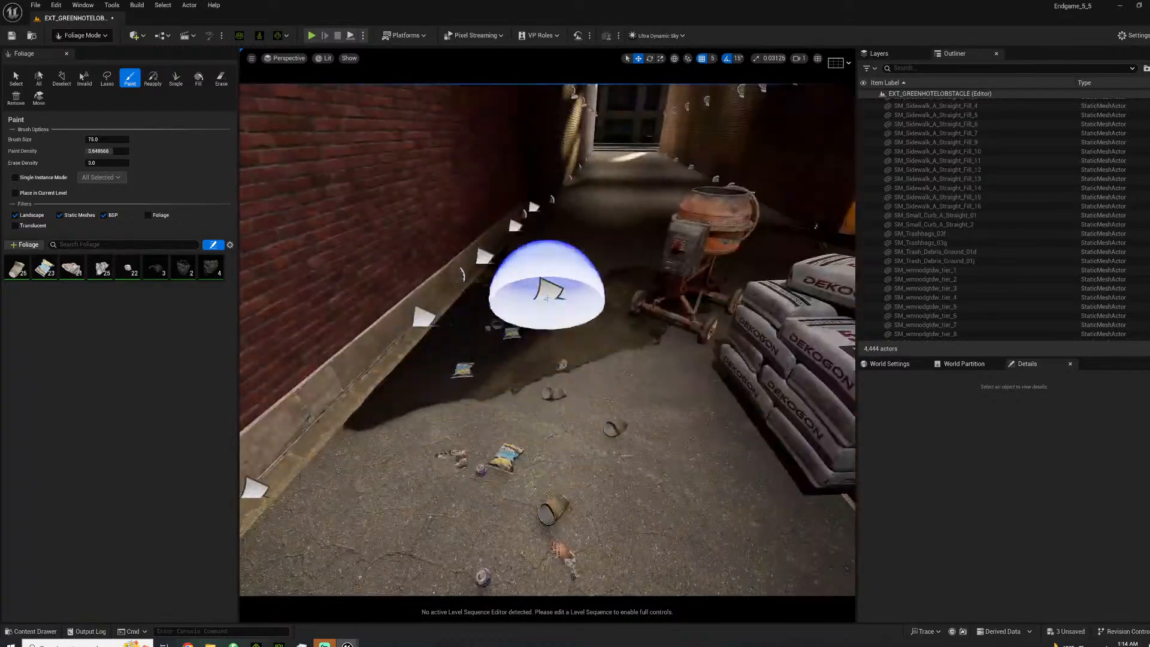
{"action": "right_click_drag", "start_coordinate": [586, 211], "coordinate": [390, 179]}
{"action": "mouse_move", "coordinate": [569, 255]}
{"action": "right_mouse_down"}
{"action": "mouse_move", "coordinate": [578, 249]}
{"action": "mouse_move", "coordinate": [581, 330]}
{"action": "mouse_move", "coordinate": [461, 333]}
{"action": "right_mouse_up"}
{"action": "left_click", "coordinate": [537, 312]}
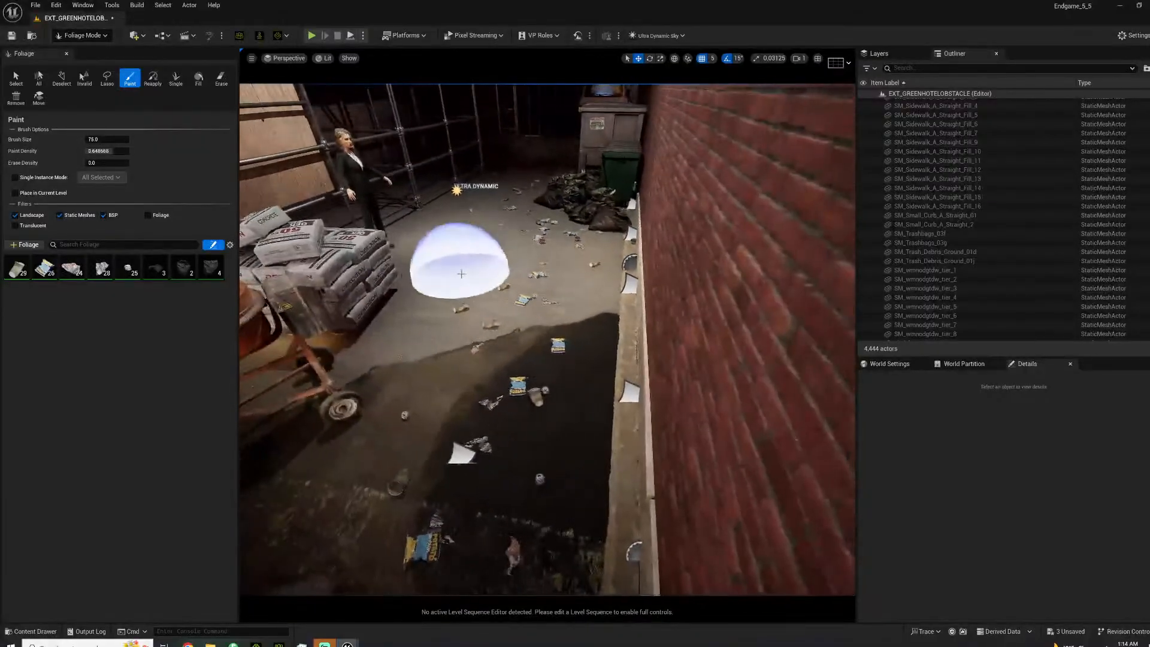
{"action": "left_click", "coordinate": [435, 381]}
Add a dead leaf pile mesh from the Trash VOL2_GroundScatter Meshes folder as a foliage type.
{"action": "mouse_move", "coordinate": [434, 381]}
{"action": "right_mouse_down"}
{"action": "mouse_move", "coordinate": [466, 274]}
{"action": "mouse_move", "coordinate": [498, 297]}
{"action": "mouse_move", "coordinate": [487, 290]}
{"action": "right_mouse_up"}
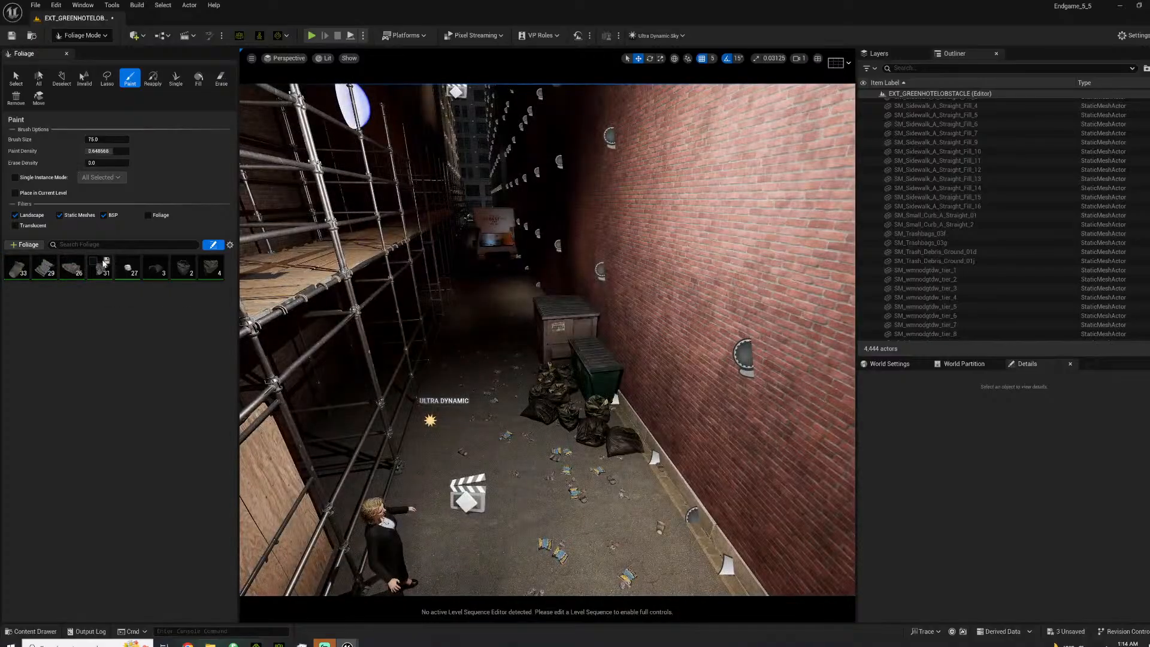
{"action": "left_click", "coordinate": [31, 631]}
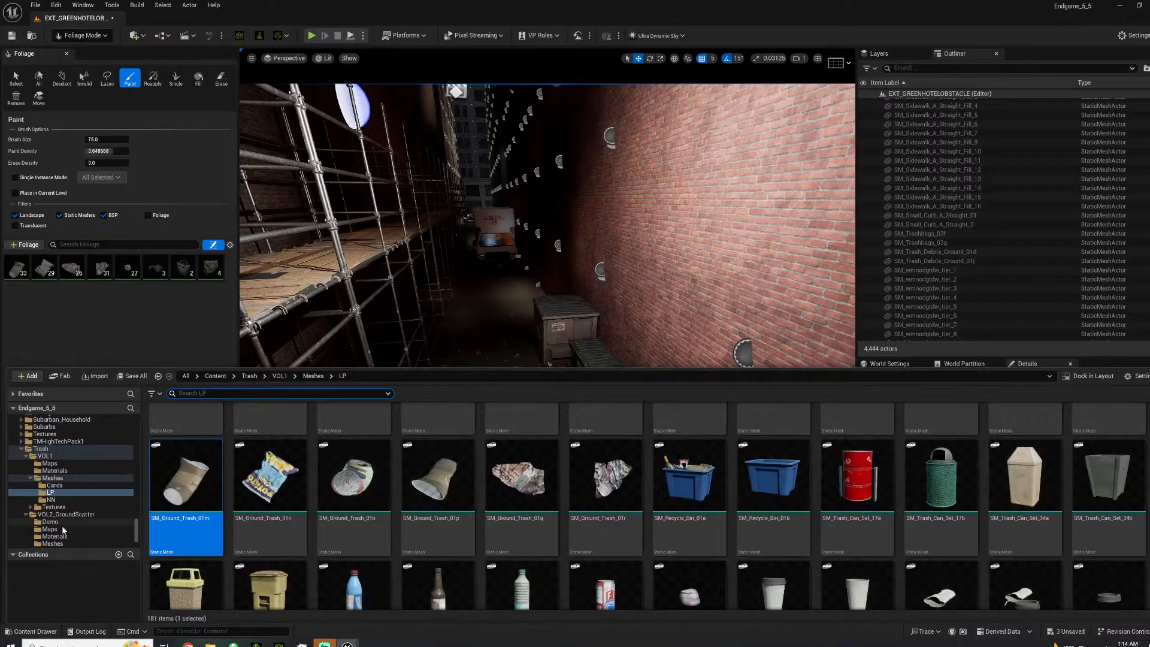
{"action": "scroll", "coordinate": [64, 532], "scroll_direction": "down", "scroll_amount": 1}
{"action": "left_click", "coordinate": [60, 529]}
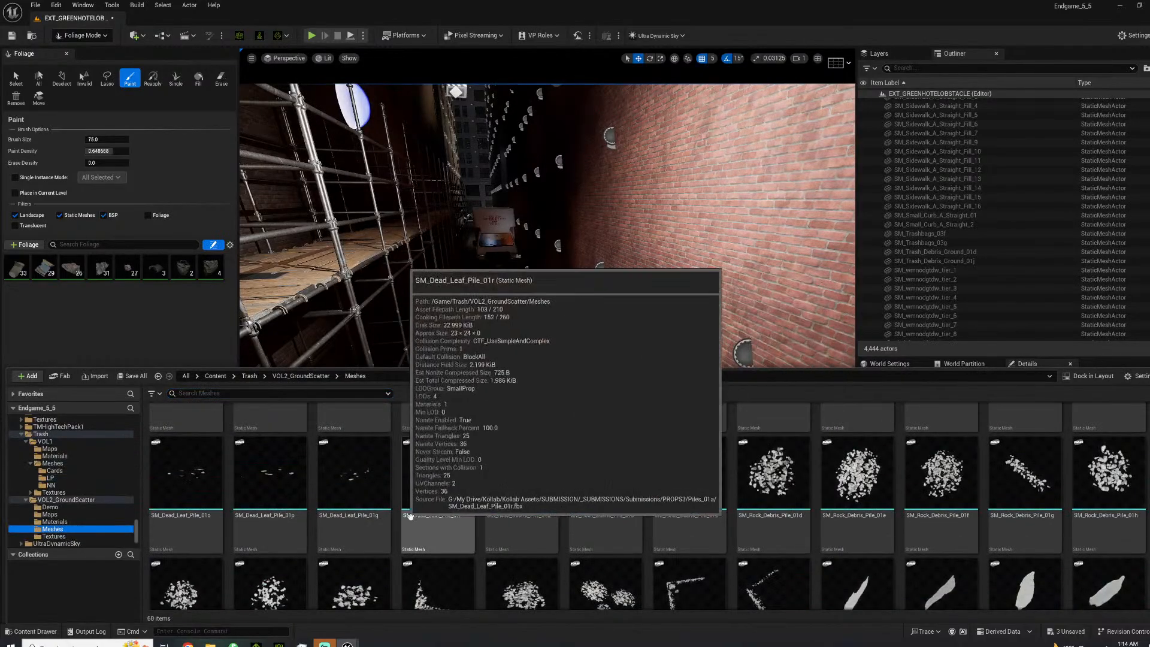
{"action": "scroll", "coordinate": [660, 557], "scroll_direction": "up", "scroll_amount": 2}
{"action": "scroll", "coordinate": [605, 534], "scroll_direction": "up", "scroll_amount": 2}
{"action": "scroll", "coordinate": [543, 507], "scroll_direction": "down", "scroll_amount": 2}
{"action": "scroll", "coordinate": [721, 498], "scroll_direction": "up", "scroll_amount": 1}
{"action": "left_click", "coordinate": [429, 576]}
{"action": "left_click_drag", "start_coordinate": [424, 560], "coordinate": [74, 285]}
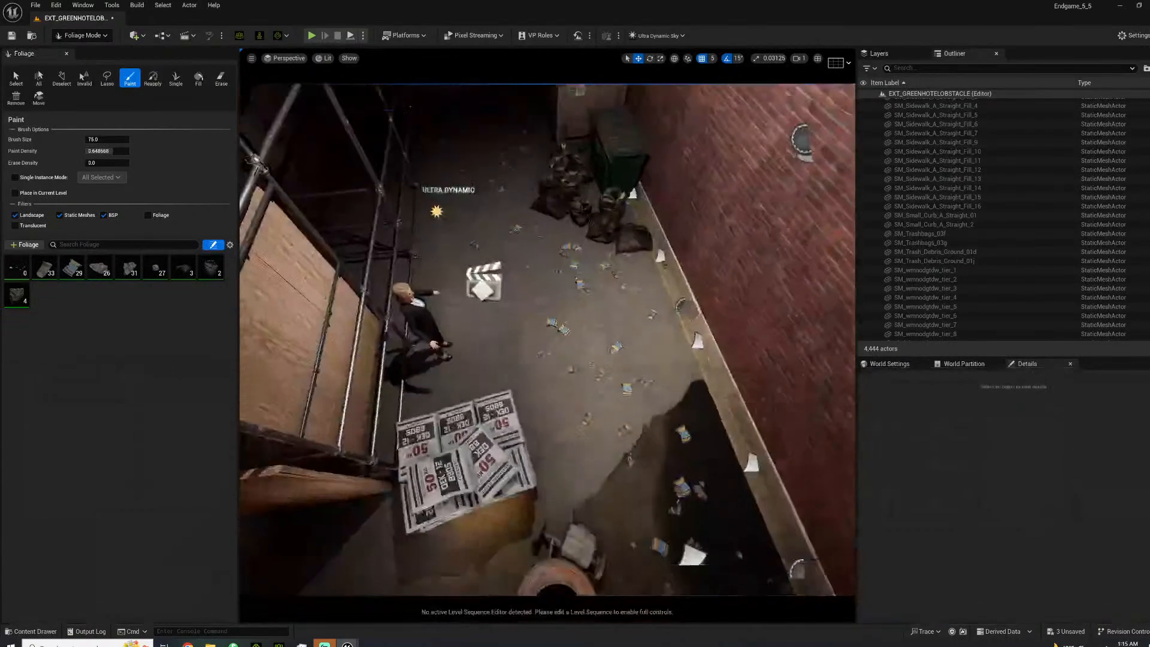
Paint the dead-leaf foliage across the pavement from the cement bags up the alley between the scaffolding and trash bags.
{"action": "scroll", "coordinate": [479, 299], "scroll_direction": "up", "scroll_amount": 3}
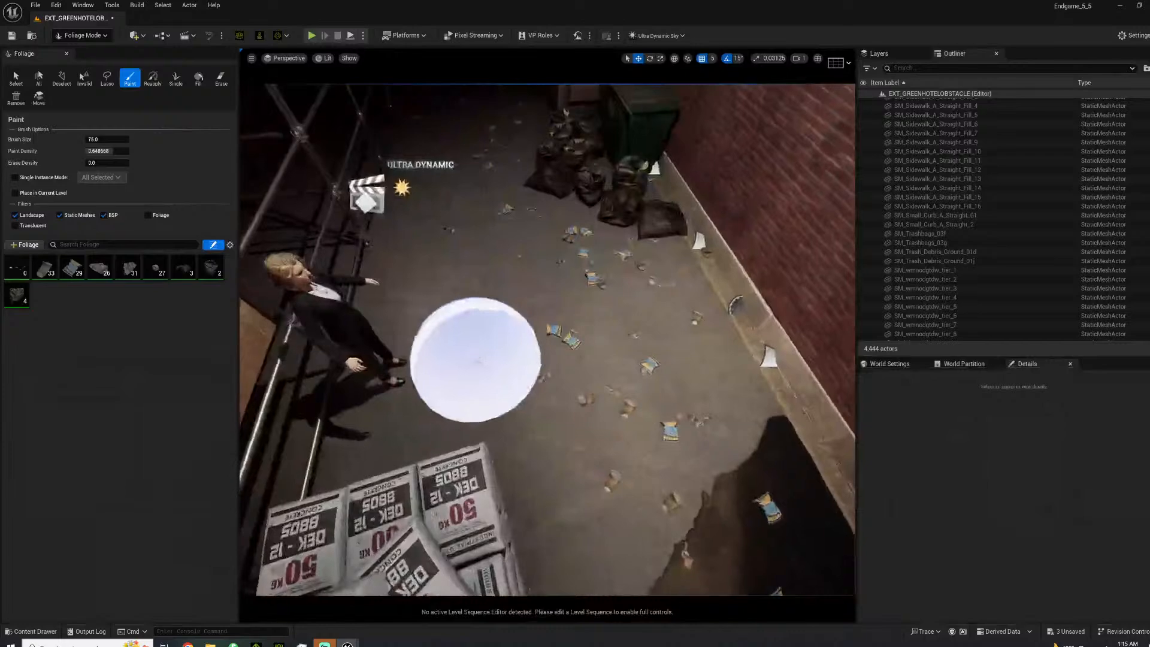
{"action": "mouse_move", "coordinate": [481, 276]}
{"action": "left_mouse_down"}
{"action": "mouse_move", "coordinate": [557, 257]}
{"action": "mouse_move", "coordinate": [655, 308]}
{"action": "mouse_move", "coordinate": [488, 200]}
{"action": "left_mouse_up"}
{"action": "left_click_drag", "start_coordinate": [463, 151], "coordinate": [446, 99]}
{"action": "mouse_move", "coordinate": [446, 99]}
{"action": "right_mouse_down"}
{"action": "mouse_move", "coordinate": [458, 54]}
{"action": "mouse_move", "coordinate": [483, 120]}
{"action": "right_mouse_up"}
{"action": "key", "text": "w"}
{"action": "mouse_move", "coordinate": [484, 219]}
{"action": "left_mouse_down"}
{"action": "mouse_move", "coordinate": [566, 191]}
{"action": "mouse_move", "coordinate": [578, 359]}
{"action": "mouse_move", "coordinate": [539, 436]}
{"action": "mouse_move", "coordinate": [437, 231]}
{"action": "mouse_move", "coordinate": [263, 192]}
{"action": "left_mouse_up"}
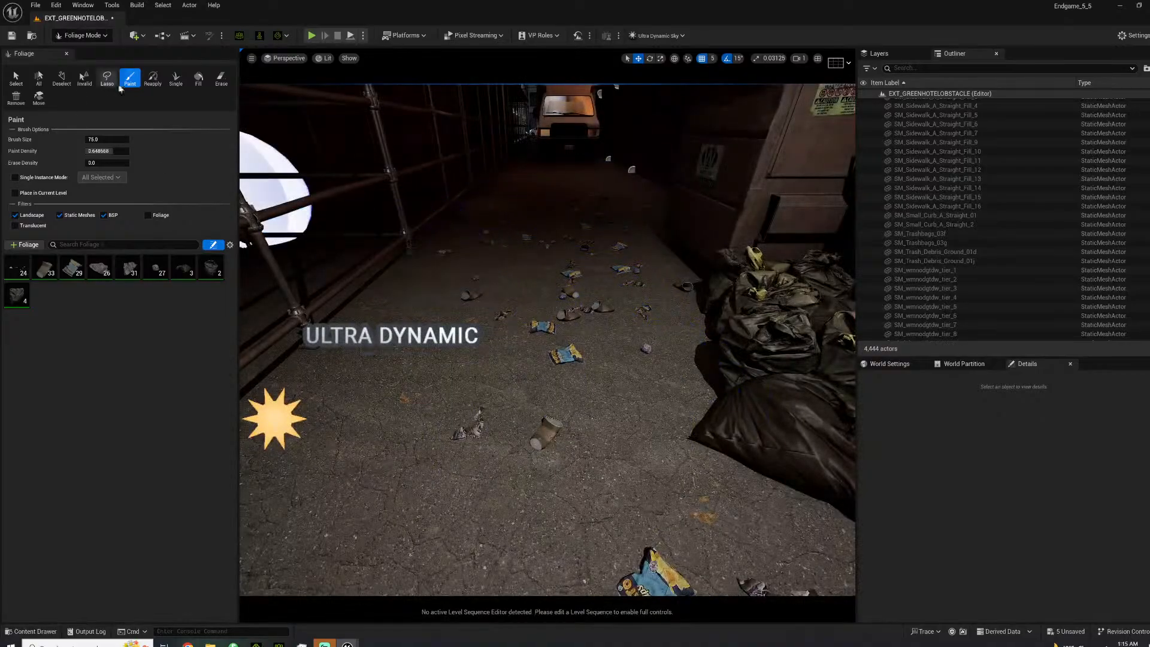
Scatter more dead leaves with single-instance placement along the alley pavement beside the scaffolding and toward the parked van.
{"action": "left_click", "coordinate": [176, 78]}
{"action": "left_click", "coordinate": [381, 483]}
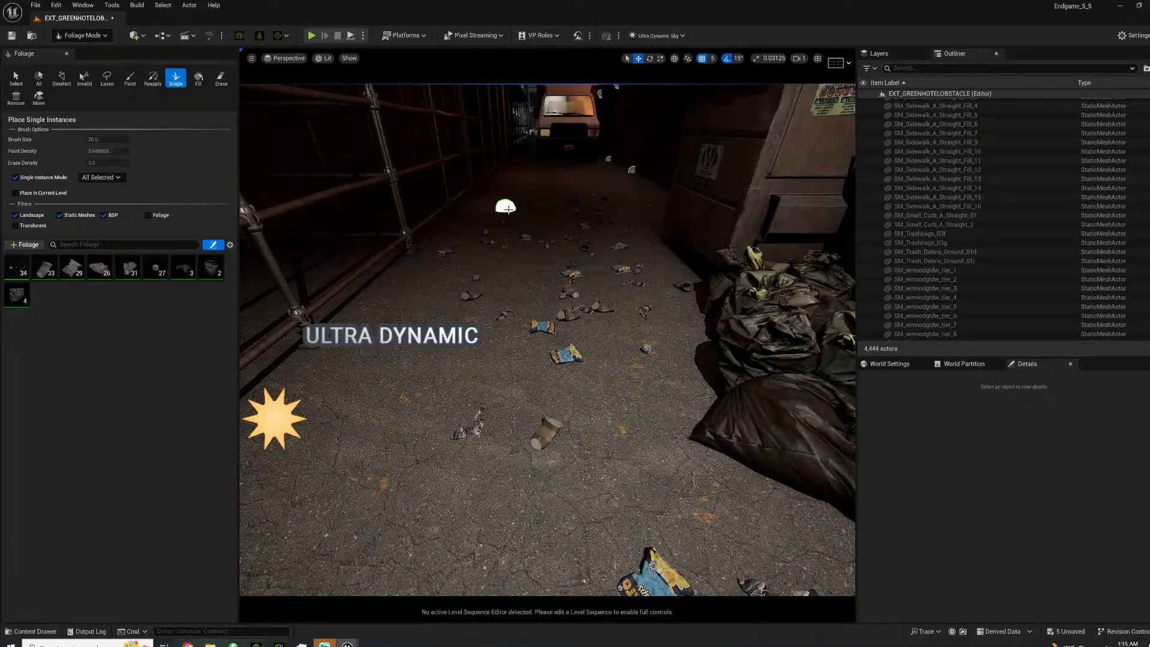
{"action": "left_click", "coordinate": [509, 204]}
{"action": "right_click_drag", "start_coordinate": [473, 257], "coordinate": [383, 252]}
{"action": "left_click", "coordinate": [474, 293]}
{"action": "mouse_move", "coordinate": [667, 326]}
{"action": "right_mouse_down"}
{"action": "mouse_move", "coordinate": [652, 309]}
{"action": "mouse_move", "coordinate": [635, 318]}
{"action": "mouse_move", "coordinate": [667, 325]}
{"action": "right_mouse_up"}
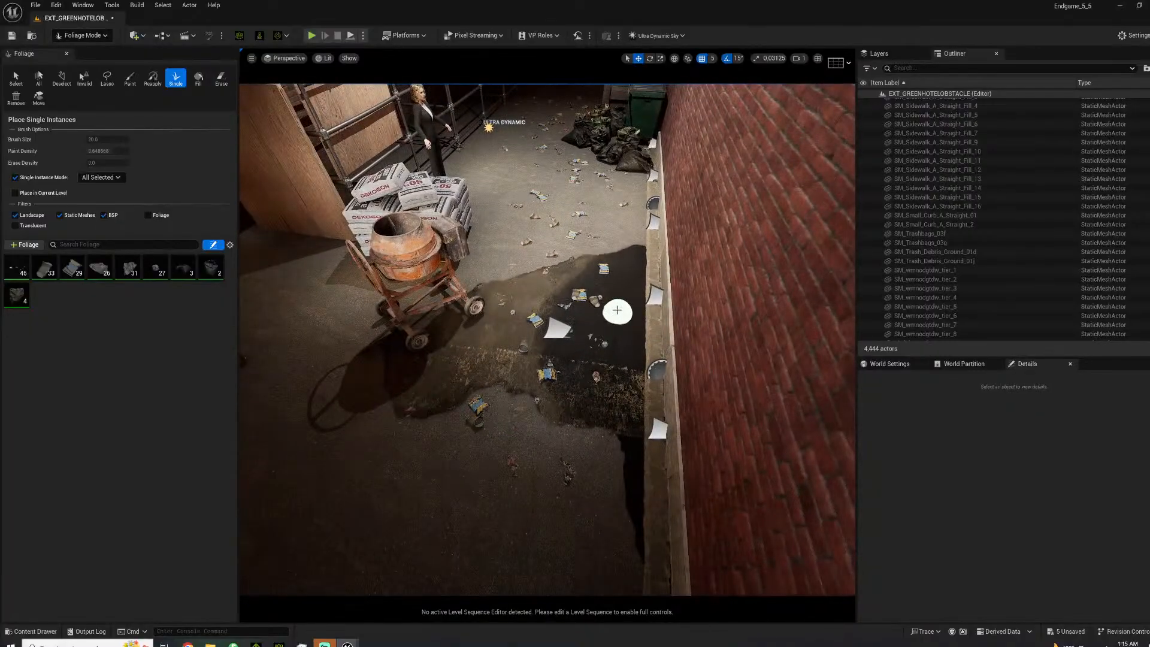
Place further single dead-leaf instances on the open ground between the brick wall, cement bags and trash bag pile.
{"action": "right_click_drag", "start_coordinate": [605, 243], "coordinate": [527, 233]}
{"action": "right_click_drag", "start_coordinate": [644, 237], "coordinate": [649, 243]}
{"action": "left_click", "coordinate": [417, 303]}
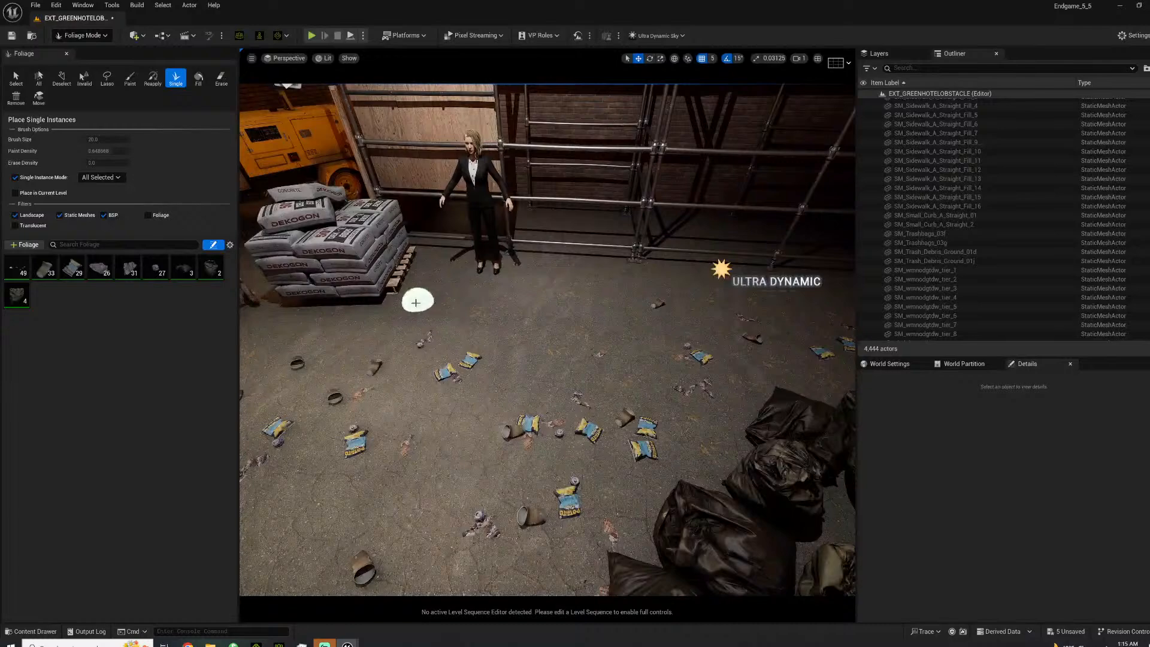
{"action": "left_click", "coordinate": [381, 328]}
{"action": "mouse_move", "coordinate": [381, 328]}
{"action": "right_mouse_down"}
{"action": "mouse_move", "coordinate": [452, 315]}
{"action": "mouse_move", "coordinate": [447, 302]}
{"action": "mouse_move", "coordinate": [468, 307]}
{"action": "right_mouse_up"}
{"action": "left_click", "coordinate": [468, 307]}
{"action": "right_click_drag", "start_coordinate": [601, 238], "coordinate": [582, 301]}
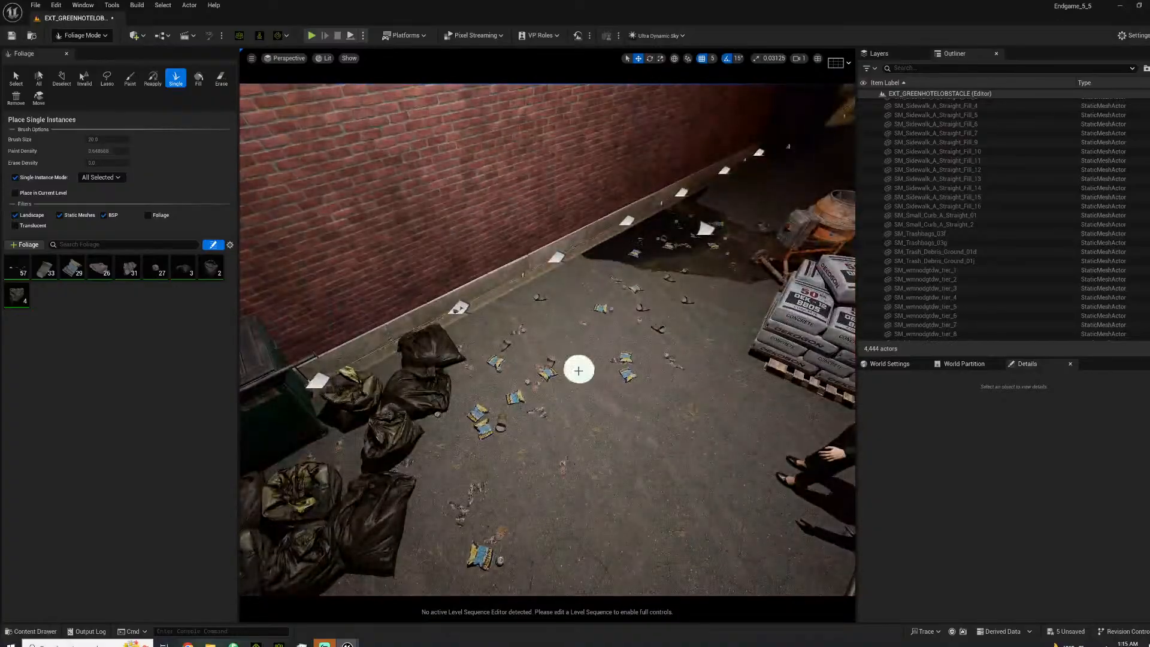
Switch to Selection mode and check the decal-receiving setting on the instanced foliage component, clearing the details filter.
{"action": "left_click", "coordinate": [82, 35]}
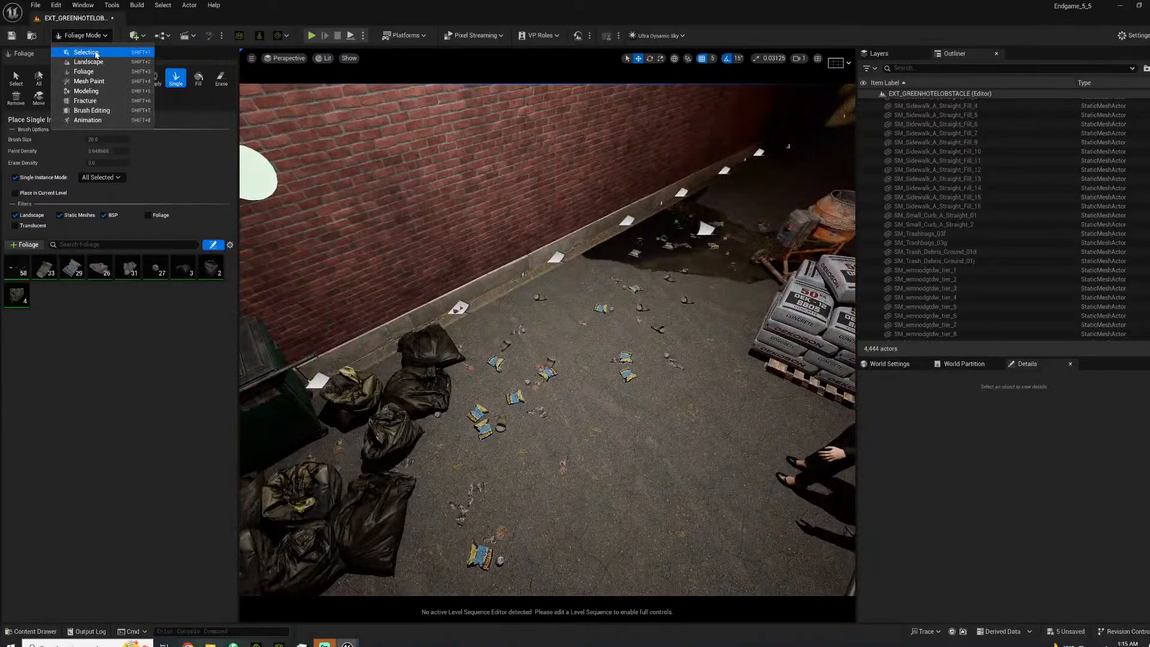
{"action": "left_click", "coordinate": [96, 53]}
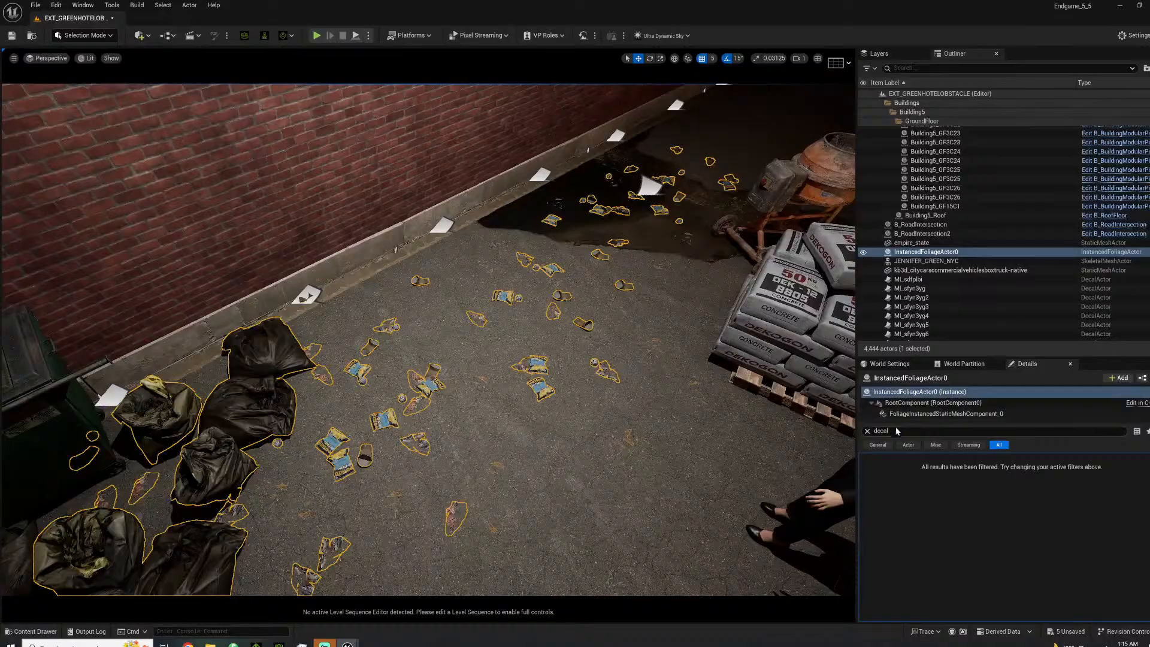
{"action": "left_click", "coordinate": [919, 415]}
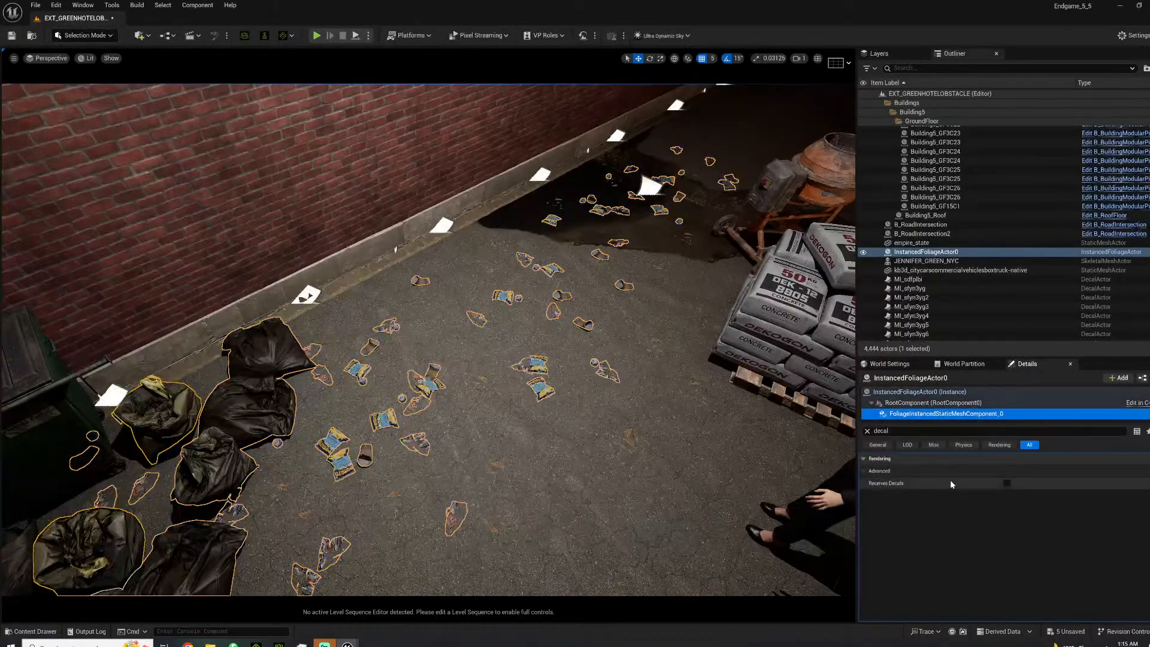
{"action": "left_click", "coordinate": [934, 392]}
{"action": "left_click", "coordinate": [869, 431]}
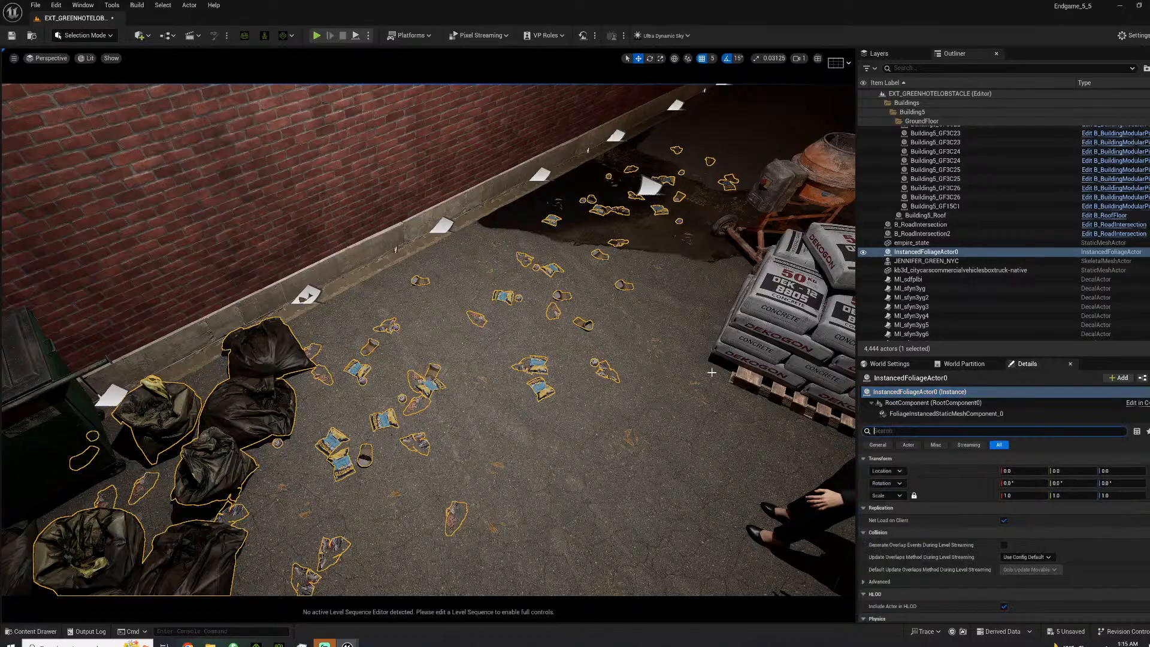
Examine the scattered litter and trash bags along the alley from the concrete mixer end.
{"action": "left_click", "coordinate": [589, 318]}
{"action": "right_click_drag", "start_coordinate": [628, 305], "coordinate": [371, 247]}
{"action": "key", "text": "s"}
{"action": "key", "text": "w"}
{"action": "key", "text": "w"}
{"action": "key", "text": "w"}
{"action": "key", "text": "d"}
{"action": "left_click", "coordinate": [444, 377]}
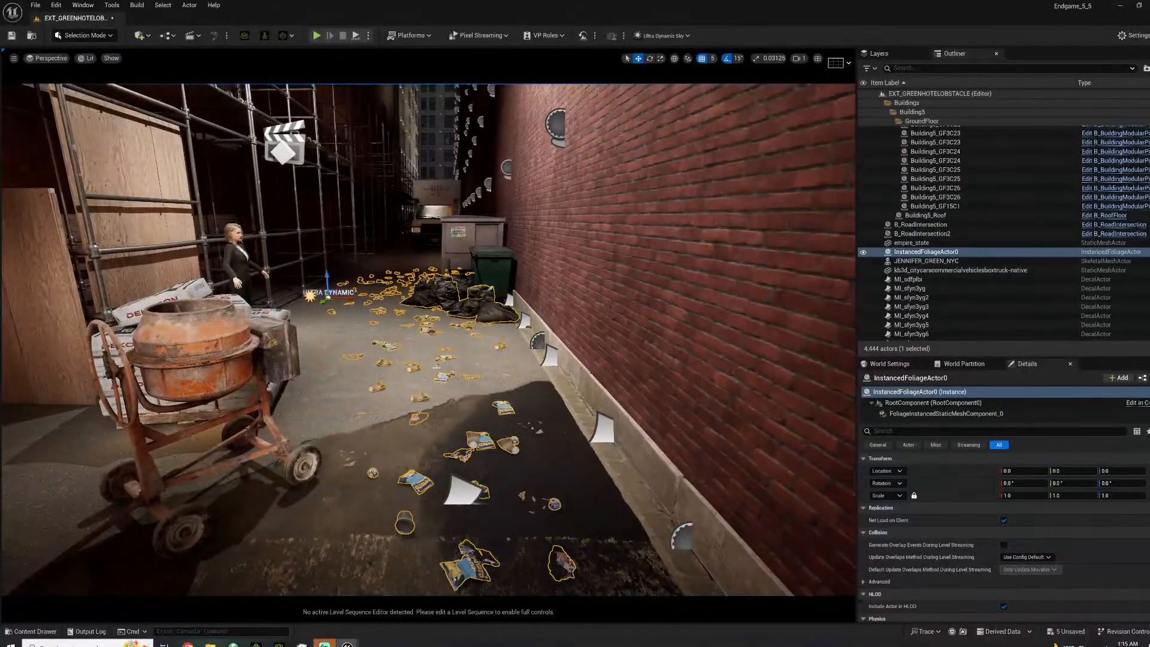
{"action": "left_click", "coordinate": [380, 242]}
{"action": "left_click", "coordinate": [368, 237]}
{"action": "right_click_drag", "start_coordinate": [368, 237], "coordinate": [367, 236]}
{"action": "key", "text": "w"}
Try the Puddle_12_MI decal from the Small_pool_that_does_not_move folder on the alley ground and delete it.
{"action": "left_click", "coordinate": [35, 631]}
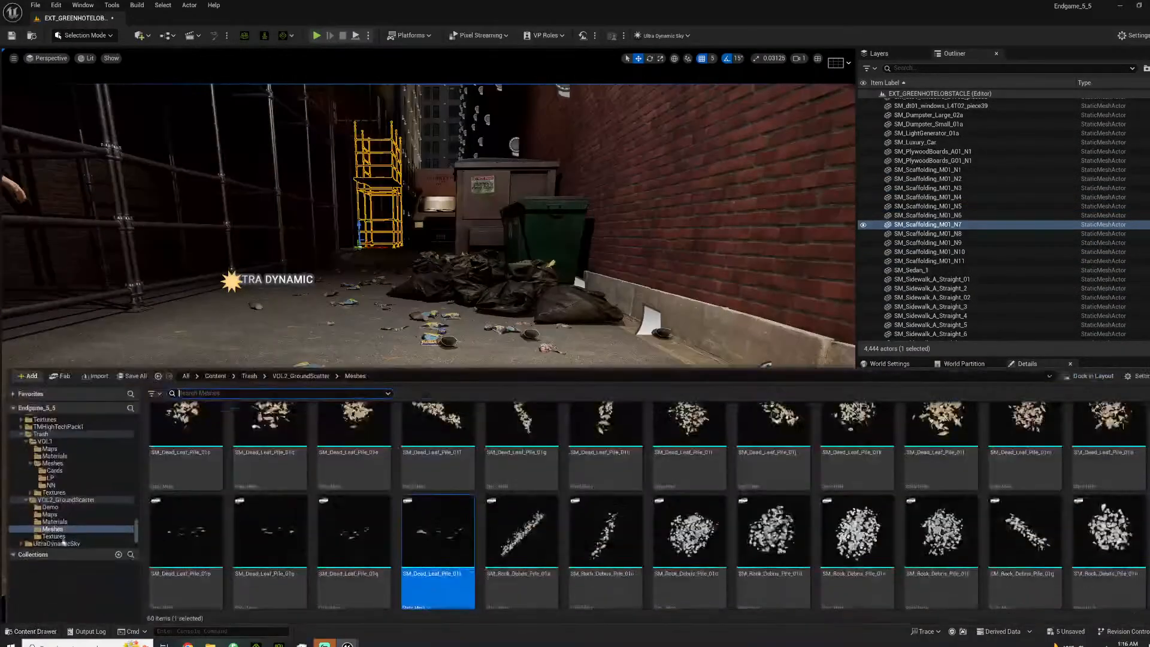
{"action": "scroll", "coordinate": [93, 489], "scroll_direction": "up", "scroll_amount": 10}
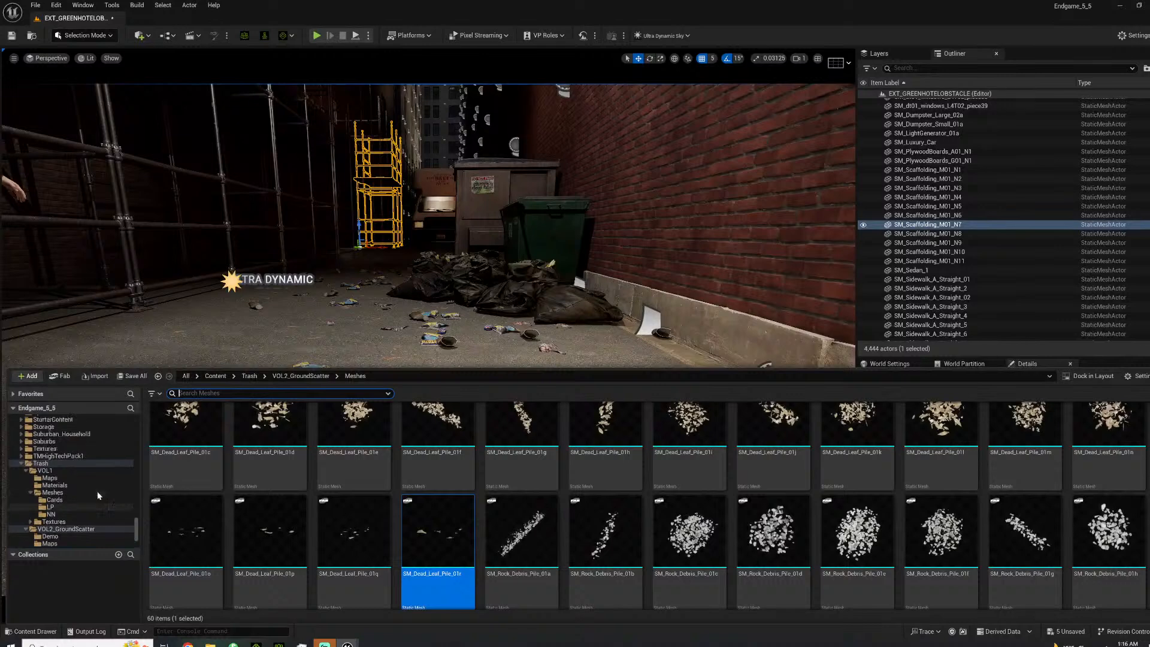
{"action": "scroll", "coordinate": [95, 490], "scroll_direction": "down", "scroll_amount": 10}
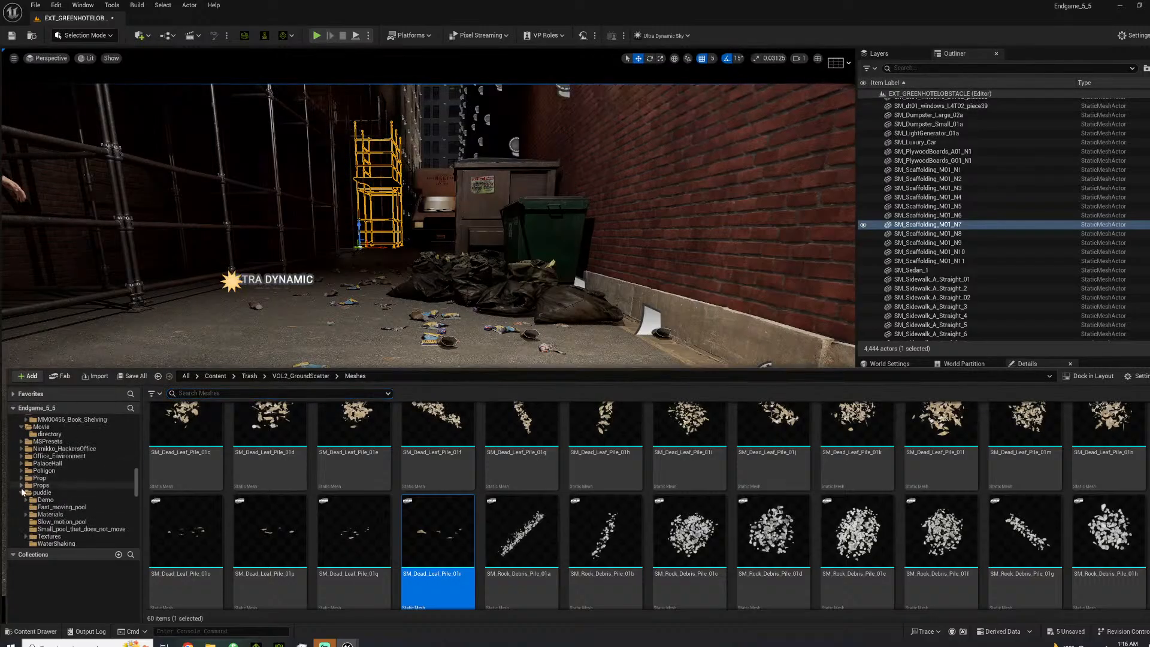
{"action": "left_click", "coordinate": [42, 492]}
{"action": "left_click", "coordinate": [58, 529]}
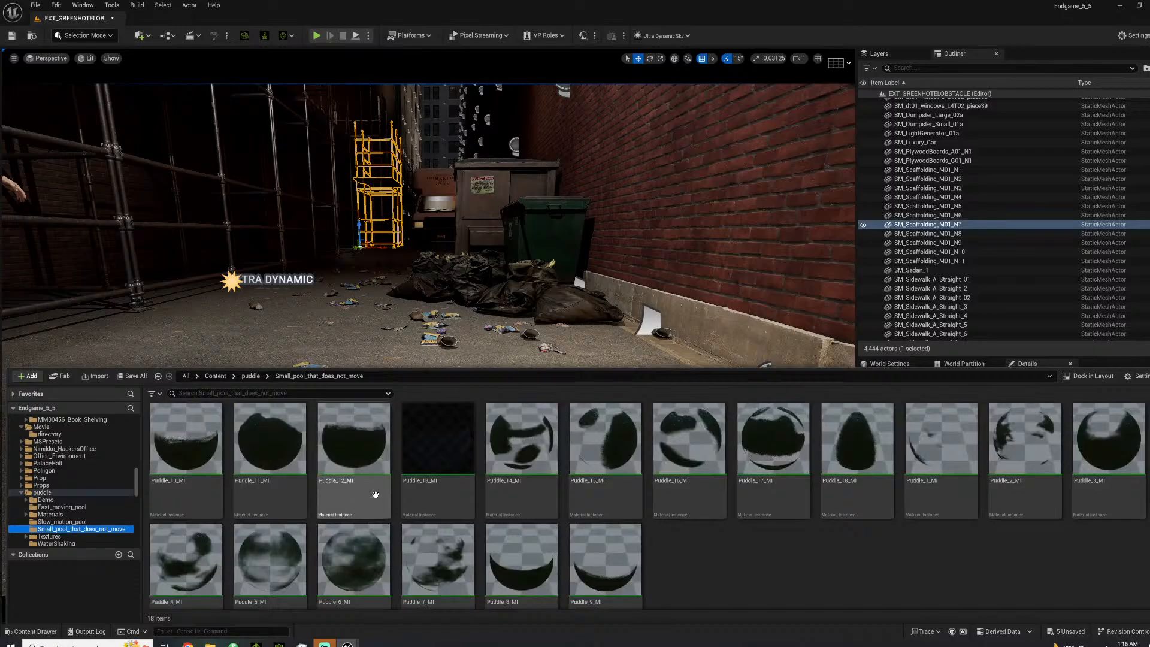
{"action": "left_click_drag", "start_coordinate": [372, 457], "coordinate": [371, 350]}
{"action": "right_click_drag", "start_coordinate": [372, 350], "coordinate": [216, 368]}
{"action": "key", "text": "w"}
{"action": "key", "text": "s"}
{"action": "key", "text": "w"}
{"action": "key", "text": "s"}
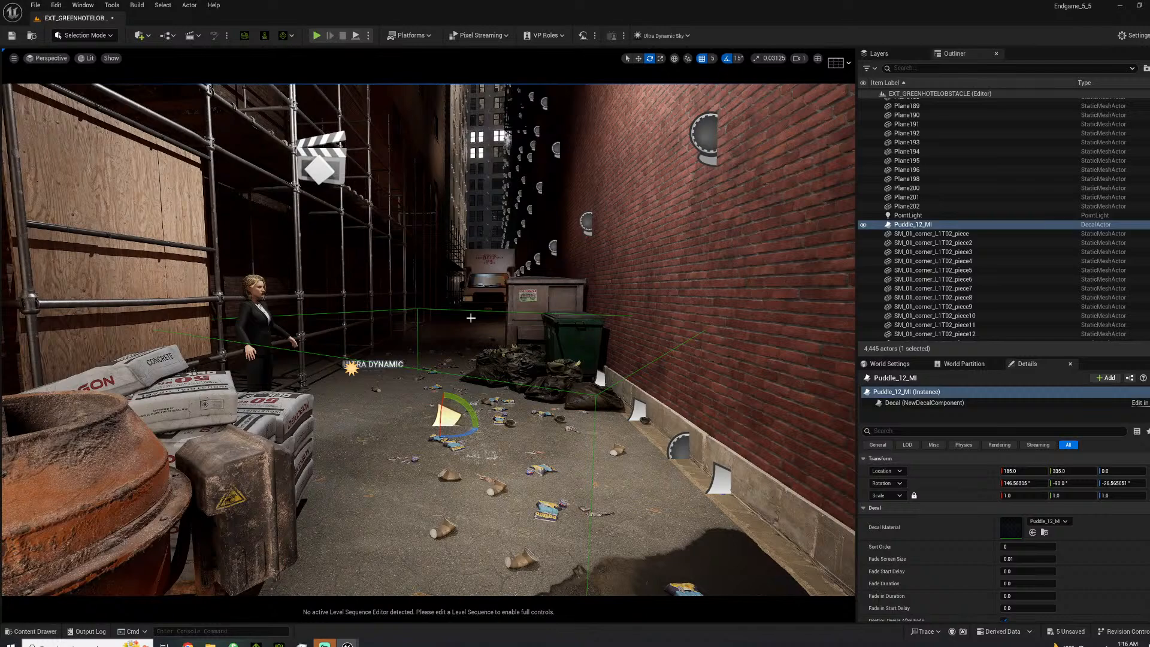
{"action": "key", "text": "Delete"}
Delete the point light hanging above the alley between the brick walls.
{"action": "right_click_drag", "start_coordinate": [469, 188], "coordinate": [466, 132]}
{"action": "left_click", "coordinate": [448, 263]}
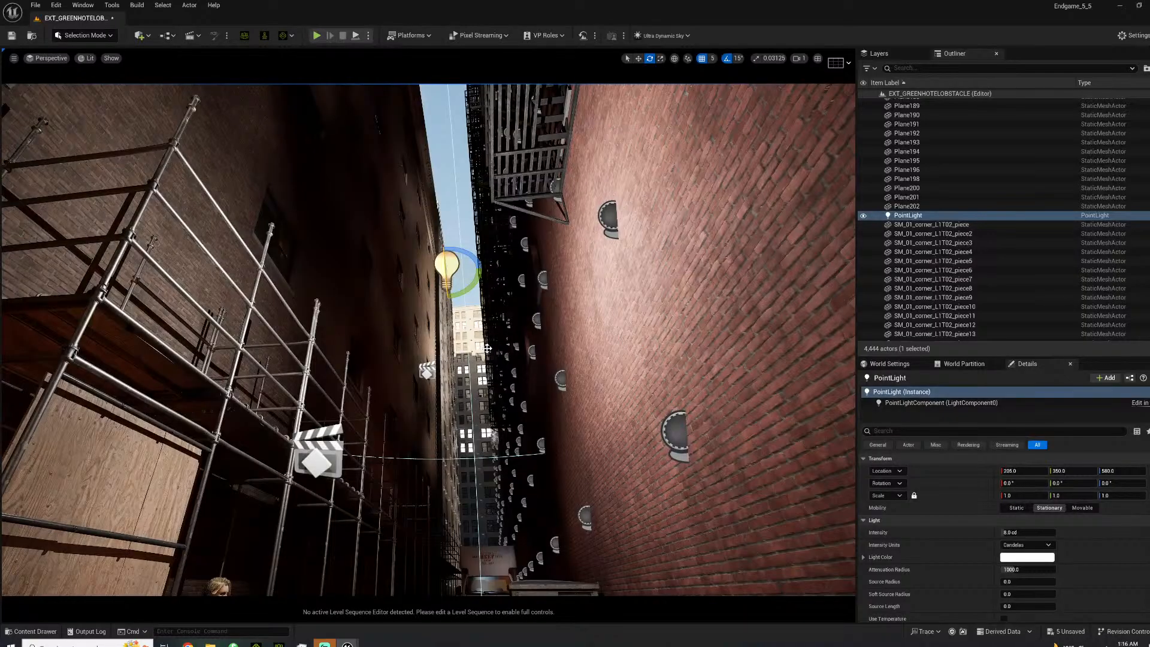
{"action": "key", "text": "Delete"}
{"action": "right_click_drag", "start_coordinate": [359, 417], "coordinate": [358, 509]}
{"action": "scroll", "coordinate": [359, 416], "scroll_direction": "down", "scroll_amount": 3}
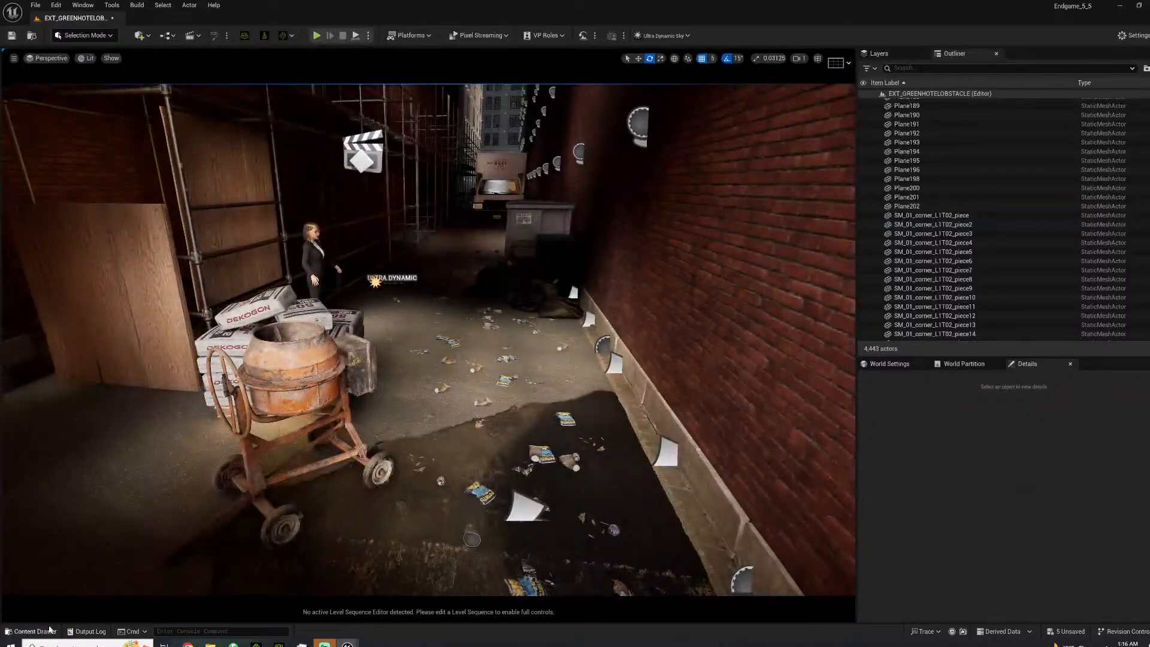
Open the Meshes folder of VOL2_StreetsRoads inside the DECALS content.
{"action": "left_click", "coordinate": [34, 631]}
{"action": "left_click_drag", "start_coordinate": [133, 491], "coordinate": [131, 449]}
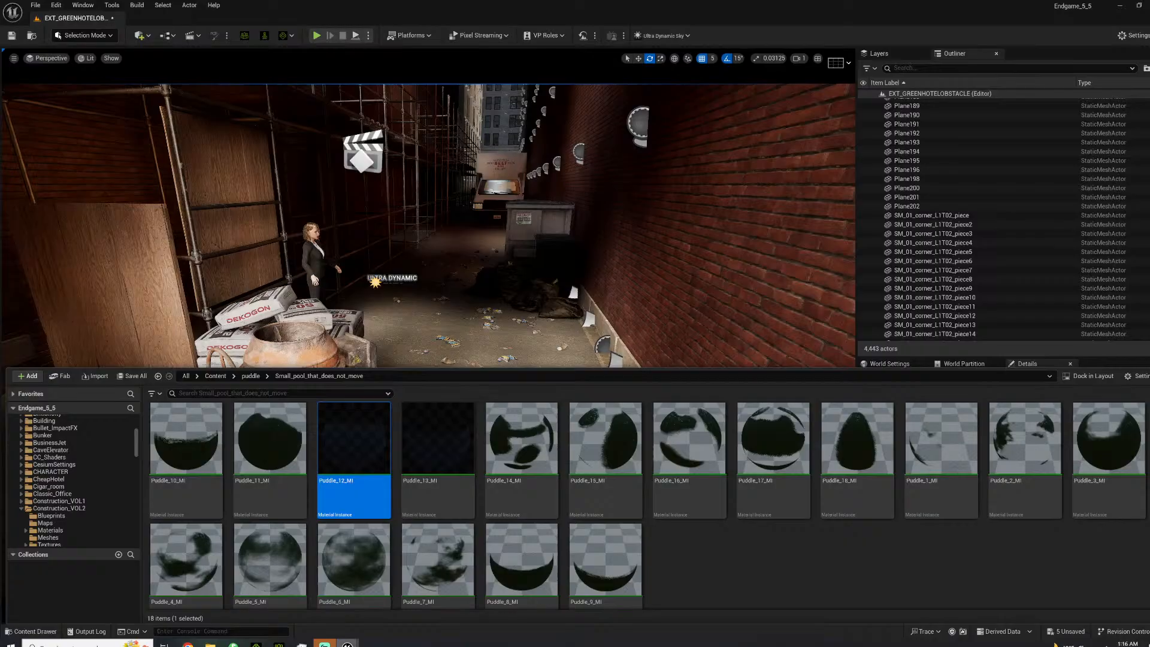
{"action": "mouse_move", "coordinate": [347, 644]}
{"action": "mouse_move", "coordinate": [384, 599]}
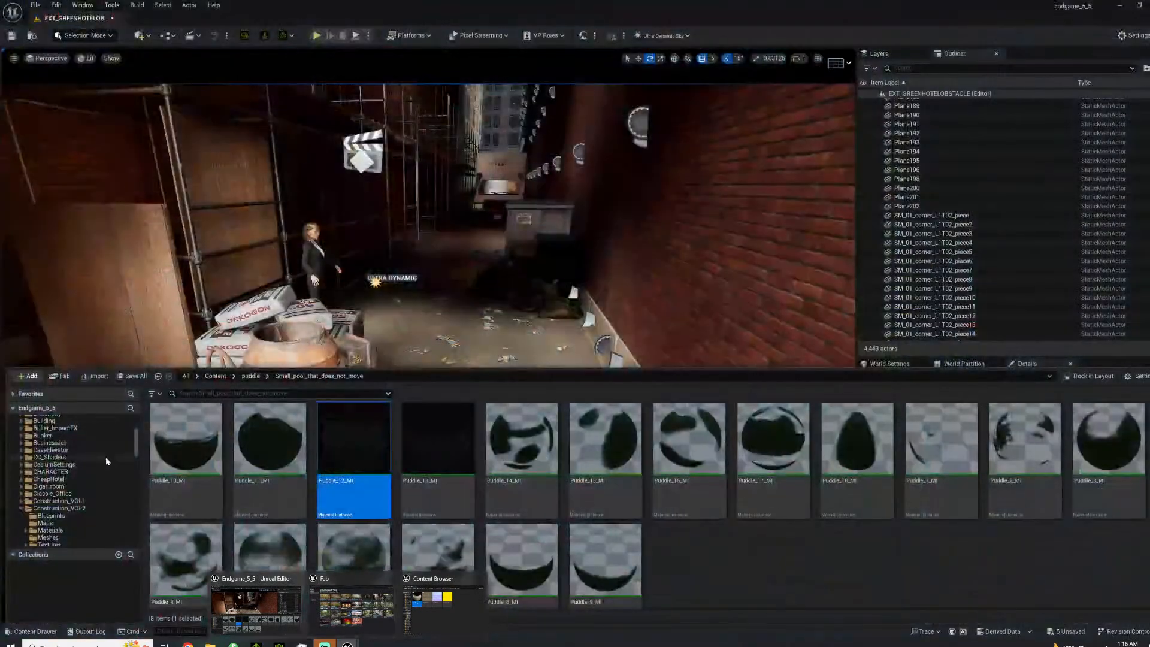
{"action": "left_click", "coordinate": [25, 480]}
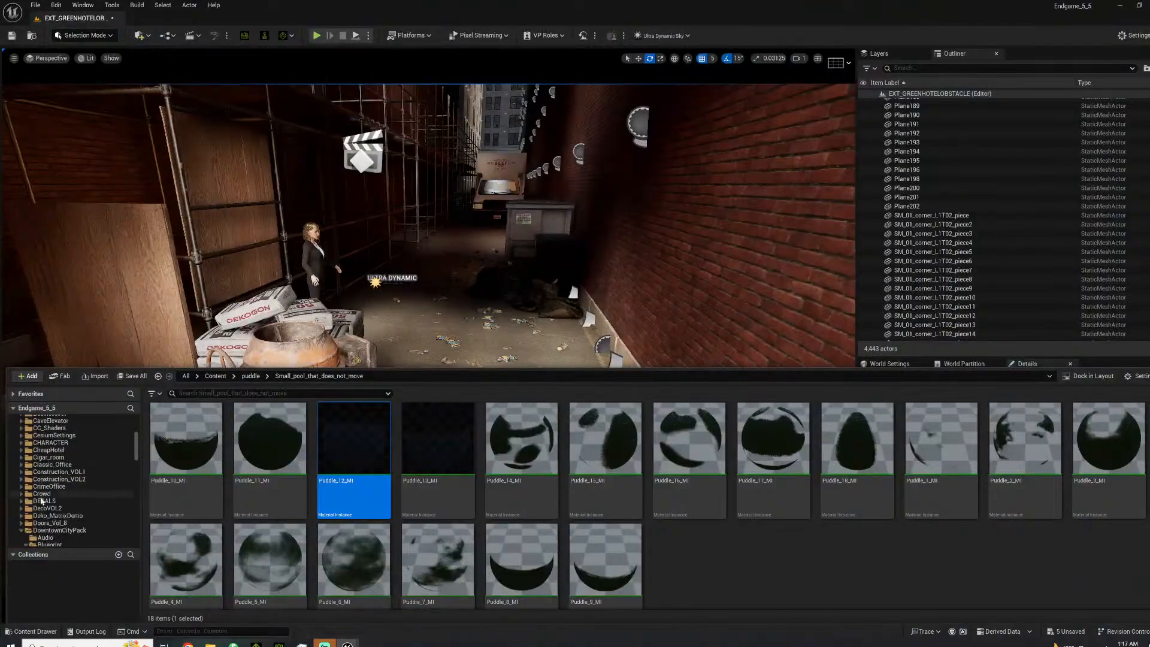
{"action": "left_click", "coordinate": [45, 501]}
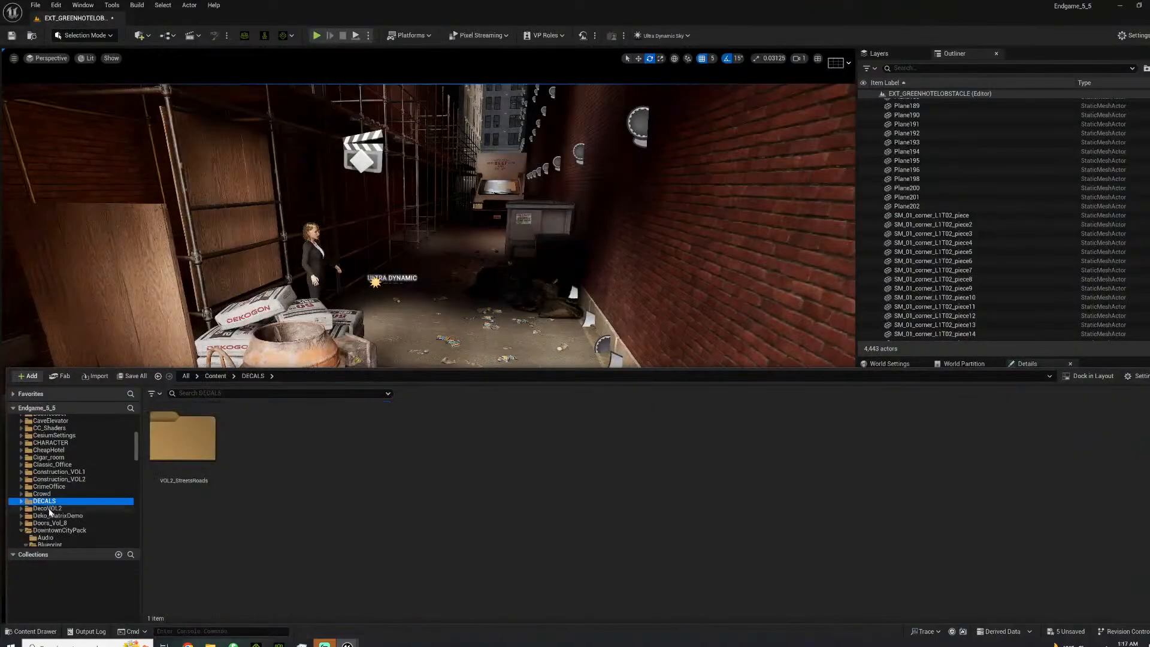
{"action": "double_click", "coordinate": [183, 440]}
{"action": "double_click", "coordinate": [416, 443]}
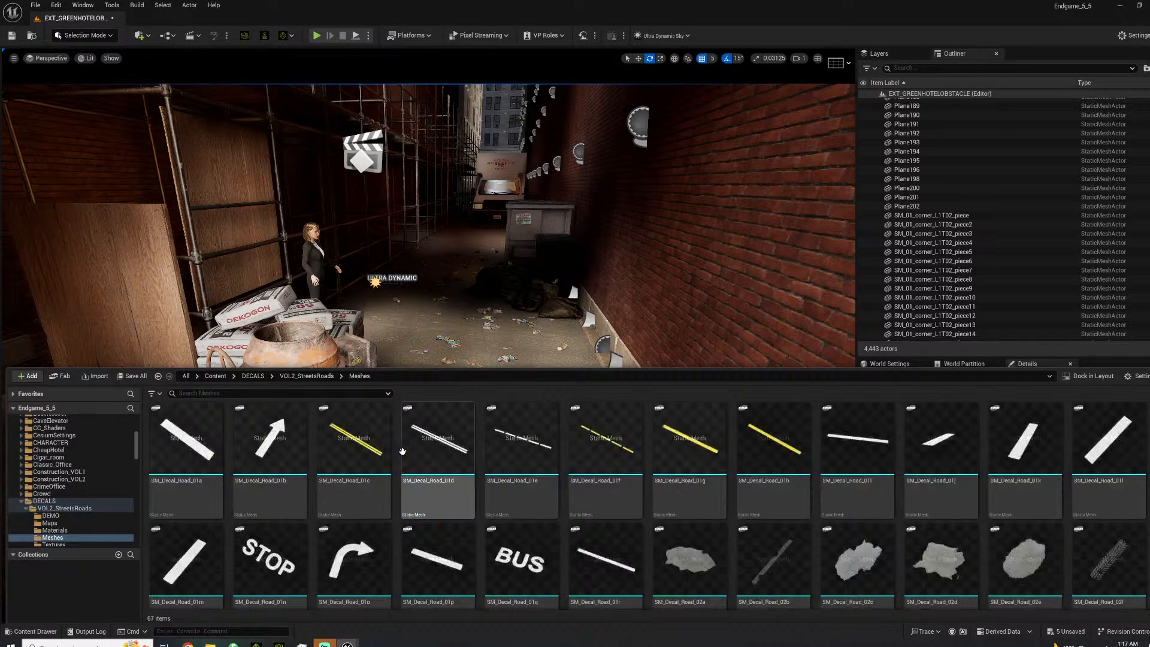
Place the SM_Decal_Road_03e damage decal mesh on the alley ground beside the concrete bags.
{"action": "scroll", "coordinate": [825, 496], "scroll_direction": "down", "scroll_amount": 3}
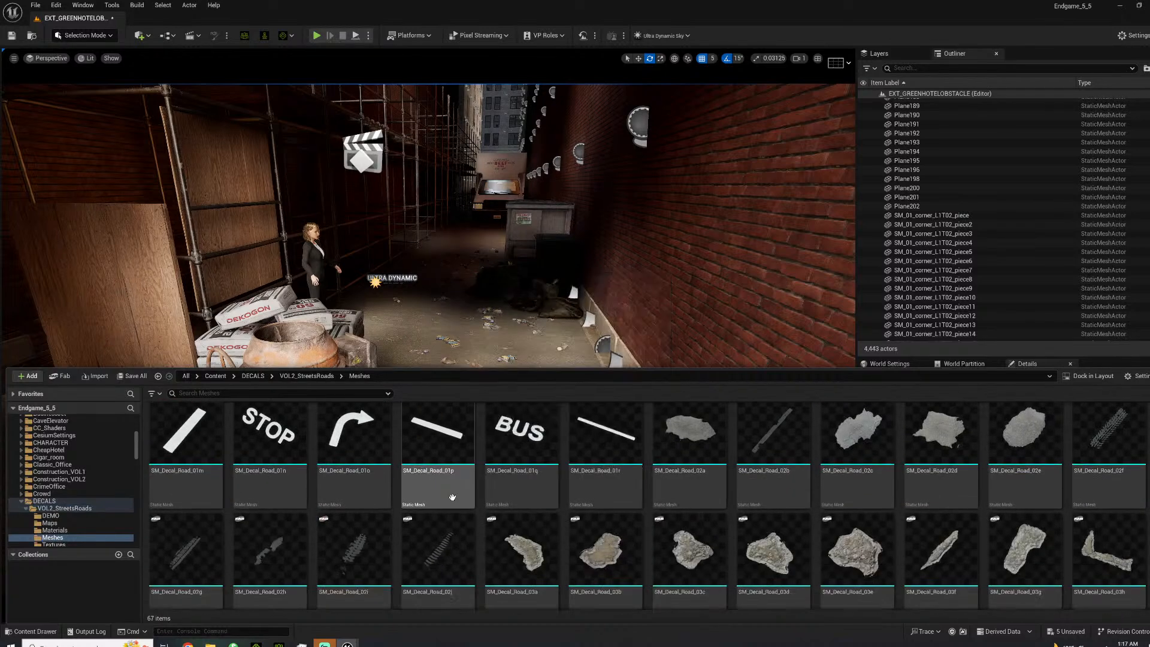
{"action": "left_click_drag", "start_coordinate": [752, 430], "coordinate": [431, 324]}
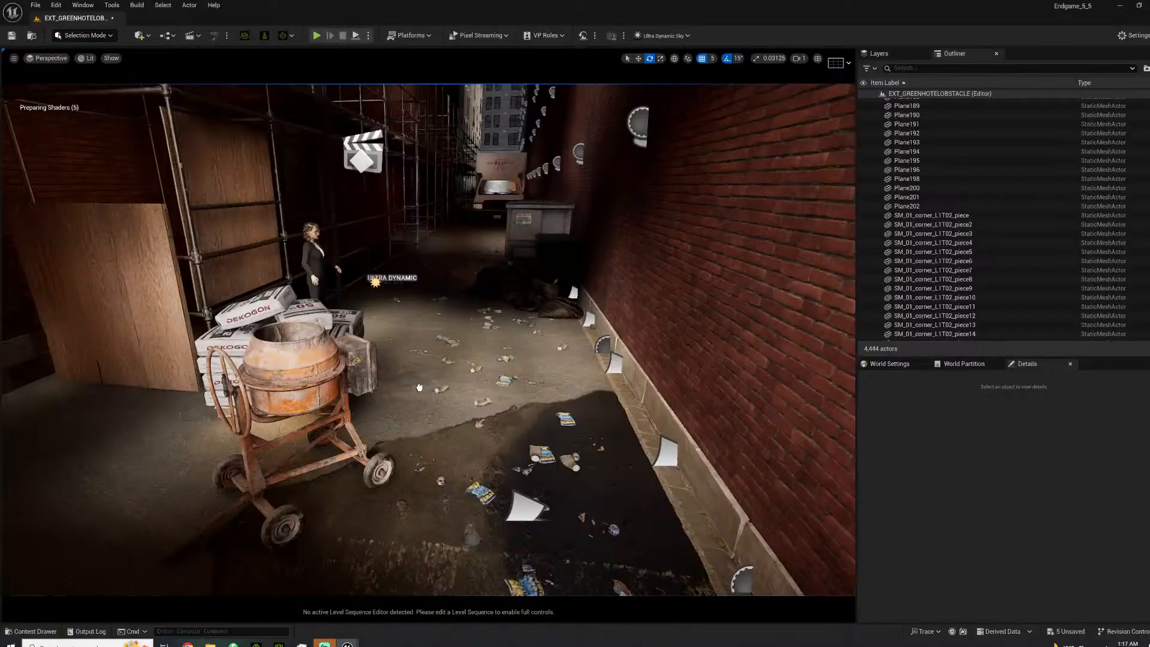
{"action": "left_click", "coordinate": [442, 401]}
{"action": "key", "text": "f"}
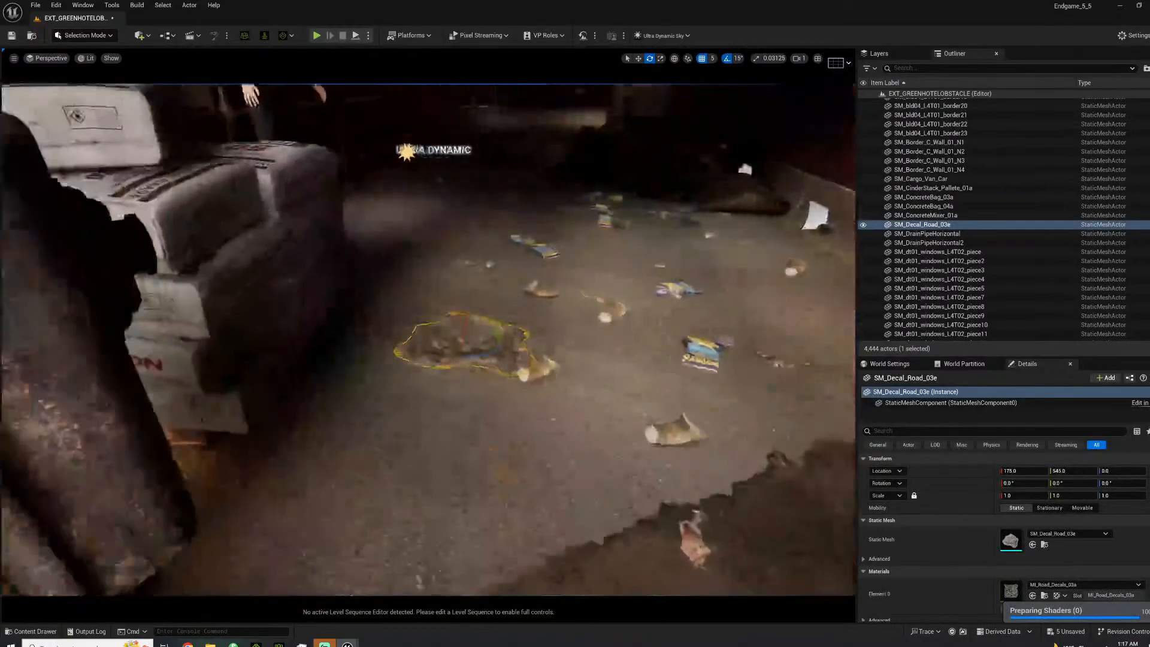
{"action": "left_click", "coordinate": [473, 414]}
{"action": "right_click_drag", "start_coordinate": [473, 414], "coordinate": [419, 345]}
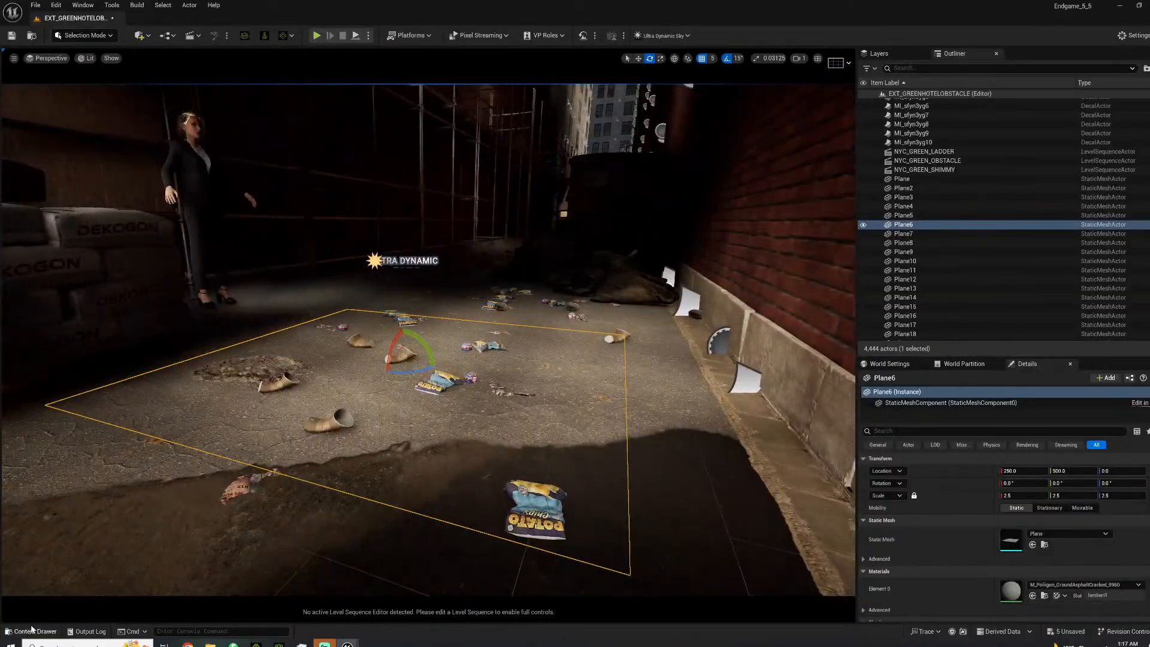
Place the SM_Decal_Road_03b damage decal mesh on the ground farther down the alley, near the Ultra Dynamic marker.
{"action": "left_click", "coordinate": [32, 630]}
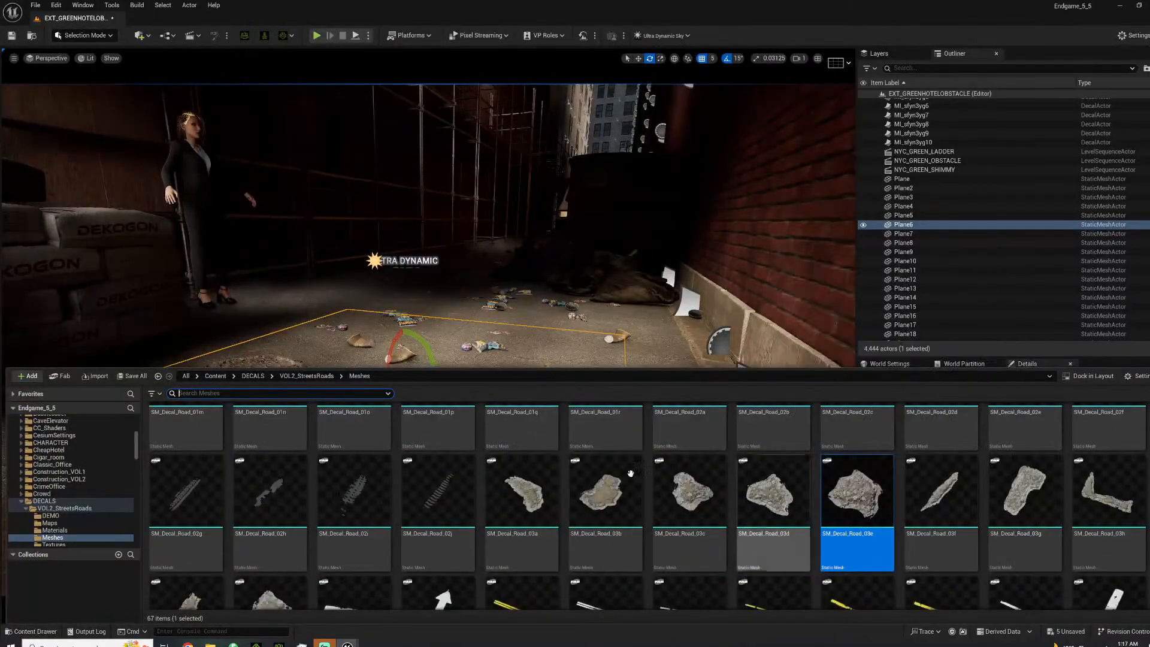
{"action": "left_click_drag", "start_coordinate": [634, 499], "coordinate": [377, 299]}
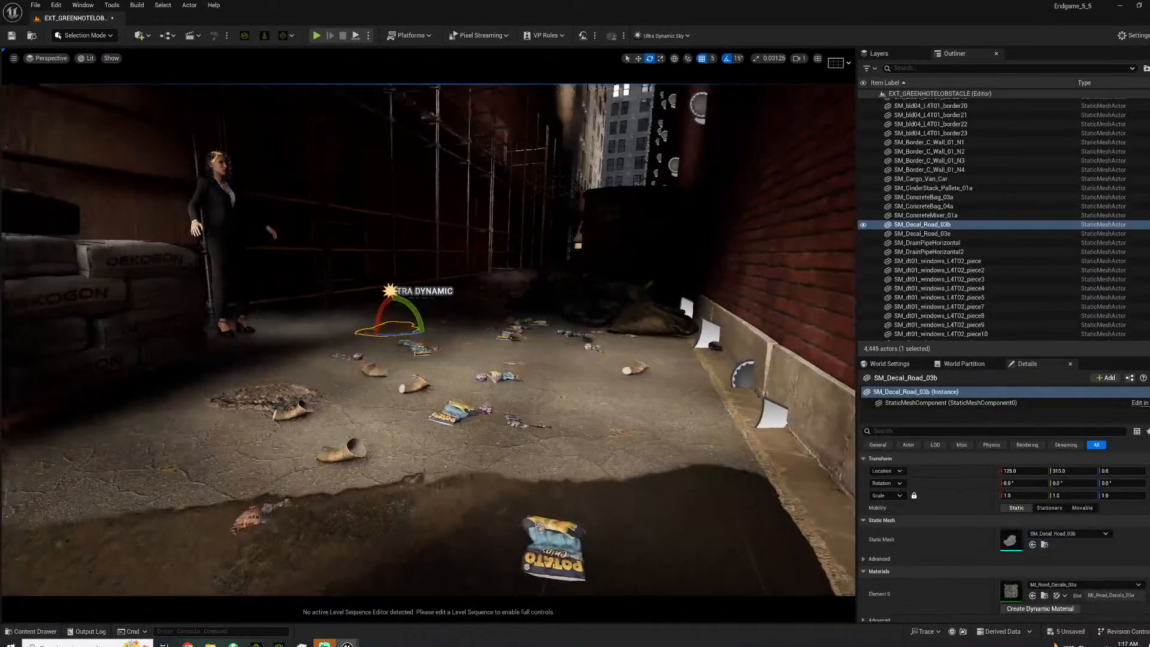
{"action": "key", "text": "f"}
{"action": "left_click_drag", "start_coordinate": [450, 309], "coordinate": [366, 335], "text": "alt"}
{"action": "scroll", "coordinate": [450, 309], "scroll_direction": "down", "scroll_amount": 5}
{"action": "left_click", "coordinate": [457, 280]}
{"action": "left_click_drag", "start_coordinate": [457, 280], "coordinate": [587, 246], "text": "alt"}
{"action": "key", "text": "s"}
{"action": "right_click_drag", "start_coordinate": [457, 280], "coordinate": [434, 231]}
{"action": "key", "text": "d"}
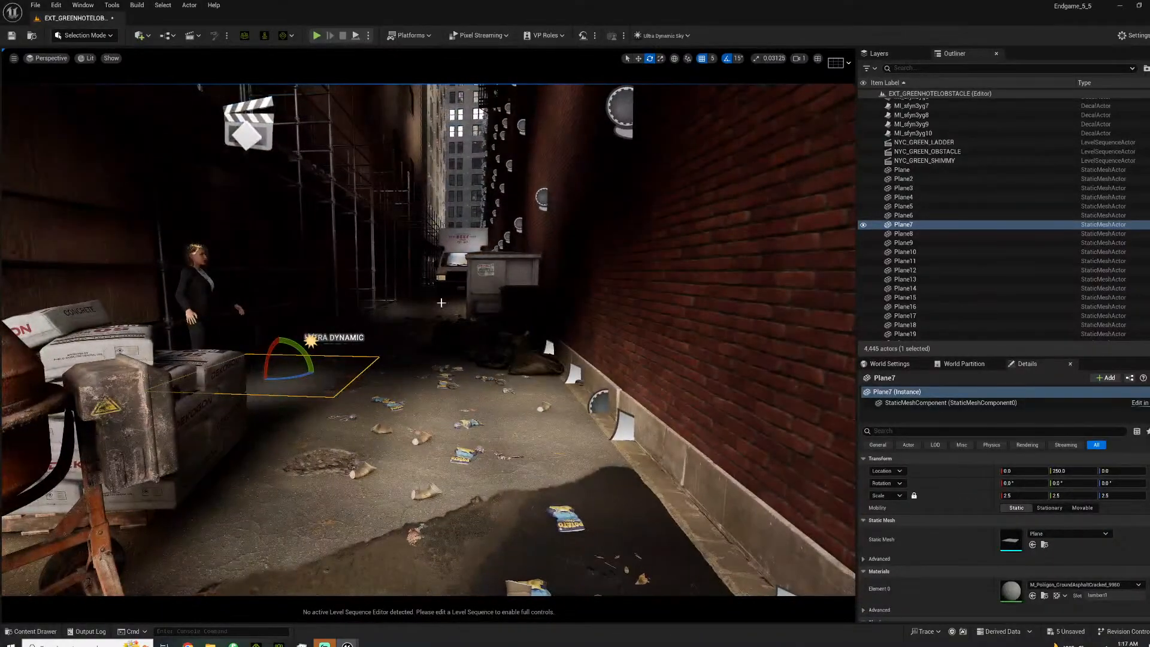
Open the NN mesh folder inside the Trash VOL1 content.
{"action": "left_click", "coordinate": [35, 632]}
{"action": "scroll", "coordinate": [78, 480], "scroll_direction": "down", "scroll_amount": 10}
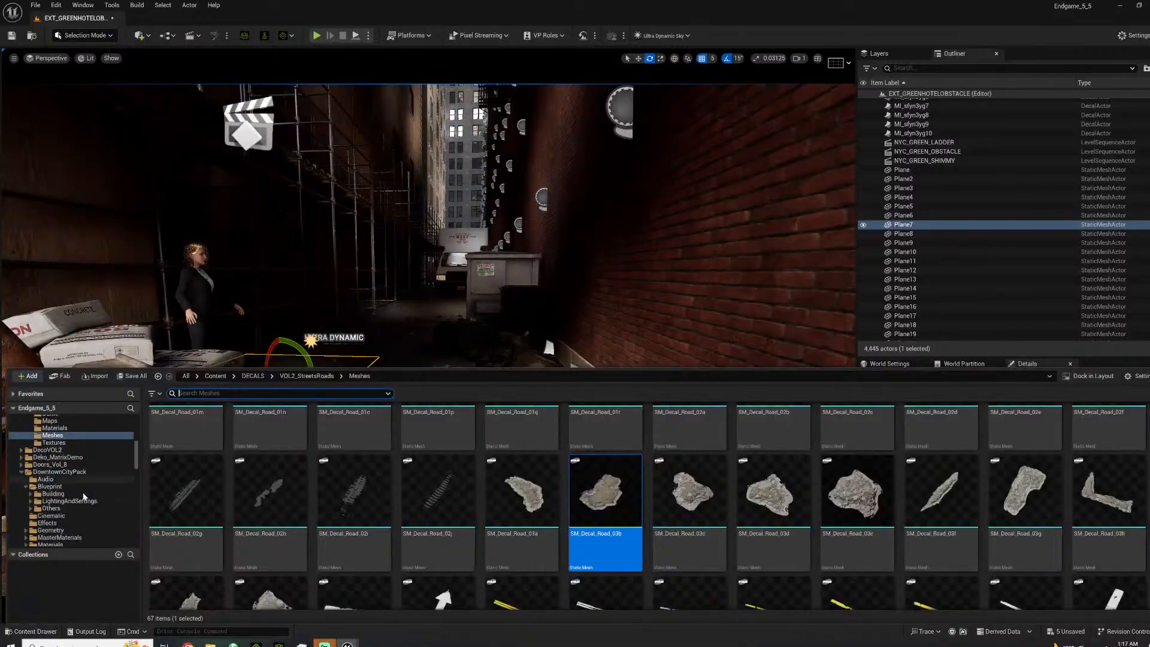
{"action": "scroll", "coordinate": [85, 503], "scroll_direction": "down", "scroll_amount": 15}
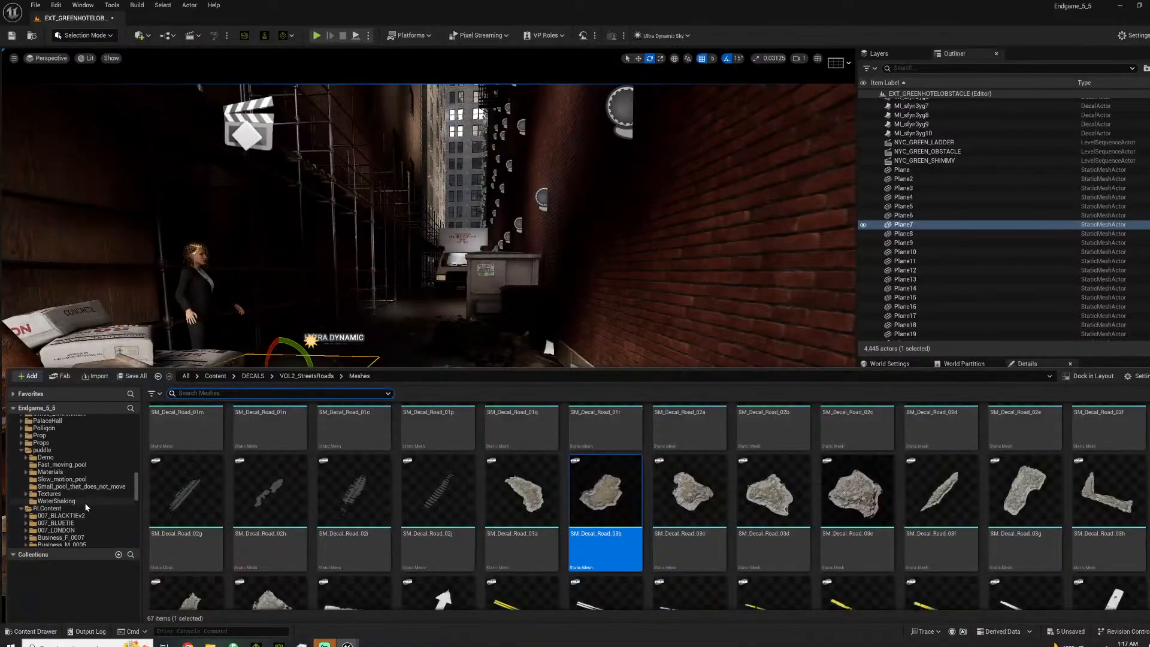
{"action": "scroll", "coordinate": [84, 511], "scroll_direction": "down", "scroll_amount": 5}
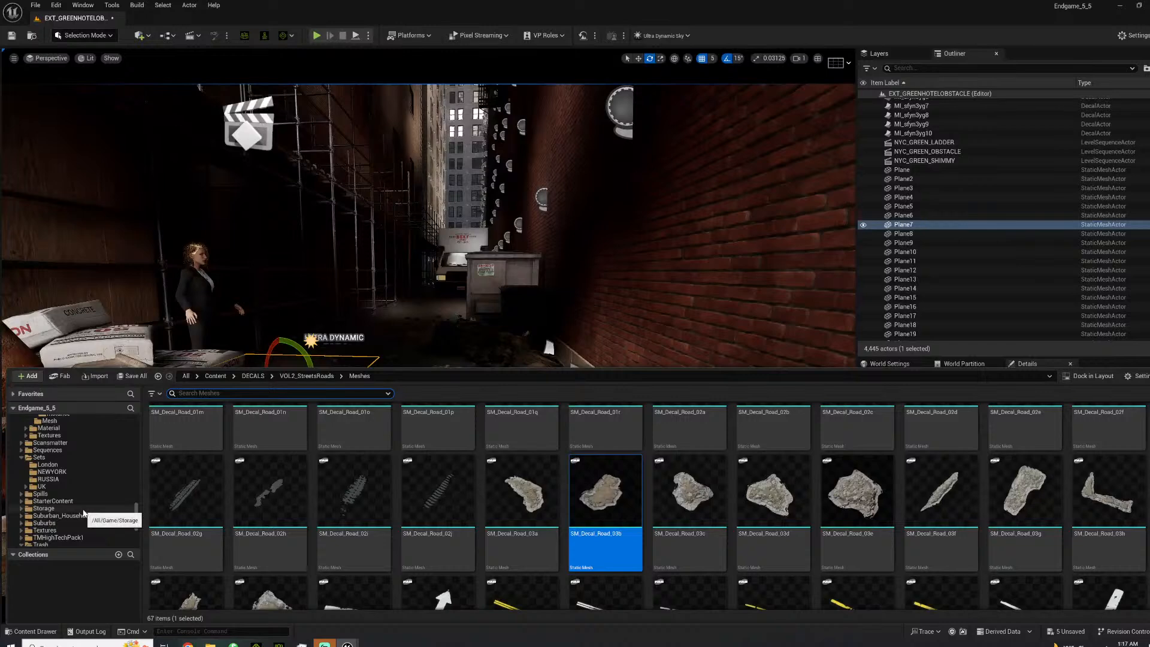
{"action": "left_click", "coordinate": [62, 537]}
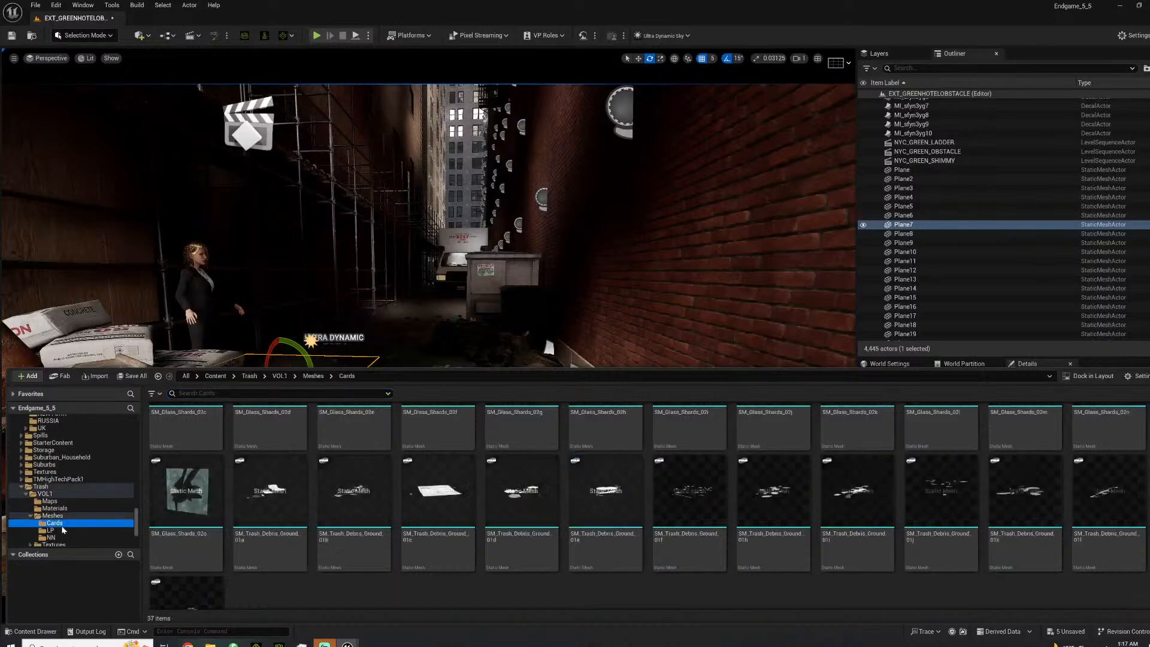
Look through the NN trash meshes for more debris props to dress the alley.
{"action": "scroll", "coordinate": [770, 518], "scroll_direction": "down", "scroll_amount": 2}
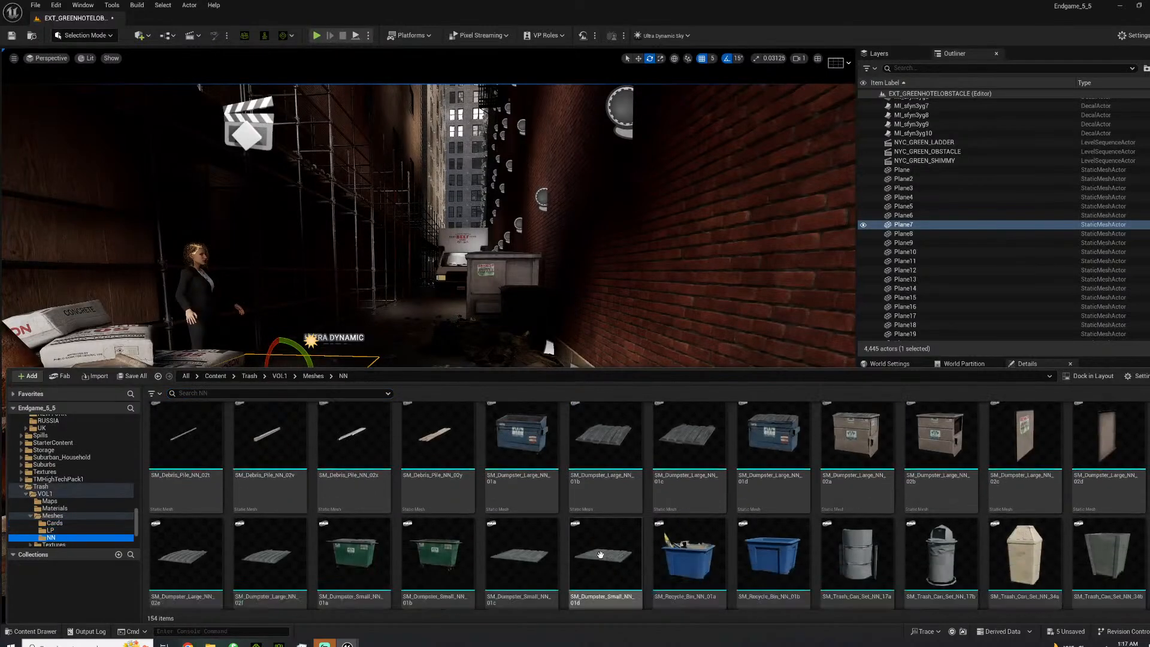
{"action": "scroll", "coordinate": [880, 488], "scroll_direction": "down", "scroll_amount": 6}
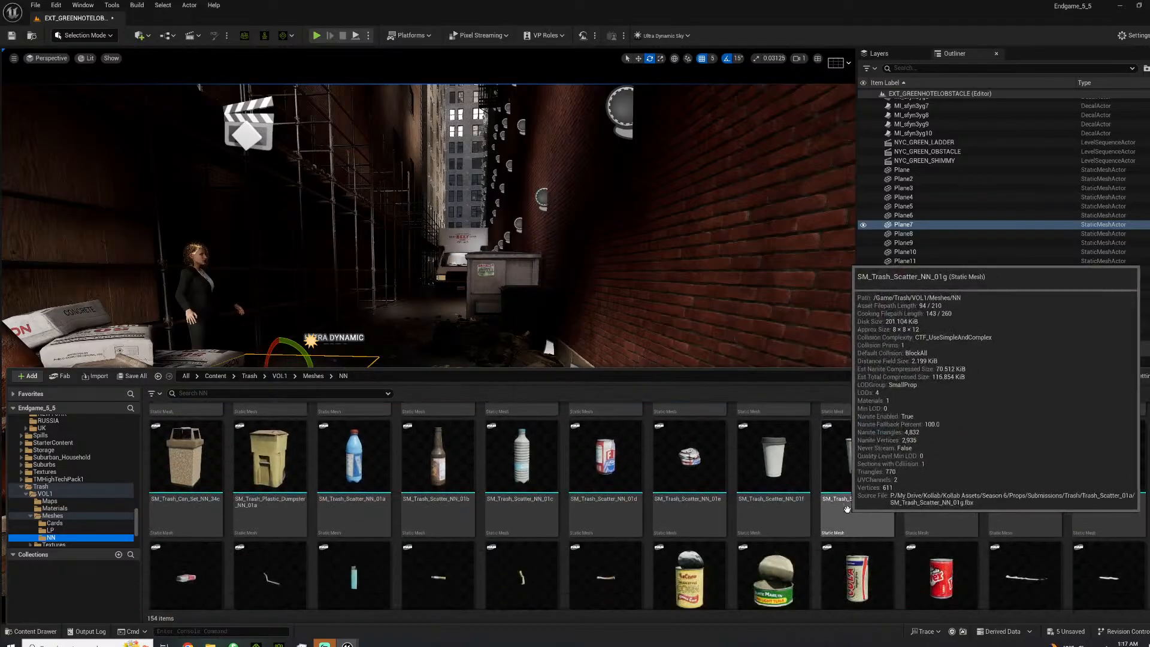
{"action": "scroll", "coordinate": [842, 511], "scroll_direction": "down", "scroll_amount": 6}
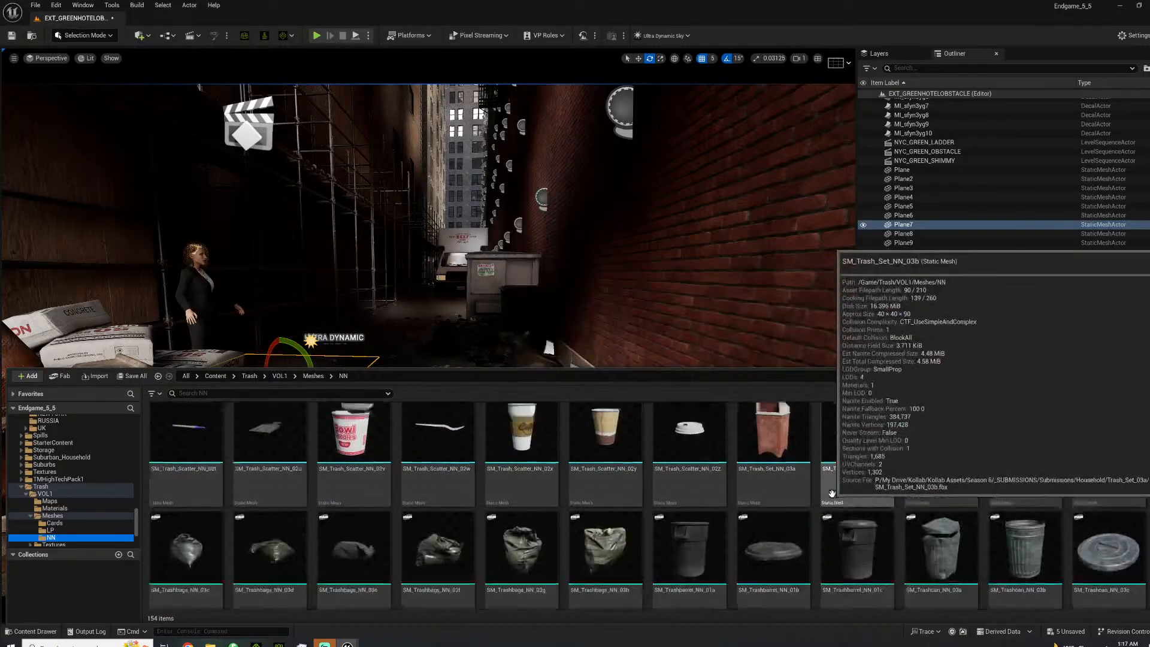
{"action": "scroll", "coordinate": [832, 493], "scroll_direction": "down", "scroll_amount": 5}
{"action": "scroll", "coordinate": [713, 506], "scroll_direction": "up", "scroll_amount": 3}
{"action": "scroll", "coordinate": [882, 502], "scroll_direction": "up", "scroll_amount": 10}
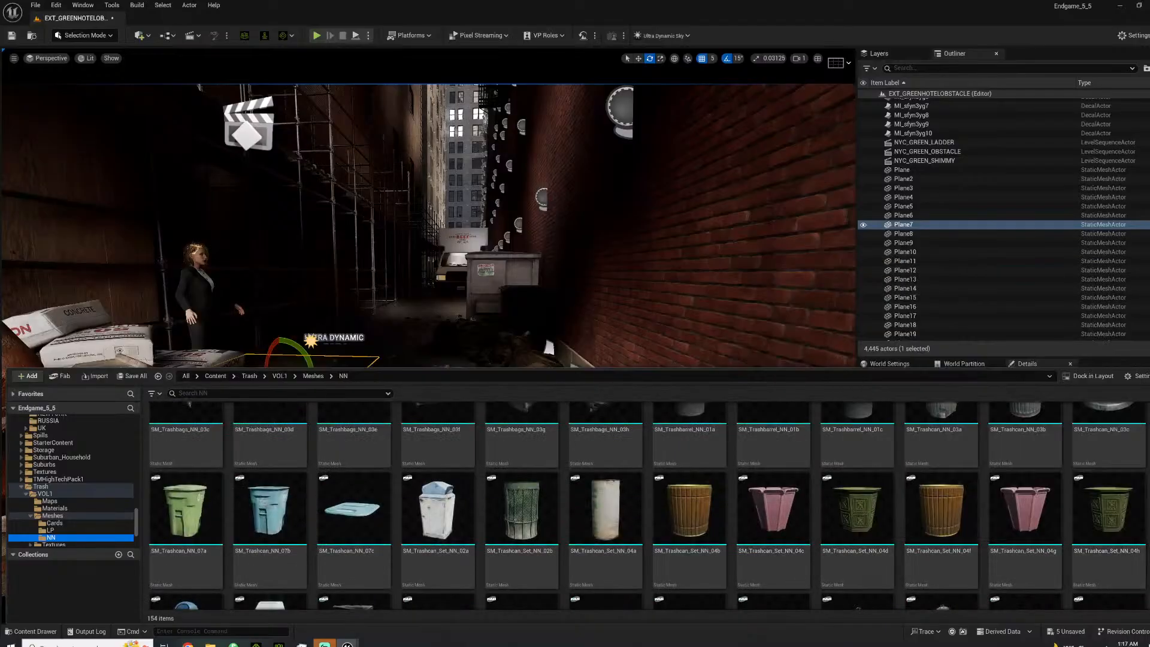
{"action": "scroll", "coordinate": [714, 518], "scroll_direction": "up", "scroll_amount": 3}
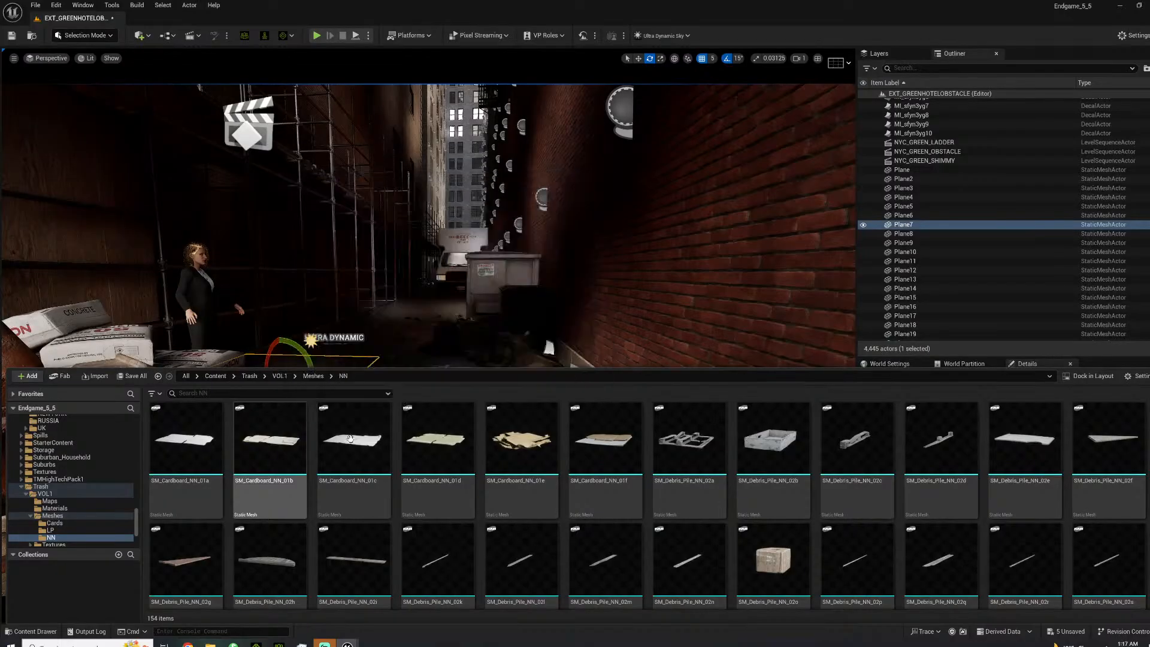
{"action": "mouse_move", "coordinate": [772, 564]}
{"action": "left_mouse_down"}
{"action": "mouse_move", "coordinate": [745, 499]}
{"action": "mouse_move", "coordinate": [767, 554]}
{"action": "left_mouse_up"}
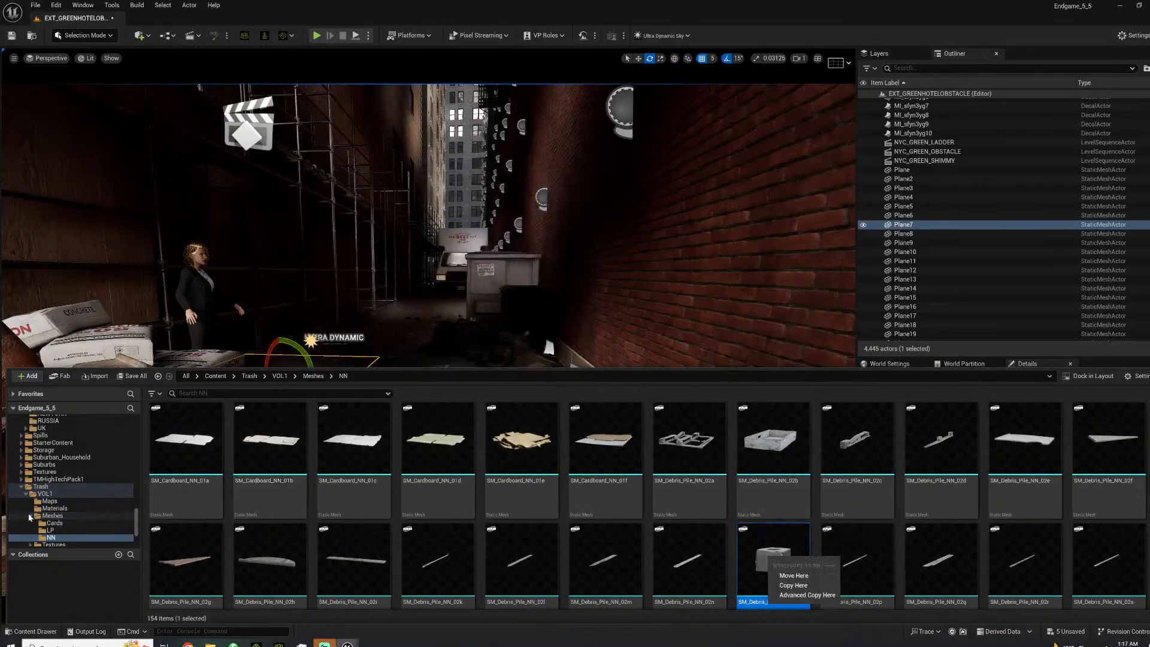
Place the SM_Boxes_02a cardboard box stack from the Construction_VOL1 meshes on the ground against the alley's brick wall.
{"action": "scroll", "coordinate": [64, 464], "scroll_direction": "up", "scroll_amount": 3}
{"action": "scroll", "coordinate": [118, 501], "scroll_direction": "up", "scroll_amount": 5}
{"action": "left_click_drag", "start_coordinate": [138, 512], "coordinate": [129, 450]}
{"action": "left_click", "coordinate": [87, 474]}
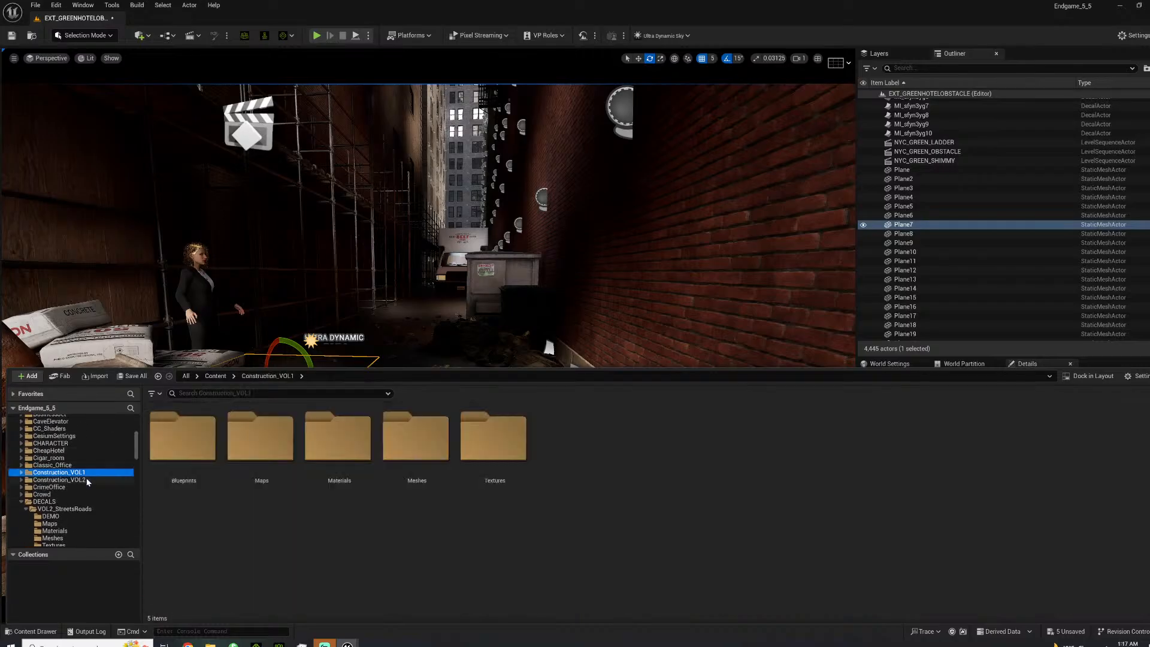
{"action": "double_click", "coordinate": [415, 437]}
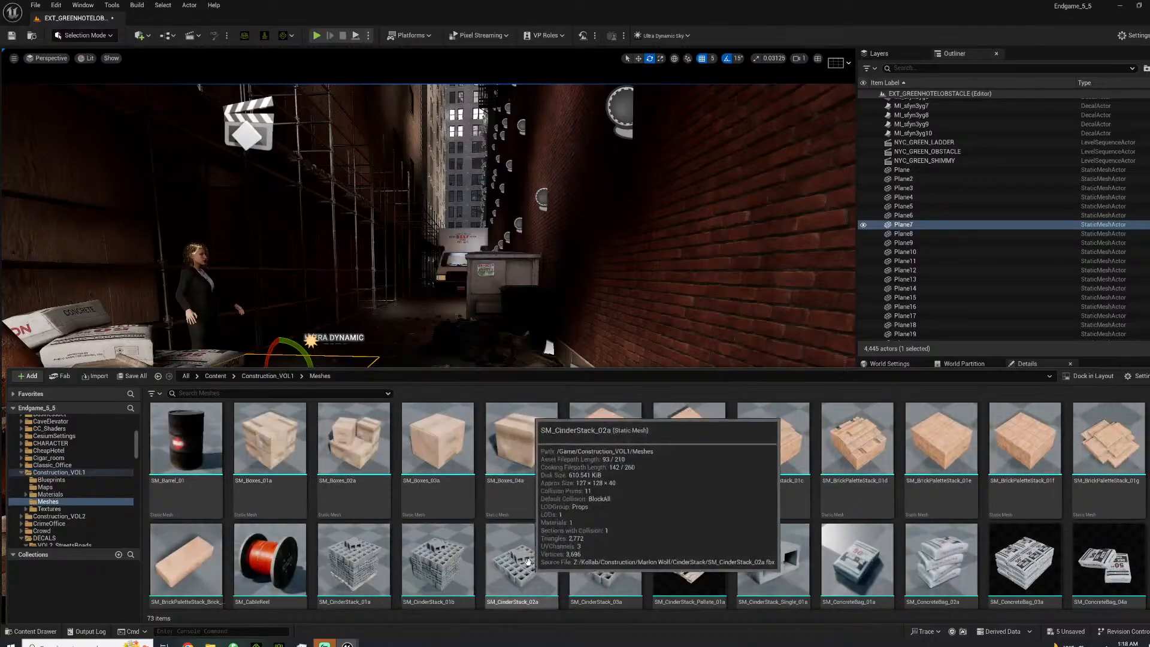
{"action": "left_click", "coordinate": [351, 494]}
{"action": "left_click_drag", "start_coordinate": [361, 355], "coordinate": [577, 427]}
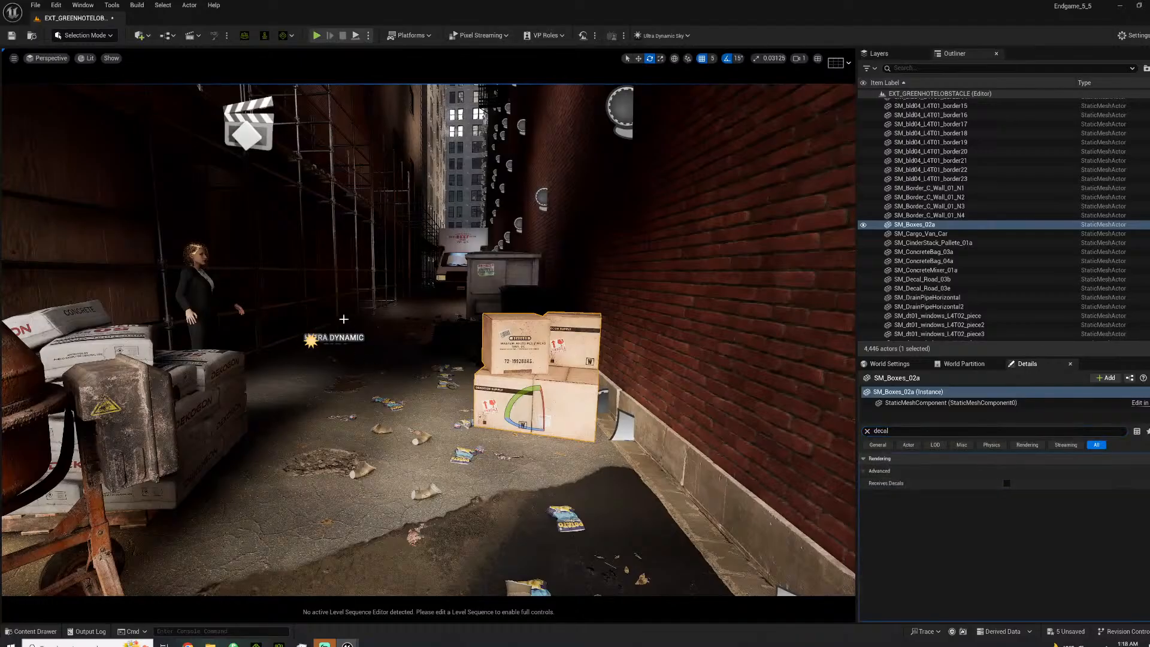
Open the mesh folder of the VOL2_StreetsRoads decals to find more ground damage for the alley.
{"action": "left_click", "coordinate": [377, 310]}
{"action": "right_click_drag", "start_coordinate": [377, 310], "coordinate": [722, 322]}
{"action": "key", "text": "w"}
{"action": "key", "text": "s"}
{"action": "key", "text": "w"}
{"action": "right_click_drag", "start_coordinate": [384, 264], "coordinate": [371, 348]}
{"action": "key", "text": "s"}
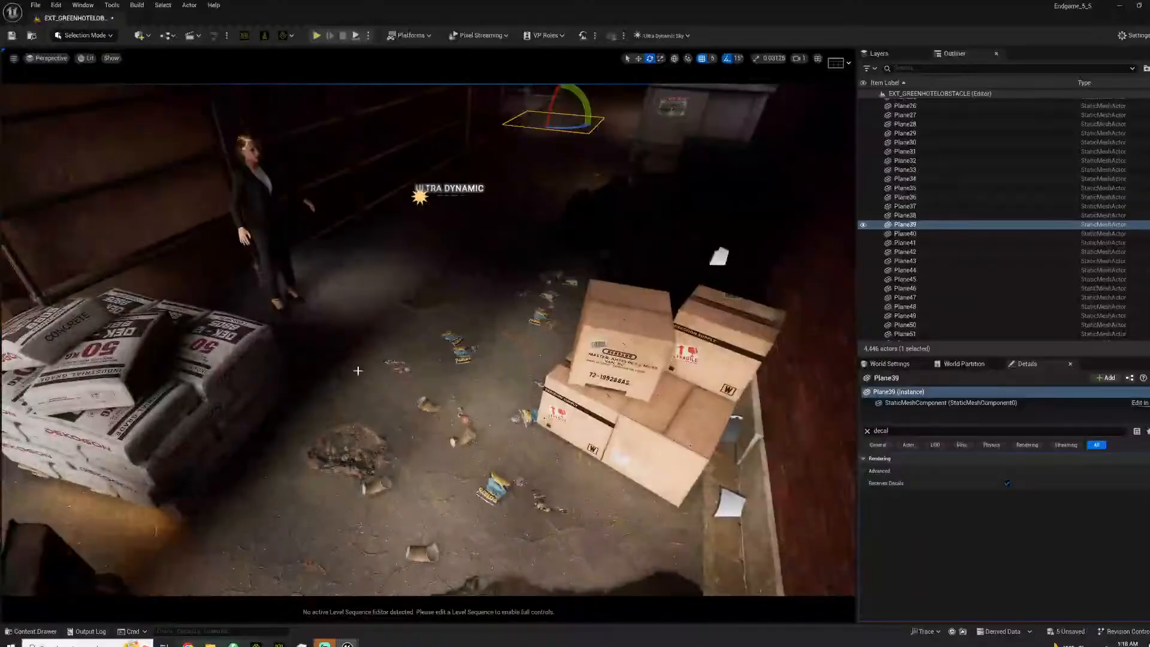
{"action": "left_click", "coordinate": [30, 632]}
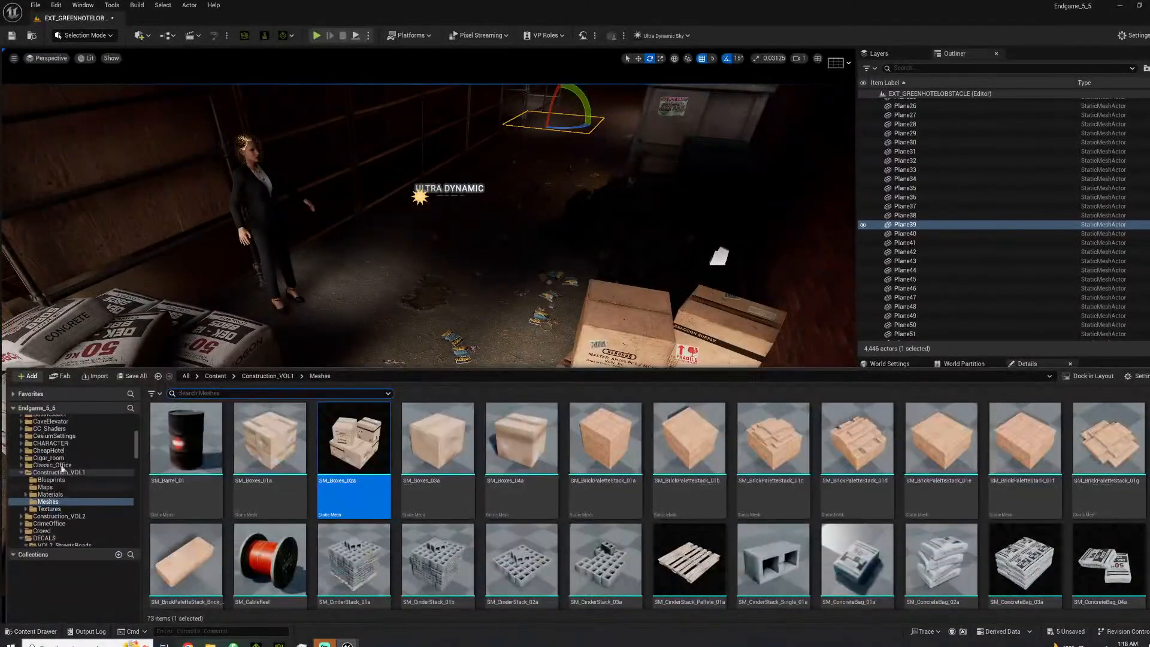
{"action": "scroll", "coordinate": [94, 518], "scroll_direction": "down", "scroll_amount": 1}
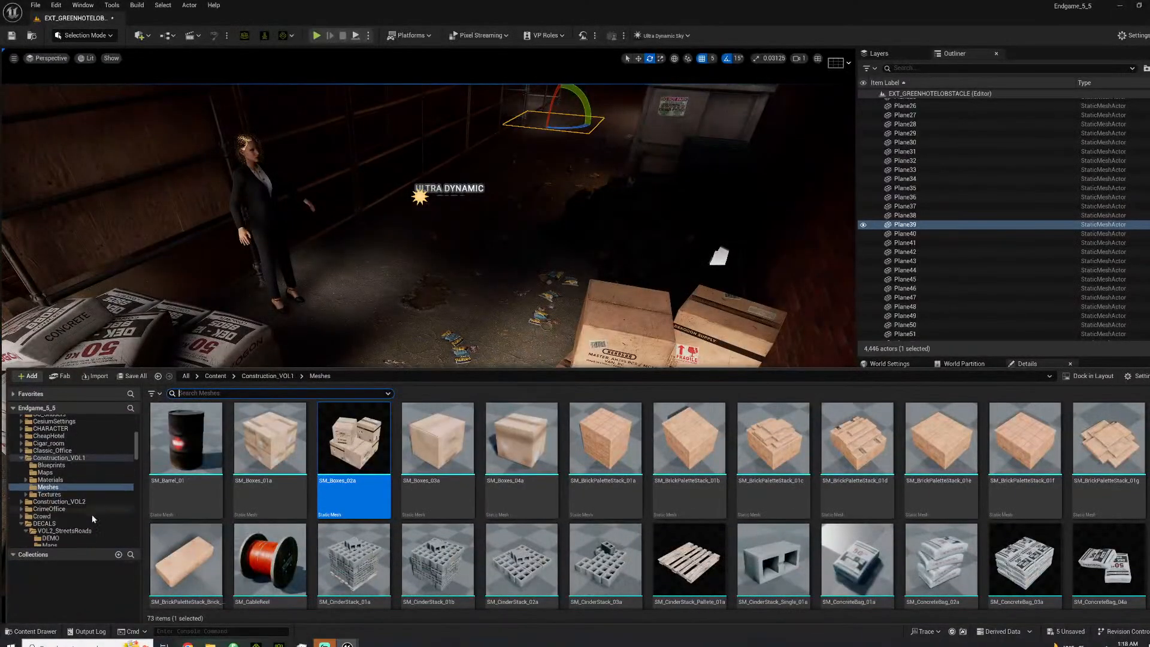
{"action": "left_click", "coordinate": [64, 531]}
{"action": "scroll", "coordinate": [66, 527], "scroll_direction": "down", "scroll_amount": 2}
{"action": "left_click", "coordinate": [53, 531]}
{"action": "scroll", "coordinate": [381, 505], "scroll_direction": "down", "scroll_amount": 1}
{"action": "scroll", "coordinate": [381, 505], "scroll_direction": "down", "scroll_amount": 6}
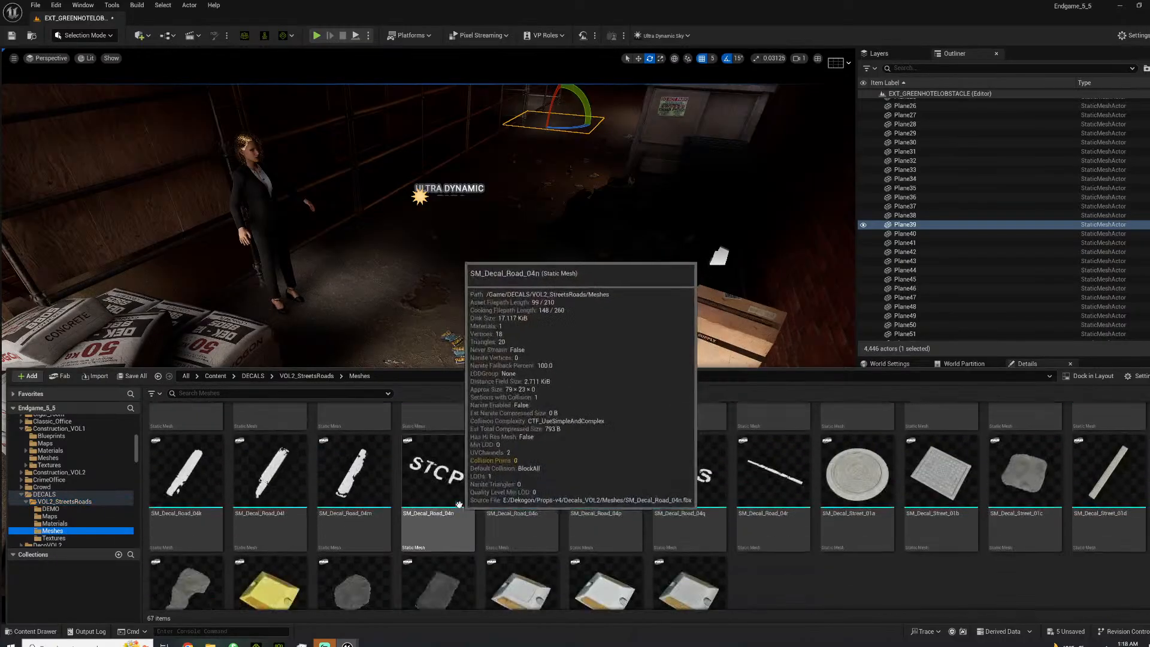
Place the SM_Decal_Street_01i decal mesh on the alley ground beyond the Ultra Dynamic marker and adjust its position.
{"action": "scroll", "coordinate": [460, 539], "scroll_direction": "down", "scroll_amount": 1}
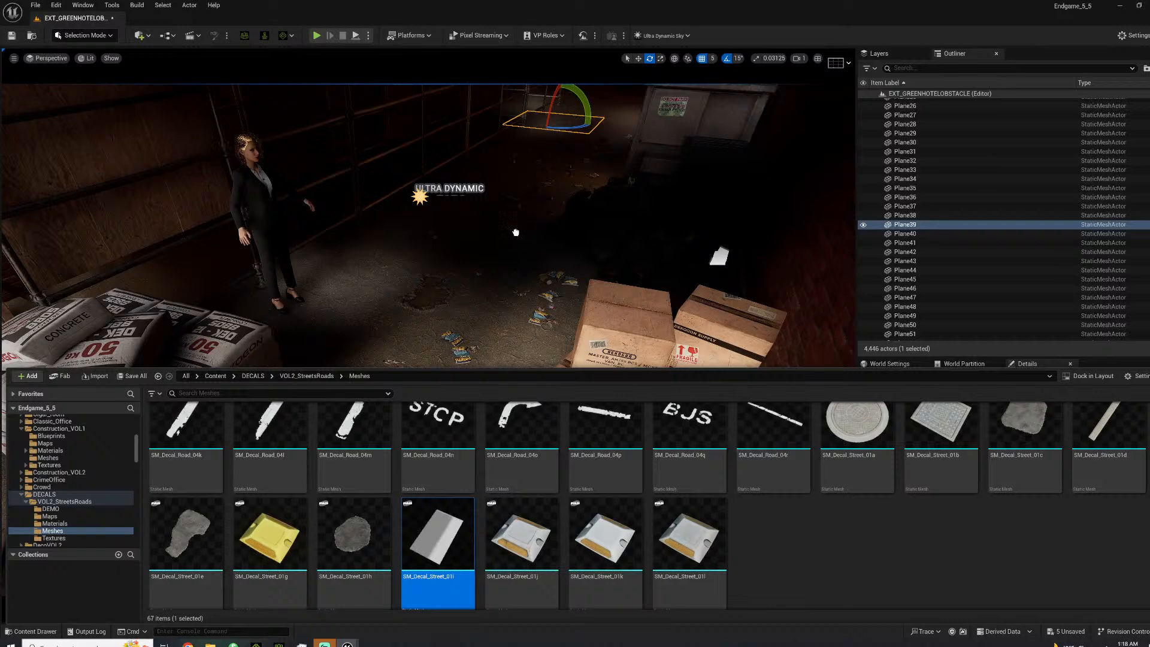
{"action": "left_click_drag", "start_coordinate": [520, 241], "coordinate": [512, 227]}
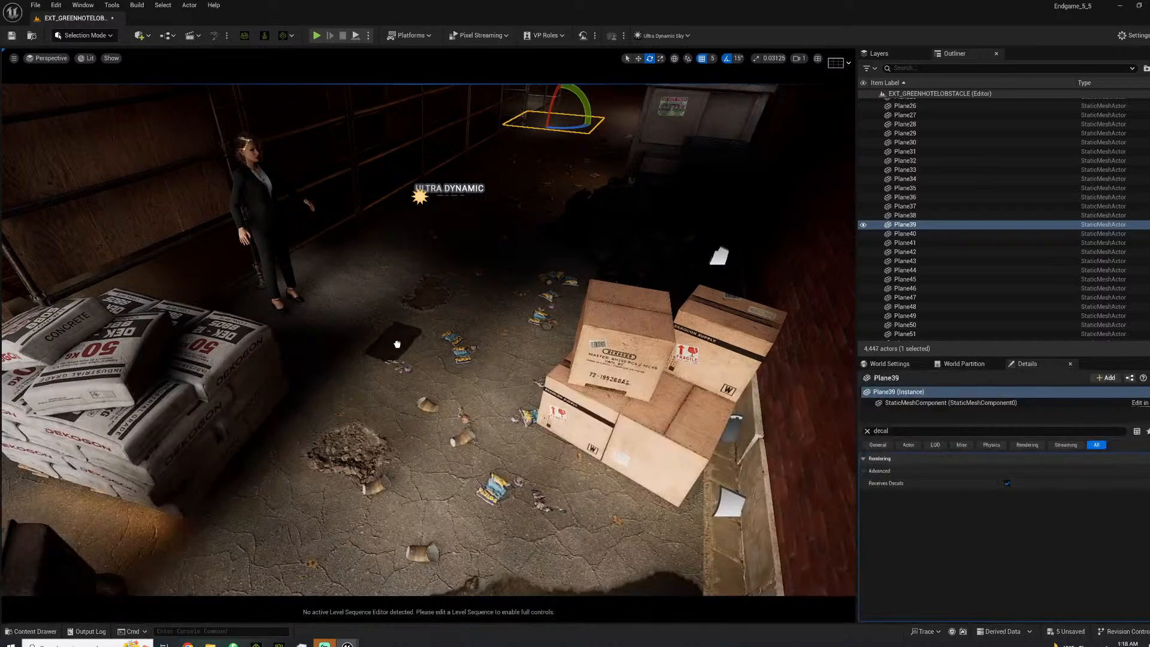
{"action": "left_click_drag", "start_coordinate": [397, 346], "coordinate": [544, 157]}
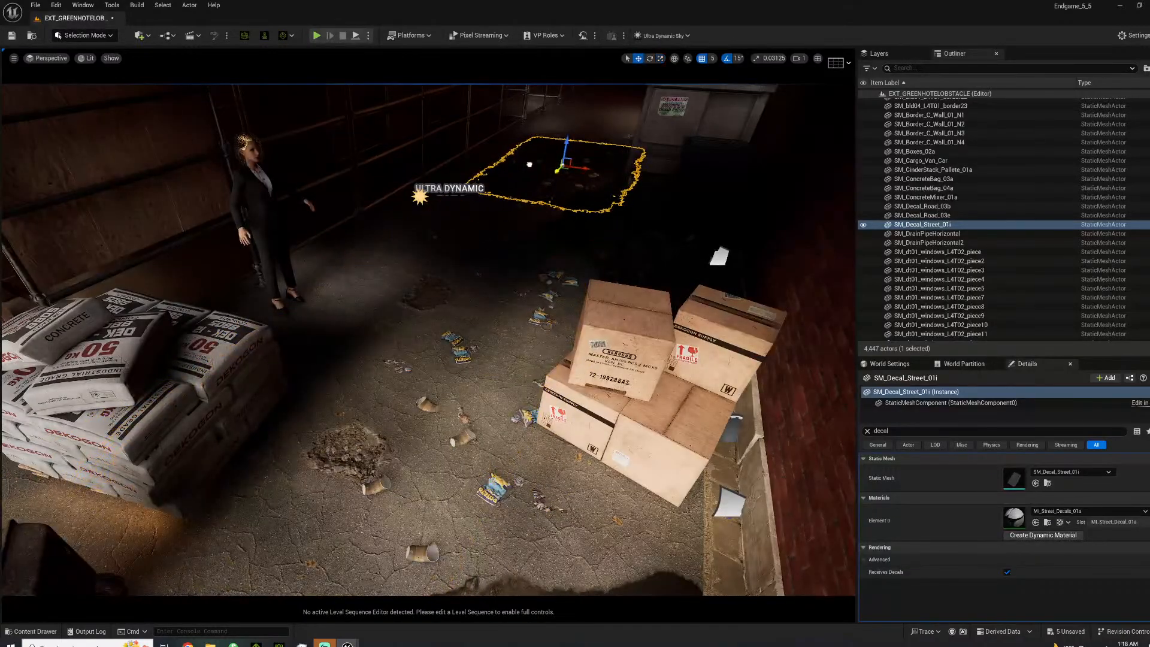
{"action": "key", "text": "f"}
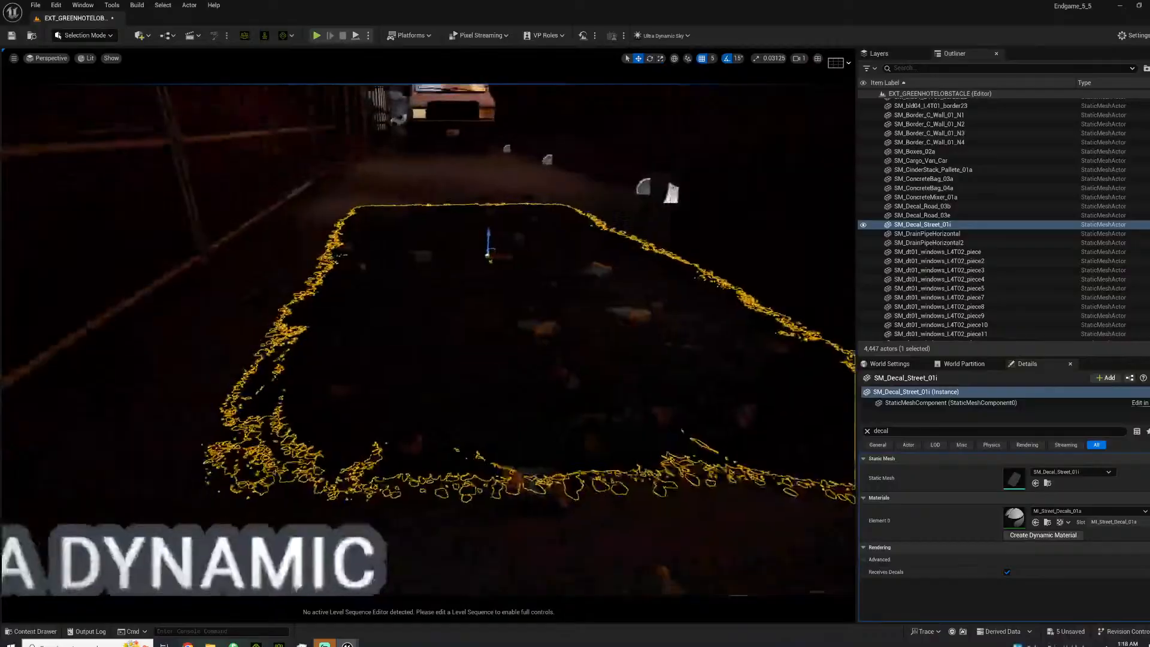
{"action": "left_click_drag", "start_coordinate": [506, 258], "coordinate": [414, 257]}
Add a rect light in the air between the buildings, facing along the alley above the concrete mixer area.
{"action": "left_click", "coordinate": [500, 170]}
{"action": "right_click_drag", "start_coordinate": [499, 171], "coordinate": [267, 101]}
{"action": "key", "text": "w"}
{"action": "key", "text": "s"}
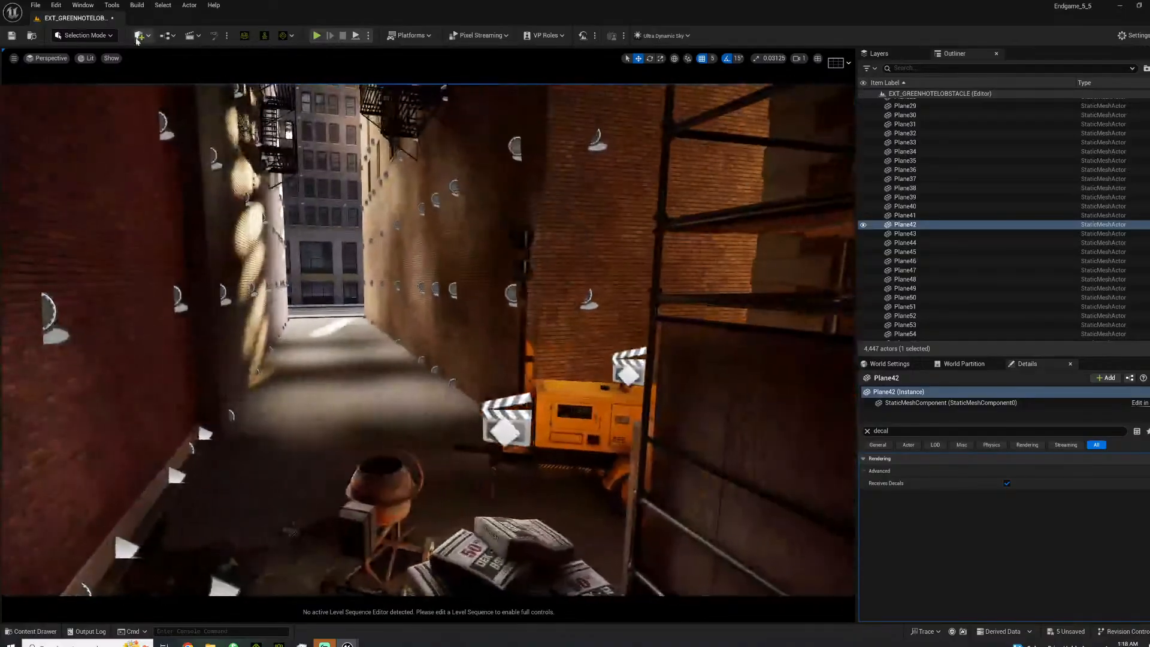
{"action": "left_click", "coordinate": [142, 36]}
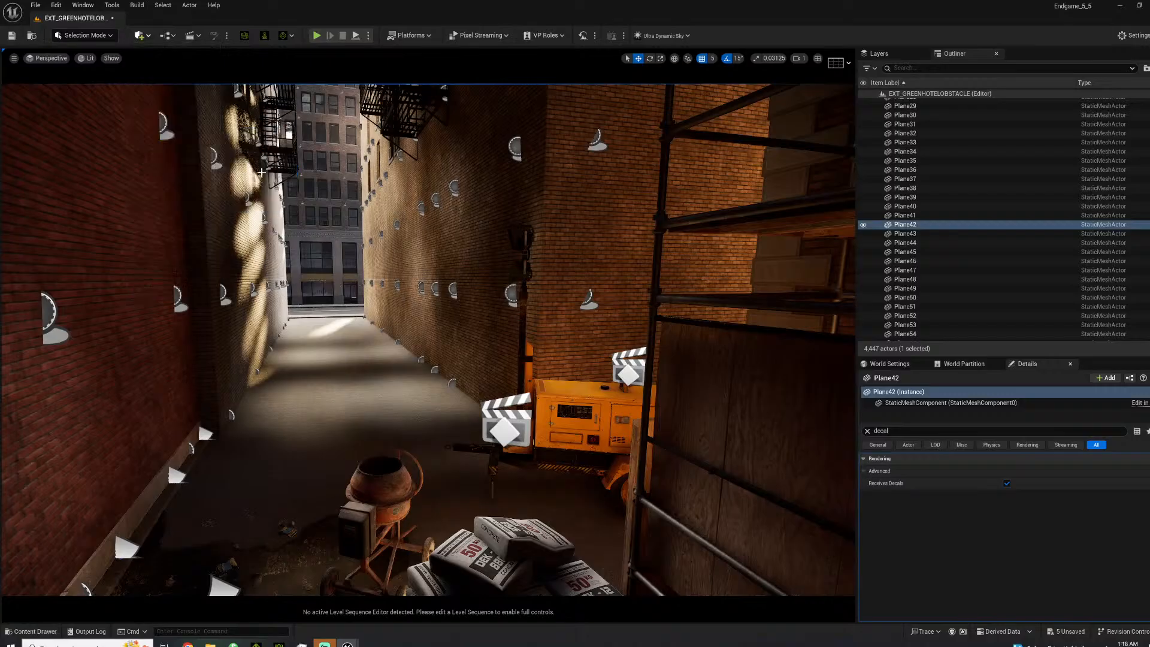
{"action": "left_click", "coordinate": [257, 171]}
{"action": "key", "text": "e"}
{"action": "left_click_drag", "start_coordinate": [418, 347], "coordinate": [334, 201]}
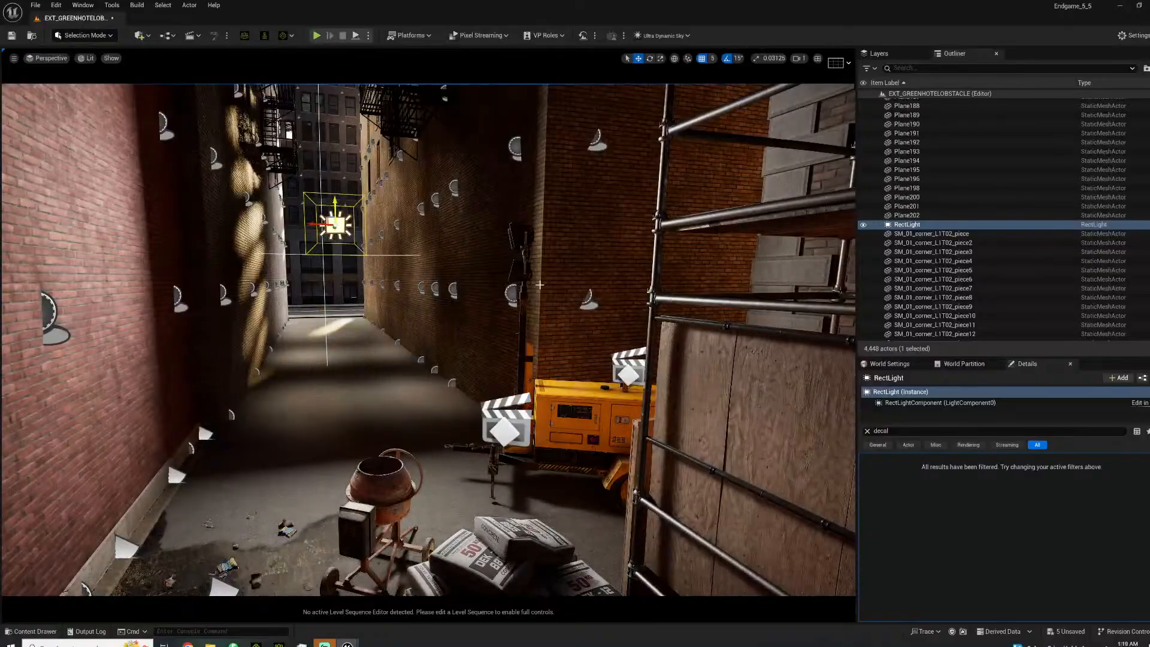
Set the rect light's intensity to 4 cd and enable its colour temperature at 4250.
{"action": "left_click", "coordinate": [867, 431]}
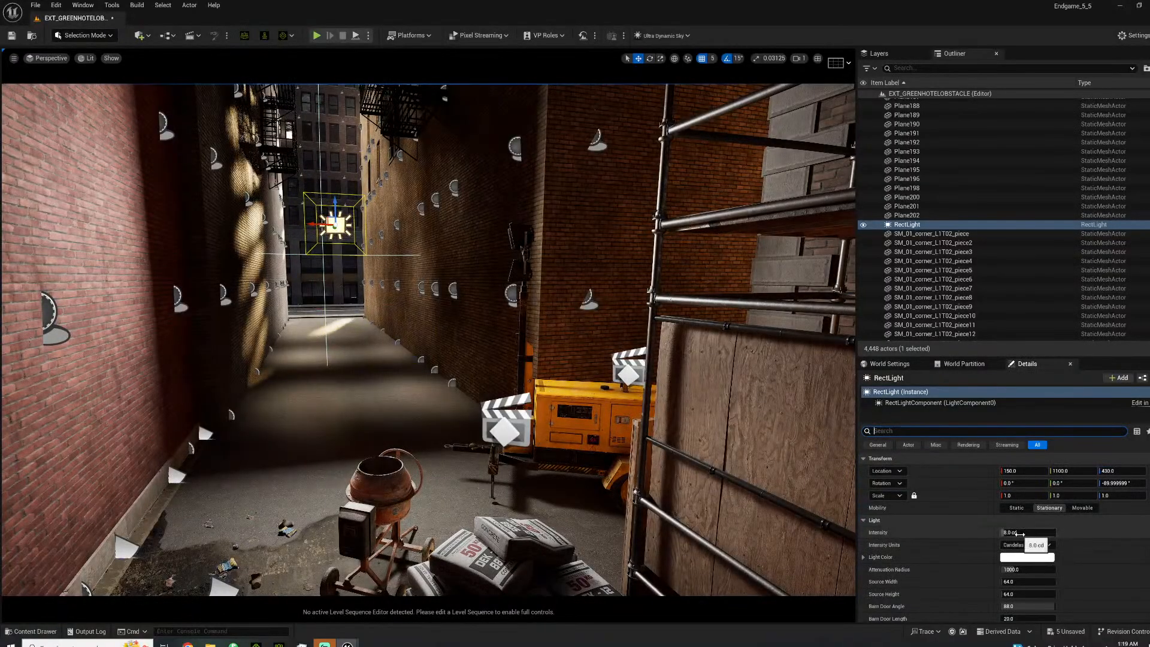
{"action": "type", "text": "4"}
{"action": "key", "text": "Return"}
{"action": "scroll", "coordinate": [1059, 562], "scroll_direction": "down", "scroll_amount": 5}
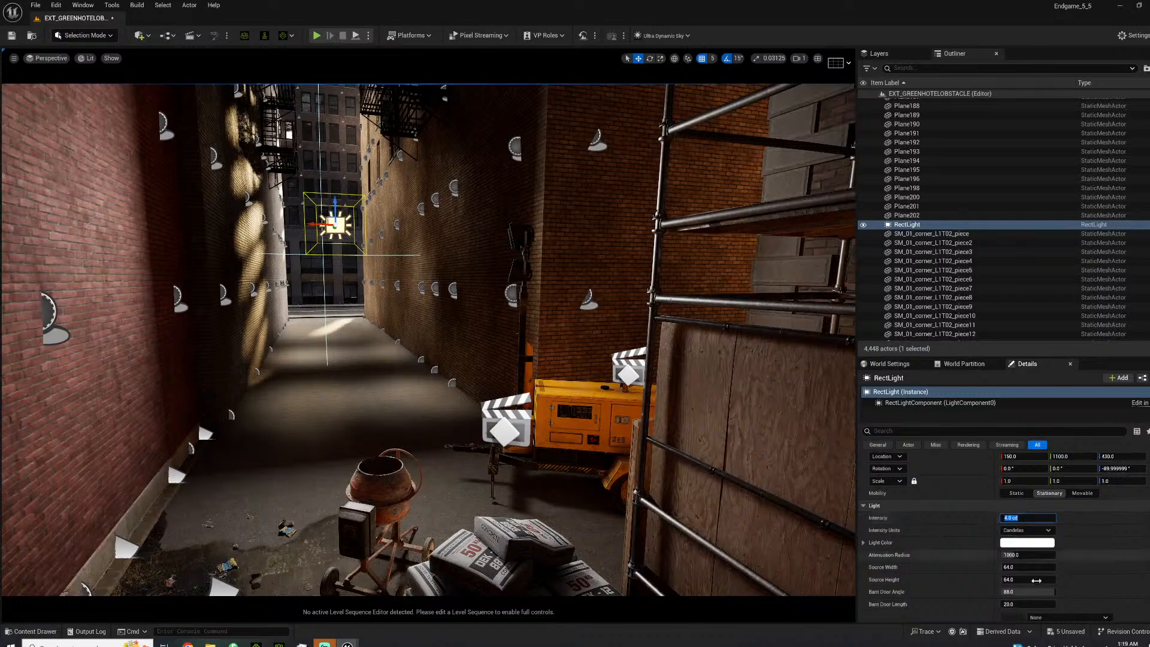
{"action": "scroll", "coordinate": [1030, 615], "scroll_direction": "down", "scroll_amount": 2}
{"action": "left_click", "coordinate": [1004, 556]}
{"action": "left_click", "coordinate": [1029, 568]}
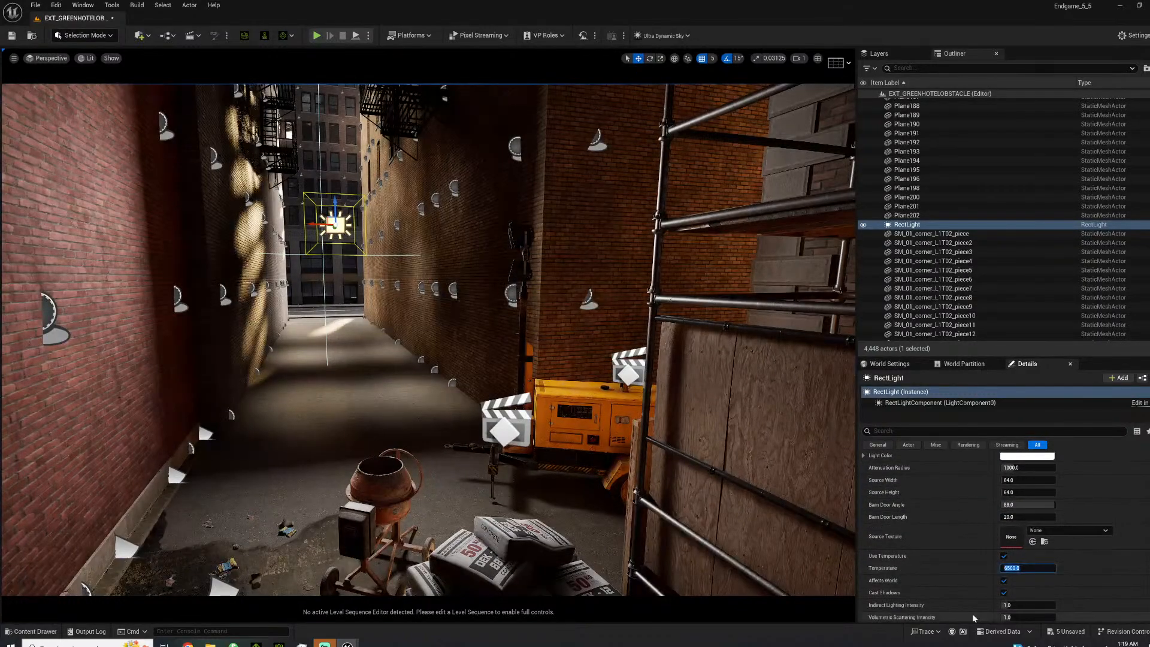
{"action": "type", "text": "4250"}
{"action": "key", "text": "Return"}
Set the rect light's source width and source height to 500 each.
{"action": "key", "text": "s"}
{"action": "right_click_drag", "start_coordinate": [428, 339], "coordinate": [402, 260]}
{"action": "left_click_drag", "start_coordinate": [1016, 480], "coordinate": [1037, 480]}
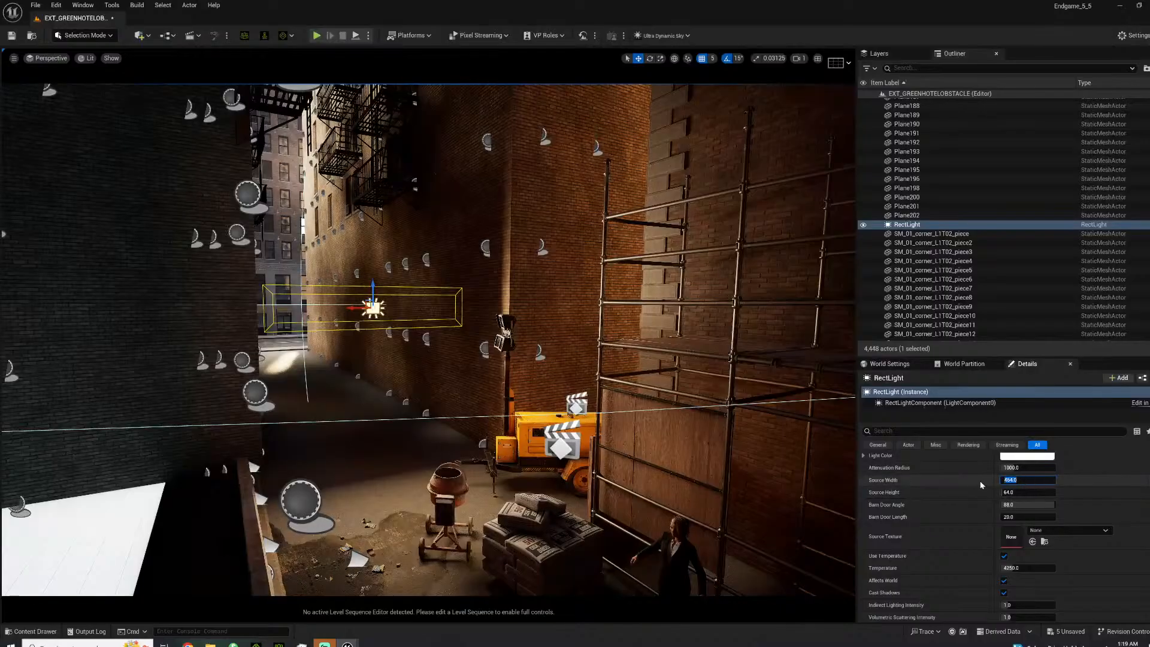
{"action": "key", "text": "d"}
{"action": "right_click_drag", "start_coordinate": [611, 371], "coordinate": [530, 392]}
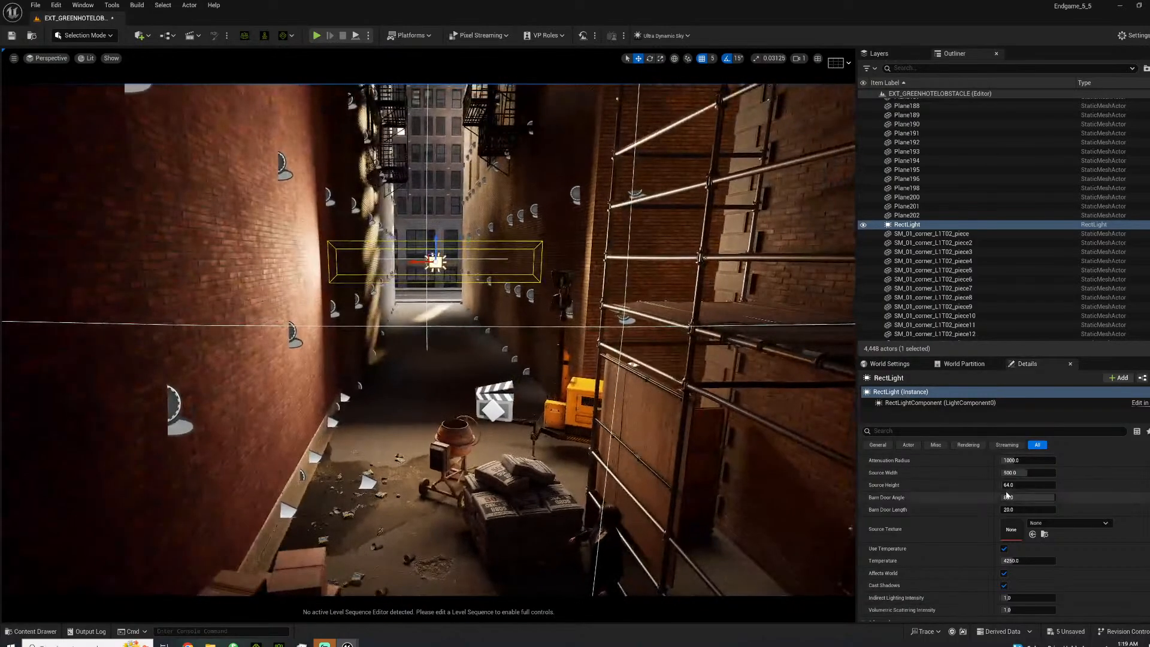
{"action": "type", "text": "500"}
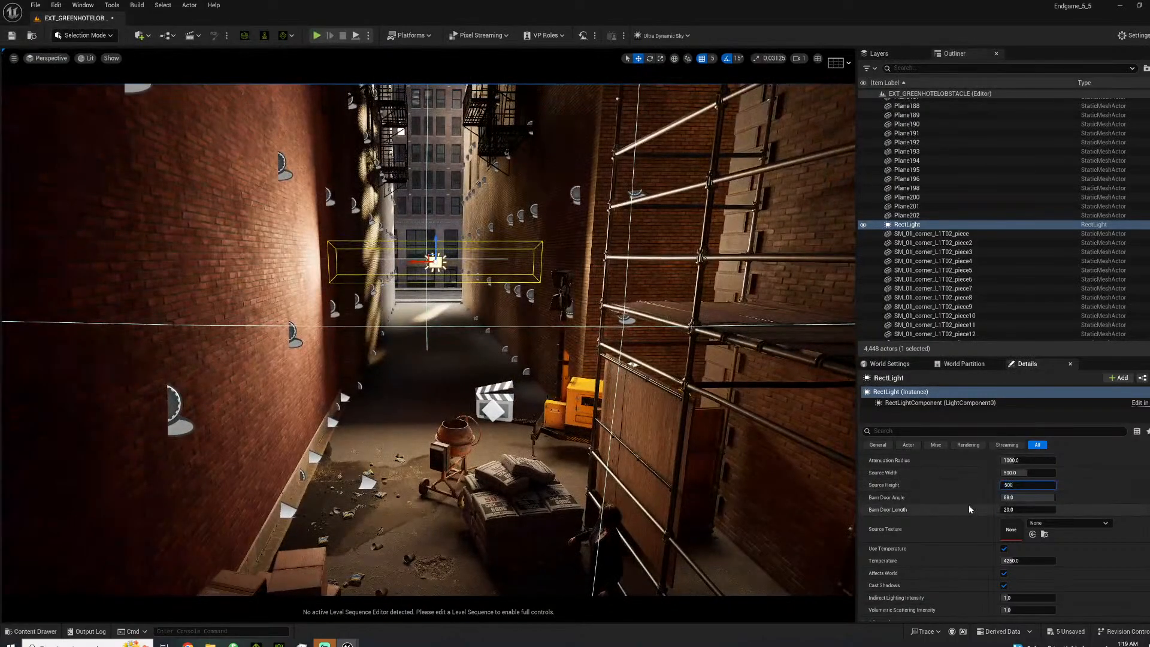
{"action": "key", "text": "Return"}
Raise the rect light's attenuation radius to about 9222 and reposition the light across the alley's width.
{"action": "right_click_drag", "start_coordinate": [246, 259], "coordinate": [330, 254]}
{"action": "key", "text": "a"}
{"action": "key", "text": "d"}
{"action": "left_click_drag", "start_coordinate": [294, 277], "coordinate": [268, 260]}
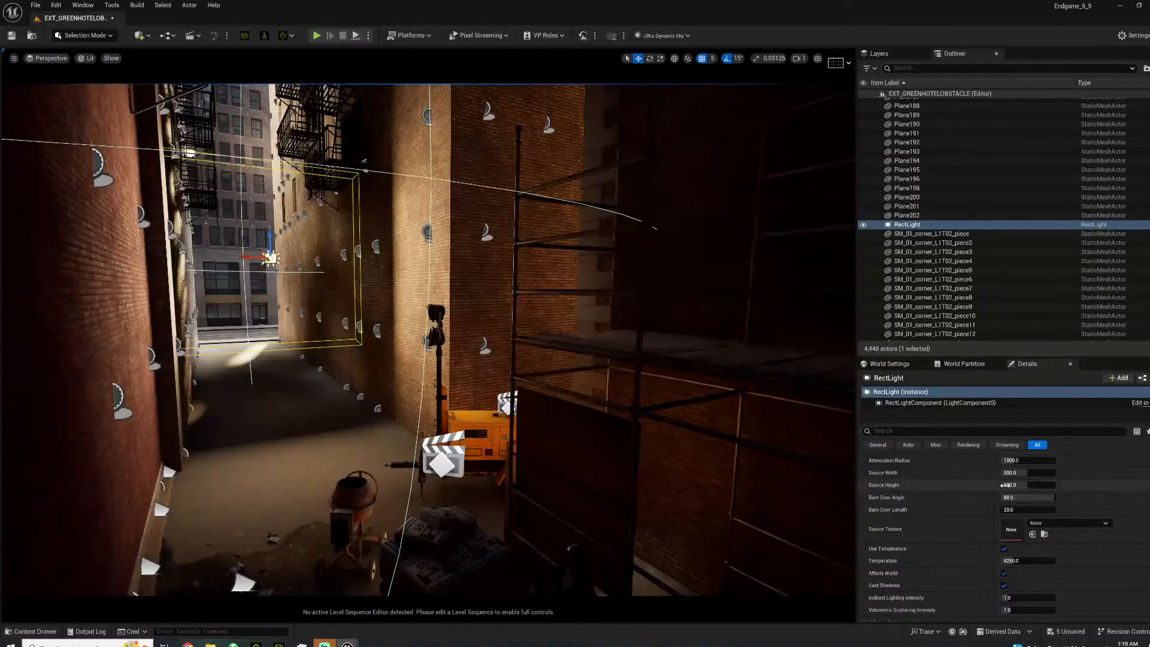
{"action": "scroll", "coordinate": [1017, 494], "scroll_direction": "up", "scroll_amount": 3}
{"action": "left_click_drag", "start_coordinate": [1013, 505], "coordinate": [1054, 504]}
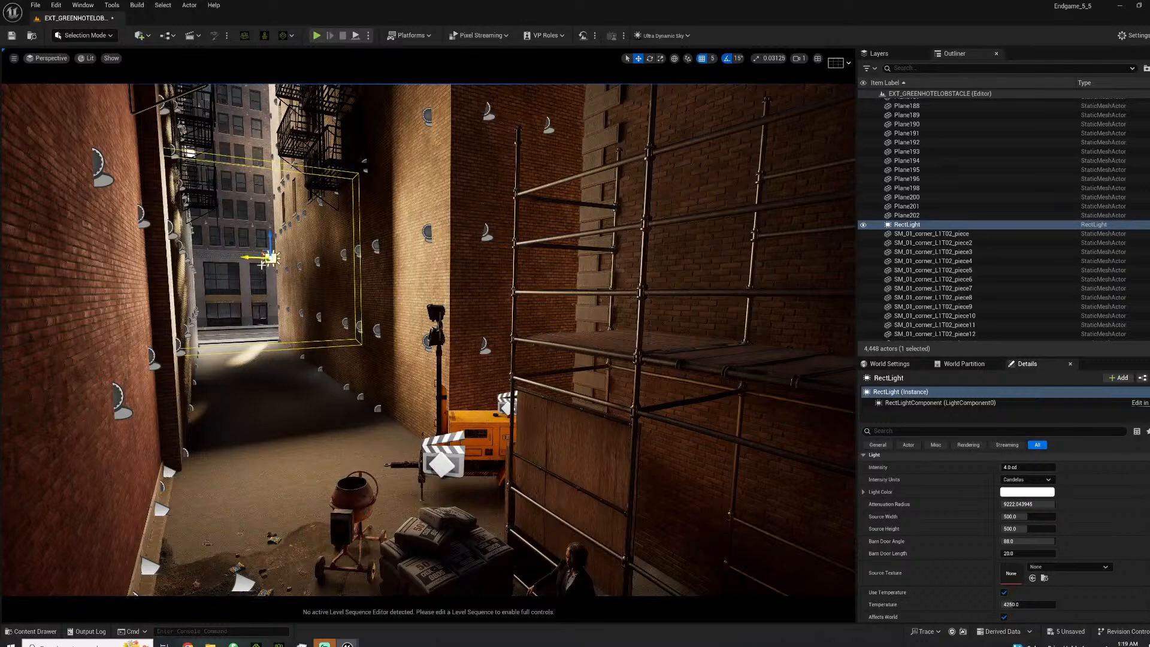
{"action": "left_click_drag", "start_coordinate": [265, 261], "coordinate": [278, 262]}
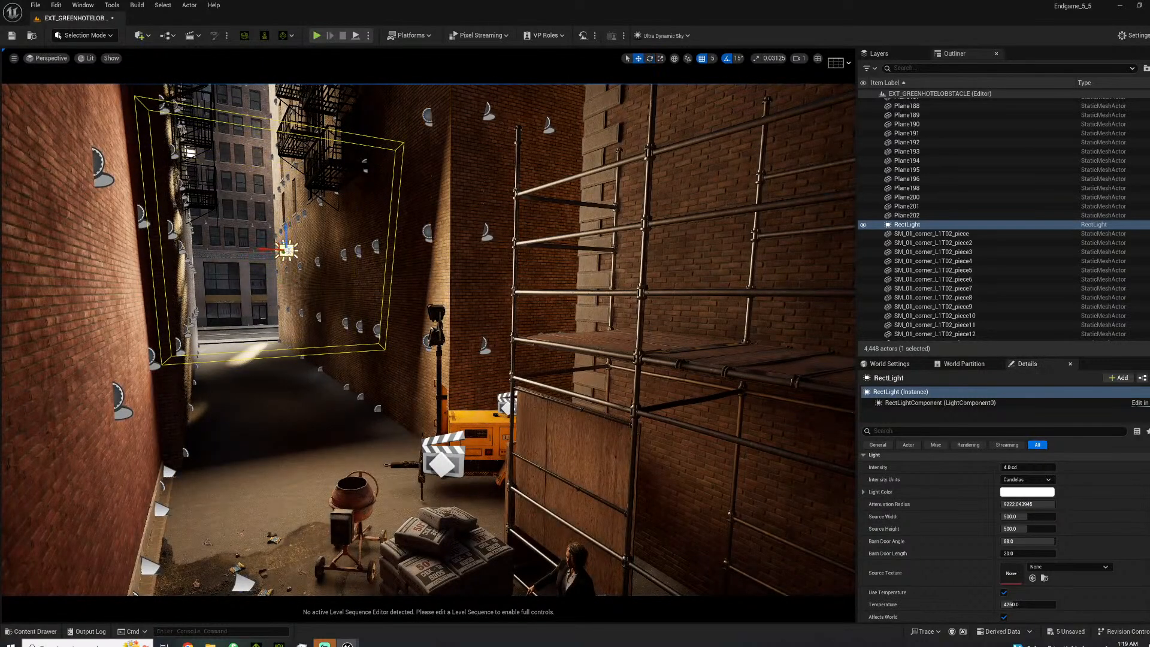
Duplicate the rect light straight up to fire-escape height above the original.
{"action": "key", "text": "s"}
{"action": "mouse_move", "coordinate": [284, 229]}
{"action": "right_mouse_down"}
{"action": "mouse_move", "coordinate": [261, 210]}
{"action": "mouse_move", "coordinate": [284, 208]}
{"action": "right_mouse_up"}
{"action": "left_click_drag", "start_coordinate": [309, 290], "coordinate": [309, 167], "text": "alt"}
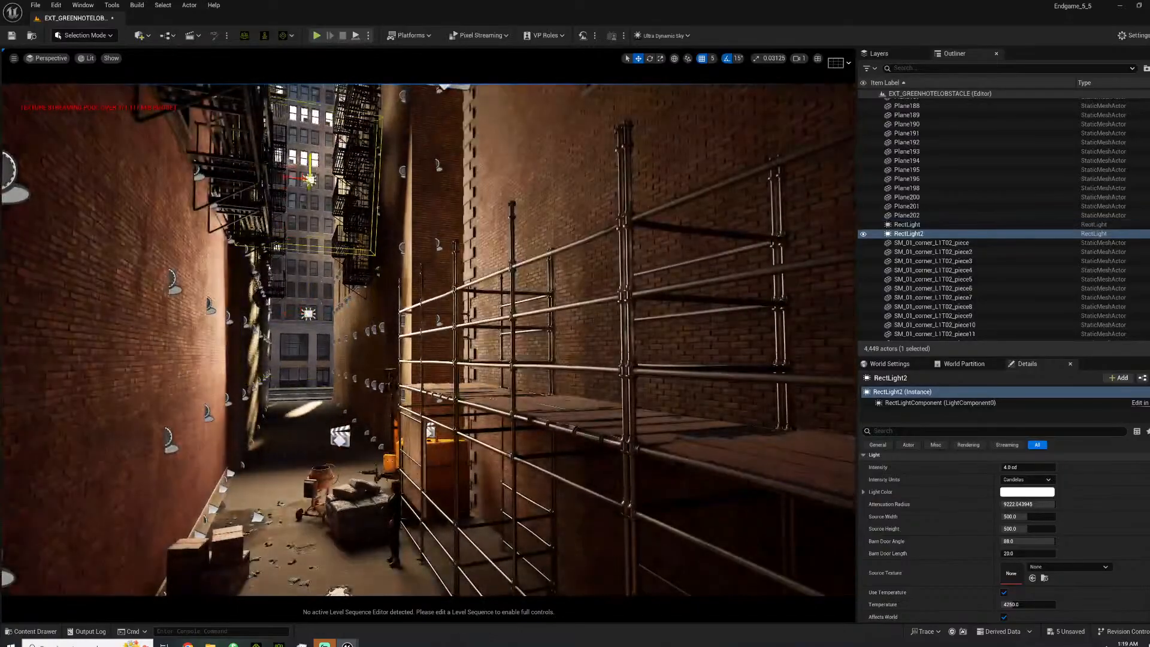
Duplicate the upper rect light again, placing the third one higher between the building walls.
{"action": "right_click_drag", "start_coordinate": [314, 144], "coordinate": [518, 231]}
{"action": "key", "text": "w"}
{"action": "key", "text": "w"}
{"action": "key", "text": "w"}
{"action": "key", "text": "w"}
{"action": "key", "text": "a"}
{"action": "key", "text": "s"}
{"action": "key", "text": "w"}
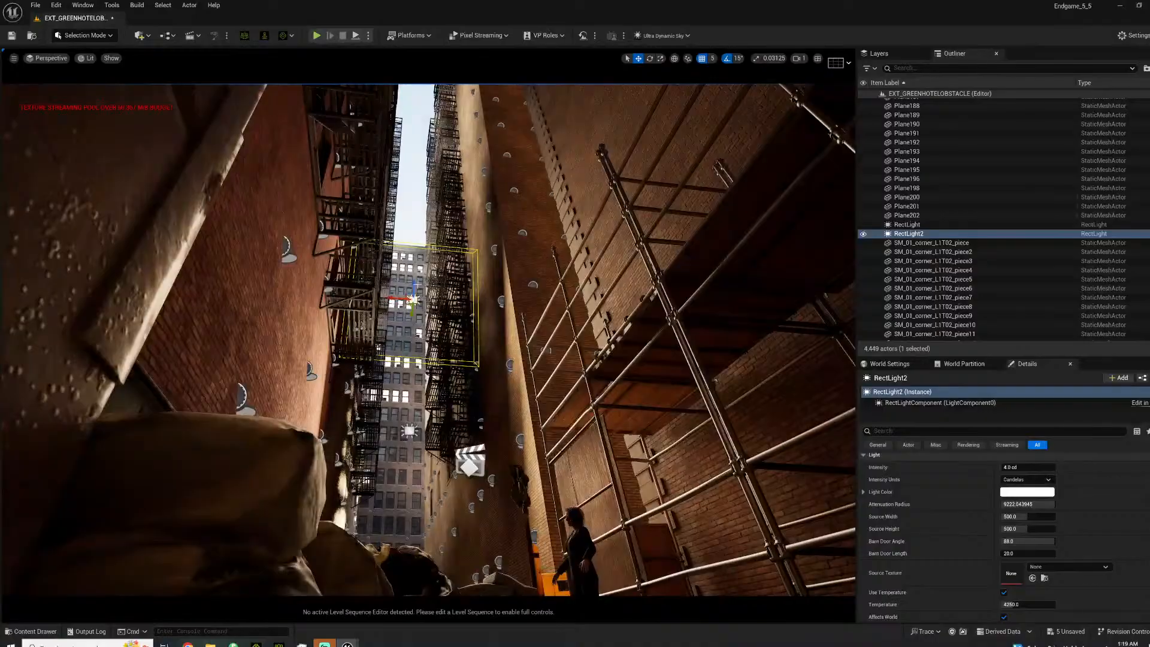
{"action": "left_click_drag", "start_coordinate": [416, 284], "coordinate": [418, 174], "text": "alt"}
Check the relit alley floor and props, and save the EXT_GREENHOTELOBSTACLE level.
{"action": "key", "text": "w"}
{"action": "right_click_drag", "start_coordinate": [418, 177], "coordinate": [611, 270]}
{"action": "key", "text": "s"}
{"action": "key", "text": "w"}
{"action": "mouse_move", "coordinate": [378, 250]}
{"action": "right_mouse_down"}
{"action": "mouse_move", "coordinate": [383, 269]}
{"action": "mouse_move", "coordinate": [379, 250]}
{"action": "right_mouse_up"}
{"action": "key", "text": "s"}
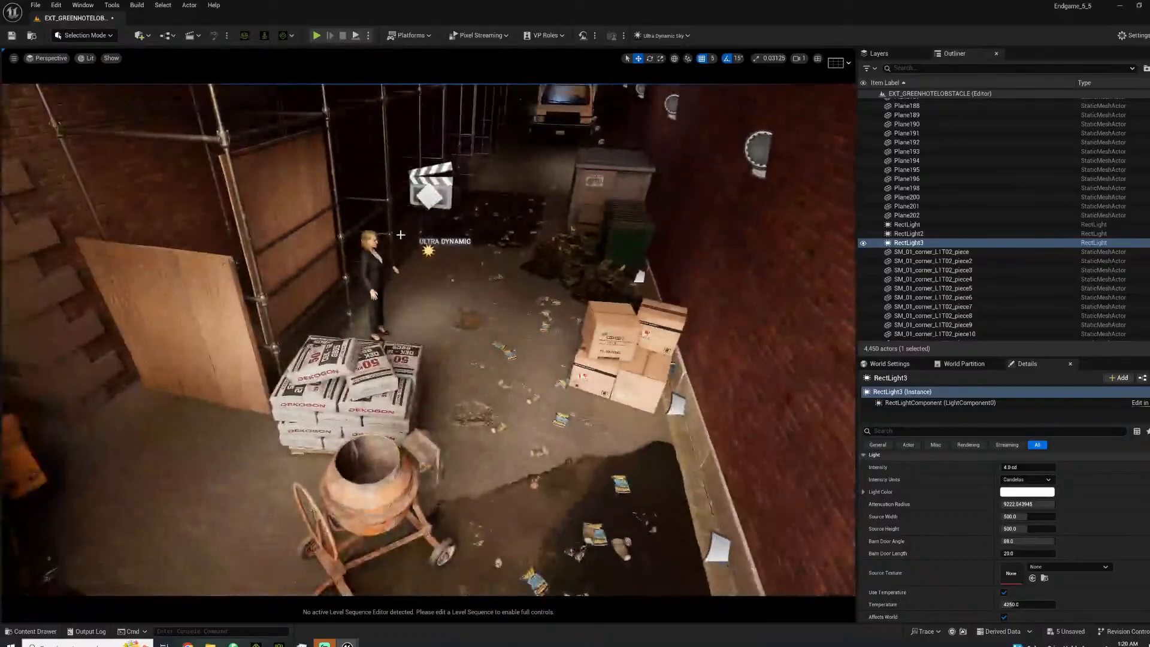
{"action": "key", "text": "ctrl+s"}
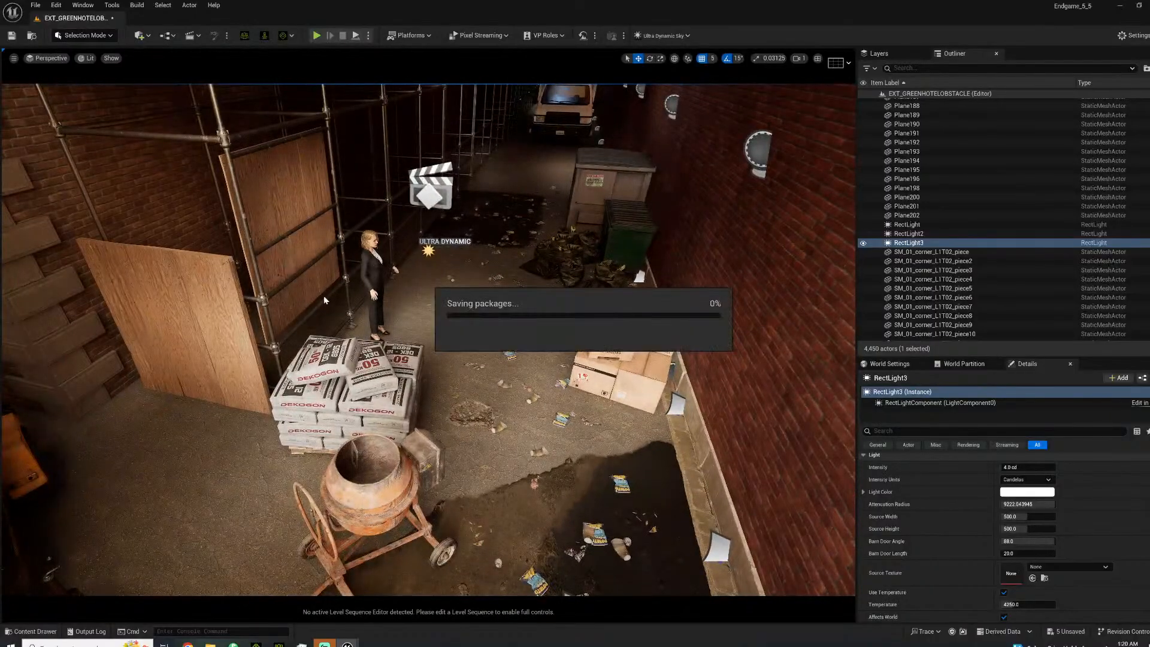
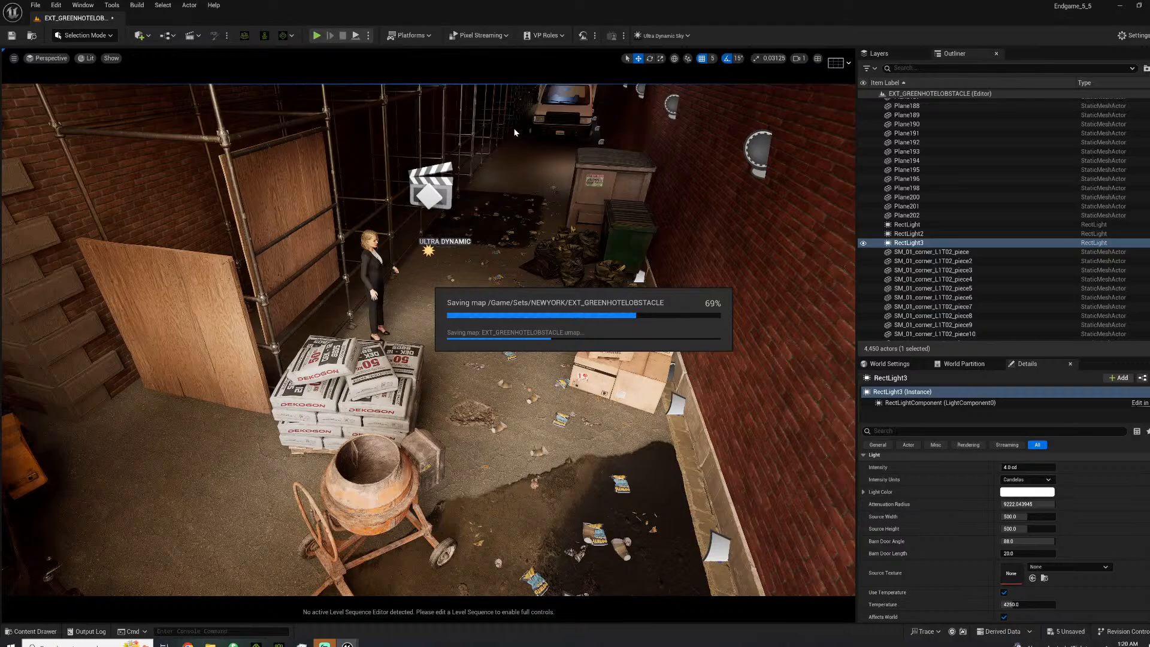
Delete the large dark SM_Decal_Street_01i decal from the alley ground near the trash bags.
{"action": "key", "text": "w"}
{"action": "right_click_drag", "start_coordinate": [428, 340], "coordinate": [779, 276]}
{"action": "key", "text": "w"}
{"action": "right_click_drag", "start_coordinate": [456, 219], "coordinate": [508, 216]}
{"action": "key", "text": "s"}
{"action": "left_click", "coordinate": [510, 282]}
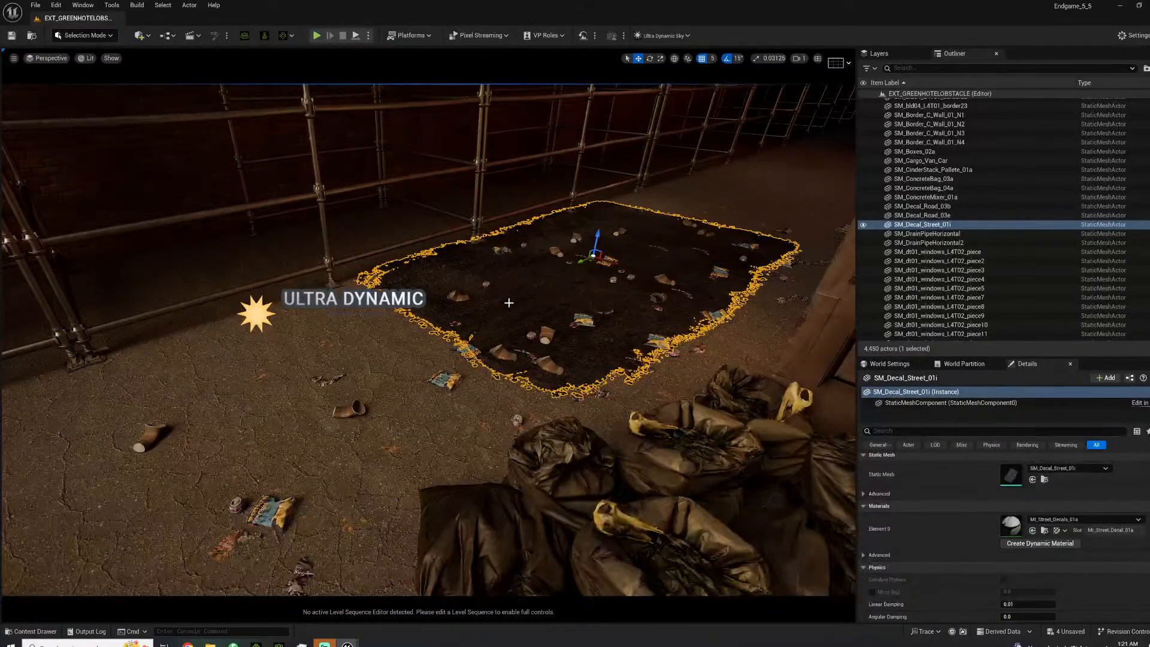
{"action": "key", "text": "Delete"}
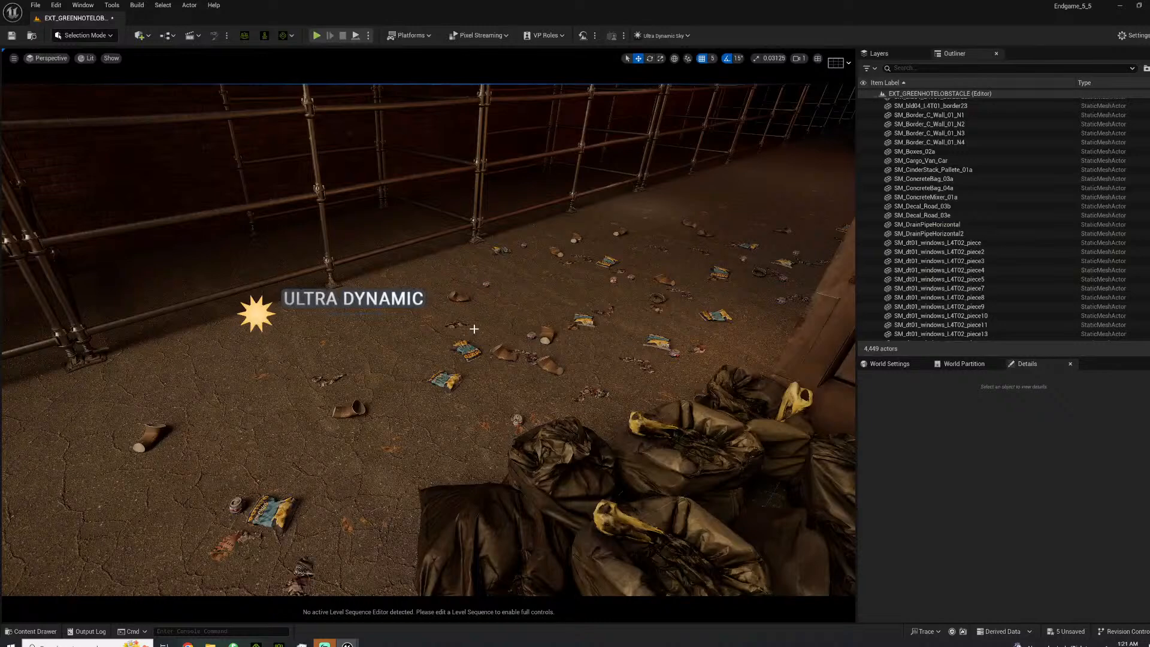
Place a copy of the SM_Decal_Road_03e damage decal near the trash bags, rotated to about 75° and scaled to about 2.01.
{"action": "right_click_drag", "start_coordinate": [304, 372], "coordinate": [383, 369]}
{"action": "left_click", "coordinate": [418, 375]}
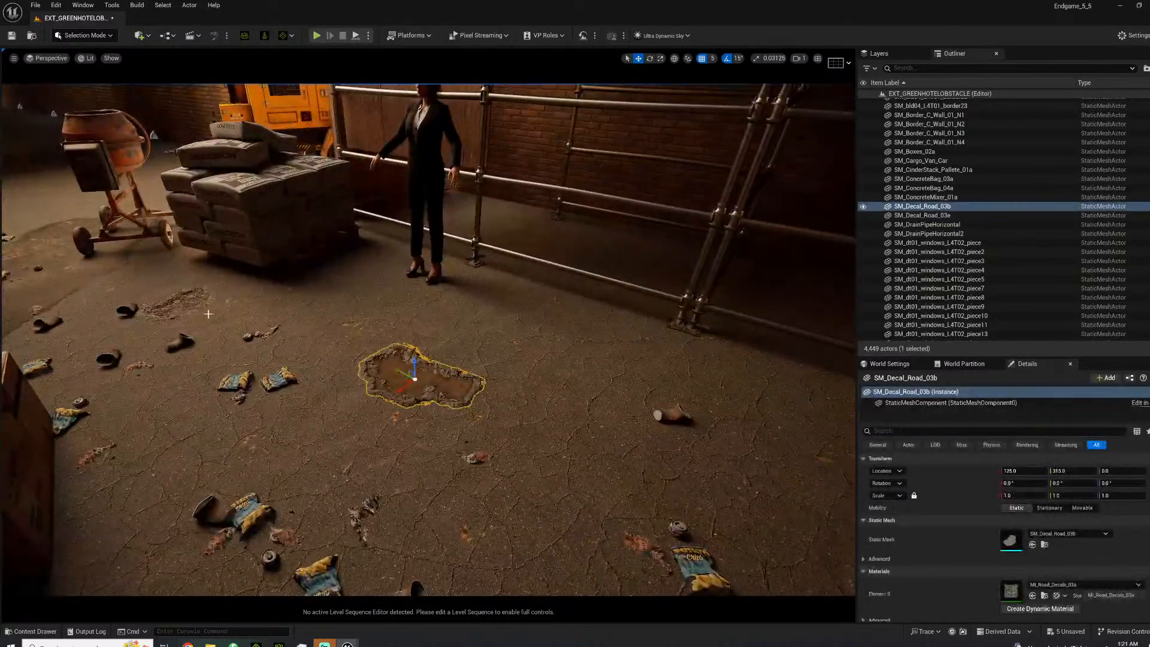
{"action": "left_click", "coordinate": [179, 302]}
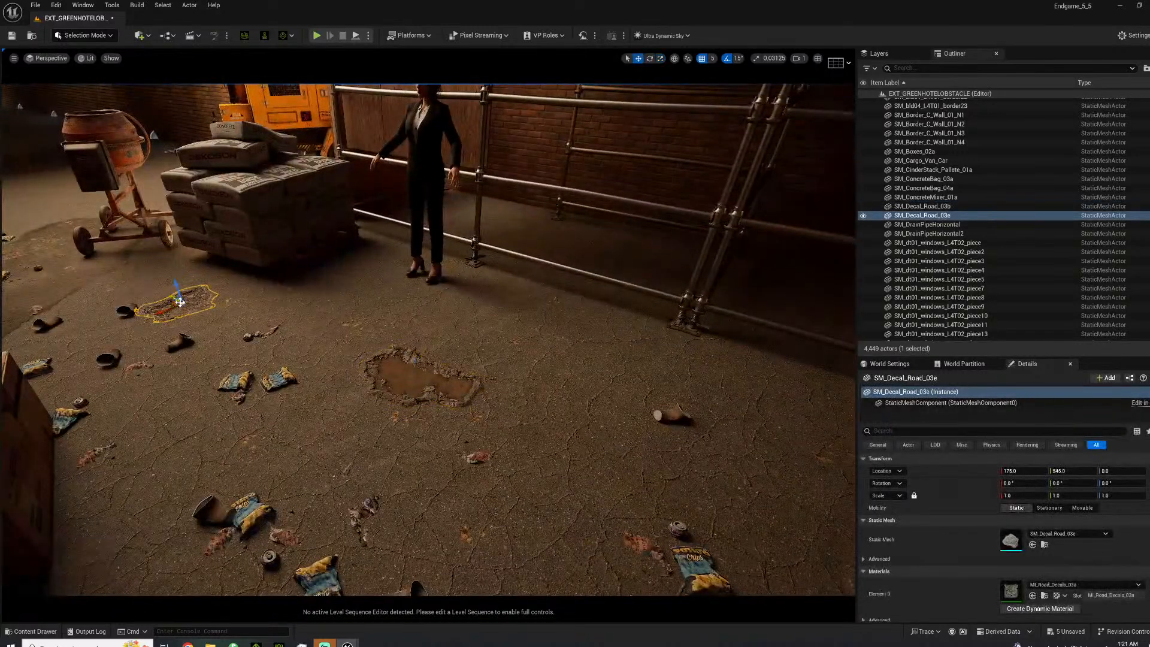
{"action": "left_click_drag", "start_coordinate": [173, 298], "coordinate": [610, 568], "text": "alt"}
{"action": "key", "text": "e"}
{"action": "key", "text": "r"}
{"action": "mouse_move", "coordinate": [554, 542]}
{"action": "left_mouse_down"}
{"action": "mouse_move", "coordinate": [635, 491]}
{"action": "mouse_move", "coordinate": [560, 535]}
{"action": "left_mouse_up"}
Move the enlarged damage decal partly under the trash bags by the dumpster and rotate it to -45°.
{"action": "key", "text": "f"}
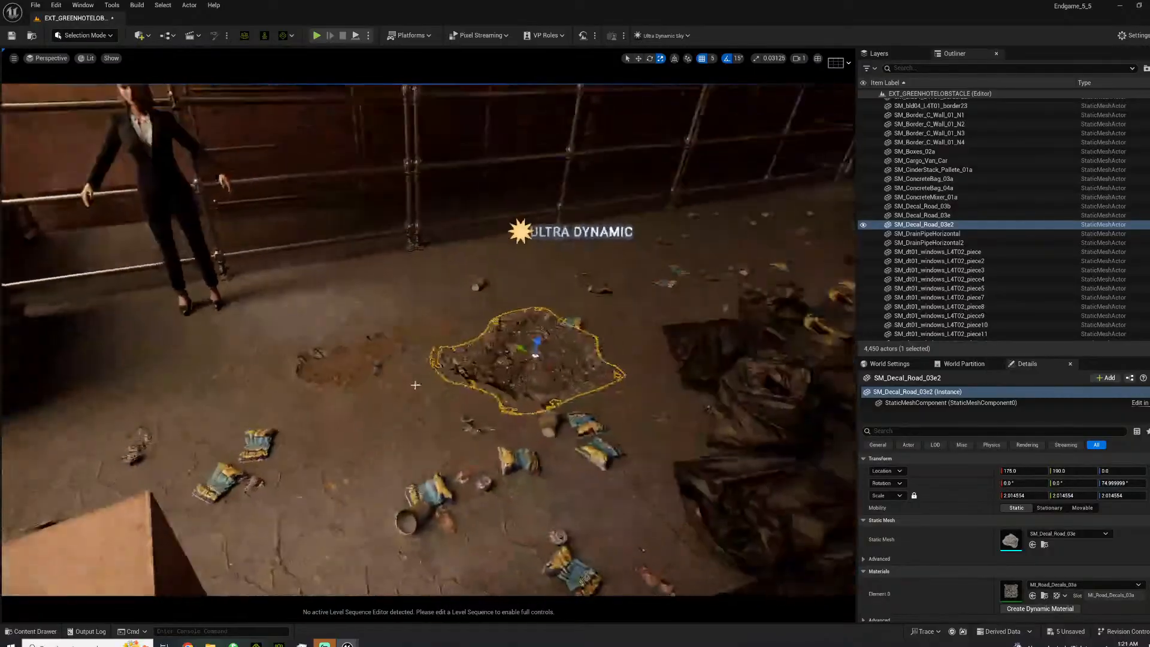
{"action": "key", "text": "w"}
{"action": "left_click_drag", "start_coordinate": [535, 355], "coordinate": [683, 303]}
{"action": "right_click_drag", "start_coordinate": [591, 334], "coordinate": [758, 282]}
{"action": "key", "text": "w"}
{"action": "mouse_move", "coordinate": [568, 335]}
{"action": "left_mouse_down"}
{"action": "mouse_move", "coordinate": [596, 339]}
{"action": "mouse_move", "coordinate": [560, 334]}
{"action": "left_mouse_up"}
{"action": "key", "text": "r"}
{"action": "key", "text": "e"}
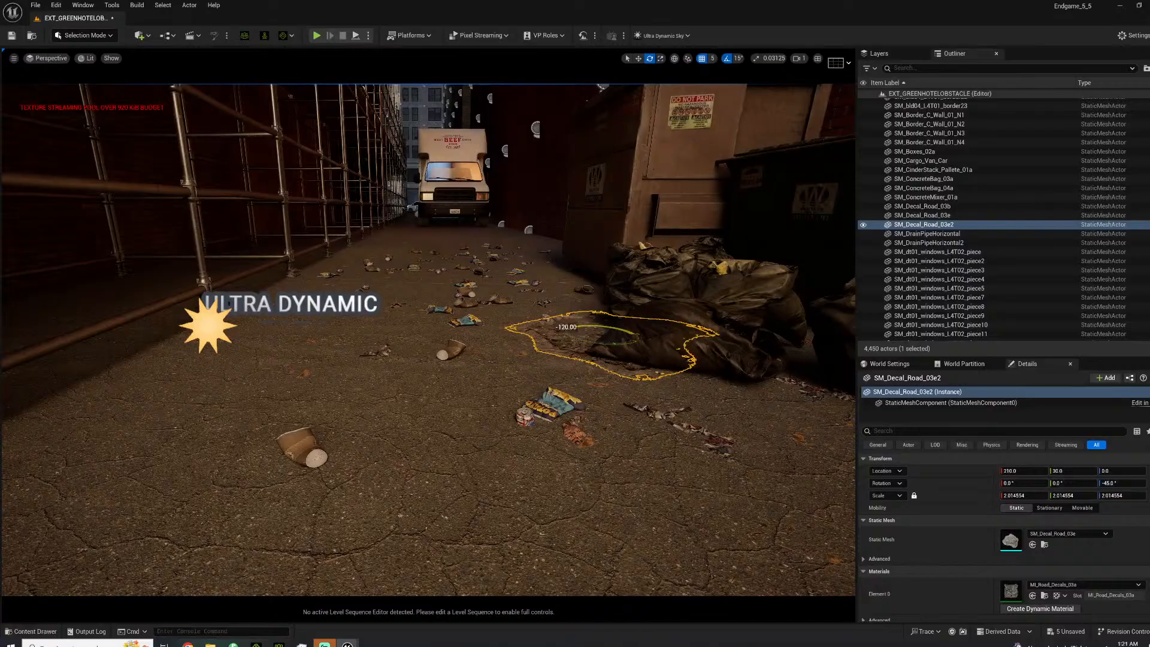
Examine the alley from the concrete mixer end and browse the project's content folders for further set-dressing assets.
{"action": "left_click", "coordinate": [431, 253]}
{"action": "key", "text": "s"}
{"action": "right_click_drag", "start_coordinate": [430, 253], "coordinate": [563, 238]}
{"action": "left_click", "coordinate": [483, 209]}
{"action": "key", "text": "w"}
{"action": "key", "text": "w"}
{"action": "key", "text": "s"}
{"action": "key", "text": "s"}
{"action": "key", "text": "w"}
{"action": "key", "text": "s"}
{"action": "left_click", "coordinate": [34, 631]}
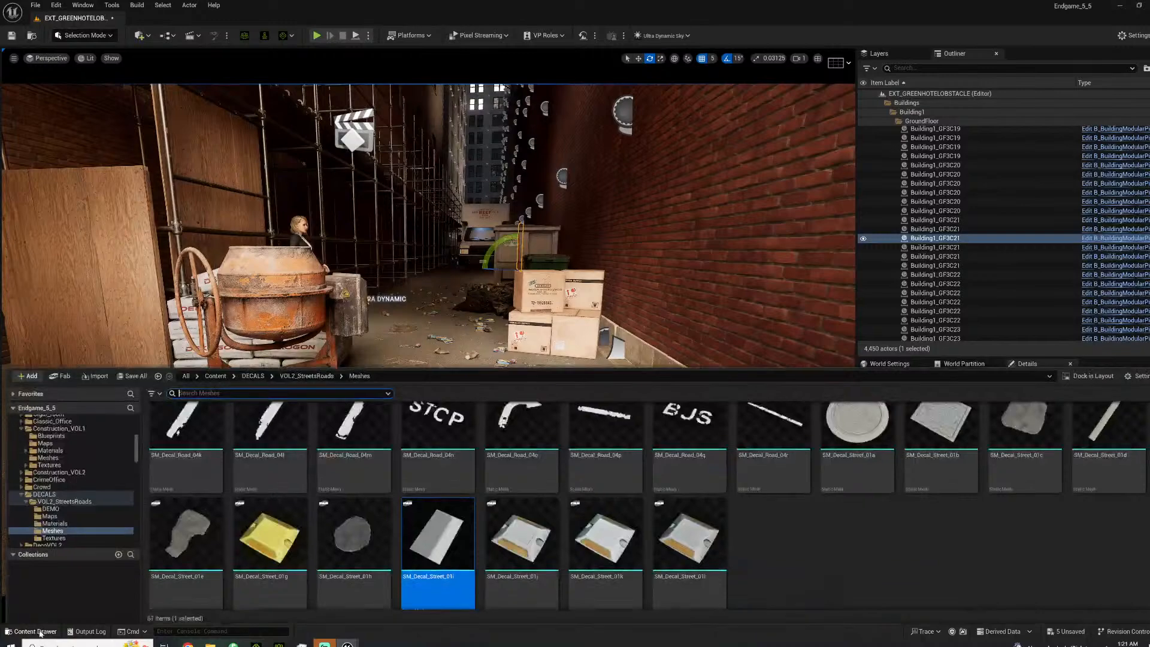
{"action": "scroll", "coordinate": [66, 514], "scroll_direction": "down", "scroll_amount": 3}
{"action": "scroll", "coordinate": [66, 514], "scroll_direction": "down", "scroll_amount": 10}
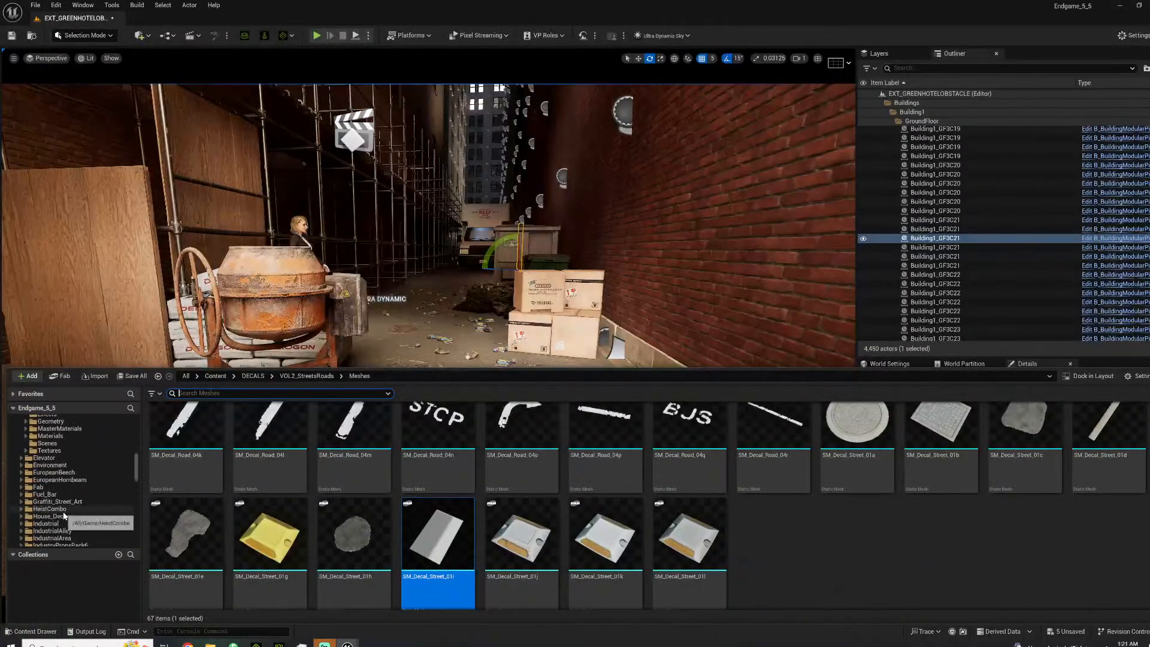
{"action": "scroll", "coordinate": [91, 520], "scroll_direction": "down", "scroll_amount": 2}
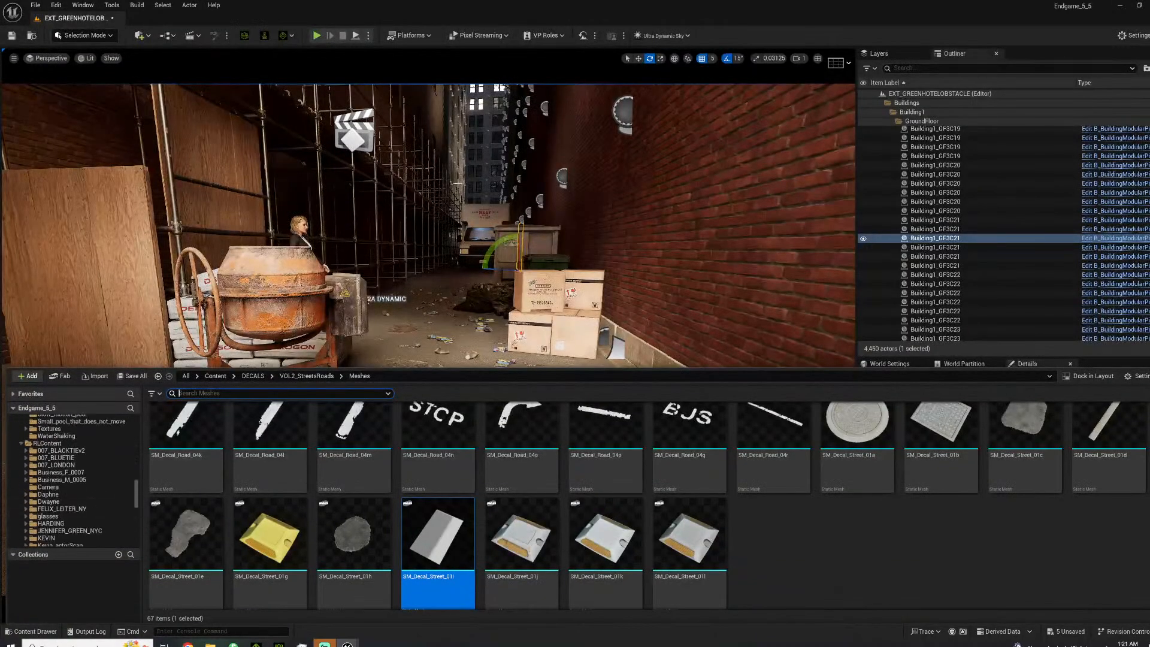
Select Ultra_Dynamic_Sky, filter its properties for fog, and set Base Fog Density to 0.0125.
{"action": "left_click", "coordinate": [480, 129]}
{"action": "right_click_drag", "start_coordinate": [481, 129], "coordinate": [468, 60]}
{"action": "left_click", "coordinate": [430, 590]}
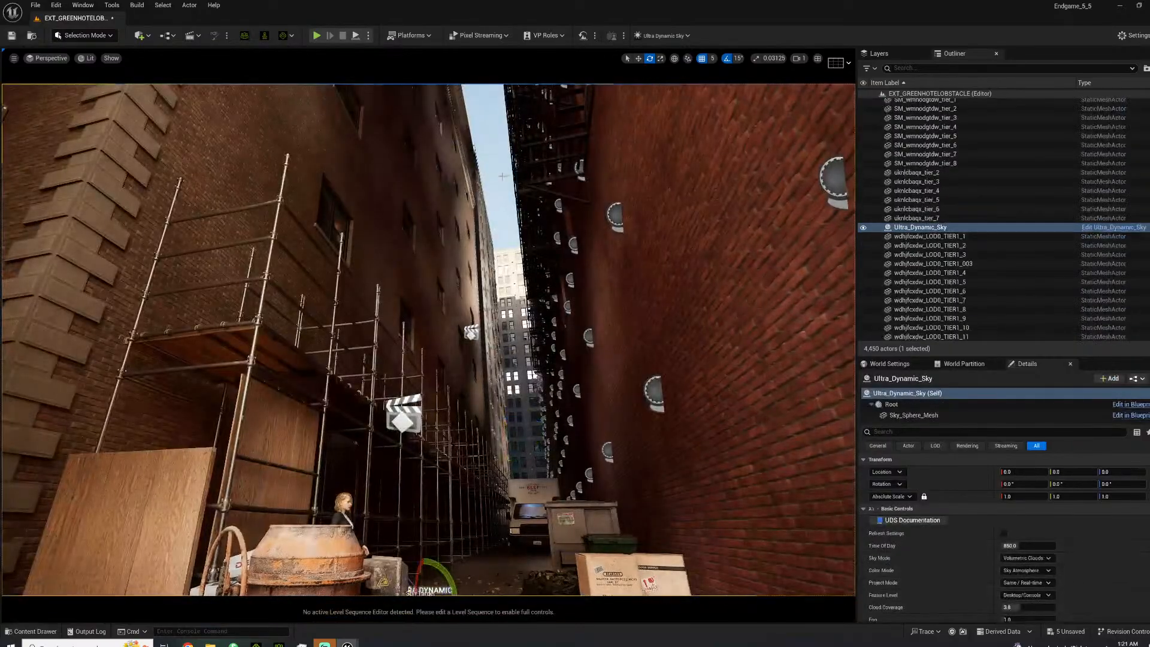
{"action": "type", "text": "fog"}
{"action": "scroll", "coordinate": [969, 573], "scroll_direction": "down", "scroll_amount": 10}
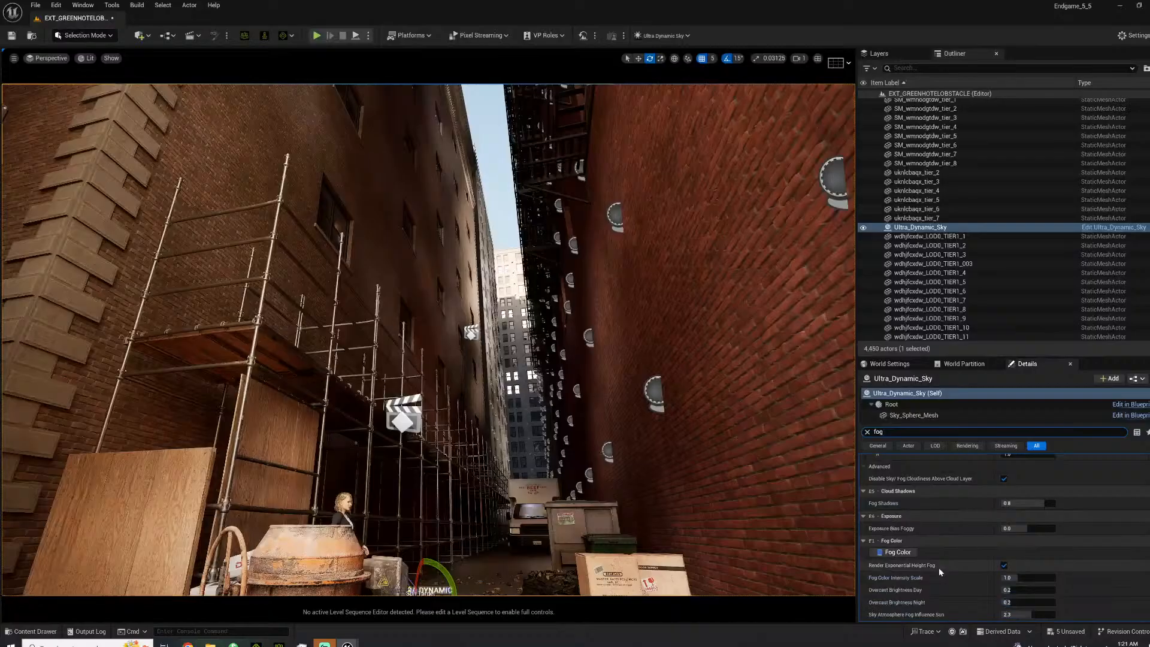
{"action": "scroll", "coordinate": [983, 561], "scroll_direction": "down", "scroll_amount": 6}
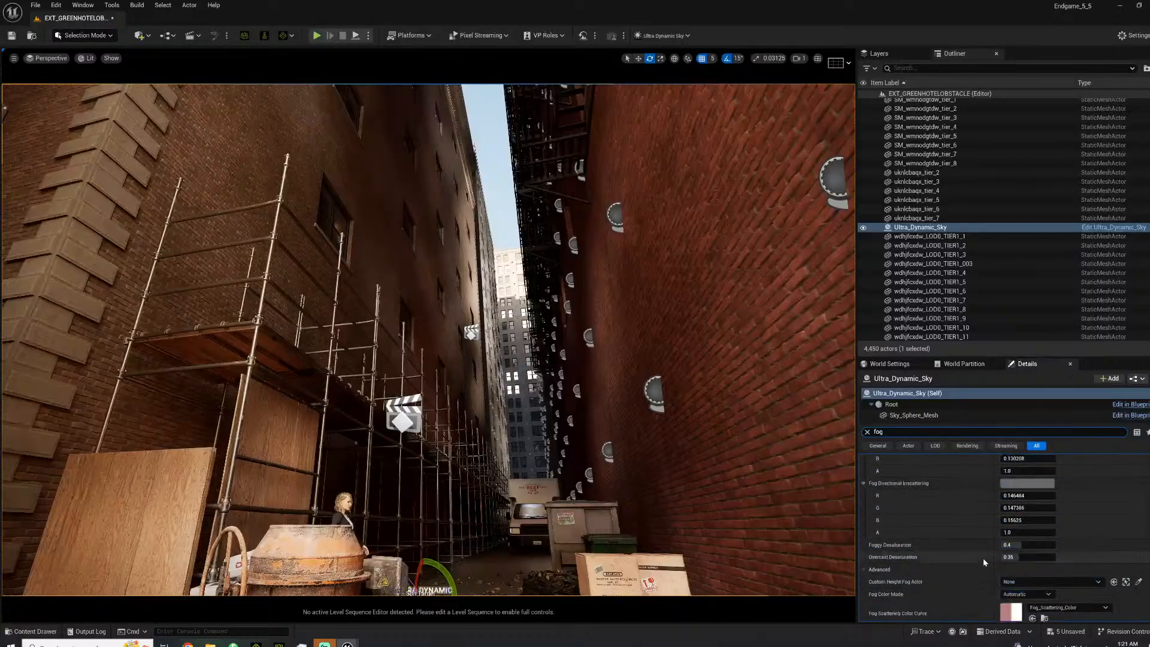
{"action": "scroll", "coordinate": [1006, 558], "scroll_direction": "down", "scroll_amount": 3}
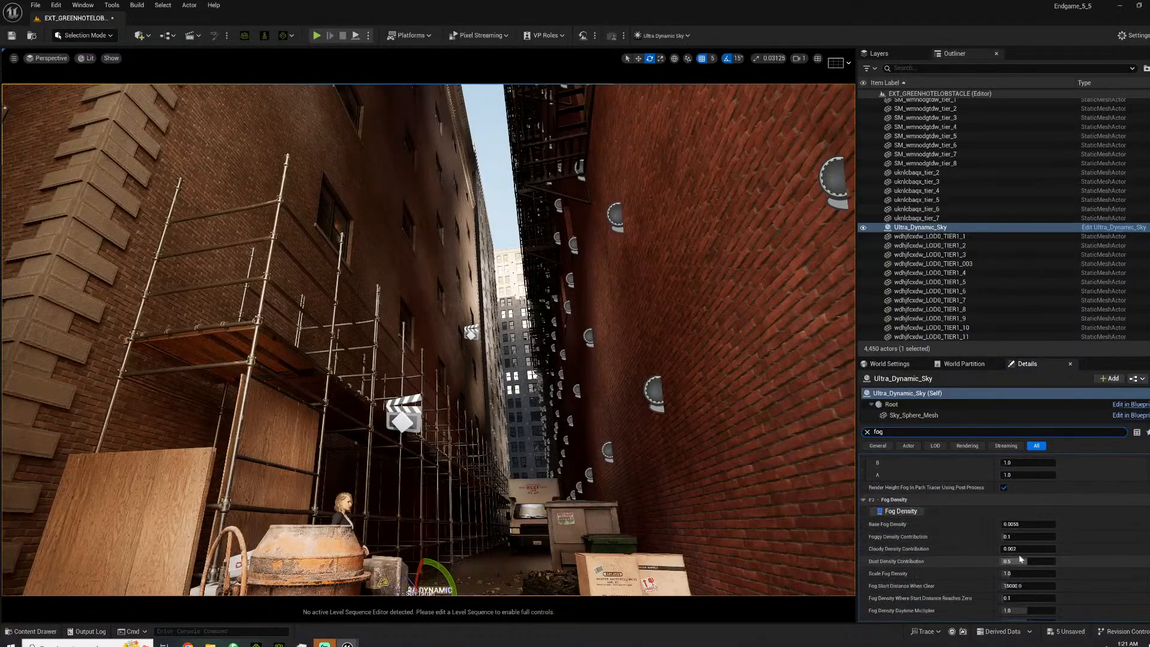
{"action": "left_click", "coordinate": [1017, 524]}
{"action": "type", "text": ".0125"}
{"action": "key", "text": "Return"}
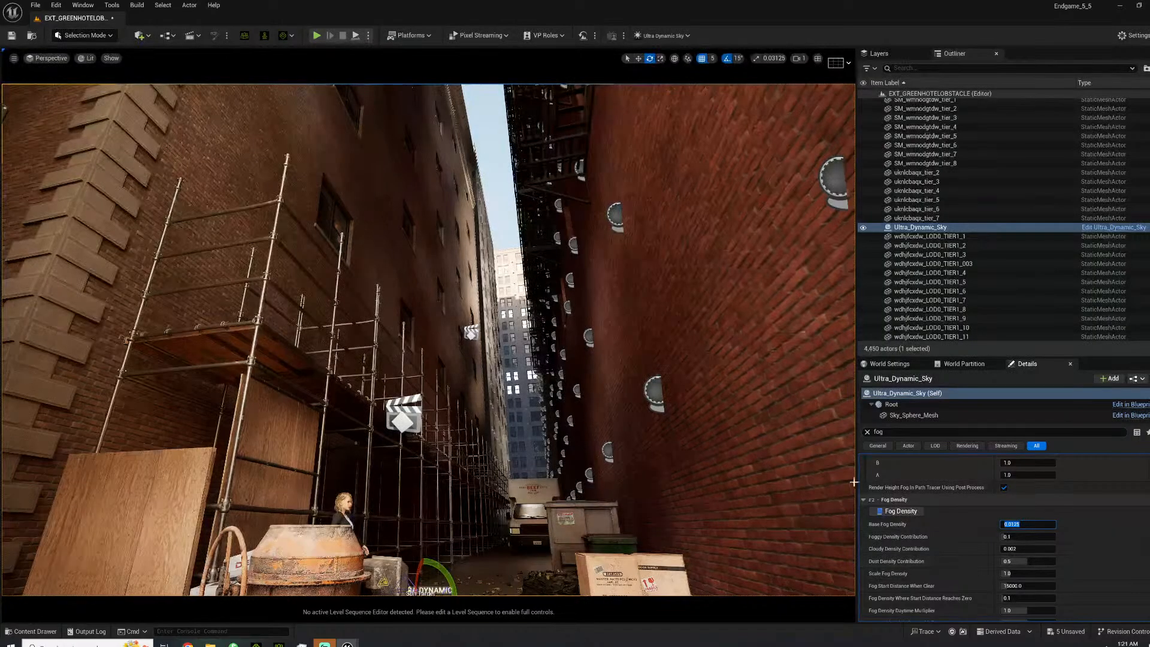
Filter the sky's properties for volumetric fog and enable Use Volumetric Fog.
{"action": "left_click", "coordinate": [867, 432]}
{"action": "type", "text": "volumet"}
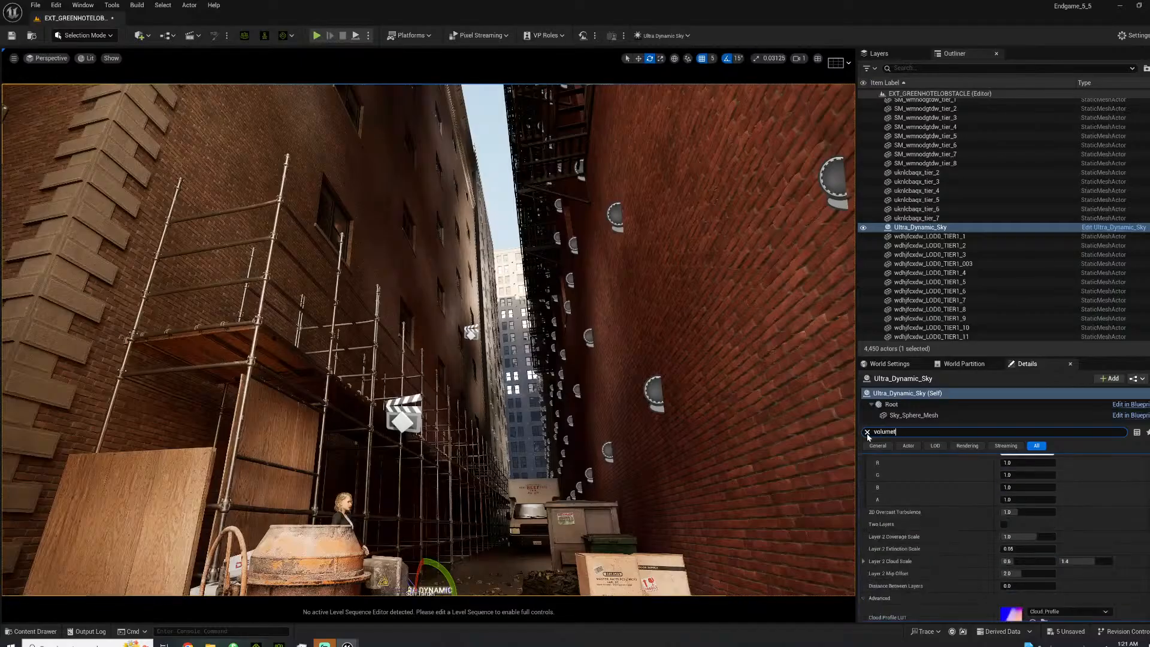
{"action": "type", "text": "e"}
{"action": "type", "text": "ric"}
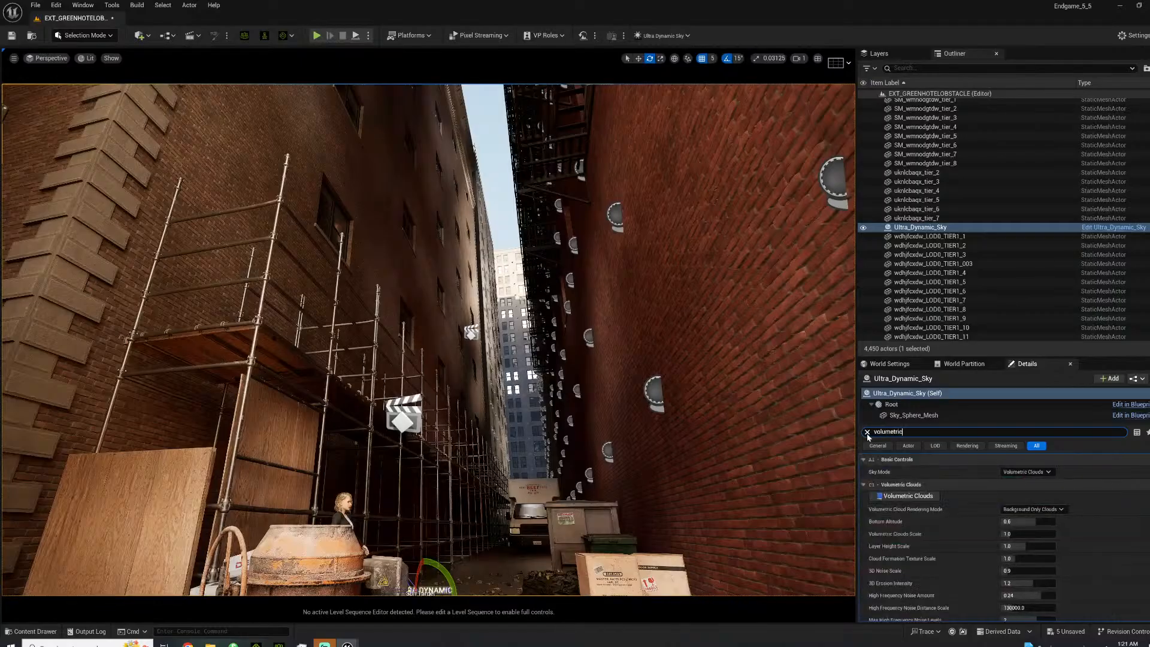
{"action": "scroll", "coordinate": [962, 525], "scroll_direction": "down", "scroll_amount": 10}
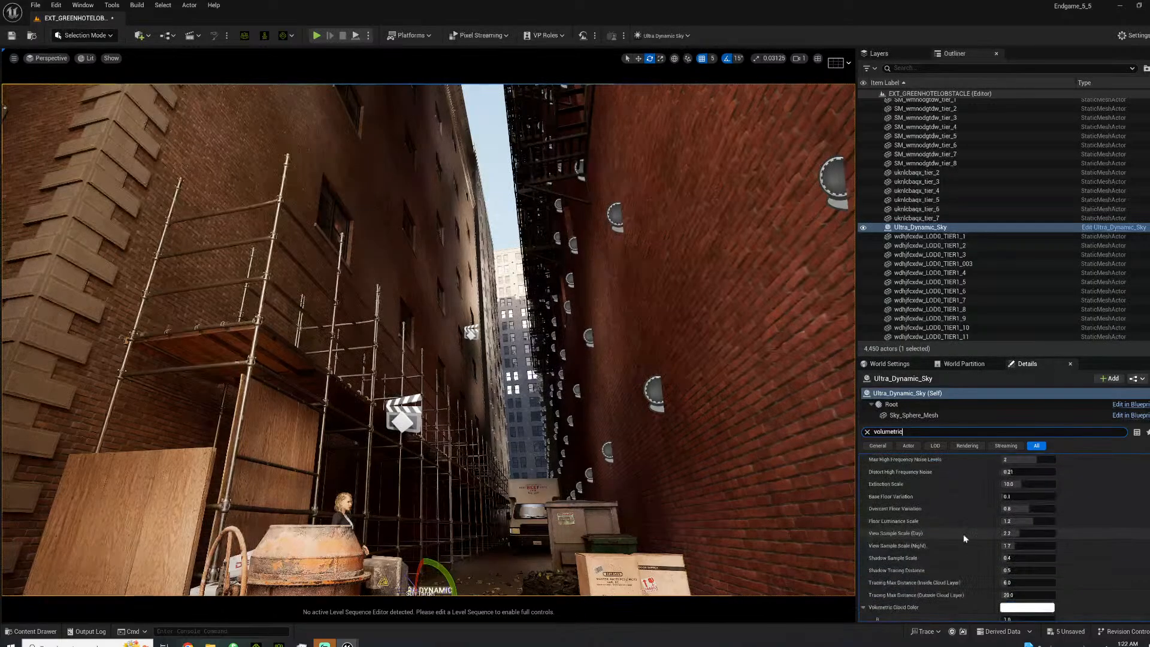
{"action": "scroll", "coordinate": [965, 539], "scroll_direction": "down", "scroll_amount": 8}
{"action": "type", "text": "ic fog"}
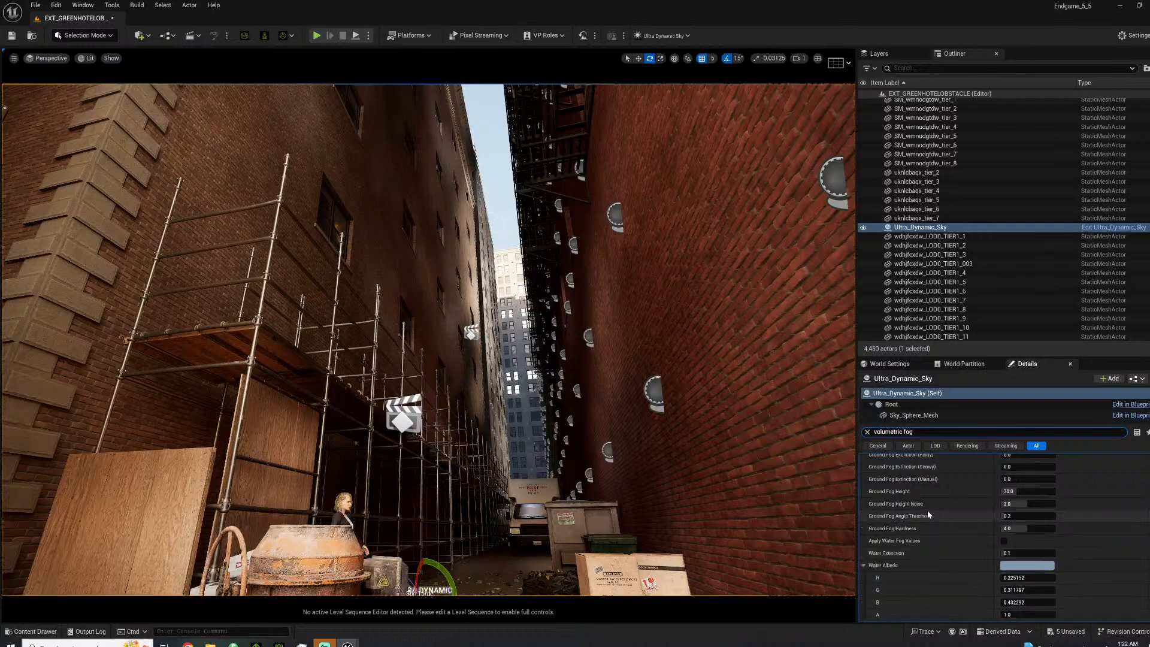
{"action": "scroll", "coordinate": [958, 521], "scroll_direction": "up", "scroll_amount": 5}
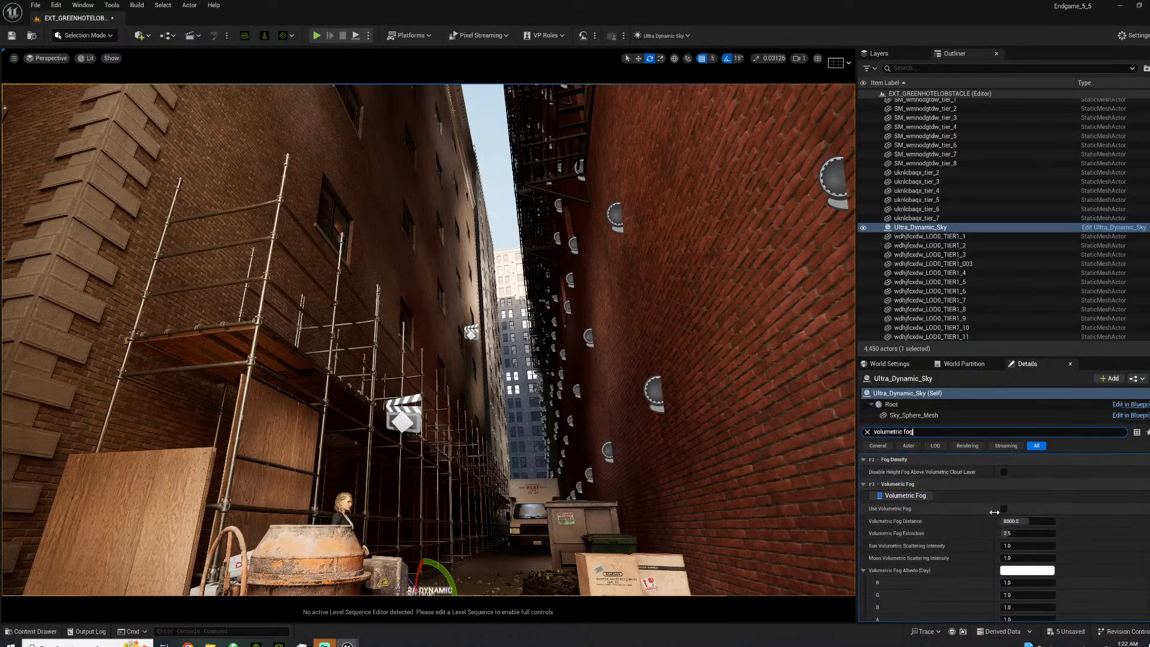
{"action": "left_click", "coordinate": [1004, 509]}
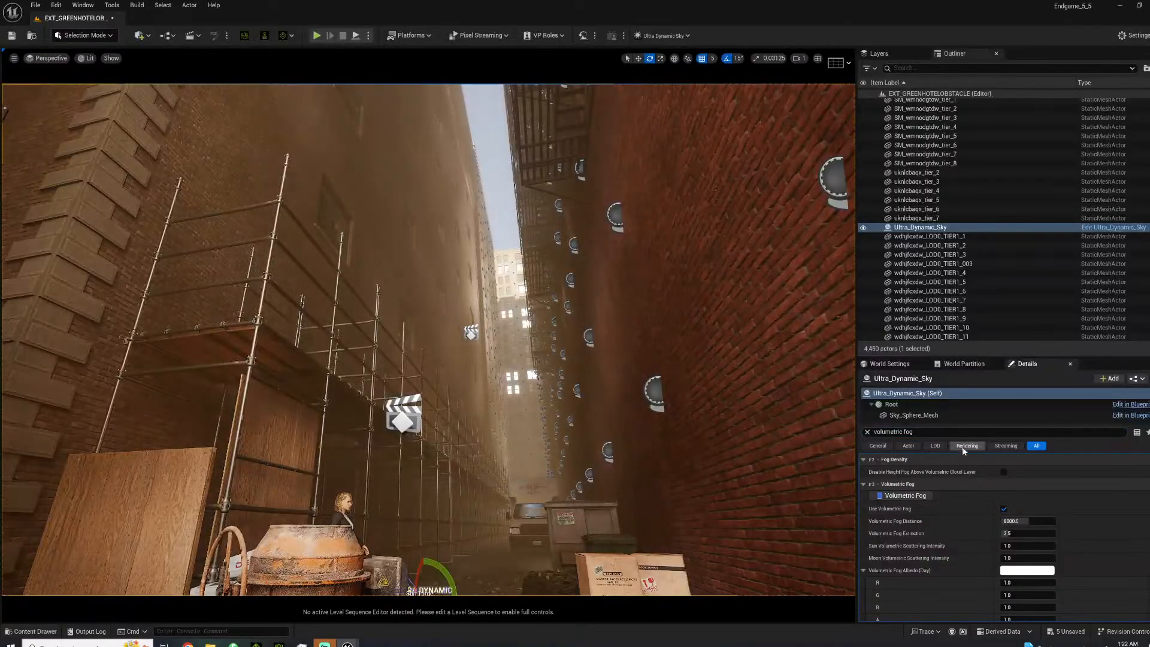
Filter the sky's properties for fog and set Base Fog Density to 0.0075.
{"action": "left_click", "coordinate": [867, 432]}
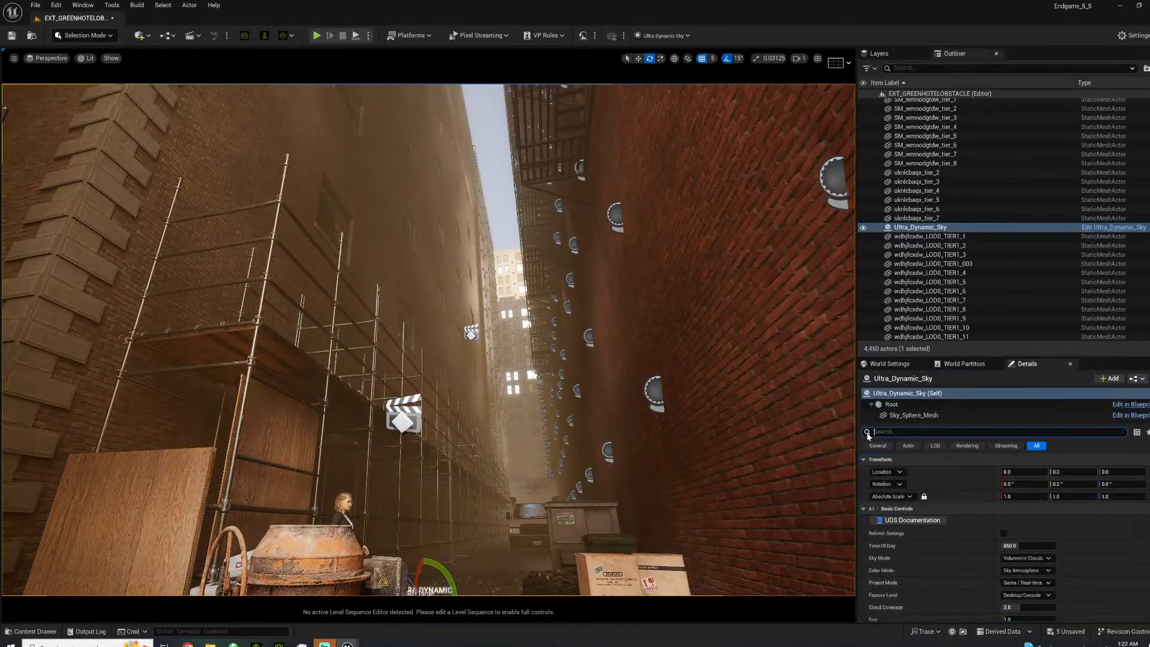
{"action": "type", "text": "fog"}
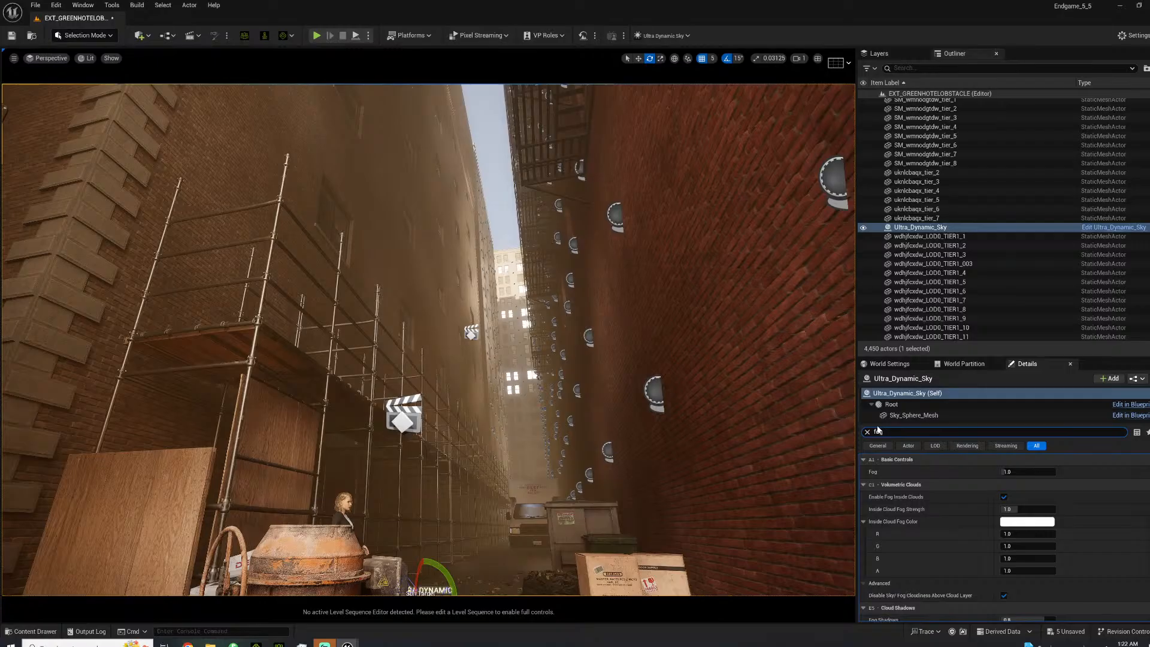
{"action": "scroll", "coordinate": [1005, 541], "scroll_direction": "down", "scroll_amount": 10}
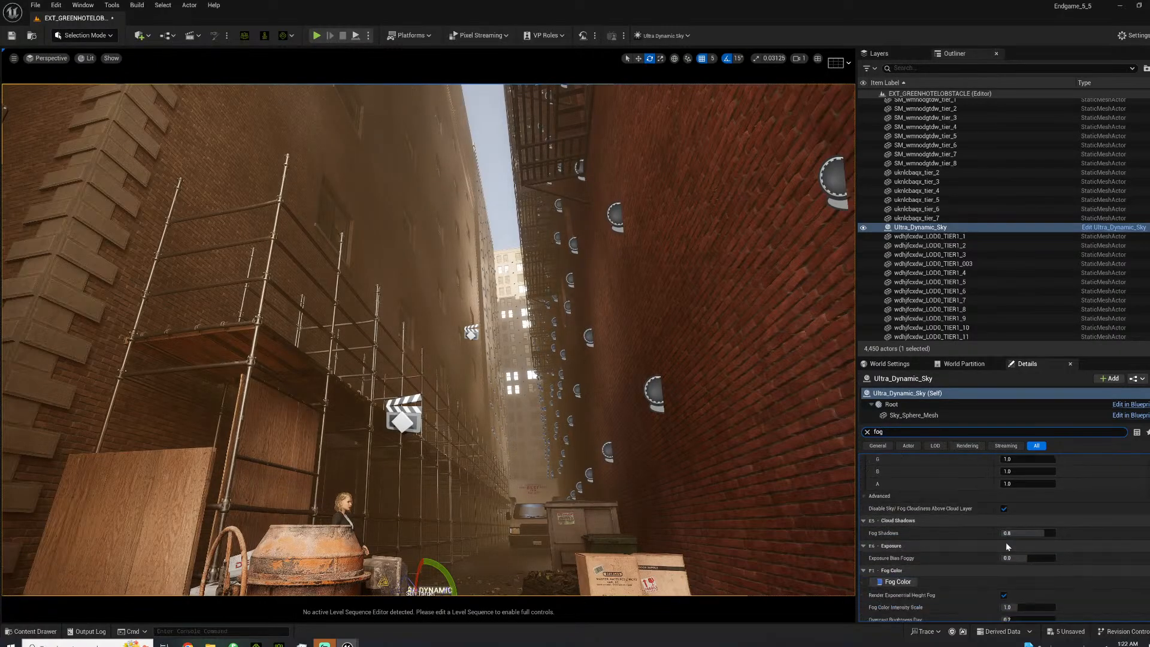
{"action": "scroll", "coordinate": [1018, 515], "scroll_direction": "down", "scroll_amount": 8}
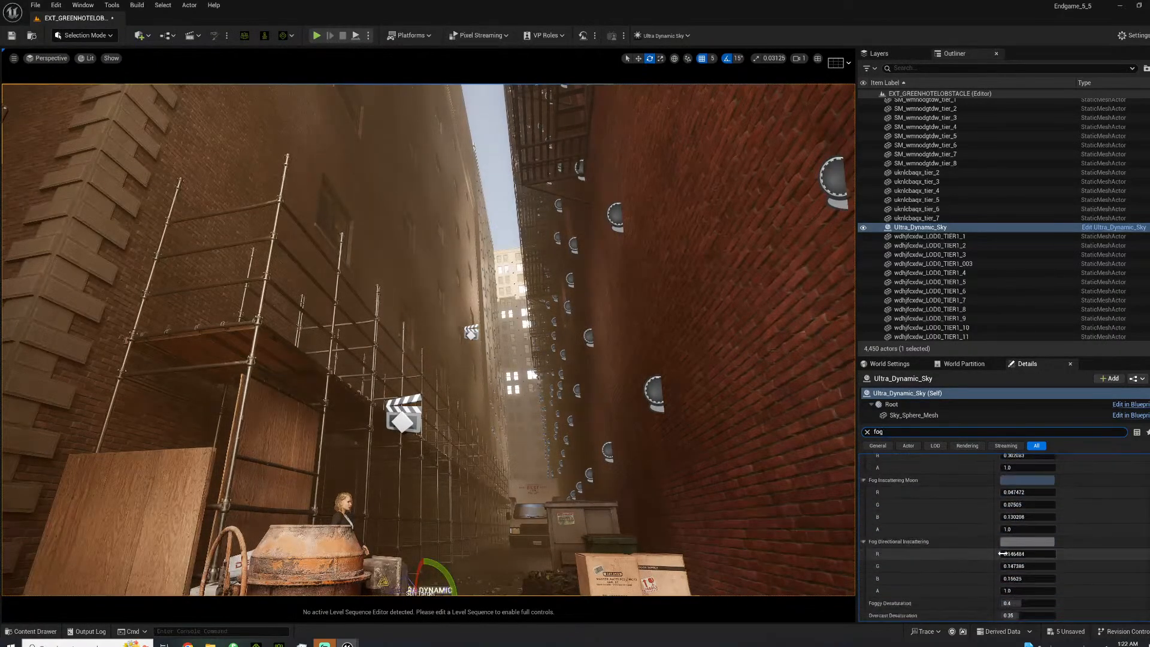
{"action": "scroll", "coordinate": [1004, 578], "scroll_direction": "down", "scroll_amount": 3}
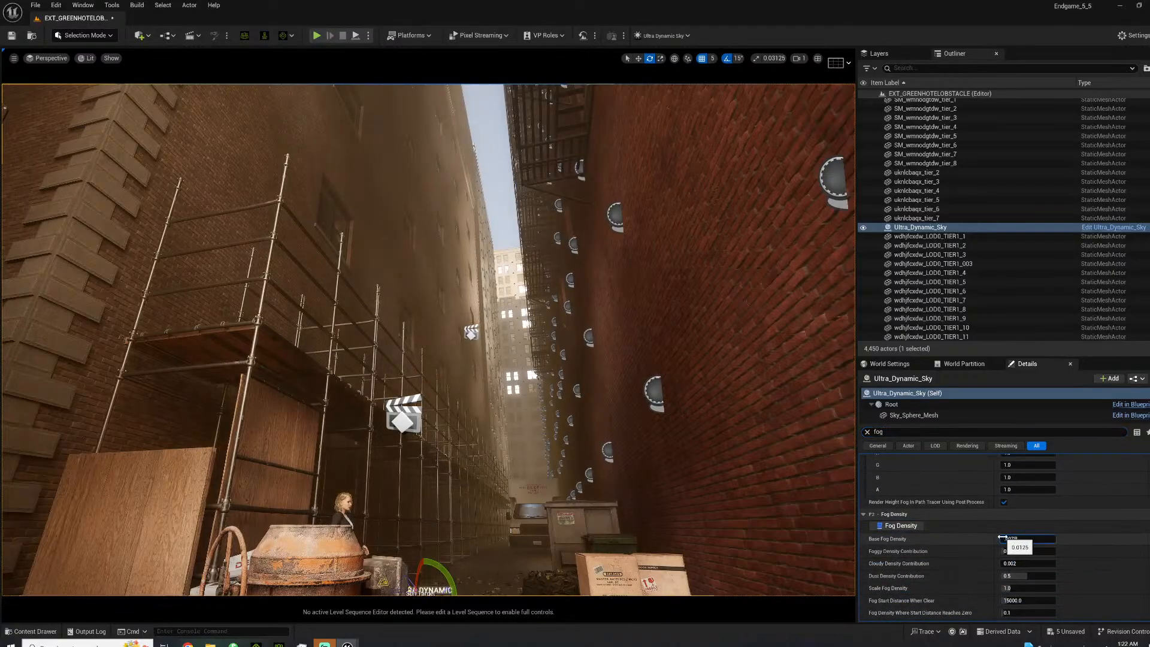
{"action": "key", "text": "Return"}
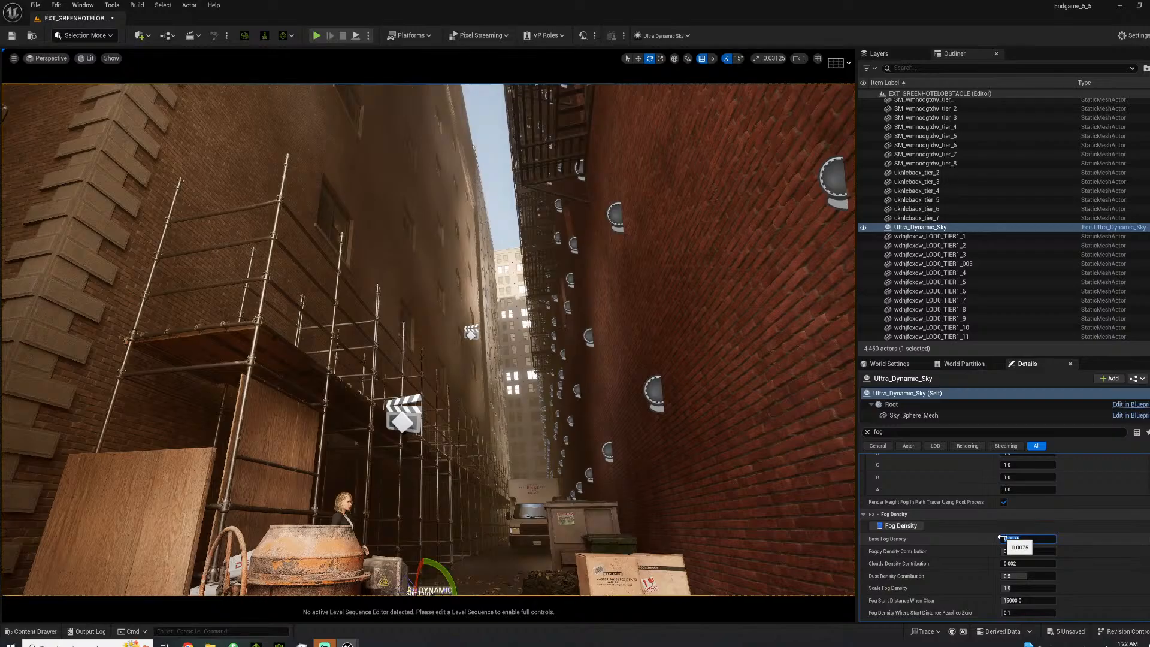
Examine the volumetric fog and the light falling through it along the alley, from the dumpsters to the concrete mixer.
{"action": "left_click", "coordinate": [558, 410]}
{"action": "right_click_drag", "start_coordinate": [557, 409], "coordinate": [364, 423]}
{"action": "key", "text": "g"}
{"action": "key", "text": "w"}
{"action": "key", "text": "s"}
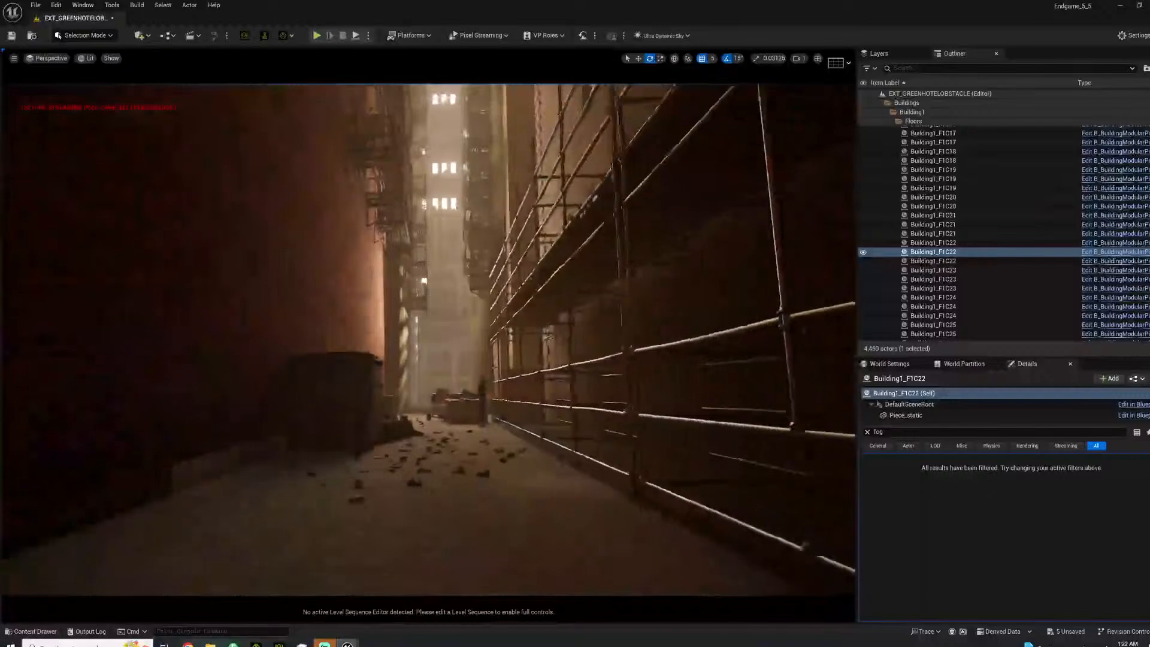
{"action": "key", "text": "w"}
{"action": "mouse_move", "coordinate": [385, 380]}
{"action": "right_mouse_down"}
{"action": "mouse_move", "coordinate": [335, 440]}
{"action": "mouse_move", "coordinate": [407, 368]}
{"action": "mouse_move", "coordinate": [376, 349]}
{"action": "mouse_move", "coordinate": [386, 385]}
{"action": "right_mouse_up"}
{"action": "key", "text": "s"}
{"action": "key", "text": "w"}
{"action": "key", "text": "g"}
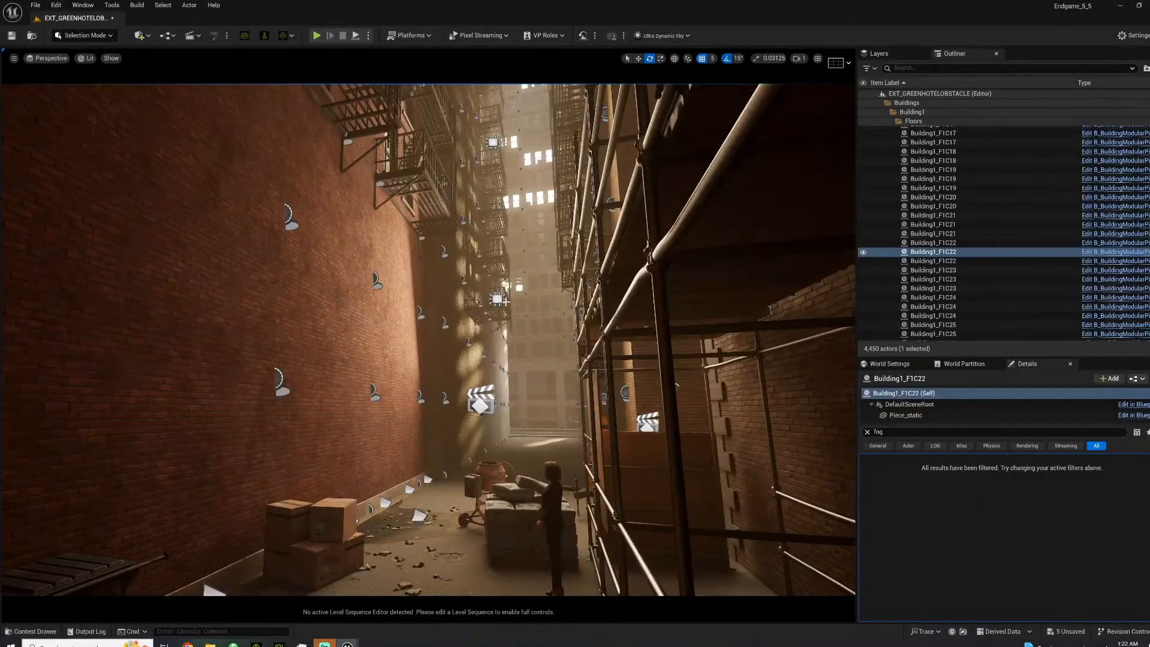
Select RectLight, RectLight2 and RectLight3 and move them together to the far end of the alley.
{"action": "left_click", "coordinate": [497, 298]}
{"action": "left_click", "coordinate": [494, 144], "text": "ctrl"}
{"action": "right_click_drag", "start_coordinate": [492, 156], "coordinate": [492, 92]}
{"action": "left_click", "coordinate": [475, 175], "text": "ctrl"}
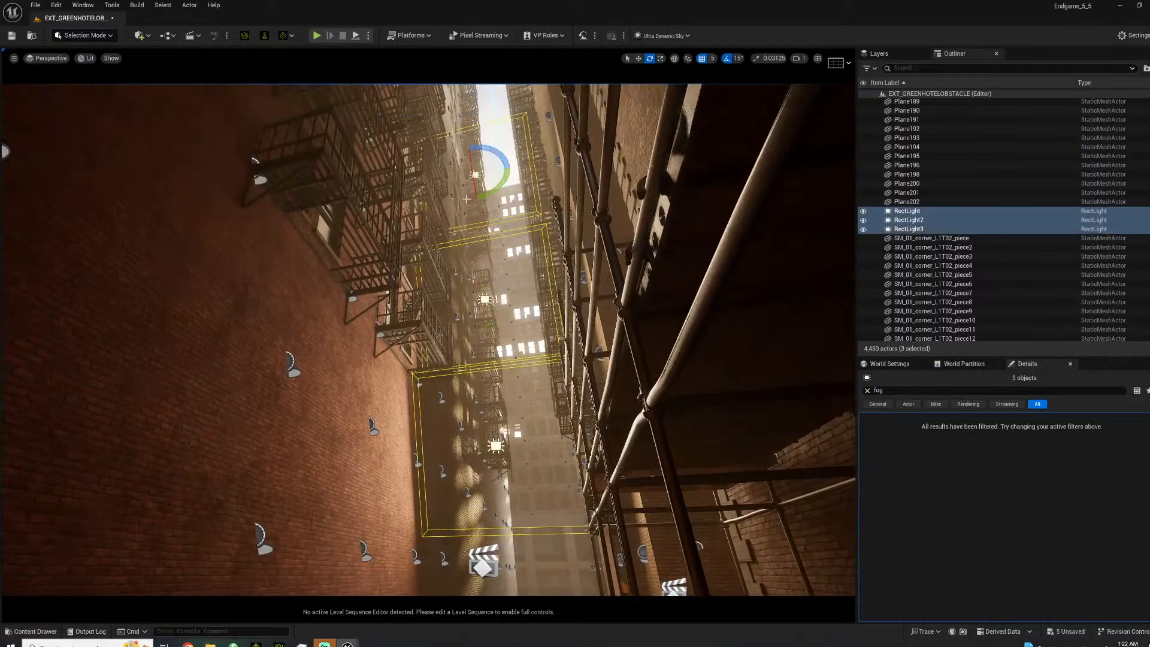
{"action": "left_click_drag", "start_coordinate": [480, 192], "coordinate": [732, 379]}
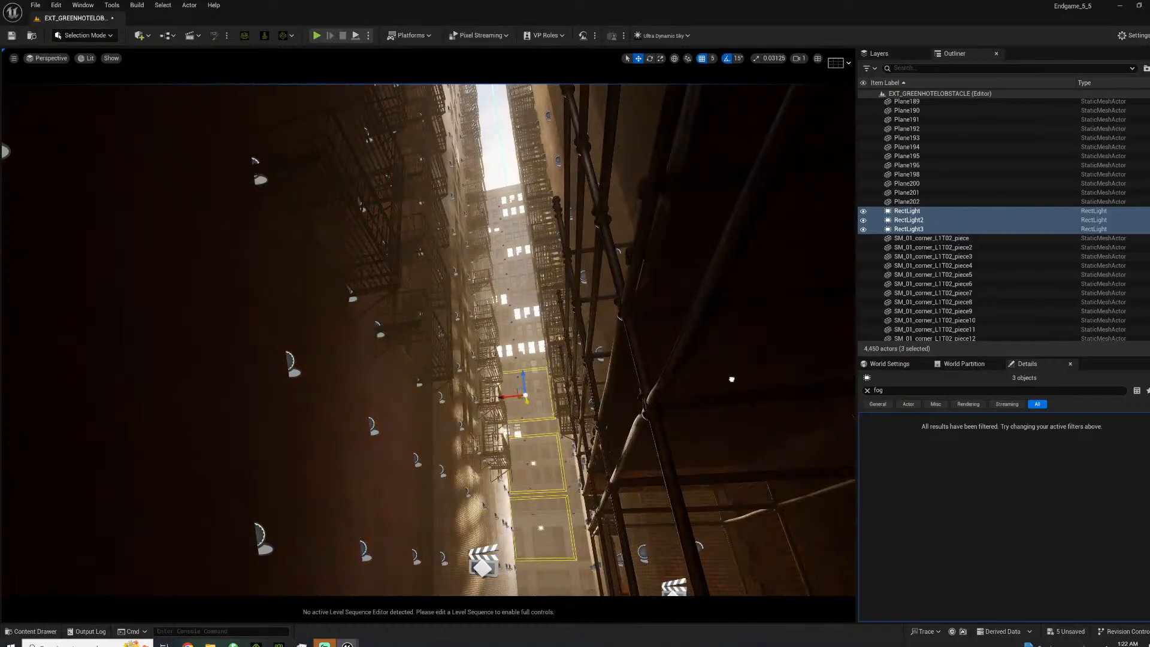
Set the three rect lights' intensity to 55 cd and their attenuation radius to 25000.
{"action": "left_click", "coordinate": [867, 391]}
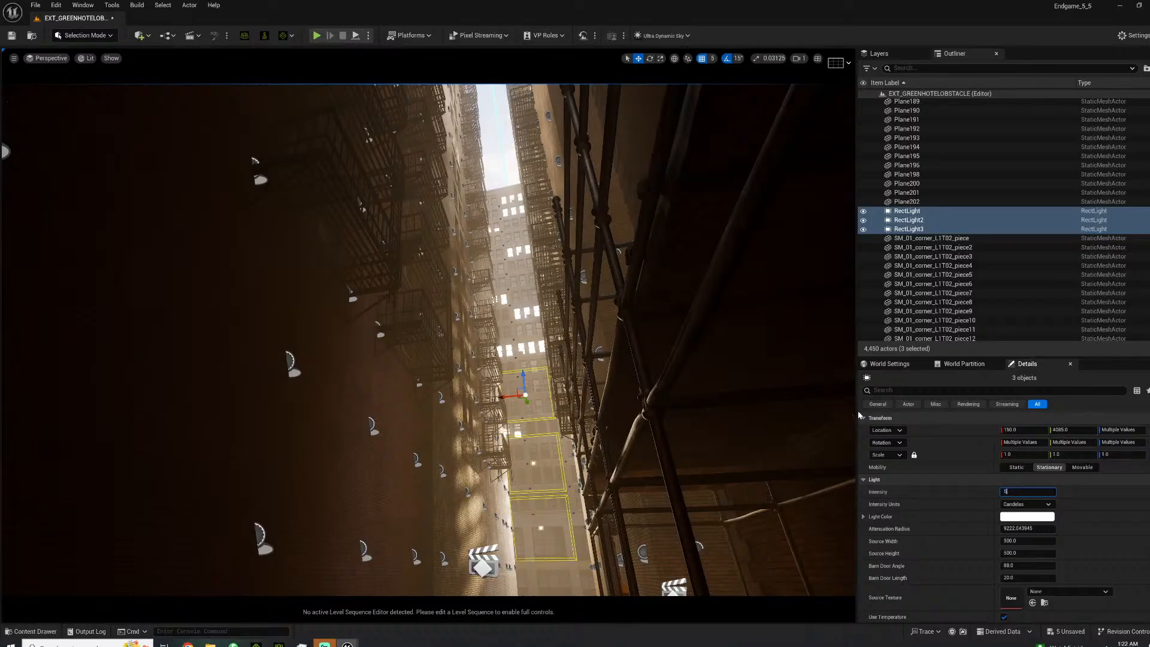
{"action": "type", "text": "55"}
{"action": "key", "text": "Return"}
{"action": "right_click_drag", "start_coordinate": [429, 340], "coordinate": [455, 428]}
{"action": "key", "text": "w"}
{"action": "key", "text": "s"}
{"action": "mouse_move", "coordinate": [774, 510]}
{"action": "right_mouse_down"}
{"action": "mouse_move", "coordinate": [752, 492]}
{"action": "mouse_move", "coordinate": [774, 510]}
{"action": "right_mouse_up"}
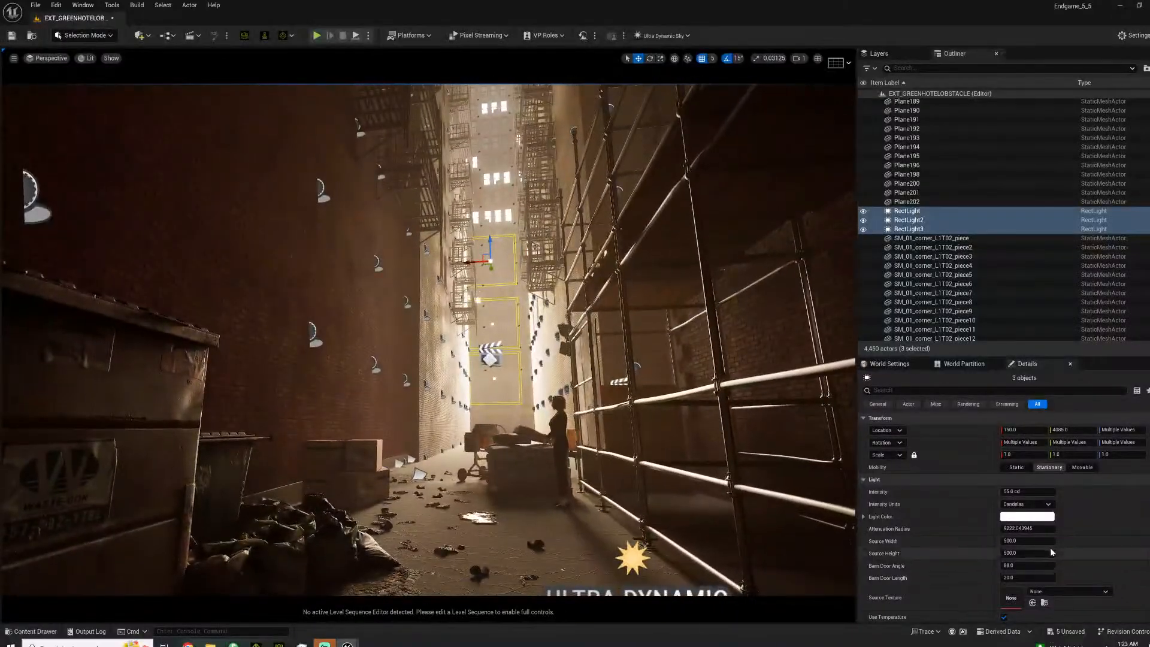
{"action": "type", "text": "25000"}
{"action": "key", "text": "Return"}
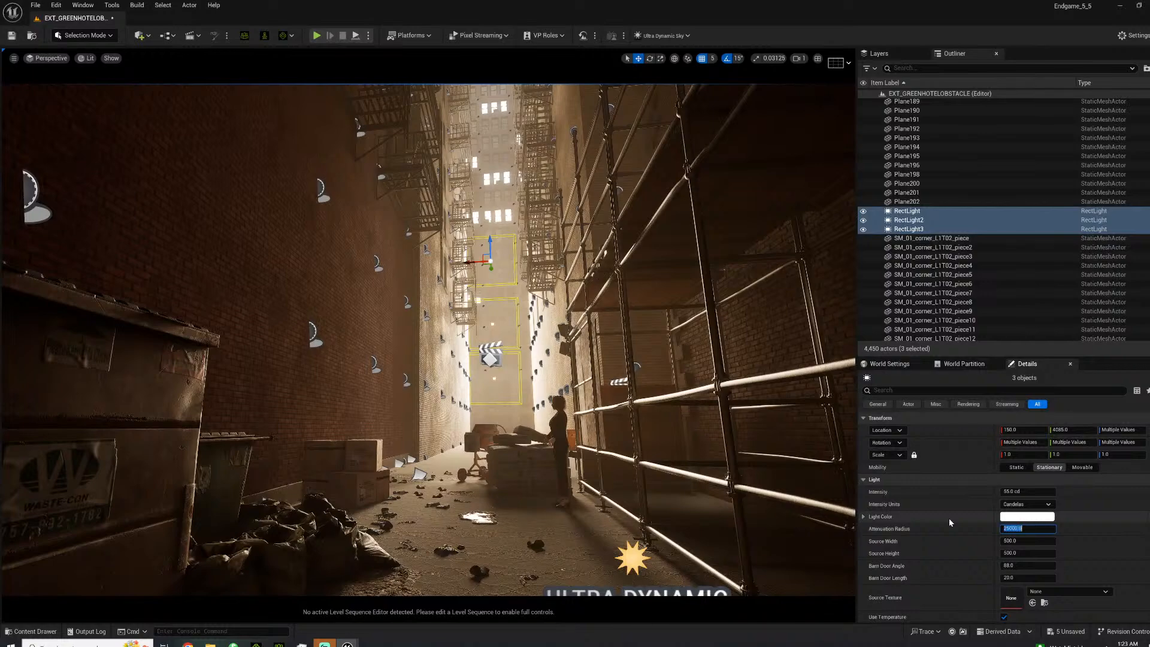
Place a copy of the uppermost rect light above the stack at the alley's far end, at a height of about 2900.
{"action": "key", "text": "s"}
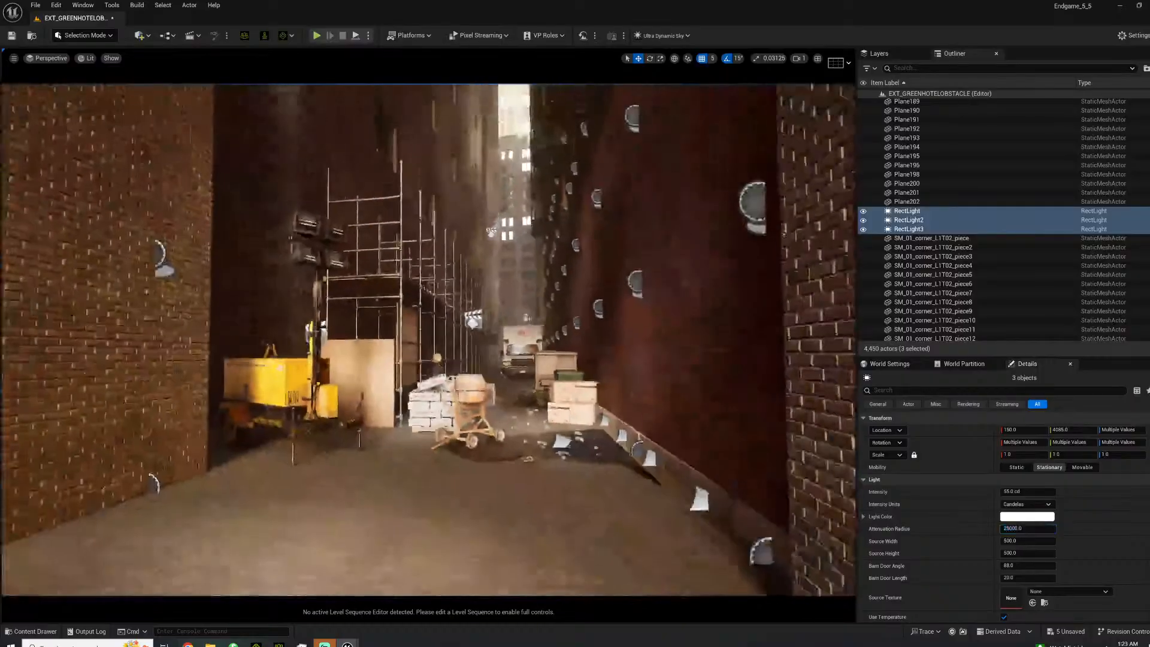
{"action": "right_click_drag", "start_coordinate": [428, 339], "coordinate": [108, 327]}
{"action": "key", "text": "s"}
{"action": "key", "text": "w"}
{"action": "key", "text": "s"}
{"action": "key", "text": "w"}
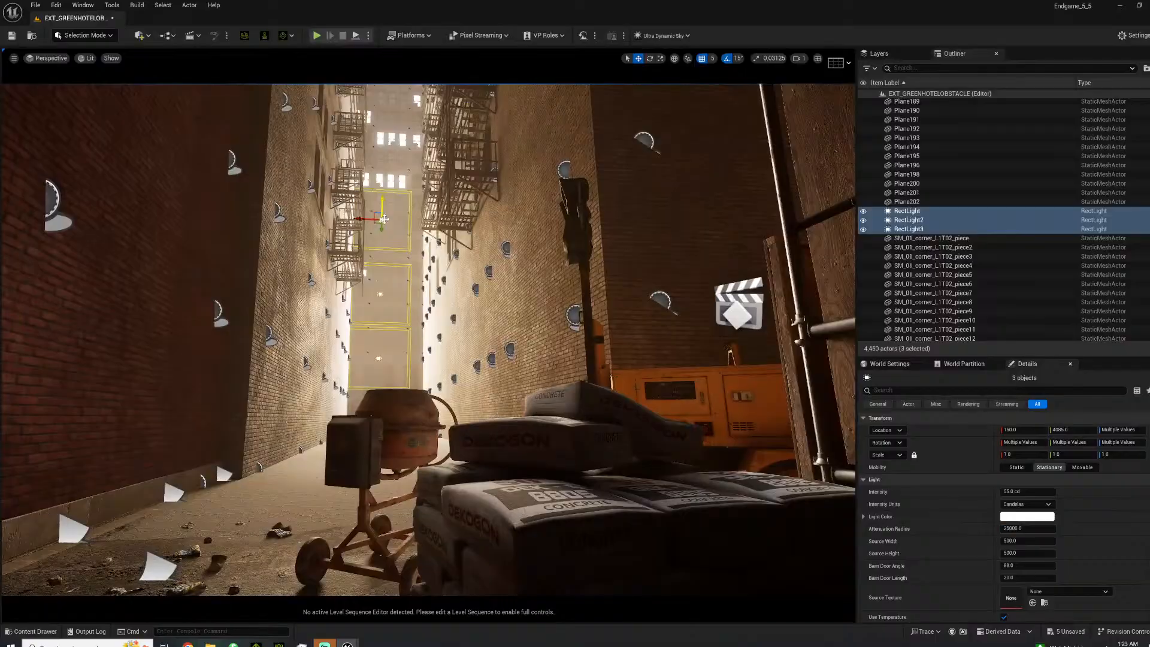
{"action": "left_click", "coordinate": [387, 199]}
{"action": "left_click_drag", "start_coordinate": [383, 199], "coordinate": [384, 97], "text": "alt"}
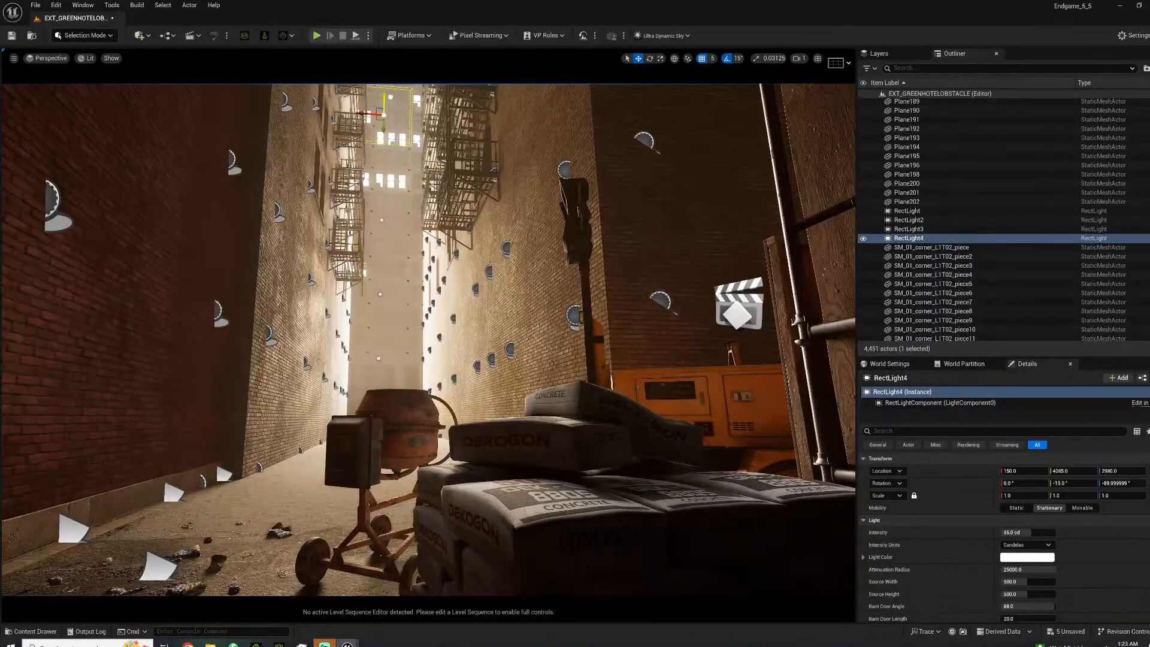
Examine the fog and backlighting from the concrete bags back past the crates and scaffolding to the alley's near end.
{"action": "key", "text": "s"}
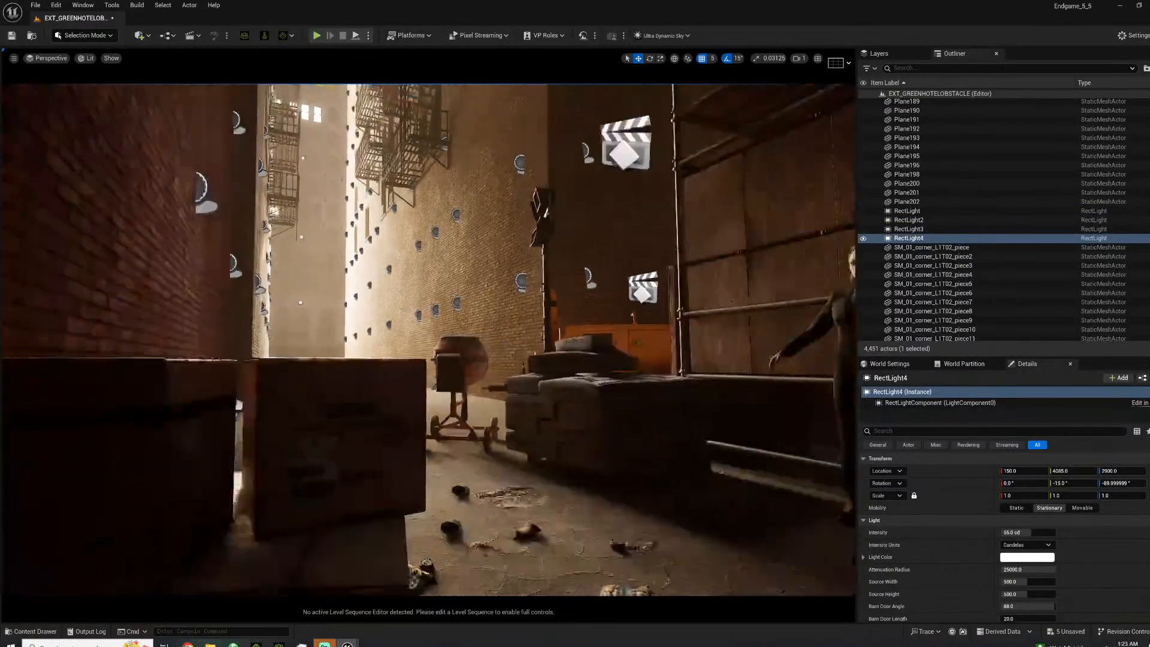
{"action": "key", "text": "s"}
{"action": "key", "text": "a"}
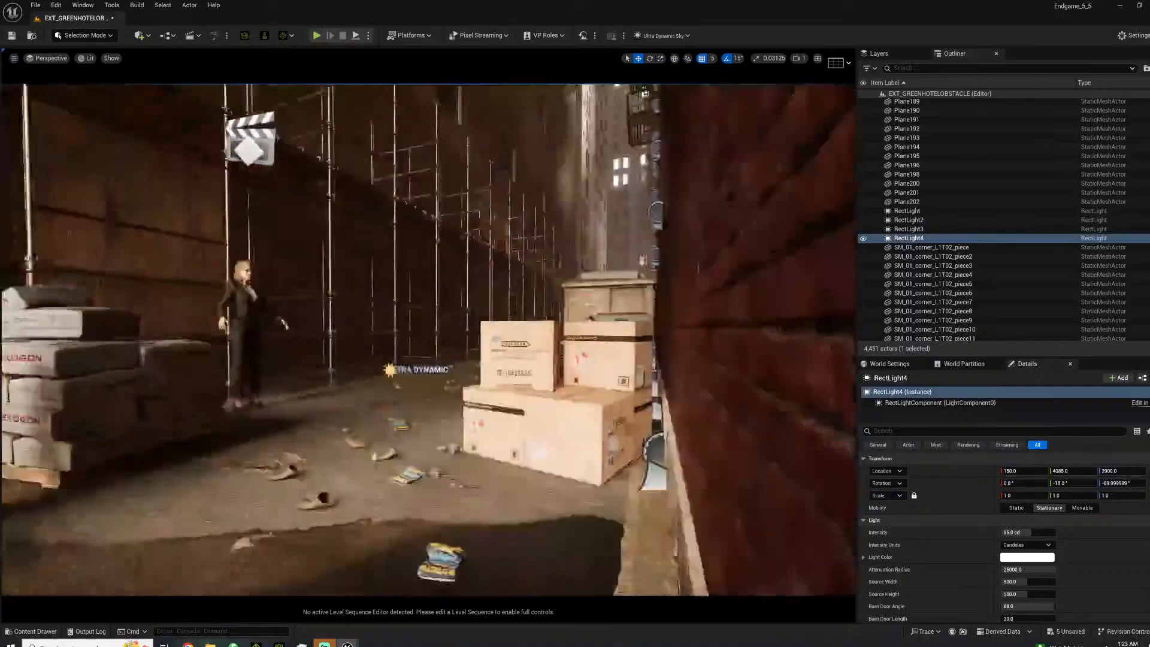
{"action": "key", "text": "s"}
{"action": "key", "text": "d"}
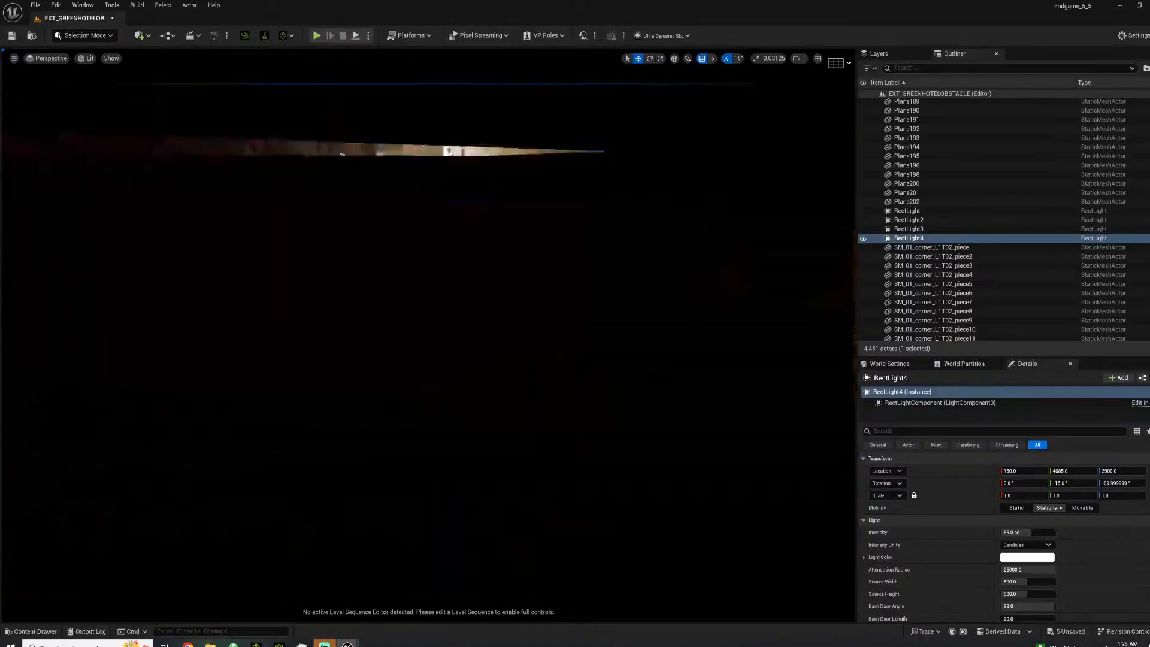
{"action": "key", "text": "a"}
{"action": "key", "text": "s"}
{"action": "key", "text": "g"}
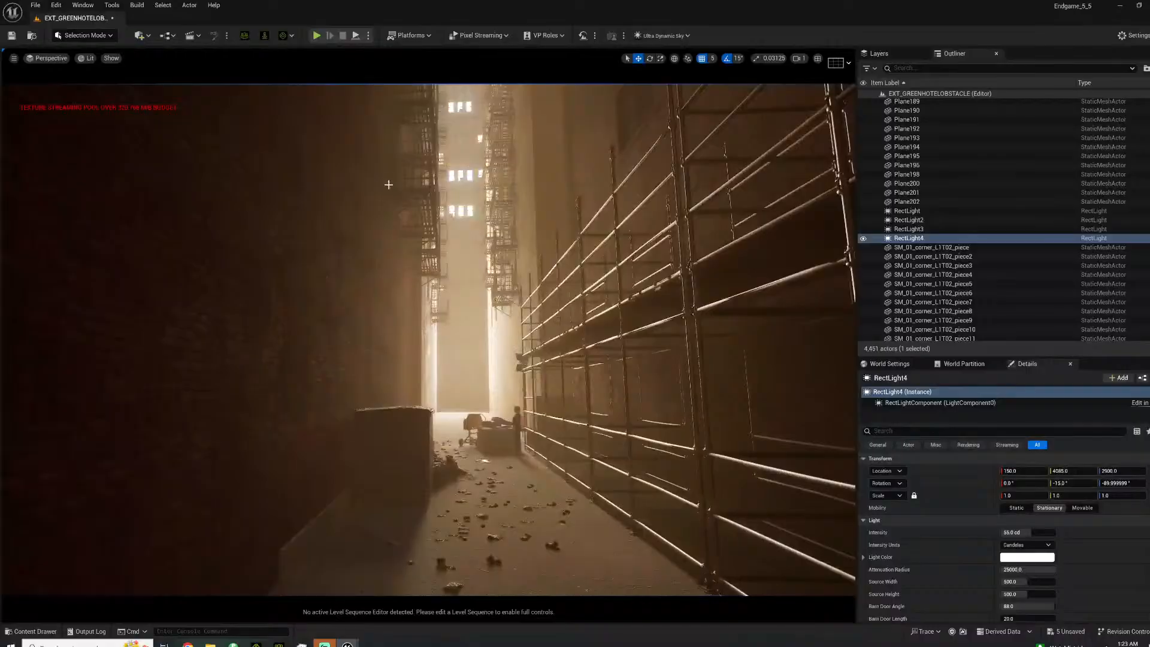
{"action": "key", "text": "s"}
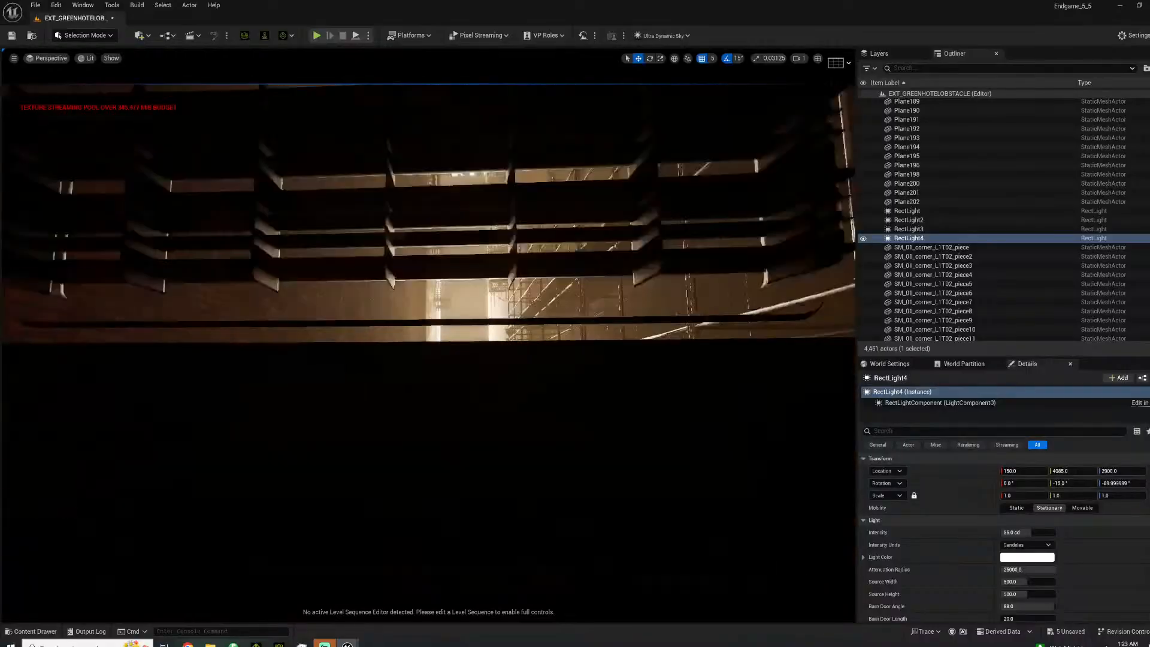
{"action": "key", "text": "s"}
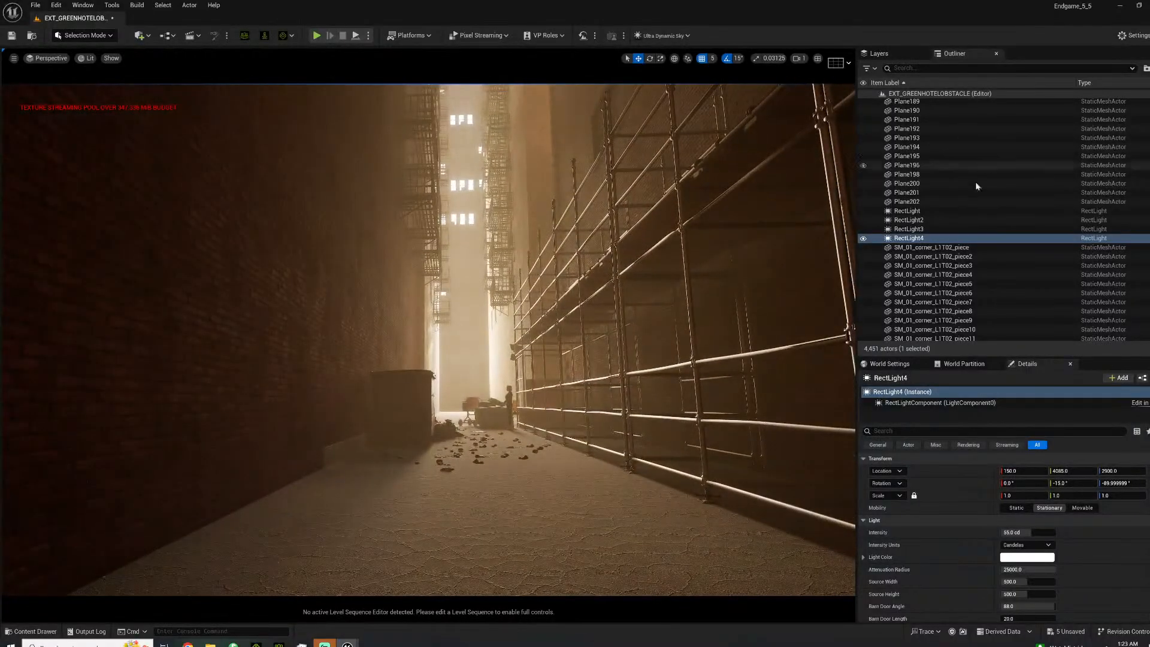
Select RectLight through RectLight4 and set their intensity to 25 cd.
{"action": "left_click", "coordinate": [935, 211], "text": "shift"}
{"action": "left_click", "coordinate": [1089, 471]}
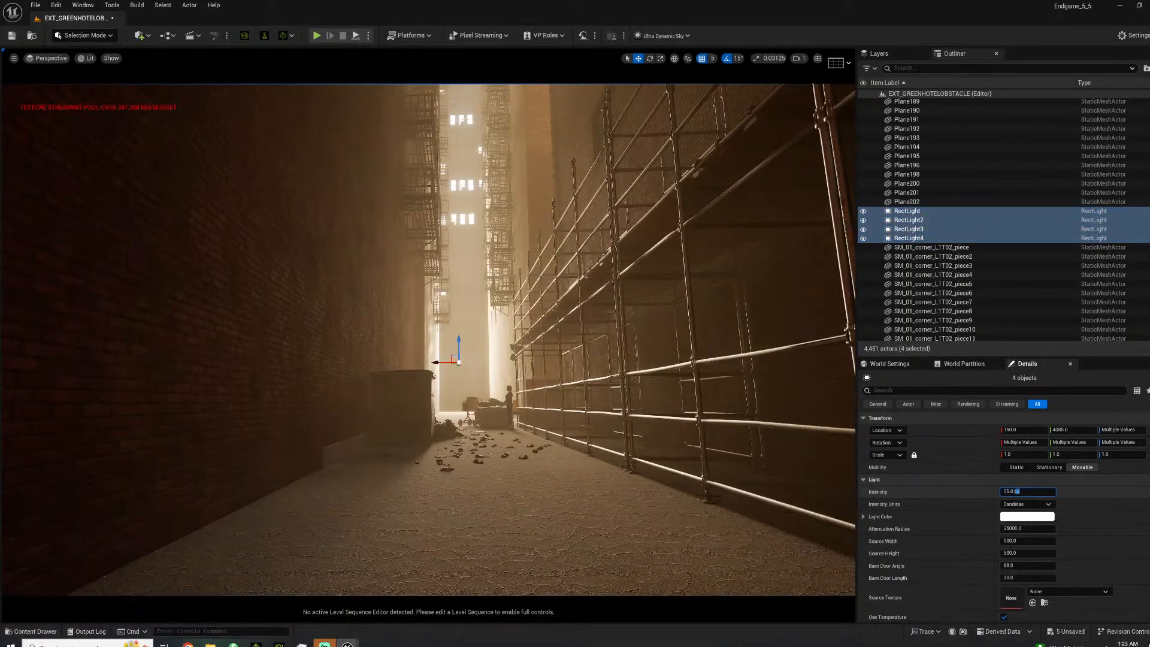
{"action": "type", "text": "25"}
{"action": "key", "text": "Return"}
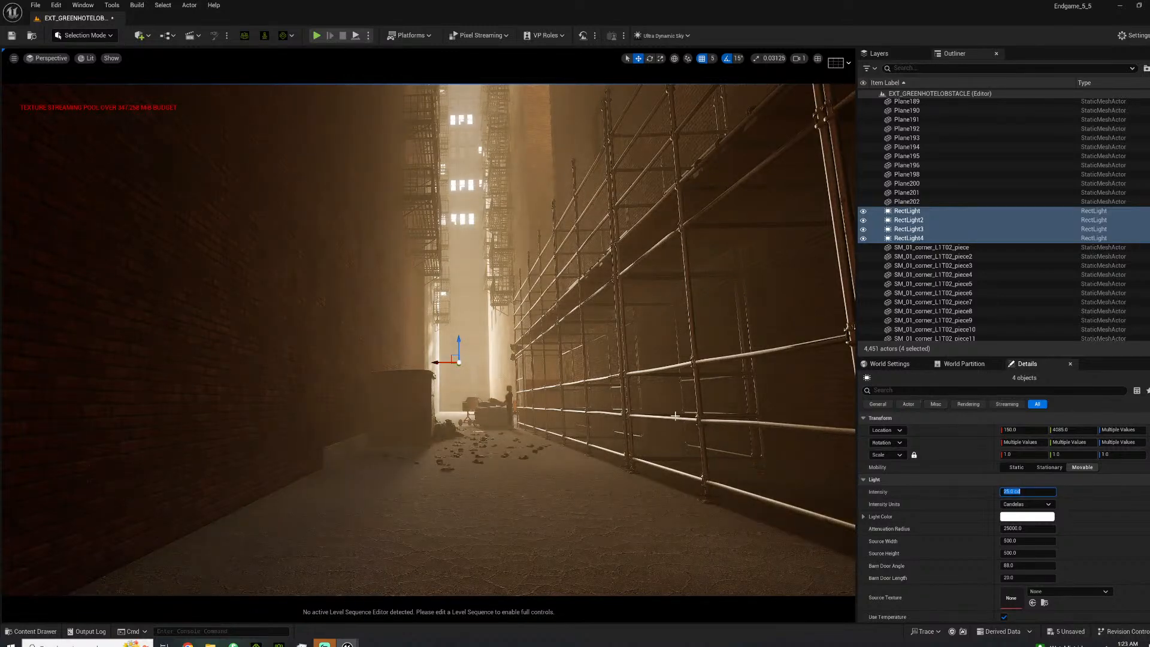
Add a new rect light to the level near the pallet of concrete bags beside the woman in the suit.
{"action": "key", "text": "w"}
{"action": "right_click_drag", "start_coordinate": [517, 418], "coordinate": [285, 300]}
{"action": "key", "text": "s"}
{"action": "key", "text": "a"}
{"action": "key", "text": "w"}
{"action": "key", "text": "s"}
{"action": "key", "text": "d"}
{"action": "mouse_move", "coordinate": [411, 335]}
{"action": "right_mouse_down"}
{"action": "mouse_move", "coordinate": [418, 349]}
{"action": "mouse_move", "coordinate": [396, 346]}
{"action": "right_mouse_up"}
{"action": "left_click", "coordinate": [144, 38]}
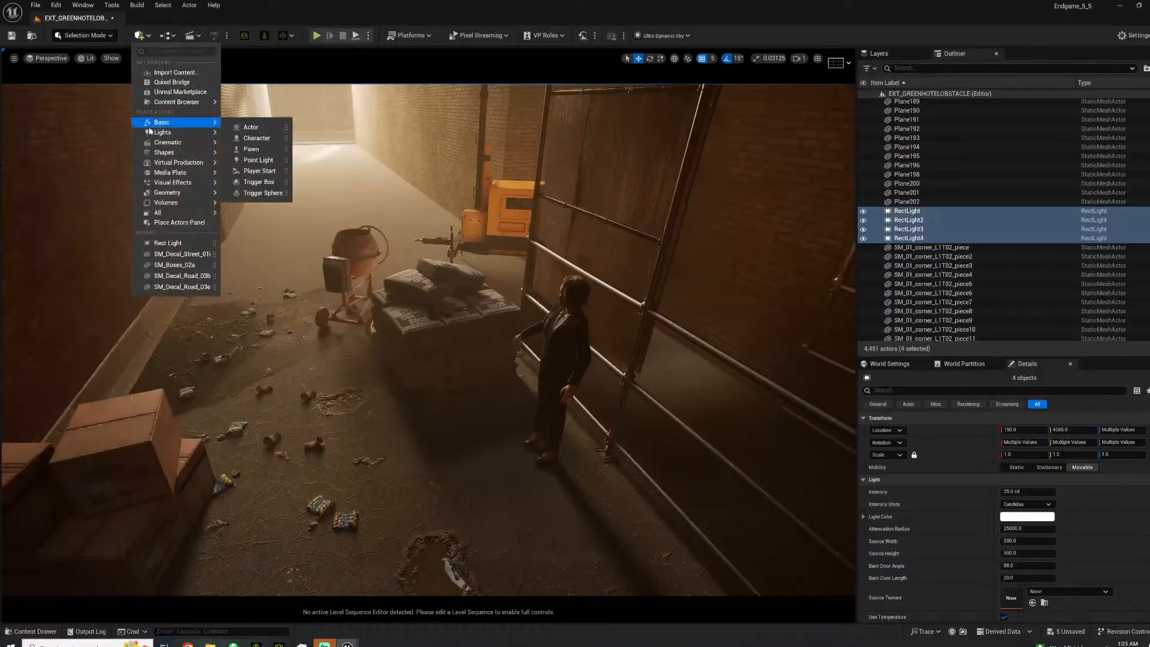
{"action": "mouse_move", "coordinate": [206, 133]}
{"action": "left_click", "coordinate": [256, 170]}
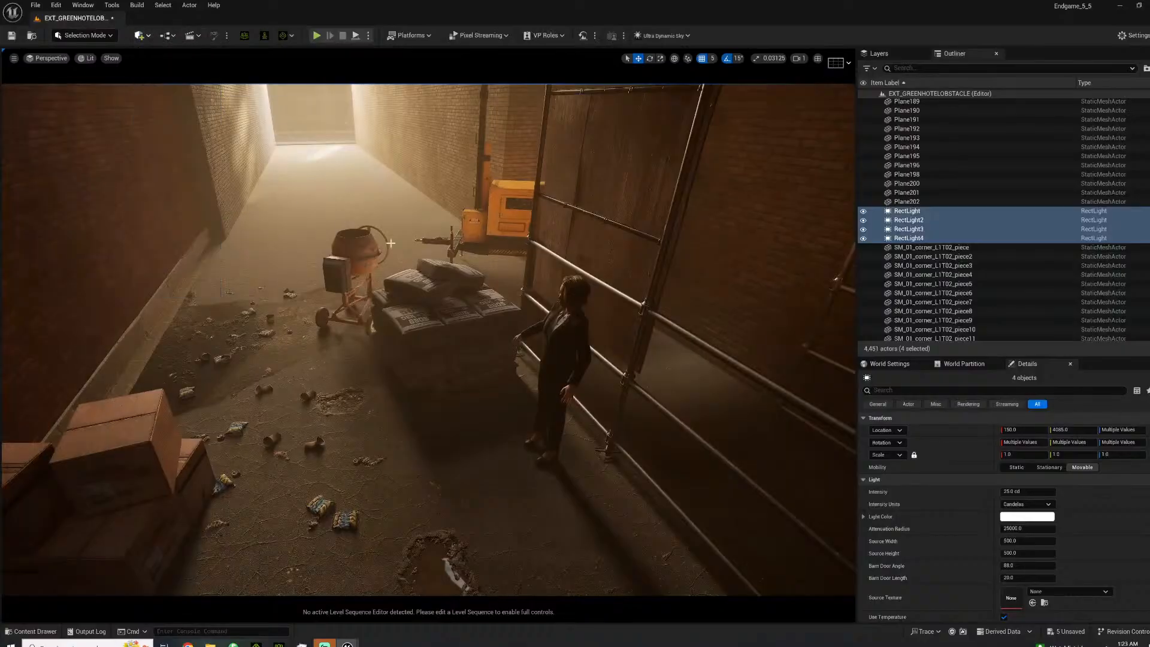
{"action": "right_click_drag", "start_coordinate": [442, 333], "coordinate": [431, 328]}
{"action": "key", "text": "g"}
{"action": "key", "text": "g"}
{"action": "key", "text": "g"}
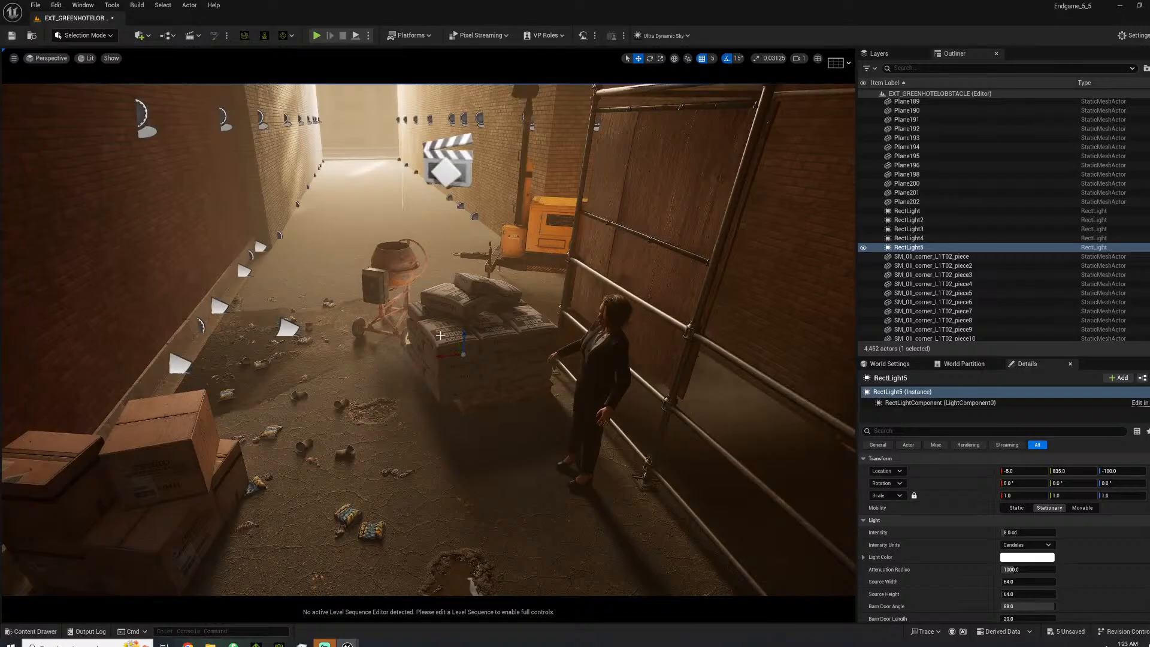
Move the new rect light up across the alley, opposite the woman, and set its intensity to 1 cd.
{"action": "left_click_drag", "start_coordinate": [465, 338], "coordinate": [306, 227]}
{"action": "scroll", "coordinate": [934, 492], "scroll_direction": "down", "scroll_amount": 3}
{"action": "left_click", "coordinate": [1014, 474]}
{"action": "type", "text": "1"}
{"action": "key", "text": "Return"}
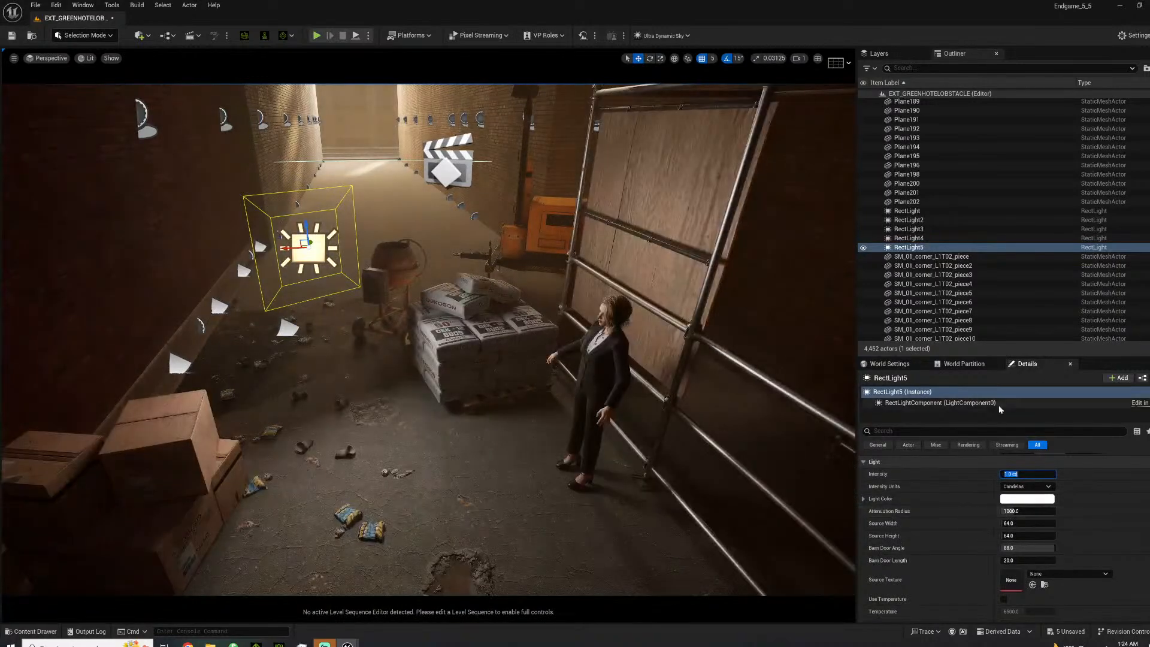
Enable colour temperature on the new rect light and set it to 4250.
{"action": "scroll", "coordinate": [1038, 557], "scroll_direction": "down", "scroll_amount": 1}
{"action": "left_click", "coordinate": [1004, 570]}
{"action": "left_click", "coordinate": [1029, 582]}
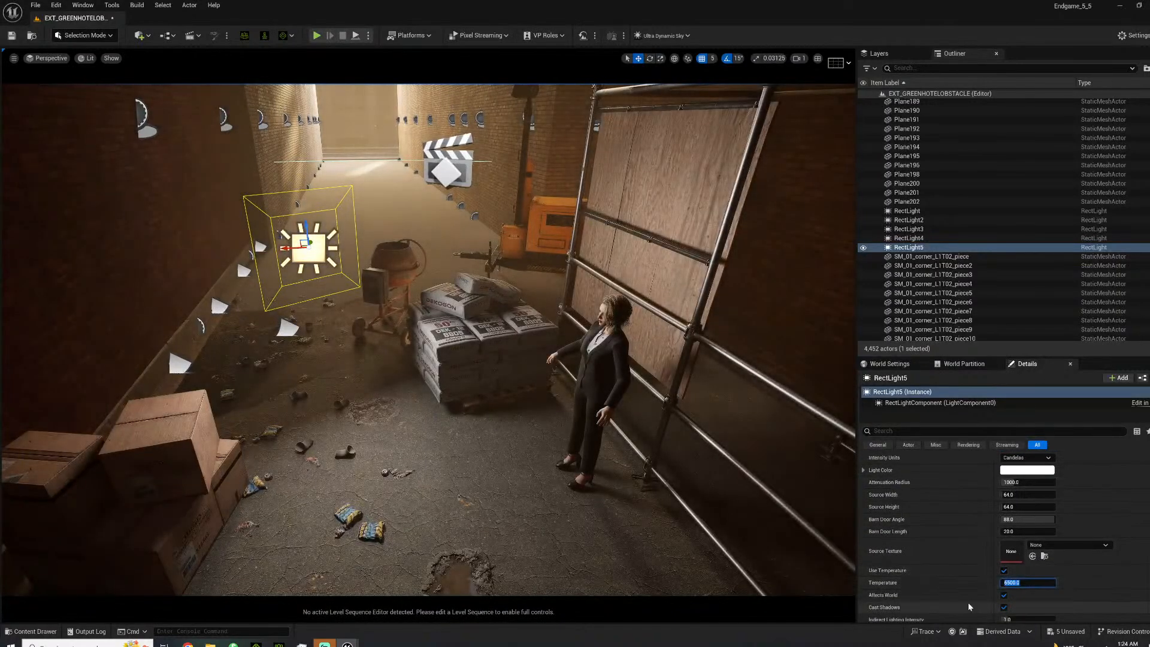
{"action": "key", "text": "w"}
{"action": "right_click_drag", "start_coordinate": [599, 372], "coordinate": [755, 329]}
{"action": "right_click_drag", "start_coordinate": [600, 330], "coordinate": [623, 306]}
{"action": "key", "text": "s"}
{"action": "key", "text": "s"}
{"action": "key", "text": "w"}
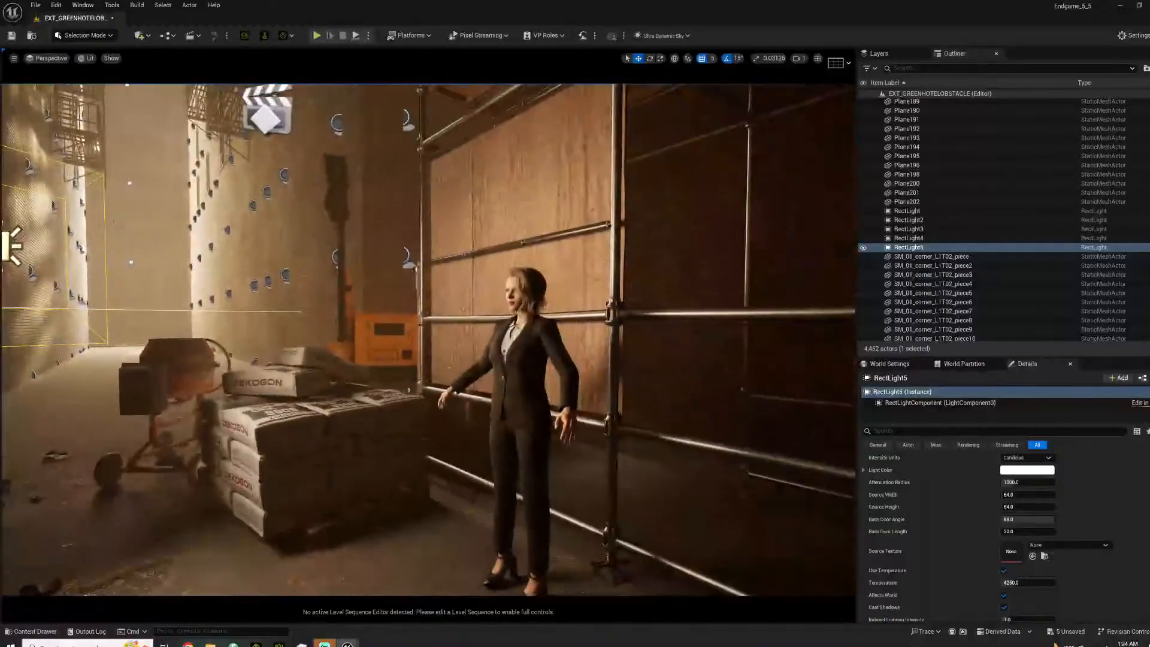
Check the light on the woman's face up close and set the new rect light's intensity to 0.5 cd.
{"action": "key", "text": "e"}
{"action": "key", "text": "s"}
{"action": "right_click_drag", "start_coordinate": [428, 370], "coordinate": [432, 396]}
{"action": "key", "text": "w"}
{"action": "key", "text": "s"}
{"action": "left_click_drag", "start_coordinate": [458, 290], "coordinate": [535, 270]}
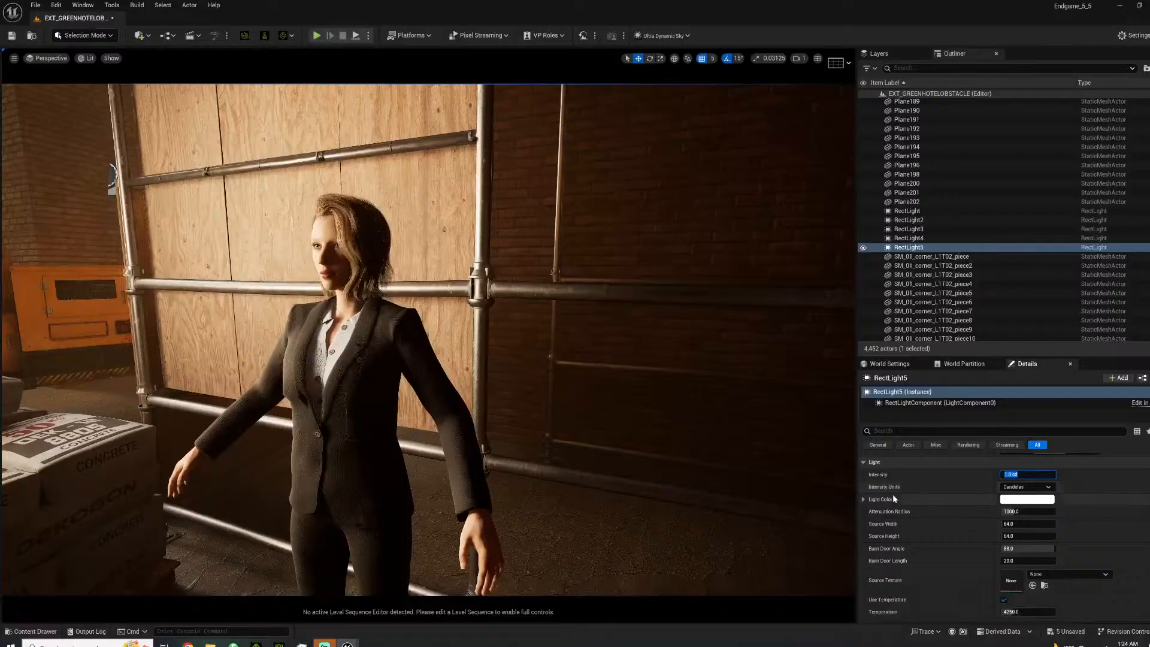
{"action": "right_click_drag", "start_coordinate": [600, 372], "coordinate": [539, 366]}
{"action": "right_click_drag", "start_coordinate": [650, 297], "coordinate": [644, 298]}
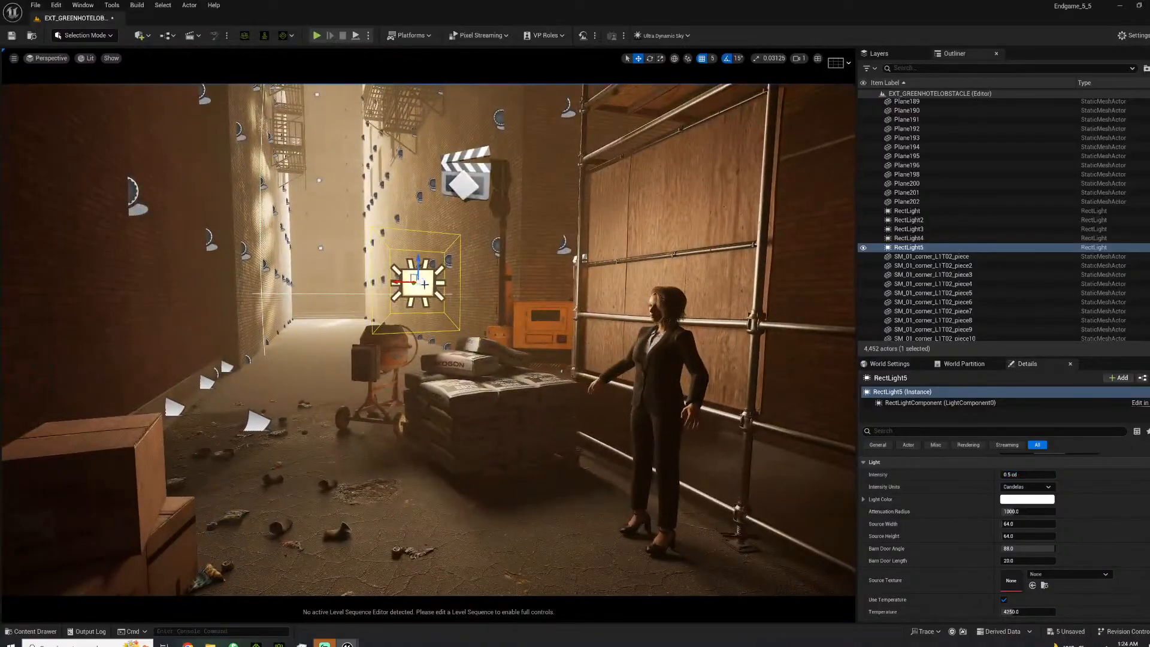
Place a copy of the character light on the woman's other side, by the scaffolding, and rotate it.
{"action": "left_click_drag", "start_coordinate": [421, 287], "coordinate": [842, 214], "text": "alt"}
{"action": "right_click_drag", "start_coordinate": [707, 303], "coordinate": [746, 305]}
{"action": "key", "text": "e"}
{"action": "left_click_drag", "start_coordinate": [767, 294], "coordinate": [723, 313]}
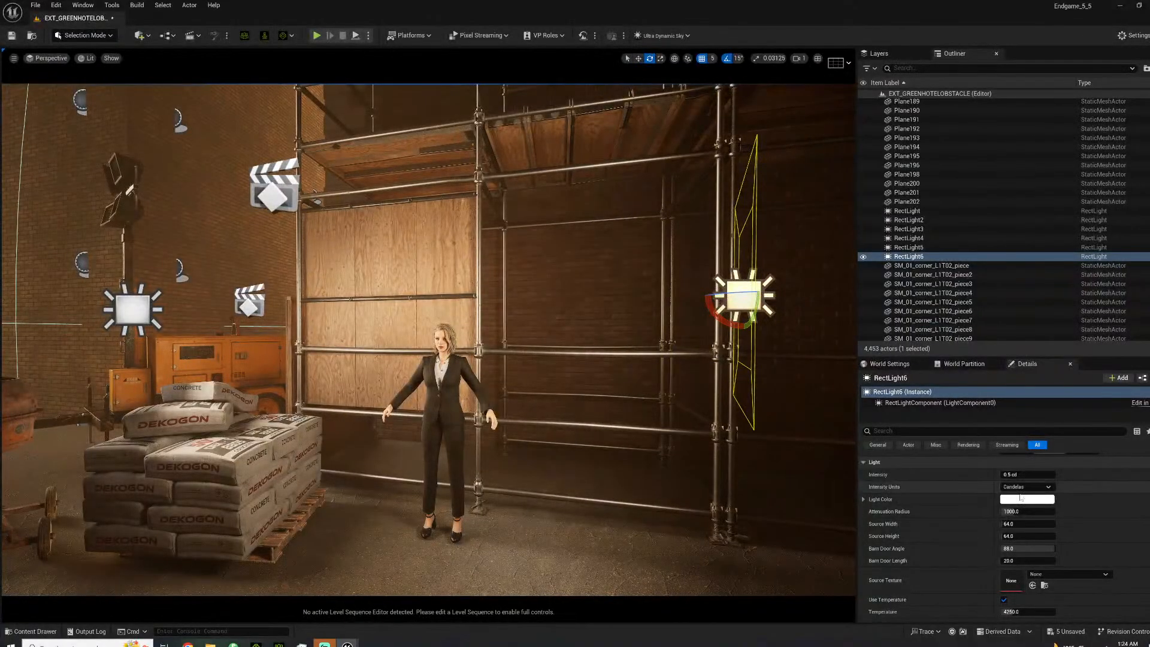
Set the copied light's colour to a dark grey with a value of about 0.045.
{"action": "left_click", "coordinate": [1022, 499]}
{"action": "left_click", "coordinate": [957, 499]}
{"action": "mouse_move", "coordinate": [957, 499]}
{"action": "left_mouse_down"}
{"action": "mouse_move", "coordinate": [955, 488]}
{"action": "mouse_move", "coordinate": [954, 500]}
{"action": "left_mouse_up"}
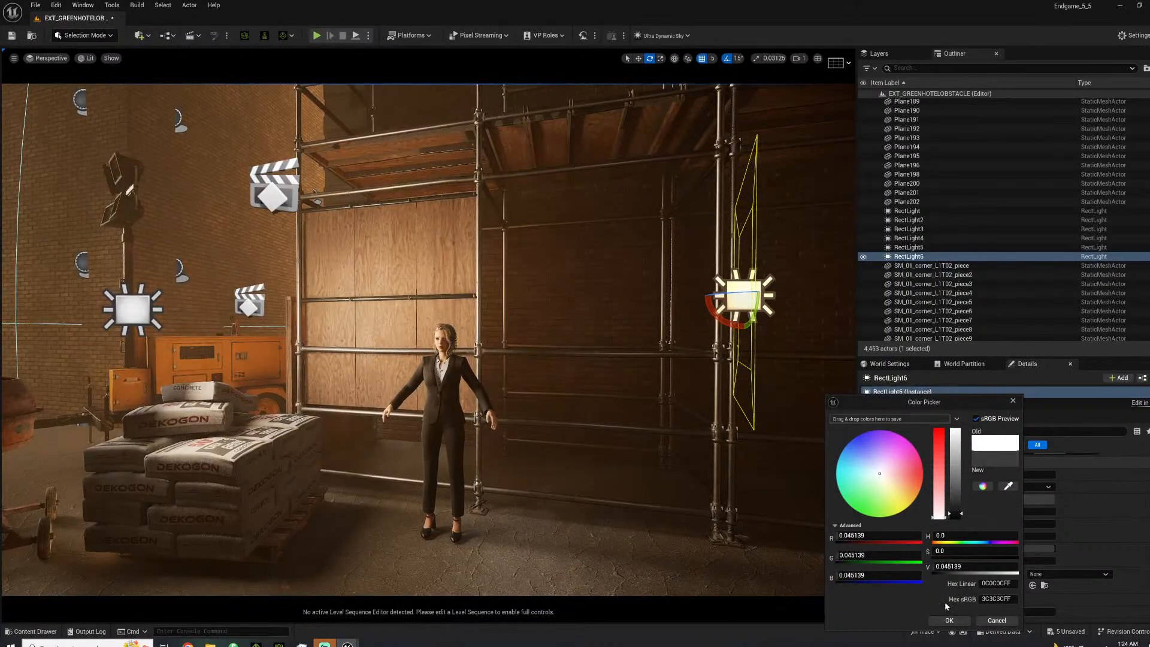
{"action": "left_click", "coordinate": [951, 620]}
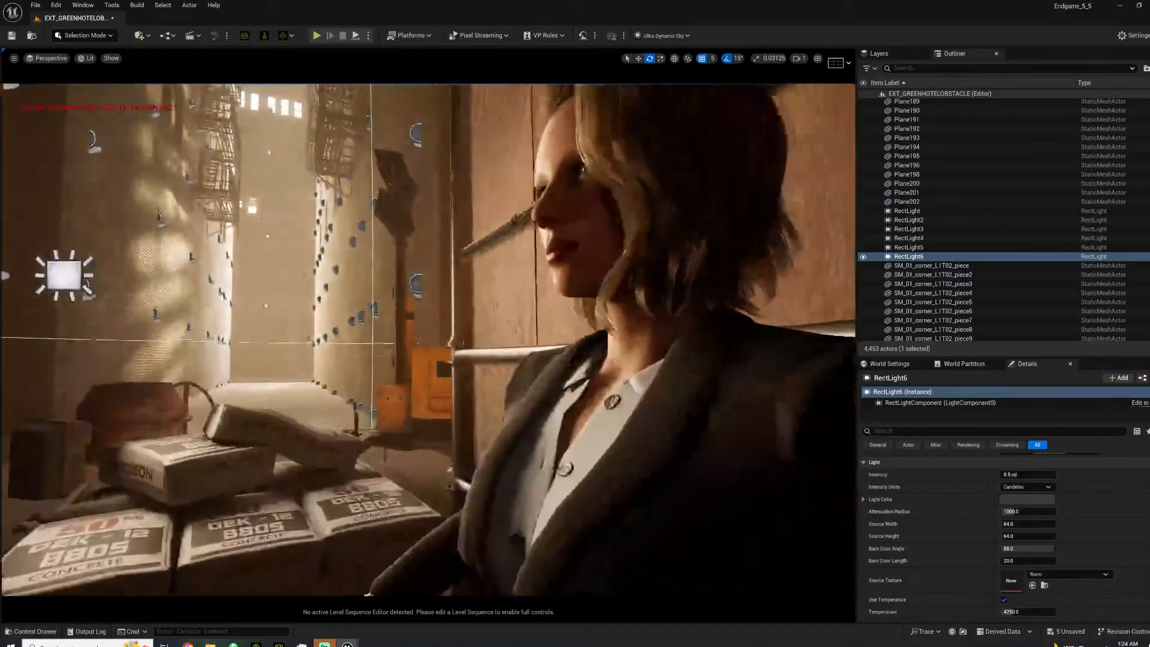
{"action": "right_click_drag", "start_coordinate": [428, 340], "coordinate": [391, 344]}
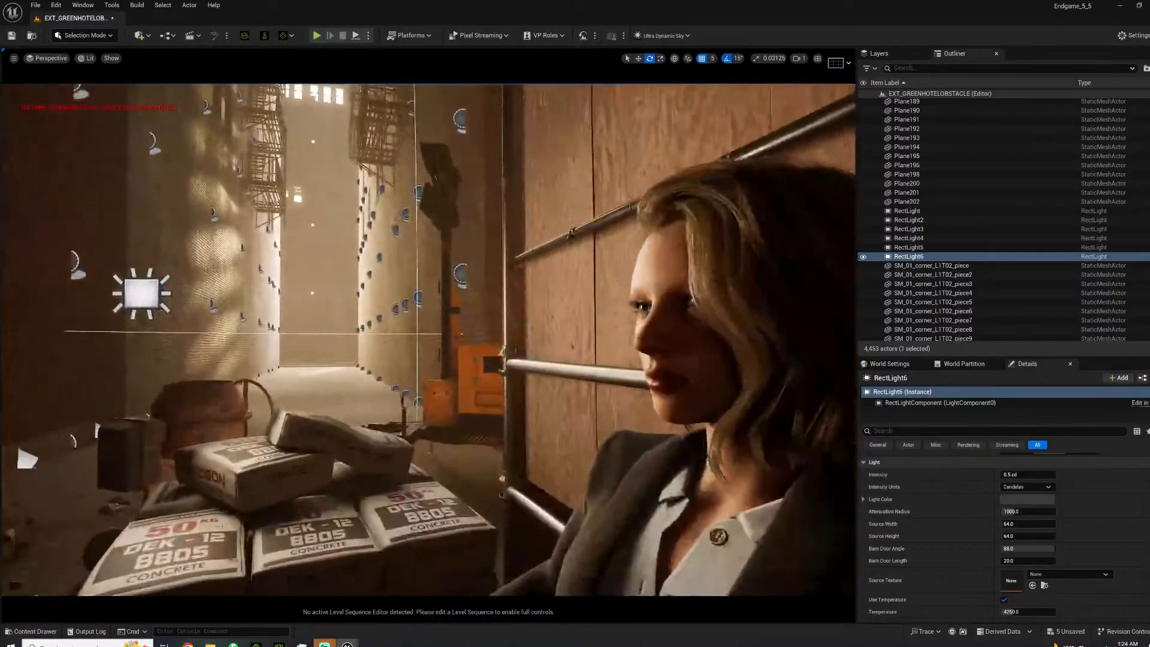
{"action": "right_click_drag", "start_coordinate": [484, 367], "coordinate": [469, 377]}
{"action": "right_click_drag", "start_coordinate": [499, 260], "coordinate": [453, 300]}
{"action": "key", "text": "g"}
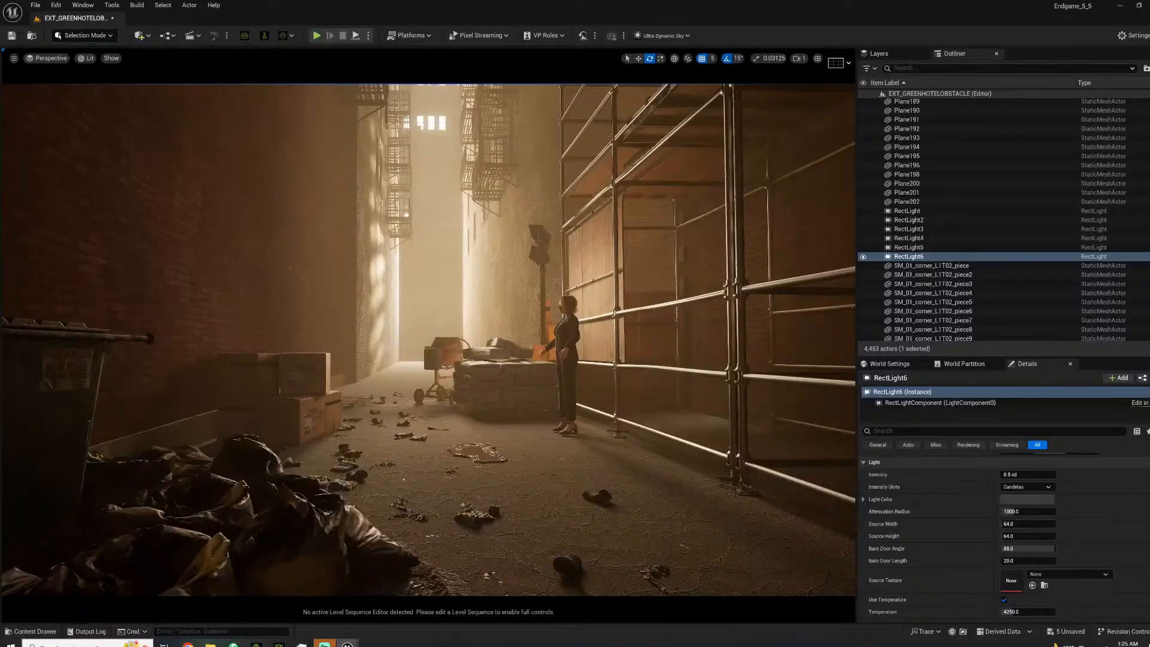
{"action": "right_click_drag", "start_coordinate": [454, 299], "coordinate": [454, 269]}
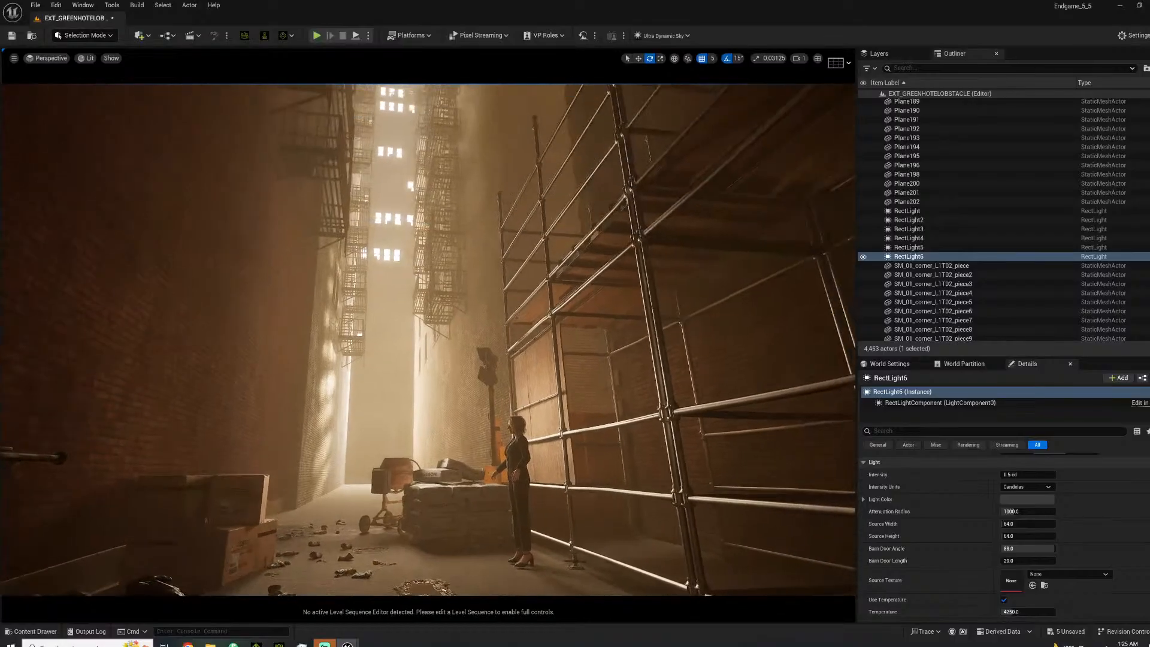
Select RectLight through RectLight4 and move the stack together along the alley's length at its far end.
{"action": "left_click", "coordinate": [903, 213]}
{"action": "left_click", "coordinate": [903, 239], "text": "shift"}
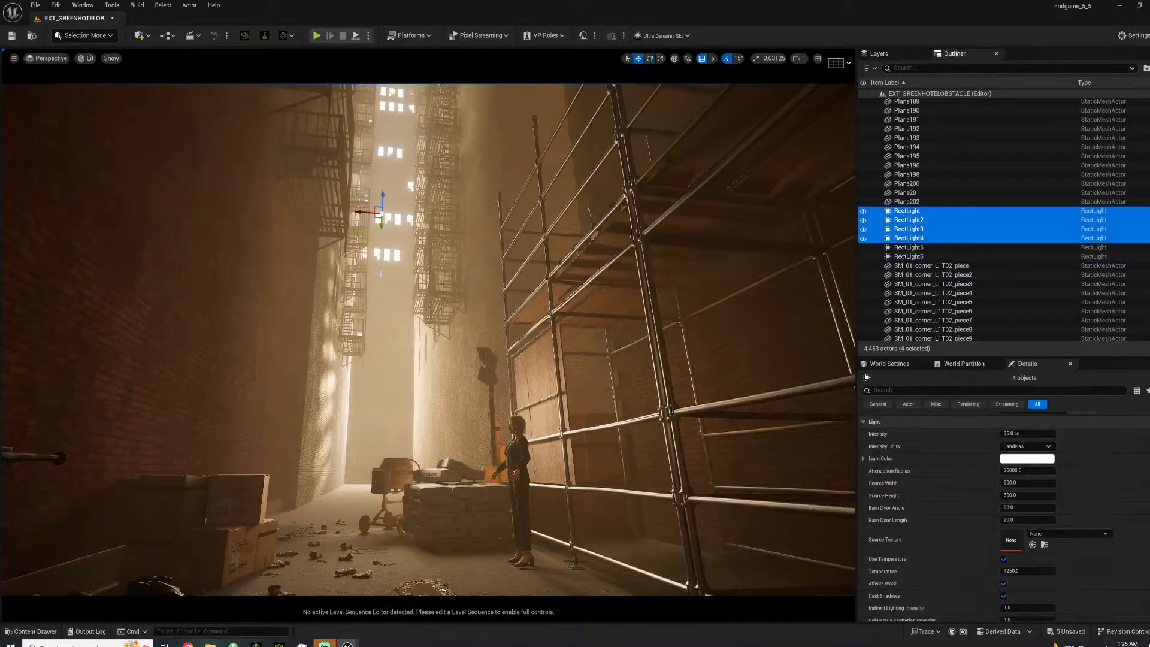
{"action": "left_click_drag", "start_coordinate": [381, 223], "coordinate": [364, 231]}
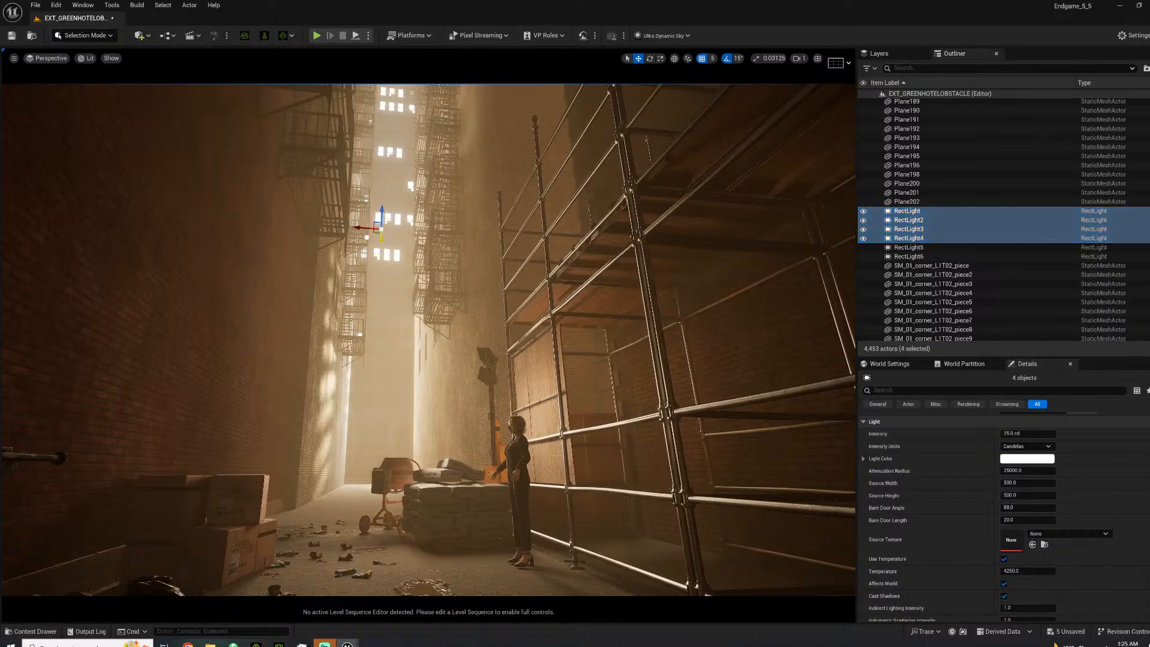
{"action": "key", "text": "ctrl+z"}
{"action": "right_click_drag", "start_coordinate": [369, 293], "coordinate": [368, 200]}
{"action": "key", "text": "w"}
{"action": "key", "text": "g"}
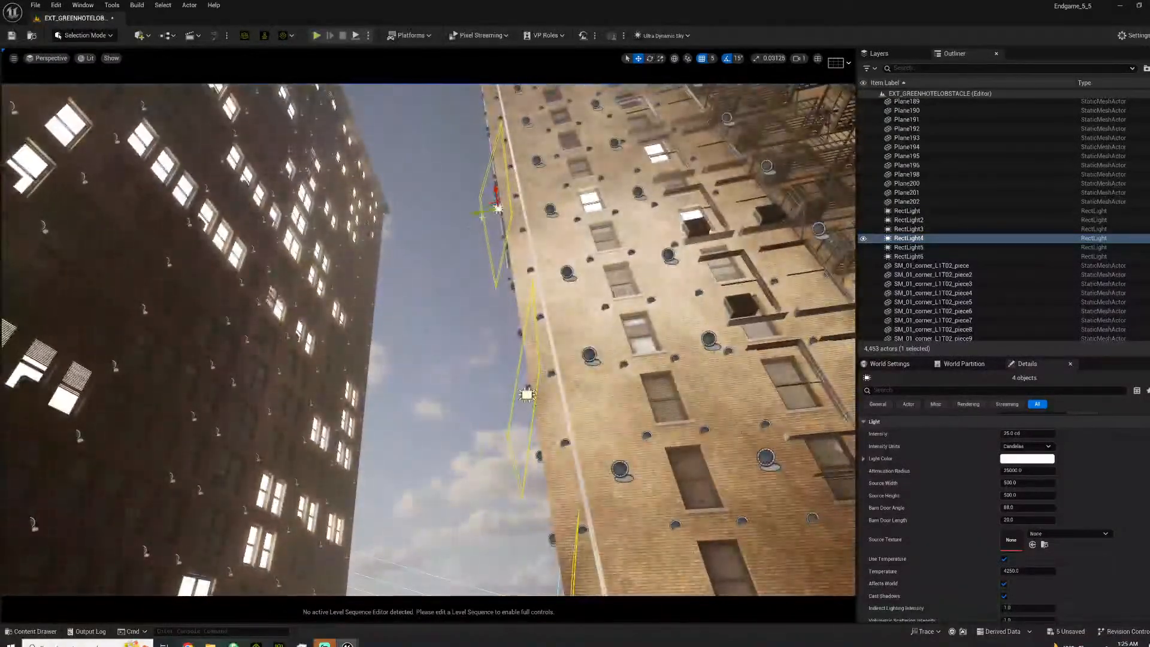
{"action": "left_click_drag", "start_coordinate": [479, 209], "coordinate": [286, 244]}
{"action": "right_click_drag", "start_coordinate": [285, 244], "coordinate": [448, 252]}
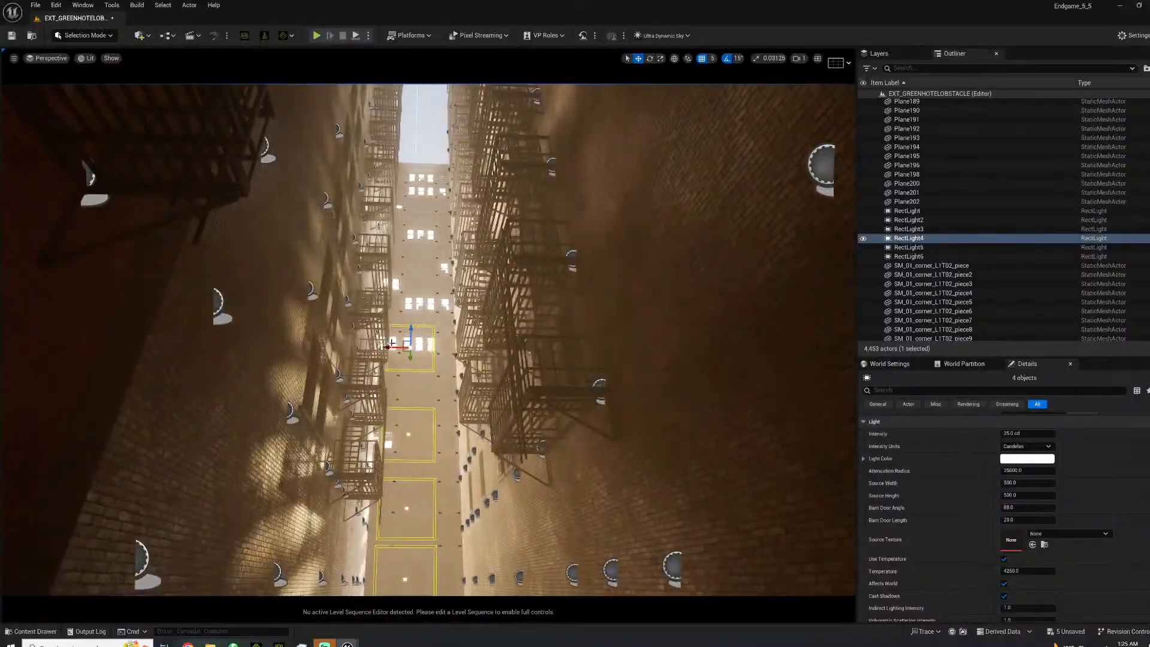
Set the Windows secondary material to 4 on the lit facade piece Building1_F8C5 at the alley's far end.
{"action": "left_click", "coordinate": [418, 347]}
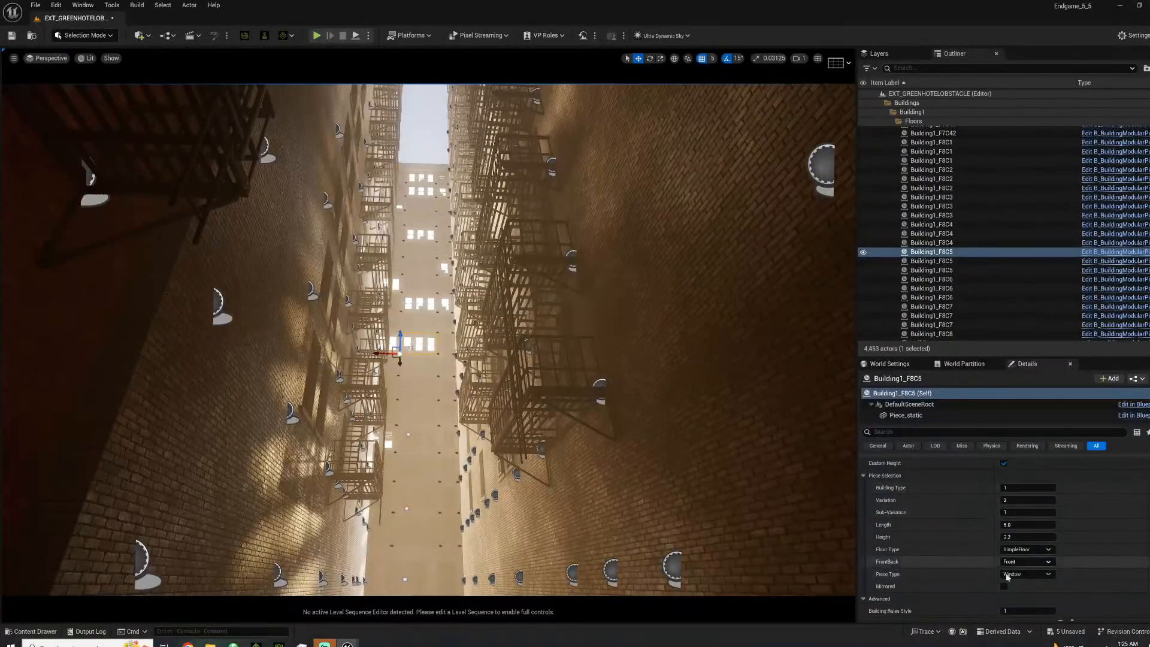
{"action": "scroll", "coordinate": [1005, 575], "scroll_direction": "down", "scroll_amount": 2}
{"action": "scroll", "coordinate": [1007, 555], "scroll_direction": "down", "scroll_amount": 5}
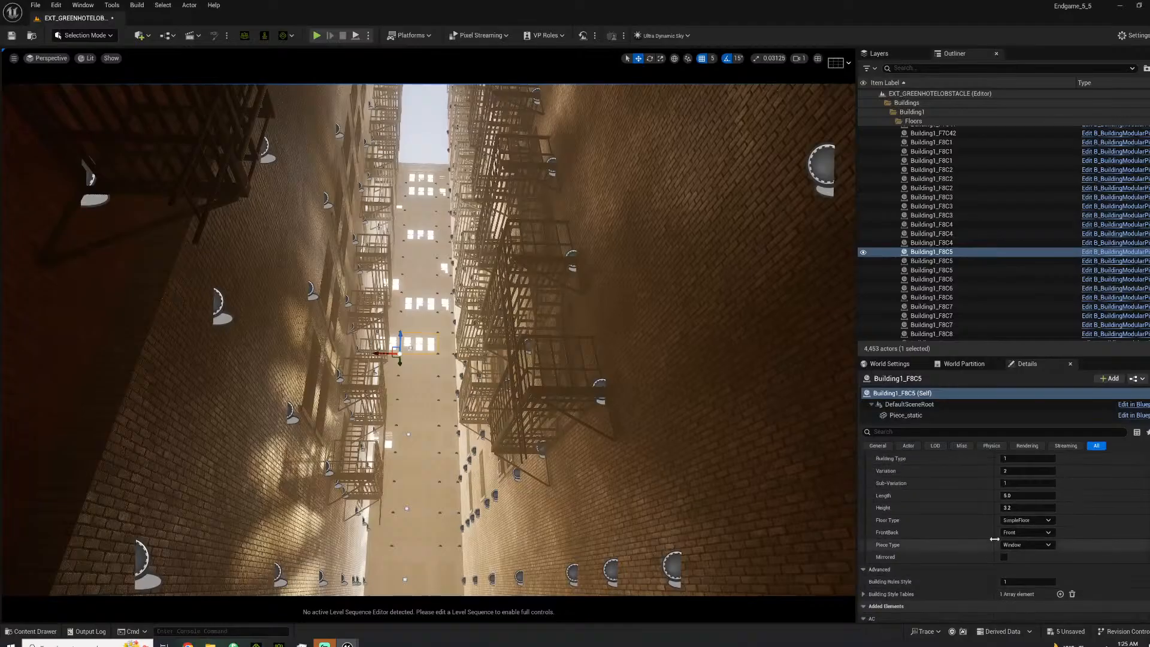
{"action": "scroll", "coordinate": [992, 554], "scroll_direction": "down", "scroll_amount": 10}
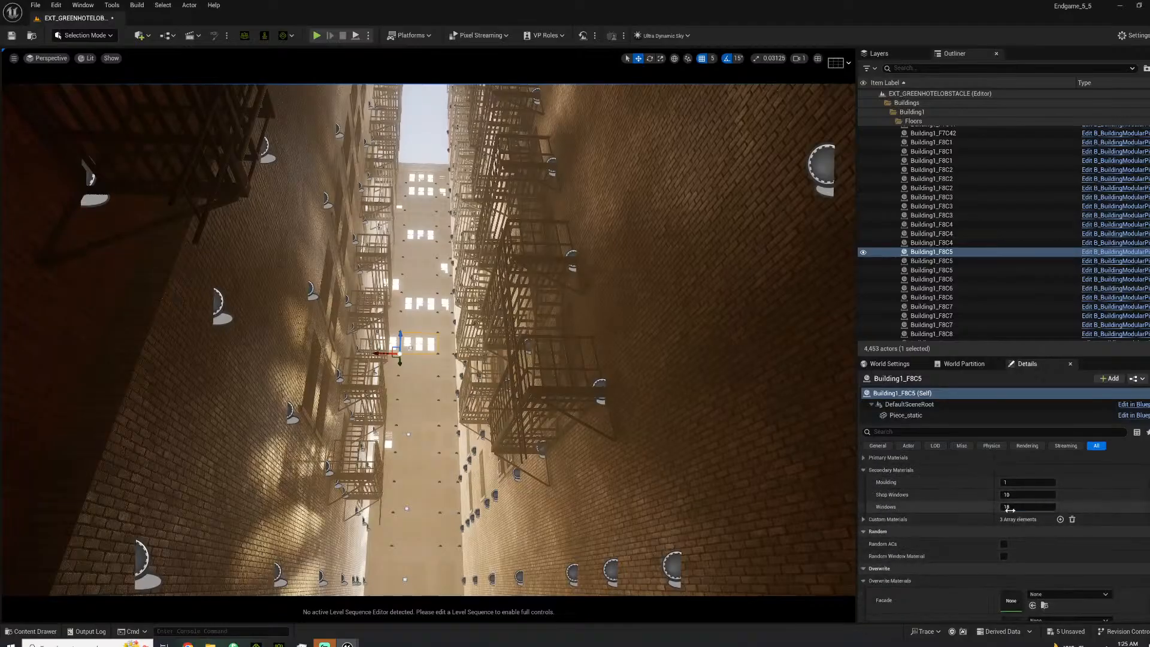
{"action": "key", "text": "s"}
{"action": "mouse_move", "coordinate": [437, 386]}
{"action": "right_mouse_down"}
{"action": "mouse_move", "coordinate": [448, 416]}
{"action": "mouse_move", "coordinate": [420, 415]}
{"action": "mouse_move", "coordinate": [431, 387]}
{"action": "right_mouse_up"}
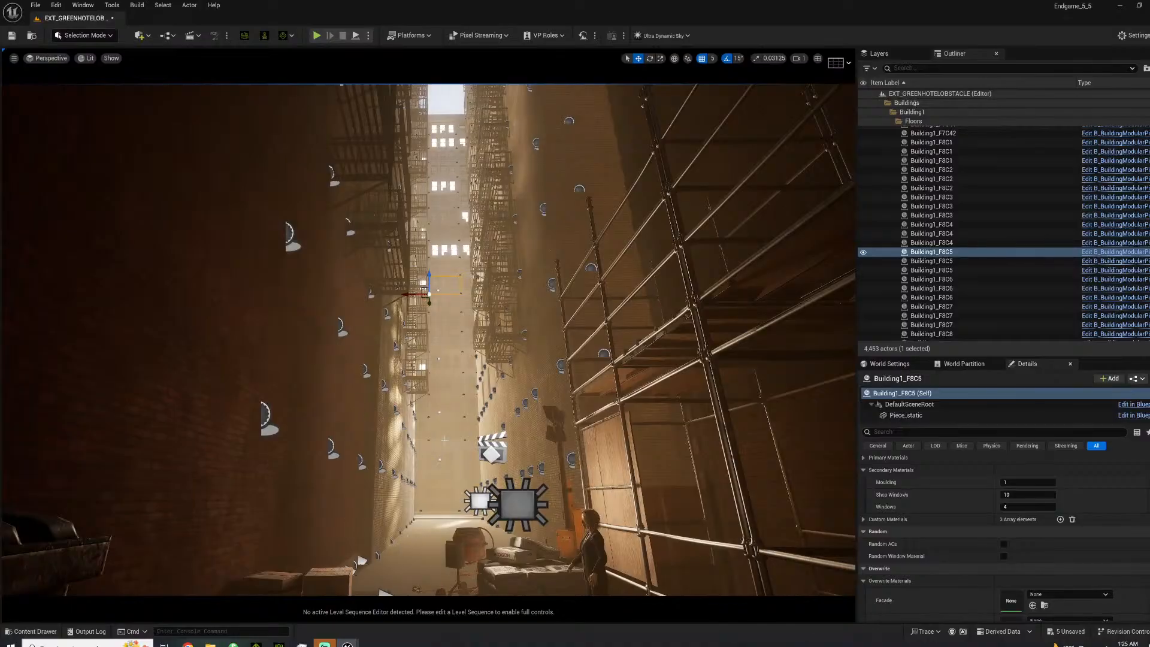
Return to the littered ground near the garbage bags and open the puddle asset folder Small_pool_that_does_not_move.
{"action": "right_click_drag", "start_coordinate": [491, 492], "coordinate": [288, 518]}
{"action": "key", "text": "w"}
{"action": "key", "text": "s"}
{"action": "key", "text": "w"}
{"action": "key", "text": "s"}
{"action": "key", "text": "s"}
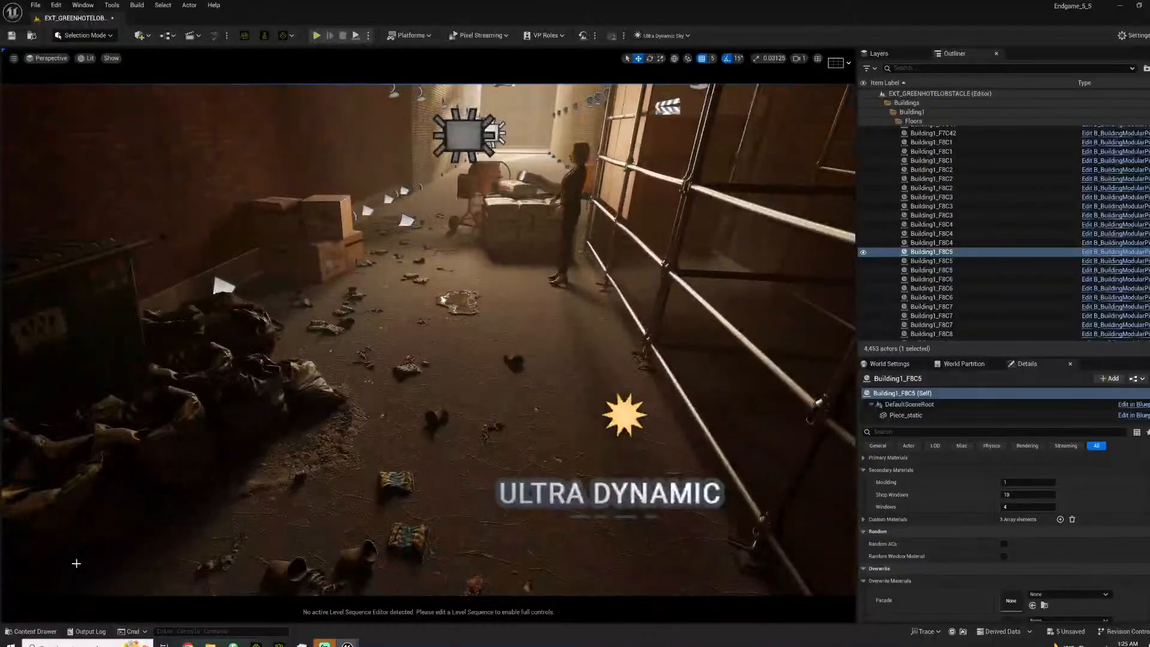
{"action": "left_click", "coordinate": [36, 628]}
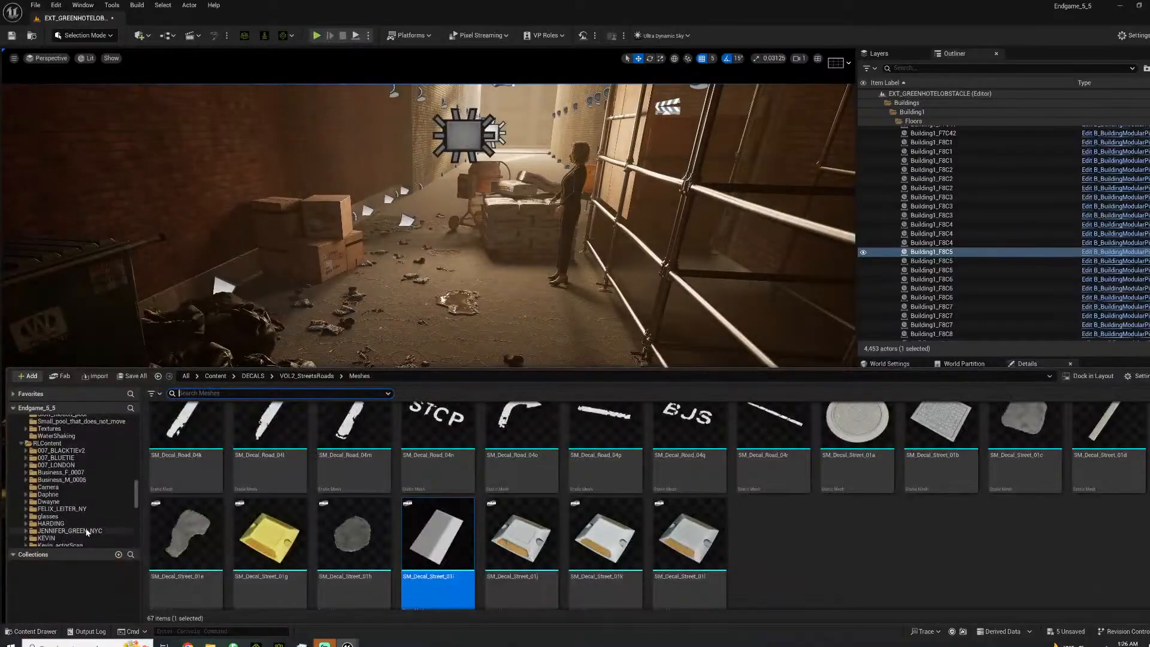
{"action": "scroll", "coordinate": [108, 506], "scroll_direction": "down", "scroll_amount": 10}
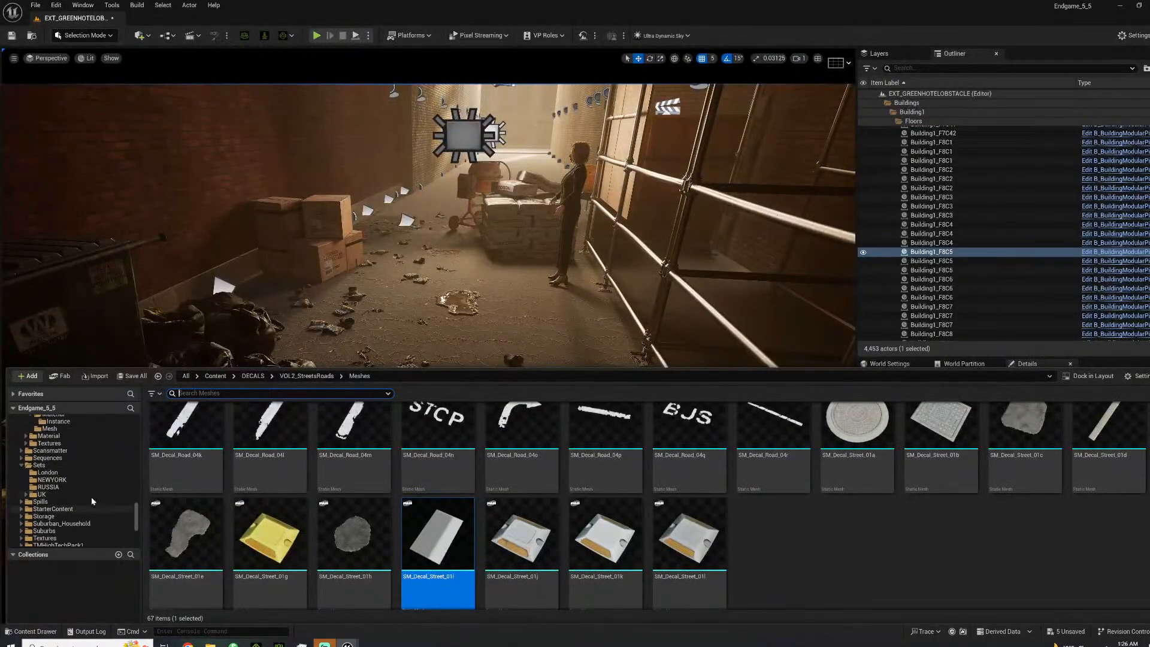
{"action": "scroll", "coordinate": [87, 497], "scroll_direction": "down", "scroll_amount": 3}
{"action": "scroll", "coordinate": [87, 498], "scroll_direction": "up", "scroll_amount": 5}
{"action": "scroll", "coordinate": [90, 500], "scroll_direction": "down", "scroll_amount": 5}
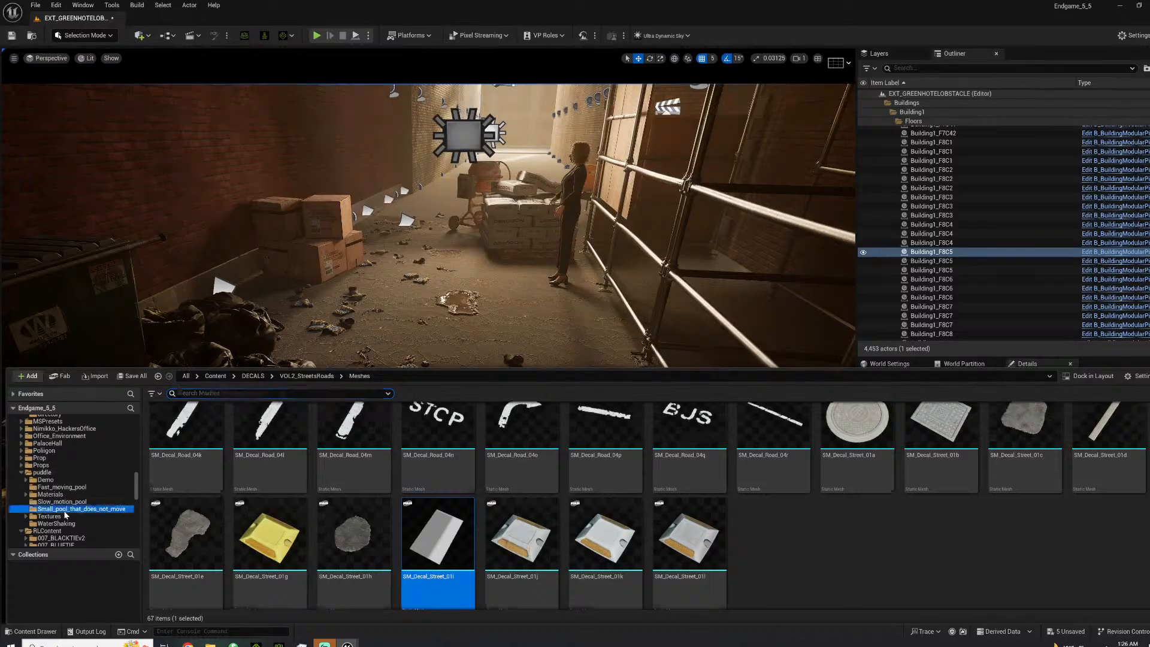
{"action": "left_click", "coordinate": [65, 510]}
Place the Puddle_6_MI decal on the alley ground between the garbage bags and the scaffolding and adjust its position.
{"action": "left_click_drag", "start_coordinate": [363, 542], "coordinate": [414, 337]}
{"action": "left_click_drag", "start_coordinate": [418, 252], "coordinate": [415, 317]}
{"action": "right_click_drag", "start_coordinate": [414, 318], "coordinate": [413, 288]}
{"action": "key", "text": "w"}
{"action": "mouse_move", "coordinate": [416, 262]}
{"action": "right_mouse_down"}
{"action": "mouse_move", "coordinate": [384, 258]}
{"action": "mouse_move", "coordinate": [433, 256]}
{"action": "mouse_move", "coordinate": [425, 233]}
{"action": "mouse_move", "coordinate": [422, 262]}
{"action": "right_mouse_up"}
{"action": "right_click_drag", "start_coordinate": [479, 367], "coordinate": [479, 368]}
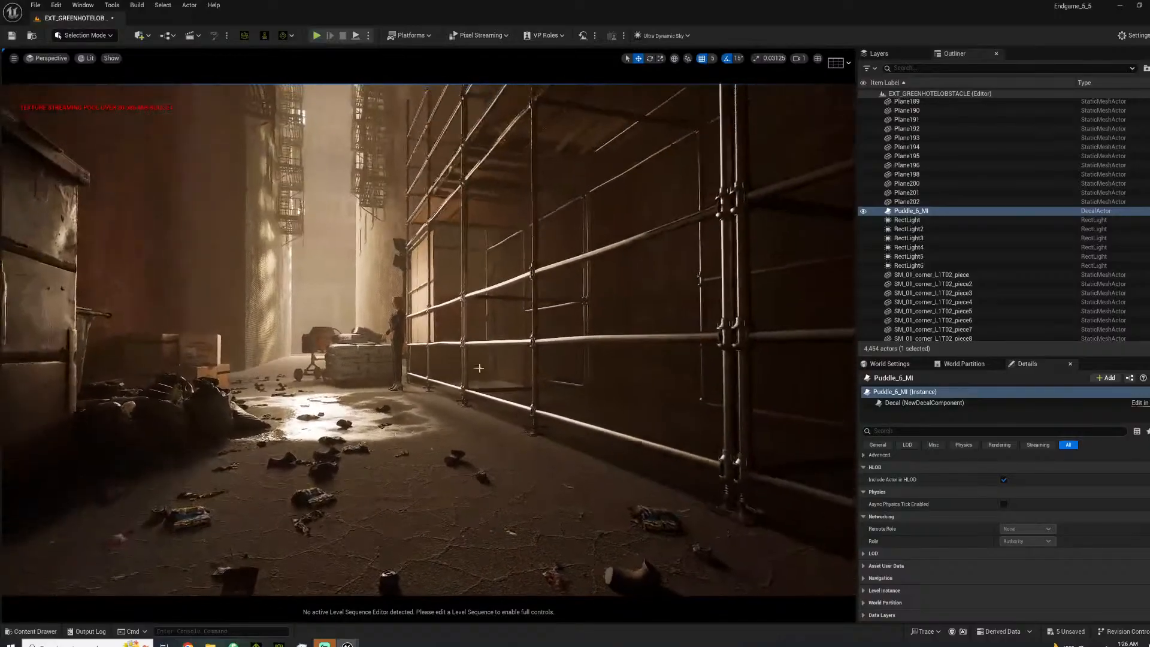
Place the SM_Ladder_01b stepladder from the Construction_VOL2 meshes on the alley ground beside the scaffolding and rotate it to a new facing.
{"action": "left_click", "coordinate": [30, 631]}
{"action": "scroll", "coordinate": [91, 455], "scroll_direction": "down", "scroll_amount": 3}
{"action": "scroll", "coordinate": [89, 465], "scroll_direction": "up", "scroll_amount": 10}
{"action": "scroll", "coordinate": [78, 474], "scroll_direction": "up", "scroll_amount": 1}
{"action": "left_click", "coordinate": [68, 501]}
{"action": "double_click", "coordinate": [442, 424]}
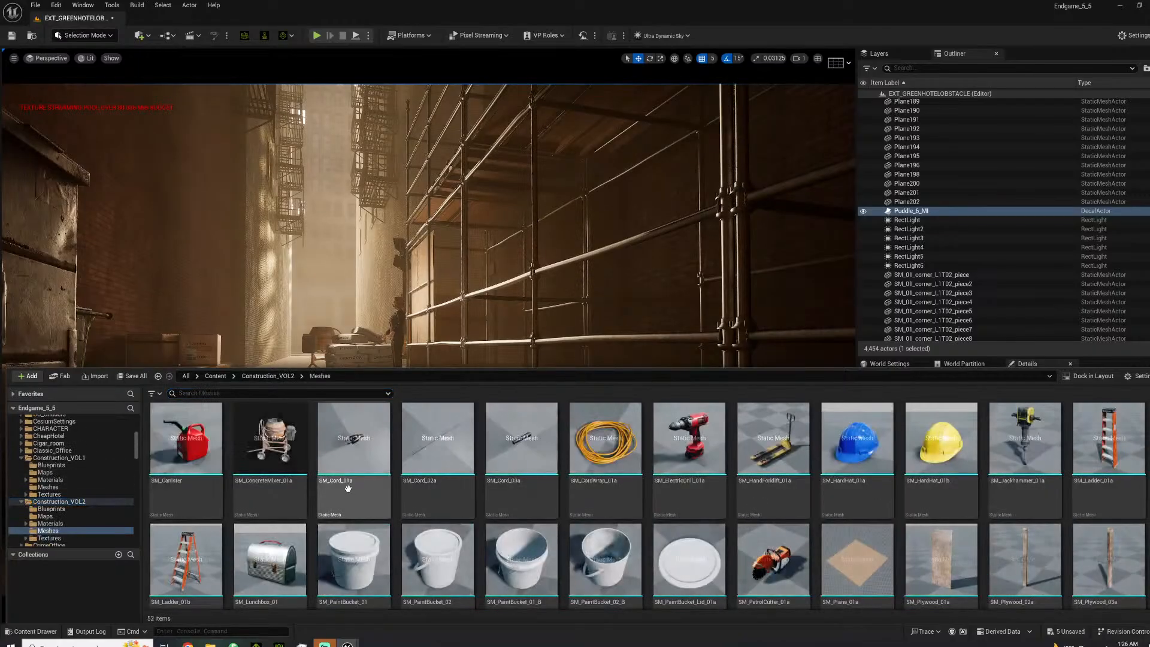
{"action": "scroll", "coordinate": [407, 503], "scroll_direction": "down", "scroll_amount": 1}
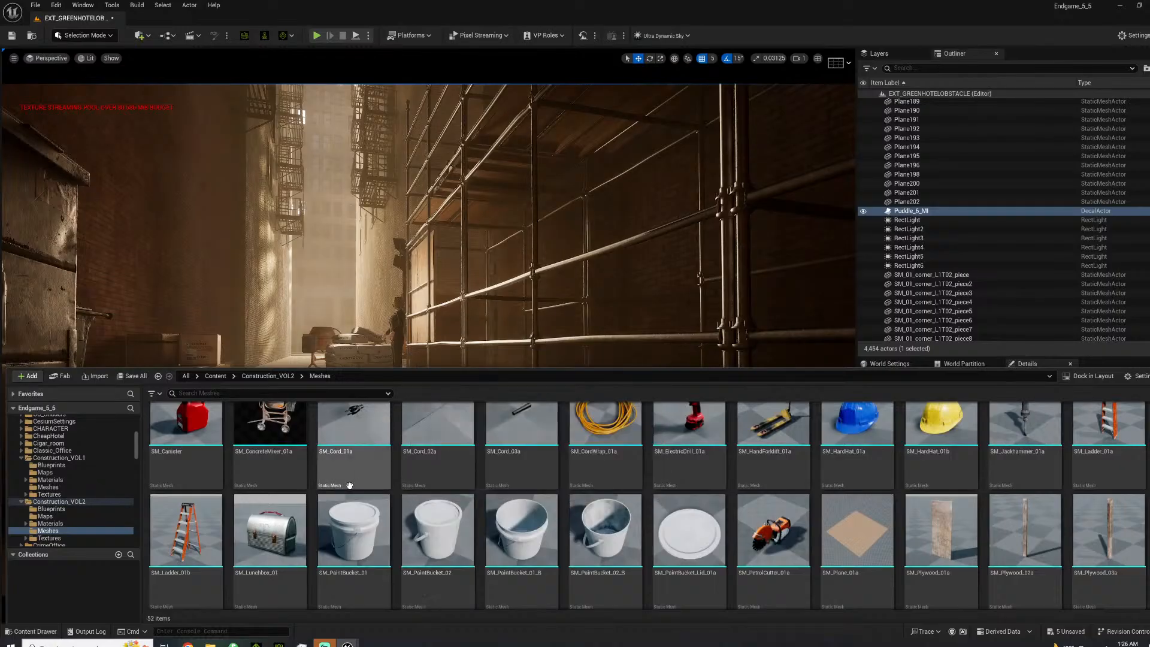
{"action": "left_click_drag", "start_coordinate": [186, 530], "coordinate": [416, 483]}
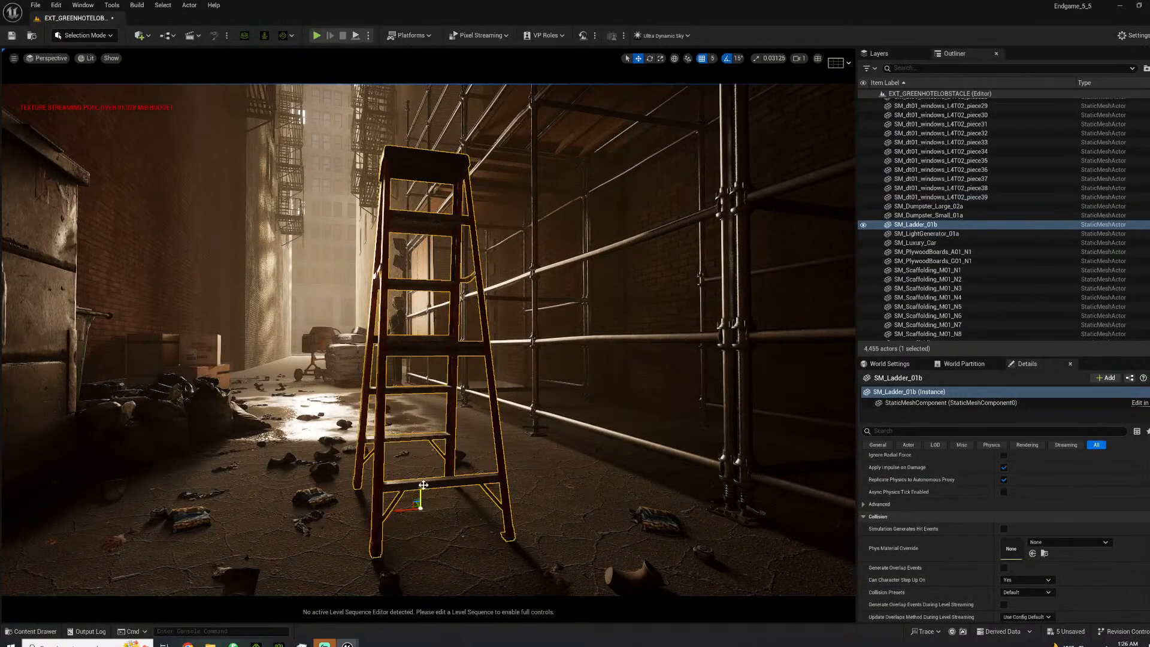
{"action": "left_click_drag", "start_coordinate": [408, 522], "coordinate": [388, 510]}
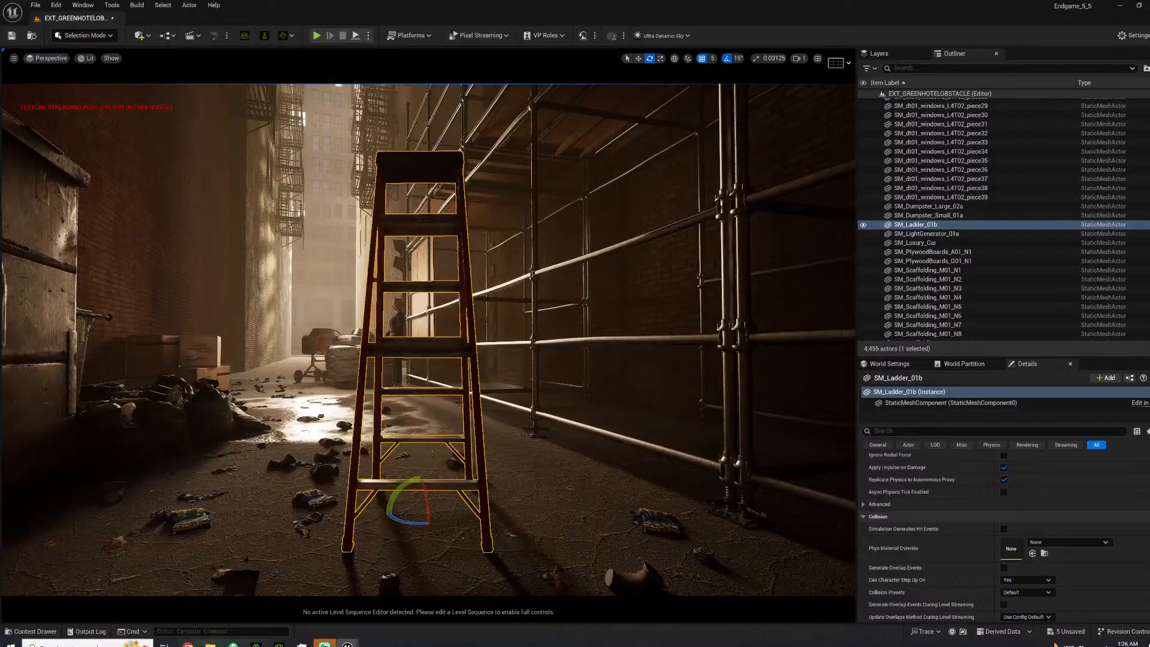
Turn to the brick walls at the alley's side and open the Decals folder of the Graffiti_Street_Art assets.
{"action": "key", "text": "w"}
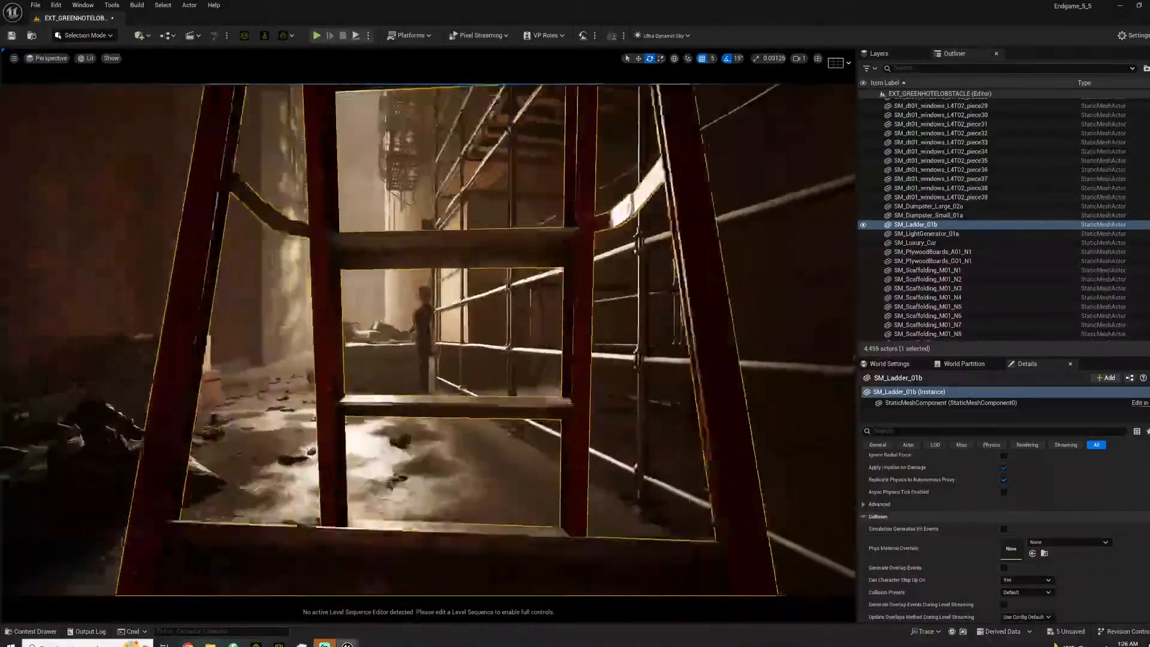
{"action": "key", "text": "s"}
{"action": "key", "text": "s"}
{"action": "key", "text": "w"}
{"action": "right_click_drag", "start_coordinate": [428, 336], "coordinate": [258, 384]}
{"action": "left_click", "coordinate": [31, 631]}
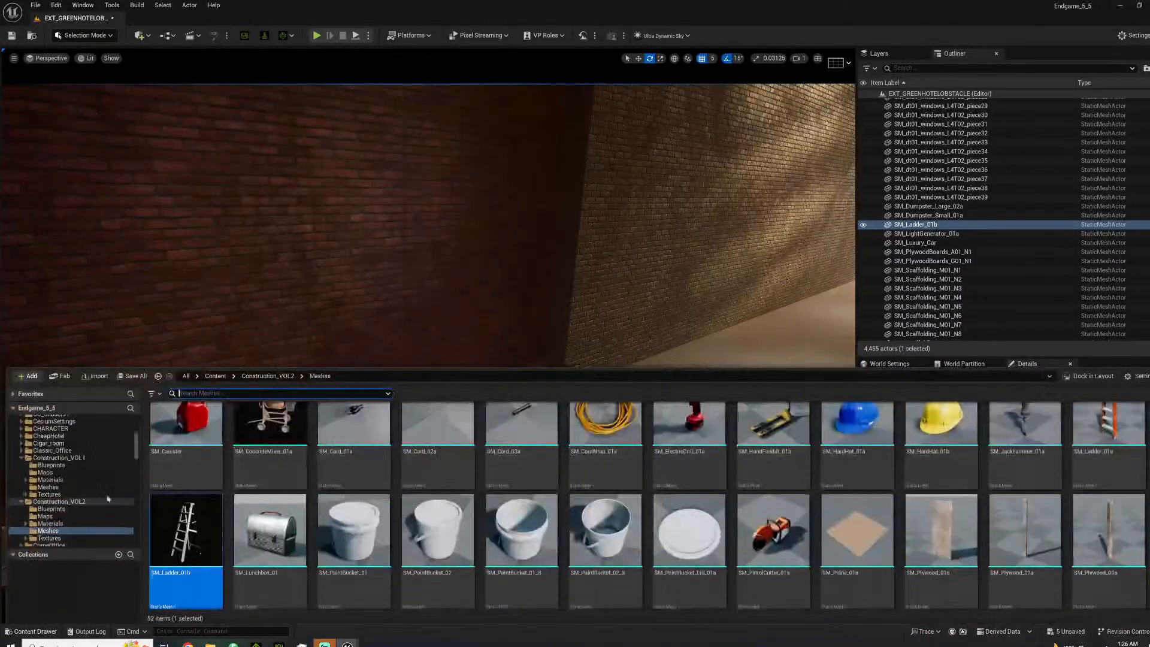
{"action": "left_click_drag", "start_coordinate": [136, 455], "coordinate": [124, 477]}
{"action": "left_click", "coordinate": [83, 465]}
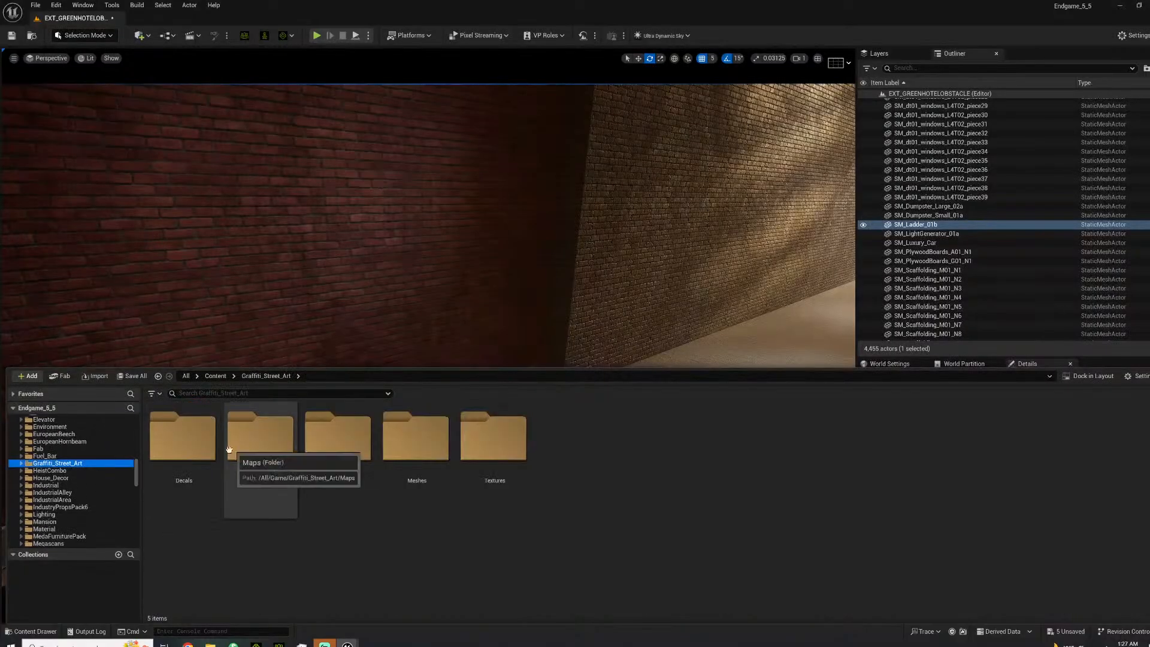
{"action": "double_click", "coordinate": [180, 440]}
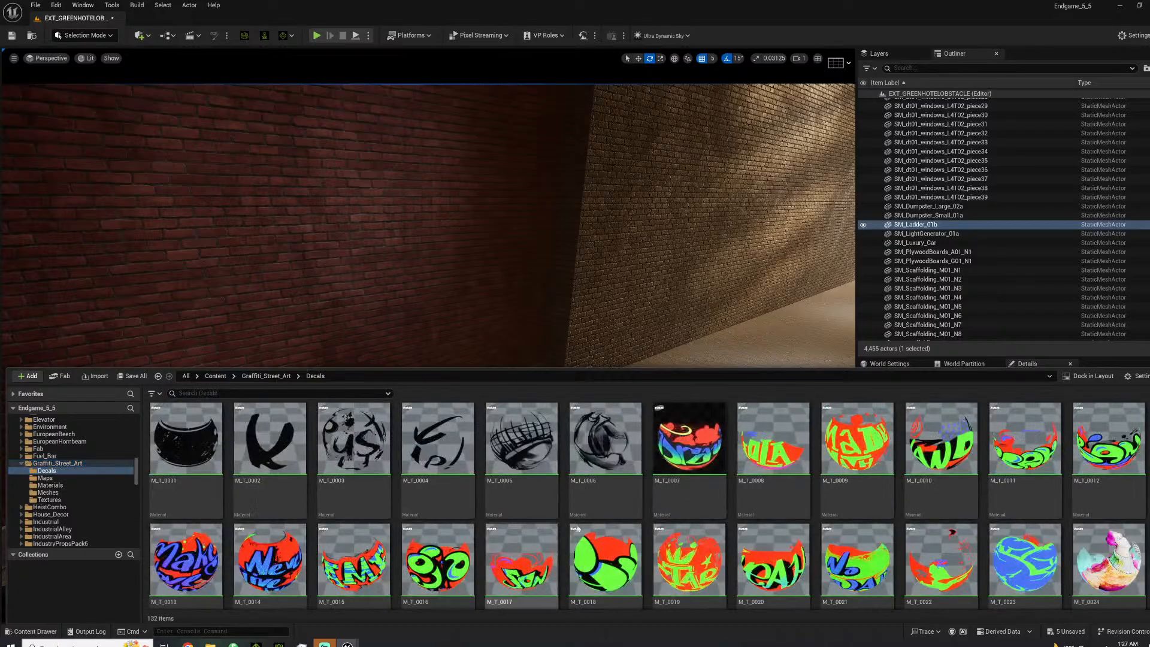
Place the black M_T_0004_Inst12 graffiti decal on the lit brick wall and rotate it towards the wall surface.
{"action": "scroll", "coordinate": [557, 497], "scroll_direction": "down", "scroll_amount": 5}
{"action": "scroll", "coordinate": [680, 494], "scroll_direction": "down", "scroll_amount": 10}
{"action": "scroll", "coordinate": [757, 505], "scroll_direction": "down", "scroll_amount": 10}
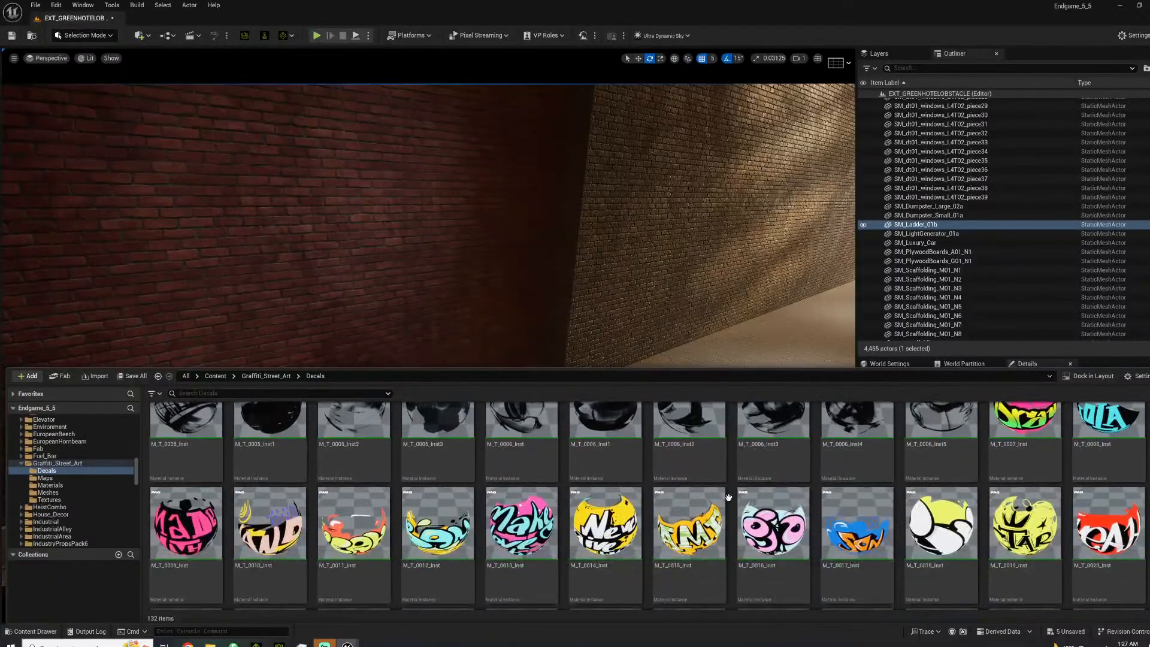
{"action": "scroll", "coordinate": [682, 502], "scroll_direction": "down", "scroll_amount": 3}
{"action": "scroll", "coordinate": [682, 502], "scroll_direction": "up", "scroll_amount": 5}
{"action": "left_click_drag", "start_coordinate": [857, 447], "coordinate": [661, 227]}
{"action": "right_click_drag", "start_coordinate": [649, 237], "coordinate": [725, 231]}
{"action": "key", "text": "g"}
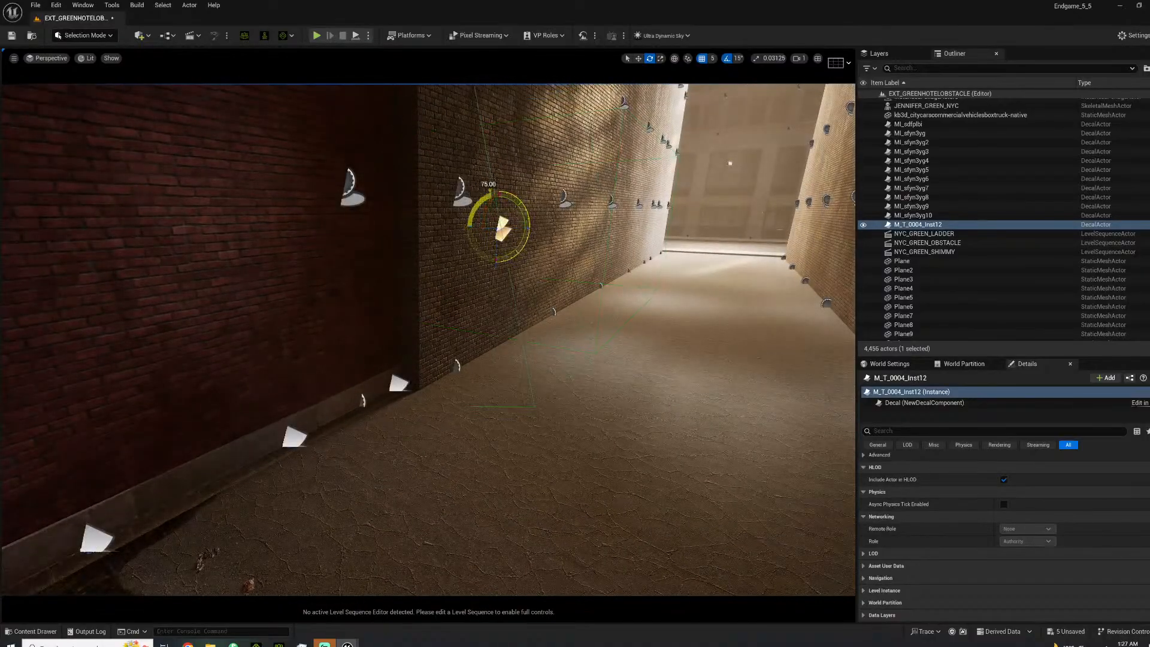
{"action": "right_click_drag", "start_coordinate": [518, 215], "coordinate": [419, 207]}
{"action": "right_click_drag", "start_coordinate": [517, 306], "coordinate": [596, 303]}
{"action": "scroll", "coordinate": [1009, 560], "scroll_direction": "down", "scroll_amount": 5}
{"action": "scroll", "coordinate": [1009, 558], "scroll_direction": "up", "scroll_amount": 5}
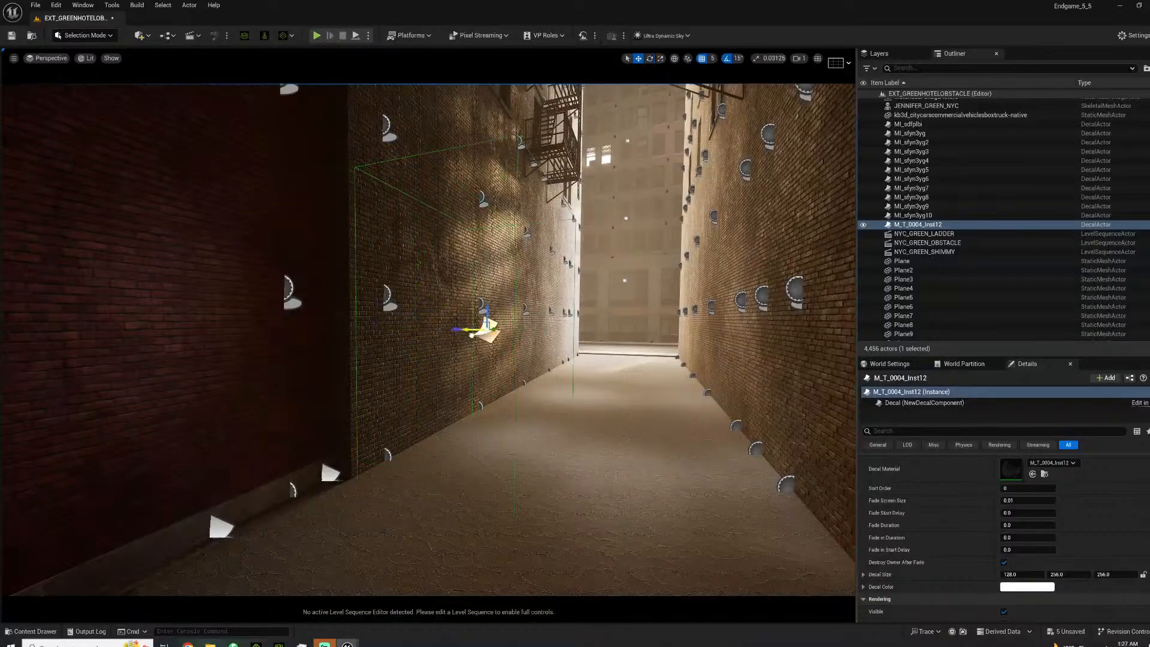
Move the M_T_0004_Inst12 decal against the lit brick wall so the Never Stop lettering projects onto the bricks.
{"action": "left_click_drag", "start_coordinate": [567, 341], "coordinate": [498, 316]}
{"action": "left_click_drag", "start_coordinate": [401, 303], "coordinate": [421, 302]}
{"action": "key", "text": "w"}
{"action": "right_click_drag", "start_coordinate": [421, 301], "coordinate": [300, 298]}
{"action": "key", "text": "d"}
{"action": "key", "text": "s"}
{"action": "key", "text": "e"}
{"action": "left_click_drag", "start_coordinate": [392, 348], "coordinate": [318, 374]}
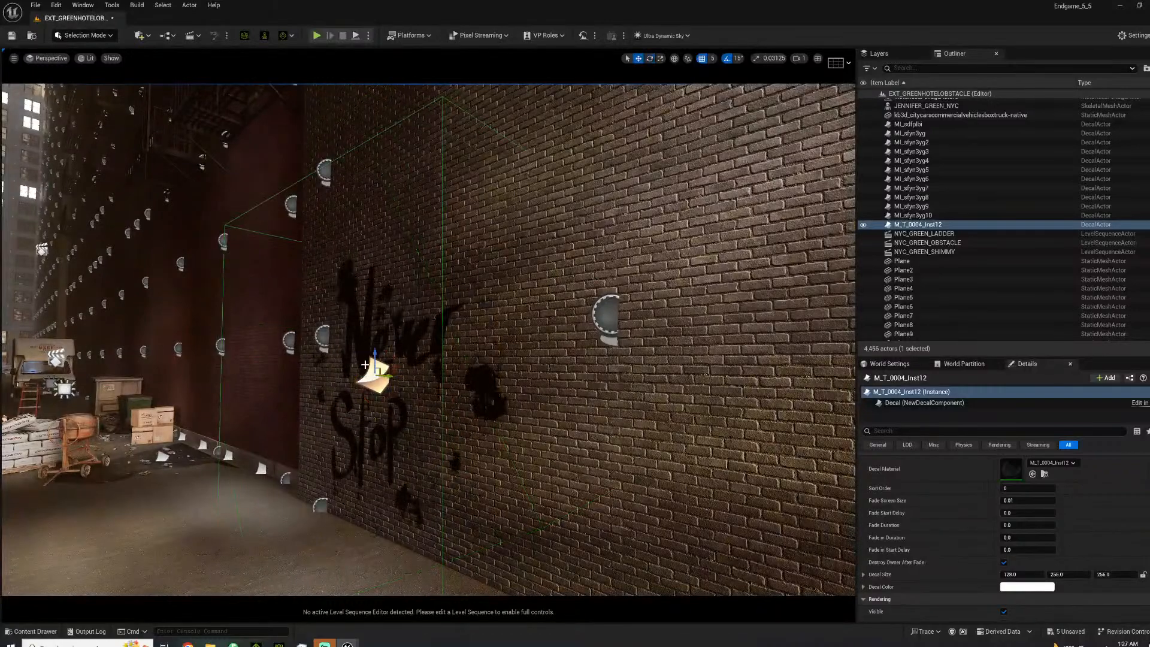
Move the Never Stop decal along onto the red brick wall above the dumpsters and fine-tune its rotation.
{"action": "left_click_drag", "start_coordinate": [390, 376], "coordinate": [165, 364]}
{"action": "key", "text": "w"}
{"action": "right_click_drag", "start_coordinate": [165, 364], "coordinate": [78, 360]}
{"action": "right_click_drag", "start_coordinate": [270, 377], "coordinate": [284, 379]}
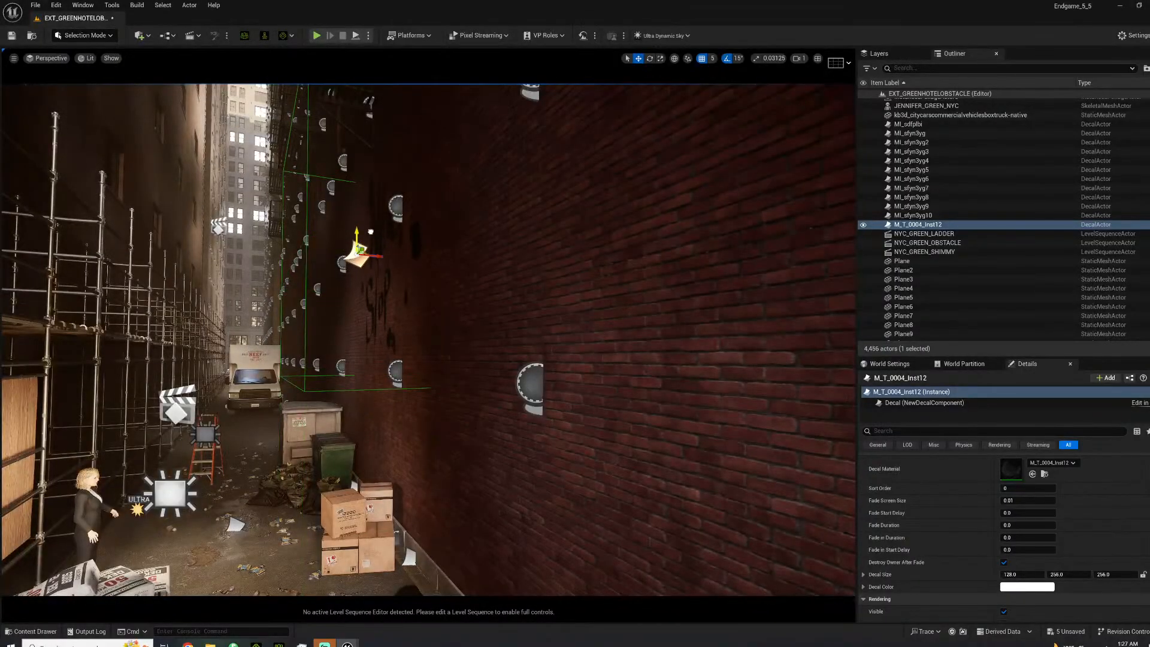
{"action": "key", "text": "w"}
{"action": "right_click_drag", "start_coordinate": [385, 234], "coordinate": [411, 234]}
{"action": "key", "text": "a"}
{"action": "key", "text": "e"}
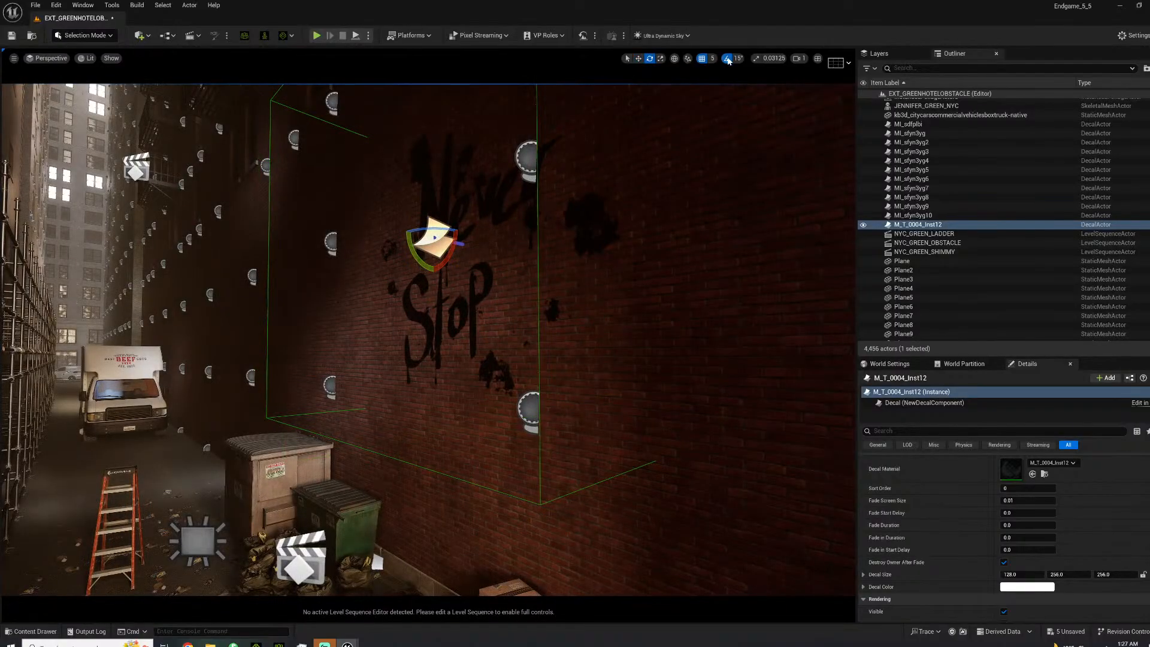
{"action": "left_click_drag", "start_coordinate": [453, 254], "coordinate": [474, 264]}
Place the colourful M_T_0007_Inst graffiti decal on the dark brick wall beyond the Never Stop lettering.
{"action": "right_click_drag", "start_coordinate": [442, 264], "coordinate": [629, 263]}
{"action": "key", "text": "s"}
{"action": "key", "text": "w"}
{"action": "key", "text": "s"}
{"action": "right_click_drag", "start_coordinate": [464, 357], "coordinate": [131, 597]}
{"action": "left_click", "coordinate": [524, 381]}
{"action": "key", "text": "w"}
{"action": "key", "text": "s"}
{"action": "key", "text": "w"}
{"action": "key", "text": "d"}
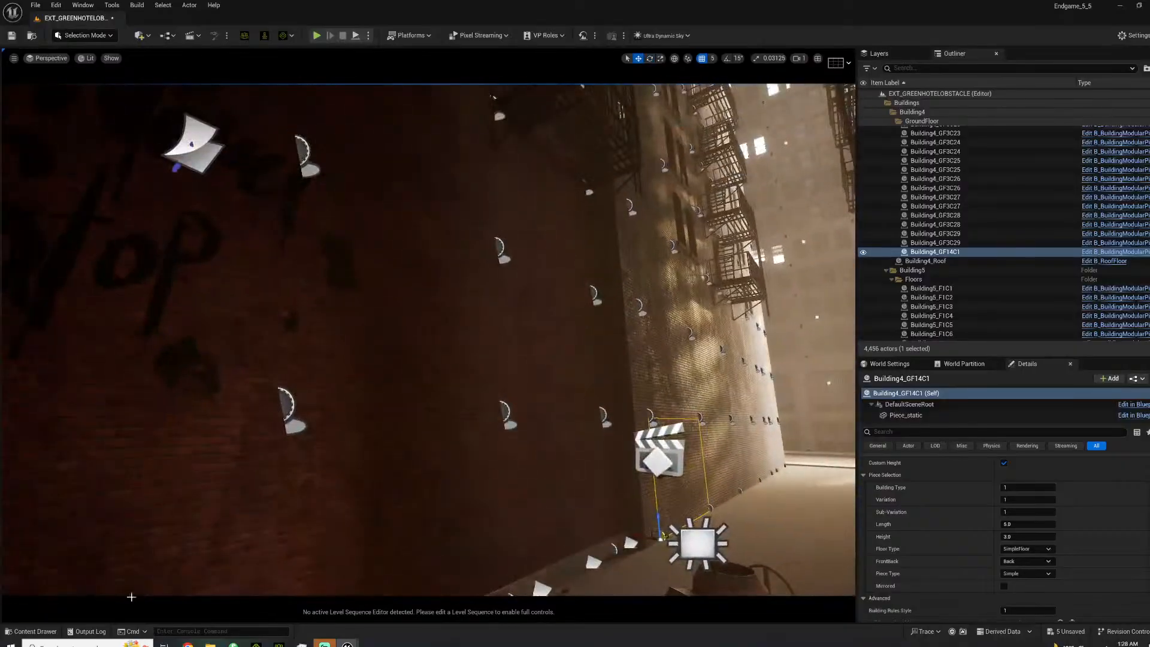
{"action": "left_click", "coordinate": [47, 633]}
{"action": "scroll", "coordinate": [1020, 488], "scroll_direction": "down", "scroll_amount": 3}
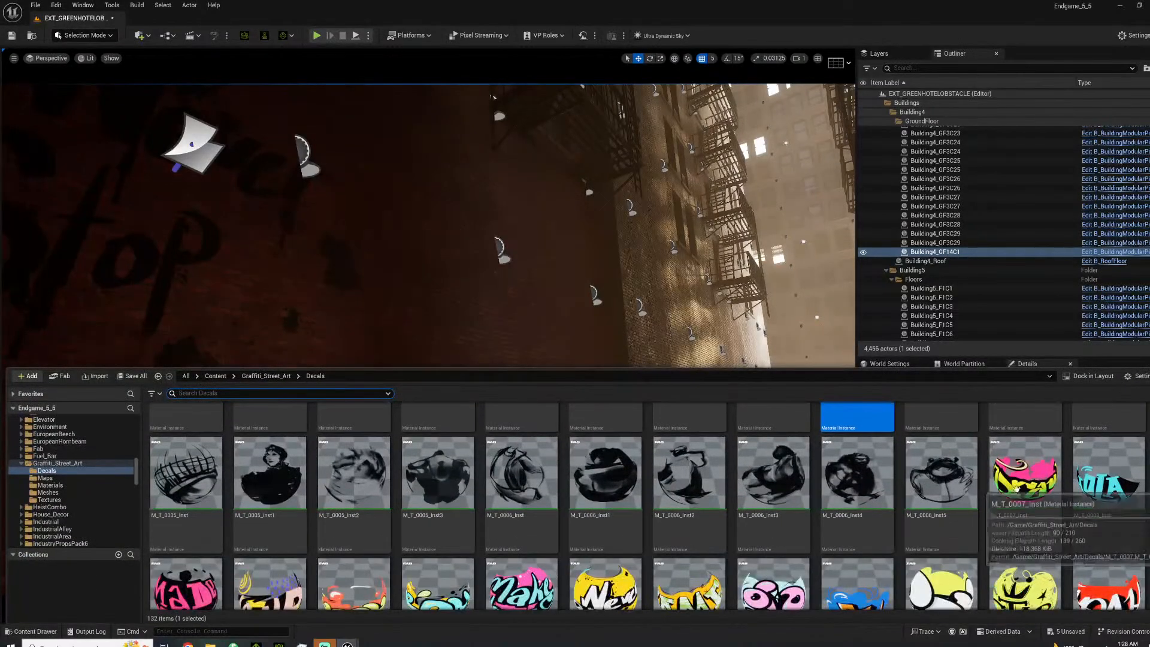
{"action": "left_click_drag", "start_coordinate": [1020, 488], "coordinate": [483, 264]}
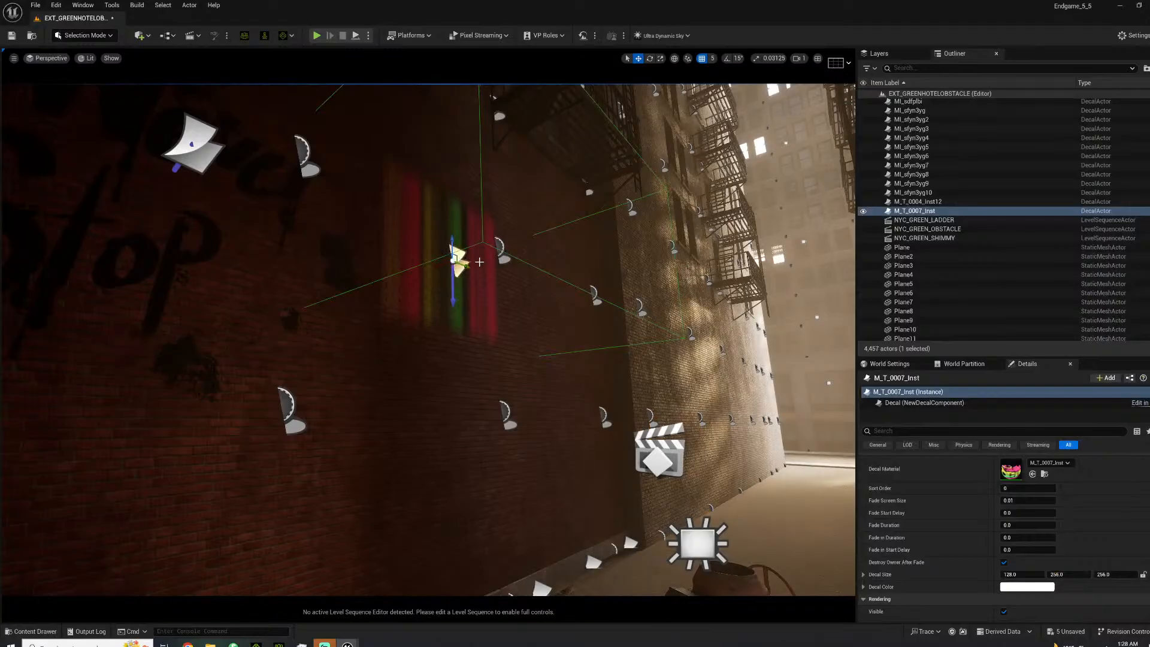
Try rotating the M_T_0007_Inst decal to project onto the wall, undo the rotation and delete the decal.
{"action": "scroll", "coordinate": [477, 261], "scroll_direction": "up", "scroll_amount": 2}
{"action": "key", "text": "g"}
{"action": "key", "text": "g"}
{"action": "key", "text": "e"}
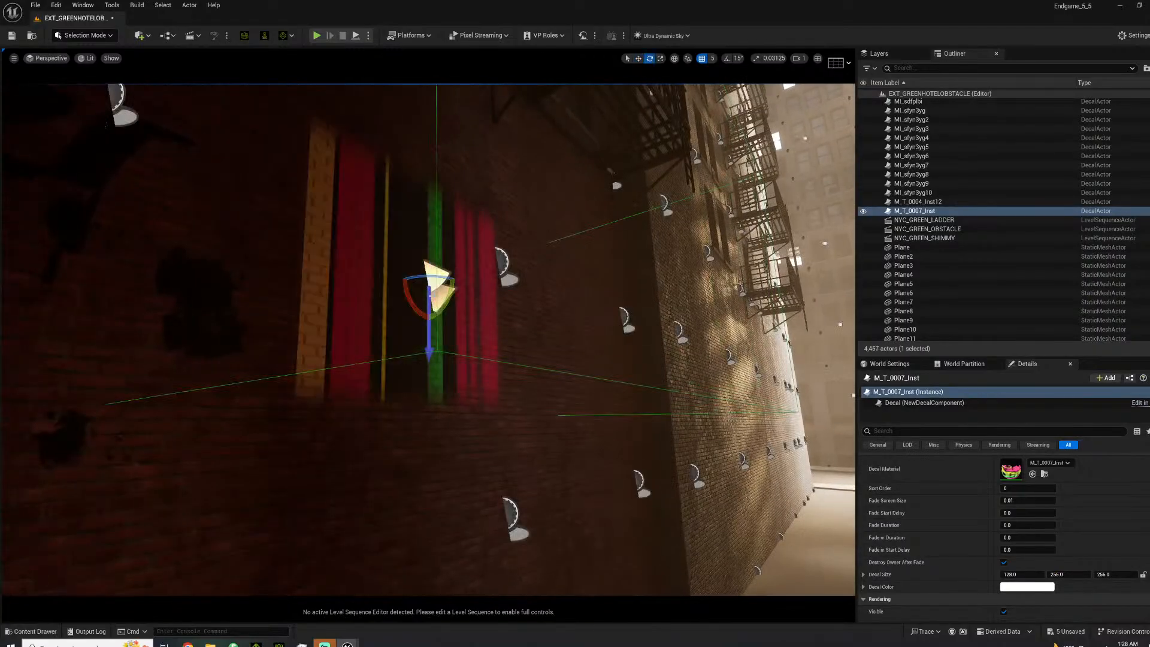
{"action": "left_click_drag", "start_coordinate": [448, 294], "coordinate": [458, 270]}
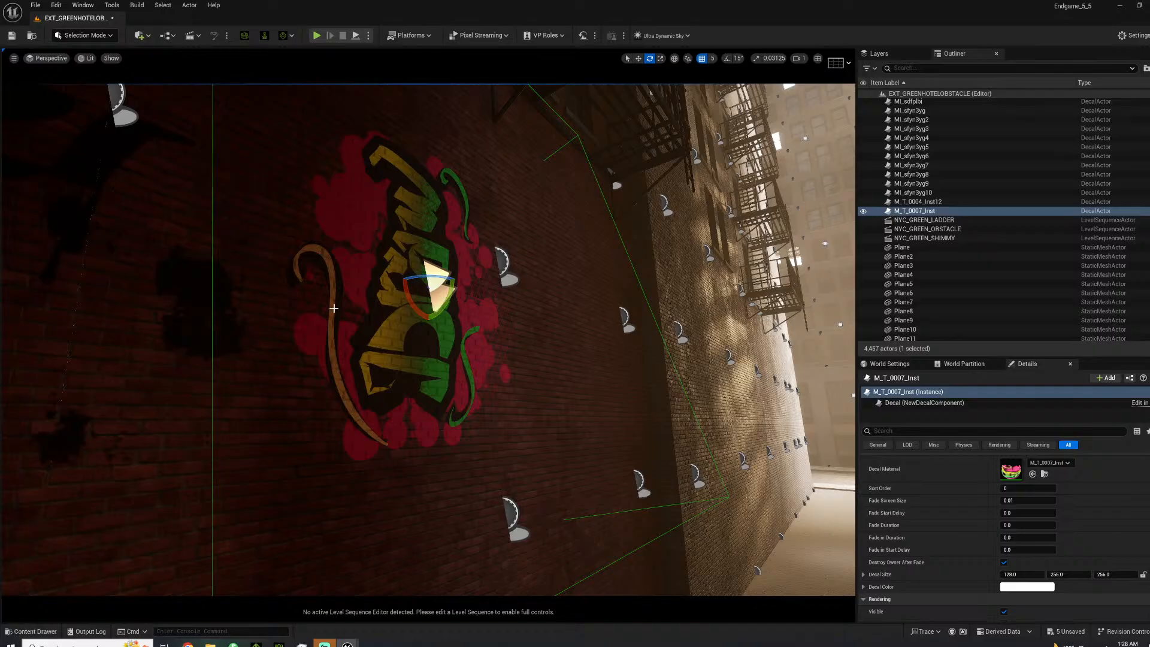
{"action": "key", "text": "ctrl+z"}
{"action": "key", "text": "Delete"}
Set the rotation snap increment to 90° while facing the wall beside the Never Stop graffiti.
{"action": "right_click", "coordinate": [368, 320]}
{"action": "right_click_drag", "start_coordinate": [470, 261], "coordinate": [468, 305]}
{"action": "key", "text": "s"}
{"action": "right_click_drag", "start_coordinate": [386, 408], "coordinate": [390, 399]}
{"action": "left_click", "coordinate": [738, 58]}
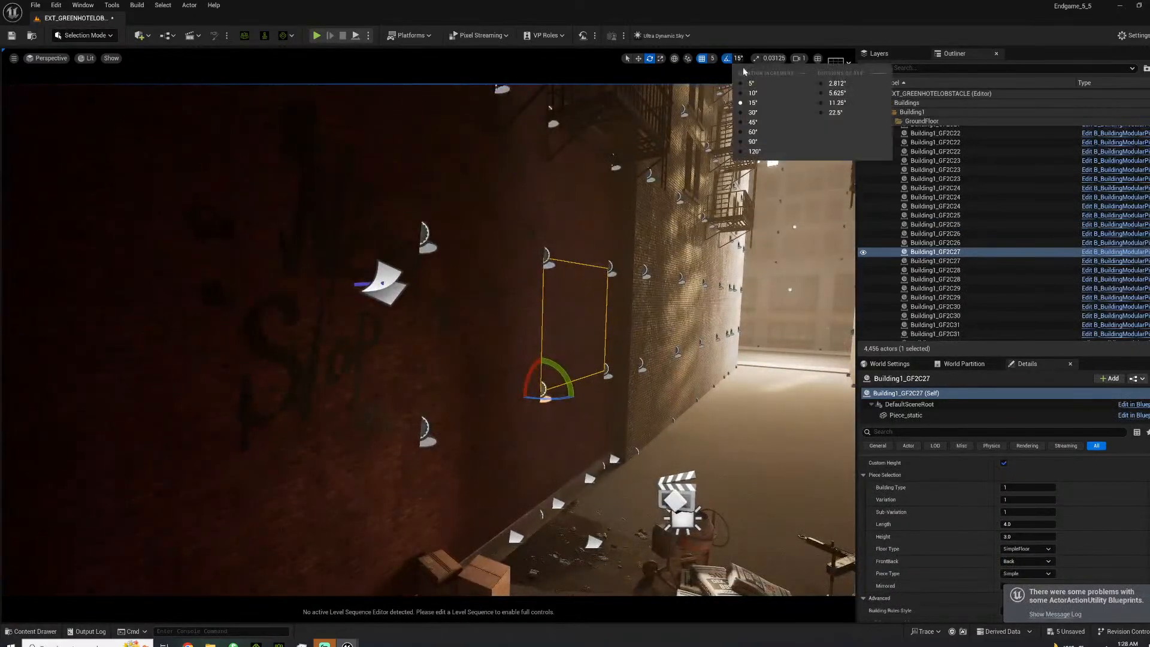
{"action": "left_click", "coordinate": [750, 141]}
Place the M_T_0018_Inst graffiti decal beside the Never Stop lettering, rotate it onto the wall and enlarge it to about 1.68 × 1.34 × 1.34 scale.
{"action": "left_click", "coordinate": [30, 632]}
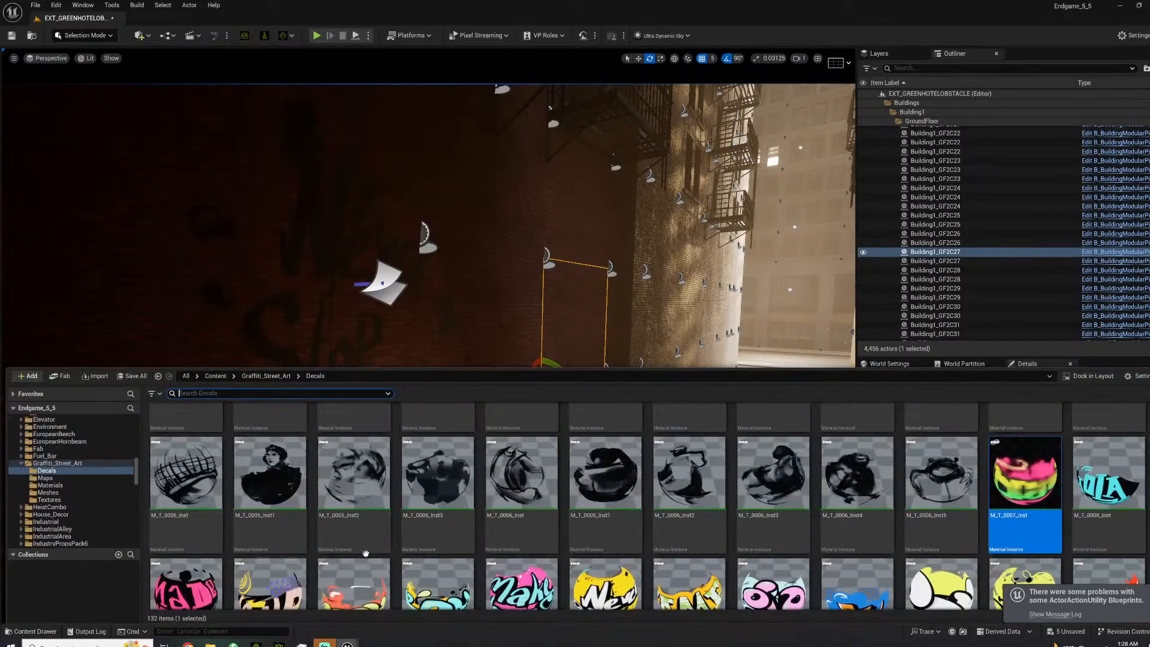
{"action": "scroll", "coordinate": [947, 472], "scroll_direction": "down", "scroll_amount": 2}
{"action": "left_click_drag", "start_coordinate": [947, 473], "coordinate": [522, 255]}
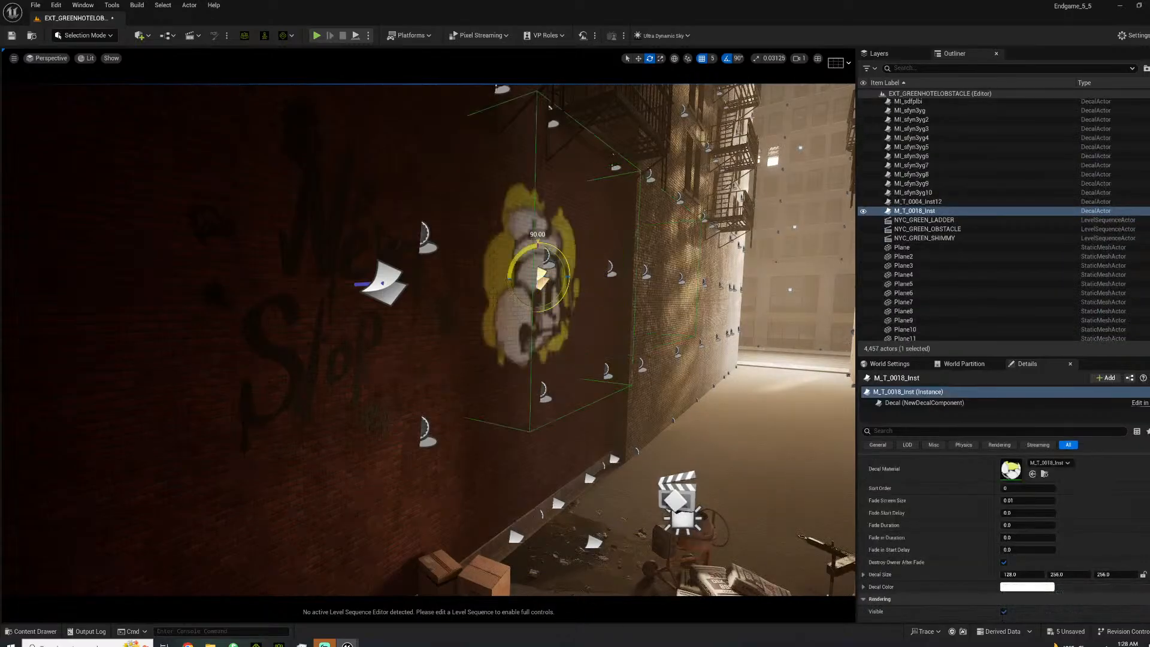
{"action": "left_click_drag", "start_coordinate": [524, 300], "coordinate": [536, 264]}
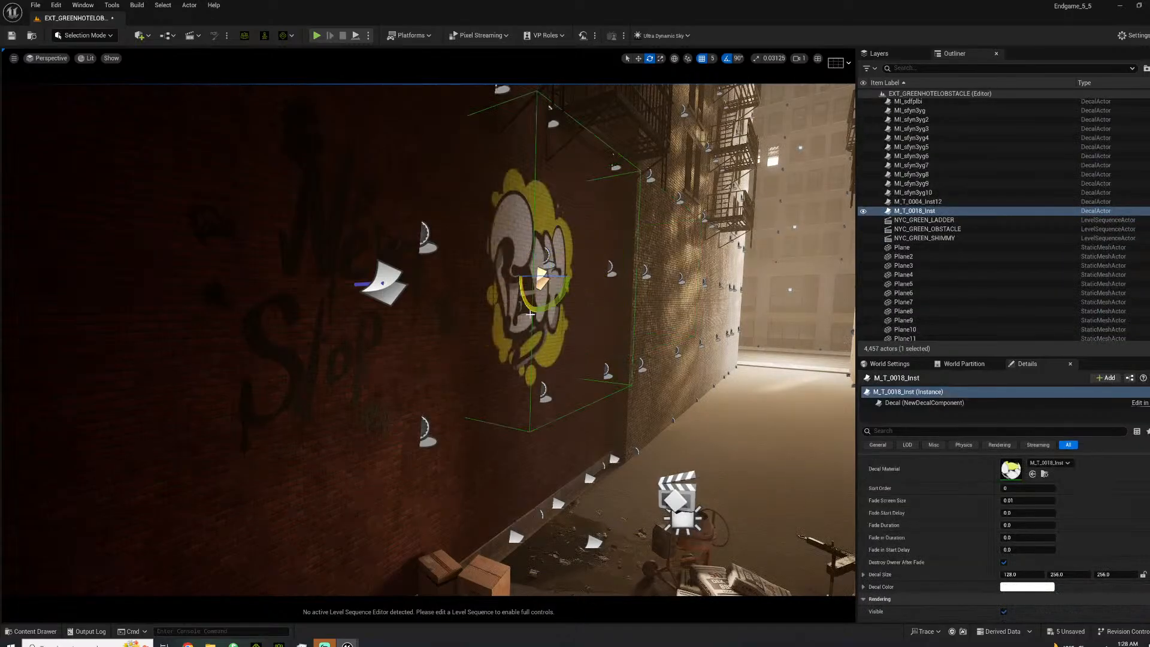
{"action": "left_click_drag", "start_coordinate": [538, 278], "coordinate": [563, 268]}
Filter the Piece_static properties of fire-escape piece Building1_F1C34 by "decal", toggle Receives Decals, and clear the filter.
{"action": "left_click", "coordinate": [594, 104]}
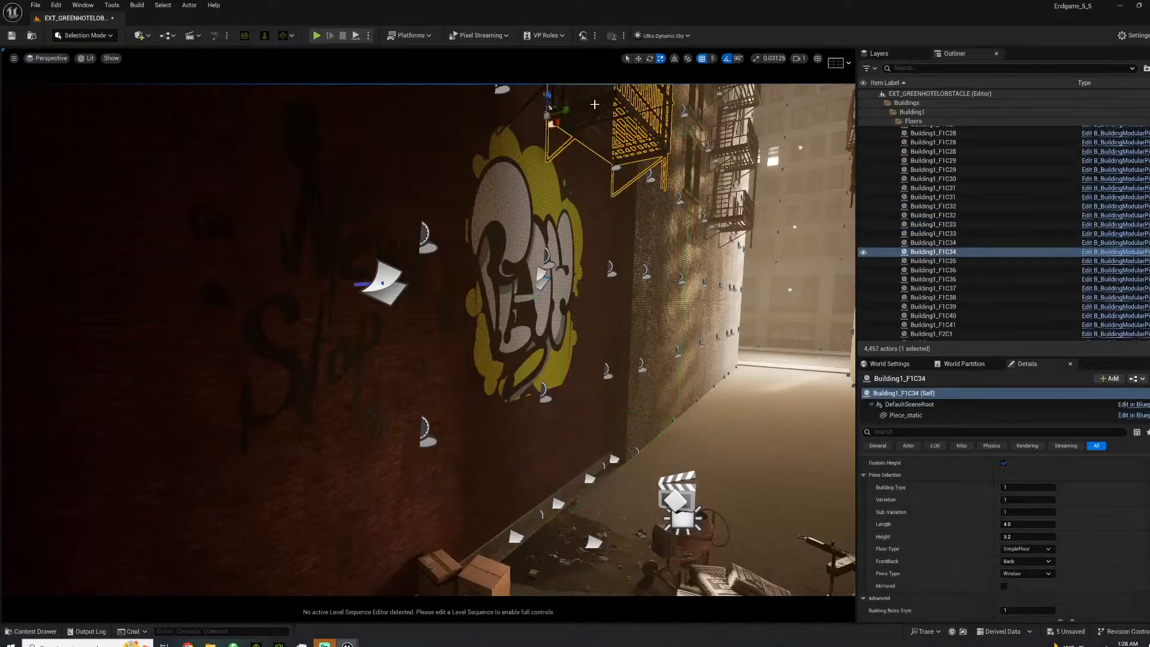
{"action": "left_click", "coordinate": [955, 416]}
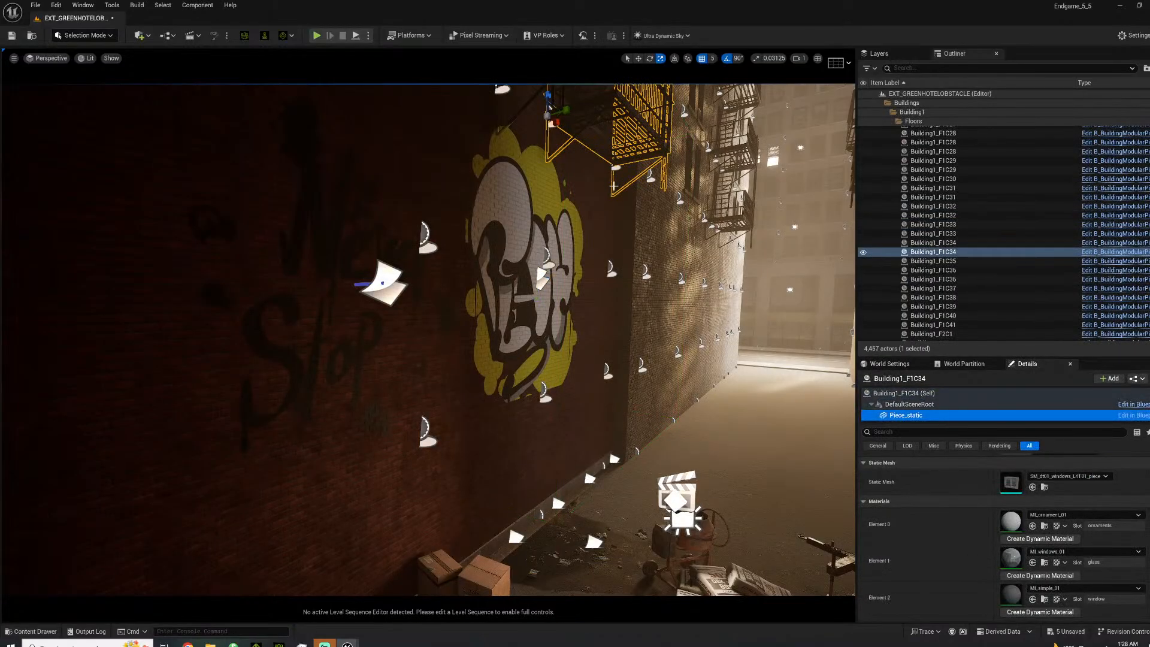
{"action": "right_click_drag", "start_coordinate": [611, 187], "coordinate": [650, 114]}
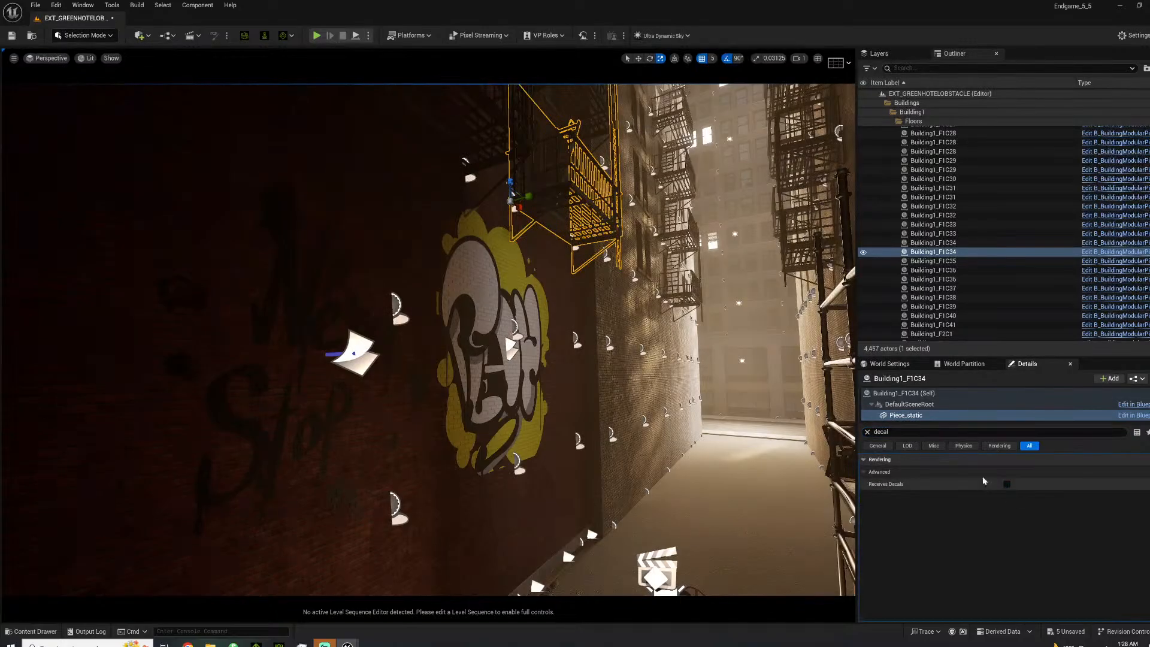
{"action": "right_click_drag", "start_coordinate": [637, 364], "coordinate": [560, 235]}
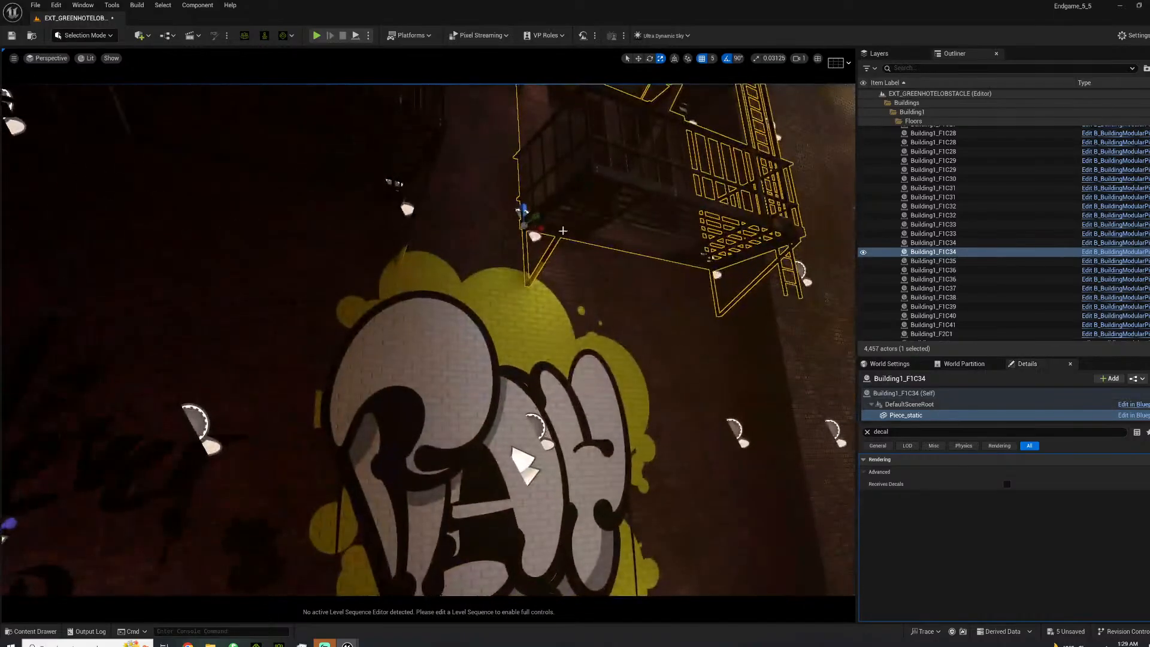
{"action": "left_click", "coordinate": [913, 397]}
{"action": "left_click", "coordinate": [927, 406]}
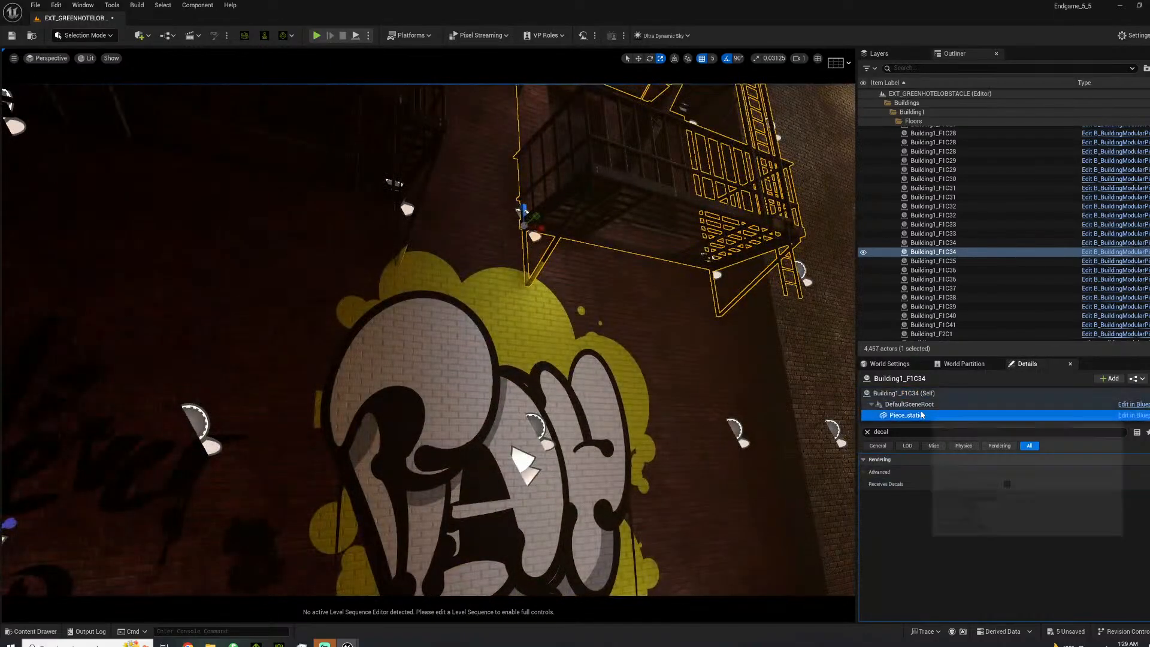
{"action": "left_click", "coordinate": [918, 417]}
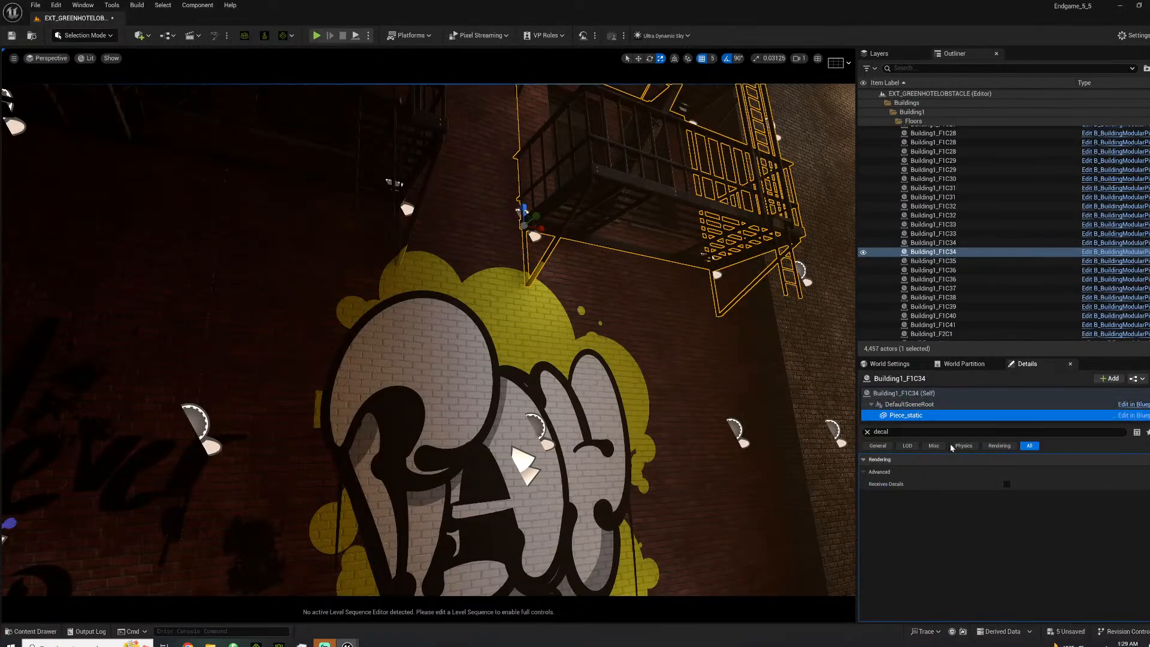
{"action": "left_click", "coordinate": [1007, 484]}
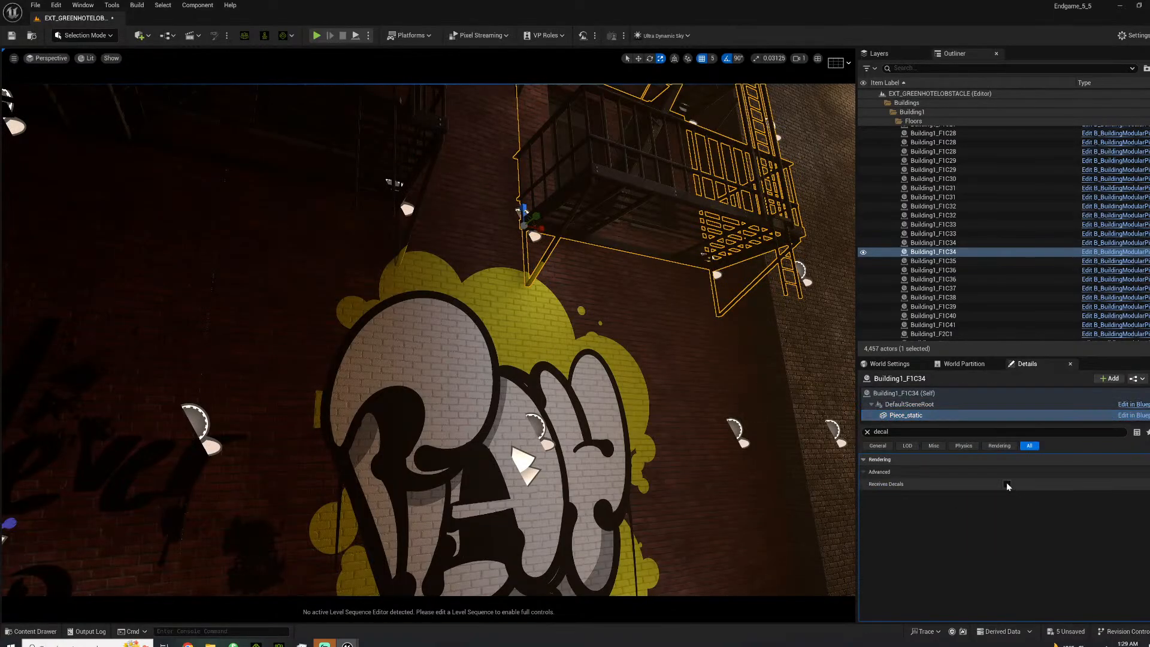
{"action": "left_click", "coordinate": [867, 432]}
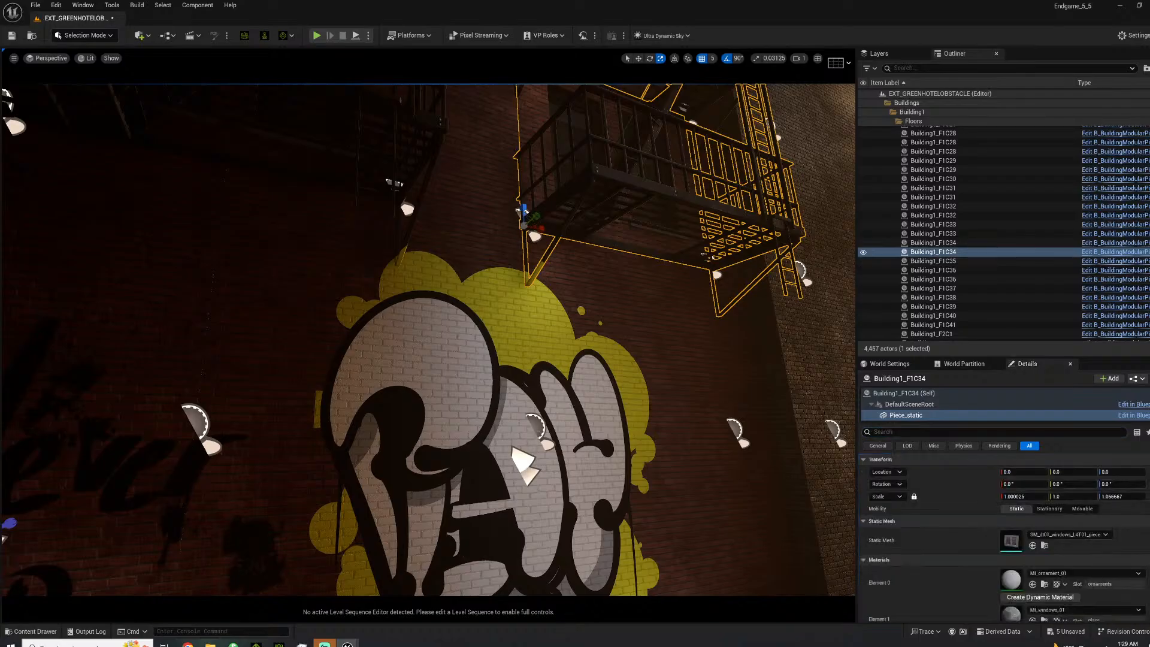
Rotate the yellow-and-white M_T_0018_Inst graffiti decal on the wall in 90° increments and check it from down the alley.
{"action": "left_click", "coordinate": [523, 464]}
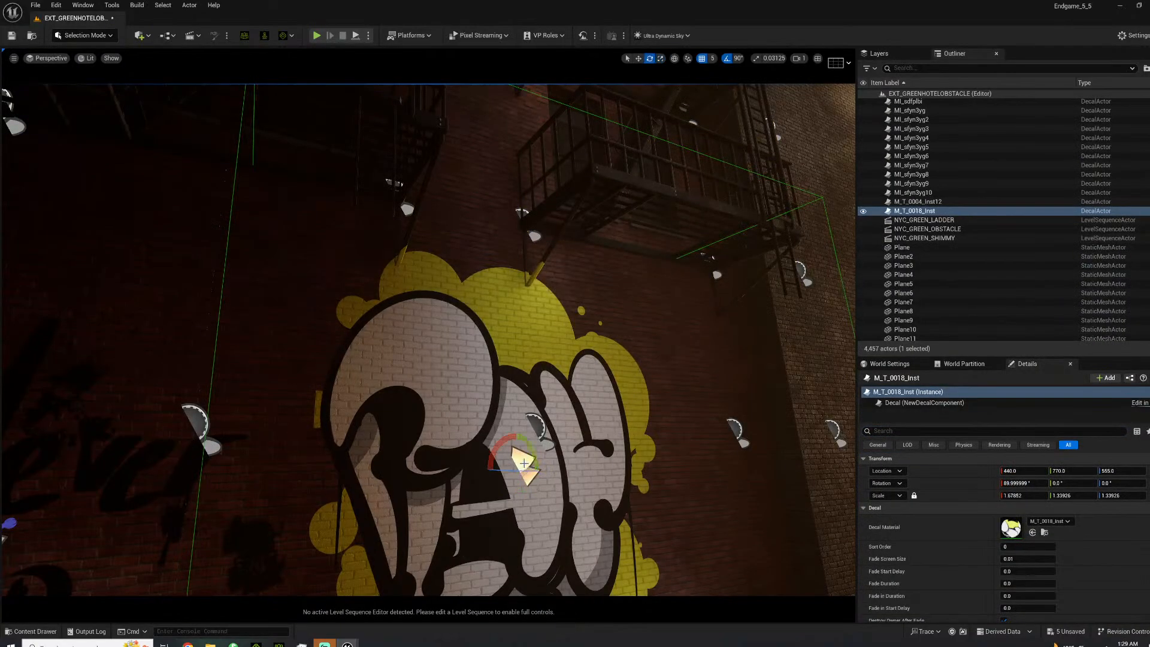
{"action": "left_click_drag", "start_coordinate": [516, 432], "coordinate": [488, 470]}
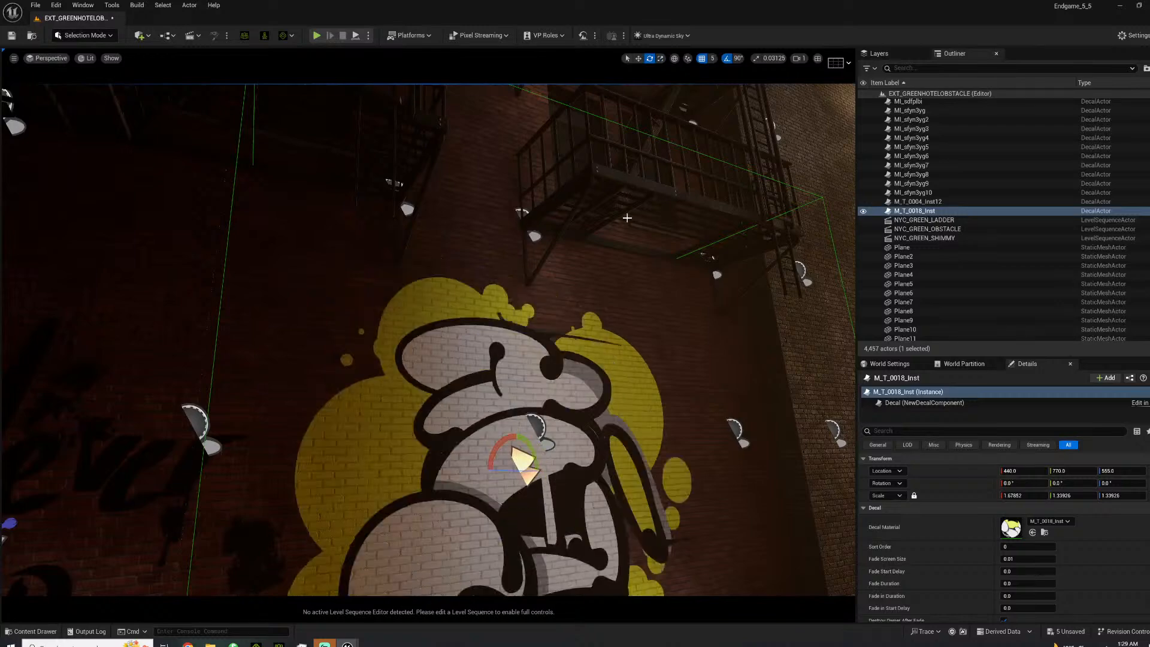
{"action": "right_click_drag", "start_coordinate": [532, 309], "coordinate": [505, 379]}
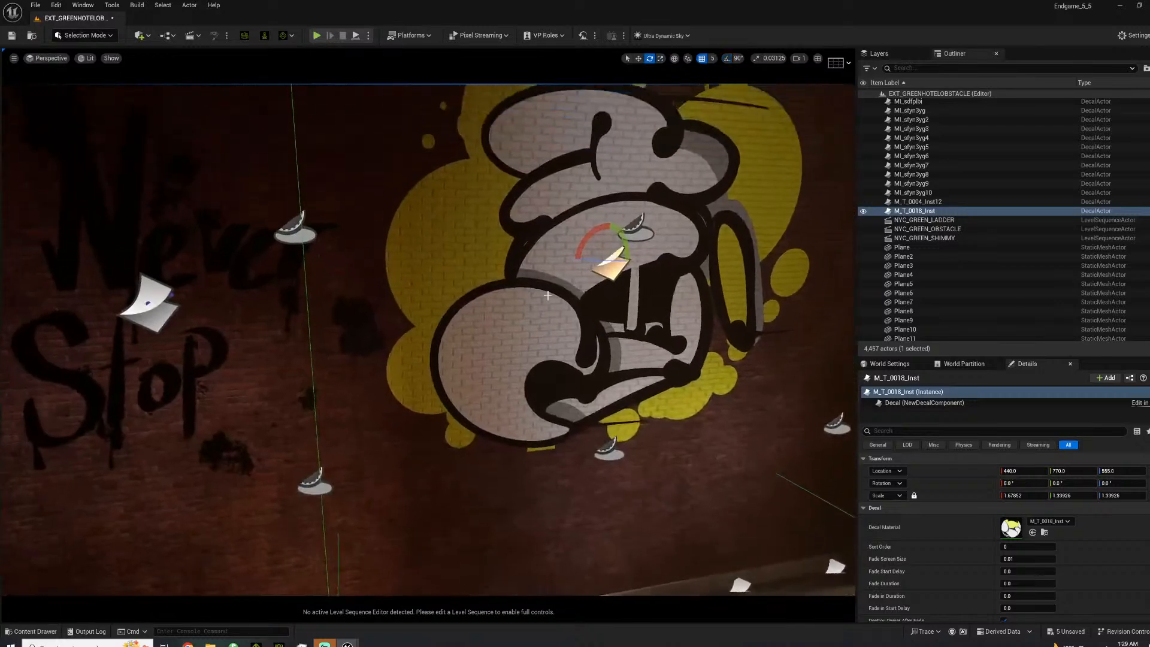
{"action": "left_click_drag", "start_coordinate": [585, 234], "coordinate": [568, 271]}
{"action": "key", "text": "w"}
{"action": "left_click", "coordinate": [491, 475]}
{"action": "right_click_drag", "start_coordinate": [491, 475], "coordinate": [647, 527]}
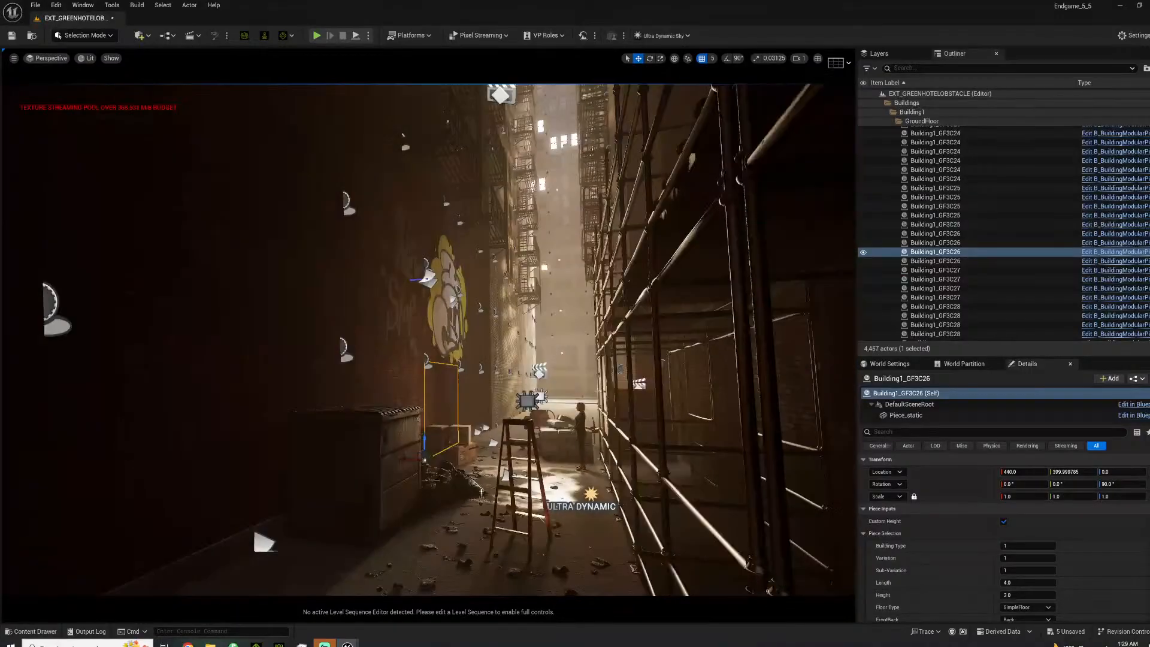
Inspect the brick wall around the Never Stop and yellow-and-white graffiti and browse the Graffiti_Street_Art decals for another design.
{"action": "key", "text": "w"}
{"action": "right_click_drag", "start_coordinate": [462, 416], "coordinate": [395, 443]}
{"action": "key", "text": "w"}
{"action": "key", "text": "s"}
{"action": "mouse_move", "coordinate": [134, 500]}
{"action": "right_mouse_down"}
{"action": "mouse_move", "coordinate": [155, 500]}
{"action": "mouse_move", "coordinate": [122, 505]}
{"action": "right_mouse_up"}
{"action": "key", "text": "w"}
{"action": "left_click", "coordinate": [37, 632]}
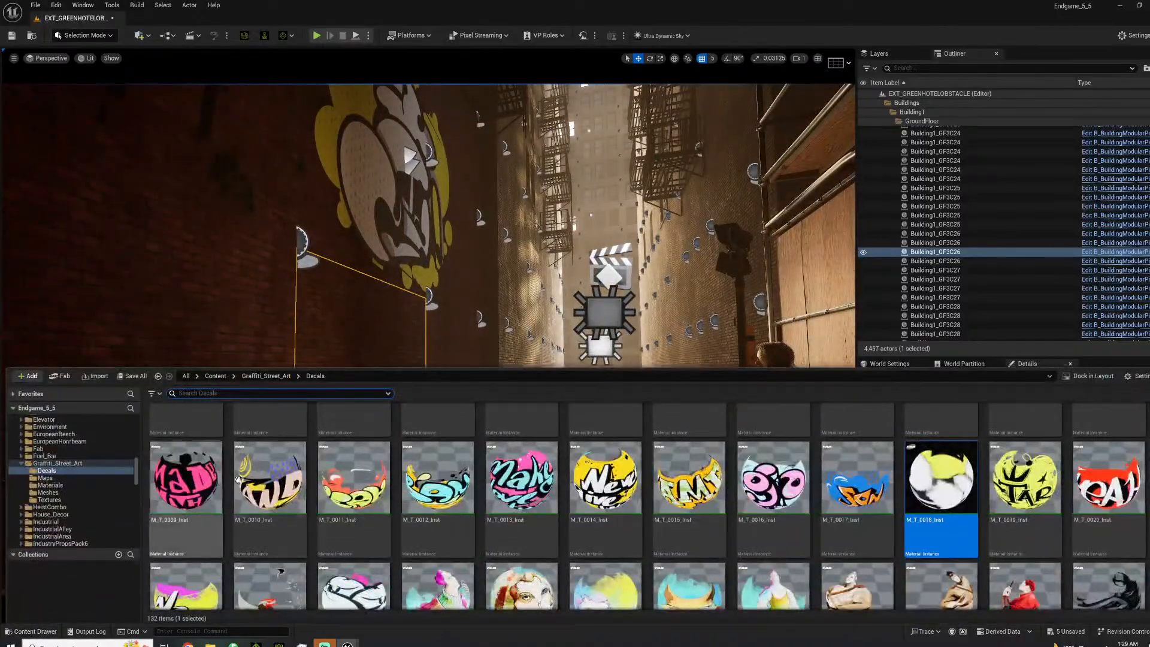
{"action": "scroll", "coordinate": [1066, 572], "scroll_direction": "down", "scroll_amount": 1}
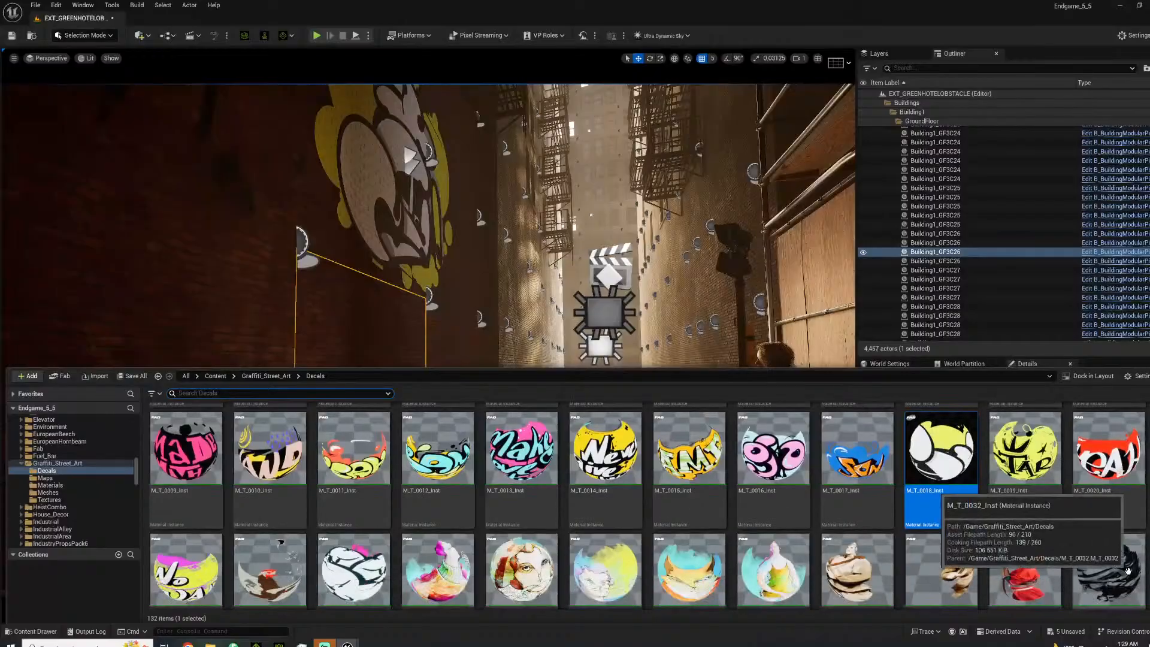
{"action": "right_click_drag", "start_coordinate": [479, 264], "coordinate": [401, 251]}
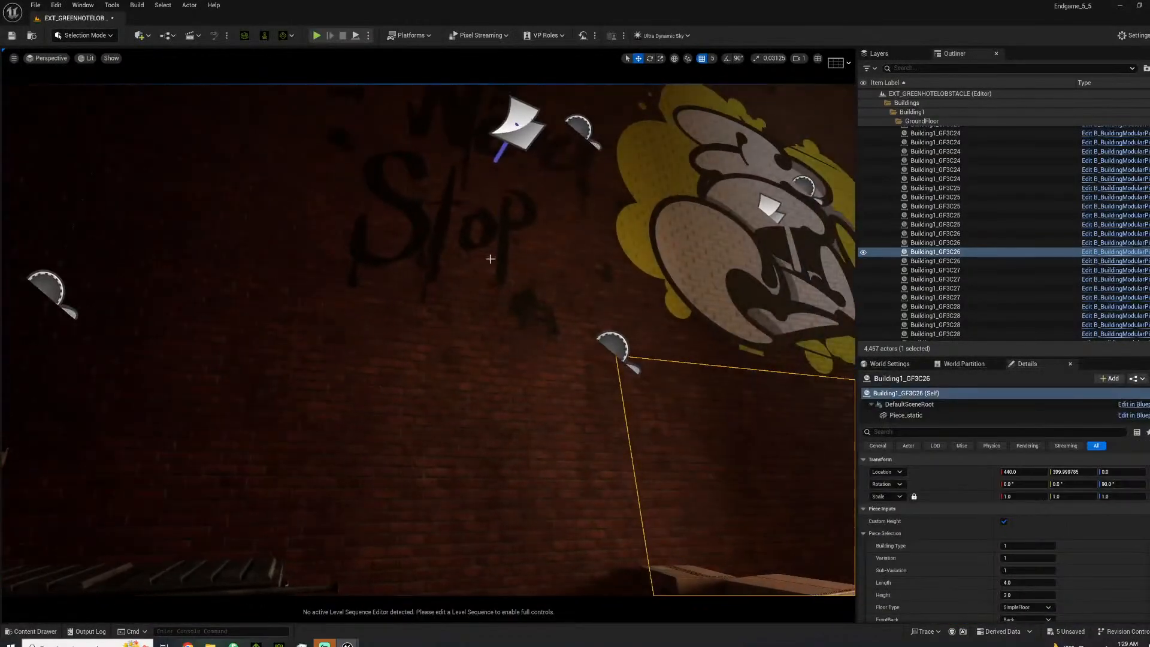
{"action": "key", "text": "s"}
{"action": "mouse_move", "coordinate": [478, 233]}
{"action": "right_mouse_down"}
{"action": "mouse_move", "coordinate": [510, 237]}
{"action": "mouse_move", "coordinate": [495, 239]}
{"action": "right_mouse_up"}
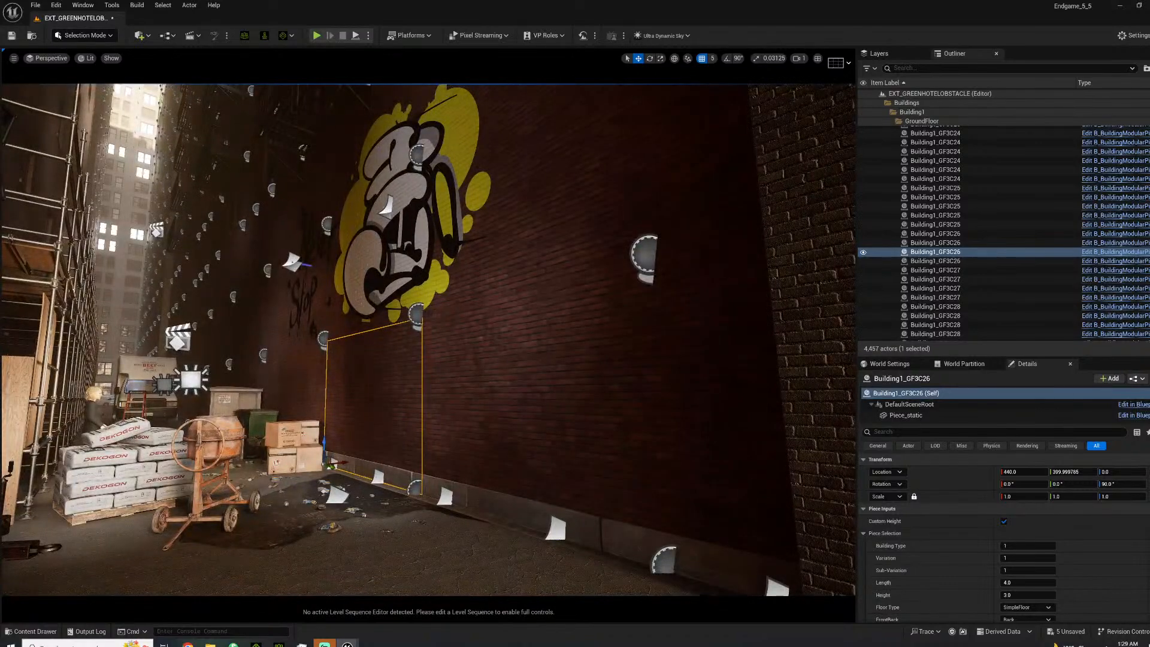
Place the M_T_0032_Inst decal from Graffiti_Street_Art on the brick wall between the yellow-and-white graffiti and the building corner.
{"action": "left_click", "coordinate": [440, 123]}
{"action": "right_click_drag", "start_coordinate": [441, 123], "coordinate": [464, 75]}
{"action": "left_click", "coordinate": [33, 632]}
{"action": "mouse_move", "coordinate": [311, 288]}
{"action": "right_mouse_down"}
{"action": "mouse_move", "coordinate": [270, 372]}
{"action": "mouse_move", "coordinate": [271, 354]}
{"action": "mouse_move", "coordinate": [319, 308]}
{"action": "right_mouse_up"}
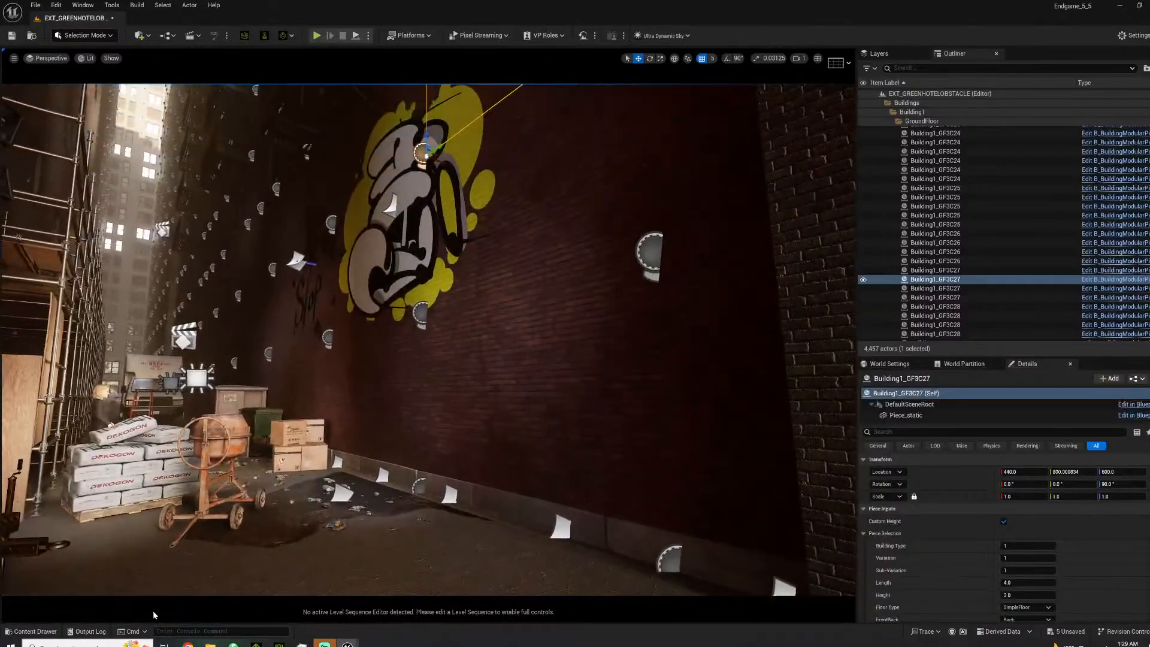
{"action": "left_click", "coordinate": [36, 632]}
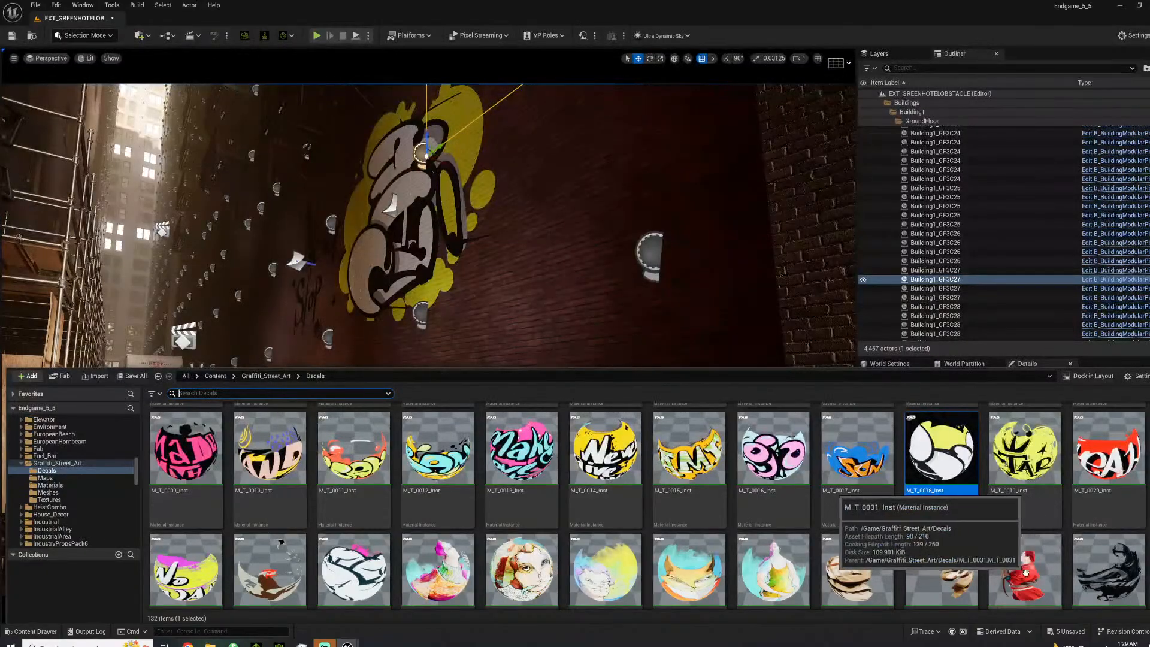
{"action": "scroll", "coordinate": [1064, 577], "scroll_direction": "down", "scroll_amount": 1}
{"action": "left_click", "coordinate": [1108, 534]}
{"action": "left_click_drag", "start_coordinate": [504, 263], "coordinate": [557, 159]}
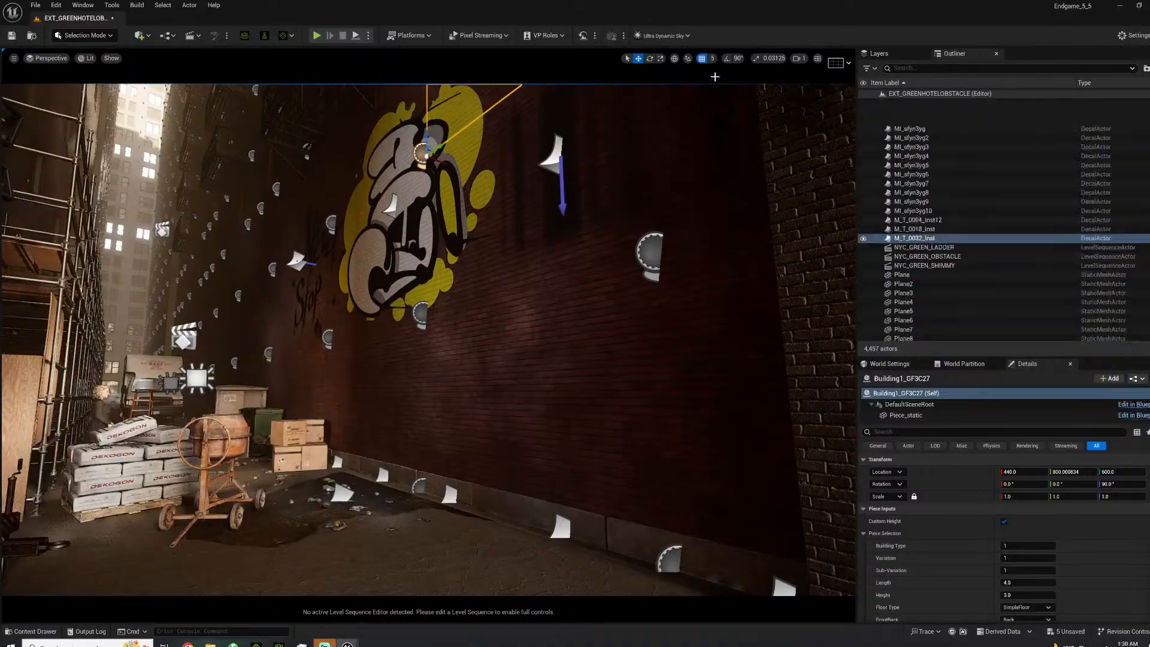
Enable rotation snapping, rotate the M_T_0032_Inst decal 90° about X onto the wall, and raise it to about 555 in Z.
{"action": "left_click", "coordinate": [727, 59]}
{"action": "key", "text": "e"}
{"action": "left_click_drag", "start_coordinate": [552, 179], "coordinate": [527, 267]}
{"action": "right_click_drag", "start_coordinate": [526, 267], "coordinate": [546, 225]}
{"action": "right_click_drag", "start_coordinate": [548, 287], "coordinate": [548, 288]}
{"action": "left_click_drag", "start_coordinate": [560, 288], "coordinate": [567, 259]}
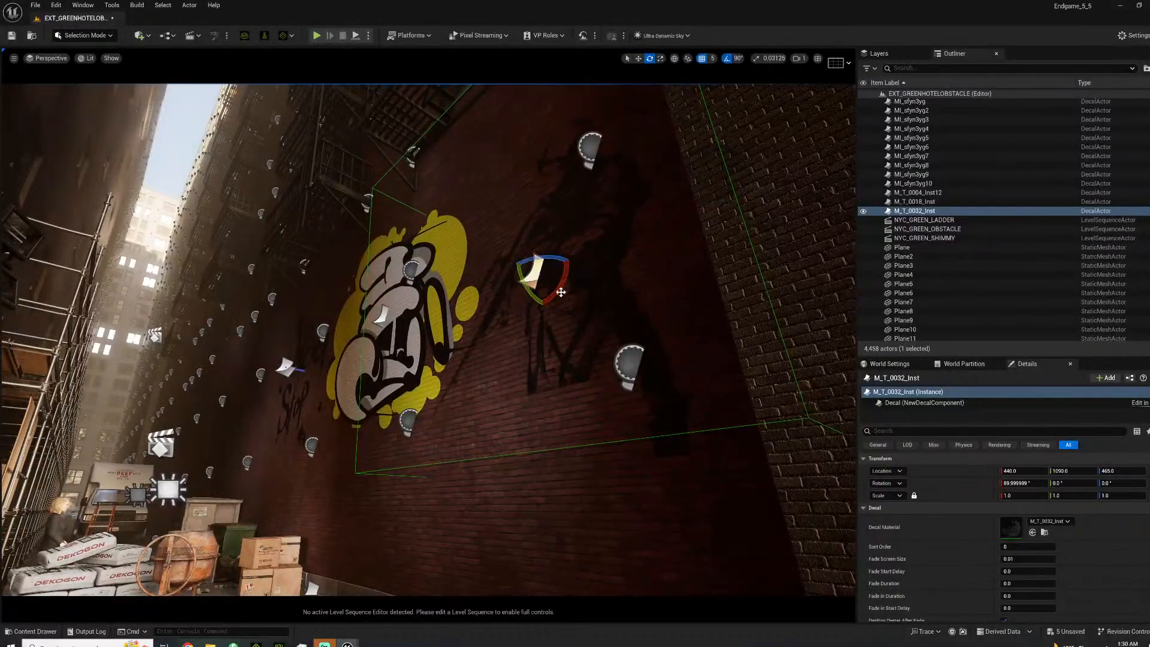
{"action": "right_click_drag", "start_coordinate": [545, 276], "coordinate": [547, 299]}
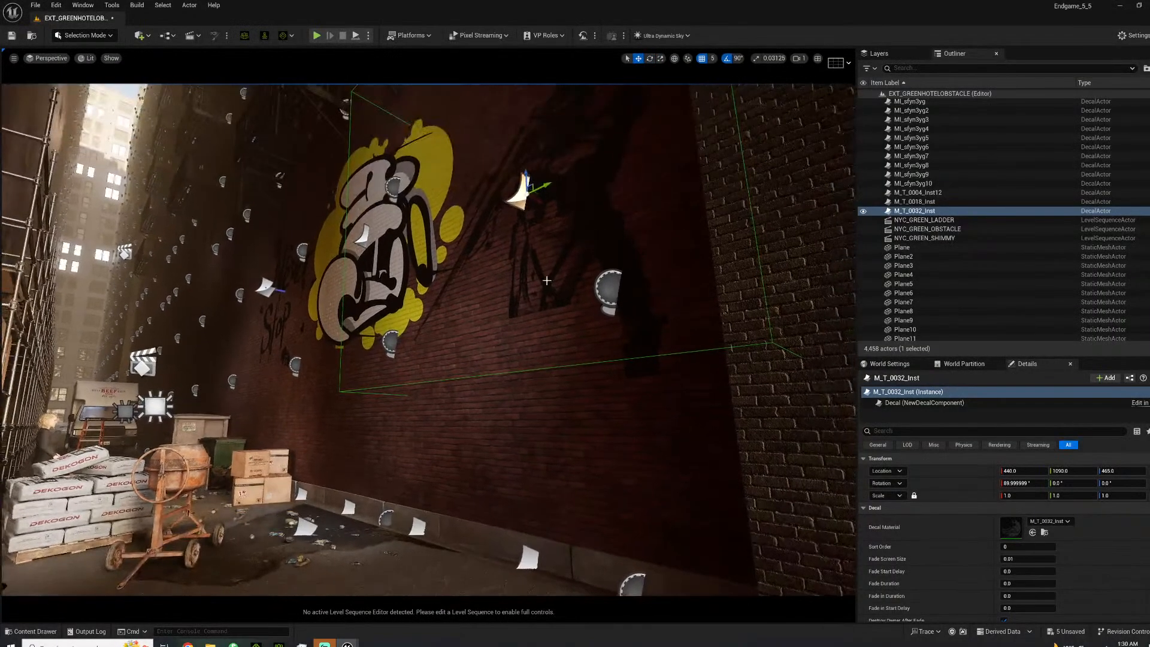
{"action": "left_click_drag", "start_coordinate": [523, 175], "coordinate": [528, 117]}
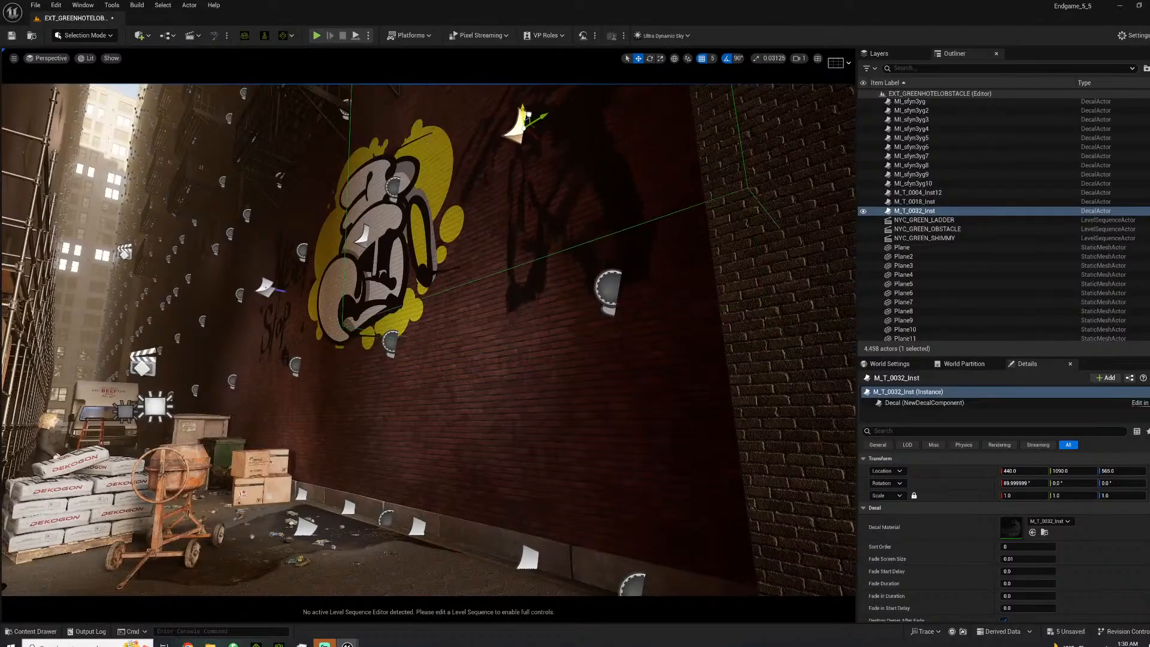
{"action": "right_click_drag", "start_coordinate": [527, 122], "coordinate": [554, 120]}
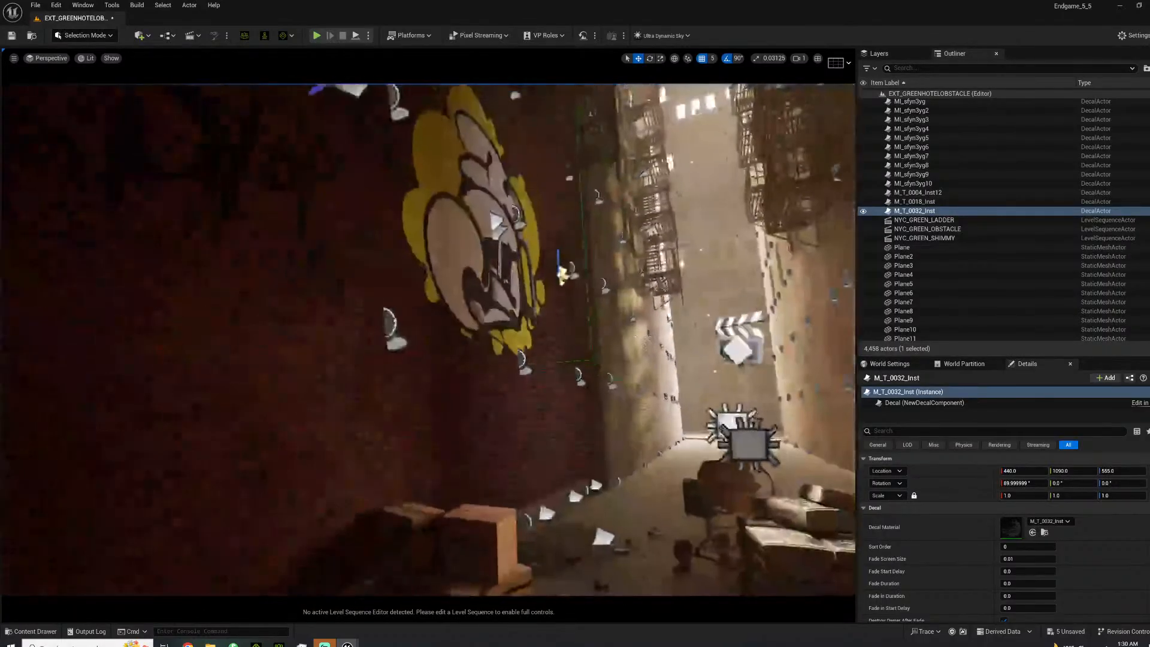
Check the graffiti wall from down the alley and look through the Graffiti_Street_Art decals and IndustrialArea asset folders.
{"action": "left_click", "coordinate": [652, 213]}
{"action": "right_click_drag", "start_coordinate": [651, 213], "coordinate": [623, 226]}
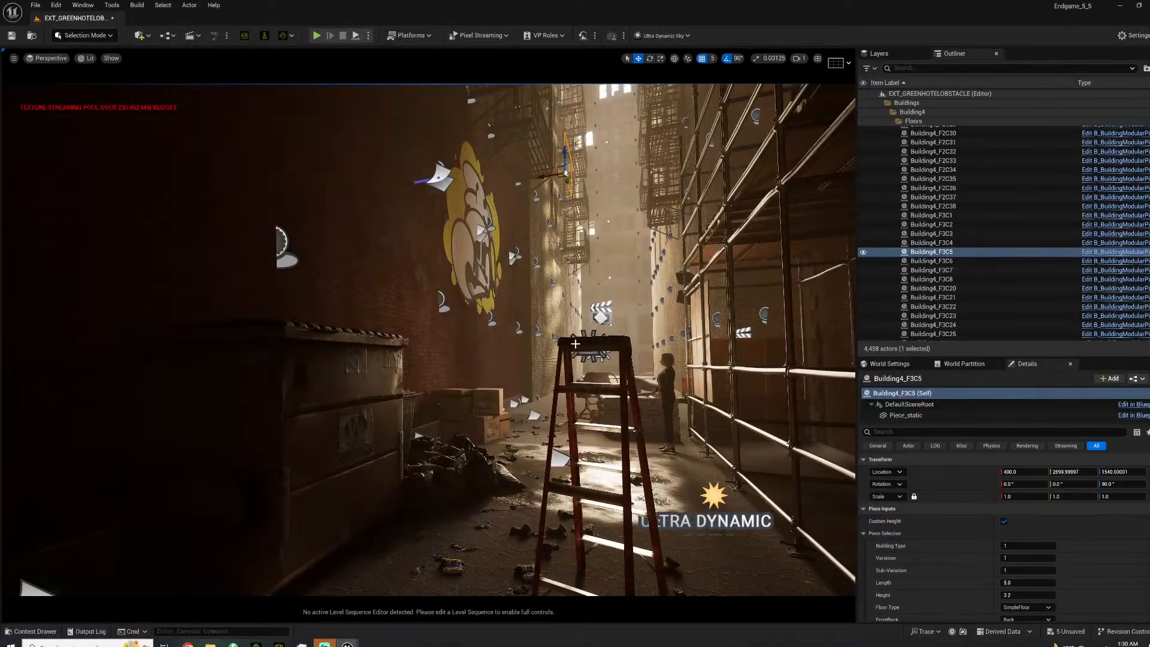
{"action": "right_click_drag", "start_coordinate": [510, 410], "coordinate": [363, 417]}
{"action": "left_click", "coordinate": [36, 632]}
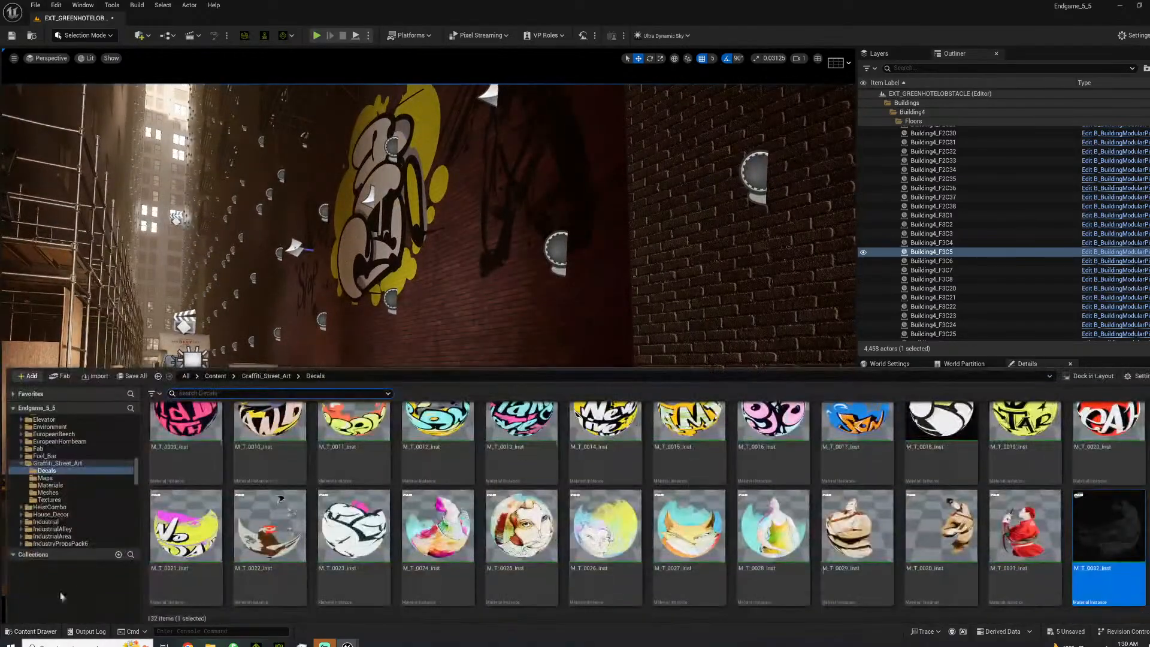
{"action": "left_click", "coordinate": [59, 471]}
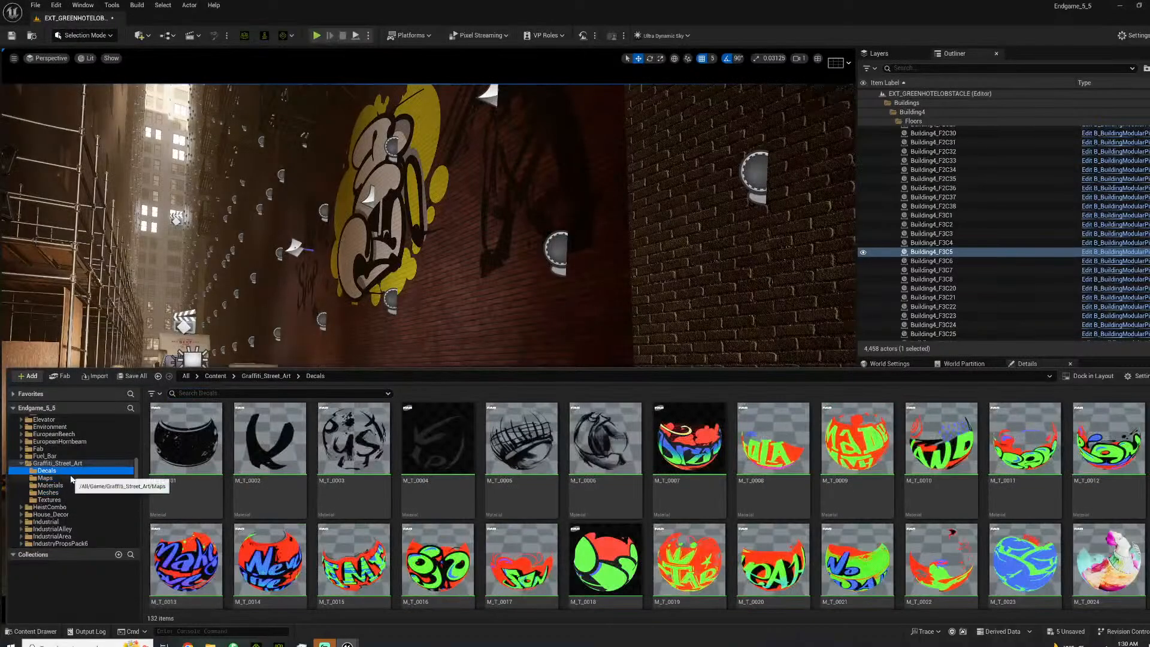
{"action": "left_click", "coordinate": [60, 441]}
{"action": "left_click", "coordinate": [52, 531]}
{"action": "left_click", "coordinate": [55, 538]}
Switch the viewport to Game View to hide the editor icons along the graffiti wall.
{"action": "key", "text": "ctrl+space"}
{"action": "right_click_drag", "start_coordinate": [290, 273], "coordinate": [258, 291]}
{"action": "key", "text": "g"}
{"action": "right_click_drag", "start_coordinate": [361, 348], "coordinate": [342, 344]}
Place the SM_CinderStack_Pallete_01a pallet from the Construction_VOL1 meshes on the ground along the graffiti wall.
{"action": "key", "text": "ctrl+space"}
{"action": "scroll", "coordinate": [95, 469], "scroll_direction": "up", "scroll_amount": 5}
{"action": "scroll", "coordinate": [93, 472], "scroll_direction": "up", "scroll_amount": 4}
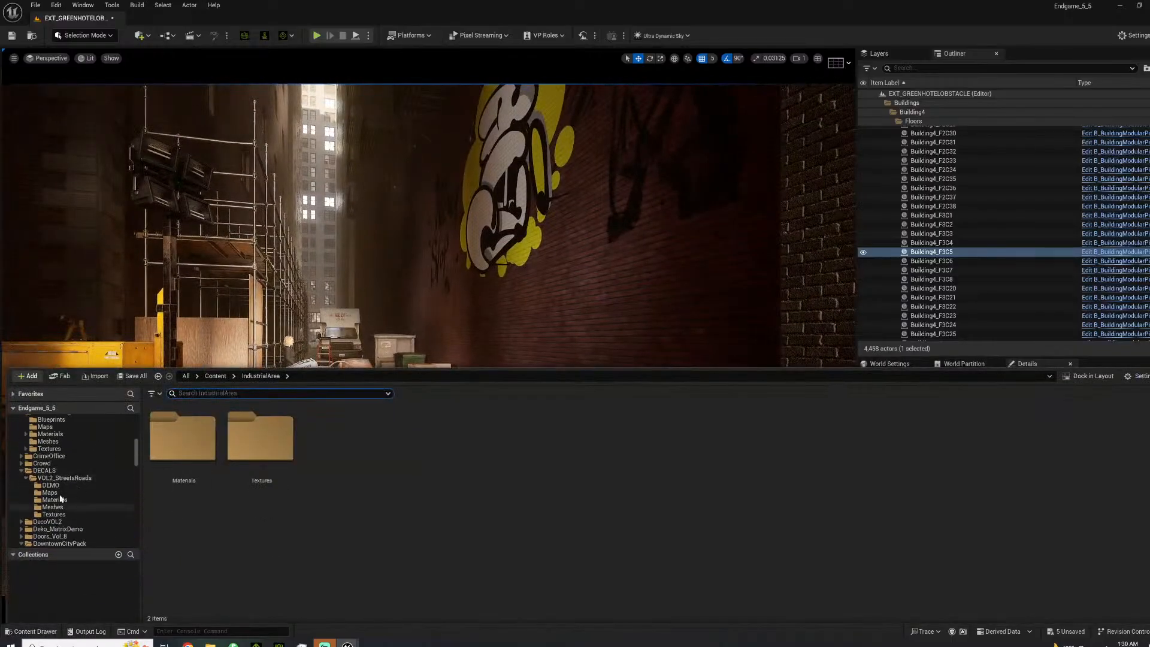
{"action": "scroll", "coordinate": [65, 484], "scroll_direction": "up", "scroll_amount": 2}
{"action": "left_click", "coordinate": [74, 471]}
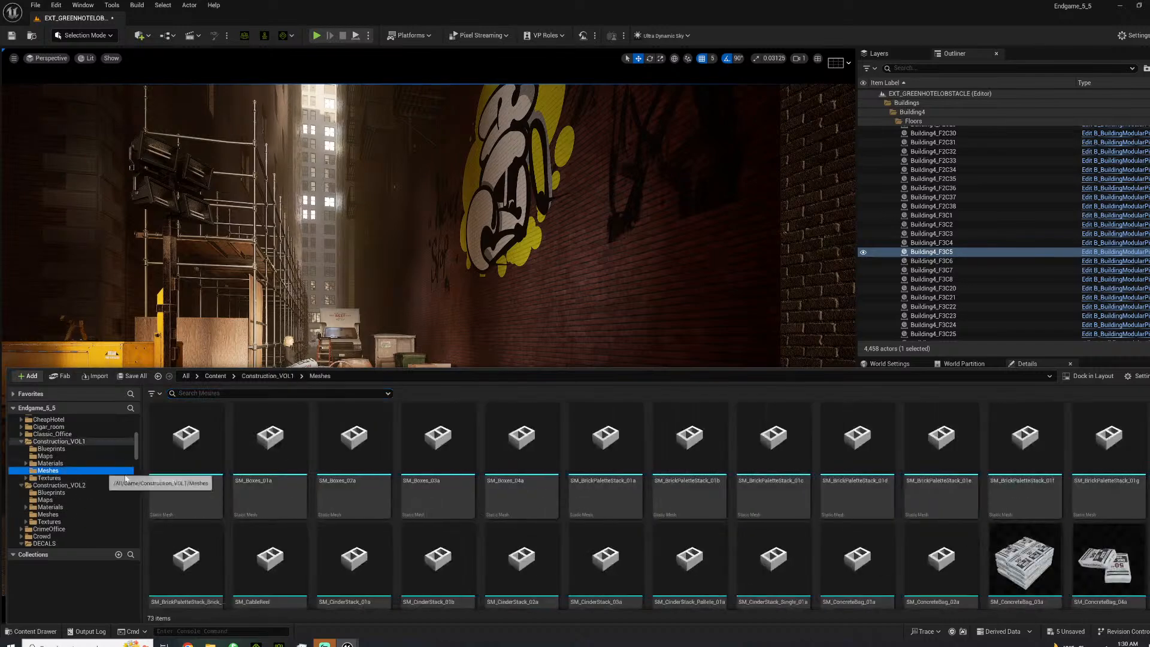
{"action": "scroll", "coordinate": [943, 525], "scroll_direction": "down", "scroll_amount": 2}
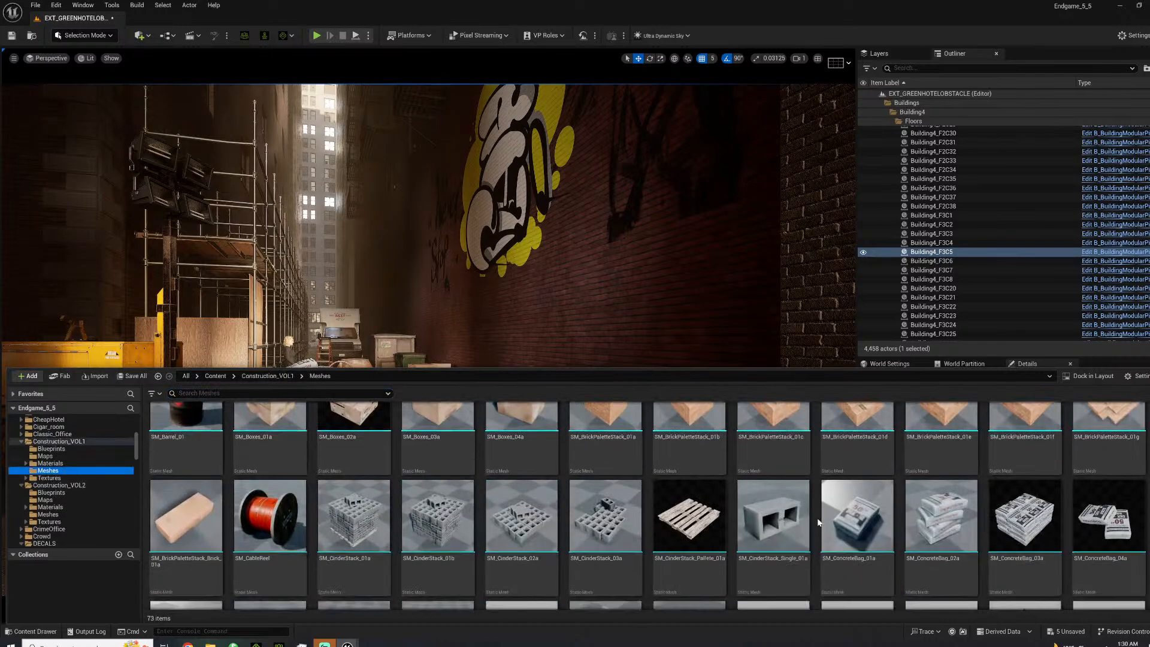
{"action": "left_click_drag", "start_coordinate": [689, 497], "coordinate": [484, 407]}
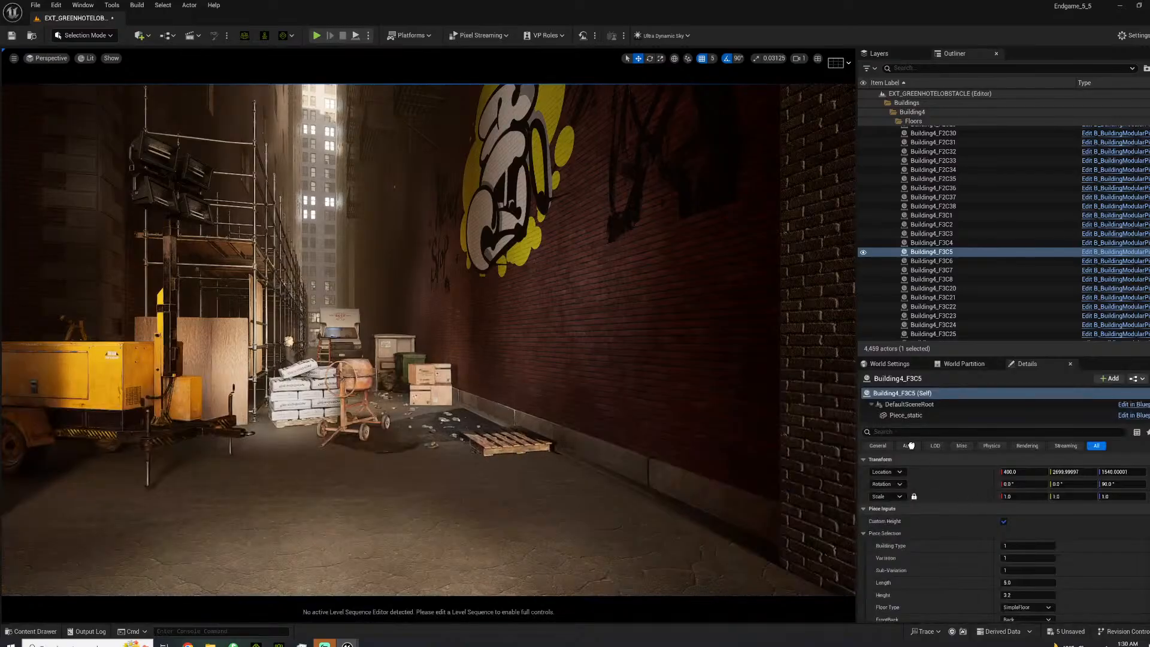
Filter the new pallet's properties by "decal" and turn off Receives Decals.
{"action": "type", "text": "deca"}
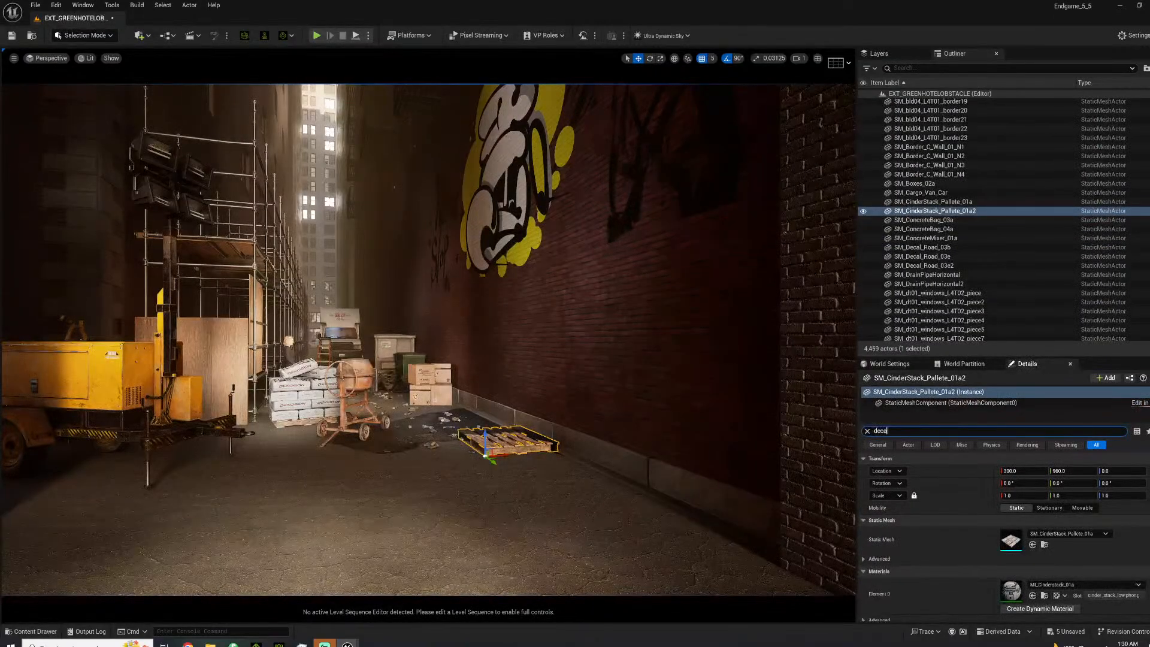
{"action": "type", "text": "l"}
{"action": "left_click", "coordinate": [1007, 483]}
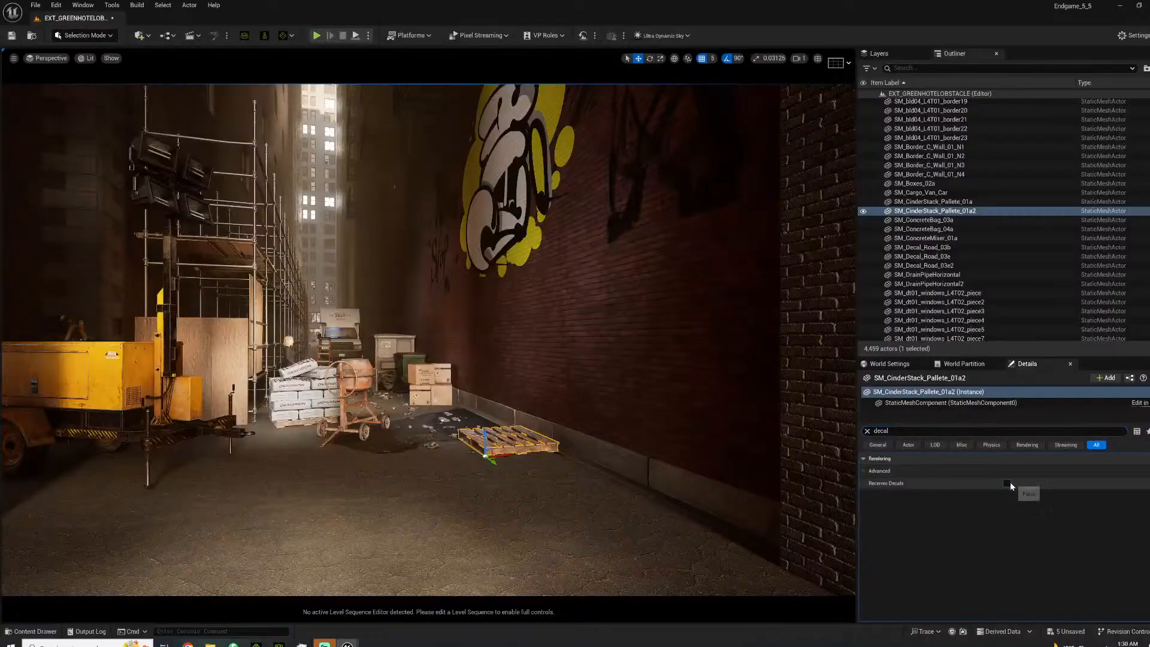
{"action": "key", "text": "e"}
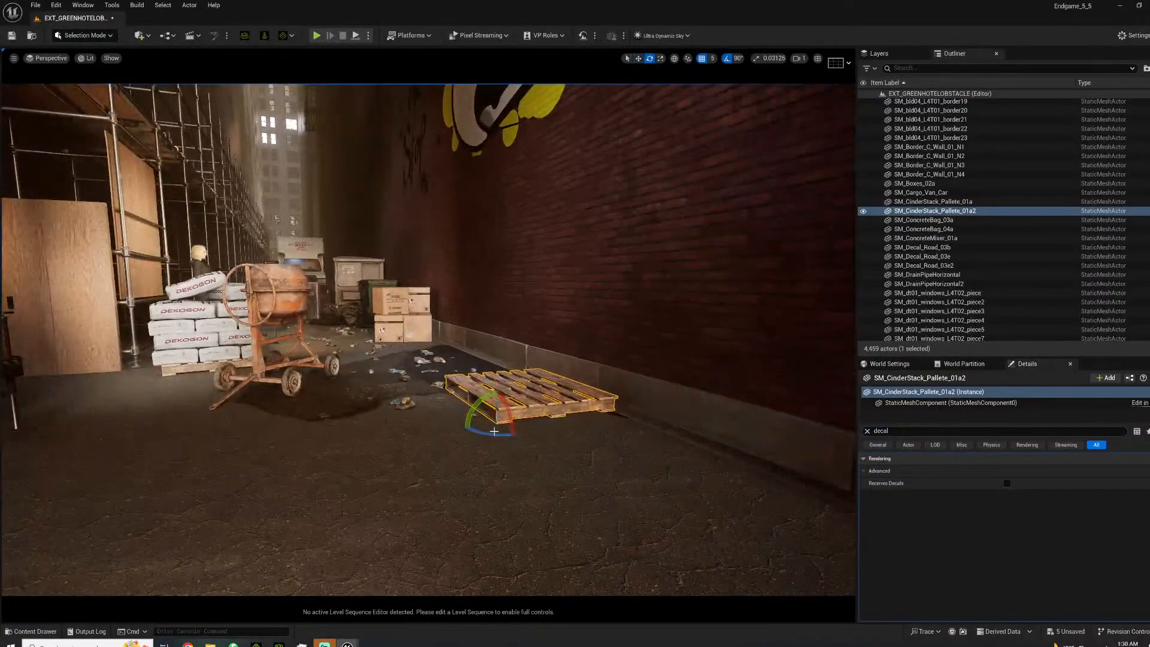
Place the SM_ConcreteBag_03a stack on the new pallet by the wall, align it with the pallet, and check the alley view.
{"action": "left_click", "coordinate": [36, 631]}
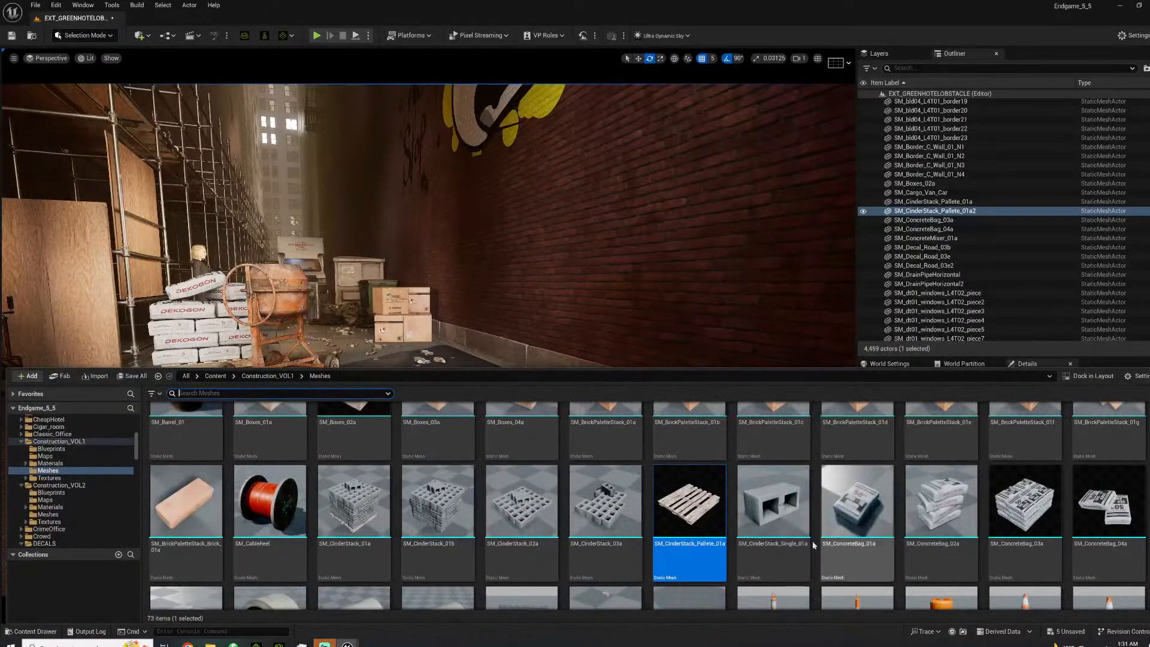
{"action": "scroll", "coordinate": [825, 542], "scroll_direction": "up", "scroll_amount": 1}
{"action": "scroll", "coordinate": [825, 543], "scroll_direction": "down", "scroll_amount": 2}
{"action": "left_click_drag", "start_coordinate": [1025, 488], "coordinate": [522, 382]}
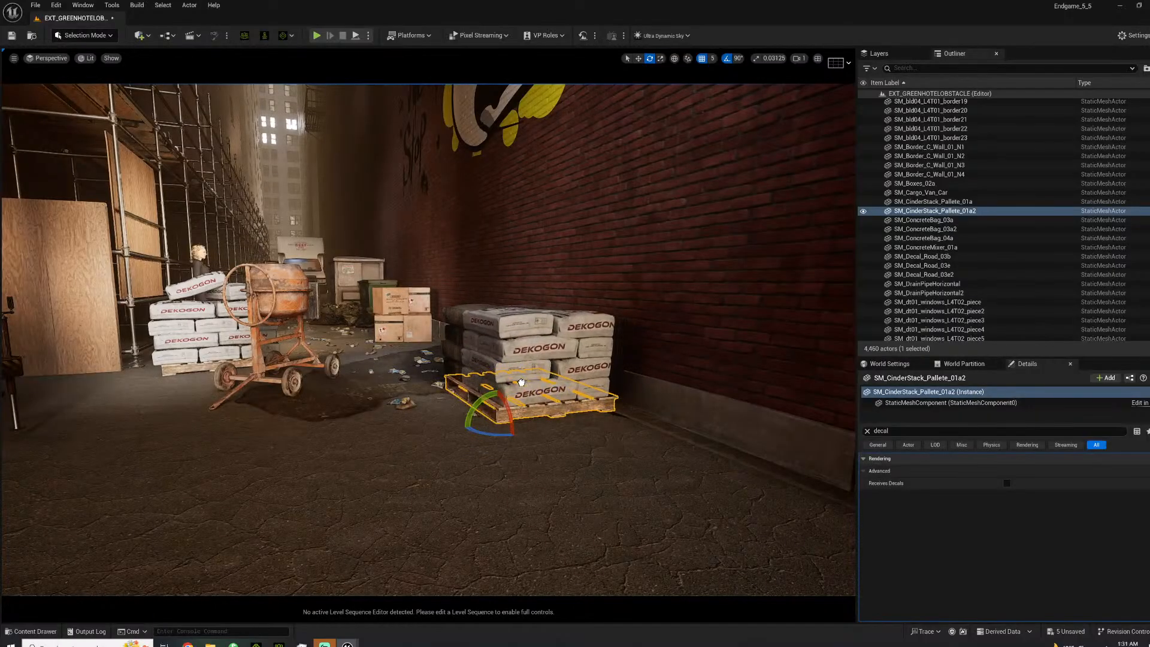
{"action": "left_click", "coordinate": [560, 352]}
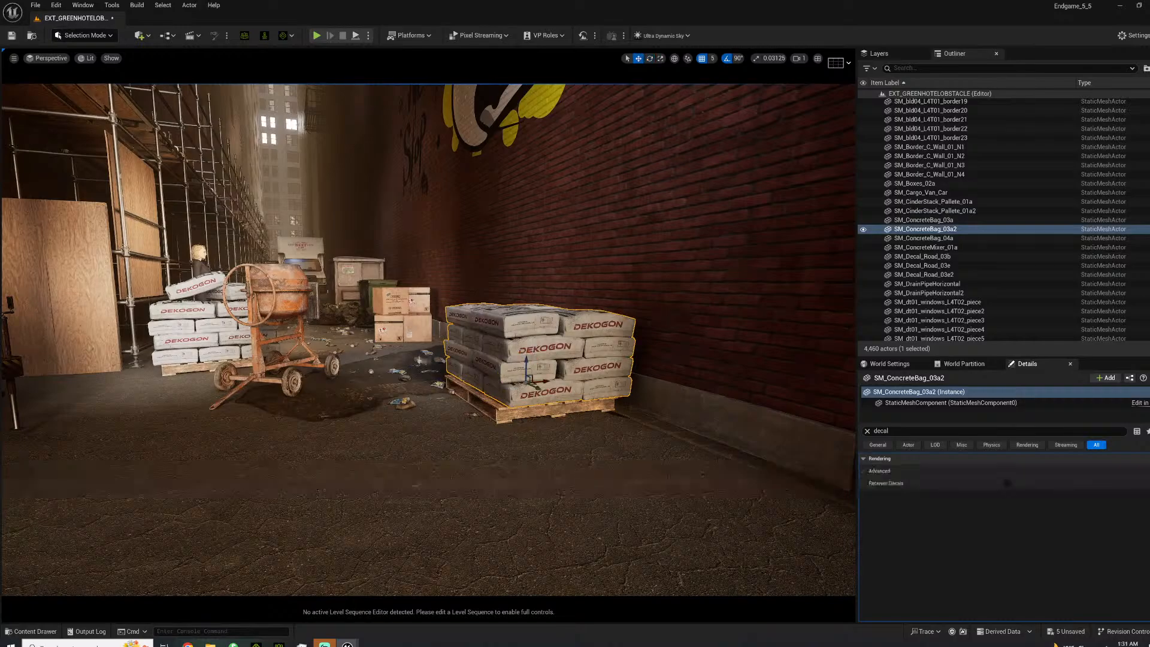
{"action": "left_click", "coordinate": [413, 360]}
{"action": "mouse_move", "coordinate": [413, 360]}
{"action": "right_mouse_down"}
{"action": "mouse_move", "coordinate": [368, 326]}
{"action": "mouse_move", "coordinate": [239, 342]}
{"action": "mouse_move", "coordinate": [458, 333]}
{"action": "mouse_move", "coordinate": [359, 407]}
{"action": "mouse_move", "coordinate": [378, 350]}
{"action": "mouse_move", "coordinate": [462, 332]}
{"action": "mouse_move", "coordinate": [410, 407]}
{"action": "mouse_move", "coordinate": [427, 392]}
{"action": "mouse_move", "coordinate": [423, 329]}
{"action": "mouse_move", "coordinate": [425, 353]}
{"action": "right_mouse_up"}
{"action": "left_click", "coordinate": [367, 326]}
Expand the Engine content in the folder tree and open its Plugins folder.
{"action": "key", "text": "ctrl+space"}
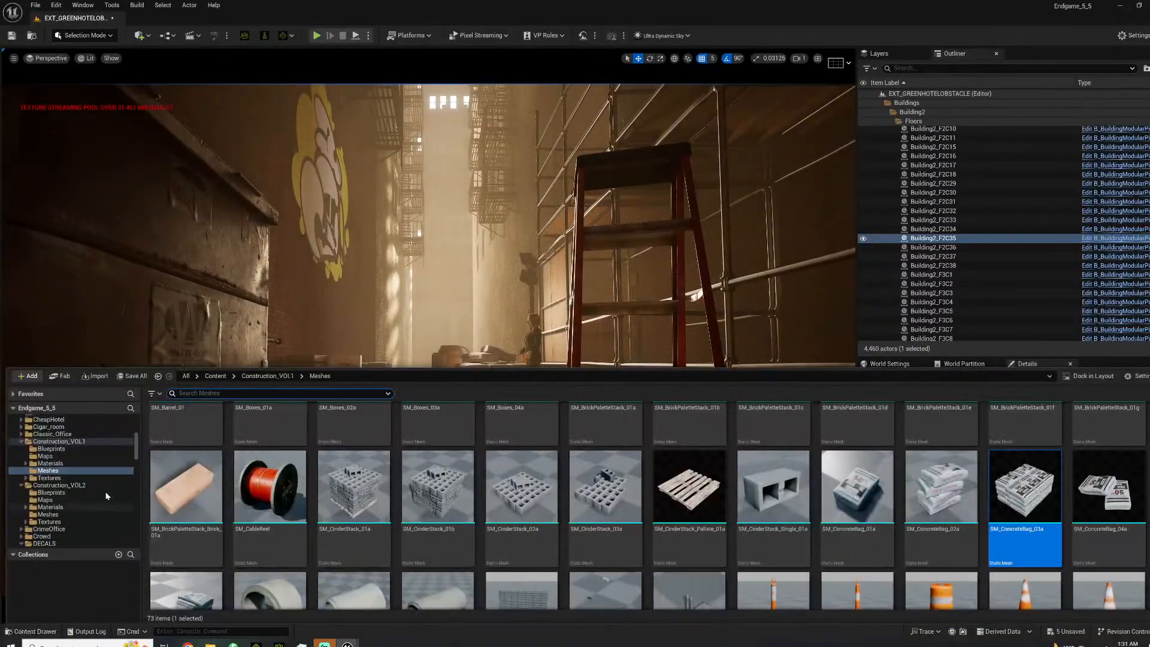
{"action": "left_click_drag", "start_coordinate": [136, 448], "coordinate": [136, 540]}
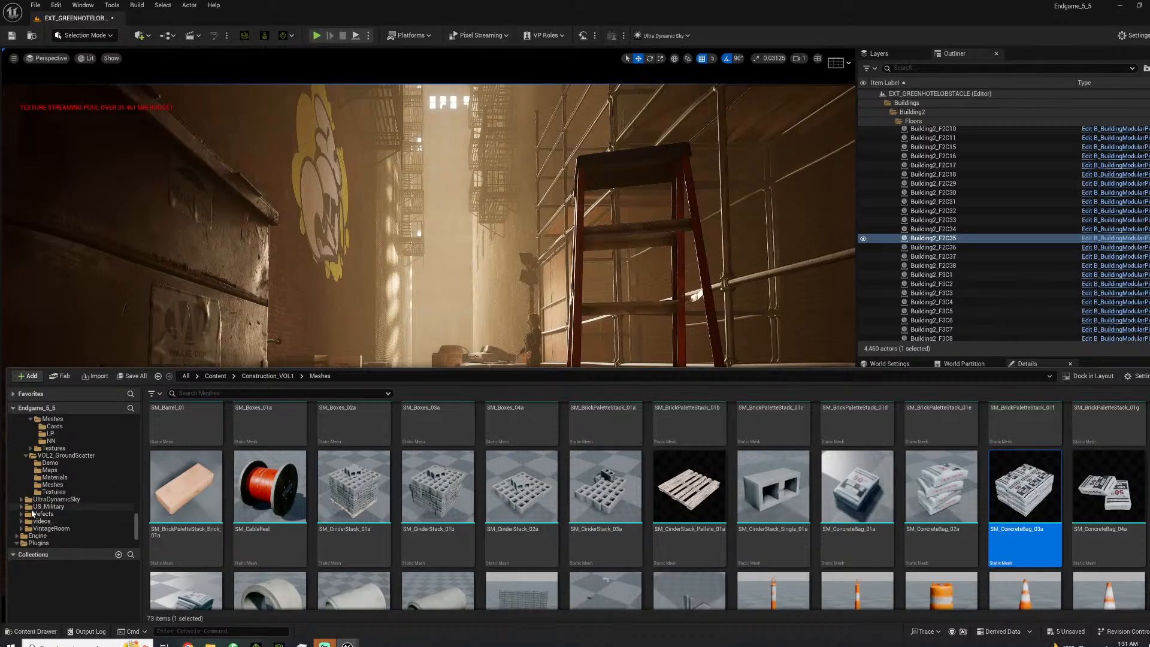
{"action": "scroll", "coordinate": [51, 509], "scroll_direction": "down", "scroll_amount": 3}
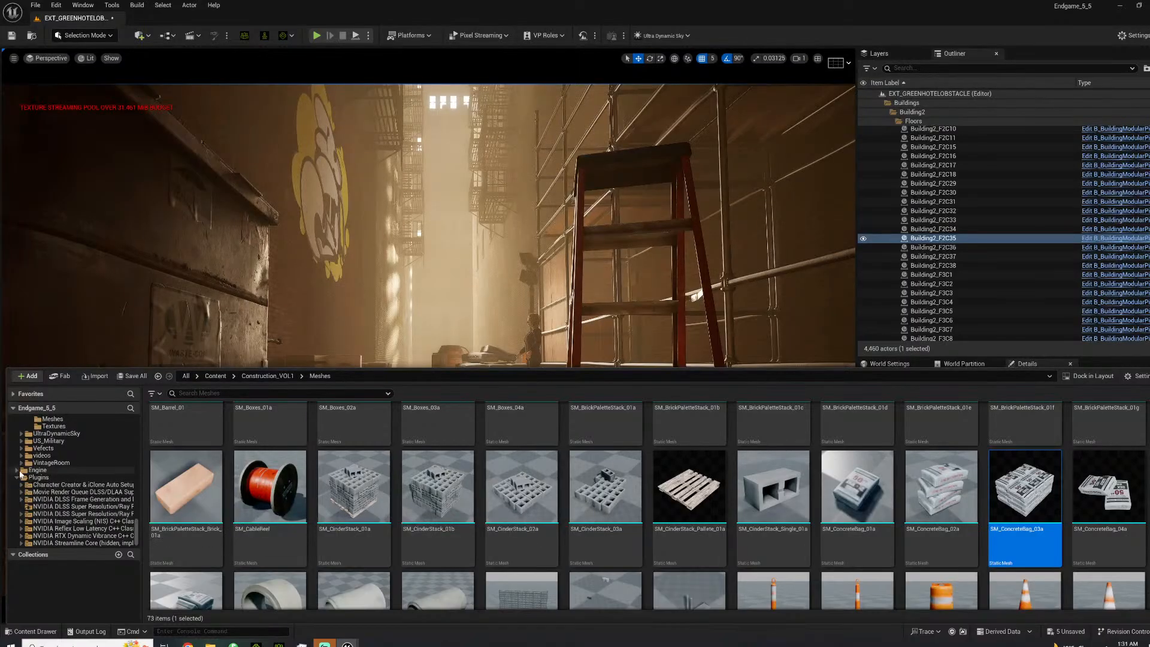
{"action": "left_click", "coordinate": [17, 471]}
{"action": "left_click", "coordinate": [17, 499]}
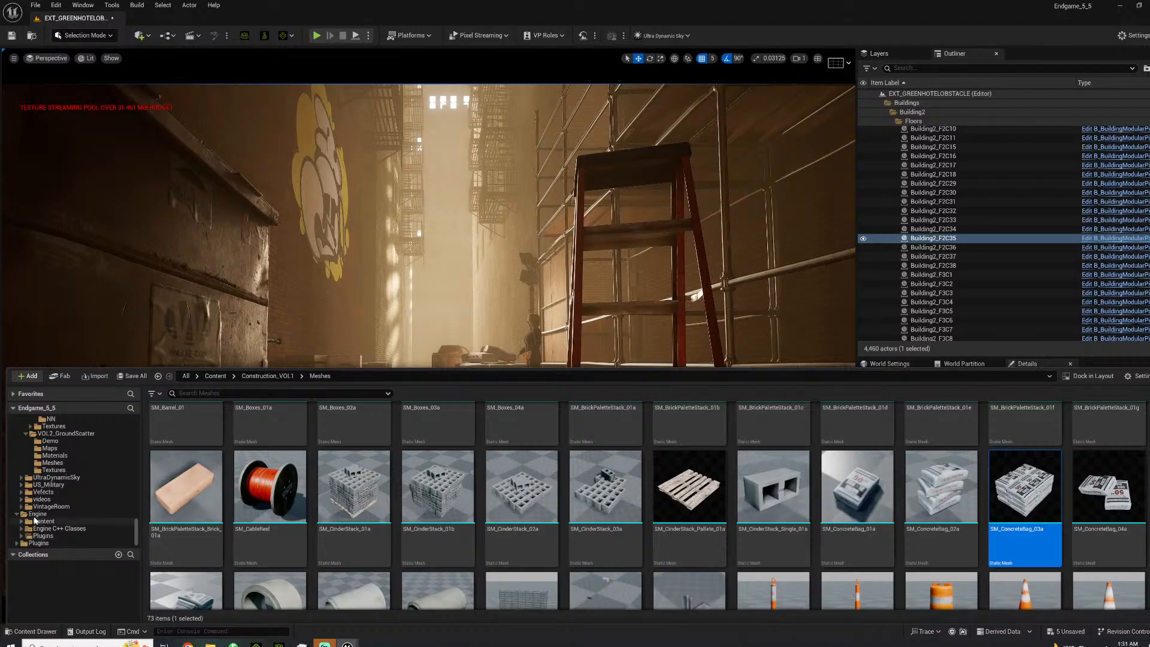
{"action": "left_click", "coordinate": [43, 535]}
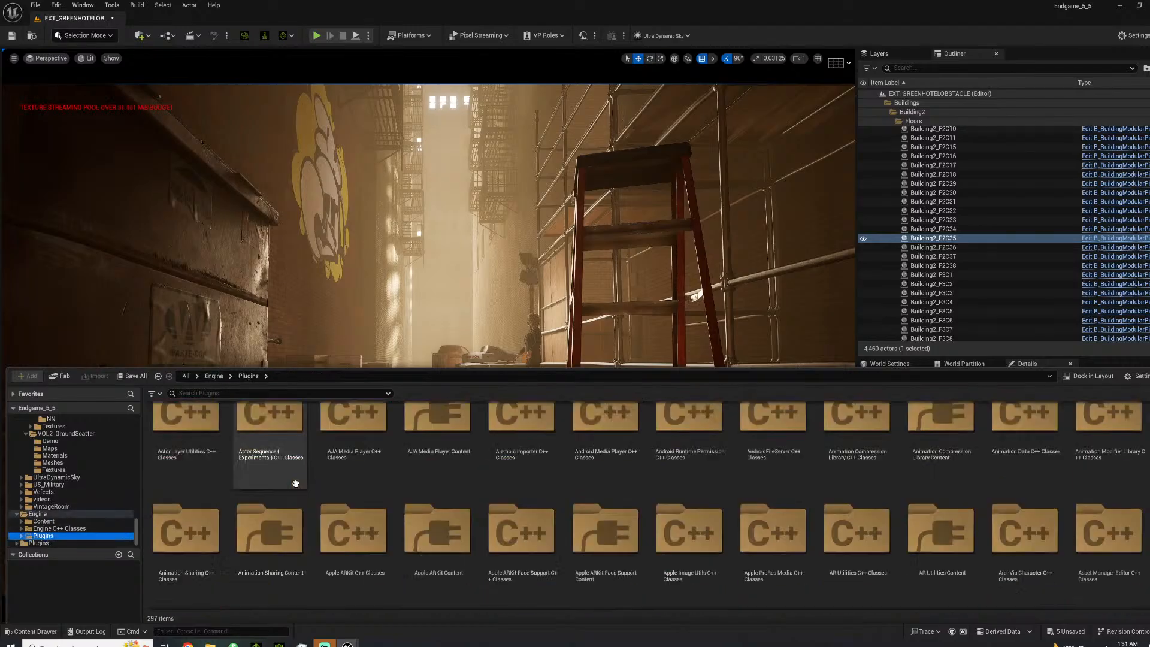
Open Camera_Presets in Cinematographer Lite Content and place an RC_Camera_Cinema_HighEnd_ camera in the alley near the ladder.
{"action": "scroll", "coordinate": [401, 504], "scroll_direction": "down", "scroll_amount": 6}
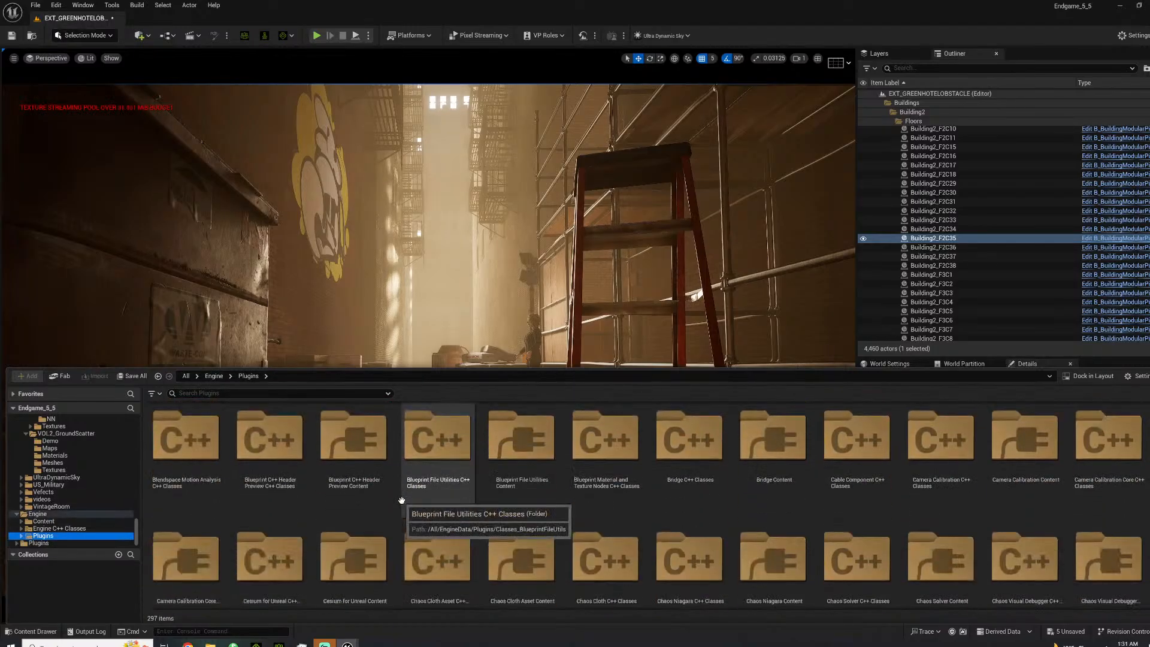
{"action": "scroll", "coordinate": [404, 499], "scroll_direction": "down", "scroll_amount": 2}
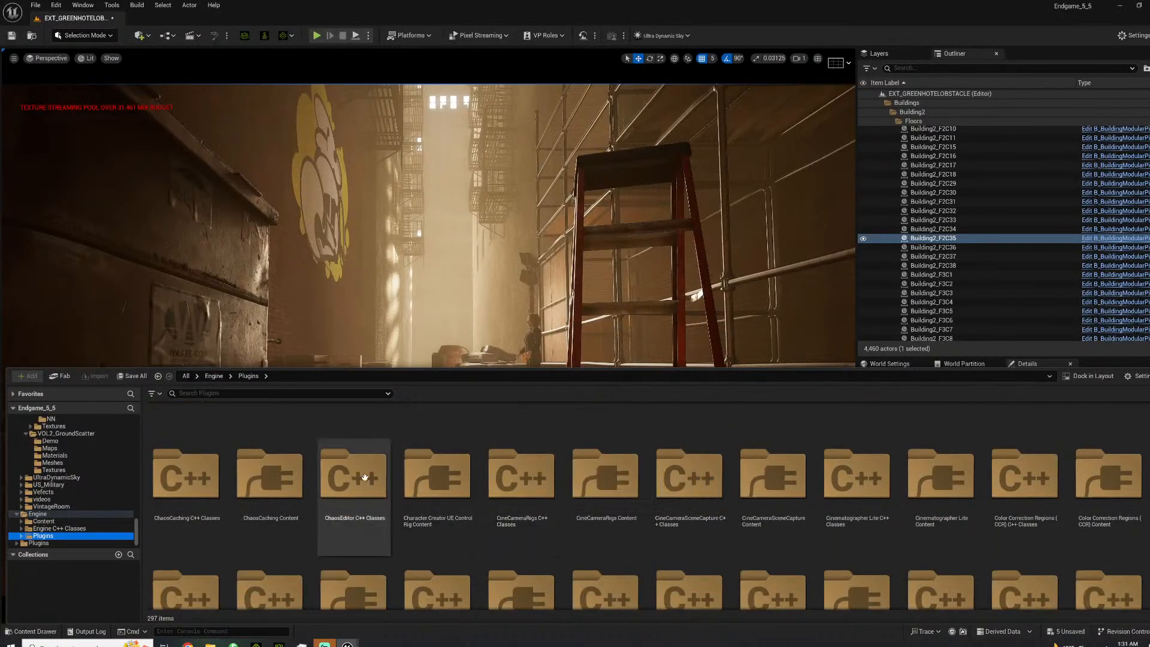
{"action": "scroll", "coordinate": [562, 499], "scroll_direction": "down", "scroll_amount": 1}
{"action": "scroll", "coordinate": [698, 485], "scroll_direction": "down", "scroll_amount": 1}
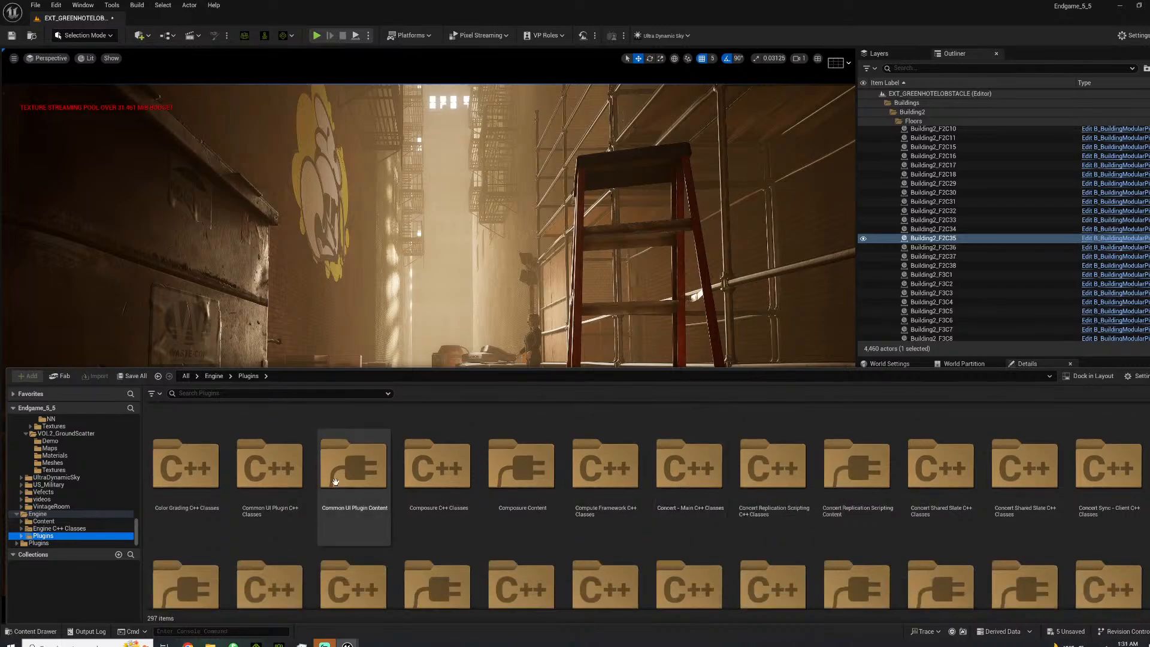
{"action": "scroll", "coordinate": [527, 500], "scroll_direction": "up", "scroll_amount": 2}
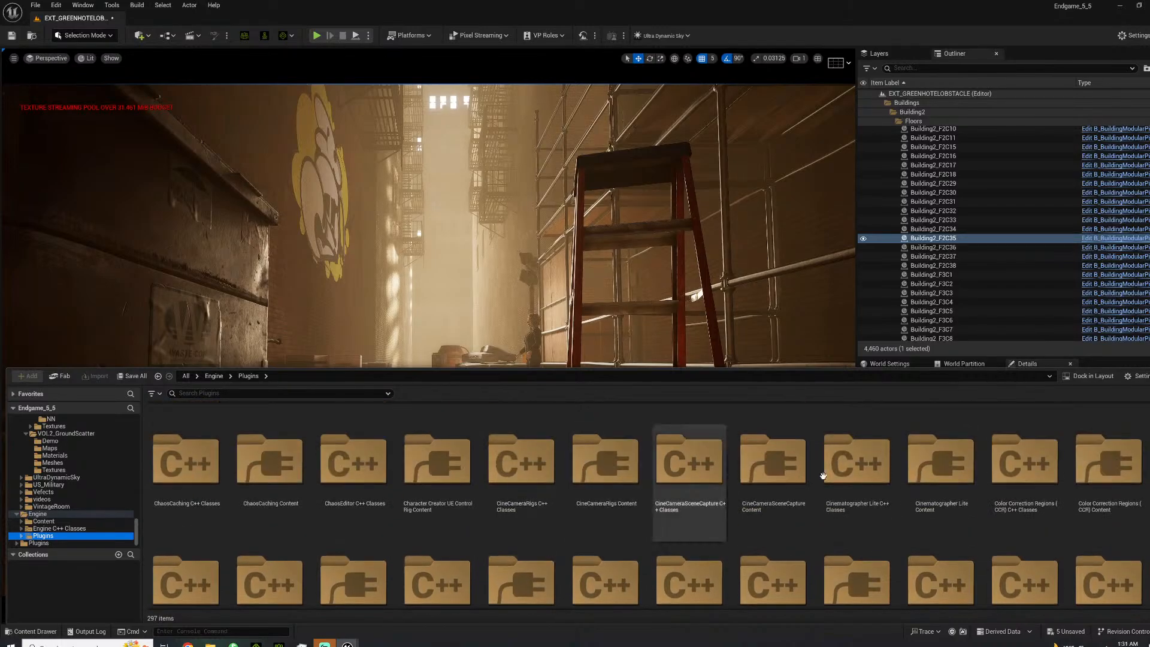
{"action": "double_click", "coordinate": [937, 465]}
{"action": "double_click", "coordinate": [184, 441]}
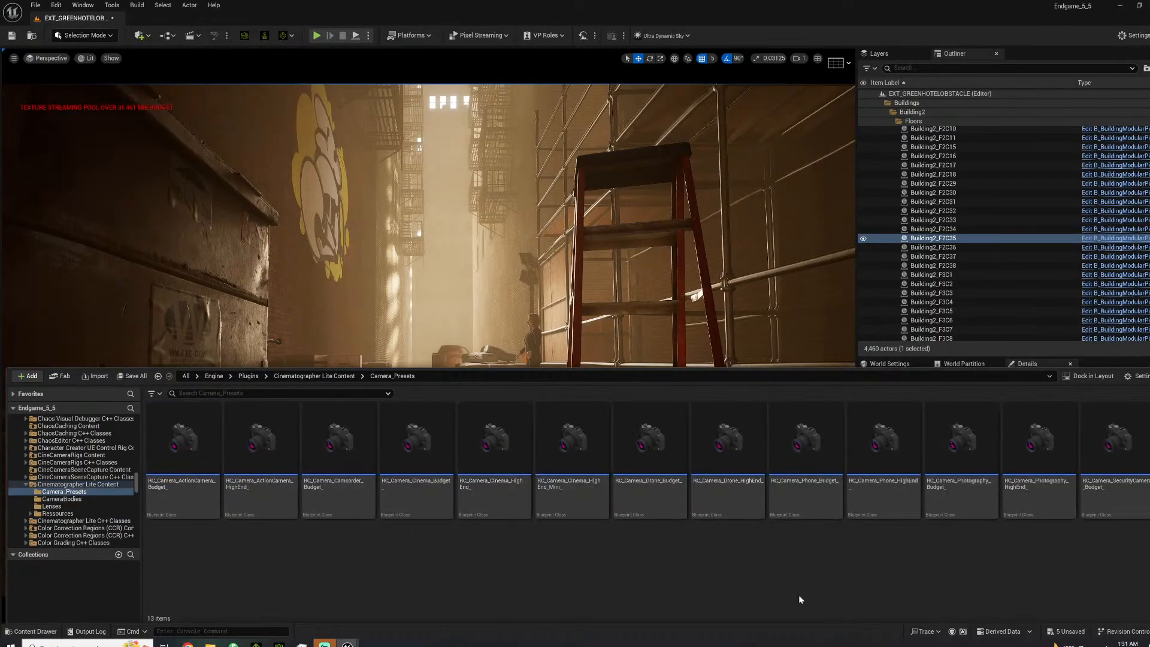
{"action": "left_click_drag", "start_coordinate": [426, 330], "coordinate": [480, 435]}
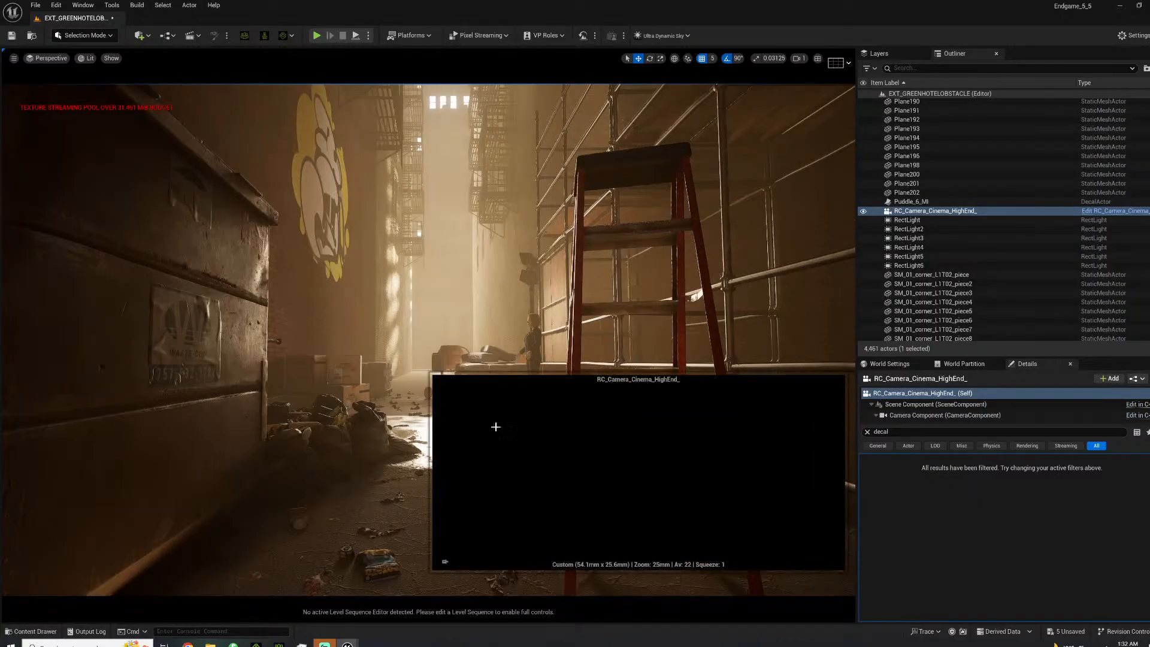
Pilot the RC_Camera_Cinema_HighEnd_ actor and aim it down the alley at the ladder.
{"action": "right_click", "coordinate": [932, 214]}
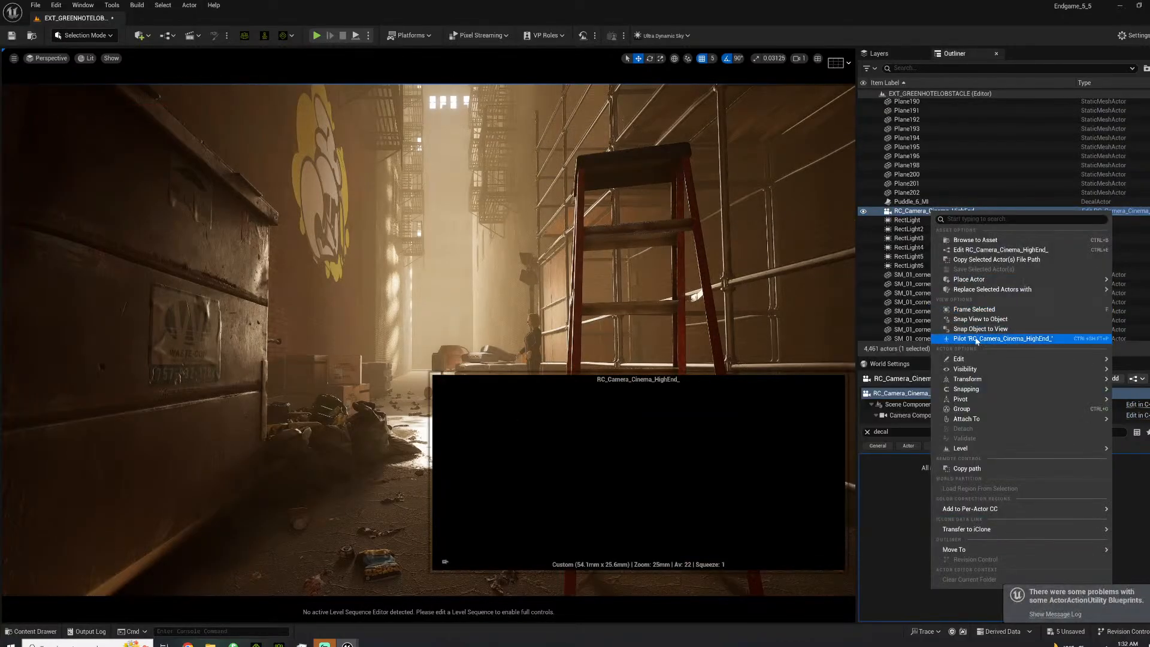
{"action": "left_click", "coordinate": [912, 333]}
{"action": "right_click_drag", "start_coordinate": [341, 276], "coordinate": [587, 223]}
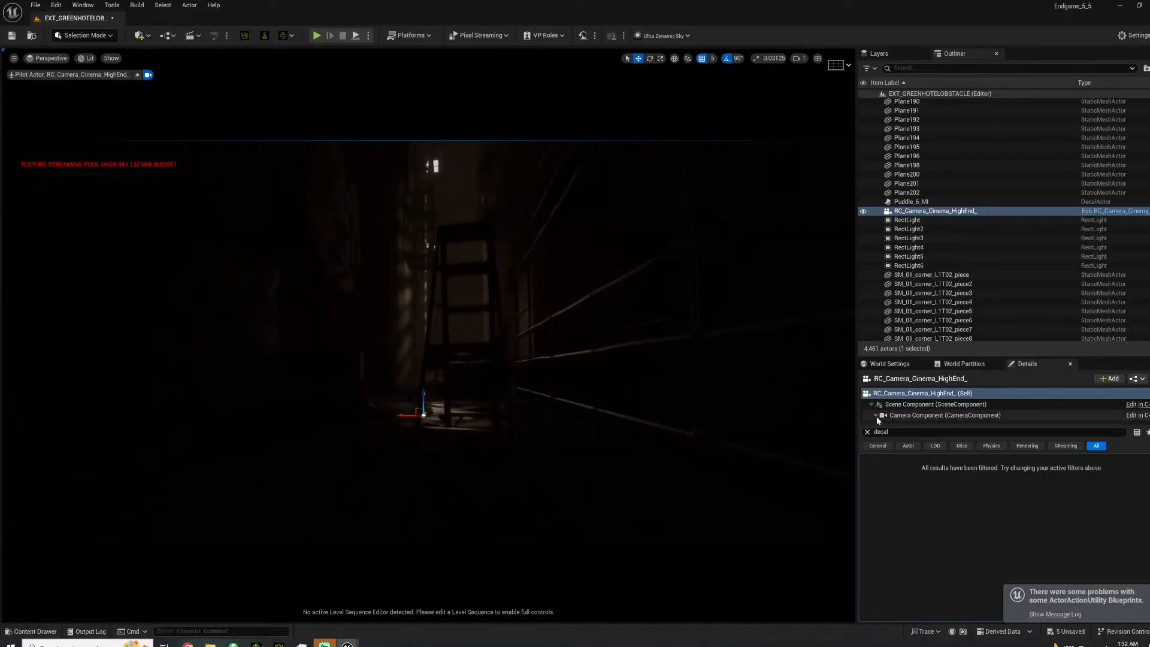
Clear the property filter and switch the RealCamera lens to the RL_Lens_Cinema_HighEnd 35 mm prime.
{"action": "left_click", "coordinate": [866, 432]}
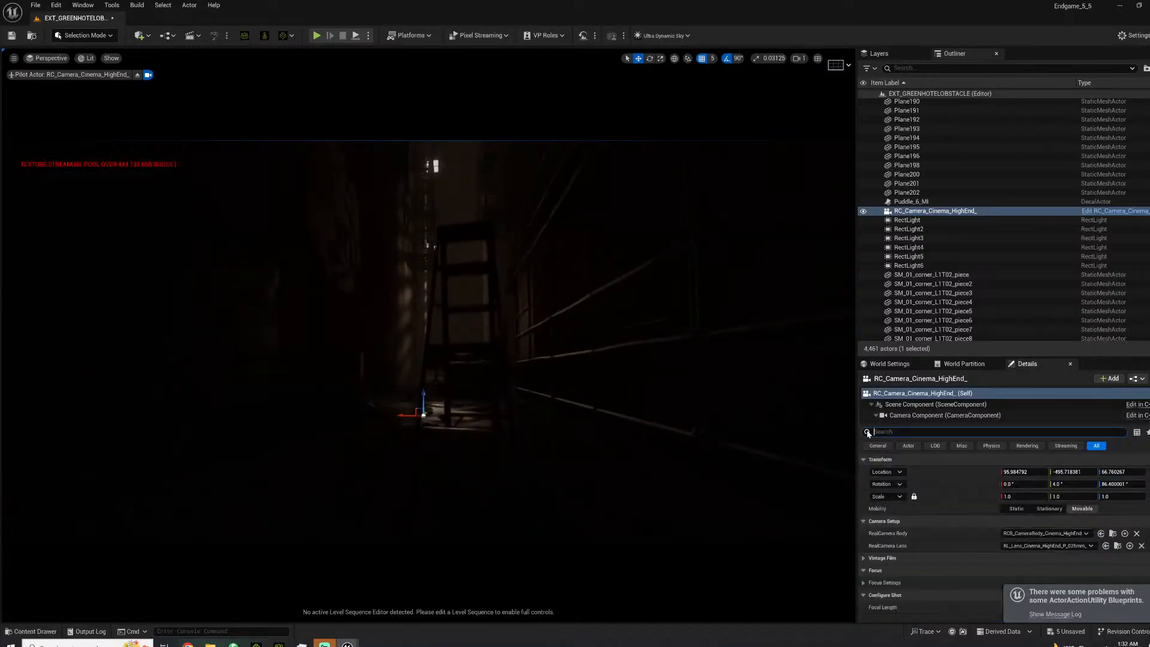
{"action": "left_click", "coordinate": [1078, 546]}
{"action": "scroll", "coordinate": [1071, 463], "scroll_direction": "down", "scroll_amount": 3}
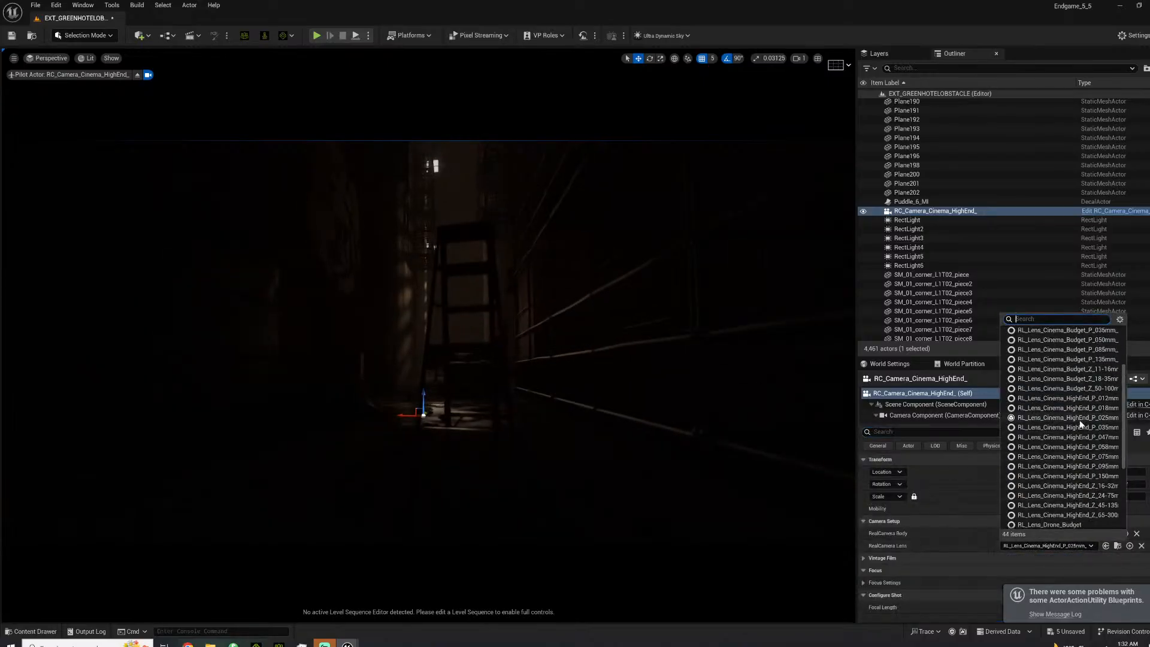
{"action": "left_click", "coordinate": [1081, 427]}
Set the camera's auto exposure mode to Off, shutter mode to Movie, aperture to 8 and target FPS to 48.
{"action": "scroll", "coordinate": [974, 551], "scroll_direction": "down", "scroll_amount": 5}
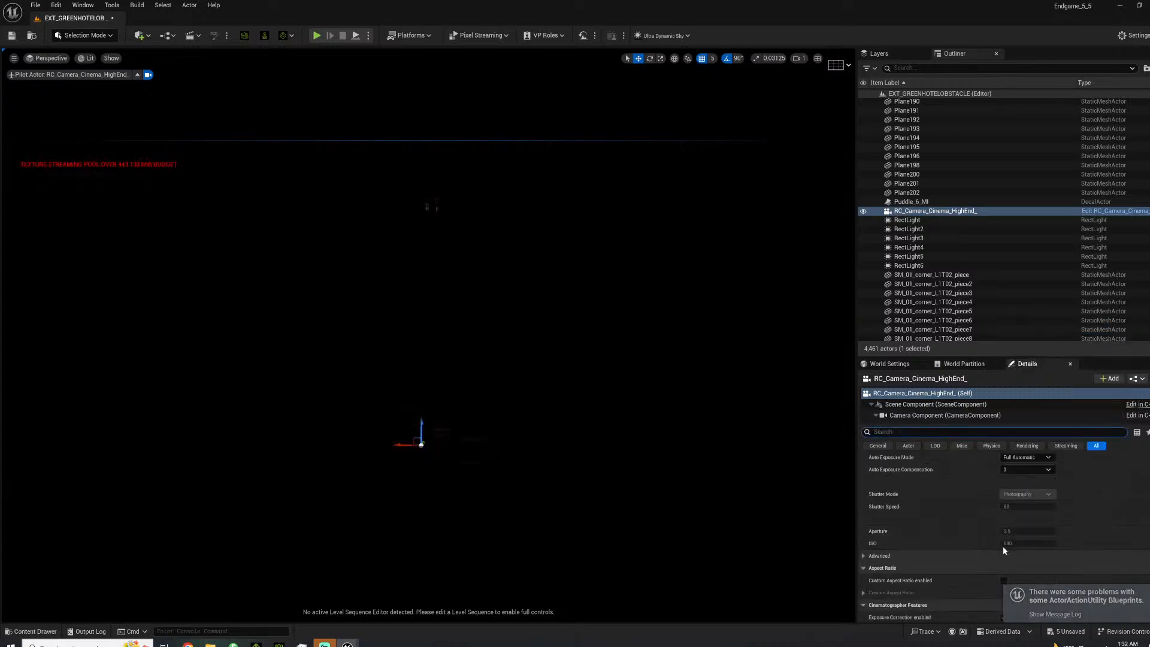
{"action": "left_click", "coordinate": [1033, 459]}
{"action": "left_click", "coordinate": [1026, 491]}
{"action": "left_click", "coordinate": [1028, 494]}
{"action": "left_click", "coordinate": [1022, 514]}
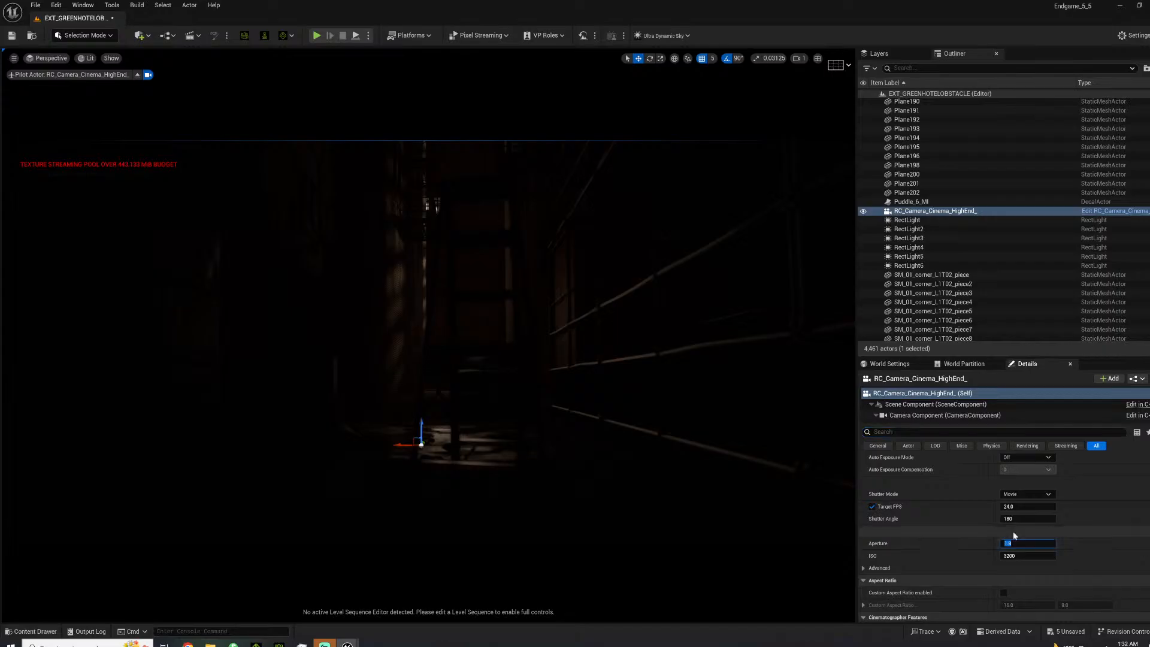
{"action": "type", "text": "8"}
{"action": "key", "text": "Return"}
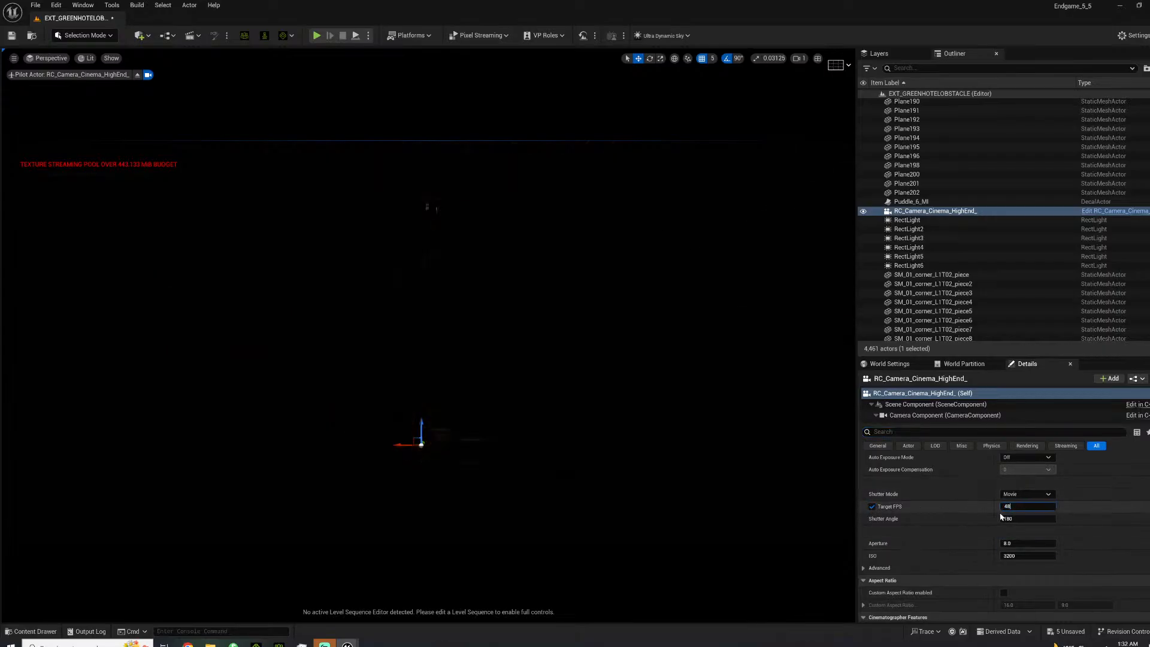
Open the camera component's post-process exposure settings and set Exposure Compensation to 10 after trying 8, 9 and 11.
{"action": "scroll", "coordinate": [958, 478], "scroll_direction": "down", "scroll_amount": 3}
{"action": "left_click", "coordinate": [945, 415]}
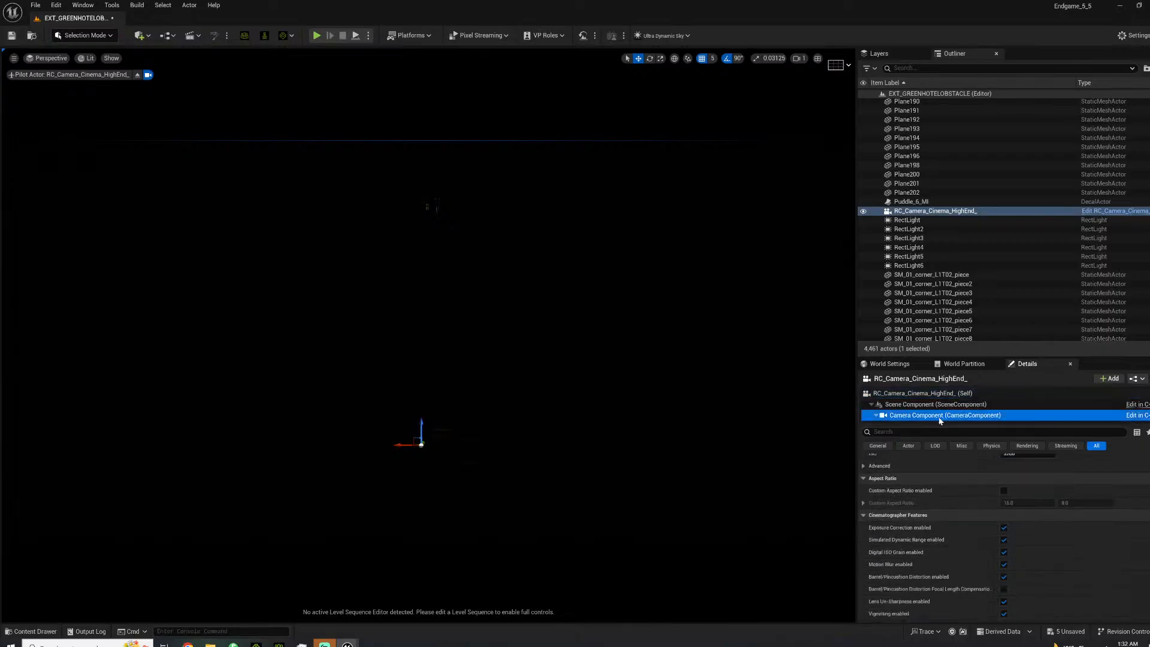
{"action": "scroll", "coordinate": [958, 576], "scroll_direction": "down", "scroll_amount": 5}
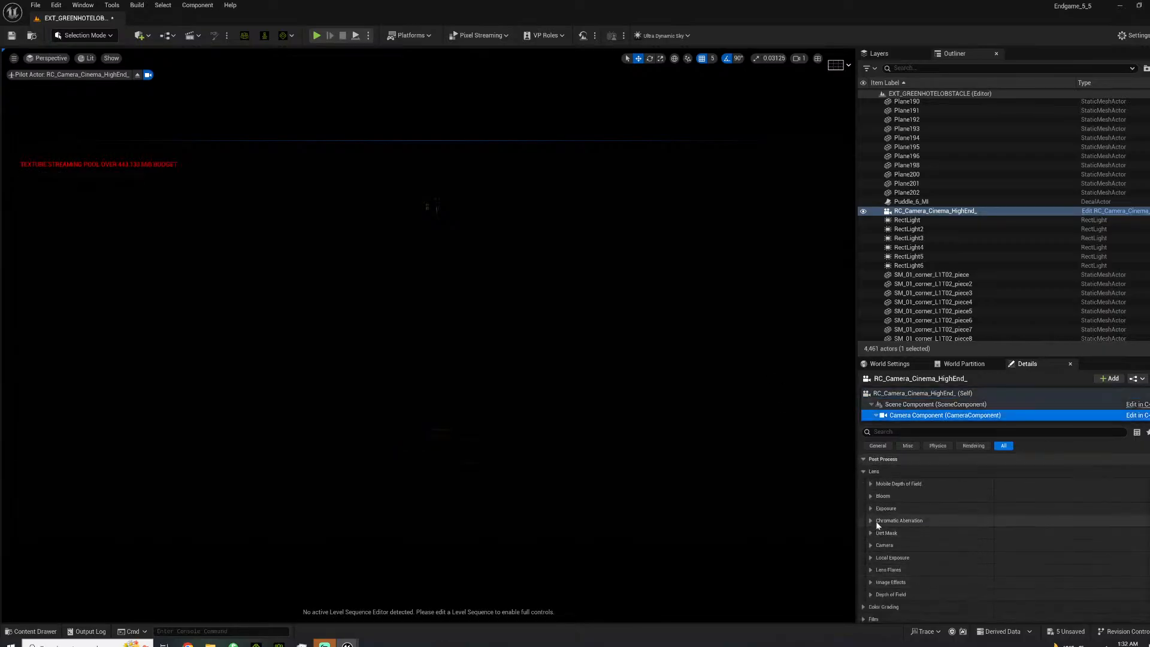
{"action": "left_click", "coordinate": [872, 508]}
{"action": "type", "text": "8"}
{"action": "key", "text": "Return"}
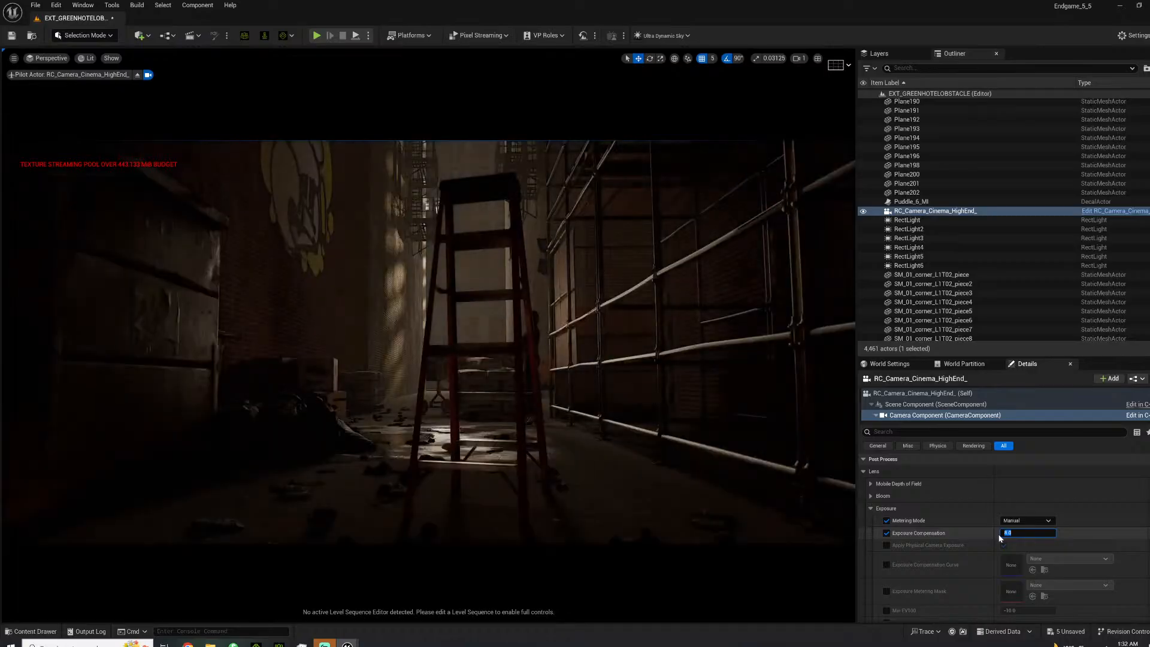
{"action": "type", "text": "9"}
{"action": "key", "text": "Return"}
{"action": "type", "text": "11"}
{"action": "key", "text": "Return"}
{"action": "key", "text": "Return"}
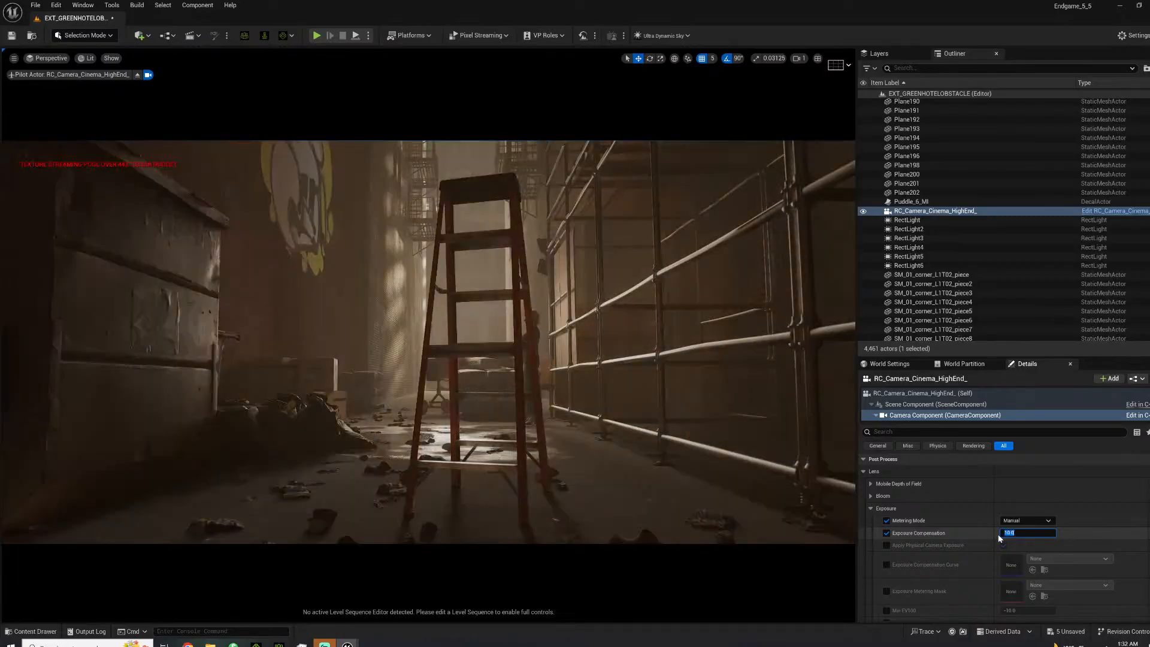
Try the 1.77 (16:9) crop on the camera component, and choose the 2.39 crop instead.
{"action": "scroll", "coordinate": [986, 495], "scroll_direction": "up", "scroll_amount": 10}
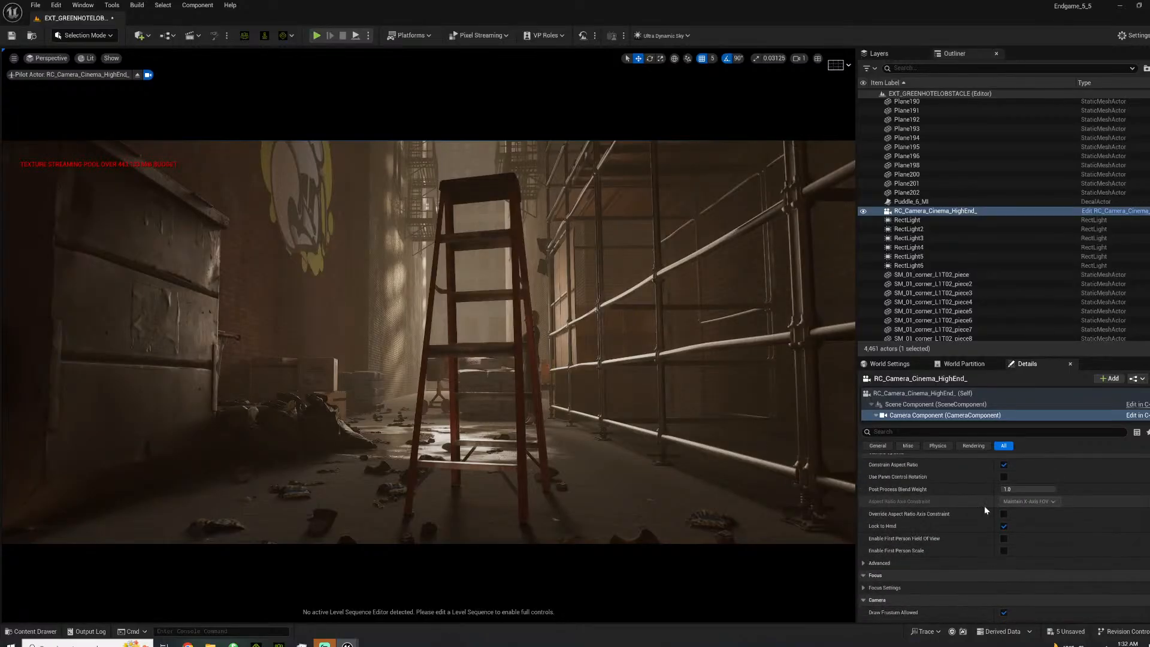
{"action": "scroll", "coordinate": [973, 517], "scroll_direction": "down", "scroll_amount": 3}
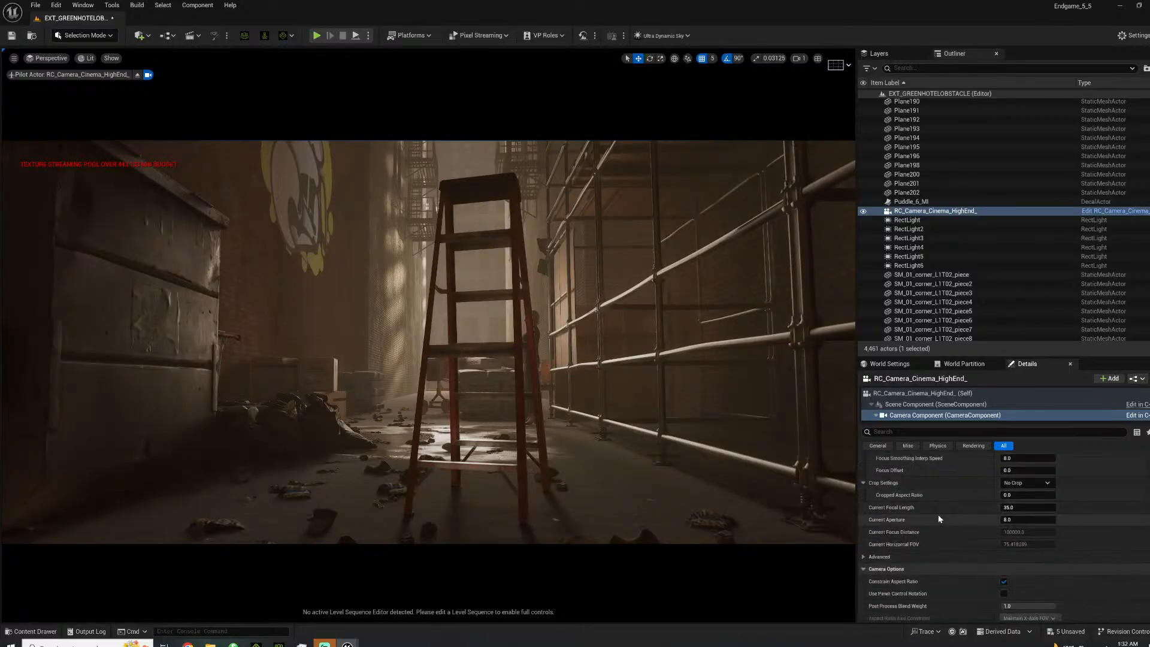
{"action": "left_click", "coordinate": [1022, 510]}
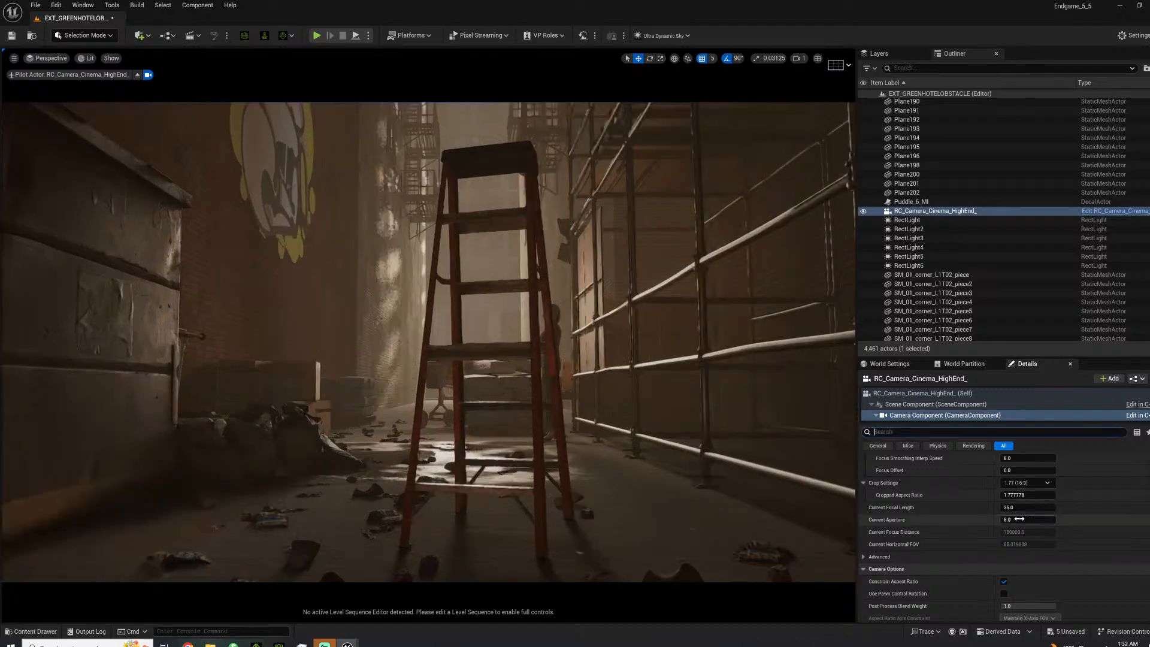
{"action": "left_click", "coordinate": [1023, 484]}
{"action": "left_click", "coordinate": [1017, 520]}
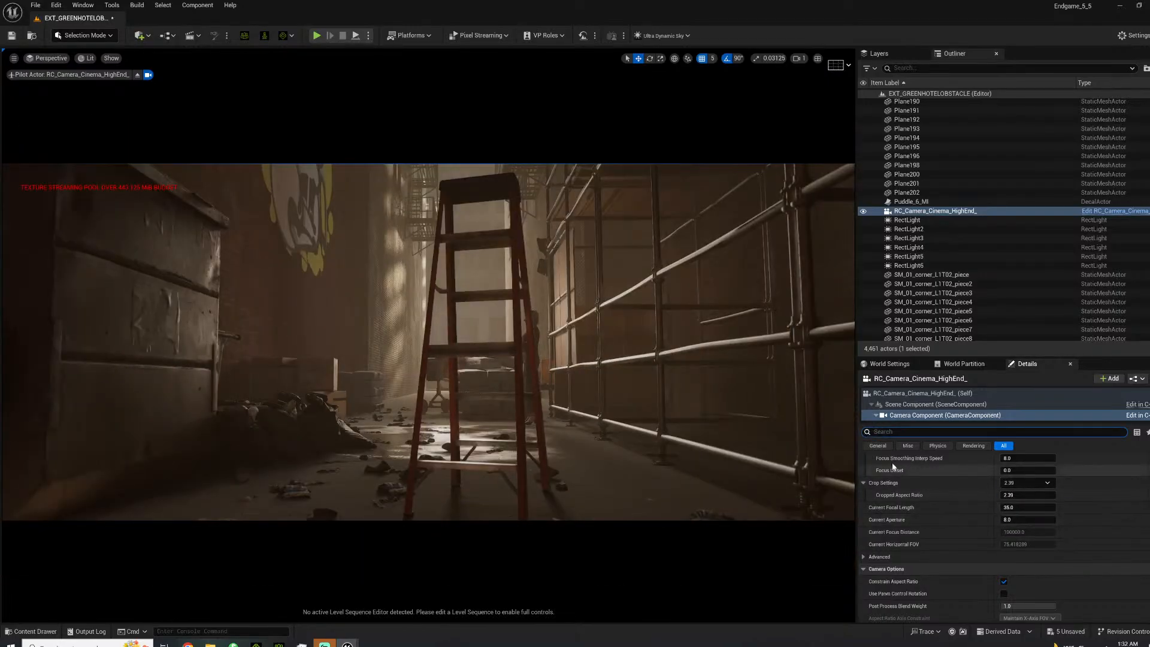
Set the lens squeeze factor to 2 and reframe the shot past the ladder toward the character.
{"action": "scroll", "coordinate": [934, 476], "scroll_direction": "up", "scroll_amount": 6}
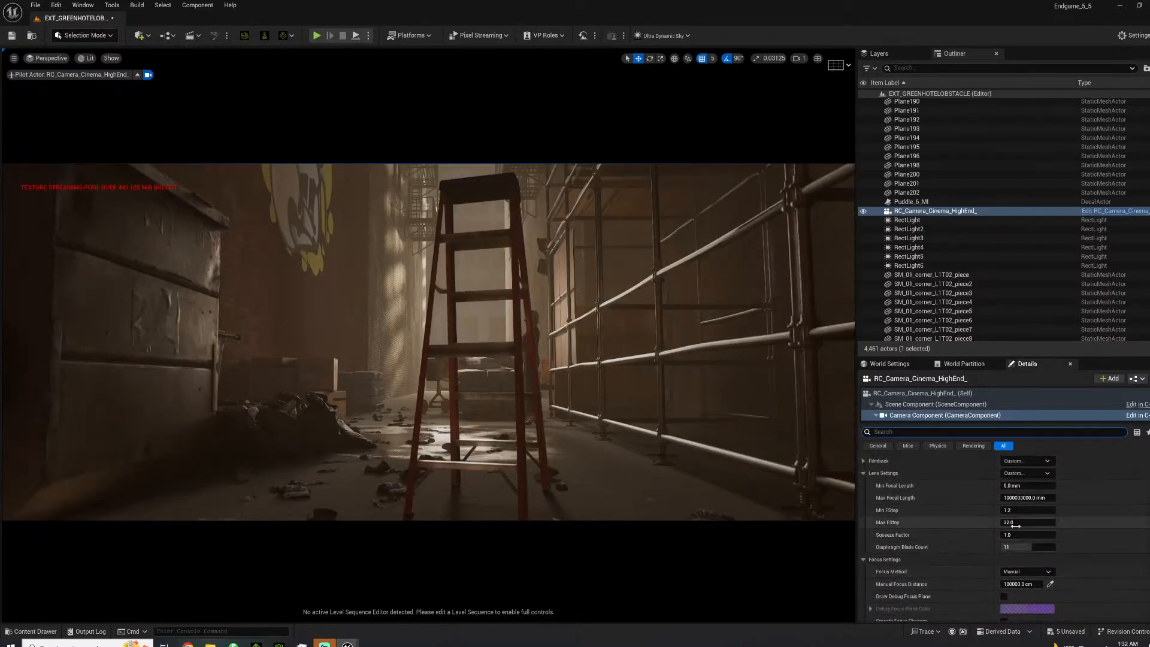
{"action": "left_click", "coordinate": [1017, 537]}
{"action": "type", "text": "2"}
{"action": "key", "text": "Return"}
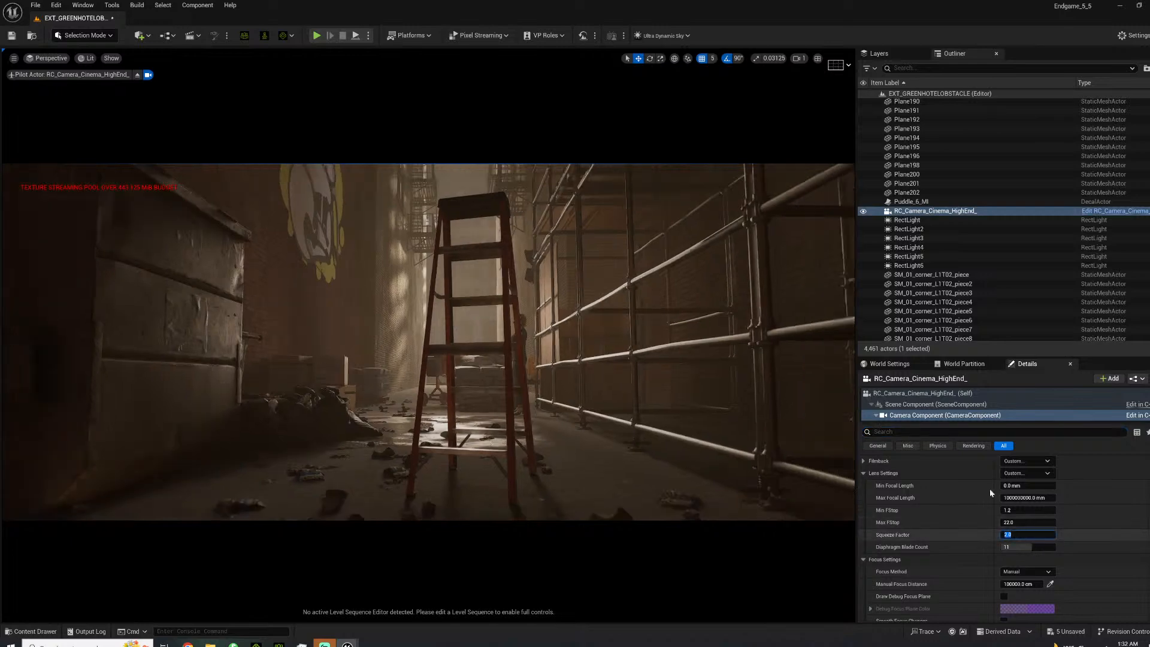
{"action": "right_click_drag", "start_coordinate": [150, 254], "coordinate": [182, 256]}
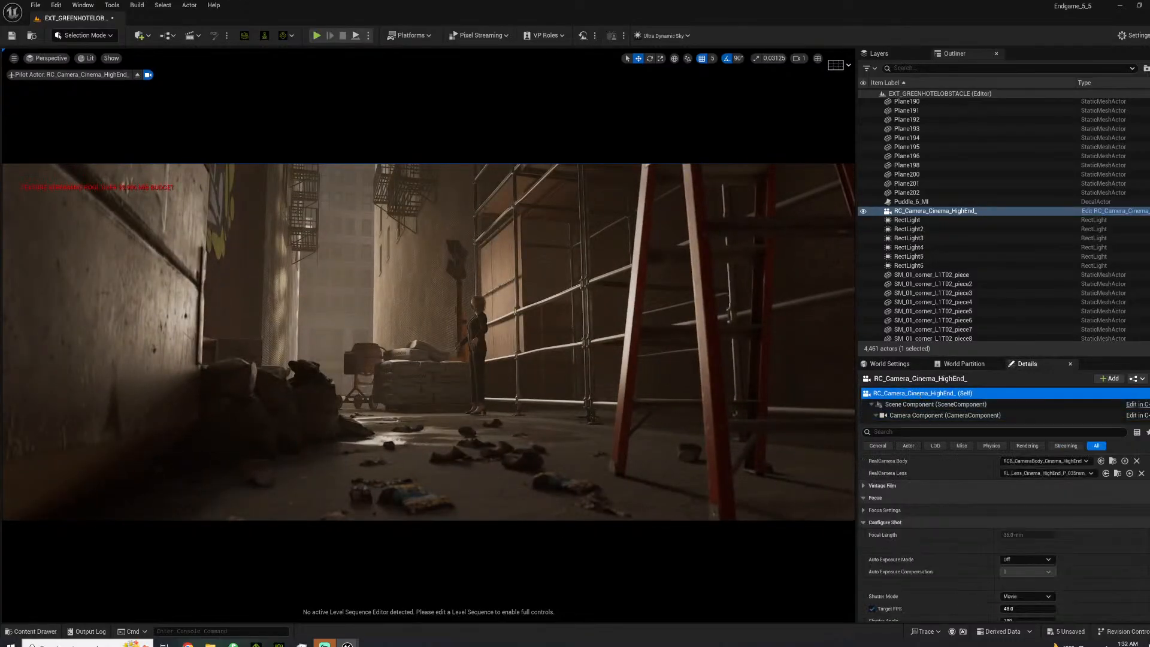
Filter the camera component's properties by "bloom", enable the Method and Intensity overrides, and set the intensity to 1.
{"action": "left_click", "coordinate": [913, 431]}
{"action": "type", "text": "bloom"}
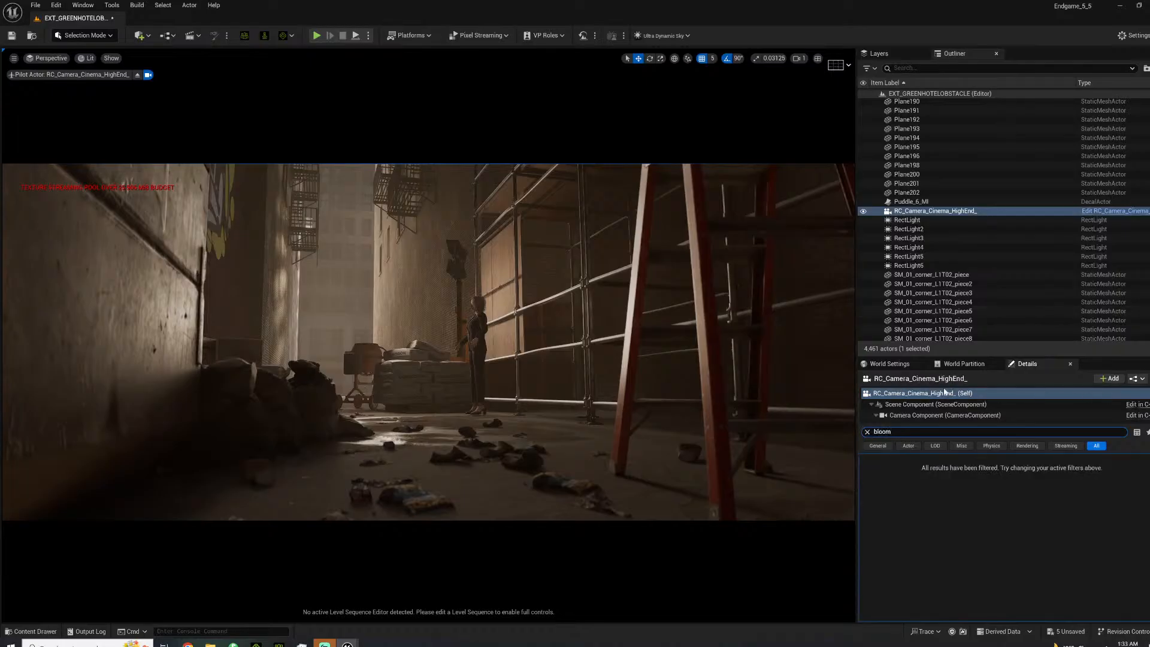
{"action": "left_click", "coordinate": [945, 416]}
{"action": "left_click", "coordinate": [887, 496]}
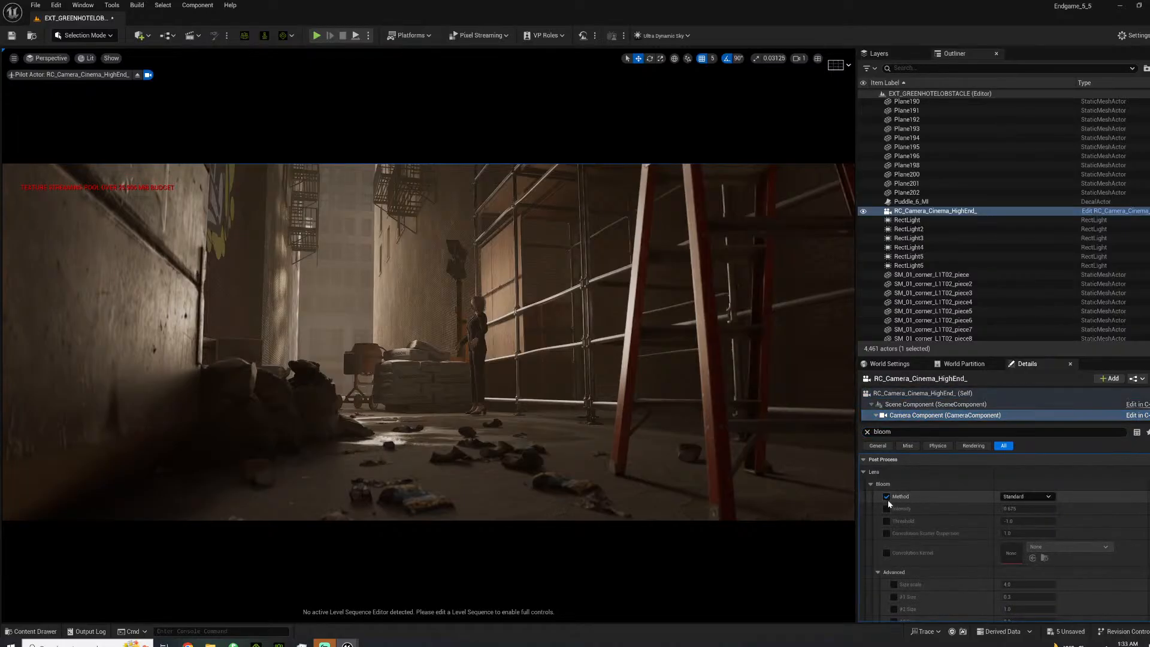
{"action": "left_click", "coordinate": [887, 509]}
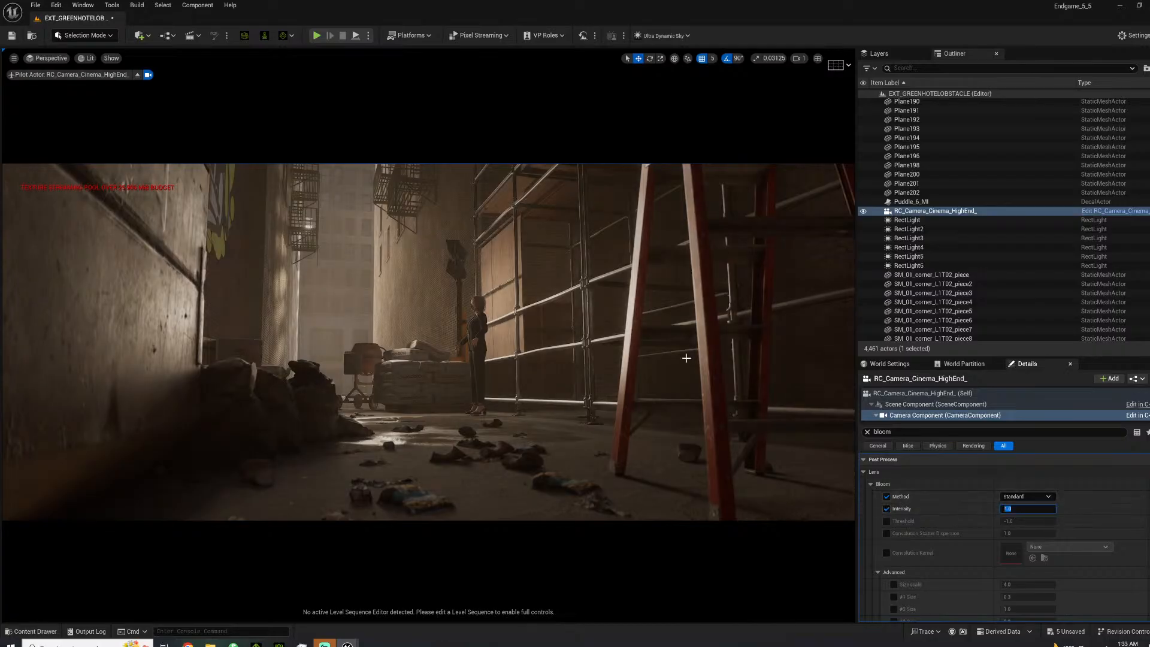
Set the bloom intensity to 0.675 and judge the glow from several camera framings around the ladder.
{"action": "right_click_drag", "start_coordinate": [557, 327], "coordinate": [566, 273]}
{"action": "mouse_move", "coordinate": [777, 410]}
{"action": "right_mouse_down"}
{"action": "mouse_move", "coordinate": [770, 422]}
{"action": "mouse_move", "coordinate": [774, 402]}
{"action": "mouse_move", "coordinate": [777, 410]}
{"action": "right_mouse_up"}
{"action": "left_click", "coordinate": [1020, 509]}
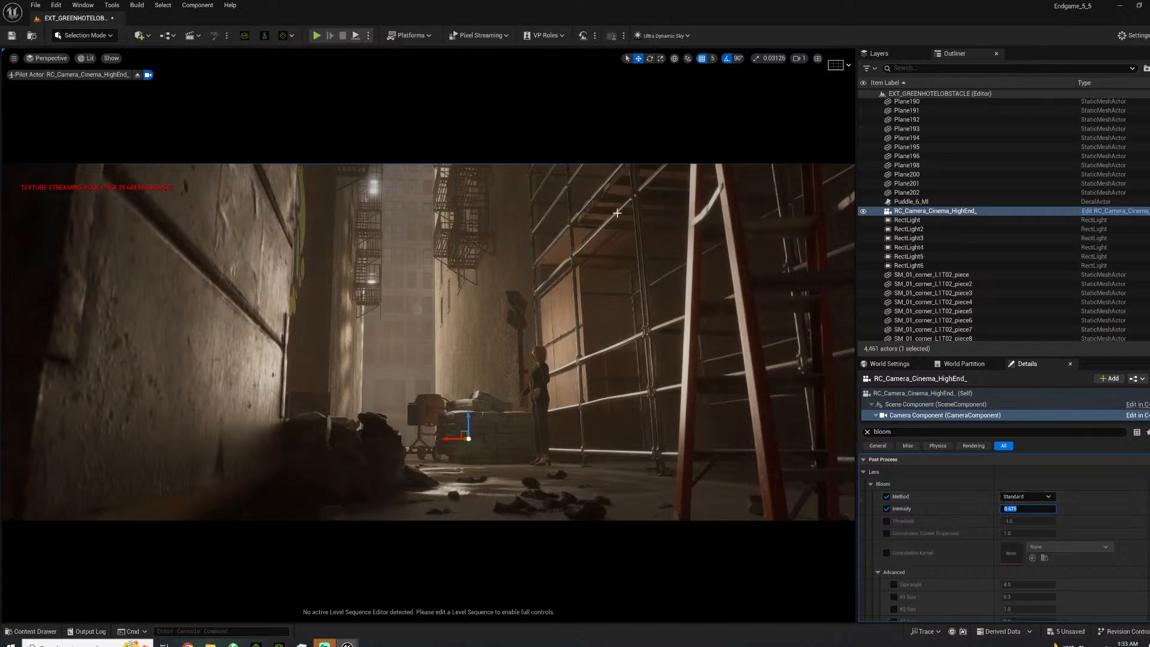
{"action": "right_click_drag", "start_coordinate": [481, 266], "coordinate": [527, 271]}
{"action": "right_click_drag", "start_coordinate": [377, 348], "coordinate": [433, 341]}
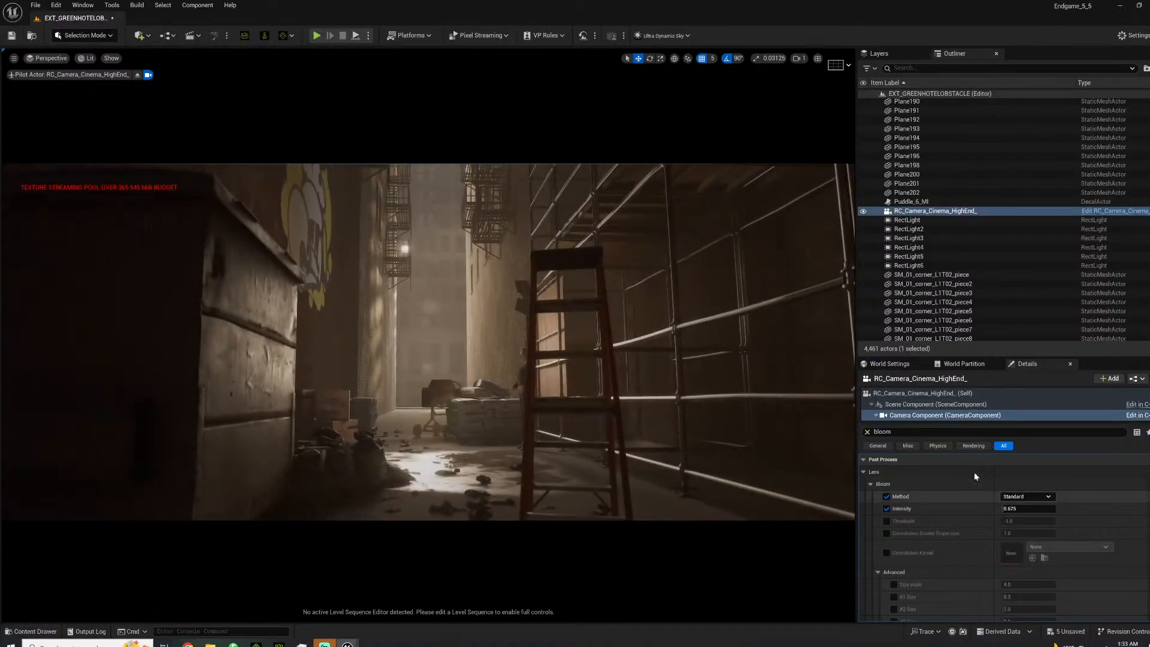
Toggle the bloom Method and Intensity overrides to compare the alley view, and leave both off.
{"action": "left_click", "coordinate": [886, 497]}
{"action": "left_click", "coordinate": [887, 510]}
{"action": "left_click", "coordinate": [887, 510]}
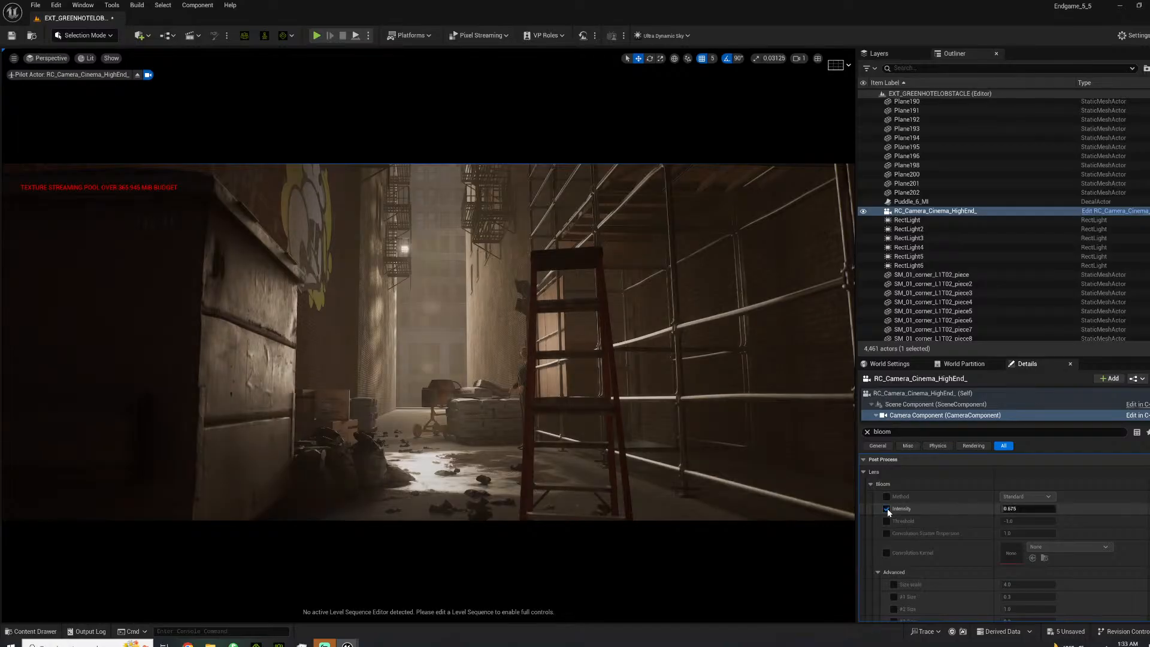
{"action": "left_click", "coordinate": [886, 496]}
{"action": "mouse_move", "coordinate": [725, 443]}
{"action": "right_mouse_down"}
{"action": "mouse_move", "coordinate": [770, 317]}
{"action": "mouse_move", "coordinate": [770, 414]}
{"action": "mouse_move", "coordinate": [826, 455]}
{"action": "mouse_move", "coordinate": [806, 375]}
{"action": "mouse_move", "coordinate": [776, 354]}
{"action": "mouse_move", "coordinate": [761, 443]}
{"action": "mouse_move", "coordinate": [725, 442]}
{"action": "right_mouse_up"}
{"action": "left_click", "coordinate": [887, 496]}
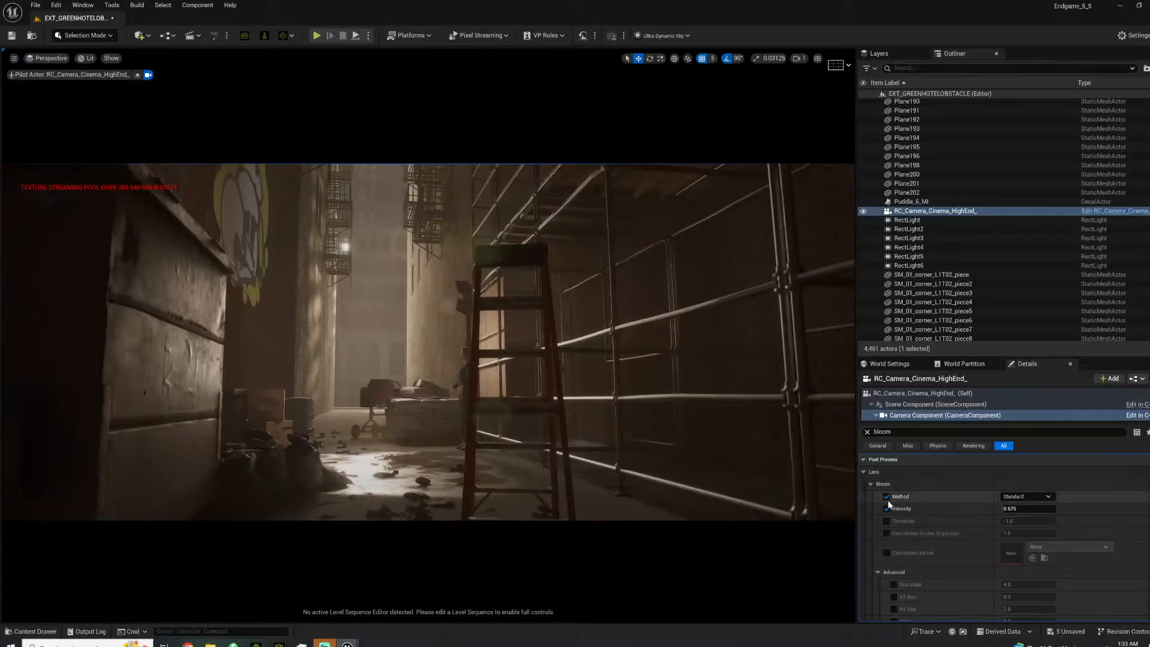
{"action": "left_click", "coordinate": [887, 509]}
Move the camera closer to the ladder and open the NYC_GREEN_OBSTACLE level sequence.
{"action": "mouse_move", "coordinate": [315, 203]}
{"action": "right_mouse_down"}
{"action": "mouse_move", "coordinate": [287, 237]}
{"action": "mouse_move", "coordinate": [307, 216]}
{"action": "right_mouse_up"}
{"action": "key", "text": "w"}
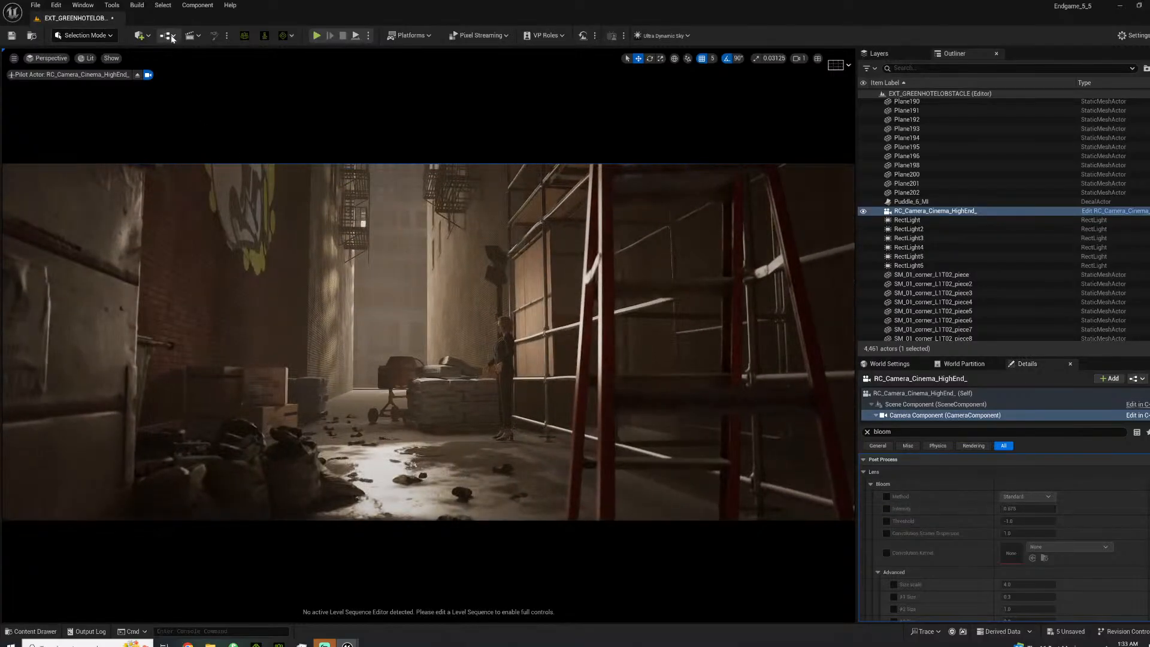
{"action": "left_click", "coordinate": [192, 36]}
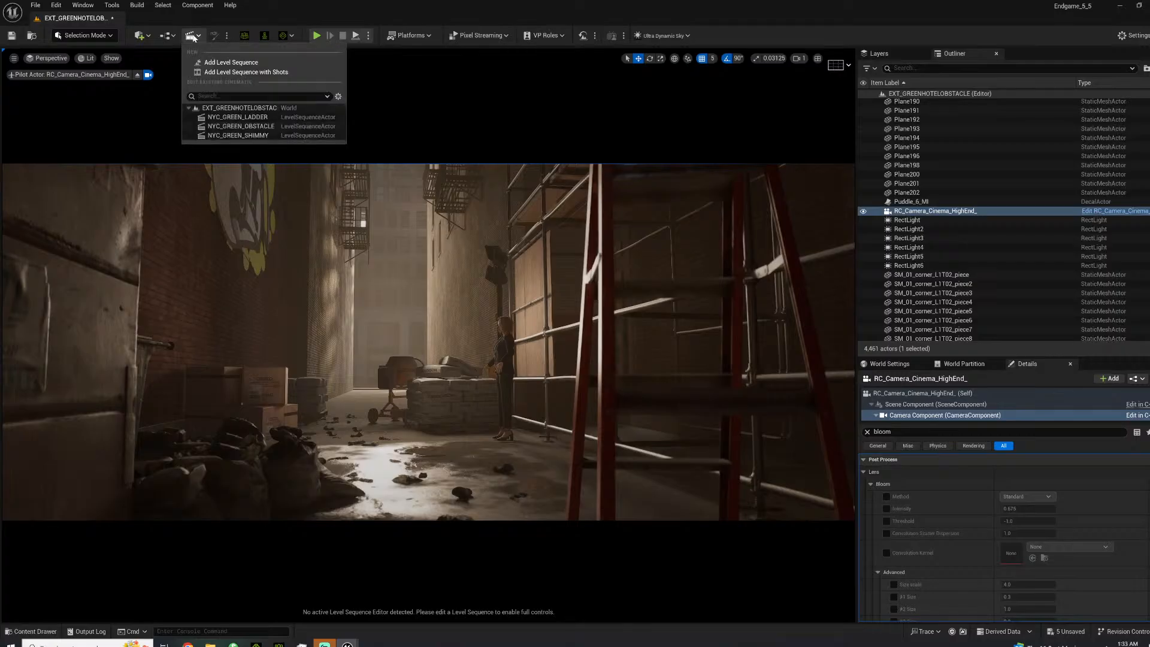
{"action": "left_click", "coordinate": [244, 127]}
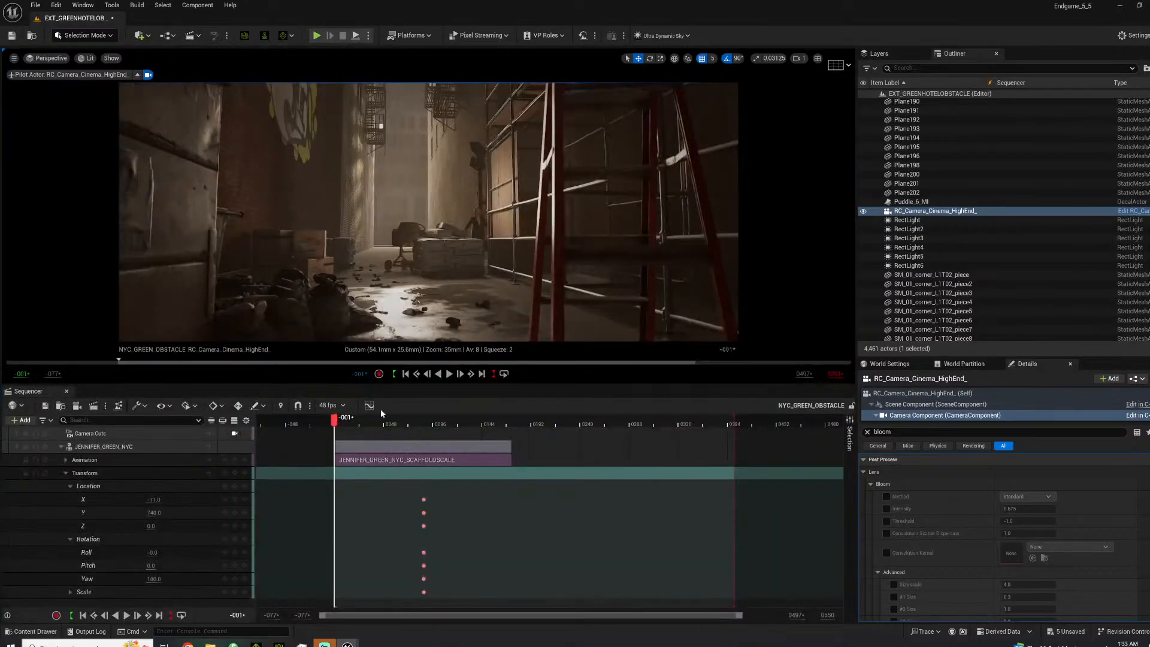
Scrub through the early part of the character's scaffold animation and fly the camera closer to try framings.
{"action": "mouse_move", "coordinate": [350, 421]}
{"action": "left_mouse_down"}
{"action": "mouse_move", "coordinate": [374, 422]}
{"action": "mouse_move", "coordinate": [362, 423]}
{"action": "left_mouse_up"}
{"action": "mouse_move", "coordinate": [488, 190]}
{"action": "right_mouse_down"}
{"action": "mouse_move", "coordinate": [462, 261]}
{"action": "mouse_move", "coordinate": [489, 186]}
{"action": "right_mouse_up"}
{"action": "key", "text": "w"}
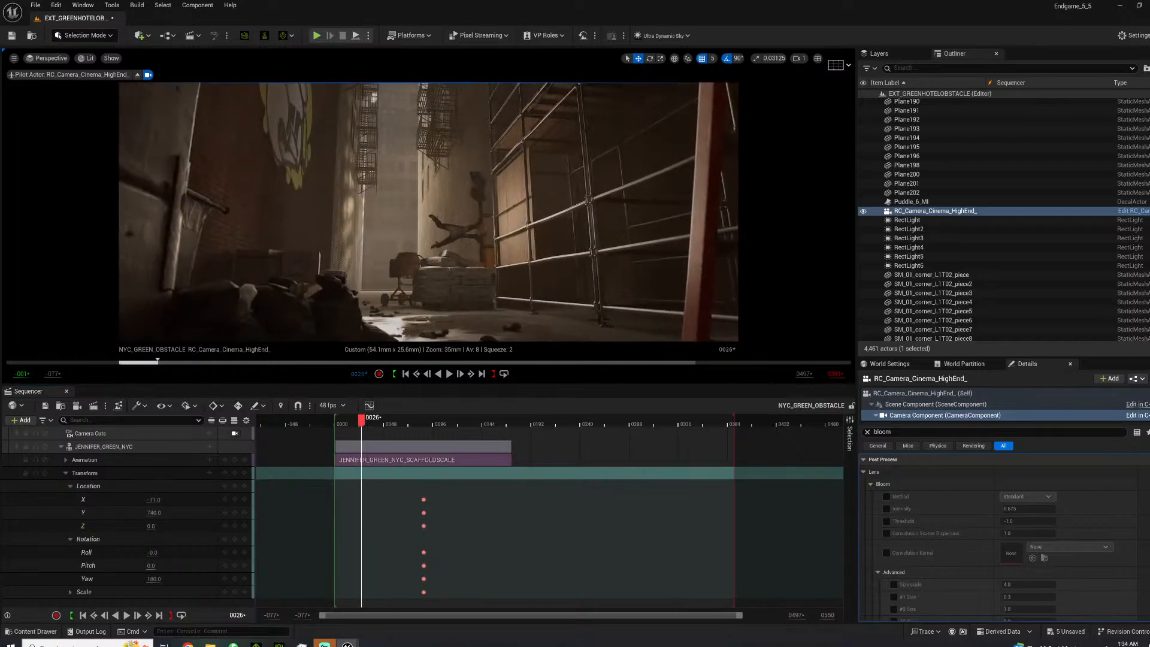
{"action": "left_click_drag", "start_coordinate": [364, 430], "coordinate": [398, 421]}
{"action": "right_click_drag", "start_coordinate": [480, 228], "coordinate": [509, 227]}
{"action": "key", "text": "w"}
{"action": "key", "text": "s"}
Return to frame 6, pull the camera back to a low view beside the ladder, and play the animation.
{"action": "left_click", "coordinate": [345, 427]}
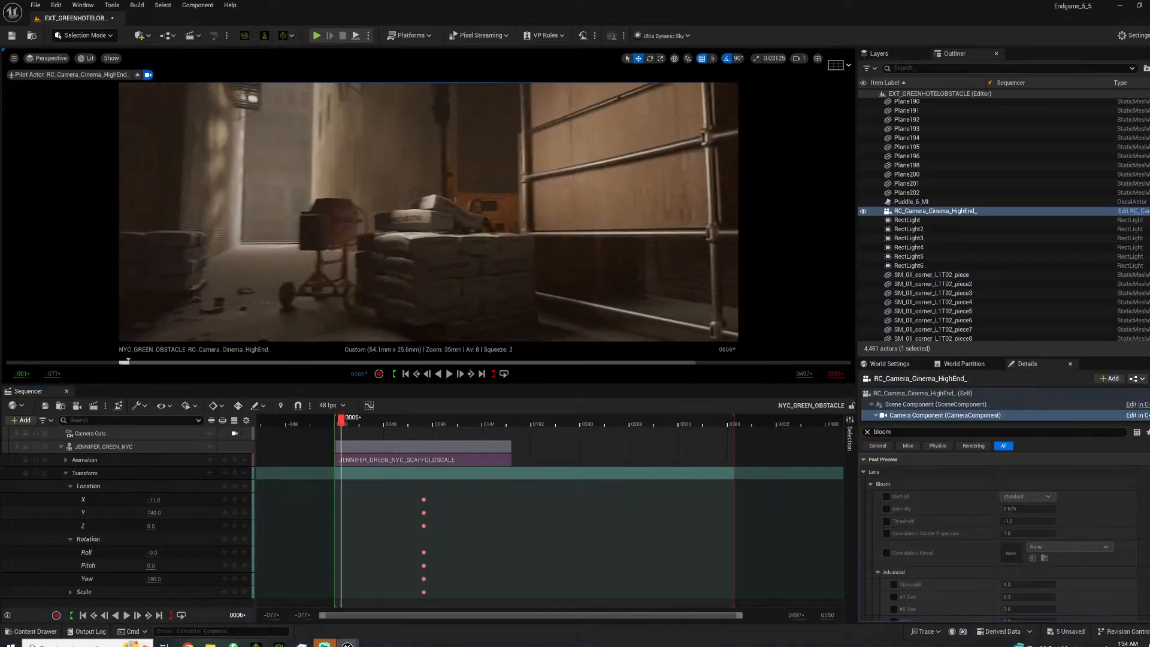
{"action": "key", "text": "d"}
{"action": "right_click_drag", "start_coordinate": [428, 212], "coordinate": [385, 370]}
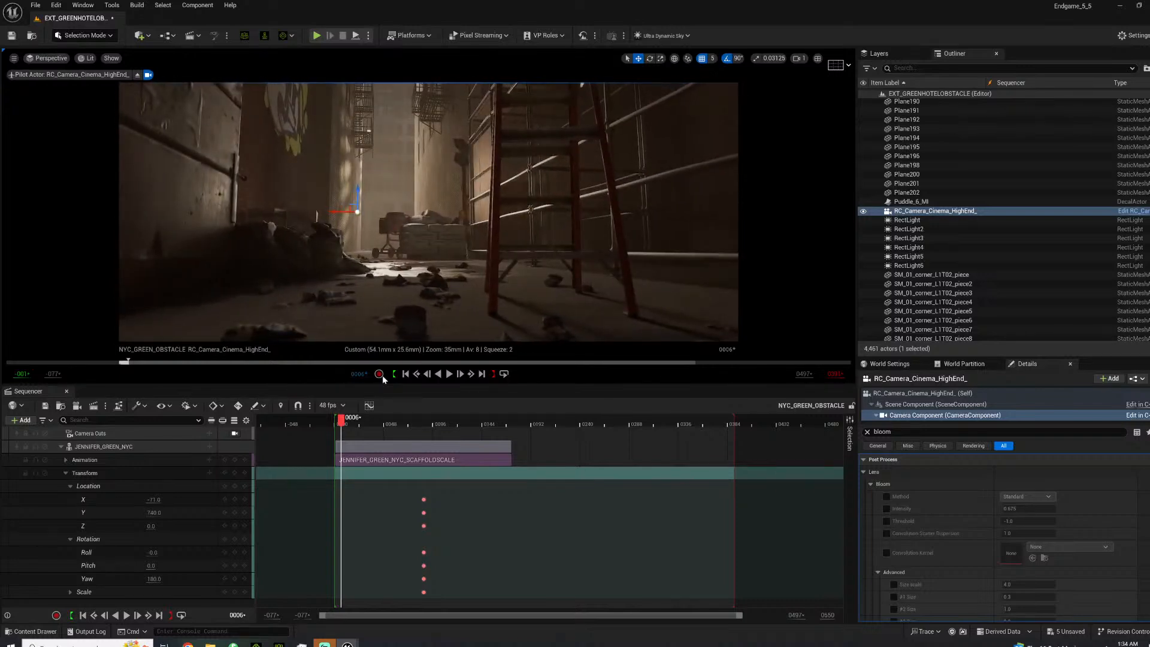
{"action": "key", "text": "space"}
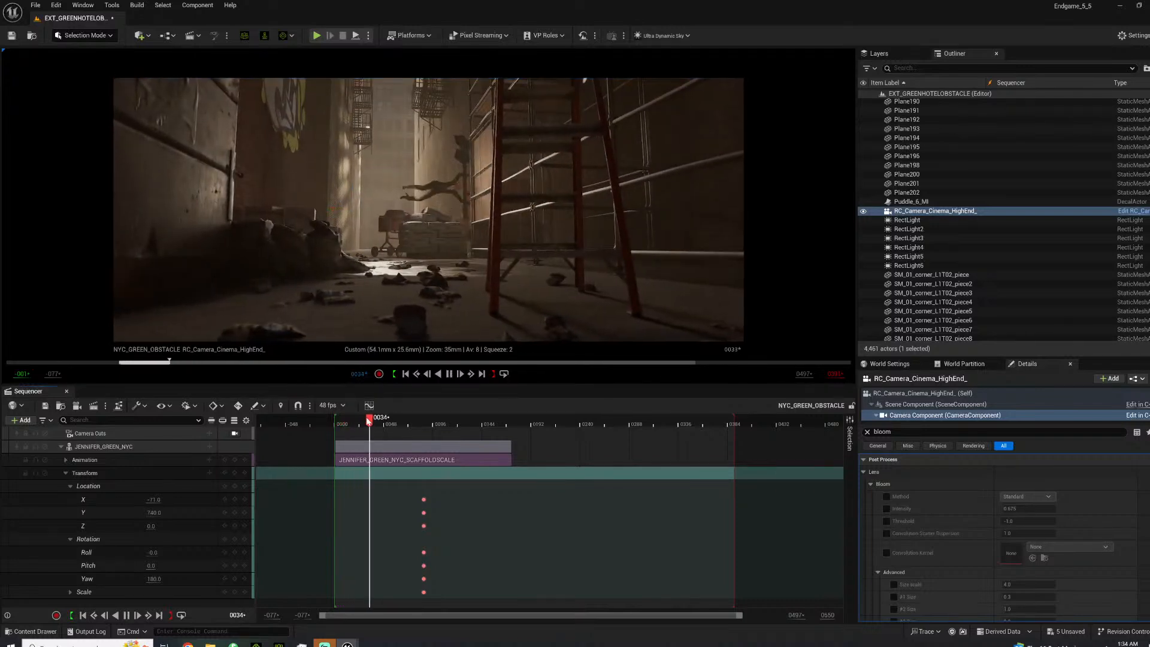
{"action": "key", "text": "space"}
Scrub the character's jump and fly the camera to a framing between the dumpster and the ladder.
{"action": "left_click", "coordinate": [350, 420]}
{"action": "left_click_drag", "start_coordinate": [363, 421], "coordinate": [387, 421]}
{"action": "right_click_drag", "start_coordinate": [419, 282], "coordinate": [758, 157]}
{"action": "key", "text": "w"}
{"action": "key", "text": "w"}
{"action": "key", "text": "s"}
{"action": "key", "text": "w"}
{"action": "key", "text": "w"}
{"action": "key", "text": "w"}
{"action": "mouse_move", "coordinate": [432, 319]}
{"action": "right_mouse_down"}
{"action": "mouse_move", "coordinate": [429, 363]}
{"action": "mouse_move", "coordinate": [432, 319]}
{"action": "right_mouse_up"}
Play the sequence from near its start, scrub to frame 35, and reframe the camera farther back behind the dumpster.
{"action": "left_click", "coordinate": [343, 423]}
{"action": "key", "text": "space"}
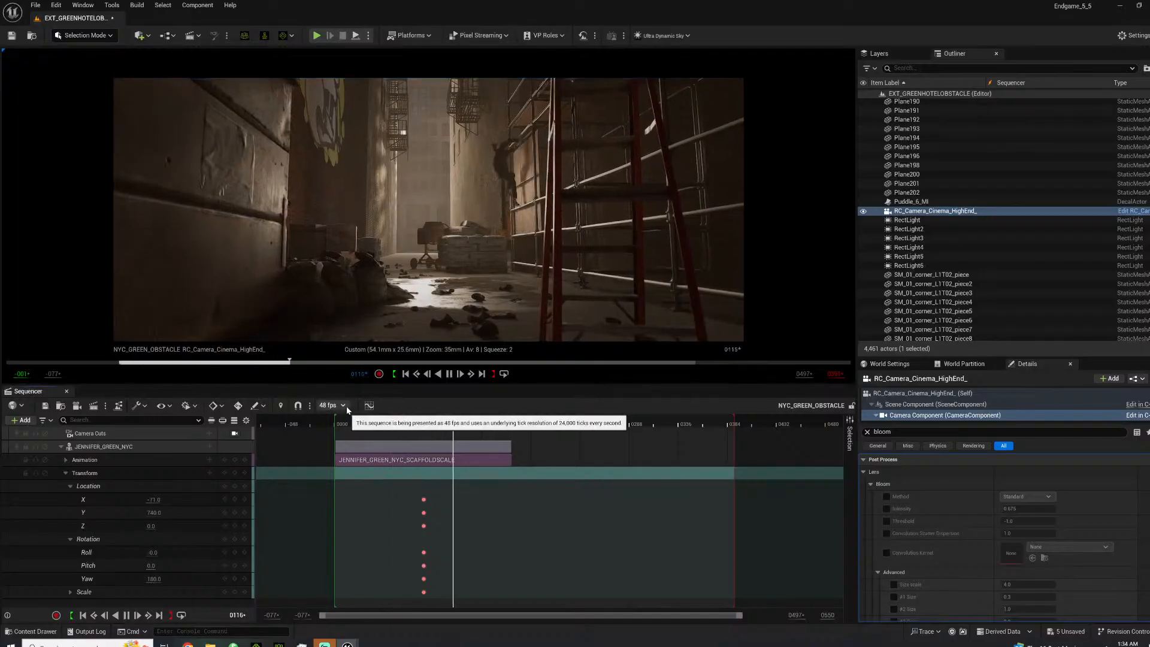
{"action": "left_click_drag", "start_coordinate": [344, 421], "coordinate": [413, 421]}
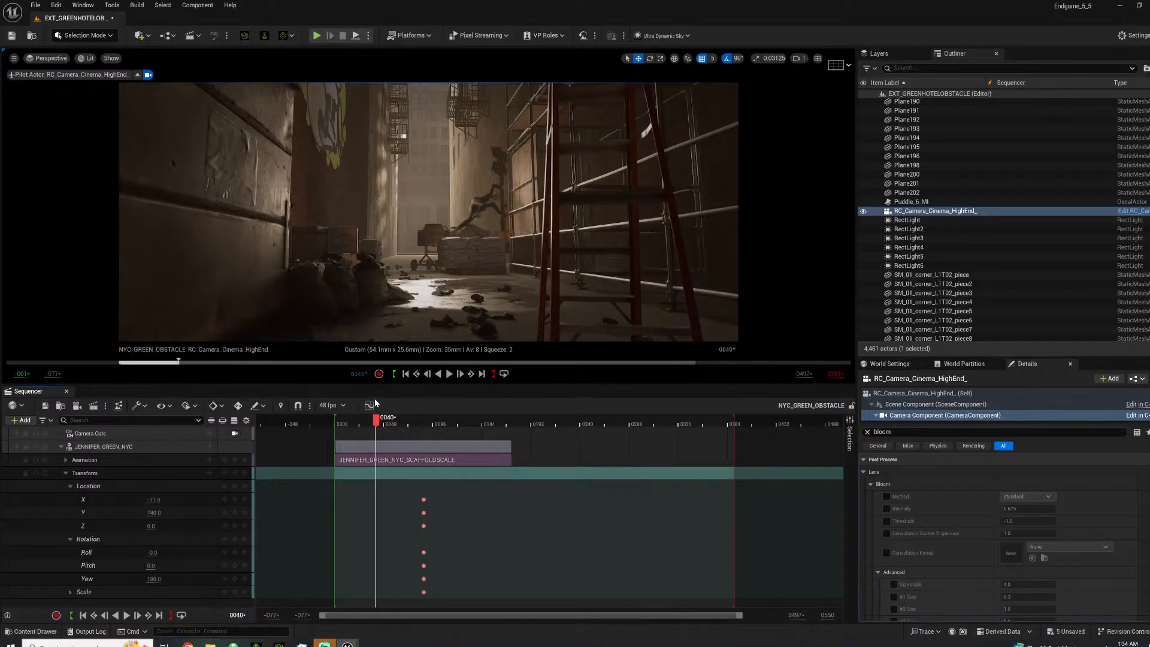
{"action": "left_click_drag", "start_coordinate": [355, 396], "coordinate": [371, 392]}
{"action": "right_click_drag", "start_coordinate": [396, 288], "coordinate": [325, 234]}
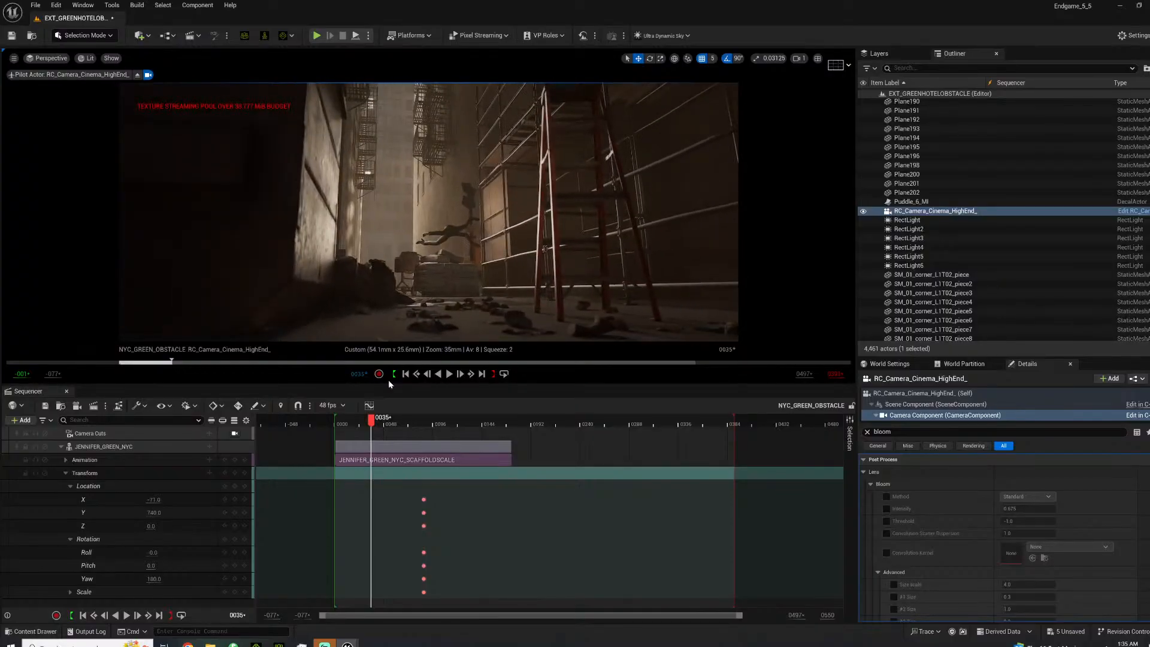
Play the animation from near its start to frame 61, and reframe the camera so the dumpster fills the side opposite the ladder.
{"action": "left_click", "coordinate": [346, 424]}
{"action": "key", "text": "space"}
{"action": "key", "text": "space"}
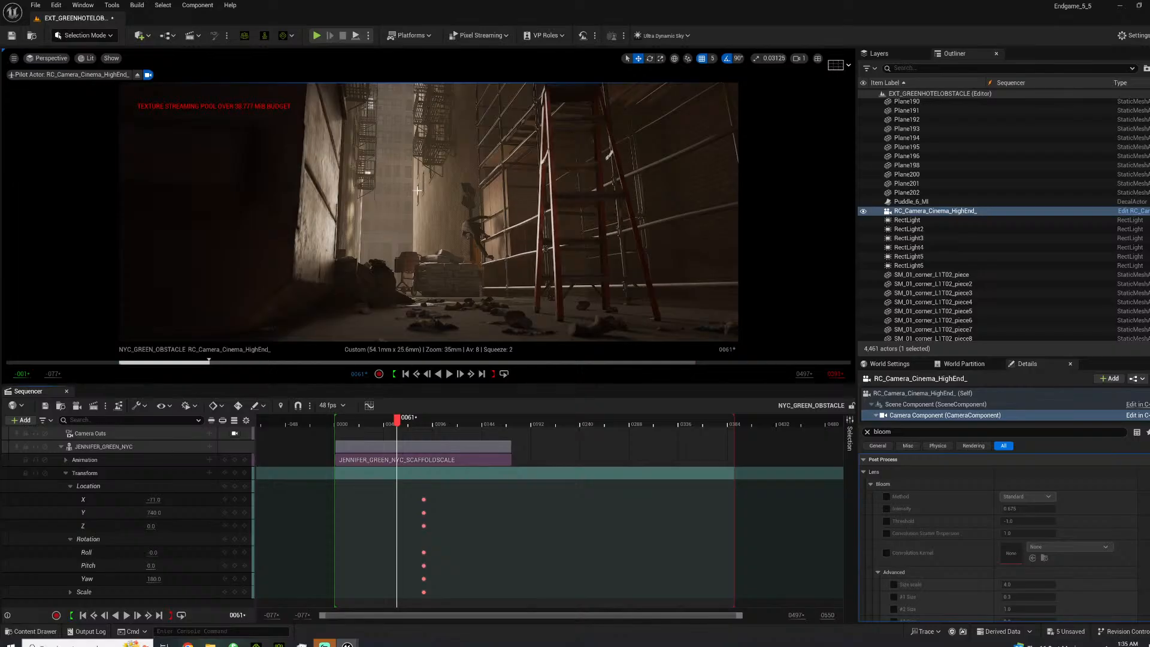
{"action": "key", "text": "a"}
{"action": "right_click_drag", "start_coordinate": [419, 239], "coordinate": [455, 236]}
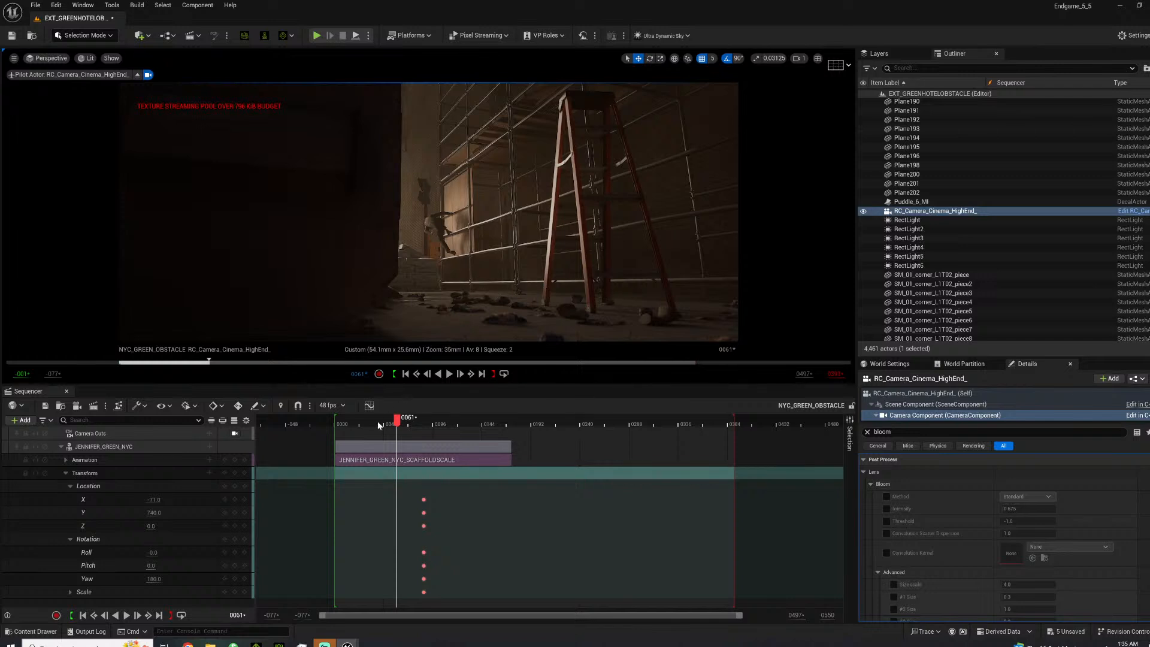
Scrub the character's jump to frame 51, and replay the sequence from near its start to frame 127.
{"action": "mouse_move", "coordinate": [371, 423]}
{"action": "left_mouse_down"}
{"action": "mouse_move", "coordinate": [466, 424]}
{"action": "mouse_move", "coordinate": [338, 415]}
{"action": "mouse_move", "coordinate": [388, 421]}
{"action": "left_mouse_up"}
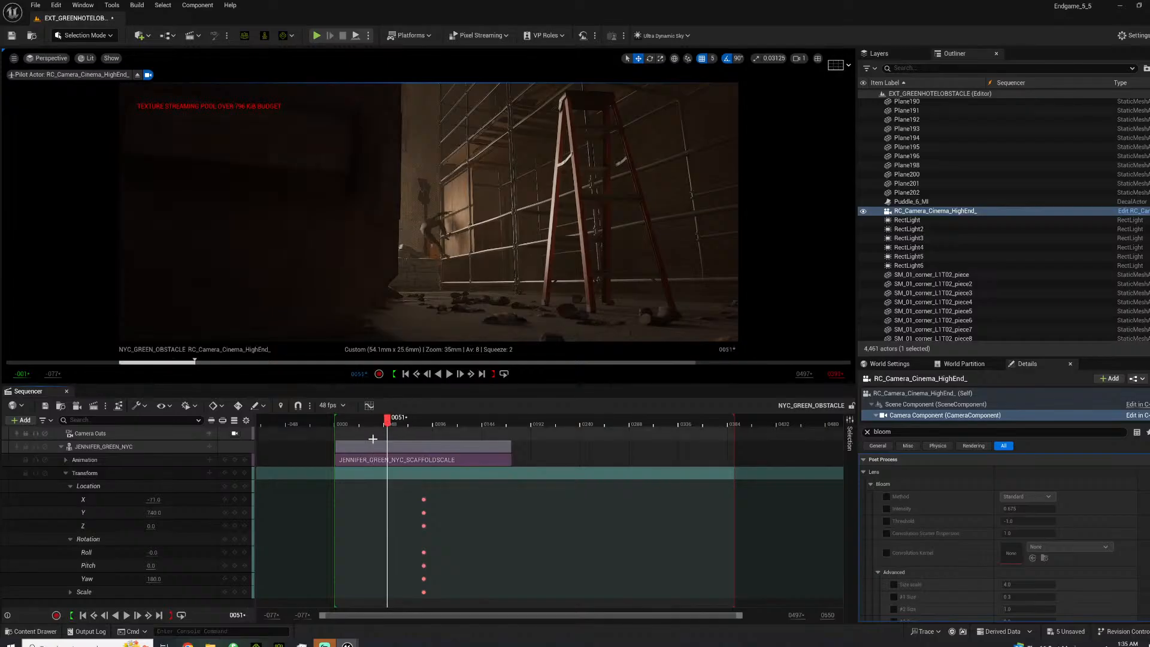
{"action": "left_click", "coordinate": [344, 423]}
{"action": "key", "text": "space"}
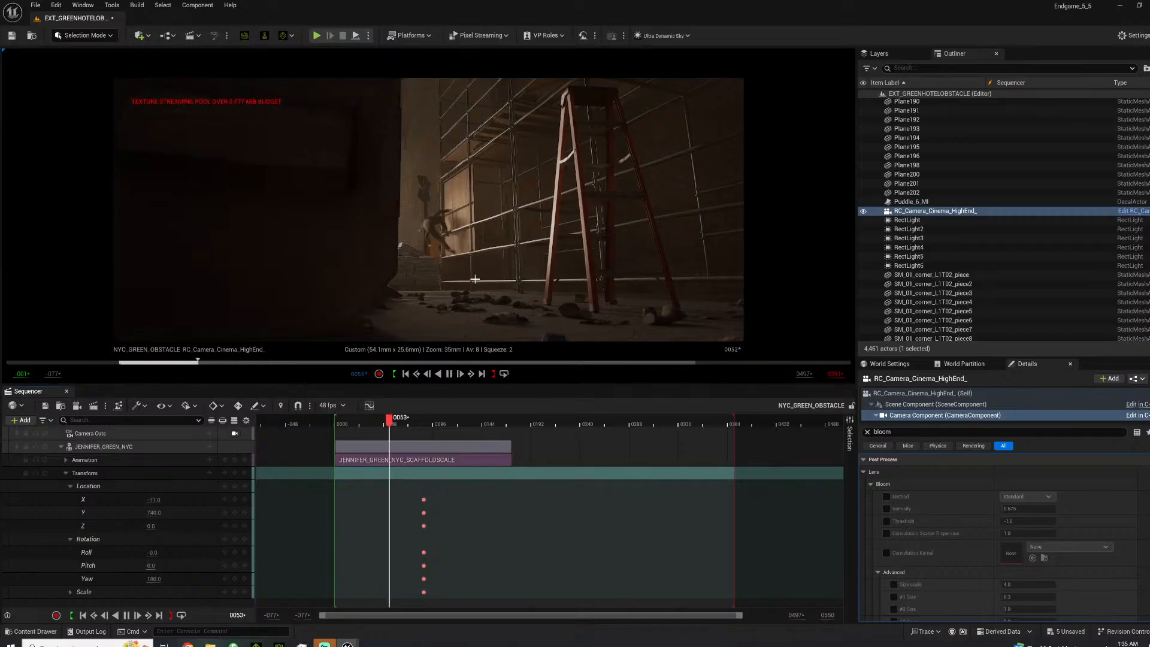
{"action": "key", "text": "space"}
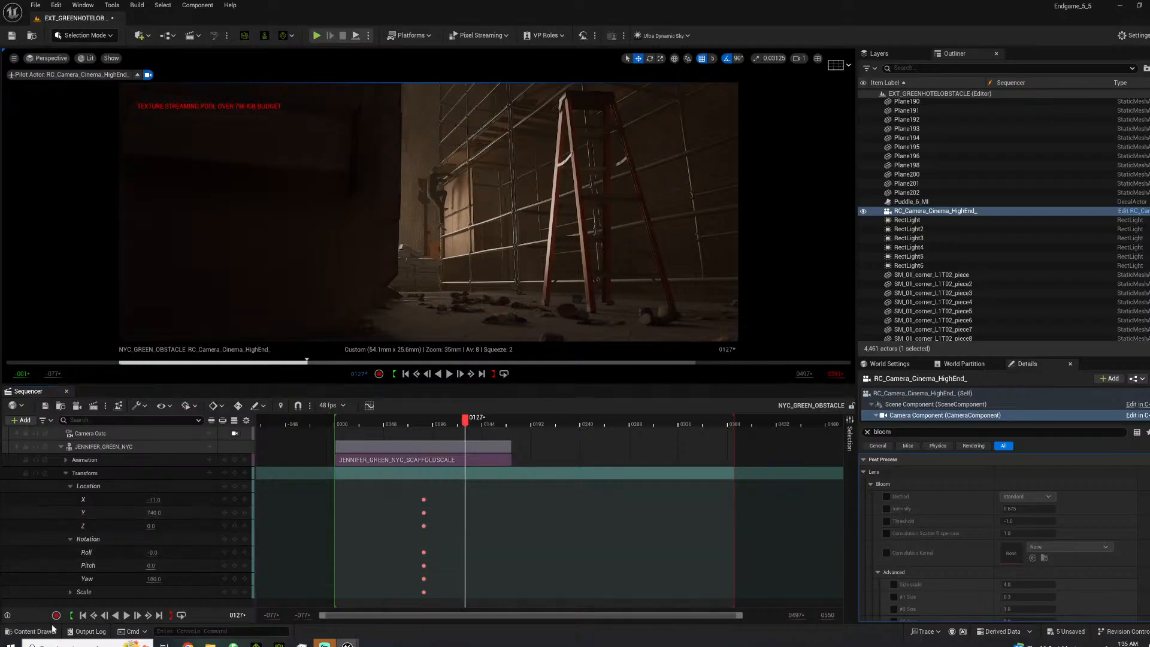
Browse the project content to the puddle folder's Small_pool_that_does_not_move subfolder.
{"action": "left_click", "coordinate": [34, 631]}
{"action": "left_click_drag", "start_coordinate": [137, 487], "coordinate": [131, 454]}
{"action": "scroll", "coordinate": [131, 453], "scroll_direction": "up", "scroll_amount": 2}
{"action": "scroll", "coordinate": [130, 453], "scroll_direction": "up", "scroll_amount": 10}
{"action": "scroll", "coordinate": [129, 449], "scroll_direction": "down", "scroll_amount": 8}
{"action": "scroll", "coordinate": [129, 452], "scroll_direction": "down", "scroll_amount": 5}
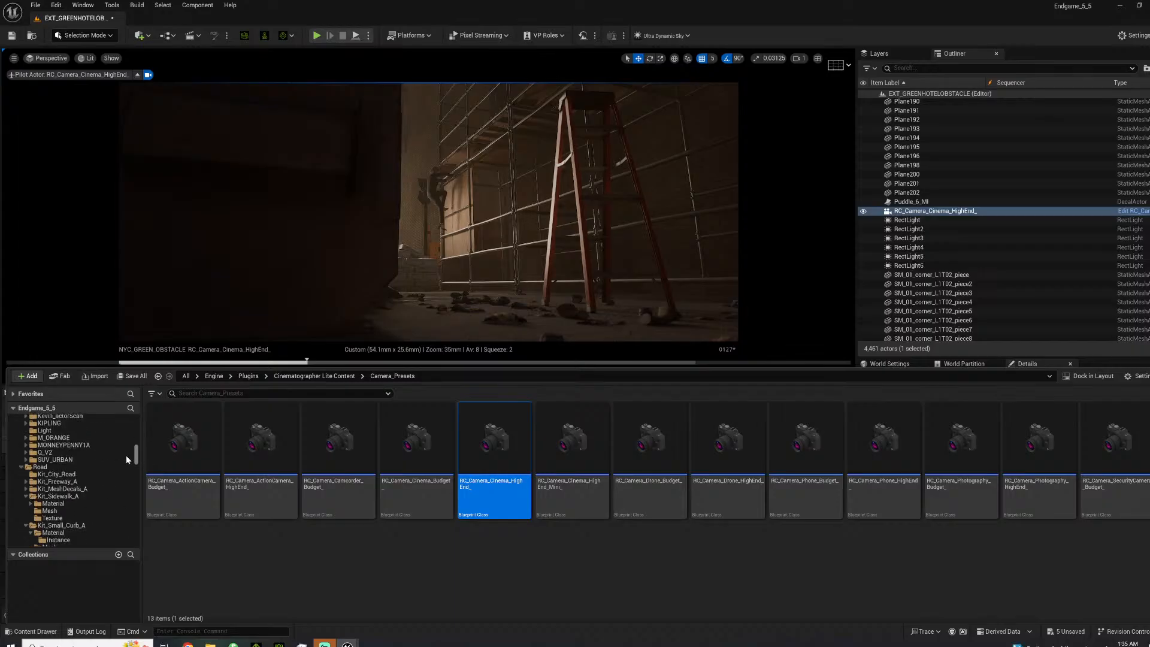
{"action": "scroll", "coordinate": [126, 455], "scroll_direction": "down", "scroll_amount": 3}
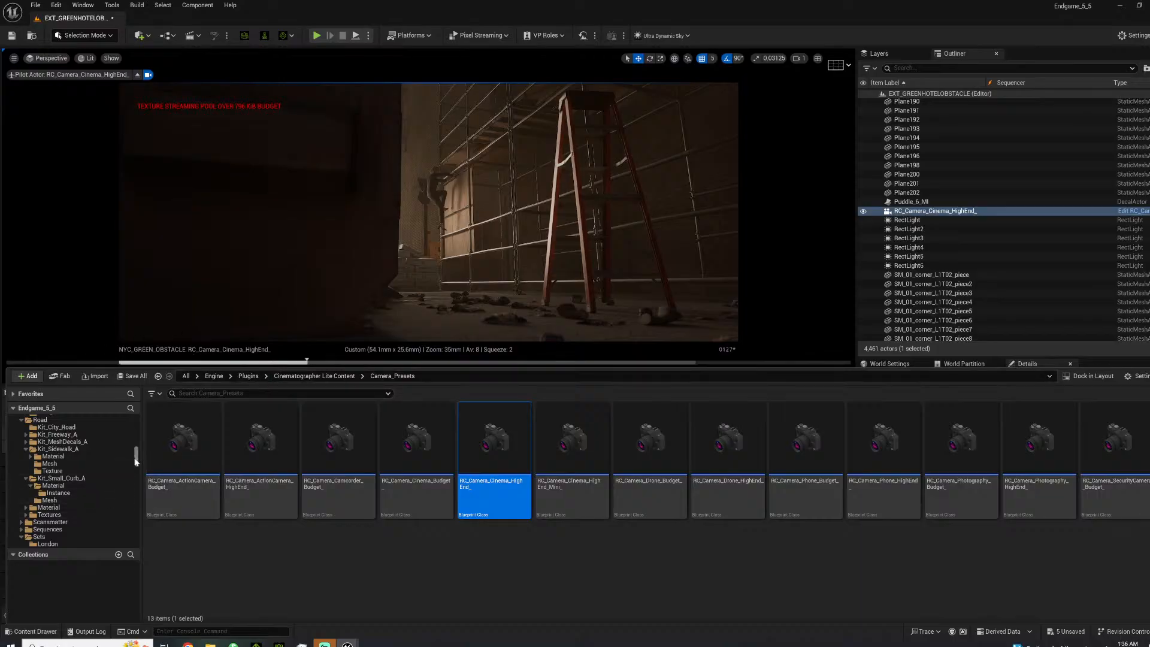
{"action": "left_click_drag", "start_coordinate": [136, 457], "coordinate": [139, 451]}
{"action": "left_click", "coordinate": [60, 435]}
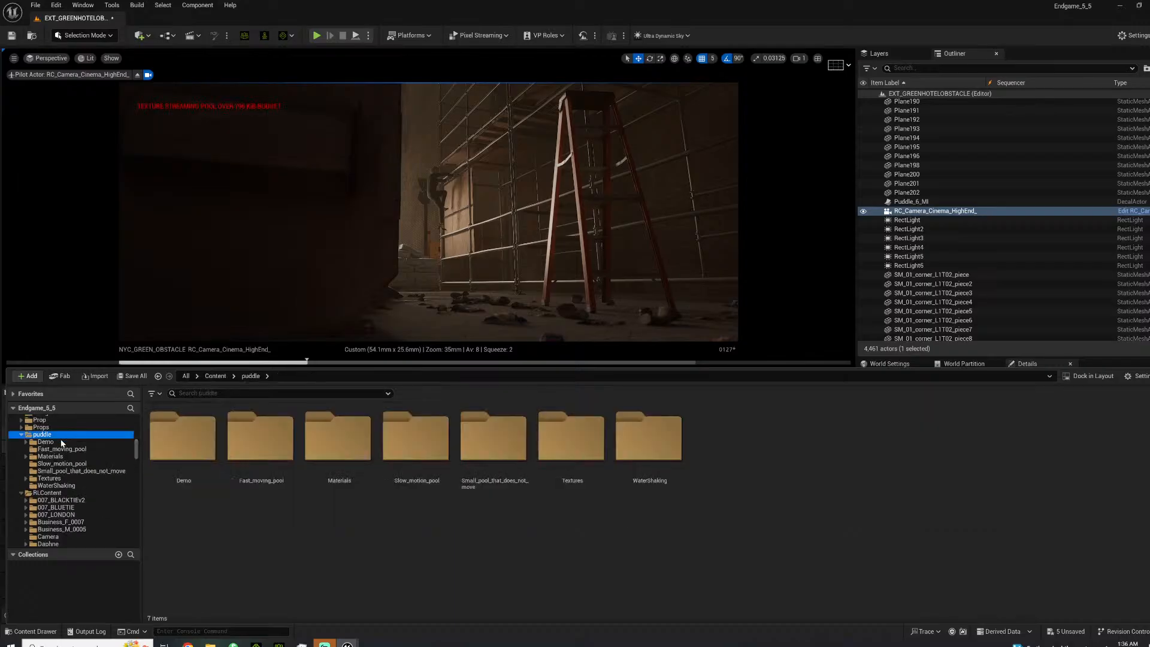
{"action": "left_click", "coordinate": [66, 471]}
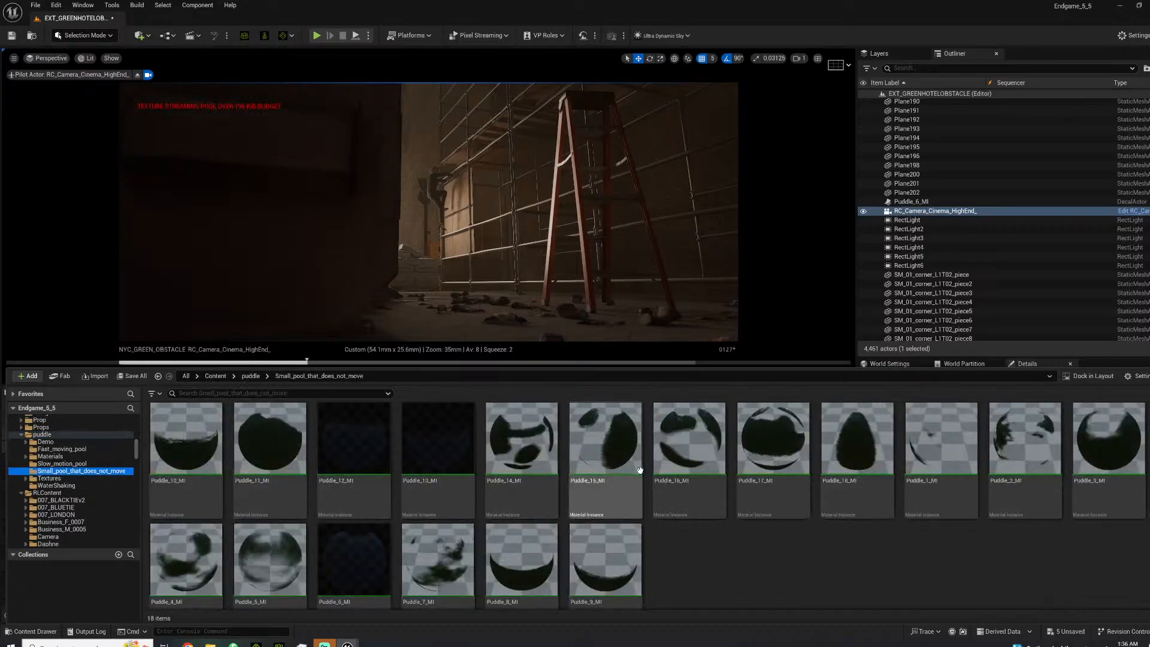
Try a Puddle_2_MI decal on the ground beside the ladder, and delete it.
{"action": "left_click_drag", "start_coordinate": [1012, 453], "coordinate": [552, 323]}
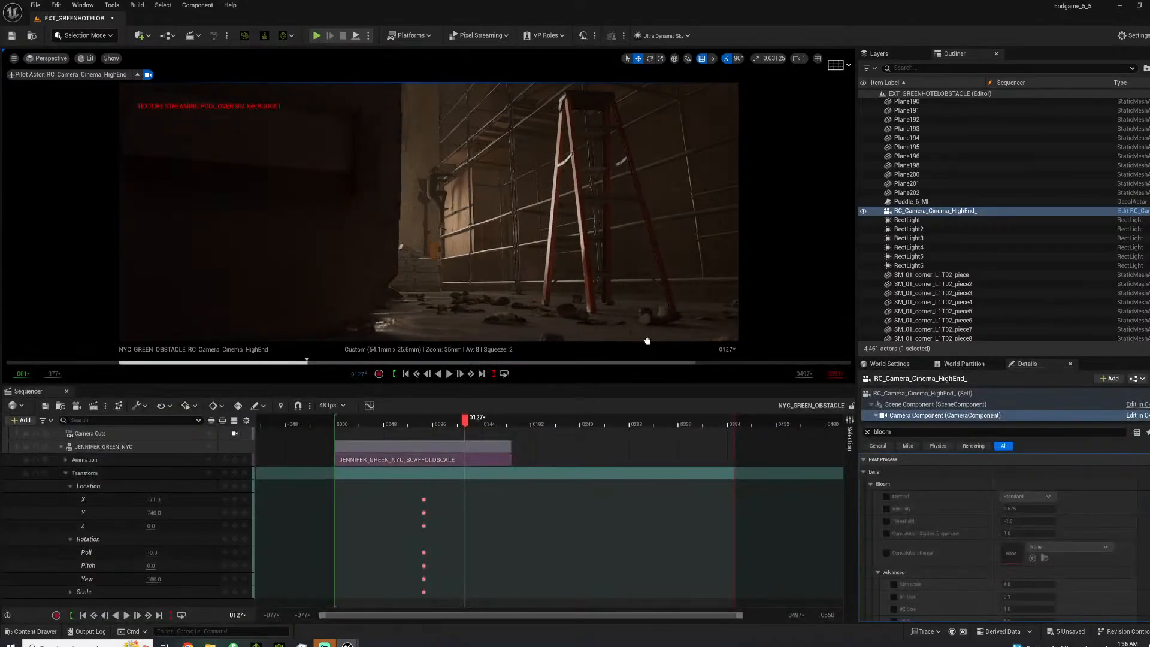
{"action": "left_click_drag", "start_coordinate": [689, 339], "coordinate": [676, 328]}
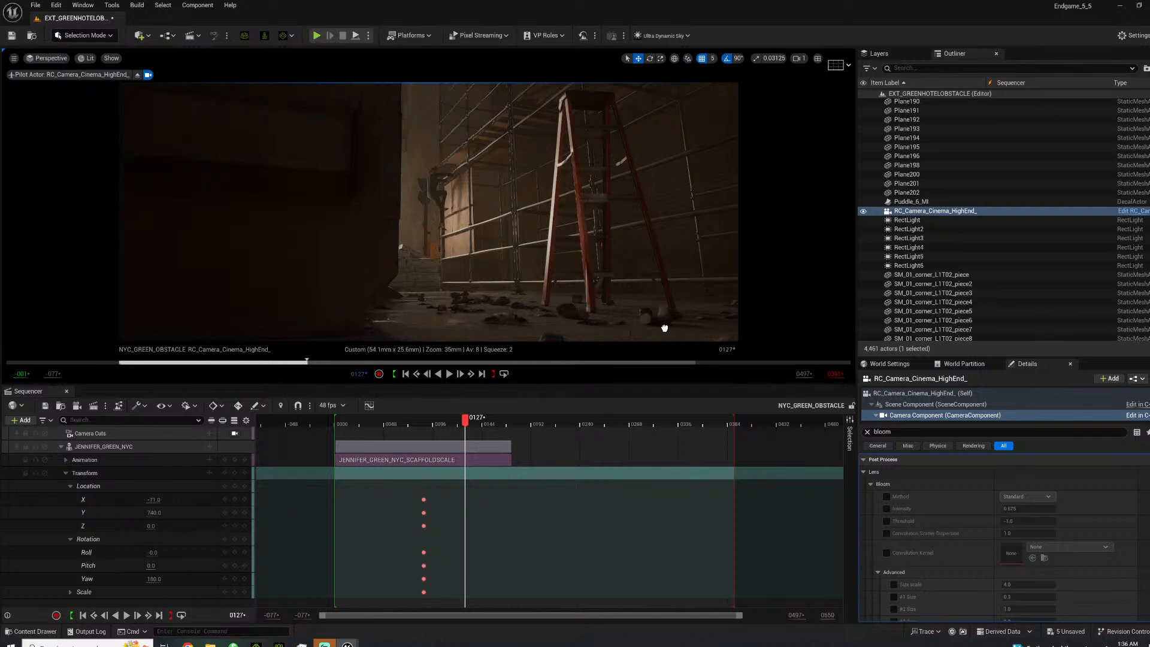
{"action": "left_click_drag", "start_coordinate": [579, 300], "coordinate": [578, 299]}
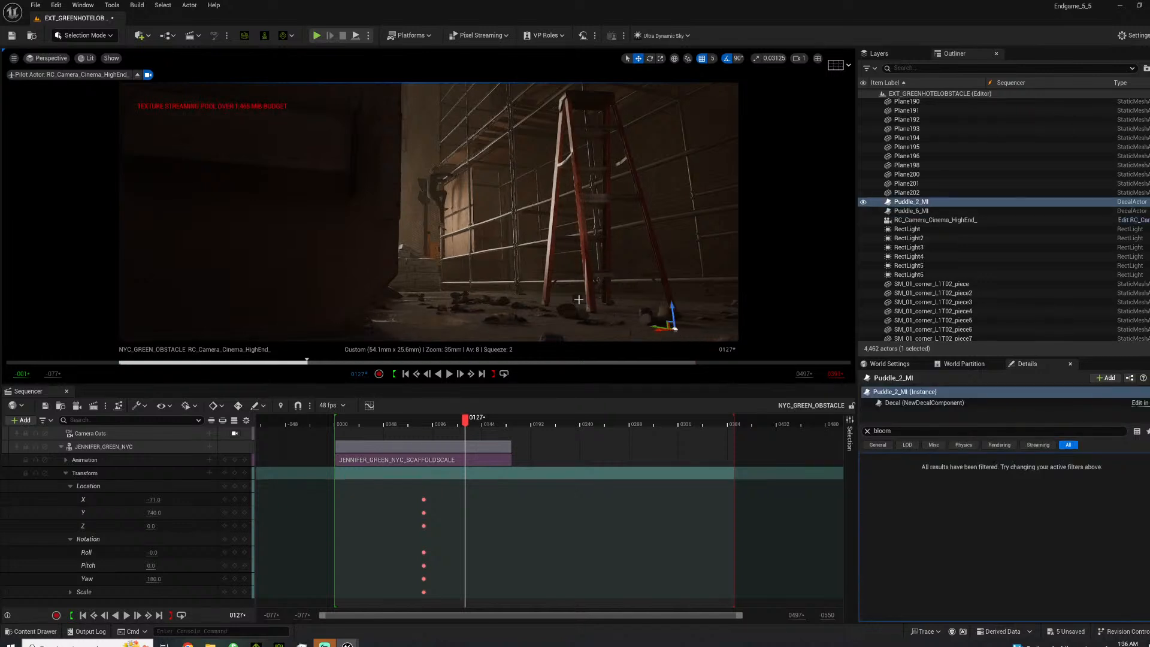
{"action": "right_click_drag", "start_coordinate": [586, 290], "coordinate": [588, 291]}
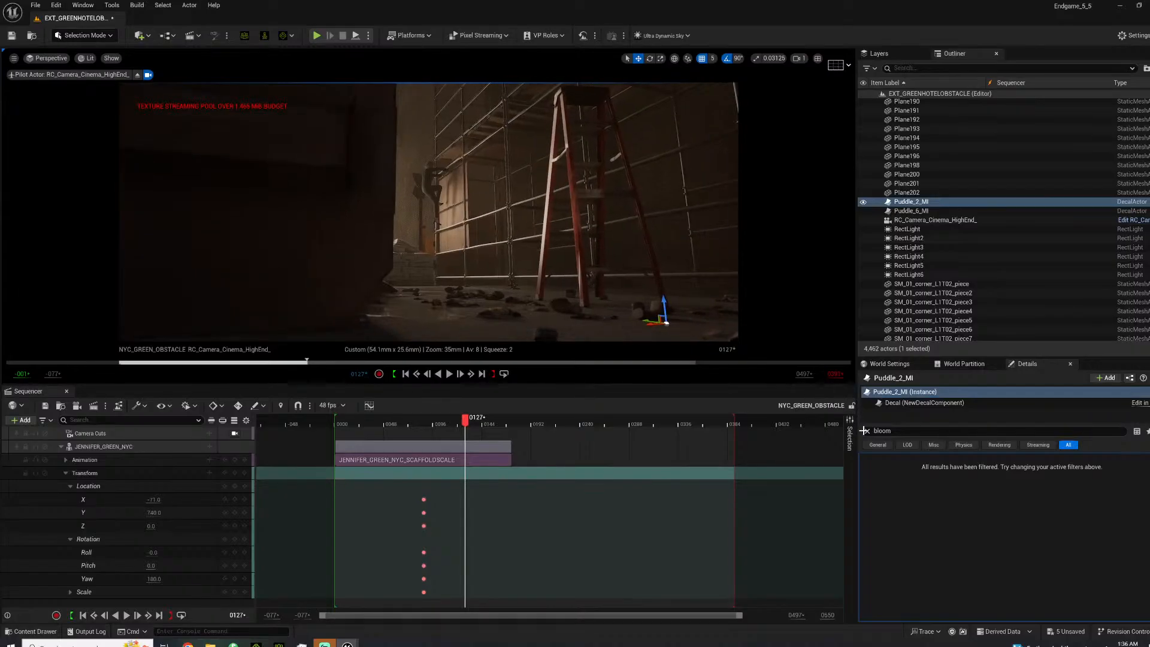
{"action": "key", "text": "Delete"}
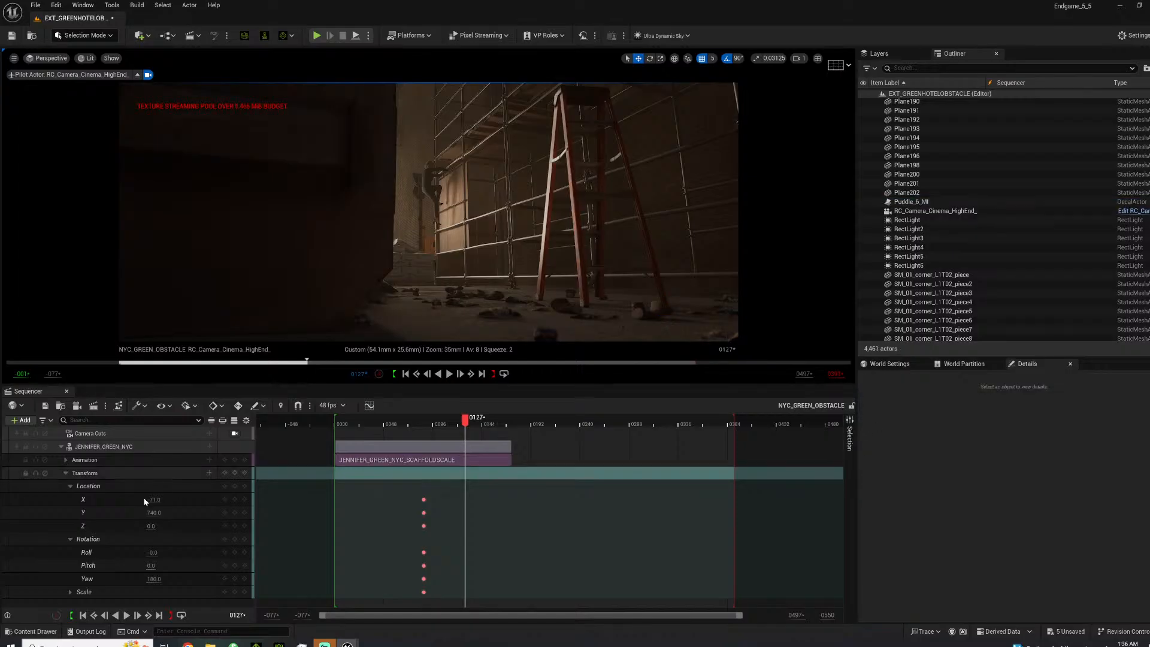
Reframe the camera so the ladder stands nearer the middle of the shot, and play the animation from near its start.
{"action": "right_click_drag", "start_coordinate": [586, 290], "coordinate": [591, 285]}
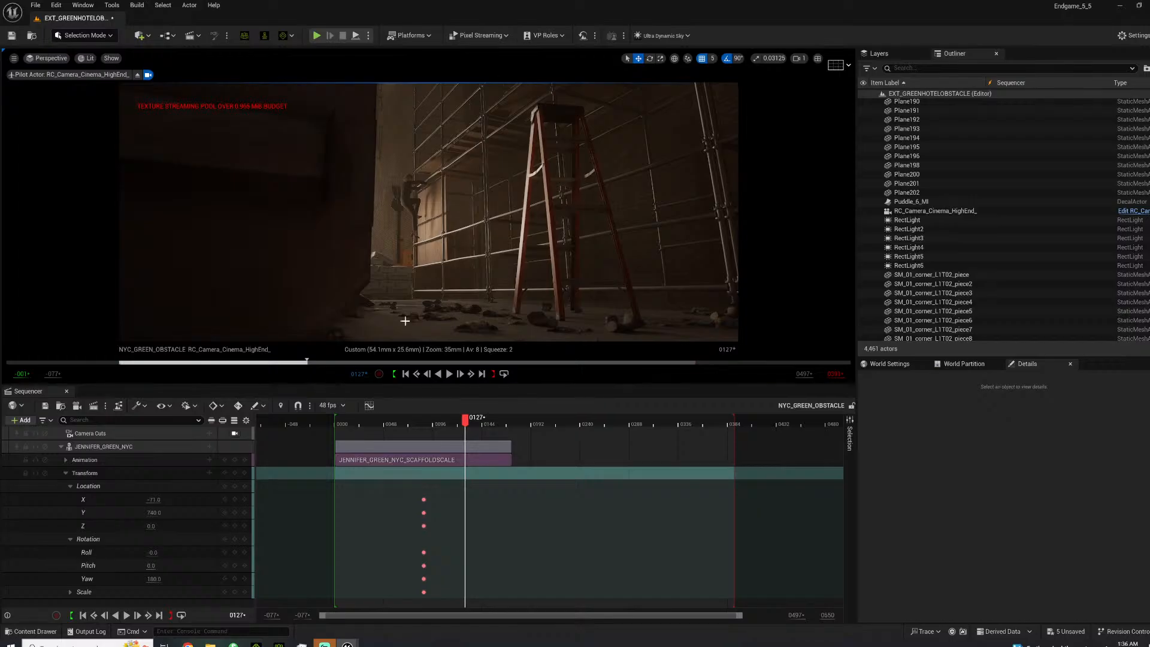
{"action": "left_click", "coordinate": [346, 423]}
{"action": "mouse_move", "coordinate": [345, 424]}
{"action": "left_mouse_down"}
{"action": "mouse_move", "coordinate": [368, 424]}
{"action": "mouse_move", "coordinate": [346, 424]}
{"action": "left_mouse_up"}
{"action": "key", "text": "space"}
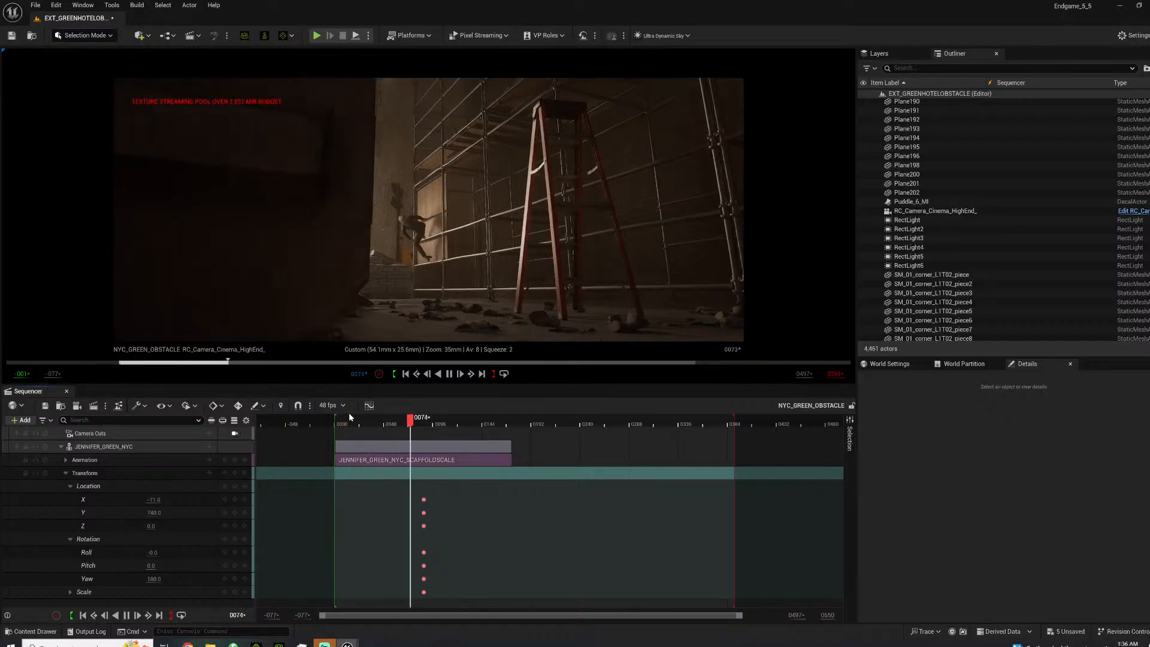
{"action": "left_click", "coordinate": [346, 423]}
{"action": "key", "text": "space"}
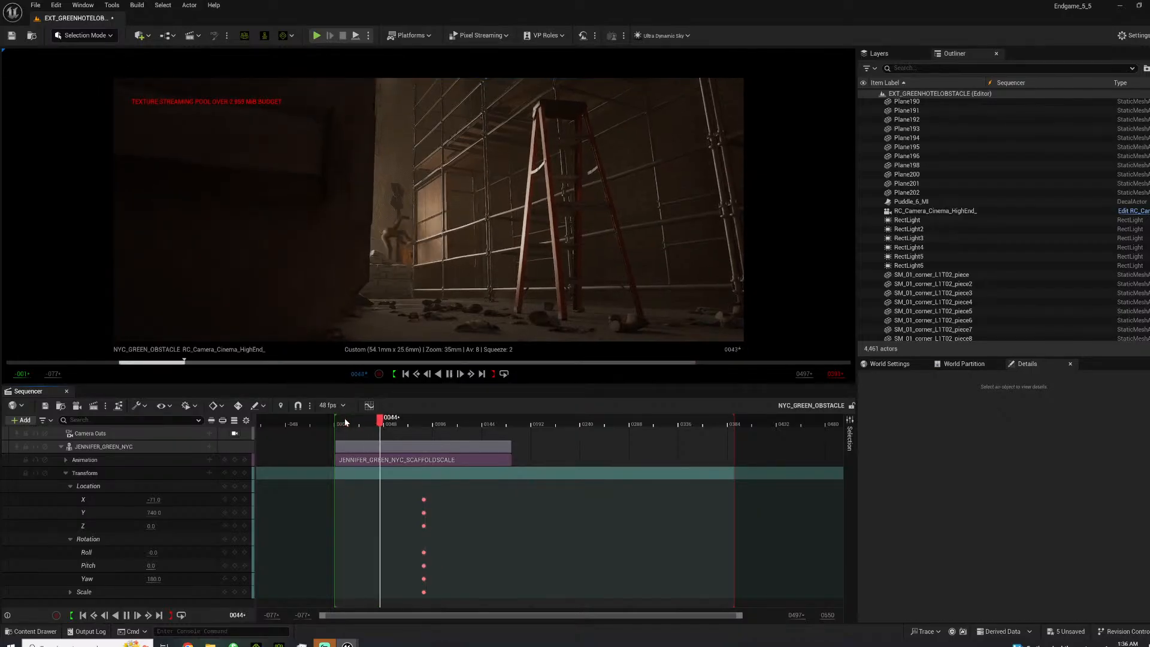
{"action": "key", "text": "space"}
Replay the scaffold animation from frame 6, and scrub to the character's pose at frame 57.
{"action": "left_click", "coordinate": [341, 423]}
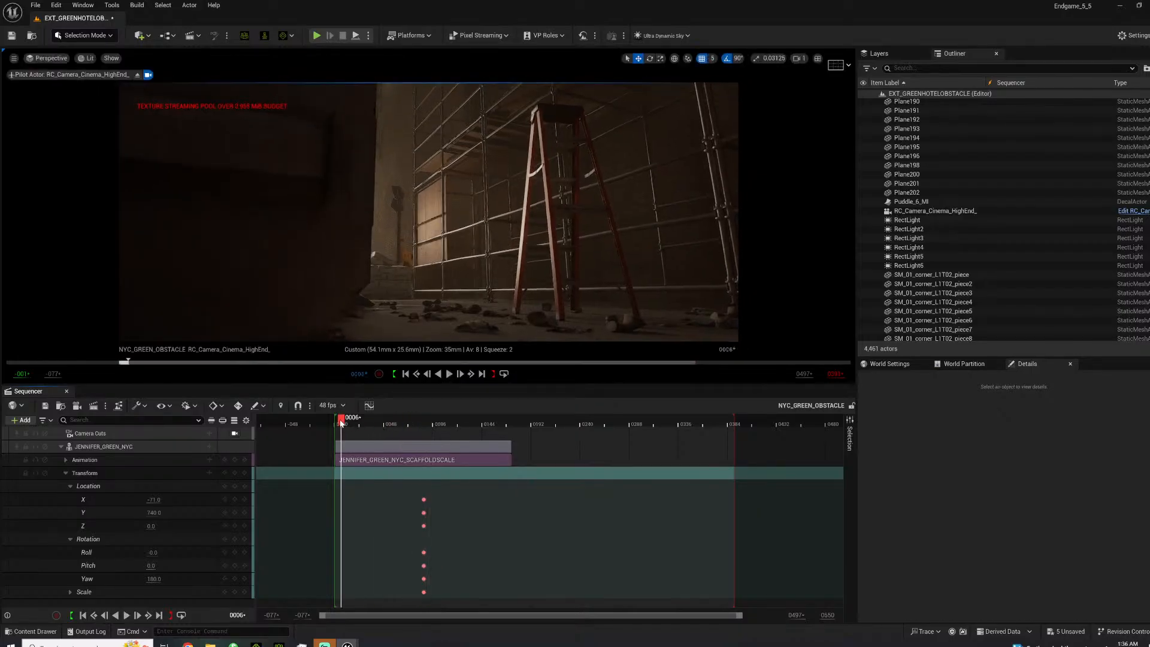
{"action": "key", "text": "space"}
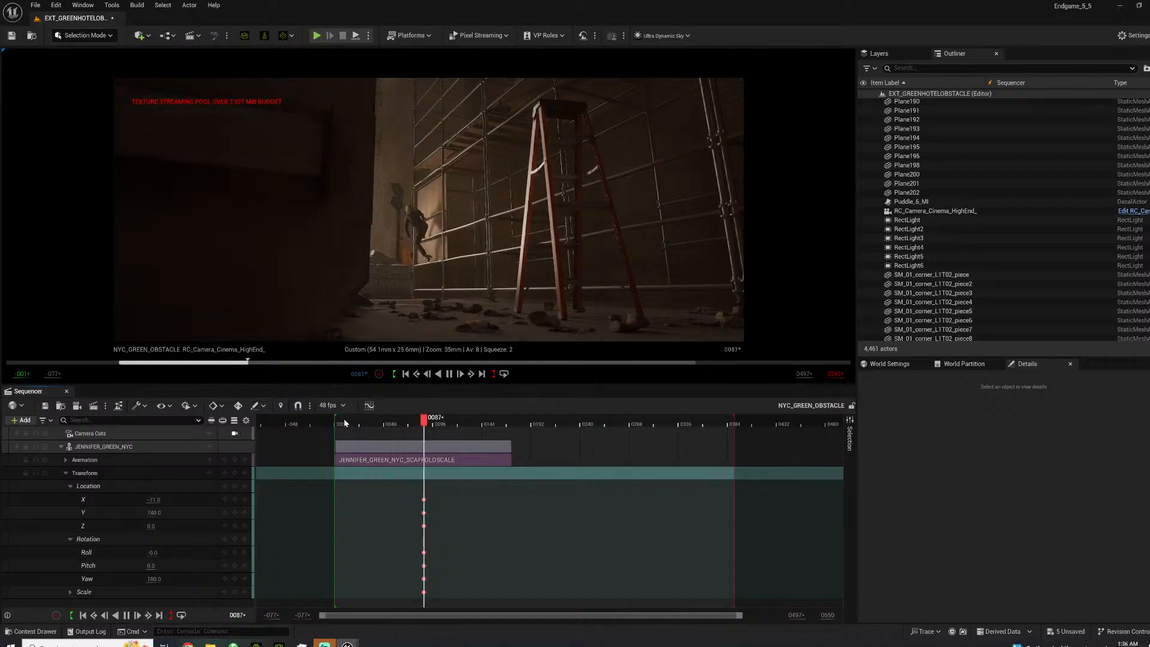
{"action": "key", "text": "space"}
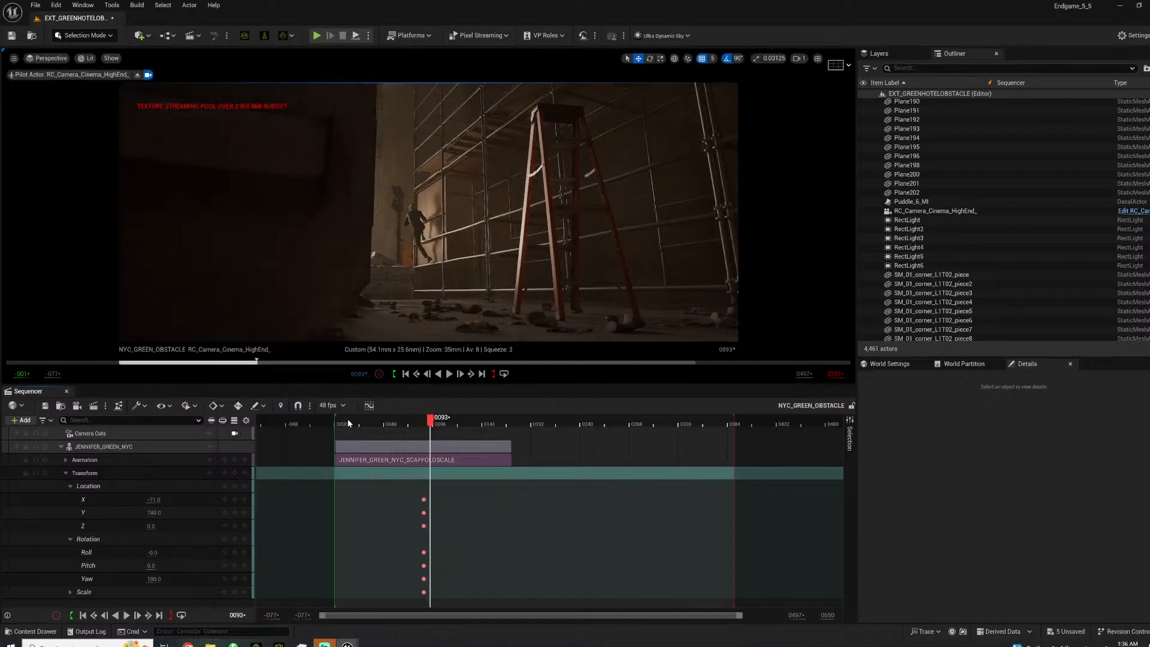
{"action": "left_click", "coordinate": [341, 423]}
{"action": "key", "text": "space"}
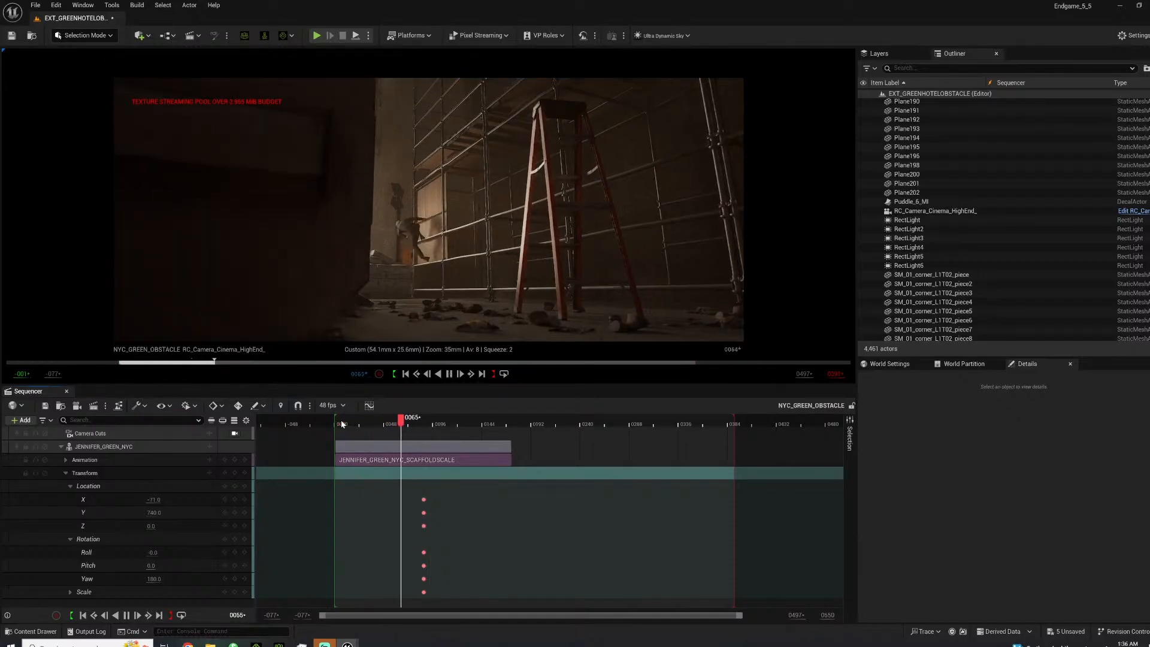
{"action": "key", "text": "space"}
{"action": "left_click_drag", "start_coordinate": [342, 425], "coordinate": [394, 415]}
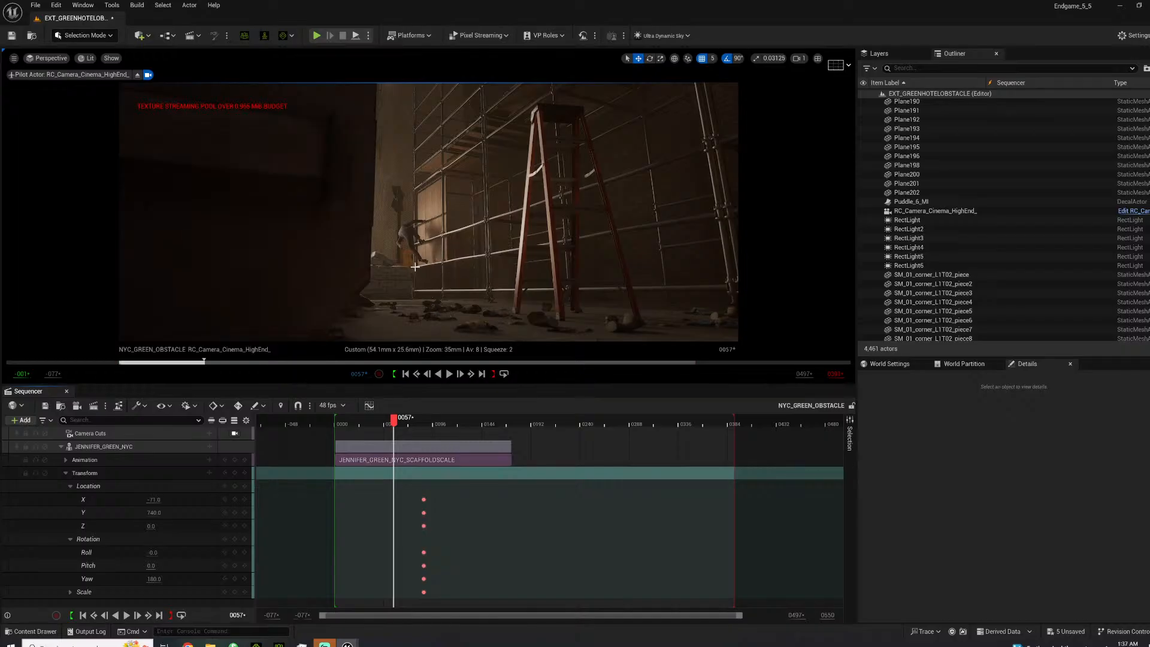
Play the sequence on from frame 57, scrub back to frame 2, and play to frame 52.
{"action": "left_click", "coordinate": [449, 373]}
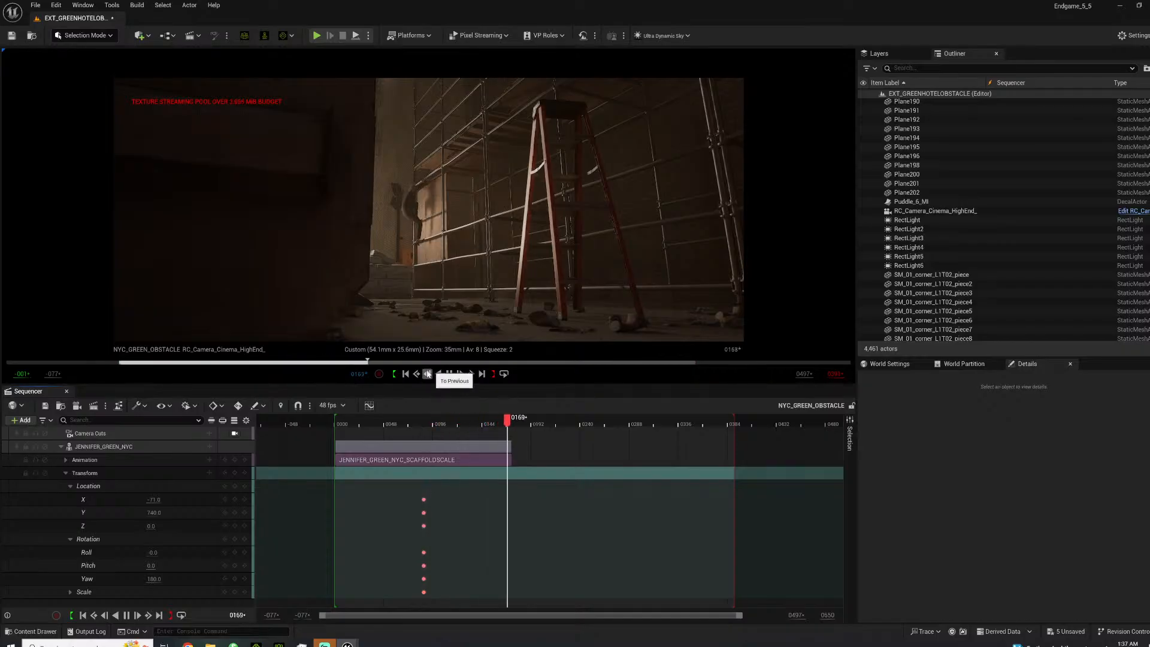
{"action": "left_click", "coordinate": [372, 420]}
{"action": "left_click_drag", "start_coordinate": [379, 424], "coordinate": [338, 425]}
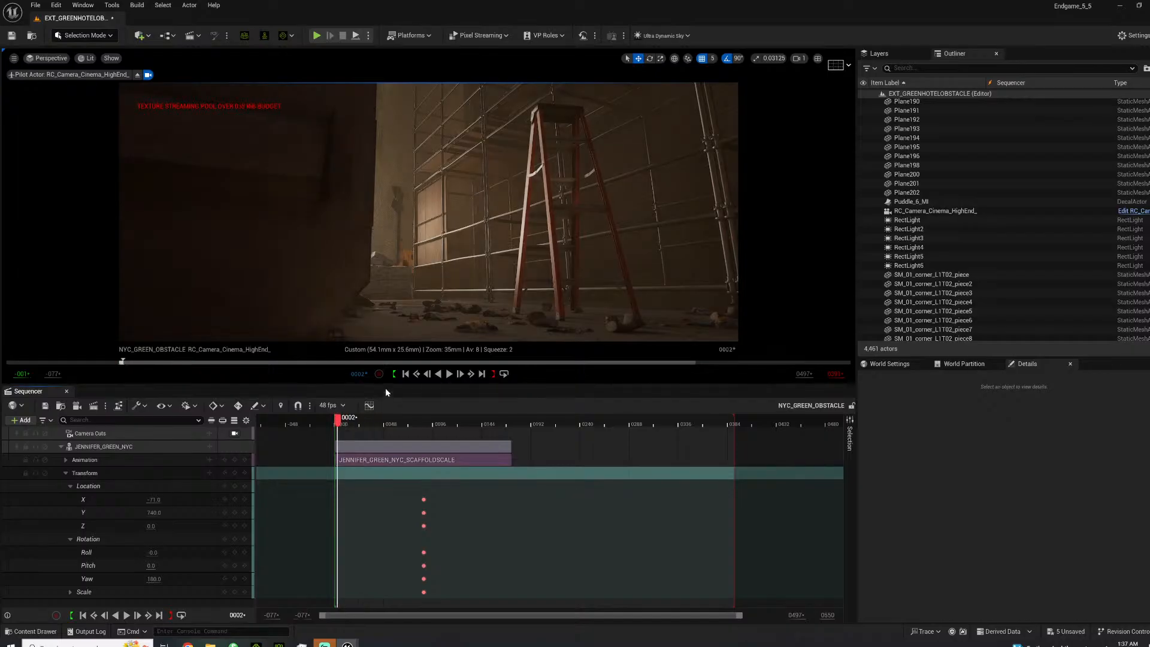
{"action": "key", "text": "space"}
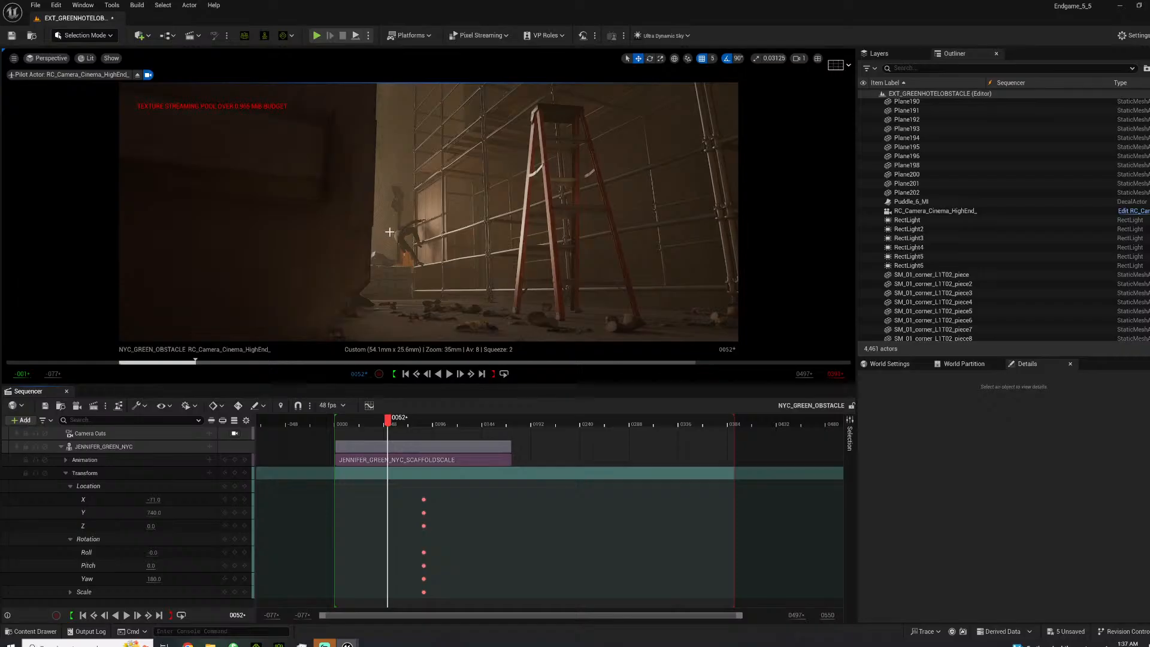
Duplicate the RC_Camera_Cinema_HighEnd_ camera actor.
{"action": "right_click", "coordinate": [926, 212]}
{"action": "mouse_move", "coordinate": [953, 359]}
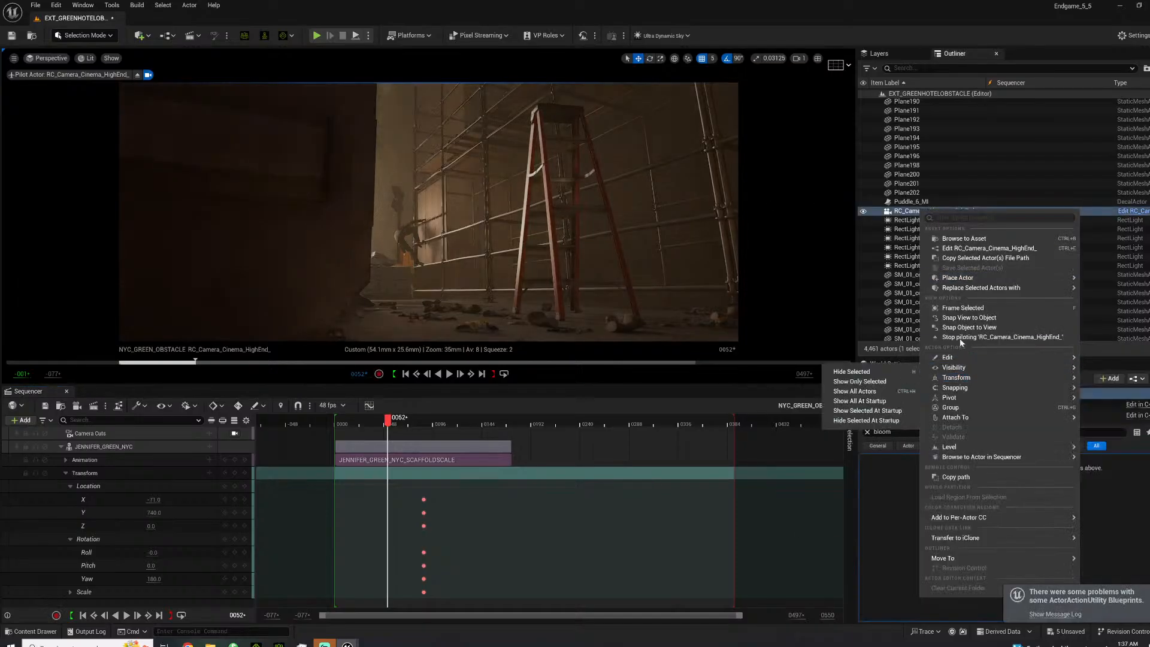
{"action": "left_click", "coordinate": [756, 391]}
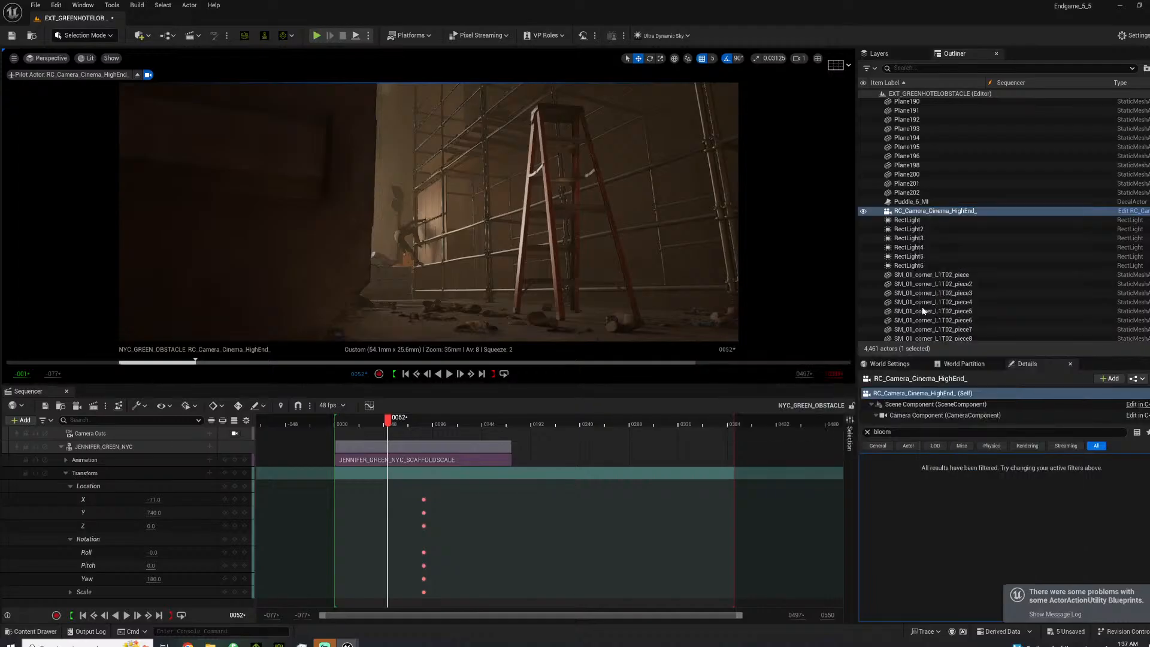
{"action": "right_click", "coordinate": [956, 222]}
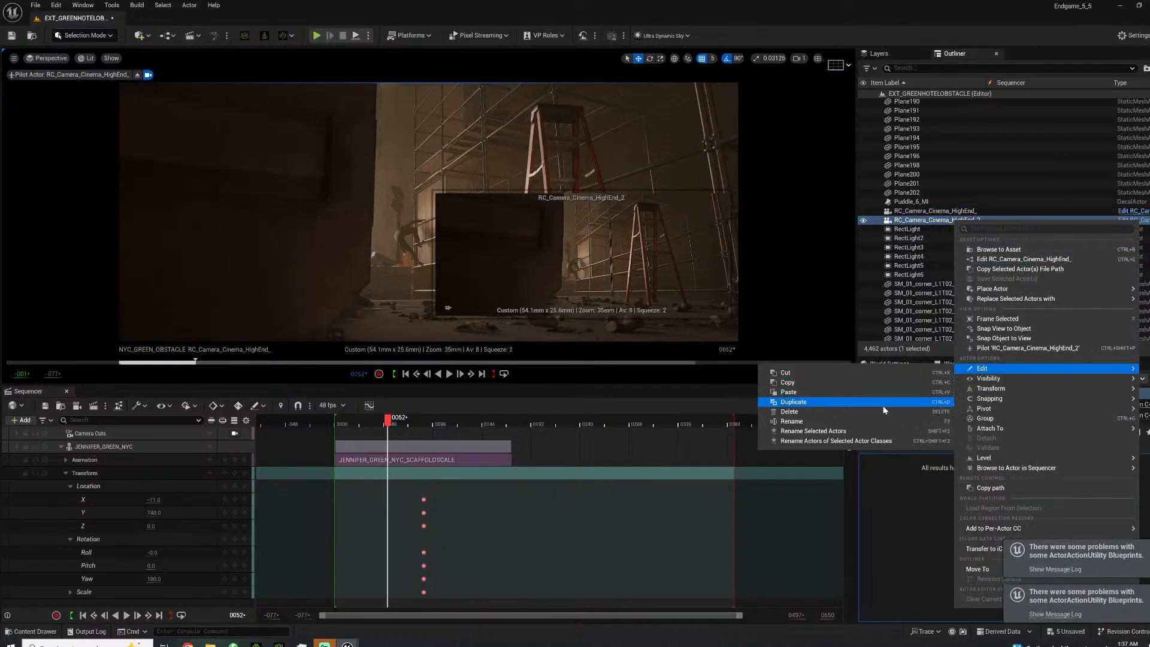
{"action": "left_click", "coordinate": [863, 486]}
Clear the bloom property filter, set the duplicate camera's lens to the 75 mm RL_Lens_Cinema_HighEnd prime, and pilot that camera.
{"action": "left_click", "coordinate": [868, 432]}
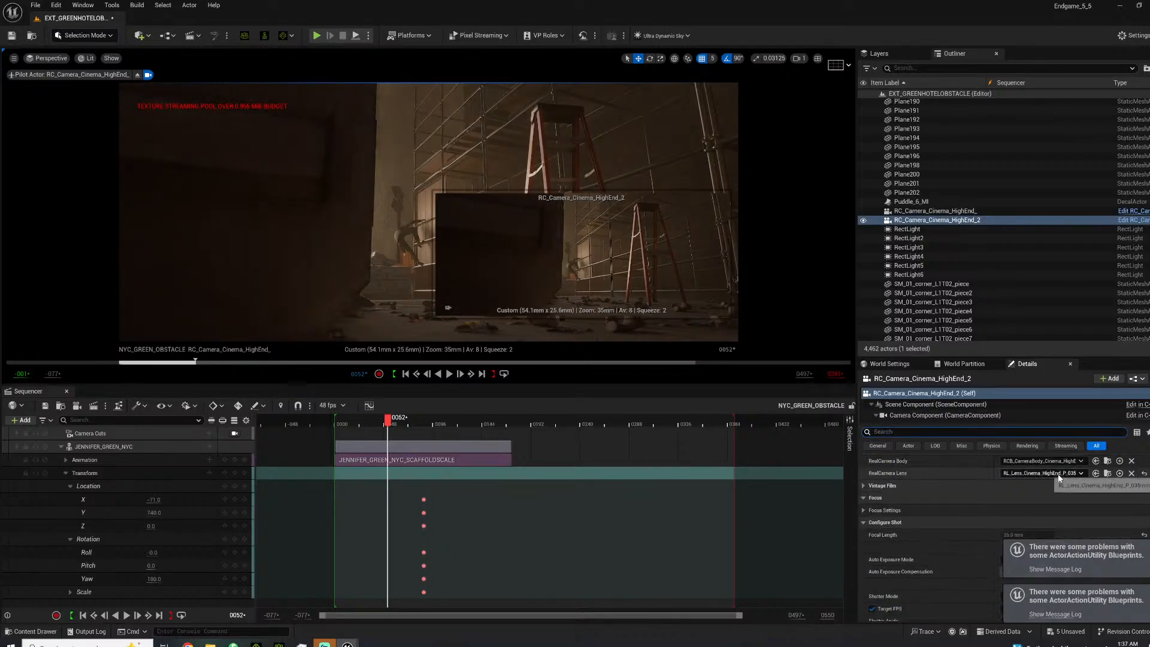
{"action": "left_click", "coordinate": [1058, 473]}
{"action": "scroll", "coordinate": [1068, 427], "scroll_direction": "down", "scroll_amount": 4}
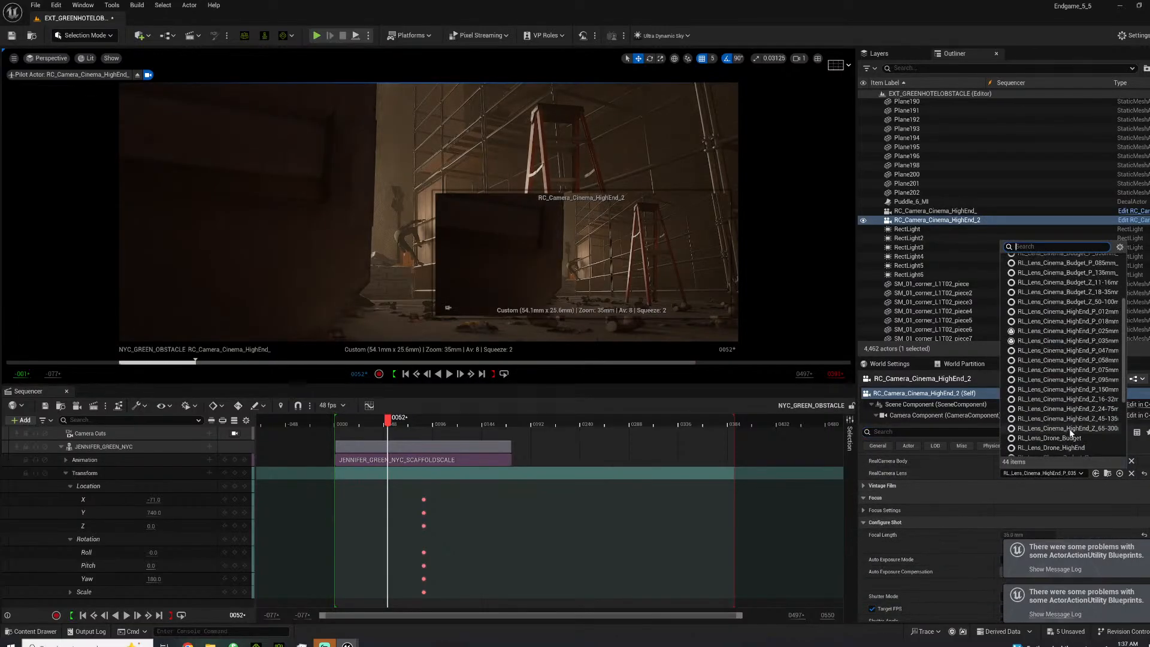
{"action": "left_click", "coordinate": [1066, 370]}
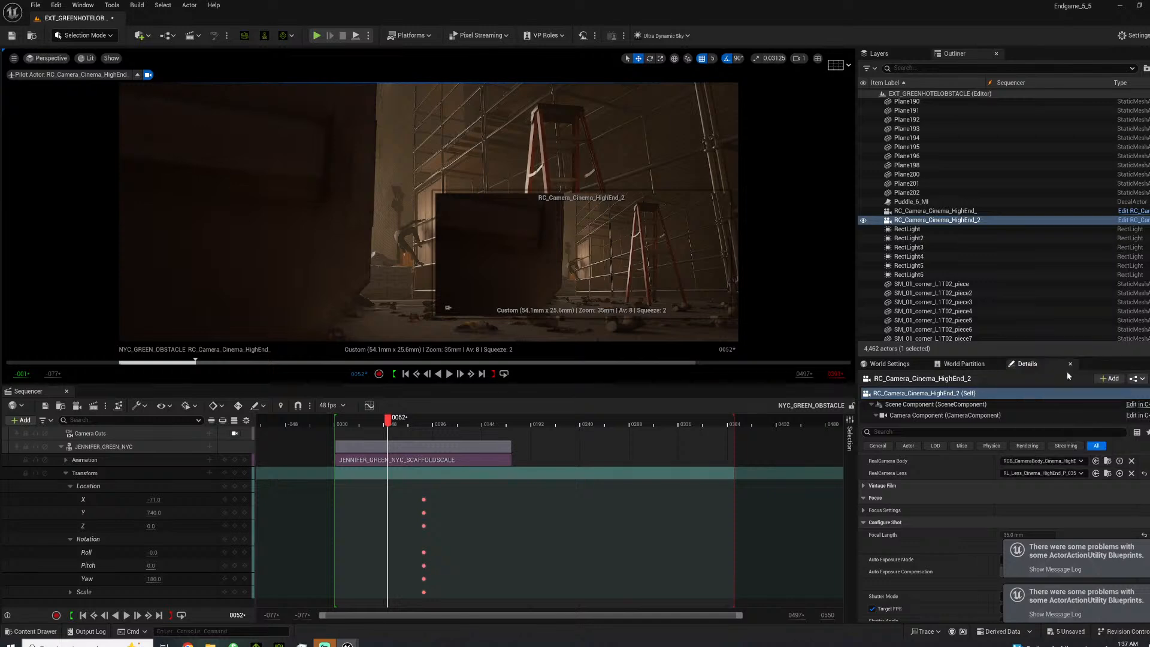
{"action": "right_click", "coordinate": [922, 220]}
{"action": "left_click", "coordinate": [989, 347]}
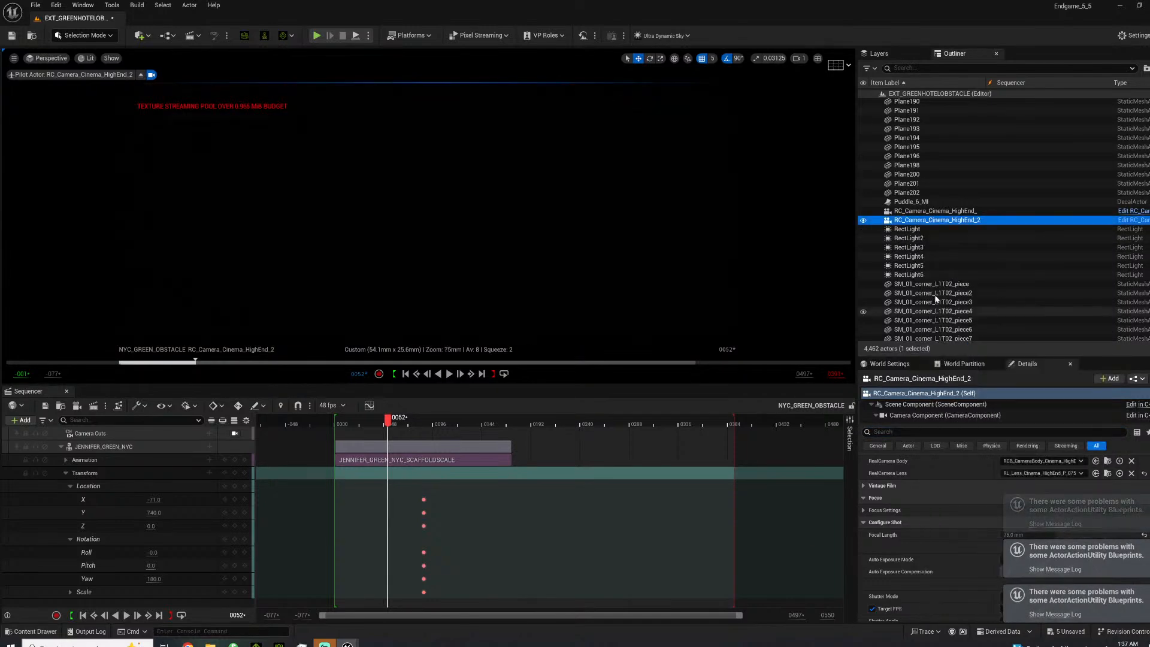
Set the exposure compensation of RC_Camera_Cinema_HighEnd_2's camera component to 11.
{"action": "left_click", "coordinate": [953, 415]}
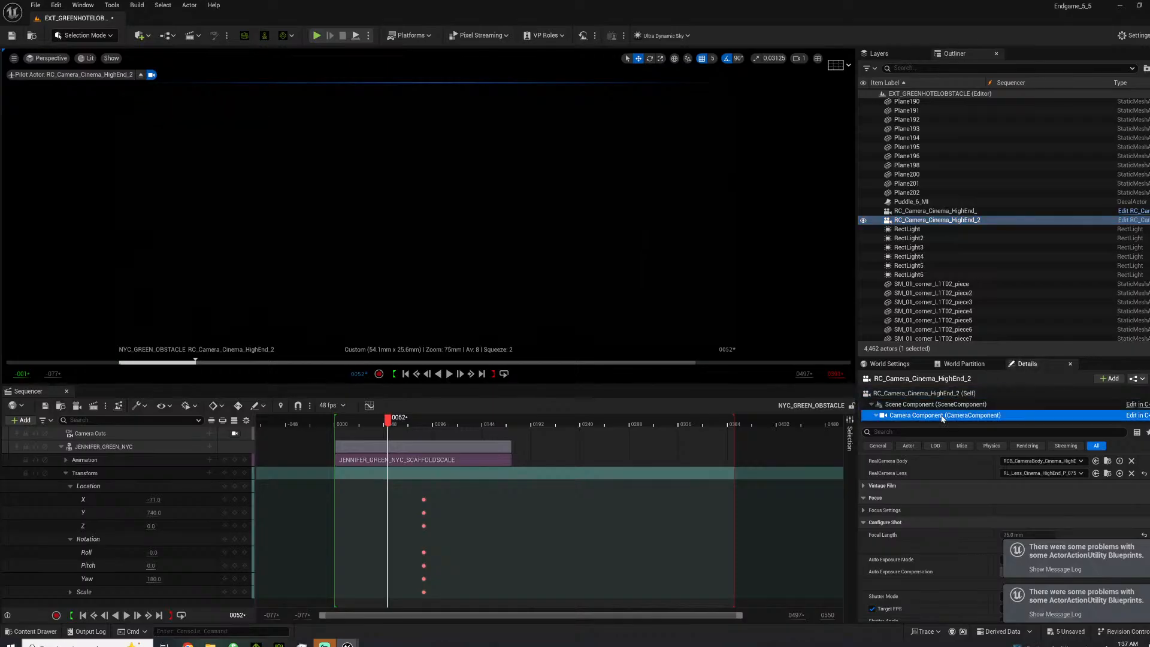
{"action": "scroll", "coordinate": [955, 517], "scroll_direction": "down", "scroll_amount": 5}
{"action": "scroll", "coordinate": [957, 532], "scroll_direction": "down", "scroll_amount": 10}
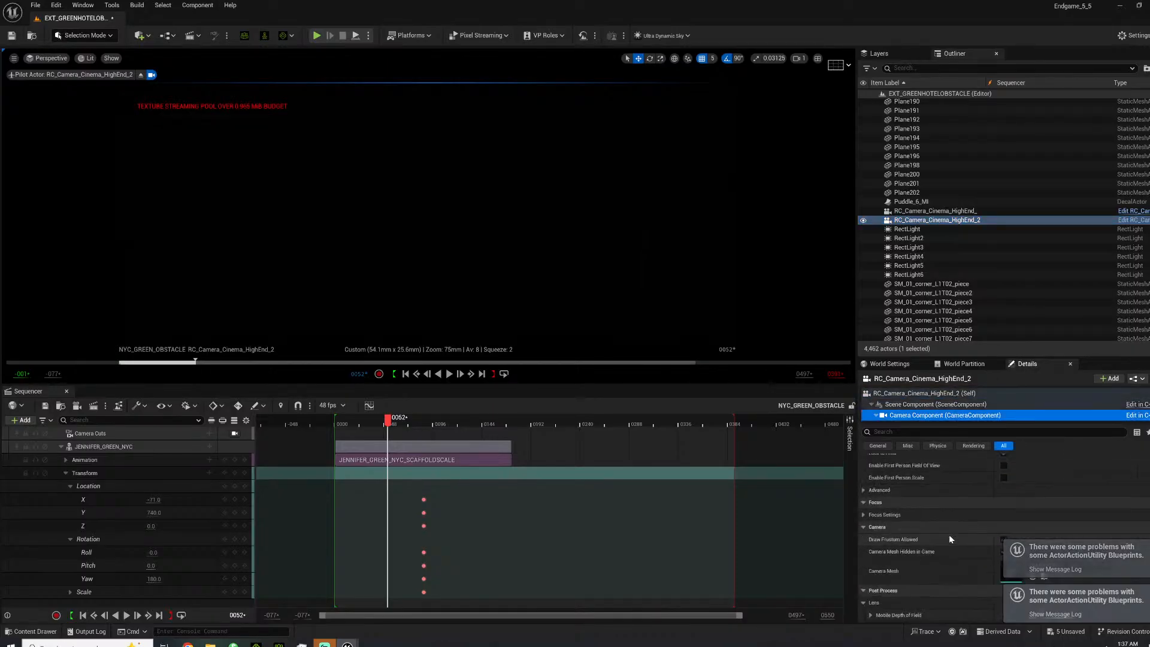
{"action": "scroll", "coordinate": [924, 520], "scroll_direction": "up", "scroll_amount": 5}
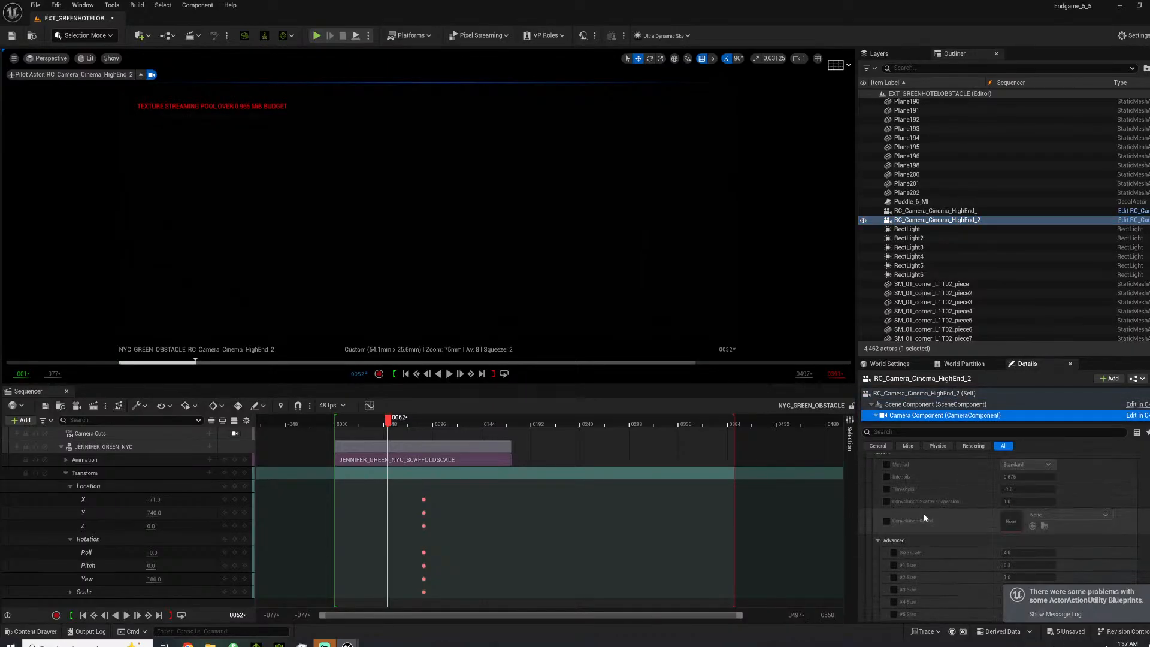
{"action": "left_click", "coordinate": [871, 511]}
{"action": "left_click", "coordinate": [1019, 547]}
{"action": "type", "text": "11"}
{"action": "key", "text": "Return"}
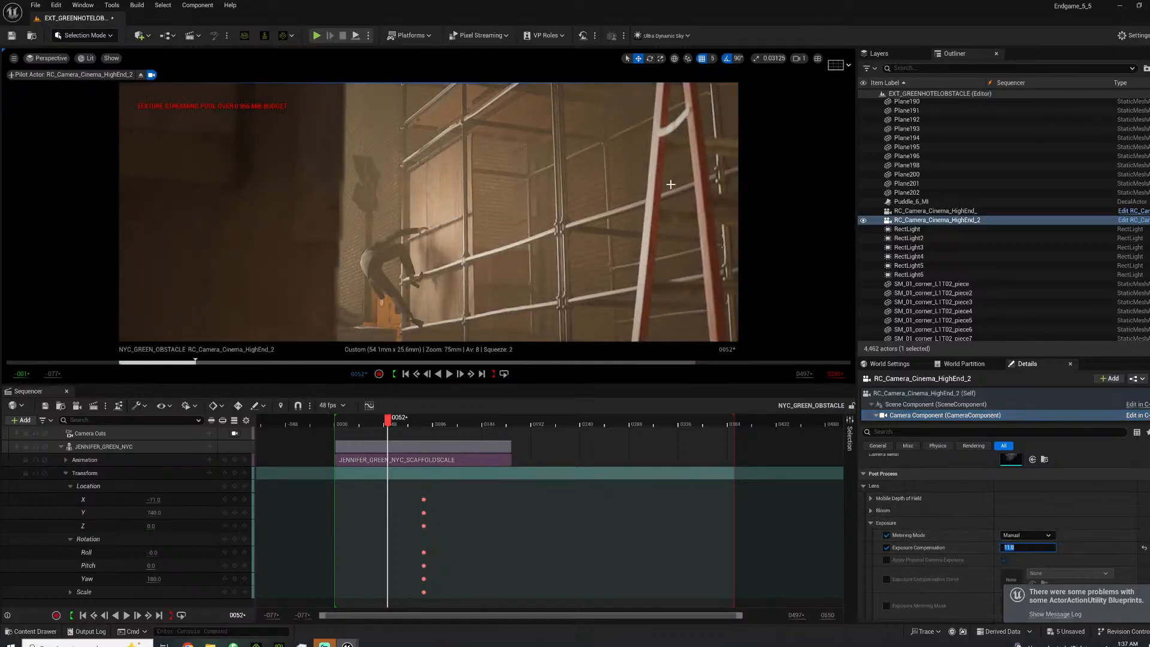
Fly the piloted 75 mm camera in close on the character at frame 52, and reframe it on the pose at frame 73.
{"action": "key", "text": "w"}
{"action": "right_click_drag", "start_coordinate": [428, 213], "coordinate": [378, 171]}
{"action": "key", "text": "a"}
{"action": "key", "text": "d"}
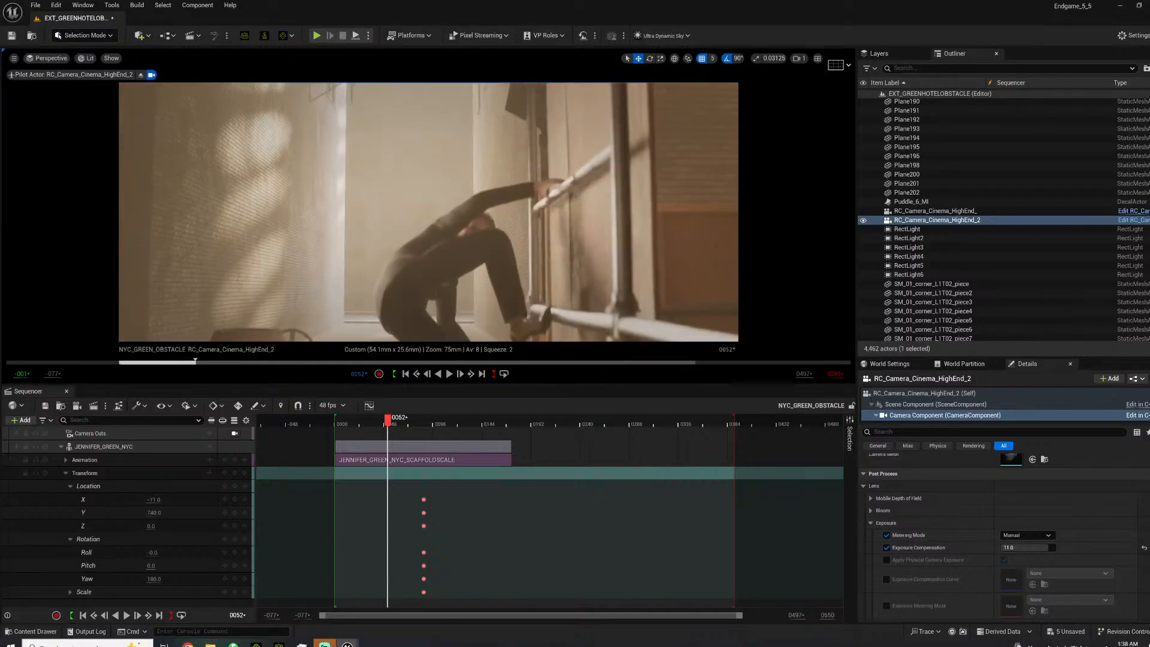
{"action": "left_click_drag", "start_coordinate": [372, 429], "coordinate": [409, 429]}
{"action": "key", "text": "w"}
{"action": "mouse_move", "coordinate": [428, 212]}
{"action": "right_mouse_down"}
{"action": "mouse_move", "coordinate": [443, 239]}
{"action": "mouse_move", "coordinate": [428, 203]}
{"action": "mouse_move", "coordinate": [427, 265]}
{"action": "mouse_move", "coordinate": [428, 180]}
{"action": "mouse_move", "coordinate": [429, 294]}
{"action": "mouse_move", "coordinate": [440, 173]}
{"action": "mouse_move", "coordinate": [430, 210]}
{"action": "mouse_move", "coordinate": [414, 198]}
{"action": "right_mouse_up"}
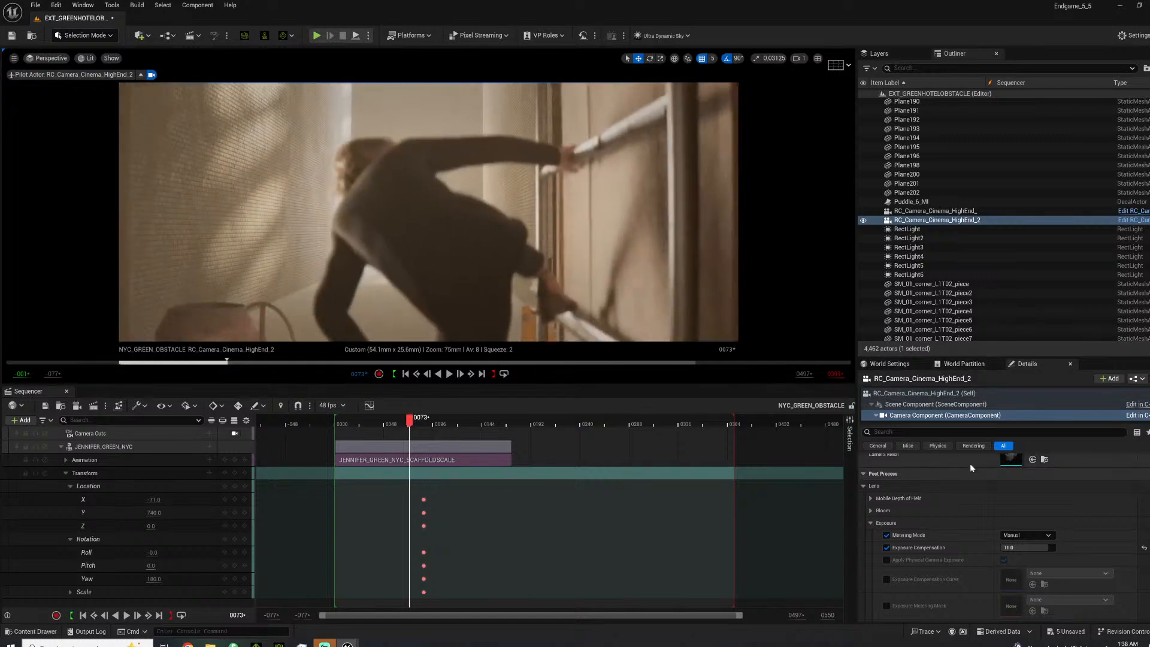
Set the duplicate camera's manual focus distance to about 229 cm using the debug focus plane, and reframe the character from behind.
{"action": "scroll", "coordinate": [969, 464], "scroll_direction": "down", "scroll_amount": 10}
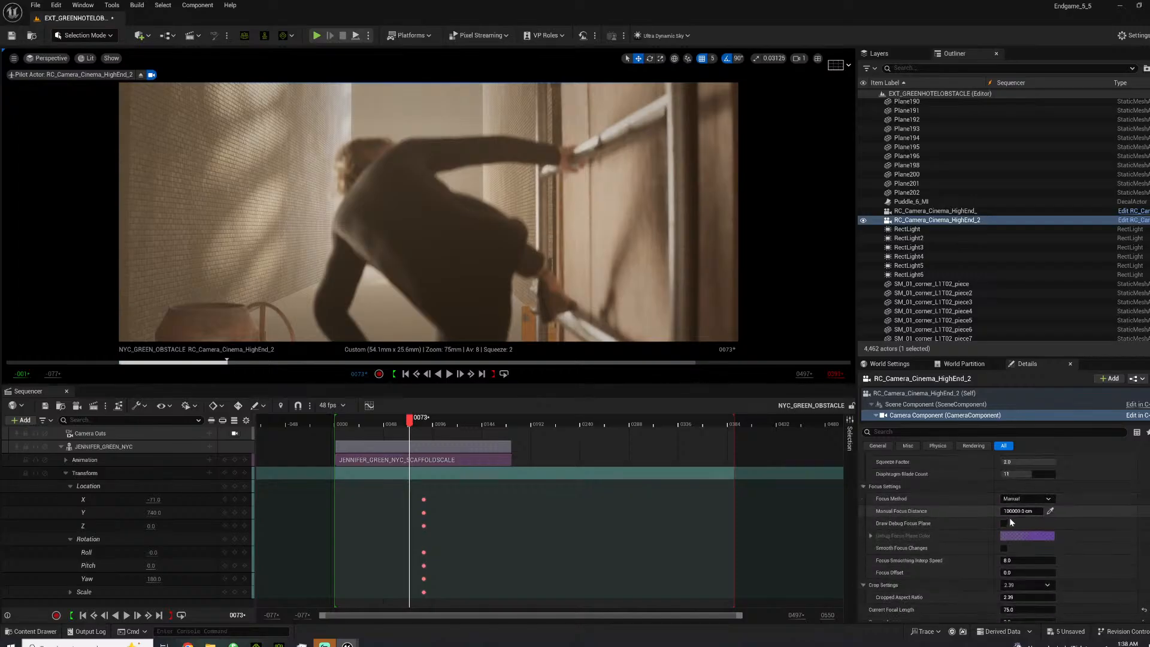
{"action": "left_click", "coordinate": [955, 394]}
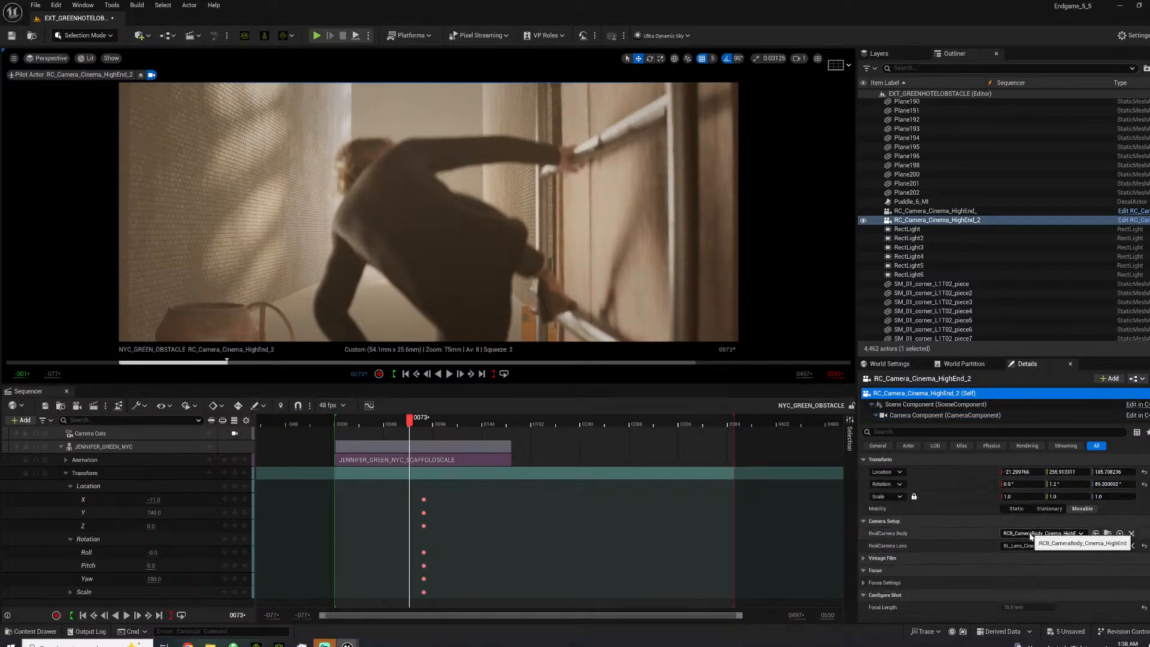
{"action": "scroll", "coordinate": [1031, 535], "scroll_direction": "down", "scroll_amount": 3}
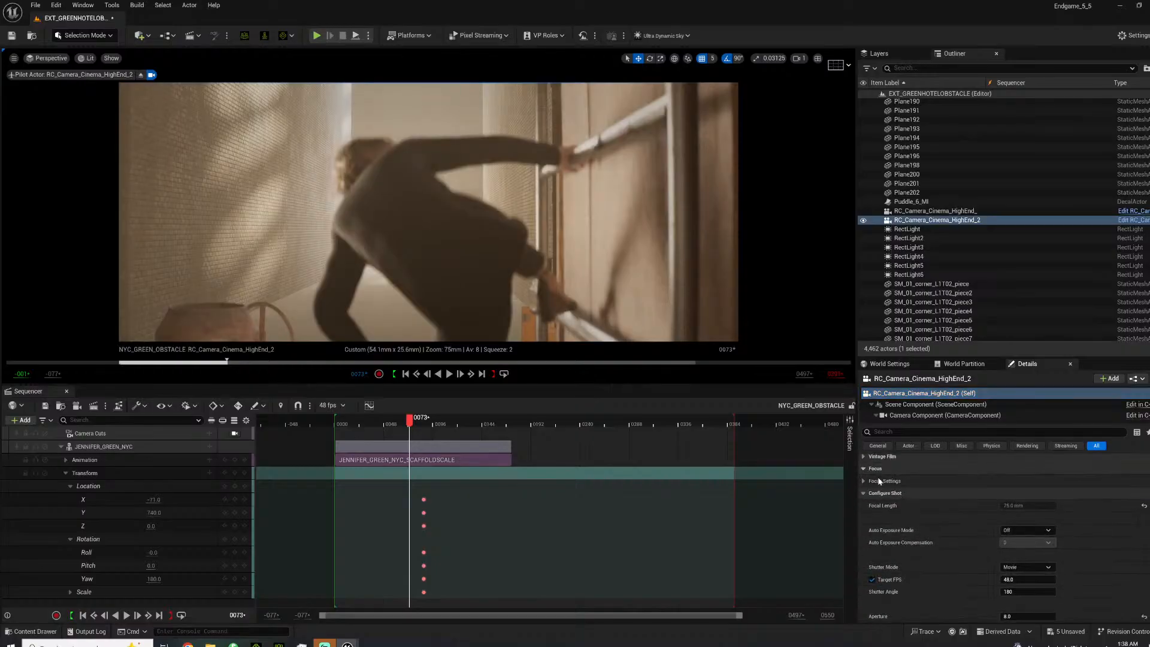
{"action": "left_click", "coordinate": [864, 480]}
{"action": "mouse_move", "coordinate": [1019, 506]}
{"action": "left_mouse_down"}
{"action": "mouse_move", "coordinate": [968, 506]}
{"action": "mouse_move", "coordinate": [981, 506]}
{"action": "left_mouse_up"}
{"action": "left_click", "coordinate": [1005, 518]}
{"action": "right_click_drag", "start_coordinate": [551, 281], "coordinate": [566, 231]}
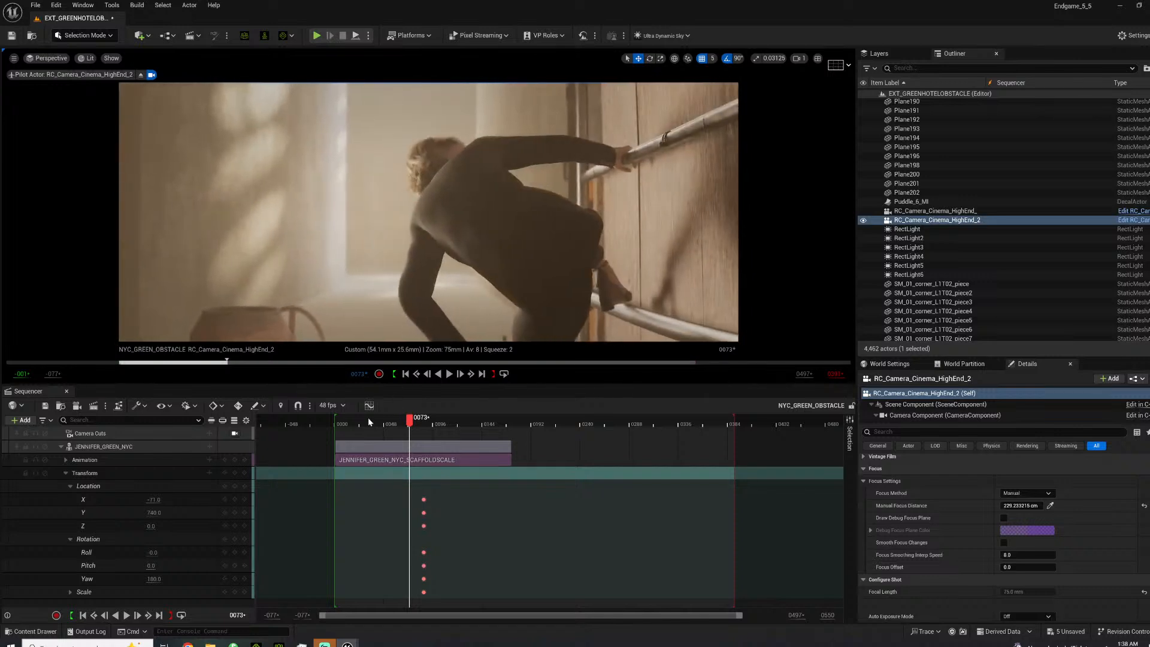
Play the climb from frame 73, replay it from near the start, and scrub to the pose at frame 159.
{"action": "key", "text": "space"}
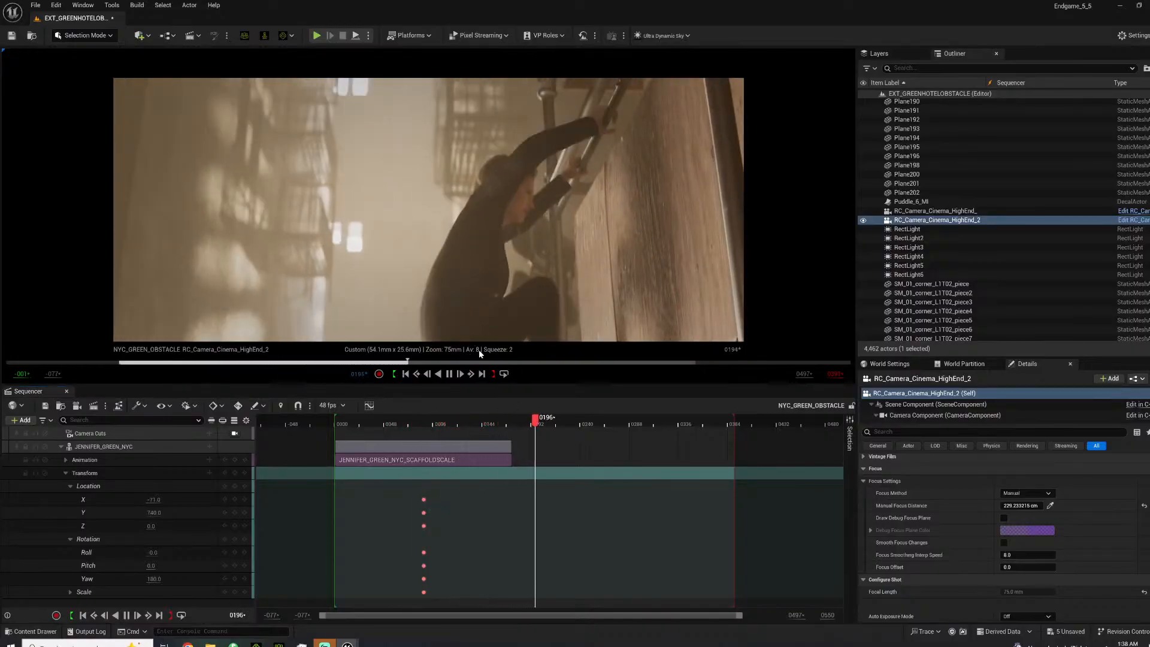
{"action": "left_click_drag", "start_coordinate": [364, 425], "coordinate": [353, 425]}
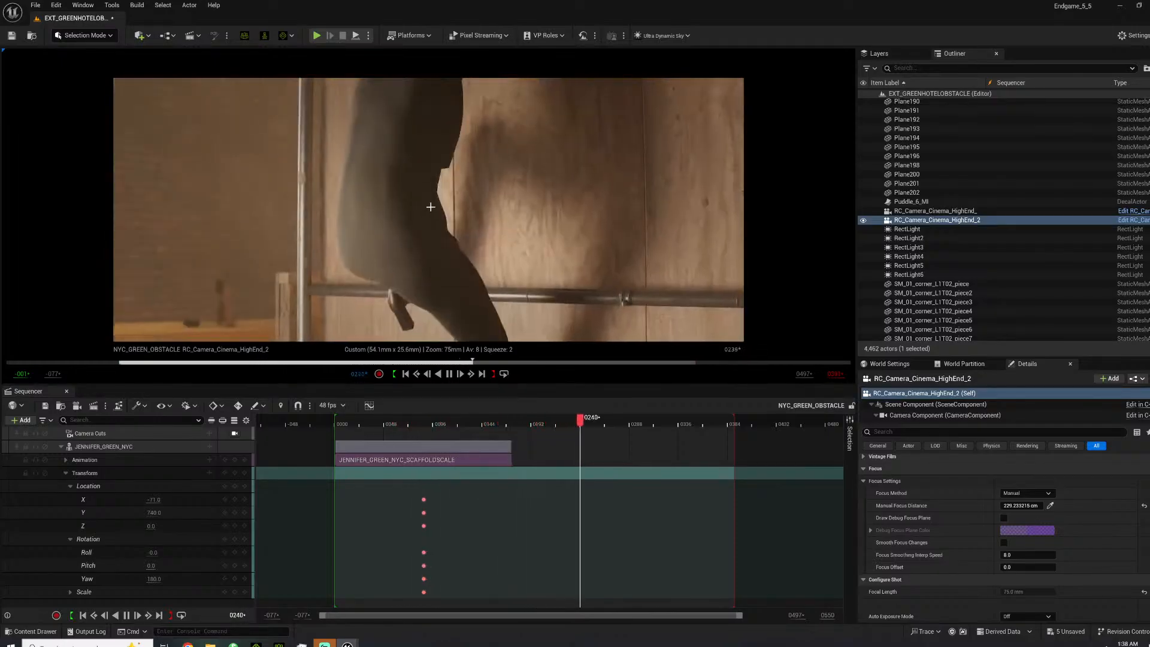
{"action": "left_click_drag", "start_coordinate": [412, 422], "coordinate": [501, 397]}
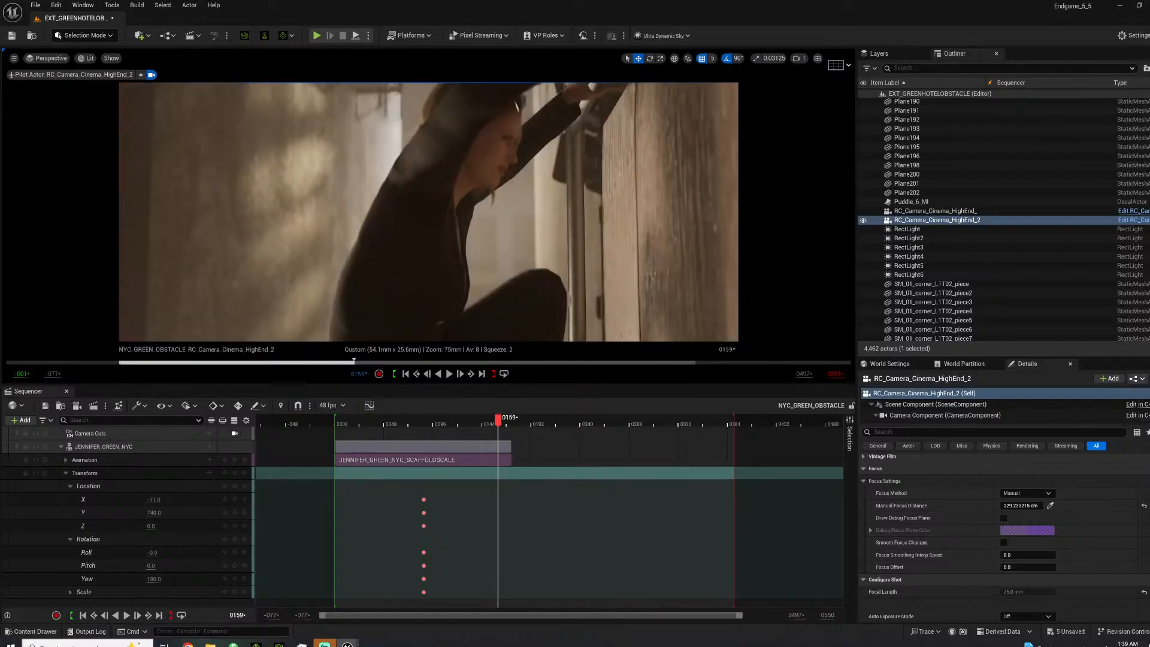
Scrub back through the early climb and reframe the piloted camera on the character's scaffold grip at frame 53.
{"action": "mouse_move", "coordinate": [405, 421]}
{"action": "left_mouse_down"}
{"action": "mouse_move", "coordinate": [439, 419]}
{"action": "mouse_move", "coordinate": [406, 418]}
{"action": "left_mouse_up"}
{"action": "right_click_drag", "start_coordinate": [388, 264], "coordinate": [417, 308]}
{"action": "left_click", "coordinate": [353, 419]}
{"action": "left_click_drag", "start_coordinate": [358, 419], "coordinate": [390, 421]}
{"action": "right_click_drag", "start_coordinate": [402, 300], "coordinate": [443, 287]}
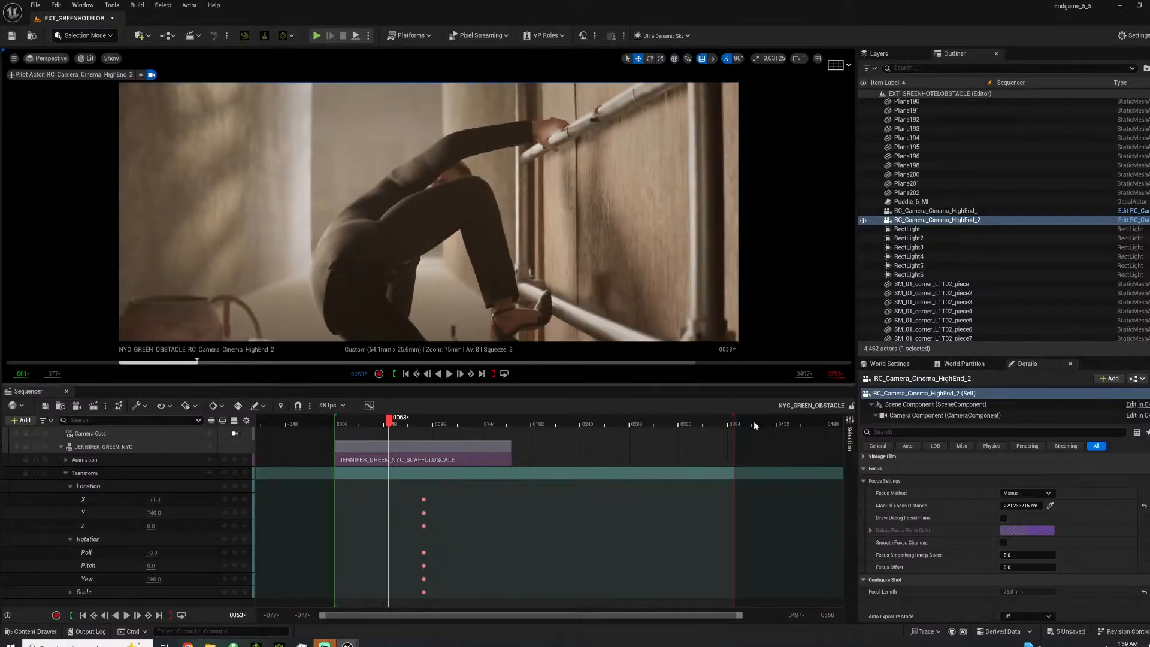
Use the debug focus plane to set the camera's manual focus distance to about 259 cm, and hide the plane again.
{"action": "left_click", "coordinate": [1004, 518]}
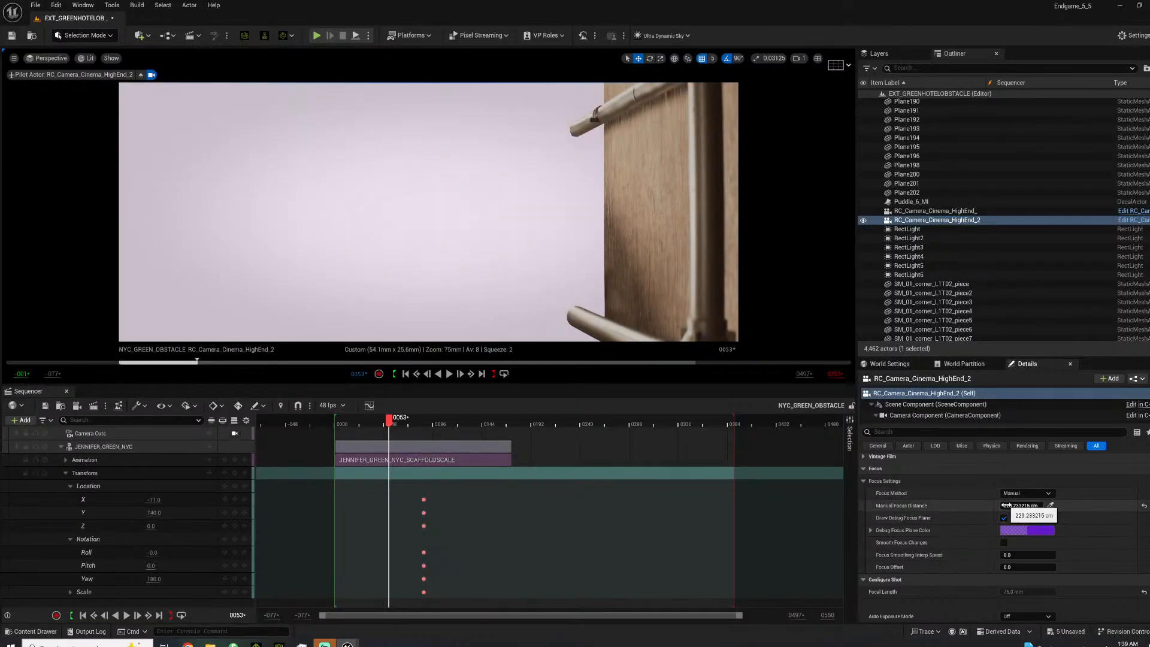
{"action": "left_click_drag", "start_coordinate": [1010, 506], "coordinate": [1022, 506]}
{"action": "left_click", "coordinate": [1004, 518]}
Check the close-up at frames 78 and 84, play the animation while steering the piloted camera, and return to frame 32.
{"action": "left_click_drag", "start_coordinate": [355, 426], "coordinate": [415, 424]}
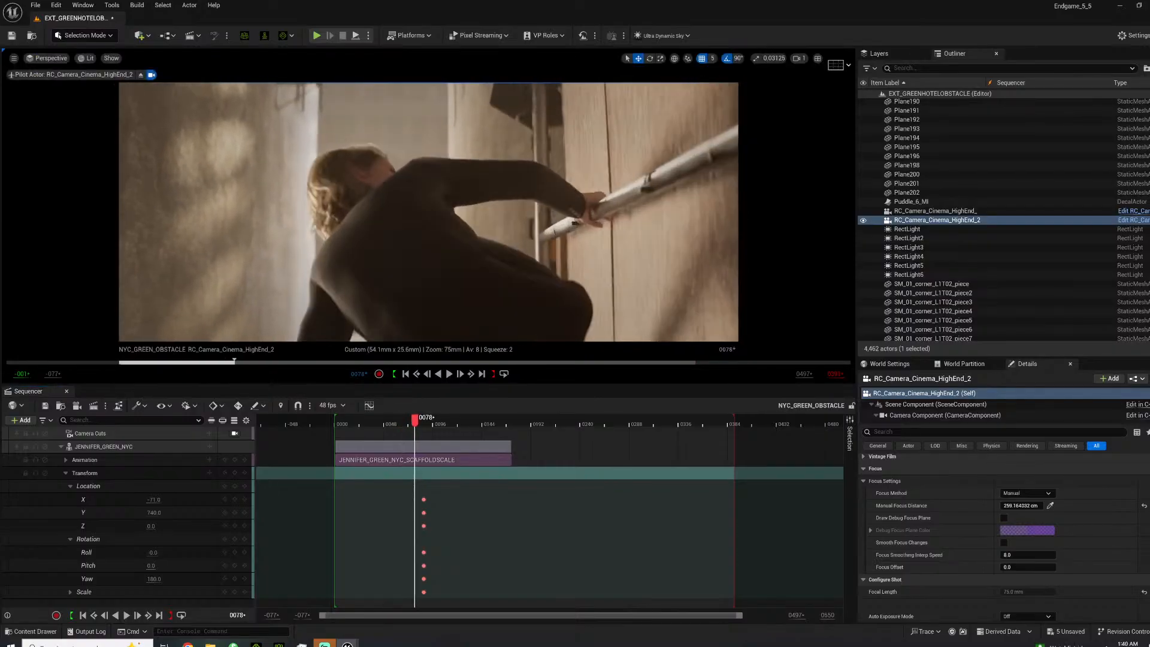
{"action": "left_click_drag", "start_coordinate": [356, 421], "coordinate": [421, 424]}
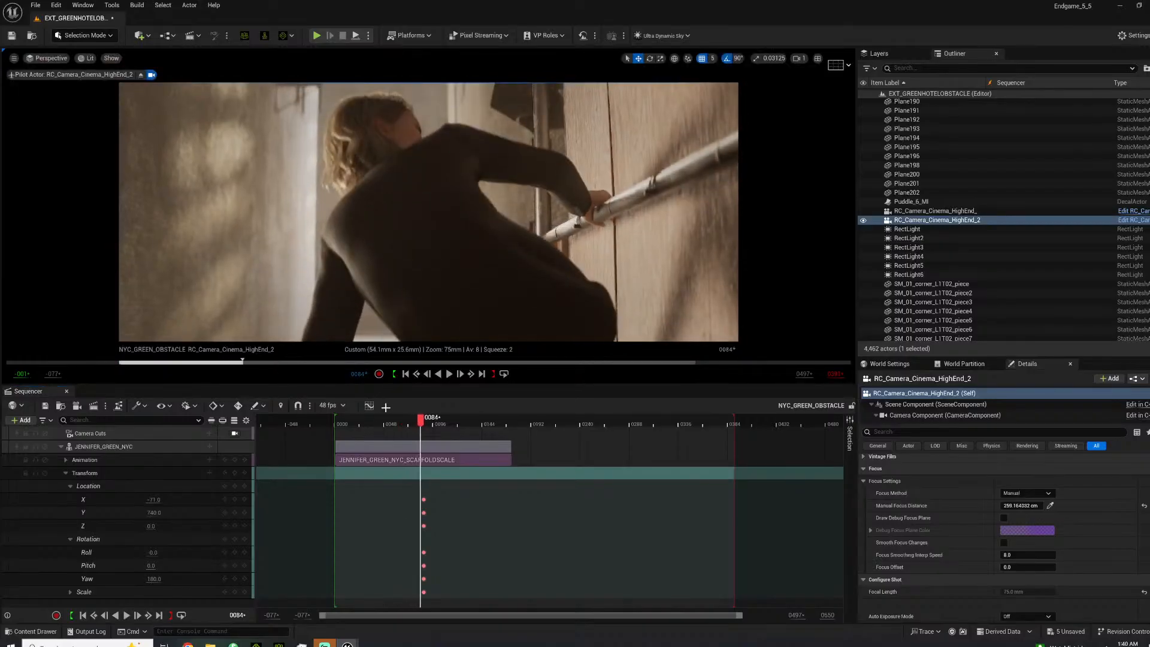
{"action": "right_click", "coordinate": [430, 300]}
{"action": "left_click", "coordinate": [351, 420]}
{"action": "key", "text": "space"}
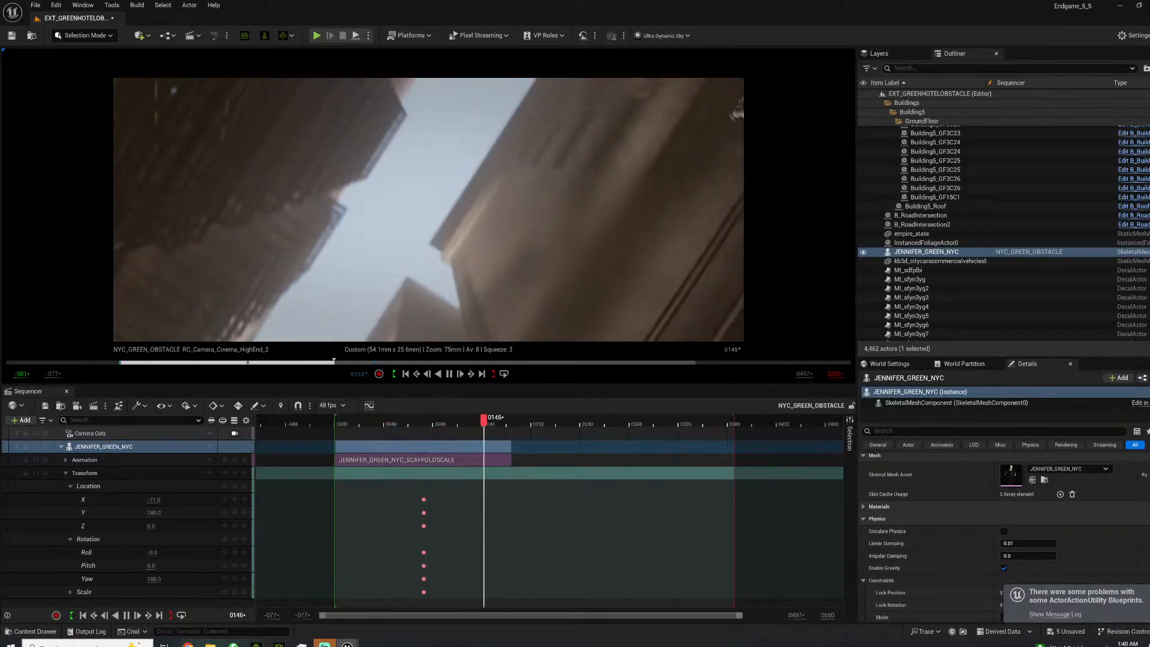
{"action": "mouse_move", "coordinate": [366, 423]}
{"action": "left_mouse_down"}
{"action": "mouse_move", "coordinate": [346, 423]}
{"action": "mouse_move", "coordinate": [367, 424]}
{"action": "left_mouse_up"}
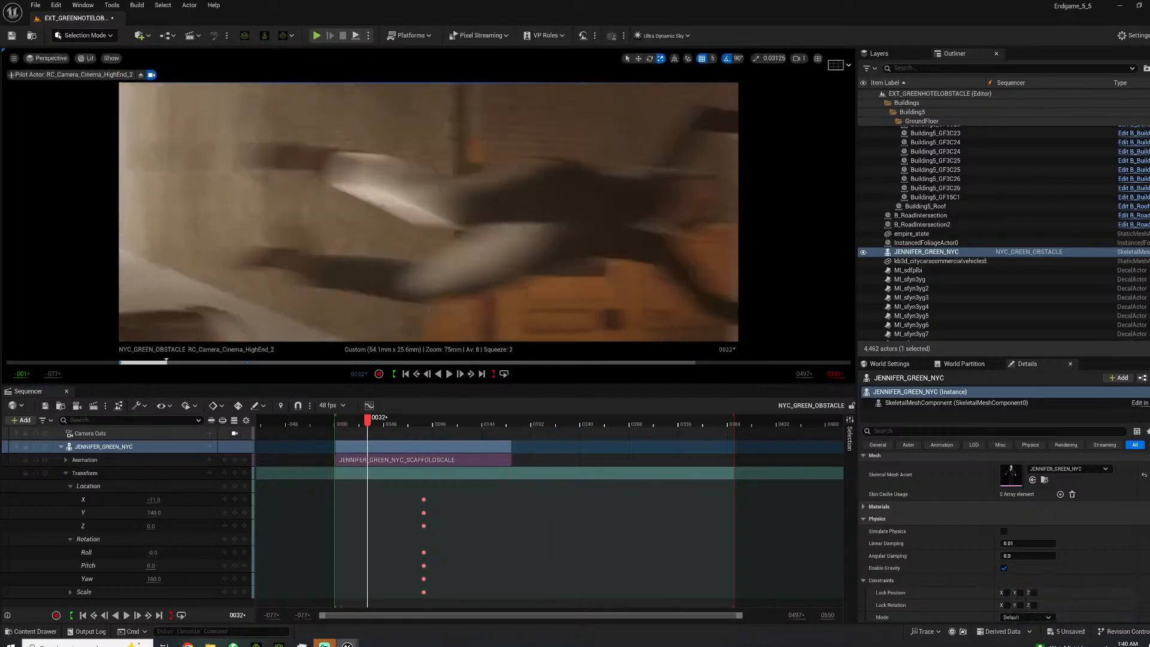
Scrub through frames 8, 34 and 84, reframing the piloted camera farther back, and return to frame -2.
{"action": "left_click_drag", "start_coordinate": [368, 422], "coordinate": [343, 423]}
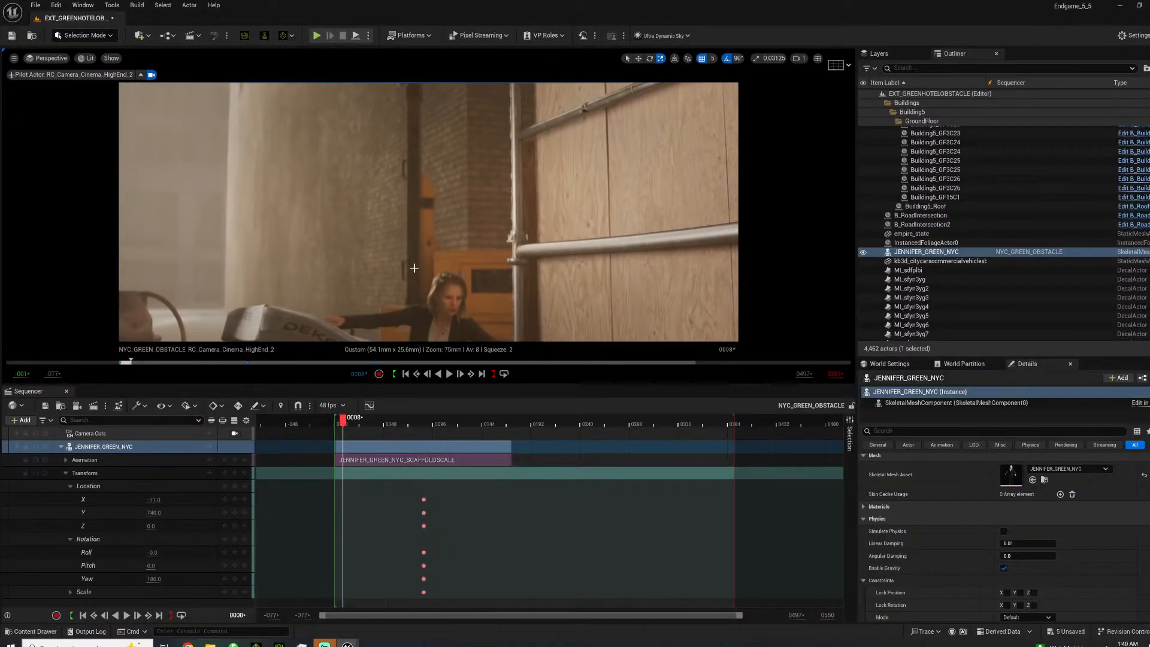
{"action": "left_click_drag", "start_coordinate": [354, 419], "coordinate": [370, 424]}
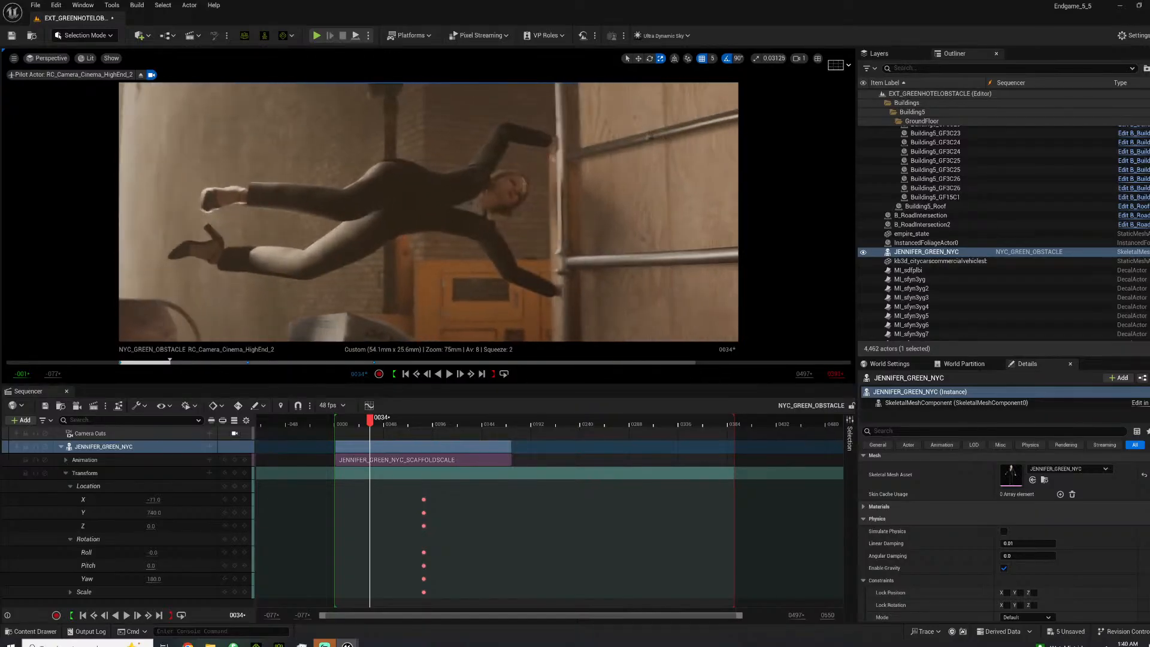
{"action": "left_click_drag", "start_coordinate": [378, 419], "coordinate": [411, 416]}
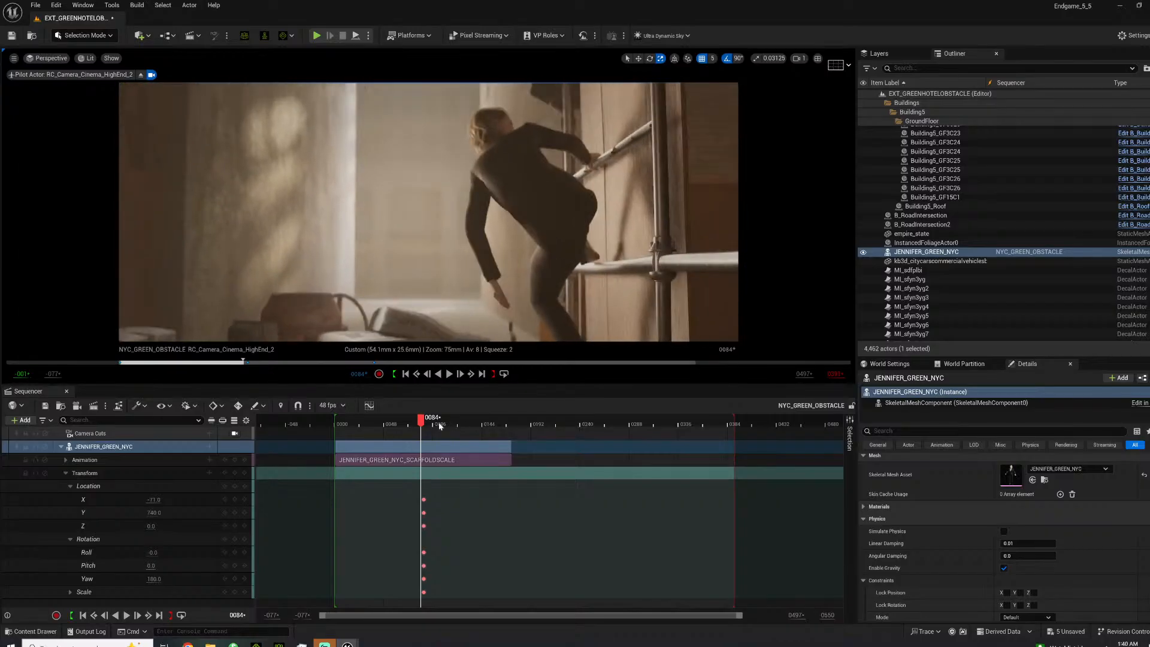
{"action": "left_click", "coordinate": [366, 422]}
{"action": "left_click_drag", "start_coordinate": [369, 422], "coordinate": [333, 421]}
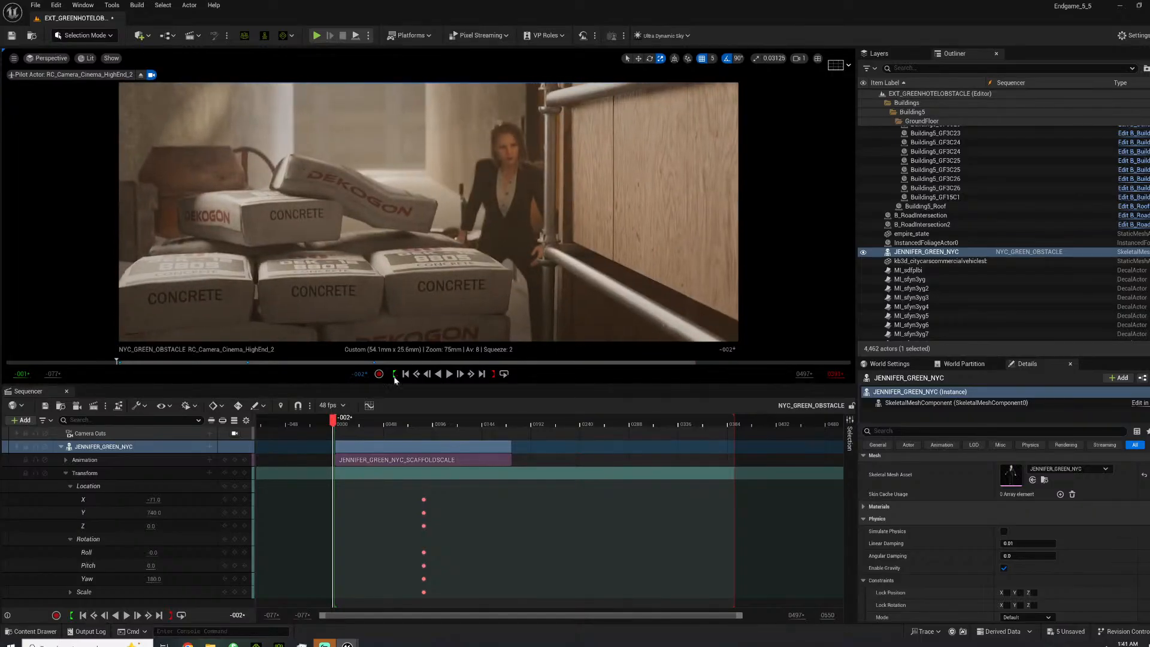
Play the shot from frame -2, replay it twice from near the start, stop at frame 81, and adjust the framing.
{"action": "key", "text": "space"}
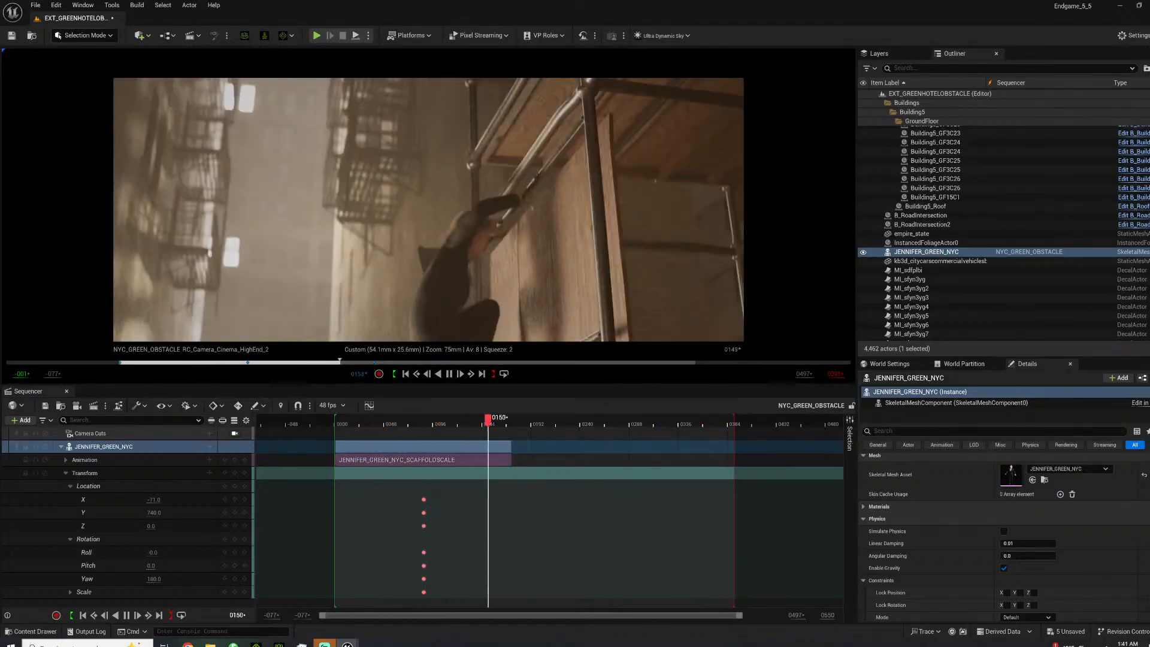
{"action": "left_click", "coordinate": [351, 417]}
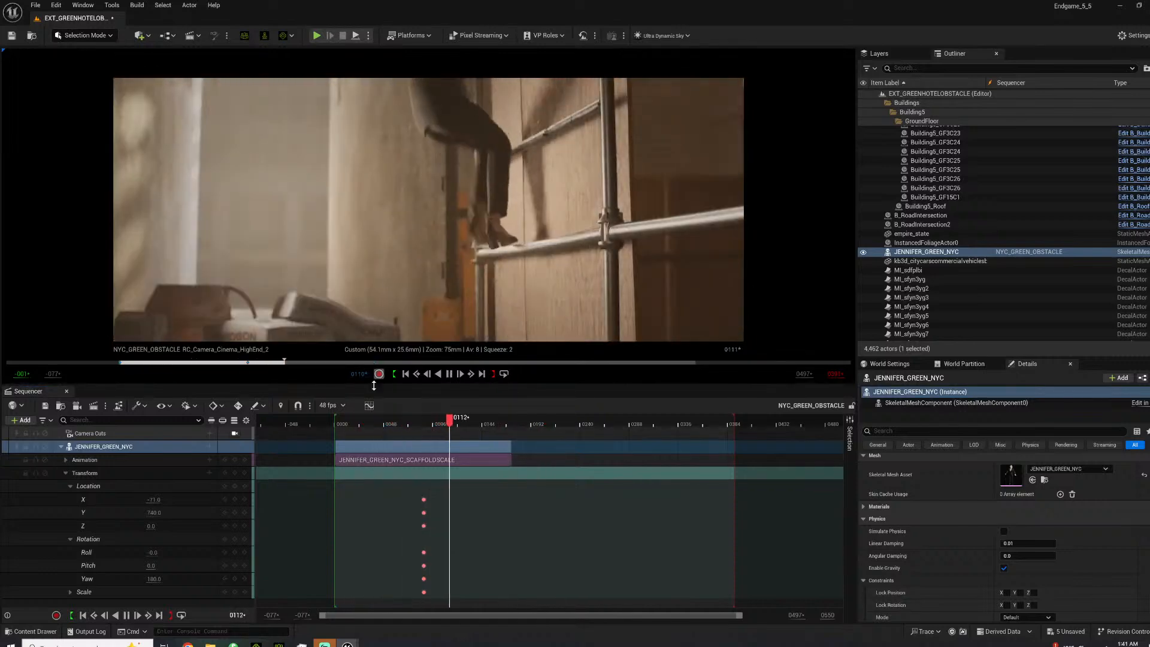
{"action": "left_click", "coordinate": [354, 420]}
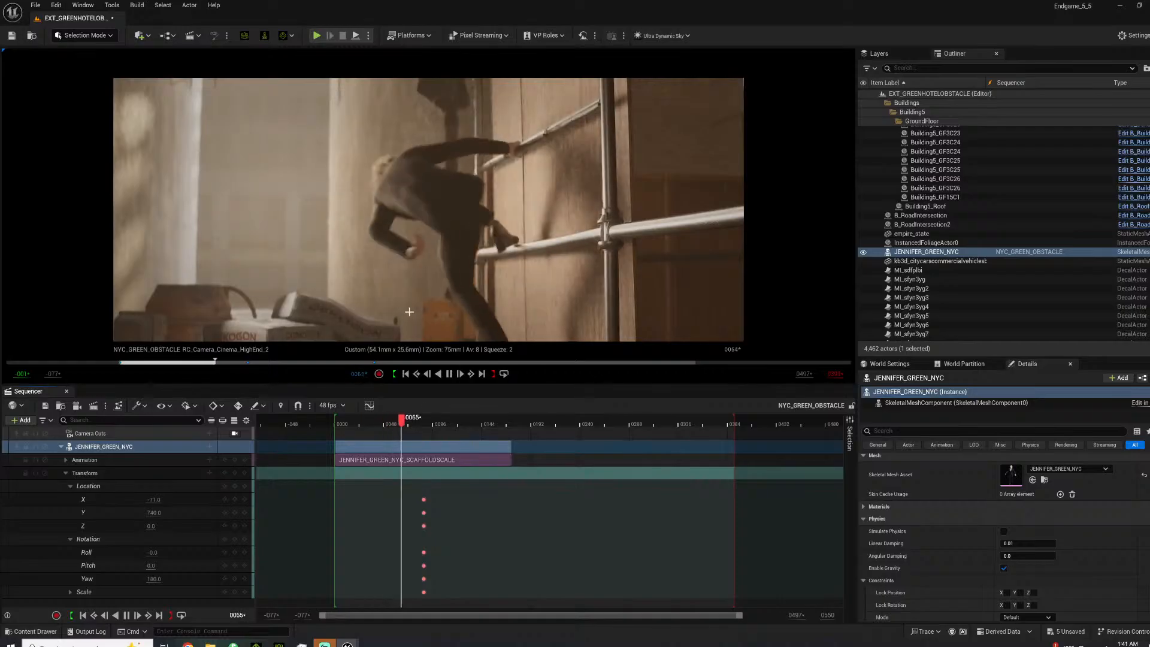
{"action": "key", "text": "space"}
{"action": "mouse_move", "coordinate": [419, 284]}
{"action": "right_mouse_down"}
{"action": "mouse_move", "coordinate": [474, 279]}
{"action": "mouse_move", "coordinate": [395, 285]}
{"action": "mouse_move", "coordinate": [426, 281]}
{"action": "right_mouse_up"}
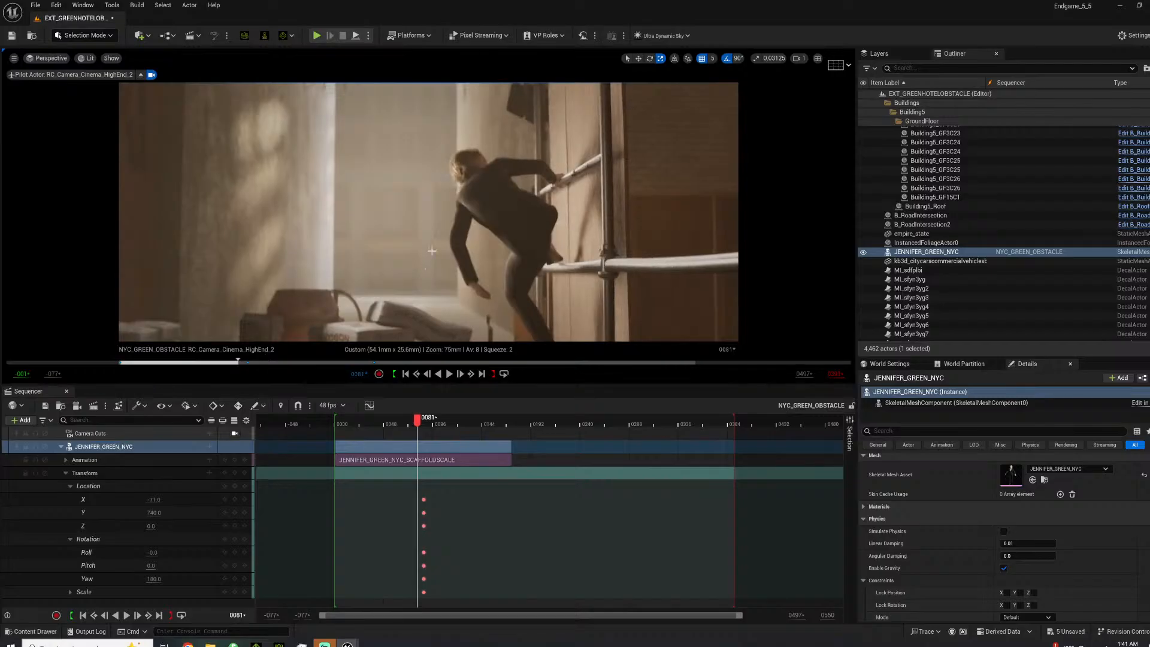
Select RC_Camera_Cinema_HighEnd_2, extend its manual focus distance to the character using the debug focus plane, and reframe to include more scaffolding.
{"action": "scroll", "coordinate": [986, 515], "scroll_direction": "up", "scroll_amount": 3}
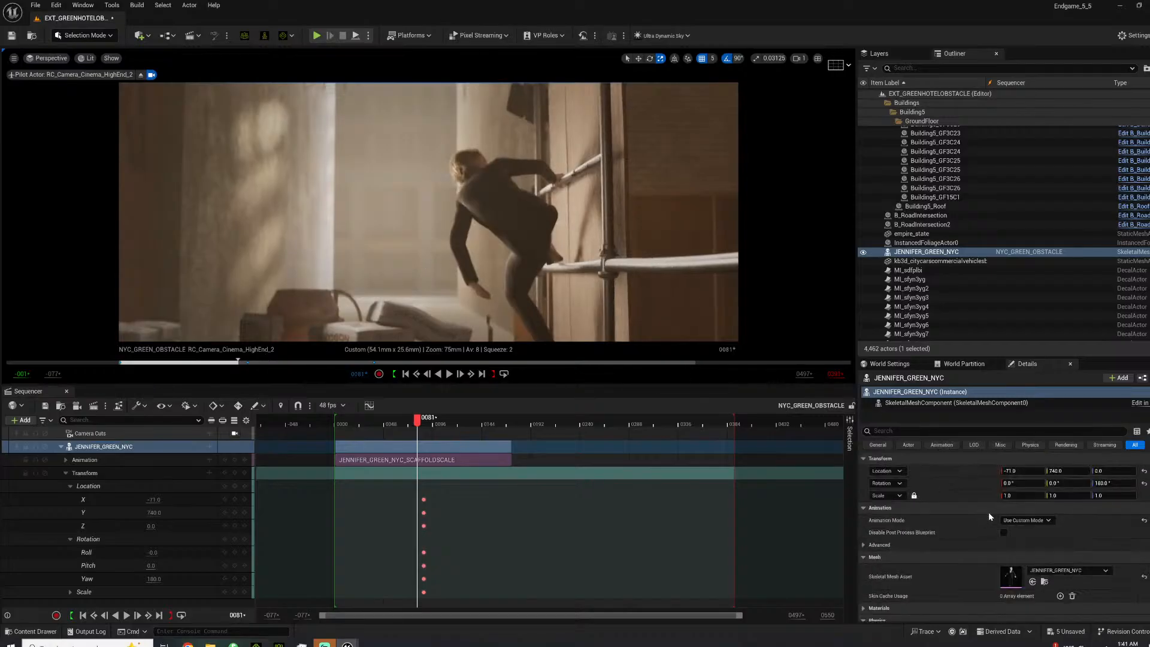
{"action": "scroll", "coordinate": [957, 284], "scroll_direction": "up", "scroll_amount": 5}
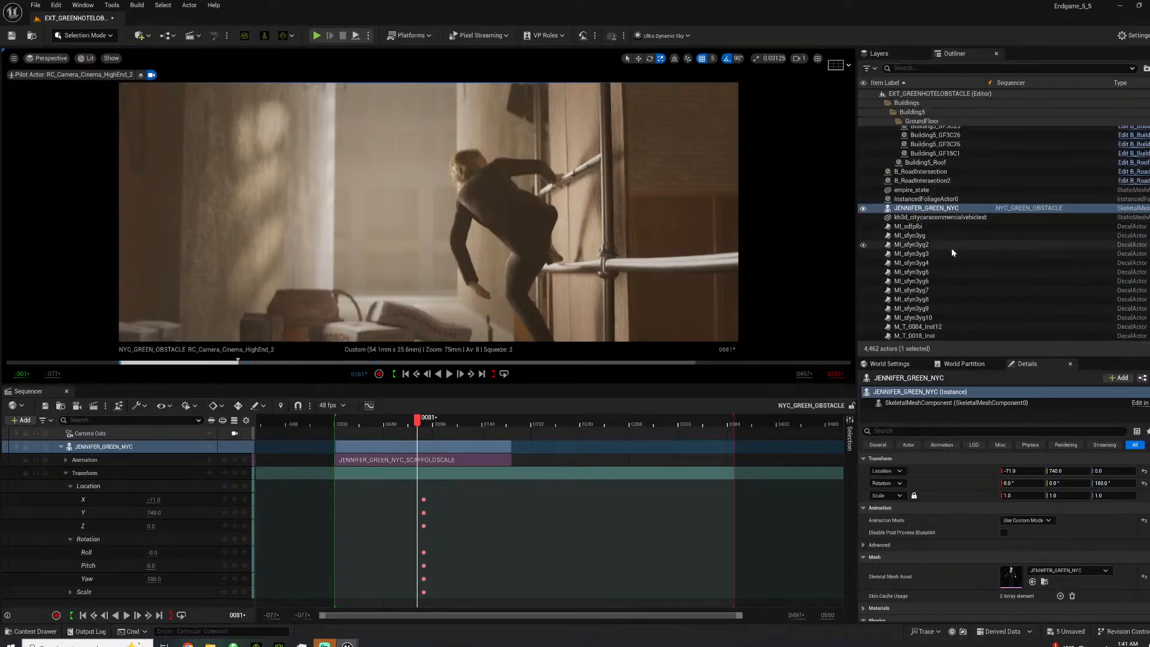
{"action": "scroll", "coordinate": [947, 281], "scroll_direction": "down", "scroll_amount": 10}
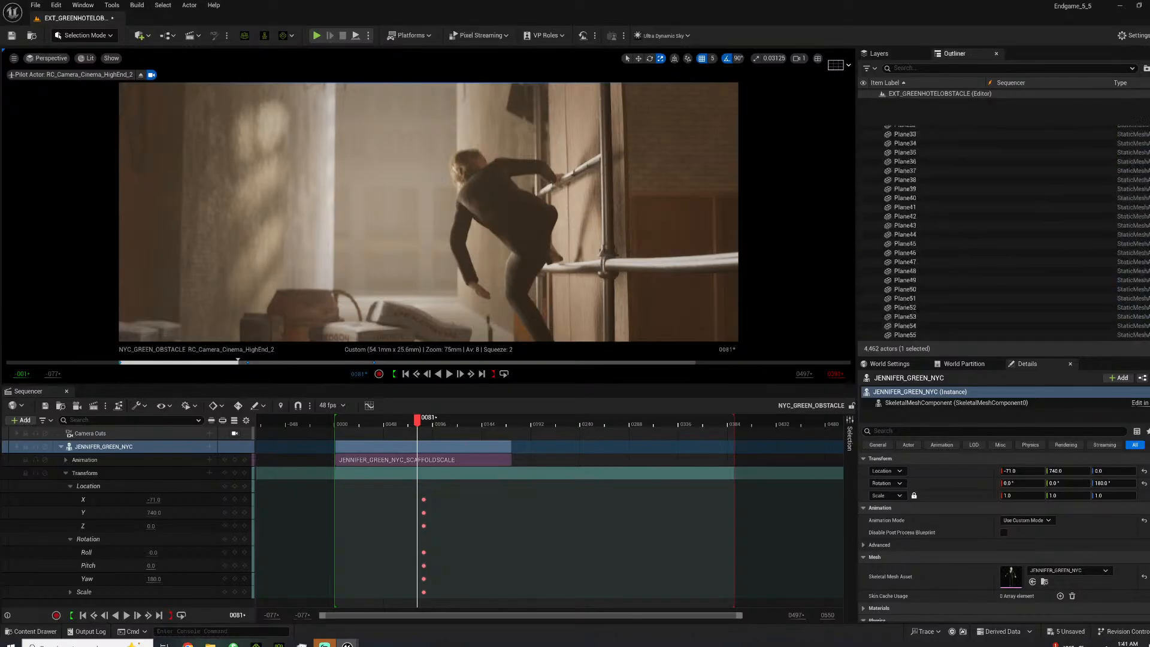
{"action": "scroll", "coordinate": [959, 218], "scroll_direction": "up", "scroll_amount": 10}
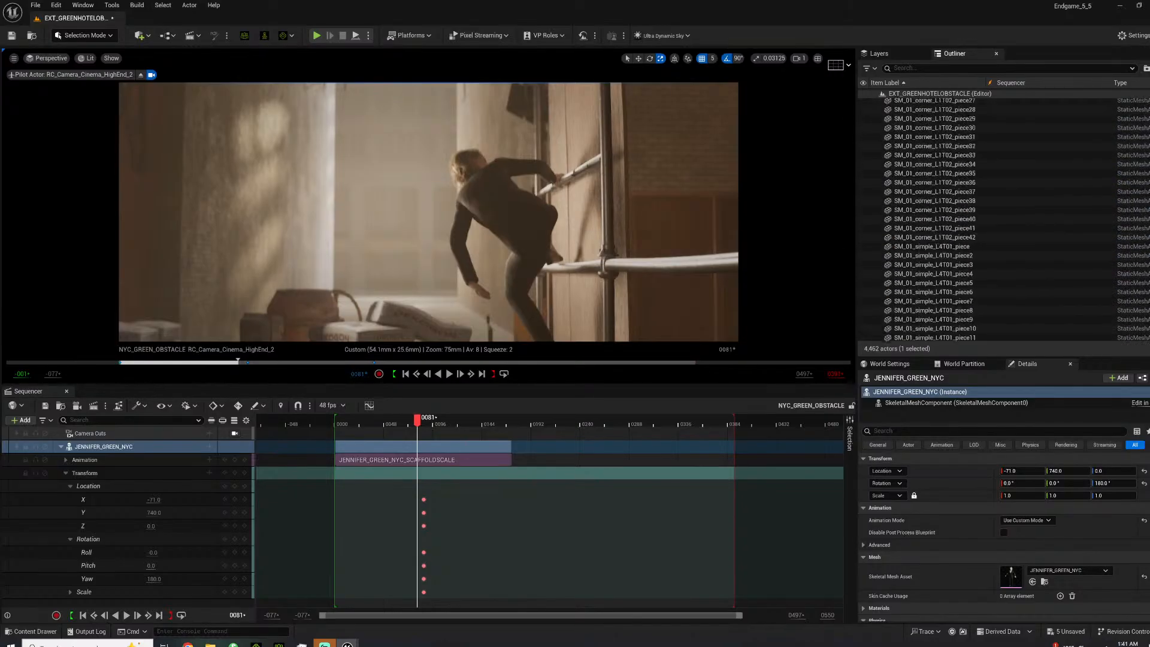
{"action": "scroll", "coordinate": [935, 219], "scroll_direction": "up", "scroll_amount": 10}
{"action": "scroll", "coordinate": [947, 219], "scroll_direction": "down", "scroll_amount": 5}
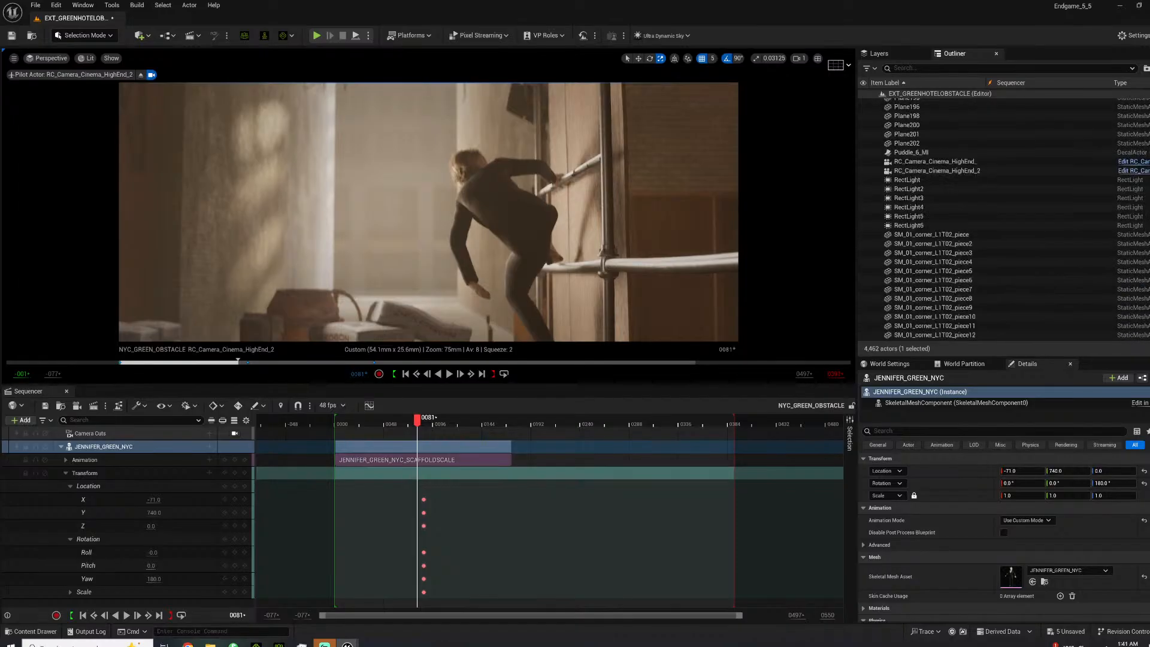
{"action": "left_click", "coordinate": [992, 171]}
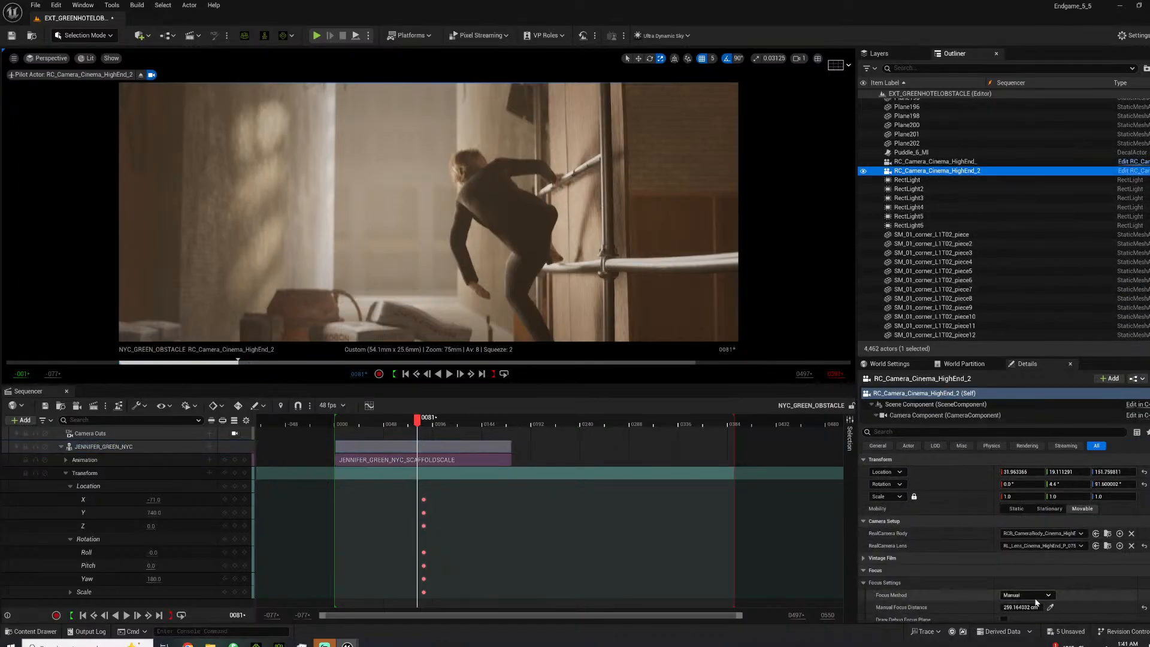
{"action": "scroll", "coordinate": [994, 596], "scroll_direction": "down", "scroll_amount": 1}
{"action": "left_click", "coordinate": [1005, 590]}
{"action": "mouse_move", "coordinate": [1021, 579]}
{"action": "left_mouse_down"}
{"action": "mouse_move", "coordinate": [1067, 579]}
{"action": "mouse_move", "coordinate": [1013, 579]}
{"action": "left_mouse_up"}
{"action": "left_click", "coordinate": [1004, 591]}
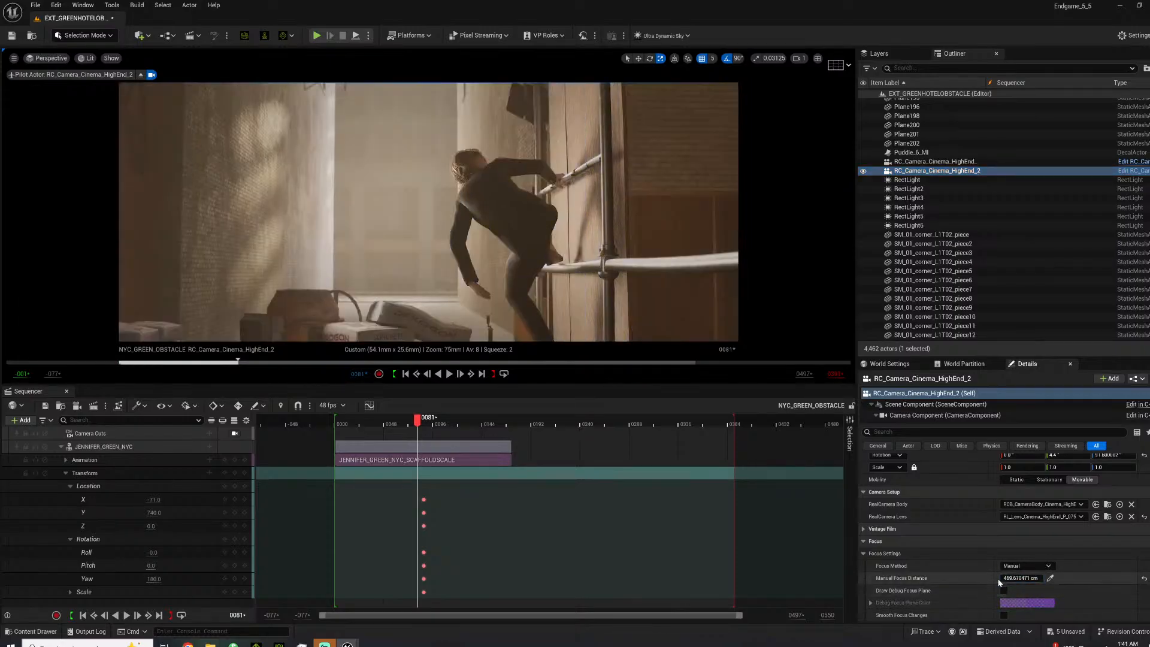
{"action": "right_click_drag", "start_coordinate": [512, 214], "coordinate": [474, 266]}
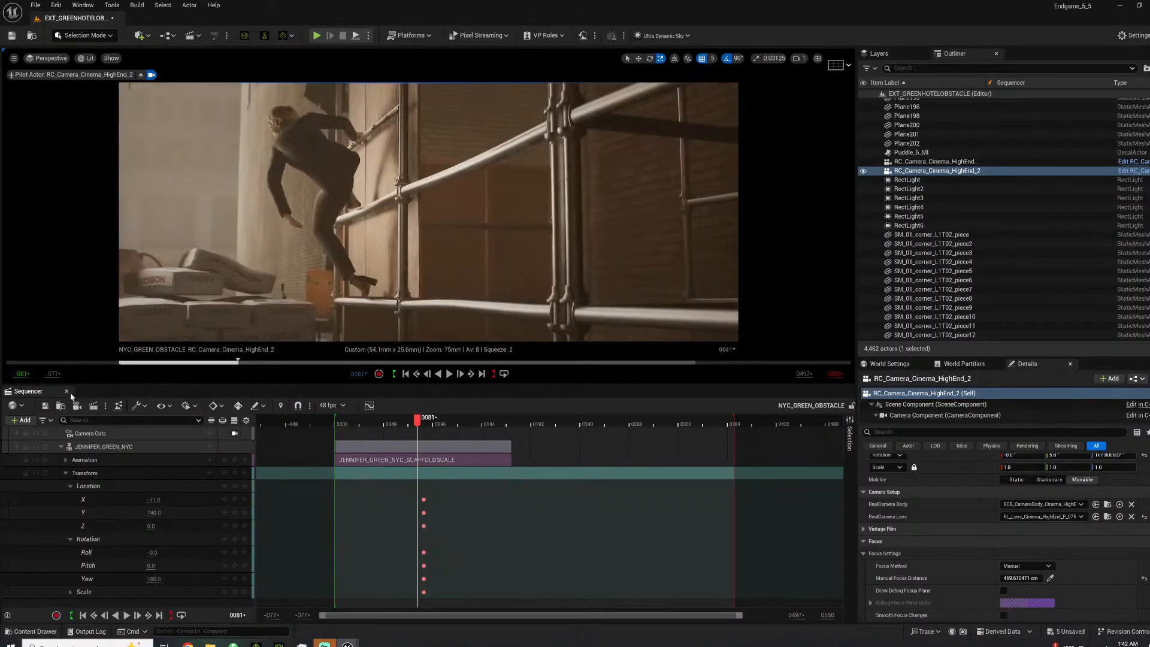
Close the Sequencer, stop piloting RC_Camera_Cinema_HighEnd_2, and clear the camera selection by selecting the level's root entry.
{"action": "left_click", "coordinate": [67, 392]}
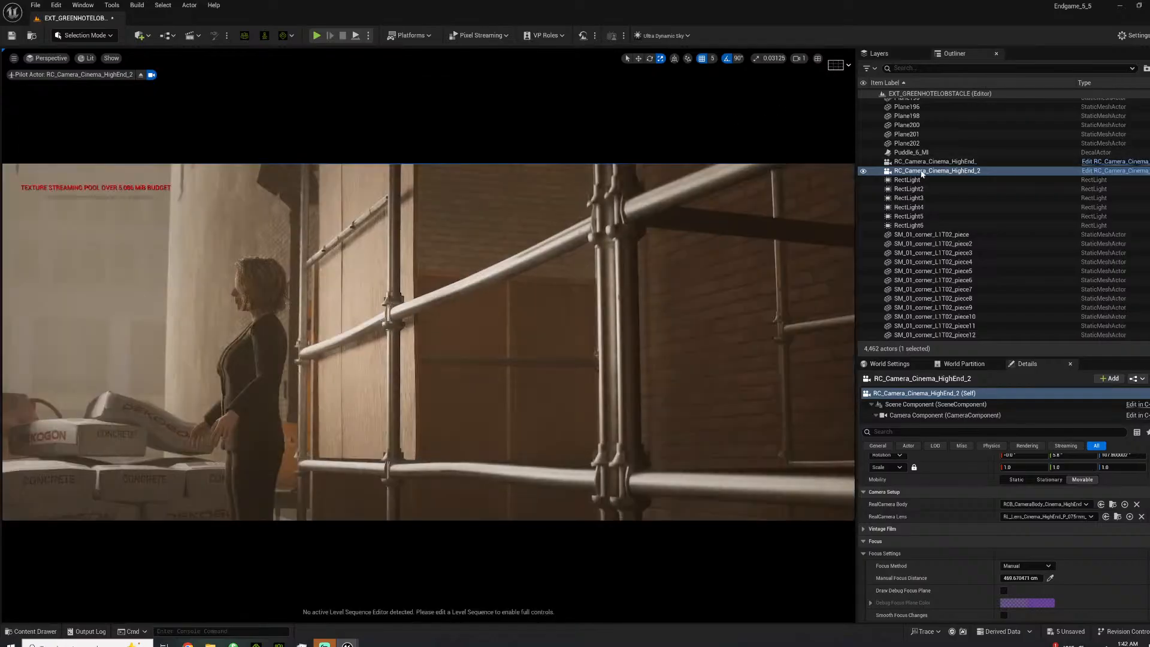
{"action": "right_click", "coordinate": [921, 174]}
{"action": "left_click", "coordinate": [982, 295]}
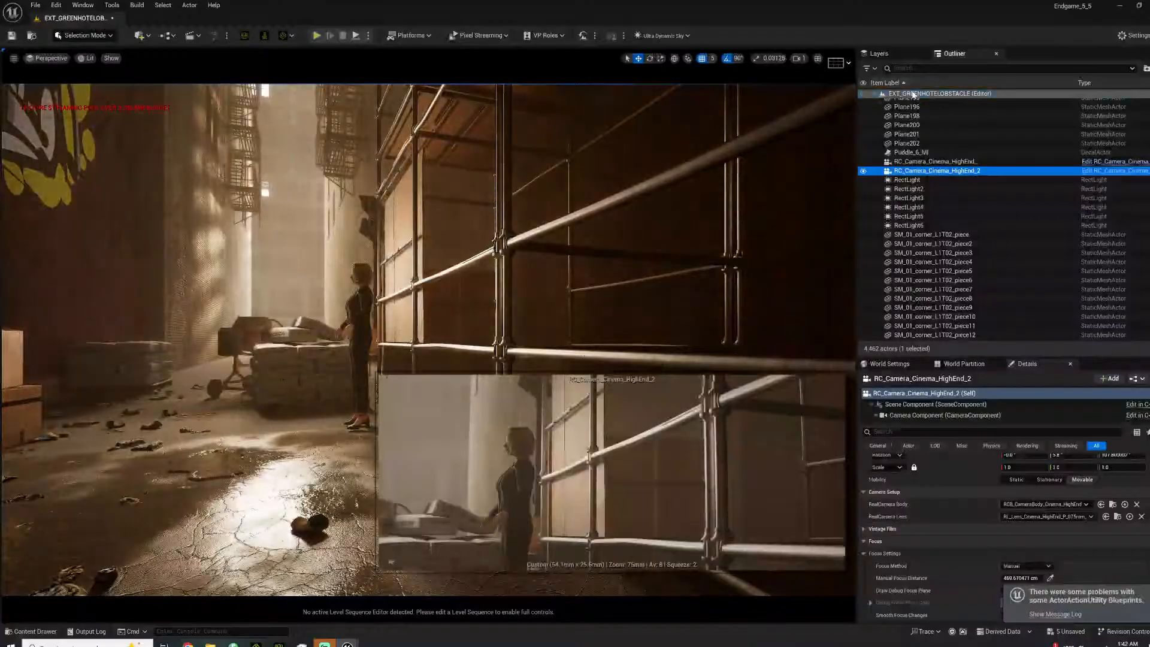
{"action": "left_click", "coordinate": [911, 94]}
Duplicate RectLight4 between the tall buildings and raise the copy higher above the alley.
{"action": "right_click_drag", "start_coordinate": [429, 340], "coordinate": [379, 383]}
{"action": "key", "text": "w"}
{"action": "key", "text": "s"}
{"action": "key", "text": "w"}
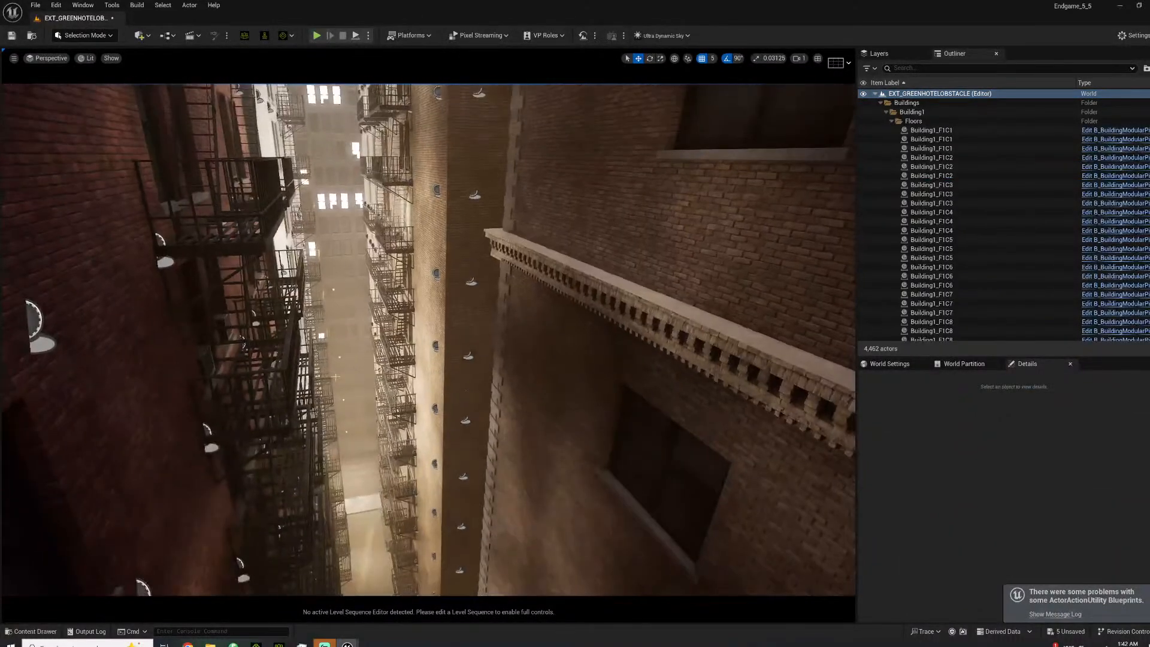
{"action": "left_click", "coordinate": [334, 290]}
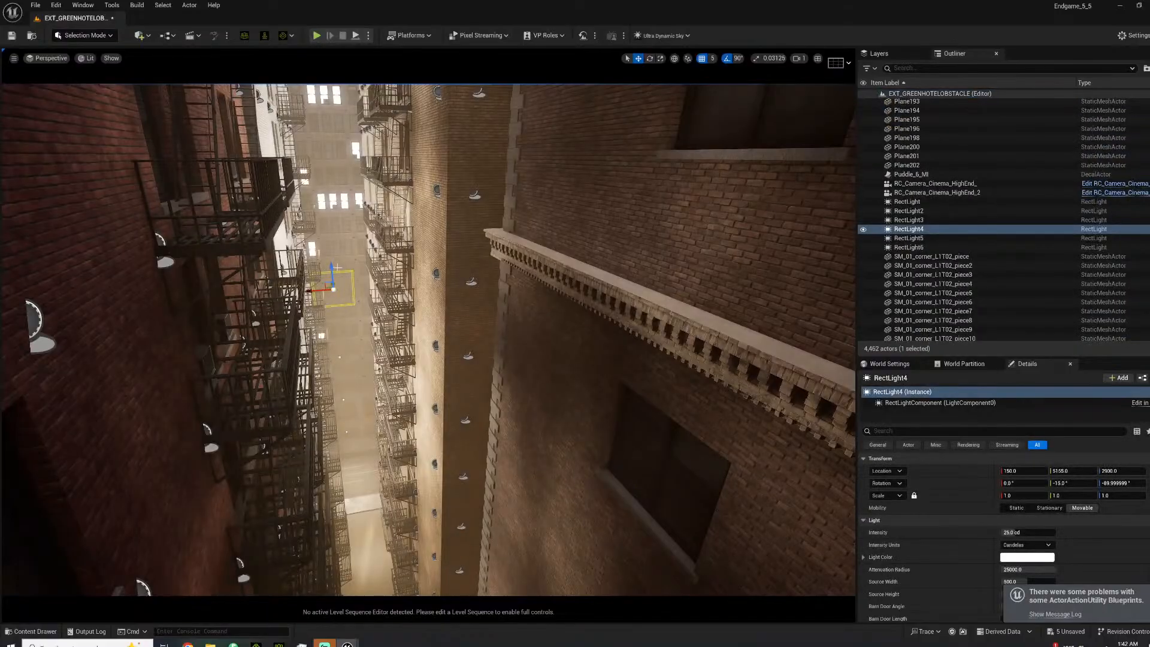
{"action": "left_click_drag", "start_coordinate": [332, 270], "coordinate": [319, 134], "text": "alt"}
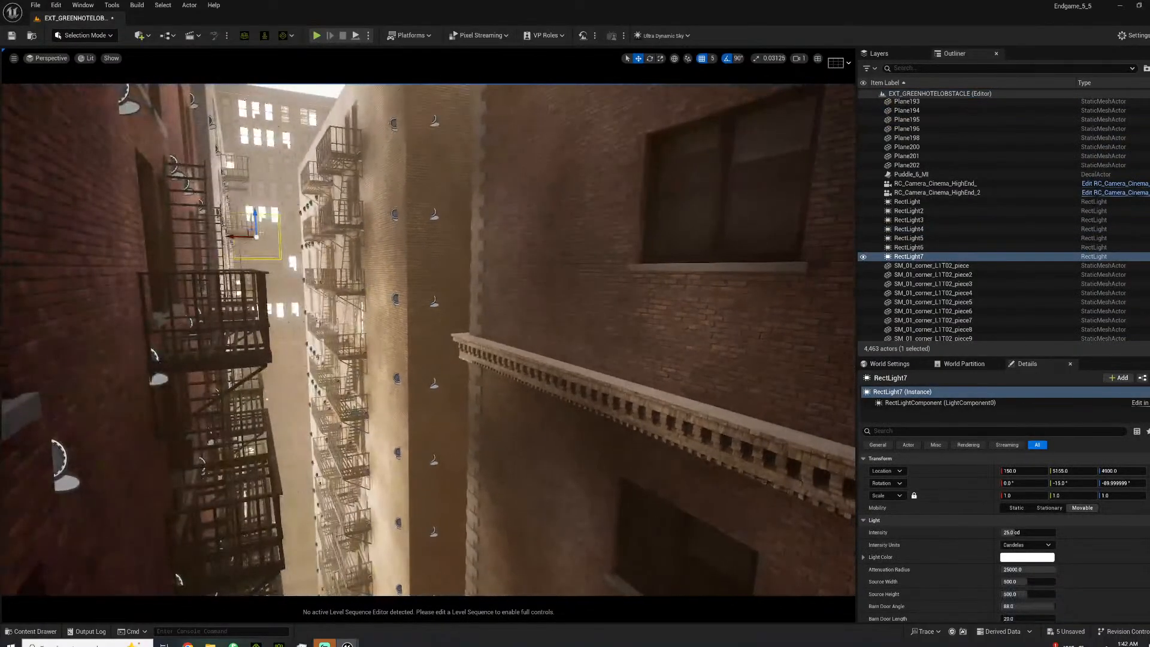
Try a second duplicate of the raised rect light farther along the alley, inspect its effect on the facades, and delete it.
{"action": "left_click_drag", "start_coordinate": [250, 233], "coordinate": [335, 198], "text": "alt"}
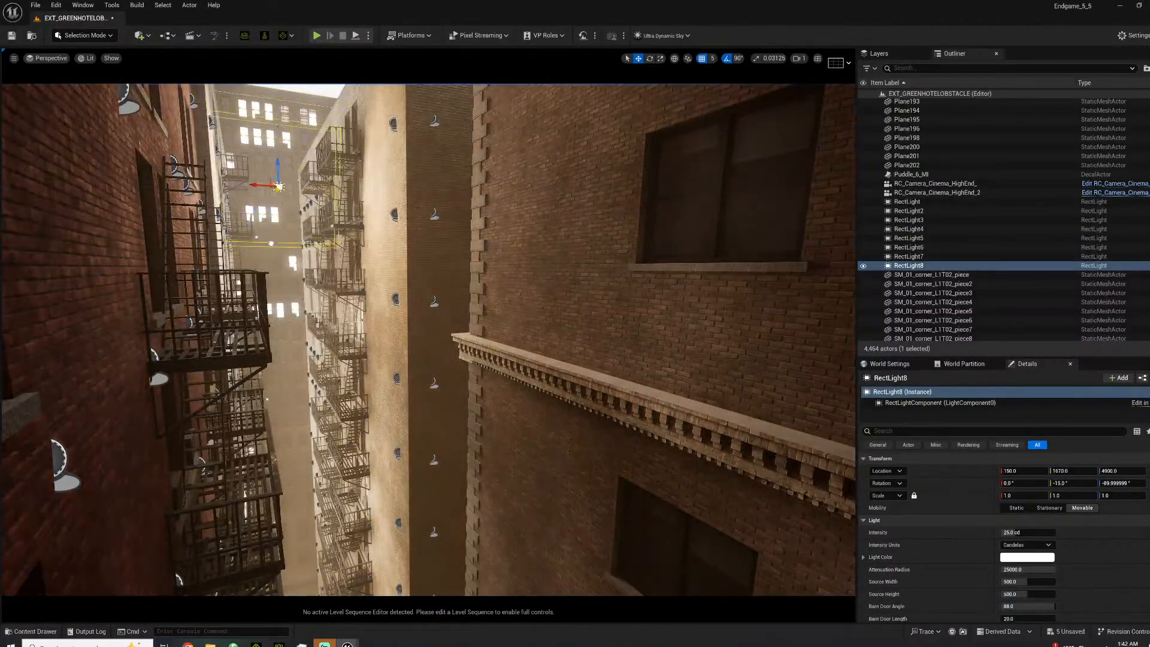
{"action": "right_click_drag", "start_coordinate": [429, 339], "coordinate": [689, 353]}
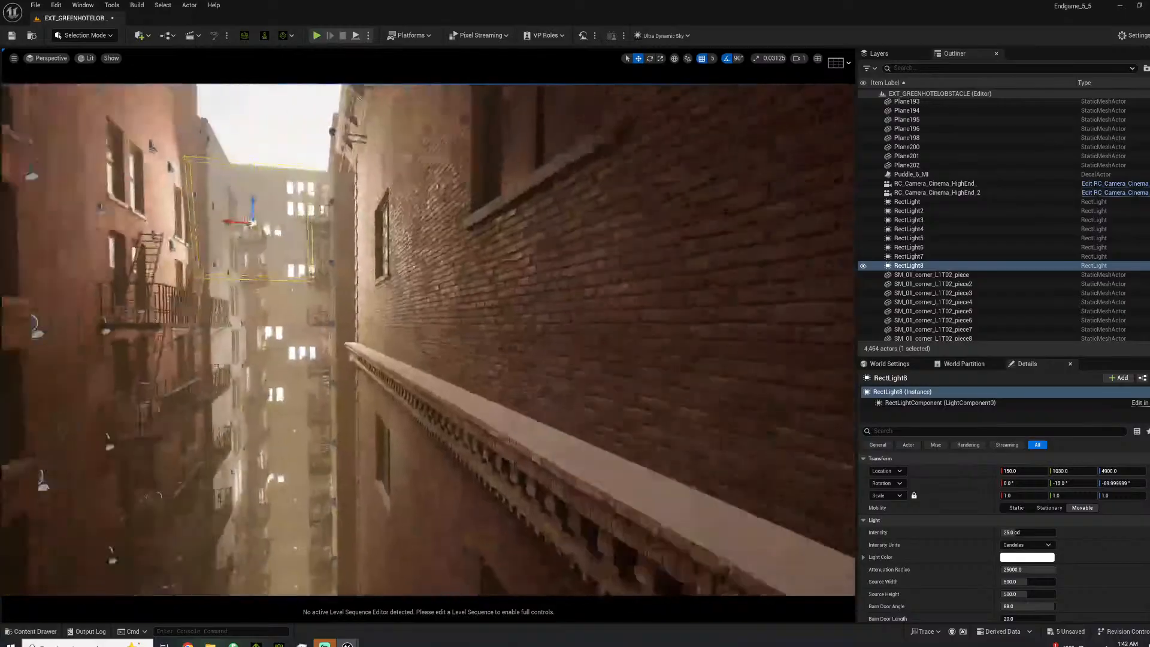
{"action": "right_click_drag", "start_coordinate": [428, 339], "coordinate": [350, 488]}
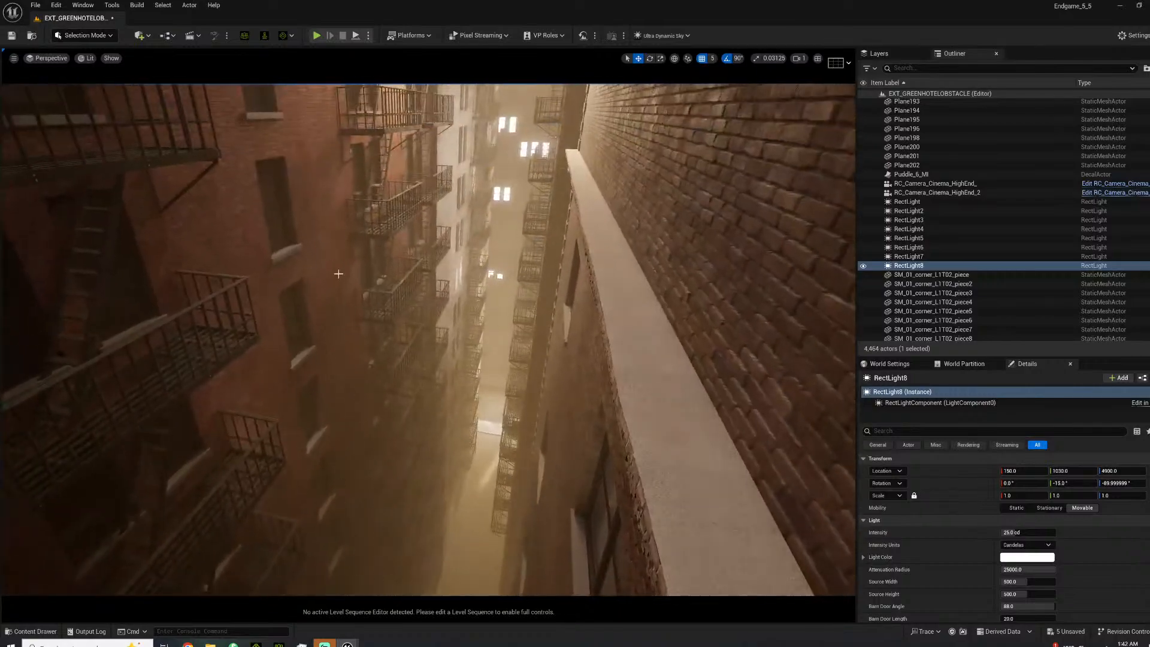
{"action": "right_click_drag", "start_coordinate": [339, 274], "coordinate": [354, 321]}
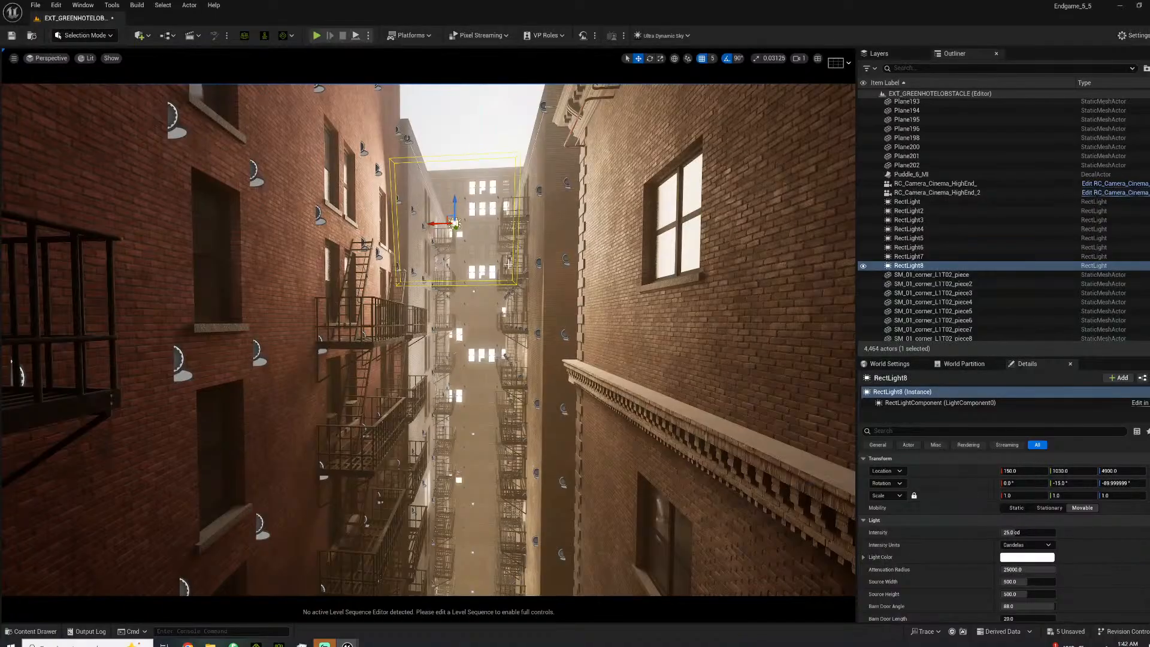
{"action": "key", "text": "Delete"}
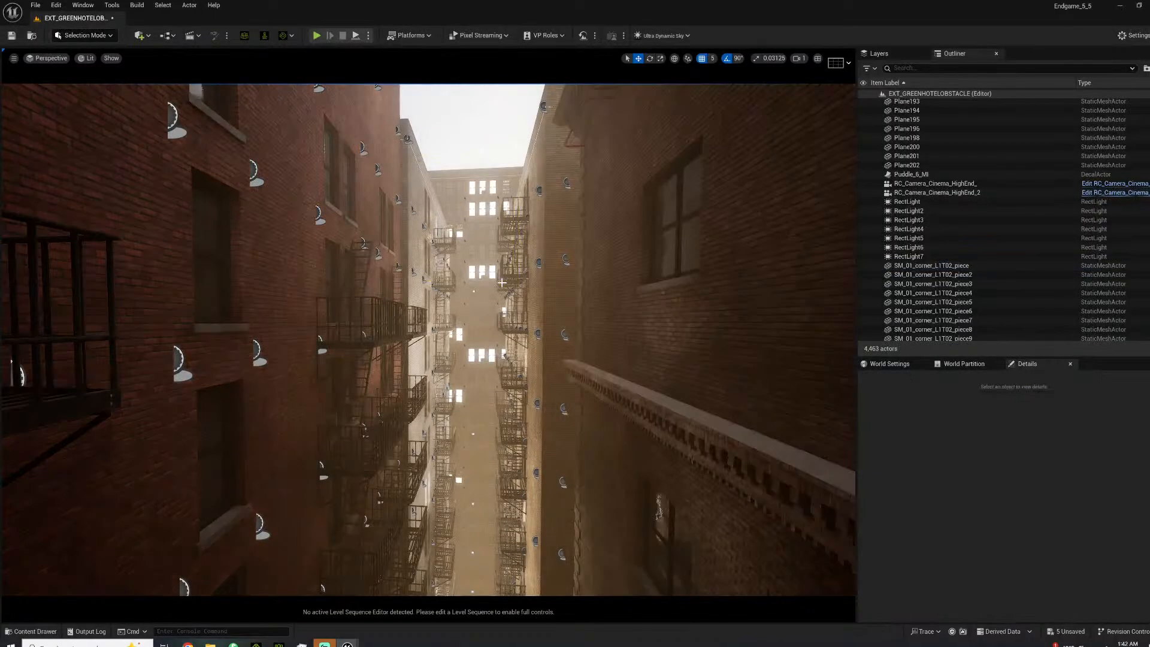
Return to the scaffold area, select RC_Camera_Cinema_HighEnd_2, and pilot it.
{"action": "right_click_drag", "start_coordinate": [582, 252], "coordinate": [719, 258]}
{"action": "right_click_drag", "start_coordinate": [429, 340], "coordinate": [544, 368]}
{"action": "left_click", "coordinate": [458, 414]}
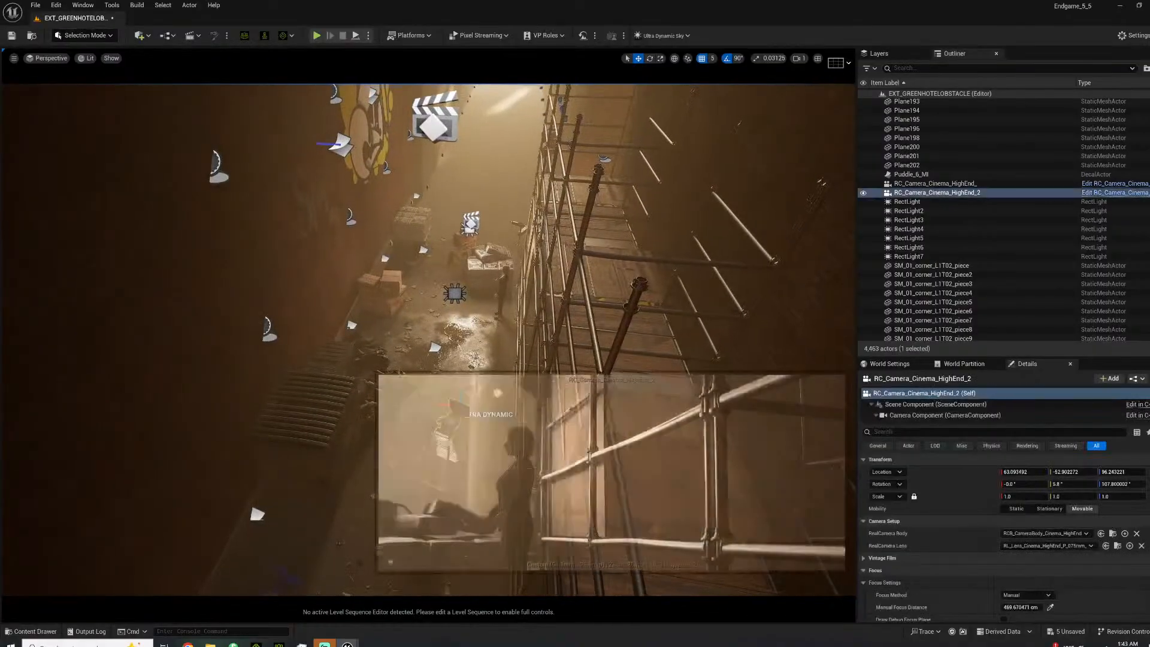
{"action": "right_click", "coordinate": [912, 184]}
{"action": "key", "text": "Escape"}
{"action": "right_click", "coordinate": [911, 193]}
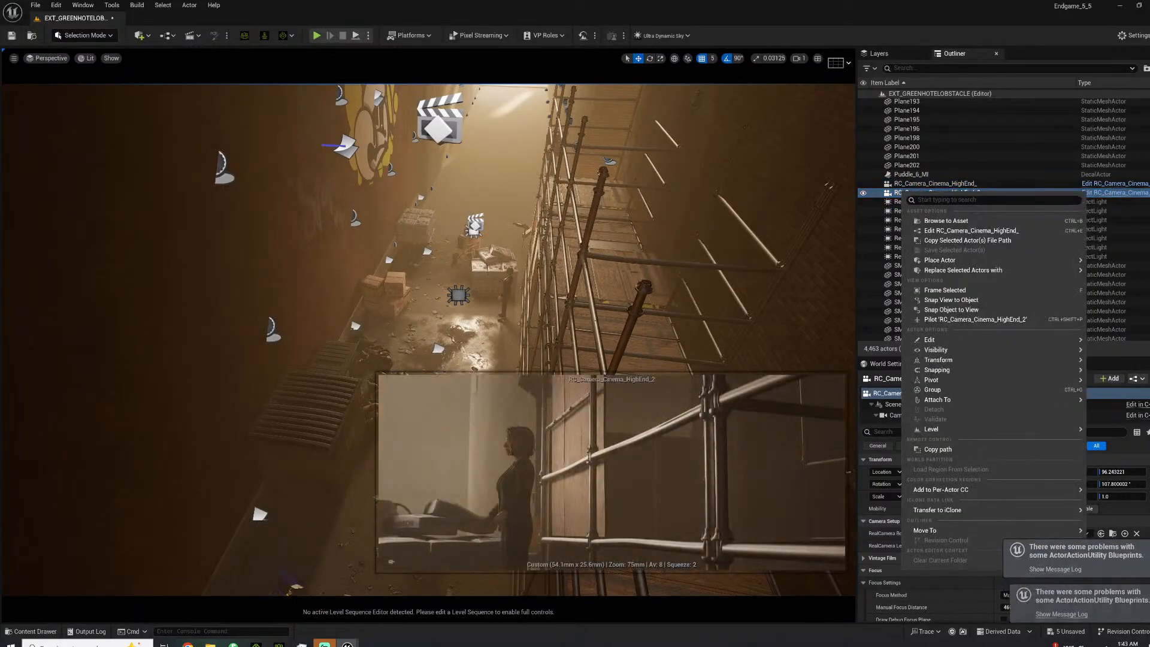
{"action": "left_click", "coordinate": [958, 314]}
Fly the piloted camera around the alley, trying a steep upward angle between the buildings.
{"action": "key", "text": "s"}
{"action": "right_click_drag", "start_coordinate": [539, 312], "coordinate": [553, 153]}
{"action": "key", "text": "w"}
{"action": "key", "text": "d"}
{"action": "key", "text": "s"}
{"action": "key", "text": "g"}
{"action": "key", "text": "s"}
{"action": "key", "text": "a"}
{"action": "key", "text": "e"}
{"action": "key", "text": "s"}
{"action": "key", "text": "w"}
{"action": "key", "text": "s"}
{"action": "key", "text": "s"}
{"action": "key", "text": "s"}
{"action": "key", "text": "w"}
{"action": "key", "text": "w"}
{"action": "key", "text": "s"}
{"action": "key", "text": "w"}
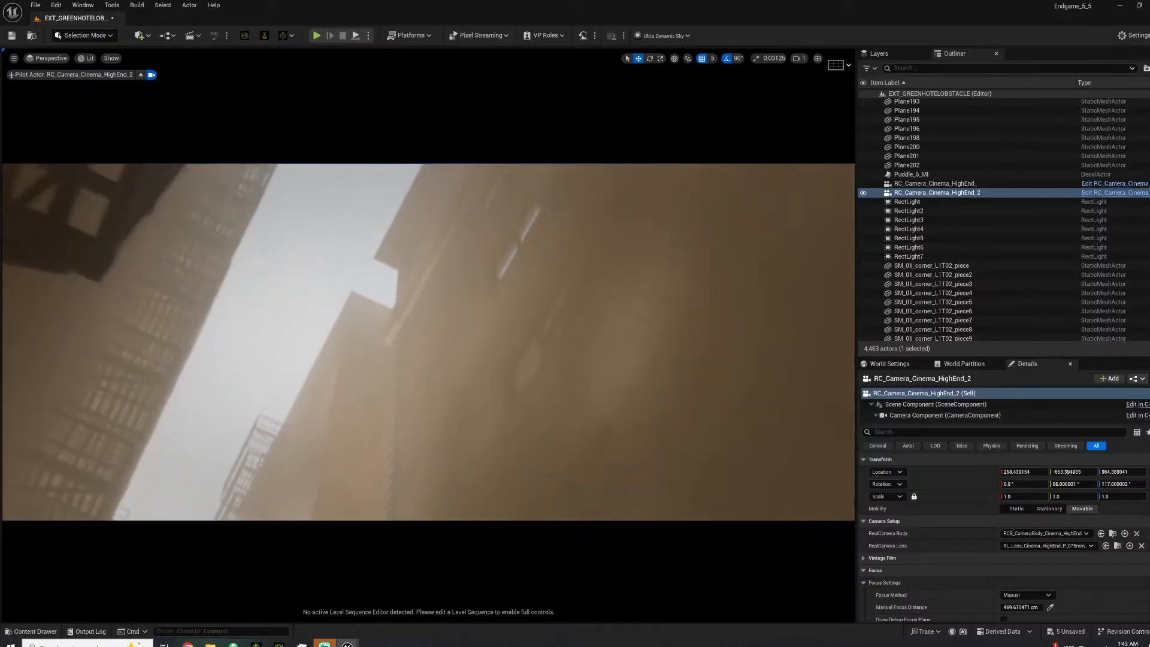
Steer the tilted camera from the rooftops down to the alley floor, framing the character at a low angle with the red ladder in the foreground.
{"action": "right_click_drag", "start_coordinate": [545, 158], "coordinate": [489, 245]}
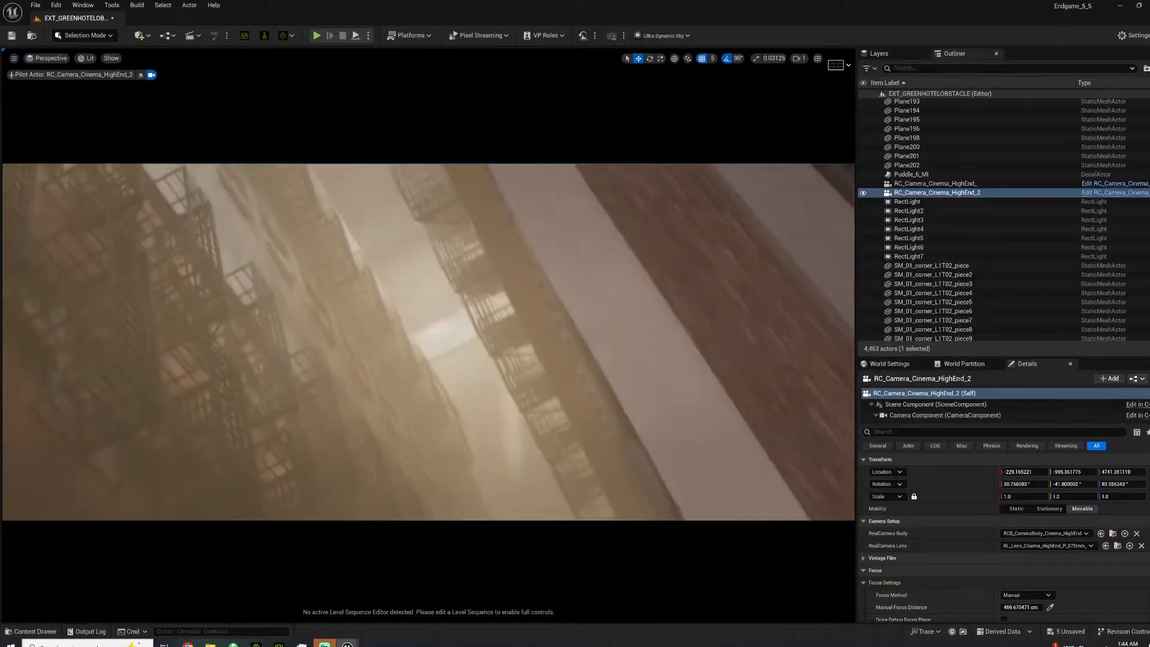
{"action": "key", "text": "s"}
{"action": "right_click_drag", "start_coordinate": [429, 341], "coordinate": [796, 347]}
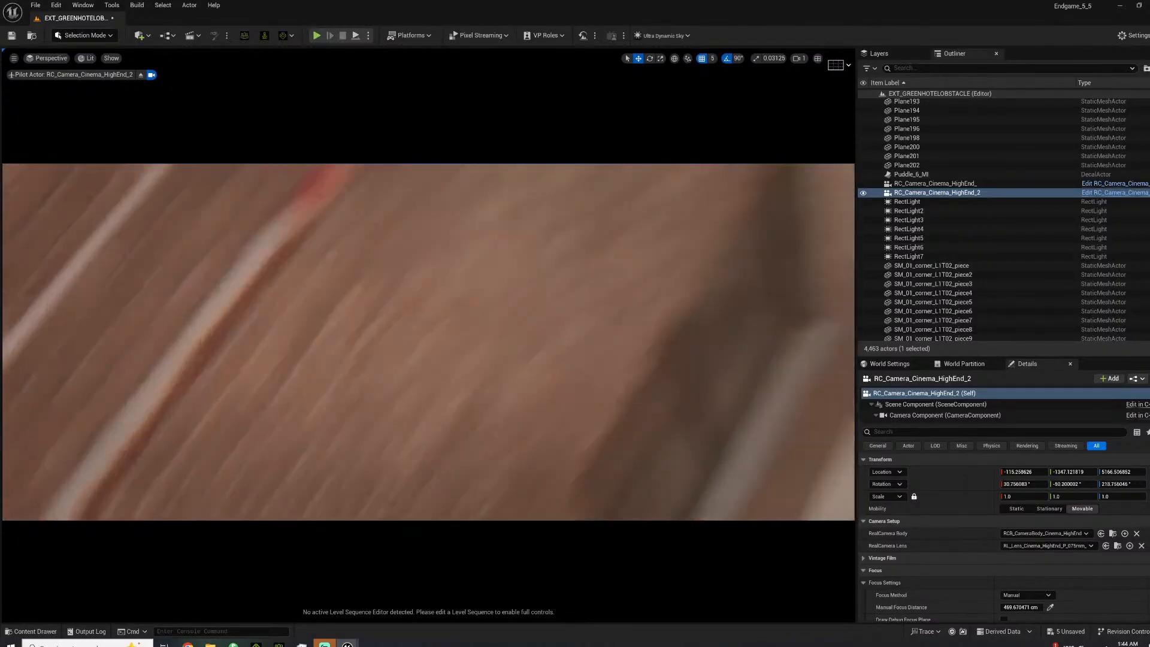
{"action": "key", "text": "w"}
{"action": "right_click_drag", "start_coordinate": [429, 341], "coordinate": [472, 238]}
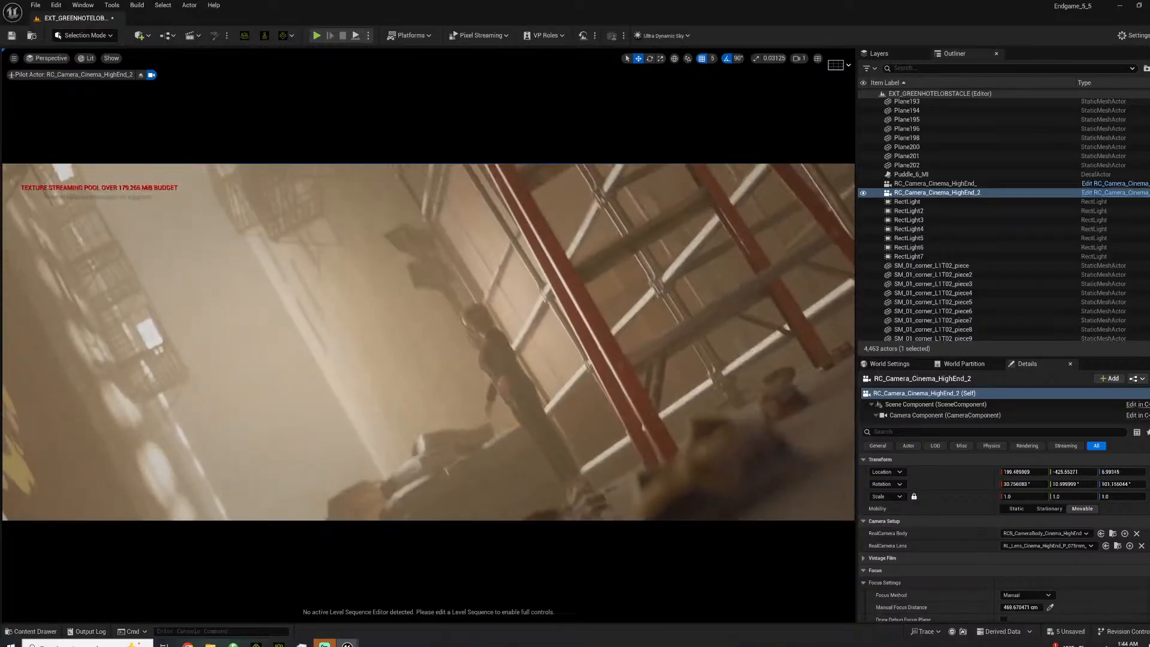
{"action": "right_click_drag", "start_coordinate": [663, 389], "coordinate": [654, 407]}
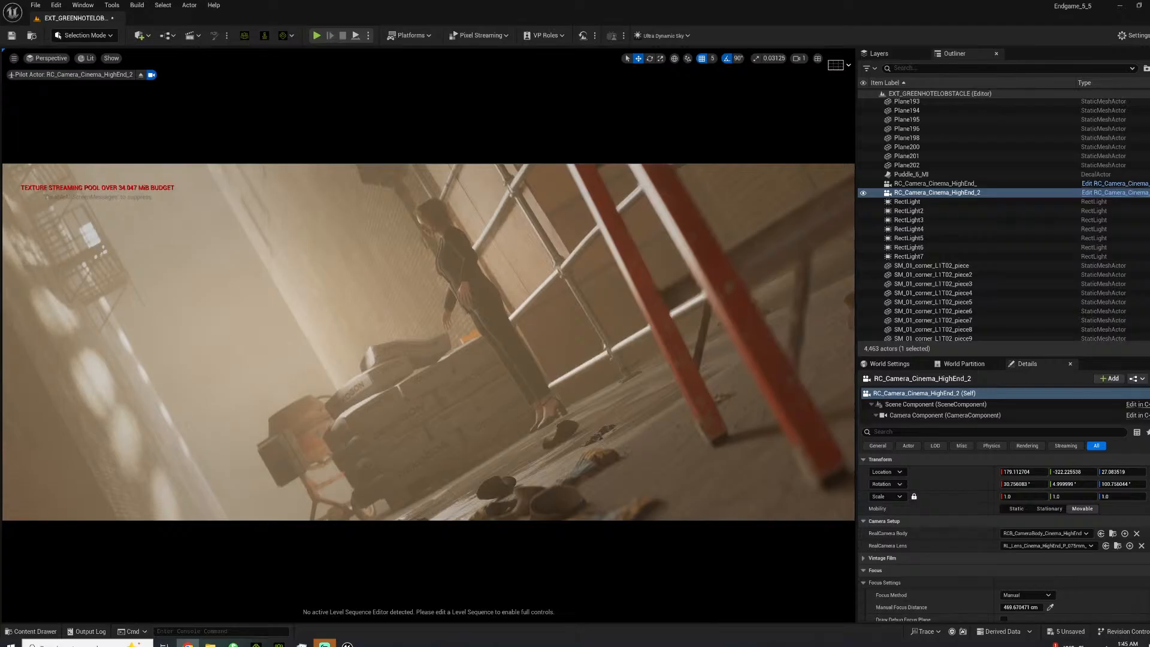
{"action": "mouse_move", "coordinate": [468, 357]}
{"action": "right_mouse_down"}
{"action": "mouse_move", "coordinate": [359, 362]}
{"action": "mouse_move", "coordinate": [367, 325]}
{"action": "mouse_move", "coordinate": [449, 313]}
{"action": "mouse_move", "coordinate": [454, 368]}
{"action": "right_mouse_up"}
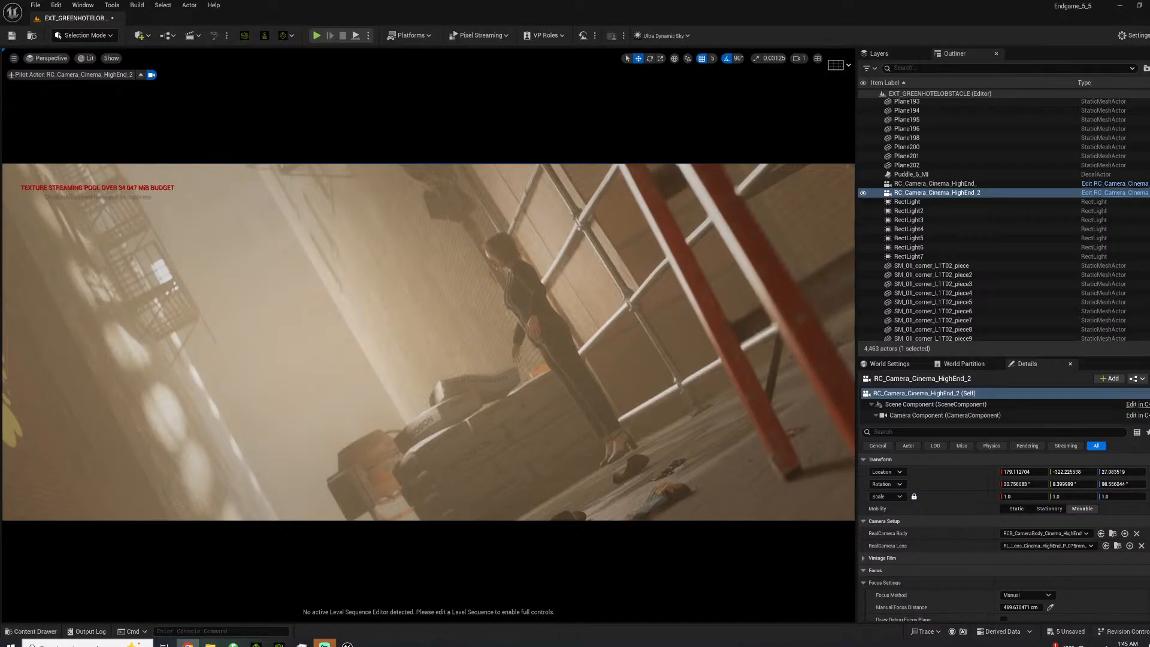
Switch to the browser, maximize the Easy Atmos listing on Fab, and go through its preview images to the last one.
{"action": "left_click", "coordinate": [188, 644]}
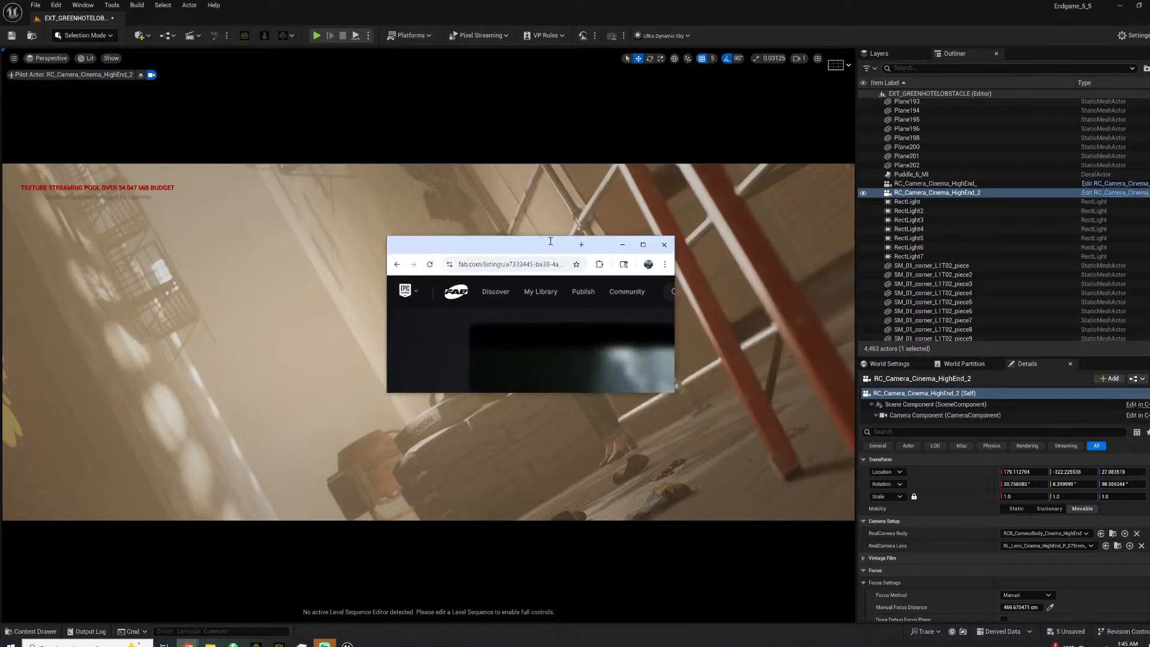
{"action": "double_click", "coordinate": [545, 170]}
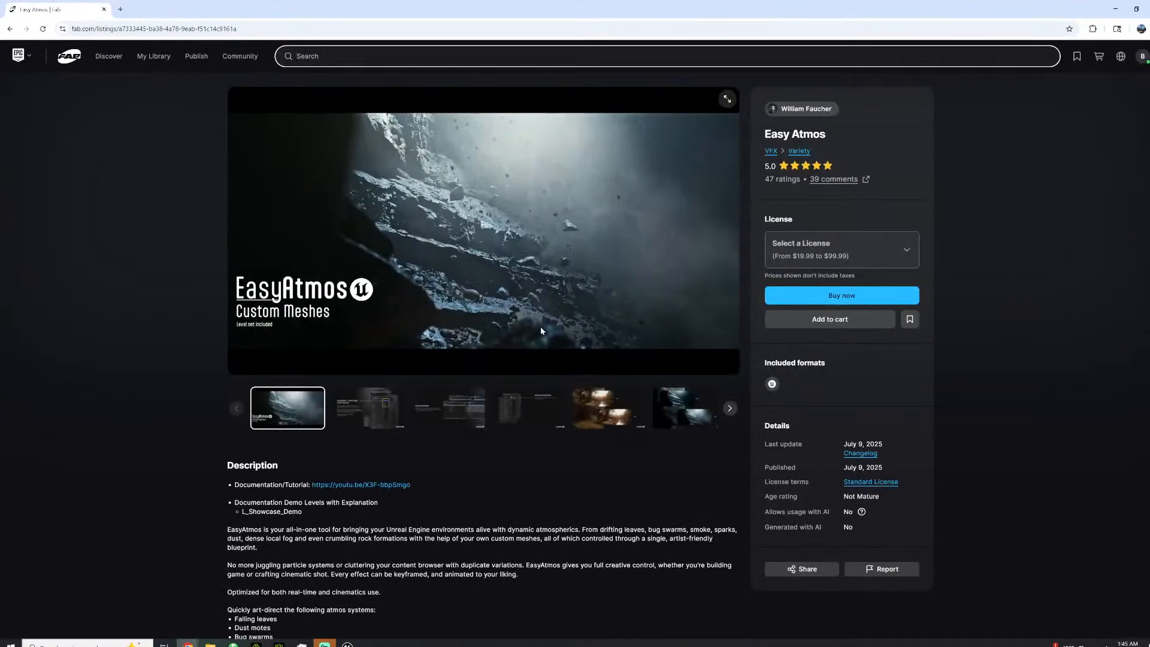
{"action": "left_click", "coordinate": [527, 409]}
{"action": "left_click", "coordinate": [609, 408]}
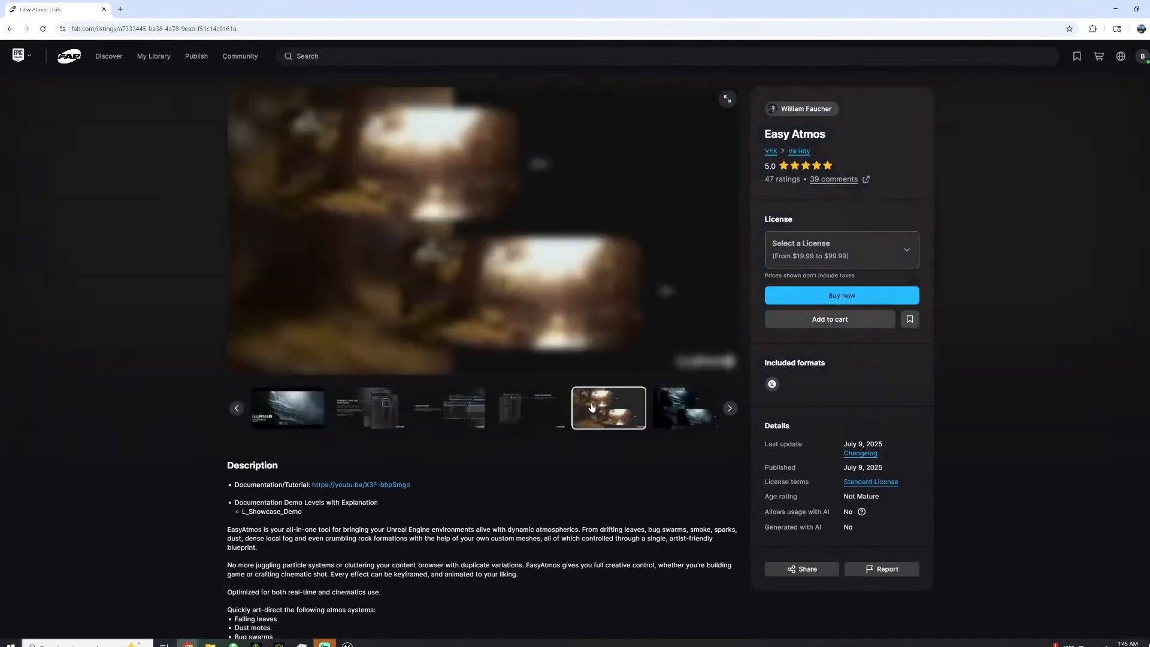
{"action": "left_click", "coordinate": [688, 412]}
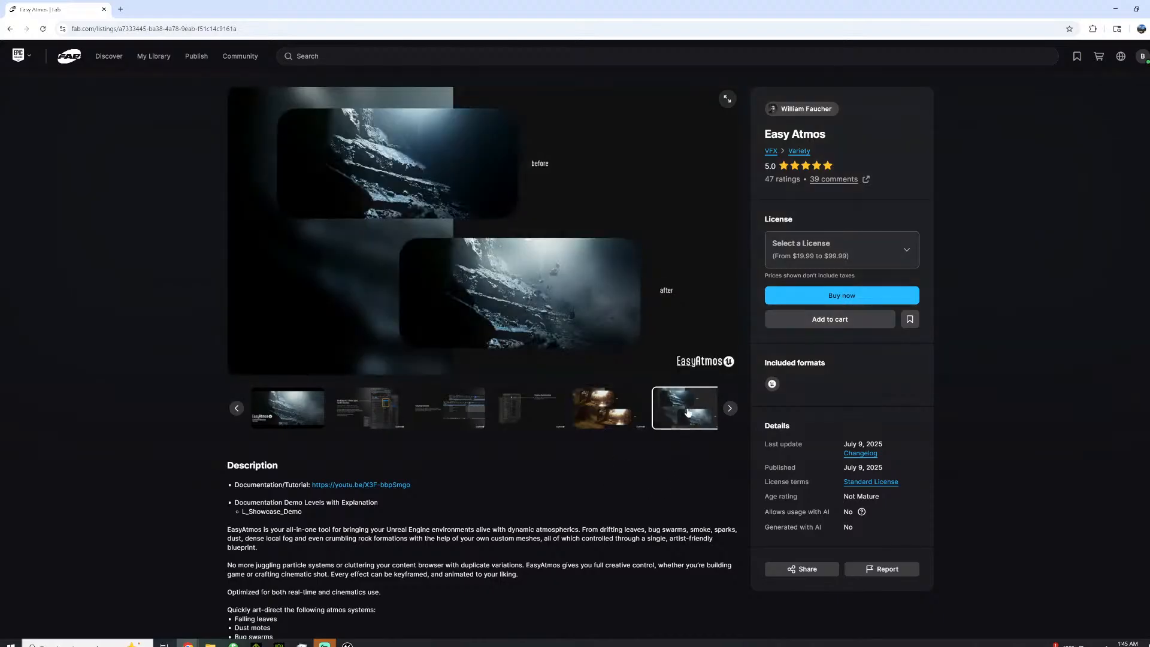
{"action": "left_click", "coordinate": [728, 411]}
{"action": "left_click", "coordinate": [729, 410]}
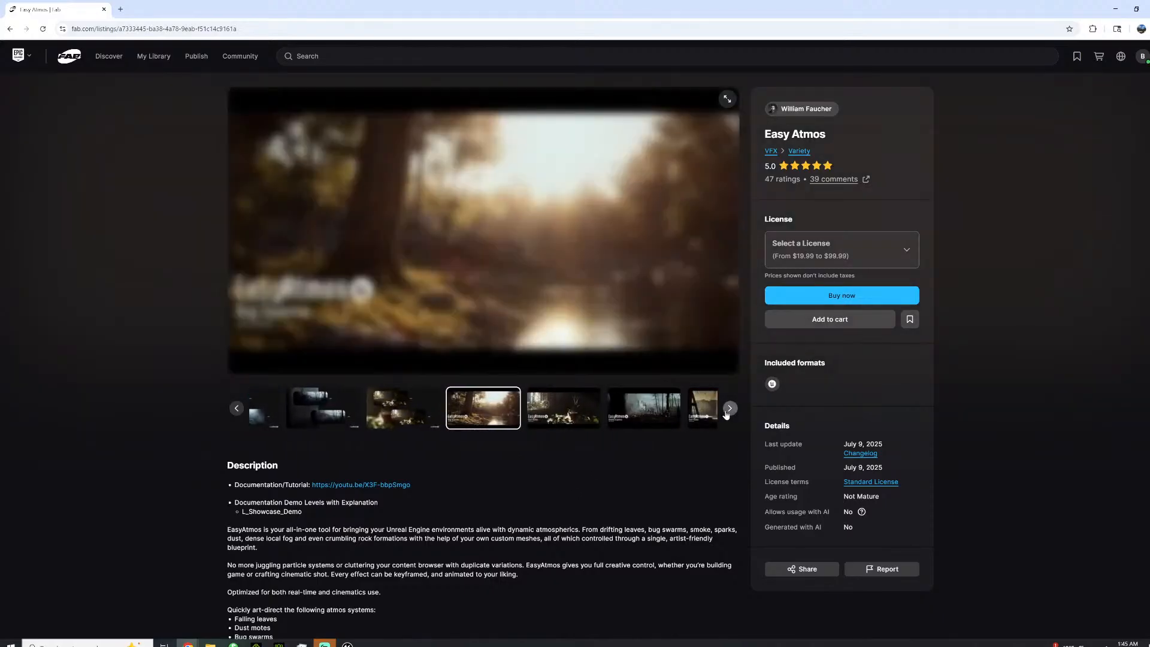
{"action": "left_click", "coordinate": [729, 410]}
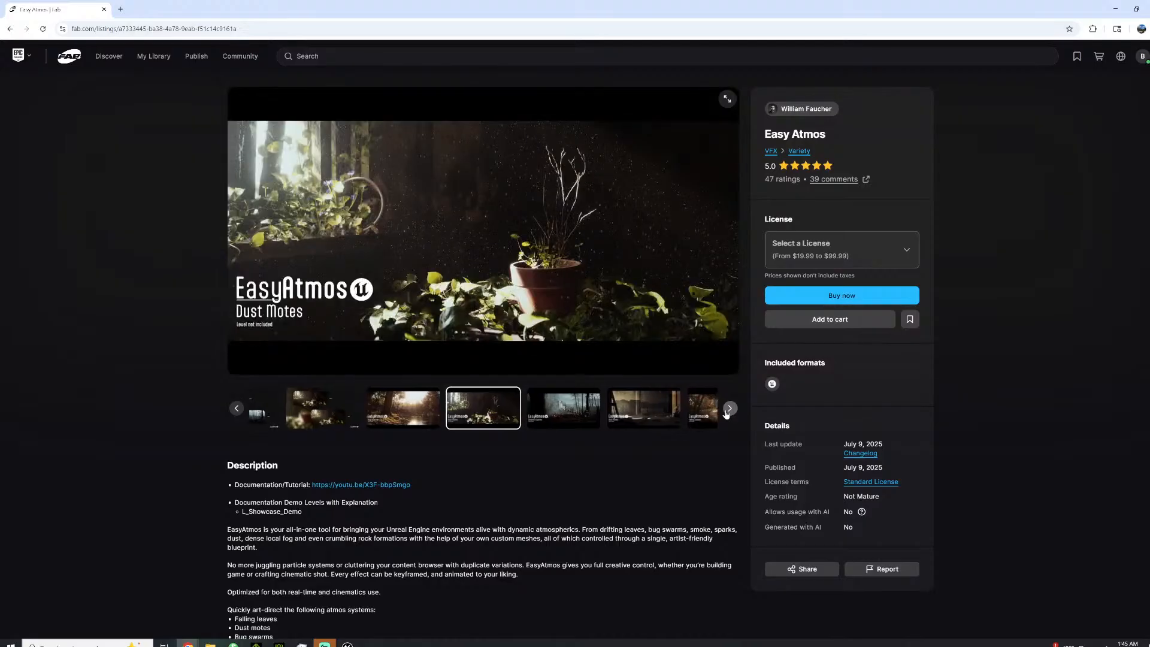
{"action": "left_click", "coordinate": [729, 410]}
{"action": "left_click", "coordinate": [728, 409]}
{"action": "left_click", "coordinate": [726, 412]}
{"action": "left_click", "coordinate": [726, 413]}
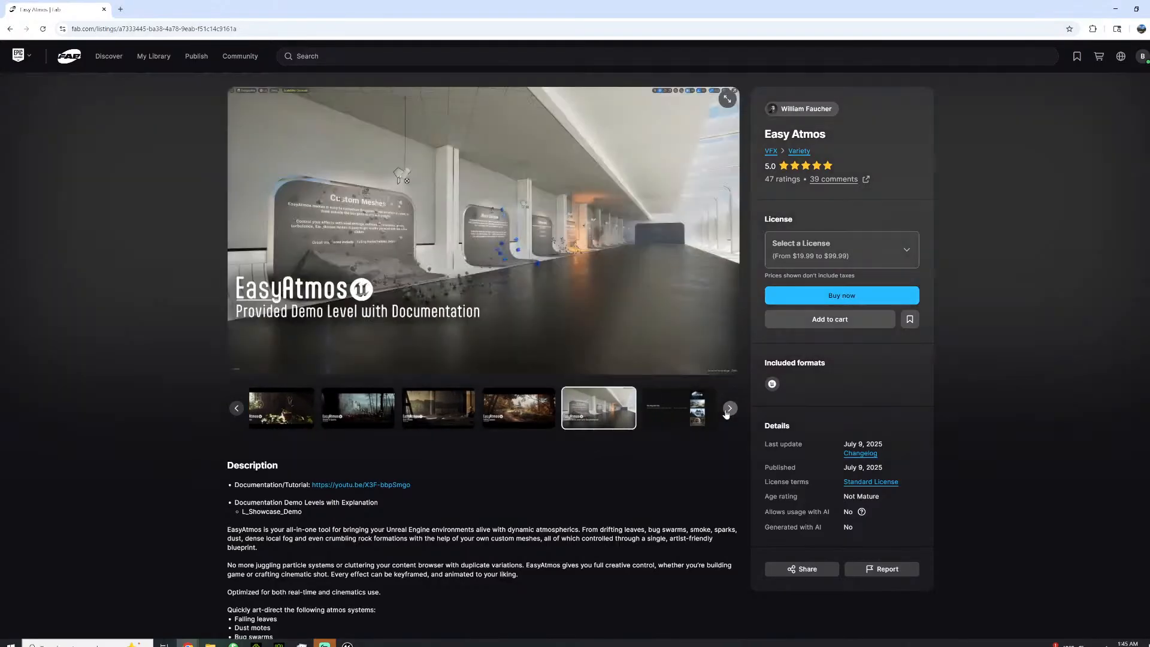
{"action": "left_click", "coordinate": [726, 412]}
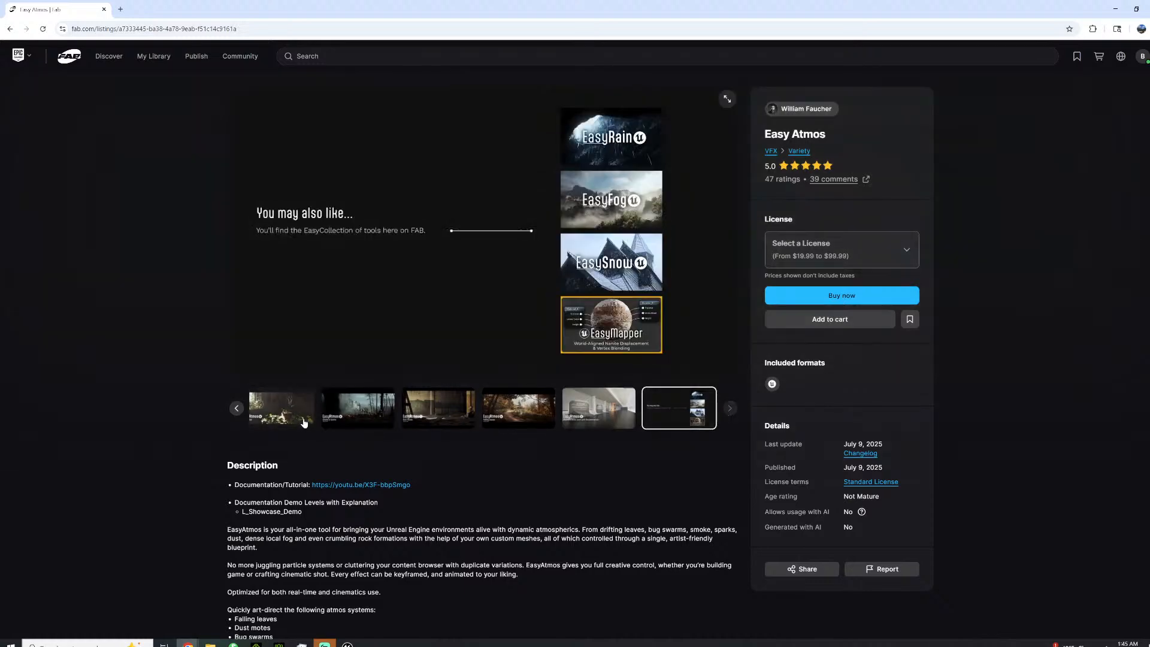
Go back through the Easy Atmos preview images to the first one, close the browser, and return to Unreal Editor.
{"action": "left_click", "coordinate": [362, 417]}
{"action": "left_click", "coordinate": [237, 407]}
{"action": "left_click", "coordinate": [238, 407]}
{"action": "left_click", "coordinate": [237, 407]}
{"action": "left_click", "coordinate": [237, 407]}
{"action": "left_click", "coordinate": [237, 407]}
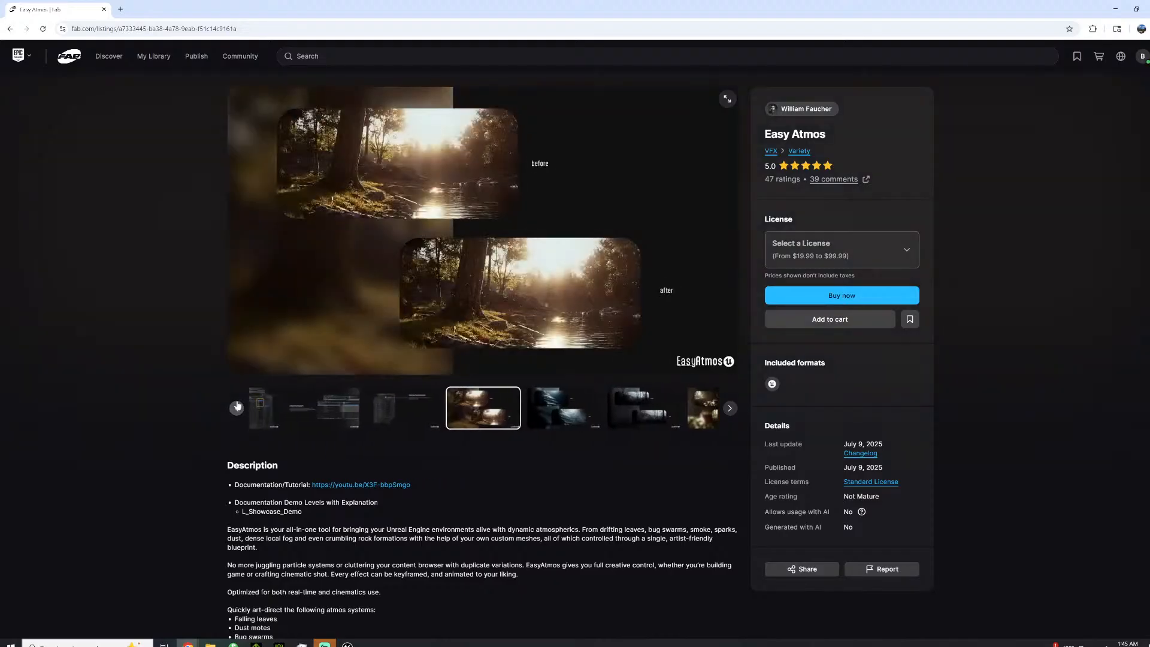
{"action": "left_click", "coordinate": [237, 407]}
{"action": "left_click", "coordinate": [237, 407]}
{"action": "left_click", "coordinate": [237, 407]}
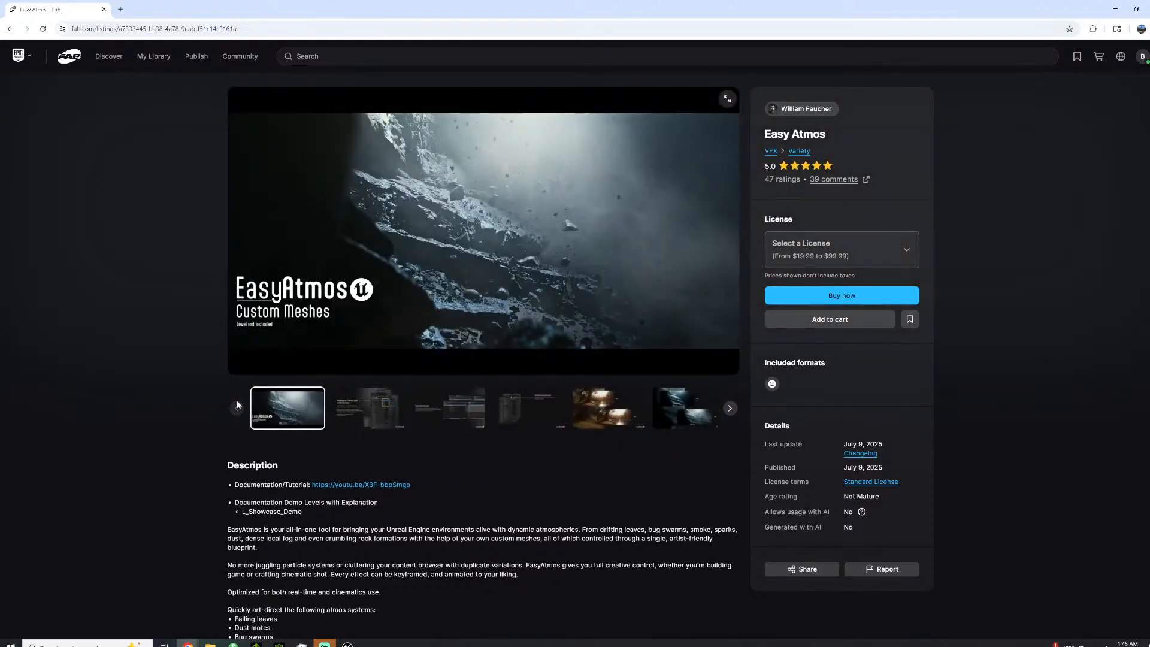
{"action": "left_click", "coordinate": [1148, 8]}
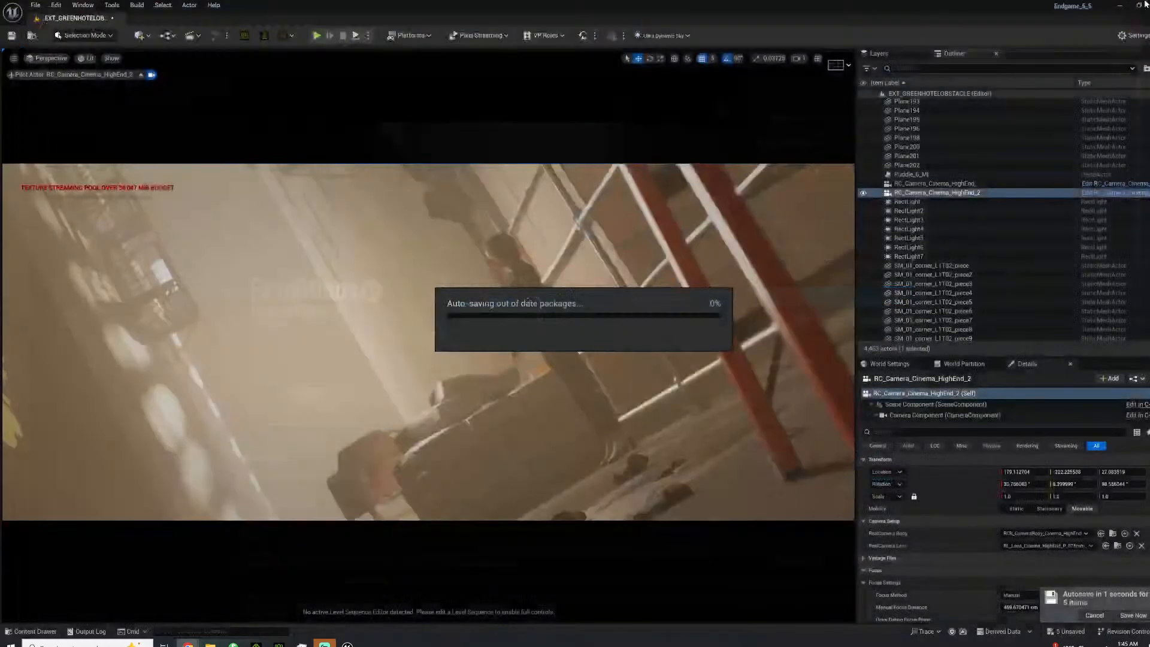